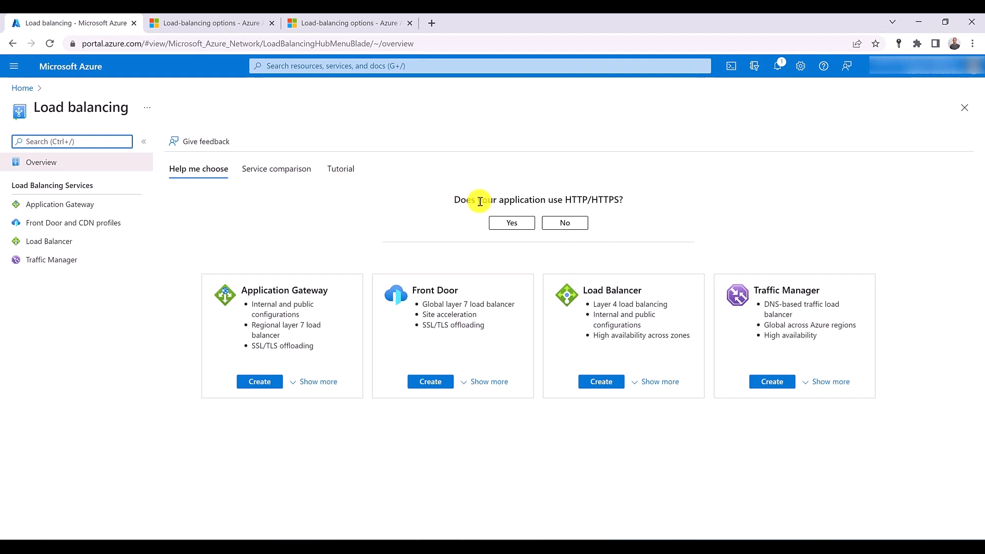
- Answer No to both load-balancing guidance questions: whether the application uses HTTP/HTTPS and whether it is public (internet facing)
left_click(565, 226)
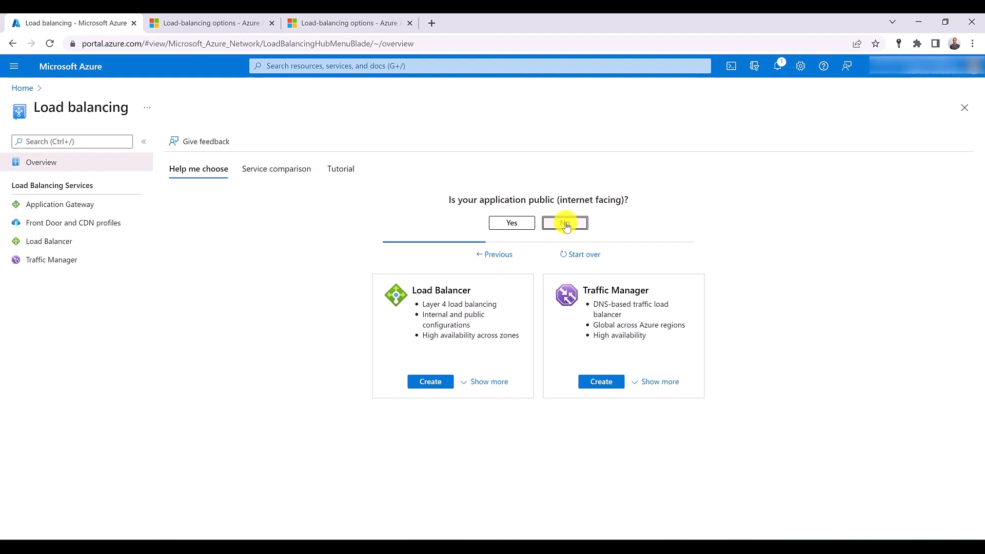
left_click(565, 224)
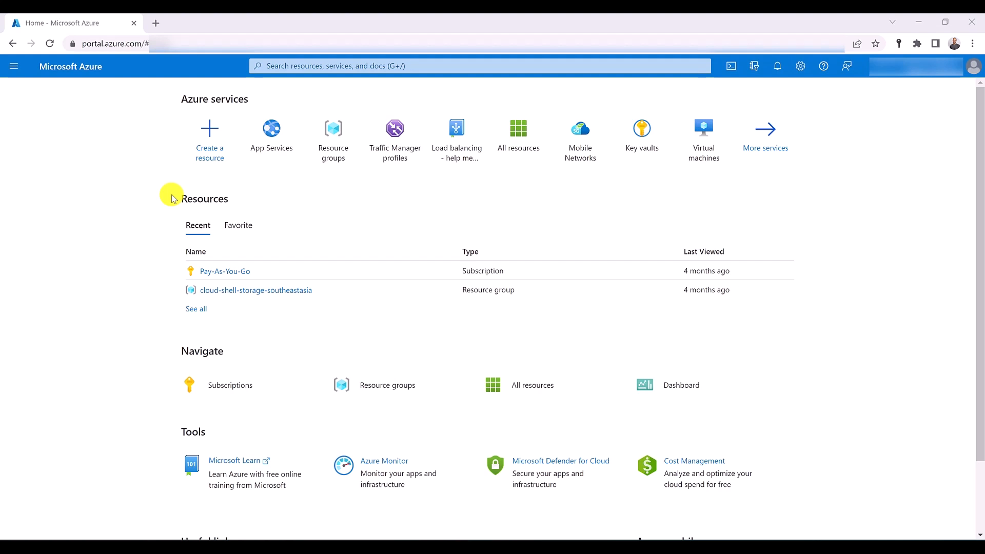
- Switch to Microsoft Whiteboard and undo the deletions to restore the AppServiceTrafficManager diagram with its SYD region (primary) and US region (failover) app services
left_click(567, 546)
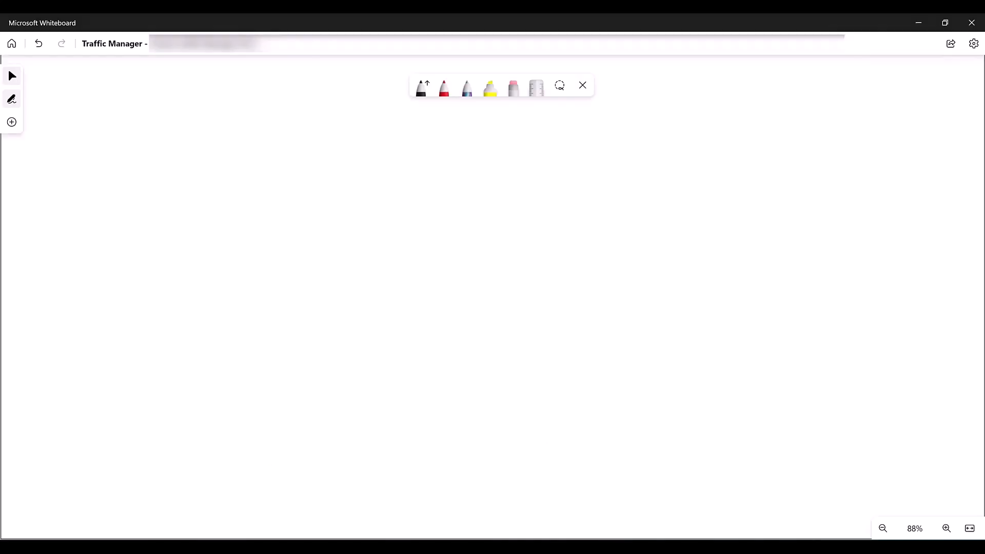
mouse_move(544, 547)
key("ctrl+z")
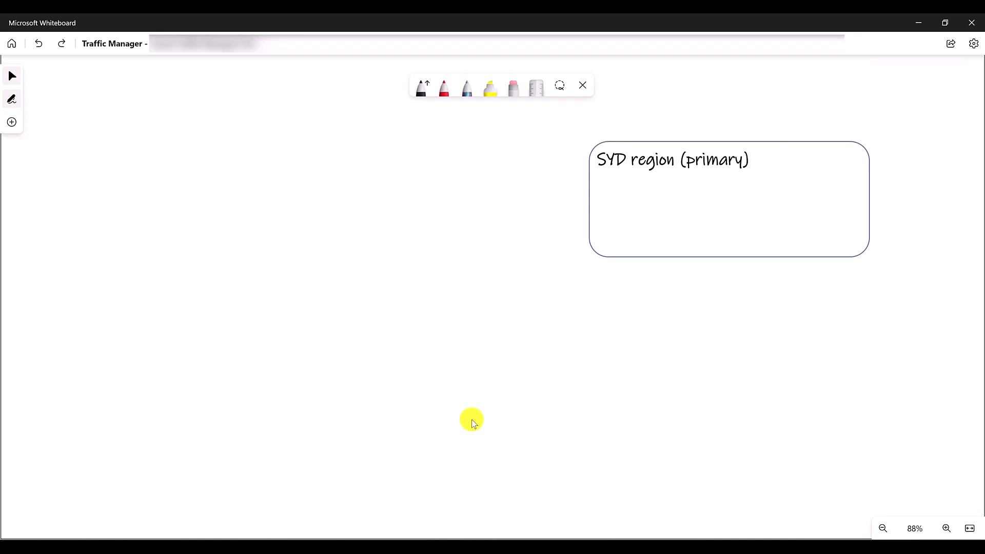
key("ctrl+z")
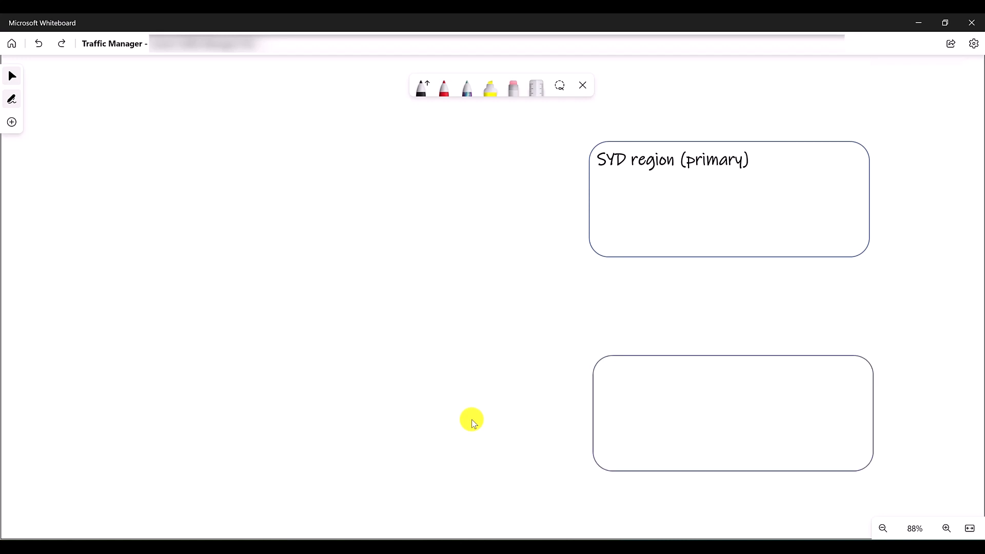
key("ctrl+z")
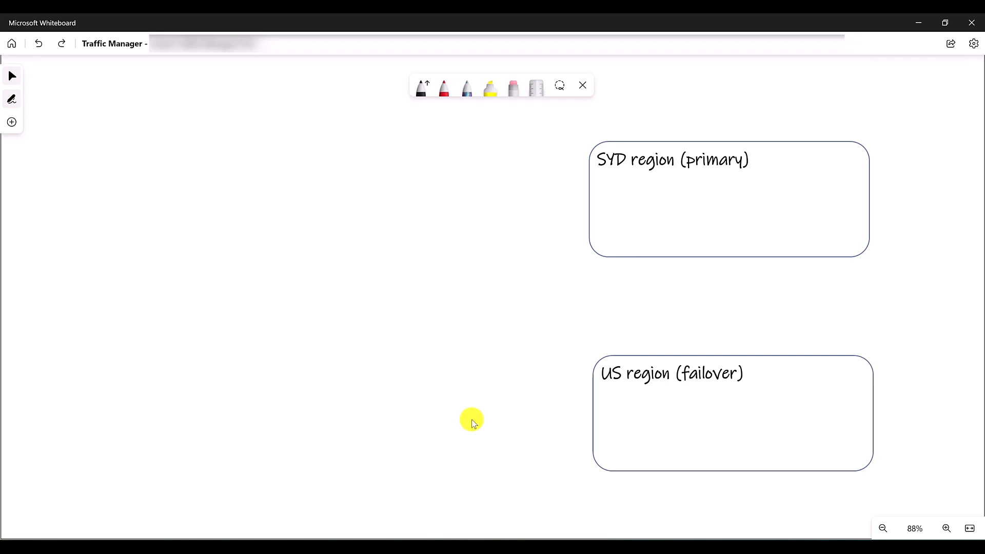
key("ctrl+z")
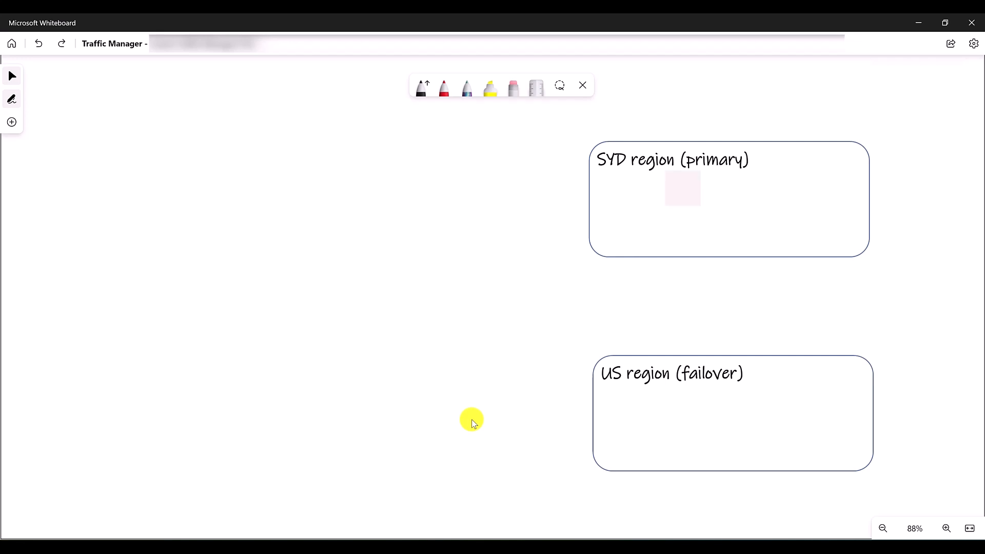
key("ctrl+z")
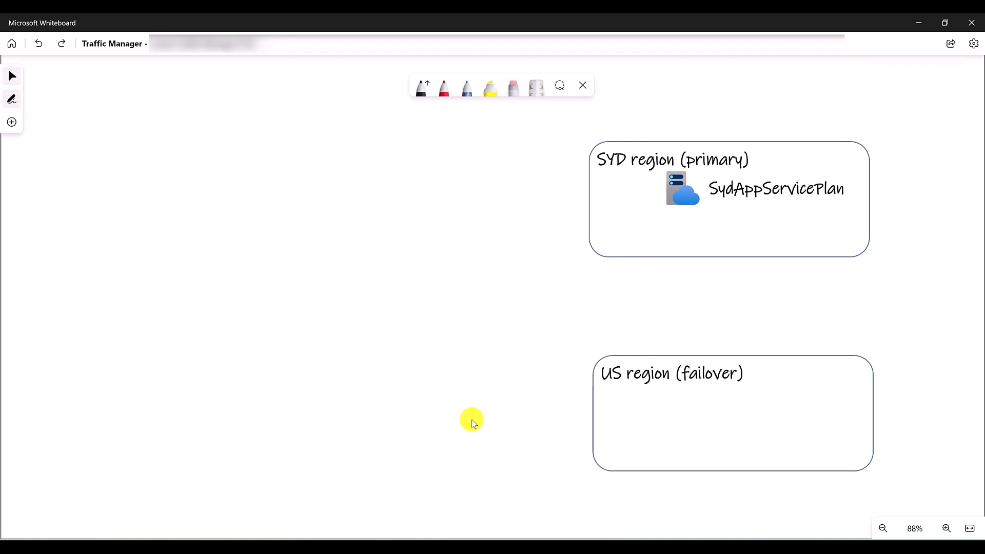
key("ctrl+z")
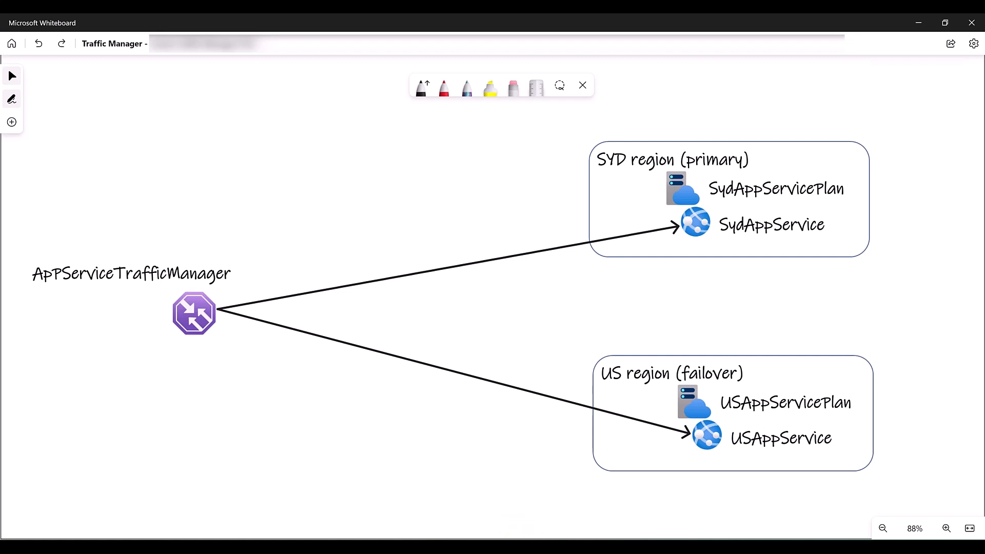
- Switch back to the Azure portal, start a new App Services web app and create the resource group RG-SYD for it
left_click(544, 546)
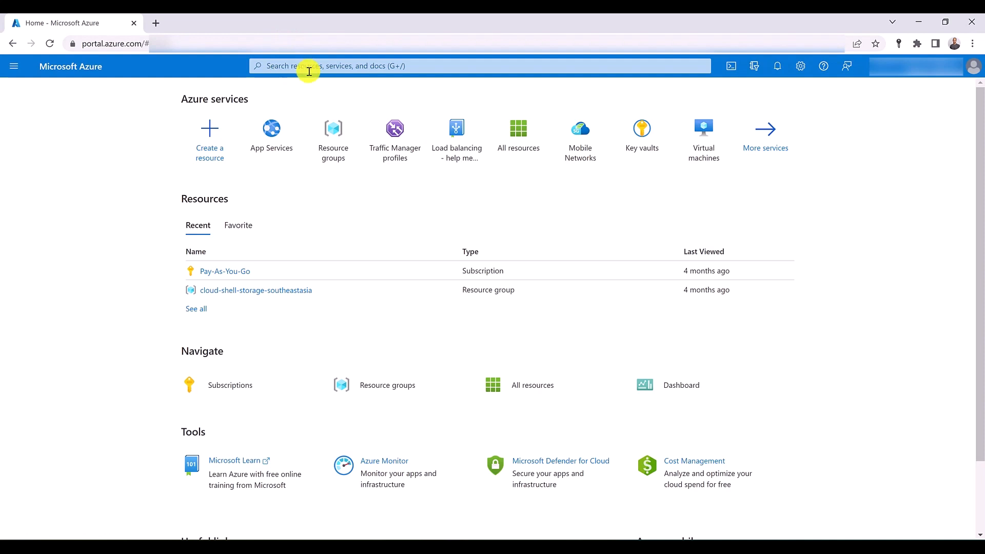
left_click(265, 130)
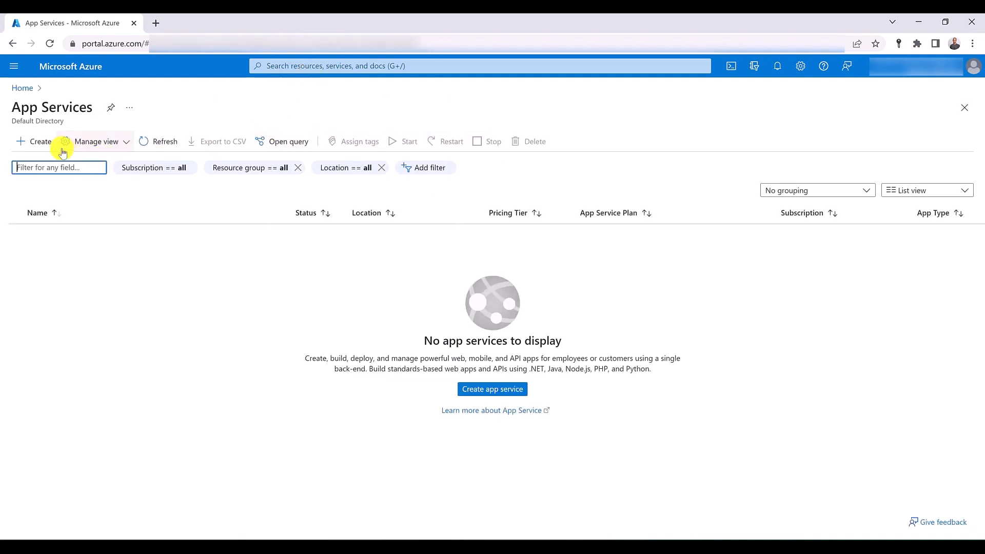
left_click(23, 141)
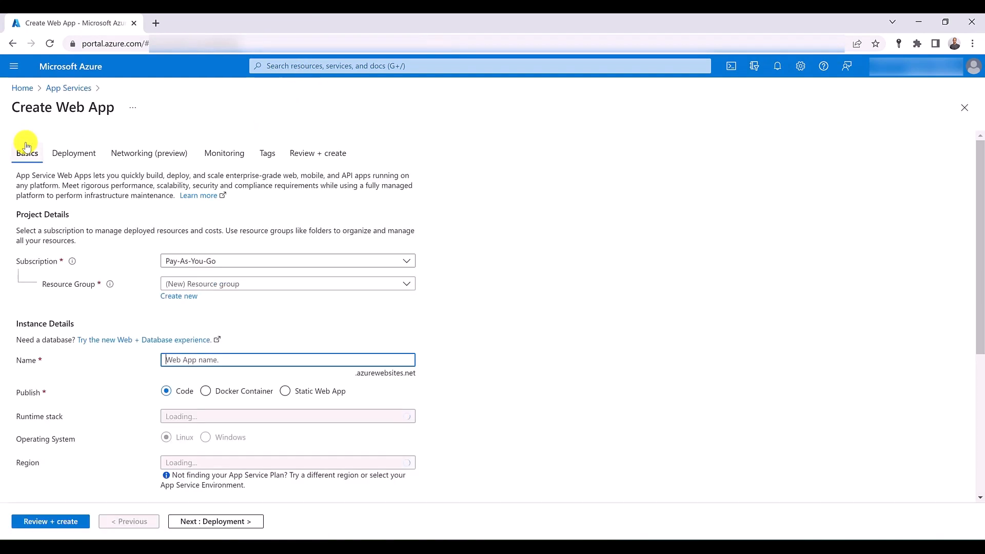
left_click(187, 299)
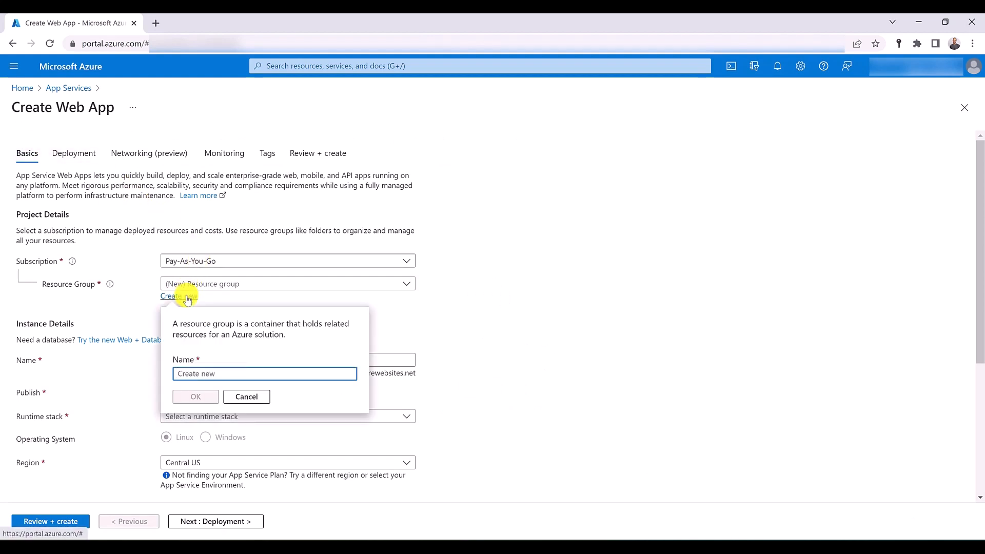
type("RG-SYG")
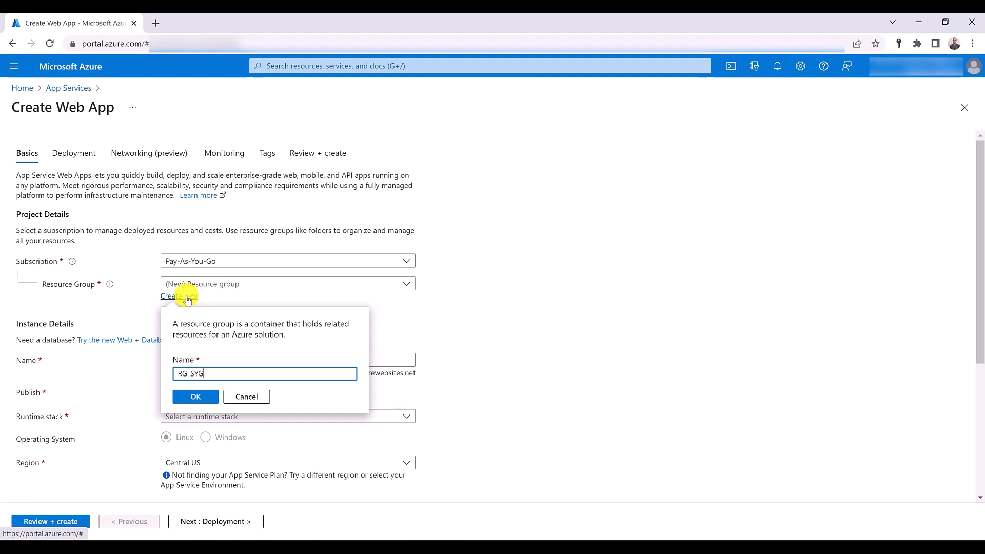
key("BackSpace")
type("D")
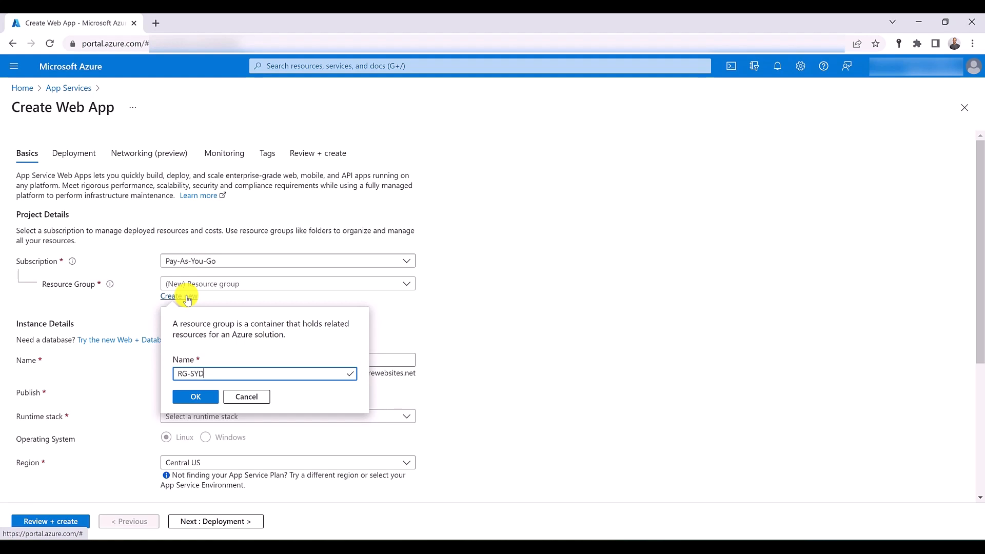
left_click(210, 396)
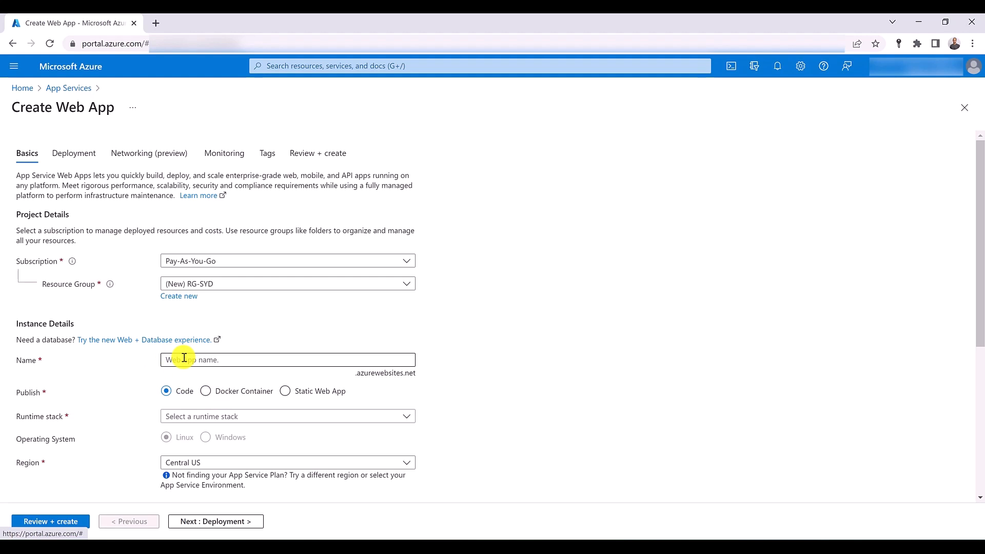
- Name the web app sydappservice
left_click(184, 358)
type("syd")
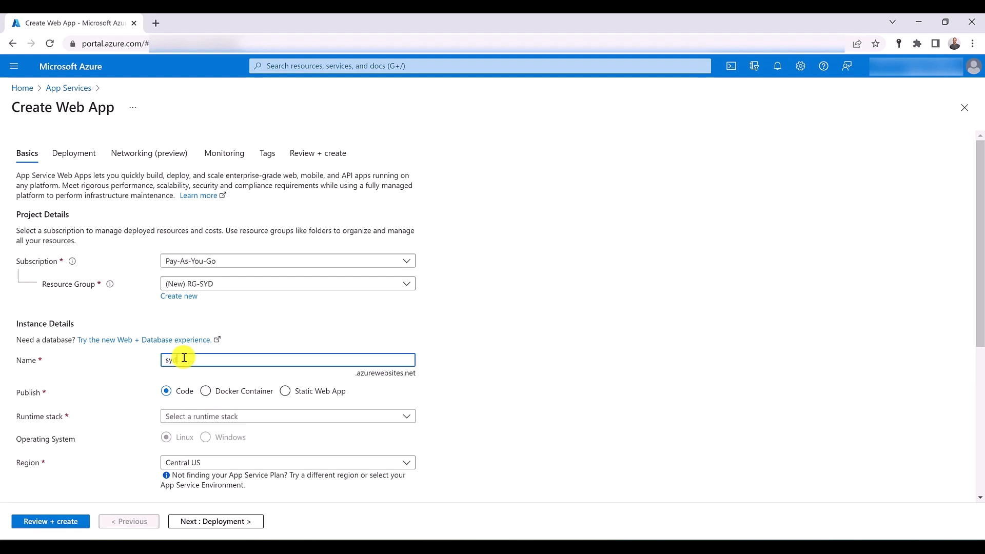
type("appservicr")
key("BackSpace")
type("e")
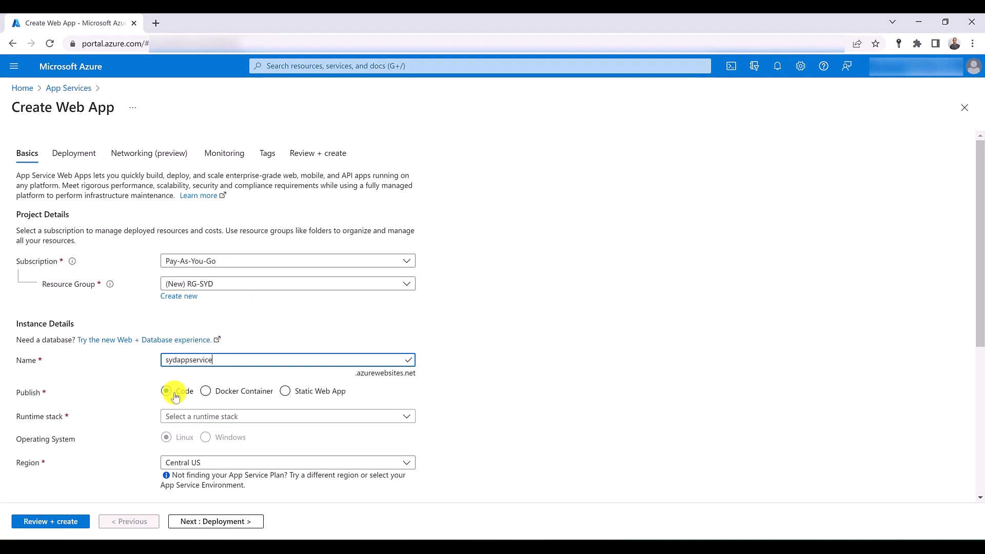
- Set the web app's runtime stack to .NET 6 (LTS) and its region to Australia East
left_click(193, 417)
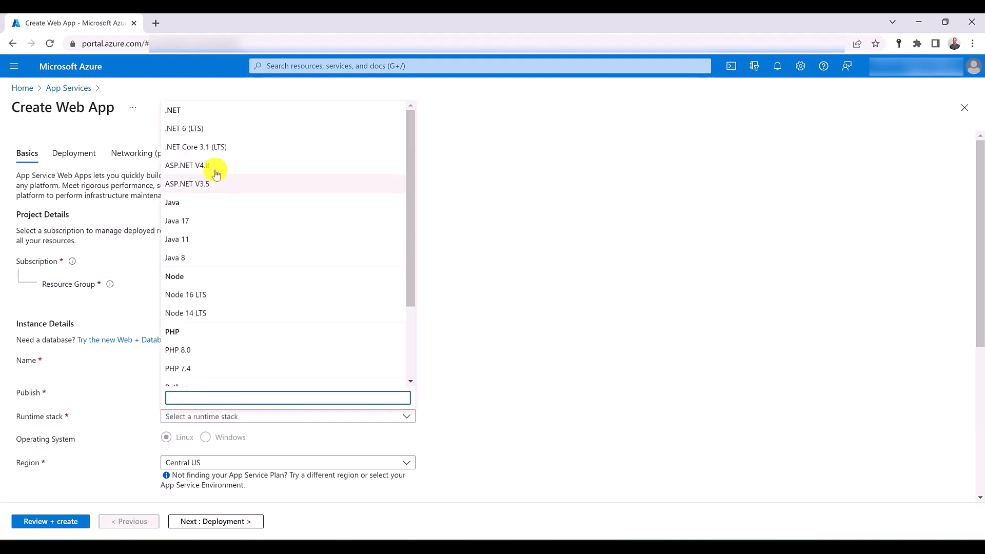
left_click(220, 134)
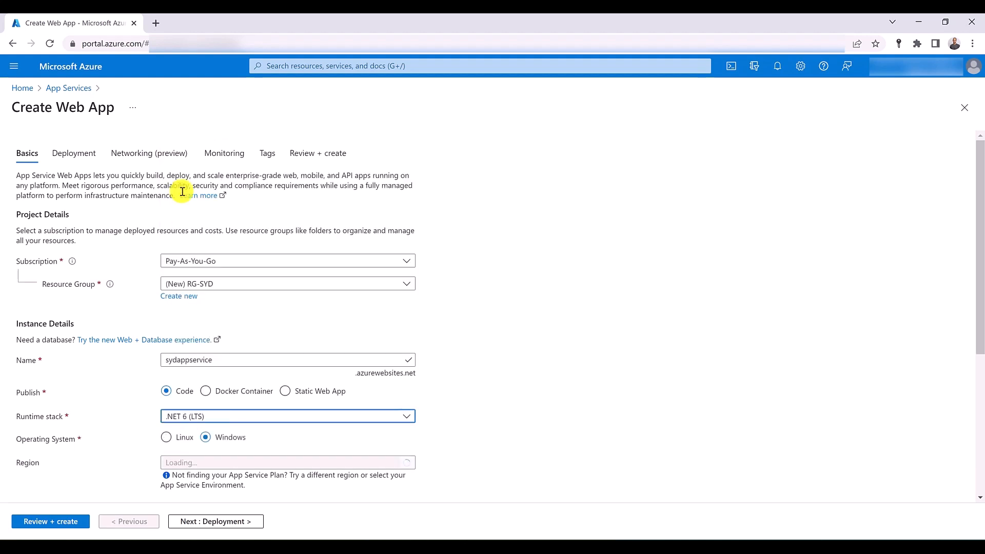
scroll(121, 342, "down", 2)
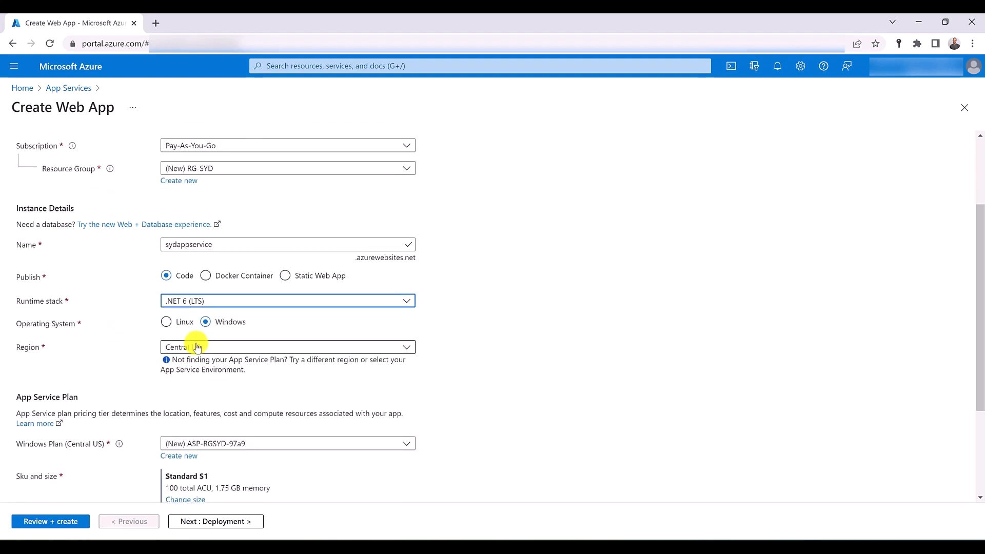
left_click(215, 348)
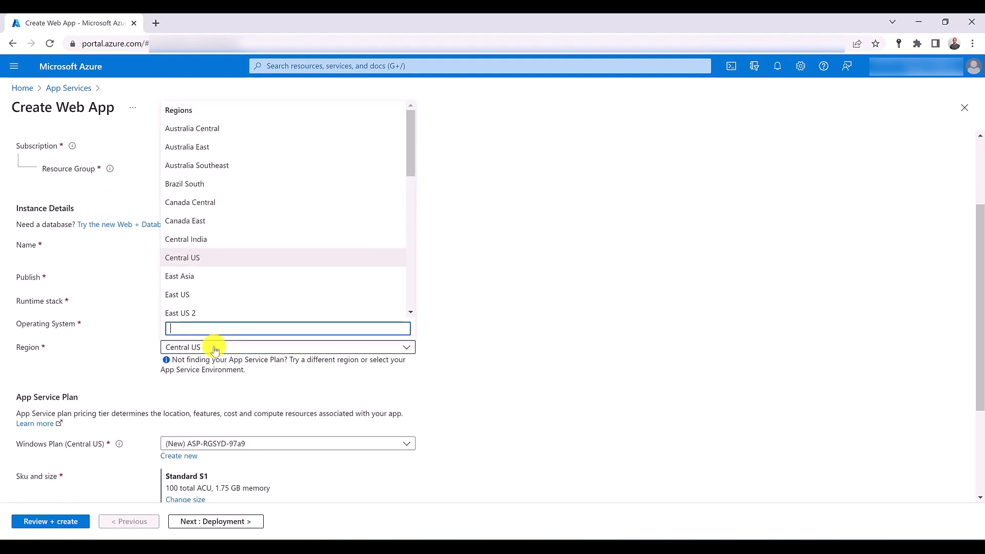
left_click(212, 147)
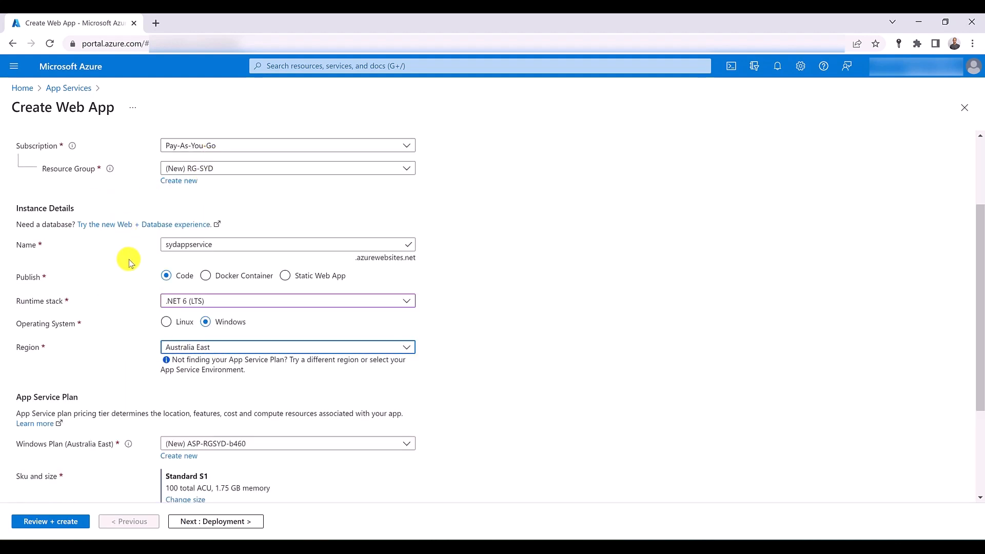
- Disable Application Insights and create the web app, keeping the default service plan, deployment and networking settings
scroll(127, 259, "down", 3)
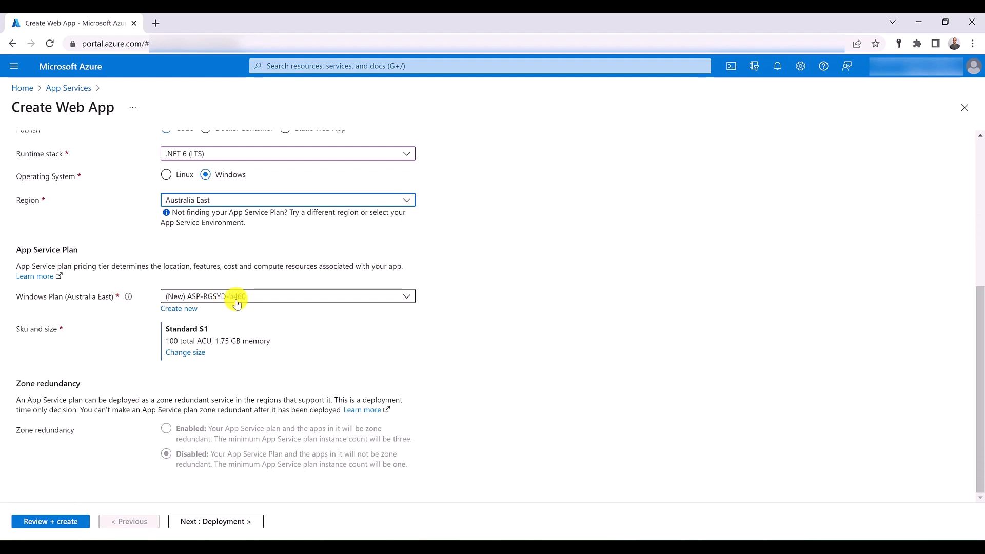
left_click(215, 522)
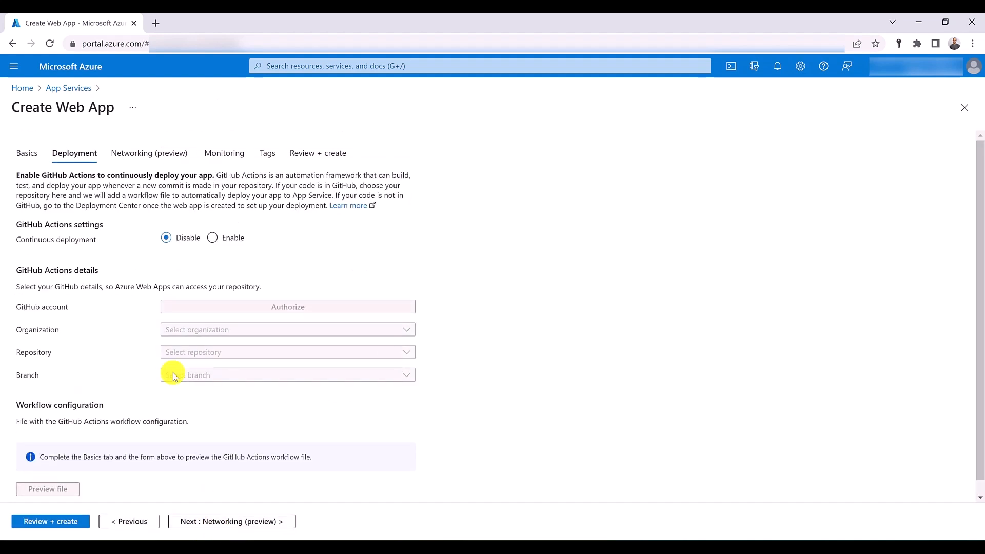
scroll(165, 347, "down", 1)
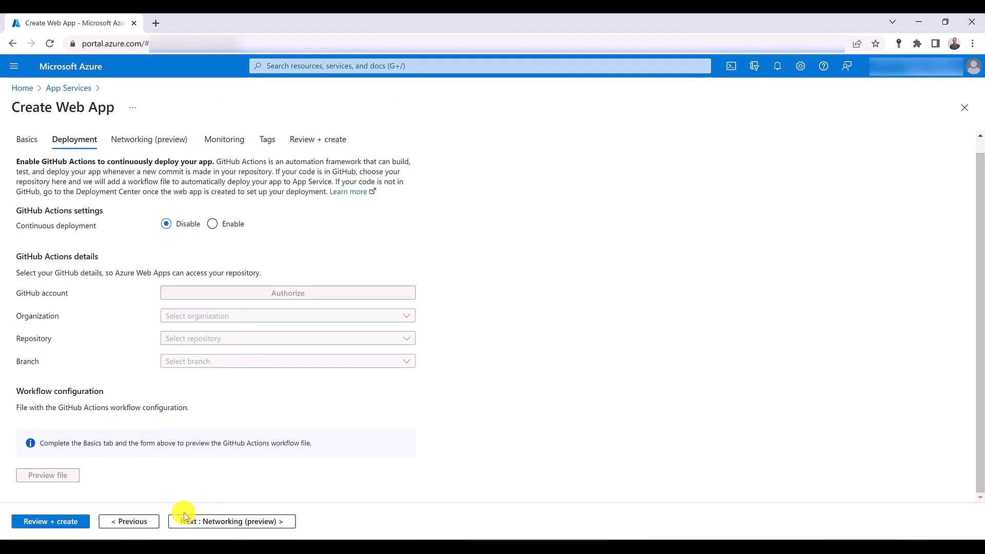
left_click(214, 521)
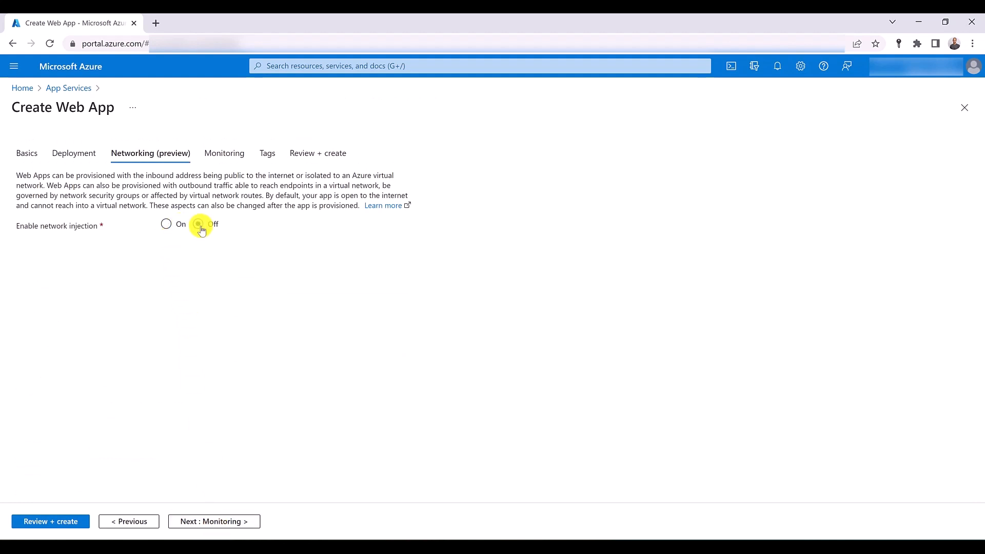
left_click(215, 159)
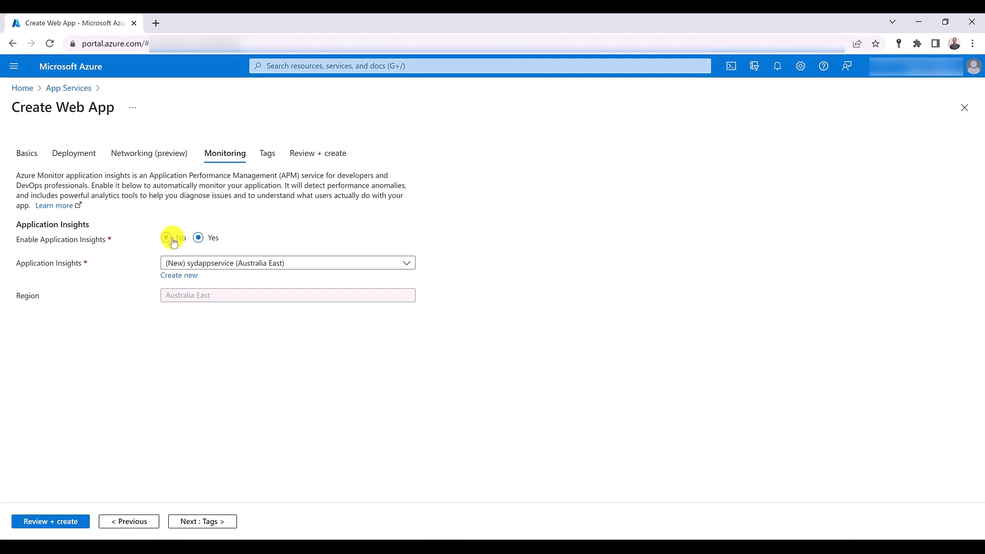
left_click(166, 239)
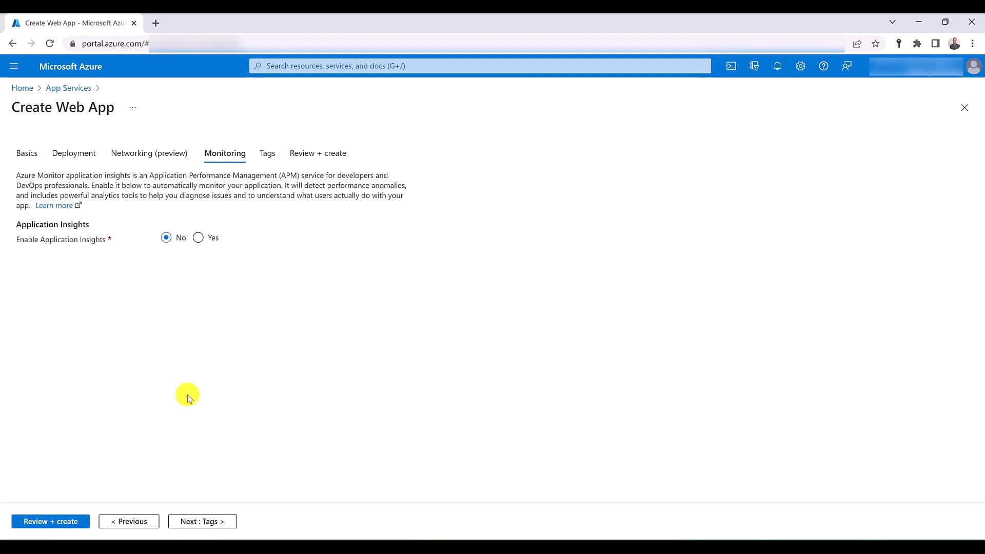
left_click(77, 521)
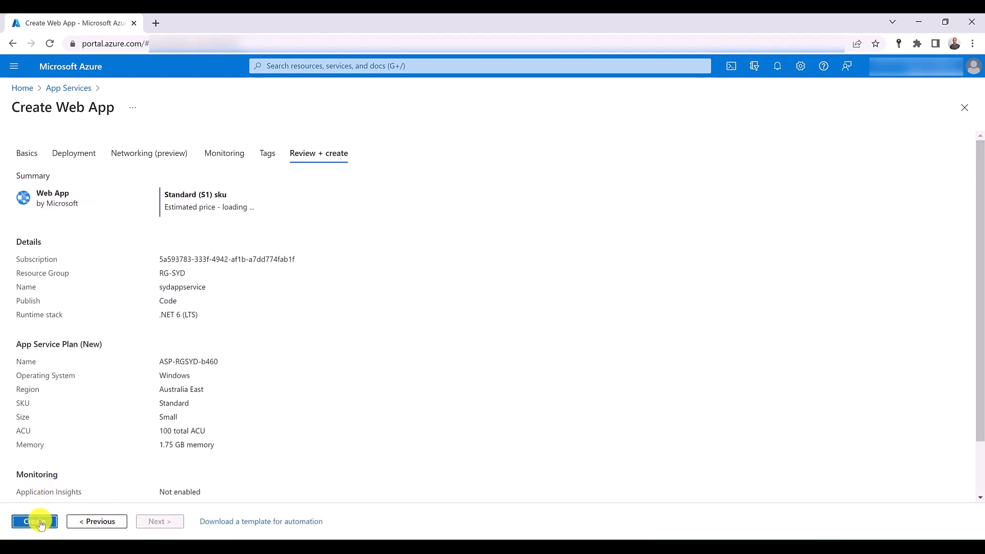
left_click(35, 521)
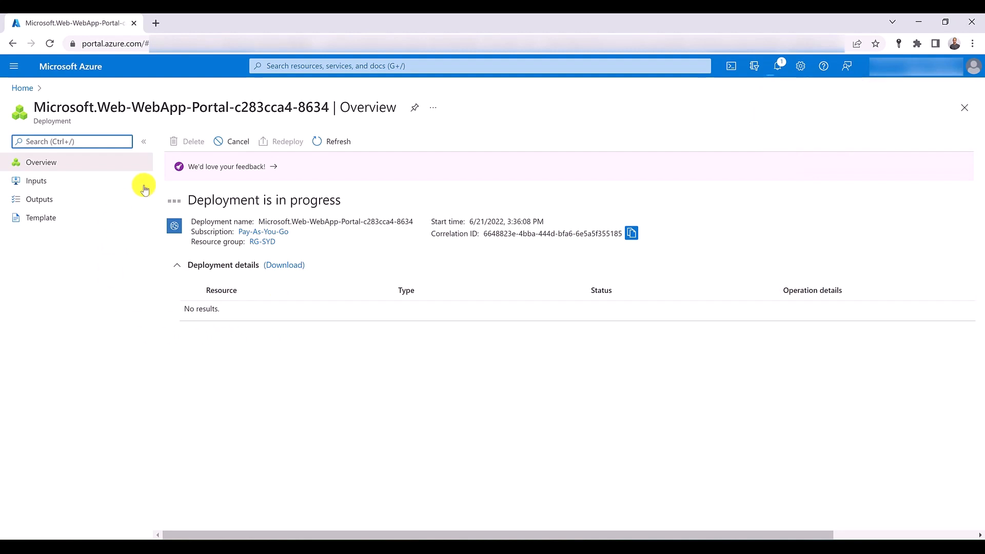
- Open App Services in a separate browser tab and start creating another web app there
left_click(287, 65)
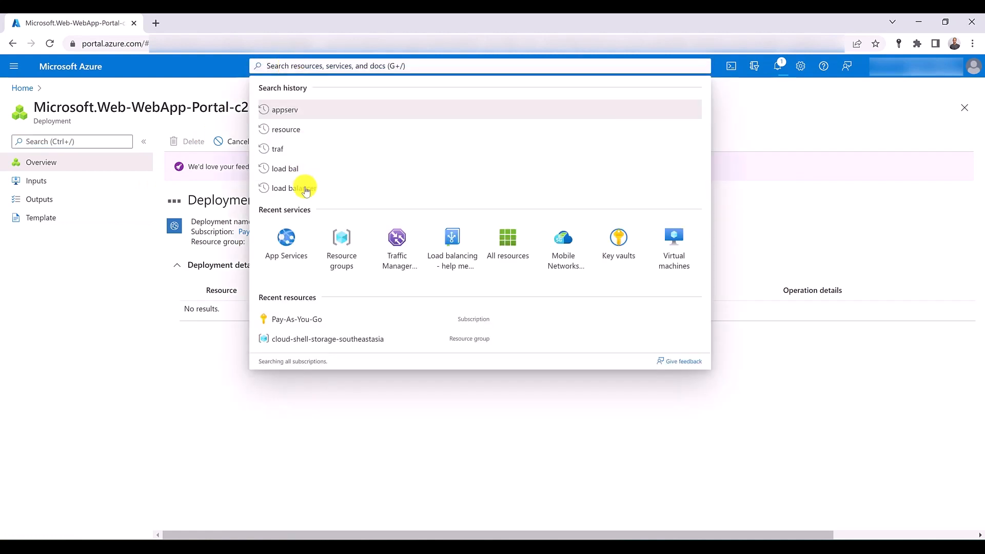
middle_click(286, 239)
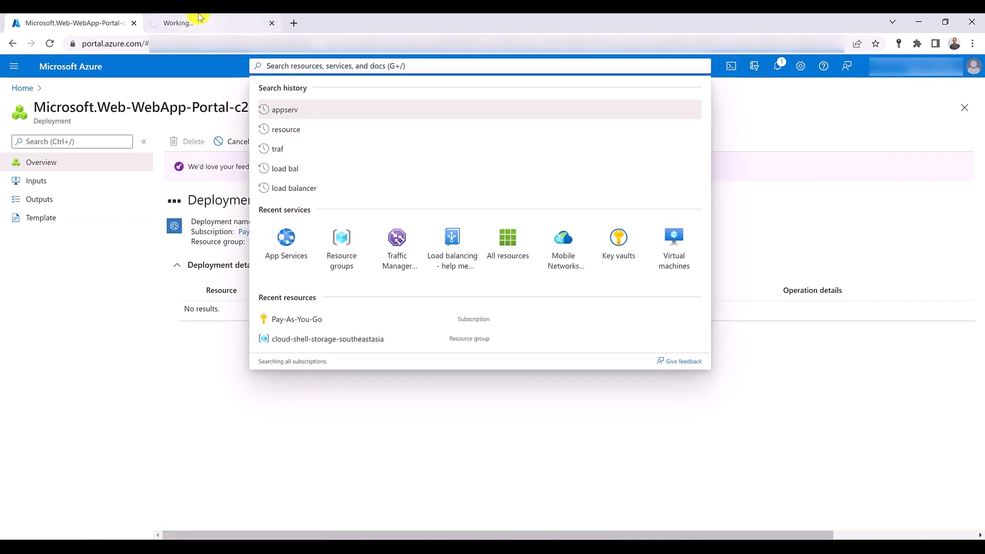
left_click(200, 18)
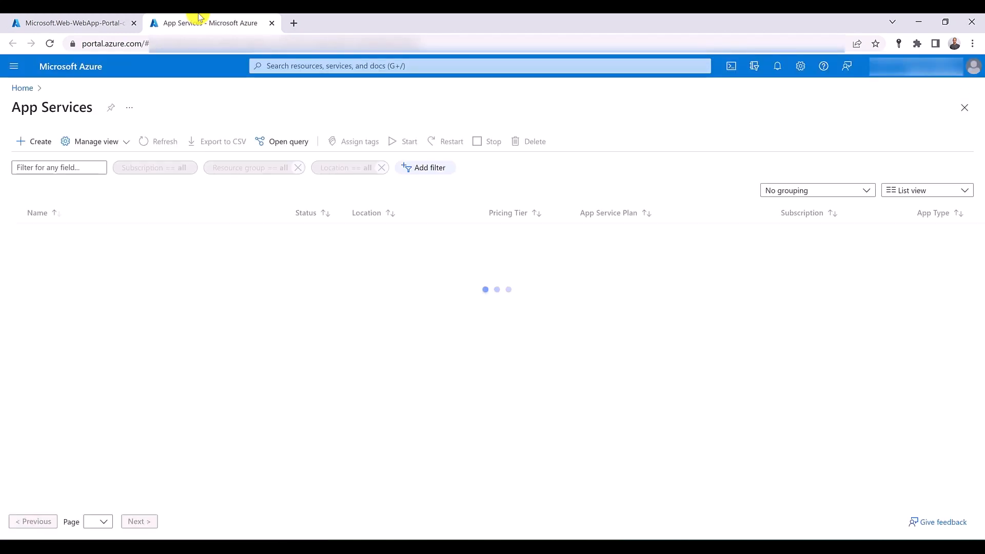
left_click(44, 141)
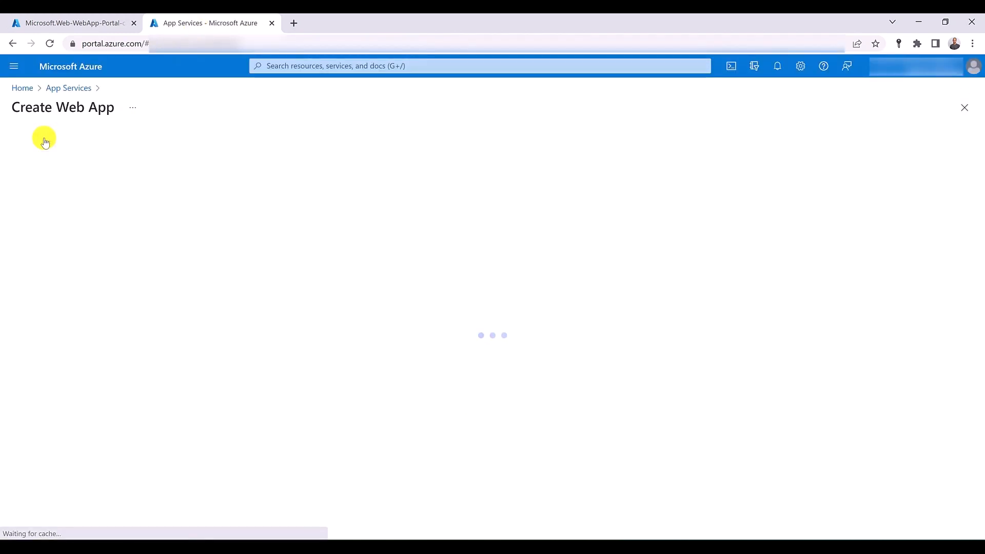
- Create the resource group RG-US for the new web app and name the app usappservicetest
left_click(178, 296)
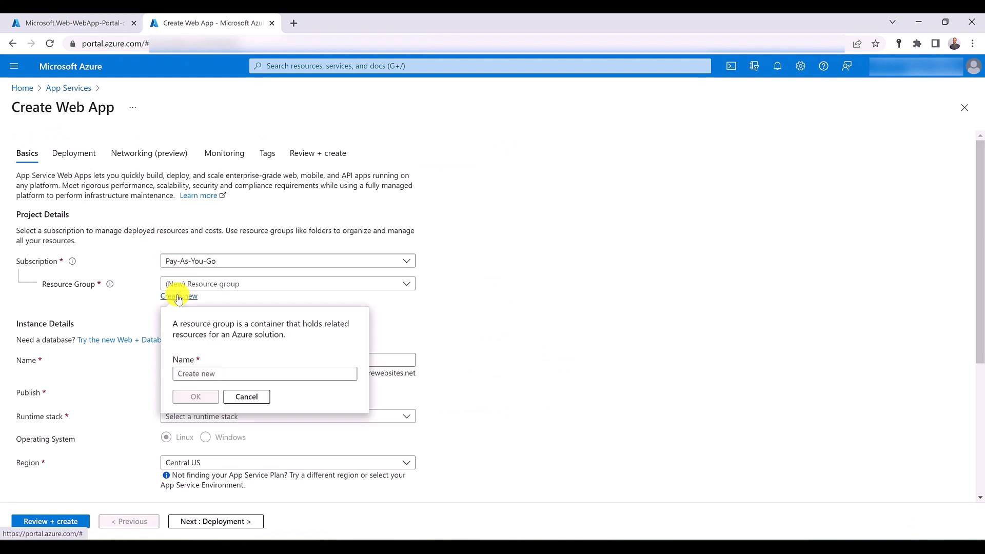
type("RG")
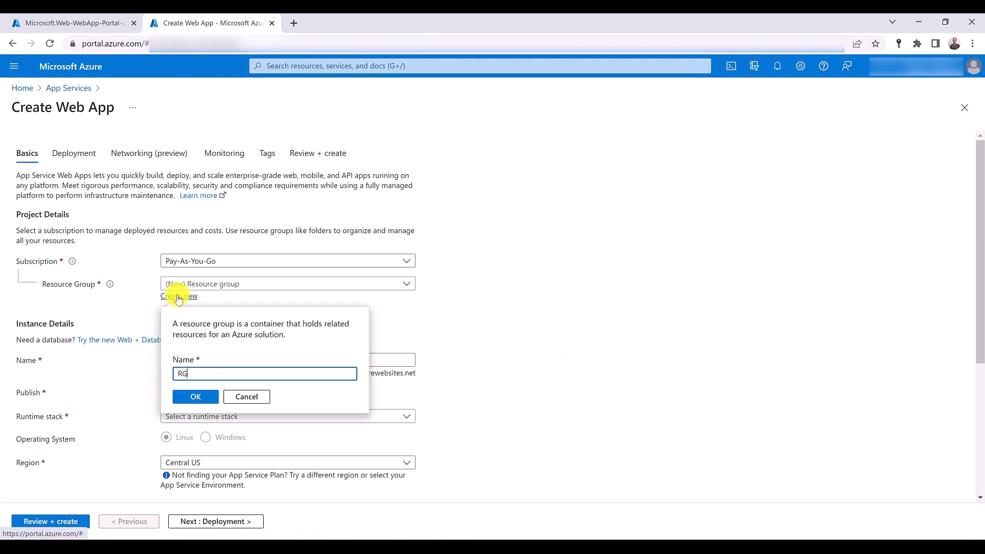
type("-US")
left_click(189, 398)
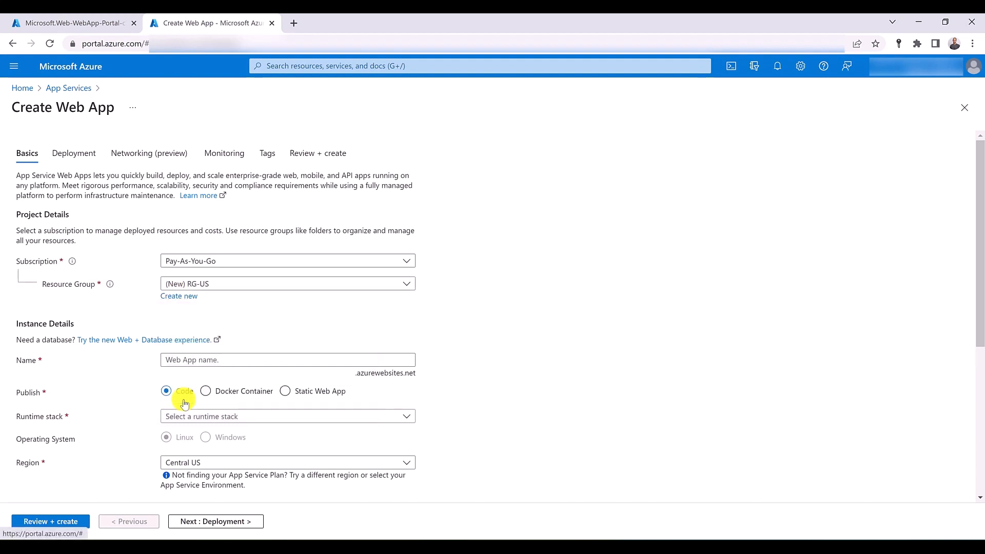
left_click(185, 364)
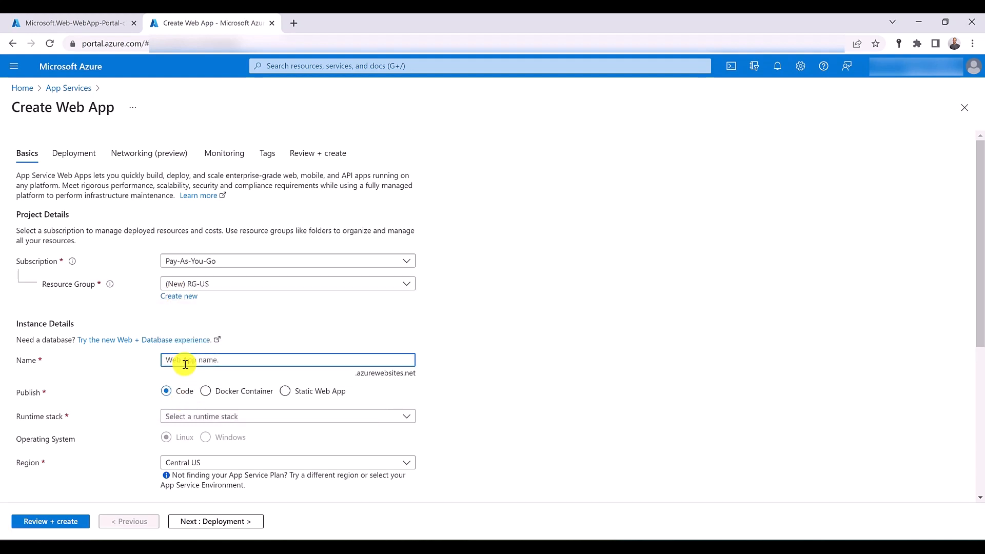
type("usappse")
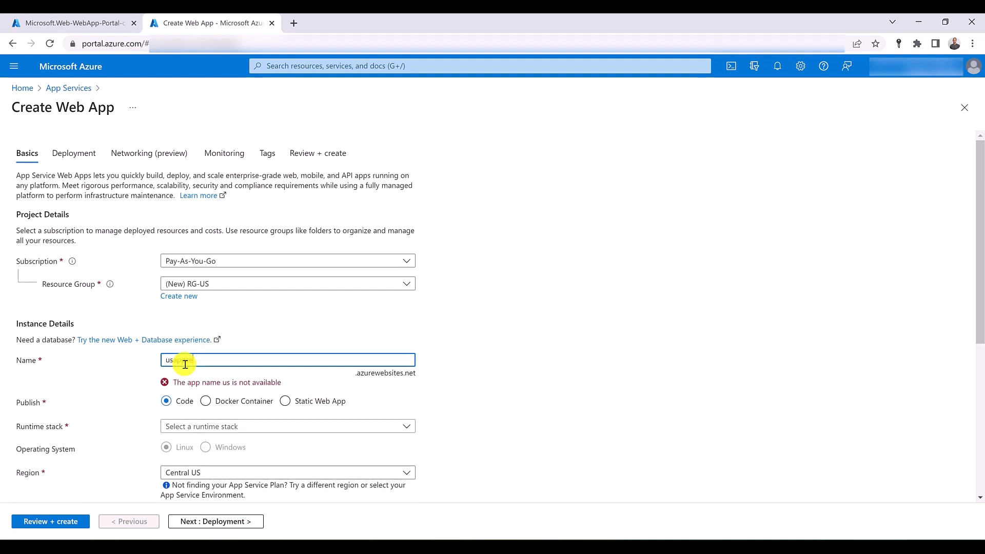
type("rvicetest")
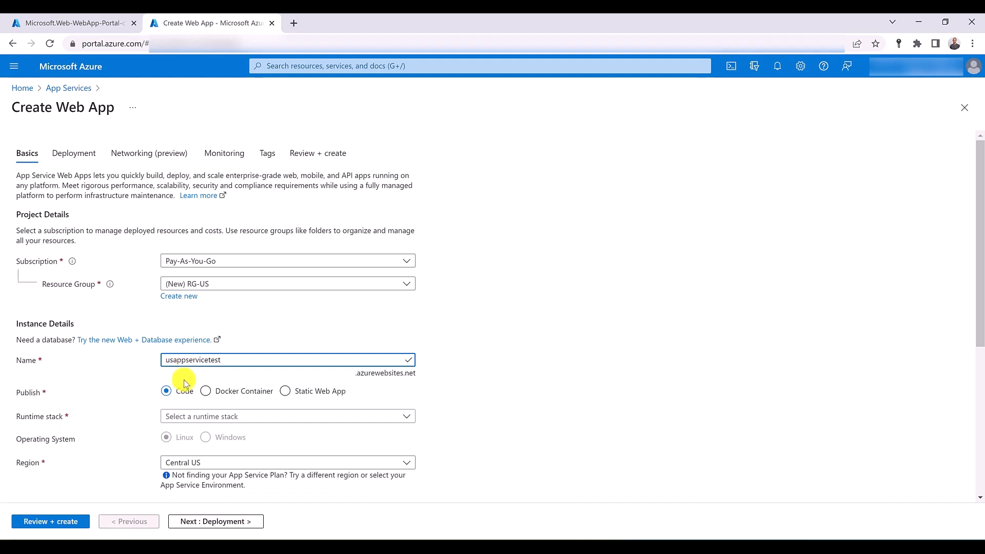
- Set the web app's runtime stack to .NET 6 (LTS) and its region to East US
left_click(186, 411)
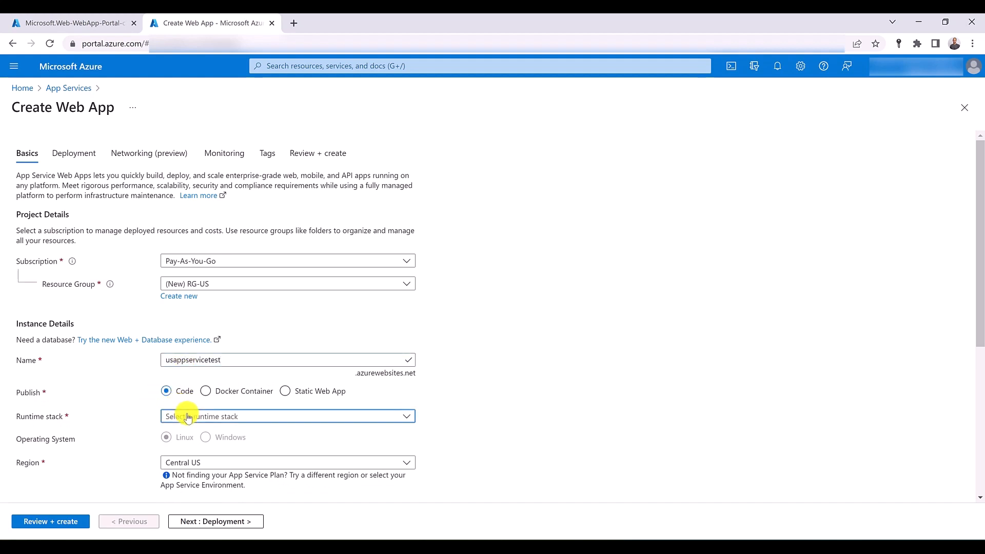
left_click(186, 132)
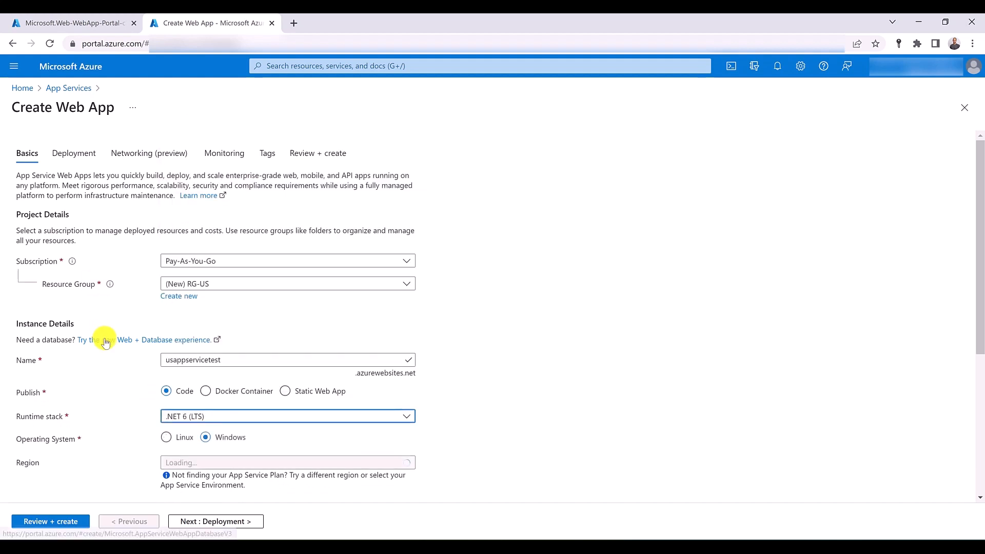
scroll(100, 335, "down", 5)
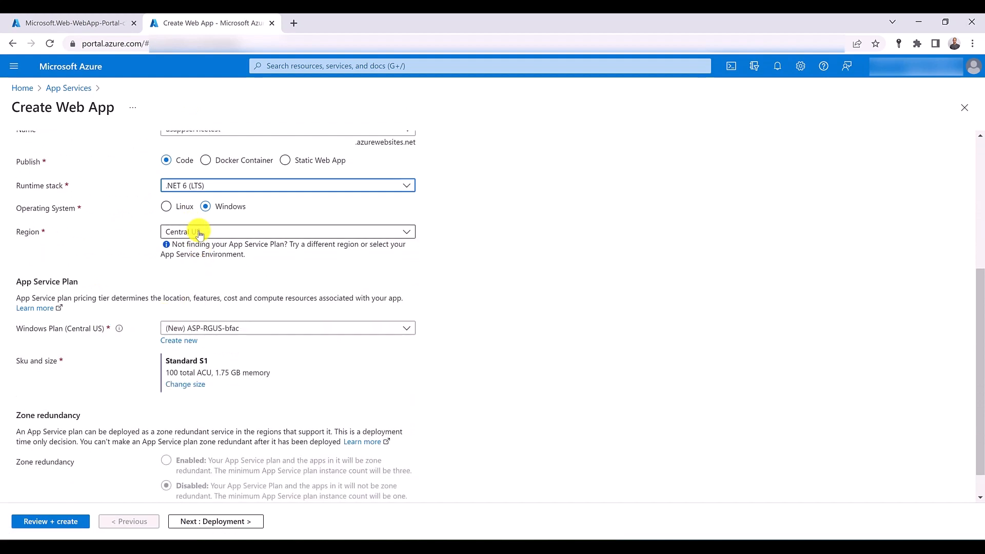
left_click(198, 233)
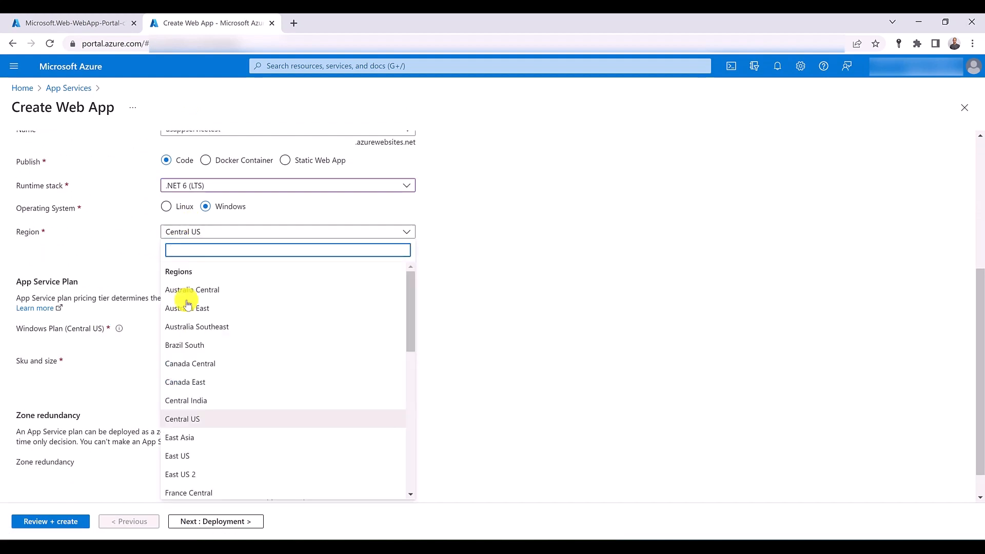
left_click(191, 456)
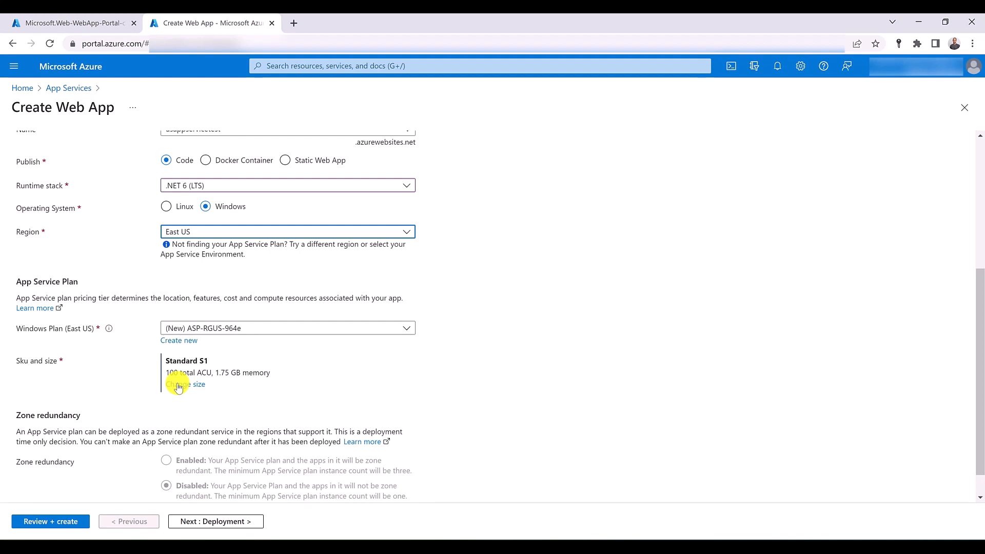
- Disable Application Insights and create the usappservicetest web app, keeping the default service plan, deployment and networking settings
scroll(189, 451, "down", 1)
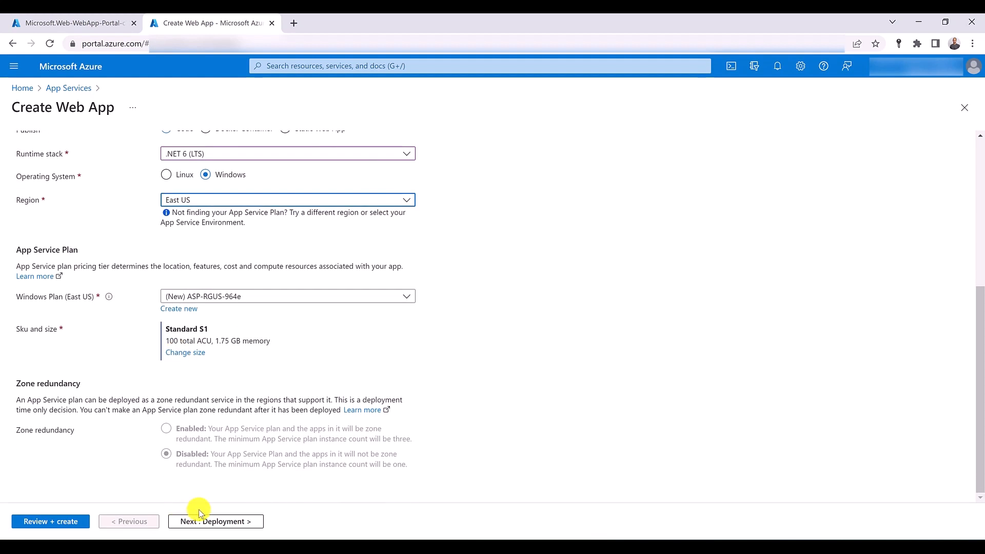
left_click(203, 521)
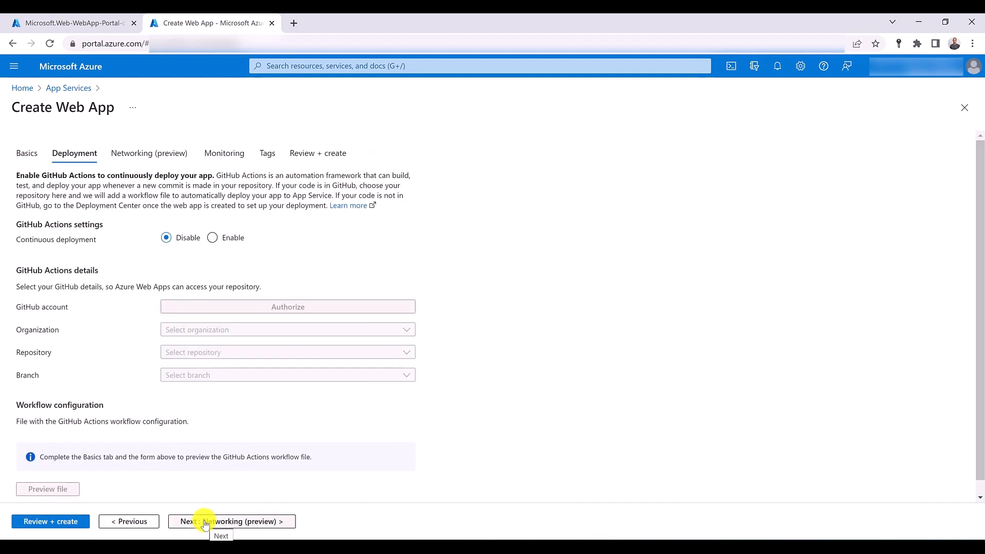
left_click(204, 522)
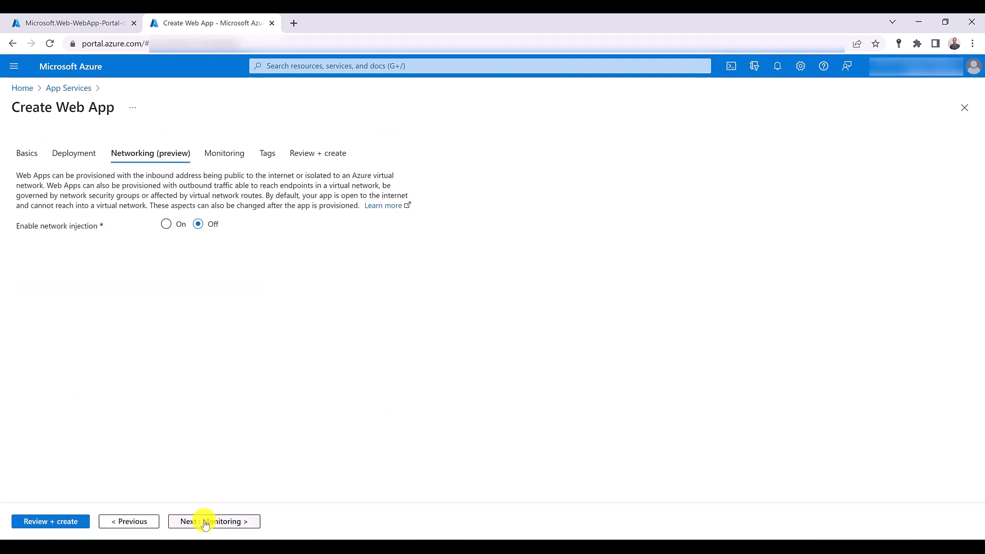
left_click(205, 522)
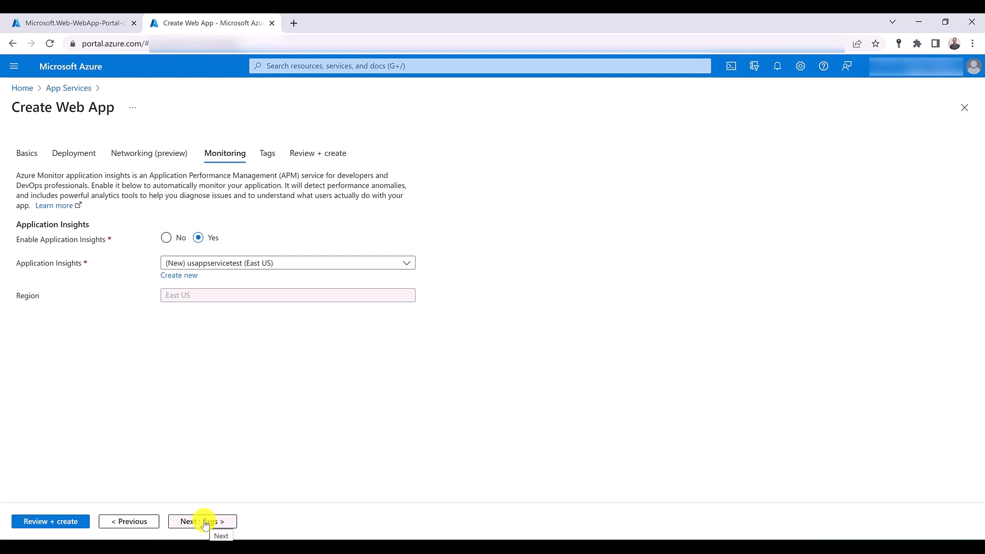
left_click(167, 239)
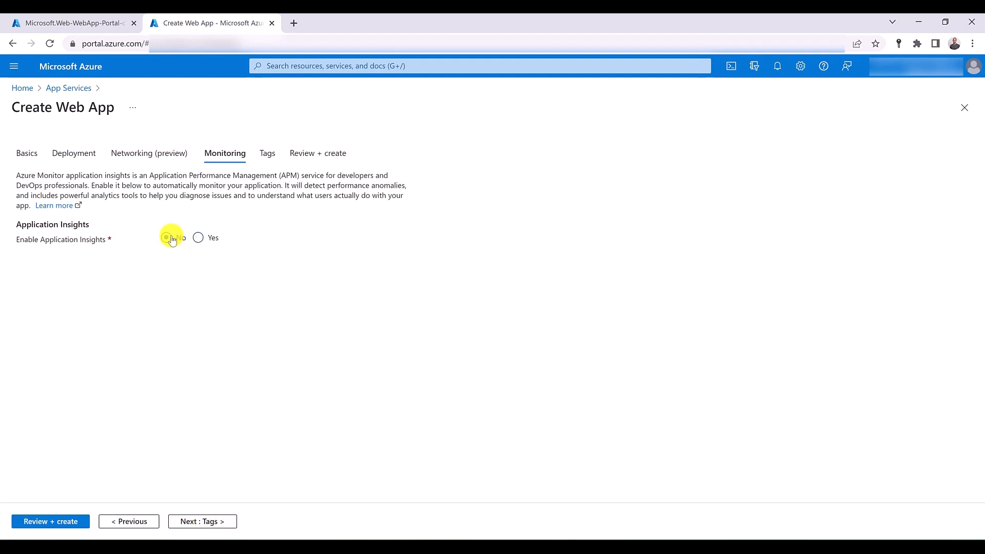
left_click(78, 519)
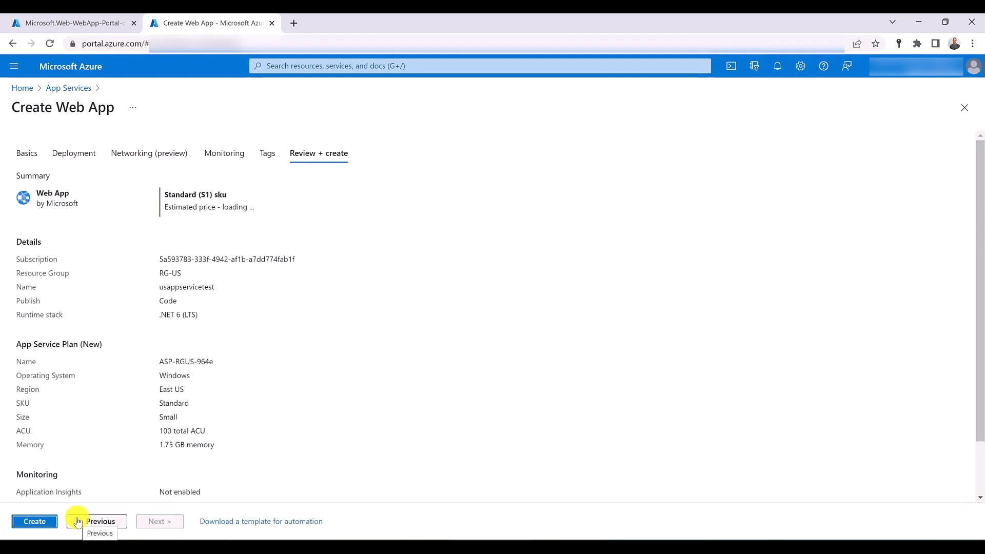
left_click(46, 521)
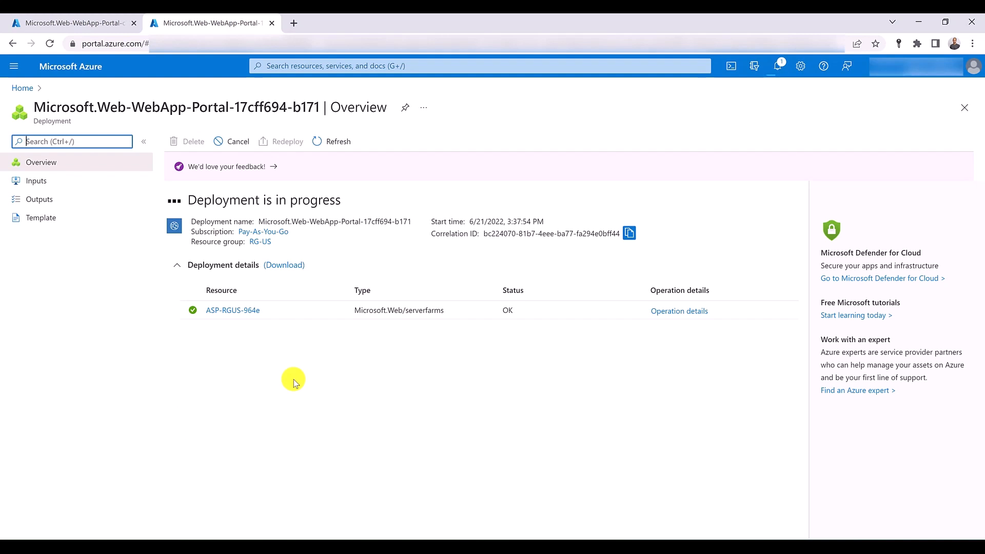
- Open the Traffic Manager service in a separate browser tab and start creating a profile
left_click(285, 68)
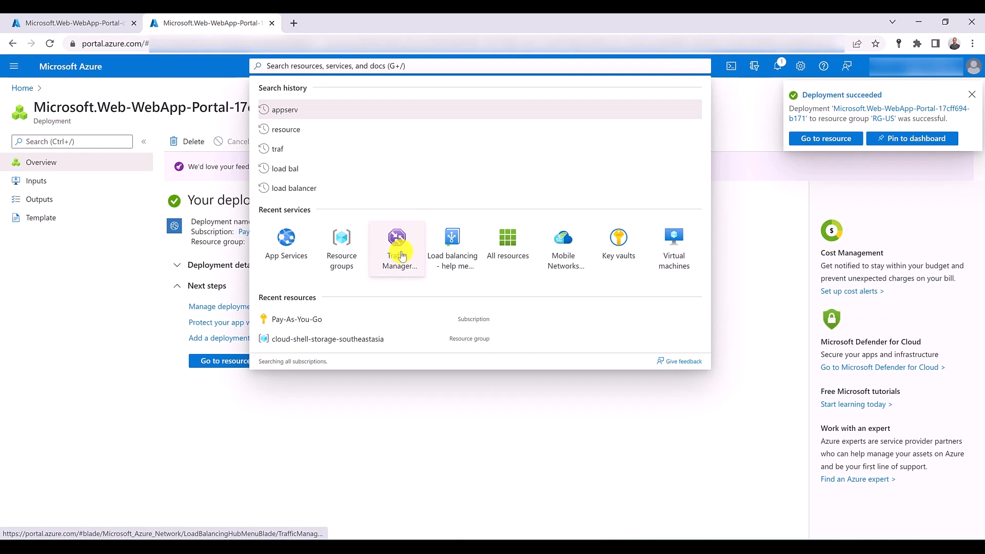
middle_click(401, 255)
left_click(328, 23)
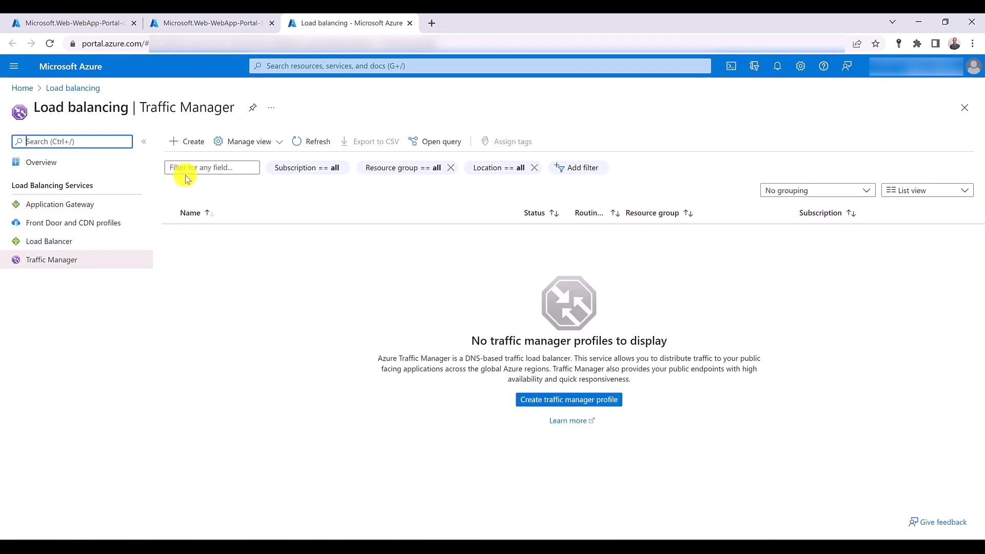
left_click(191, 144)
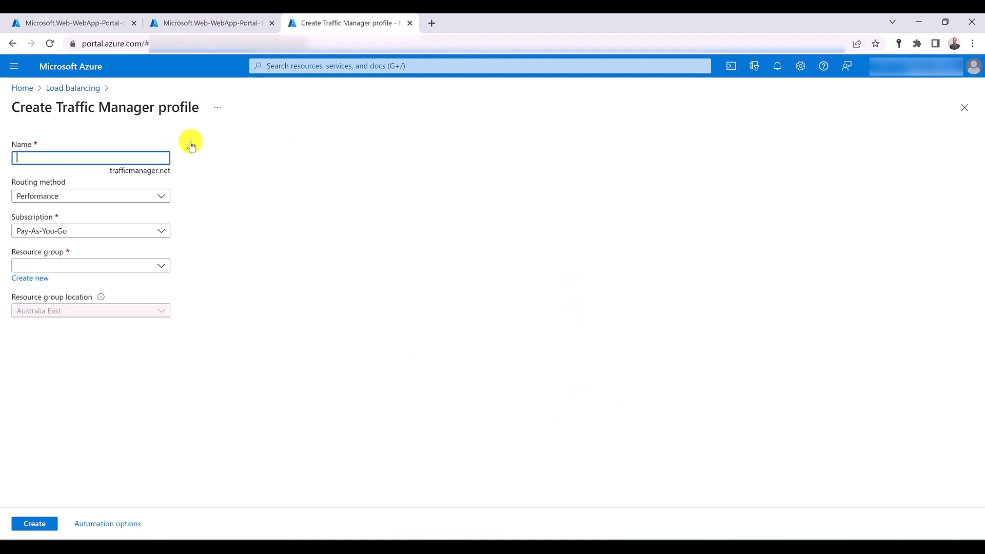
- Create the Traffic Manager profile myappservice with the Priority routing method in resource group RG-SYD
type("myappservicer")
key("BackSpace")
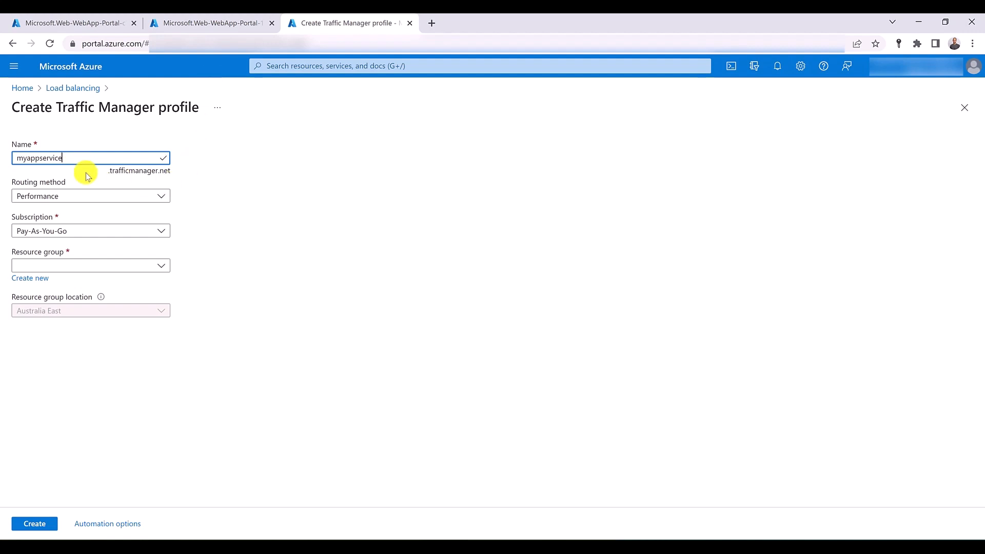
left_click(89, 197)
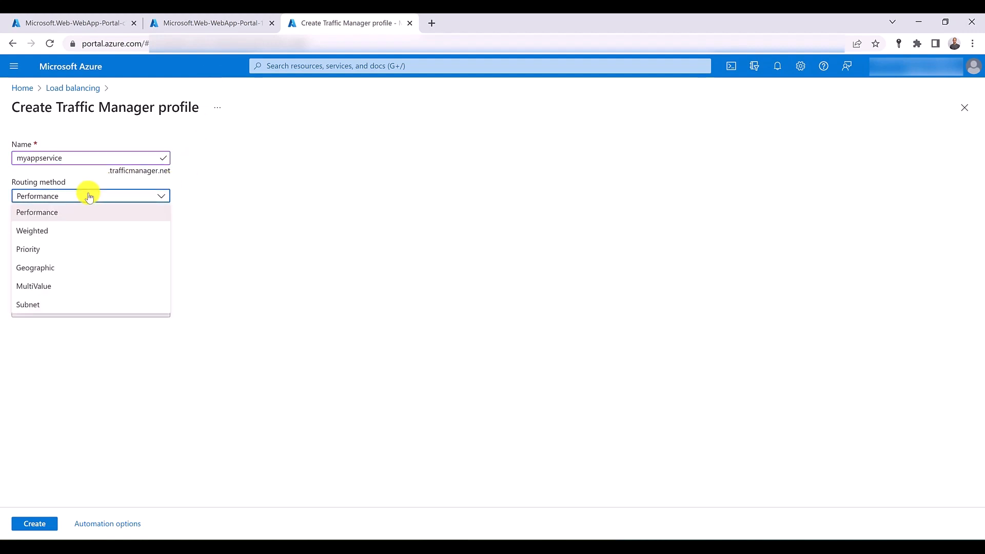
left_click(76, 250)
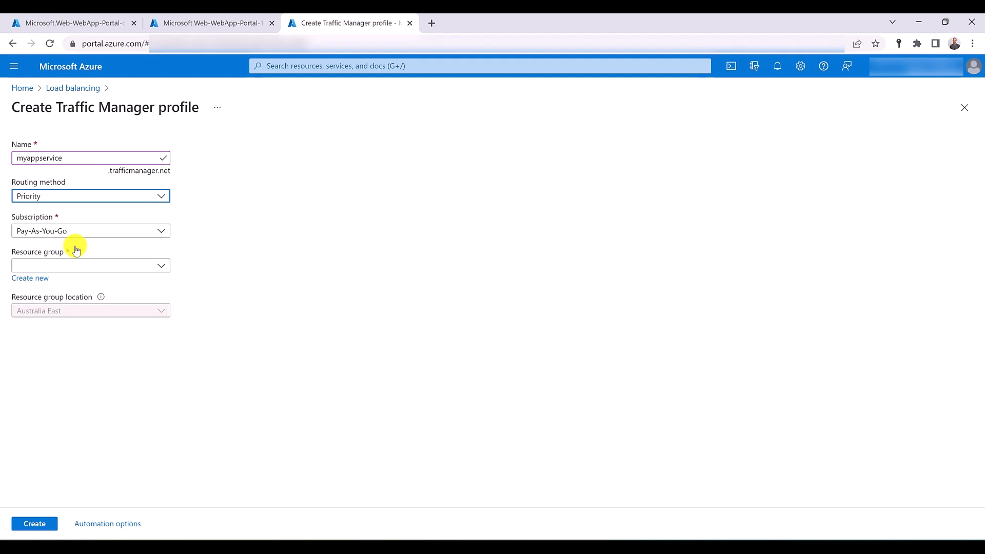
left_click(95, 265)
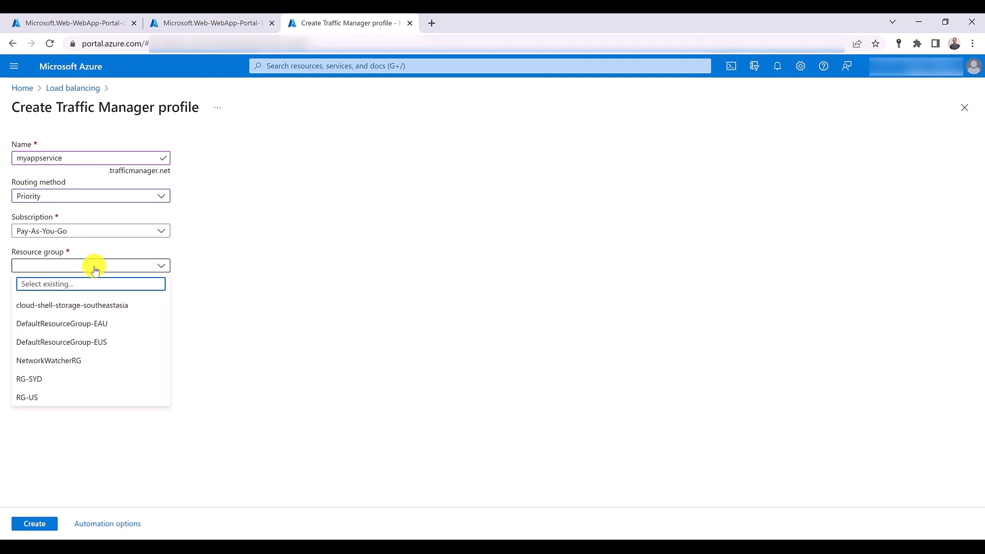
left_click(67, 375)
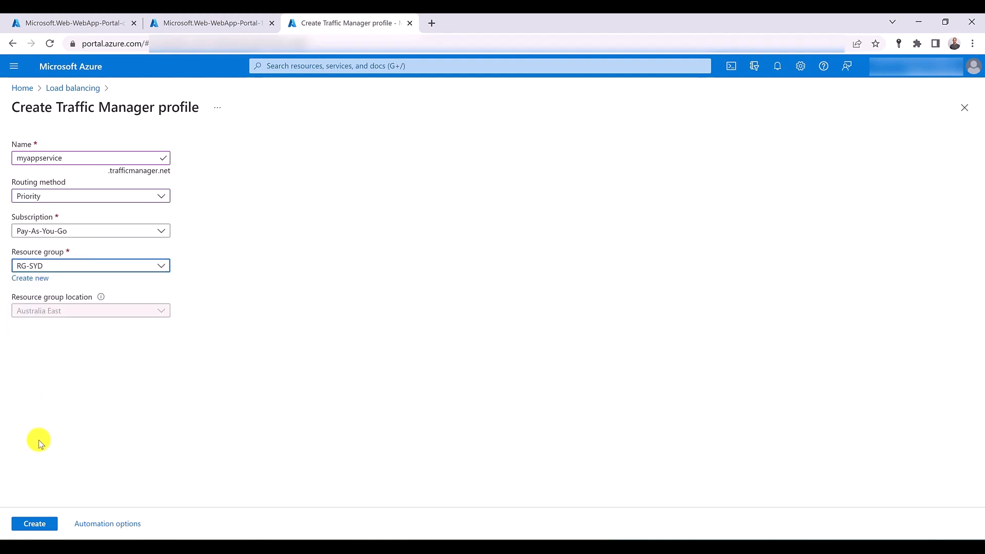
left_click(37, 525)
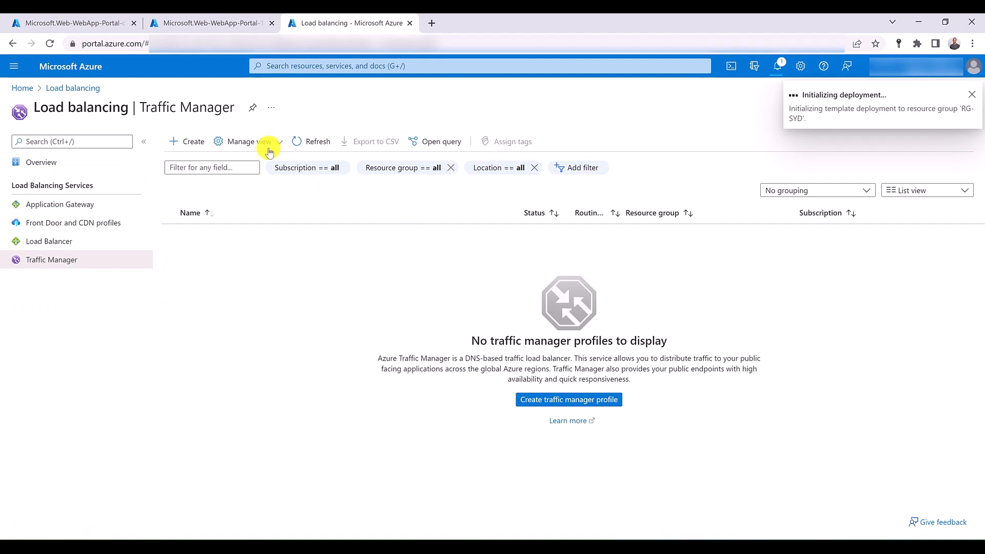
- Open the sydappservice resource from its deployment page and browse to its live site
left_click(82, 23)
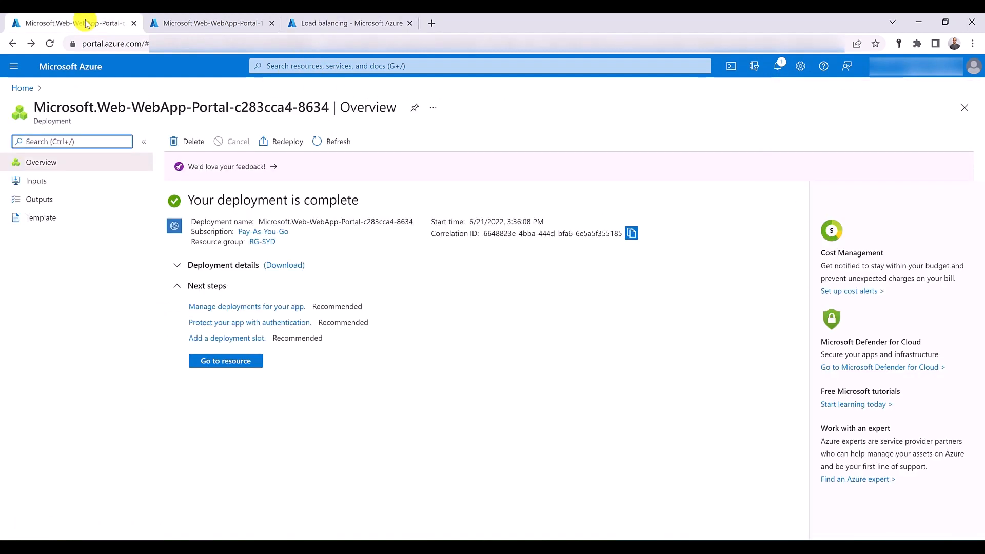
left_click(222, 360)
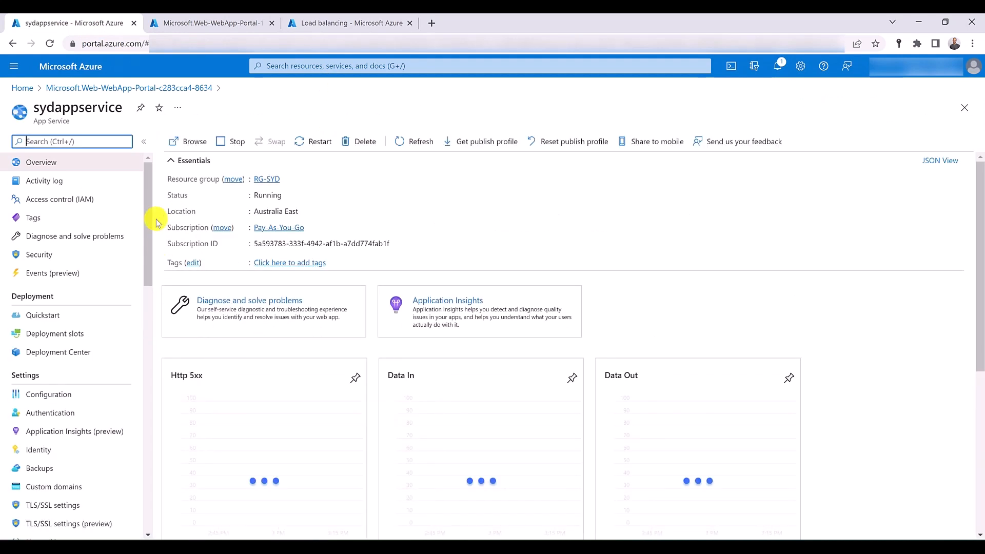
left_click(197, 142)
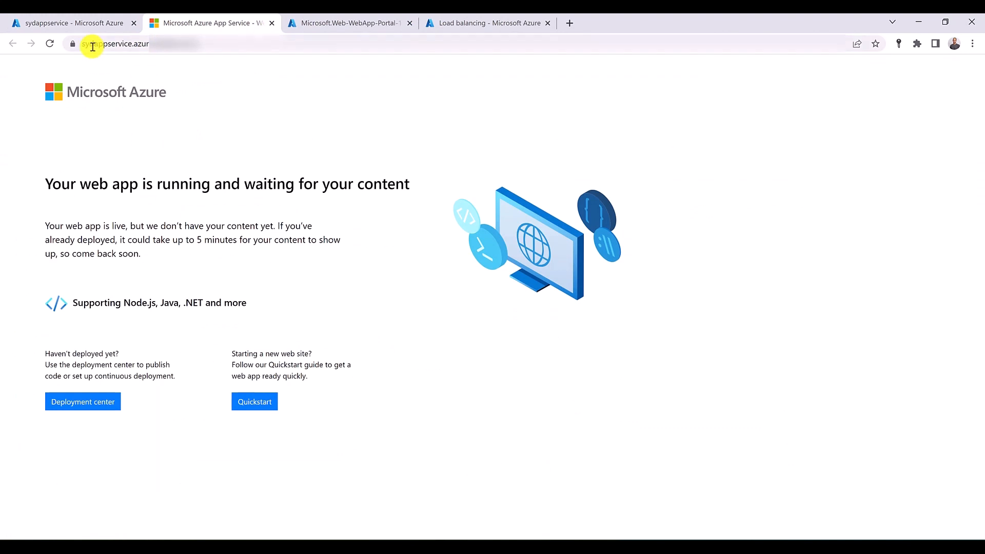
- Browse to the live site of usappservicetest from its deployed resource, and close both web app site tabs
left_click(359, 23)
left_click(216, 91)
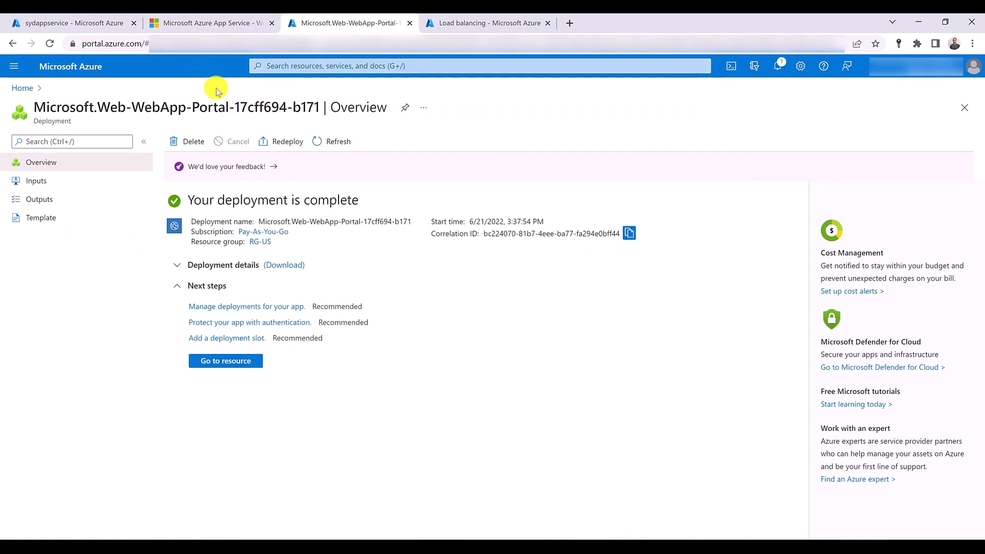
left_click(235, 360)
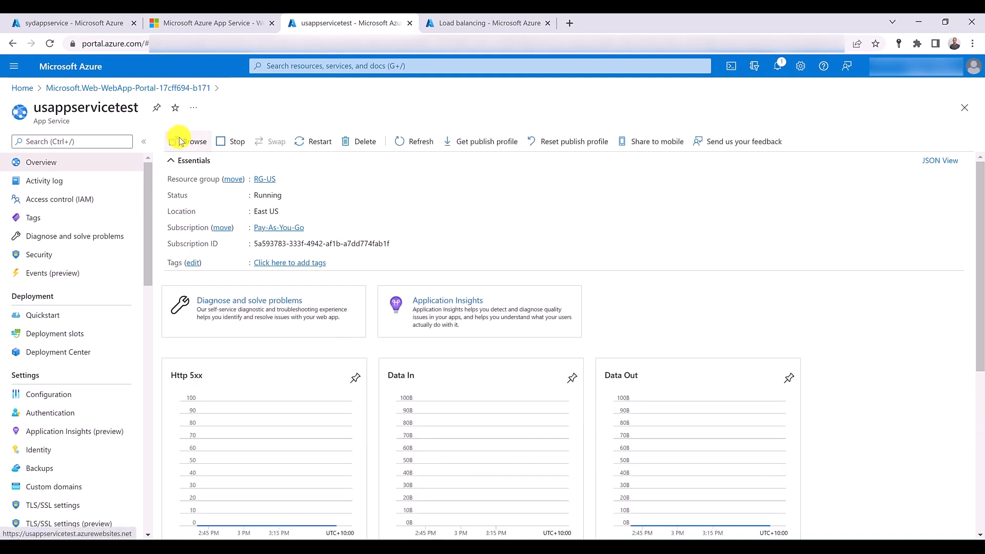
left_click(179, 140)
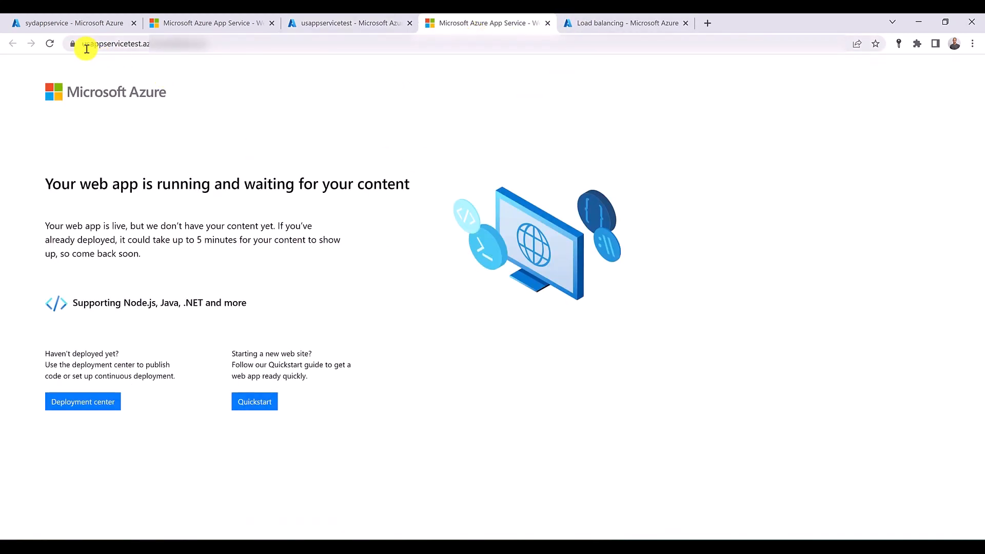
left_click(272, 23)
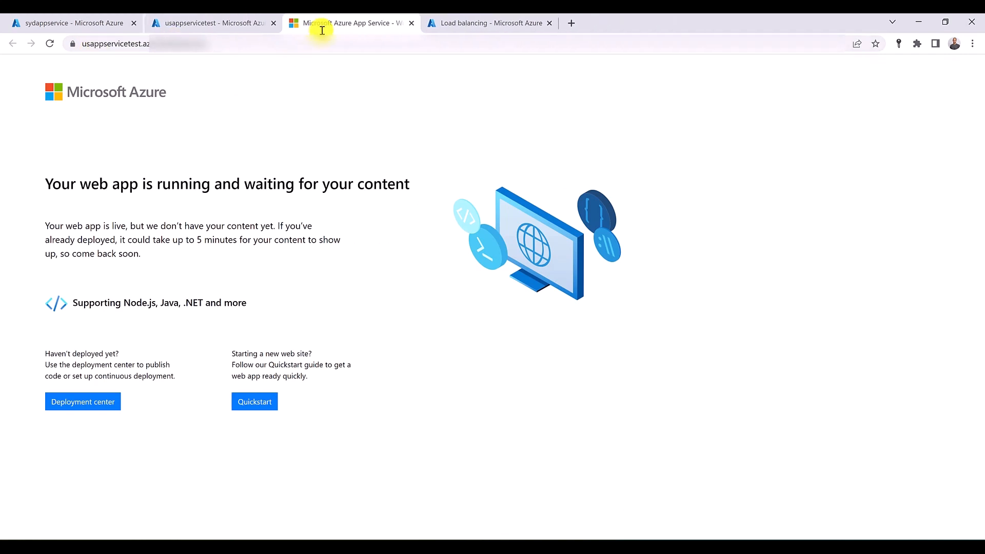
middle_click(309, 20)
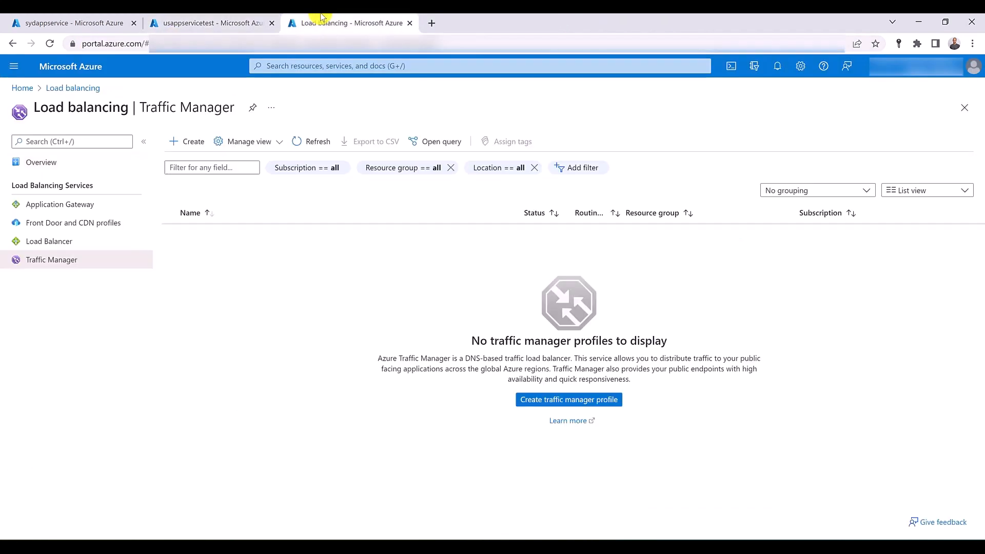
- Refresh the Traffic Manager profile list and open the endpoints of the myappservice profile
left_click(318, 143)
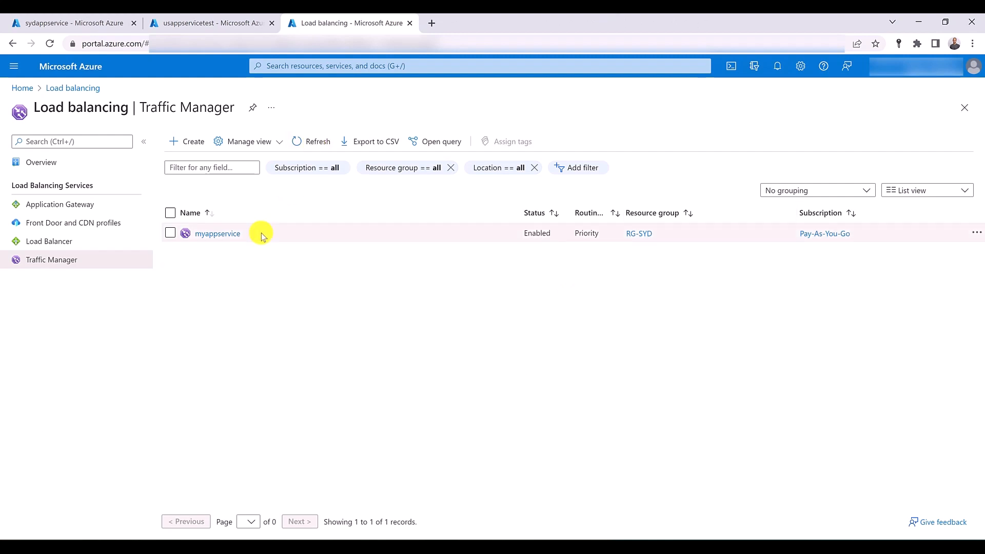
left_click(217, 235)
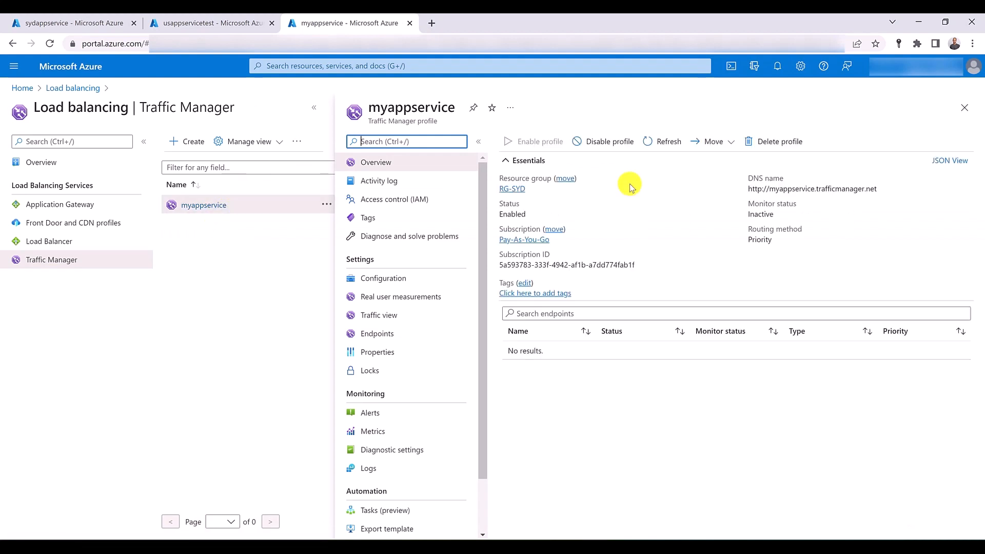
left_click(379, 334)
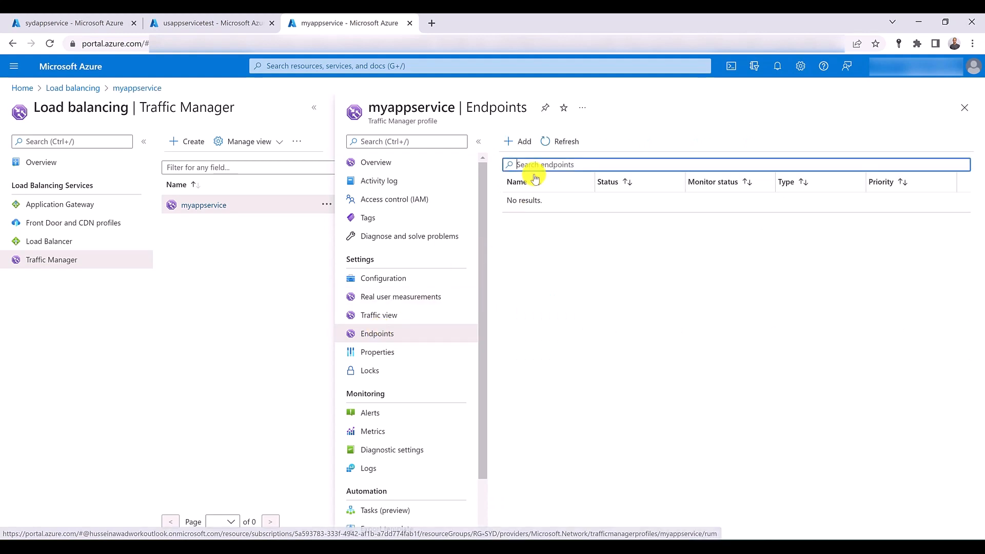
- Add an Azure endpoint named sydneyendpoint targeting the App Service sydappservice (Australia East) with priority 1
left_click(516, 145)
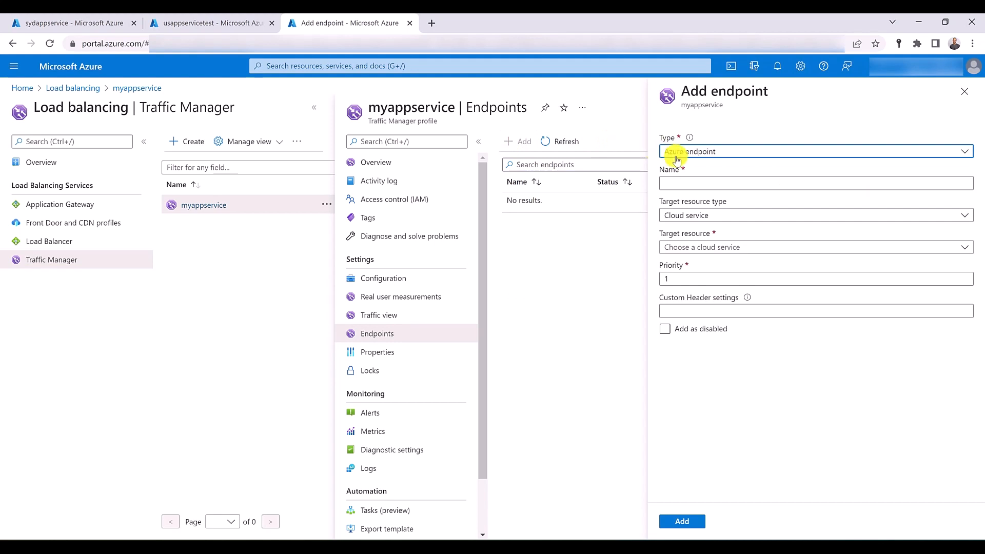
left_click(722, 153)
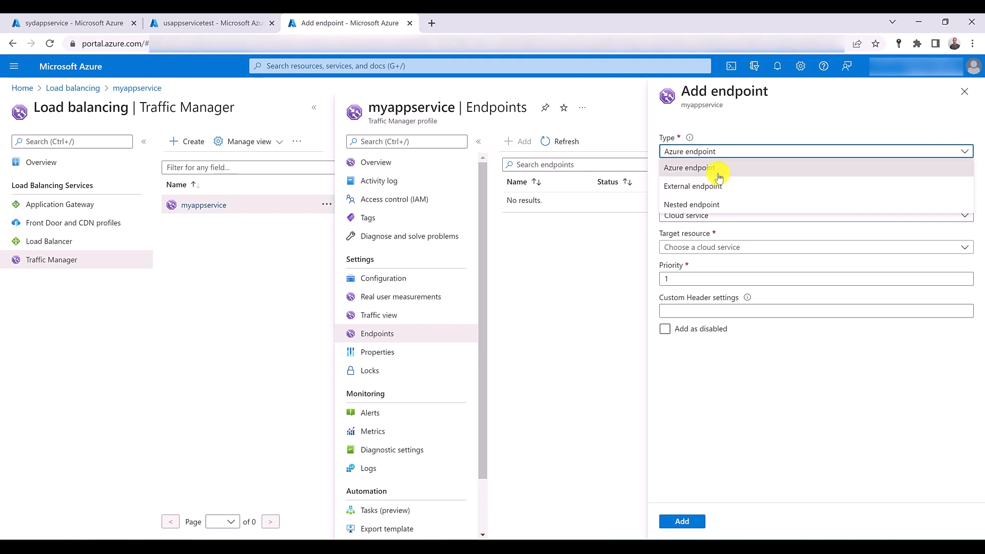
left_click(718, 173)
left_click(716, 181)
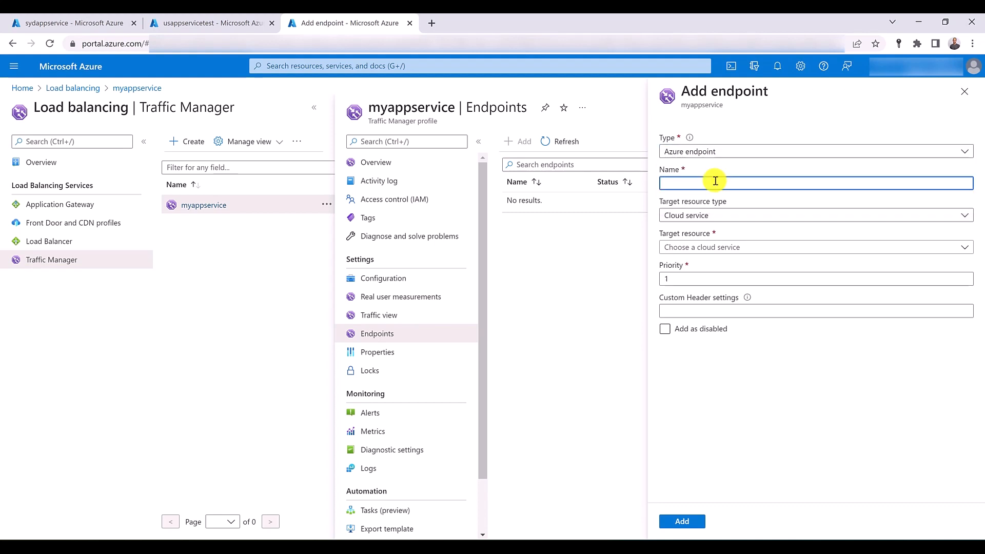
type("sydney")
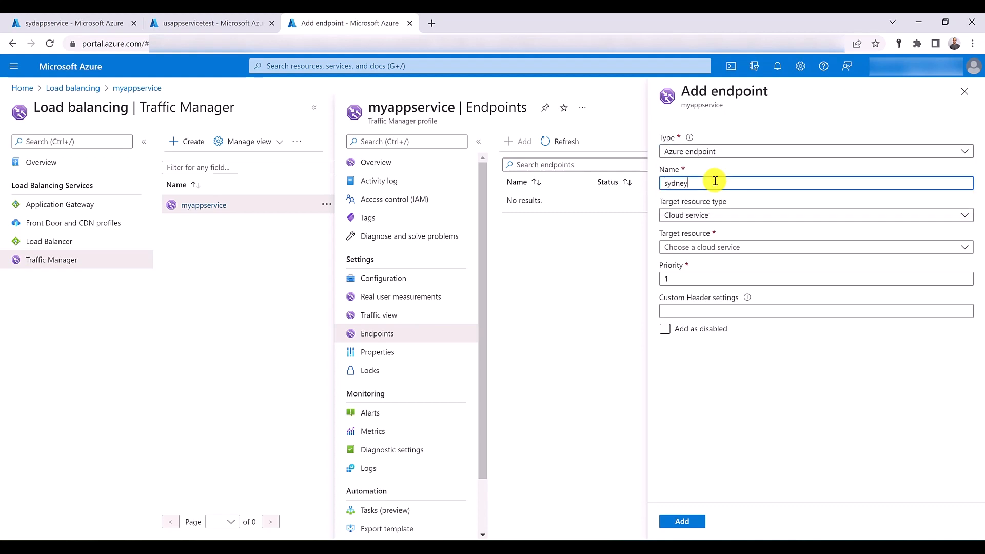
type("endpoint")
left_click(725, 215)
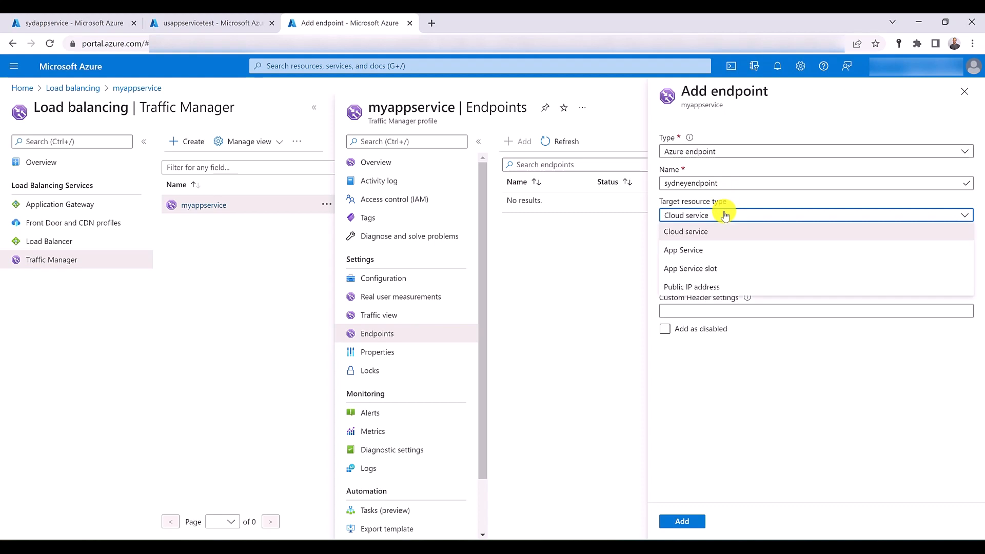
left_click(728, 250)
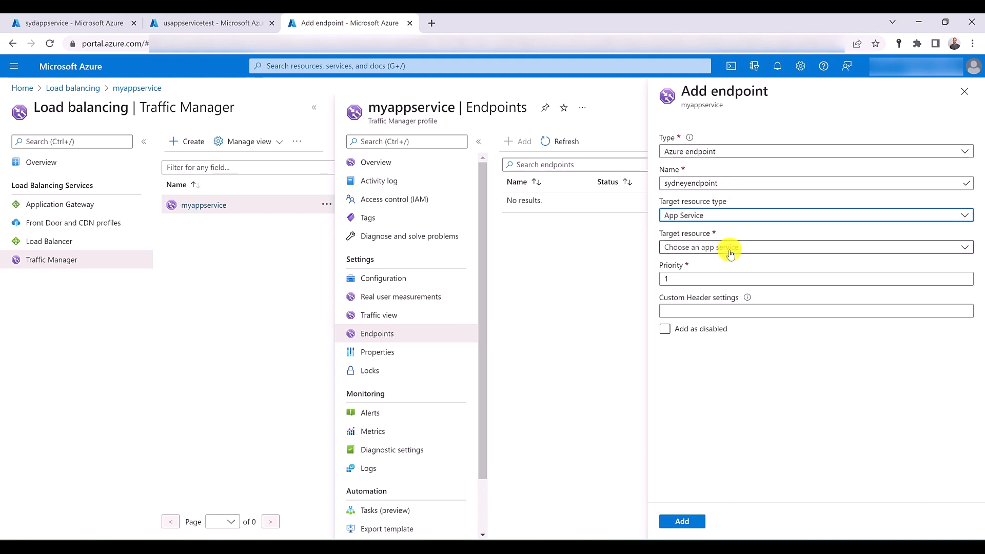
left_click(730, 248)
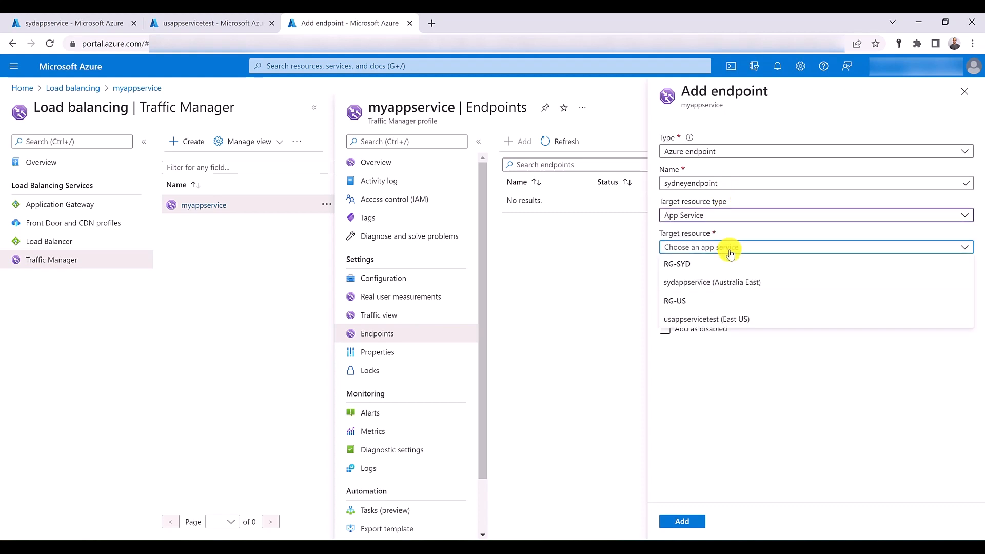
left_click(737, 283)
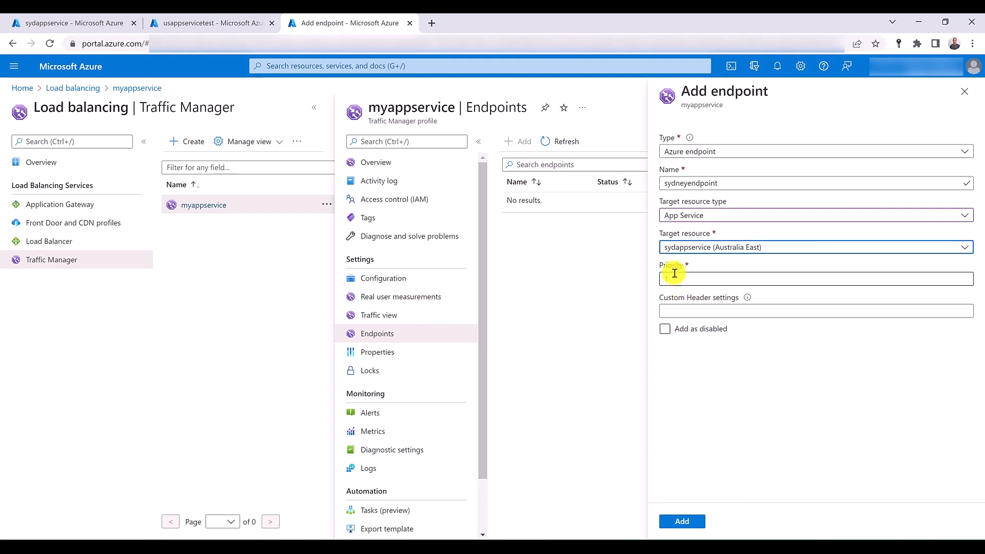
left_click(683, 521)
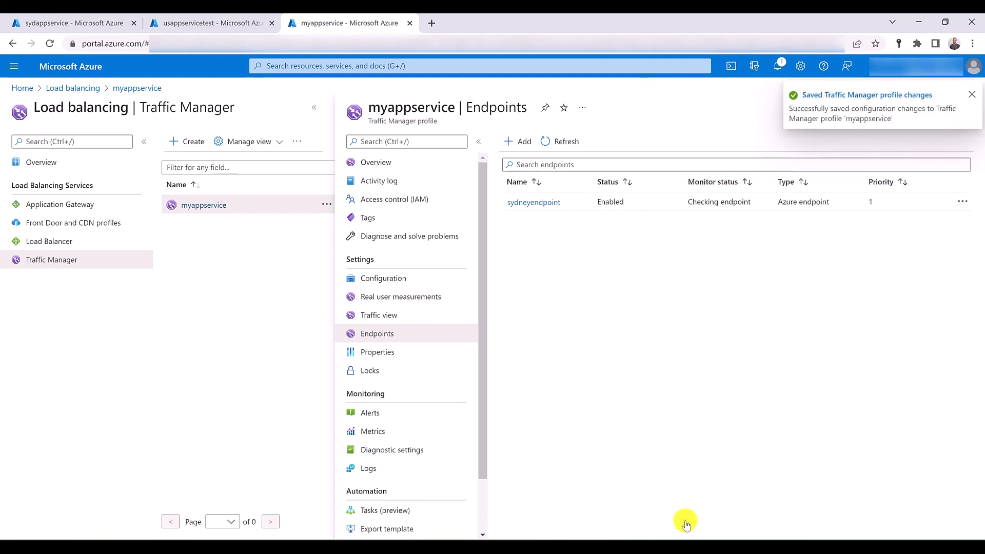
- Add a second Azure endpoint named usendpoint targeting the App Service usappservicetest (East US) with priority 2
left_click(523, 145)
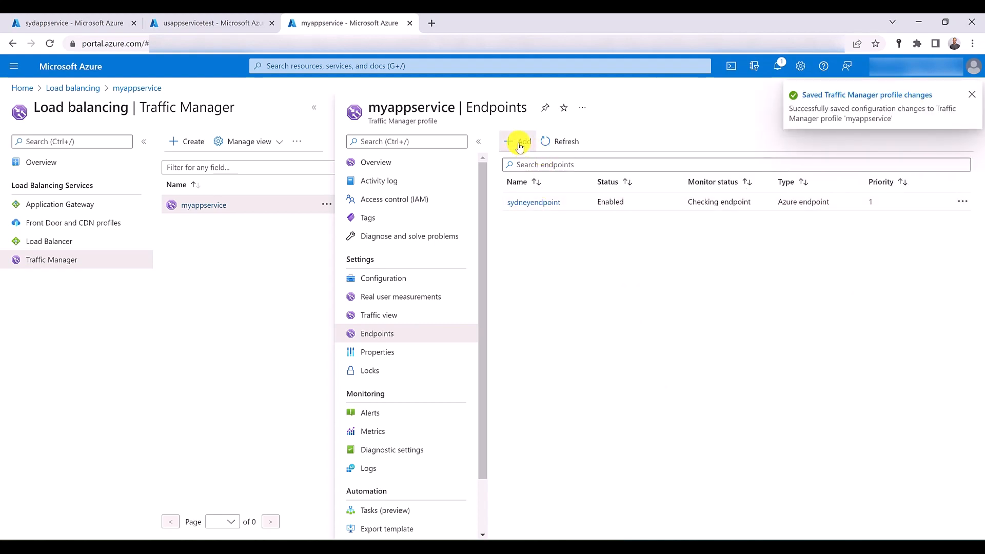
left_click(733, 185)
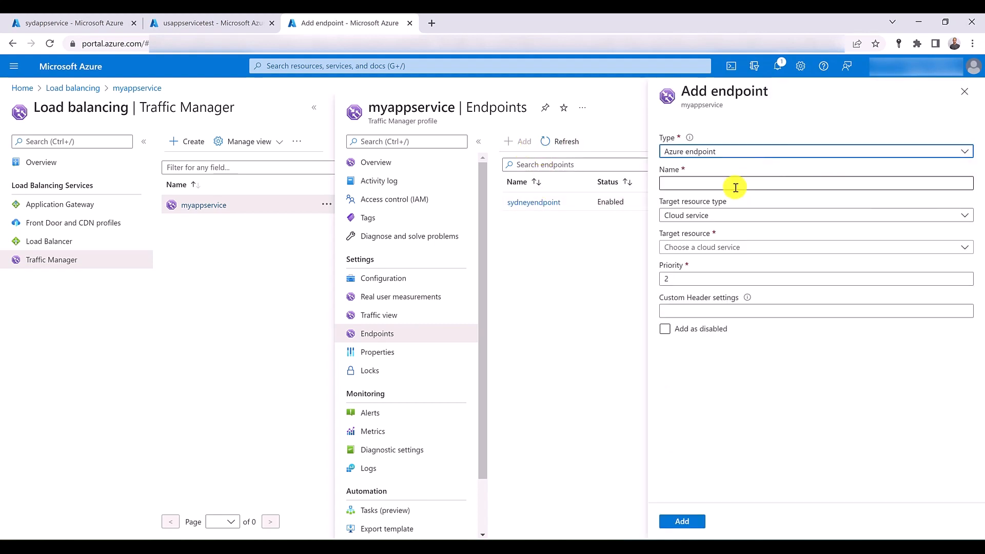
type("usendpoint")
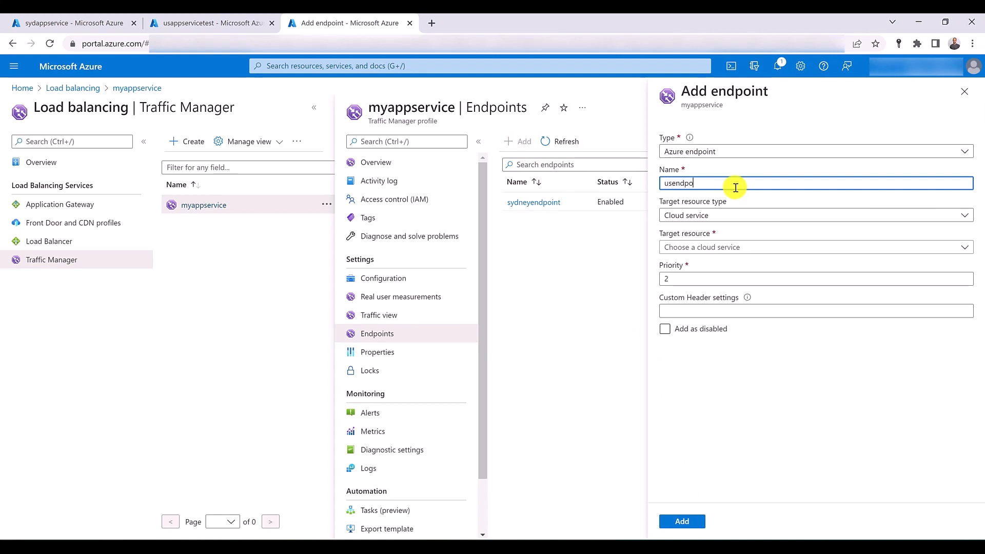
left_click(726, 218)
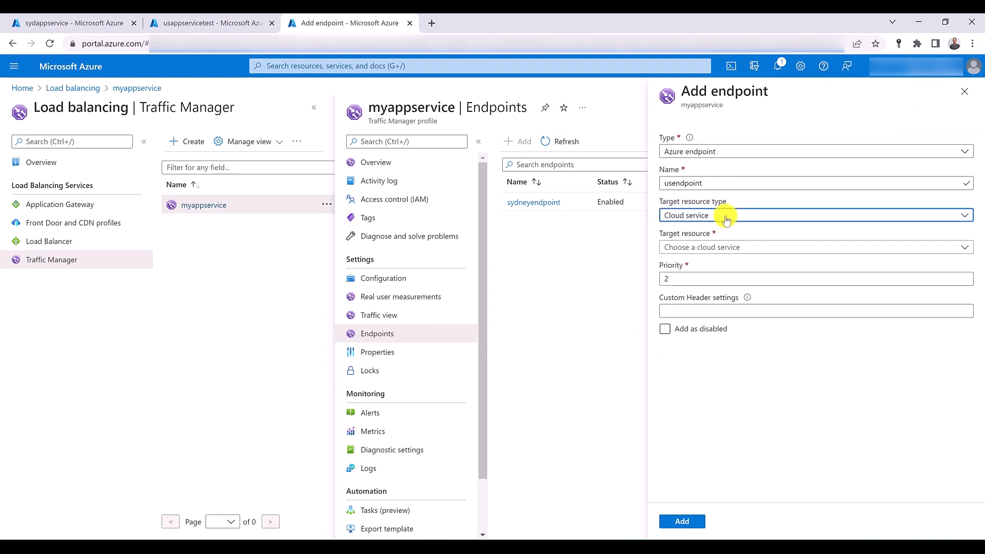
left_click(721, 249)
left_click(723, 248)
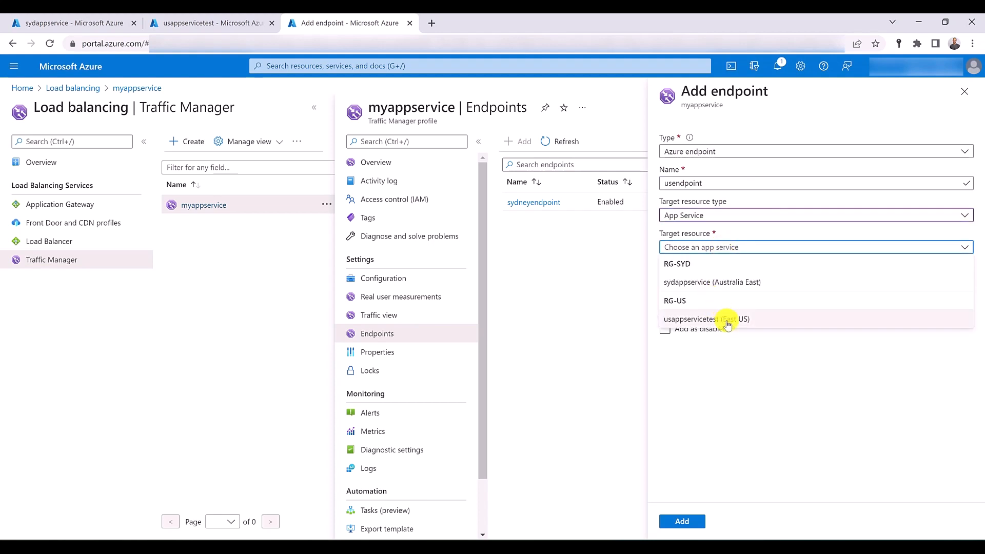
left_click(727, 323)
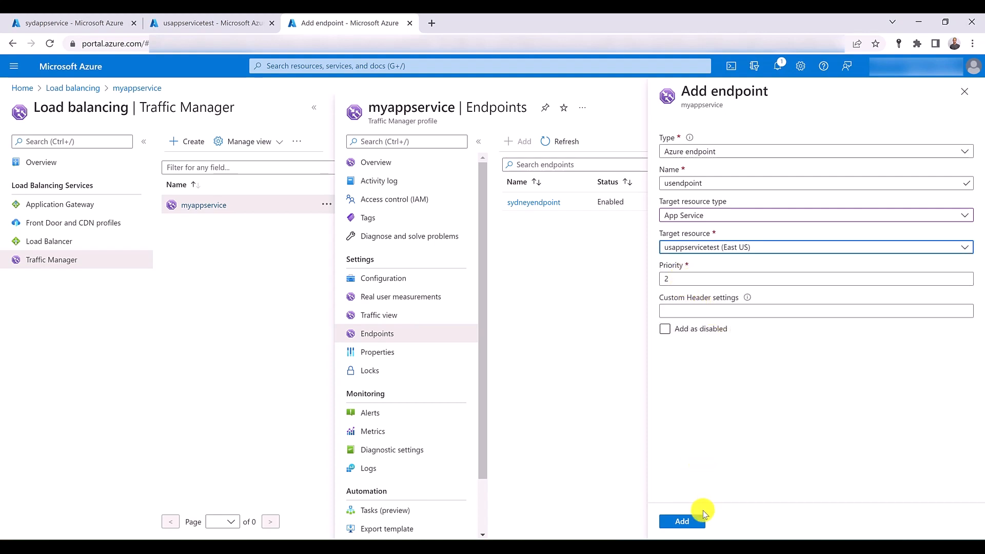
left_click(693, 520)
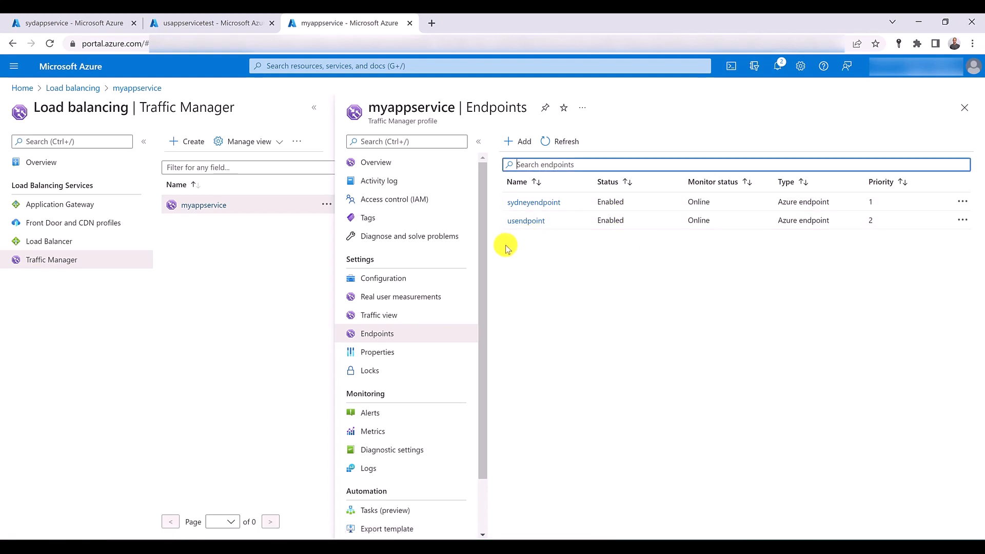
- Copy the DNS name from the myappservice profile overview and browse to it in a separate browser tab
left_click(387, 163)
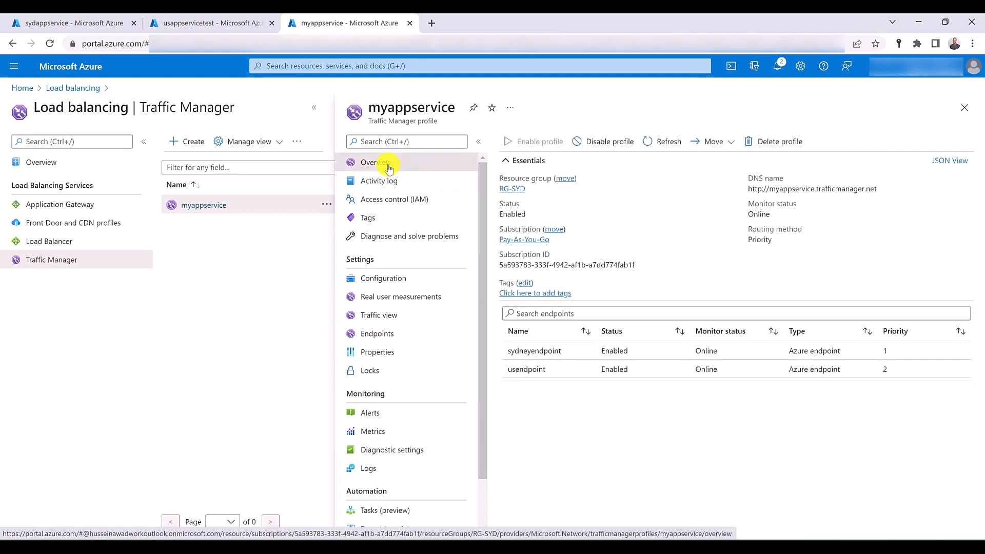
mouse_move(756, 190)
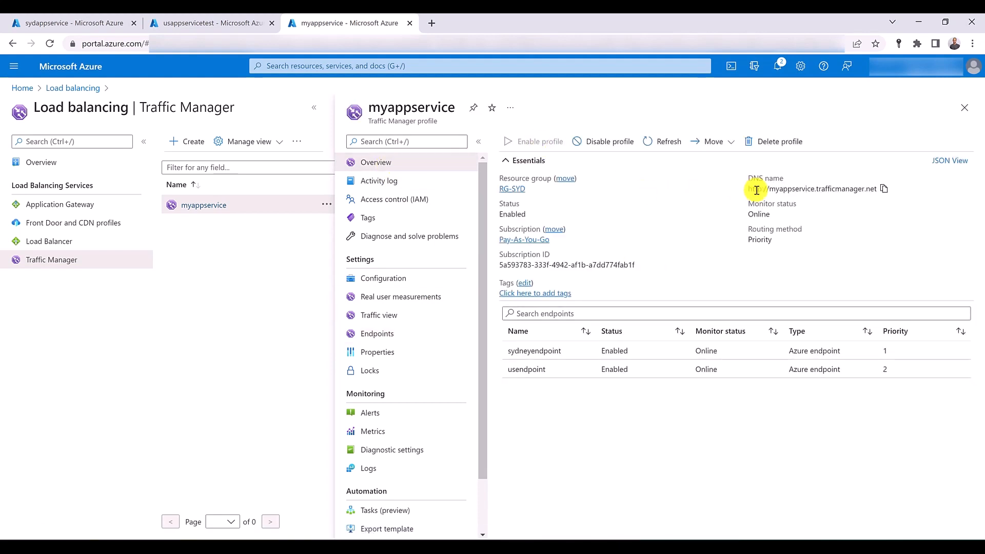
left_click(883, 190)
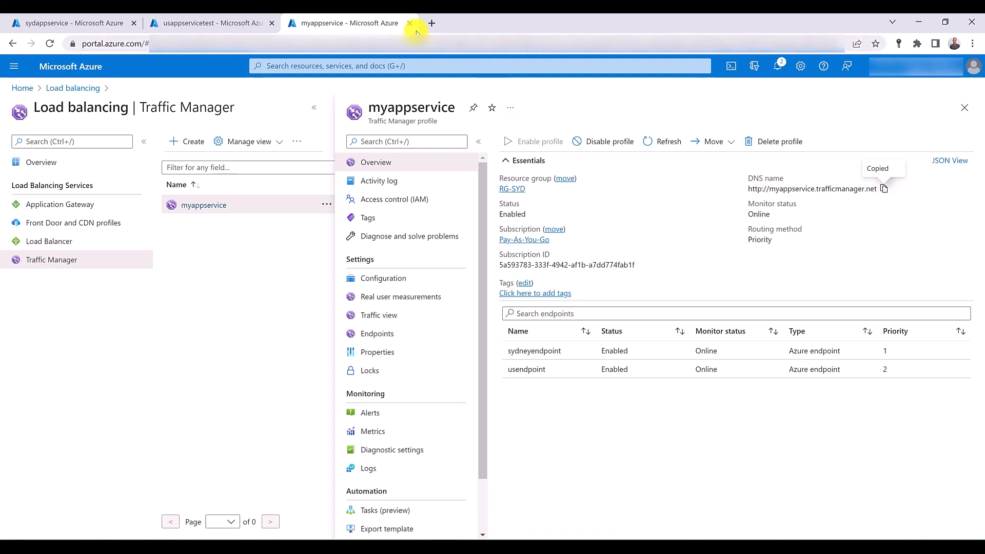
left_click(432, 23)
left_click(429, 44)
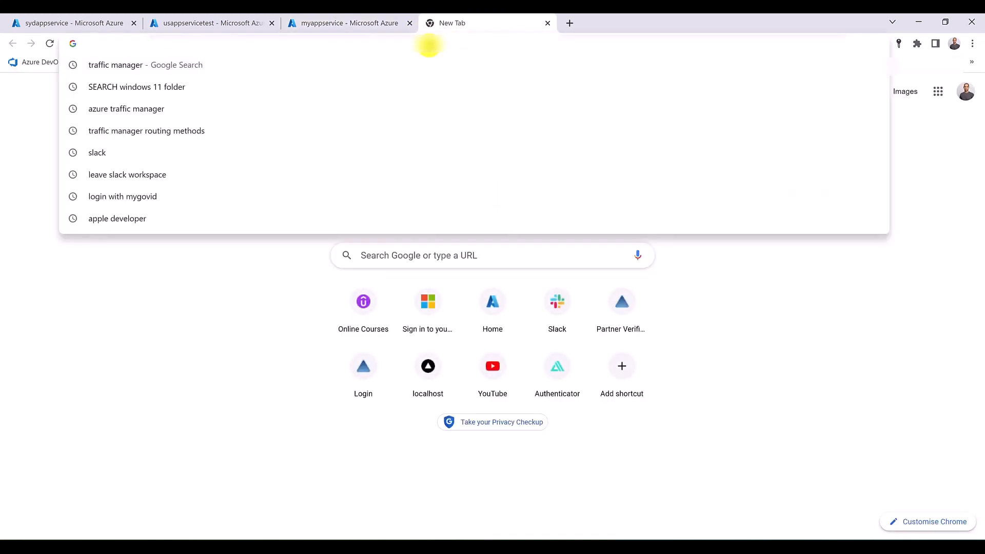
key("ctrl+v")
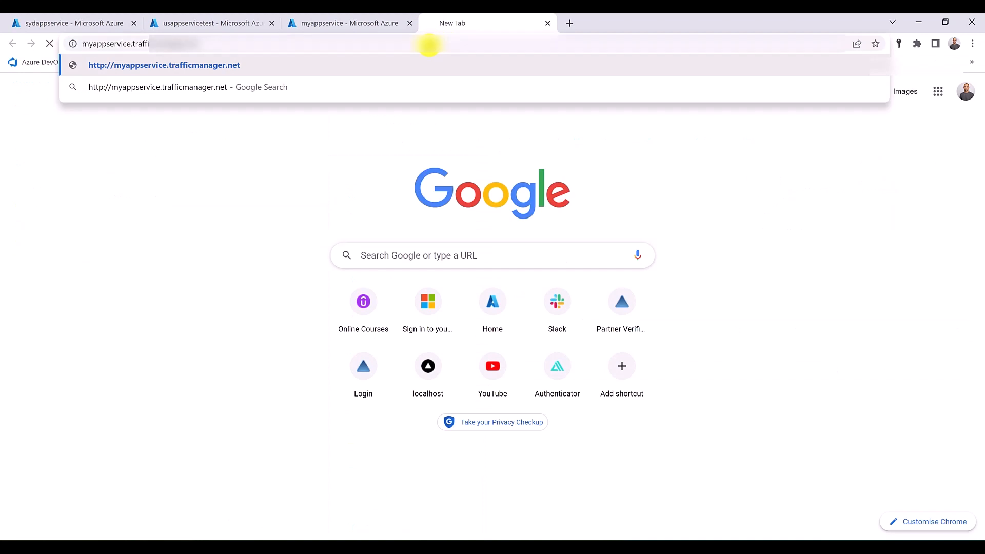
key("Return")
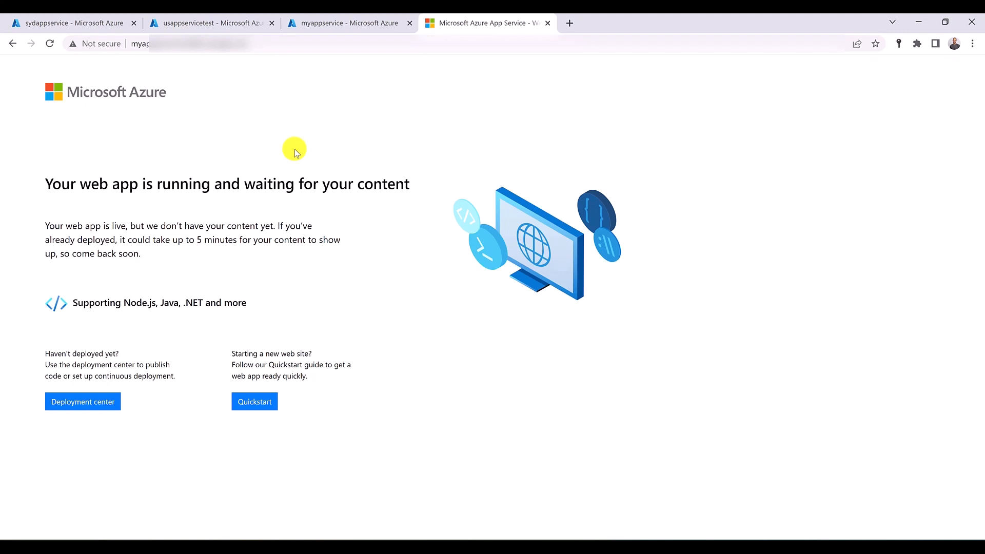
- Set the status of sydneyendpoint in the myappservice profile to Disabled and save the change
left_click(318, 22)
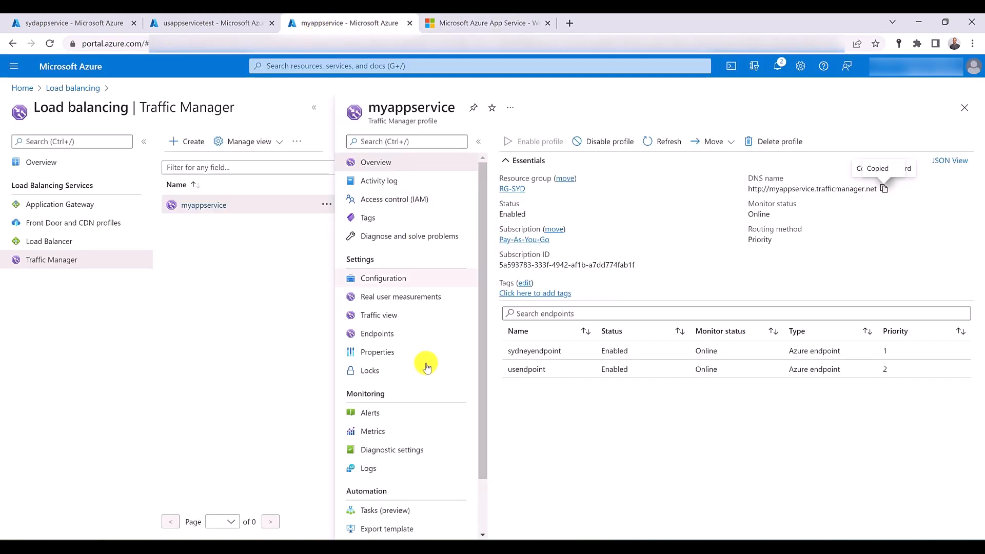
left_click(400, 334)
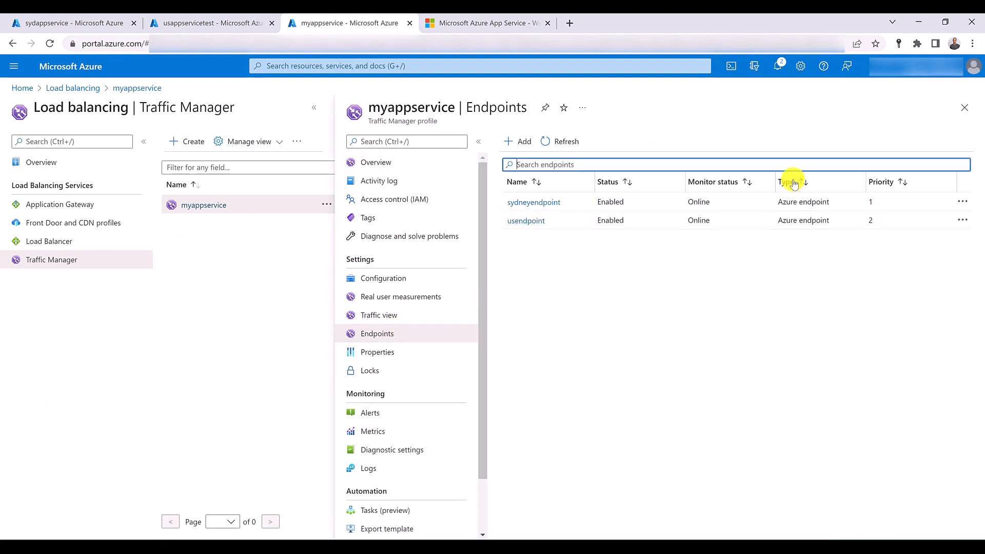
left_click(962, 201)
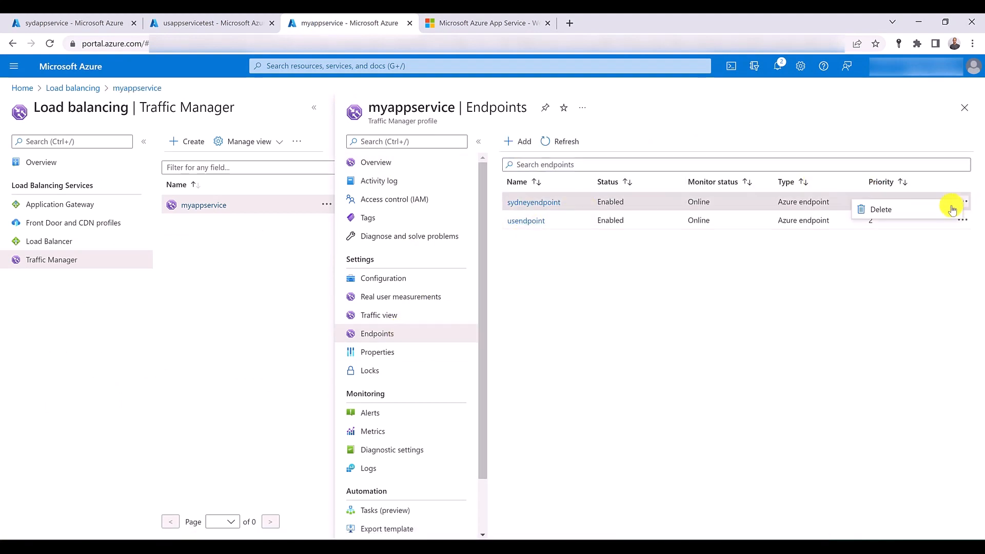
left_click(544, 205)
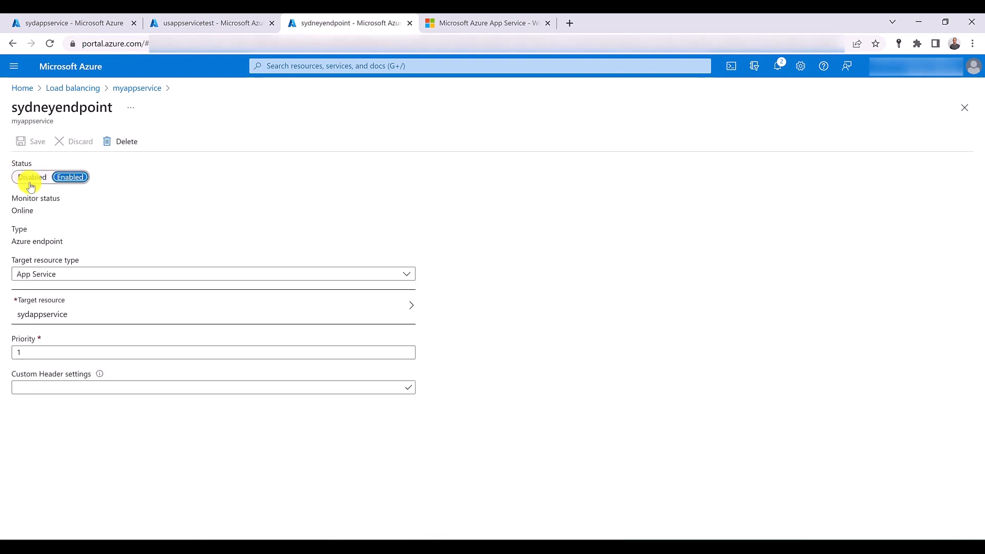
left_click(31, 180)
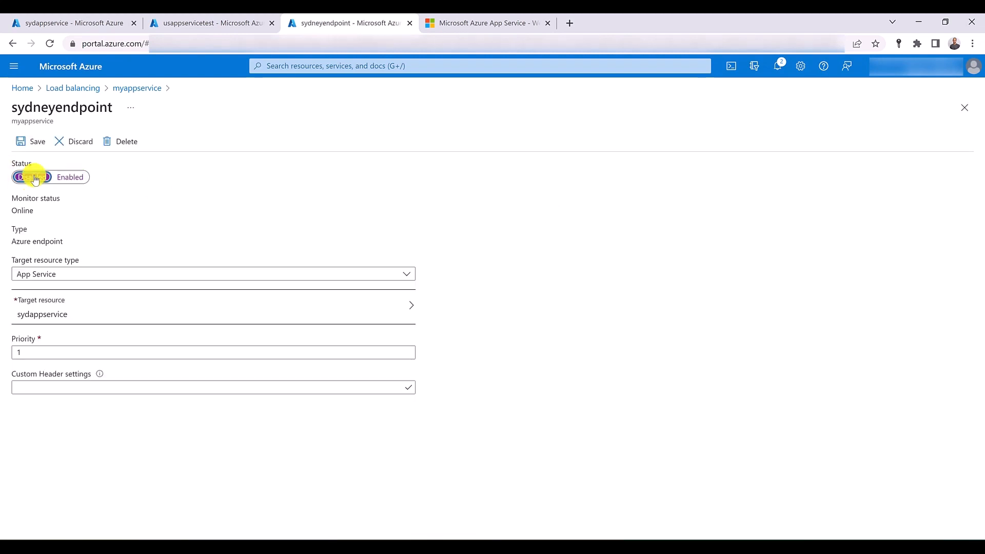
left_click(31, 144)
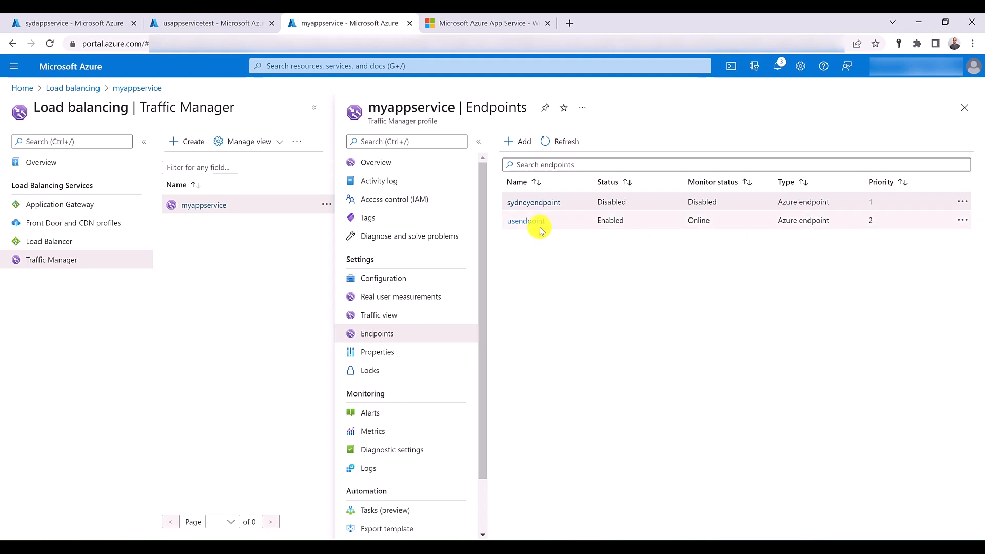
- Reload the site served through the Traffic Manager DNS name to test the failover
left_click(500, 21)
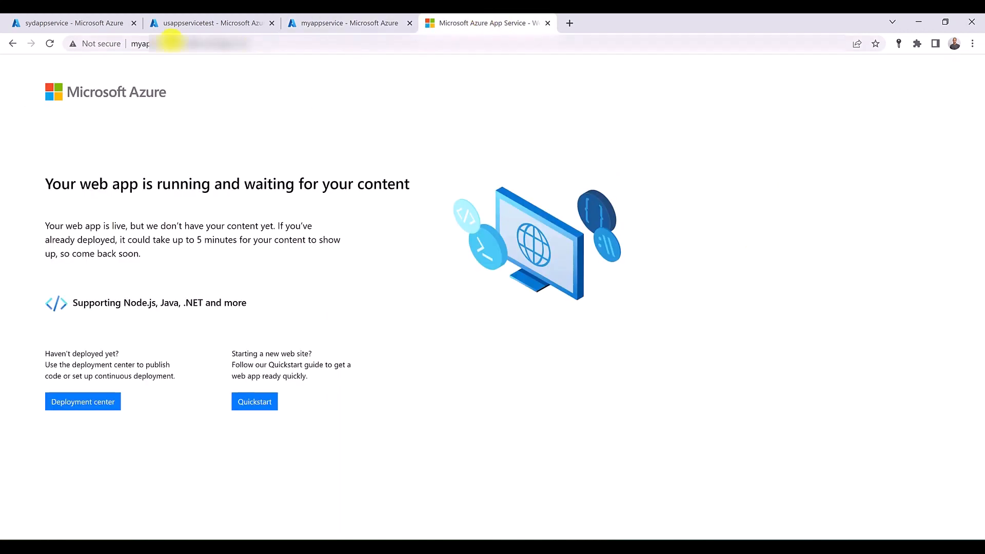
left_click(49, 45)
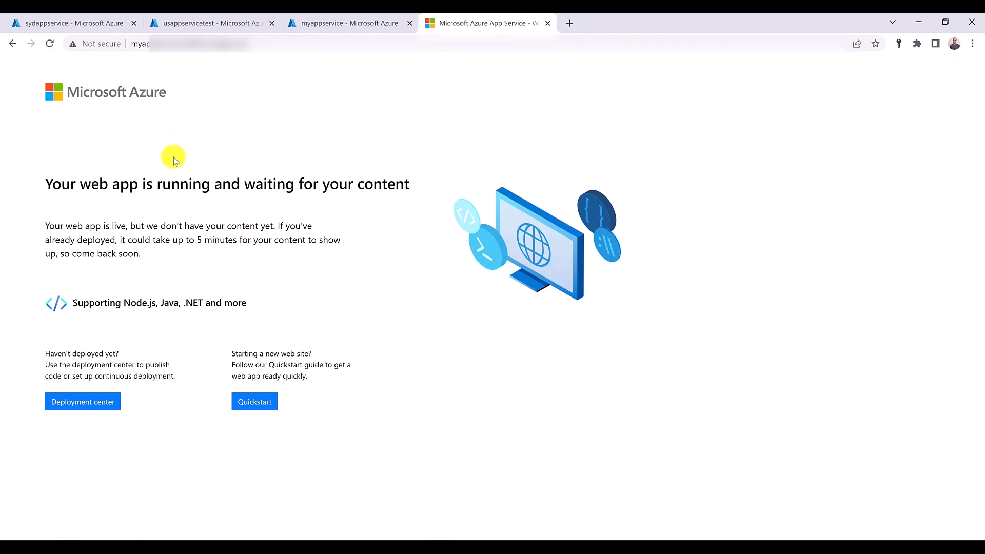
- Delete the resource group RG-SYD with all its resources, entering RG-SYD as the confirmation name
left_click(332, 22)
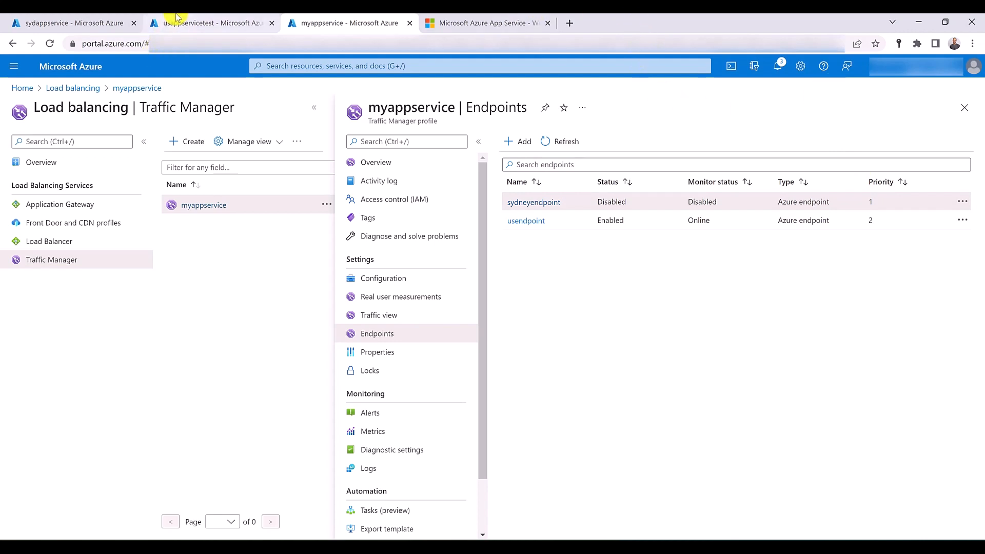
left_click(292, 66)
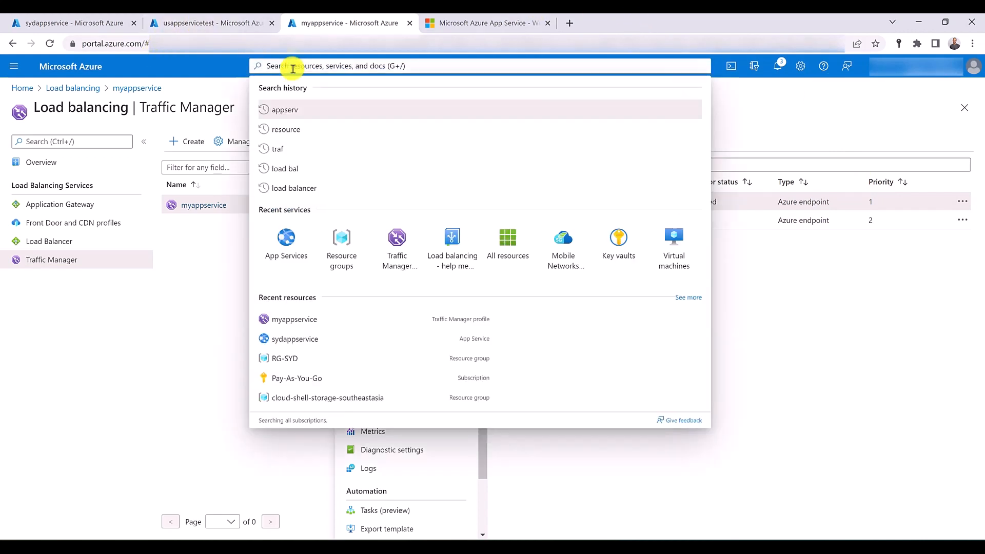
type("res")
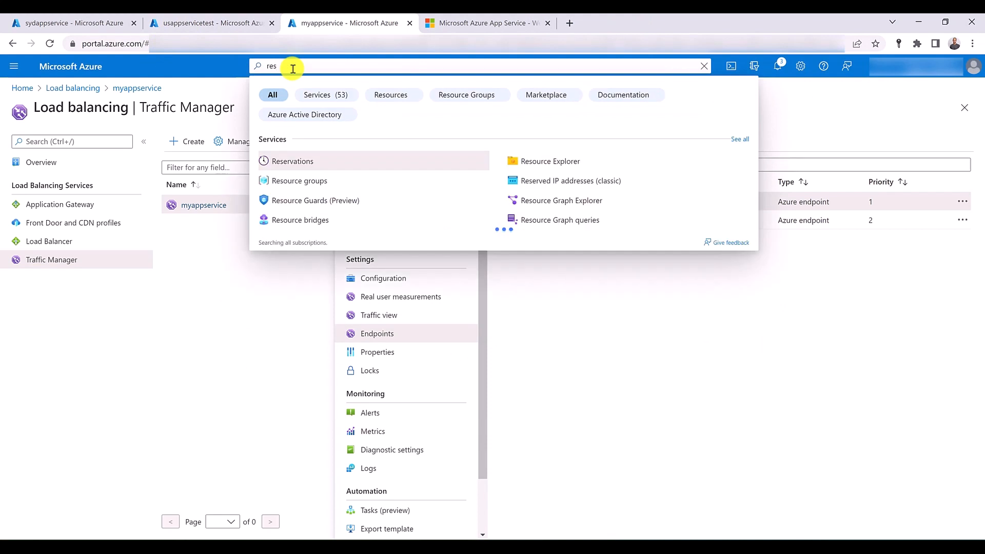
left_click(300, 184)
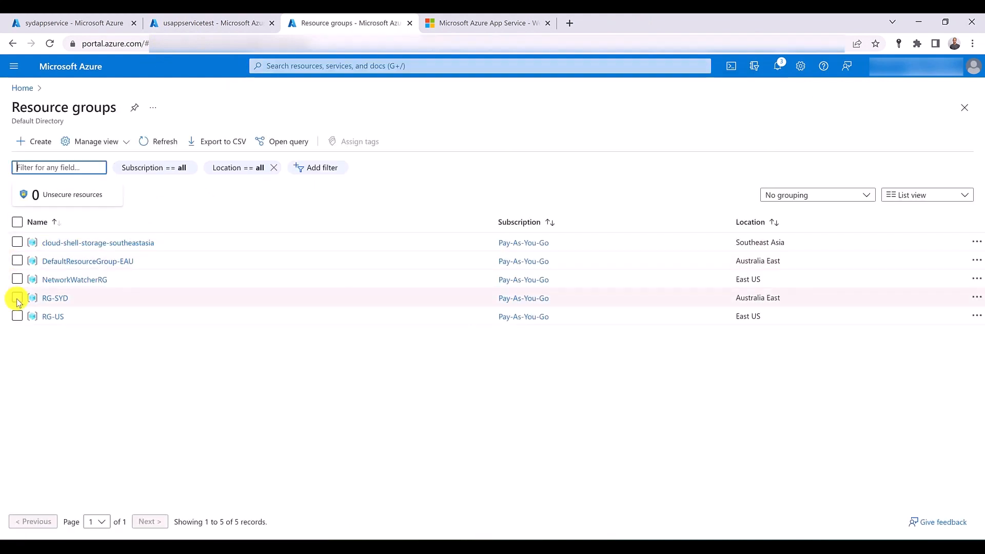
left_click(51, 298)
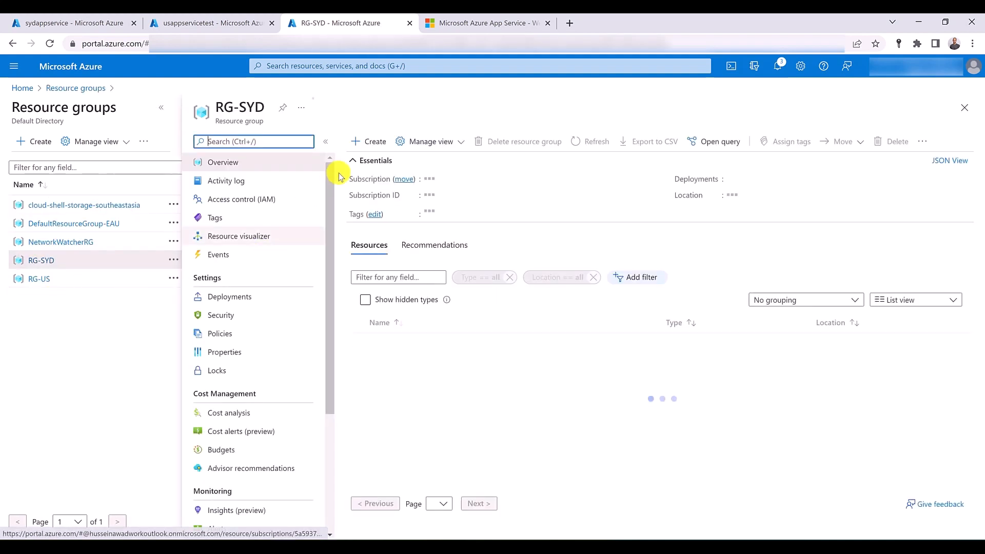
left_click(501, 142)
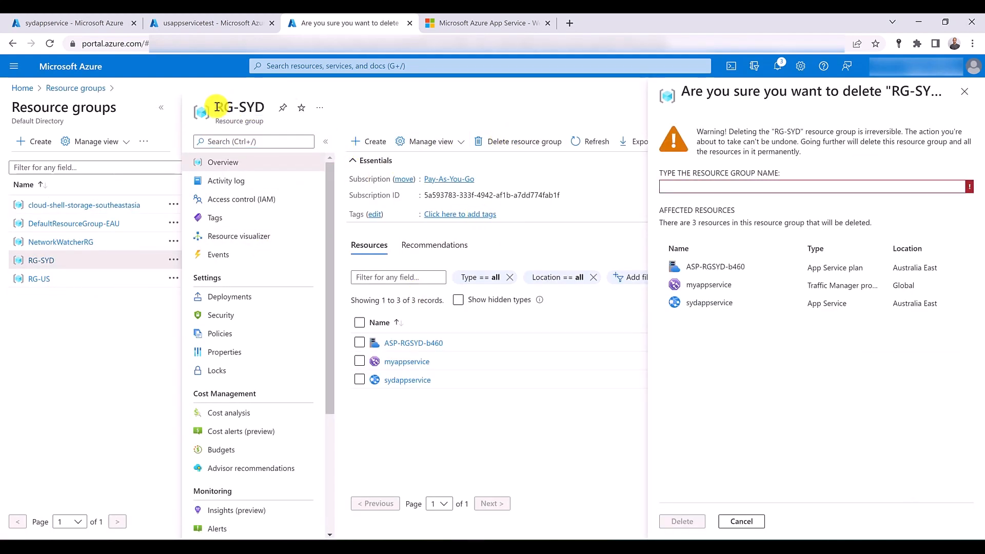
left_click_drag(218, 107, 712, 195)
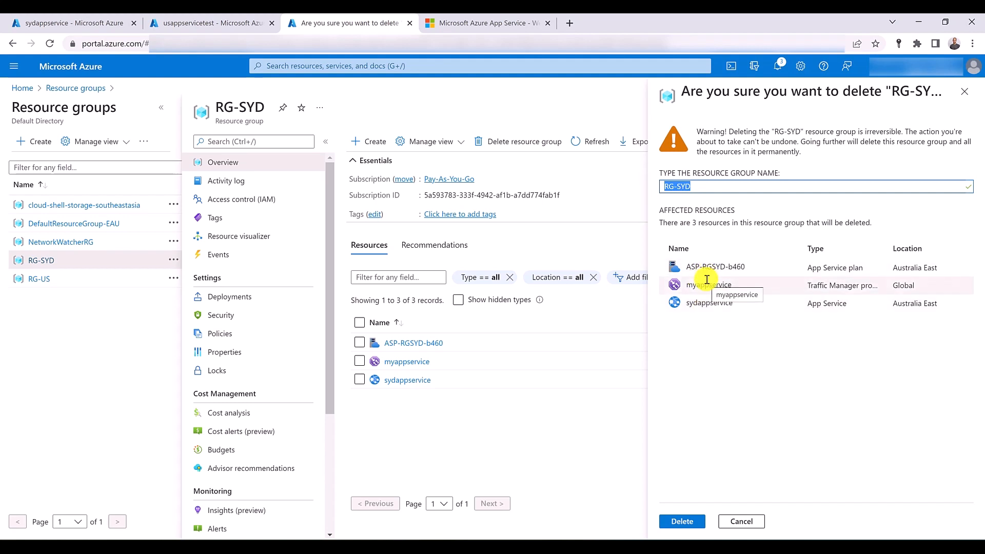
left_click(684, 521)
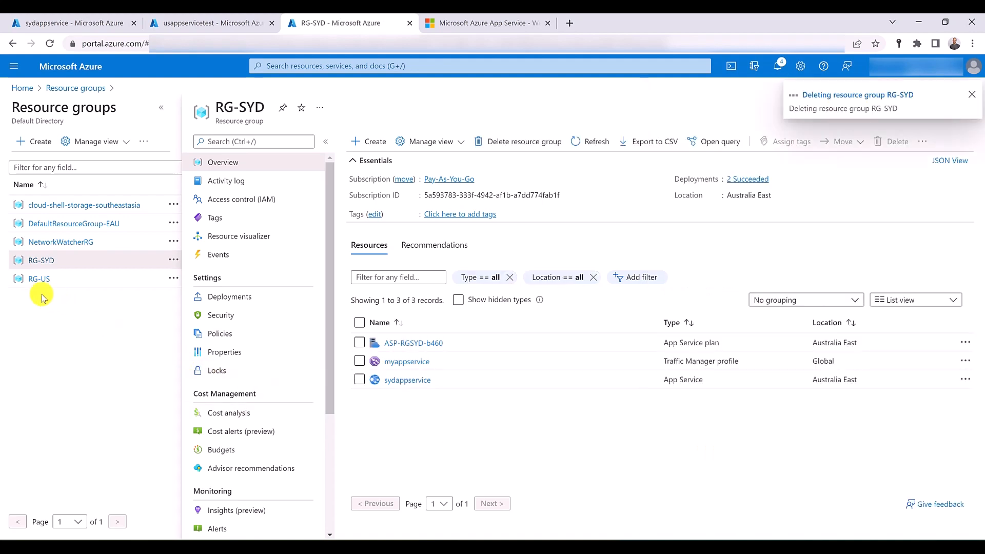
- Delete the resource group RG-US with all its resources, entering RG-US as the confirmation name
left_click(32, 281)
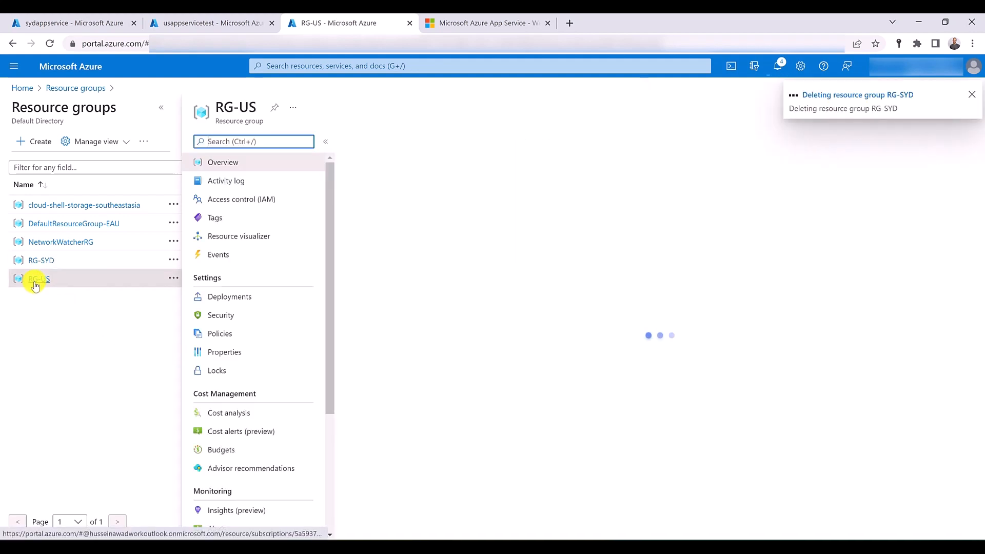
left_click(497, 141)
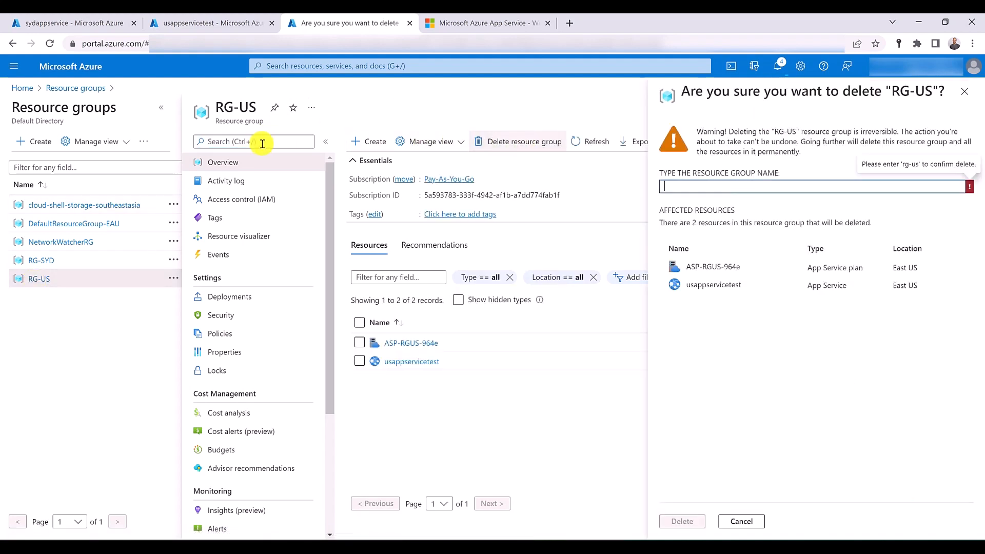
double_click(229, 103)
left_click_drag(229, 103, 717, 189)
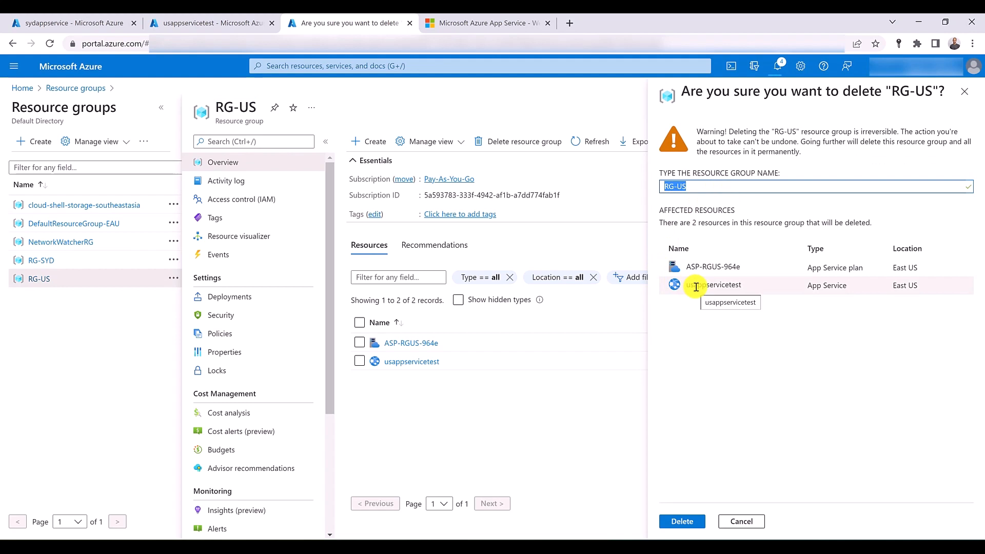
left_click(672, 521)
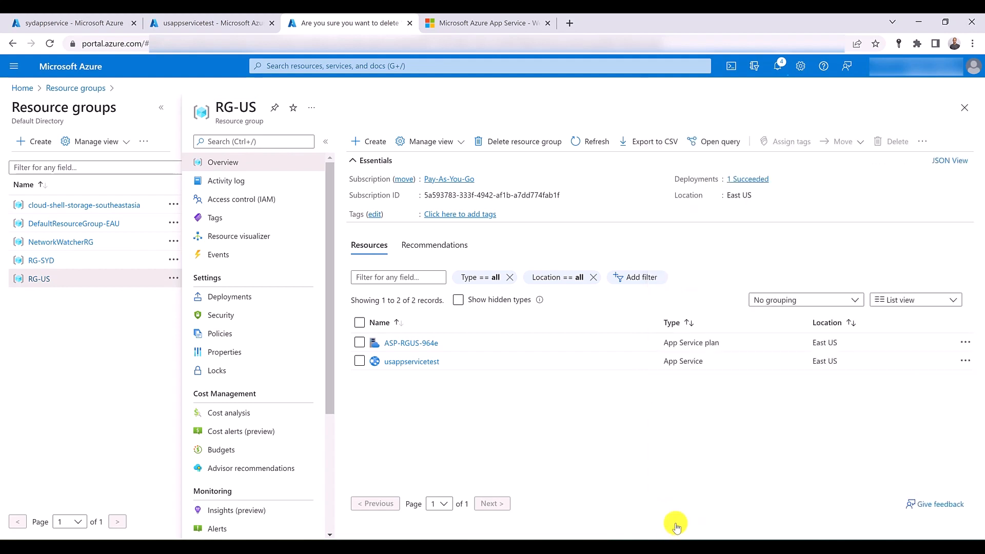
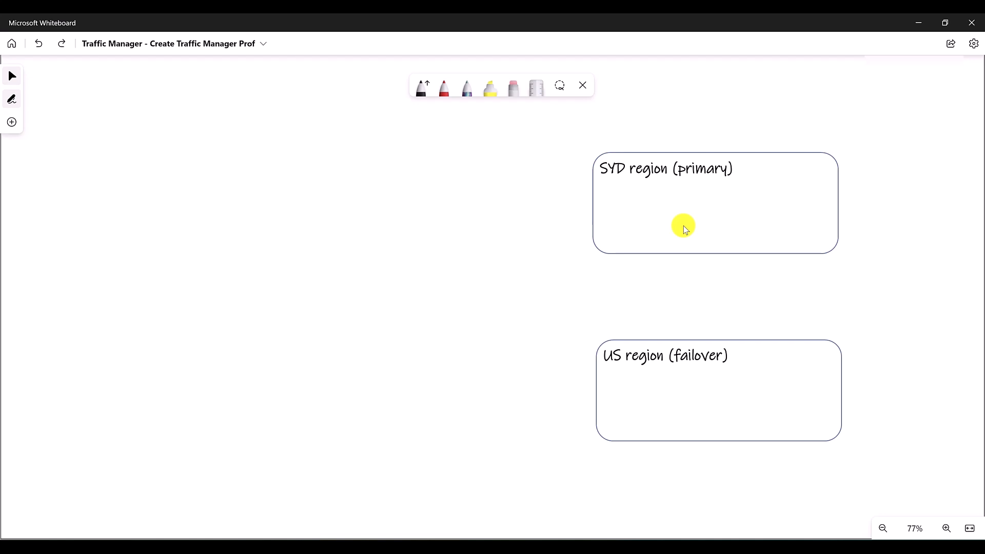
- Add the SydAppServicePlan and SydAppService icons with their labels to the SYD region (primary) box of the whiteboard diagram
key("ctrl+v")
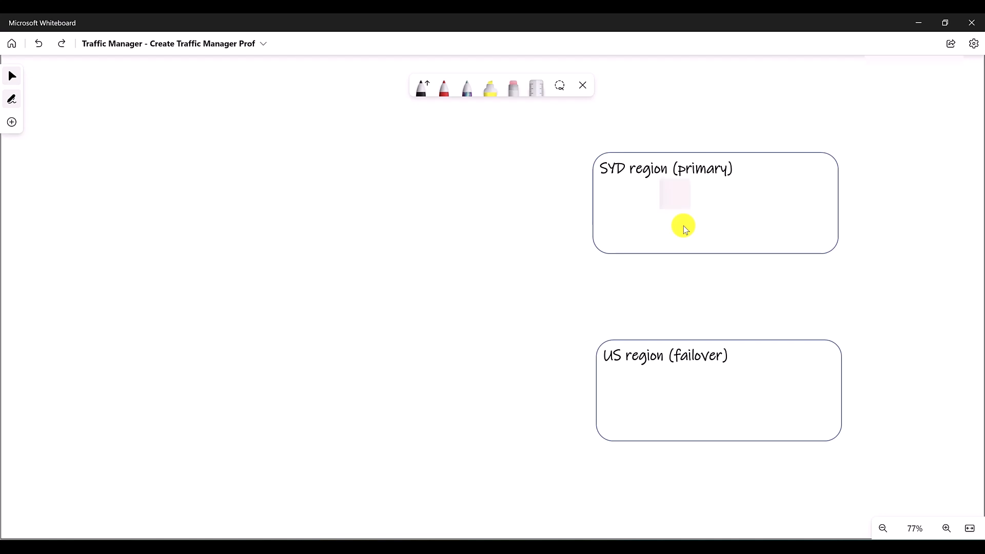
key("ctrl+y")
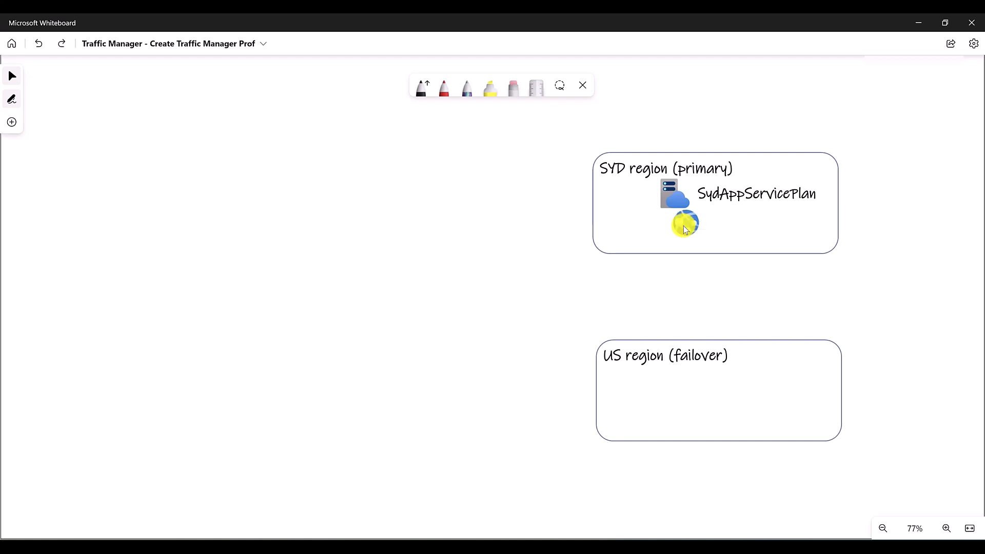
key("ctrl+y")
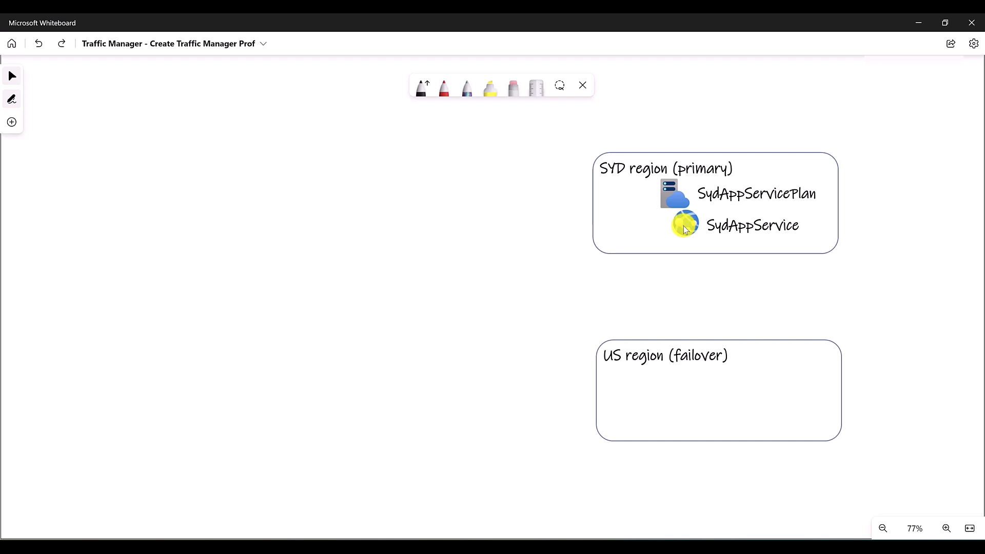
- Add the USAppServicePlan and USAppService icons with their labels to the US region (failover) box
key("ctrl+y")
key("ctrl+y")
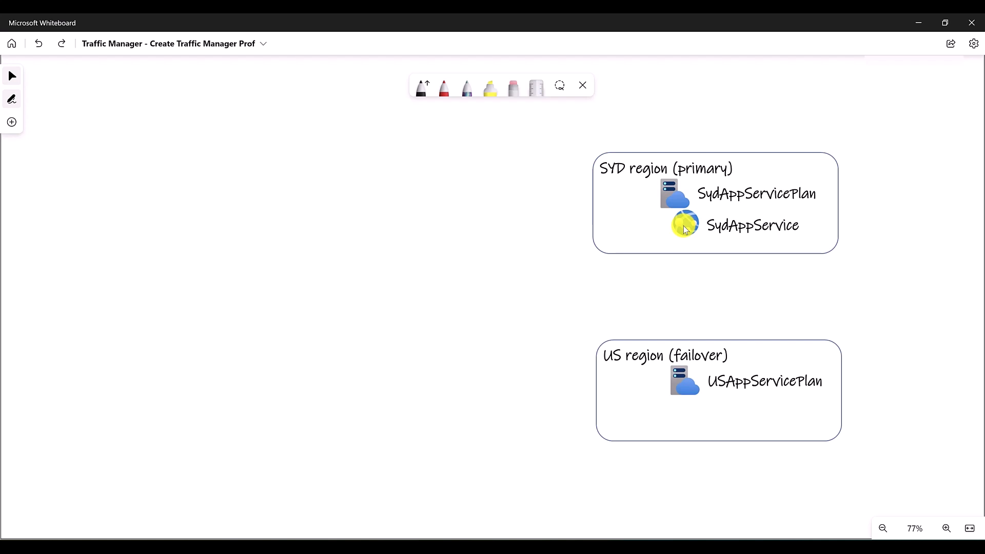
key("ctrl+y")
key("ctrl+y")
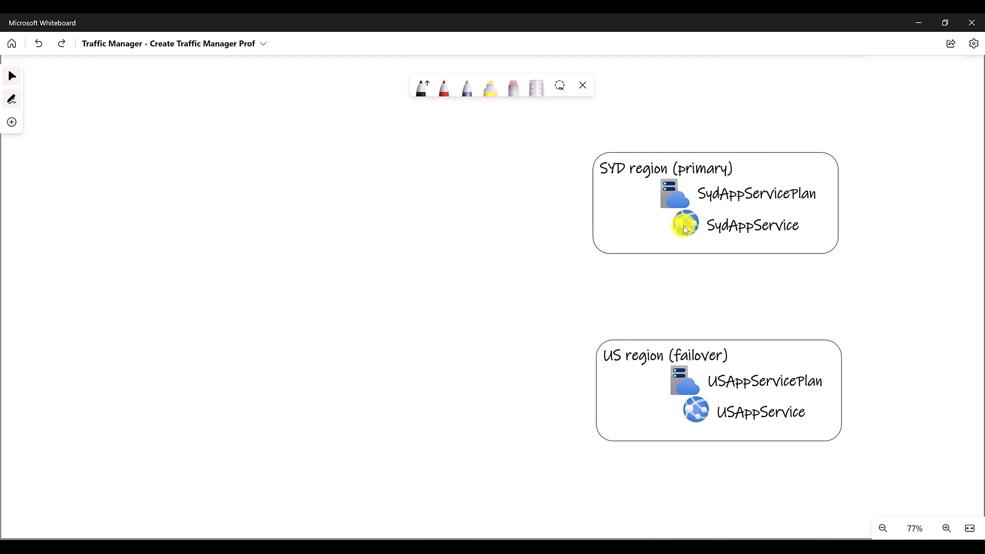
- Add the Traffic Manager icon labelled AppServiceTrafficManager and an arrow from it to SydAppService
key("ctrl+y")
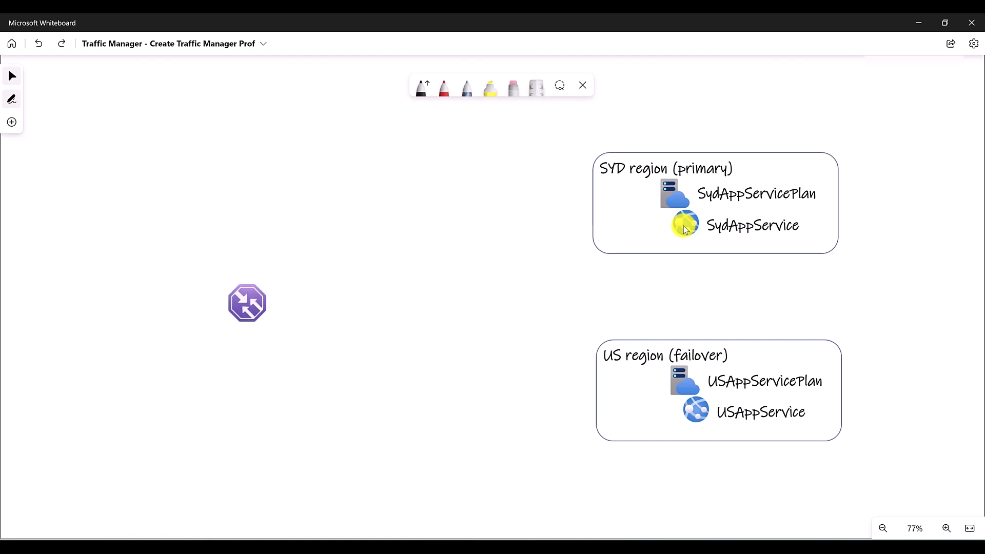
key("ctrl+y")
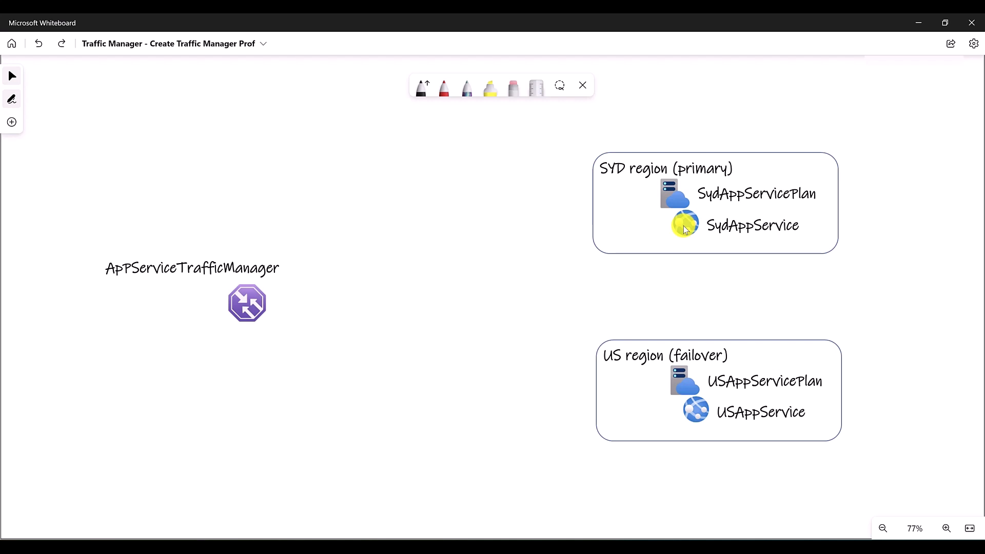
key("ctrl+y")
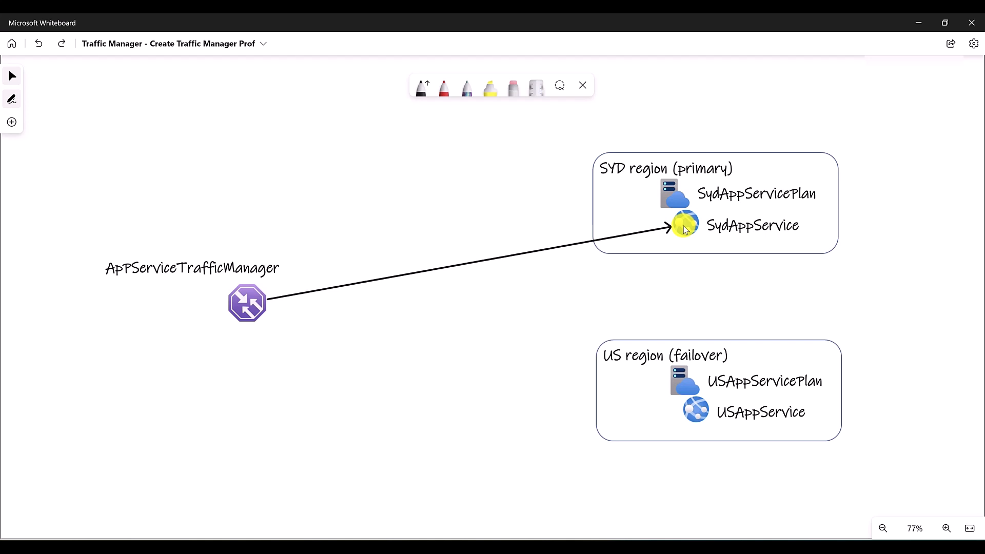
key("ctrl+z")
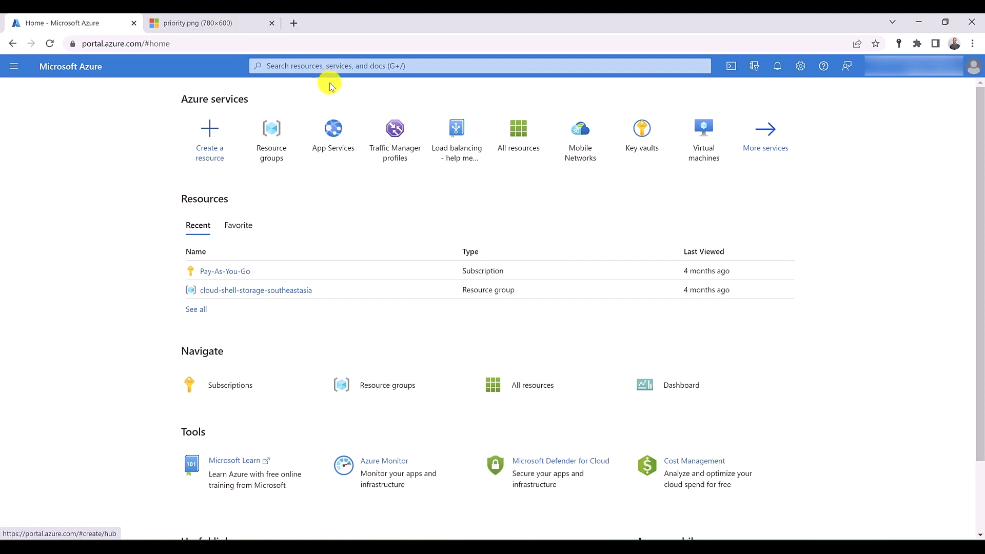
- In the Azure portal, open App Services in two new browser tabs and start creating a web app in the first one
middle_click(332, 126)
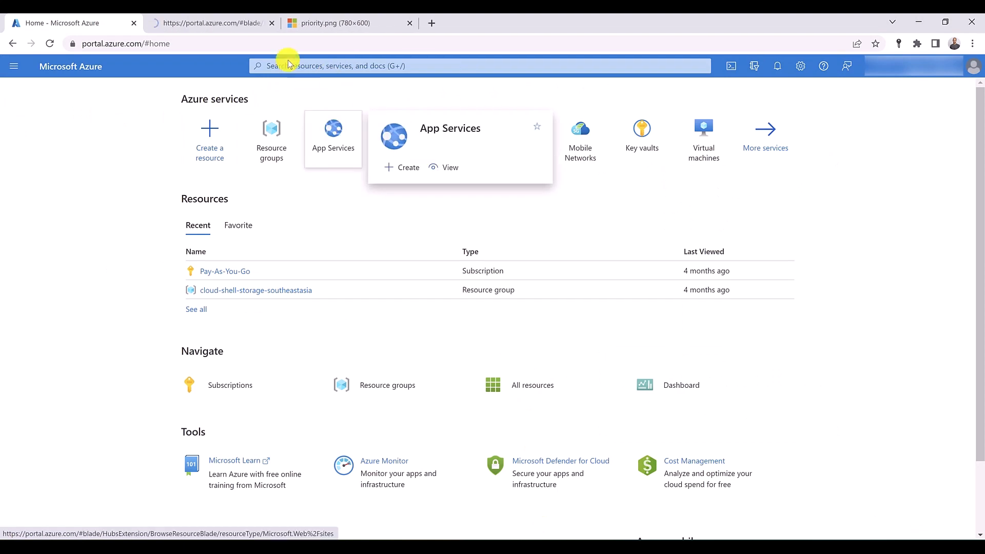
middle_click(333, 128)
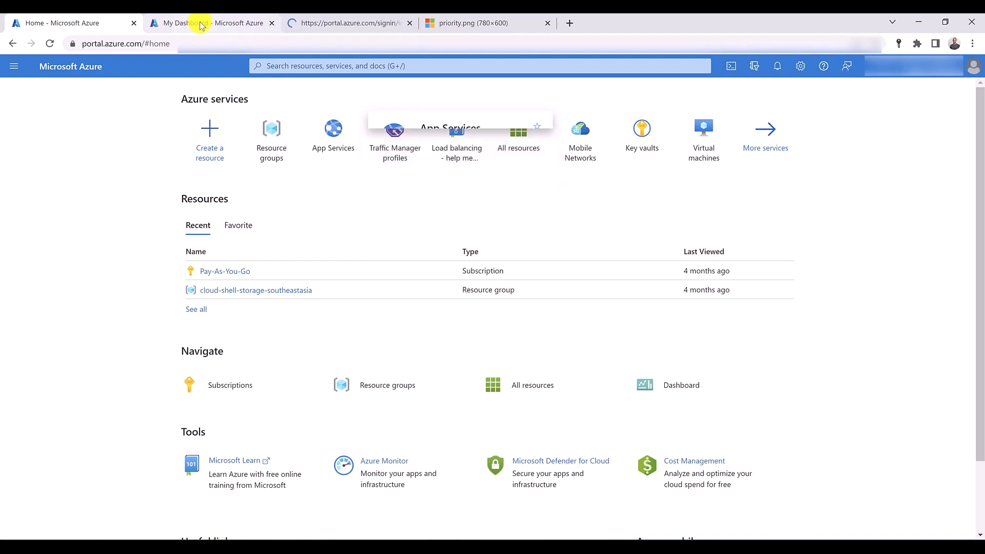
left_click(200, 24)
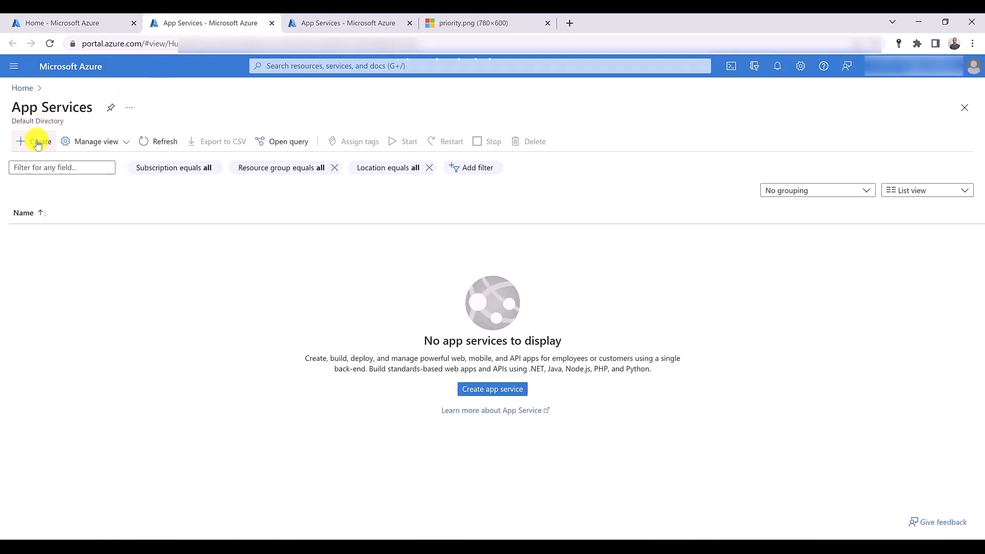
left_click(38, 143)
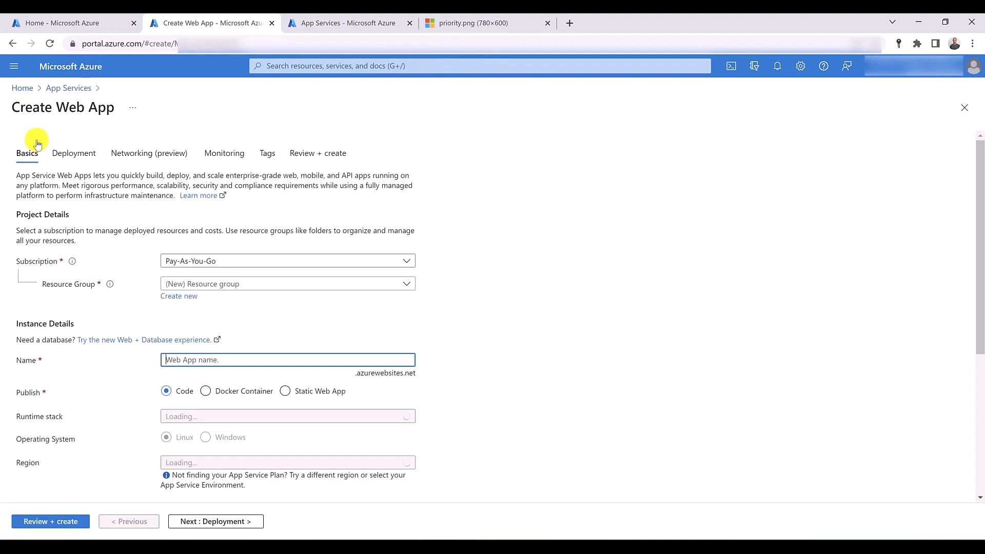
- Create a new resource group named sydRG for the web app
scroll(223, 218, "down", 2)
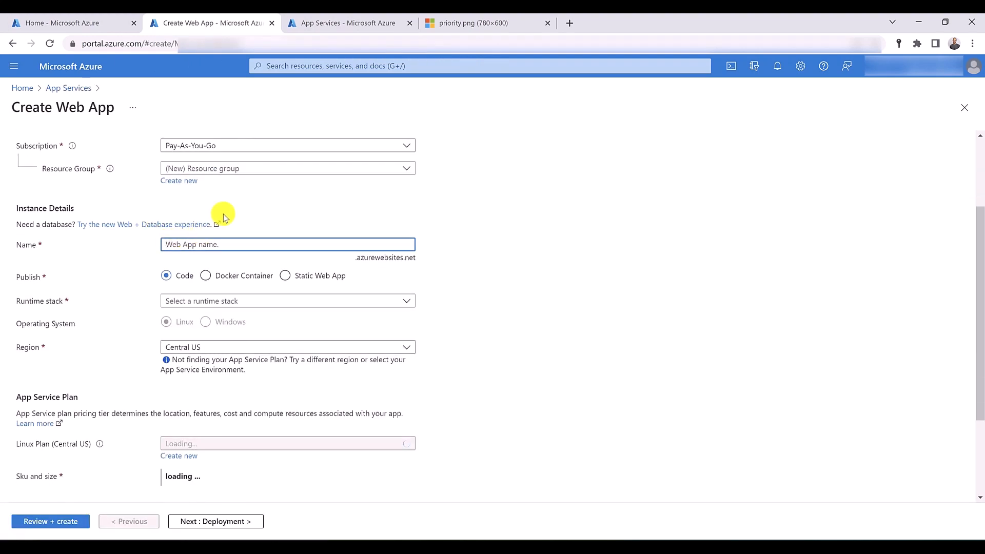
left_click(178, 182)
type("s")
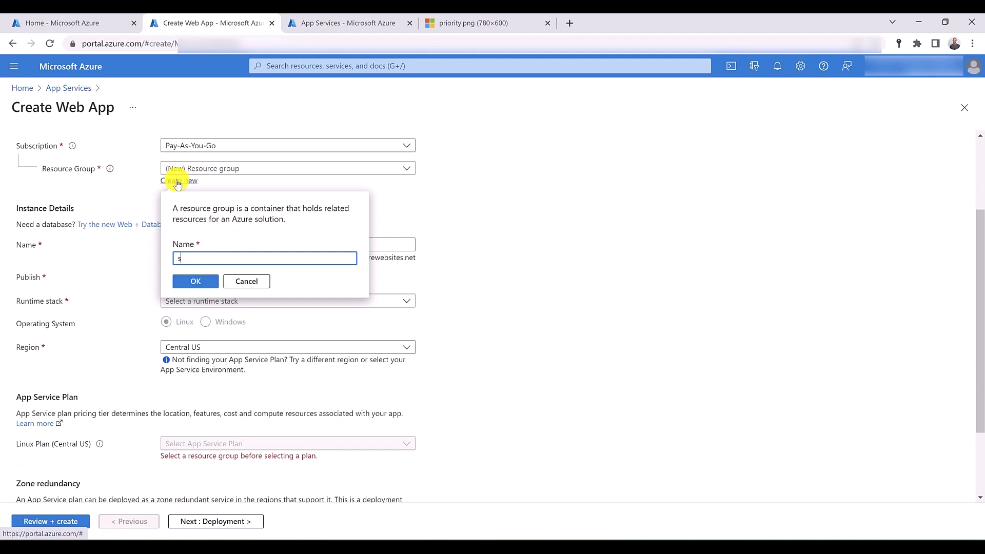
type("ydRG")
left_click(190, 280)
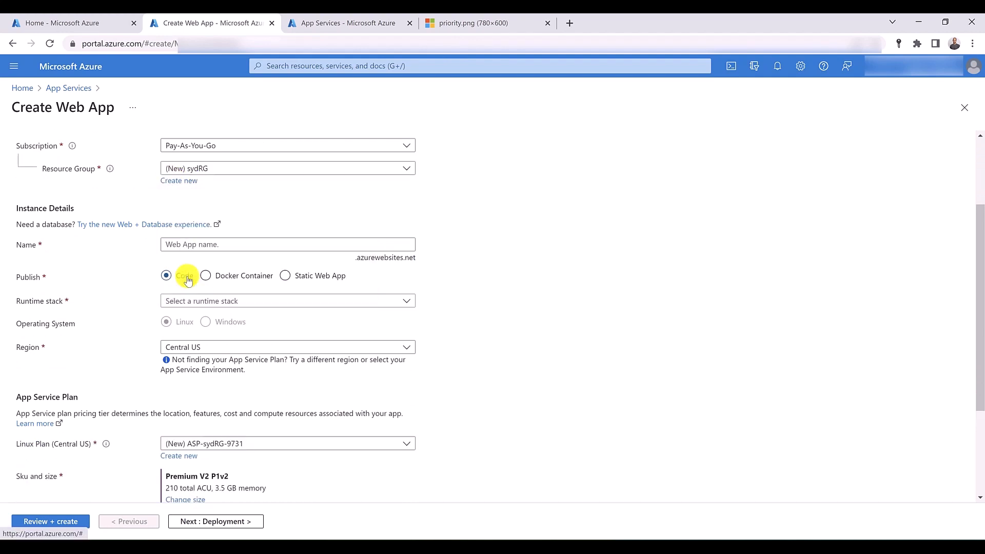
- Set the web app's runtime stack to .NET 6 (LTS) and its region to Australia East
left_click(204, 302)
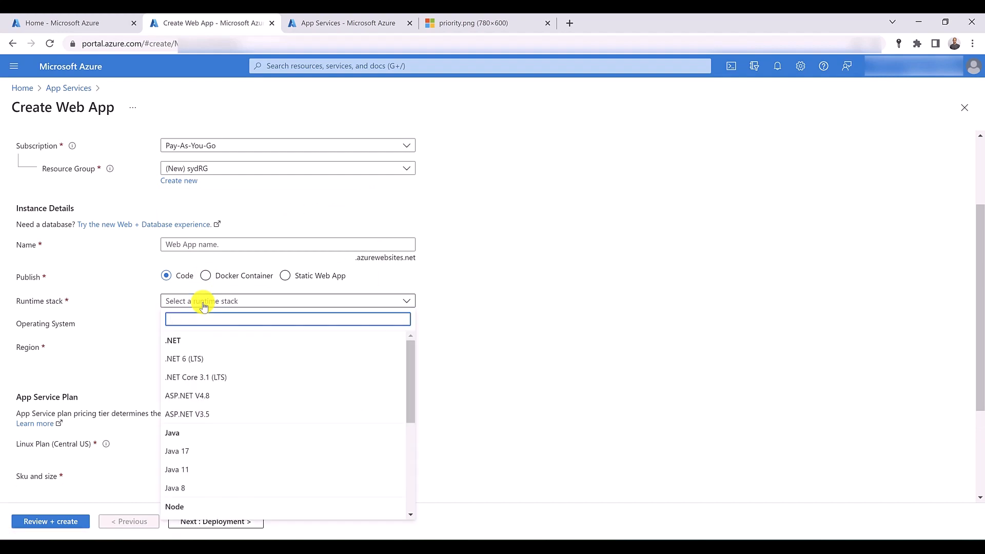
left_click(210, 358)
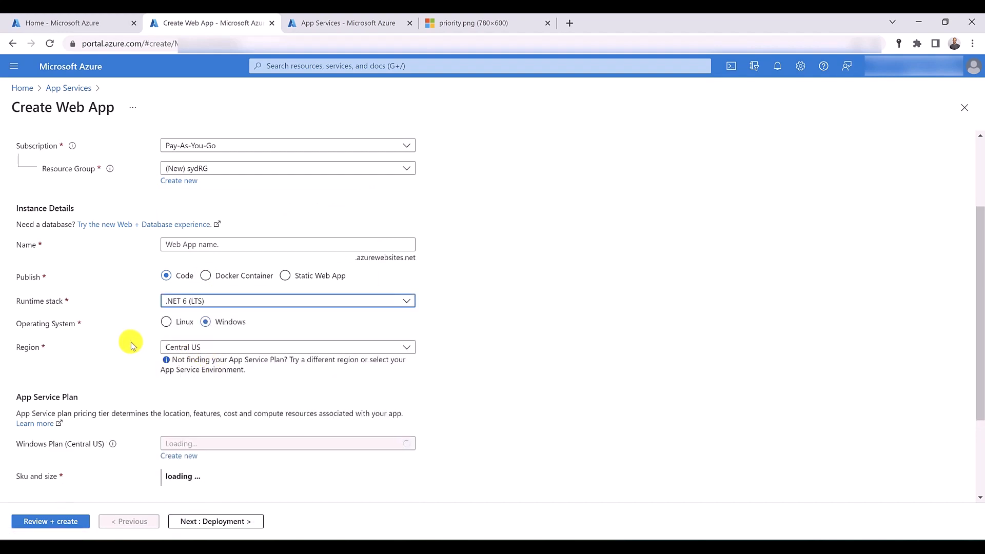
scroll(131, 342, "down", 1)
left_click(277, 291)
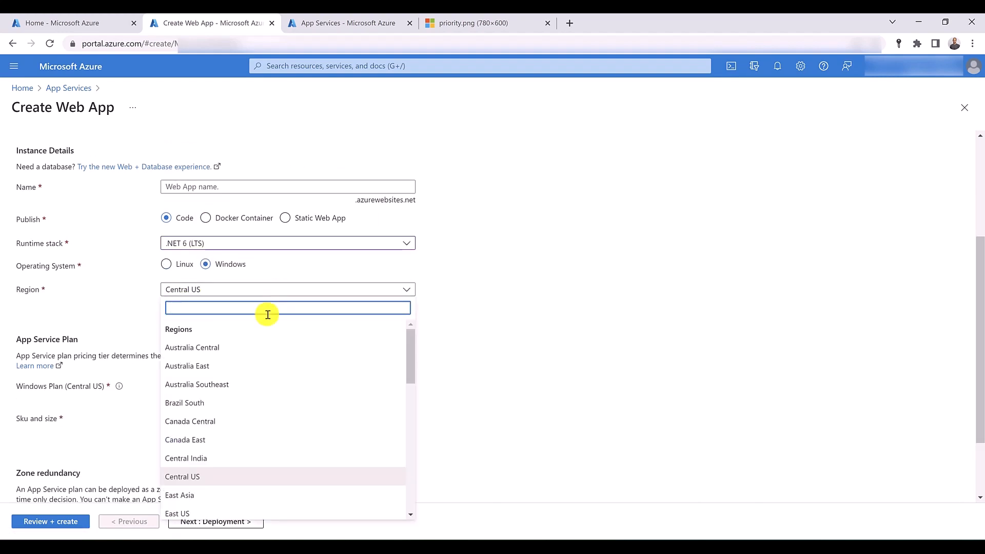
left_click(255, 365)
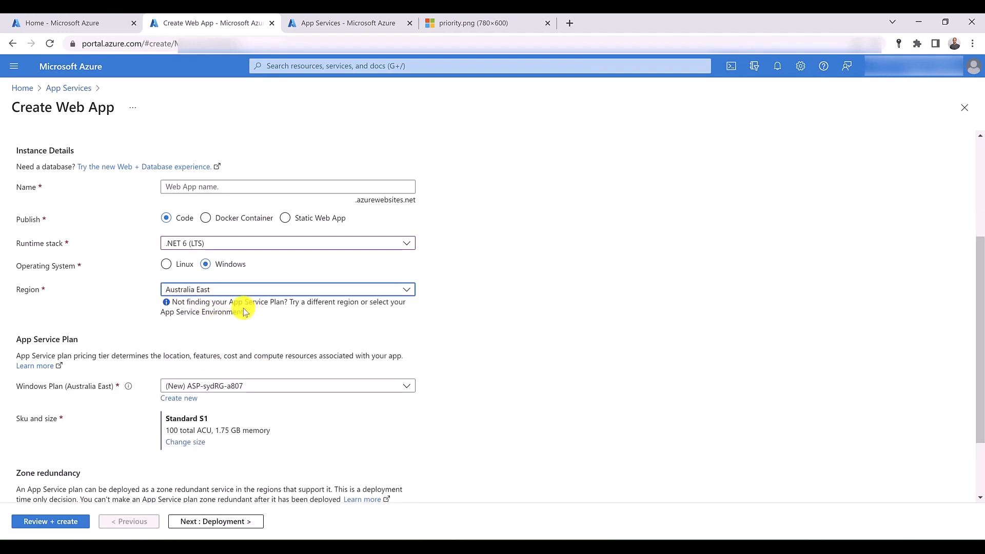
- Look through the web app's plan, deployment, networking and monitoring settings up to the final review
scroll(242, 307, "down", 1)
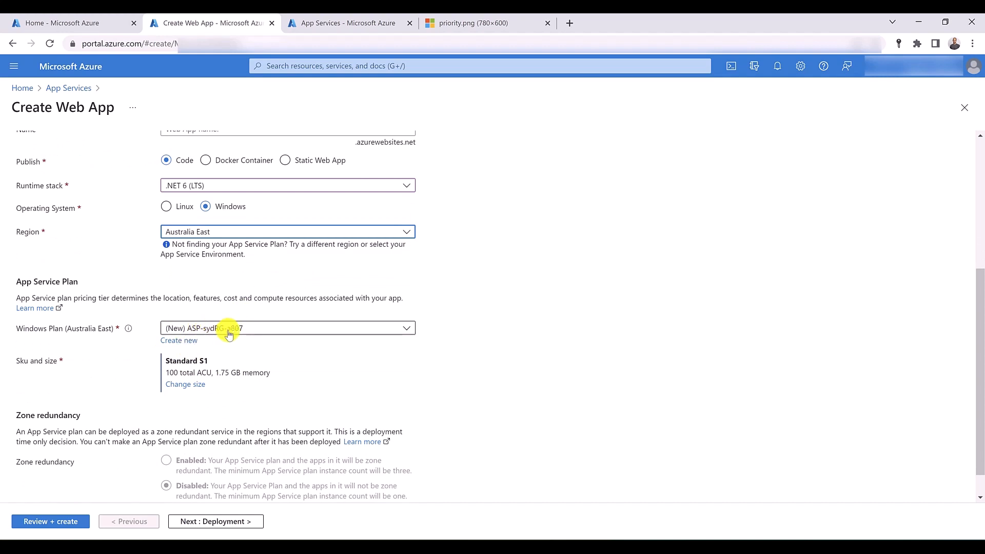
left_click(236, 521)
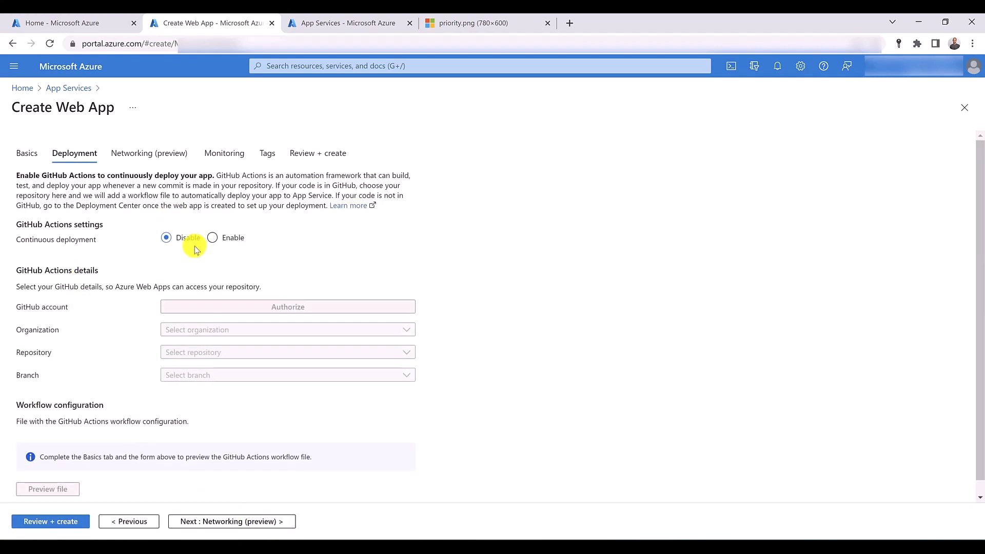
scroll(194, 250, "down", 1)
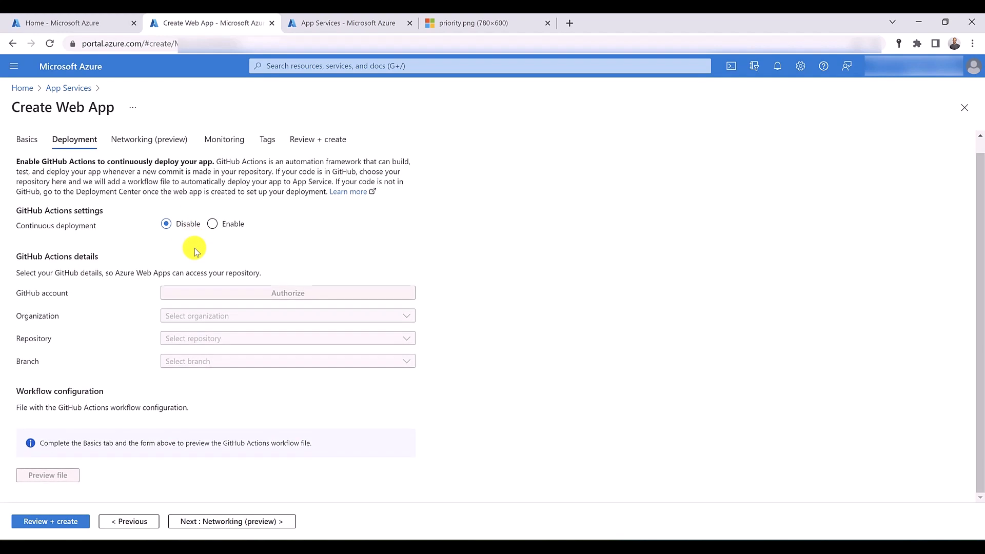
left_click(201, 521)
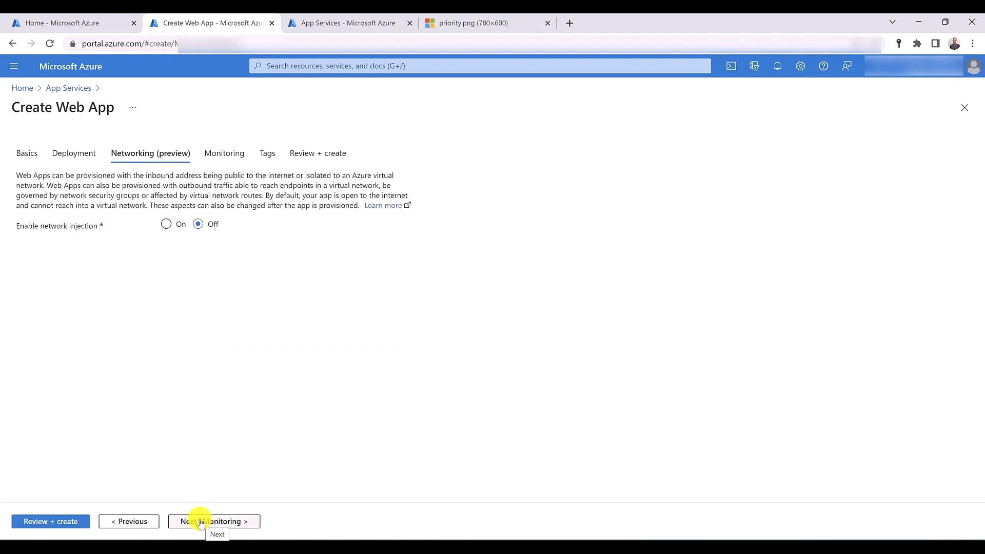
left_click(214, 154)
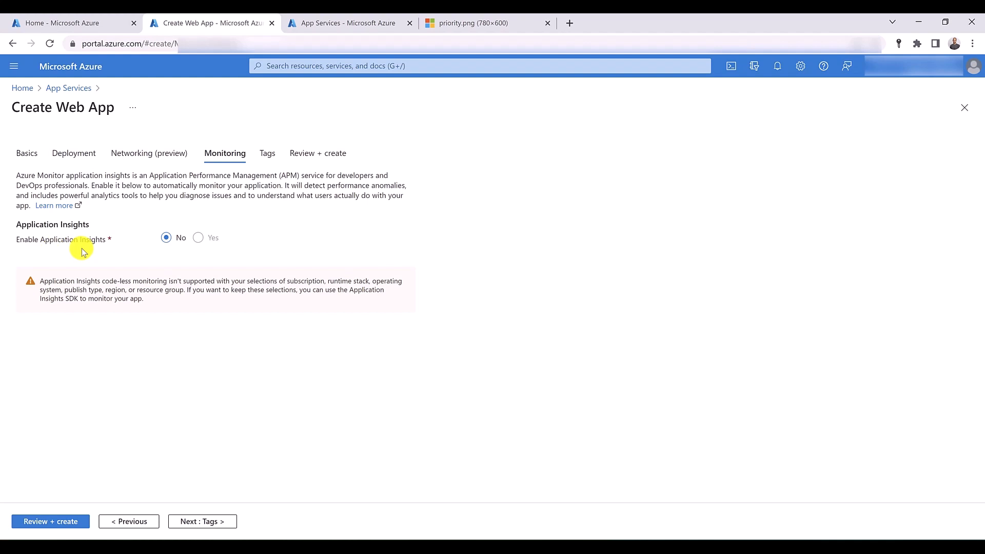
left_click(307, 154)
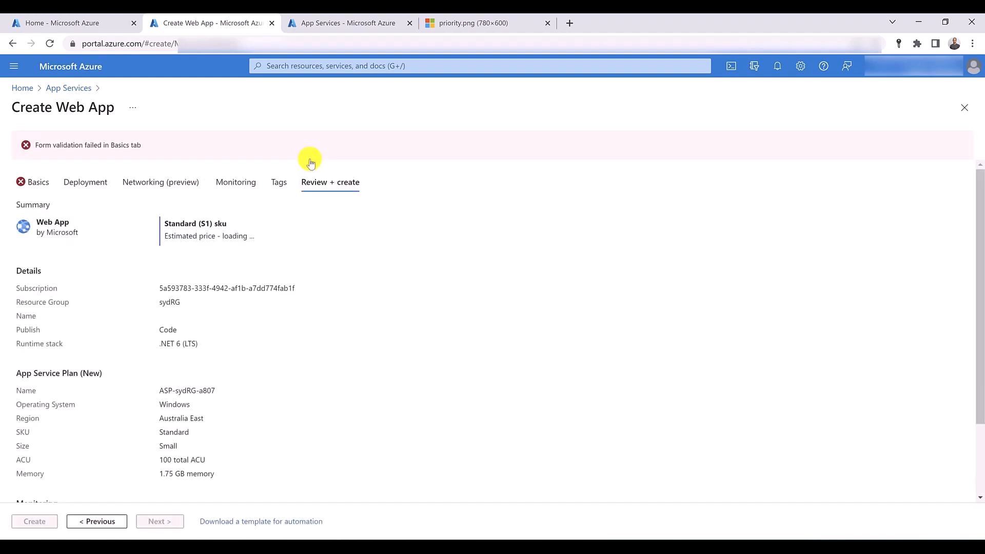
- Return to the basic settings and name the web app sydappservicetrafficmanager
left_click(35, 183)
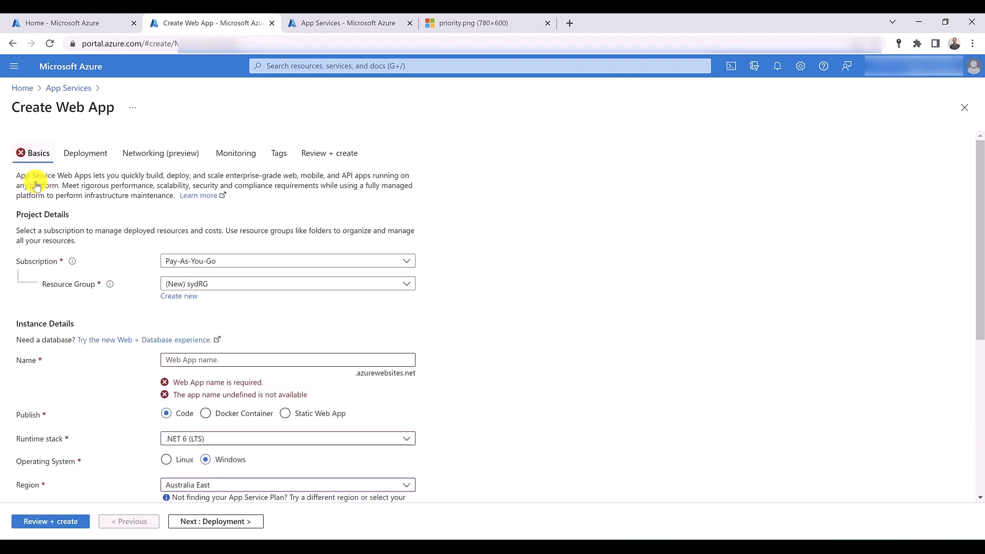
scroll(128, 236, "down", 2)
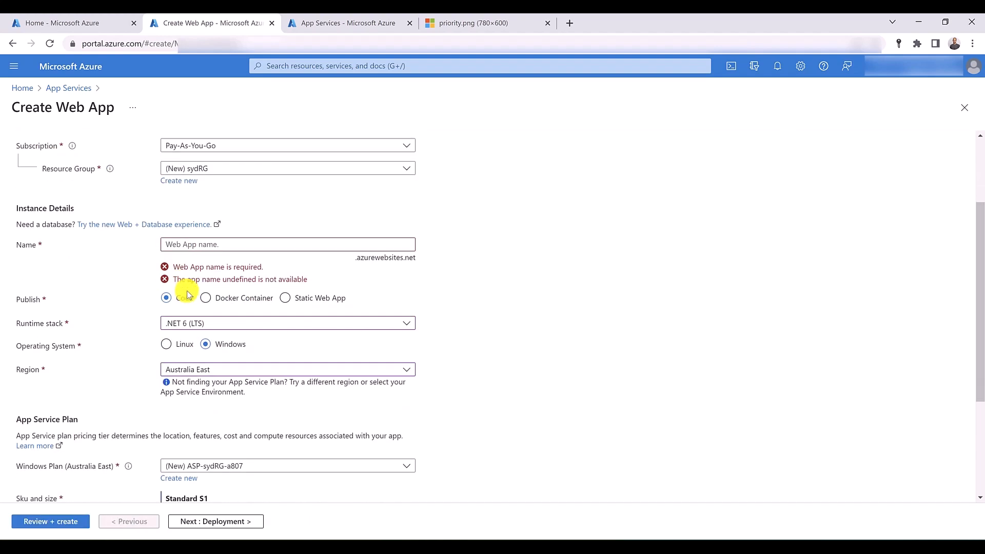
left_click(187, 248)
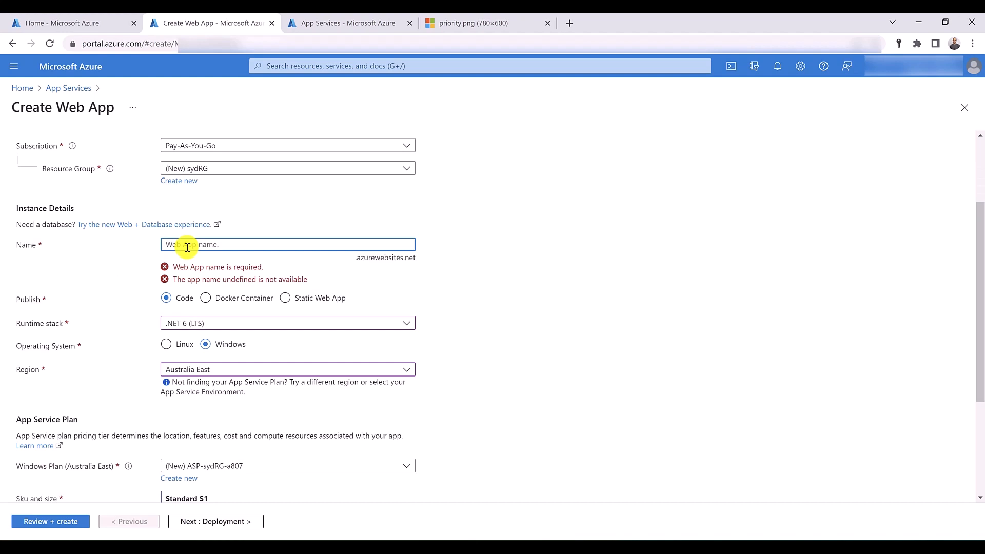
type("sydapp")
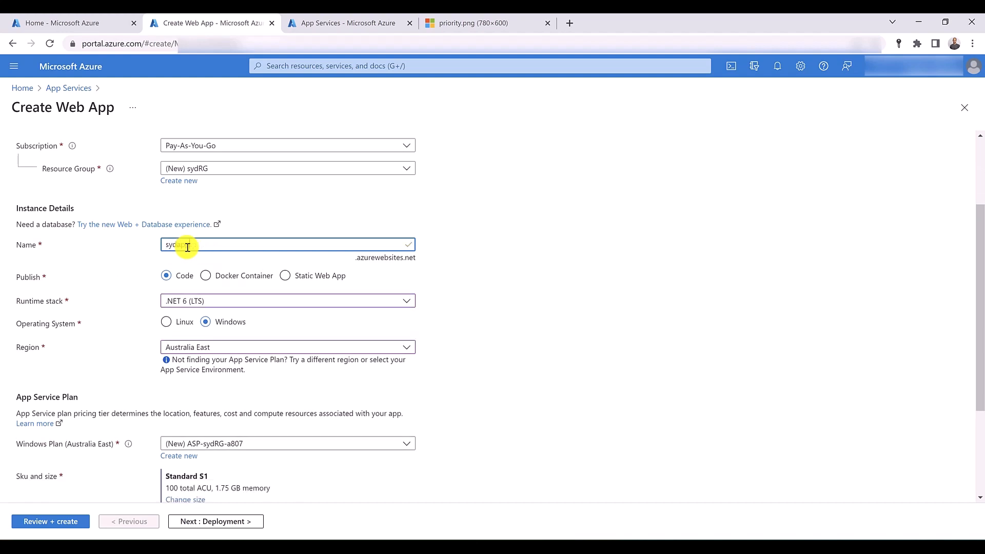
type("servicetrafficmanager")
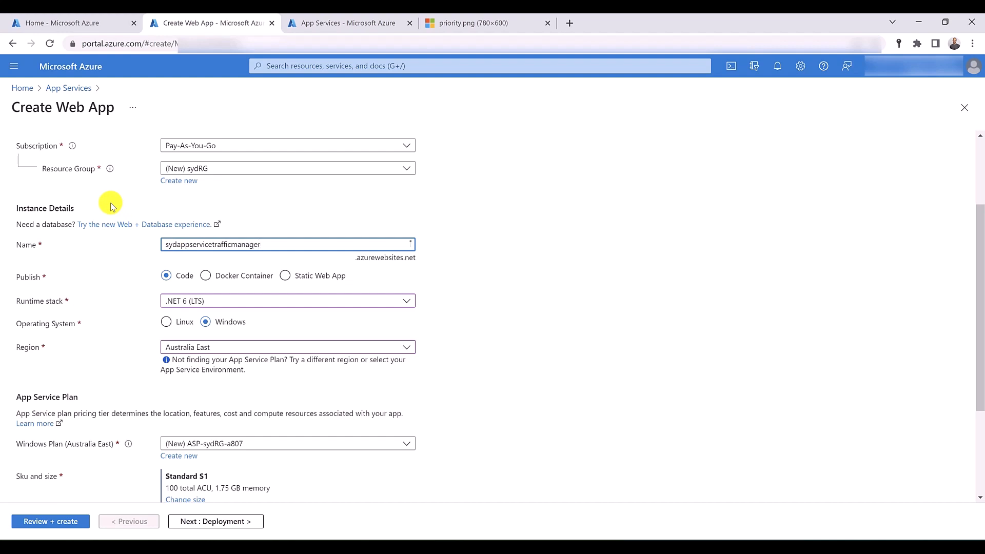
- Review the sydappservicetrafficmanager configuration and create the web app
scroll(109, 202, "up", 2)
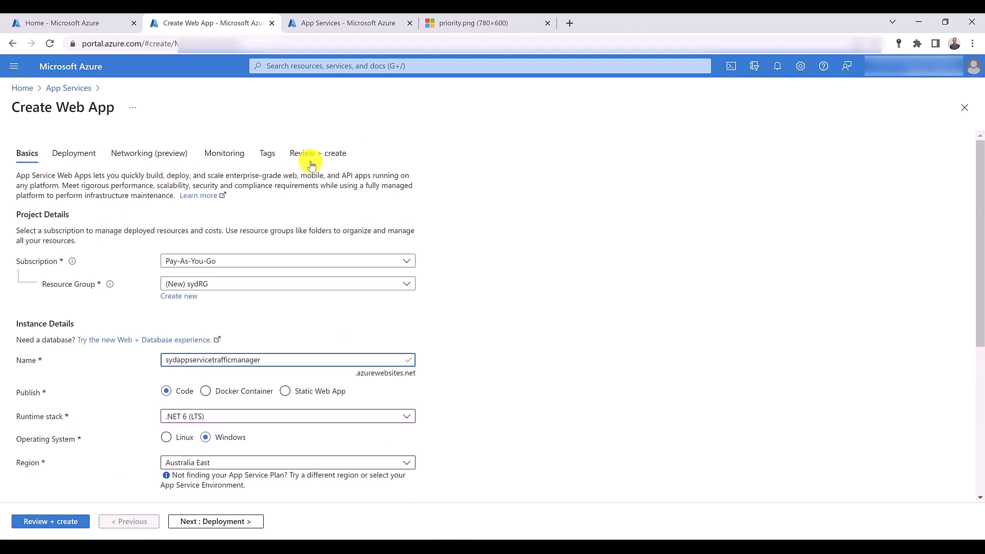
left_click(313, 163)
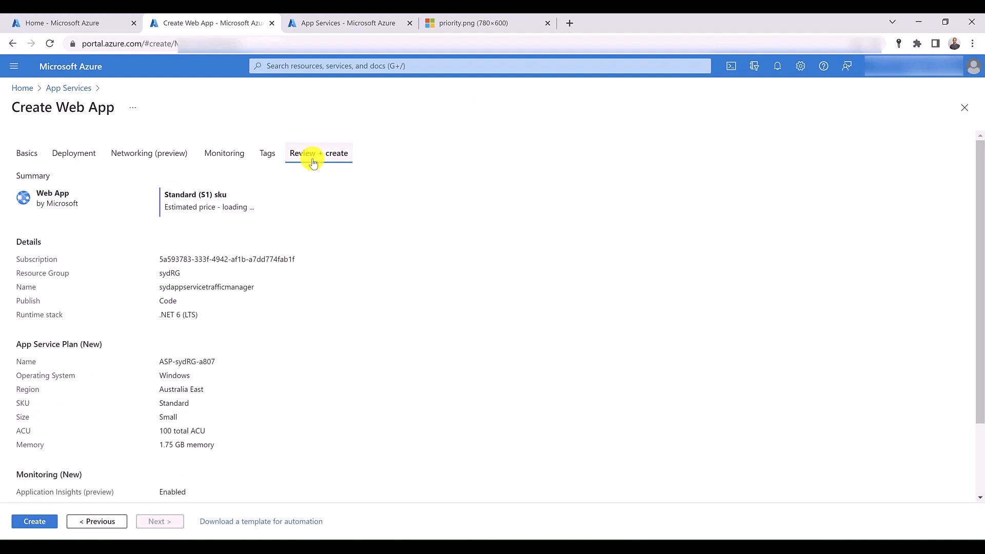
left_click(37, 522)
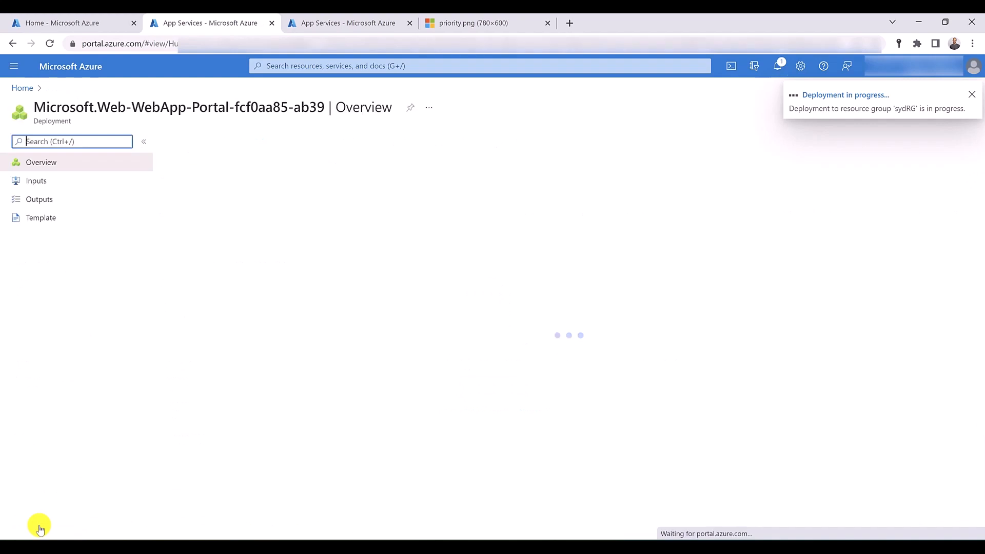
- Start another web app from the App Services list and create a new resource group named usRG for it
left_click(326, 25)
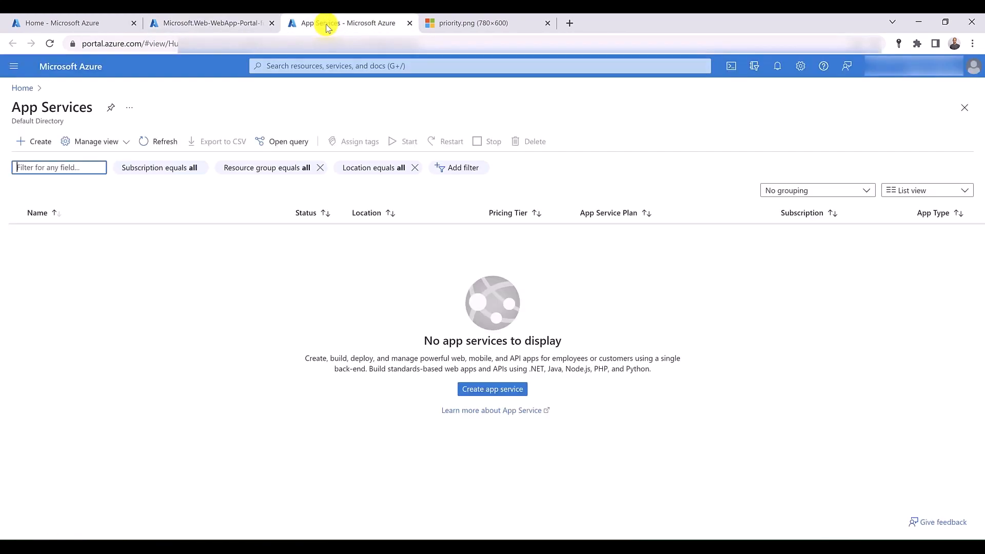
left_click(36, 146)
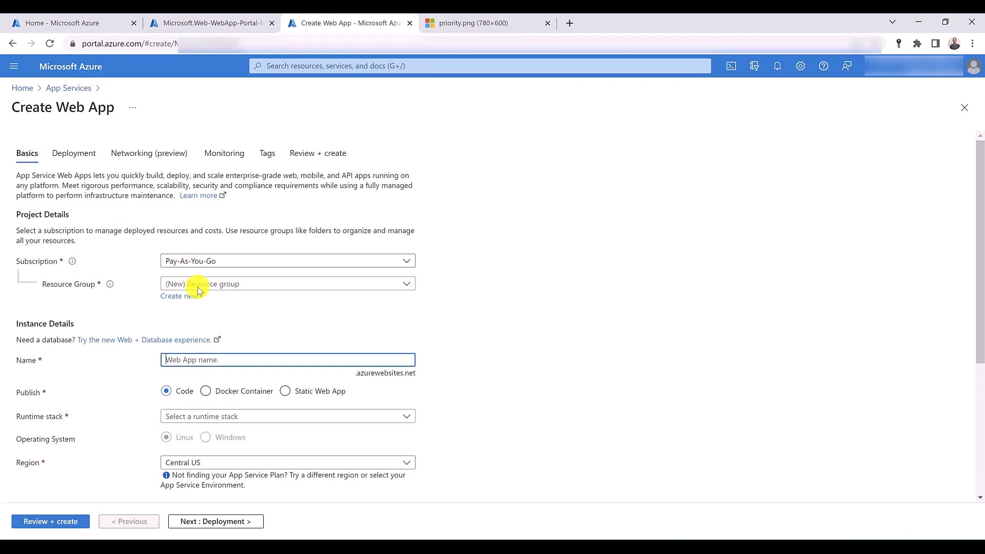
left_click(192, 297)
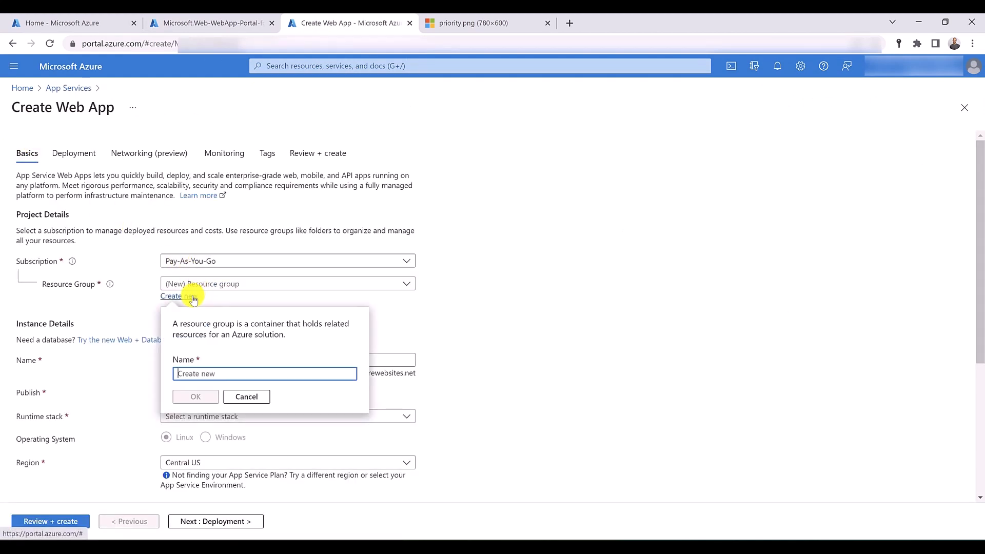
type("usRG")
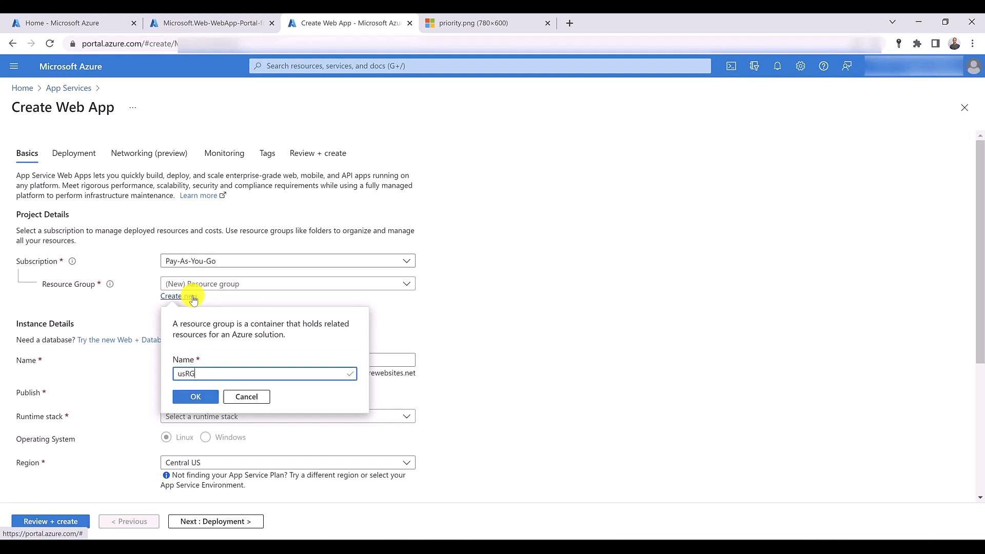
left_click(180, 397)
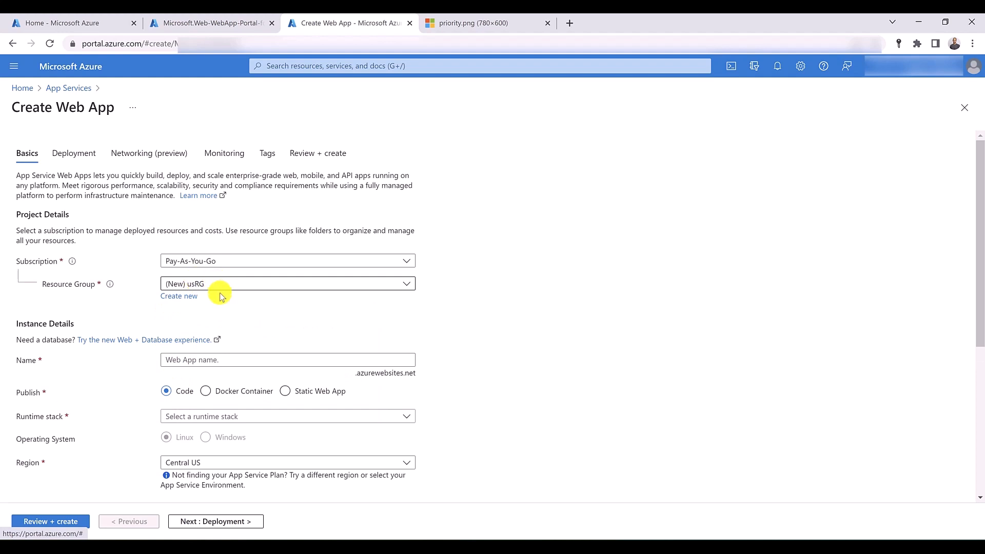
- Name the new web app usappservicetrafficmanager
left_click(205, 358)
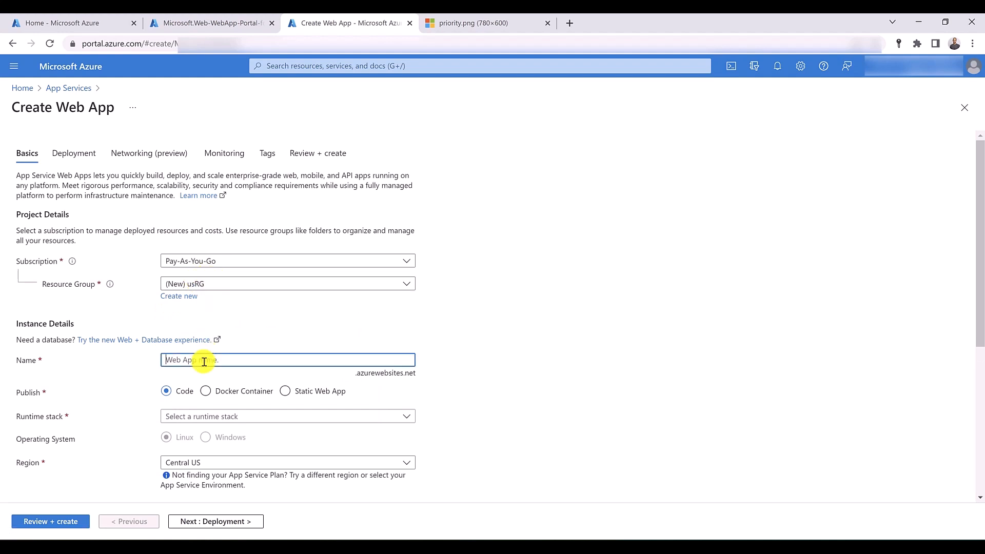
type("usappservicetan")
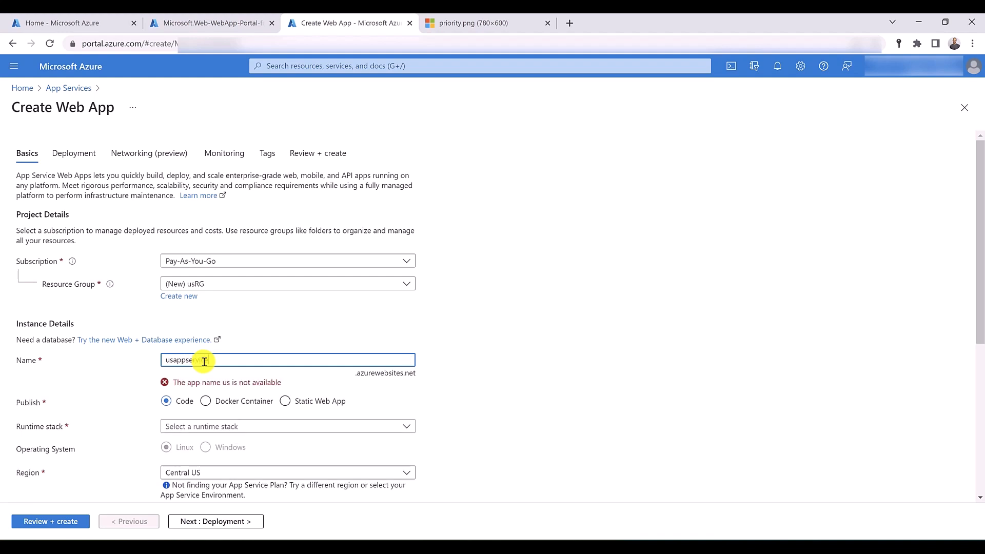
type("fficmanager")
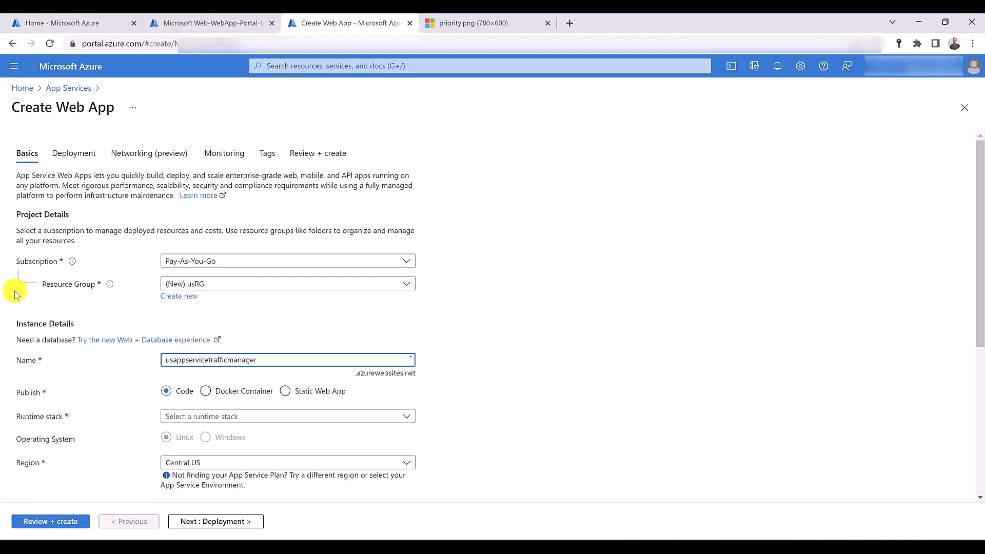
- Set the US web app's runtime stack to .NET 6 (LTS) and its region to East US
scroll(18, 318, "down", 2)
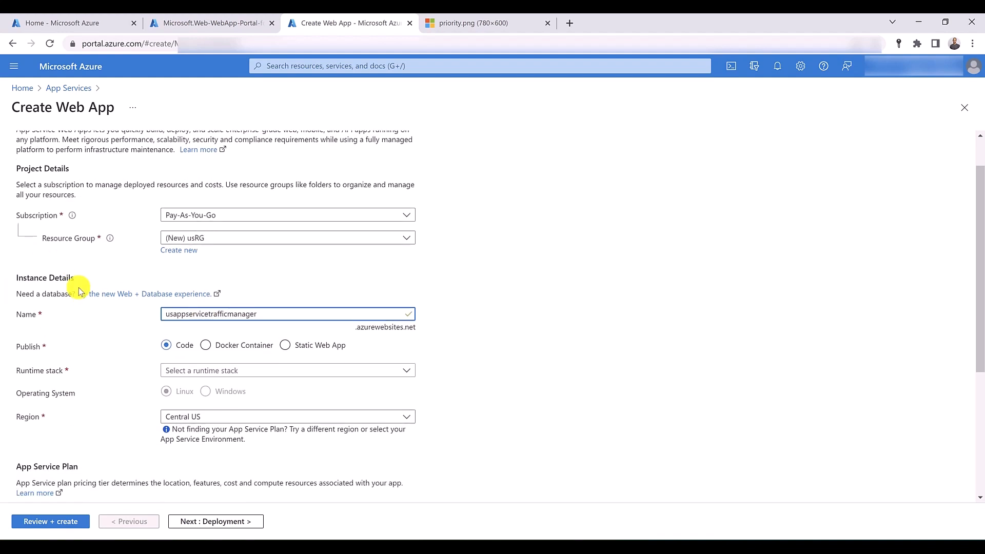
left_click(229, 301)
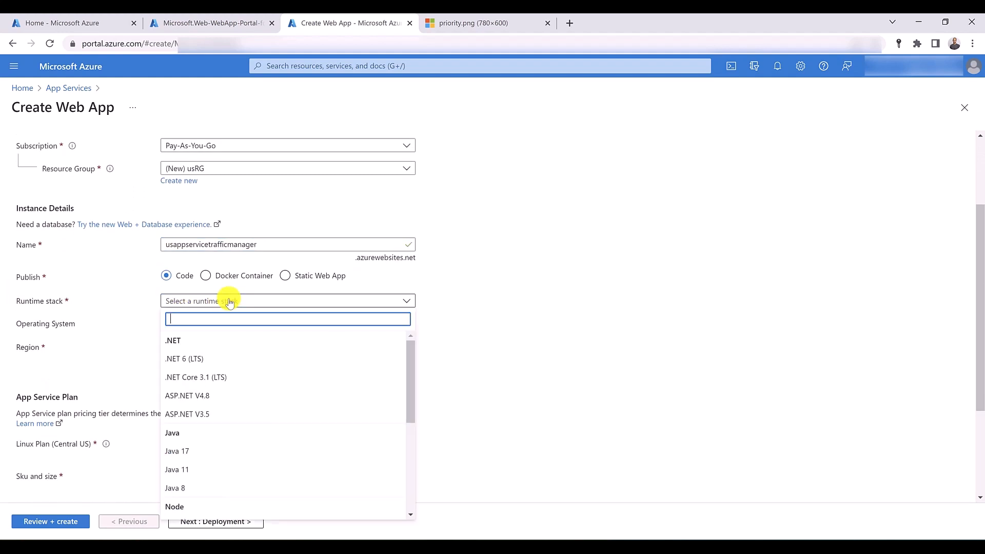
left_click(196, 357)
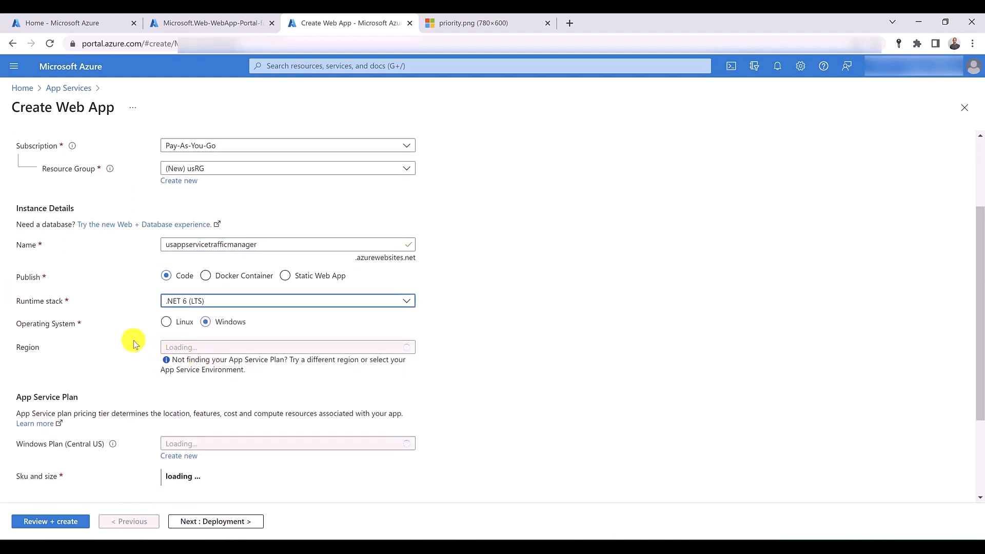
left_click(246, 347)
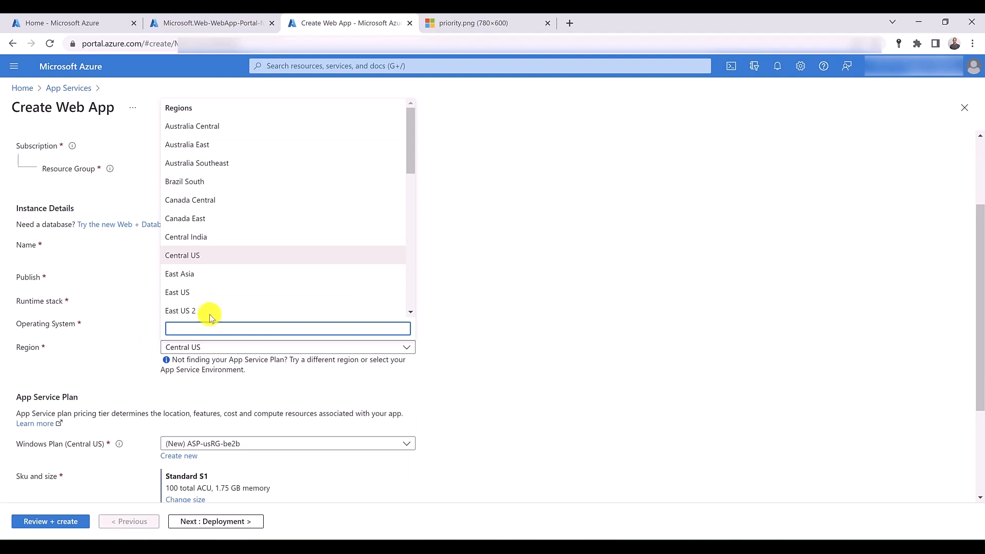
left_click(195, 291)
- Disable Application Insights for usappservicetrafficmanager, then review the configuration and create the web app
scroll(98, 350, "down", 2)
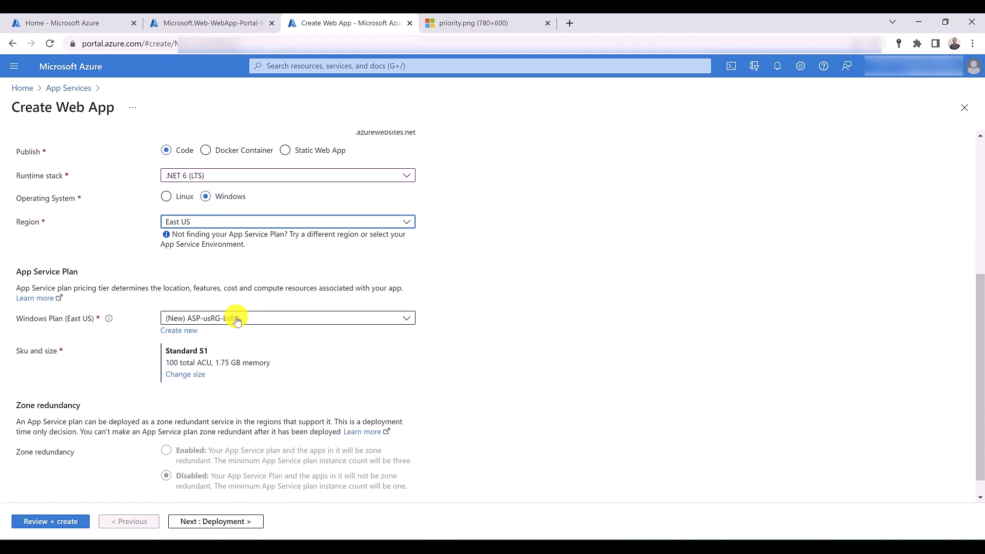
scroll(252, 246, "up", 4)
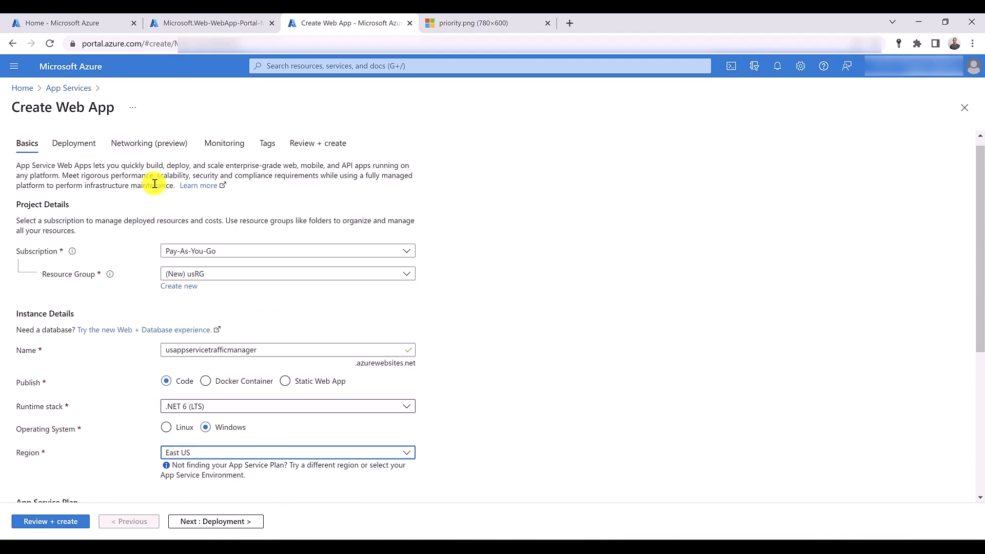
left_click(132, 152)
left_click(238, 158)
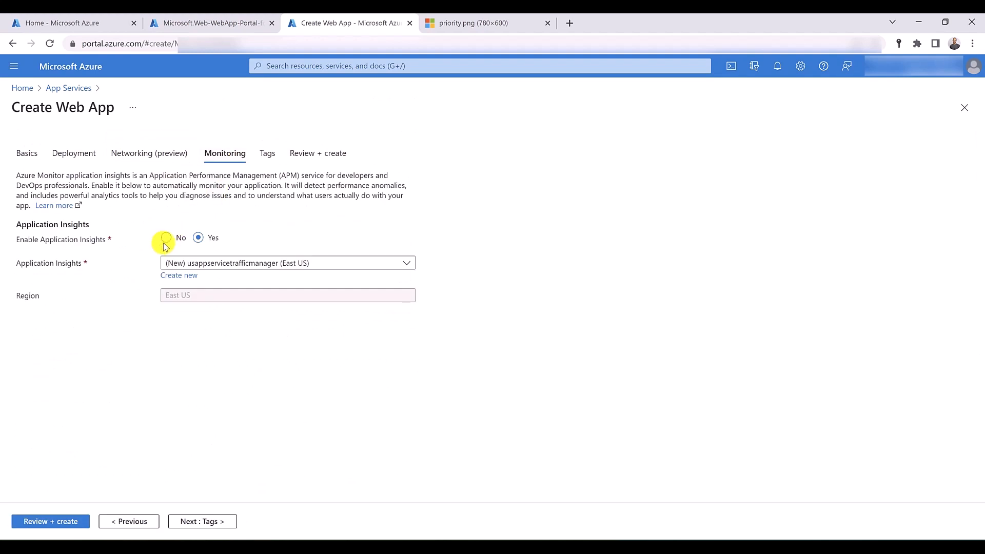
left_click(166, 239)
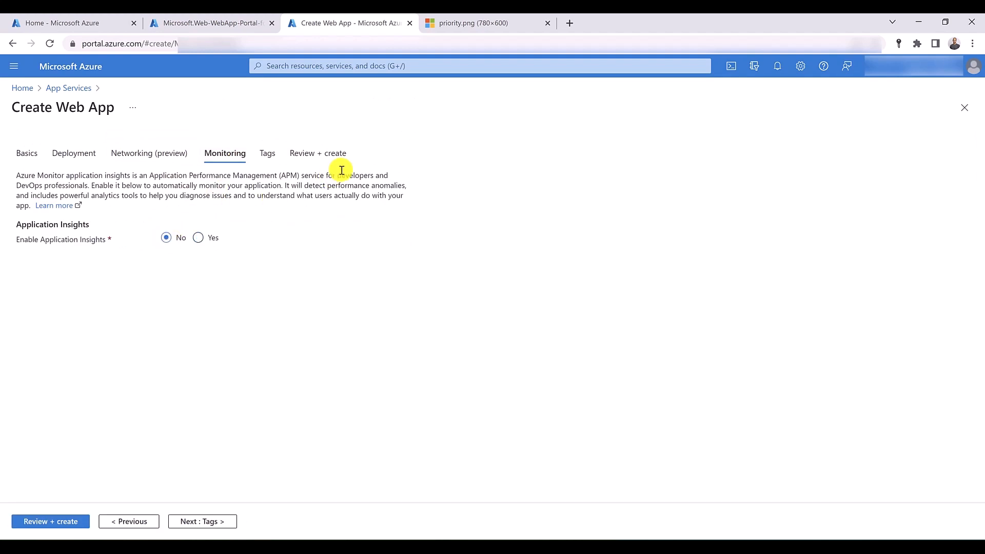
left_click(333, 154)
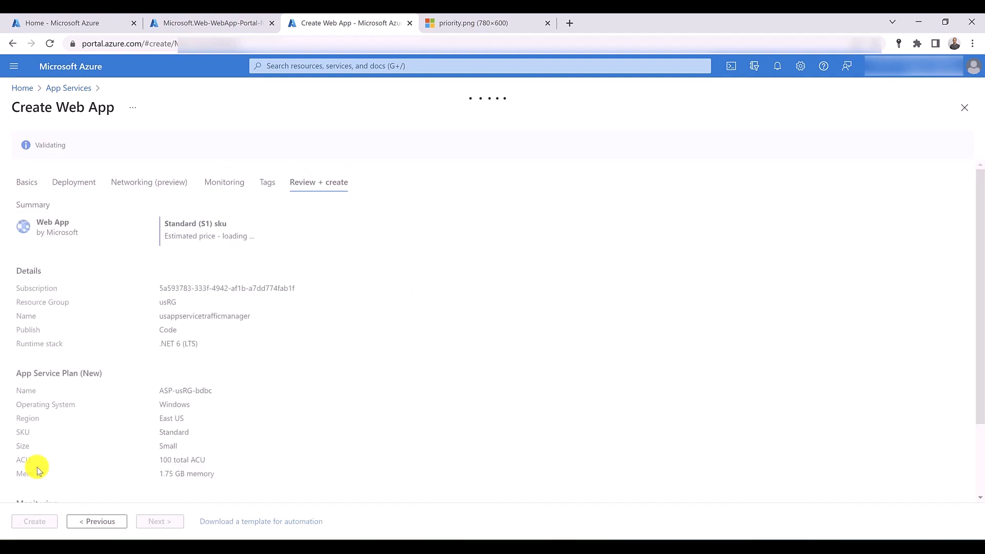
left_click(33, 522)
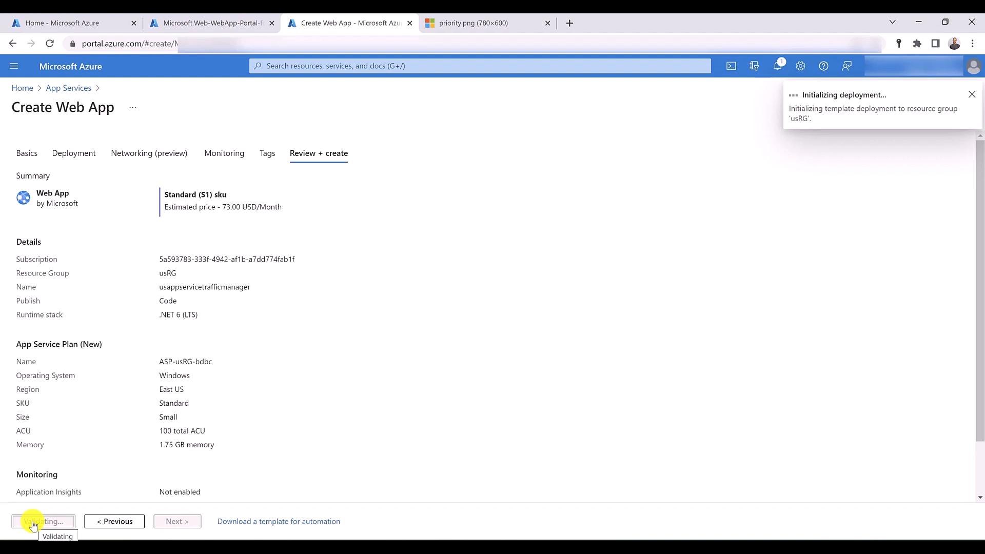
- Open the Traffic Manager service in a separate browser tab and start a new Traffic Manager profile
left_click(227, 27)
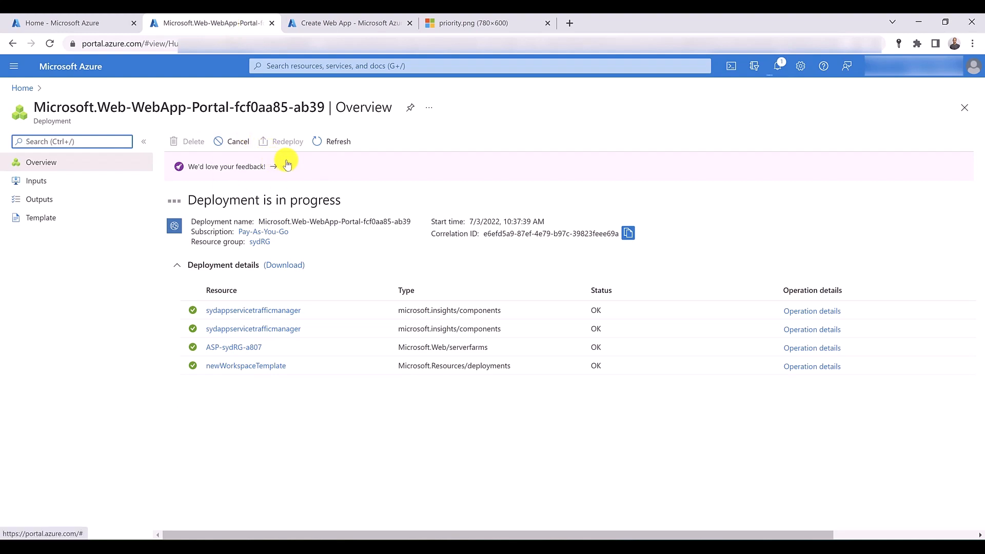
left_click(292, 66)
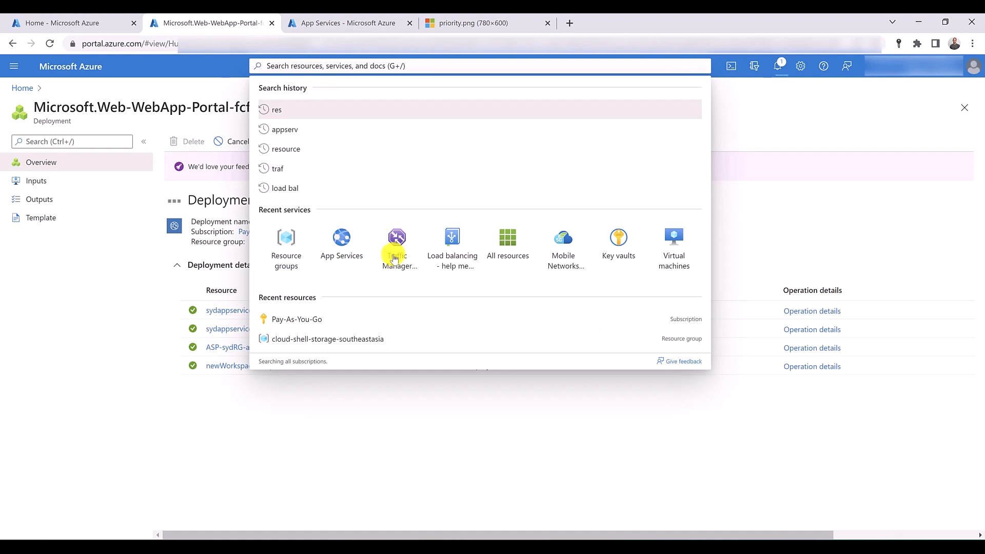
middle_click(394, 257)
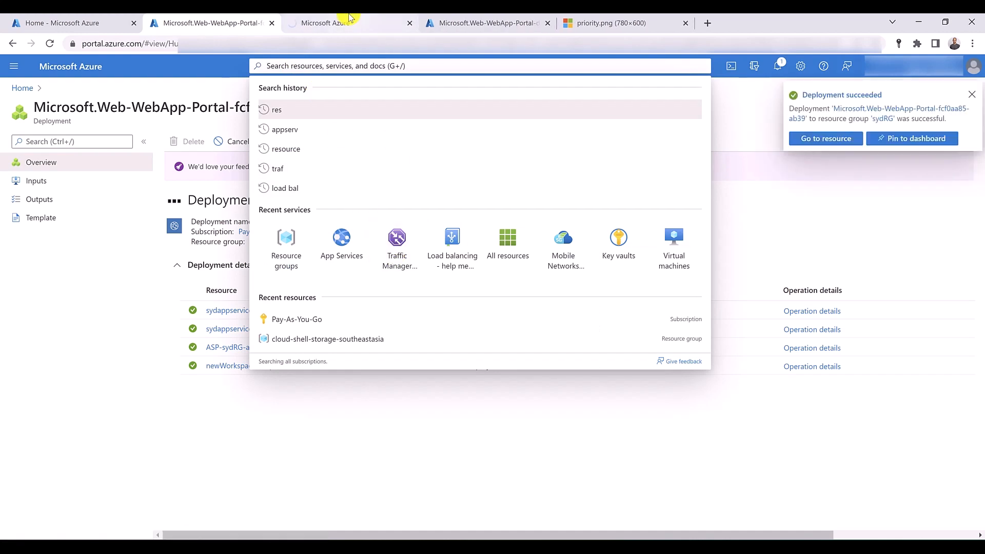
left_click(349, 18)
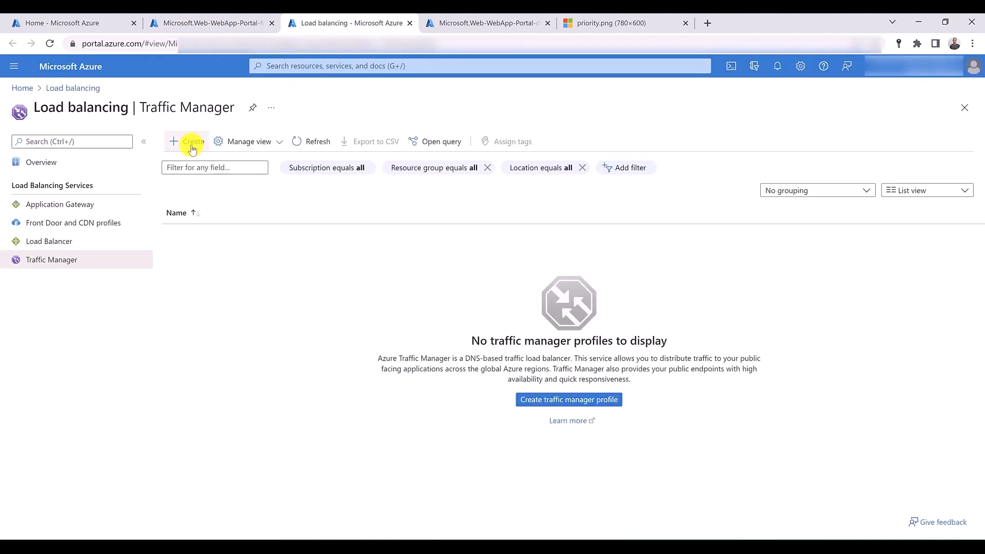
left_click(193, 144)
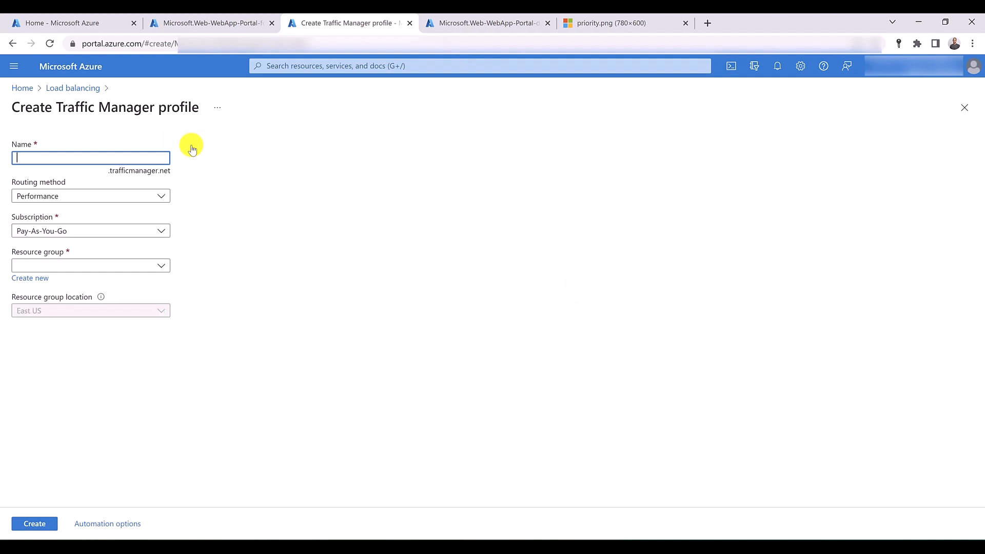
- Create the Traffic Manager profile myappservicetraffic with Priority routing in the sydRG resource group
type("myappservicetraffic")
left_click(151, 200)
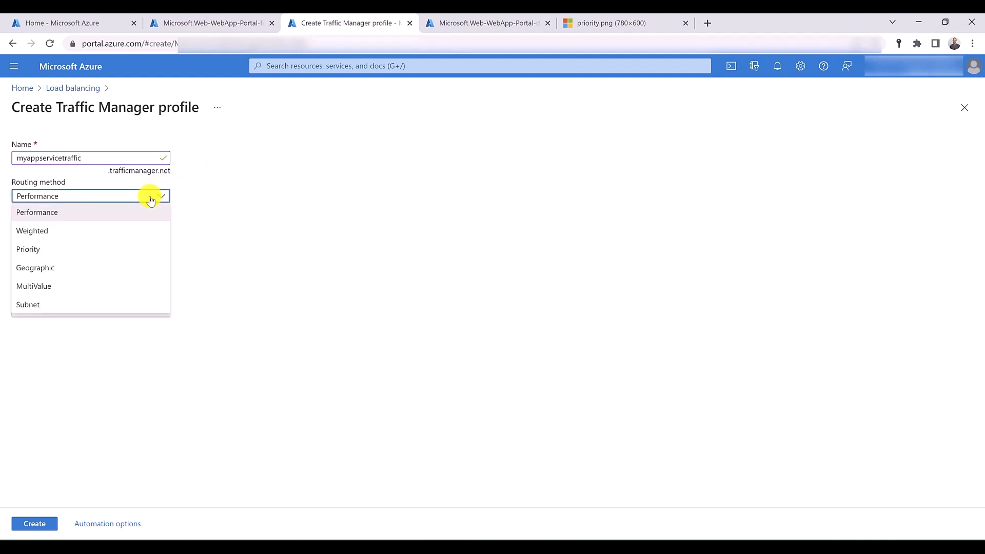
left_click(145, 249)
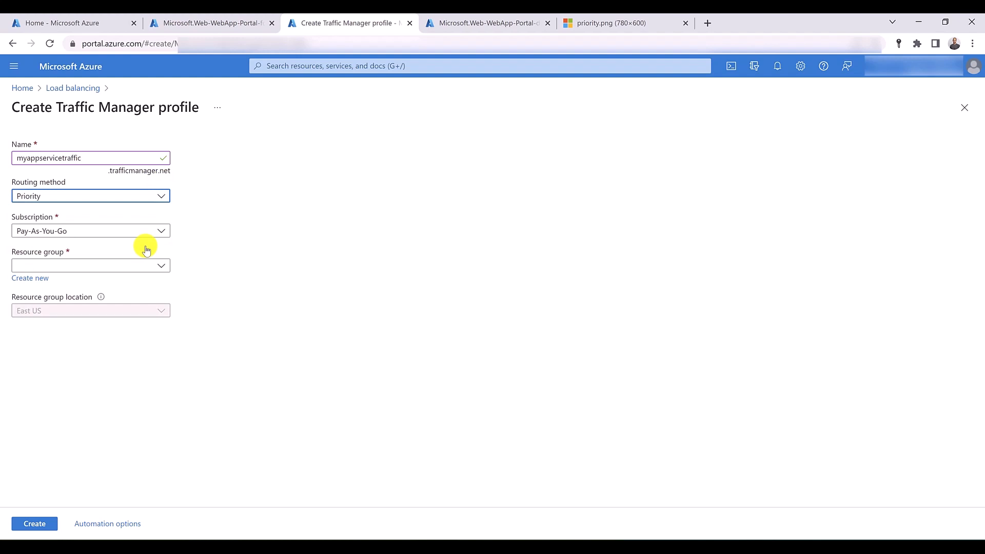
left_click(163, 267)
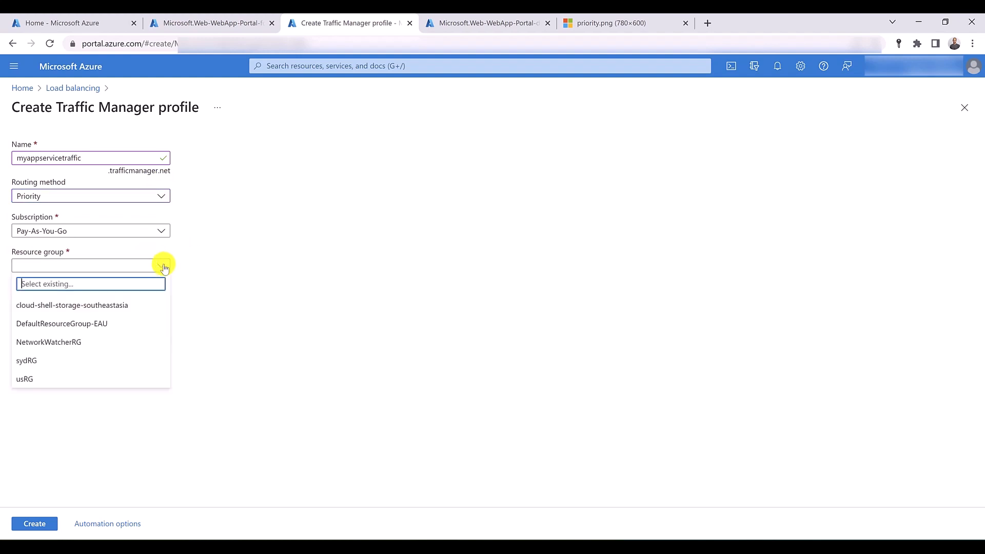
left_click(142, 357)
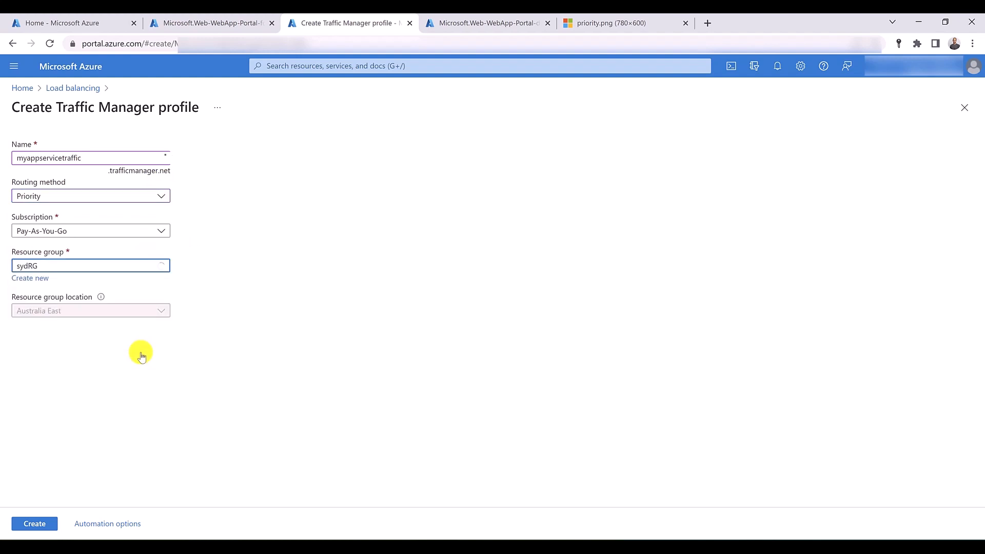
left_click(33, 528)
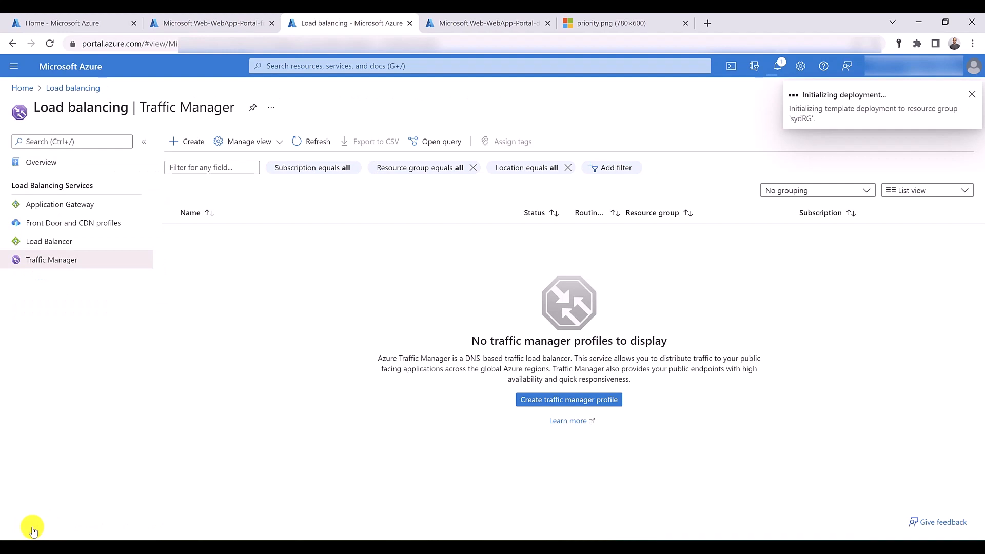
- Open the deployed sydappservicetrafficmanager resource and check its default website in the browser, then close the site
left_click(213, 23)
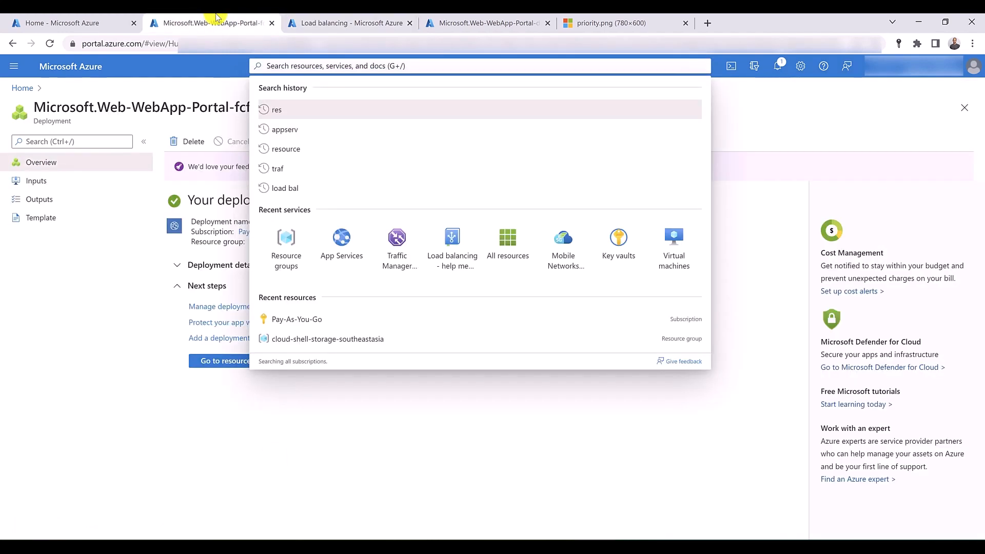
left_click(250, 438)
left_click(235, 362)
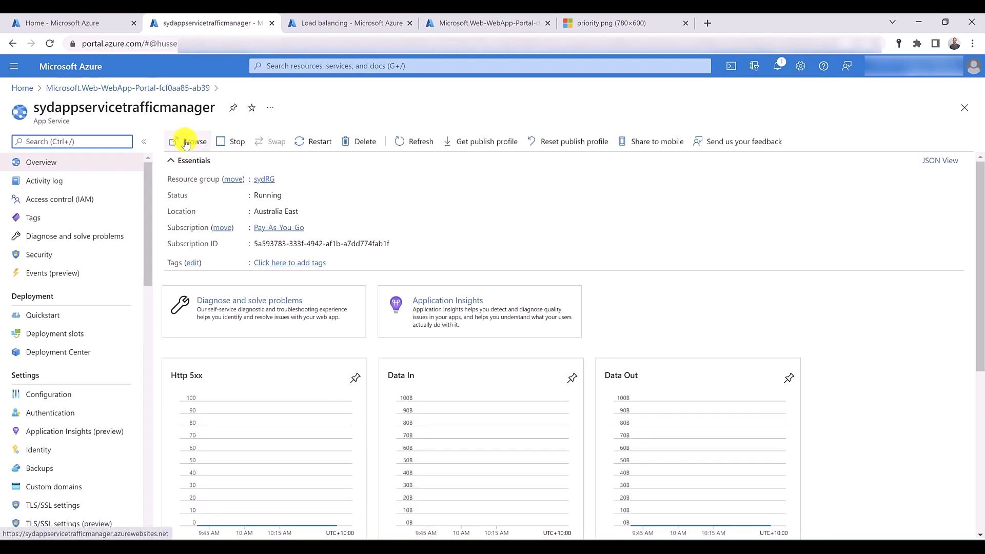
left_click(186, 142)
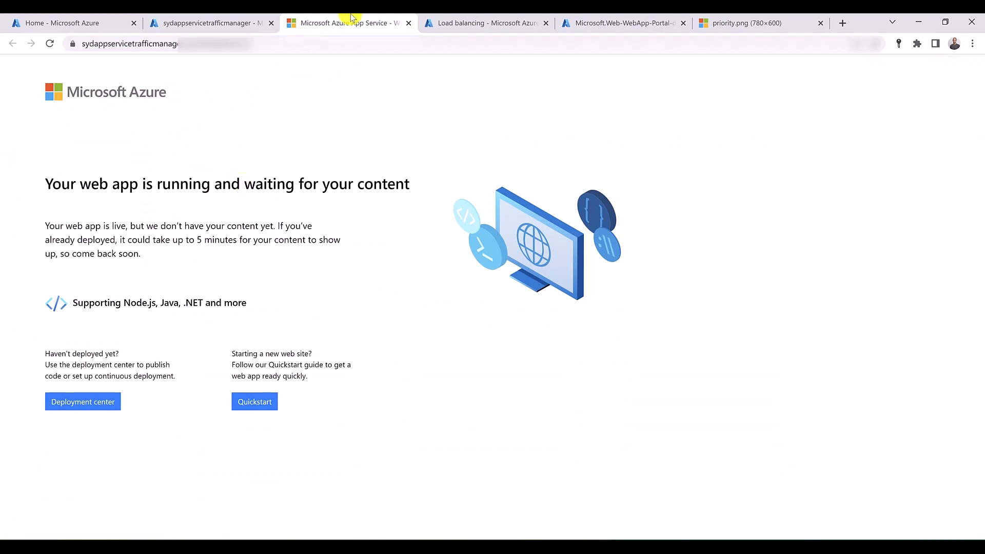
left_click(408, 23)
- Open the deployed usappservicetrafficmanager resource and check its default website in the browser, then close the site
left_click(455, 22)
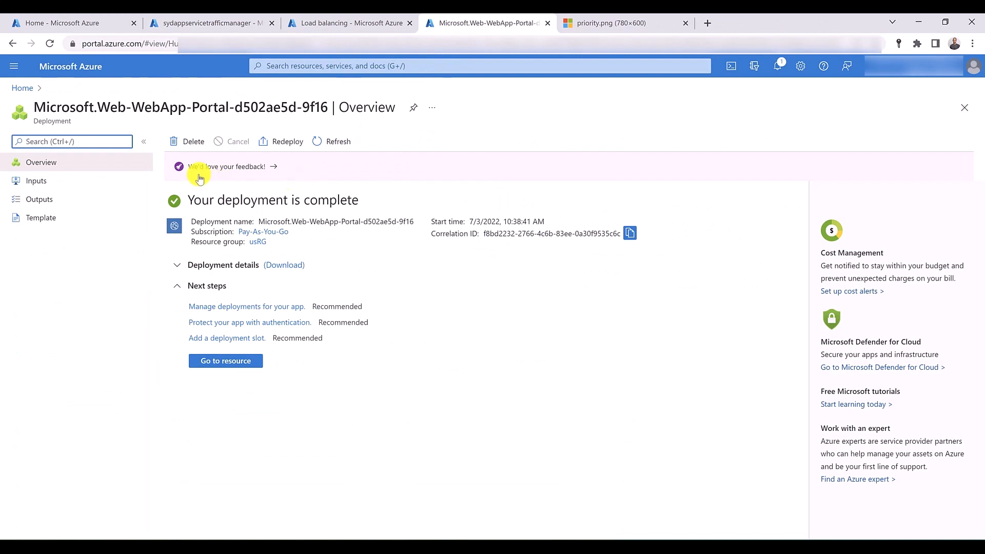
left_click(201, 362)
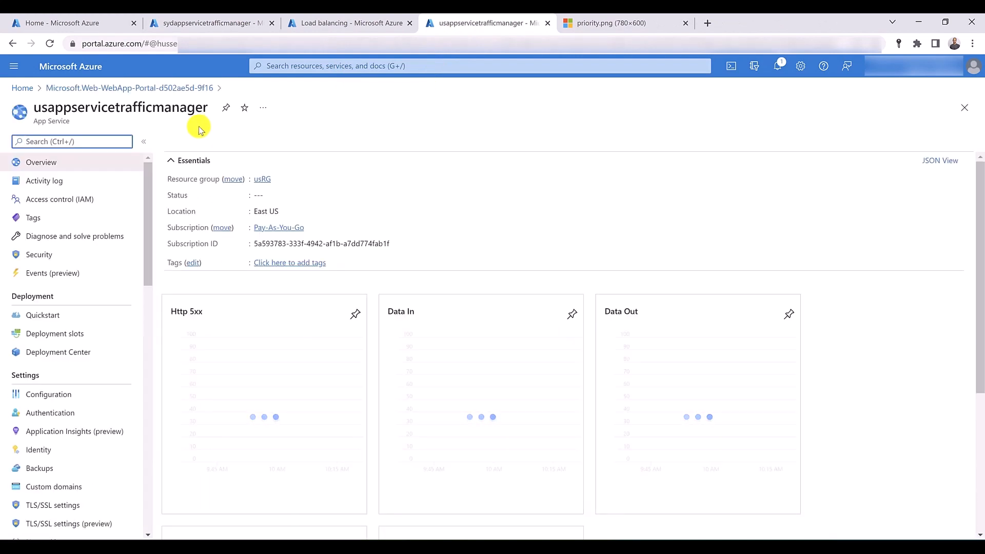
left_click(193, 143)
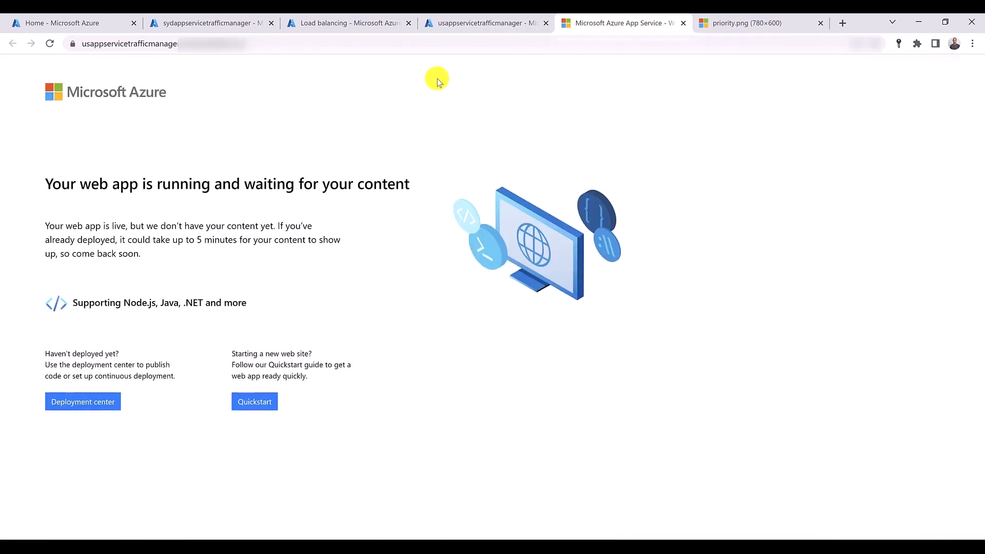
middle_click(621, 20)
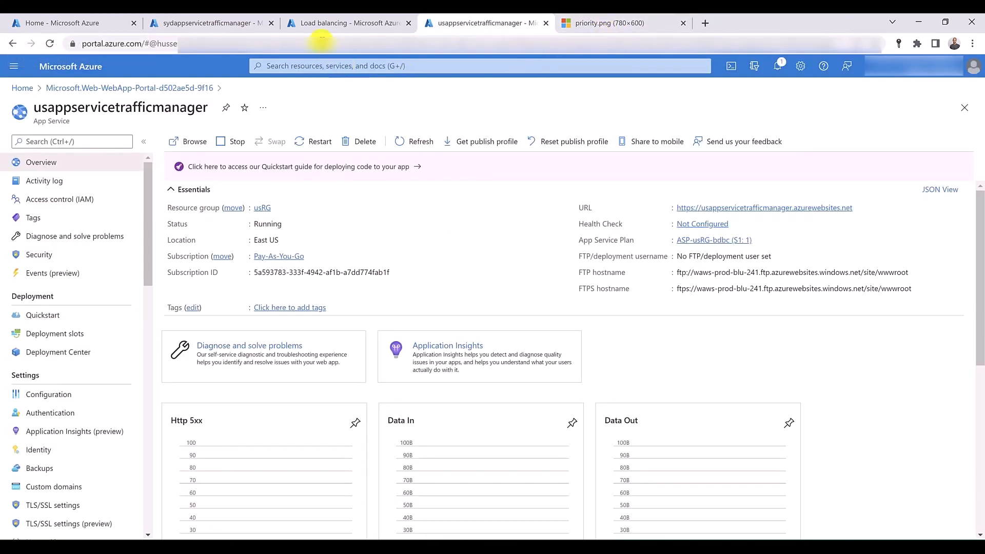
- Refresh the list of Traffic Manager profiles and open the endpoints of myappservicetraffic
left_click(318, 25)
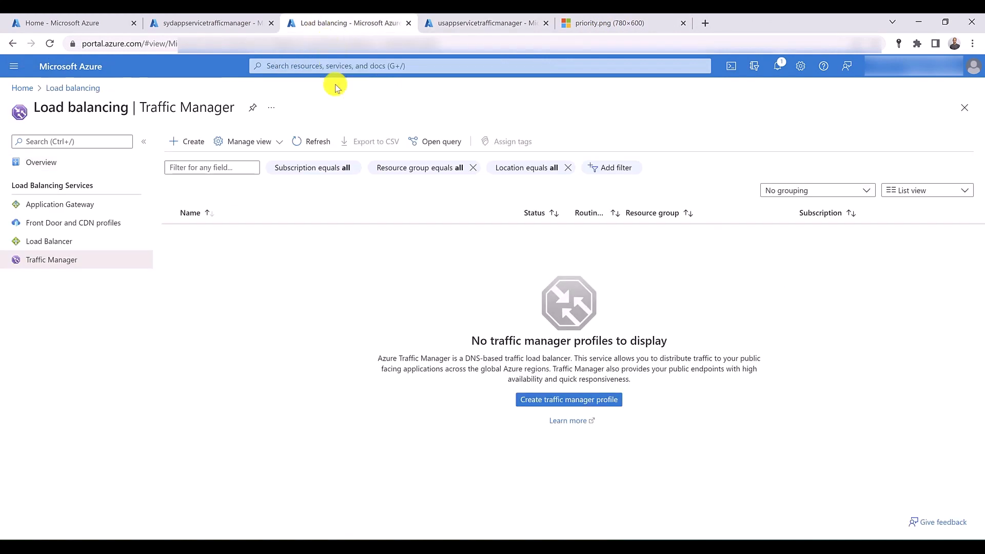
left_click(318, 143)
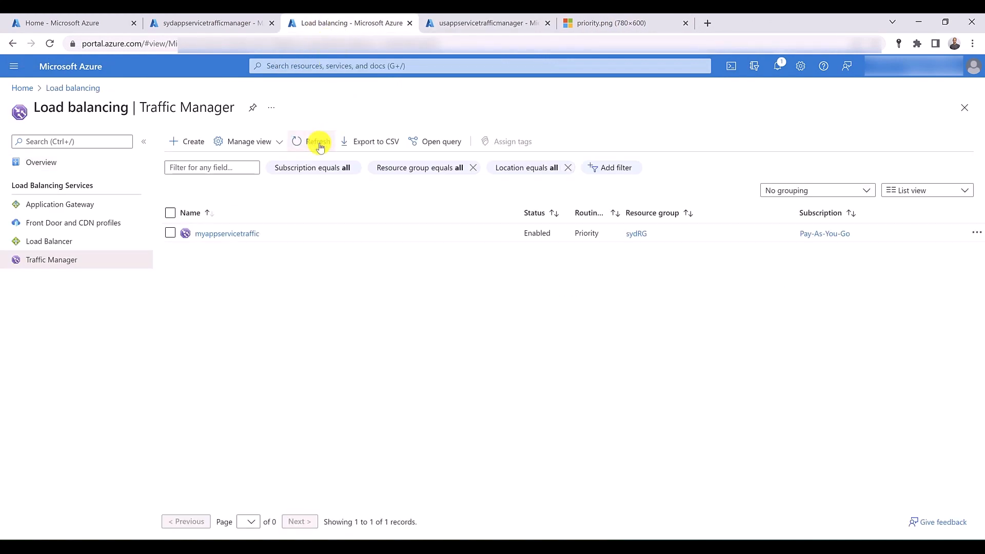
left_click(239, 234)
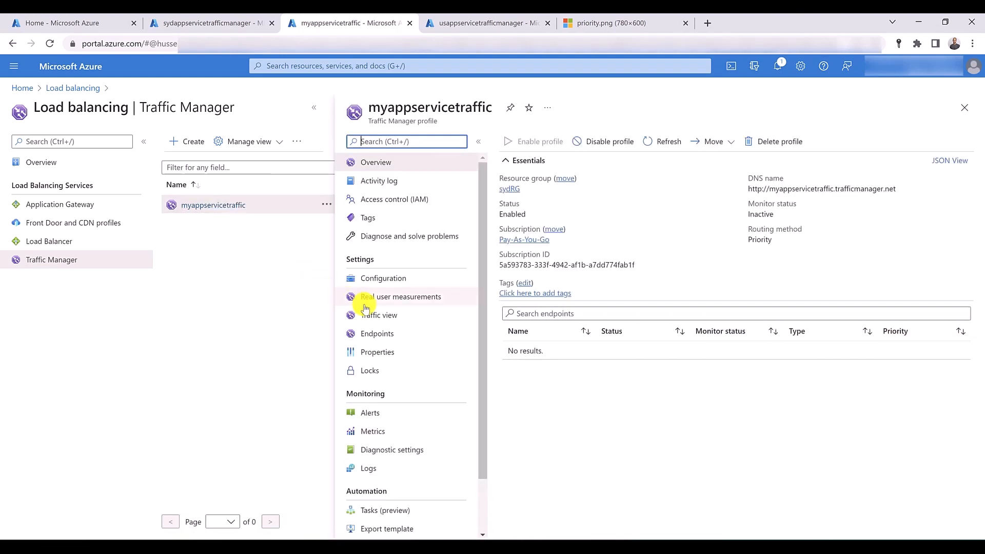
left_click(394, 334)
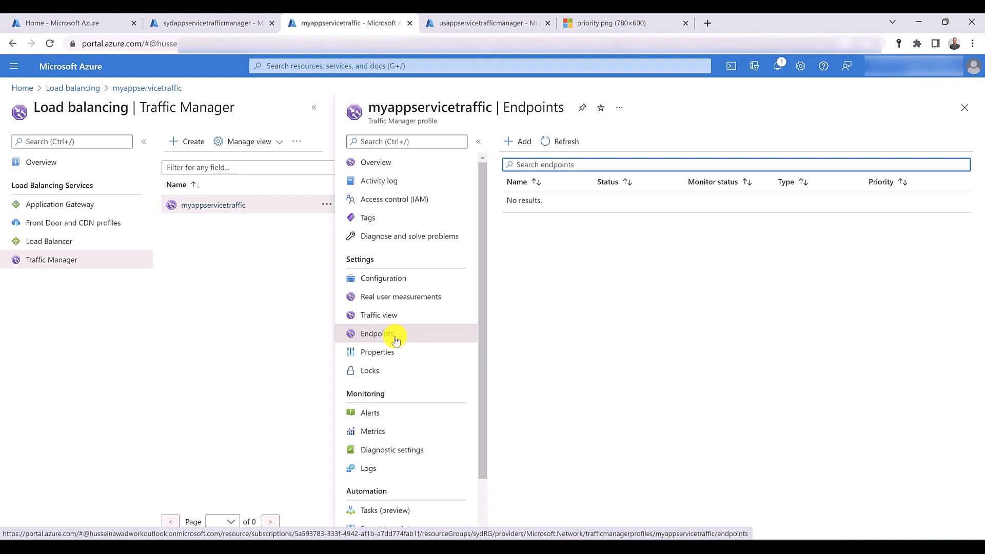
- Add an Azure endpoint named primarysydendpoint with priority 1, targeting the App Service sydappservicetrafficmanager (Australia East)
left_click(525, 142)
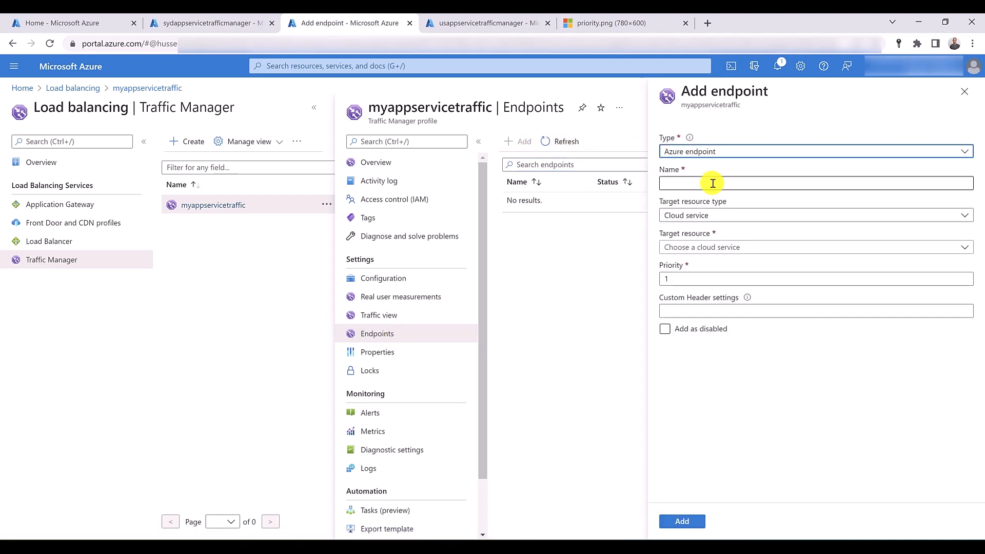
left_click(712, 183)
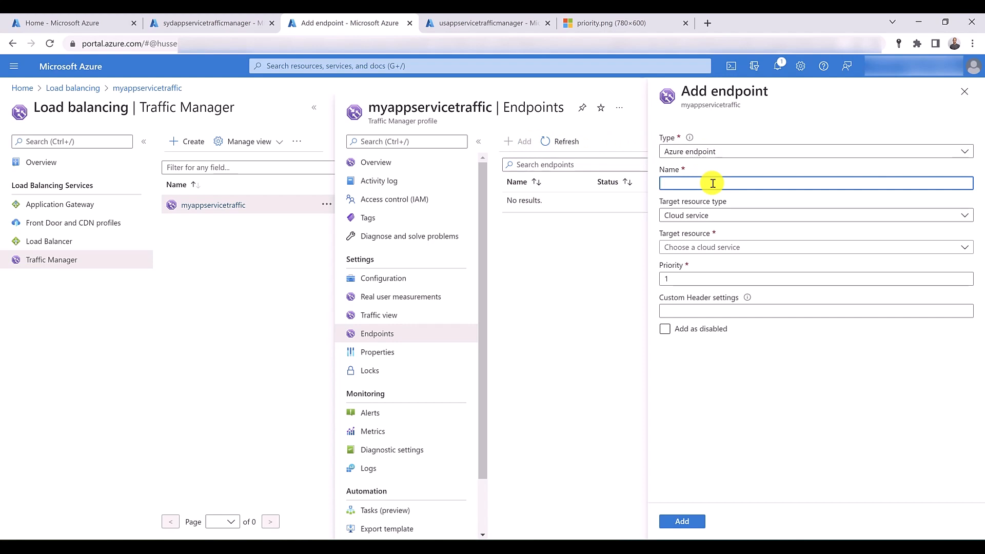
type("primar")
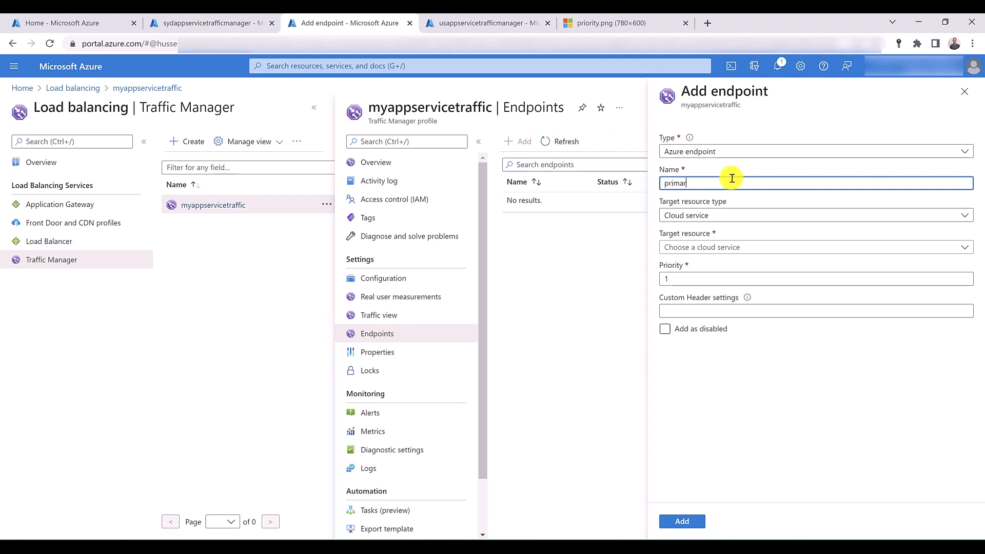
type("ysyde")
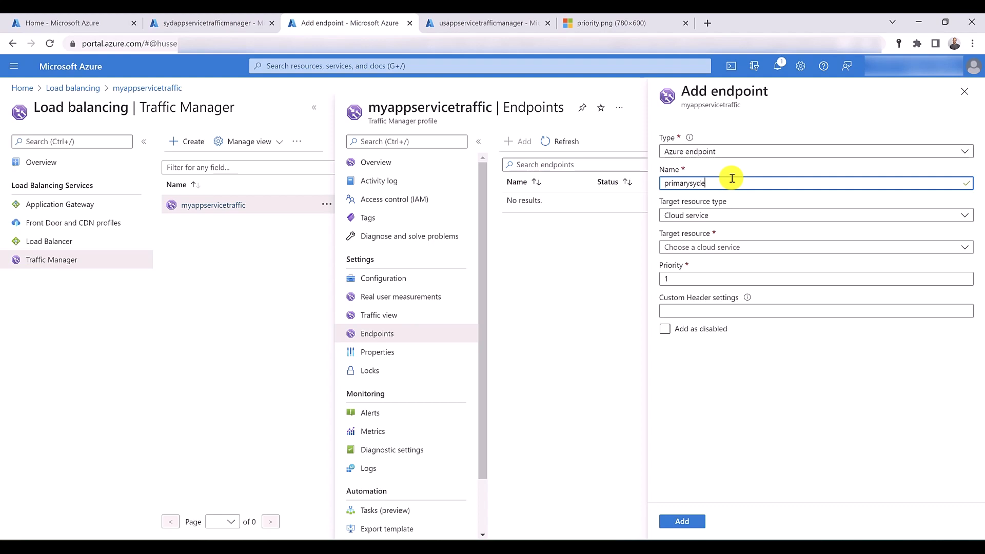
type("ndpoint")
left_click(765, 214)
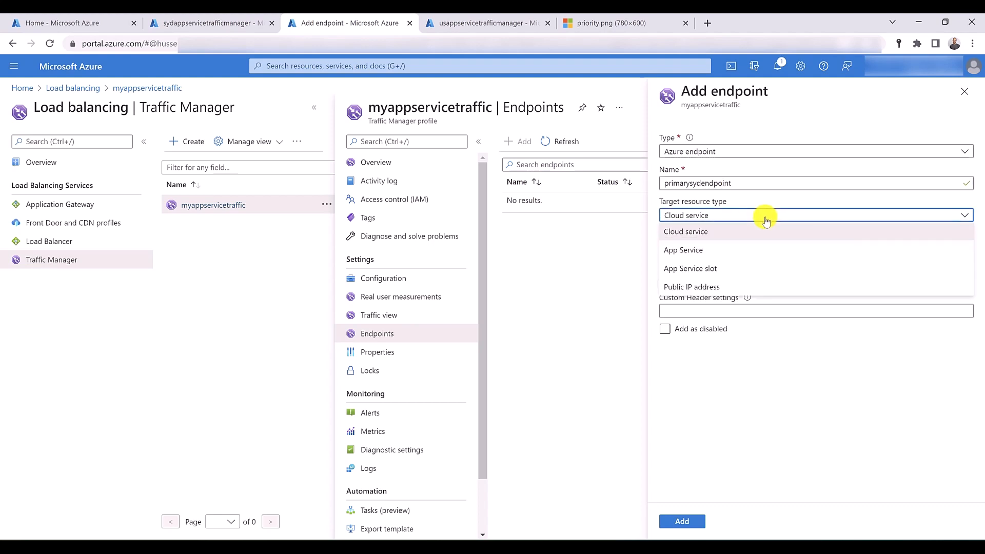
left_click(756, 252)
left_click(754, 248)
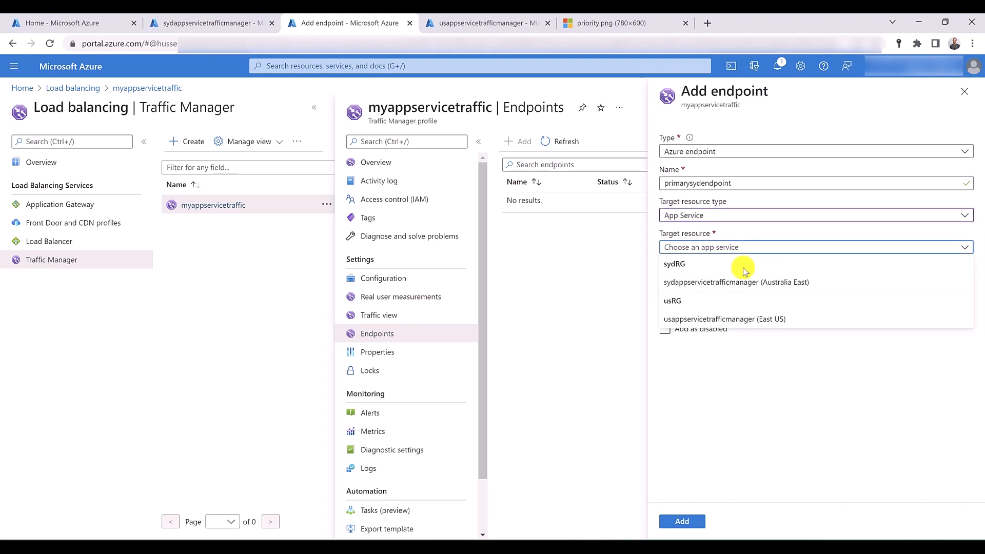
left_click(734, 282)
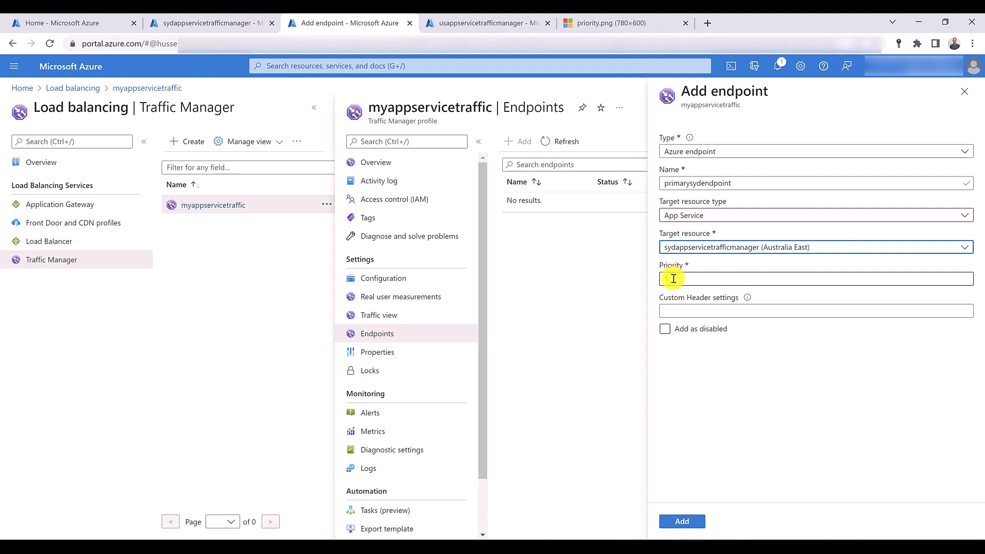
left_click(687, 521)
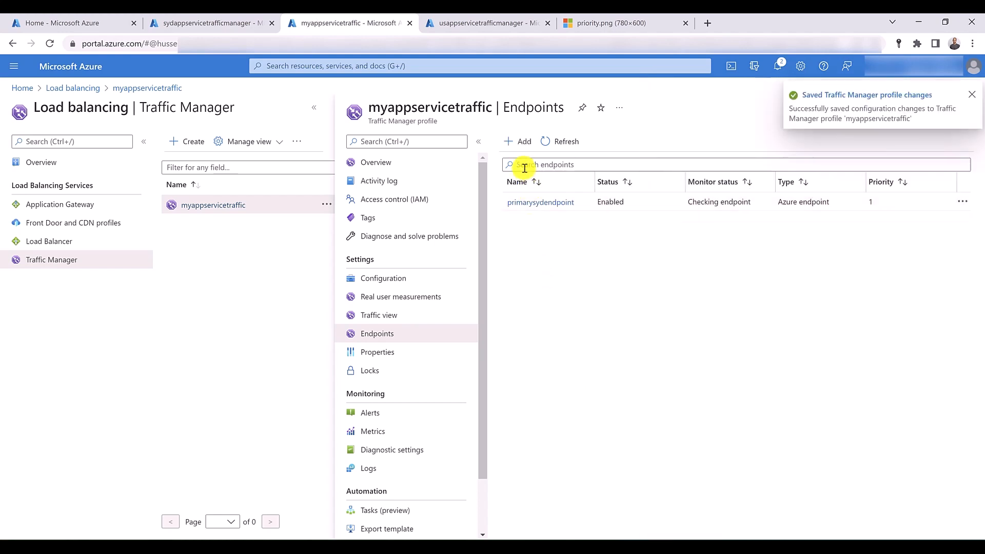
- Start a second Azure endpoint named ussecondaryendpoint, targeting the App Service usappservicetrafficmanager (East US)
left_click(520, 140)
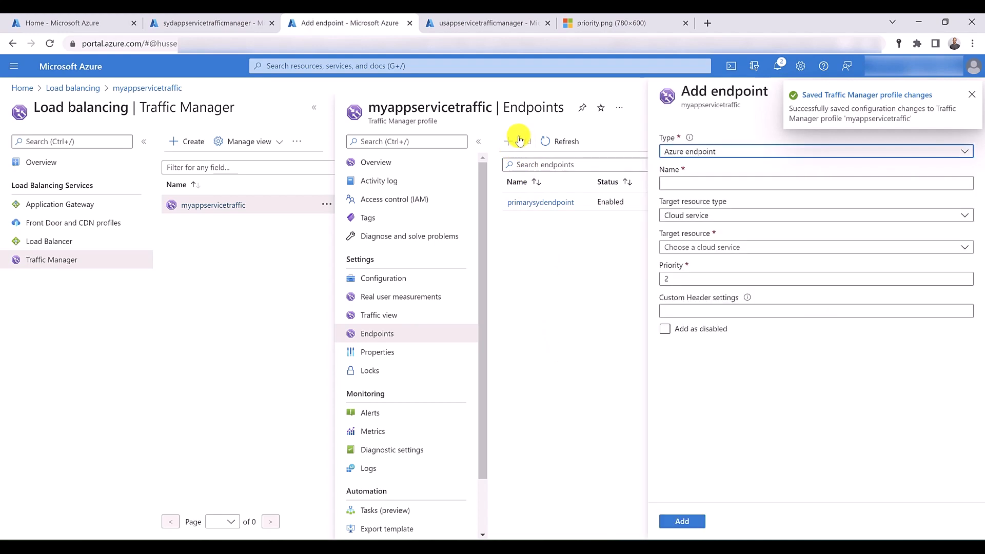
left_click(702, 151)
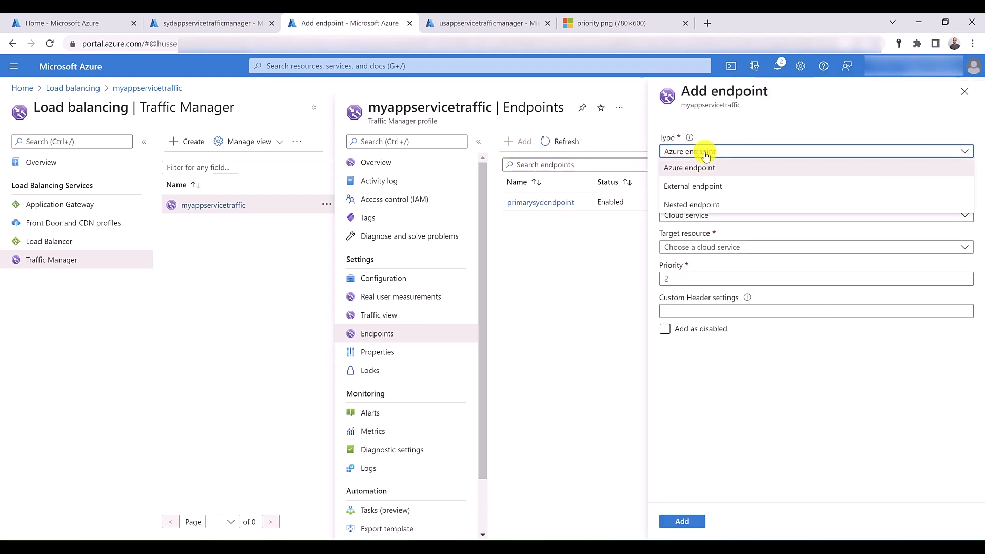
left_click(707, 166)
left_click(708, 182)
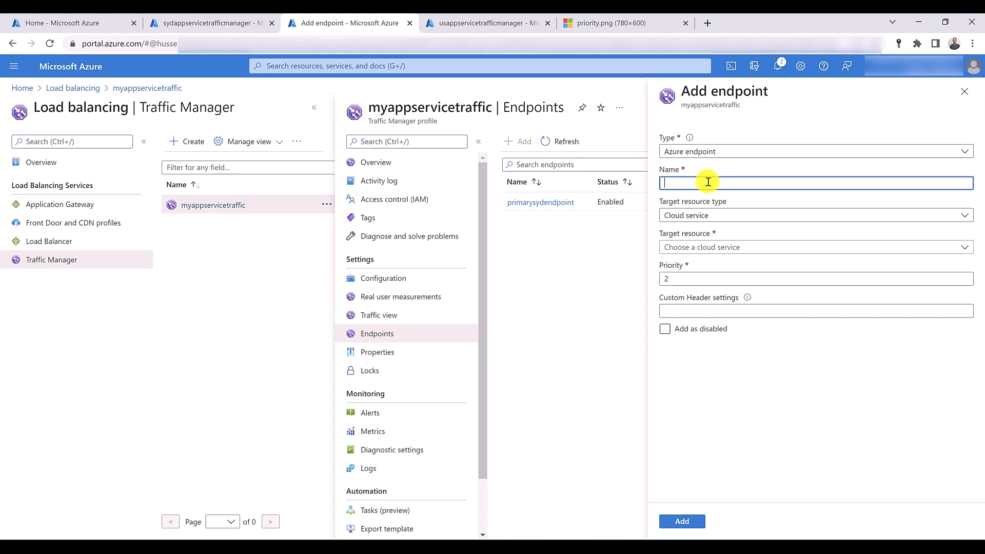
type("ussecondaryendpoint")
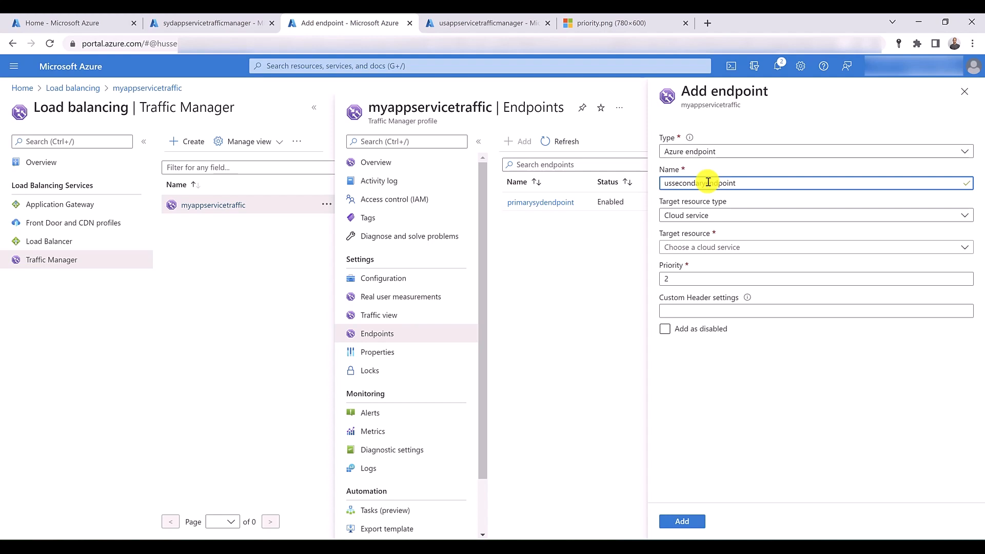
left_click(709, 216)
left_click(709, 246)
left_click(710, 248)
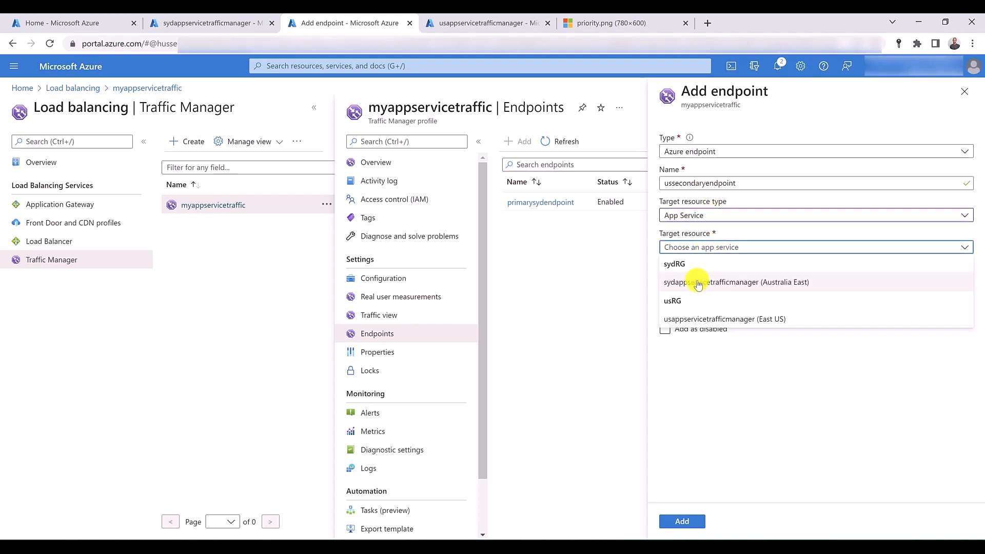
left_click(699, 319)
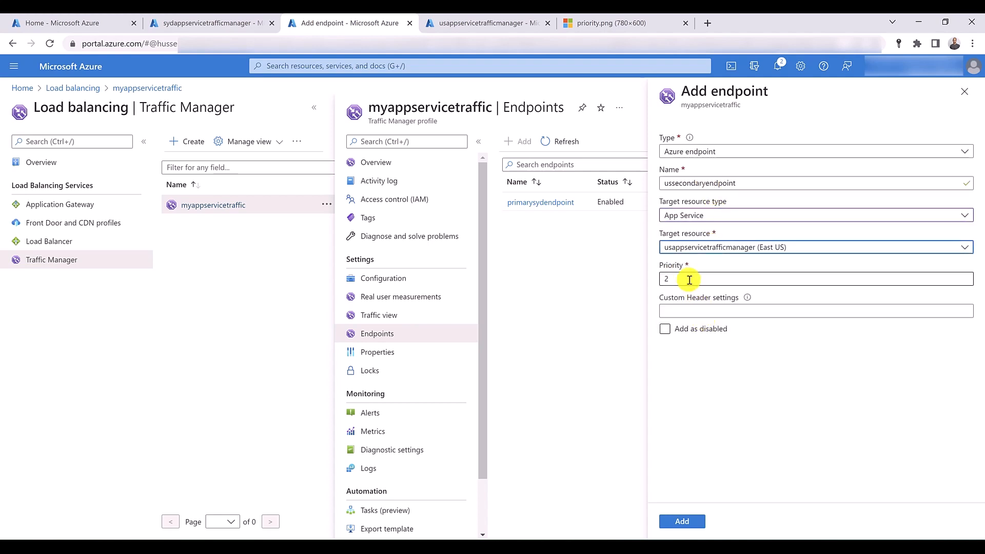
- Set the secondary endpoint's priority to 2 and add the endpoint to the profile
left_click(689, 280)
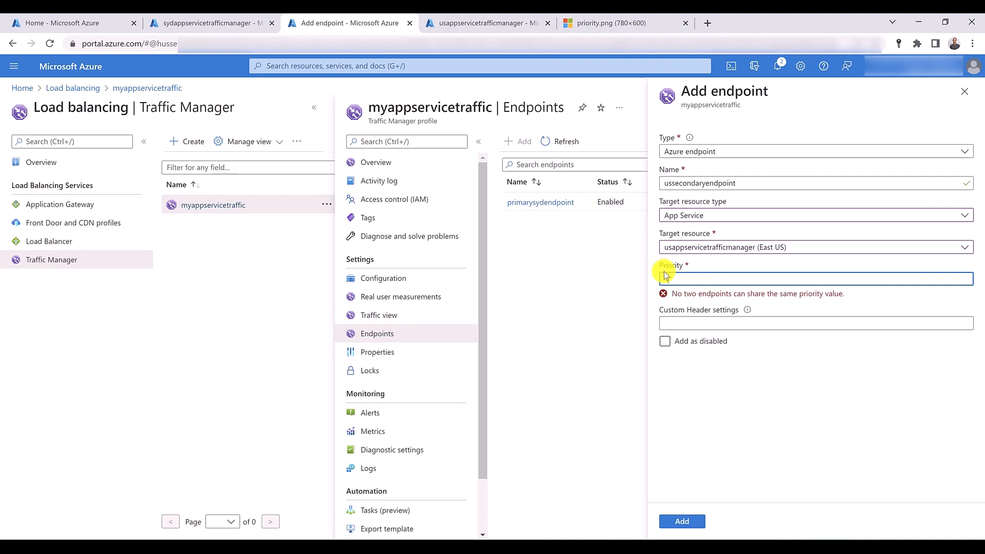
key("BackSpace")
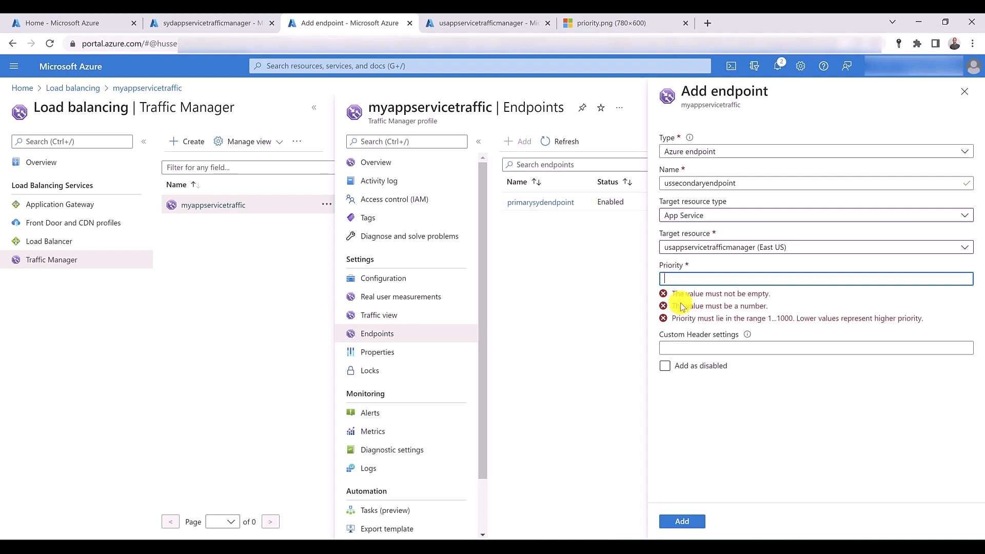
type("2")
type("3")
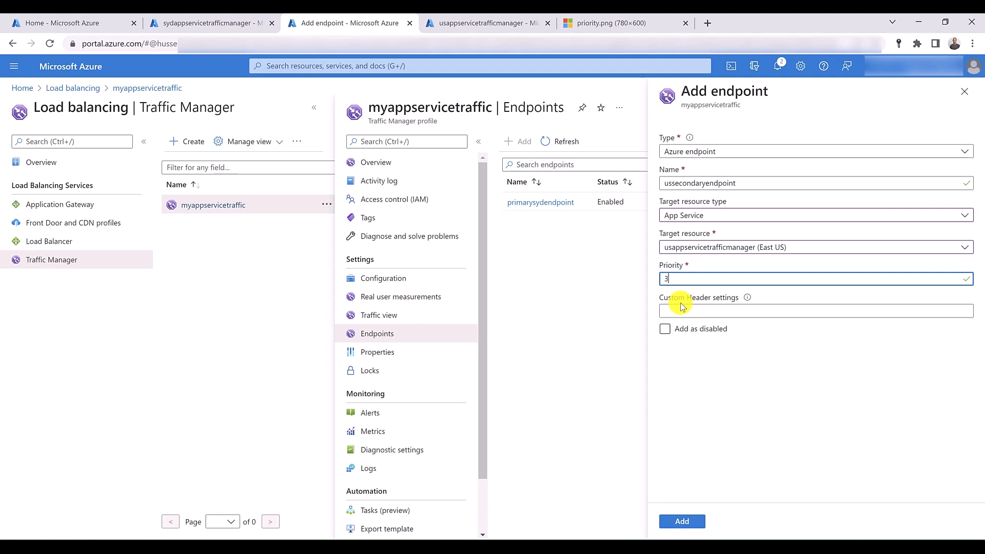
type("2")
left_click(685, 521)
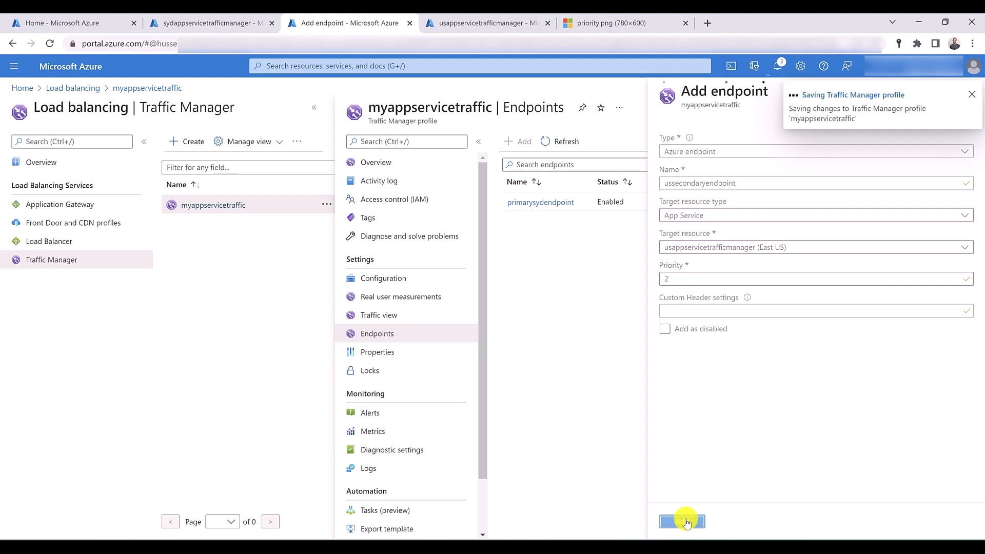
- Copy the DNS name from the myappservicetraffic overview and load that address in a new browser tab
left_click(381, 168)
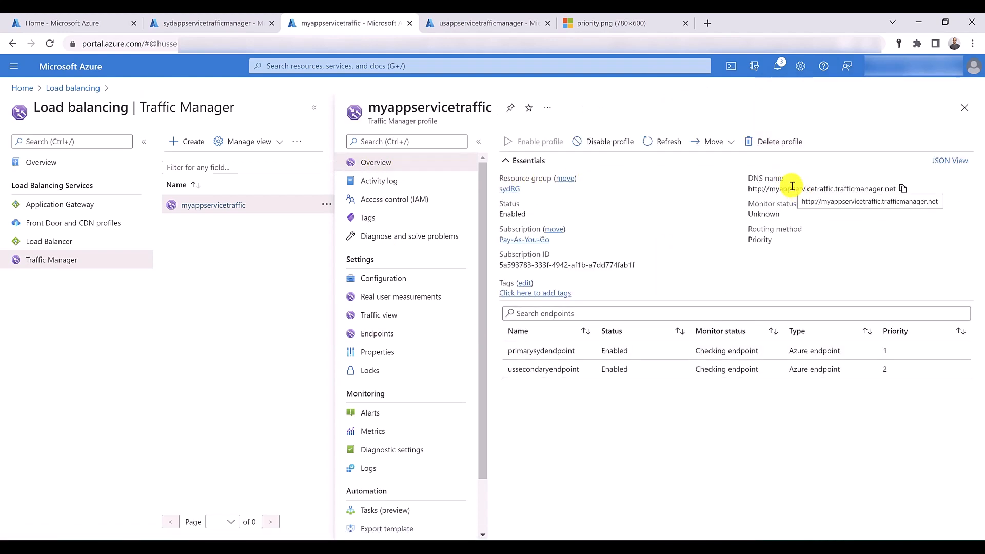
left_click(903, 189)
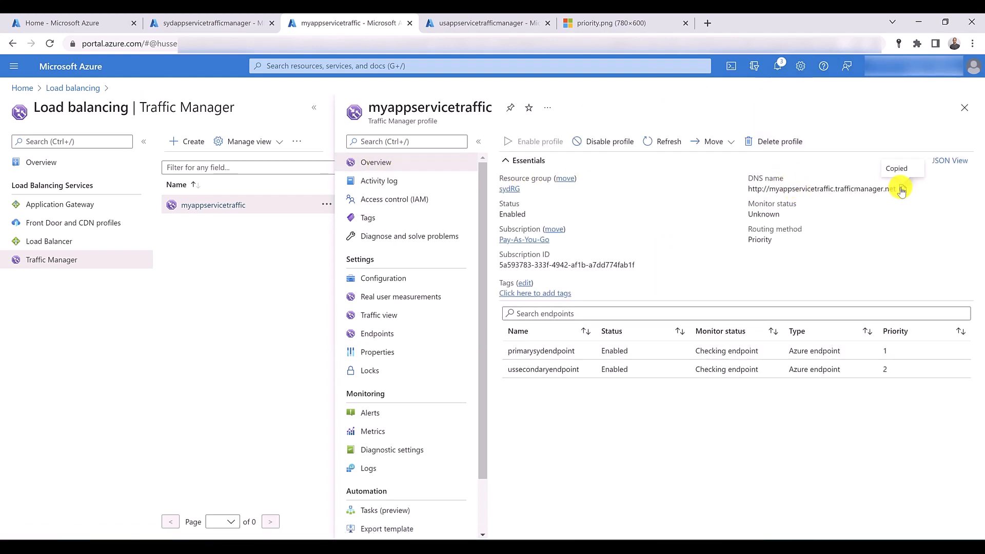
left_click(707, 24)
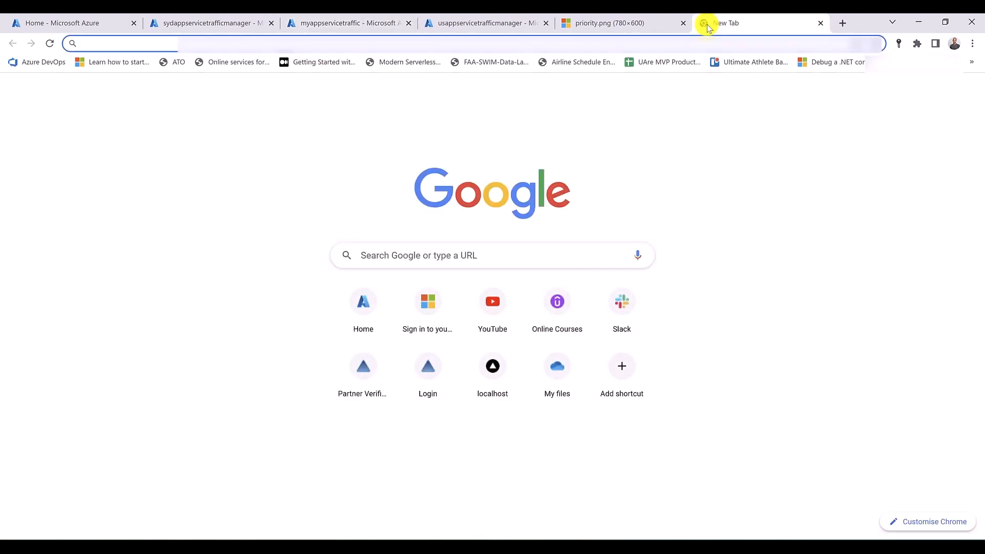
key("ctrl+v")
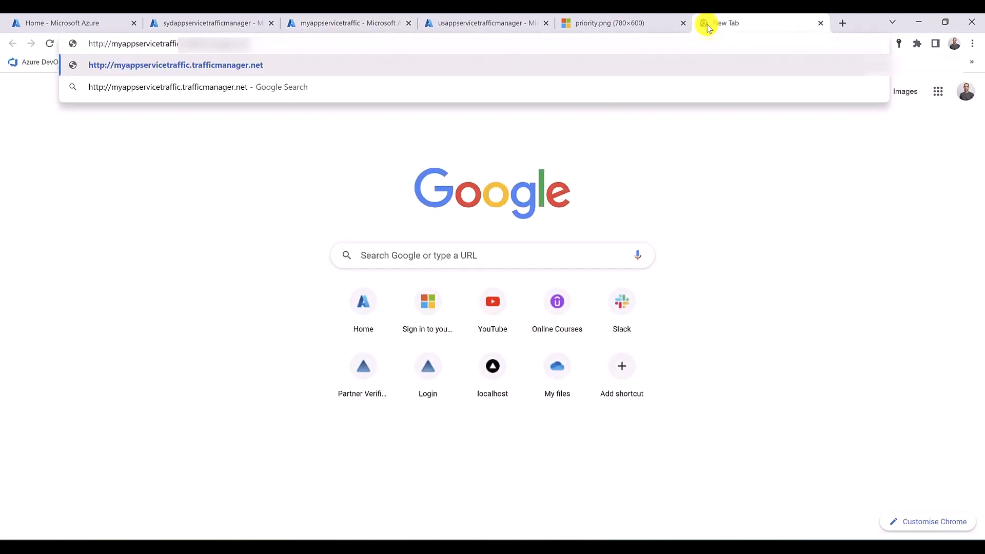
key("Return")
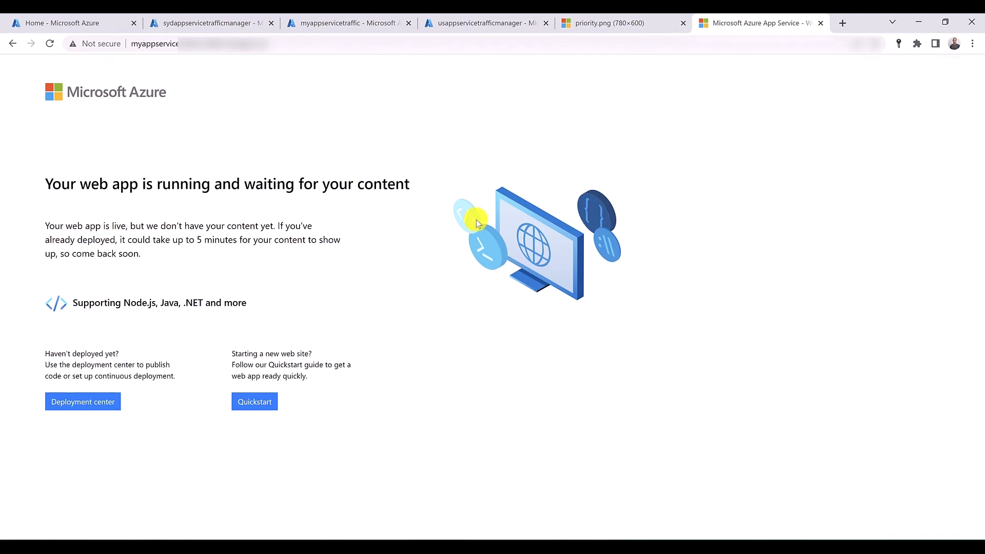
- Disable the primarysydendpoint endpoint of the myappservicetraffic profile and save the change
left_click(454, 20)
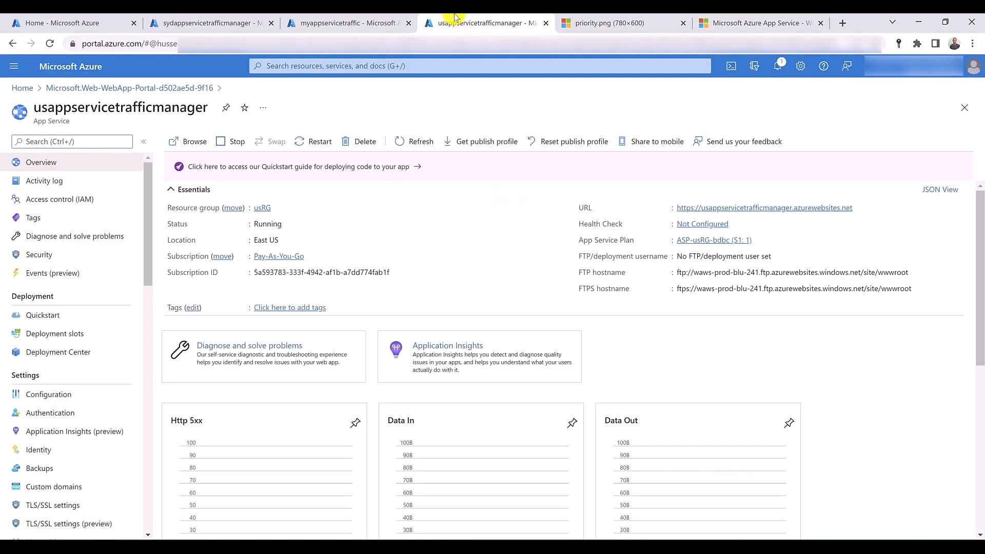
left_click(340, 20)
left_click(381, 335)
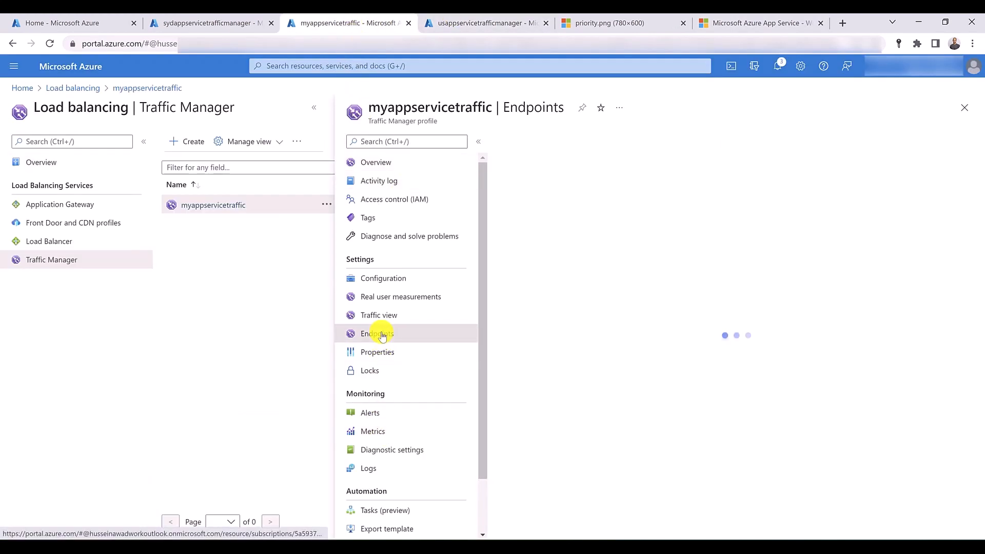
left_click(533, 206)
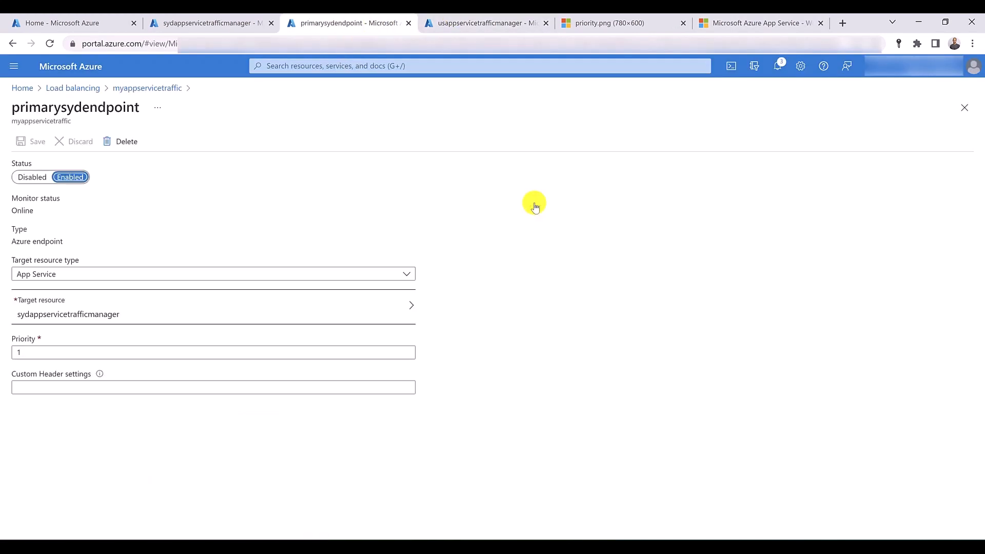
left_click(29, 179)
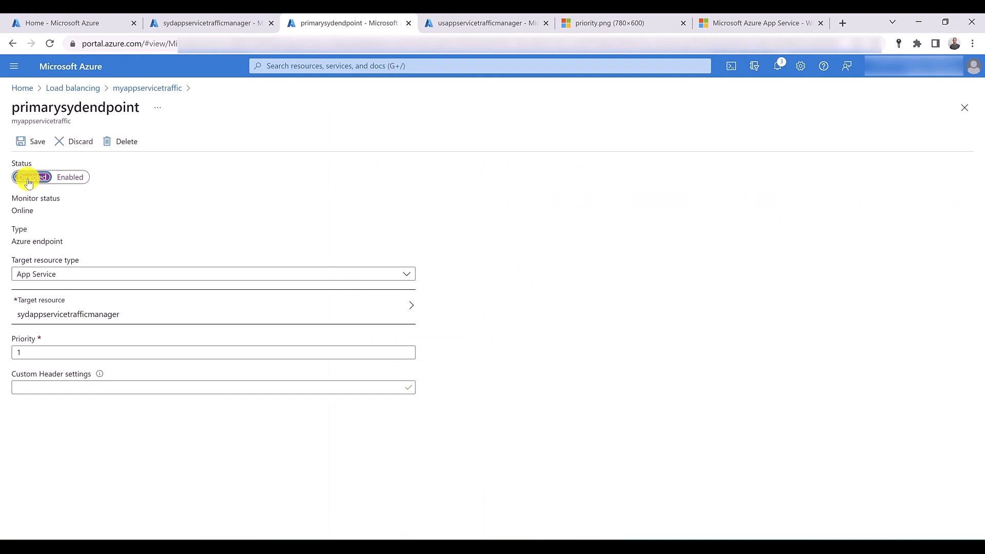
left_click(25, 144)
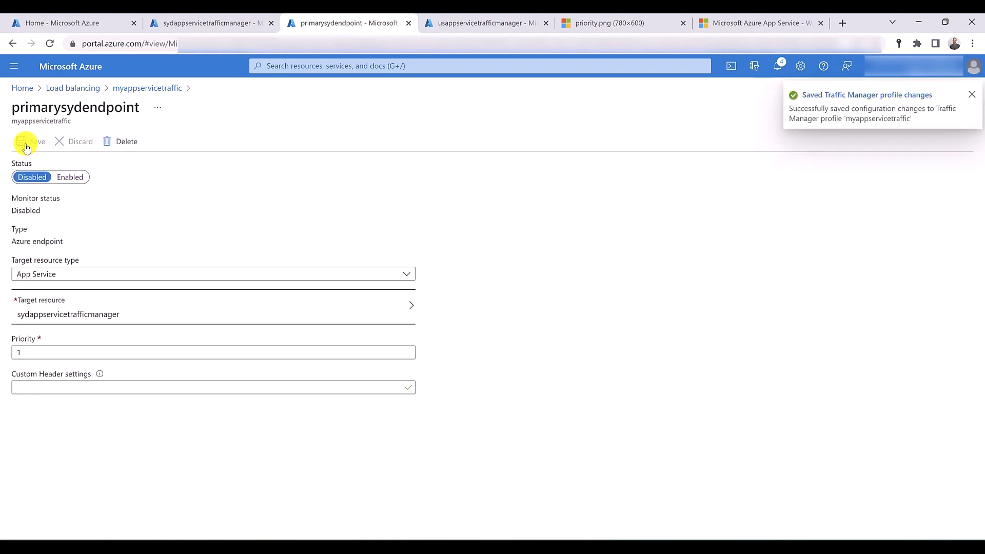
- Check both endpoints' statuses in the profile's endpoint list and view the Traffic Manager site in its browser tab
left_click(156, 88)
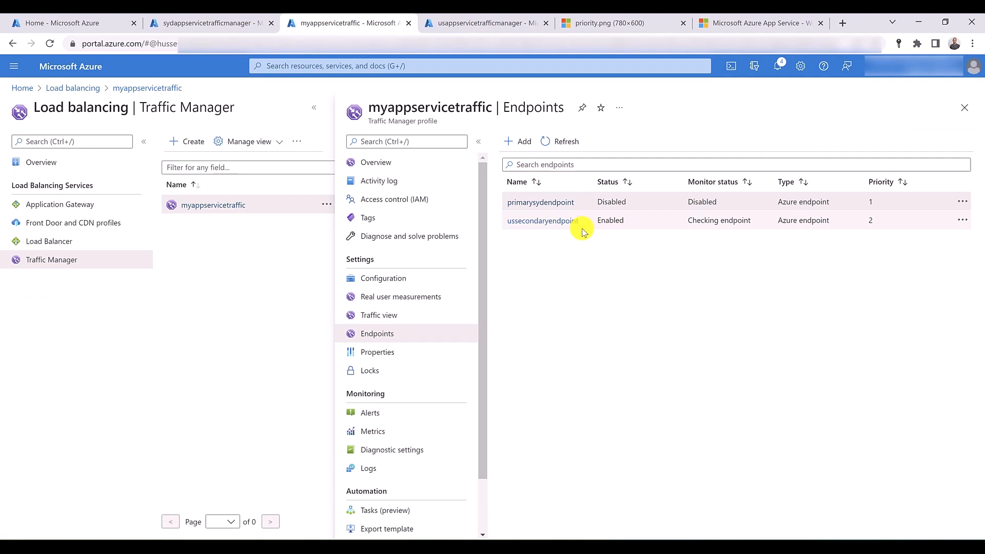
left_click(736, 23)
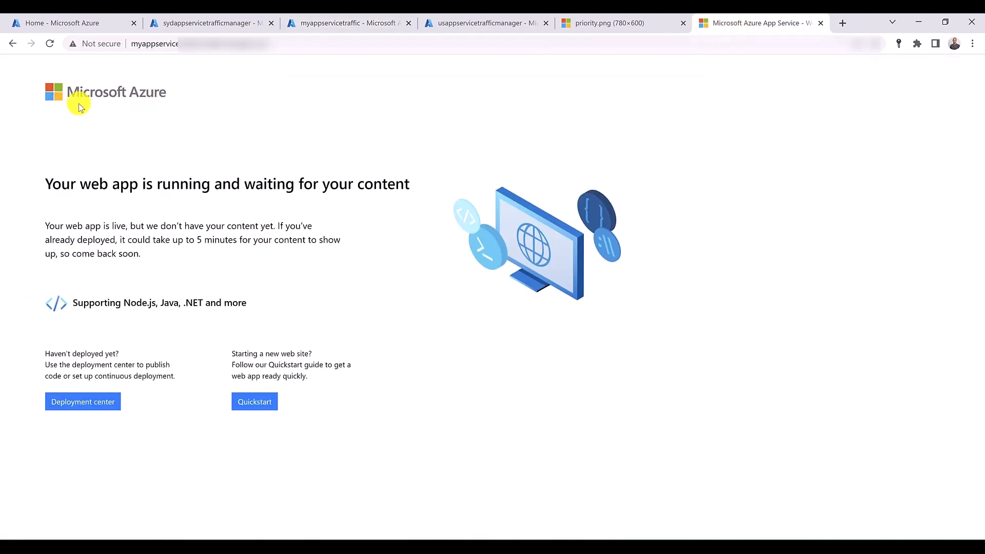
left_click(346, 22)
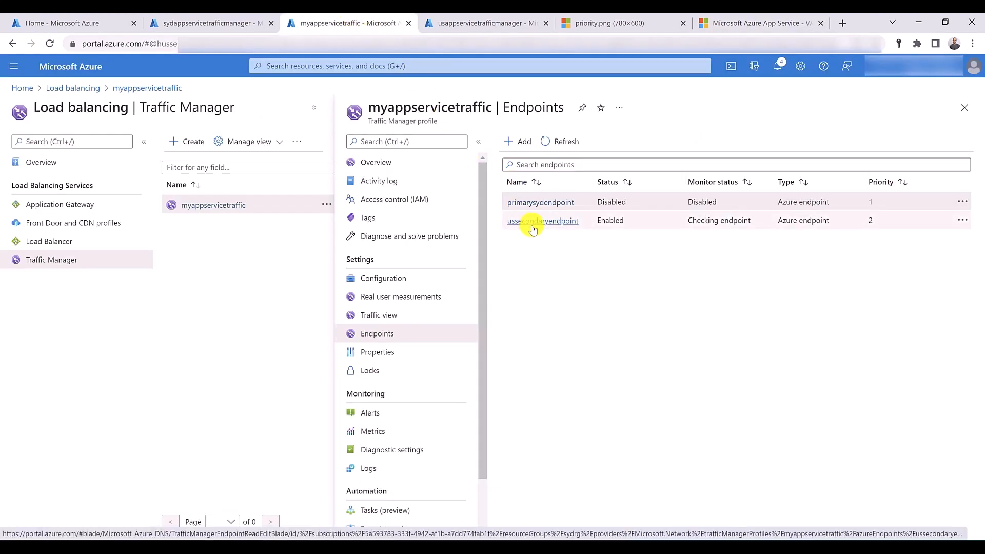
- Refresh the endpoint list of the myappservicetraffic profile, reload the Traffic Manager site, and compare the site with the endpoint statuses
left_click(563, 141)
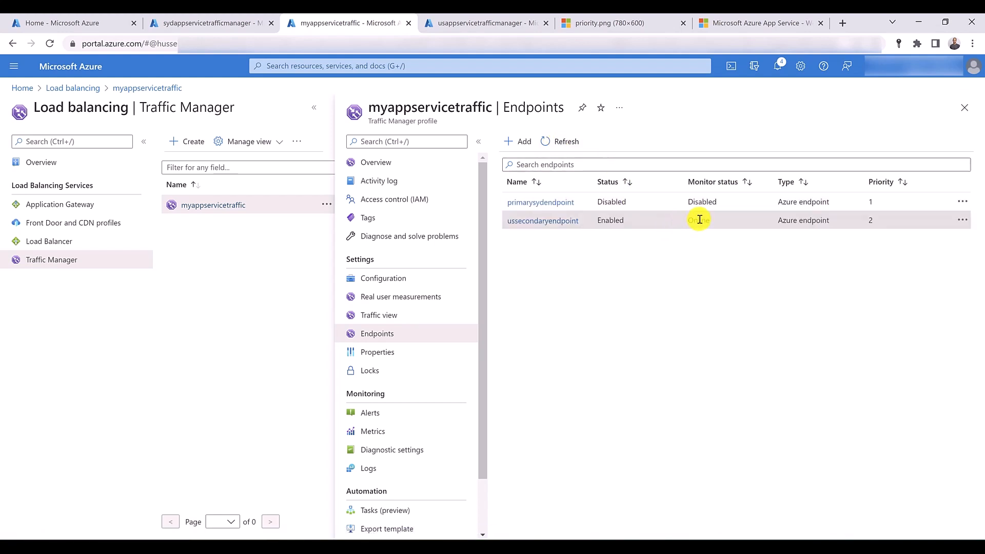
left_click(730, 22)
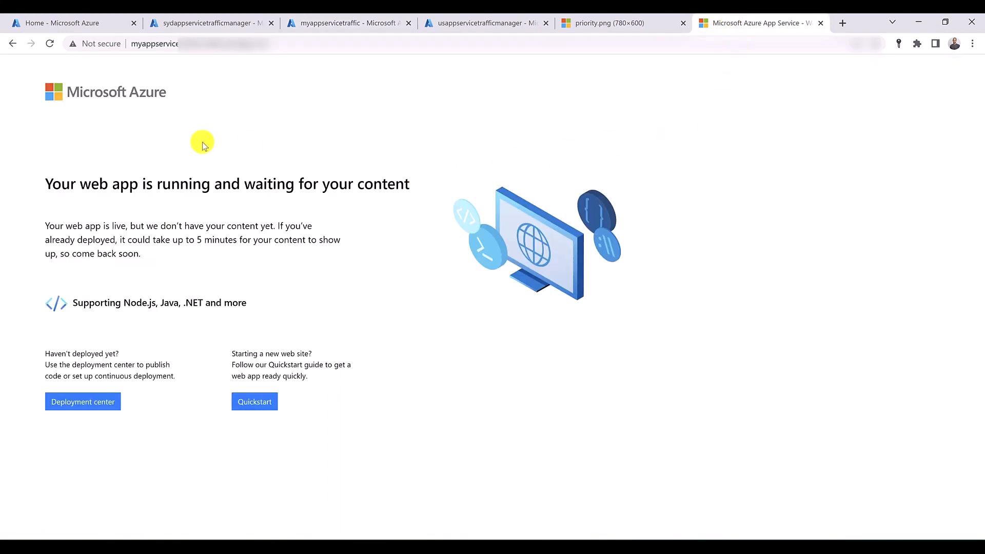
left_click(51, 44)
left_click(359, 23)
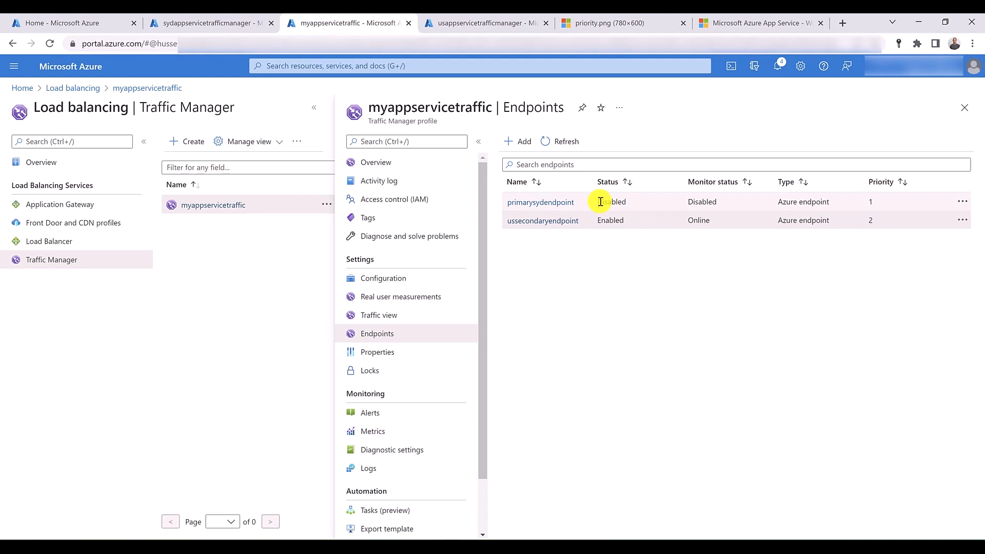
left_click(734, 22)
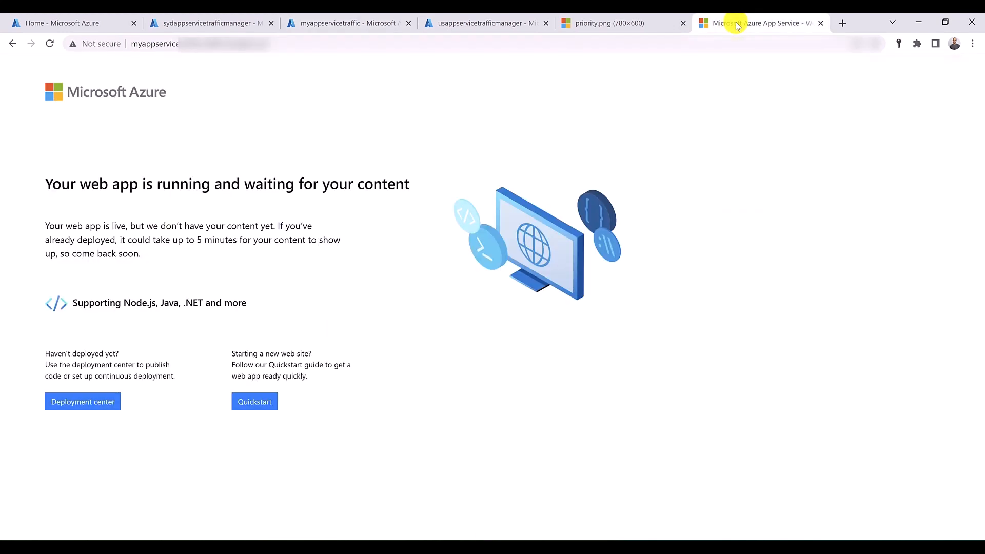
- From the myappservicetraffic portal page, search for "resou" and open the Resource groups service in a new browser tab
left_click(326, 23)
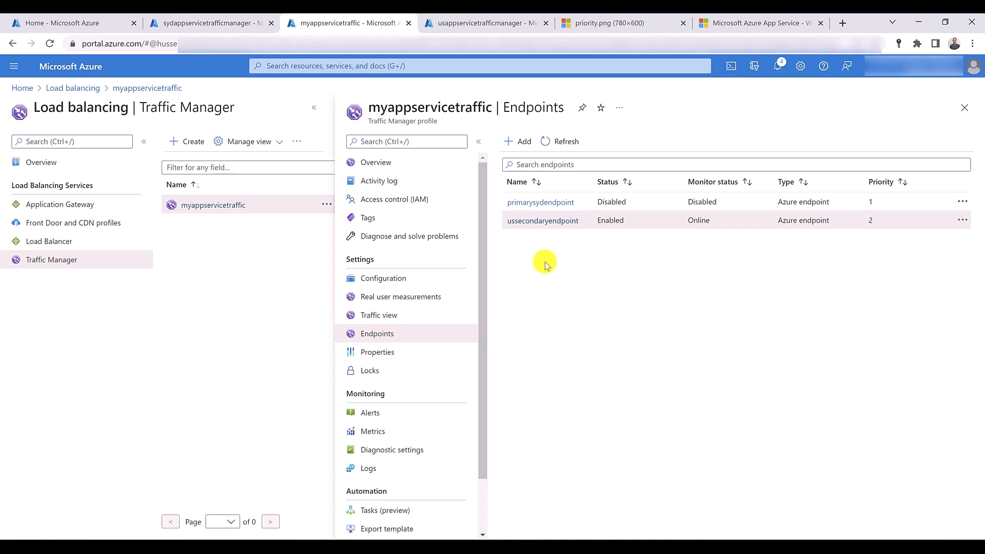
left_click(311, 66)
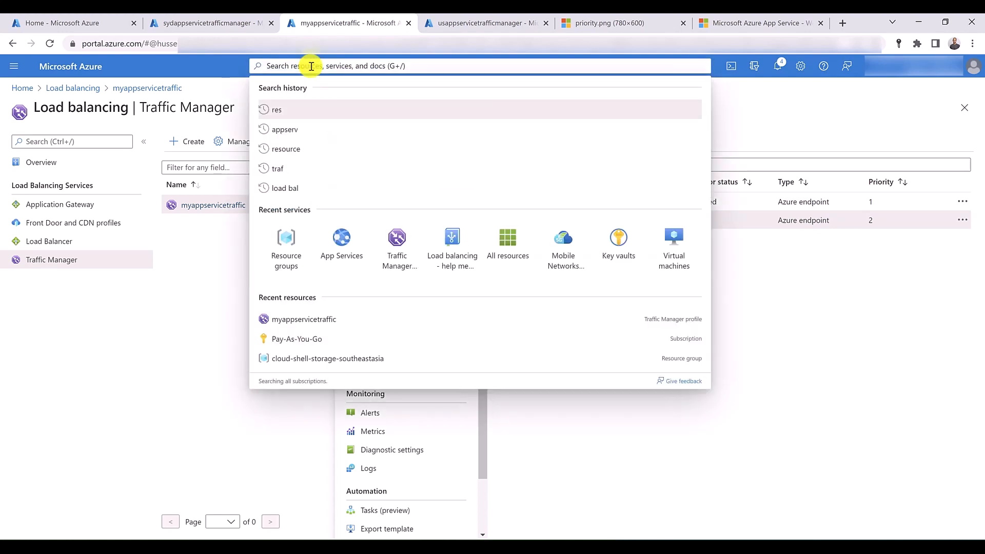
type("resou")
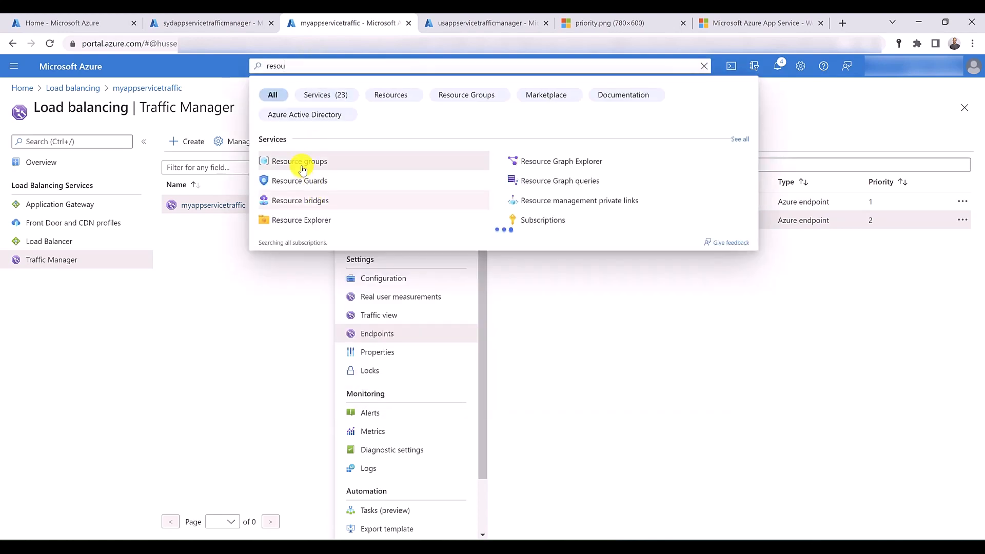
middle_click(302, 168)
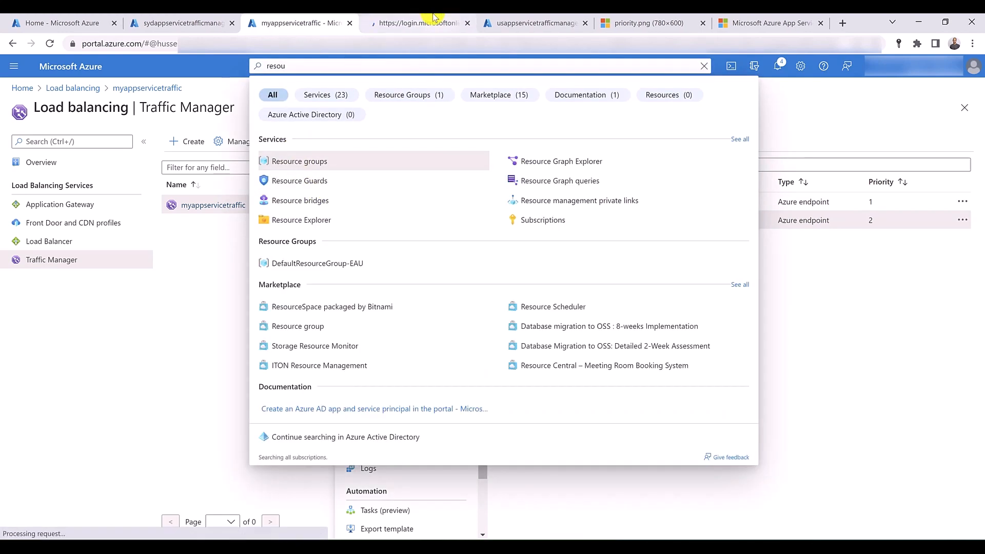
left_click(433, 18)
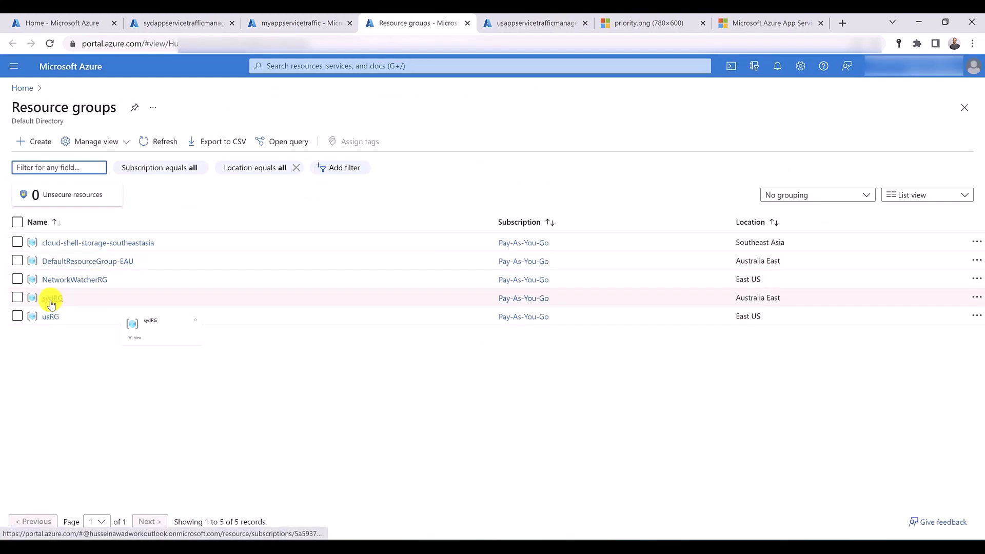
- Delete the sydRG resource group with all its resources, entering its name as confirmation
left_click(51, 299)
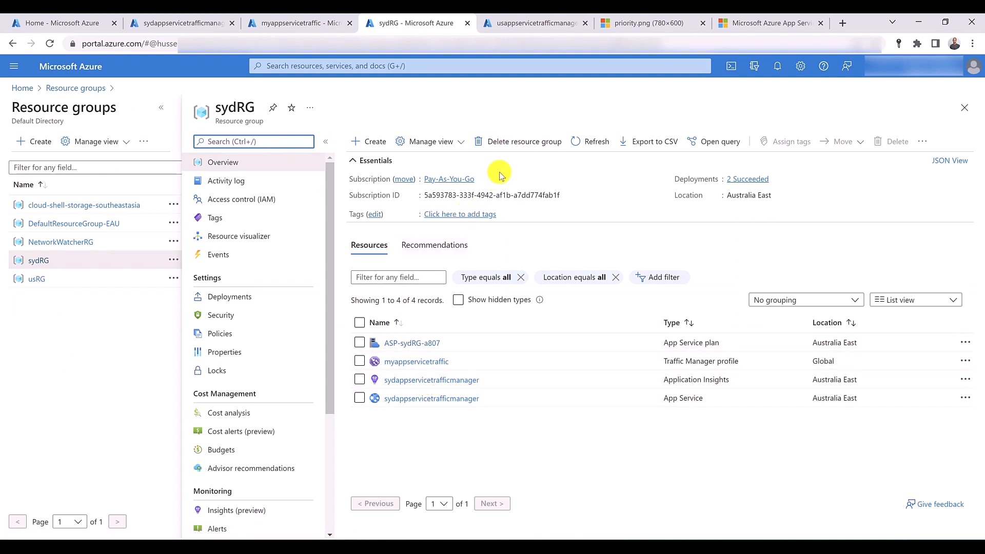
left_click(513, 141)
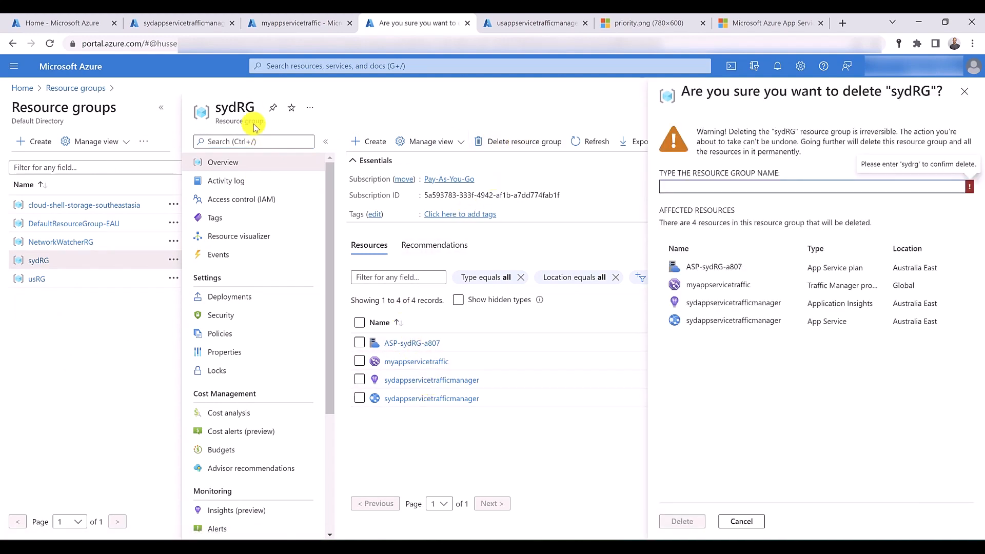
double_click(234, 107)
left_click_drag(234, 106, 718, 191)
left_click(682, 521)
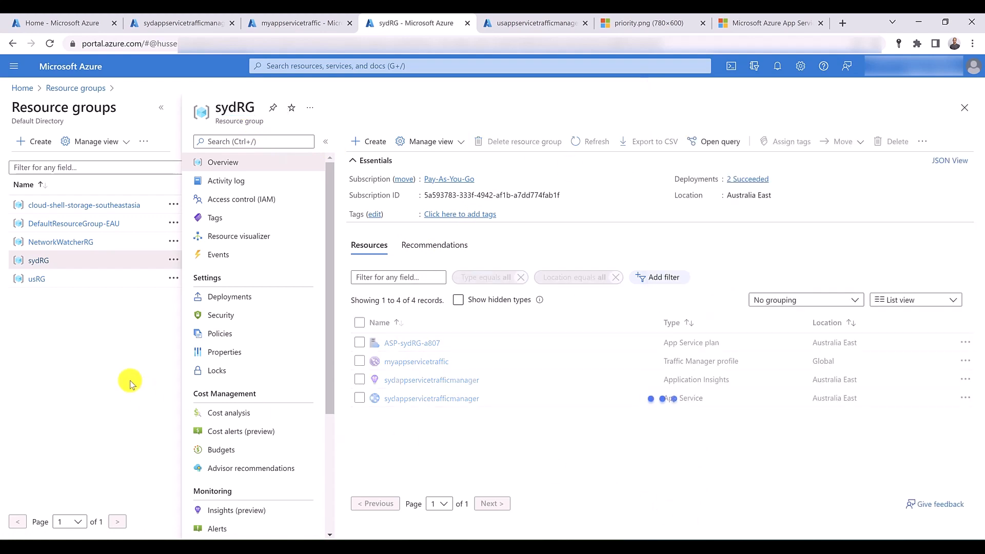
- Delete the usRG resource group with all its resources, entering its name as confirmation
left_click(37, 279)
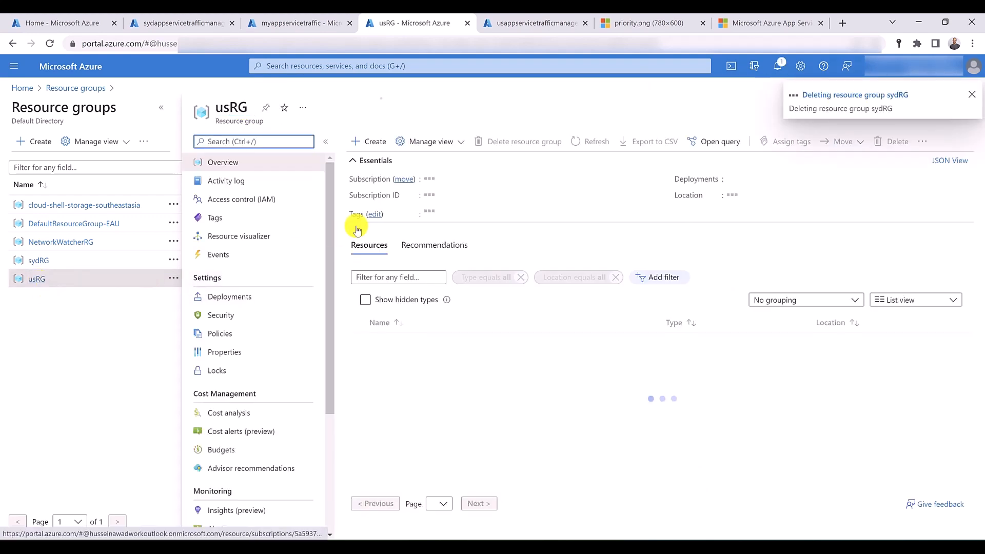
left_click(522, 145)
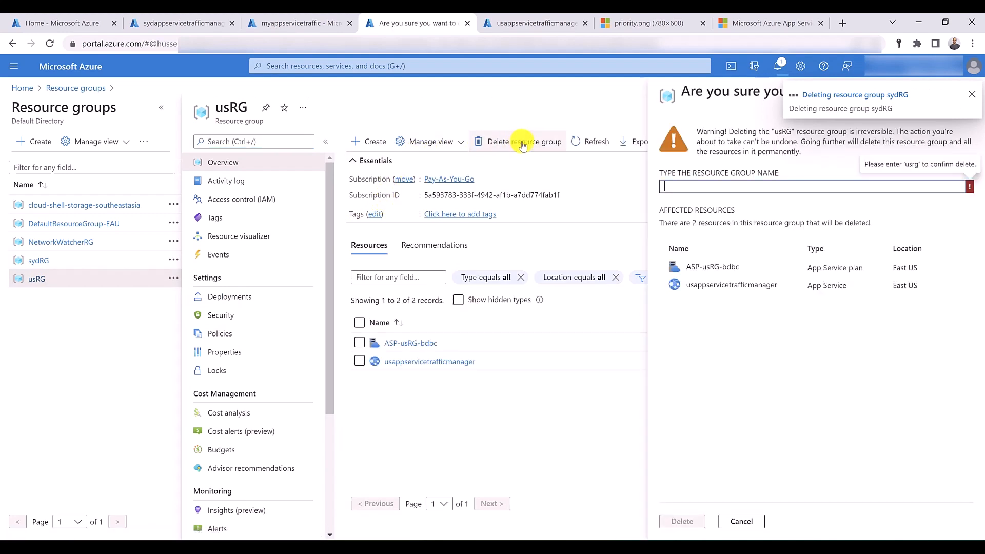
double_click(230, 107)
left_click_drag(229, 108, 714, 188)
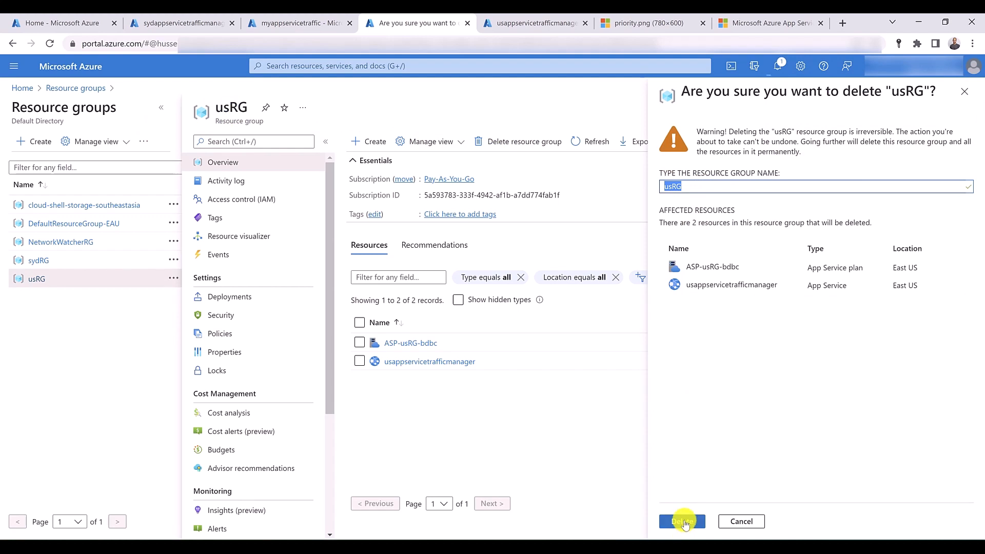
left_click(682, 521)
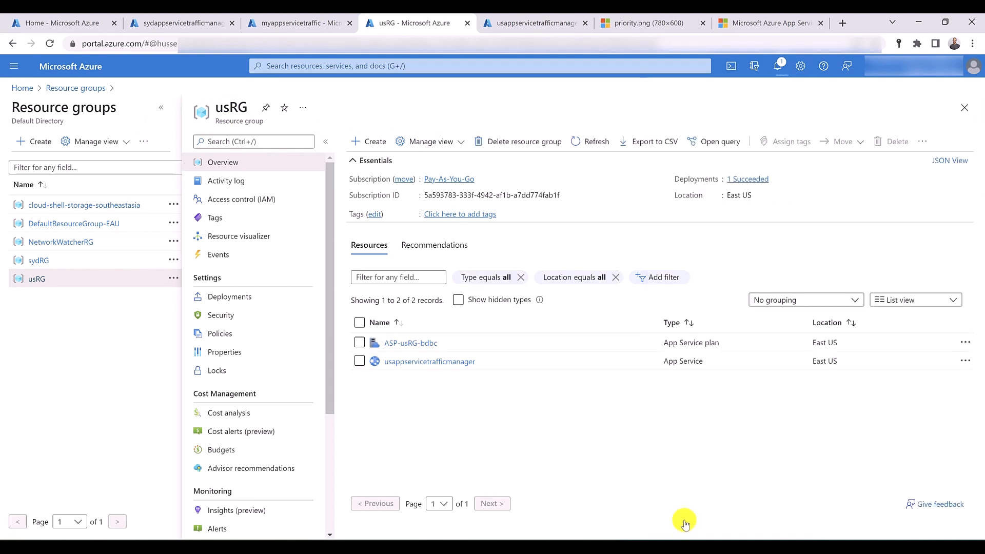
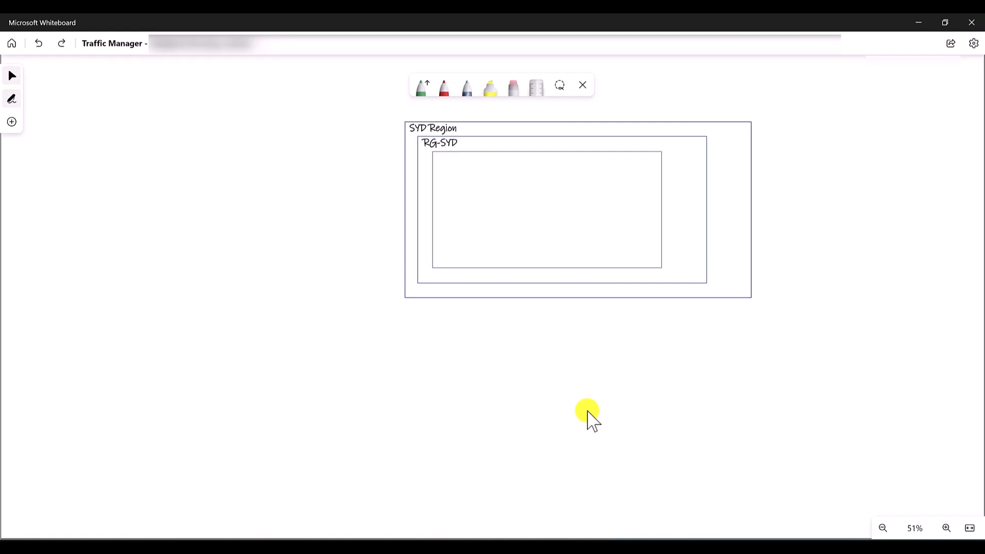
- Redo the whiteboard drawing of the VNET-SYD label and the US region, RG-US and VNET-US boxes with their labels
key("ctrl+y")
key("ctrl+y")
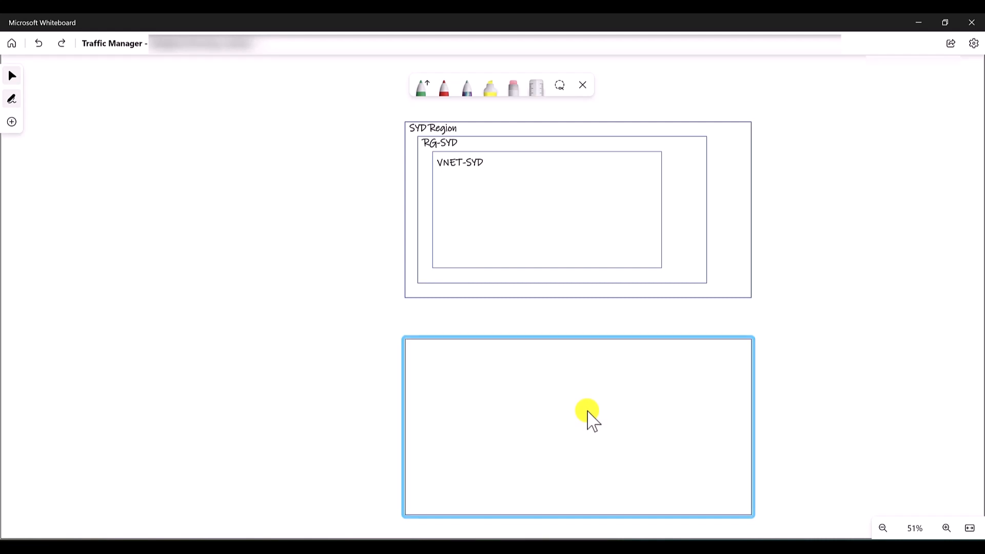
key("ctrl+y")
key("ctrl+y")
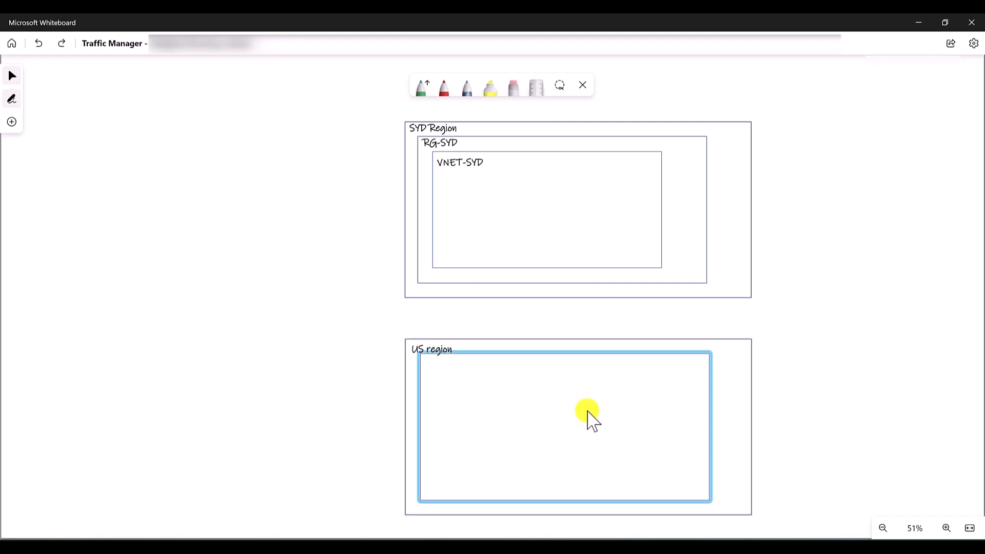
key("ctrl+y")
key("ctrl+y")
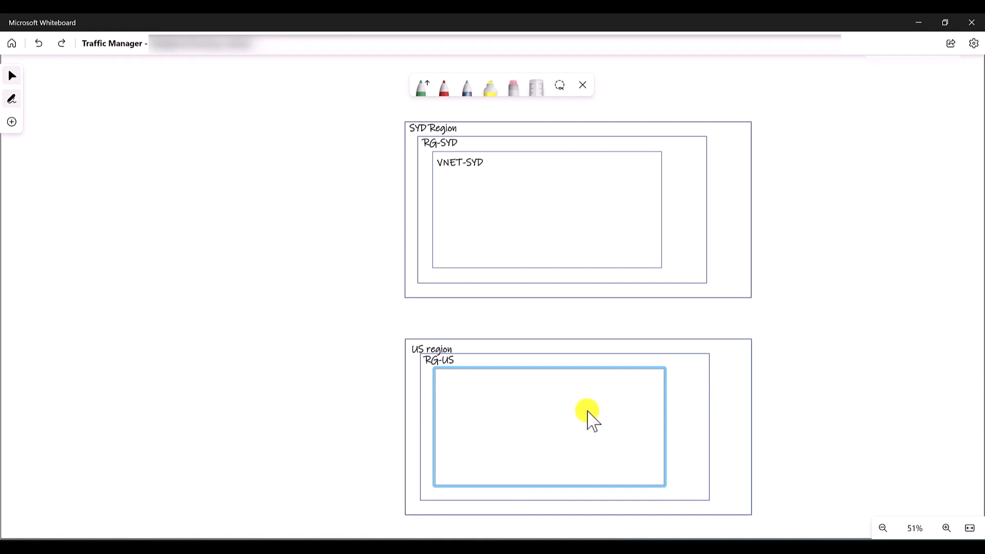
key("ctrl+y")
key("ctrl+y")
key("ctrl+y")
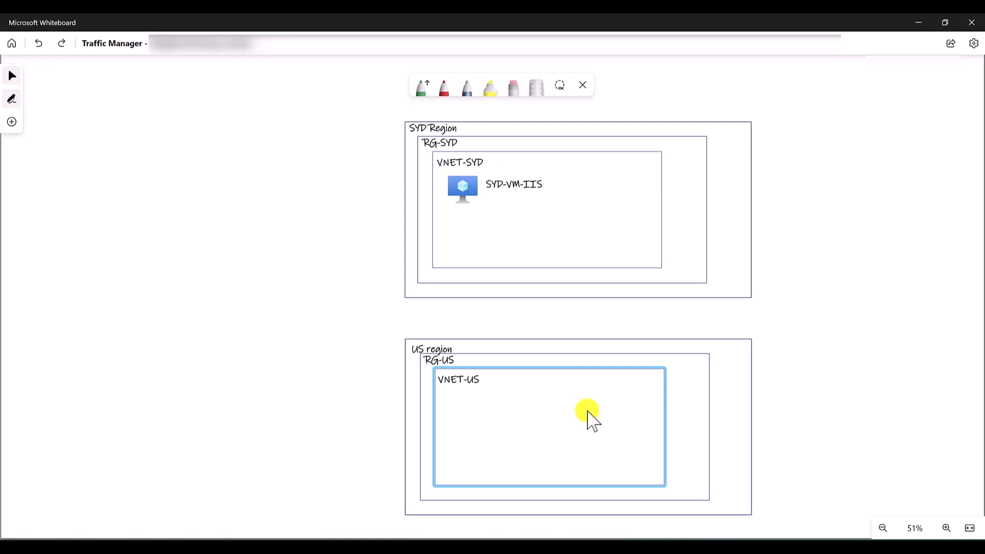
- Redo the virtual machine icons and labels SYD-VM-IIS, SYD-VM-Test, US-VM-IIS and US-VM-Test inside the two virtual networks
key("ctrl+y")
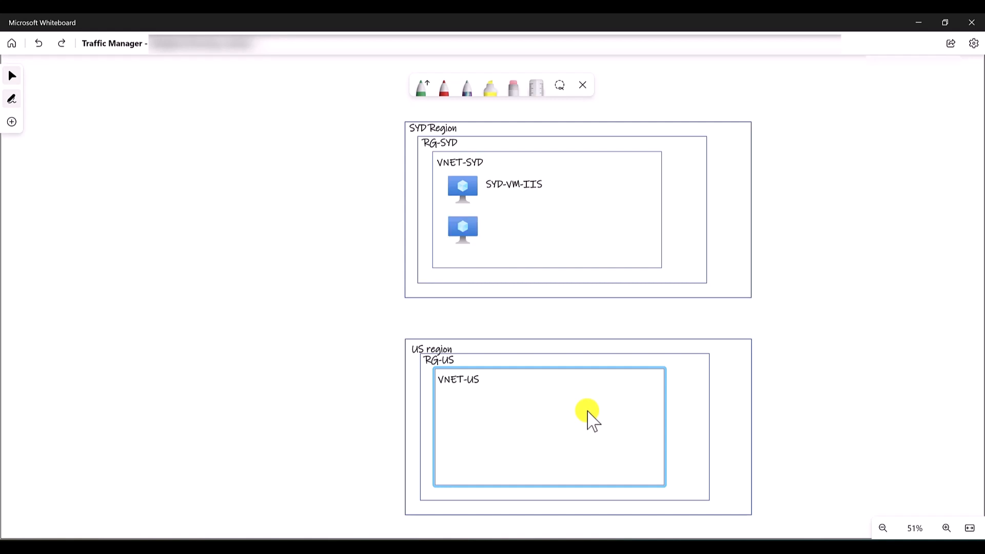
key("ctrl+y")
key("ctrl+z")
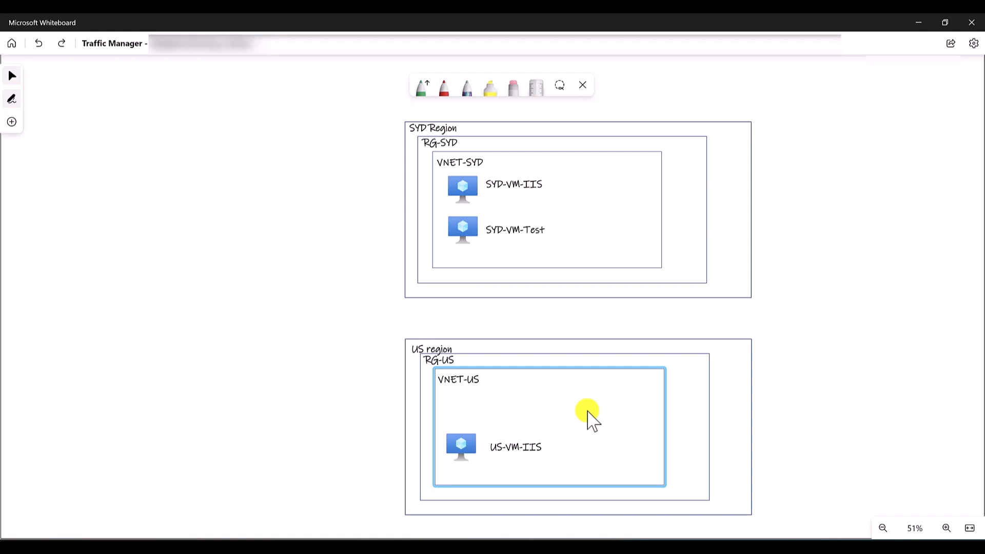
key("ctrl+z")
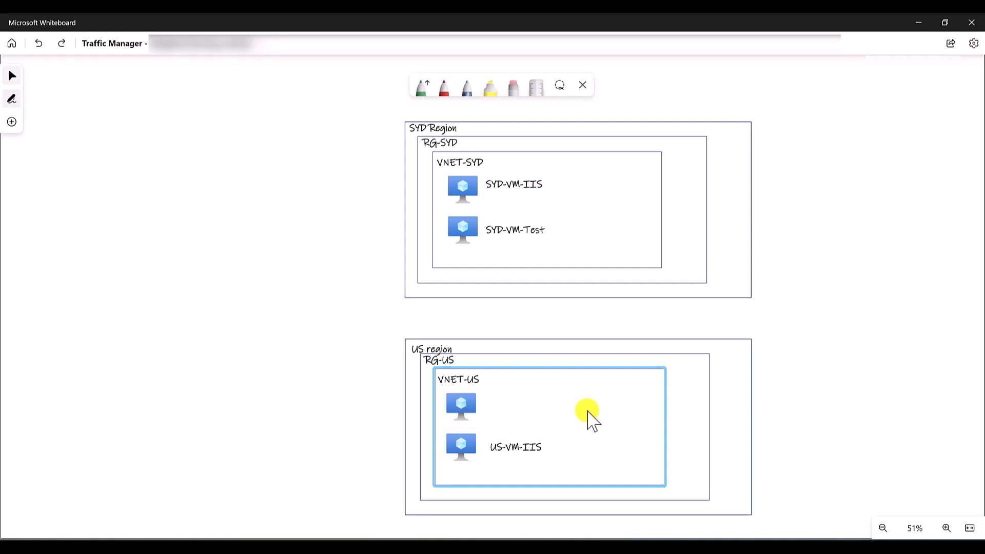
key("ctrl+z")
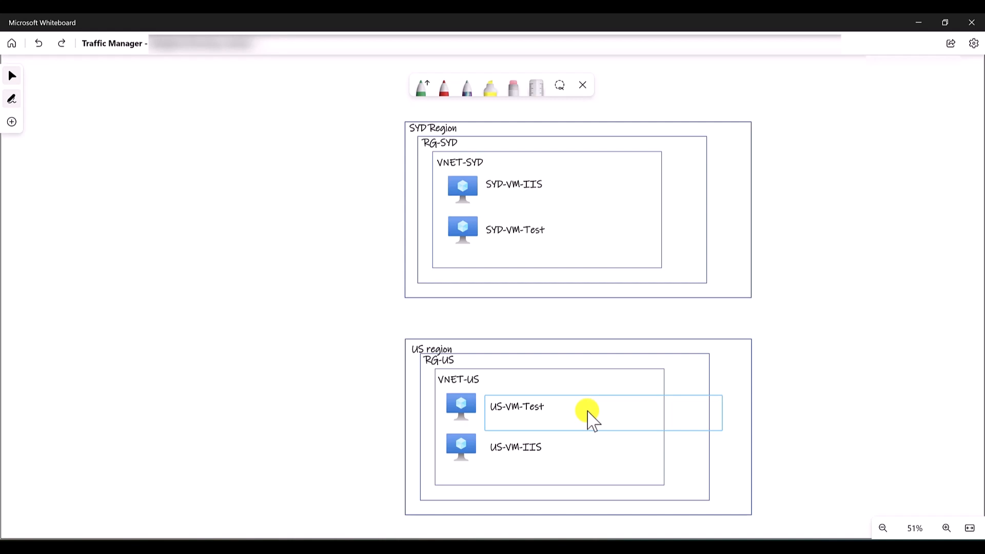
- Redo the Traffic Manager icon and the arrows linking it with the Sydney and US virtual machines
key("ctrl+z")
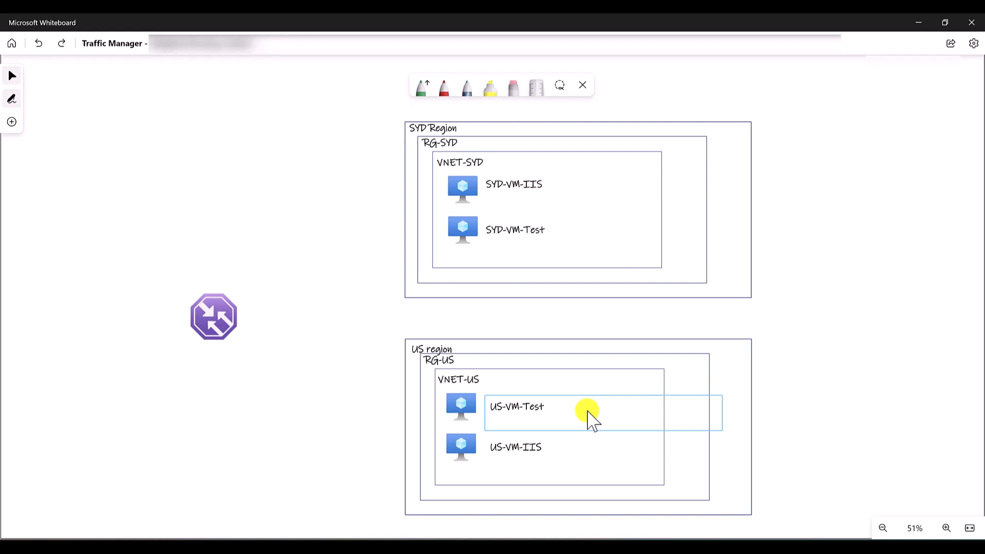
key("ctrl+z")
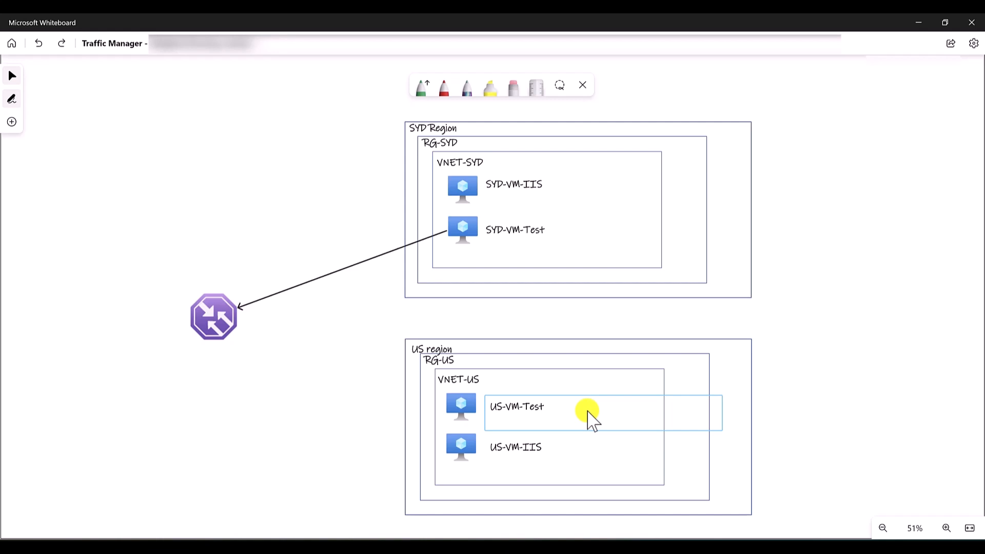
key("ctrl+y")
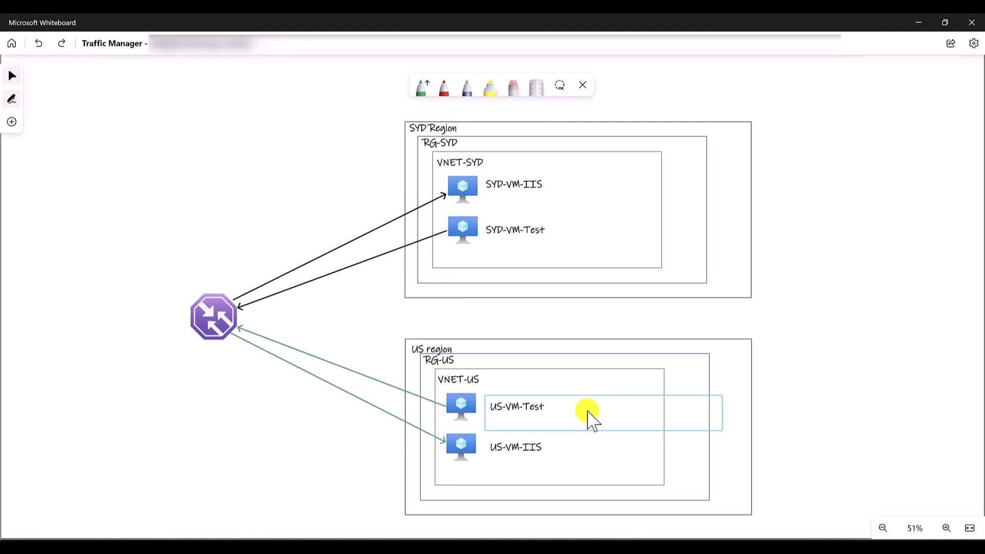
key("ctrl+z")
key("ctrl+z")
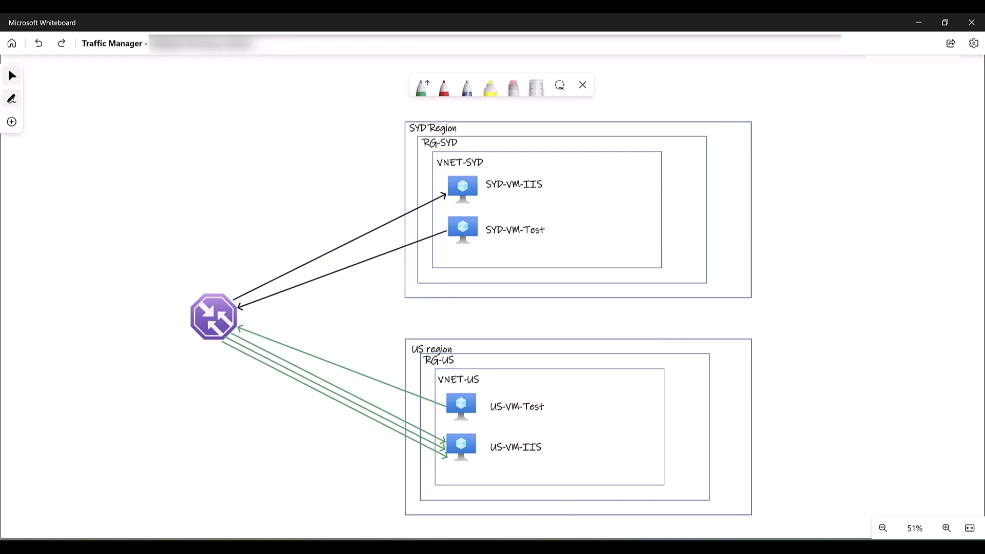
- Switch to the Azure portal in Chrome, open Virtual machines in new browser tabs and close the weighted.png tab
left_click(531, 547)
left_click(82, 23)
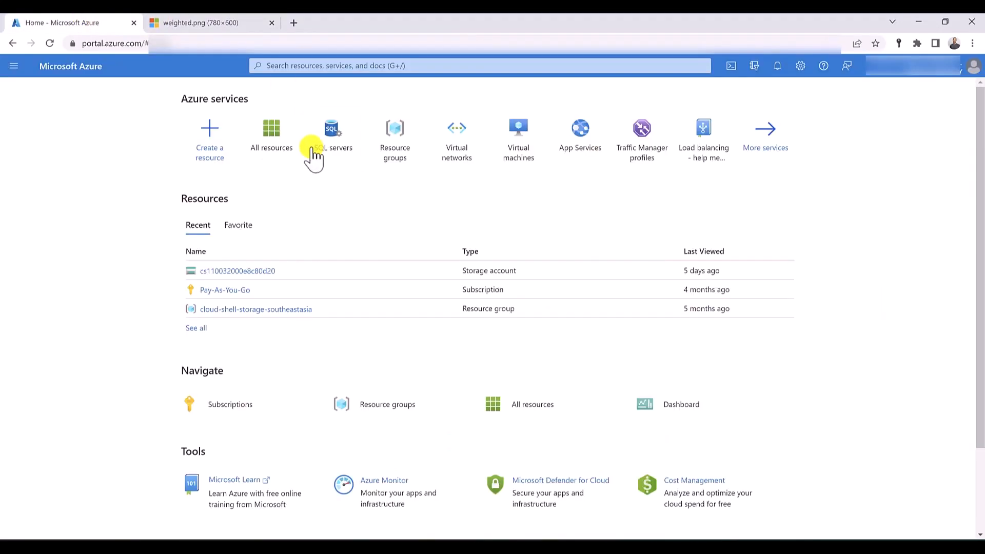
left_click(318, 65)
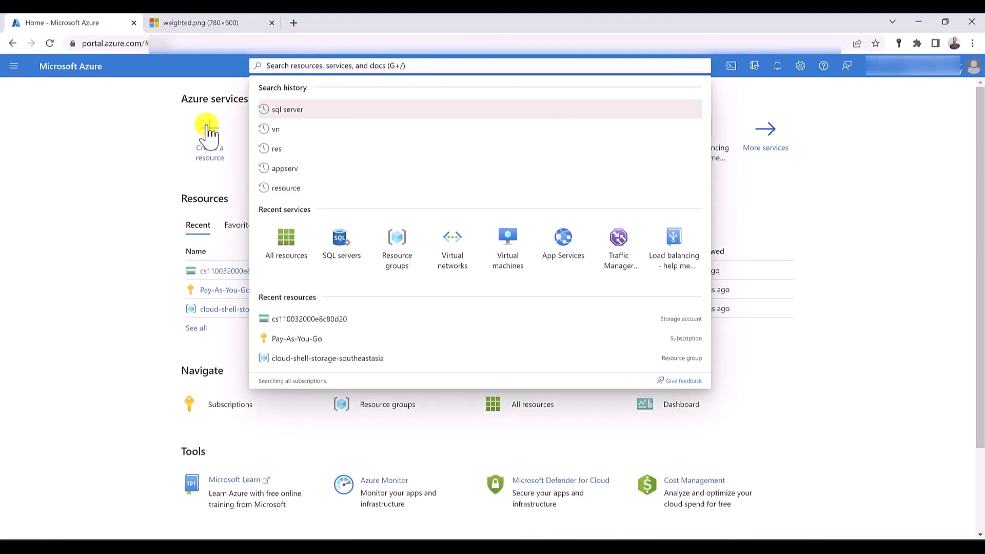
left_click(153, 177)
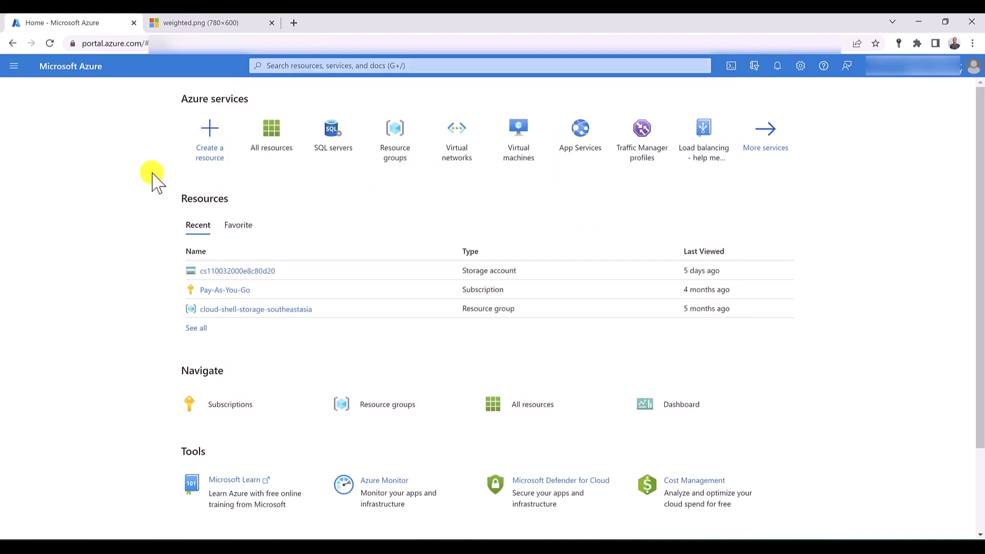
middle_click(520, 140)
middle_click(520, 139)
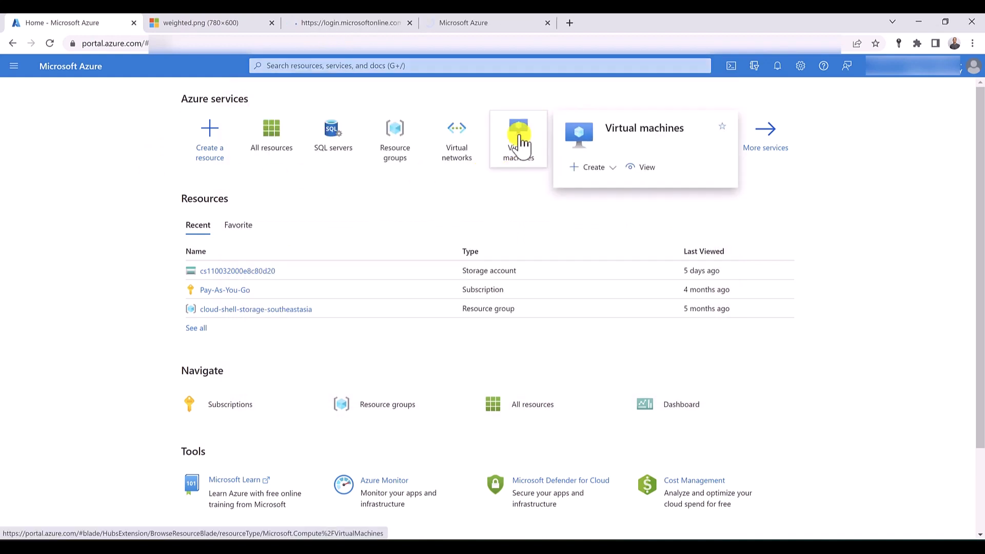
middle_click(520, 140)
middle_click(520, 140)
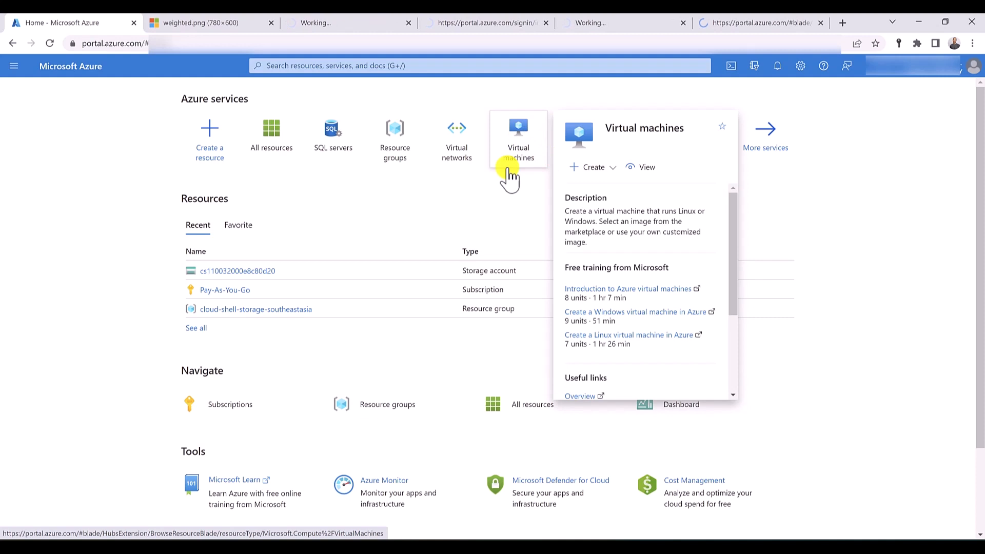
middle_click(211, 23)
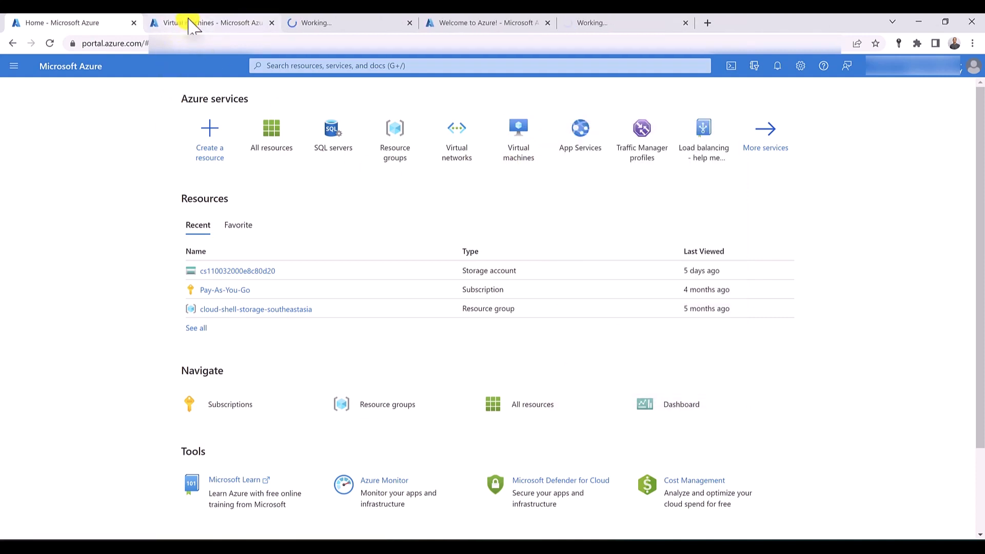
left_click(193, 22)
- Start creating an Azure virtual machine and add a new resource group named RG-SYD for it
left_click(47, 141)
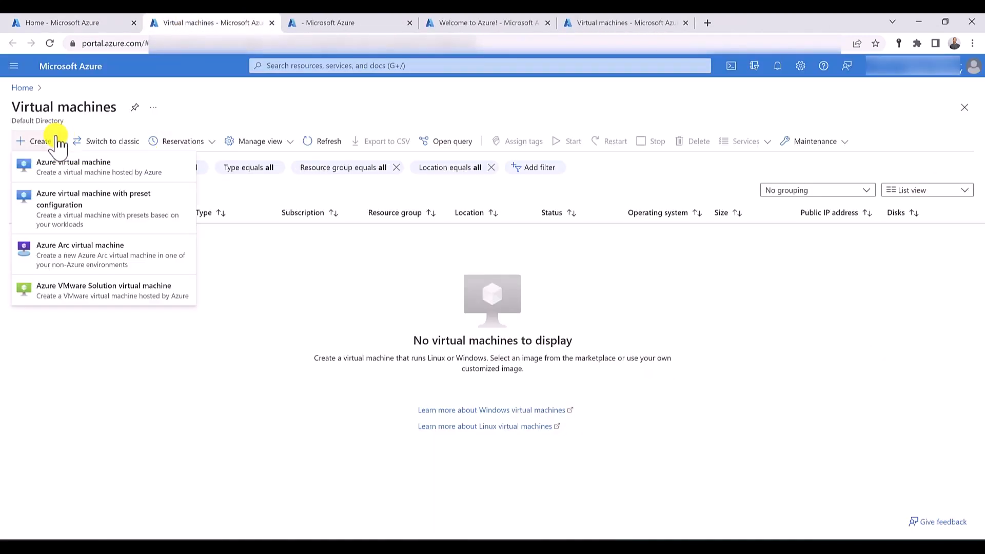
left_click(61, 167)
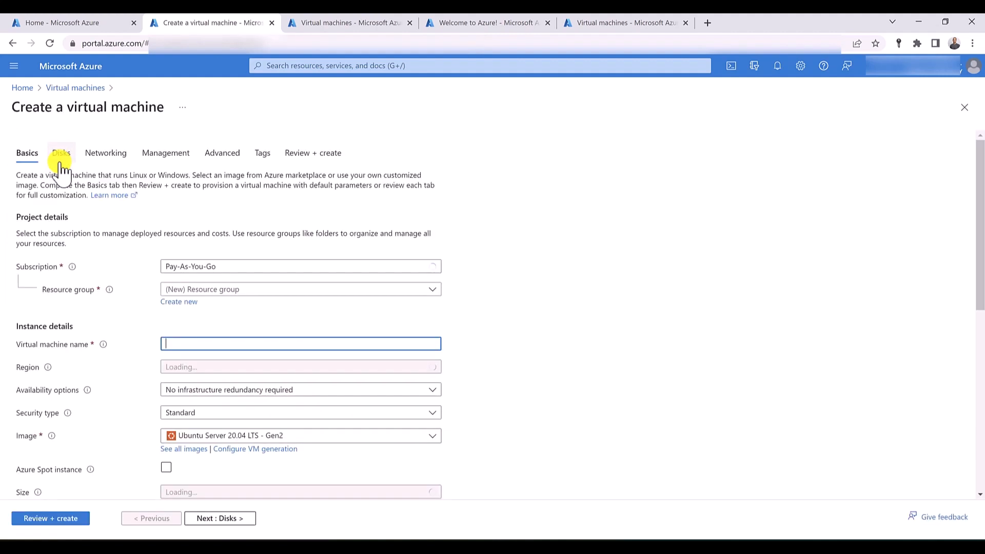
left_click(211, 290)
left_click(213, 291)
left_click(189, 304)
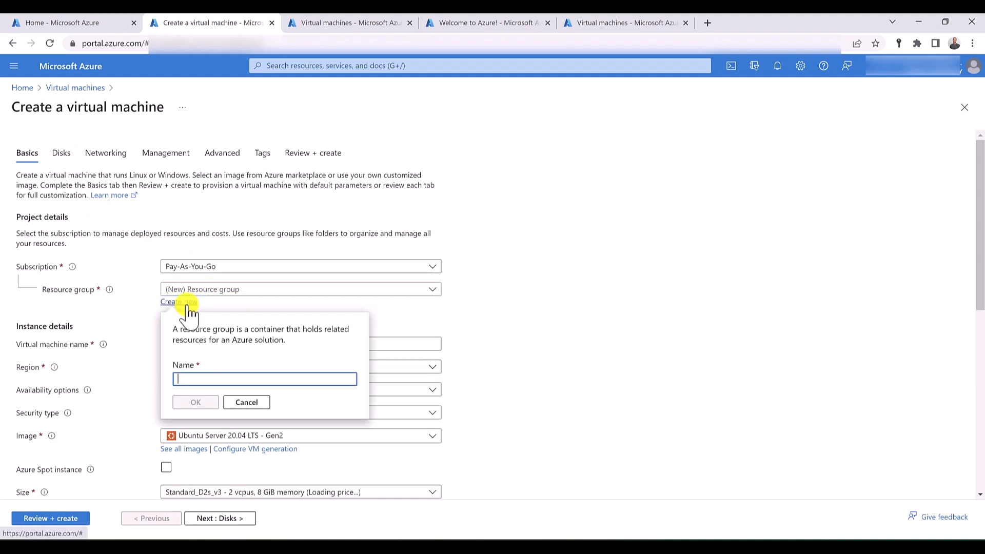
type("RG-")
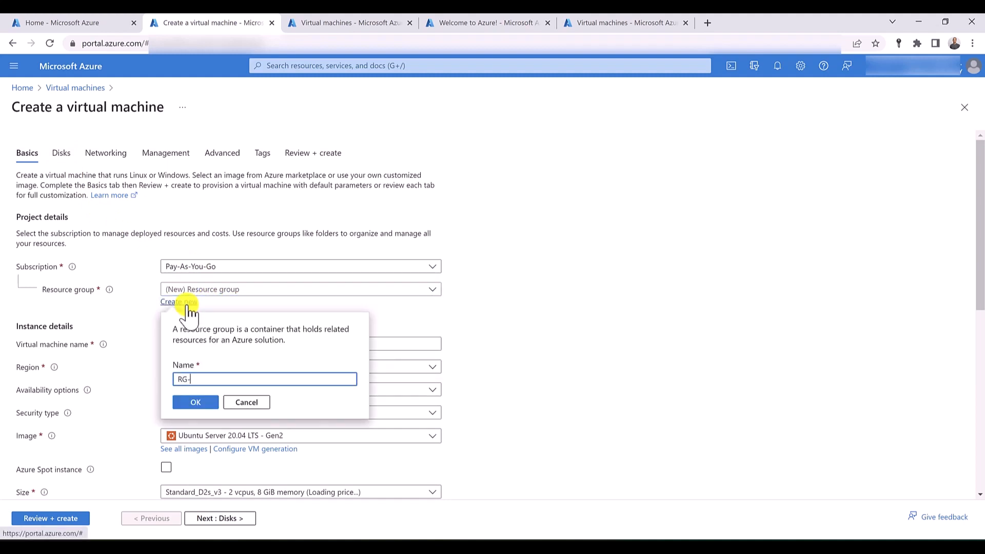
type("SYD")
left_click(195, 403)
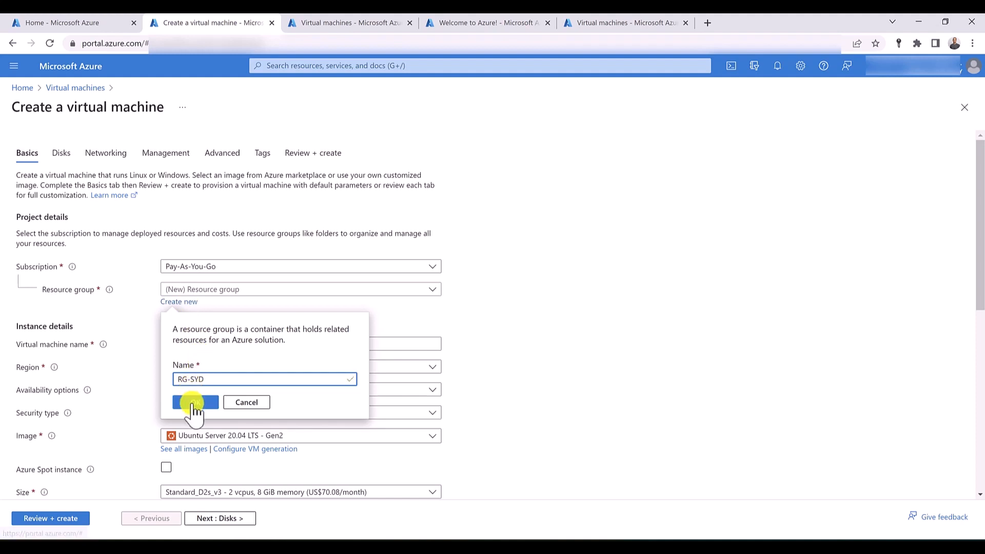
- Name the virtual machine VM-Syd-IIS and set its region to (Asia Pacific) Australia East
left_click(187, 342)
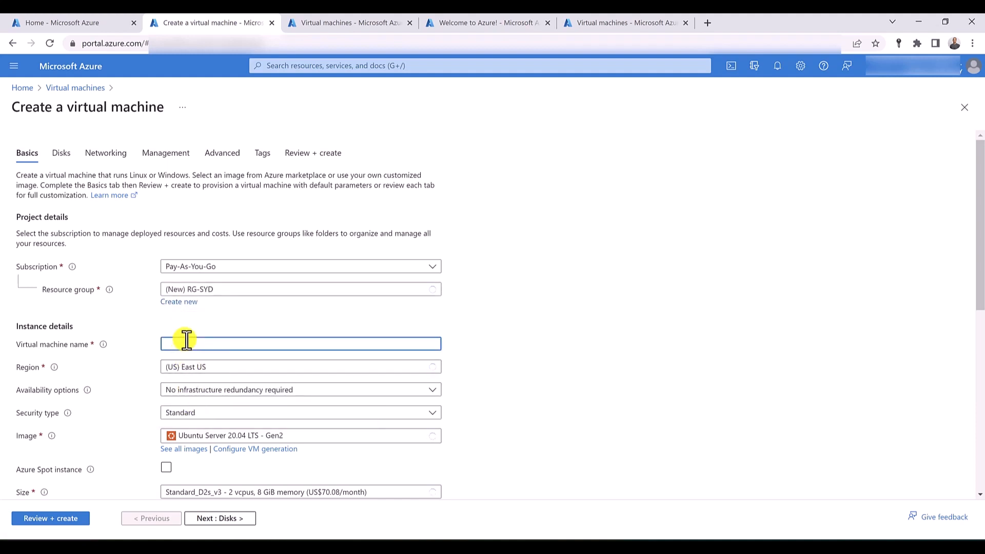
type("VM-S")
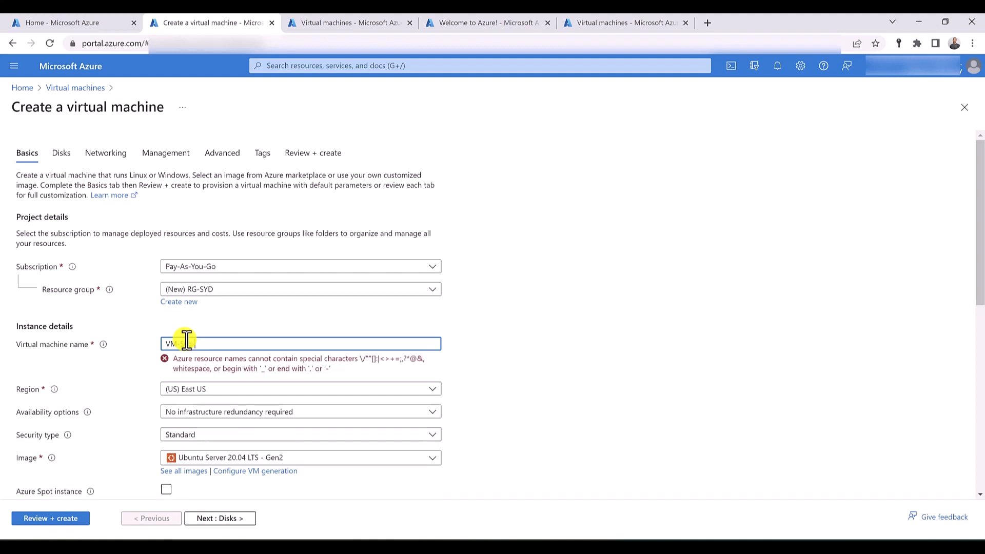
type("yd-IIS")
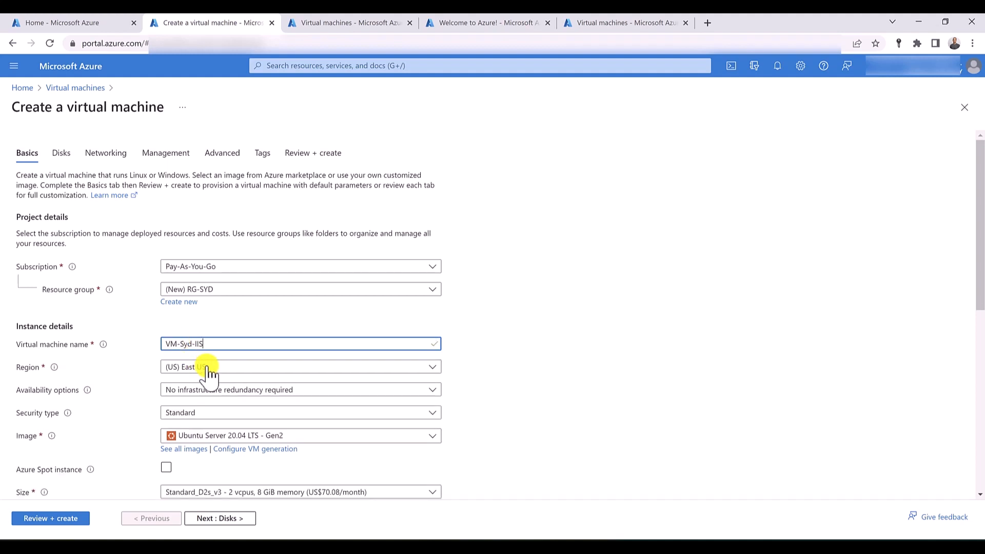
left_click(211, 369)
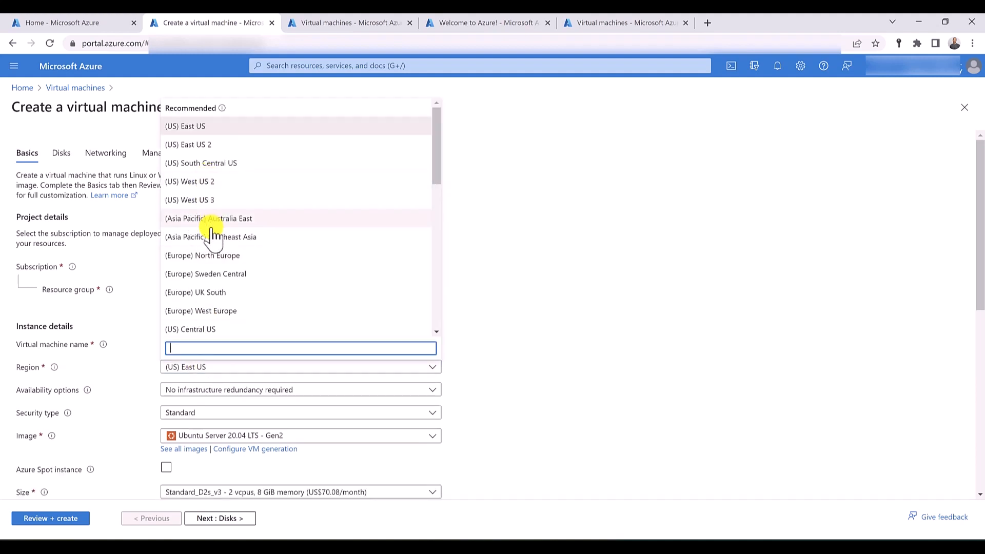
left_click(219, 218)
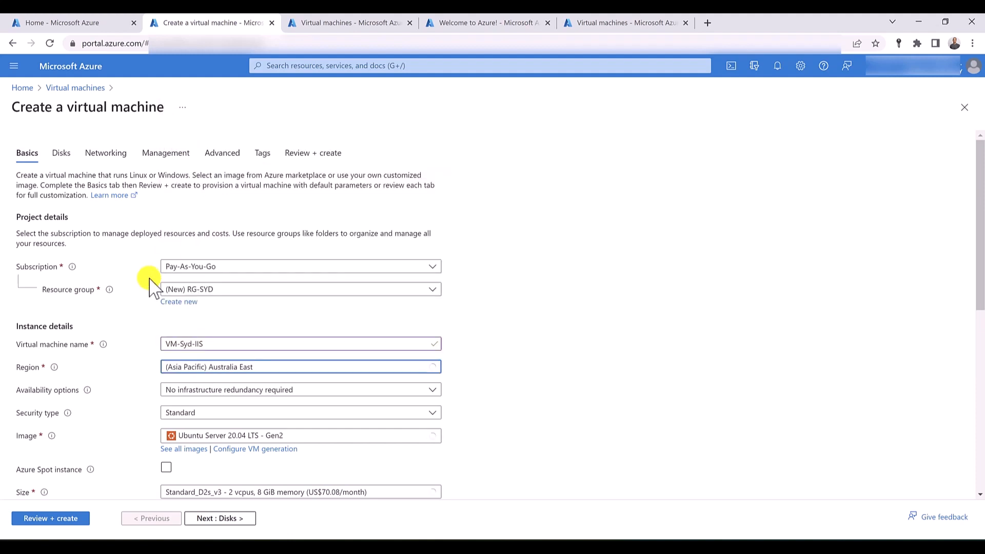
- Choose Windows Server 2019 Datacenter - Gen2 as the virtual machine's image
scroll(118, 316, "down", 2)
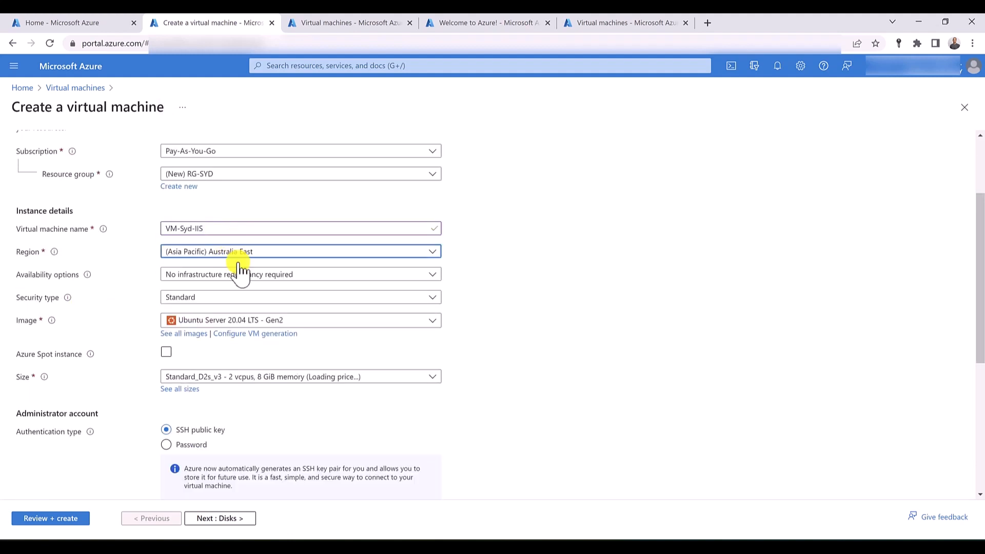
left_click(237, 322)
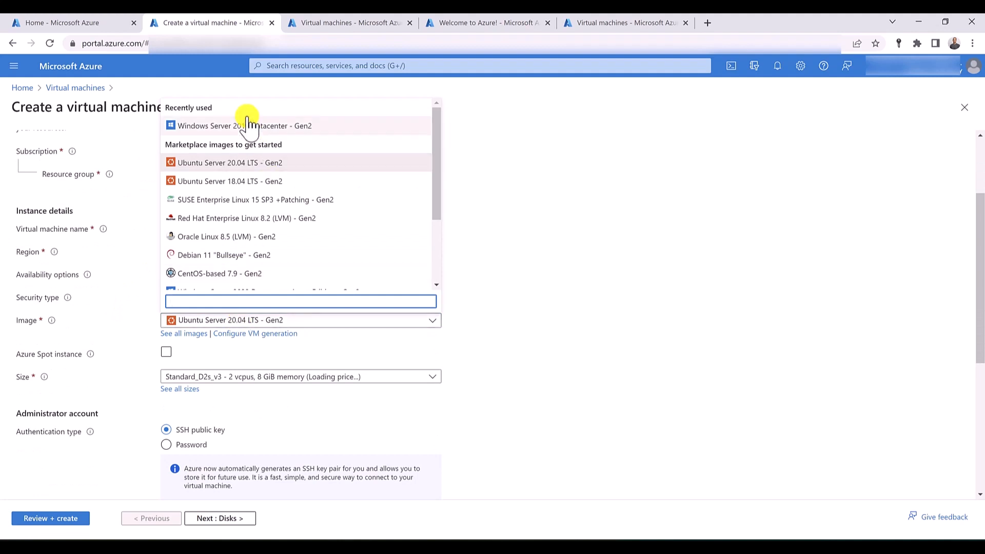
left_click(245, 127)
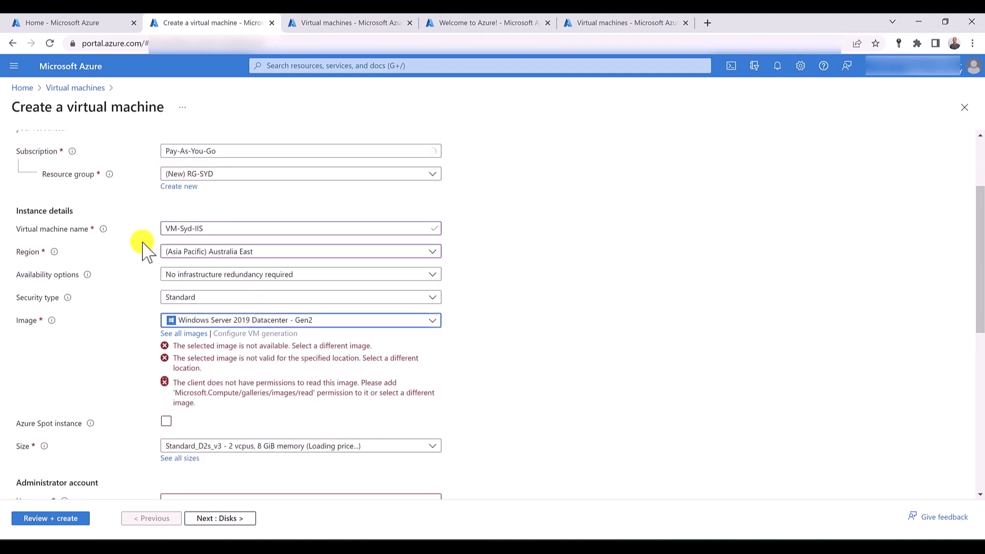
- Fill in the administrator account's username and enter the account password in both the password and confirmation fields
scroll(149, 255, "down", 3)
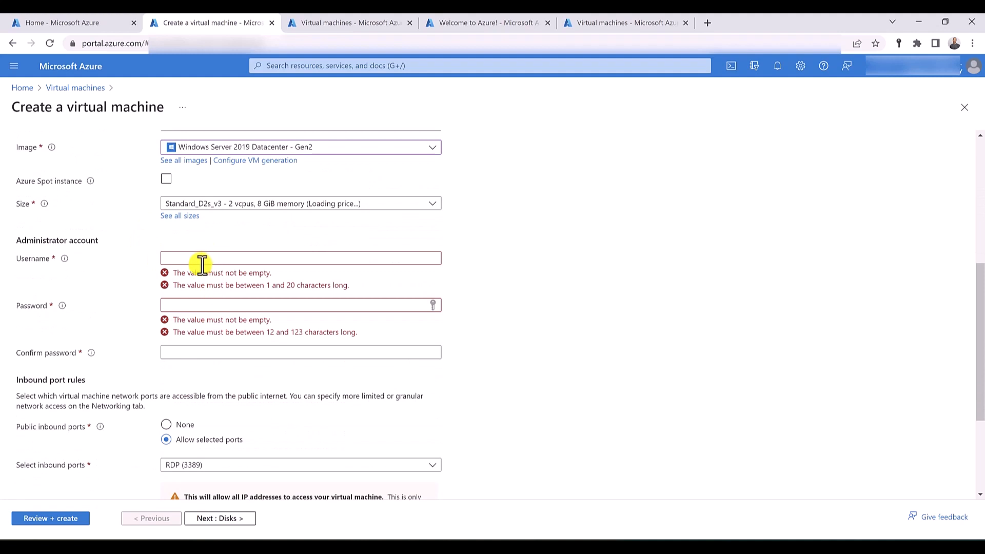
left_click(197, 257)
type("hussein")
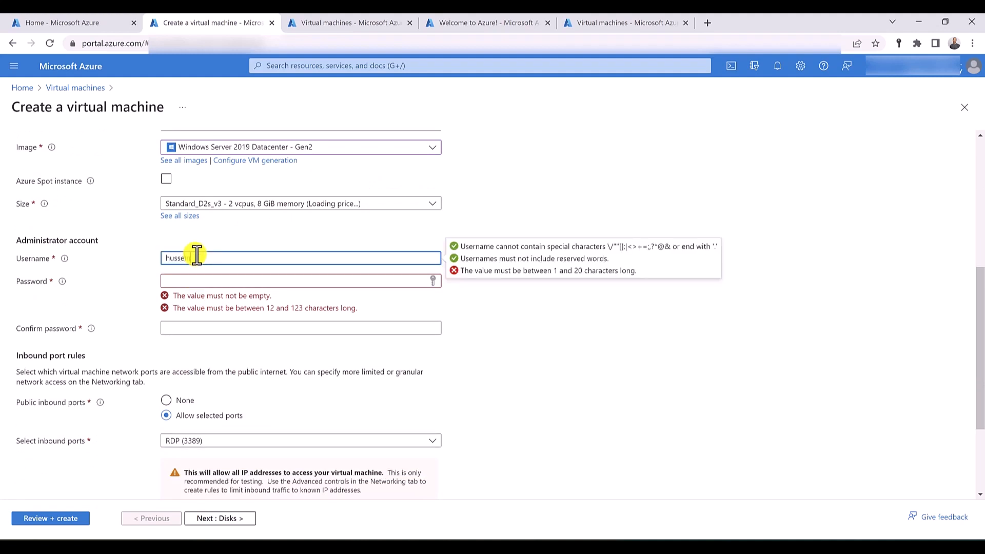
key("Tab")
type("*************")
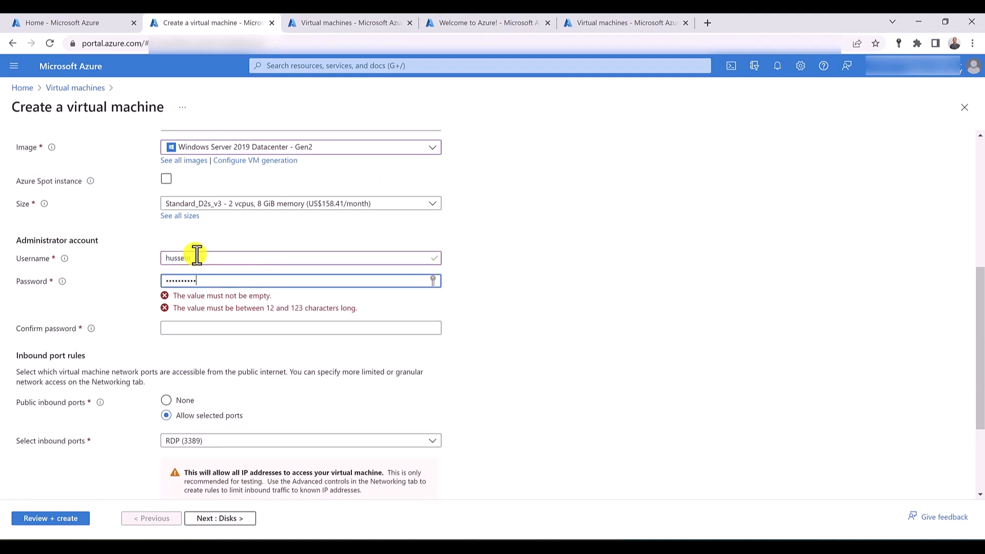
key("Tab")
type("*************")
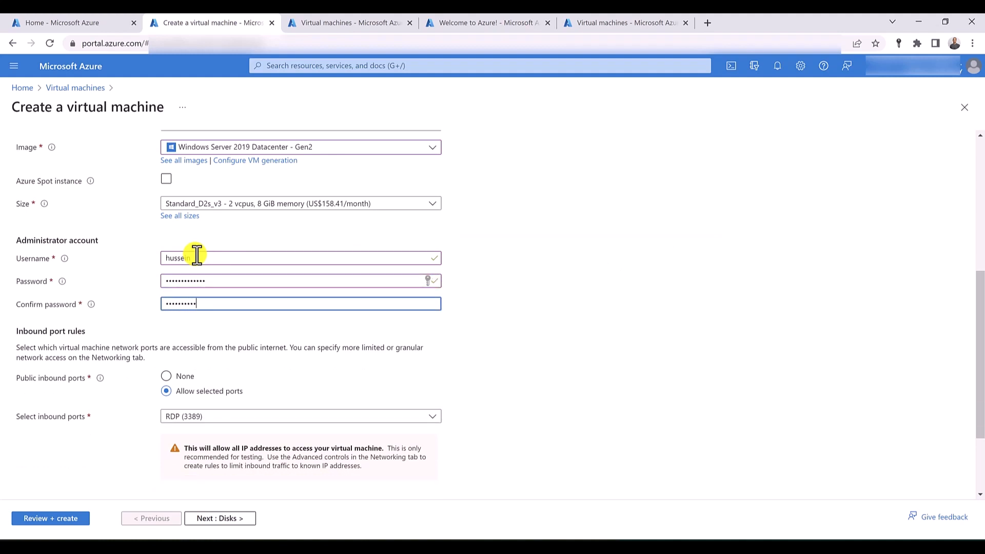
- Validate the VM-Syd-IIS configuration with its default networking settings and start its deployment
scroll(196, 254, "down", 1)
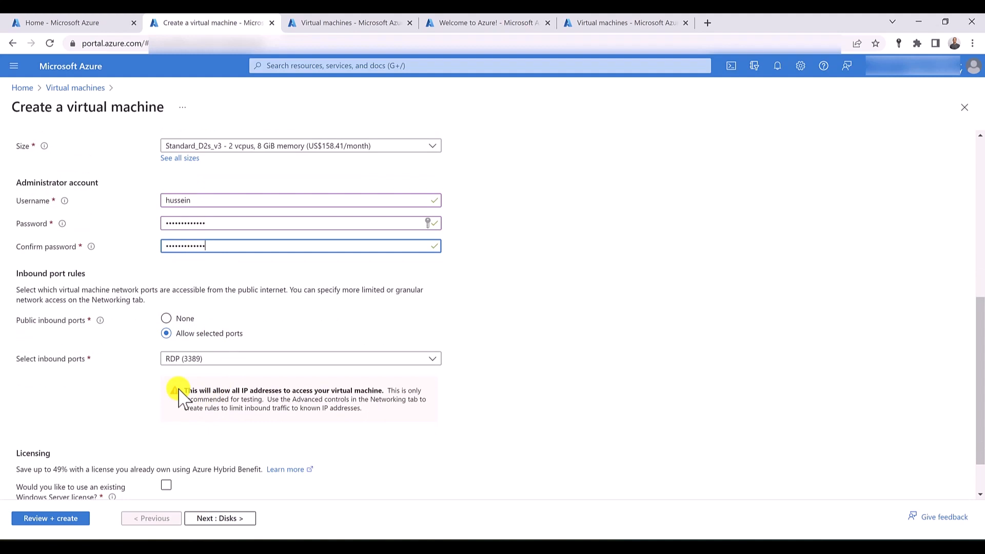
scroll(179, 397, "up", 6)
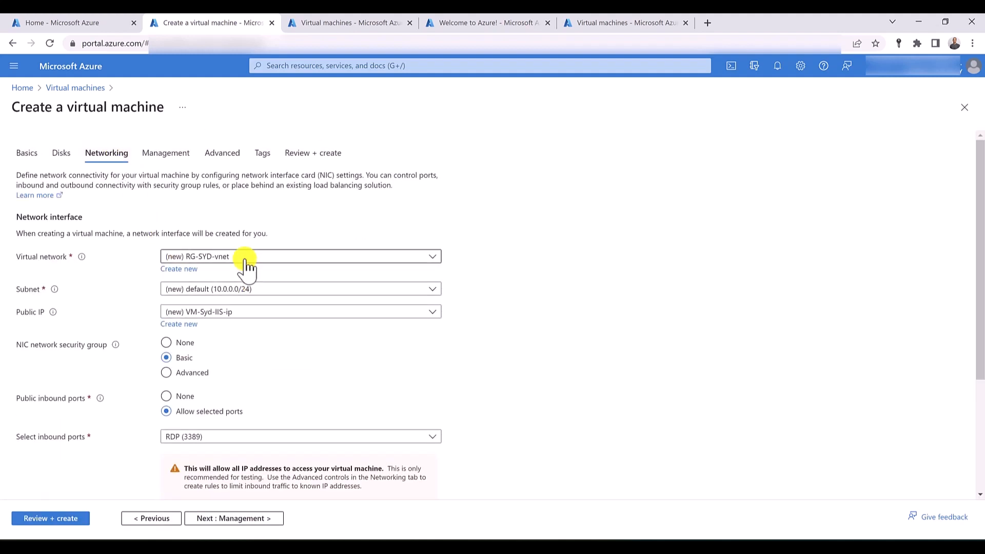
left_click(314, 152)
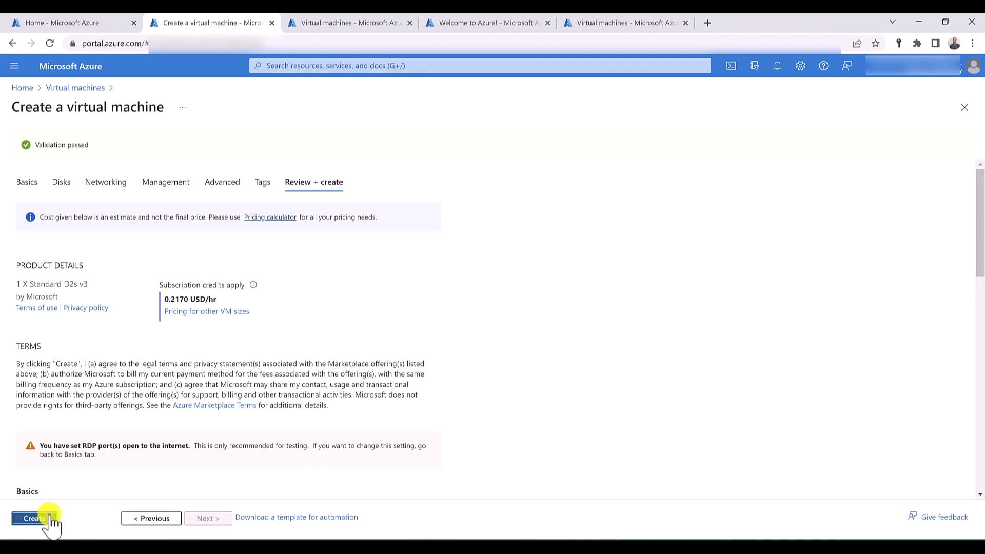
left_click(33, 518)
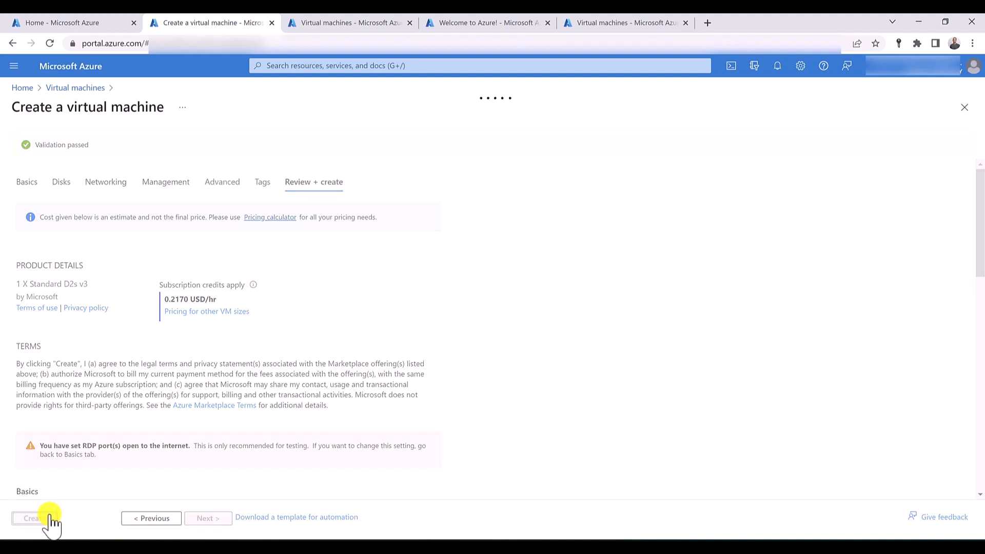
- Start creating another Azure virtual machine from the second Virtual machines page and assign it to the existing RG-SYD resource group
left_click(319, 24)
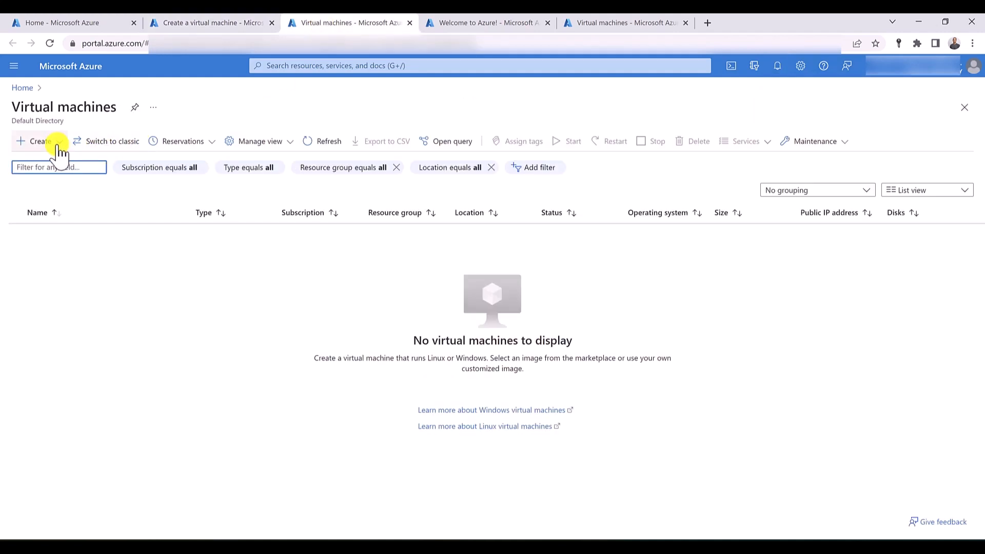
left_click(60, 151)
left_click(60, 163)
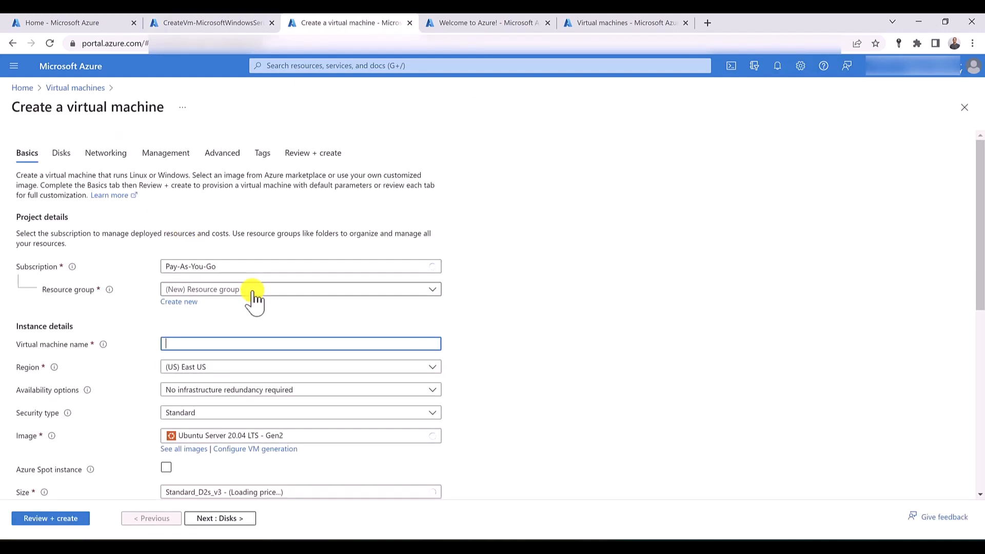
left_click(253, 290)
left_click(212, 385)
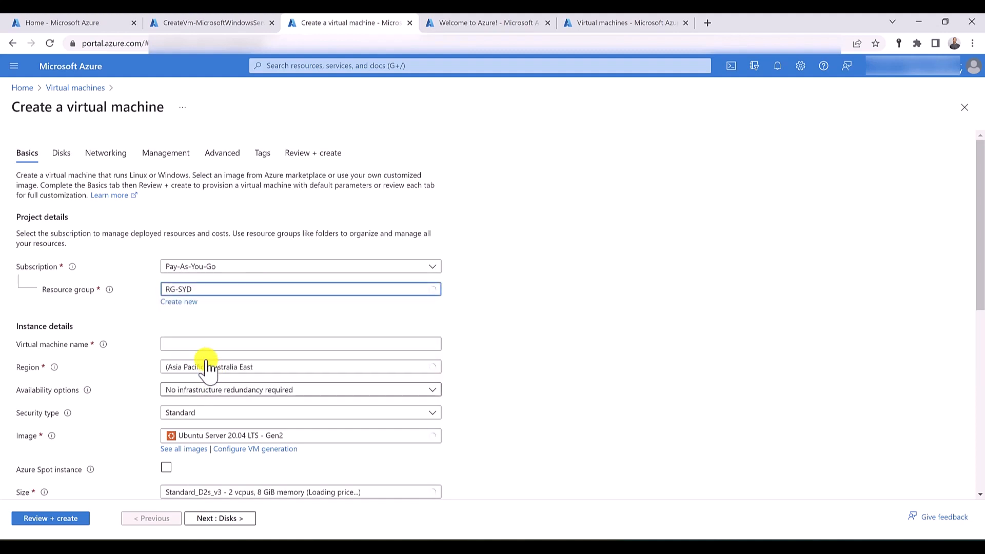
- Name the virtual machine vm-syd-test and choose Windows Server 2019 Datacenter - Gen2 as its image
left_click(193, 344)
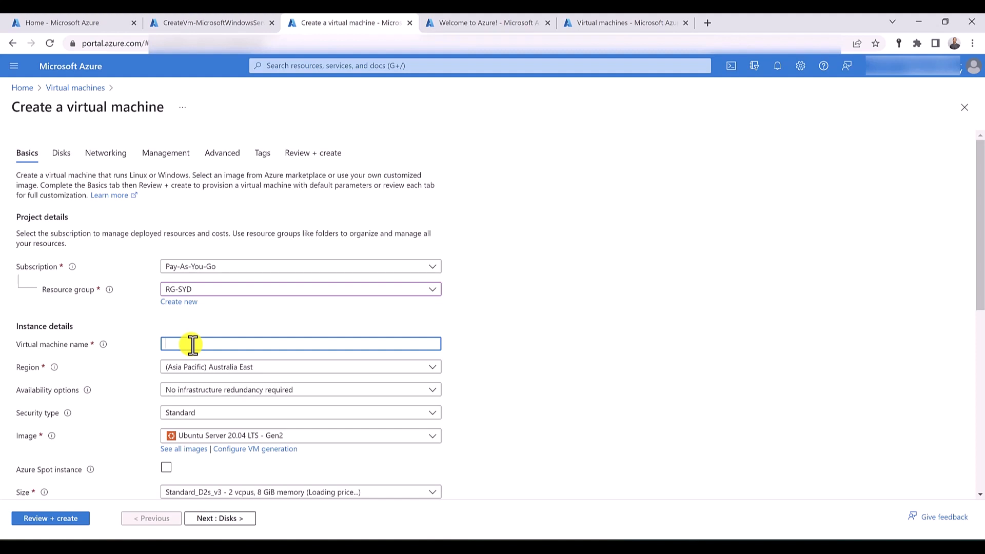
type("vm-syd-test")
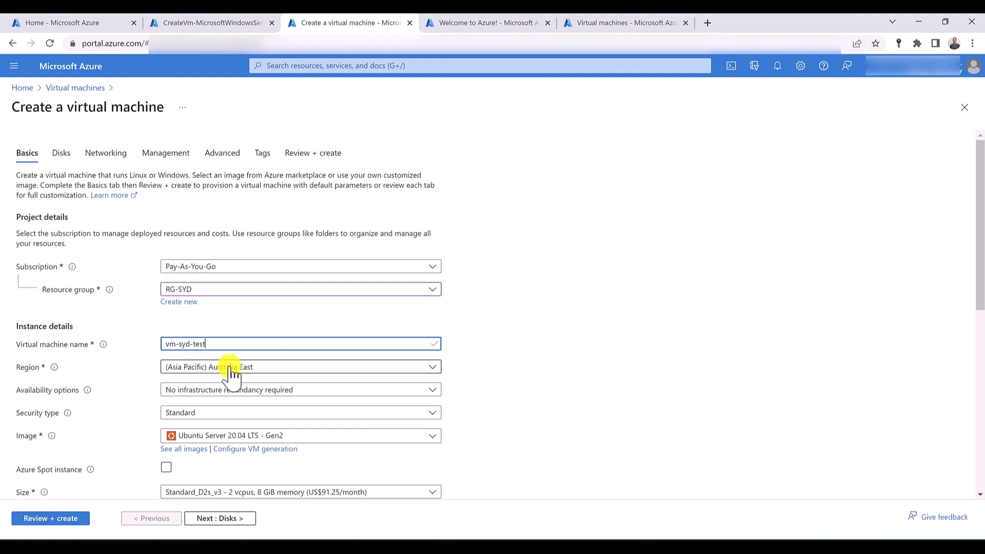
left_click(224, 437)
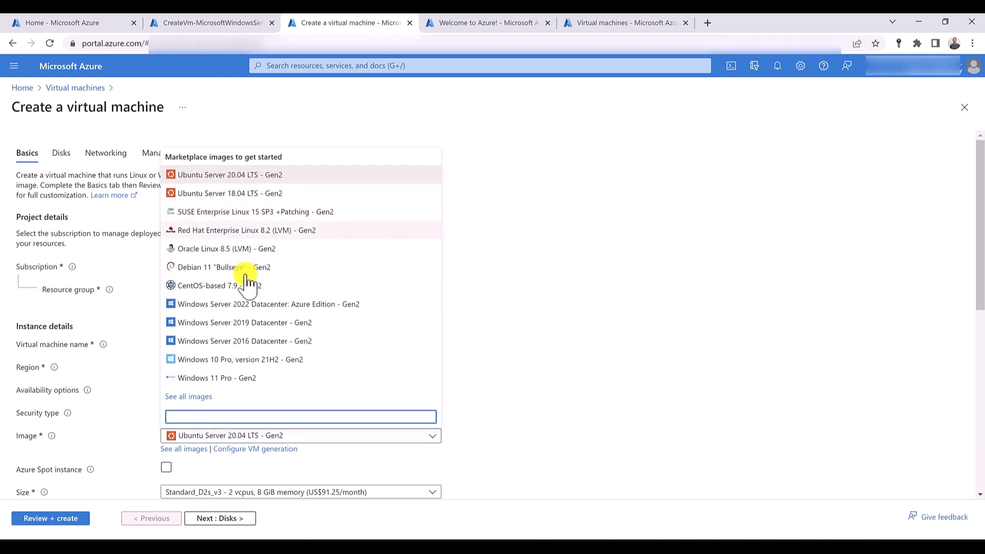
left_click(268, 324)
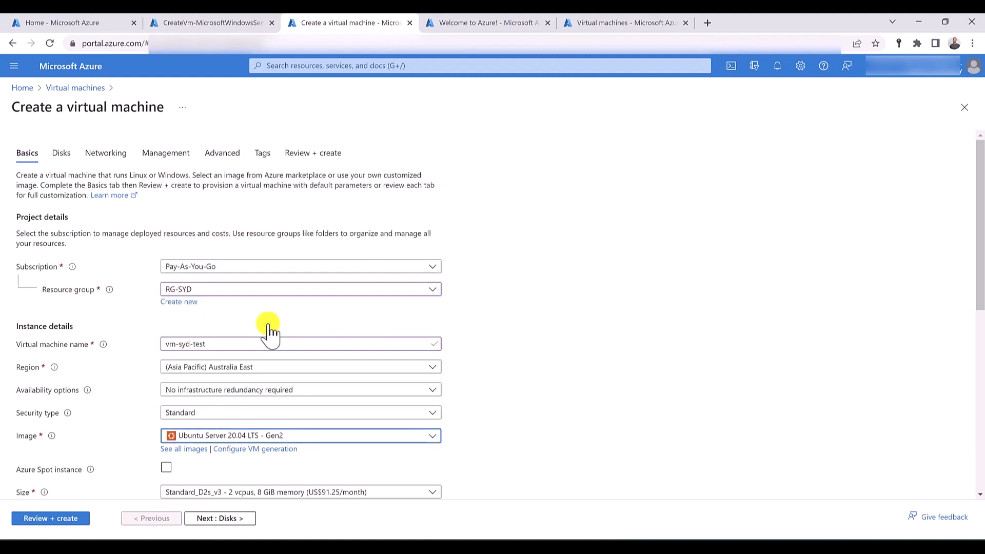
- Fill in the administrator username for vm-syd-test and enter the account password in both the password and confirmation fields
scroll(121, 364, "down", 5)
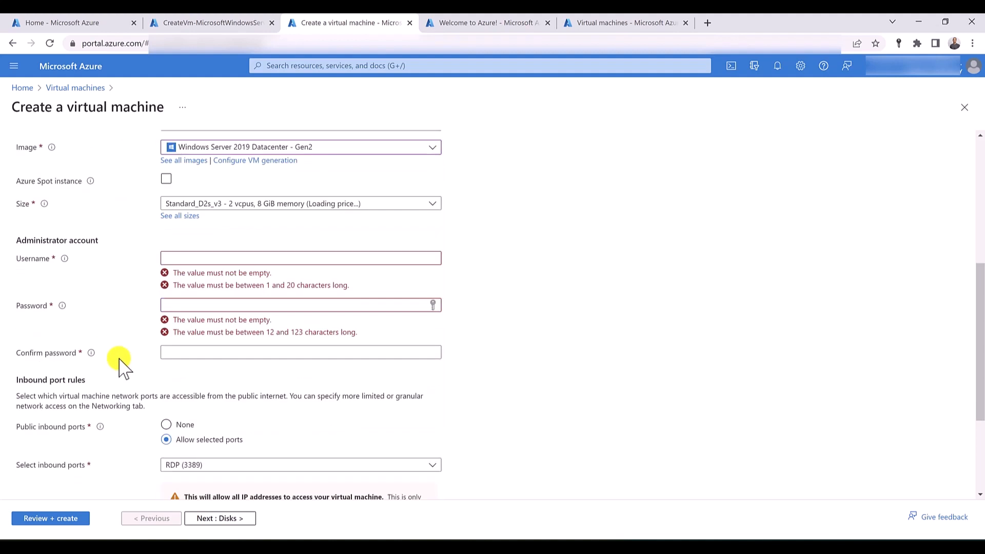
left_click(239, 255)
type("husse")
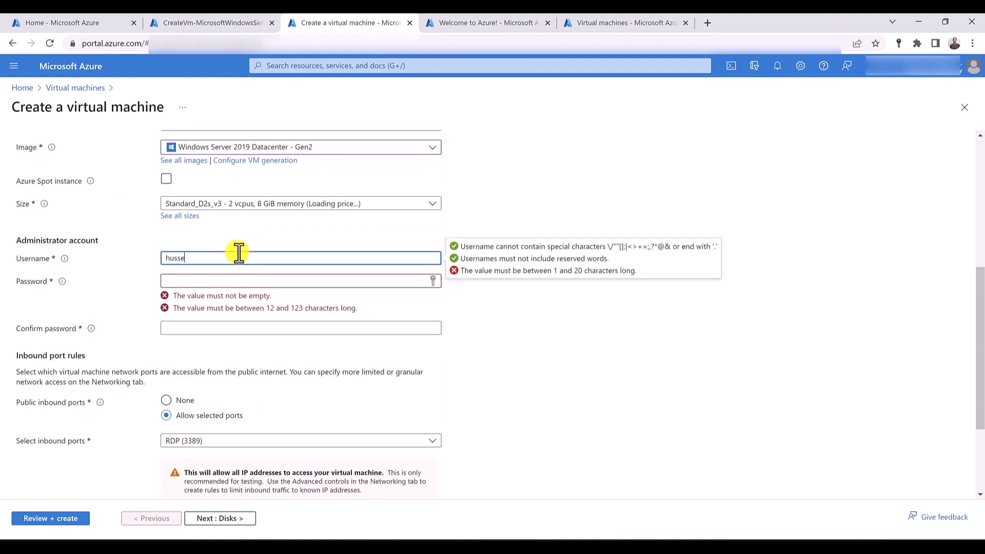
type("in")
key("Tab")
type("•••••••••")
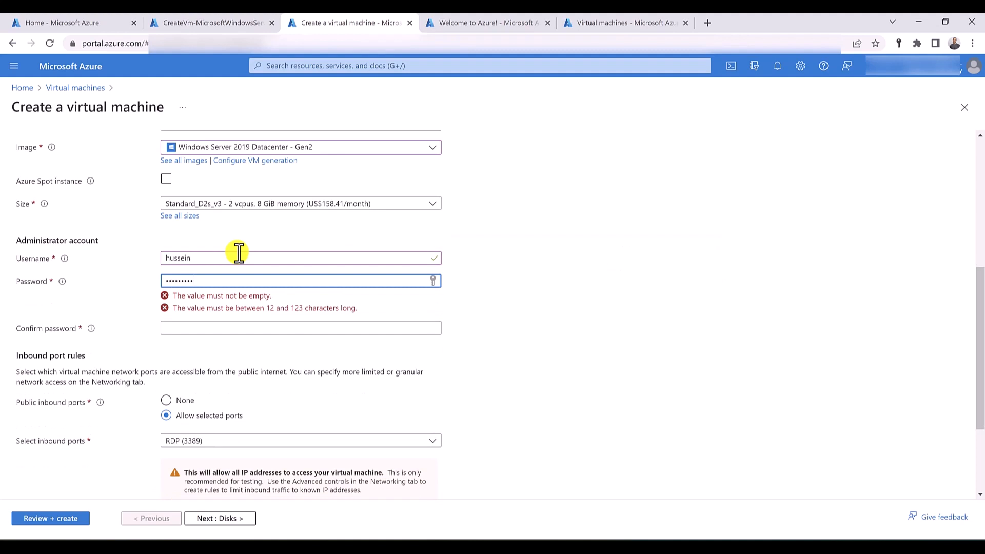
type("••")
key("Tab")
type("•")
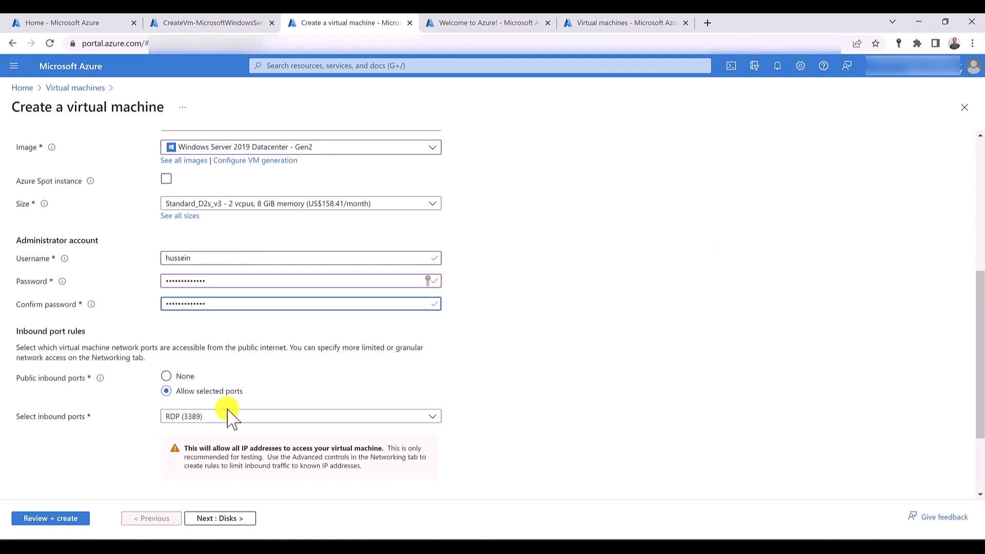
- Check that vm-syd-test uses the RG-SYD-vnet virtual network, validate its configuration and start the deployment
scroll(183, 426, "up", 6)
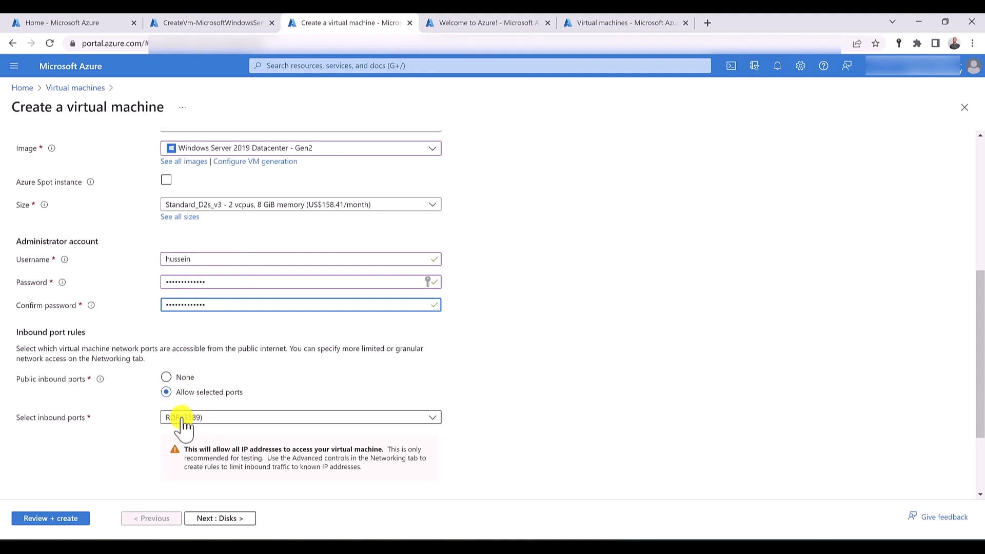
left_click(108, 153)
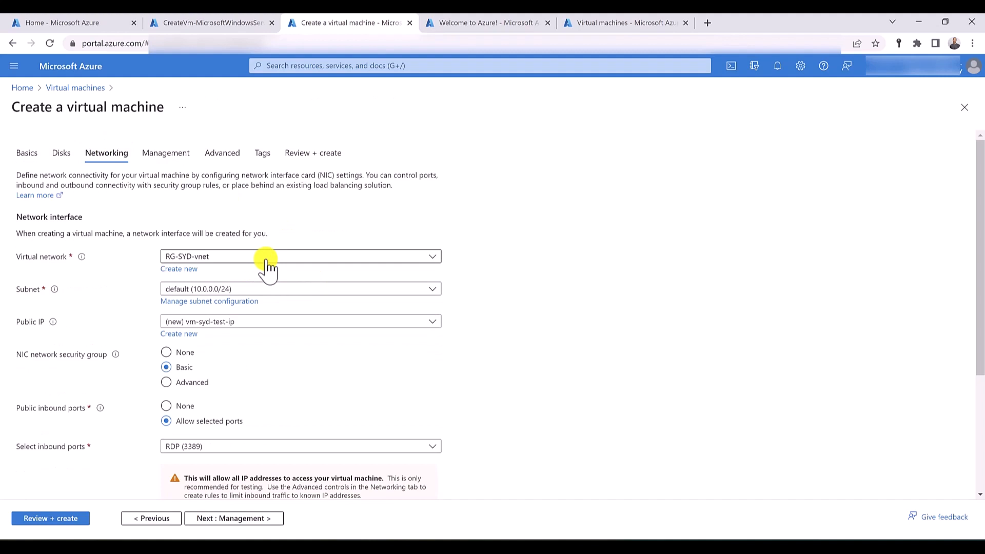
left_click(317, 156)
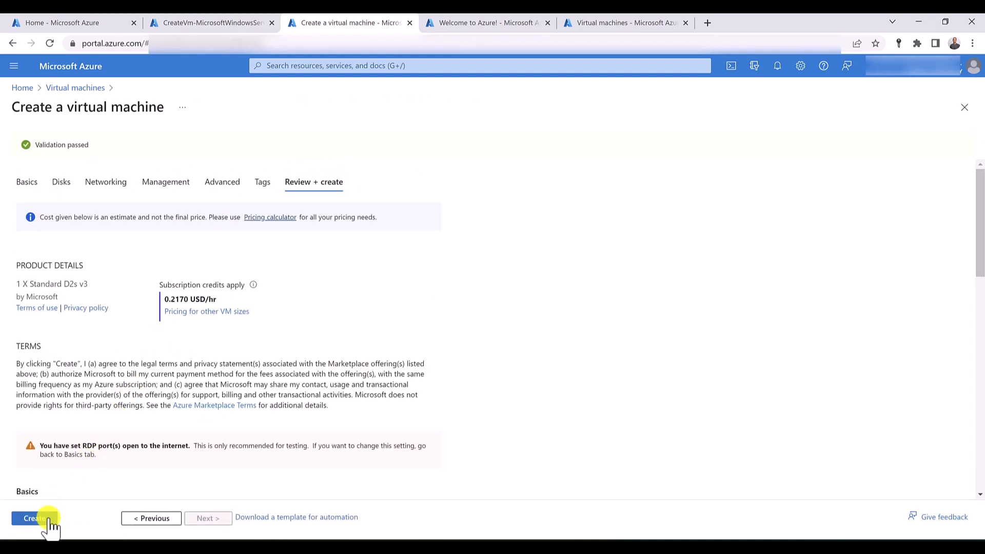
left_click(33, 518)
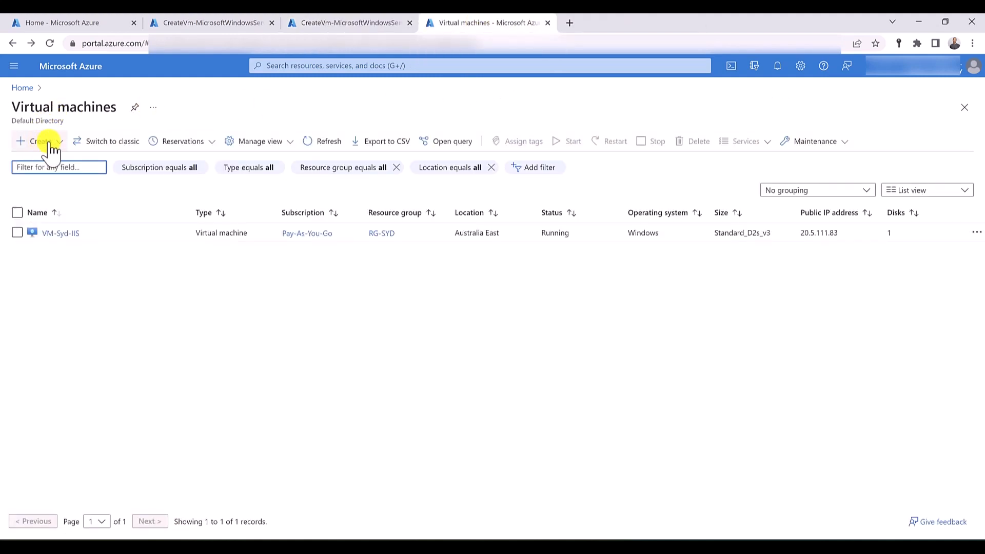
- Start creating a third Azure virtual machine and add a new resource group named RG-US for it
left_click(51, 146)
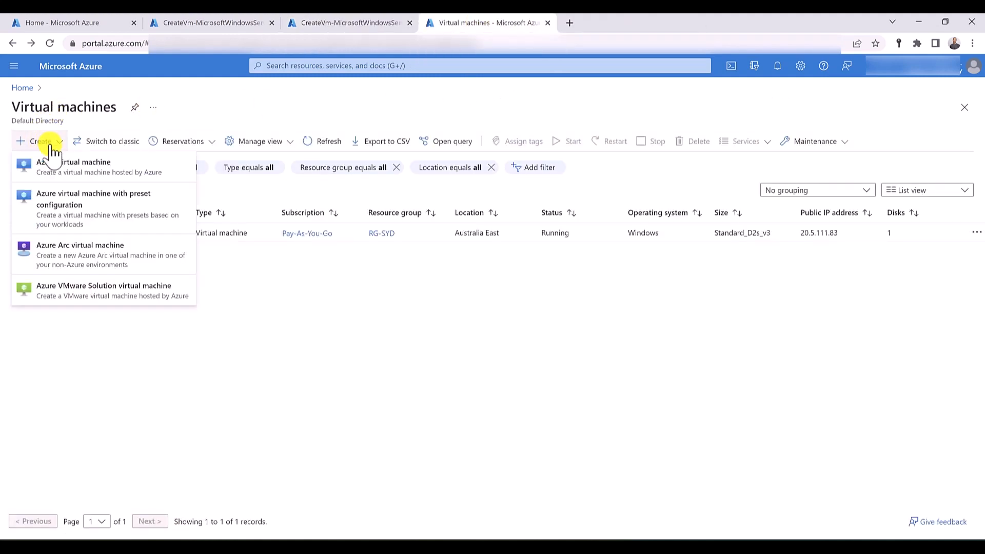
left_click(52, 163)
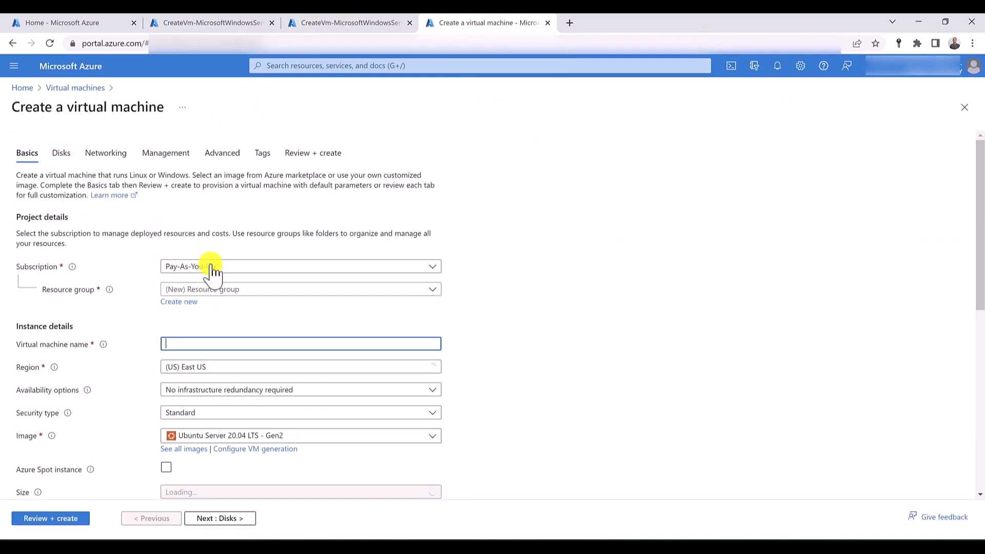
left_click(230, 290)
left_click(229, 291)
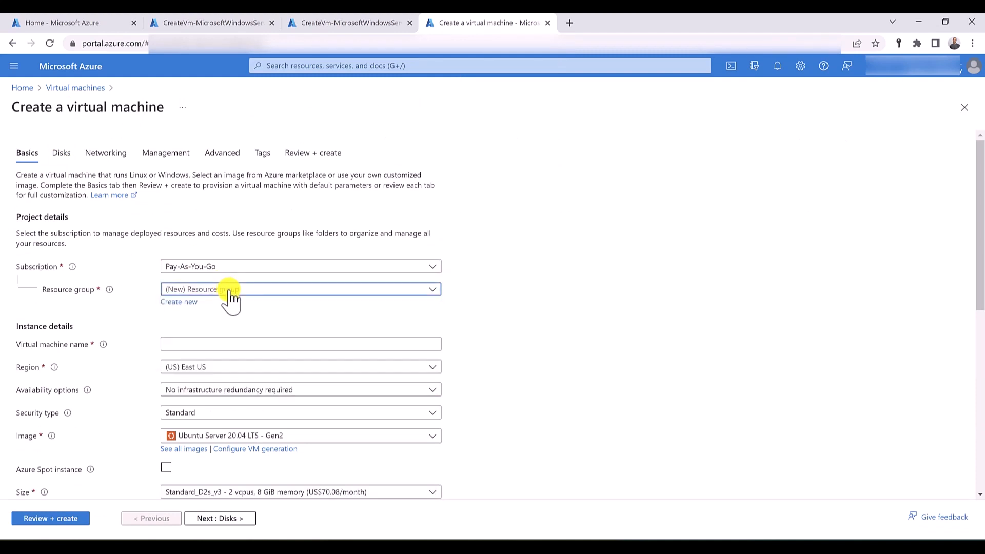
left_click(179, 303)
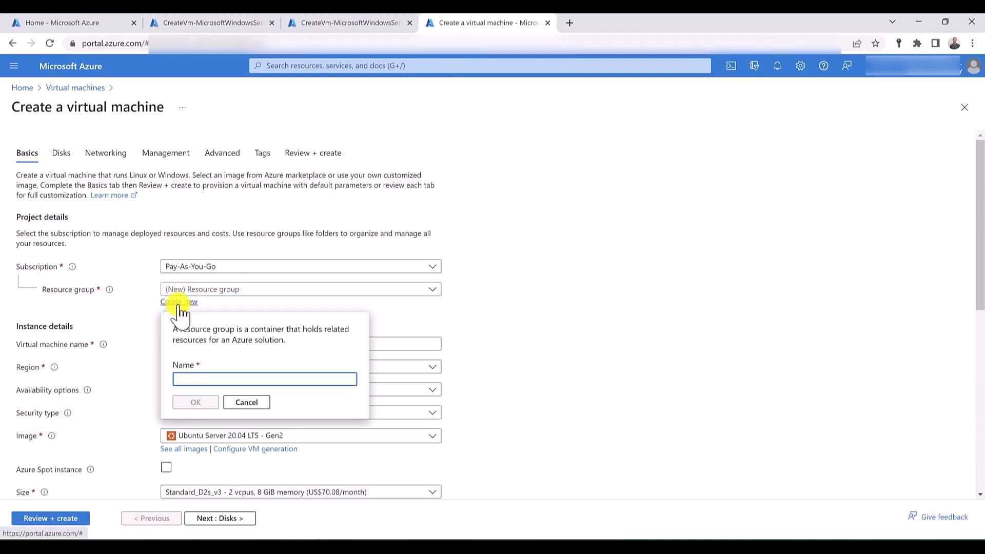
type("RG-US")
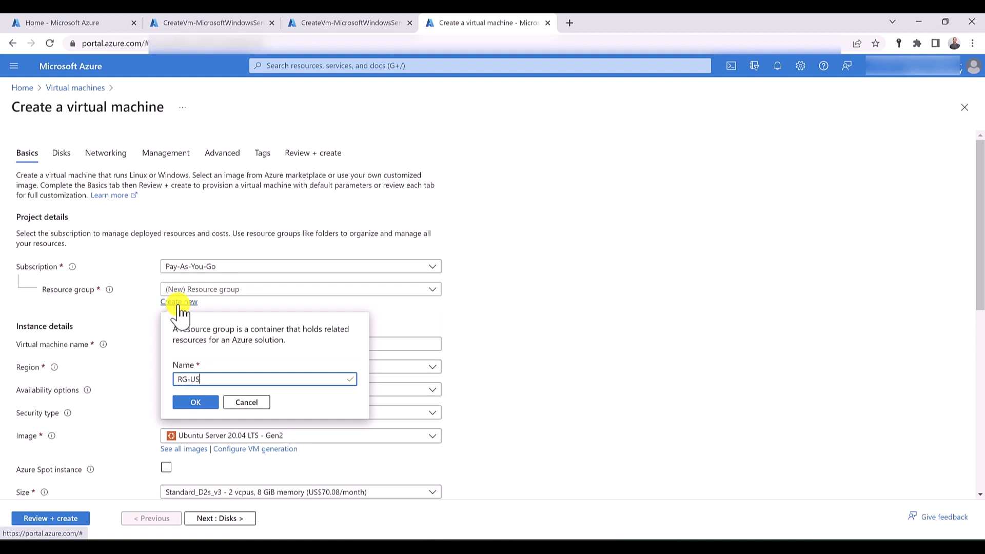
left_click(191, 402)
- Name the virtual machine vm-us-iis and choose Windows Server 2019 Datacenter - Gen2 as its image
left_click(208, 343)
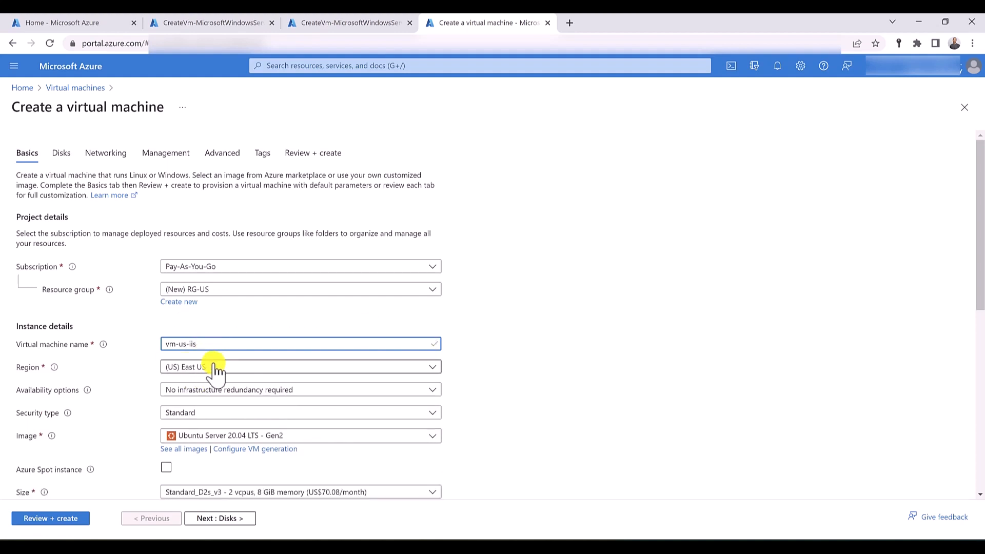
scroll(213, 358, "down", 2)
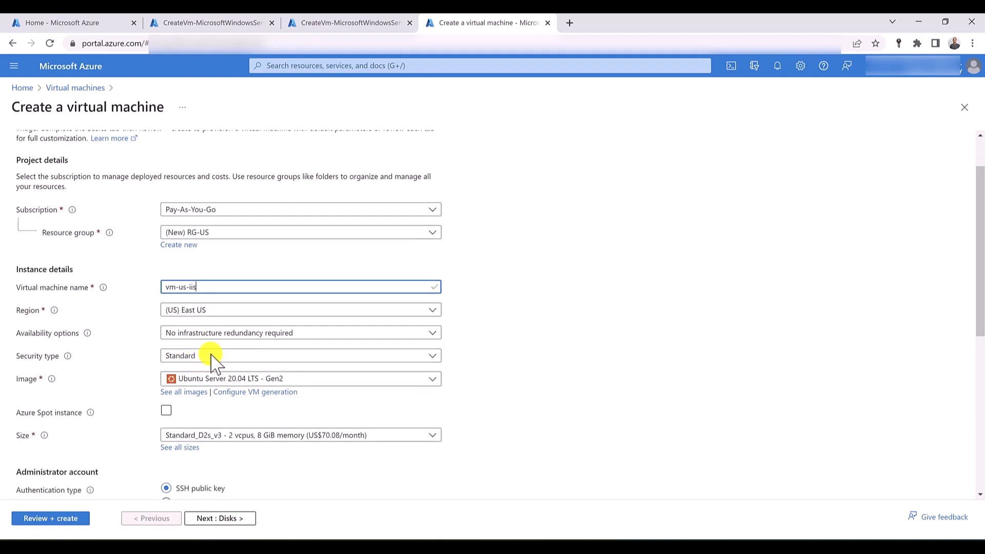
left_click(237, 322)
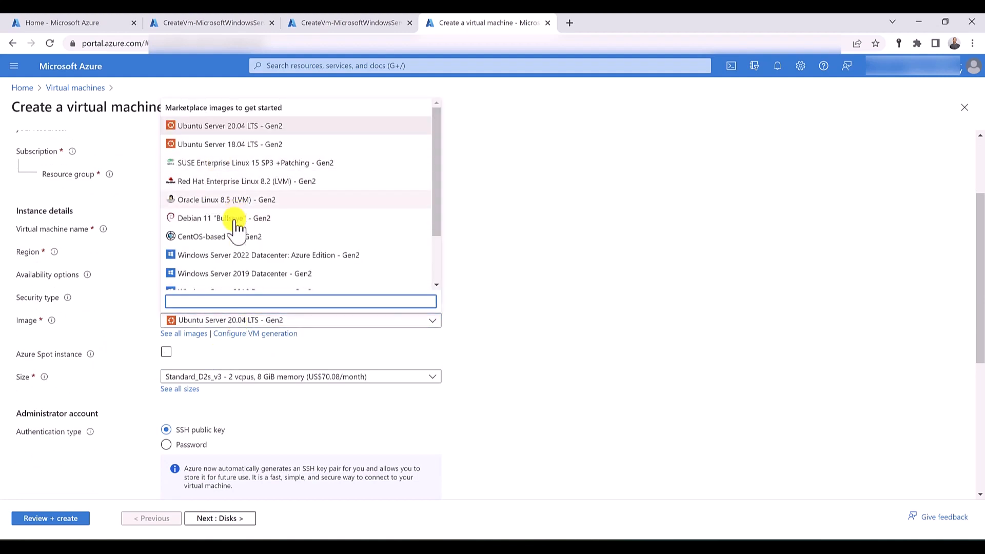
left_click(237, 273)
- Enter the administrator username for vm-us-iis and provide the account password in the password and confirmation fields
scroll(213, 282, "down", 3)
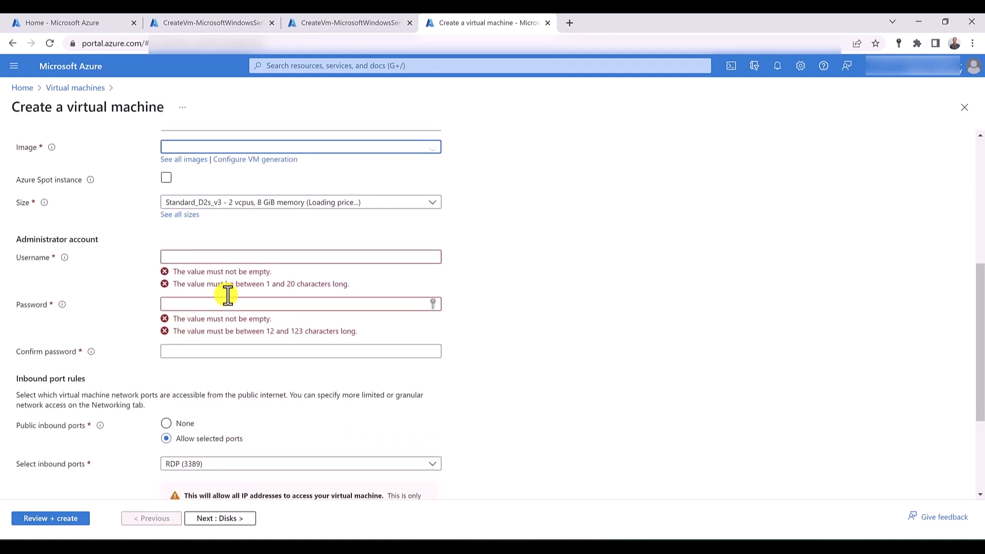
left_click(238, 259)
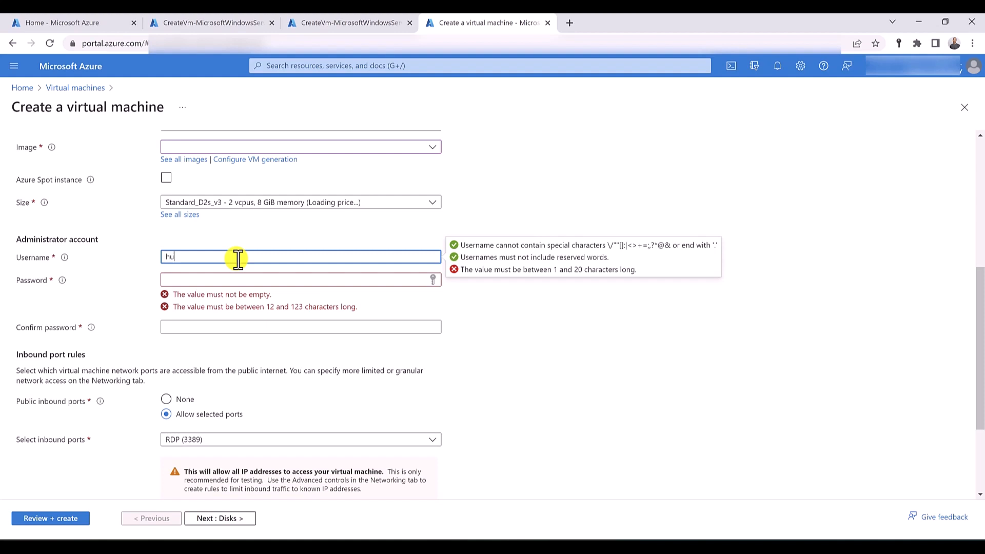
type("hussein")
key("Tab")
type("***")
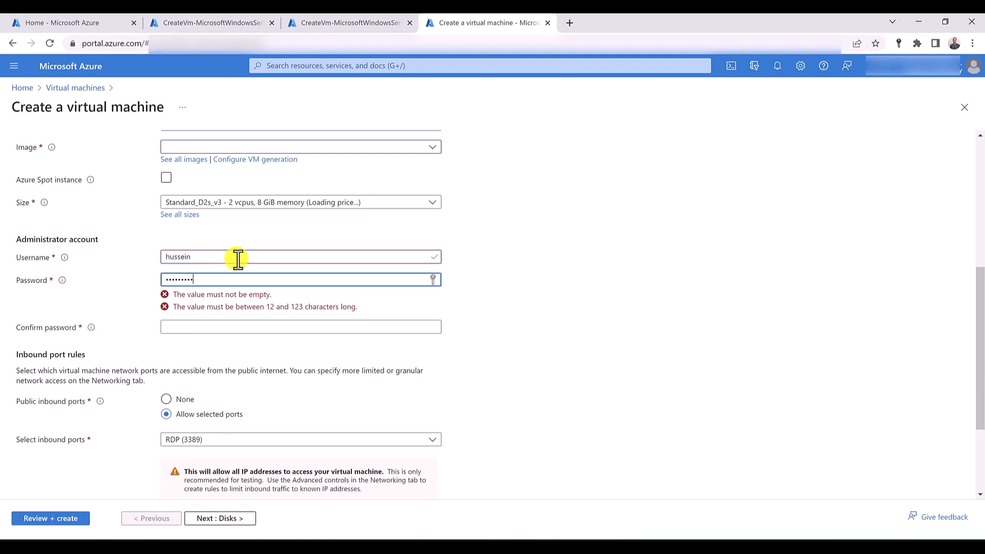
type("**********")
key("Tab")
type("*****")
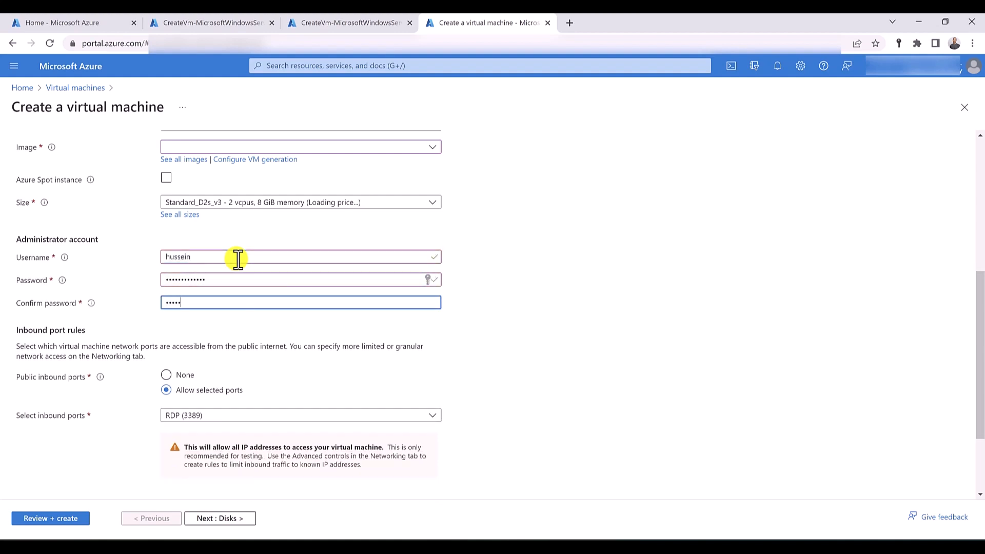
type("****")
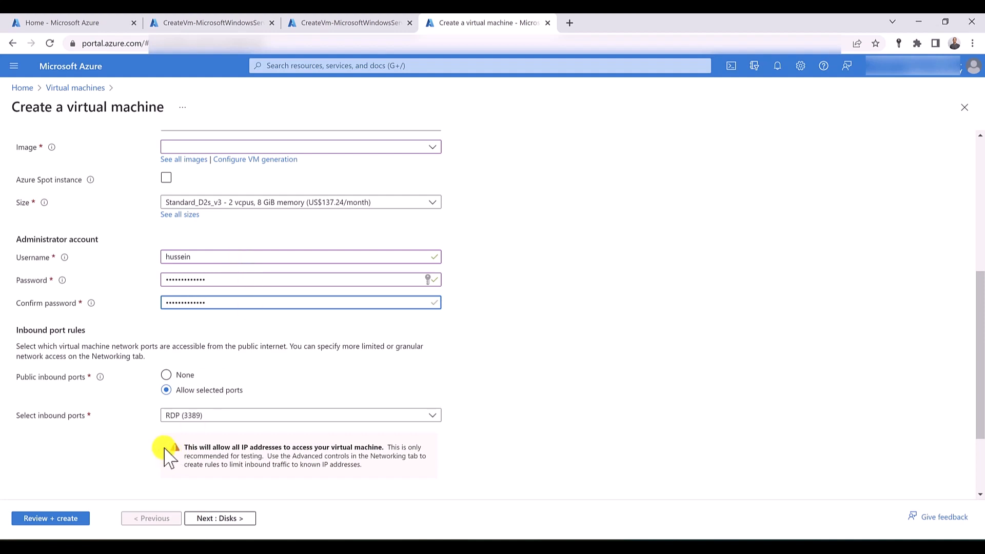
- Check the networking settings of vm-us-iis, validate its configuration and start the deployment
scroll(149, 405, "up", 5)
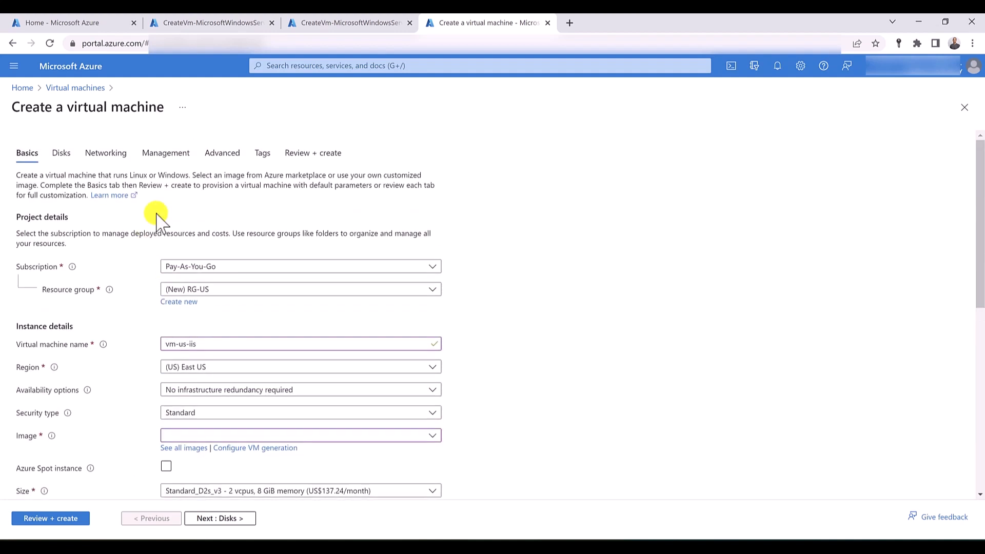
left_click(109, 155)
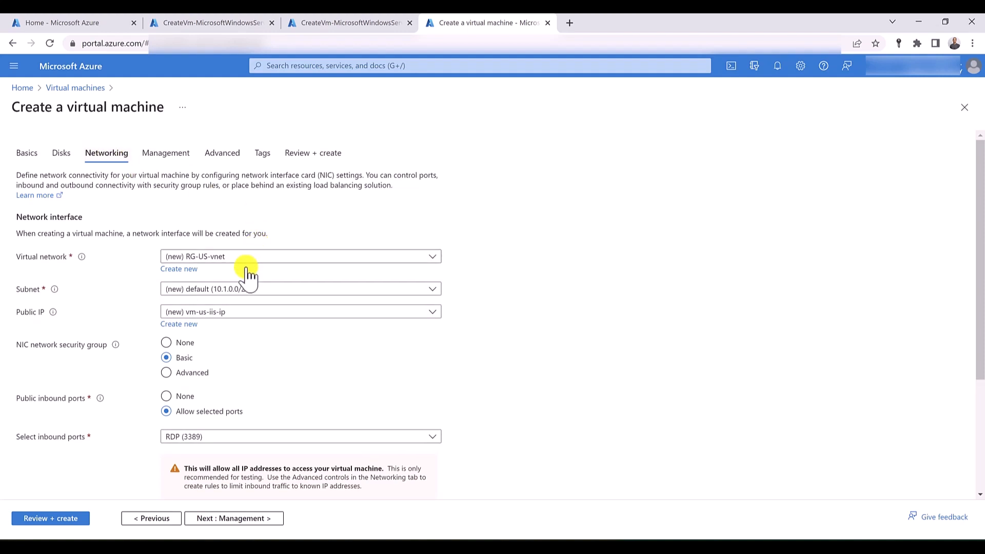
left_click(309, 155)
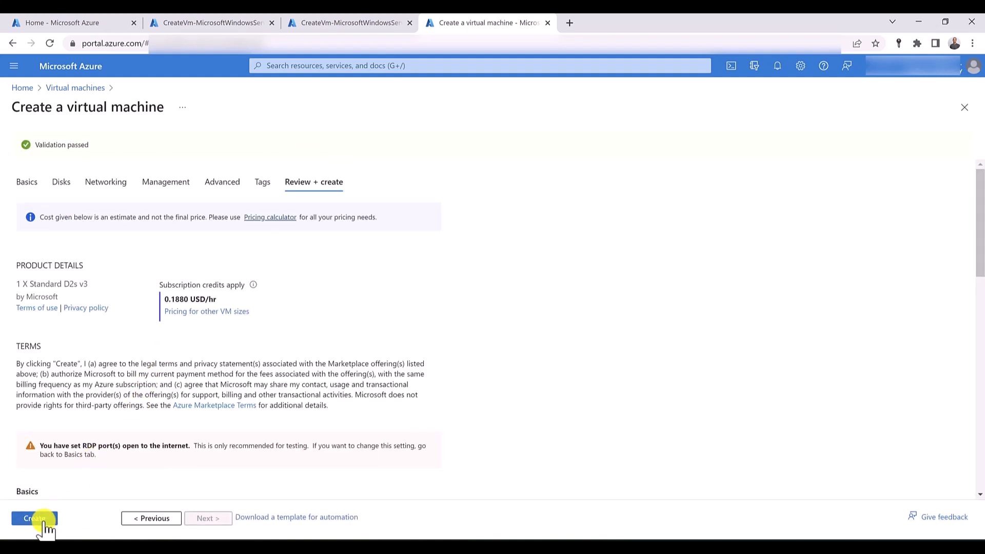
left_click(44, 523)
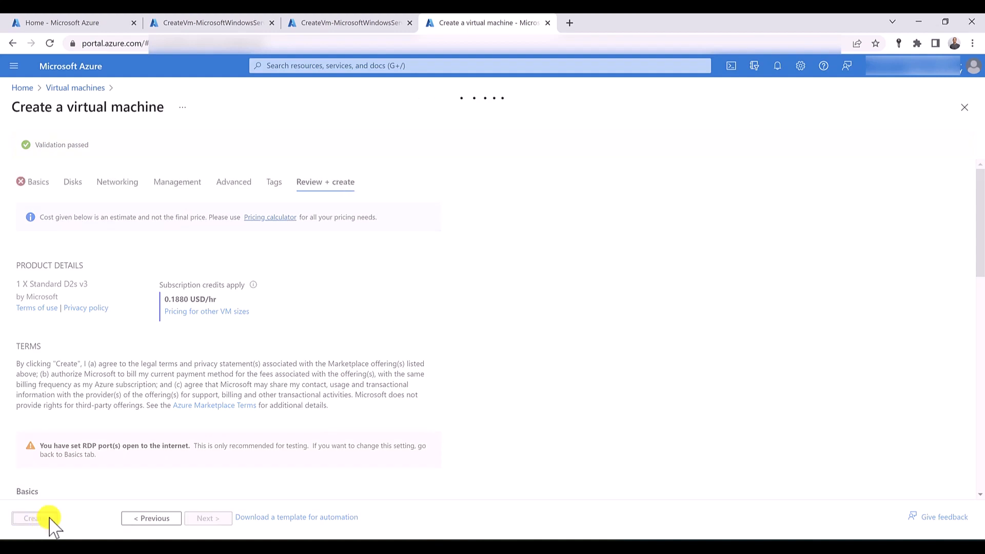
- Start creating a fourth virtual machine from a separate virtual machines page and assign it to the RG-US resource group
left_click(380, 62)
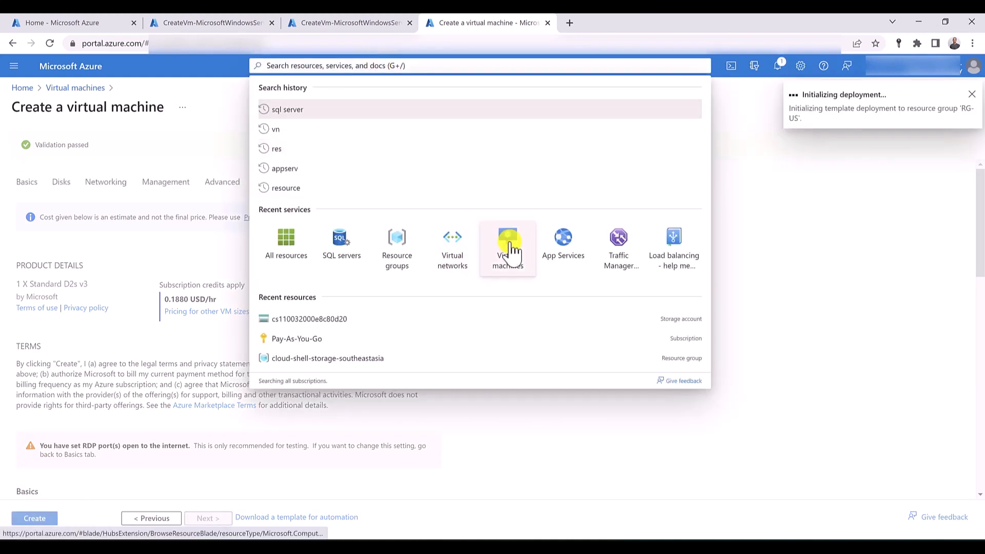
middle_click(510, 250)
left_click(598, 22)
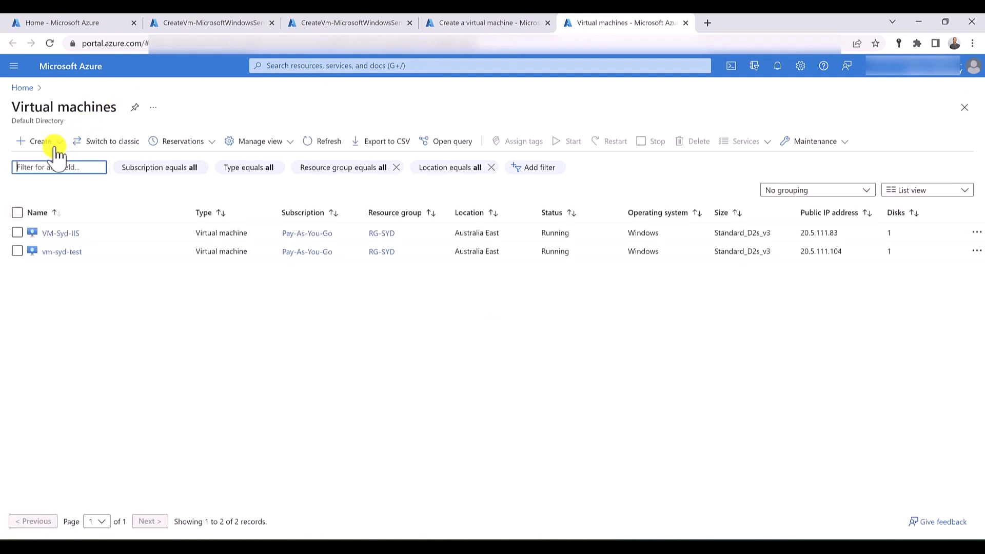
left_click(47, 145)
left_click(58, 172)
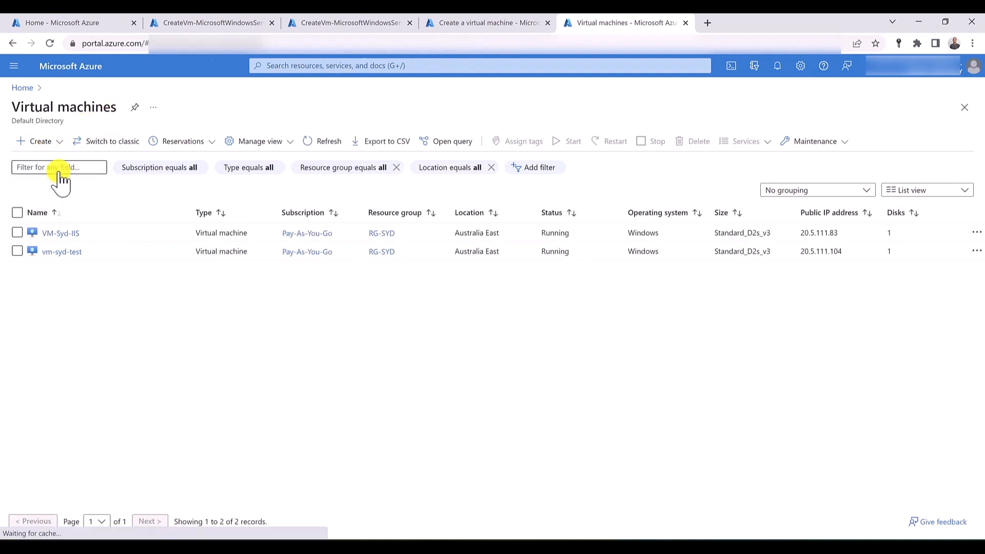
left_click(246, 290)
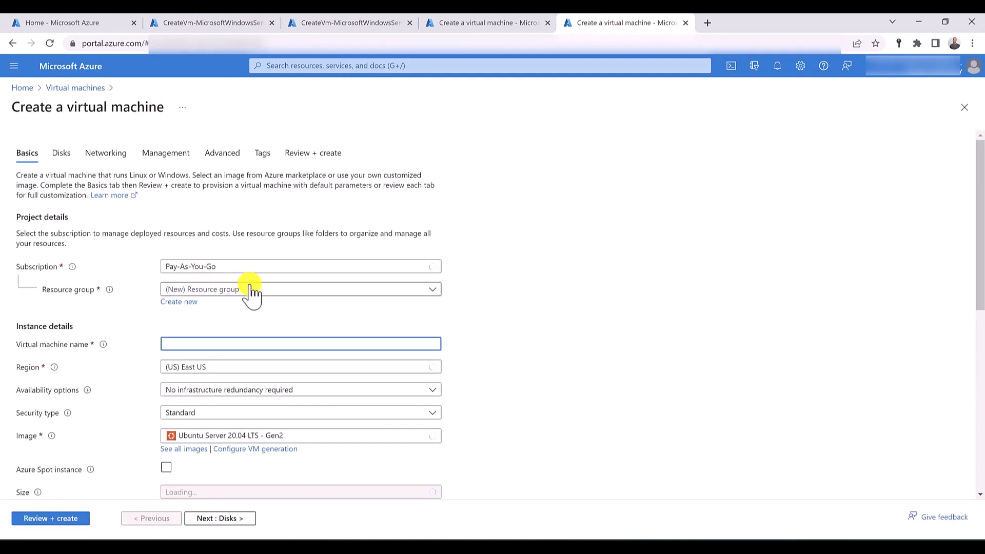
left_click(222, 403)
- Name the virtual machine vm-us-test and choose Windows Server 2019 Datacenter - Gen2 as its image
left_click(208, 345)
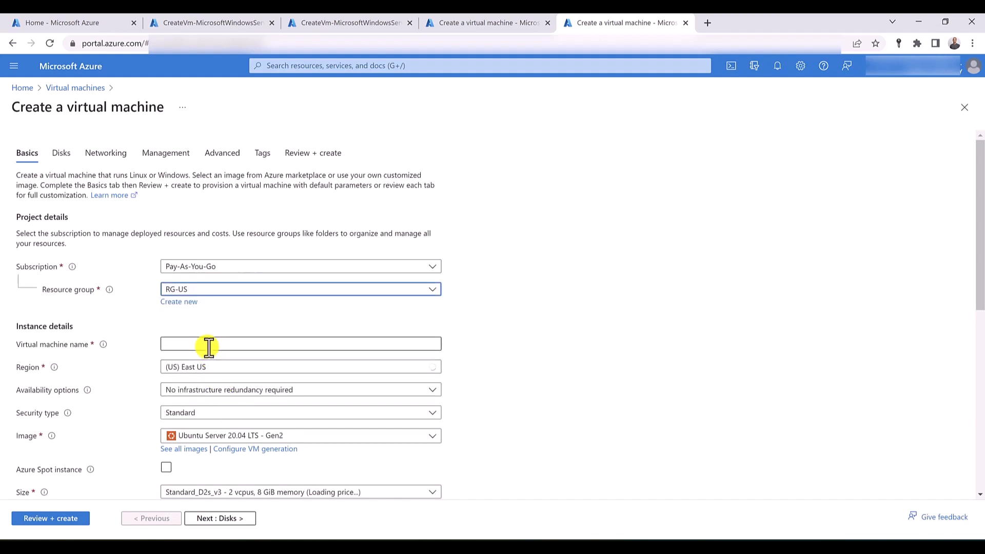
type("vm")
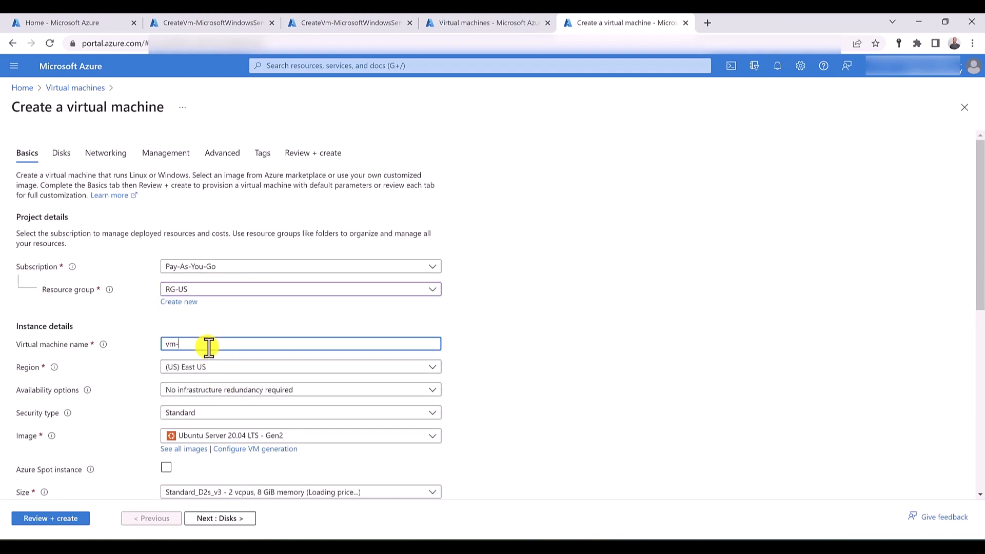
type("-us-test")
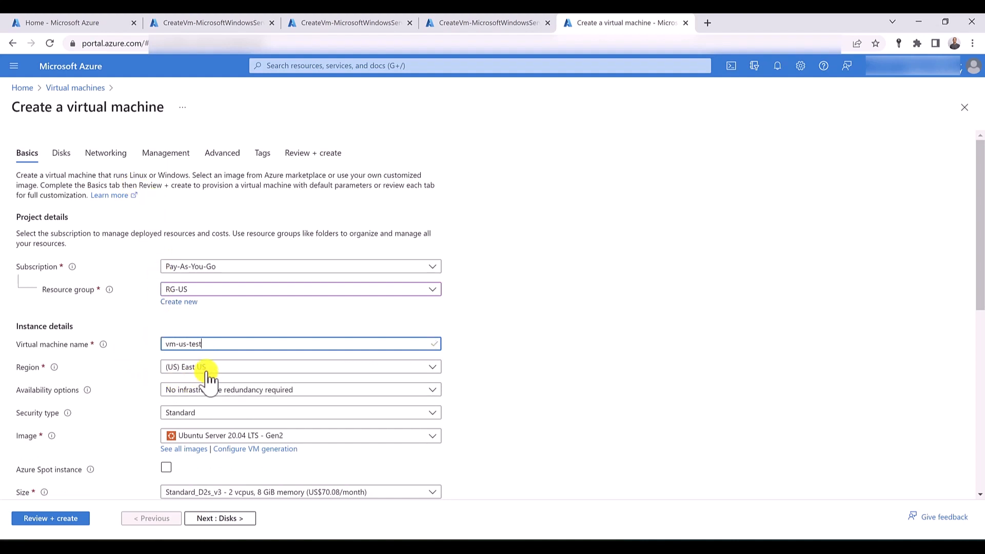
scroll(209, 374, "down", 3)
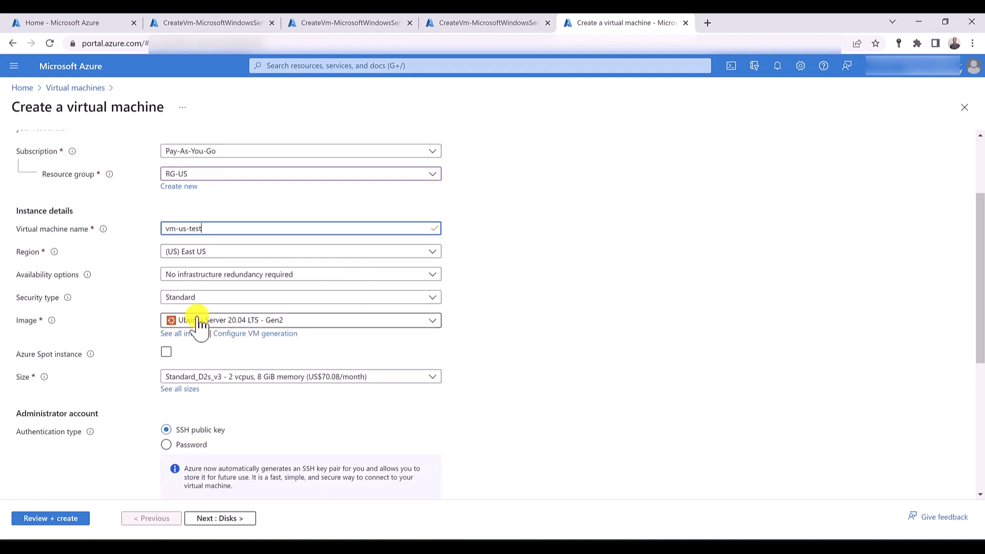
left_click(199, 321)
left_click(228, 127)
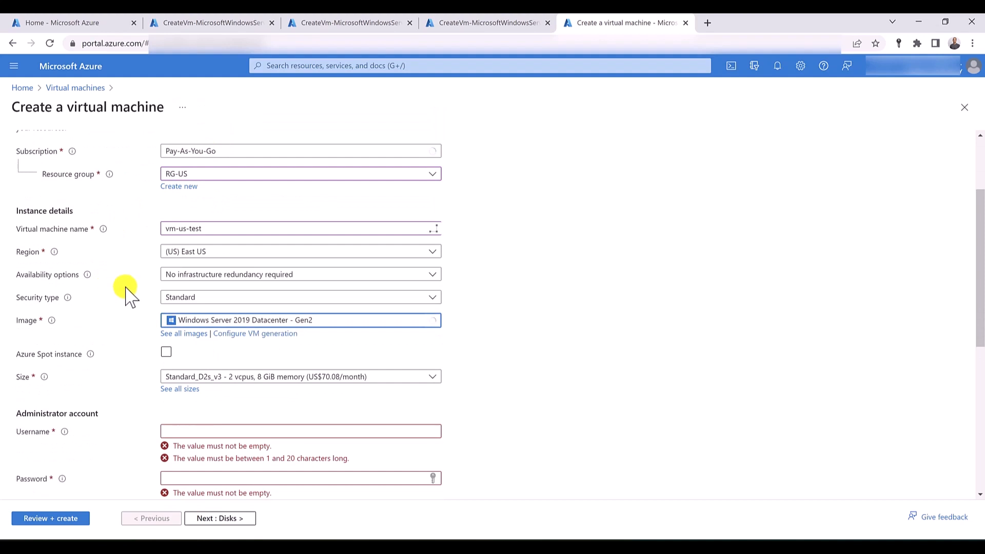
- Enter the administrator username for vm-us-test and provide the account password in the password and confirmation fields
scroll(129, 294, "down", 3)
left_click(266, 316)
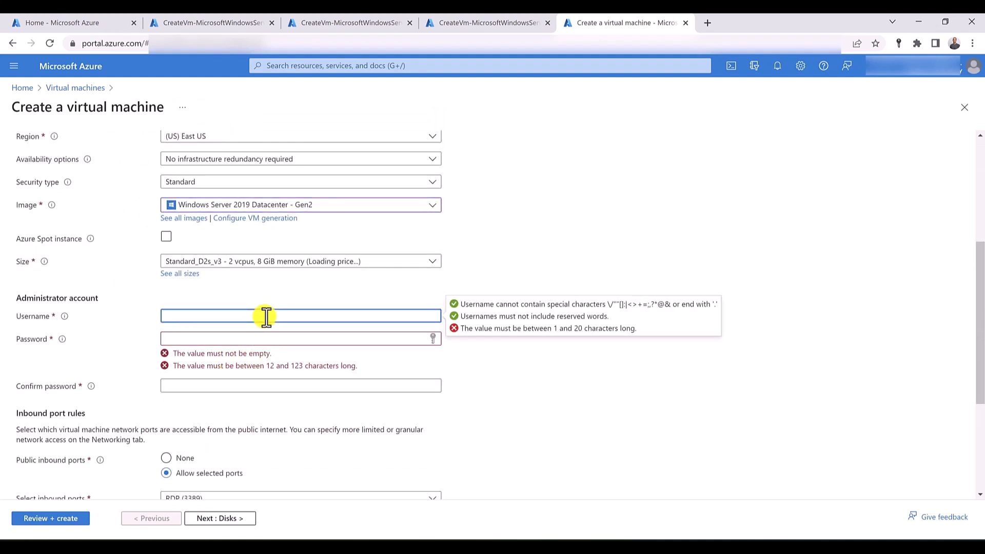
type("hussein")
key("Tab")
type("••••••")
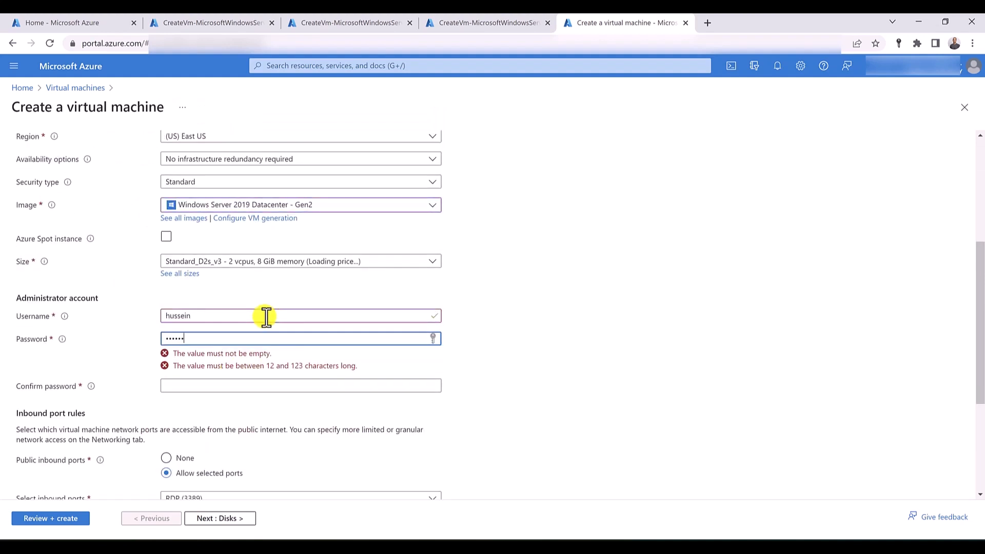
type("•••")
key("Tab")
type("•••••")
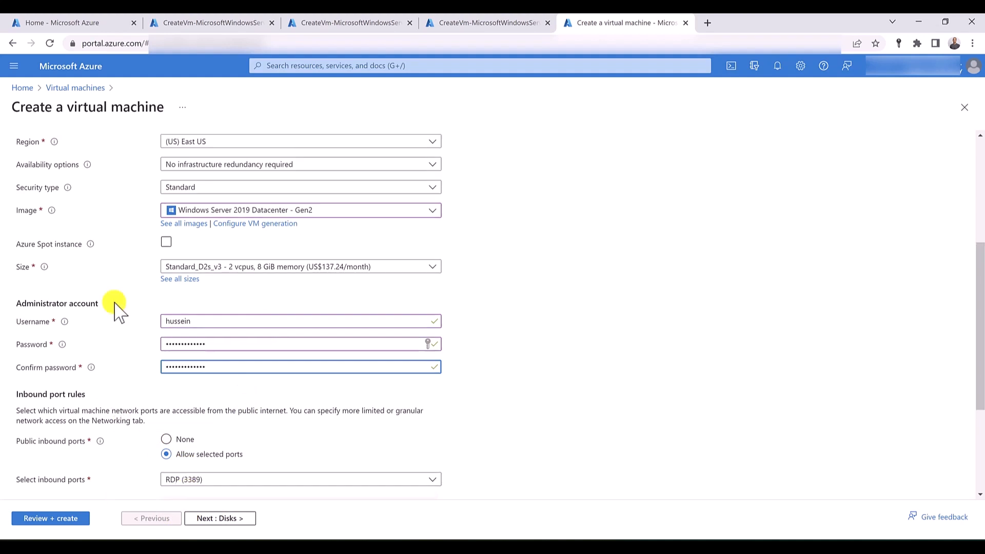
- Check that vm-us-test uses the RG-US-vnet virtual network, validate its configuration and start the deployment
scroll(114, 307, "up", 5)
left_click(117, 154)
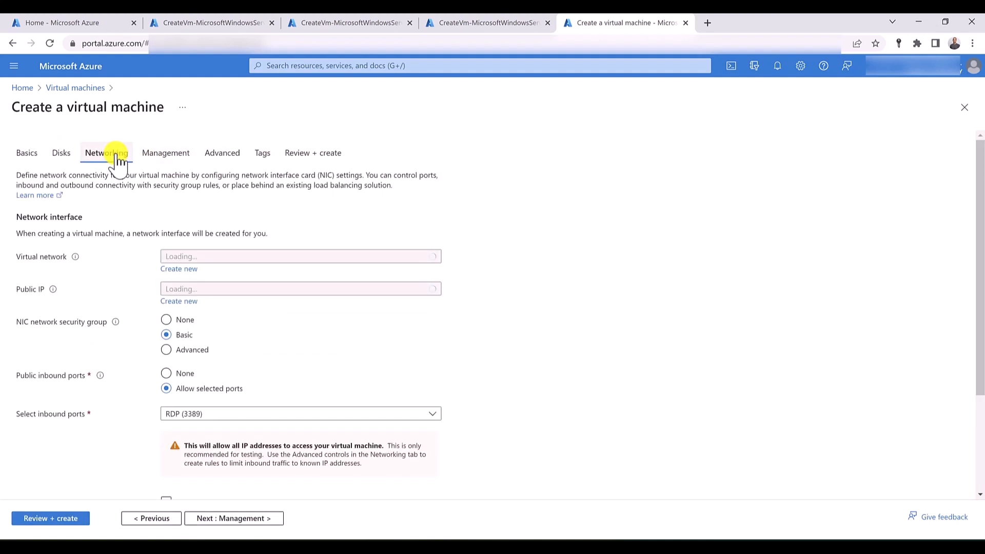
left_click(235, 261)
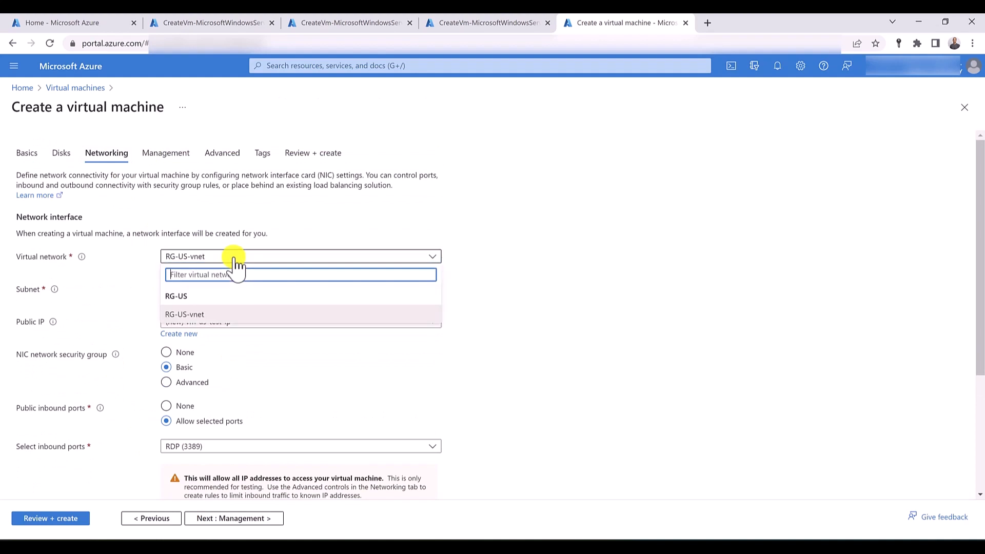
left_click(235, 261)
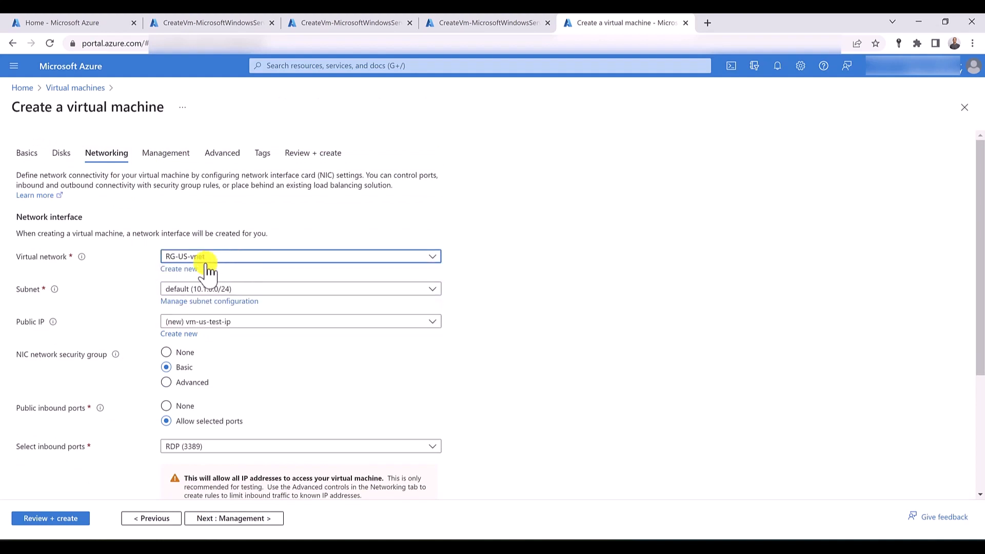
left_click(322, 162)
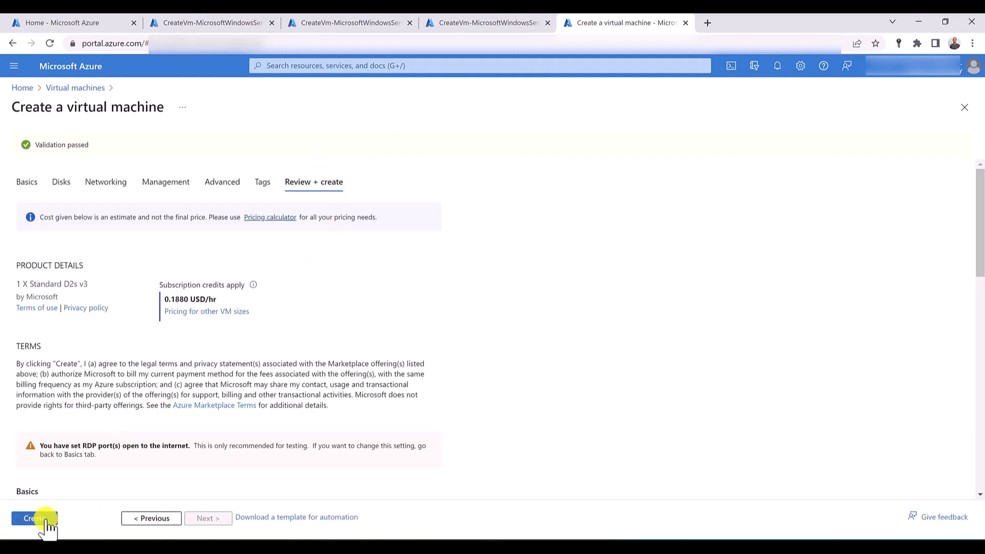
left_click(35, 519)
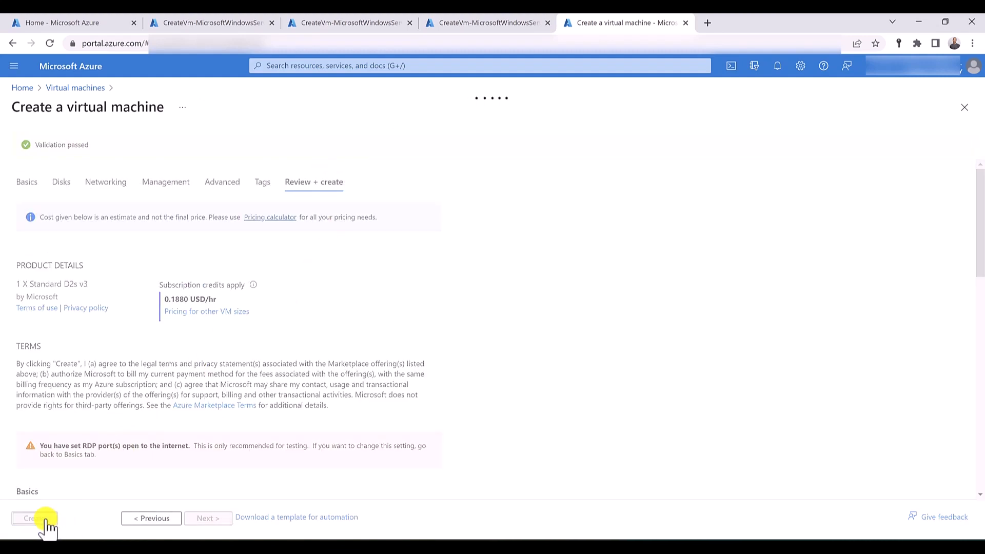
- Open the deployed VM-Syd-IIS resource and paste the Set-AzVMExtension IIS installation command into a PowerShell Cloud Shell session
left_click(200, 24)
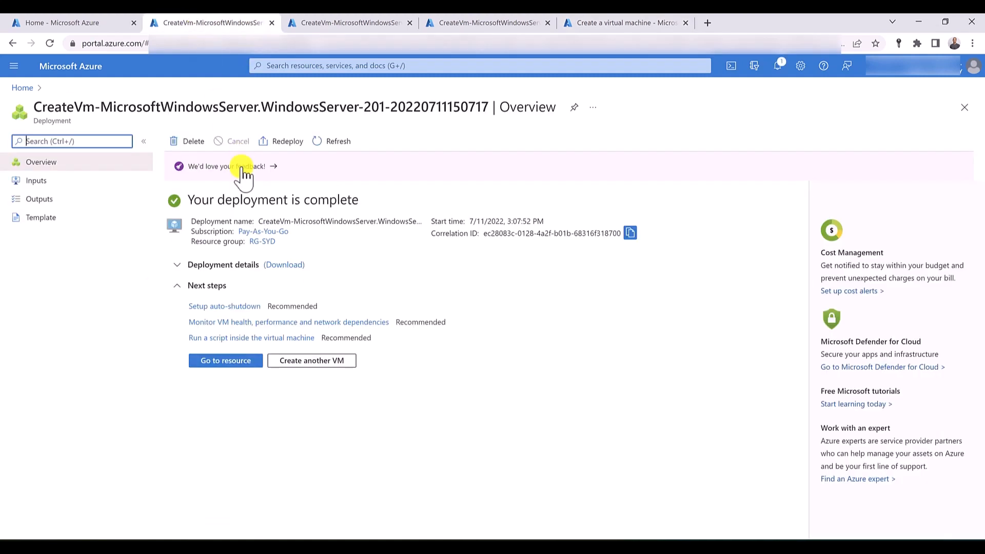
left_click(231, 363)
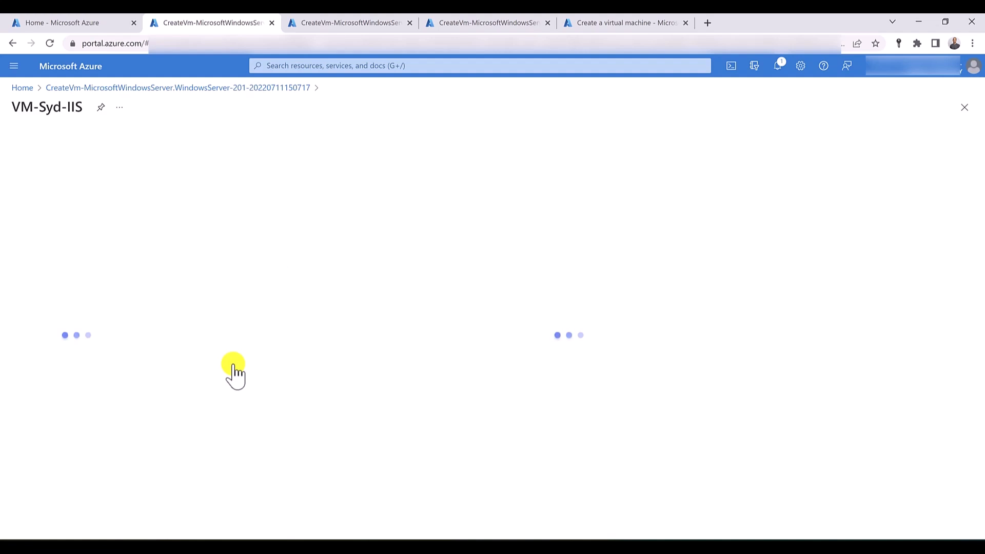
left_click(731, 67)
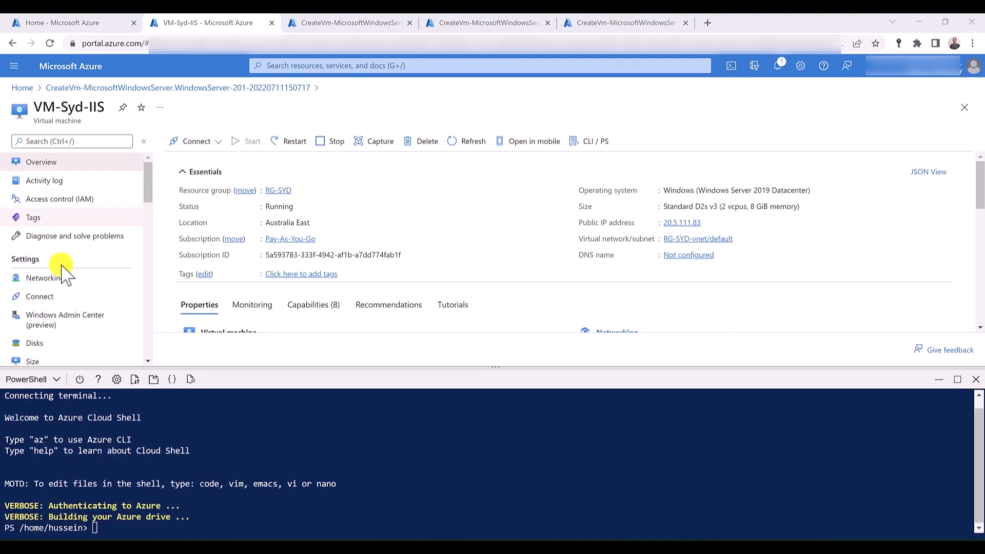
right_click(98, 522)
left_click(153, 426)
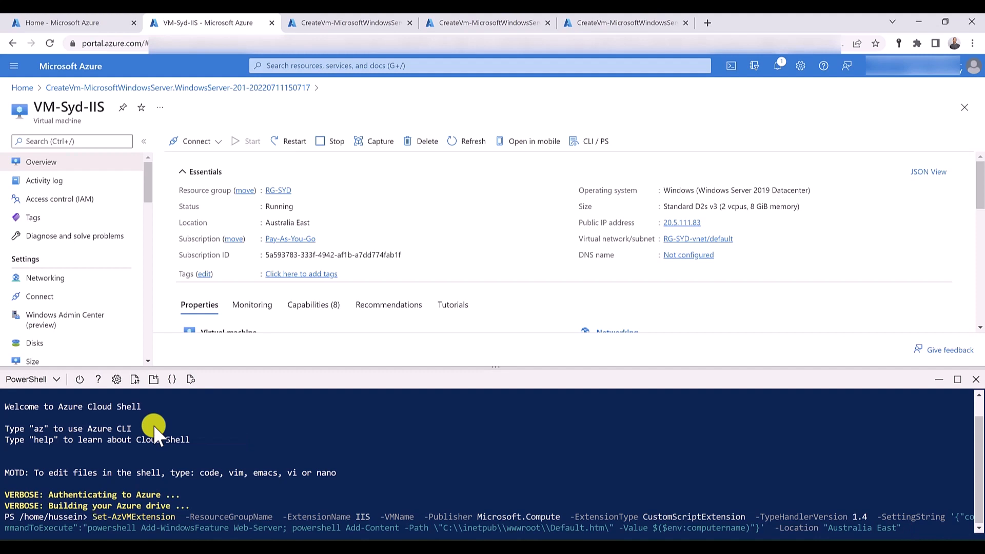
- Fill in RG-SYD as the ResourceGroupName value in the pasted Set-AzVMExtension command
key("Right")
key("Right")
key("Right")
key("Right")
key("Right")
key("Right")
key("Right")
key("Right")
key("Right")
key("Right")
key("Right")
key("Right")
key("Right")
key("Right")
key("Right")
key("Right")
key("Right")
key("Right")
key("Right")
key("Right")
key("Left")
key("Left")
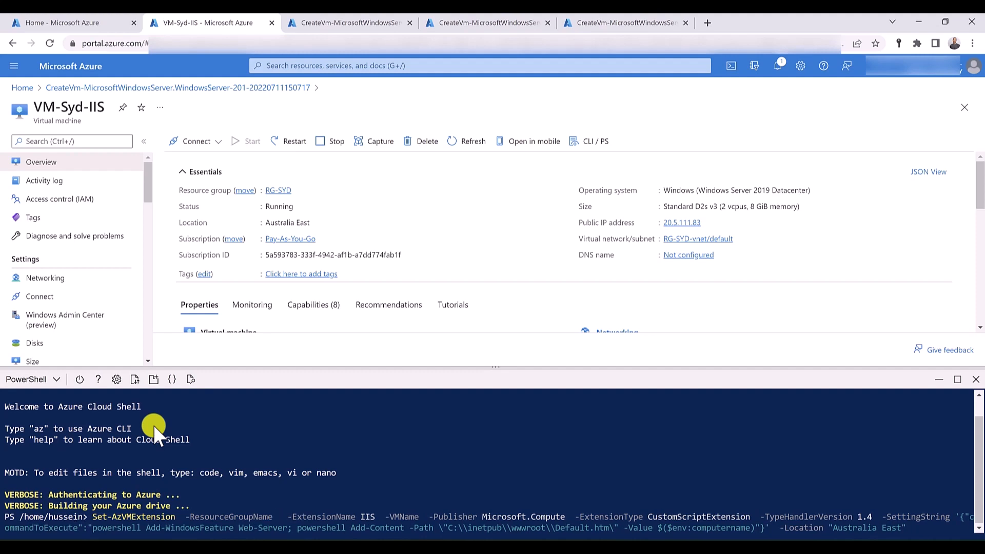
type("RG-SYD")
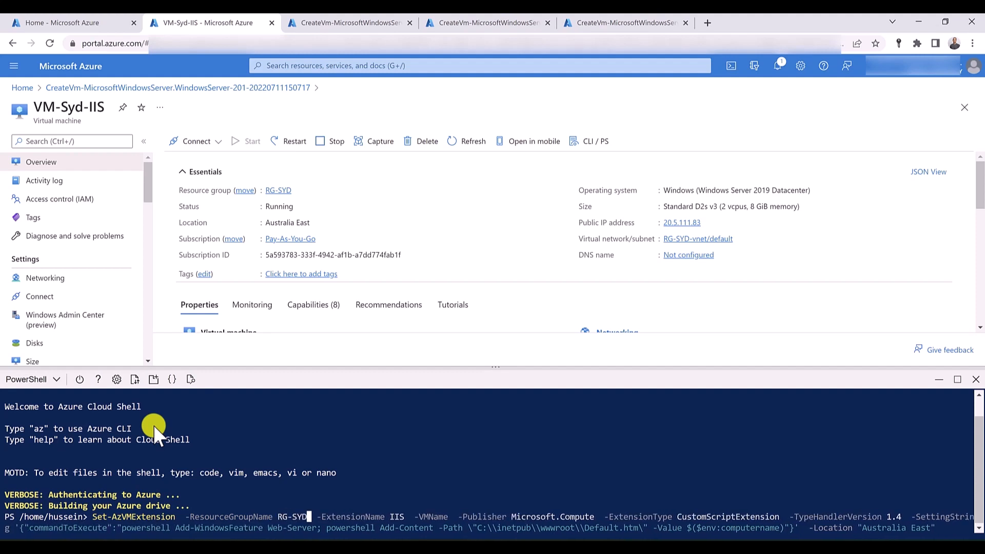
type(" vm-")
- Fill in VM-Syd-IIS as the command's VMName value and run it with the location "Australia East"
key("BackSpace")
key("BackSpace")
key("BackSpace")
type("VM-Syd--")
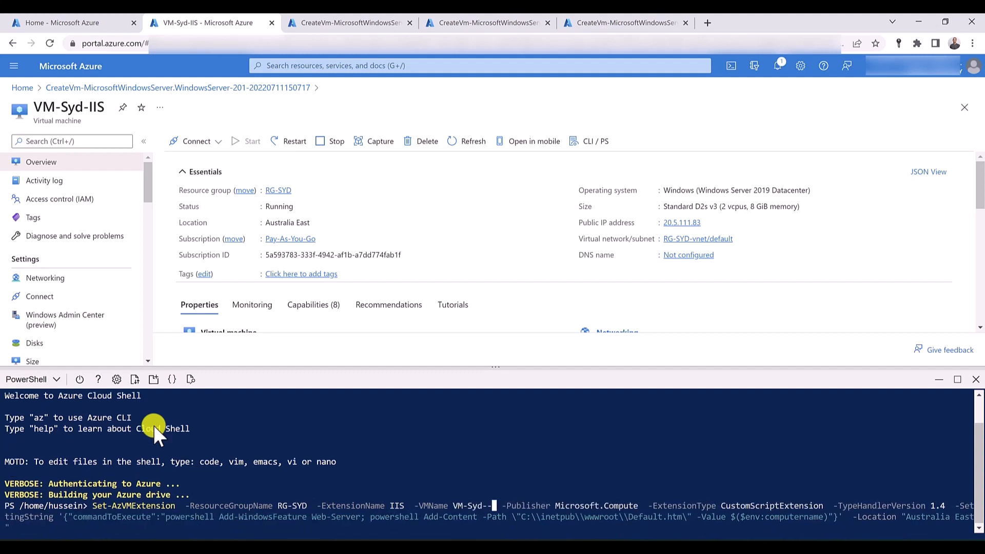
key("BackSpace")
type("IS")
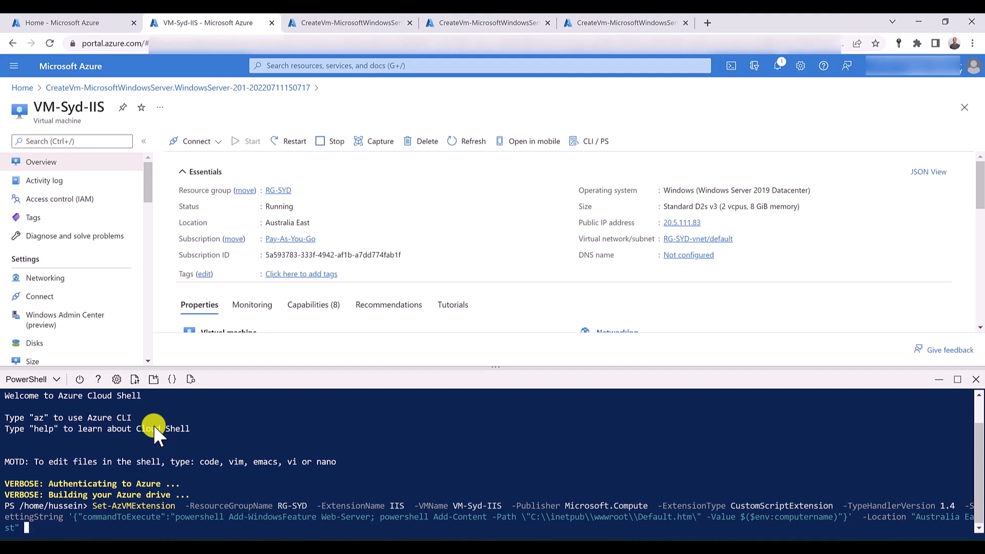
key("Return")
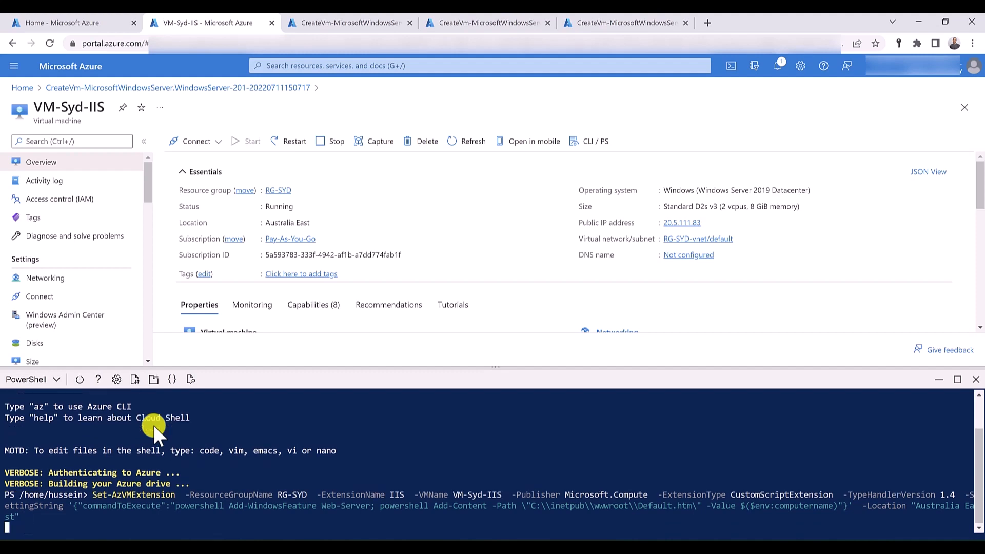
- Open the deployed vm-us-iis resource and paste the Set-AzVMExtension IIS installation command into a new PowerShell Cloud Shell session
left_click(446, 23)
left_click(226, 361)
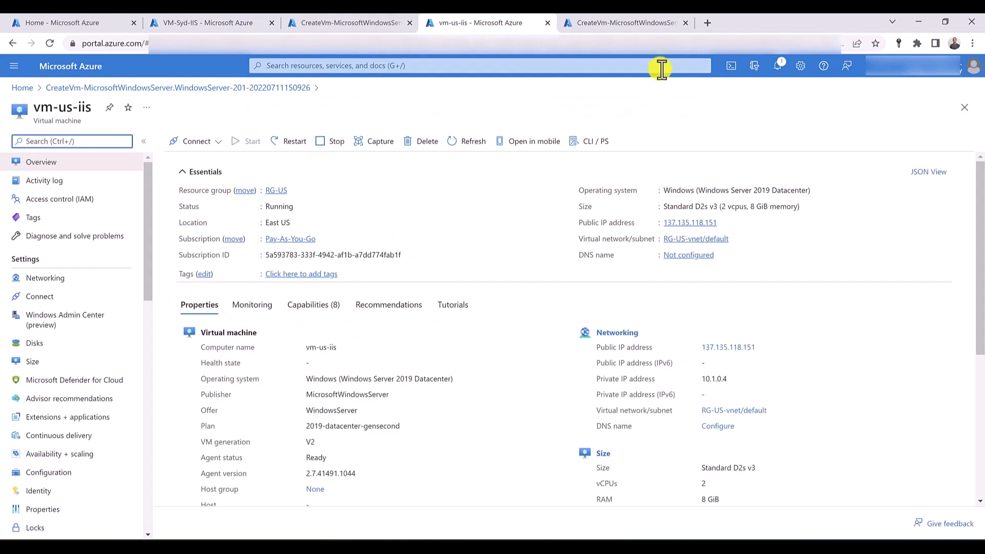
left_click(737, 66)
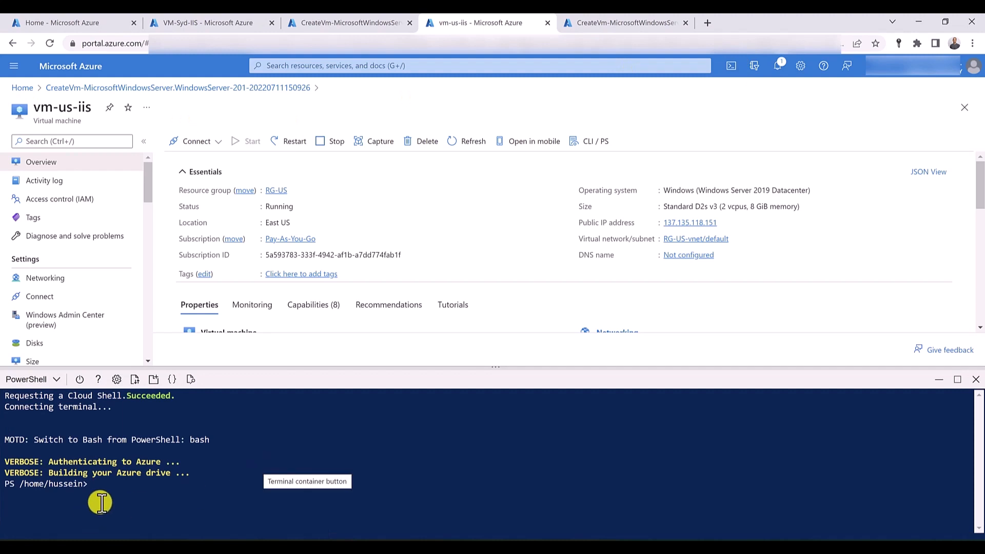
right_click(104, 494)
left_click(167, 403)
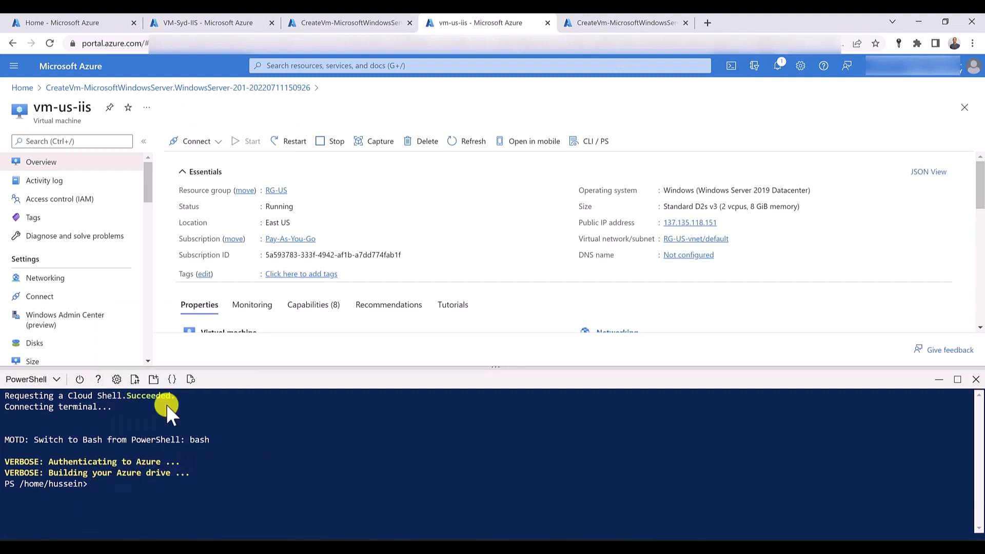
- Fill in rg-us as the ResourceGroupName value in the Set-AzVMExtension command for vm-us-iis
key("Home")
key("Right")
key("Right")
key("Right")
key("Right")
key("Right")
key("Right")
key("Right")
key("Right")
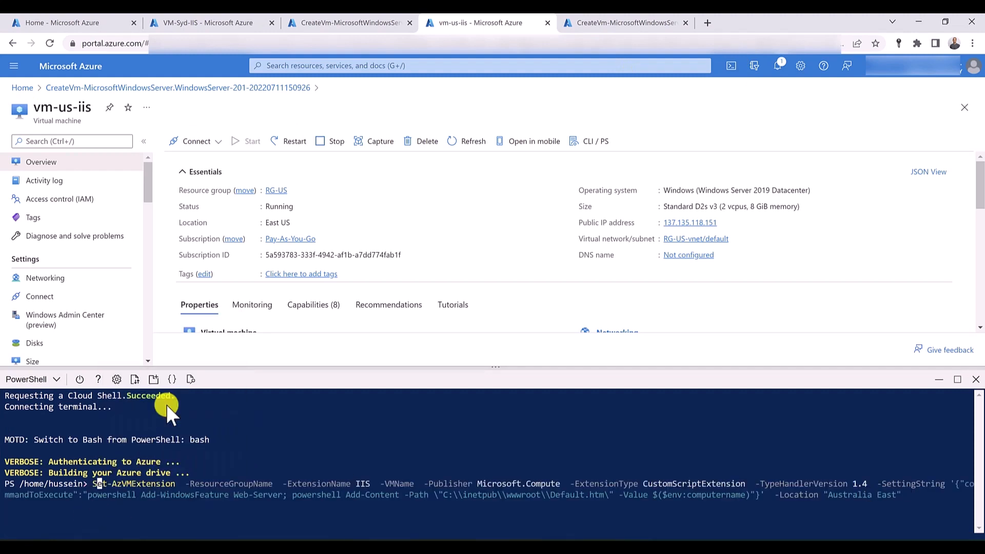
key("Right")
key("Right")
key("Right")
key("Right")
key("Right")
key("Right")
key("Right")
key("Right")
key("Right")
key("Right")
key("Right")
key("Right")
key("Right")
key("Right")
key("Right")
key("Right")
key("Right")
key("Right")
key("Right")
key("Right")
key("Left")
key("Left")
key("Left")
type("rg-us")
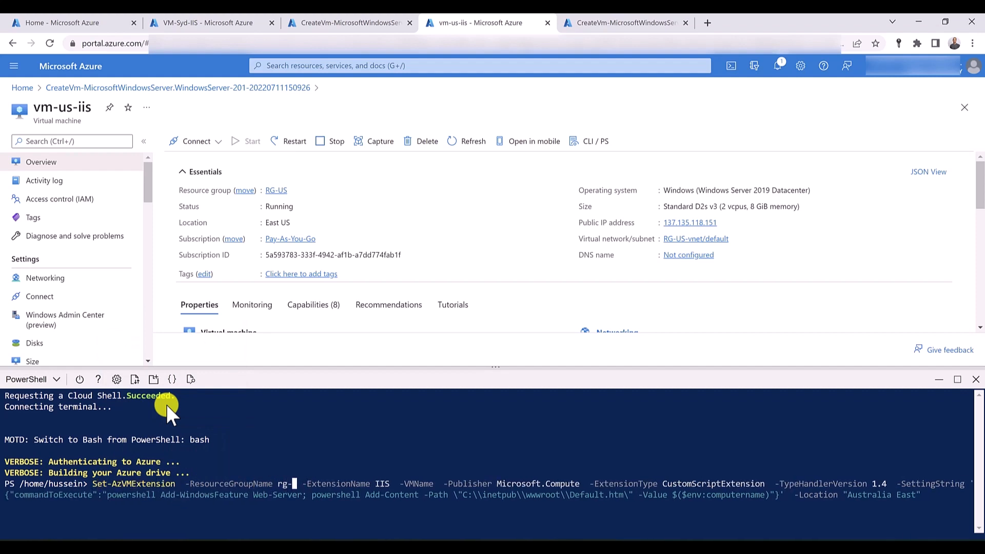
- Replace the ResourceGroupName value in the Set-AzVMExtension command with RG-US
key("BackSpace")
key("BackSpace")
key("BackSpace")
key("BackSpace")
key("BackSpace")
type("RG-US")
- Fill in vm-us-iis as the VMName value in the Set-AzVMExtension command
key("Right")
key("Right")
key("Right")
key("Right")
key("Right")
key("Right")
key("Right")
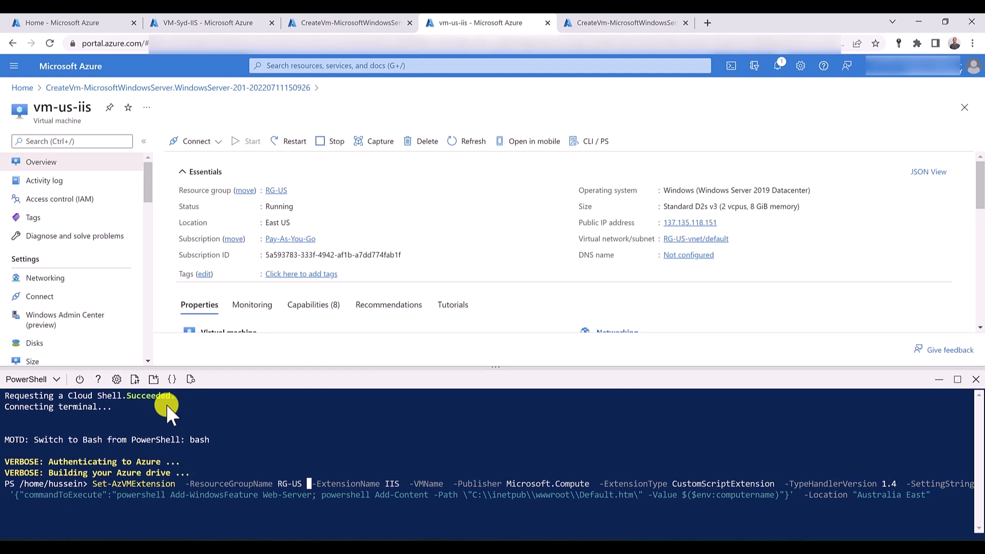
key("Right")
key("Right")
key("Right")
key("Right")
key("Right")
key("Right")
key("Right")
key("Right")
key("Right")
key("Right")
key("Right")
key("Right")
key("Right")
key("Right")
key("Right")
key("Right")
key("Right")
key("Right")
key("Right")
key("Right")
type("vm-us-")
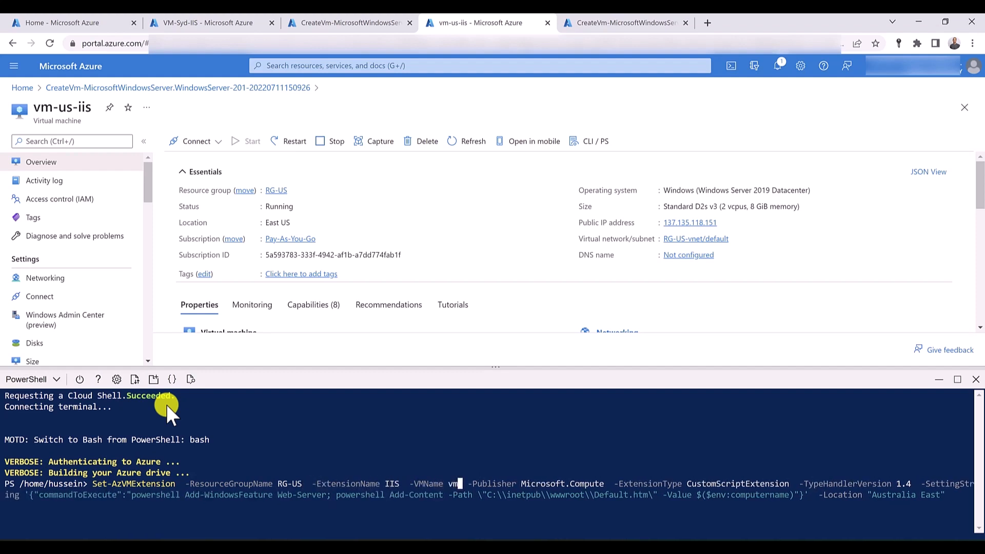
type("iis")
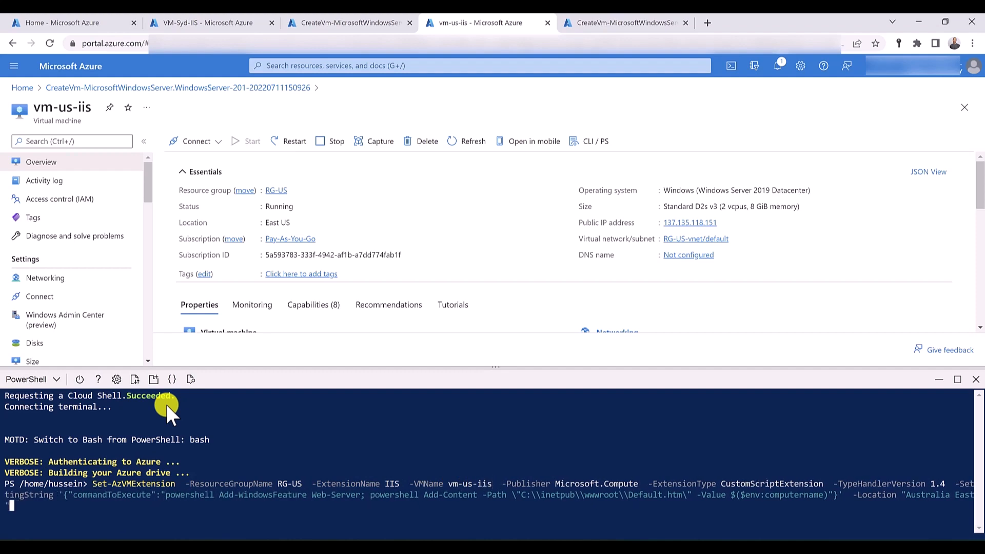
- Change the command's Location value to "East US" and run it to install IIS on vm-us-iis
key("Left")
key("Left")
key("Left")
key("Left")
key("Left")
key("Left")
key("BackSpace")
key("BackSpace")
key("BackSpace")
key("BackSpace")
key("BackSpace")
key("BackSpace")
key("BackSpace")
key("BackSpace")
key("BackSpace")
key("Delete")
key("Right")
key("Right")
key("Right")
key("Right")
type("US")
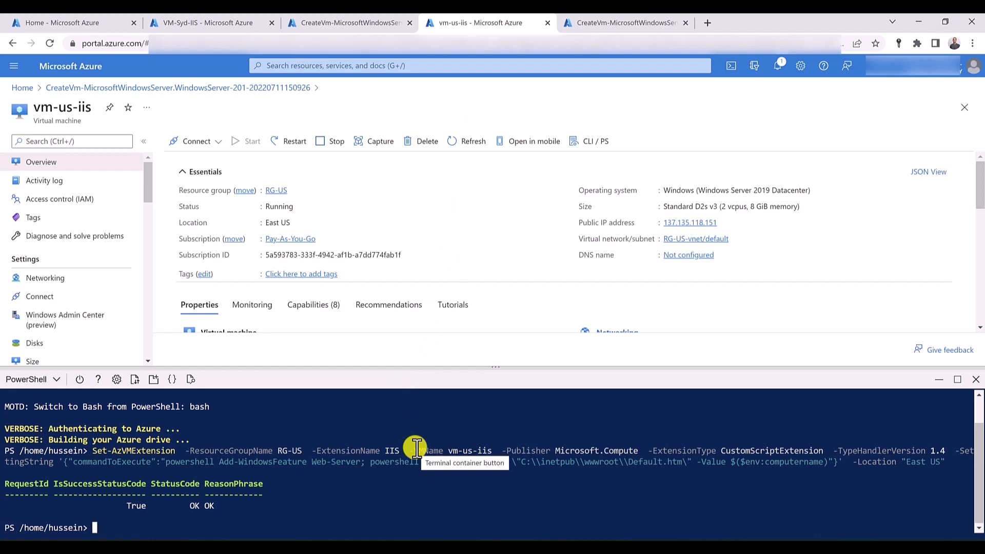
- Open the DNS configuration of VM-Syd-IIS, close Cloud Shell, and save vmsydiis as the DNS name label
left_click(226, 23)
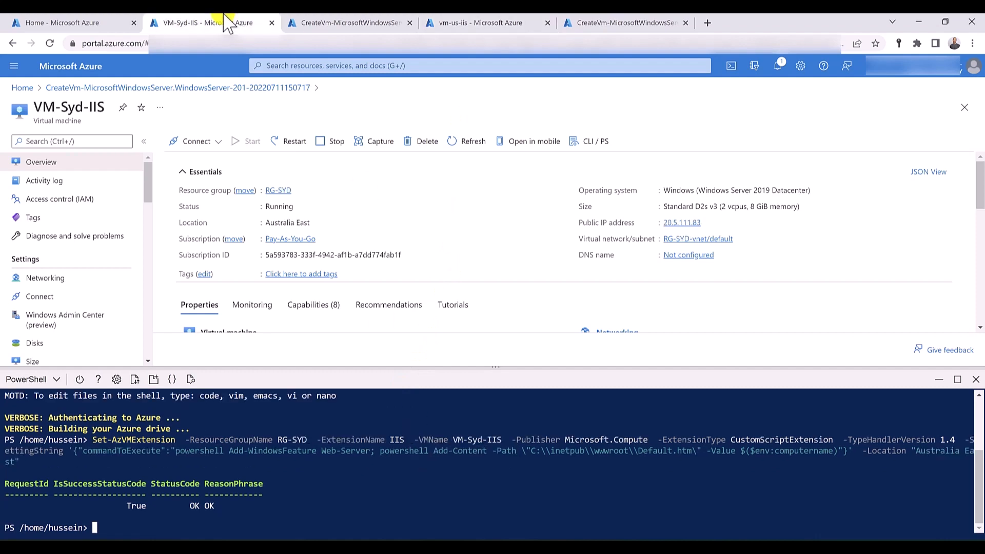
left_click(678, 256)
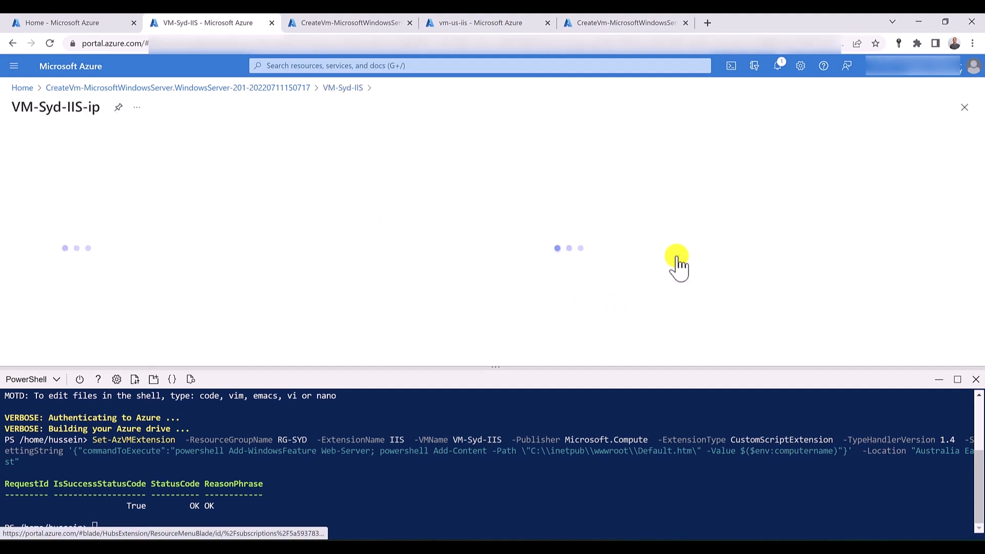
left_click(976, 380)
left_click(219, 284)
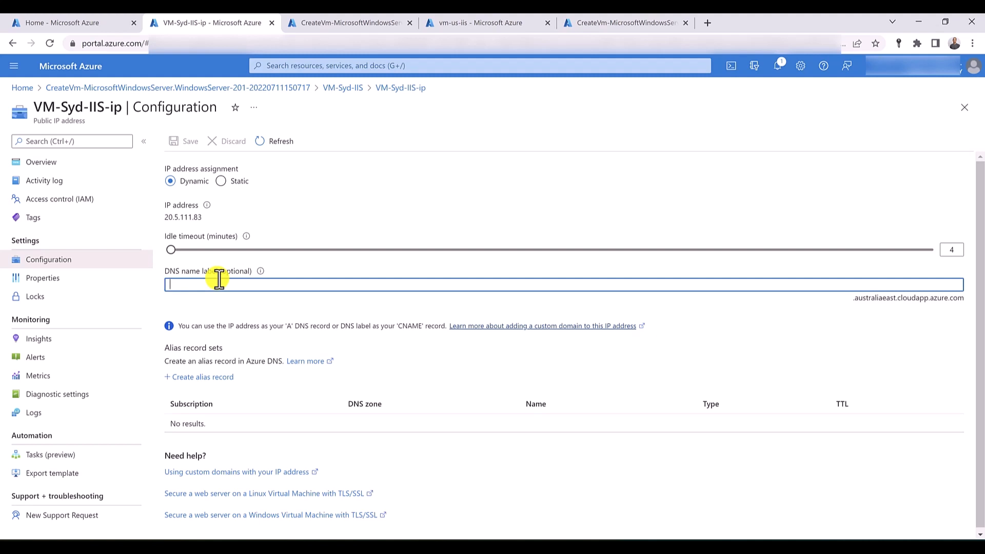
type("vmsydiis")
left_click(177, 143)
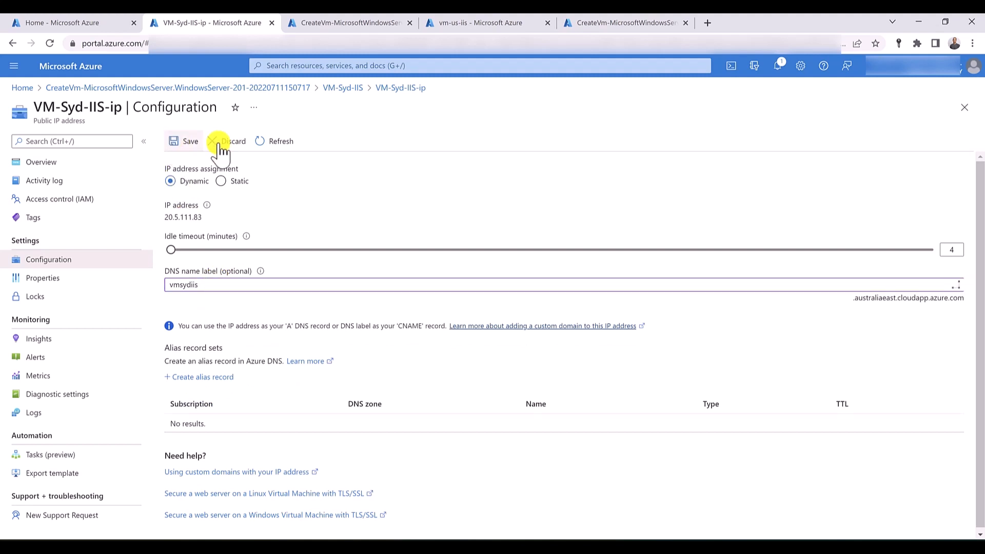
- Open the DNS configuration of vm-us-iis, save vmusiis as the DNS name label, and close Cloud Shell
left_click(468, 25)
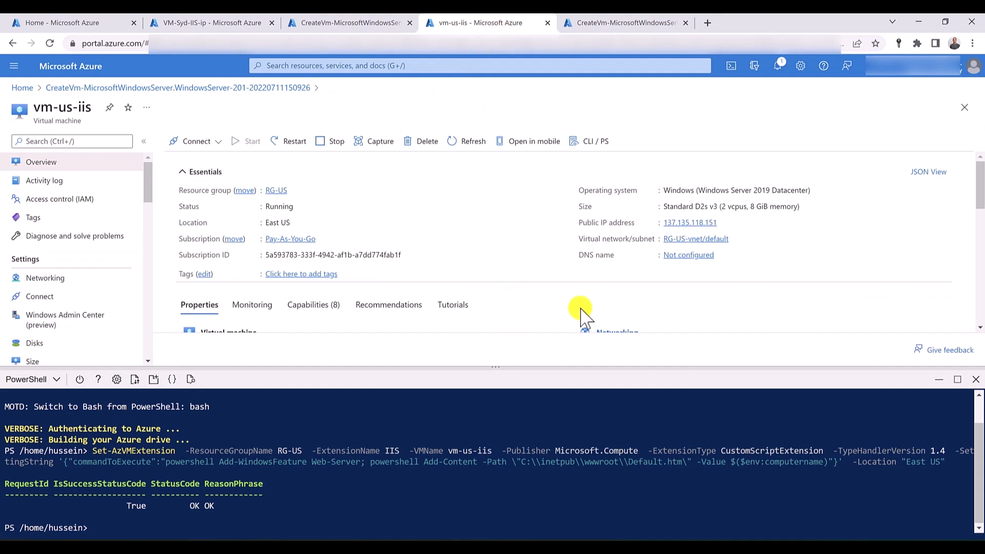
left_click(680, 255)
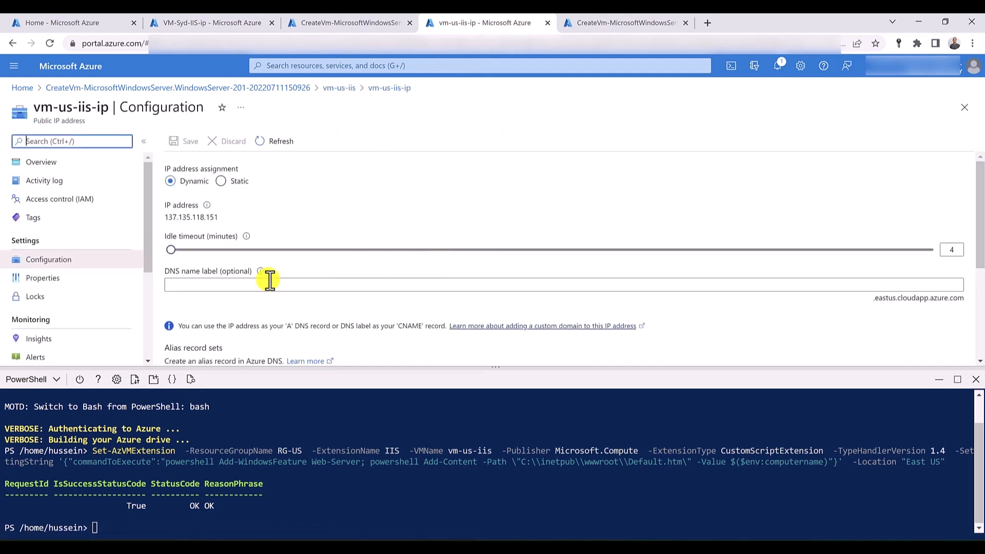
left_click(204, 286)
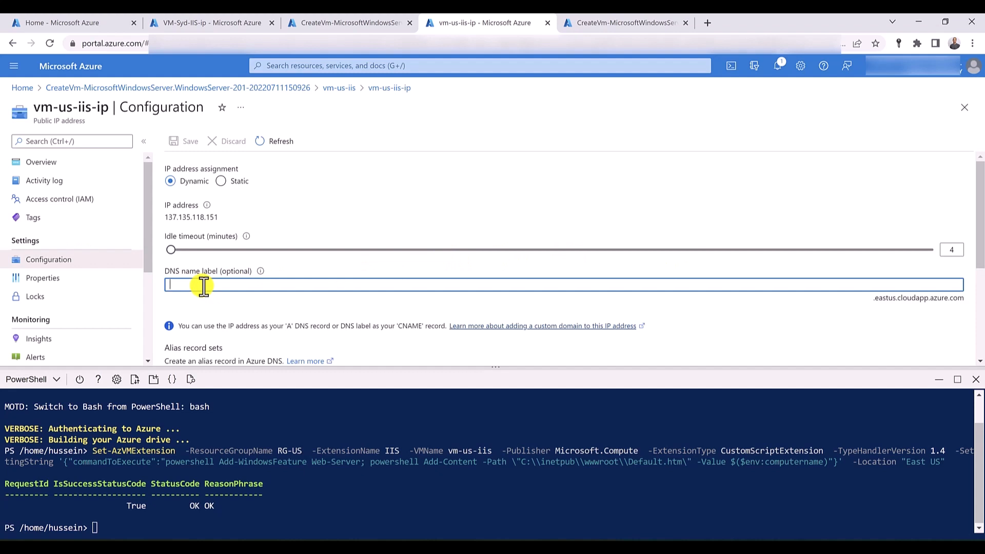
type("vmus")
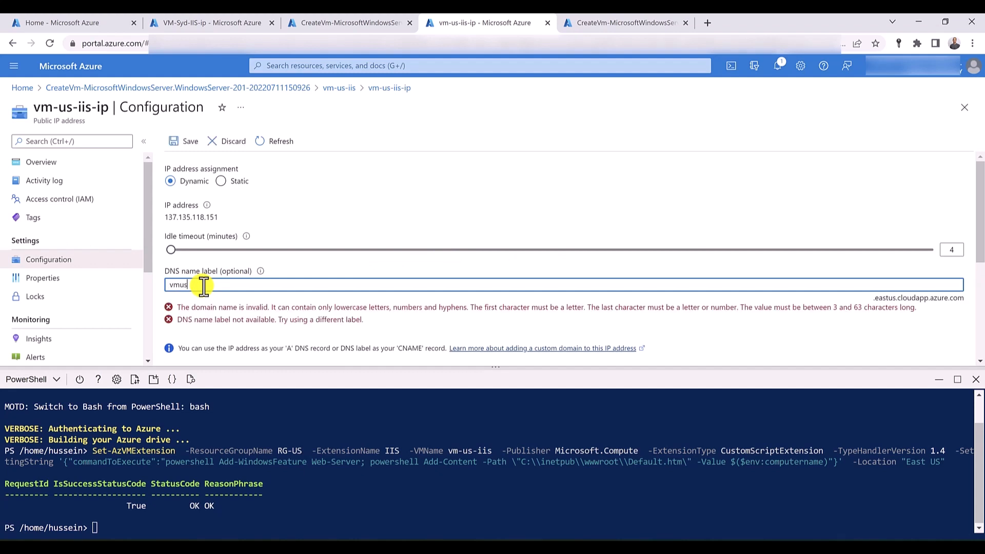
type("iis")
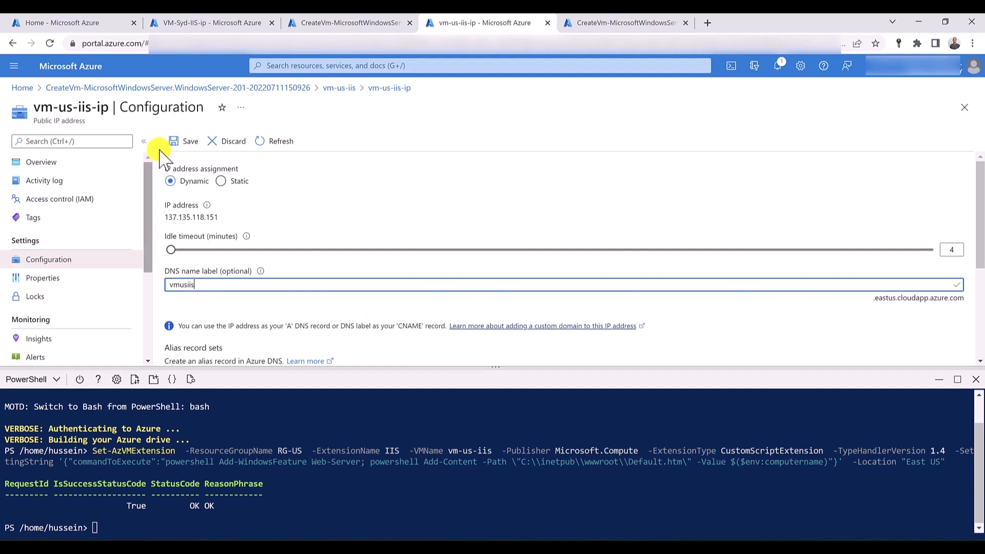
left_click(190, 144)
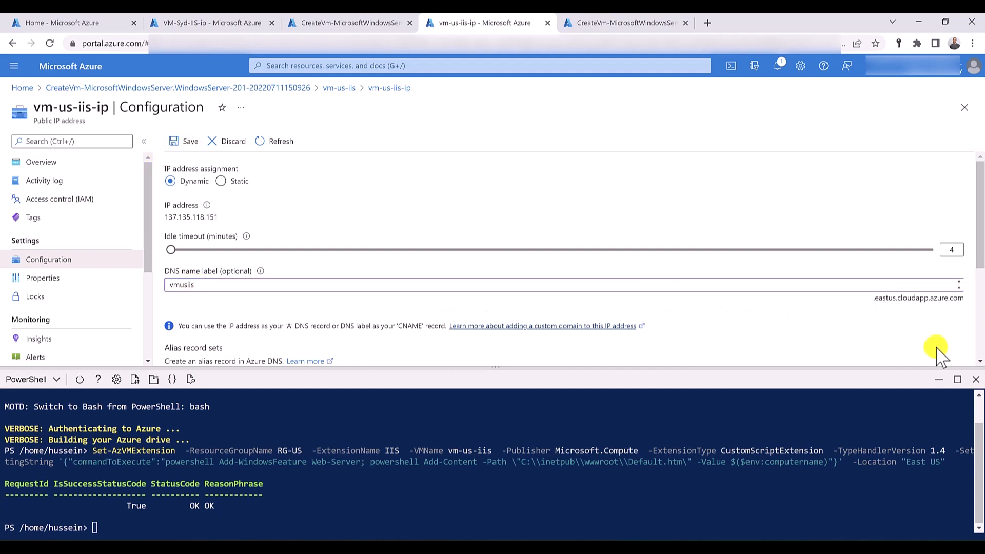
left_click(976, 379)
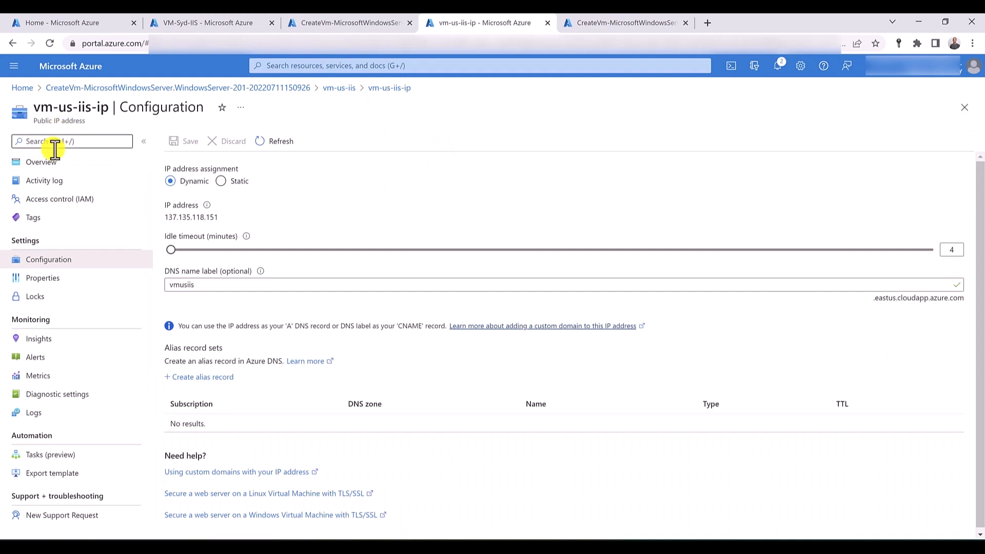
- Open vm-us-iis from the virtual machines list and copy its DNS name
left_click(45, 164)
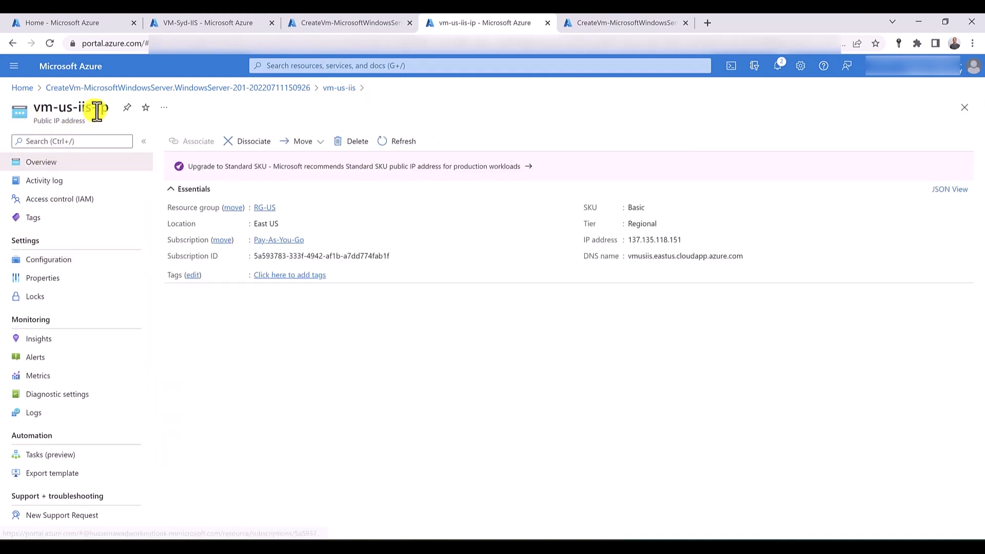
left_click(293, 67)
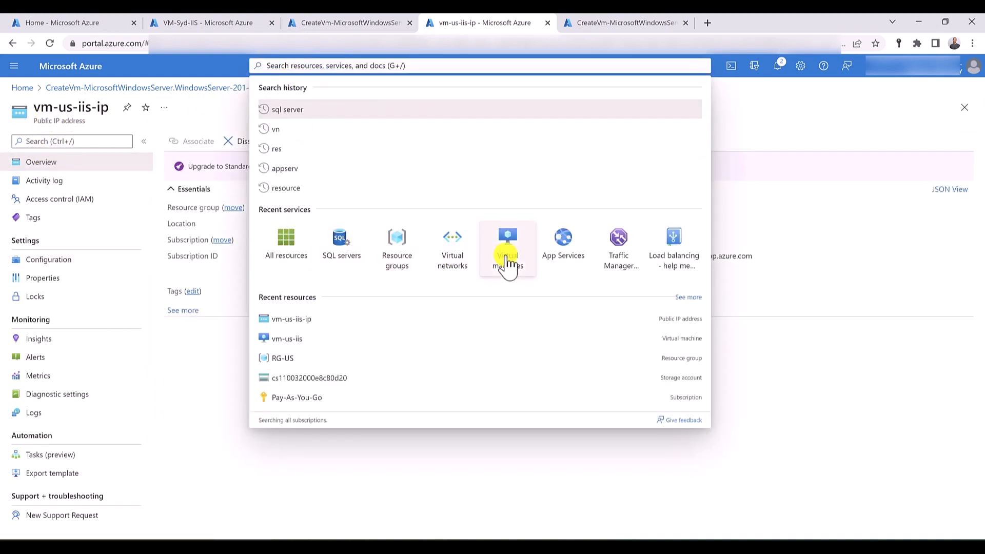
left_click(486, 260)
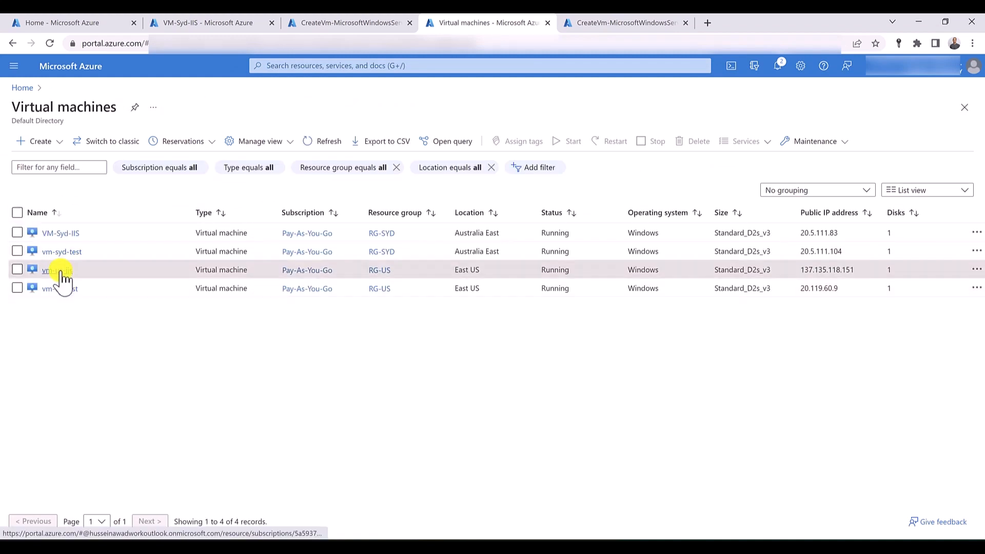
left_click(63, 275)
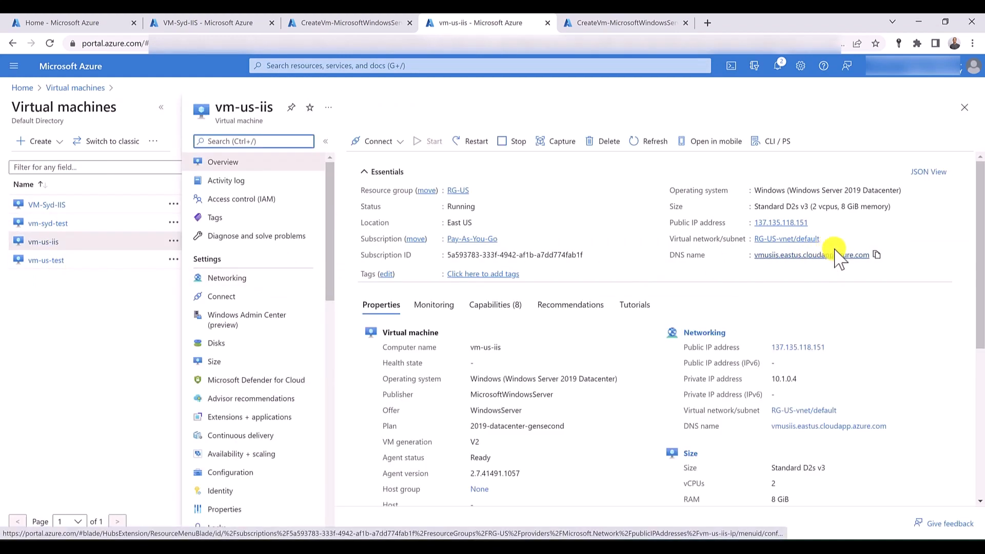
left_click(876, 256)
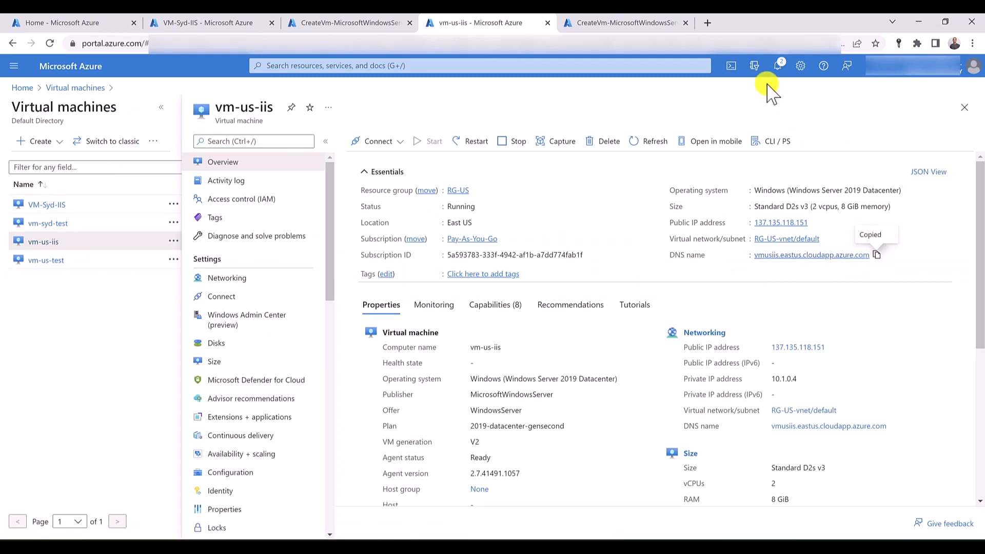
- Browse to the copied DNS name vmusiis.eastus.cloudapp.azure.com in a new browser tab
left_click(707, 23)
right_click(390, 44)
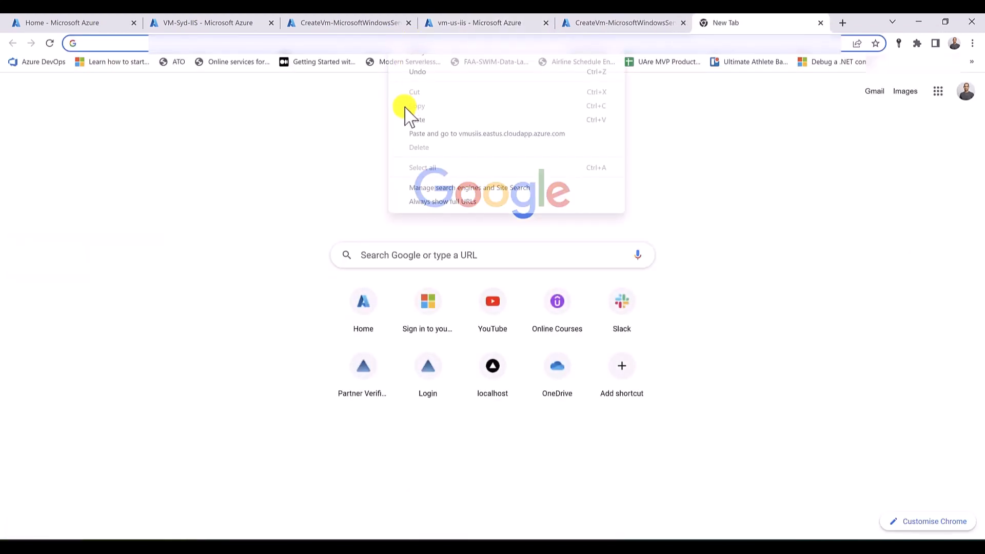
left_click(425, 121)
key("Return")
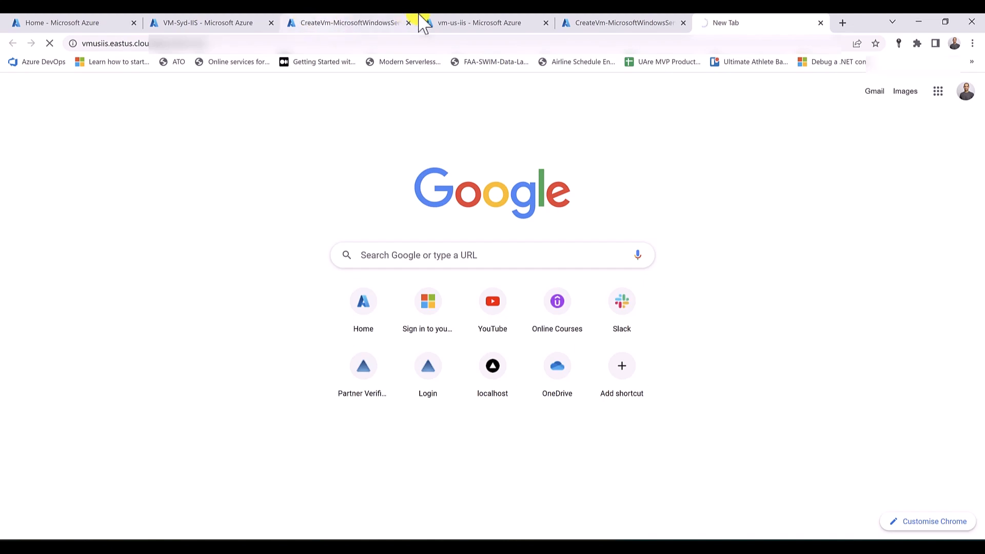
- Add an inbound security rule named HTTP to vm-us-iis, allowing destination port 80 with priority 310
left_click(463, 23)
left_click(274, 280)
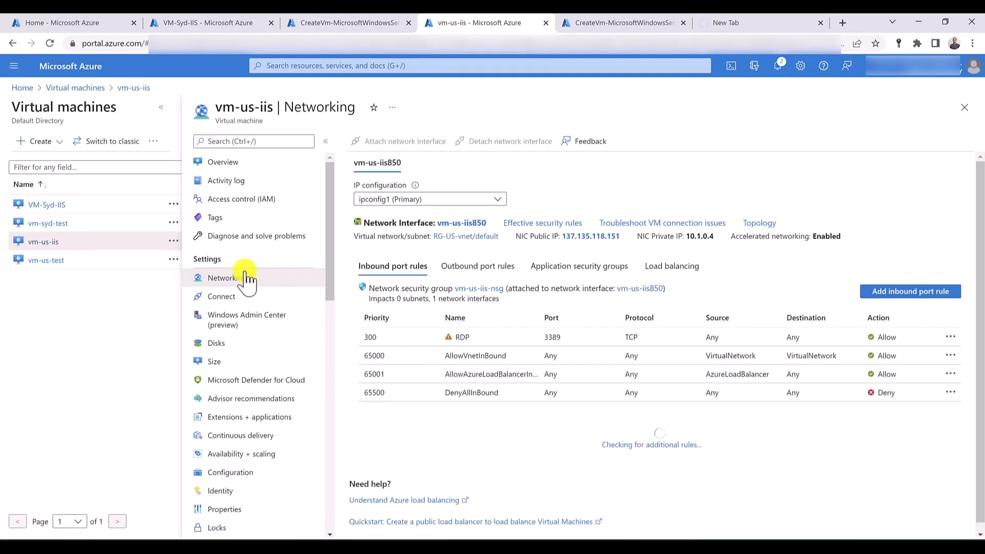
left_click(913, 300)
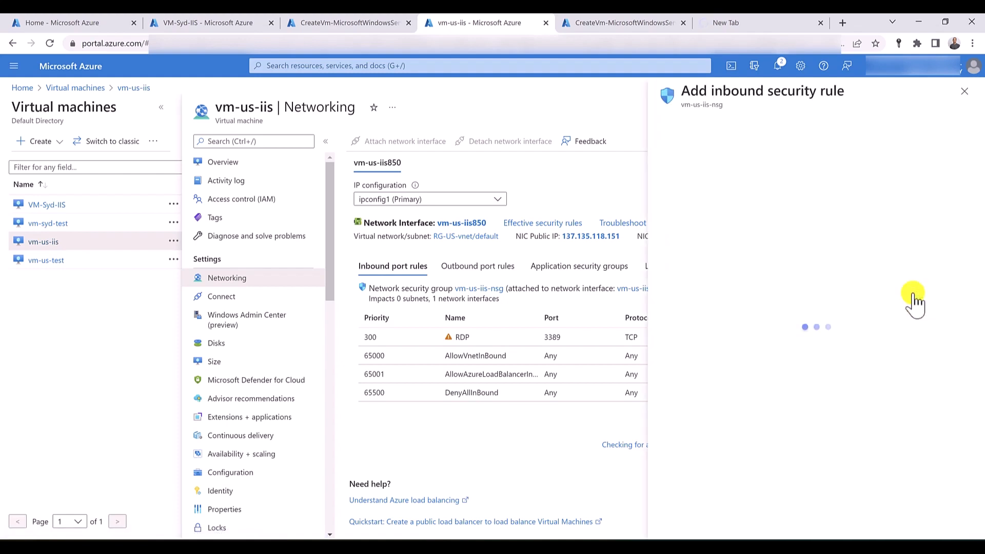
left_click(713, 285)
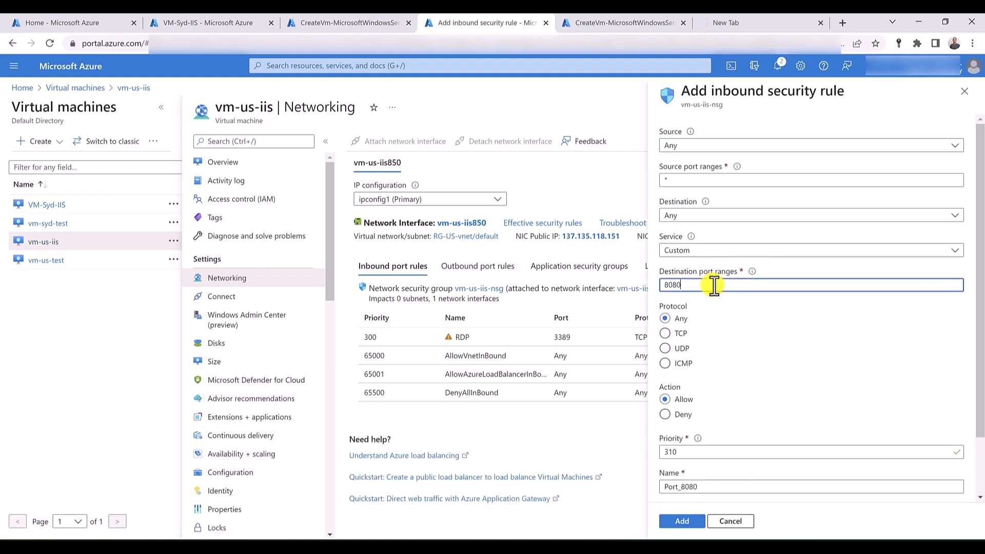
scroll(710, 378, "down", 2)
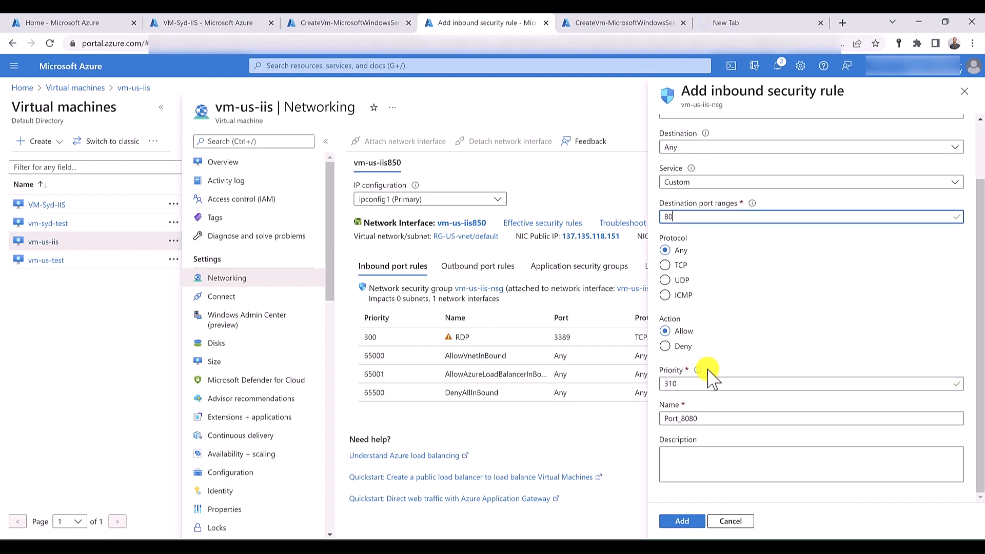
double_click(691, 418)
type("HT")
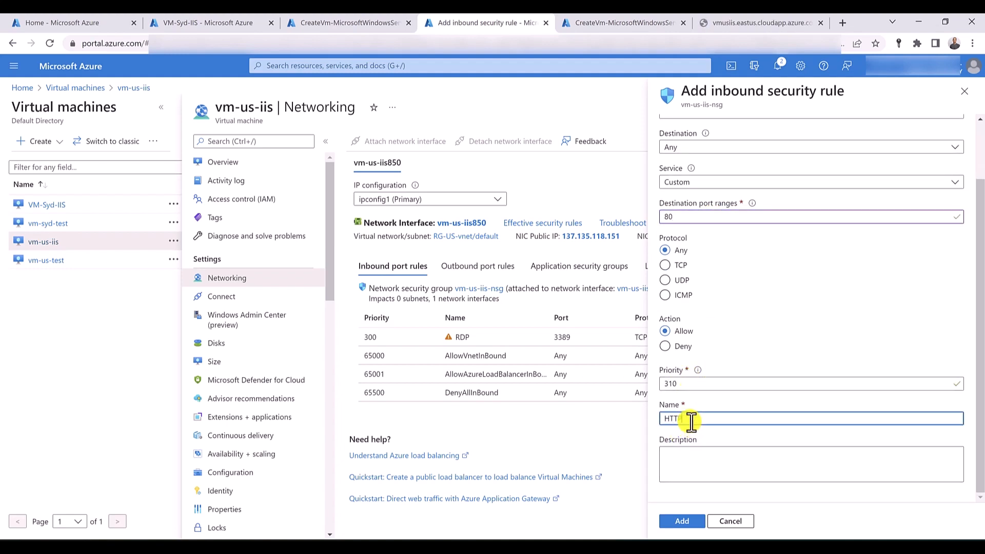
type("TP")
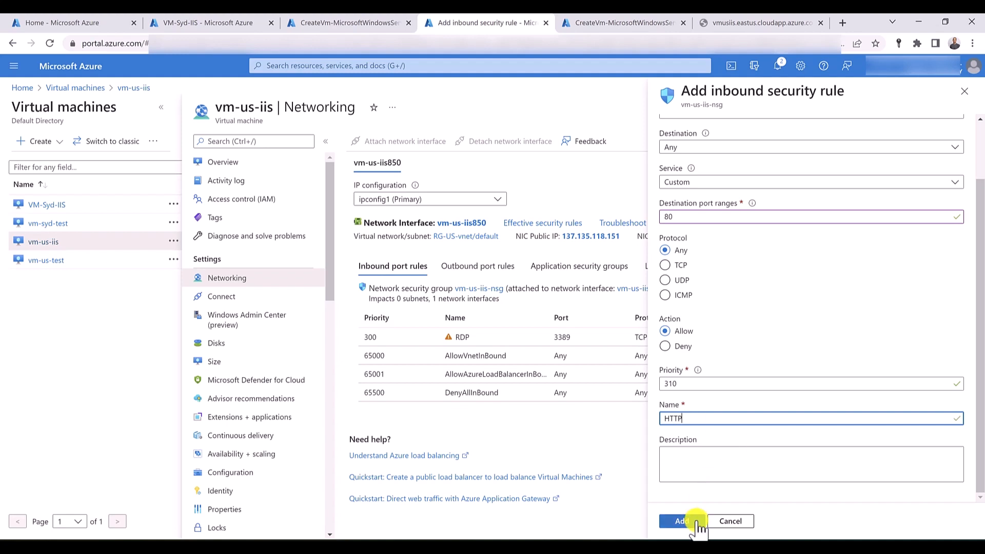
left_click(696, 522)
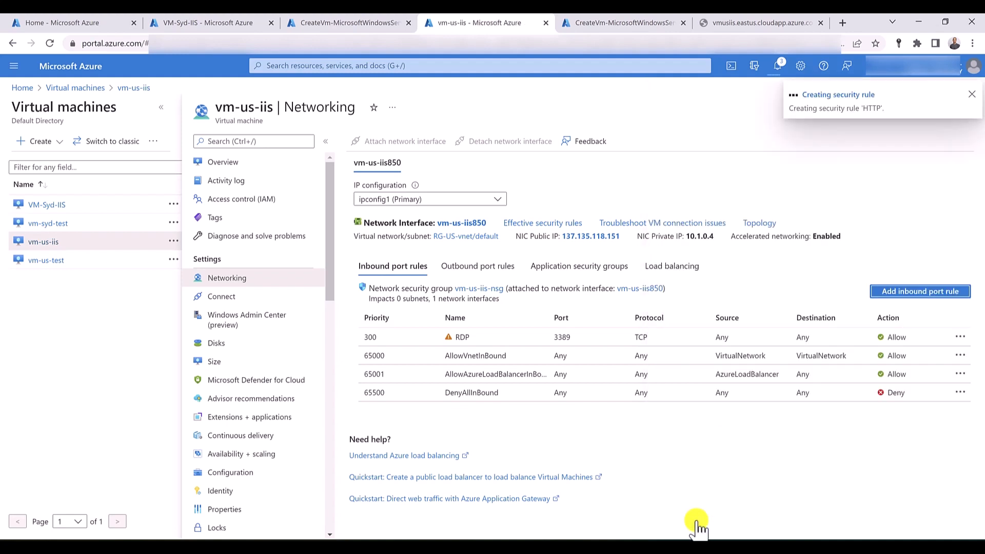
- Add an inbound security rule named HTTP to VM-Syd-IIS, allowing destination port 80 with priority 310
left_click(201, 27)
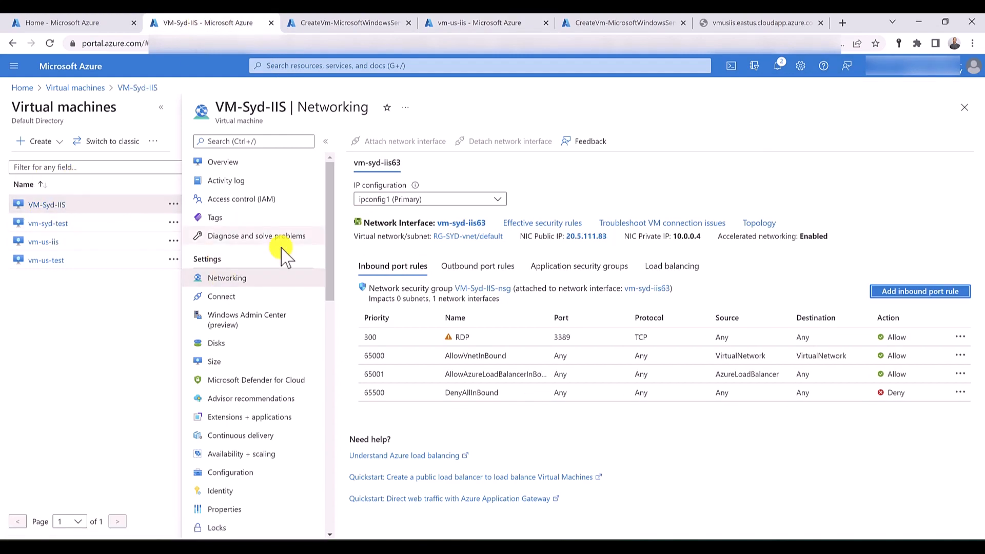
left_click(949, 303)
left_click(735, 285)
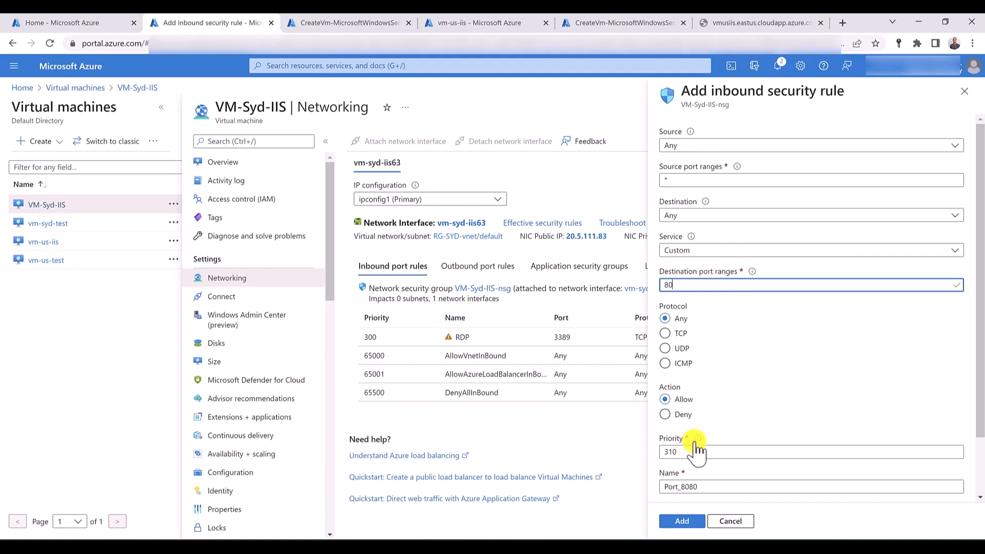
double_click(705, 488)
type("HTTP")
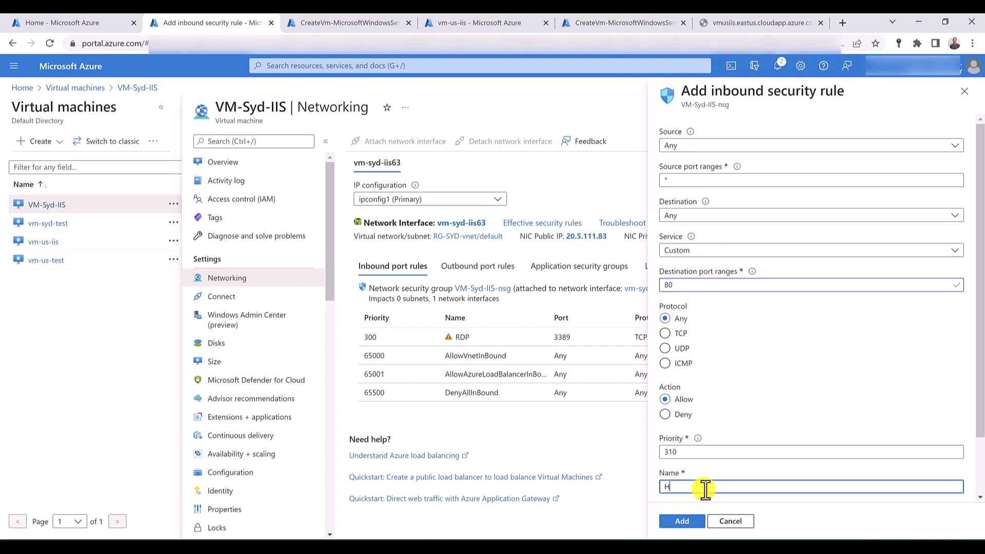
left_click(693, 521)
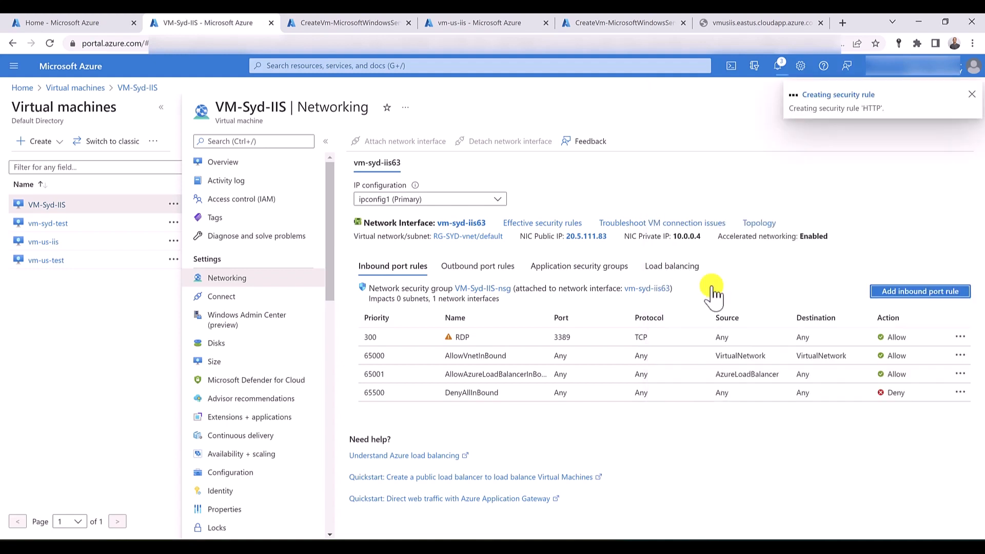
- Reload the vm-us-iis site and browse to VM-Syd-IIS's DNS name, vmsydiis.australiaeast.cloudapp.azure.com, in a new browser tab
left_click(742, 24)
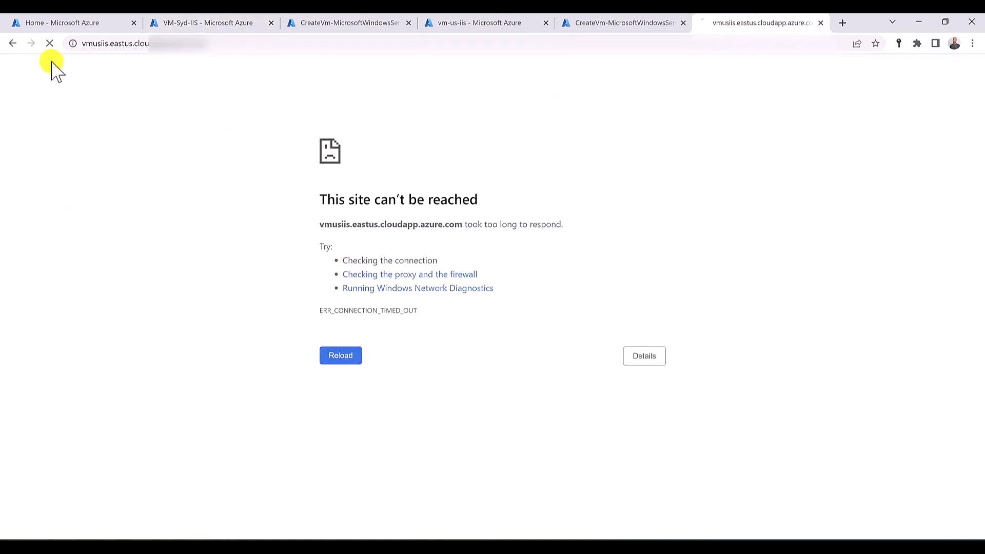
left_click(50, 43)
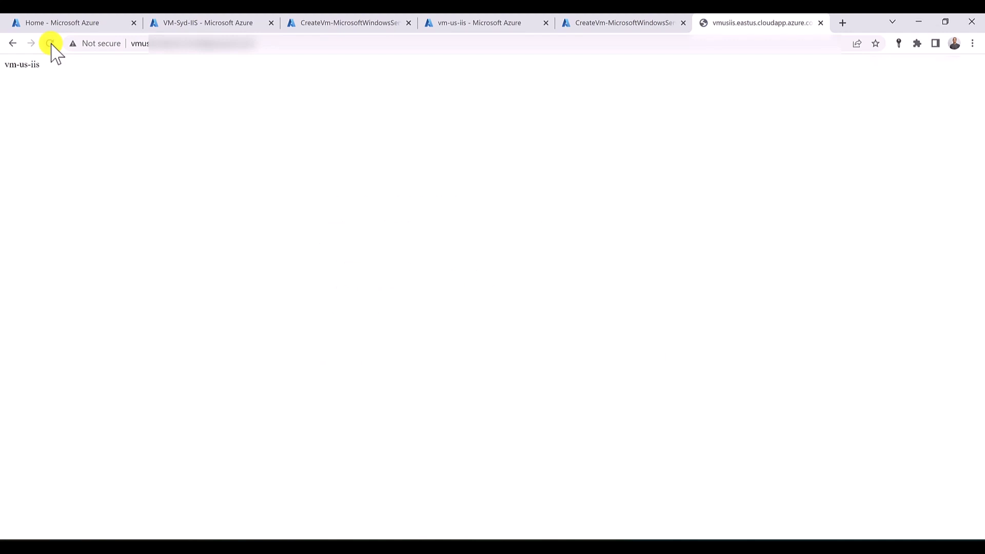
left_click(248, 22)
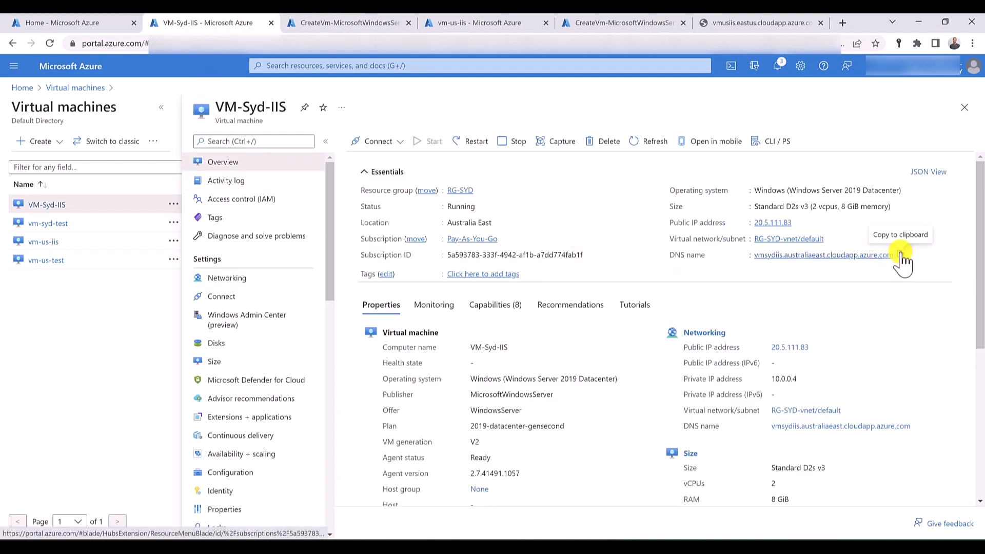
left_click(900, 255)
left_click(842, 22)
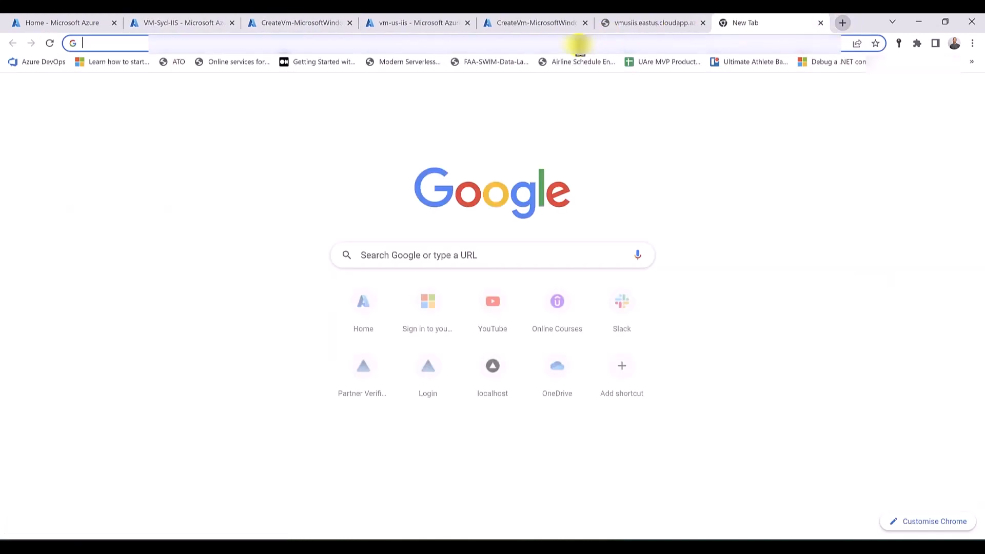
right_click(561, 47)
left_click(598, 124)
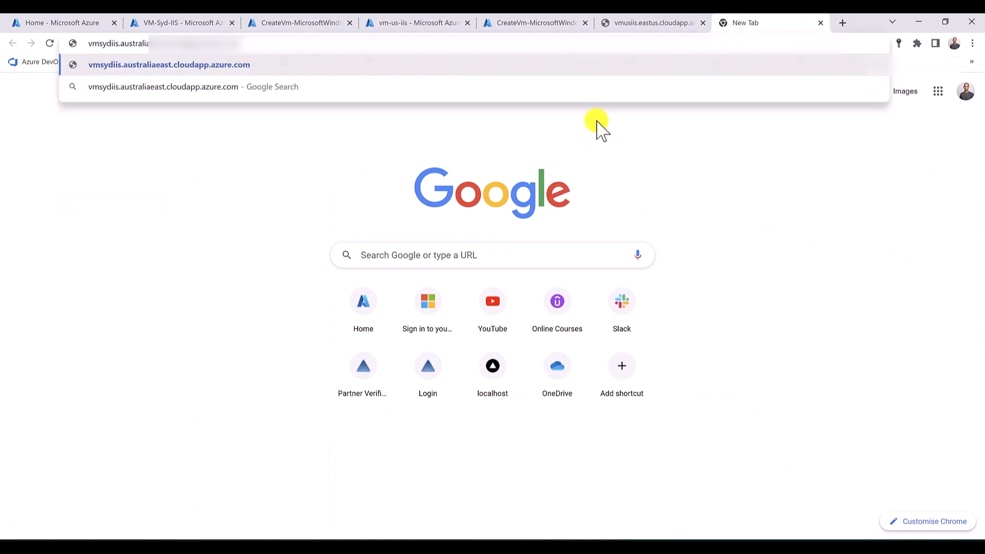
key("Return")
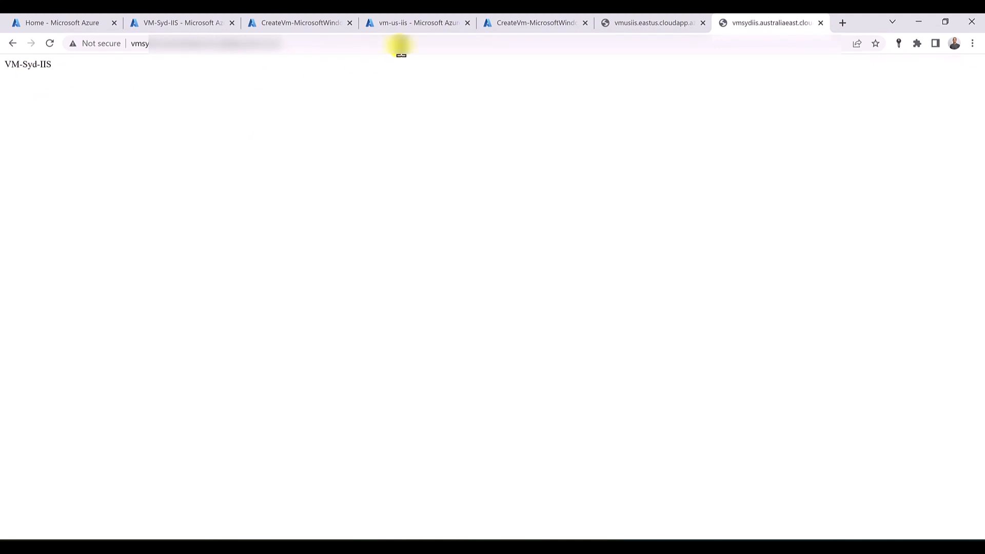
- Close both web server test tabs and open the Traffic Manager service in a separate browser tab beside the Home tab
middle_click(655, 26)
middle_click(655, 26)
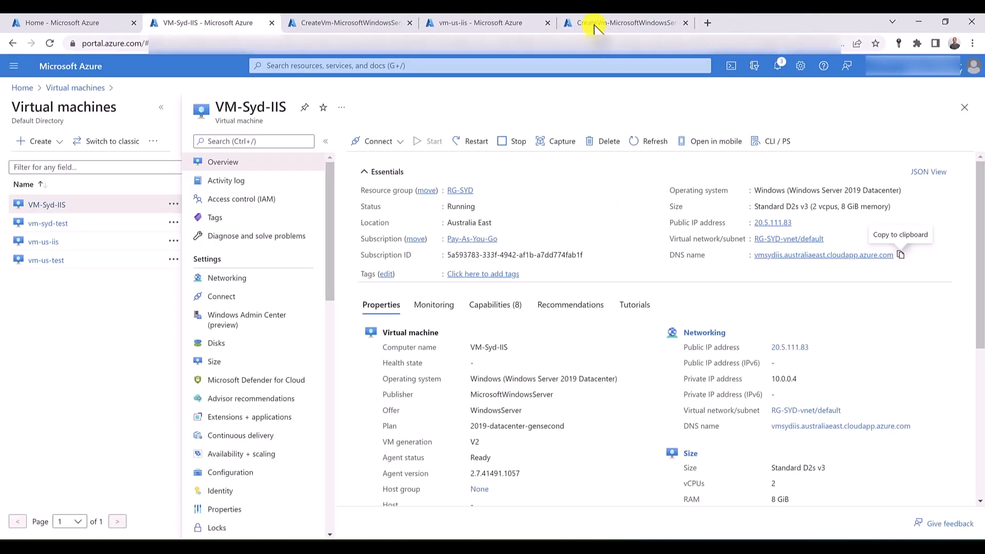
left_click(330, 65)
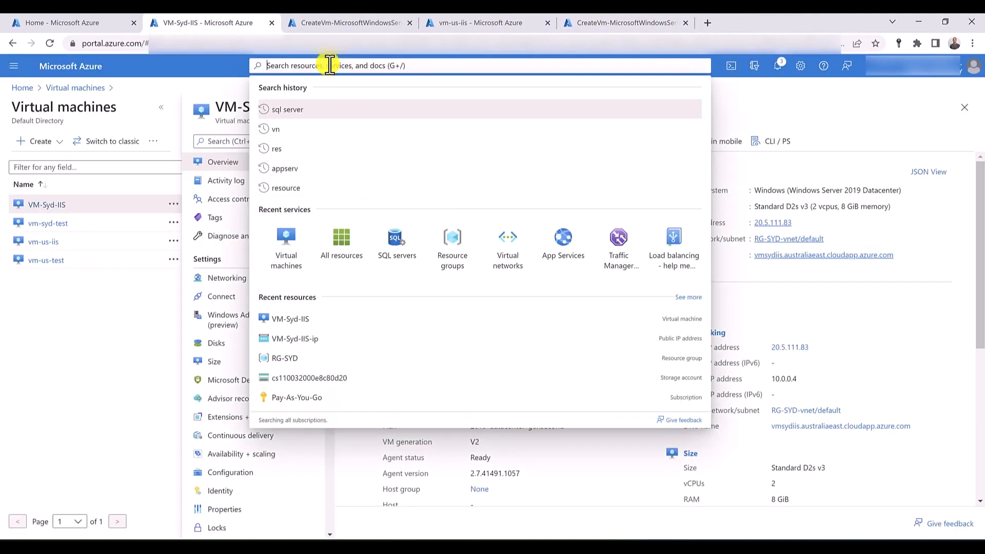
middle_click(608, 248)
left_click_drag(345, 22, 182, 24)
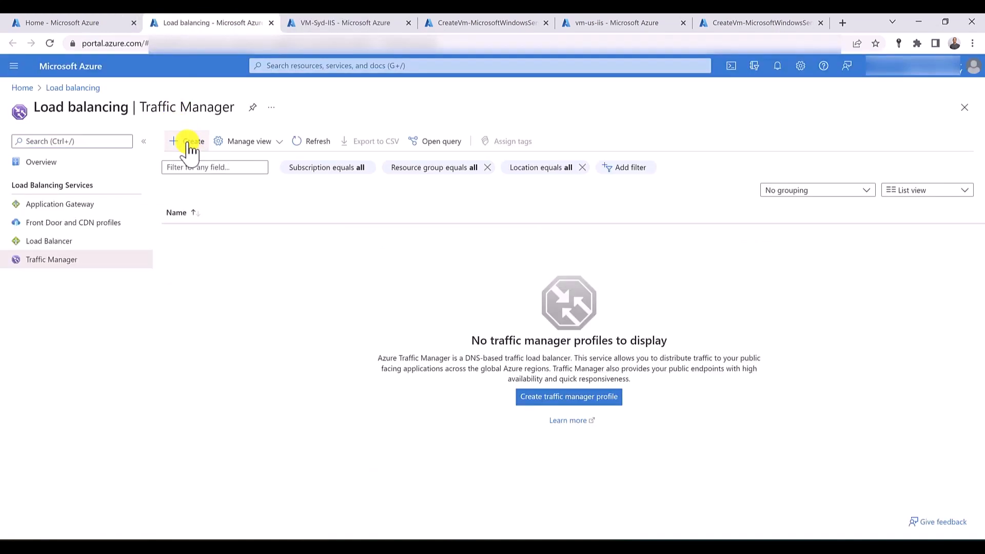
- Create a Traffic Manager profile named weightedtrafficmanager with Weighted routing in resource group RG-SYD
left_click(189, 143)
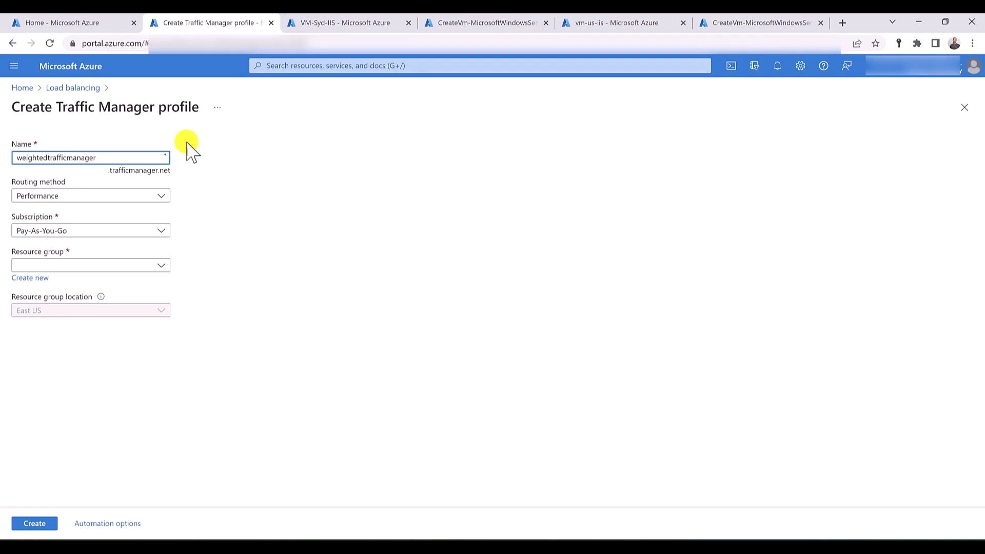
left_click(162, 195)
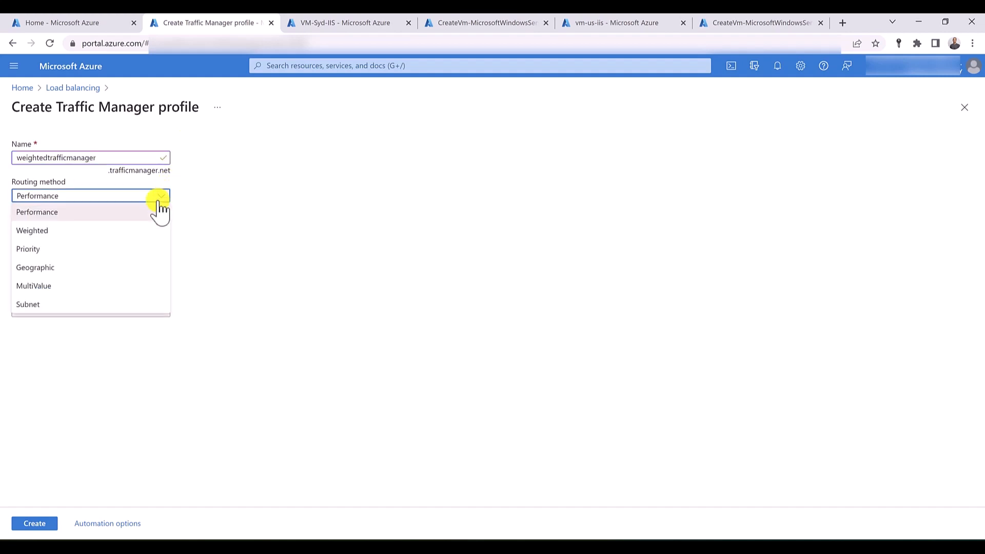
left_click(150, 230)
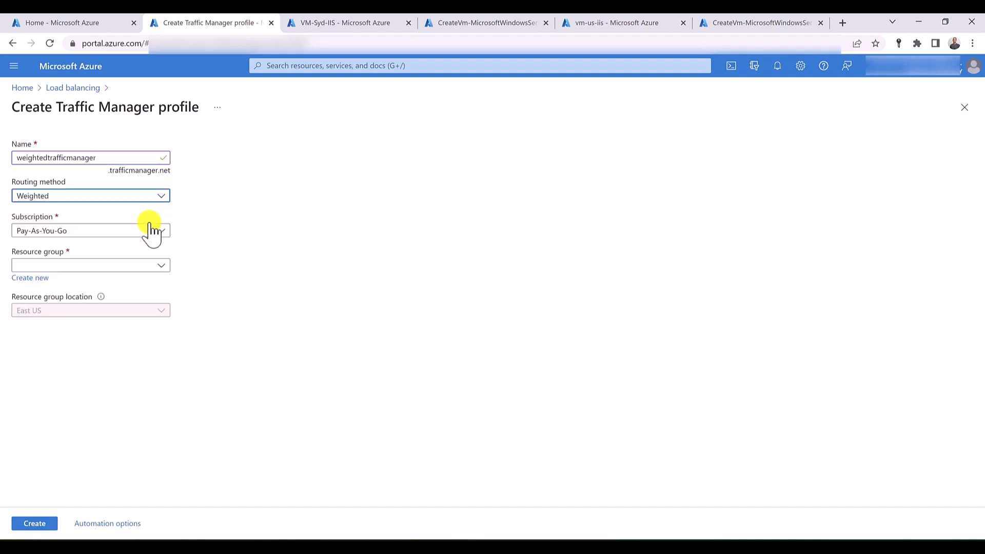
left_click(157, 265)
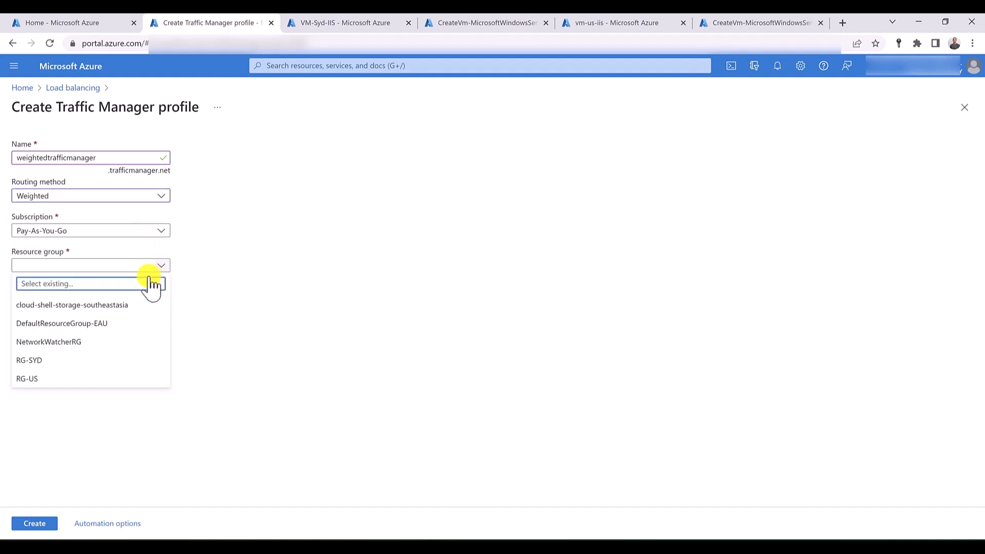
left_click(108, 360)
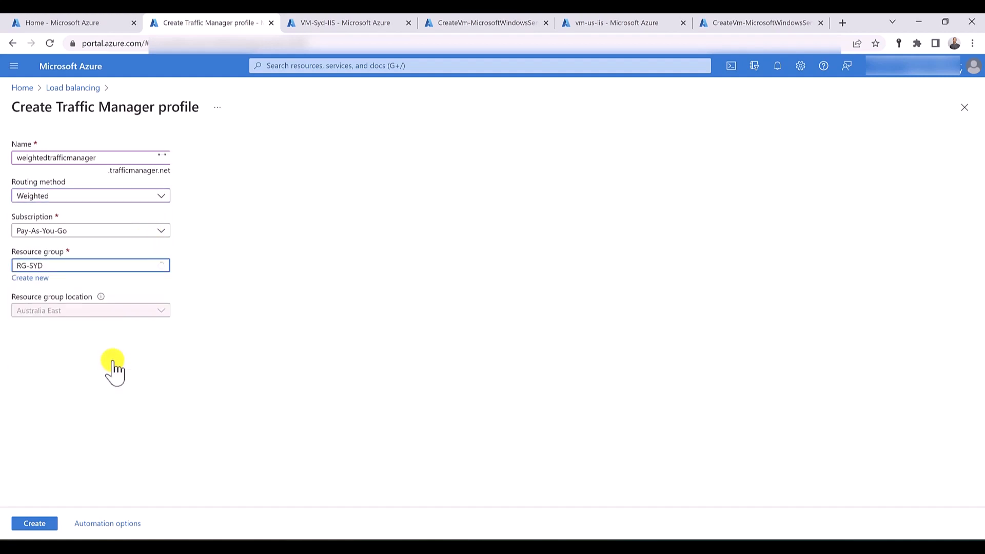
left_click(48, 526)
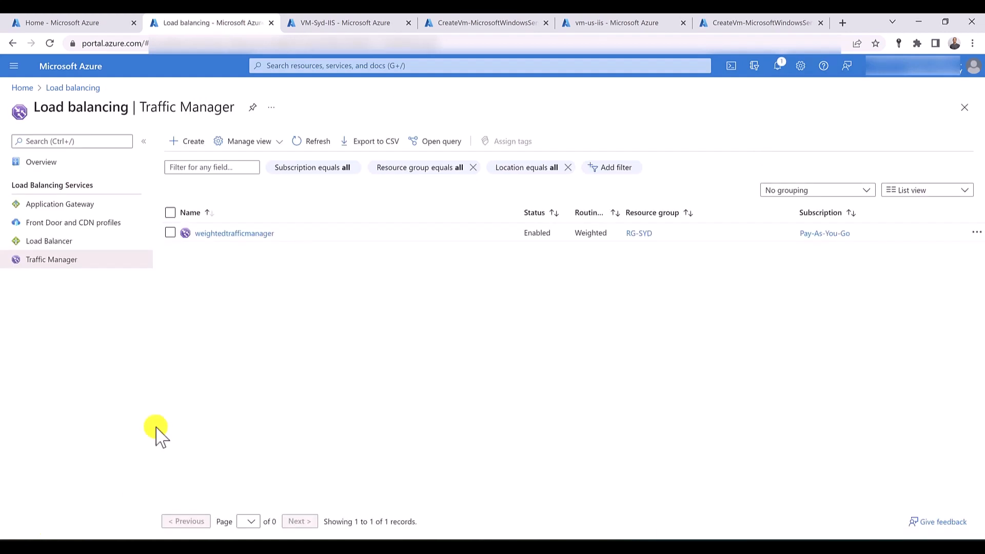
- Add an Azure endpoint named sydendpoint to weightedtrafficmanager, targeting public IP address VM-Syd-IIS-ip with weight 25
left_click(200, 233)
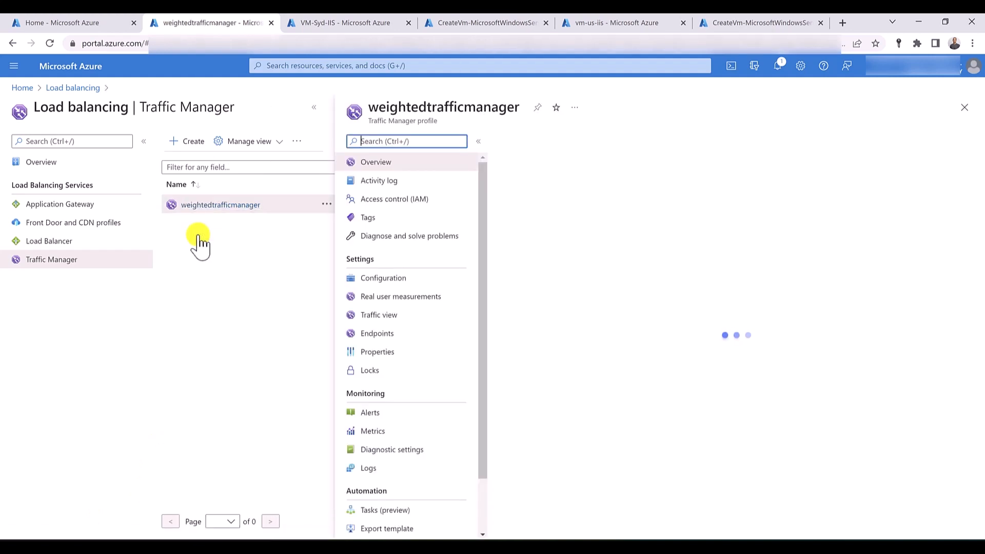
left_click(395, 336)
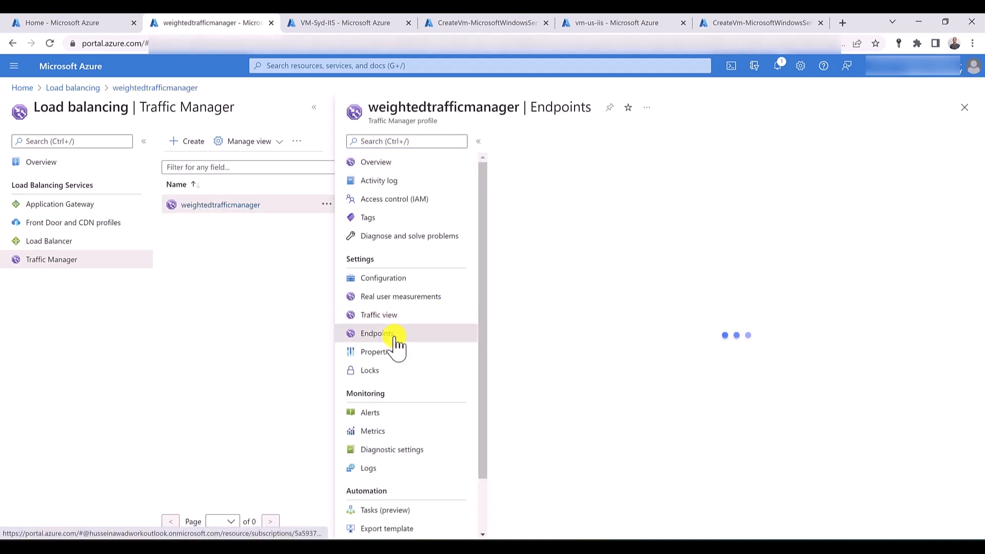
left_click(523, 143)
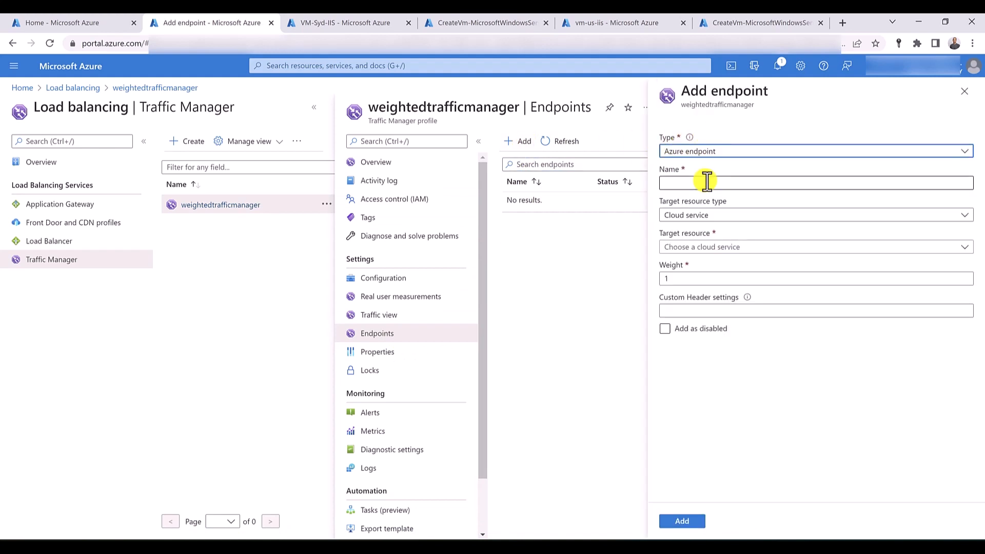
left_click(707, 182)
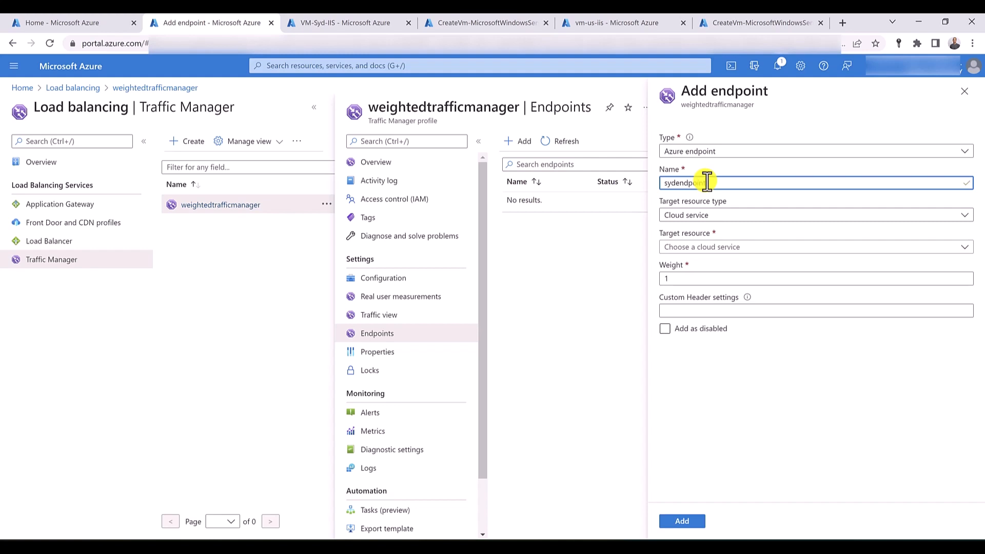
left_click(718, 215)
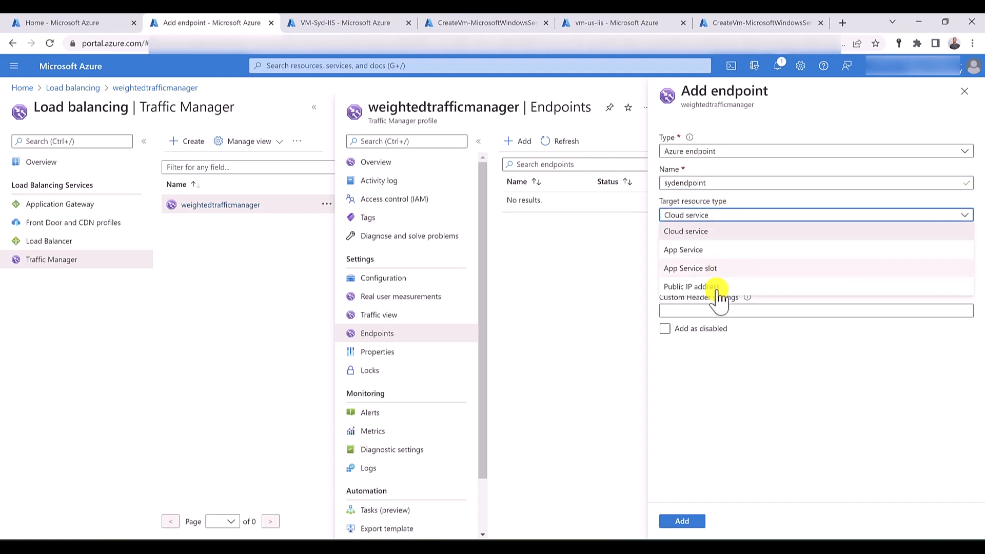
left_click(717, 287)
left_click(719, 249)
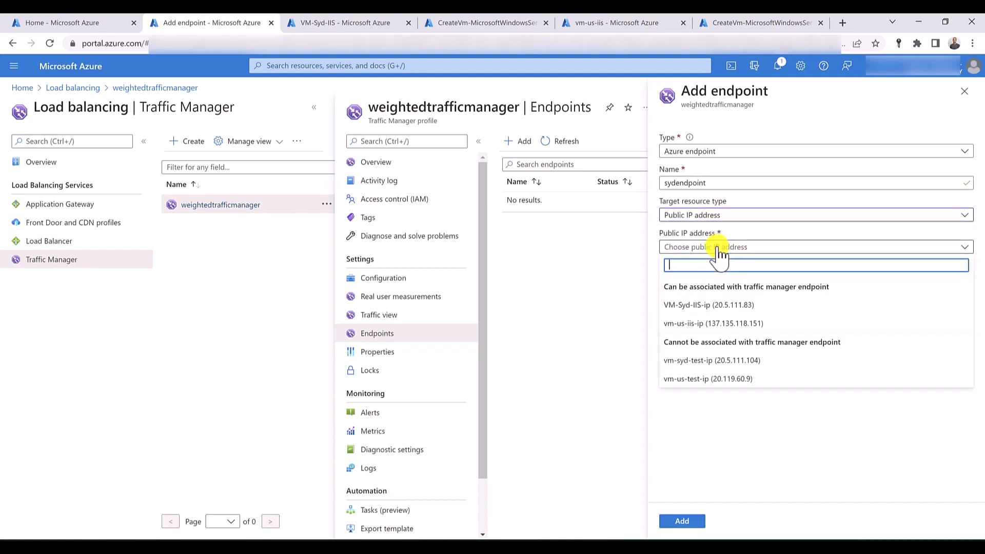
left_click(725, 306)
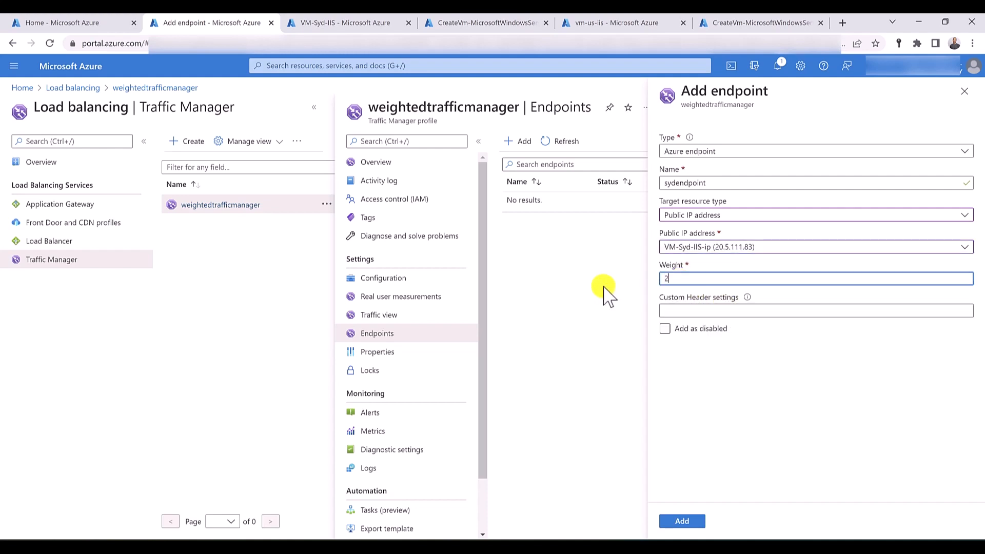
type("25")
left_click(682, 521)
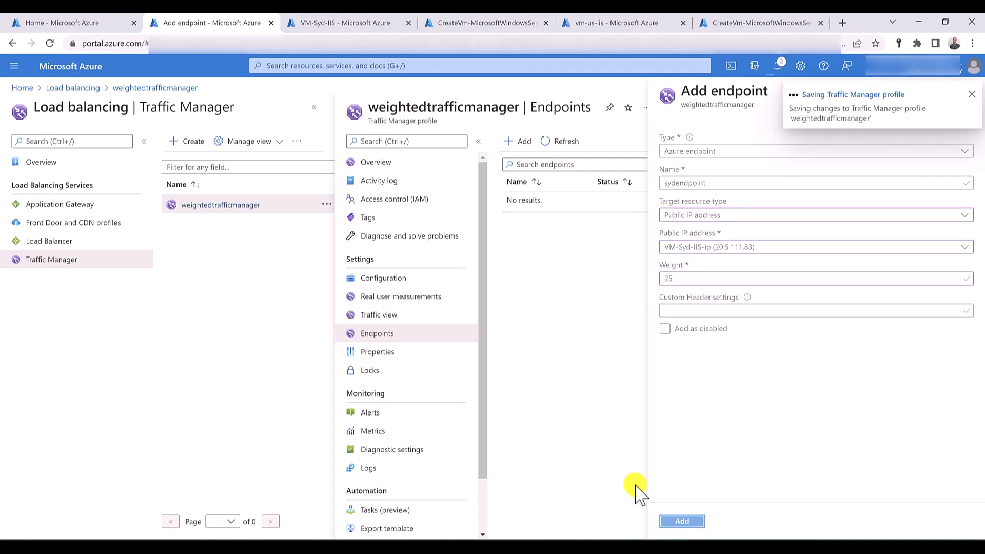
- Add an Azure endpoint named usendpoint targeting public IP address vm-us-iis-ip with weight 100, and refresh the endpoint list
left_click(519, 143)
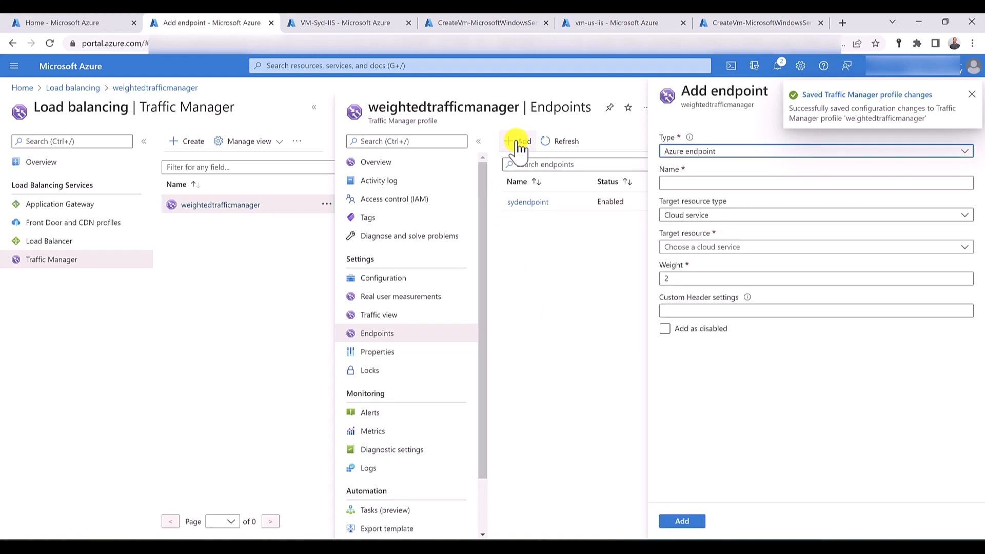
left_click(685, 182)
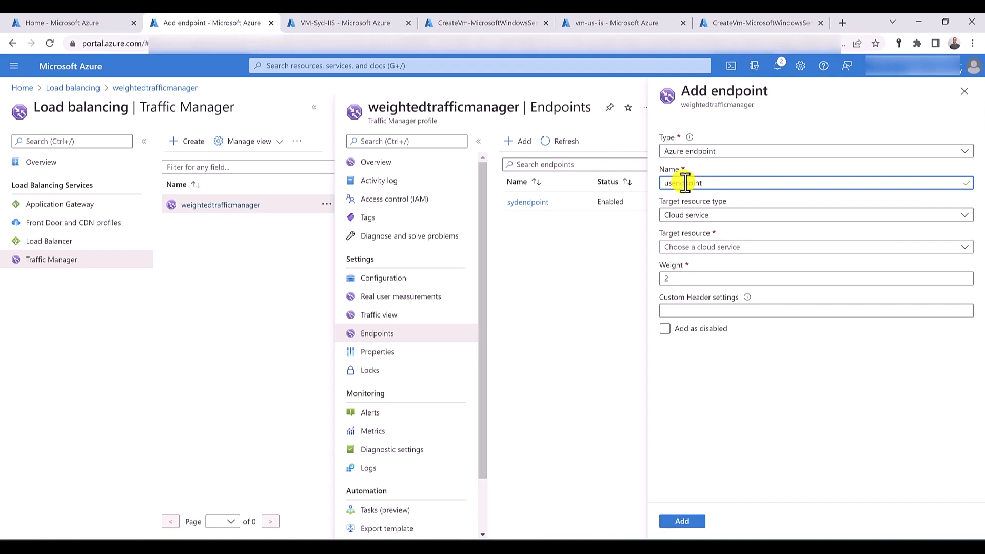
left_click(729, 216)
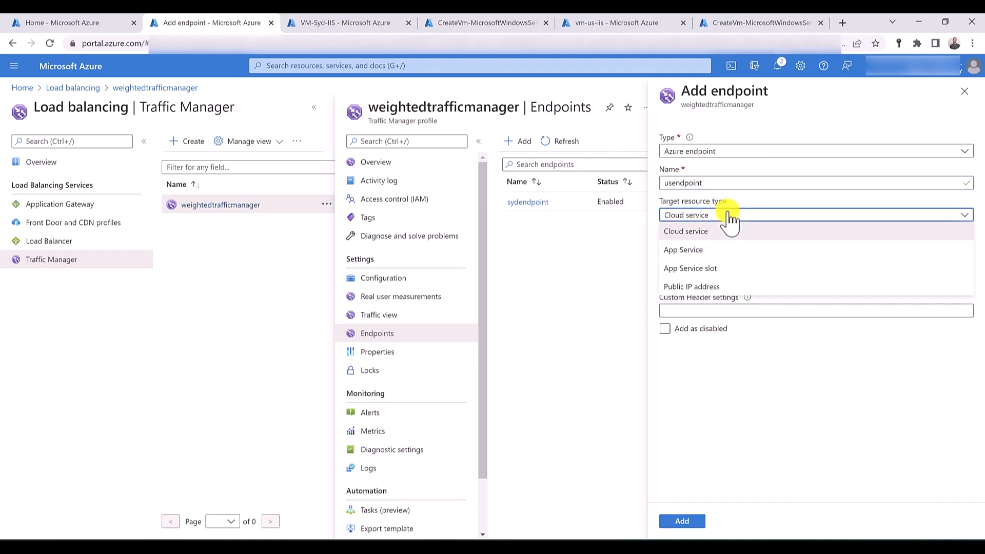
left_click(726, 287)
left_click(748, 248)
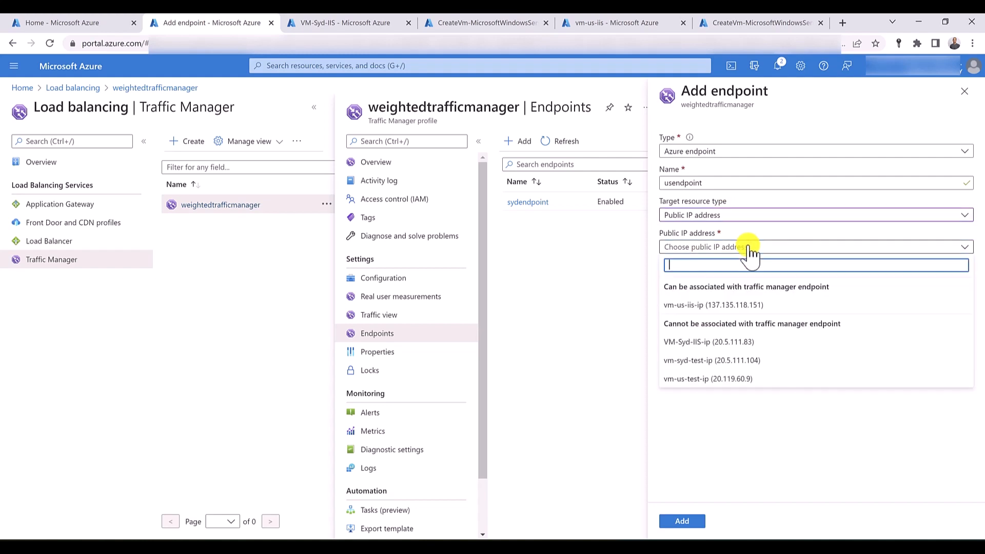
left_click(746, 307)
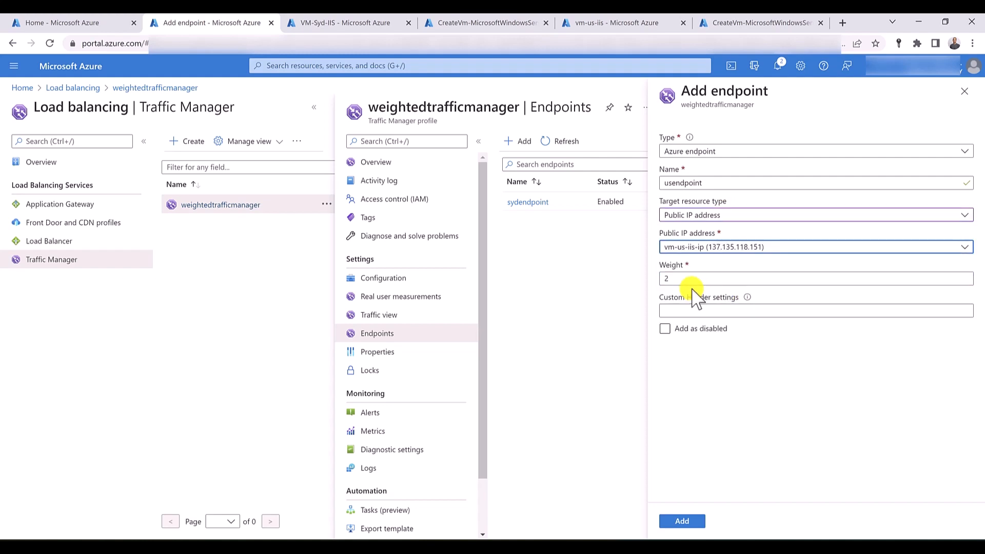
double_click(680, 279)
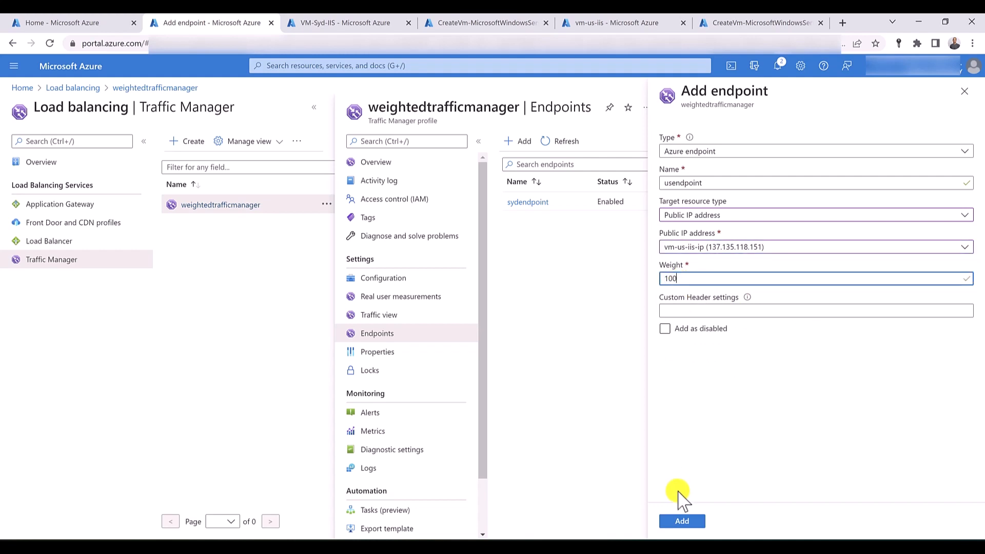
left_click(687, 523)
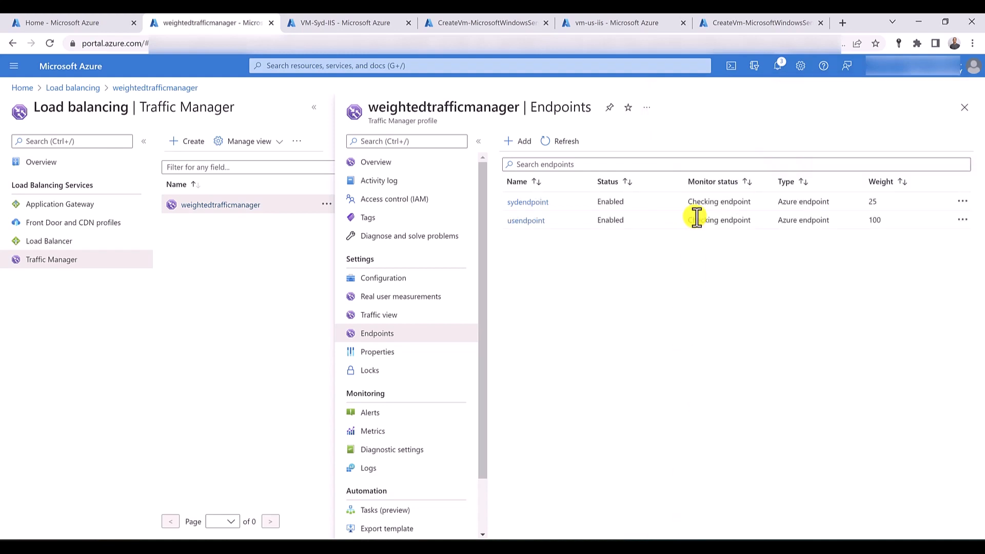
left_click(566, 141)
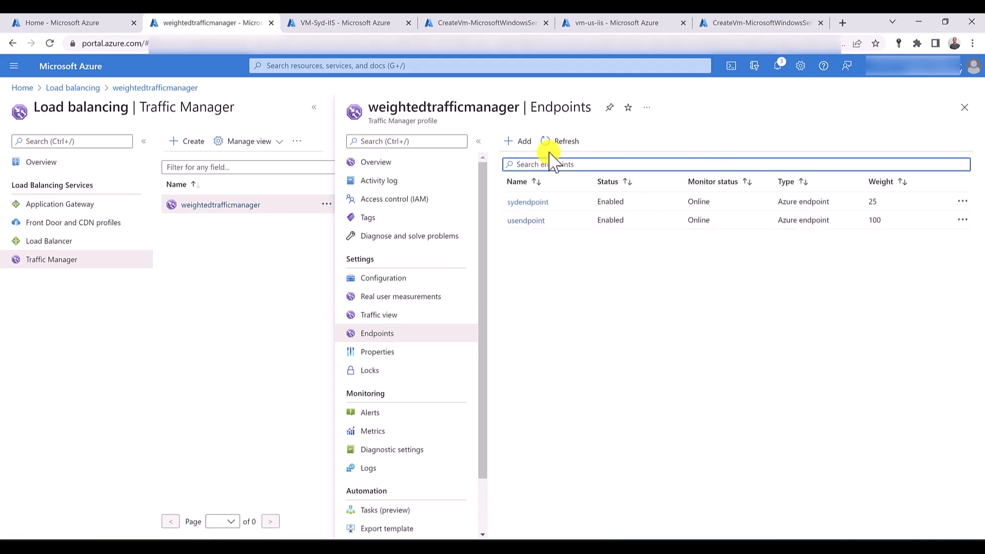
left_click(423, 160)
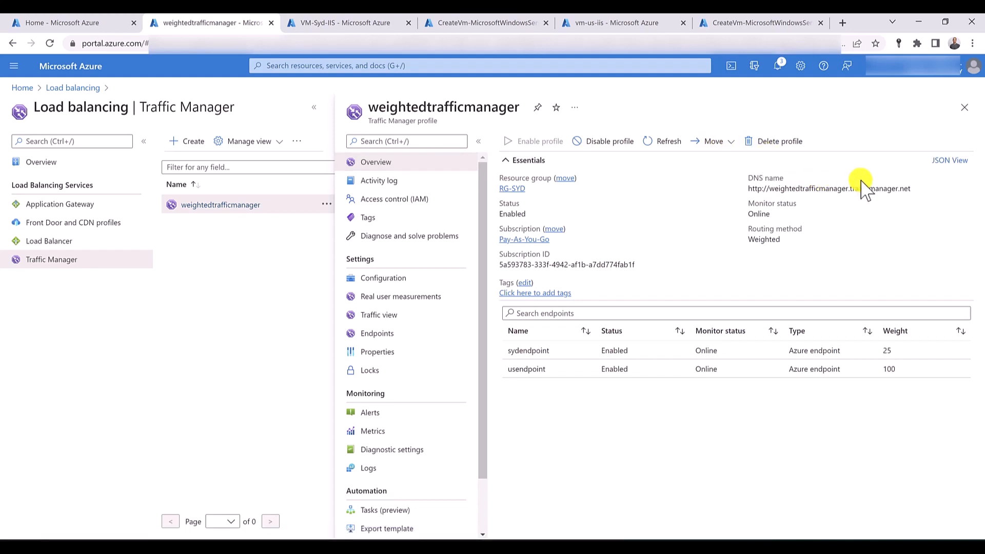
left_click(917, 188)
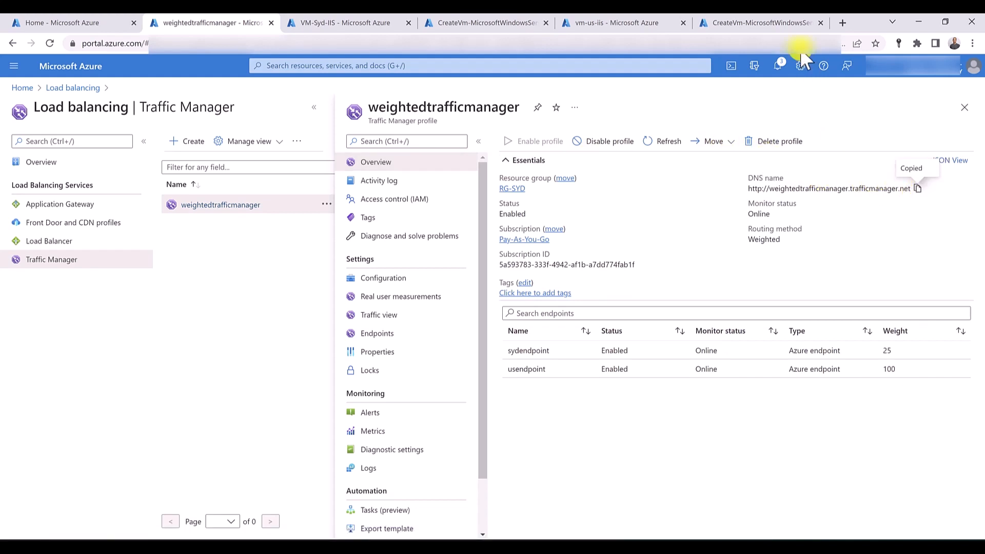
left_click(842, 22)
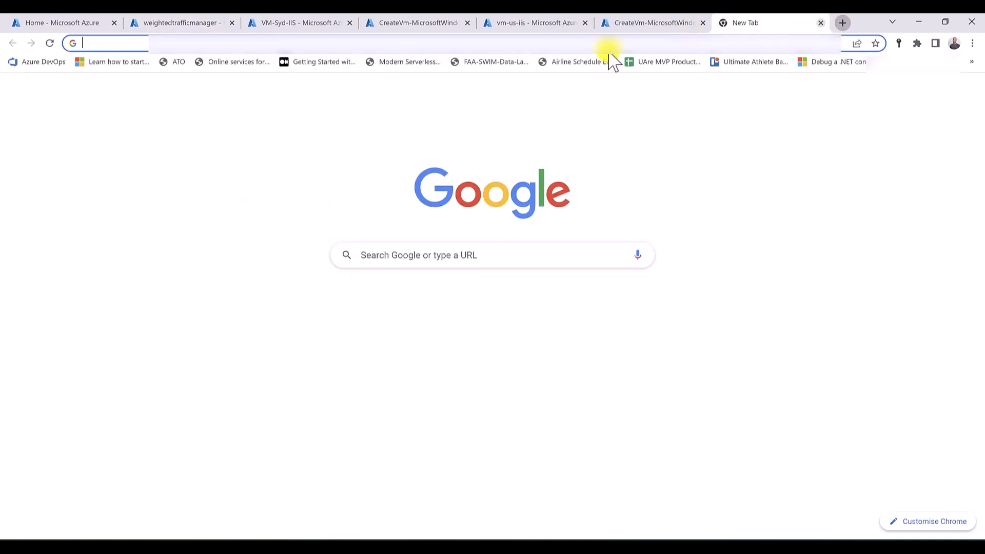
right_click(301, 43)
left_click(329, 126)
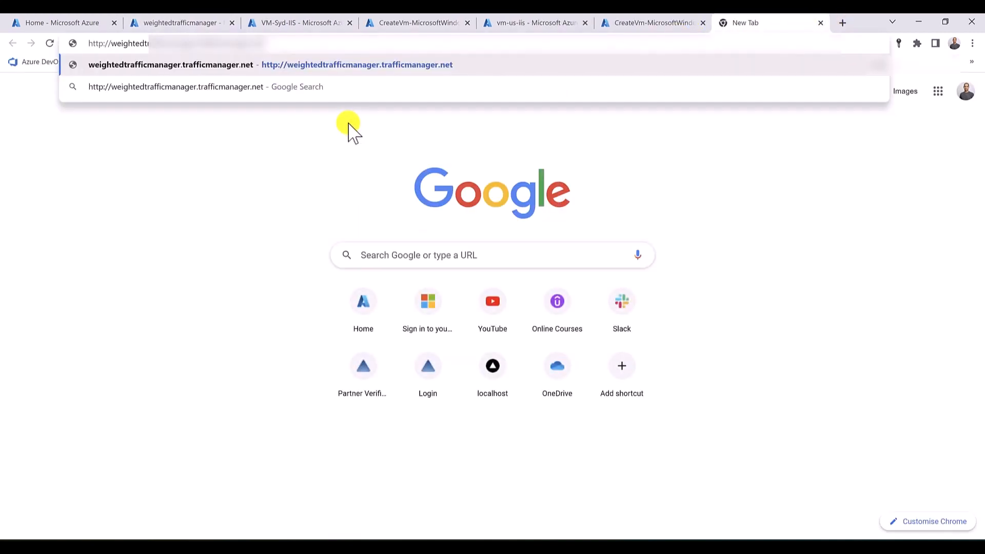
key("Return")
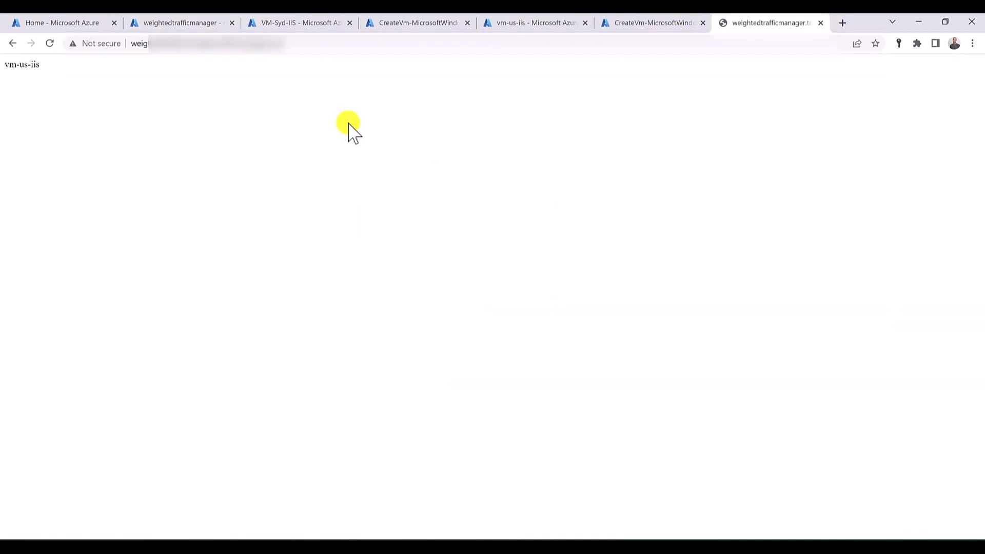
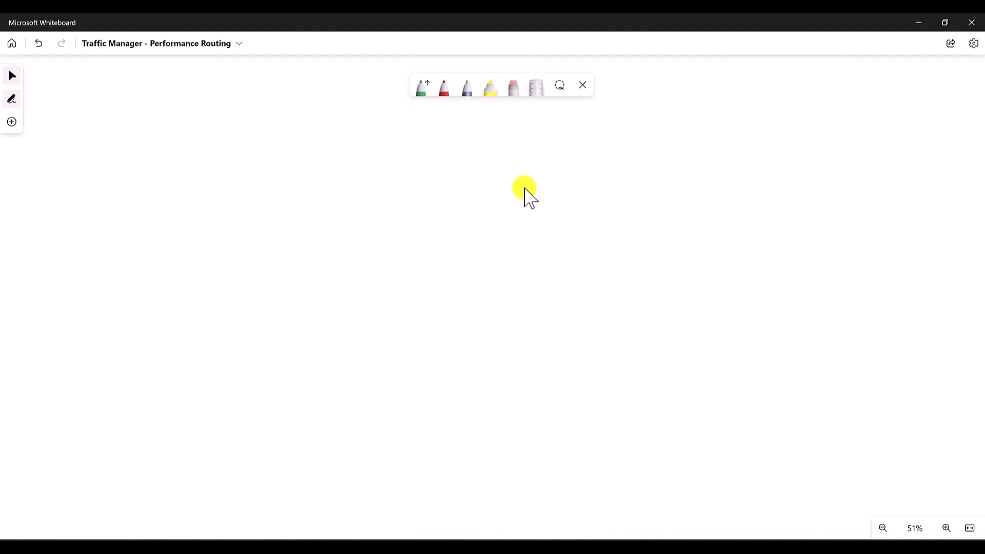
- In Microsoft Whiteboard, step through the edit history to restore the nested SYD Region, RG-SYD and VNET-SYD boxes with their labels
key("ctrl+z")
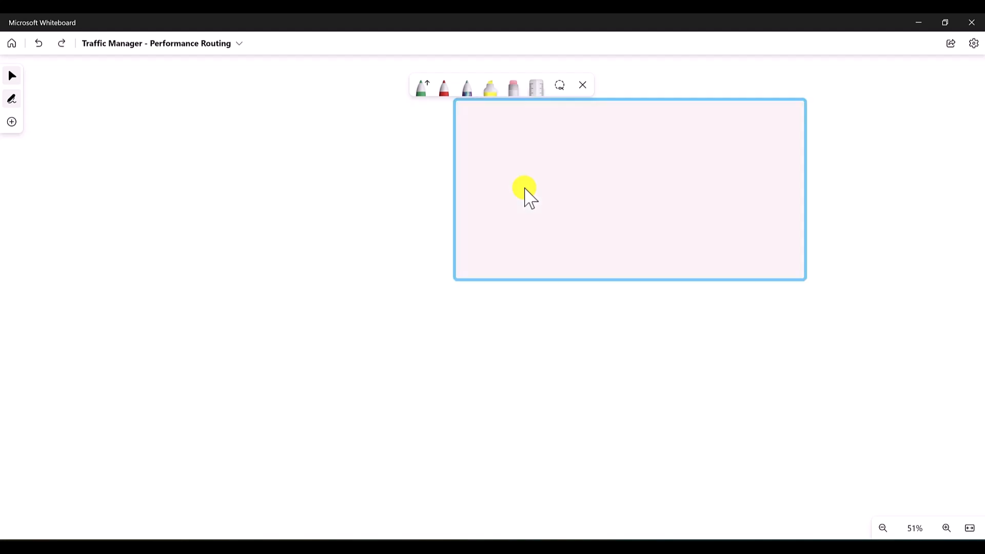
key("ctrl+z")
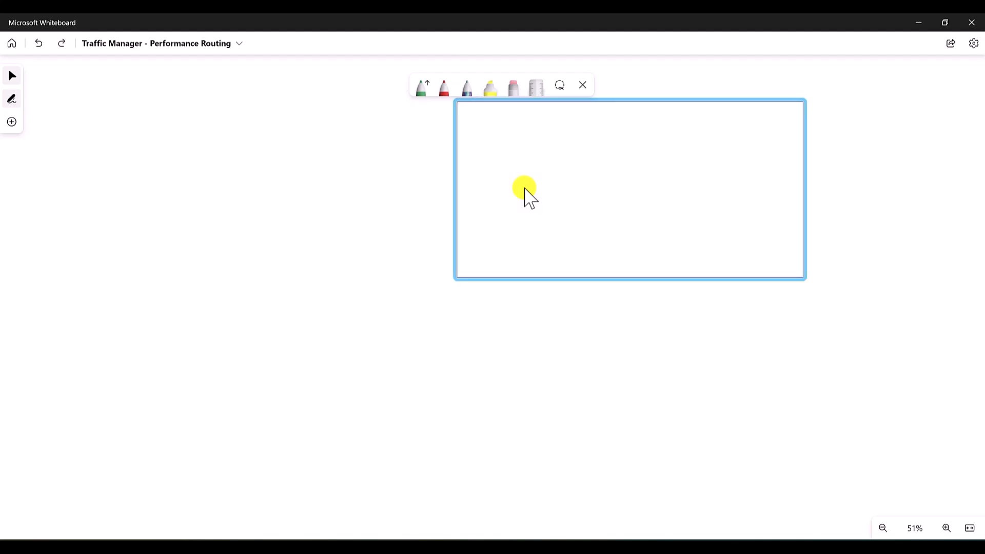
key("ctrl+z")
key("ctrl+y")
key("ctrl+y")
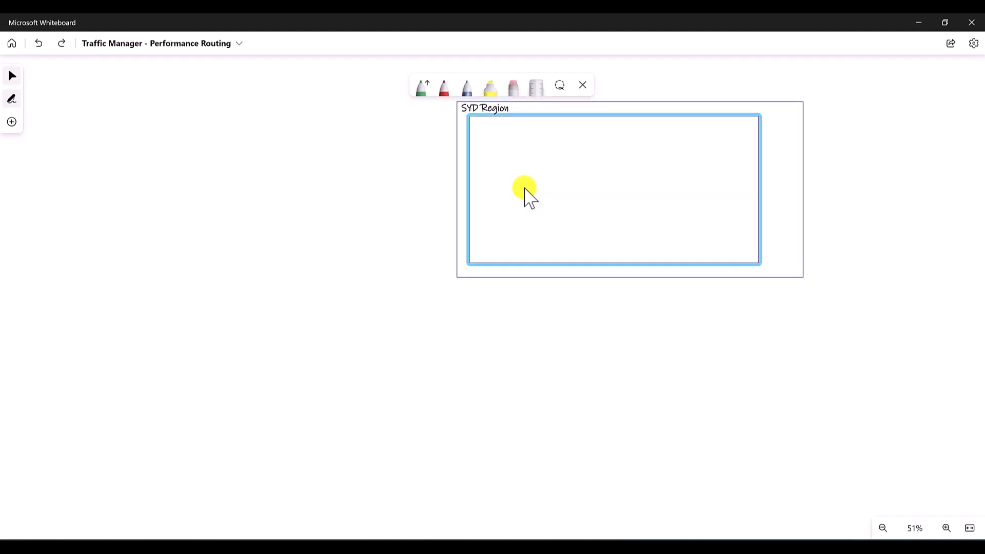
key("ctrl+y")
key("ctrl+y")
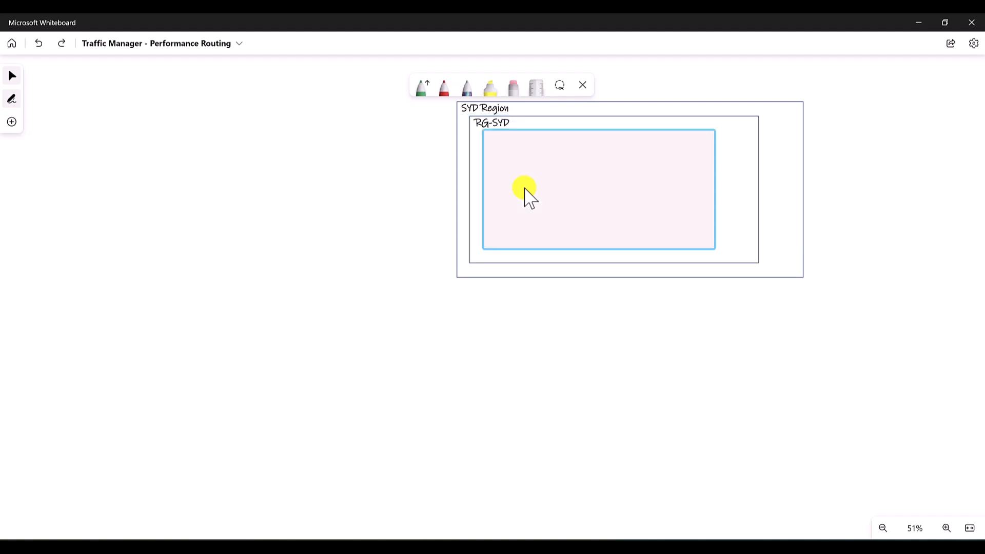
key("ctrl+y")
key("ctrl+y")
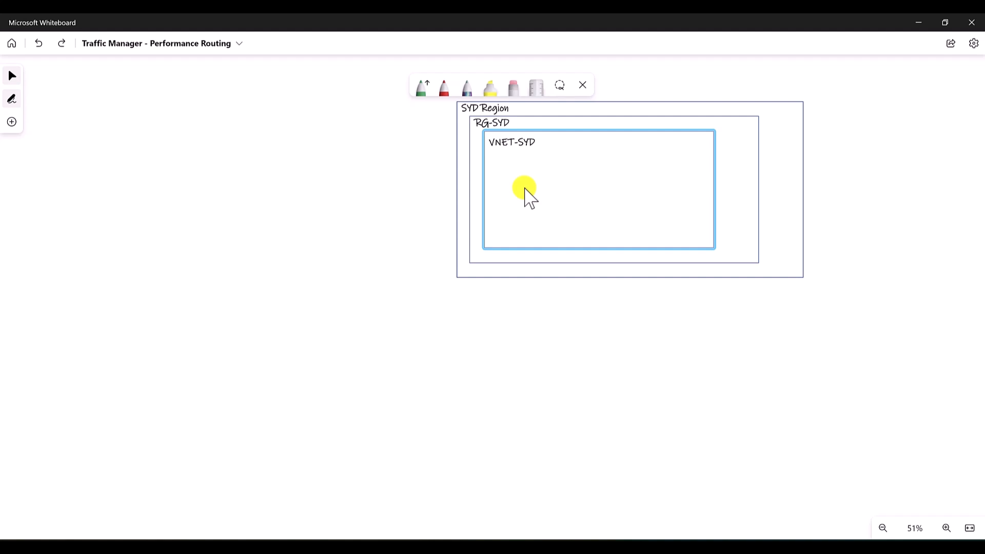
- Step further through the whiteboard's edit history to restore the nested US region, RG-US and VNET-US boxes with their labels
key("ctrl+y")
key("ctrl+y")
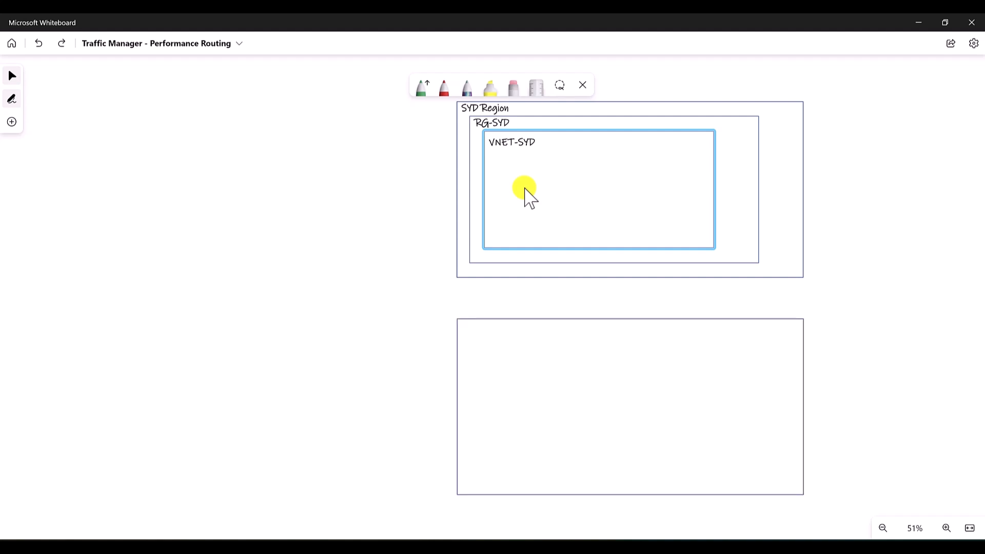
key("ctrl+y")
key("ctrl+y")
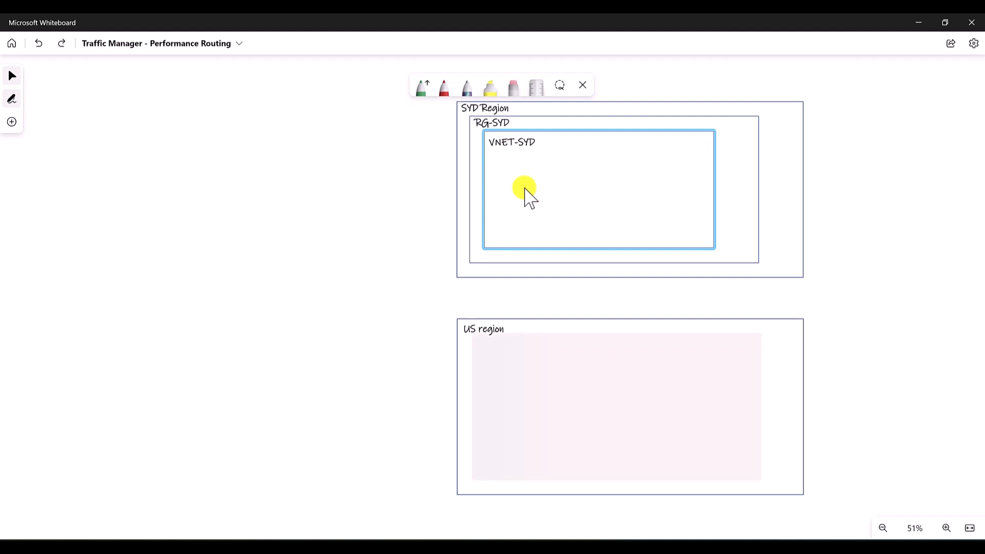
key("ctrl+y")
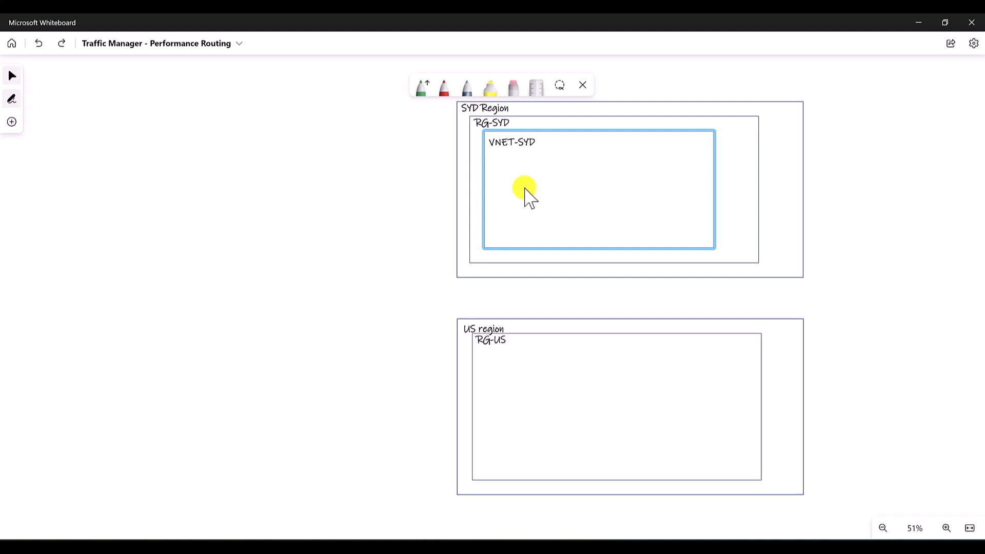
key("ctrl+y")
key("ctrl+y")
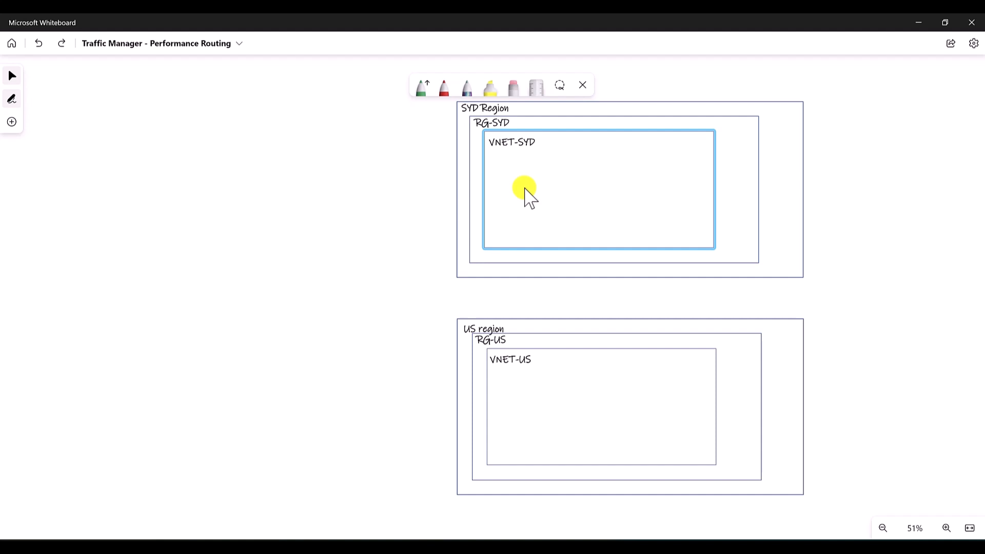
- Restore the two labelled virtual machine icons, SYD-VM-IIS and SYD-VM-Test, inside VNET-SYD from the edit history
key("ctrl+y")
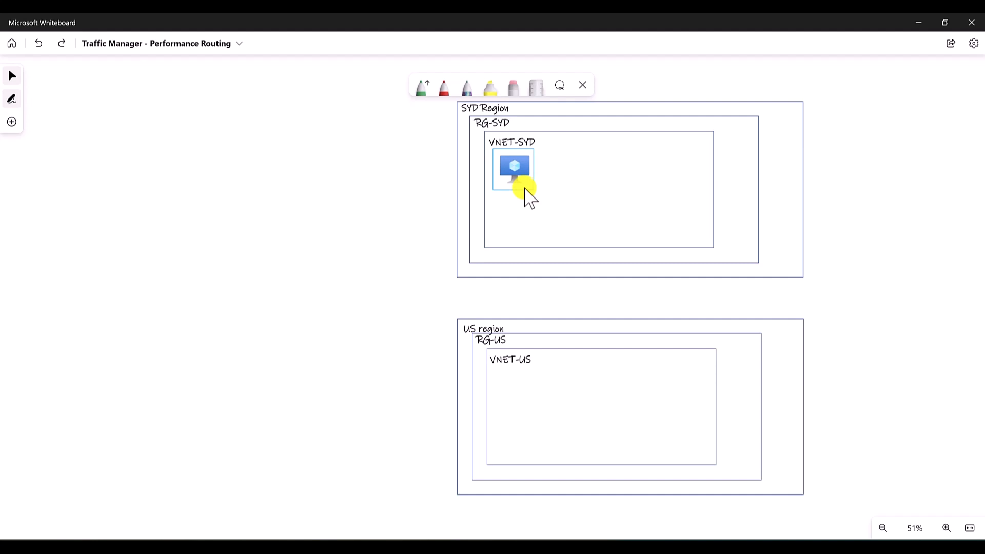
key("ctrl+y")
key("ctrl+y")
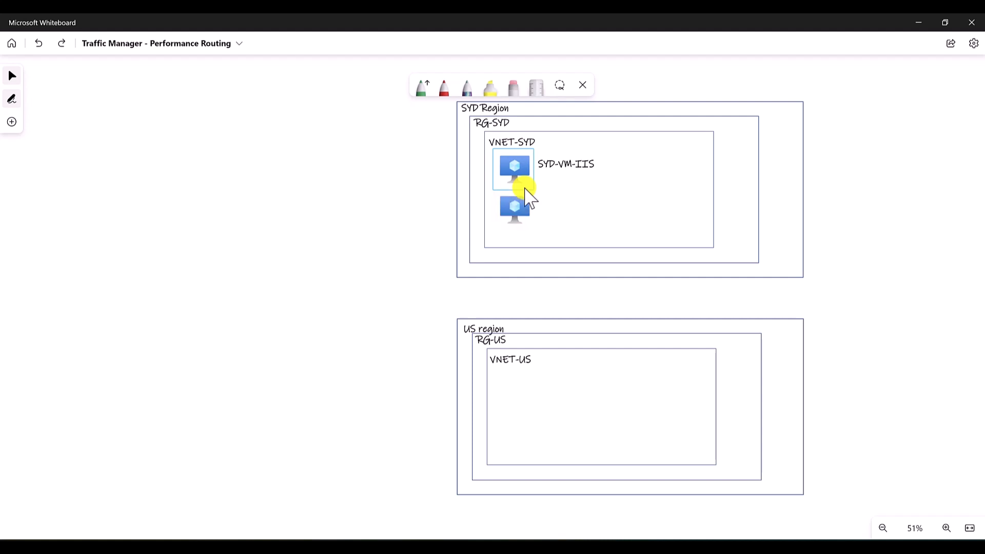
key("ctrl+y")
- Restore the US-VM-IIS and US-VM-Test machines inside VNET-US and the Traffic Manager icon beside the regions from the edit history
key("ctrl+z")
key("ctrl+z")
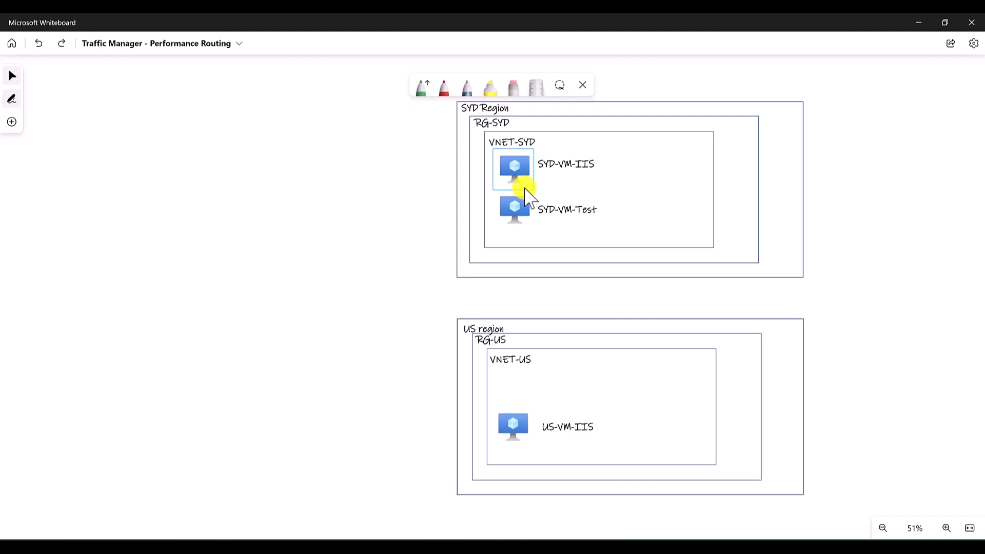
key("ctrl+z")
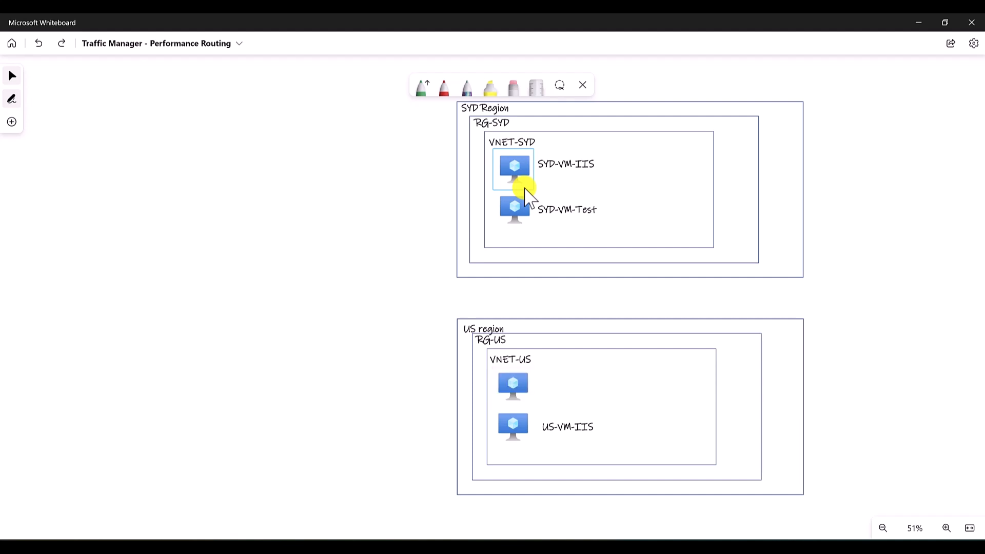
key("ctrl+z")
key("ctrl+z")
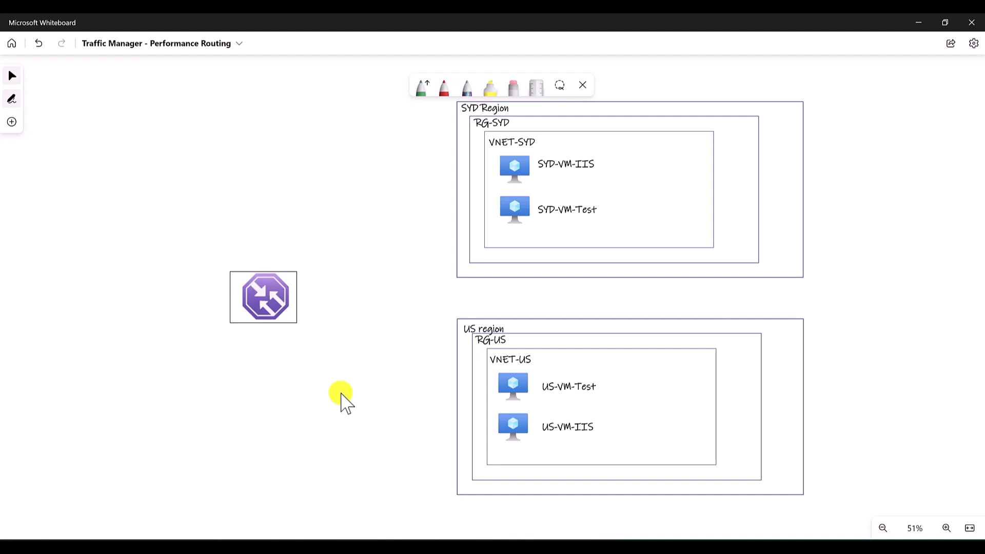
- Restore the traffic arrows from SYD-VM-Test to the Traffic Manager icon and from there to SYD-VM-IIS
key("ctrl+z")
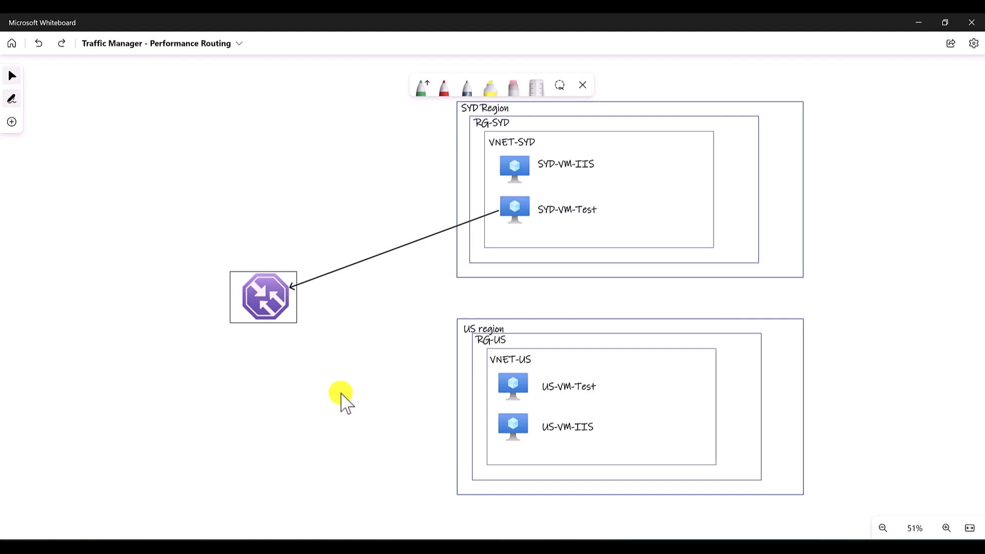
key("ctrl+y")
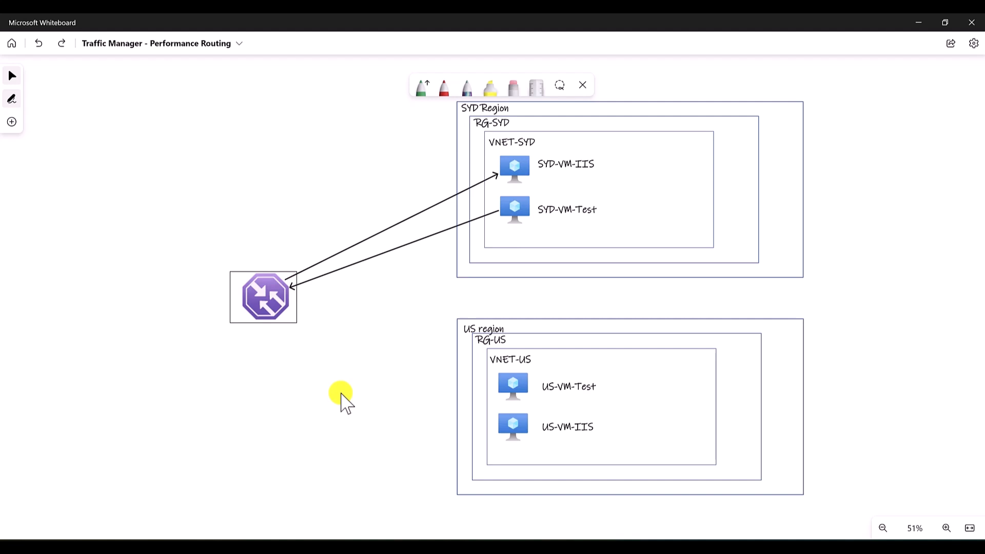
key("ctrl+z")
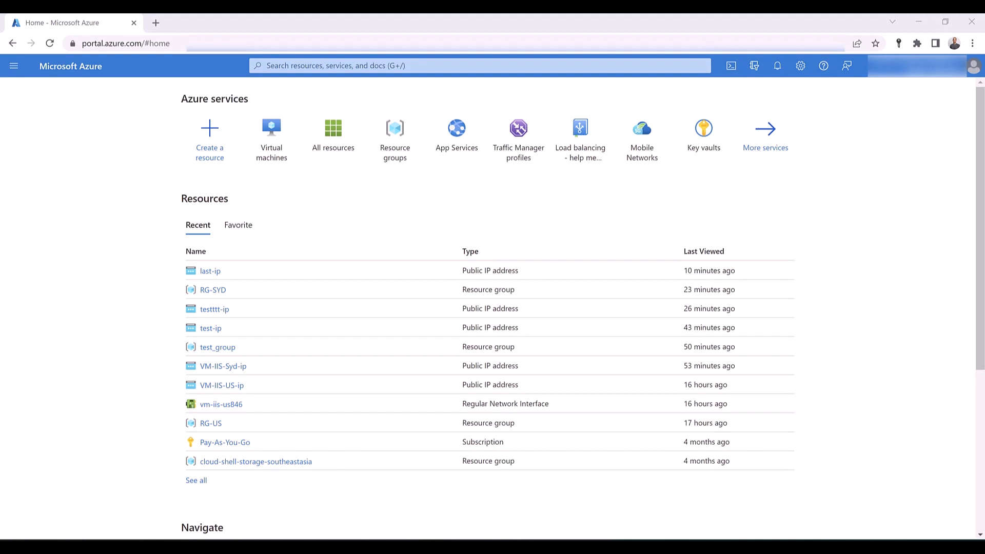
- Switch to the Azure portal, open the Virtual machines page in a separate browser tab and start creating an Azure virtual machine
mouse_move(280, 161)
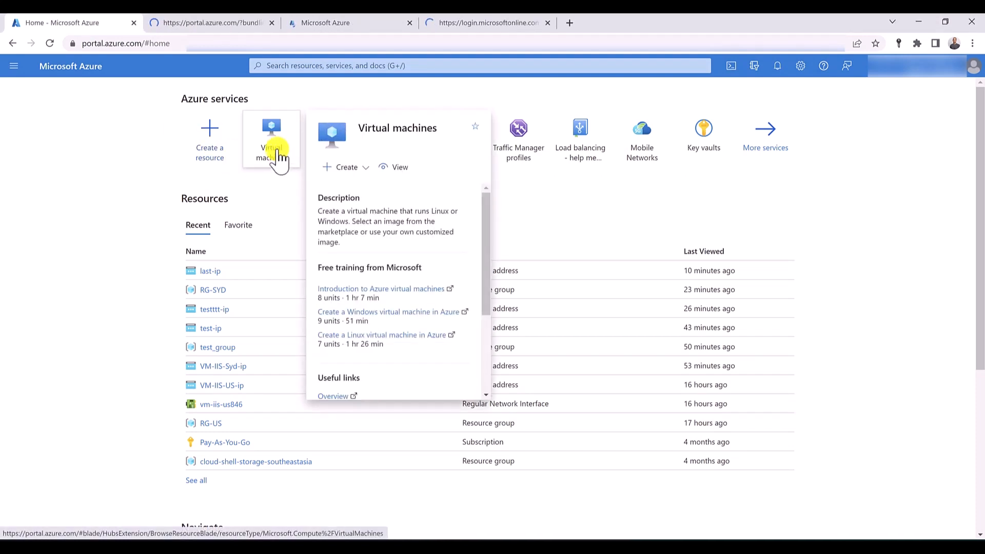
left_click(231, 22)
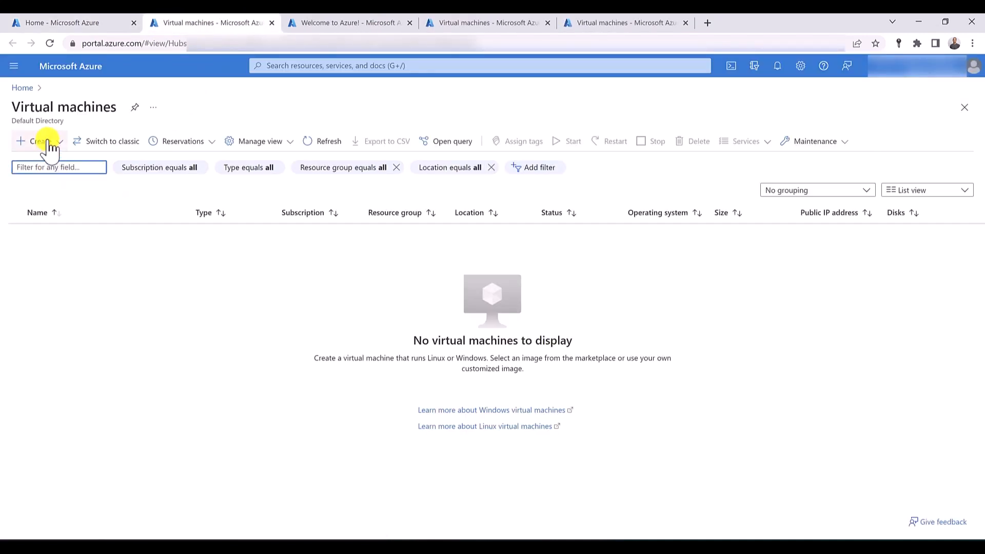
left_click(50, 146)
left_click(62, 167)
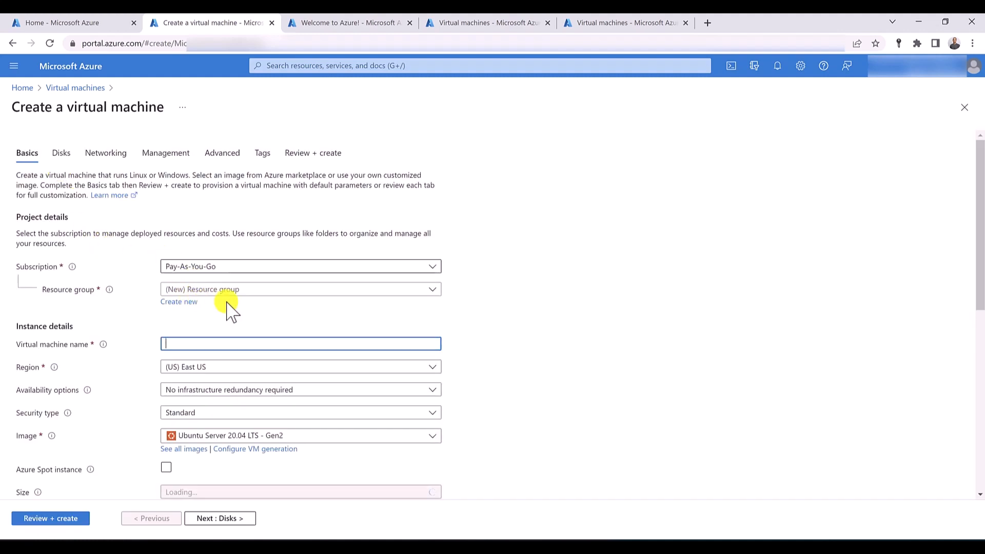
- Create a new resource group named RG-SYD for the virtual machine
left_click(251, 292)
left_click(252, 292)
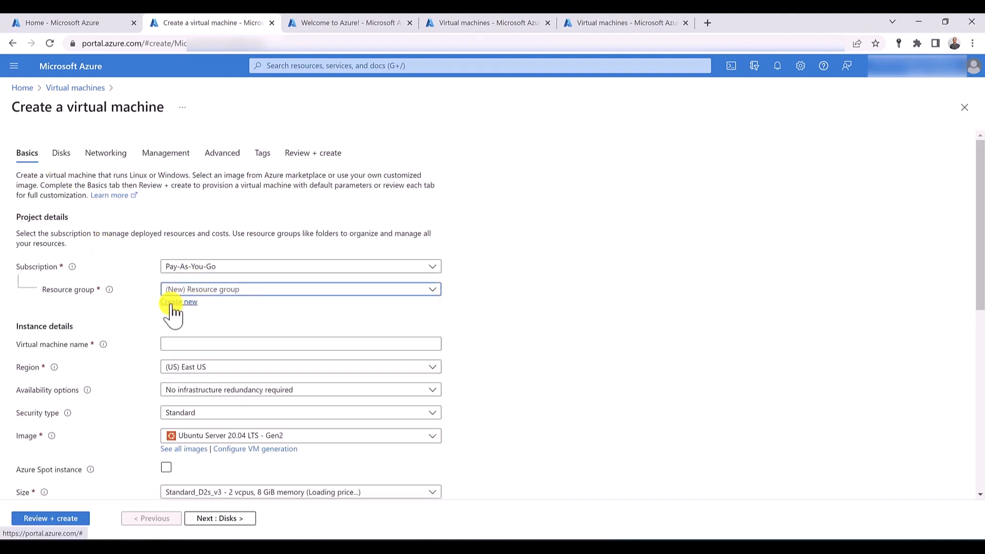
left_click(173, 305)
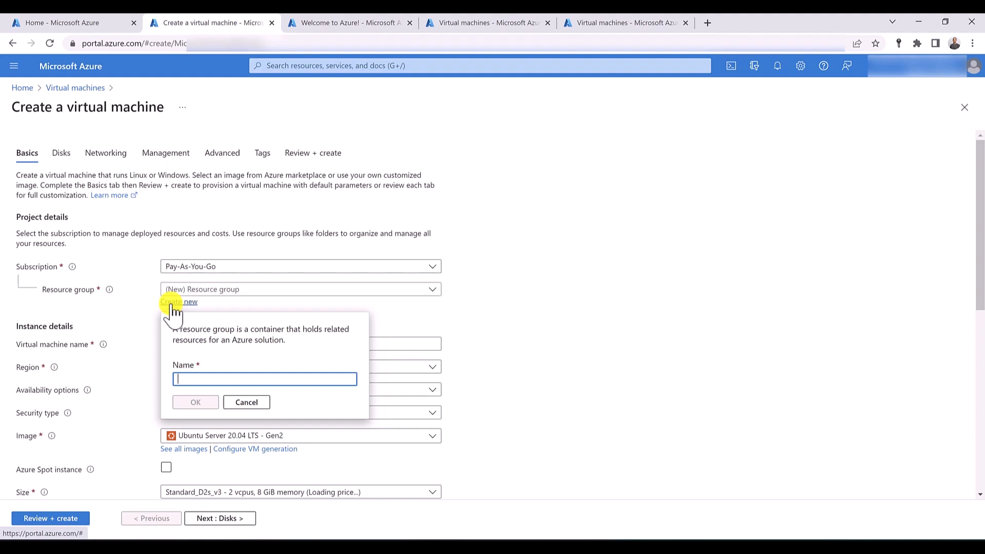
type("RG-")
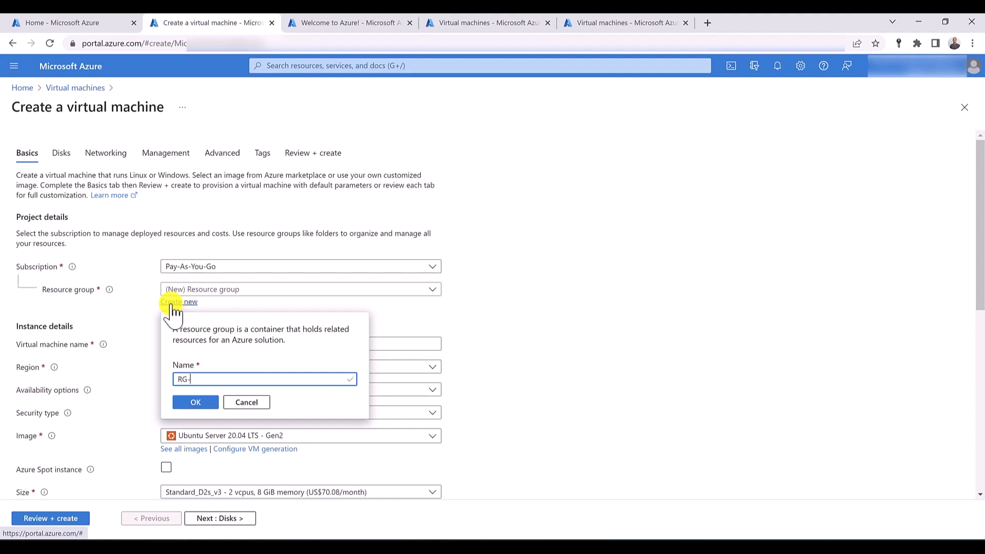
type("STO")
key("BackSpace")
key("BackSpace")
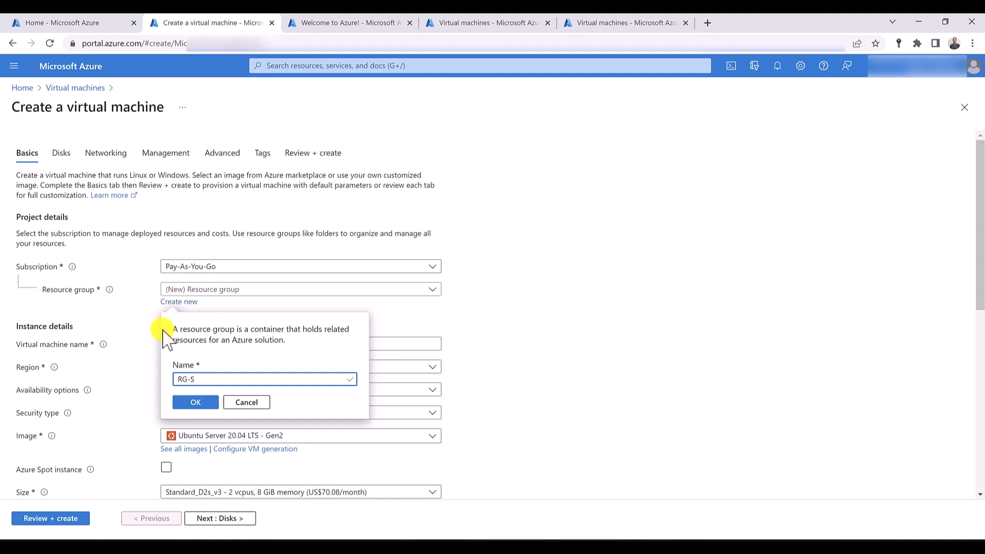
type("YD")
left_click(192, 402)
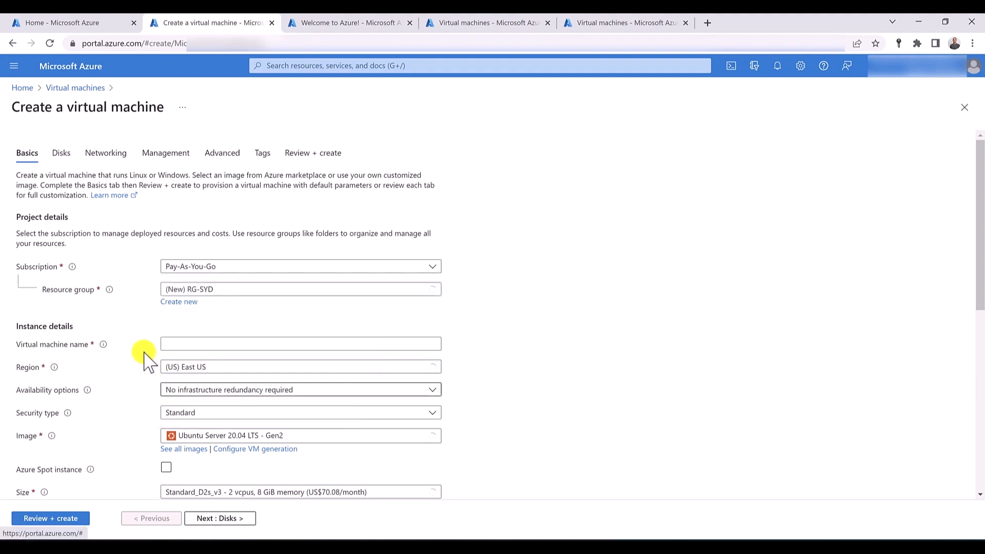
- Name the virtual machine VM-IIS-Syd, with region (Asia Pacific) Australia East and image Windows Server 2019 Datacenter - Gen2
left_click(189, 342)
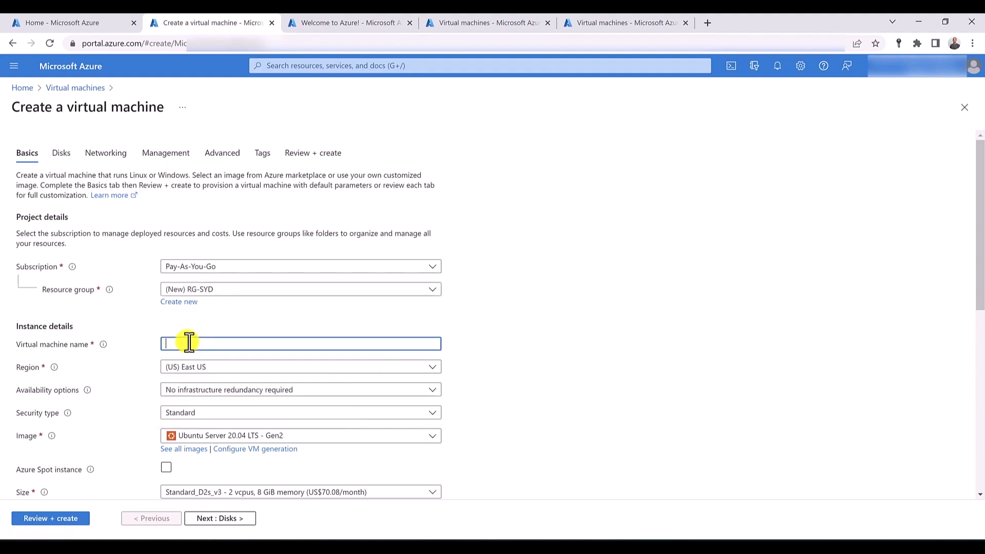
type("VM-IIS-Syd")
scroll(131, 333, "down", 2)
left_click(277, 251)
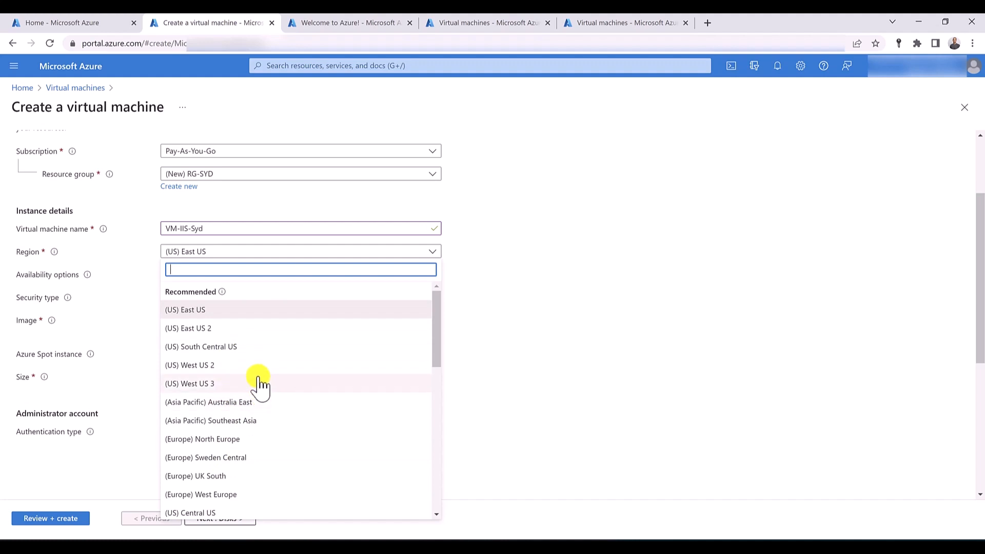
left_click(253, 403)
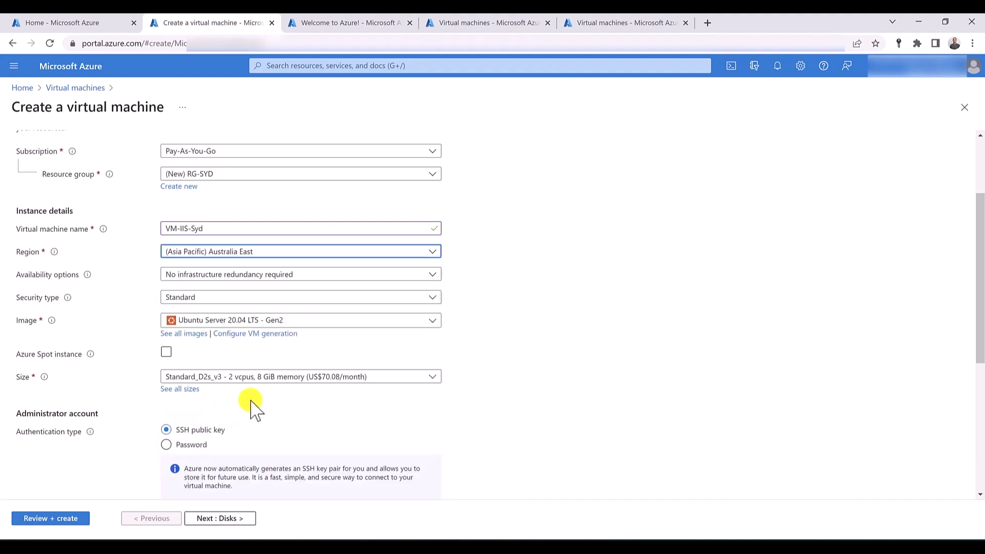
left_click(251, 324)
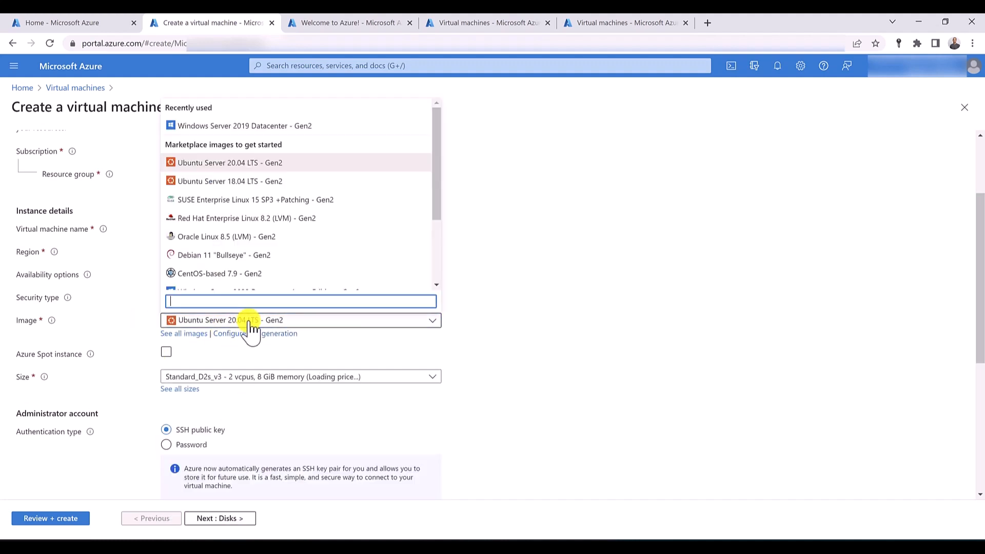
left_click(273, 126)
- Enter the administrator username, password and password confirmation, and review the inbound port rules
scroll(111, 334, "down", 2)
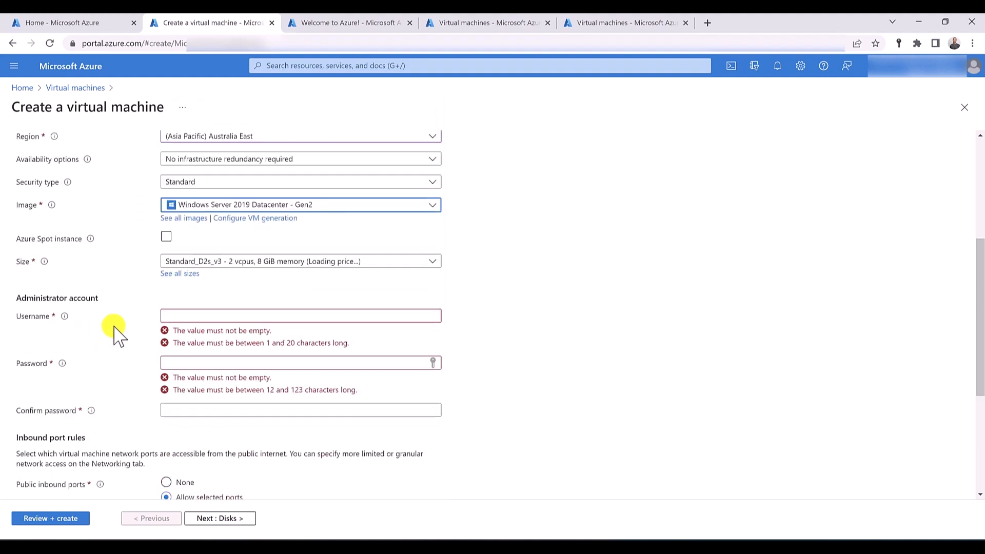
left_click(218, 314)
type("hussein")
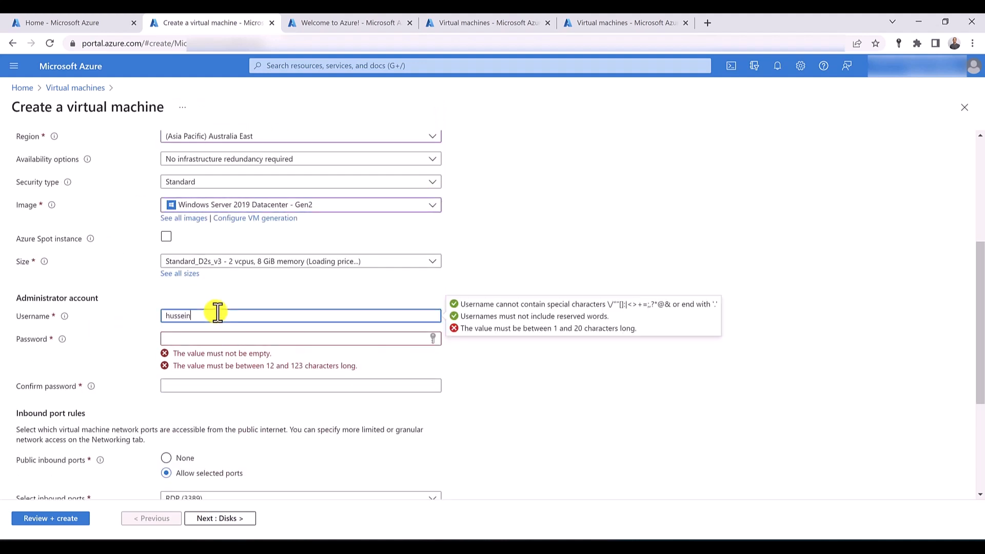
key("Tab")
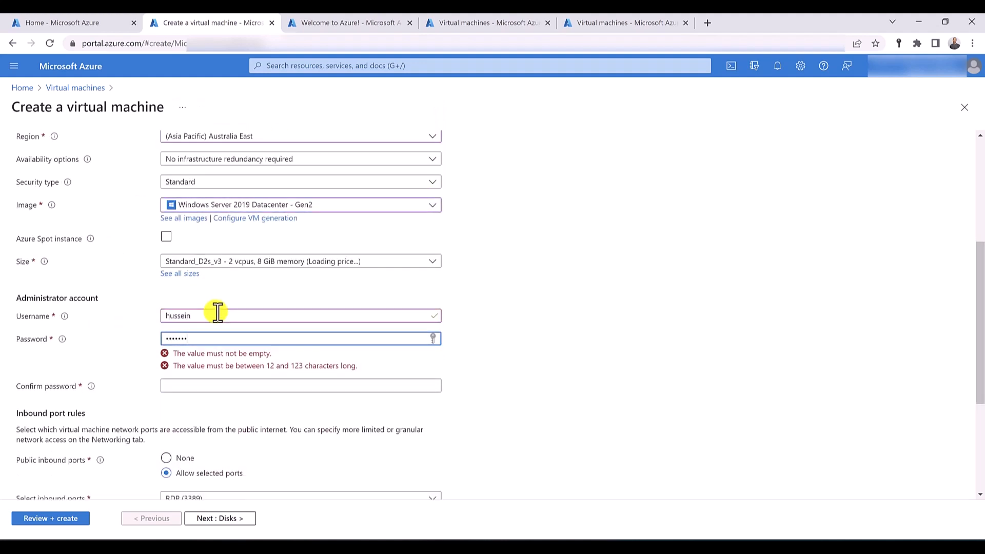
type("****")
key("Tab")
type("**")
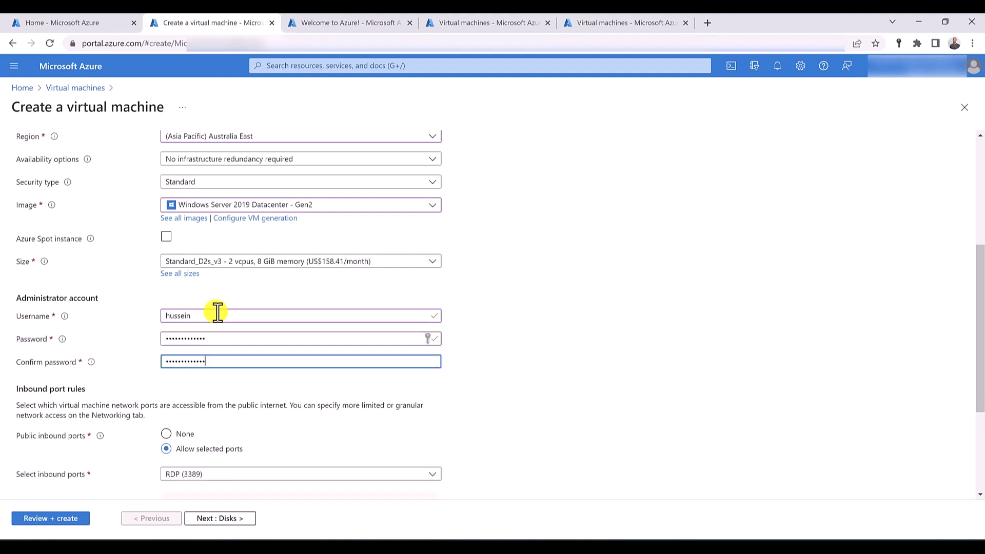
scroll(217, 312, "down", 3)
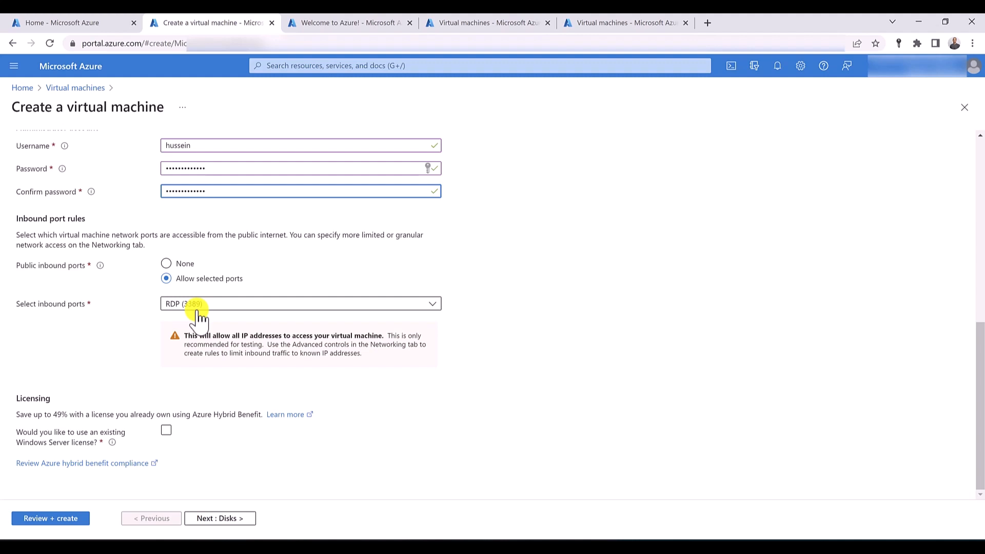
scroll(198, 318, "up", 10)
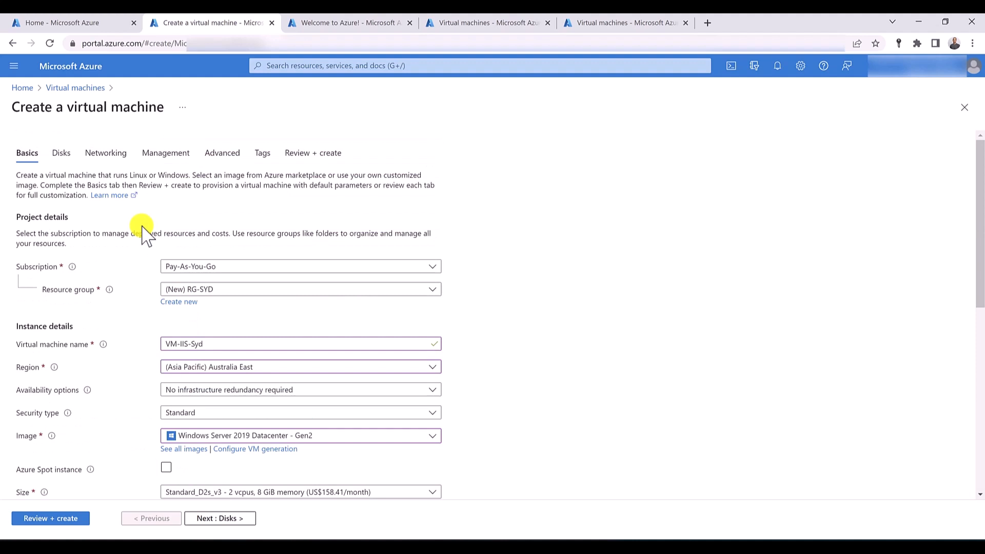
- Review the networking settings of VM-IIS-Syd, validate the configuration and create the virtual machine
left_click(108, 153)
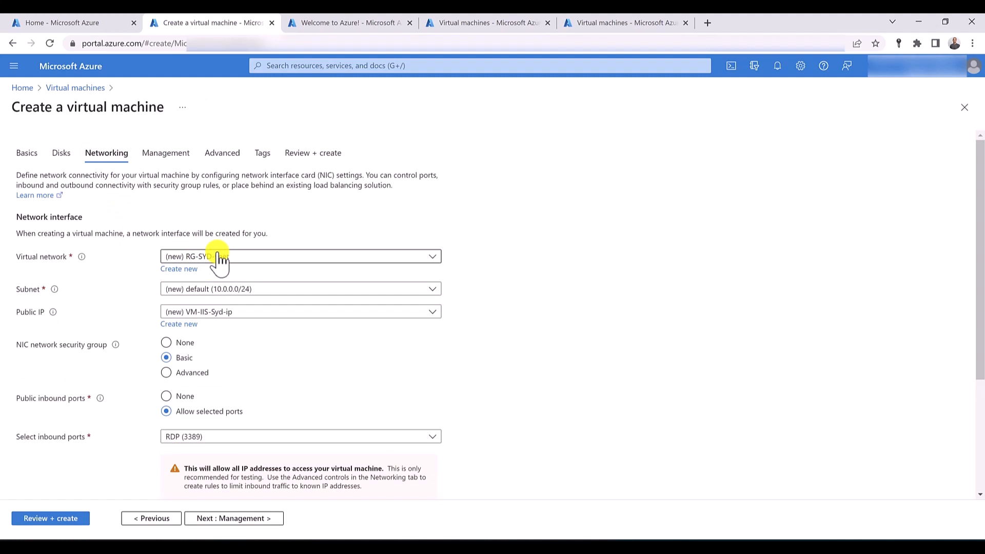
left_click(314, 154)
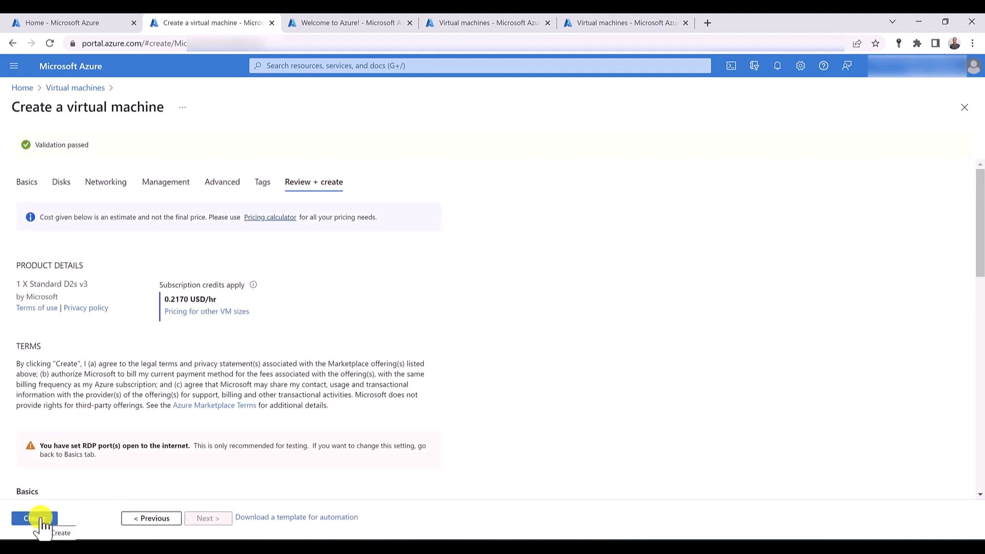
left_click(41, 519)
- Start creating a second Azure virtual machine from another open Virtual machines page, using the existing resource group RG-SYD
left_click(328, 22)
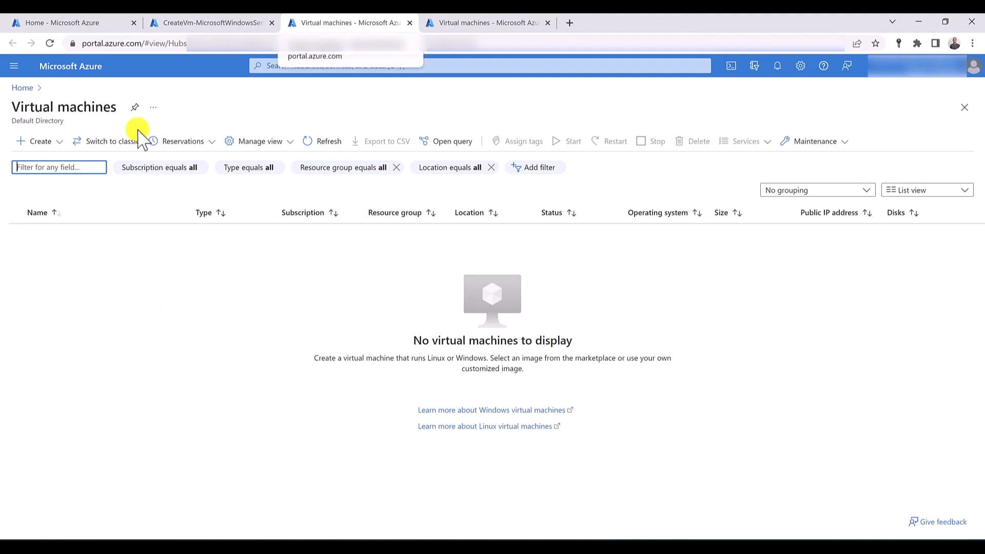
left_click(57, 141)
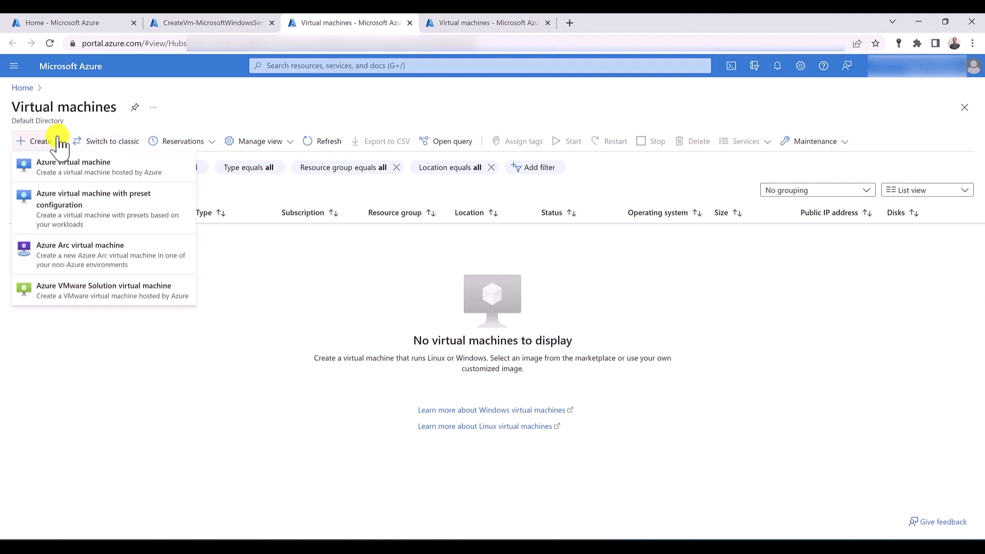
left_click(59, 165)
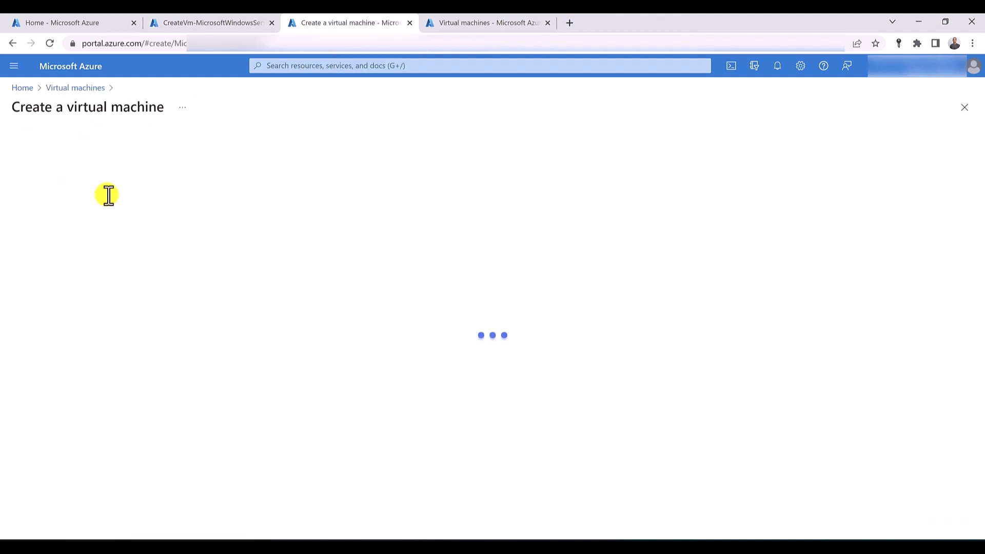
left_click(262, 295)
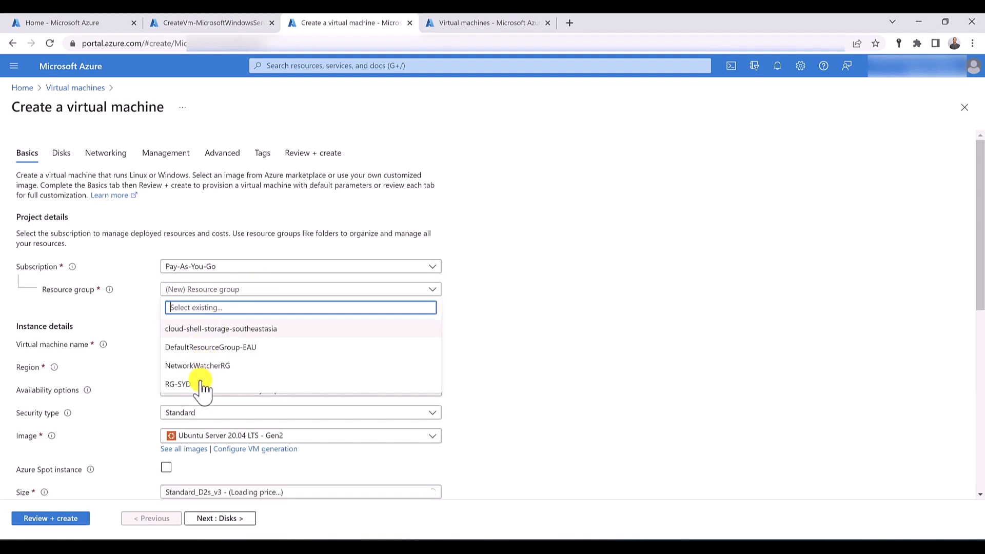
left_click(201, 384)
- Name the second virtual machine VM-Test-Syd and select the image Windows Server 2019 Datacenter - Gen2
left_click(198, 343)
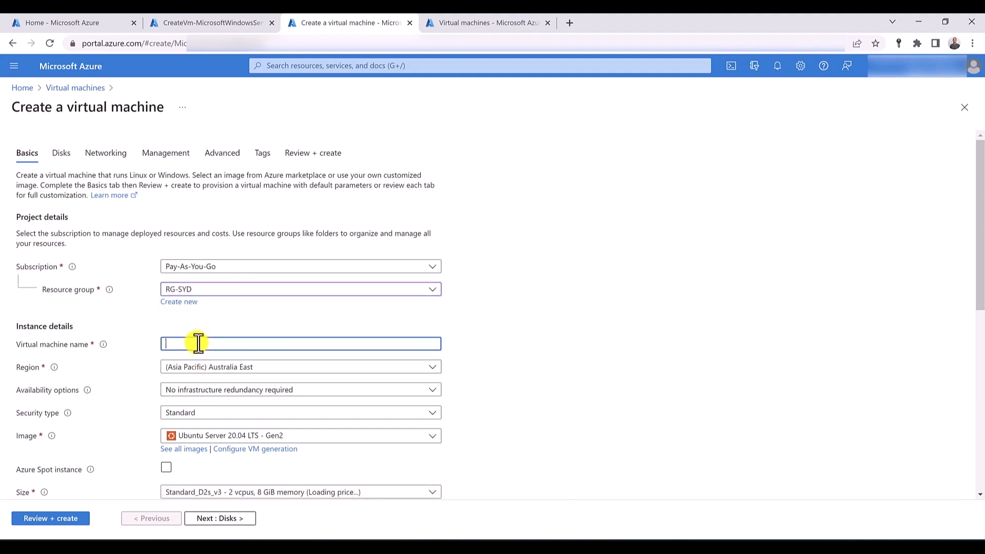
type("VM-T")
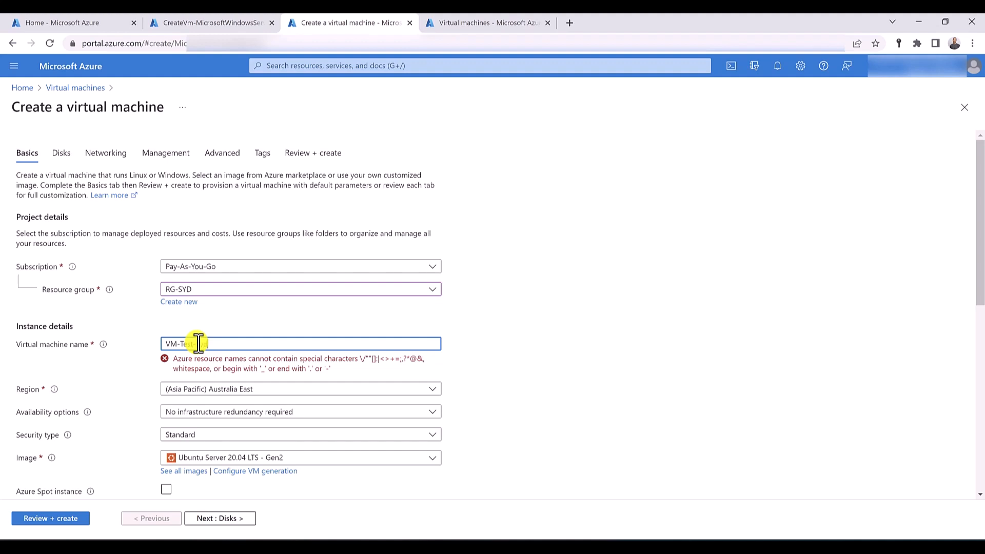
type("est-Syd")
left_click(213, 435)
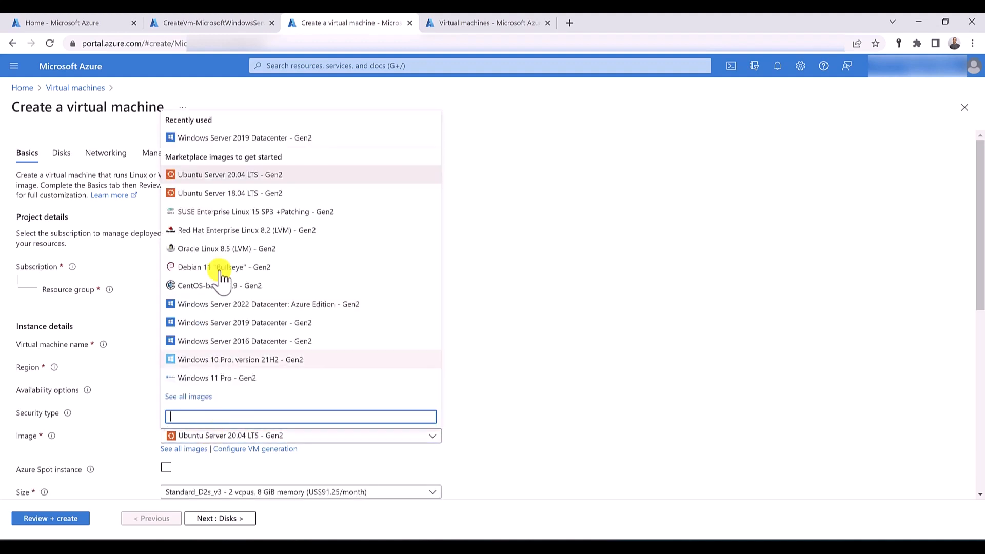
left_click(246, 138)
- Enter the administrator username, password and password confirmation for VM-Test-Syd, and check its inbound port rules
scroll(128, 281, "down", 5)
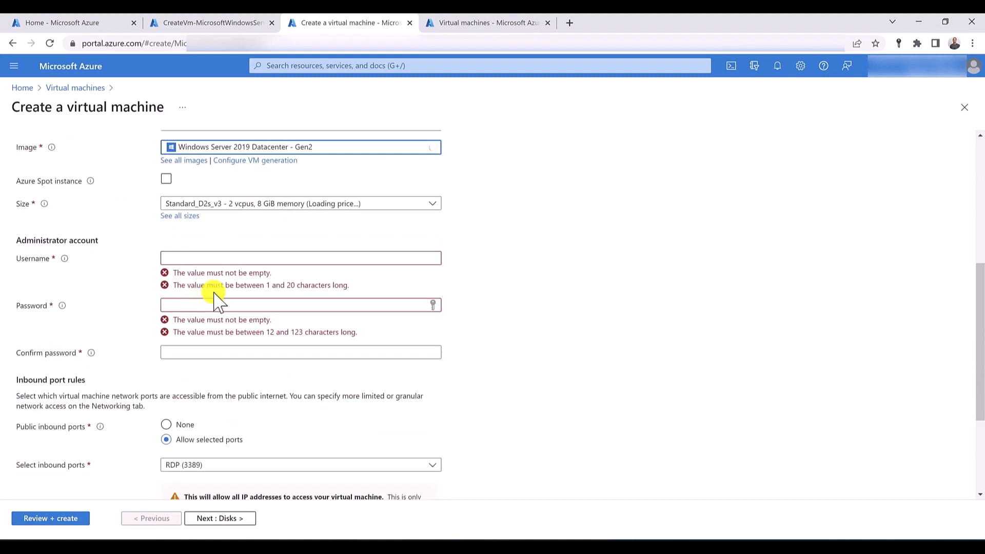
left_click(235, 260)
type("hussein")
key("Tab")
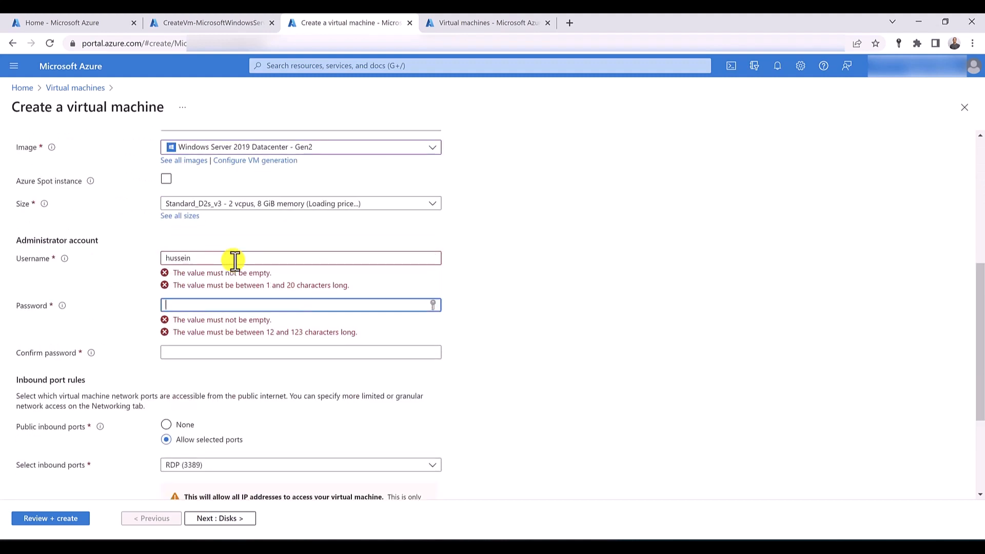
type("*********")
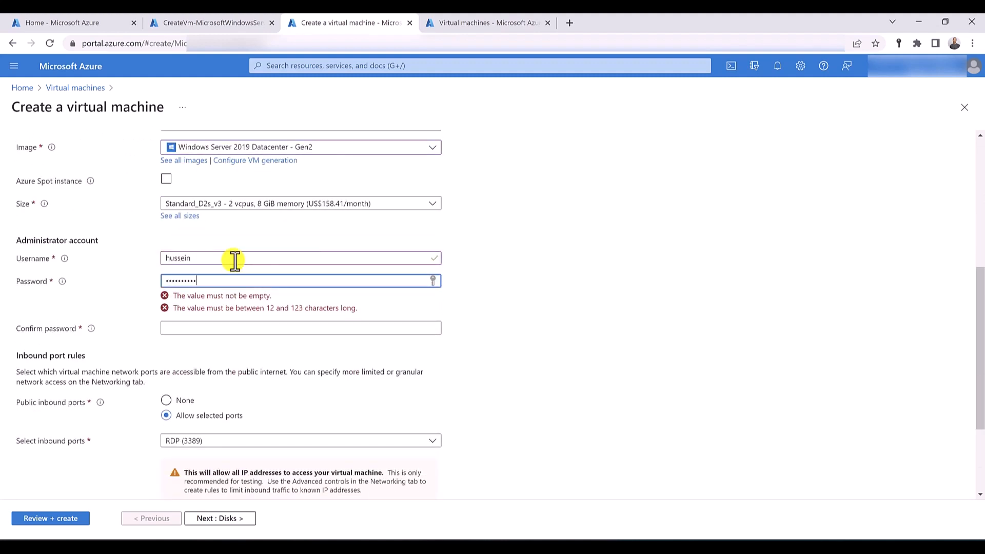
type("****")
key("Tab")
type("*********")
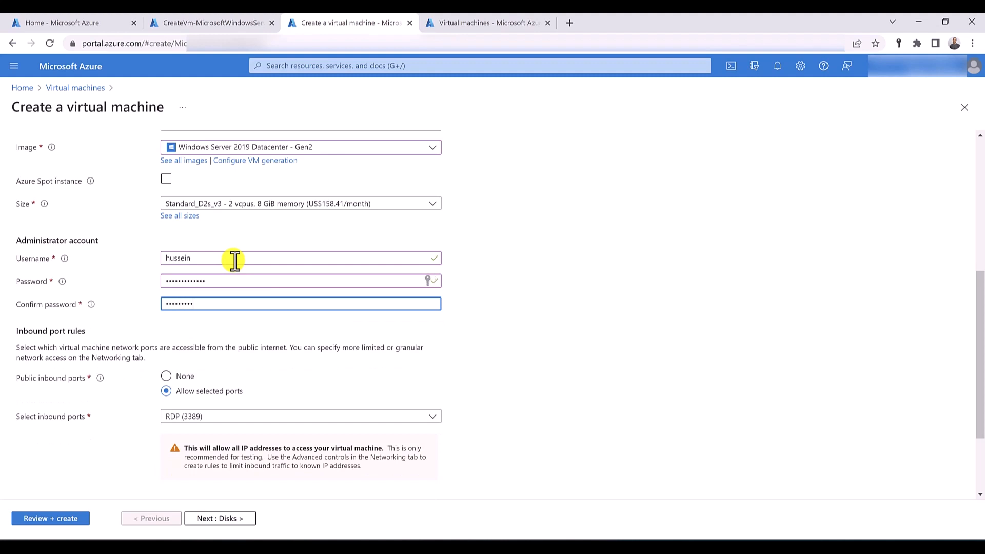
type("****")
scroll(234, 261, "down", 3)
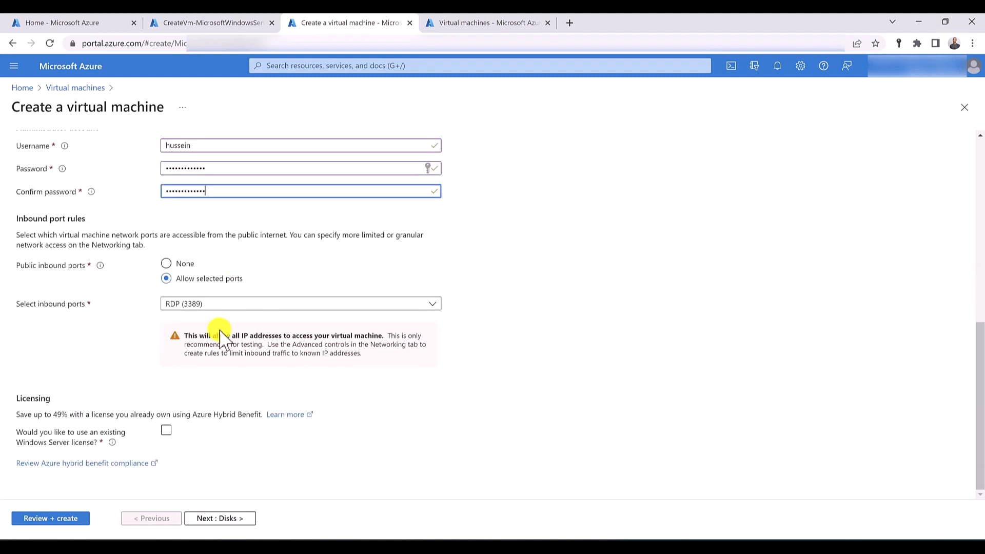
- Review the networking settings of VM-Test-Syd, validate the configuration and create the virtual machine
scroll(214, 321, "up", 9)
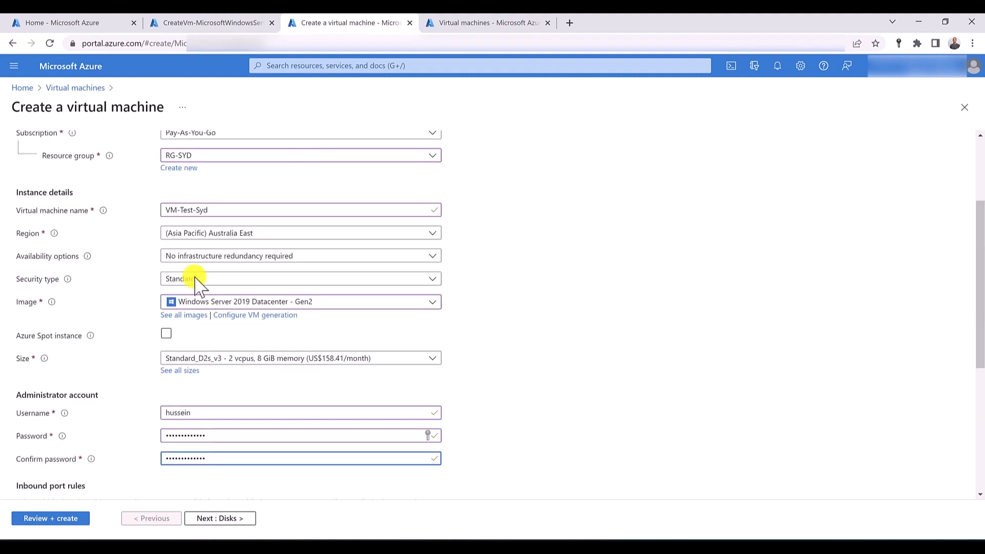
left_click(117, 157)
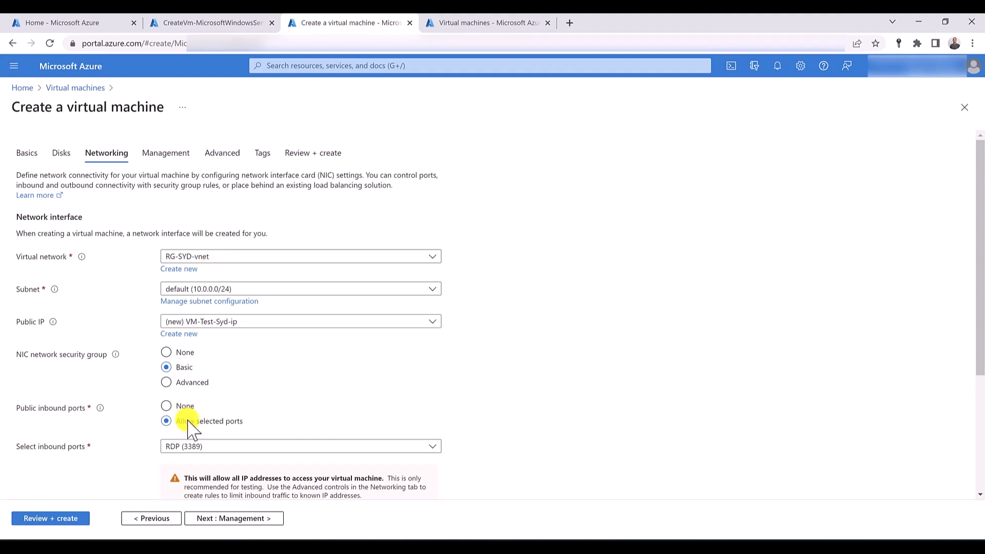
left_click(77, 519)
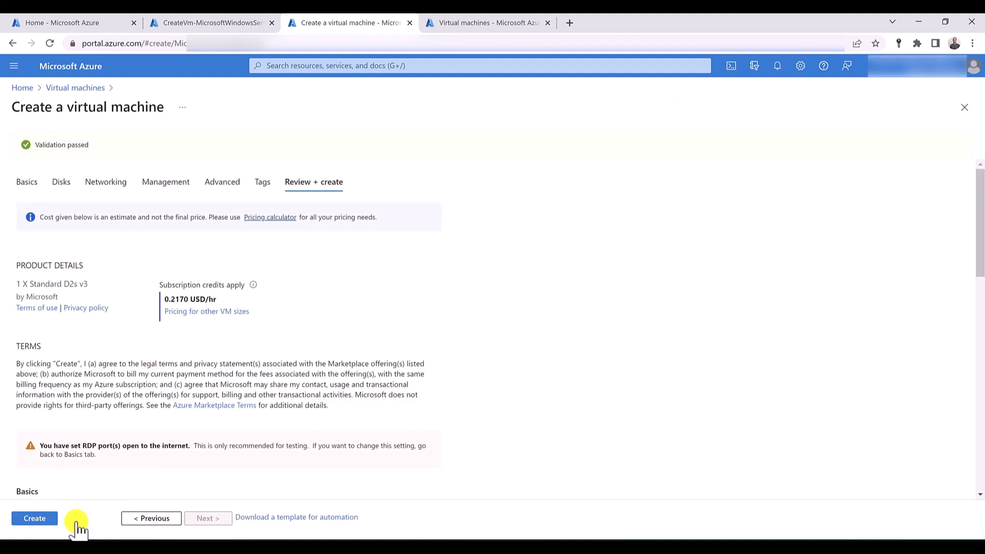
left_click(46, 522)
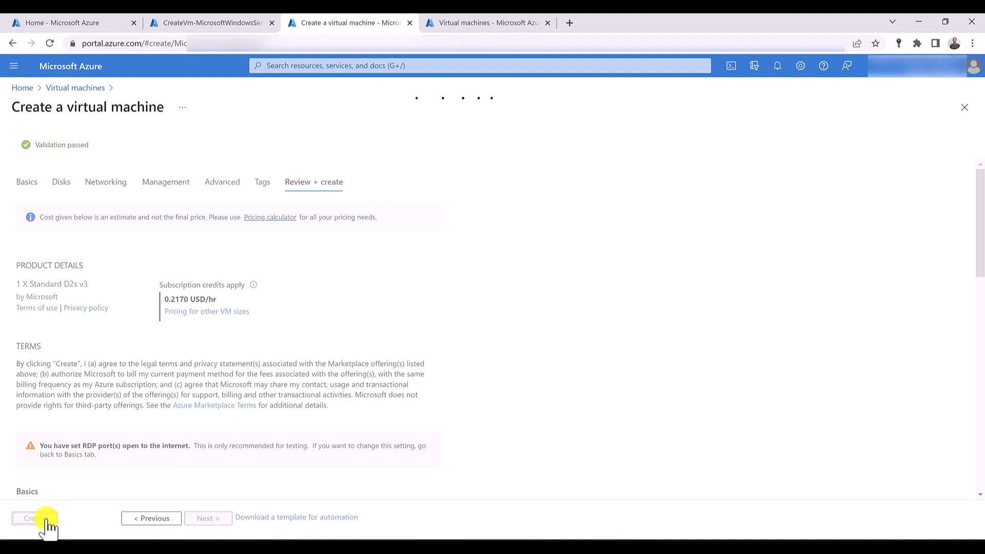
- Start a third Azure virtual machine from the remaining Virtual machines page and create the new resource group RG-US for it
left_click(492, 23)
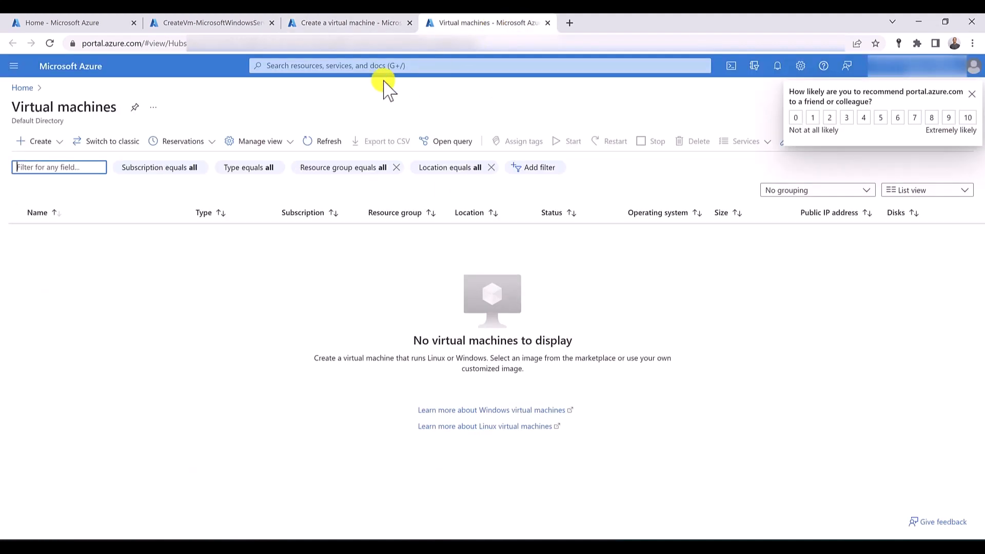
left_click(57, 142)
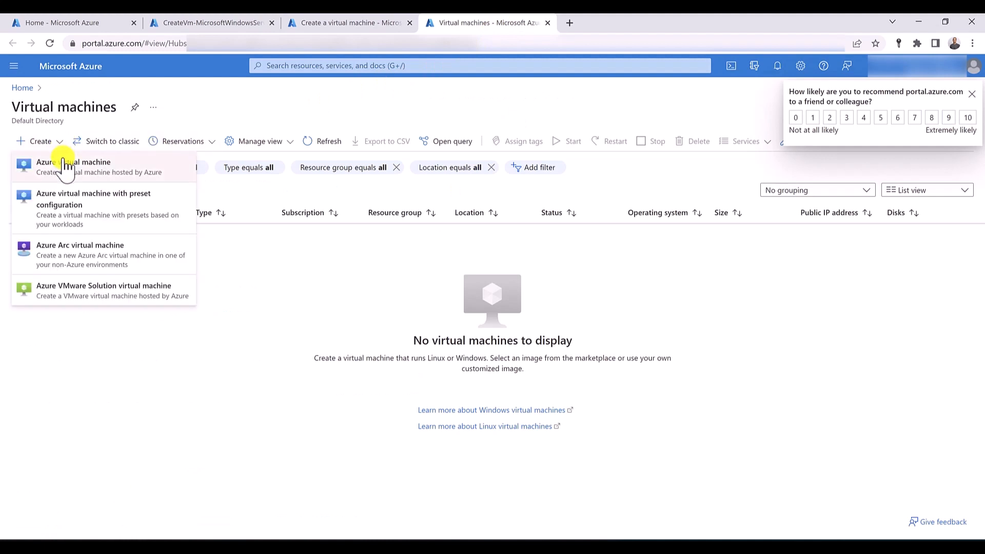
left_click(66, 165)
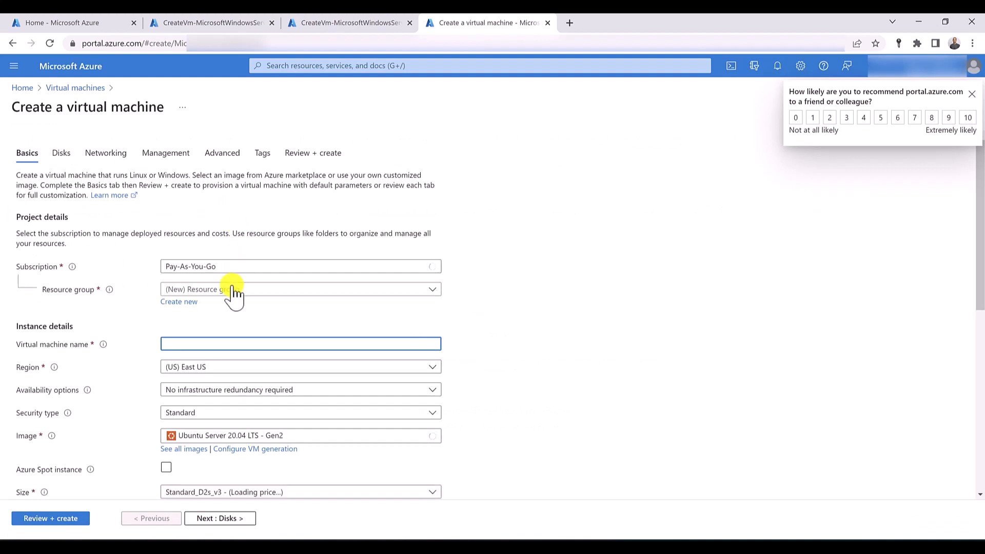
left_click(186, 304)
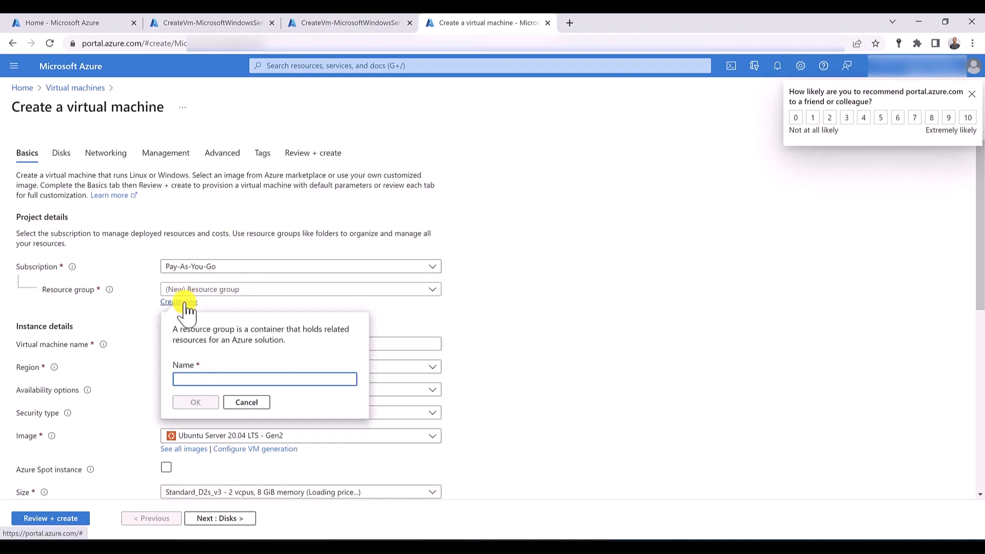
type("RG-")
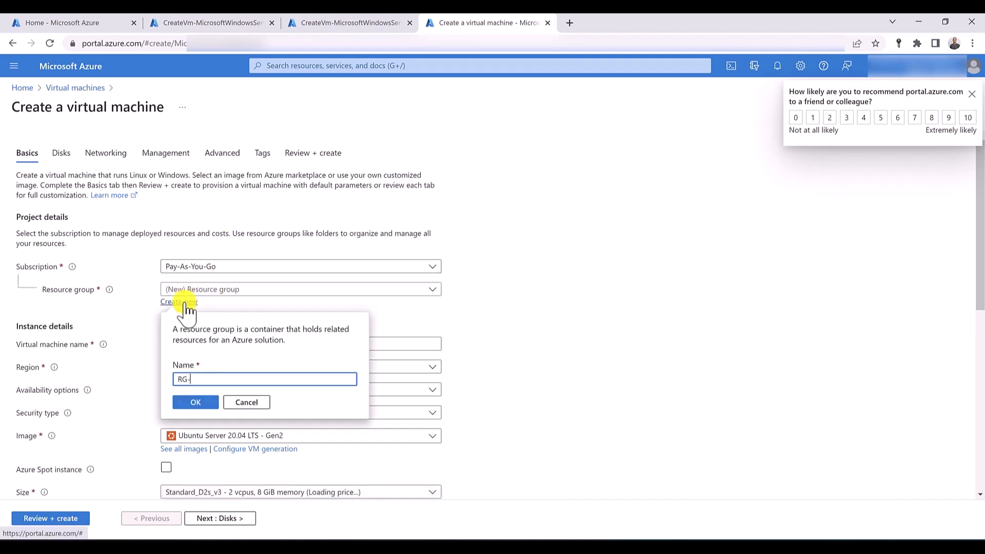
type("US")
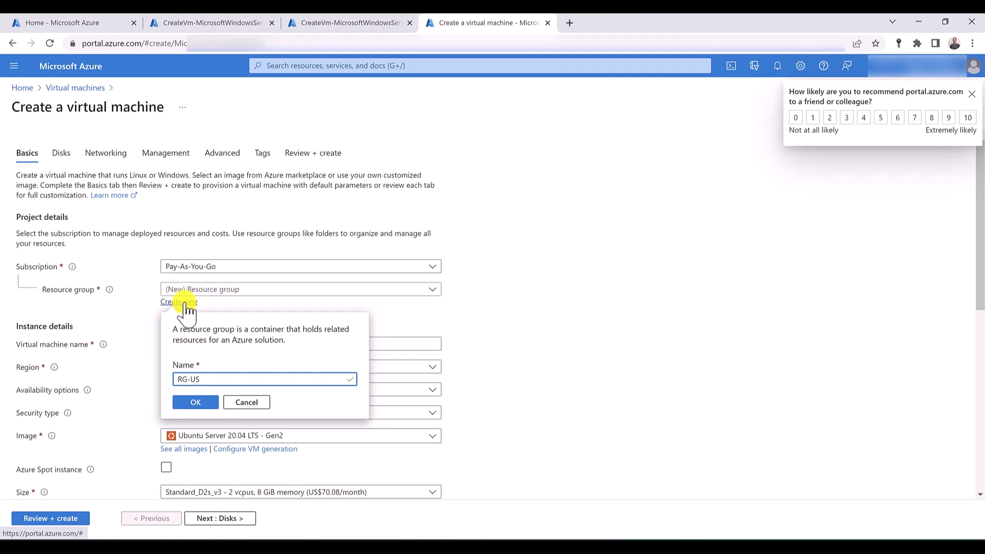
left_click(191, 402)
- Name the virtual machine VM-IIS-US and select the image Windows Server 2019 Datacenter - Gen2
left_click(208, 343)
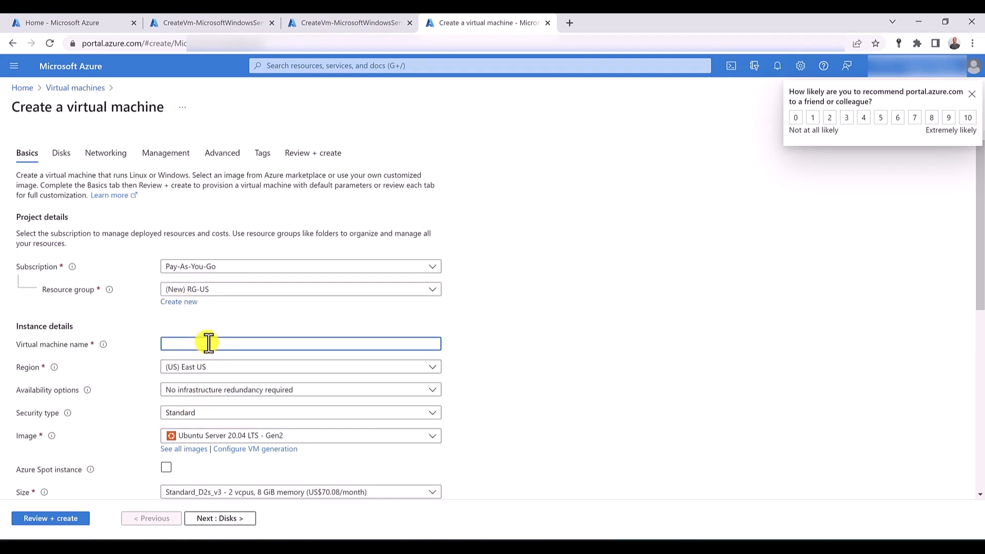
type("VM-")
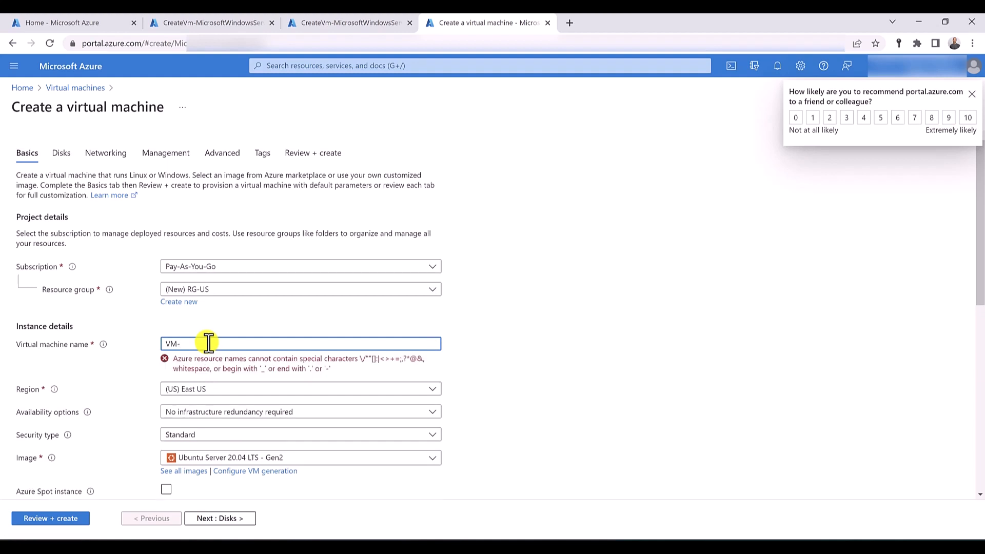
type("IIS-US")
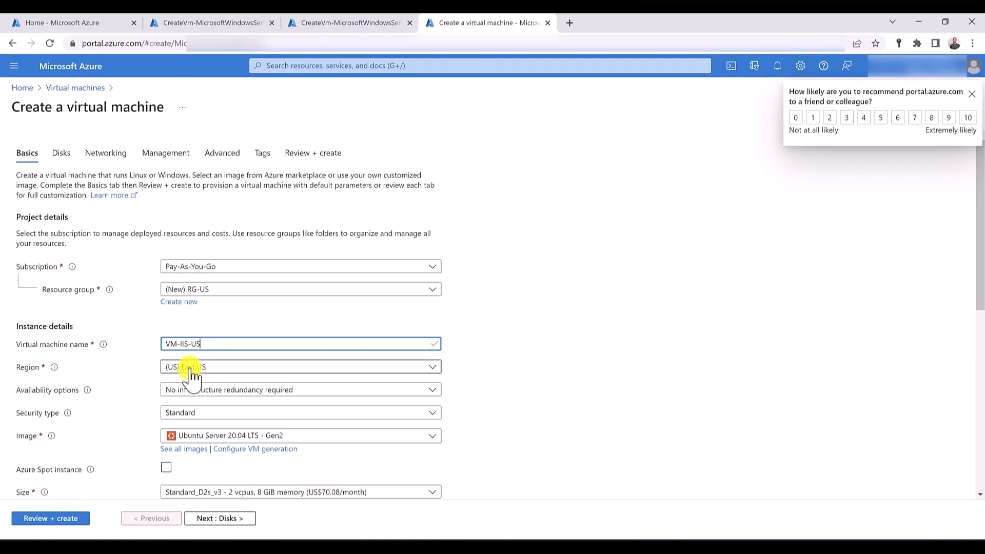
left_click(220, 436)
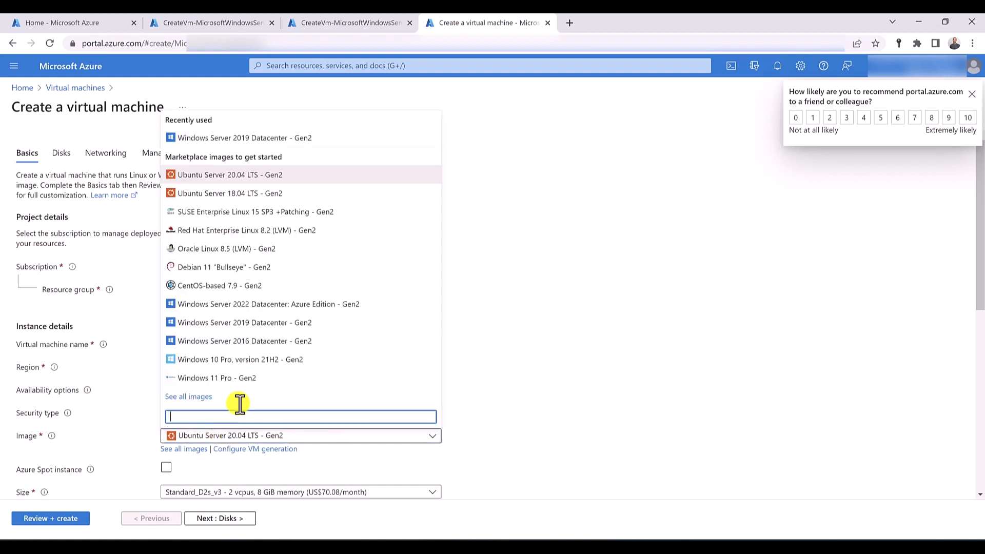
left_click(246, 137)
- Enter the administrator username, password and password confirmation for VM-IIS-US
scroll(171, 211, "down", 5)
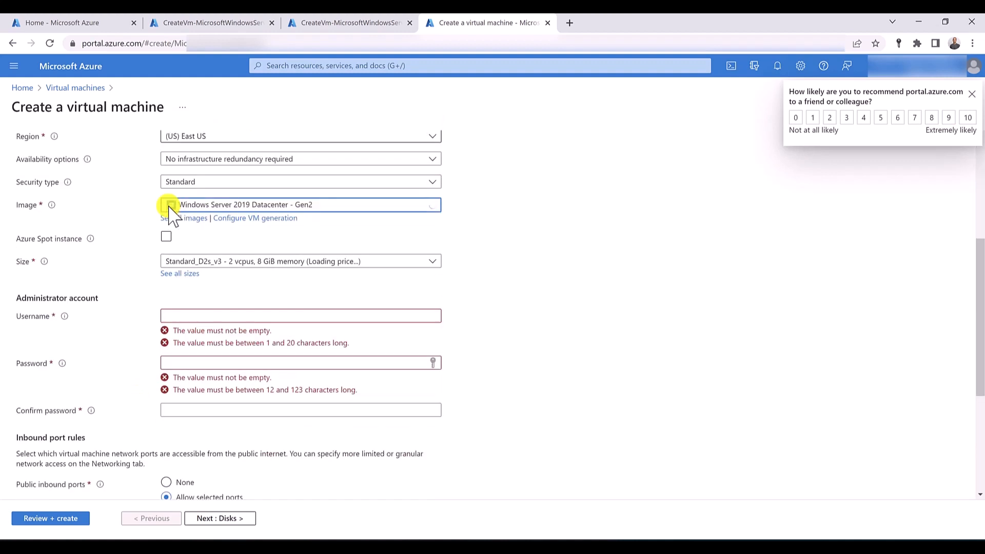
left_click(188, 319)
type("hussein")
key("Tab")
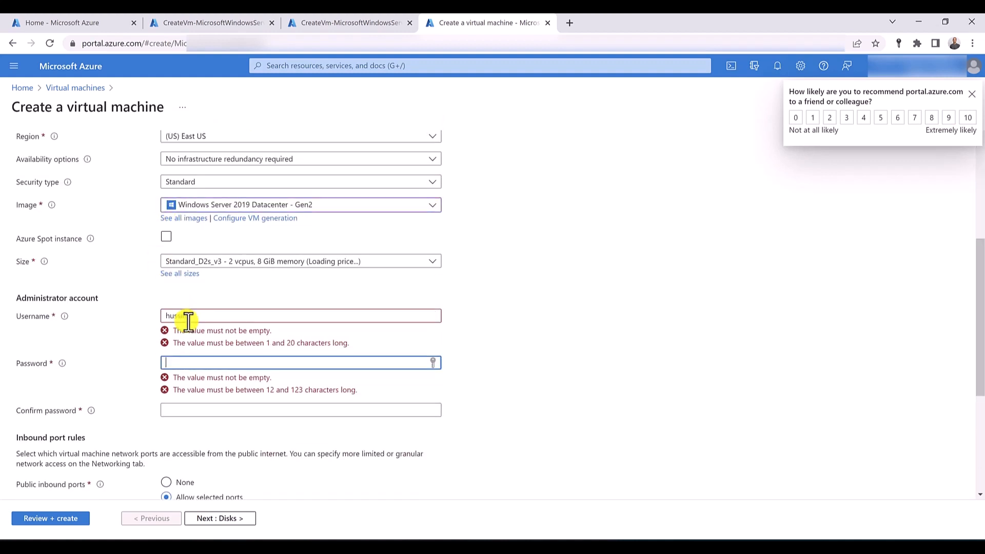
type("••••••••••••")
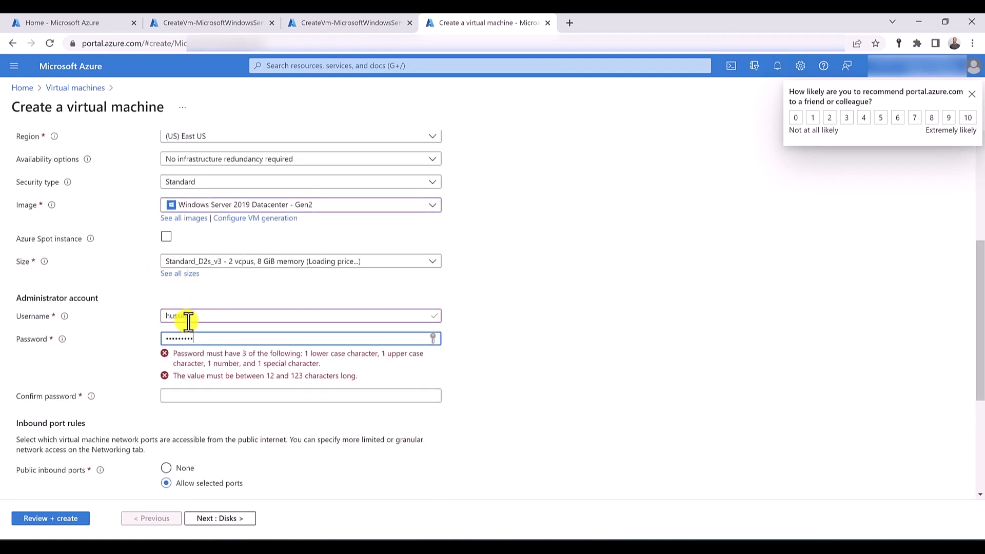
key("Tab")
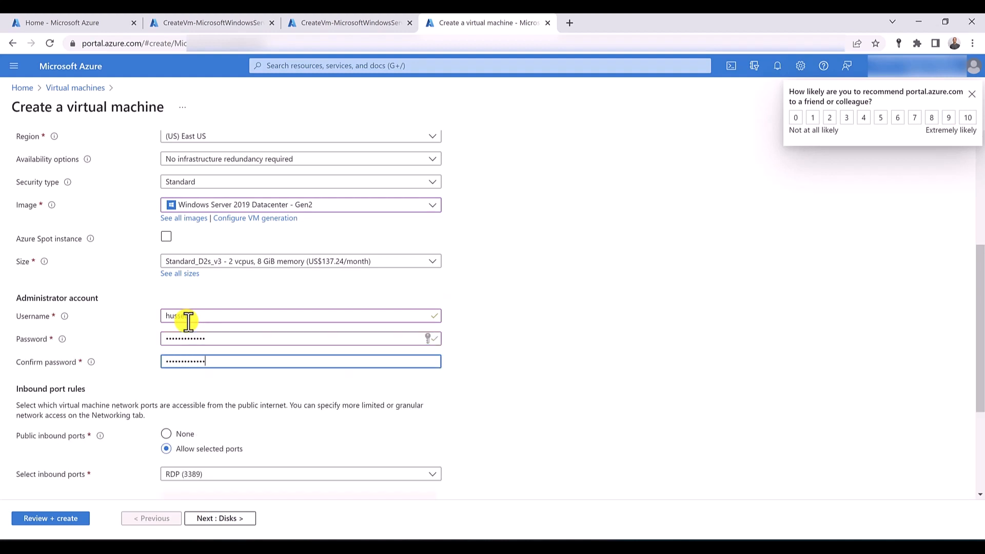
- Review the inbound port and networking settings of VM-IIS-US, validate the configuration and create the virtual machine
scroll(188, 321, "down", 3)
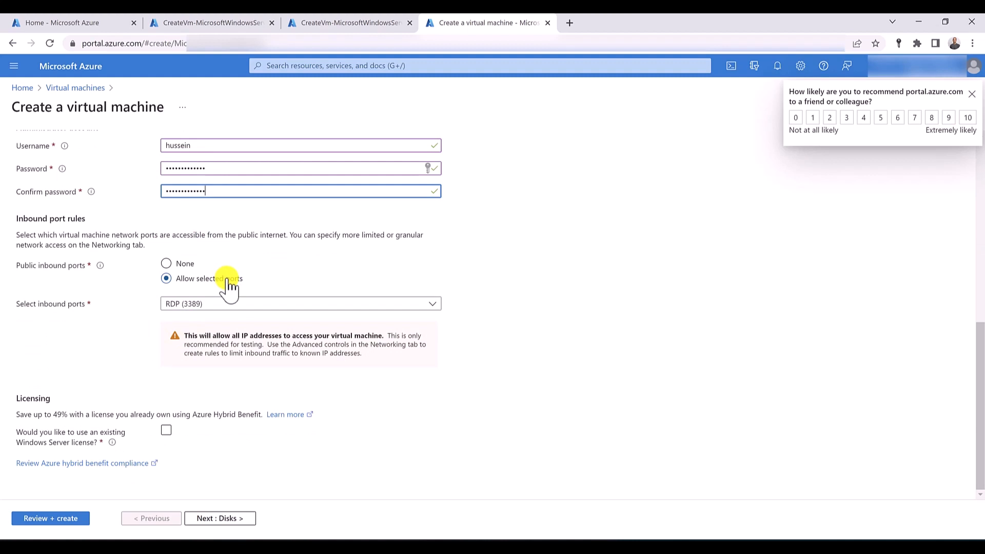
scroll(229, 286, "up", 6)
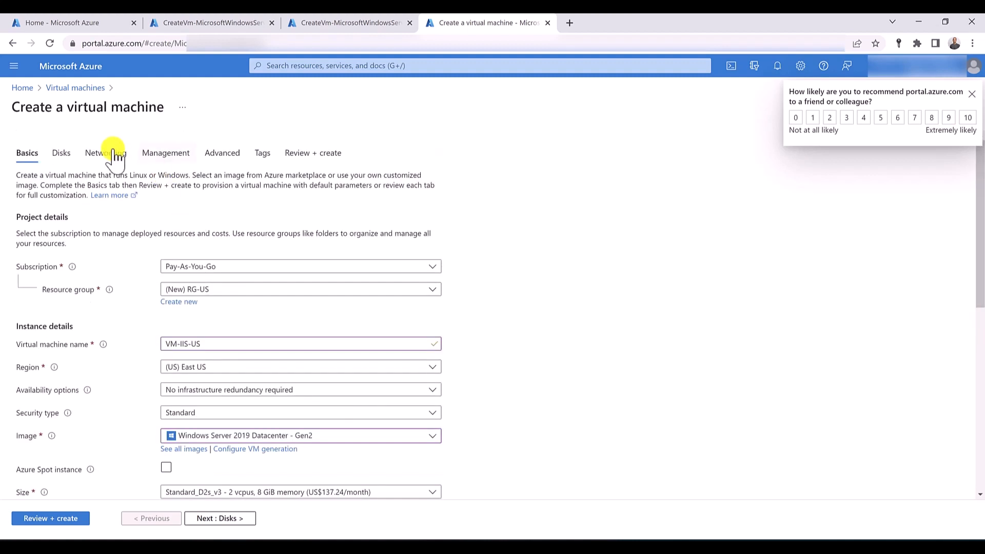
left_click(114, 154)
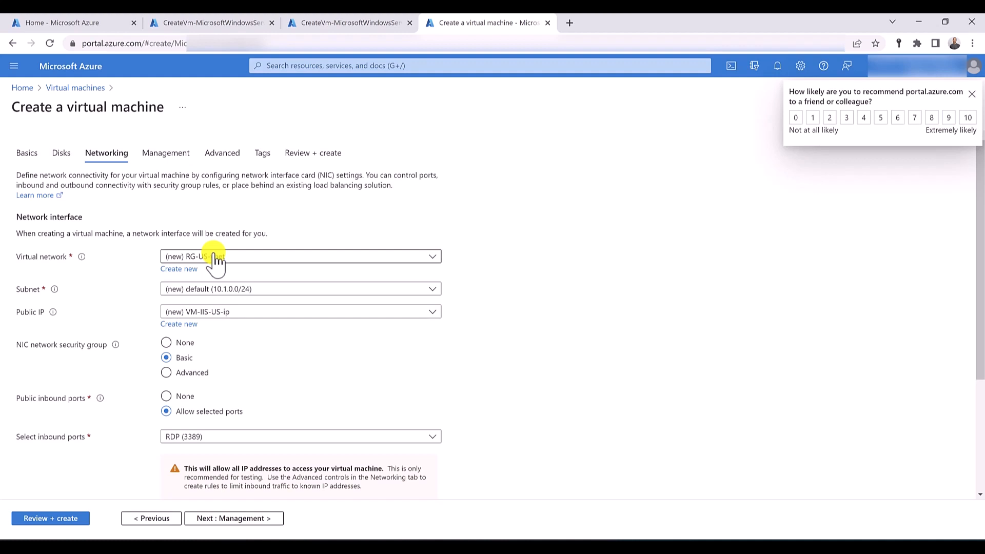
left_click(56, 518)
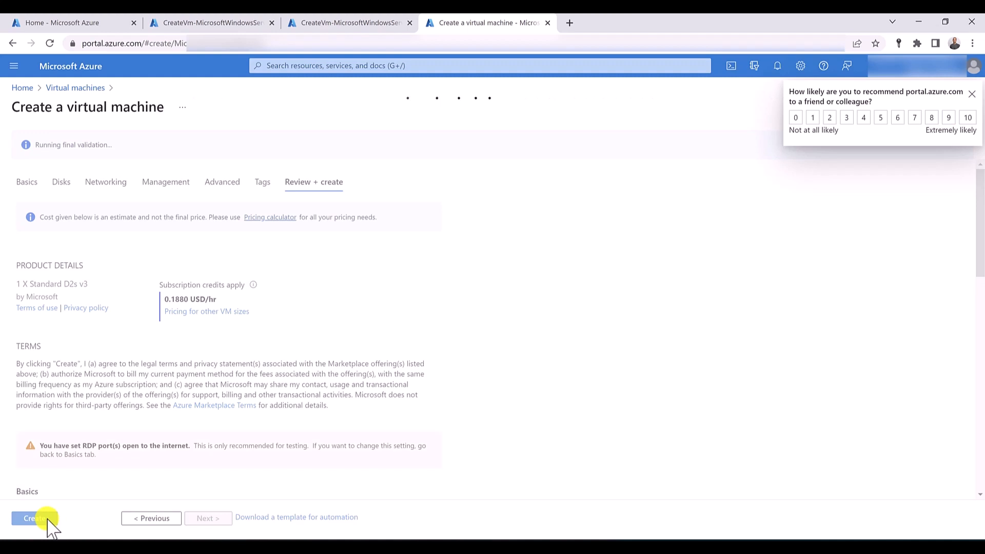
left_click(41, 519)
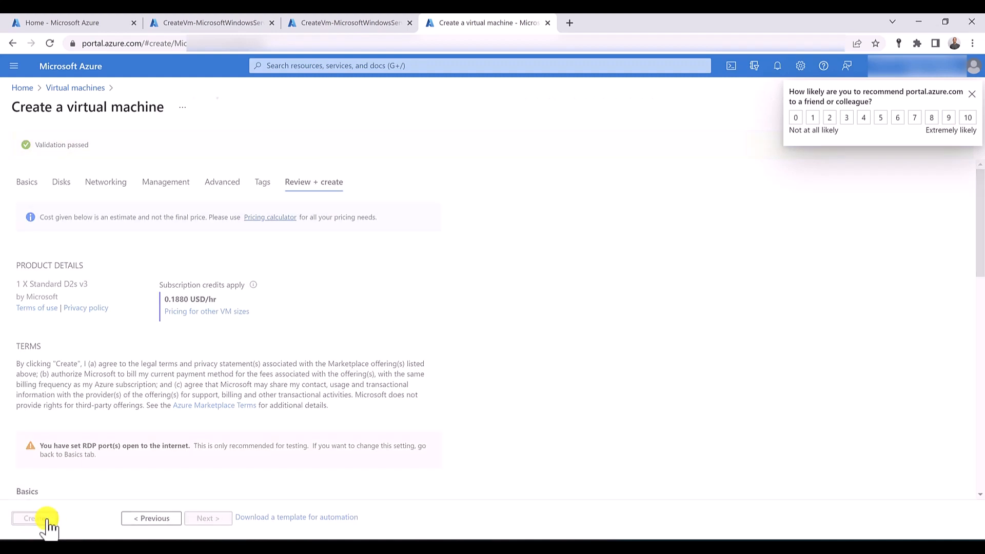
- Open the Virtual machines page in a new browser tab and start another Azure virtual machine in the existing resource group RG-US
left_click(379, 62)
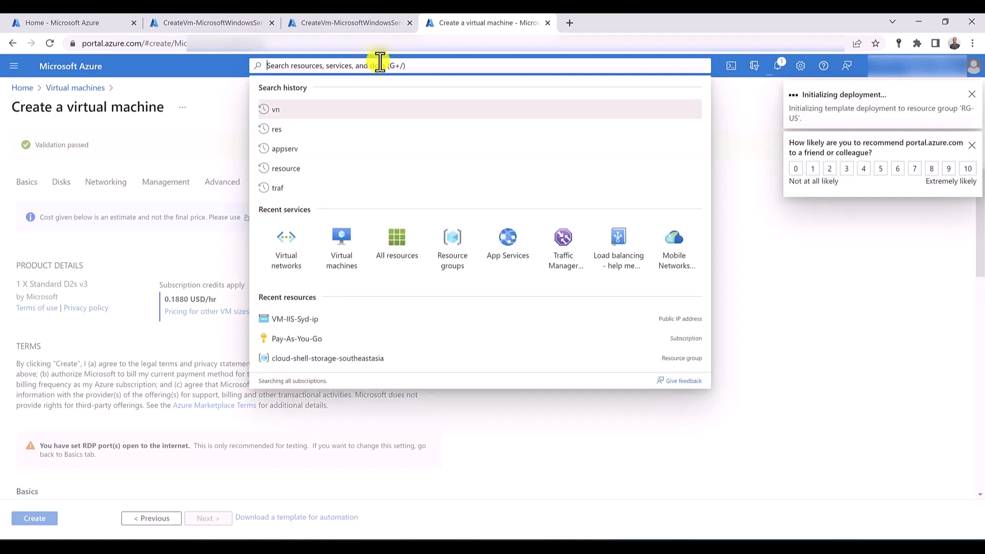
middle_click(349, 247)
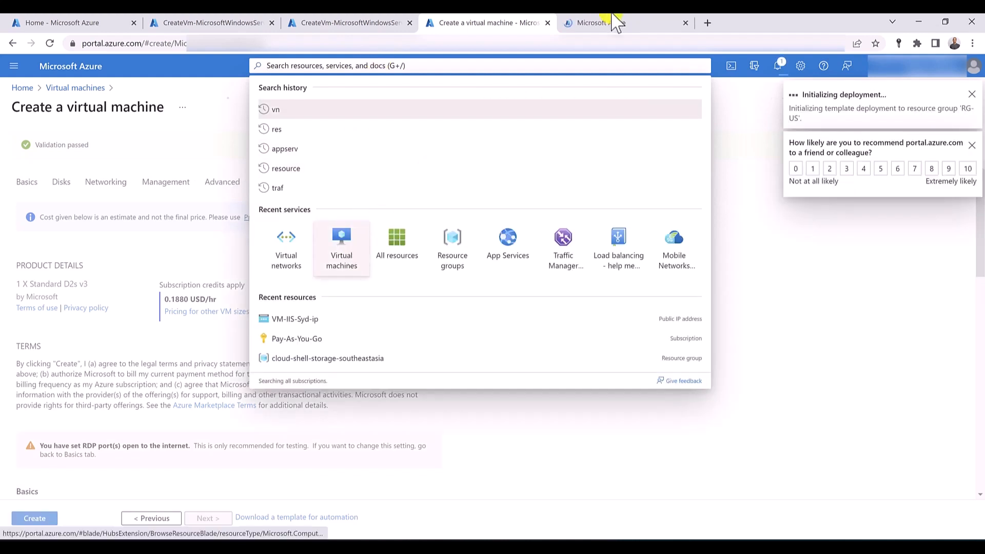
left_click(620, 20)
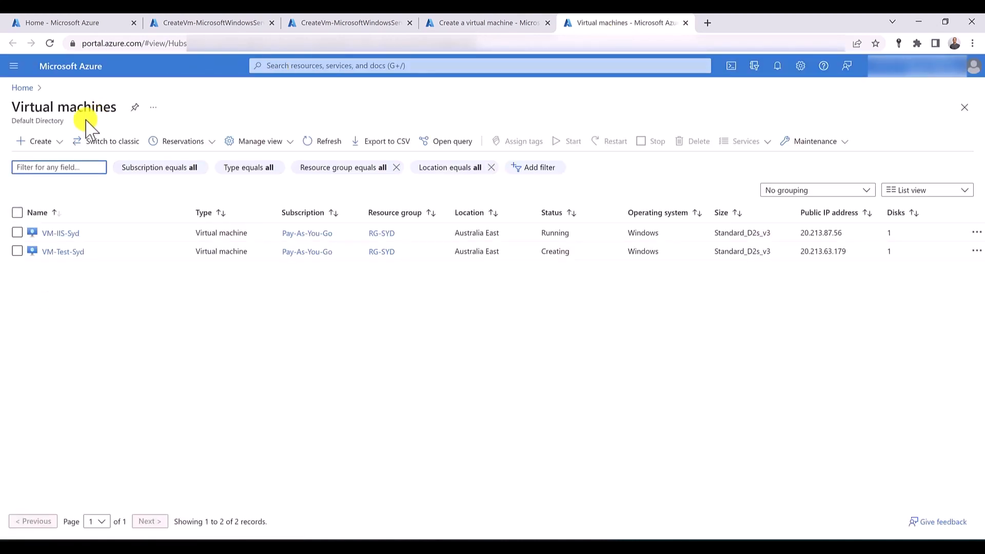
left_click(45, 141)
left_click(46, 145)
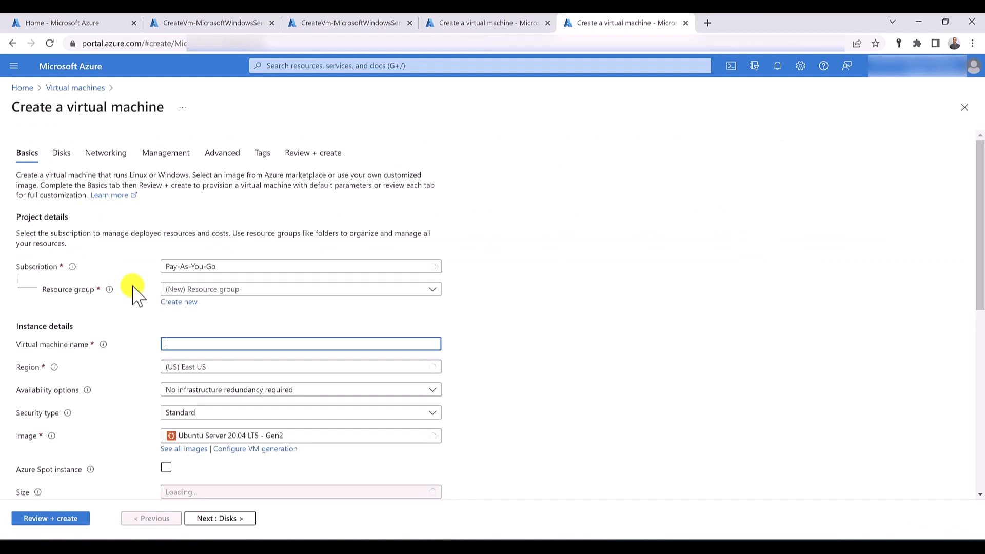
left_click(235, 290)
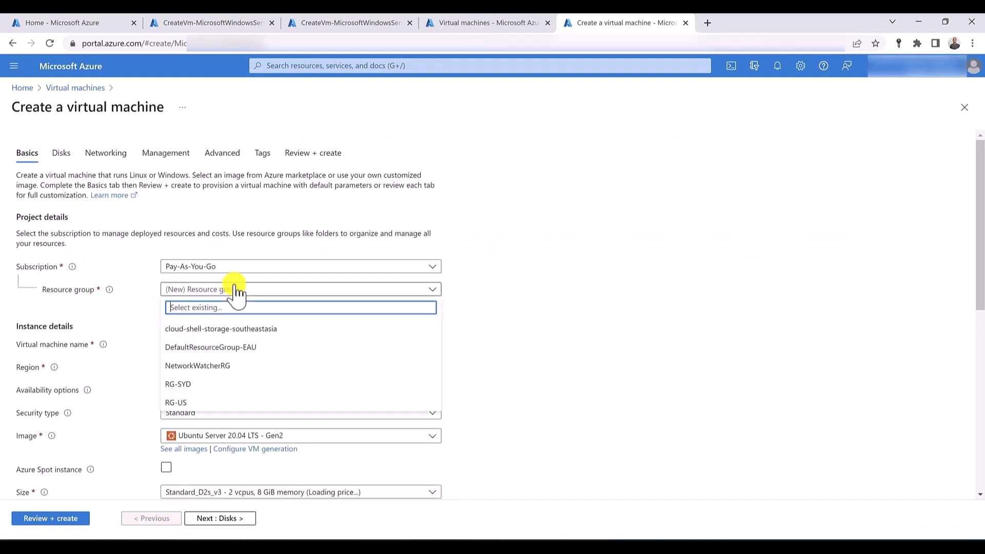
left_click(196, 405)
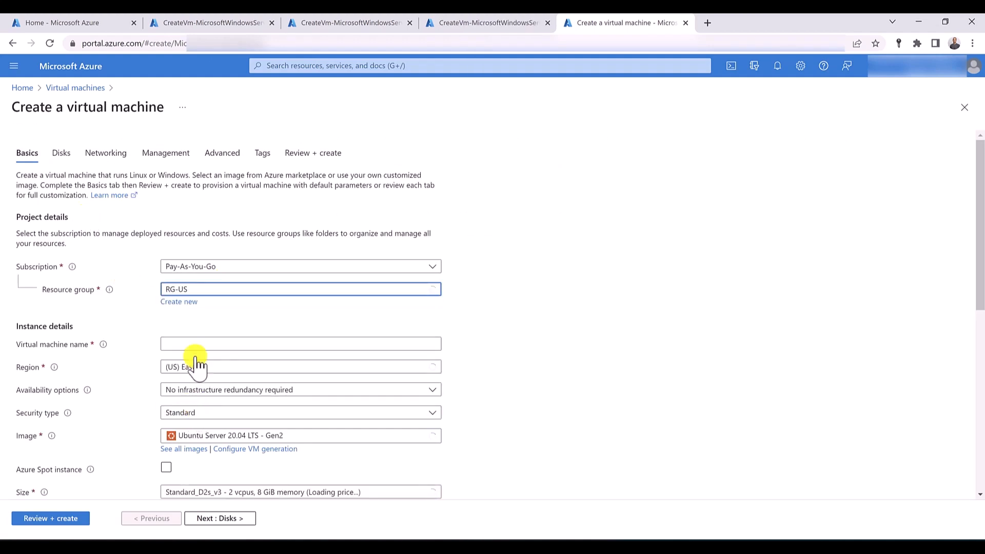
- Name the virtual machine VM-Test-US and select the image Windows Server 2019 Datacenter - Gen2
left_click(225, 344)
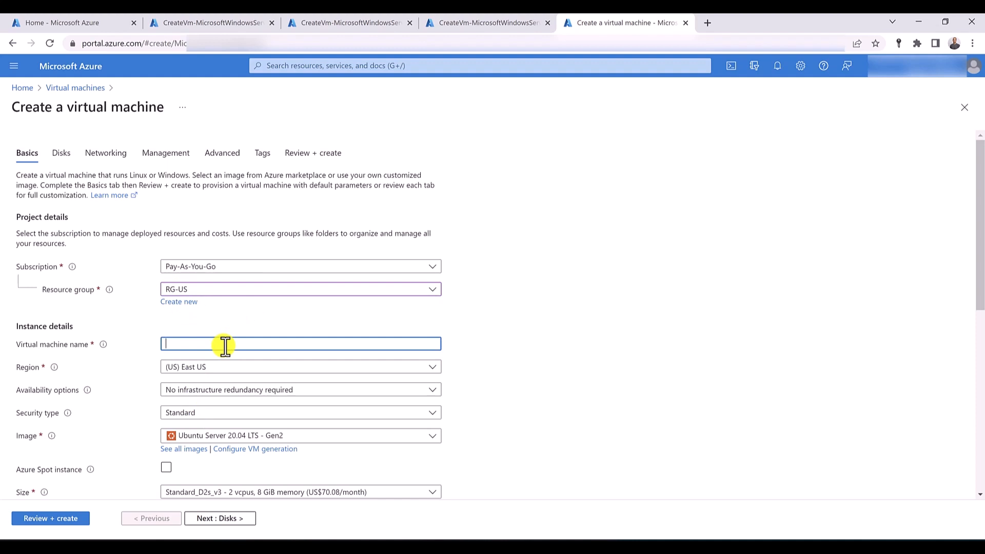
type("VM-")
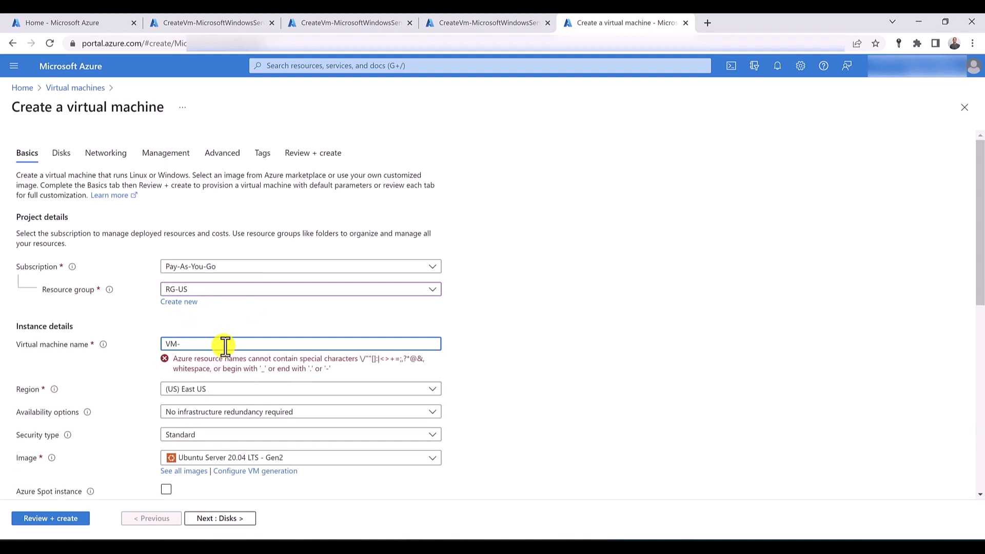
type("Test-US")
scroll(179, 190, "down", 5)
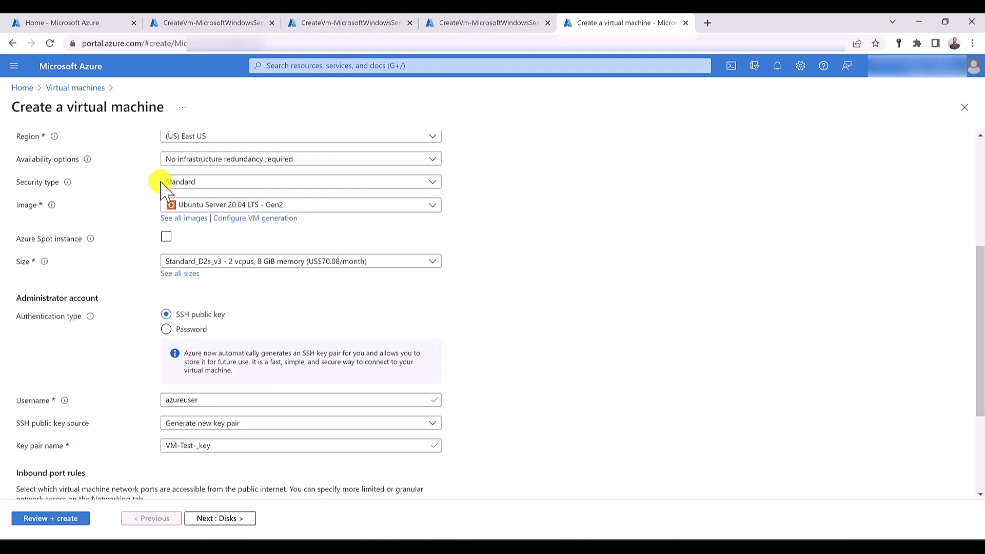
scroll(187, 180, "up", 1)
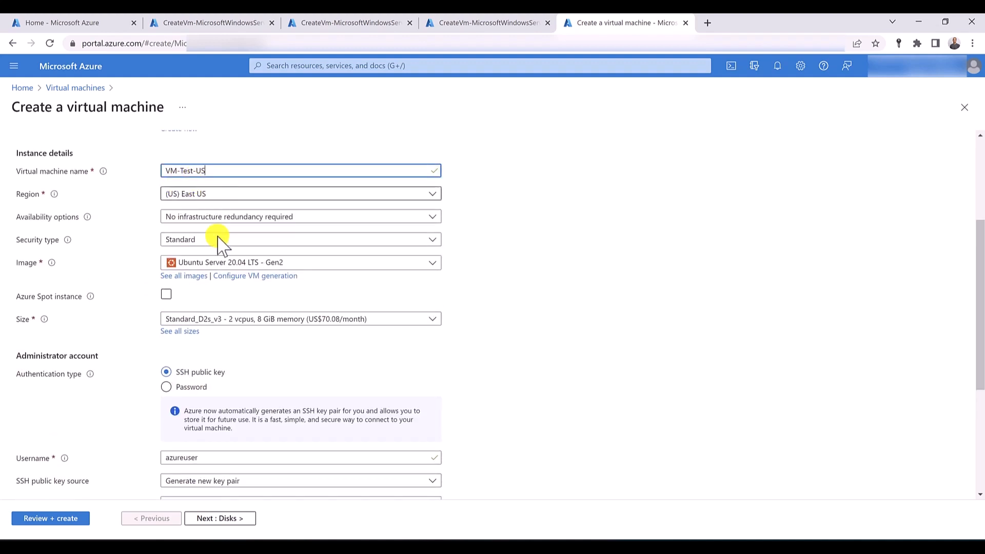
left_click(234, 263)
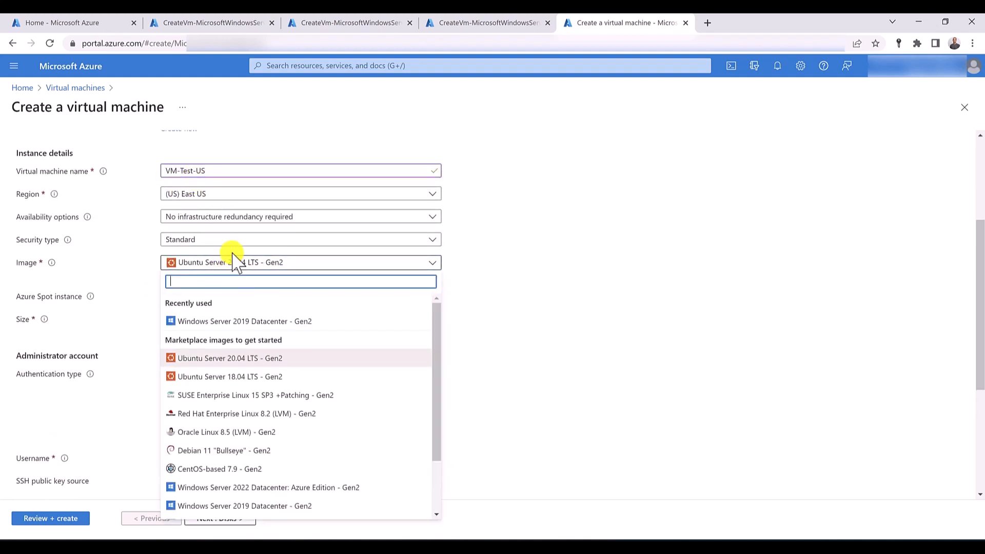
left_click(236, 322)
- Enter the administrator username, password and password confirmation for VM-Test-US
scroll(148, 311, "down", 1)
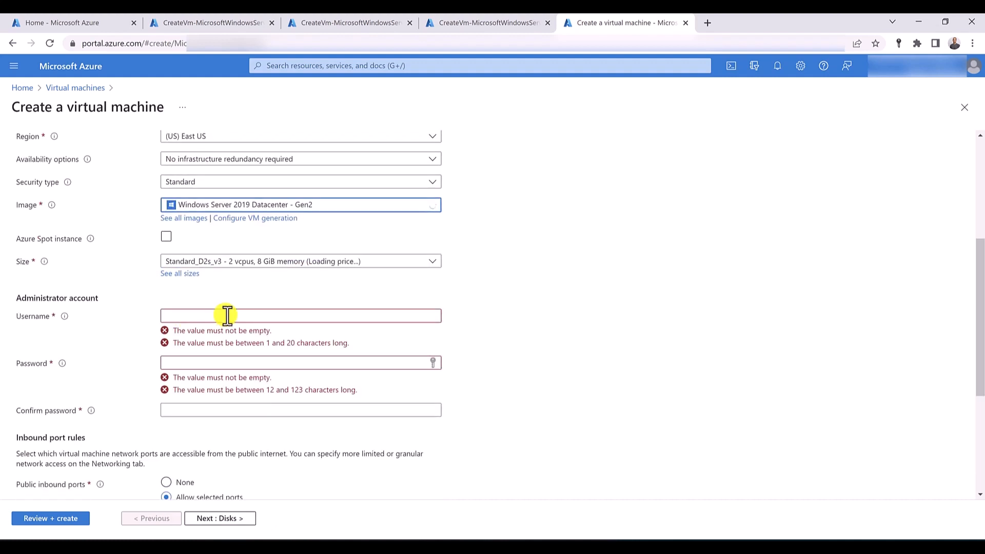
left_click(227, 315)
type("hussein")
key("Tab")
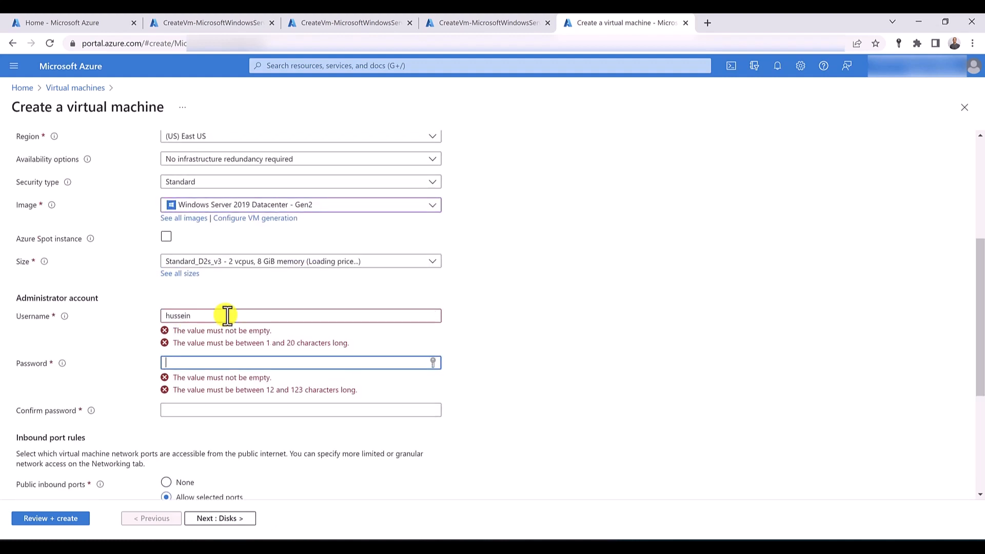
type("Password1")
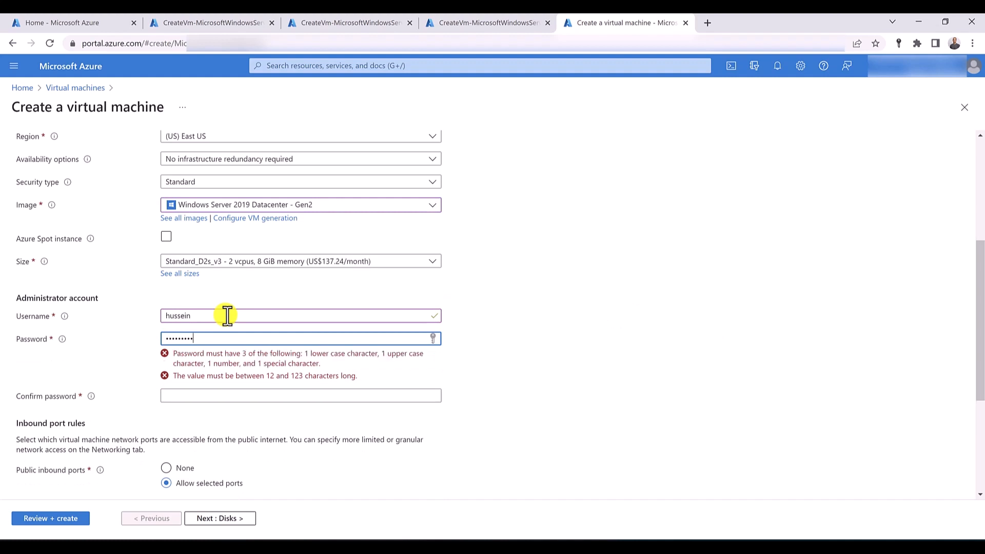
key("Tab")
type("Pas")
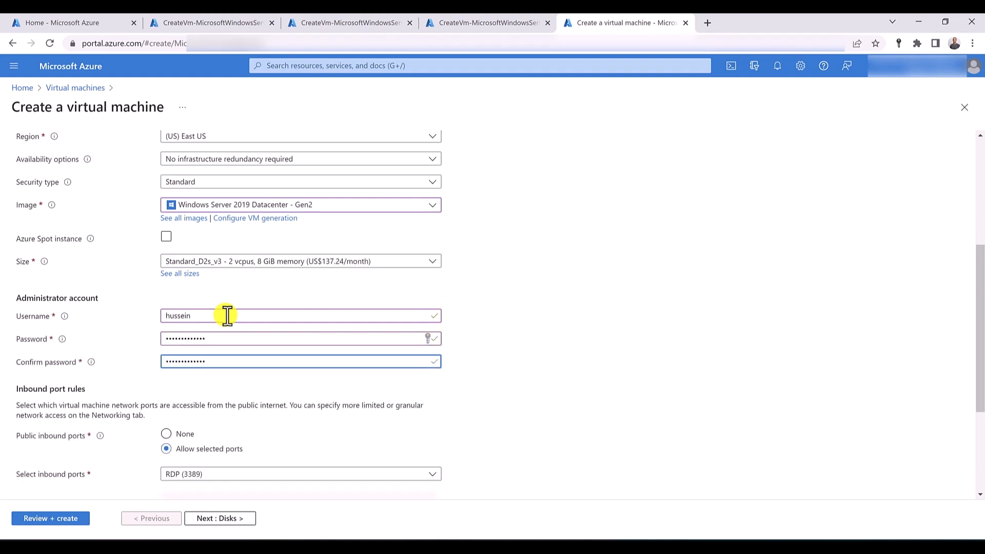
- Review the inbound port and networking settings of VM-Test-US, validate the configuration and create the virtual machine
scroll(227, 315, "down", 3)
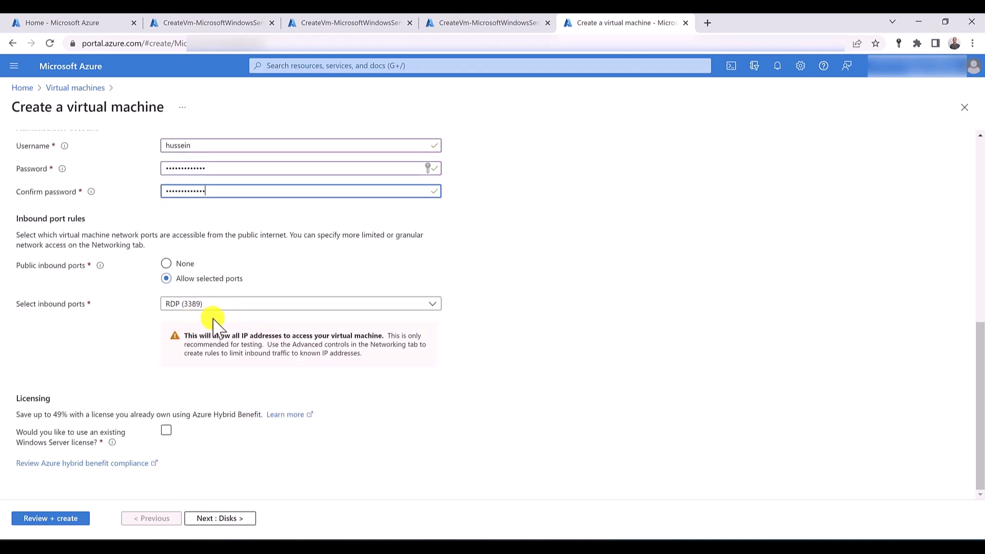
scroll(213, 320, "up", 5)
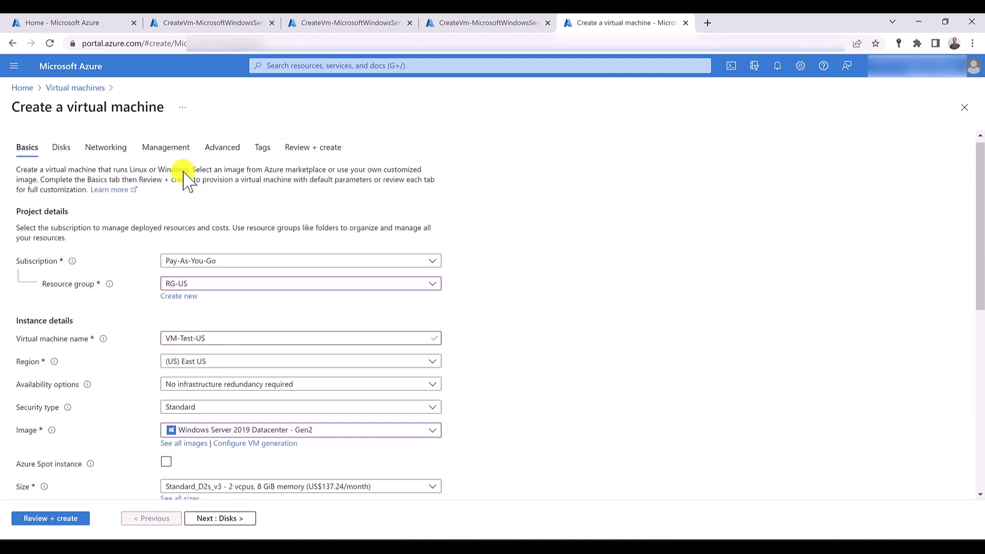
left_click(100, 162)
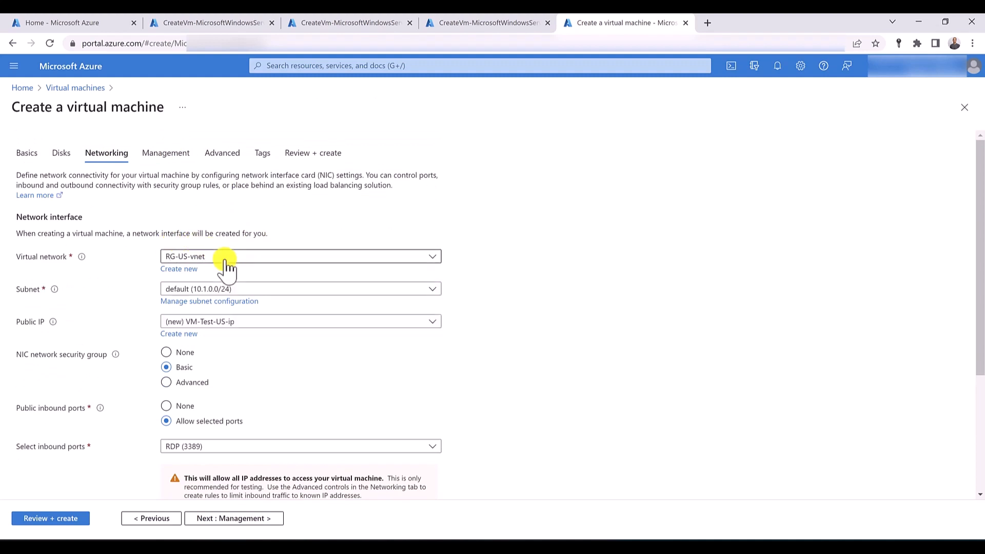
left_click(49, 518)
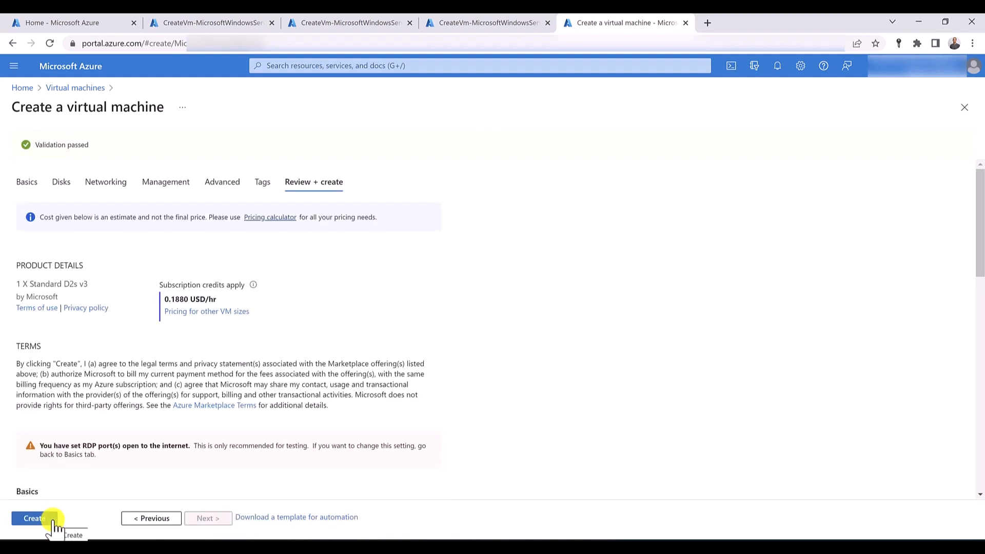
left_click(53, 521)
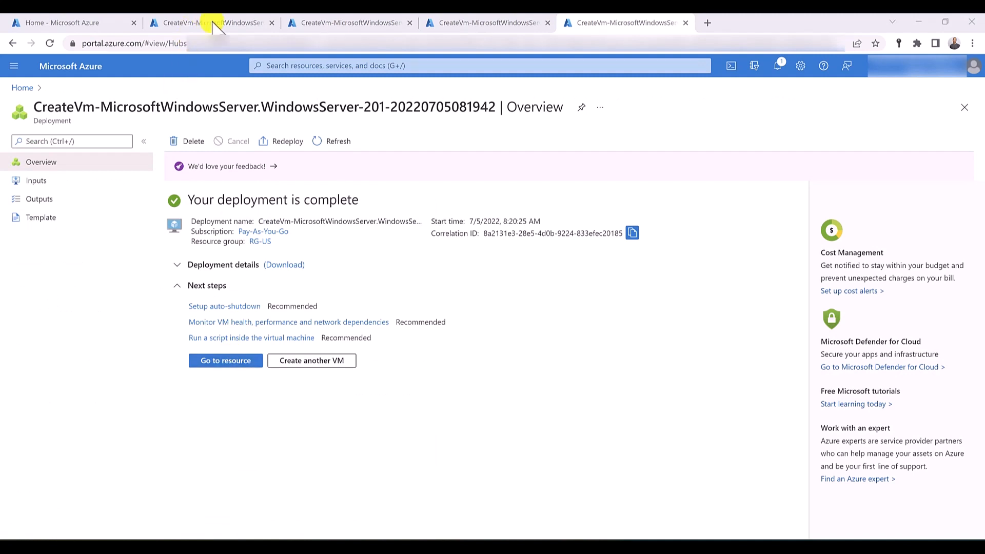
- Open the VM-IIS-Syd resource from its completed deployment and start a Cloud Shell session there
left_click(231, 23)
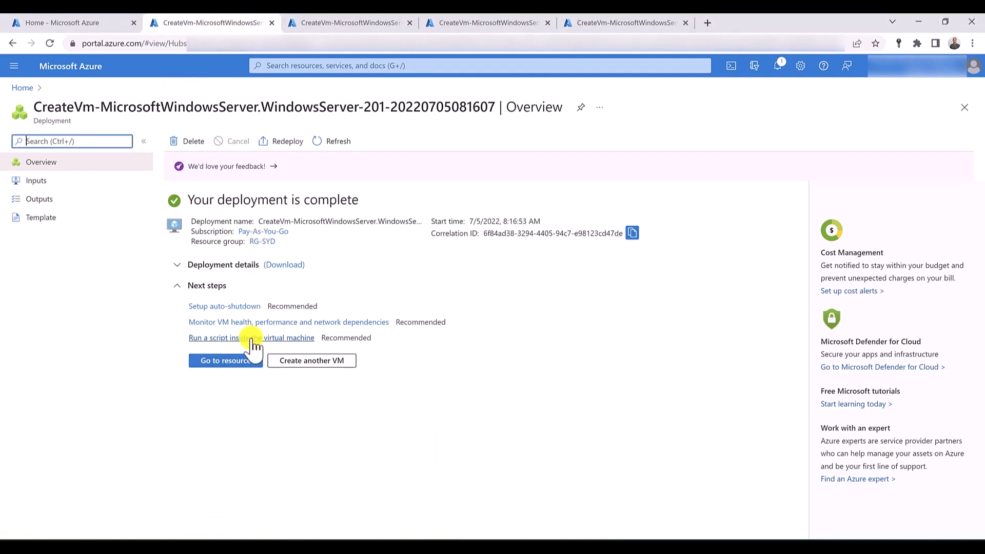
left_click(229, 361)
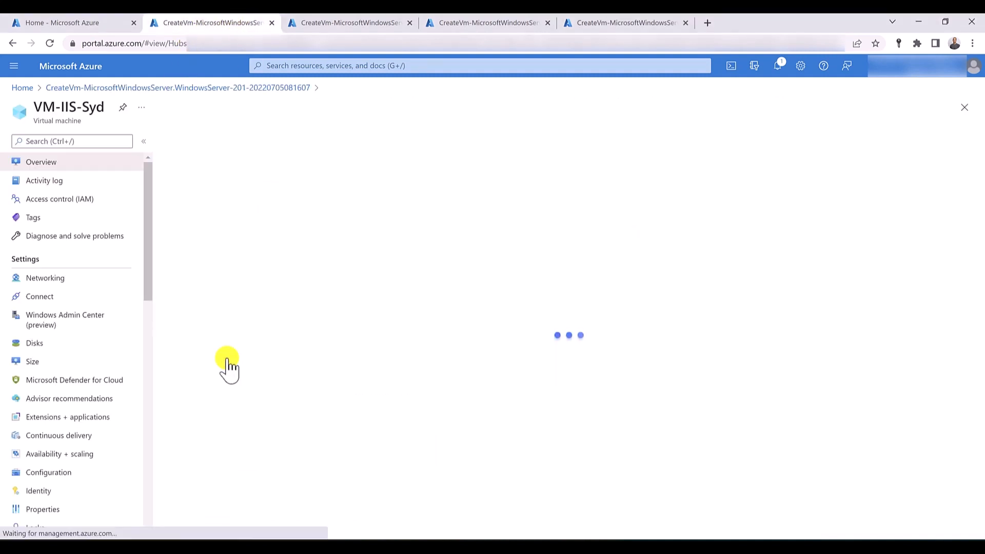
left_click(730, 65)
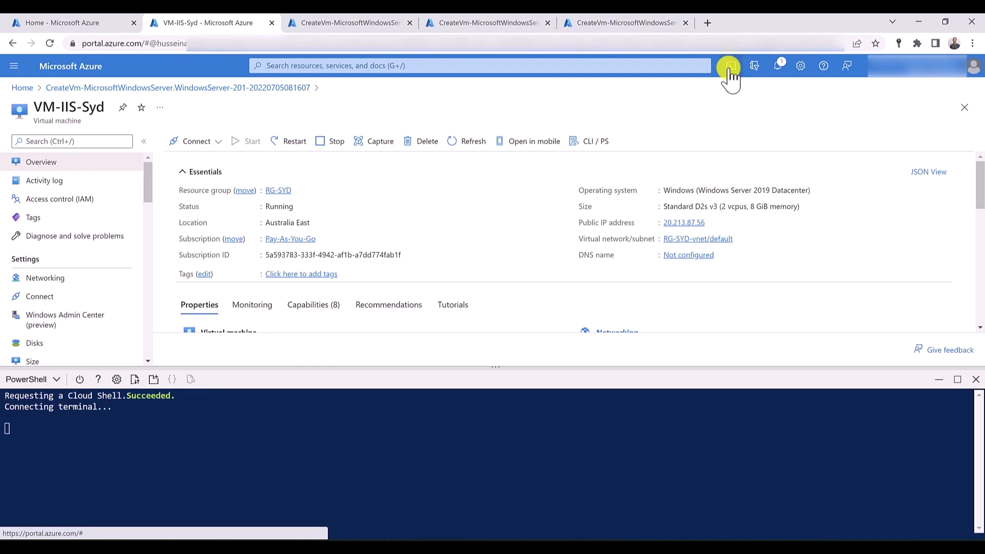
- Open the VM-IIS-US resource from its completed deployment and start a Cloud Shell session there
left_click(465, 22)
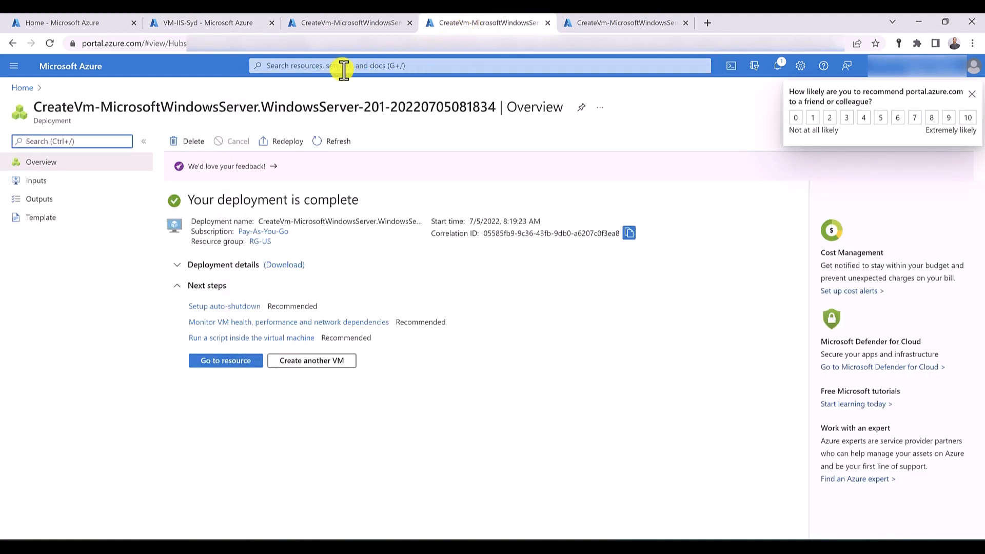
left_click(222, 362)
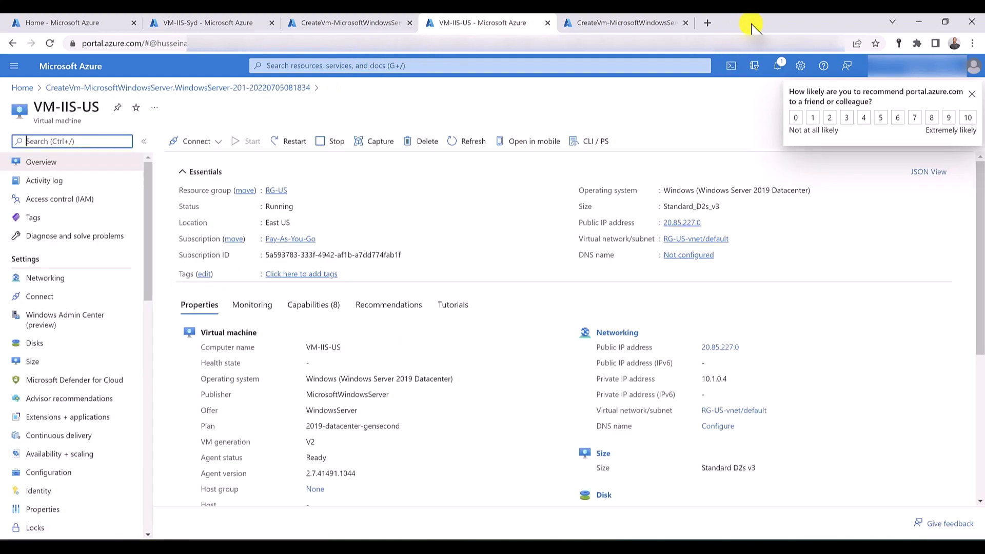
left_click(733, 65)
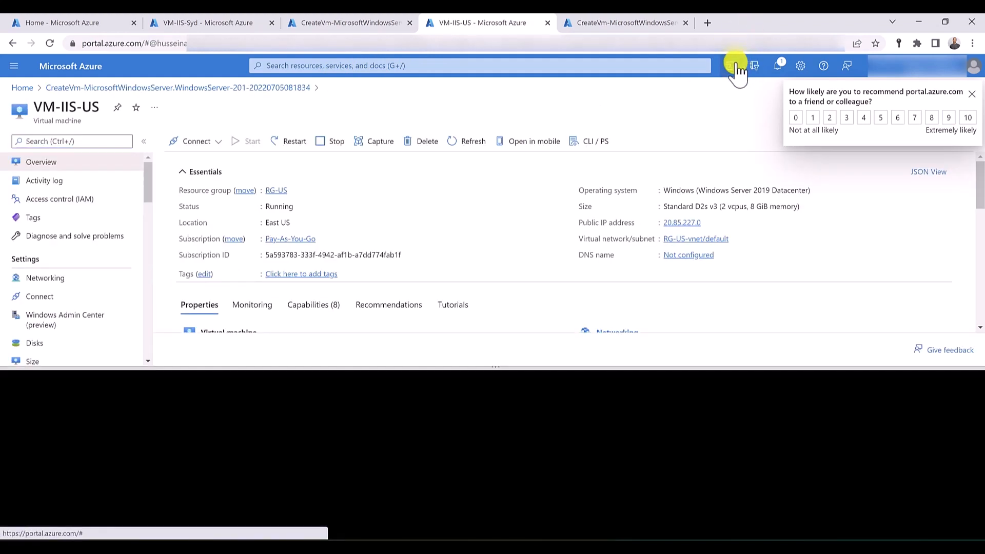
- Paste the Set-AzVMExtension command for installing IIS with location "Australia East" into the Cloud Shell of VM-IIS-Syd
left_click(205, 23)
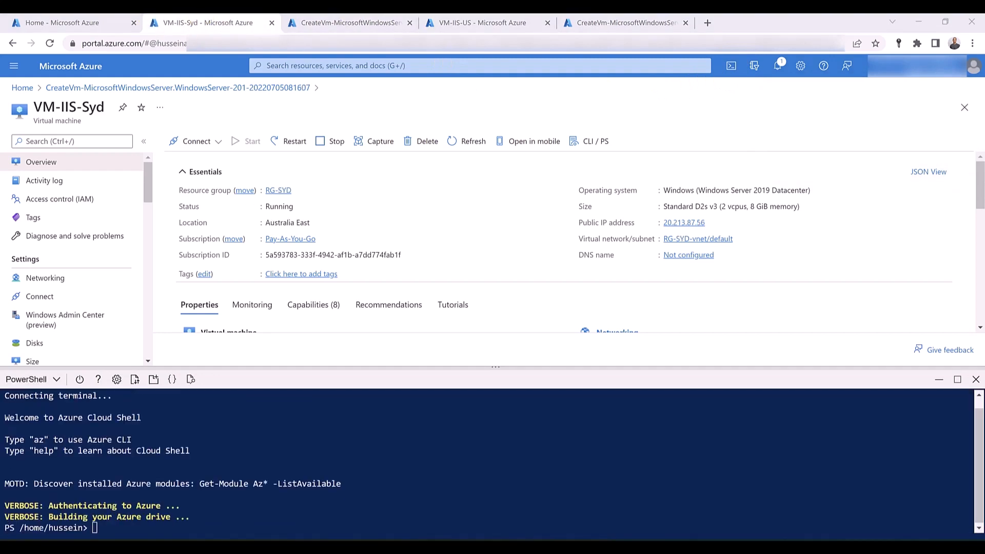
right_click(116, 528)
left_click(142, 435)
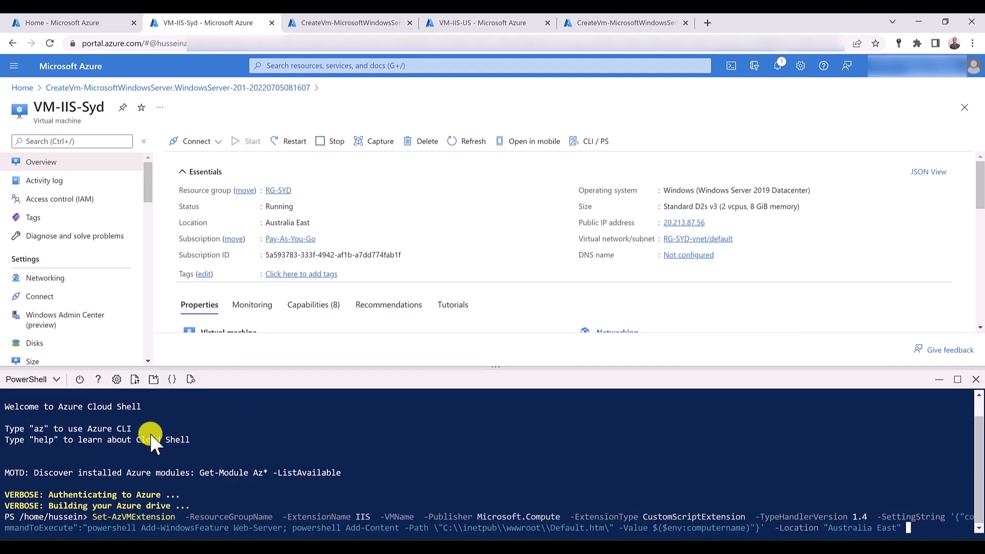
- Set the ResourceGroupName parameter of the pasted Set-AzVMExtension command to RG-SYD
key("Home")
key("Right")
key("Right")
key("Right")
key("Right")
key("Right")
key("Right")
key("Right")
key("Right")
key("Right")
key("Right")
key("Right")
key("Right")
key("Right")
key("Right")
key("Right")
key("Right")
key("Right")
key("Right")
key("Right")
key("Right")
key("Right")
key("Right")
key("Right")
key("Right")
key("Right")
key("Right")
key("Right")
key("Right")
key("Right")
key("Right")
key("Right")
key("Right")
key("Right")
key("Right")
key("Right")
key("Right")
key("Right")
key("Right")
key("Left")
key("Left")
key("Left")
type("R")
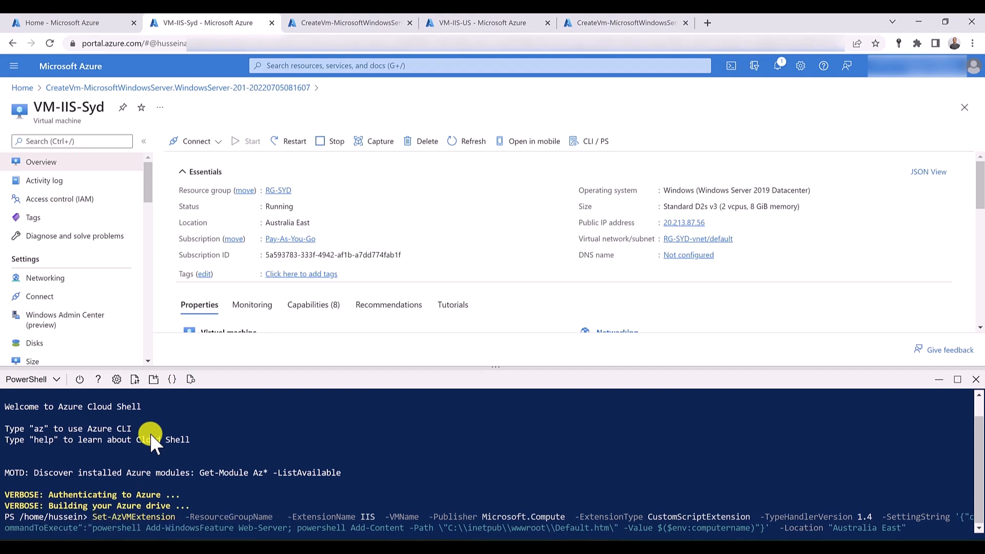
type("G_s")
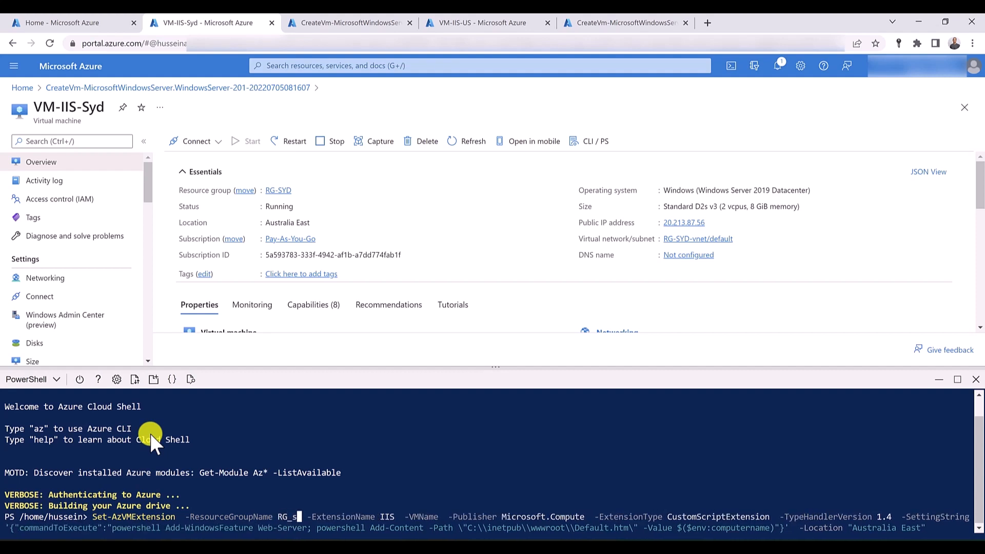
key("BackSpace")
key("BackSpace")
type("-")
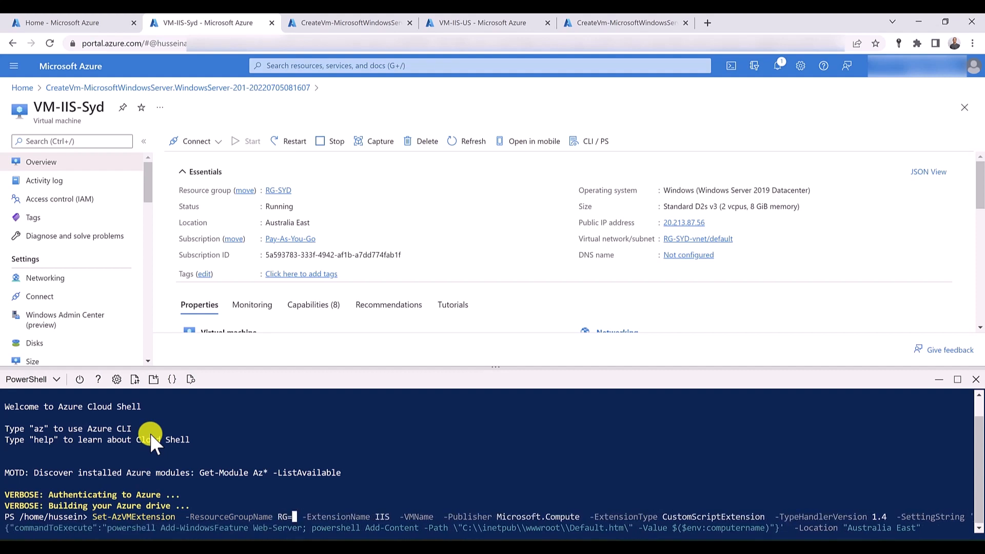
type("SYD")
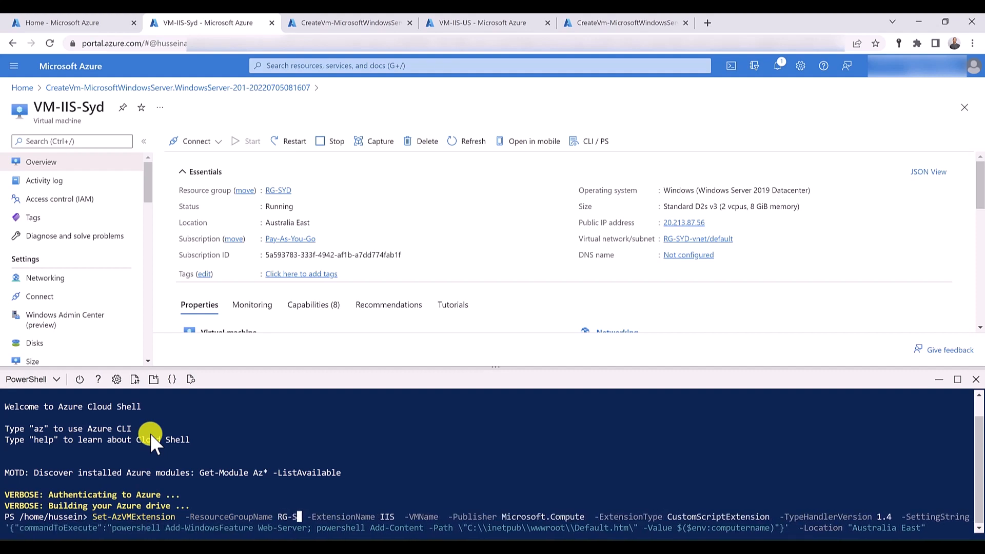
- Set the command's VMName parameter to VM-IIS-Syd and run it to install IIS
key("Right")
key("Right")
key("Right")
key("Right")
key("Right")
key("Right")
key("Right")
key("Right")
key("Right")
key("Right")
key("Right")
key("Right")
key("Right")
key("Right")
key("Right")
key("Right")
key("Right")
key("Right")
key("Right")
key("Right")
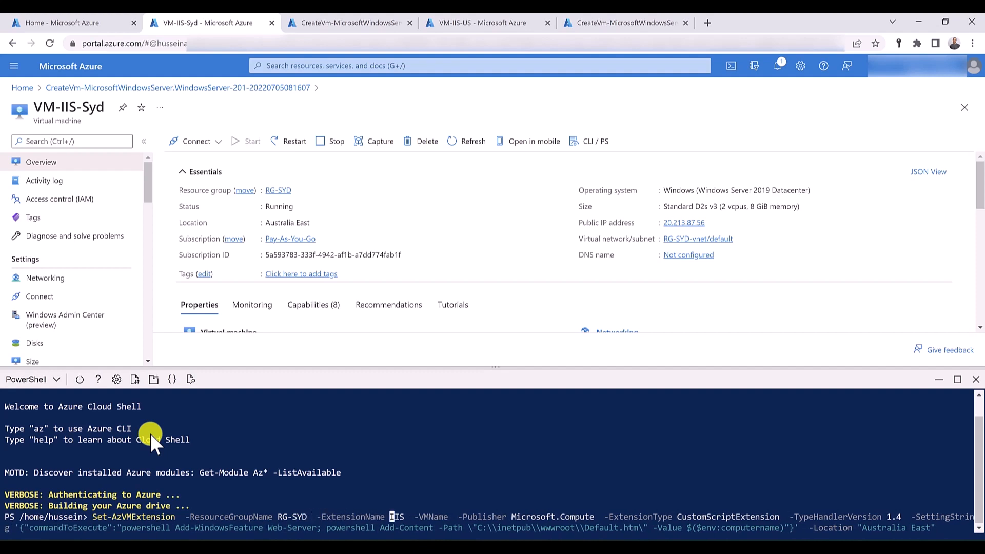
type("VM-")
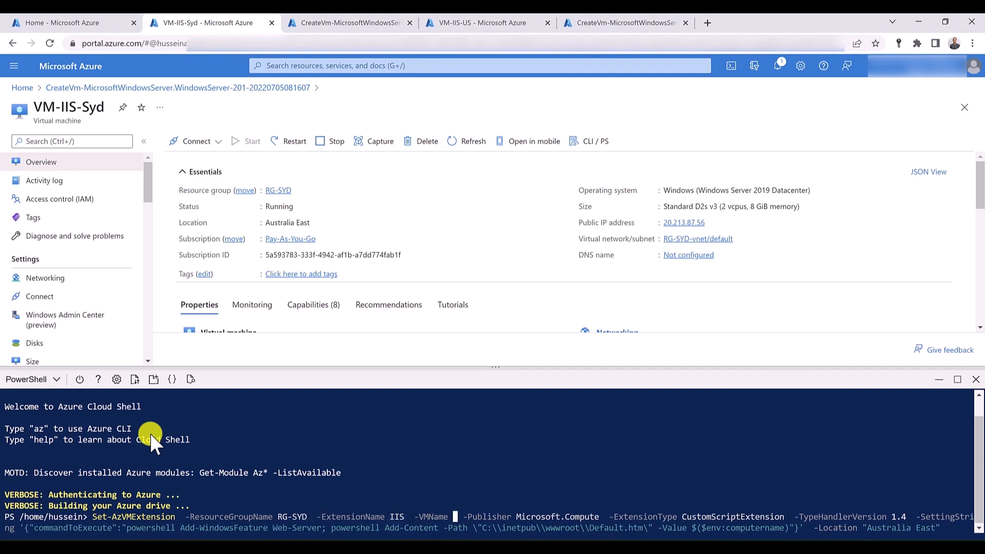
type("IIS-Syd")
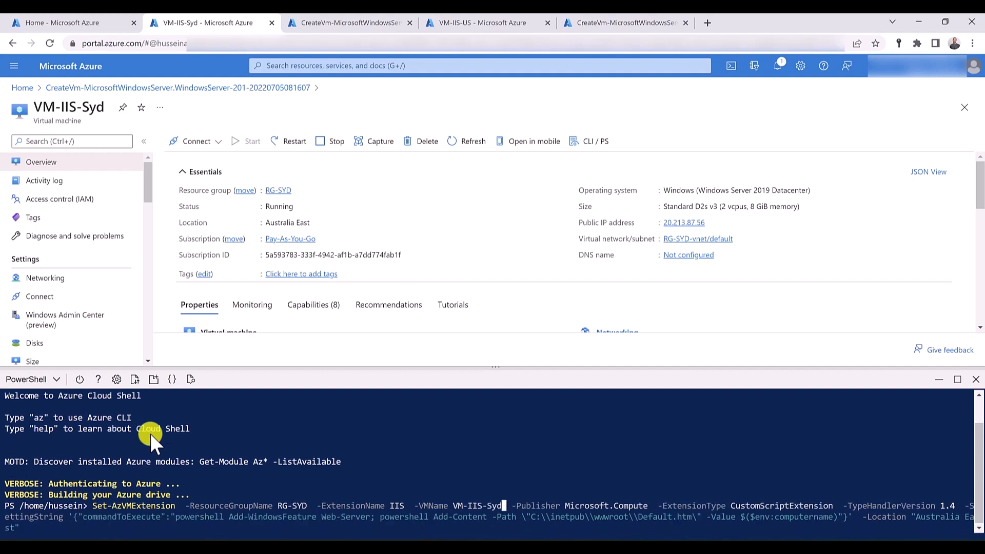
key("Return")
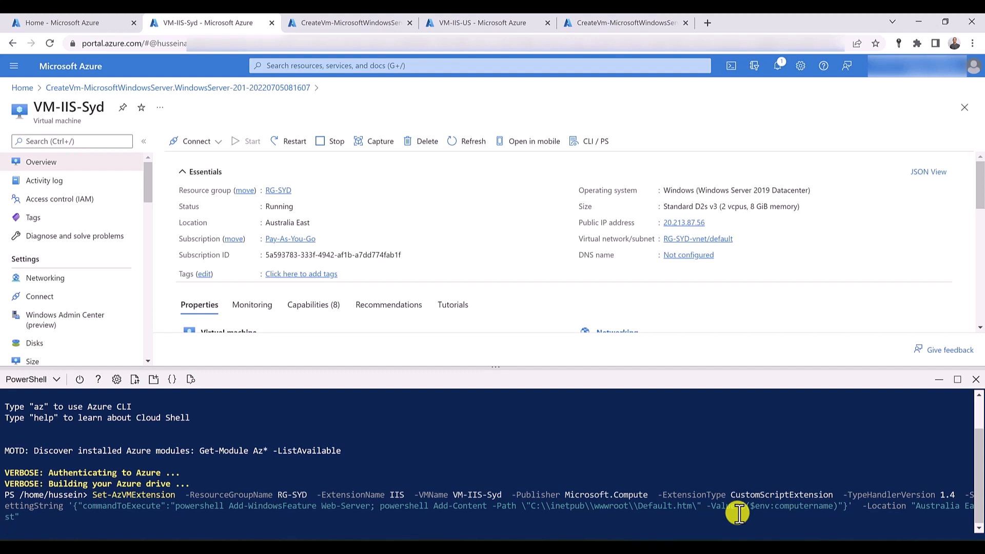
- Paste the Set-AzVMExtension command into the Cloud Shell of VM-IIS-US and set its ResourceGroupName to RG-US
left_click(469, 25)
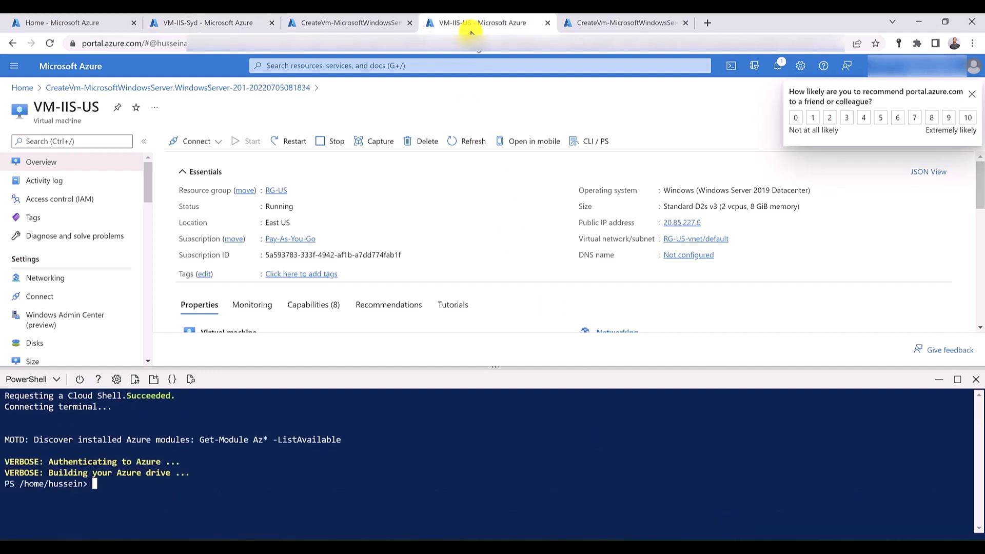
right_click(106, 491)
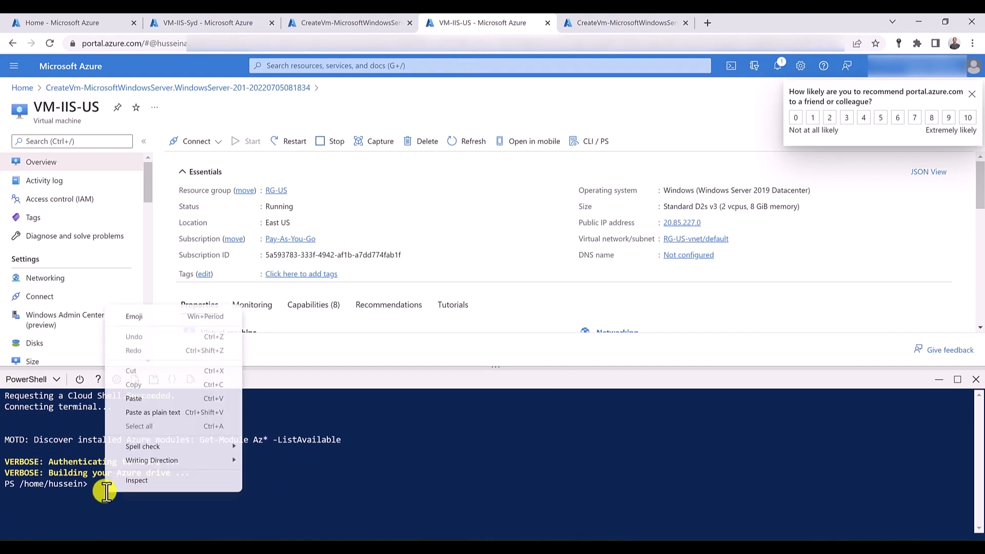
left_click(157, 398)
key("Home")
key("Right")
key("Right")
key("Right")
key("Right")
key("Right")
key("Right")
key("Right")
key("Right")
key("Right")
key("Right")
key("Right")
key("Right")
key("Right")
key("Right")
key("Right")
key("Right")
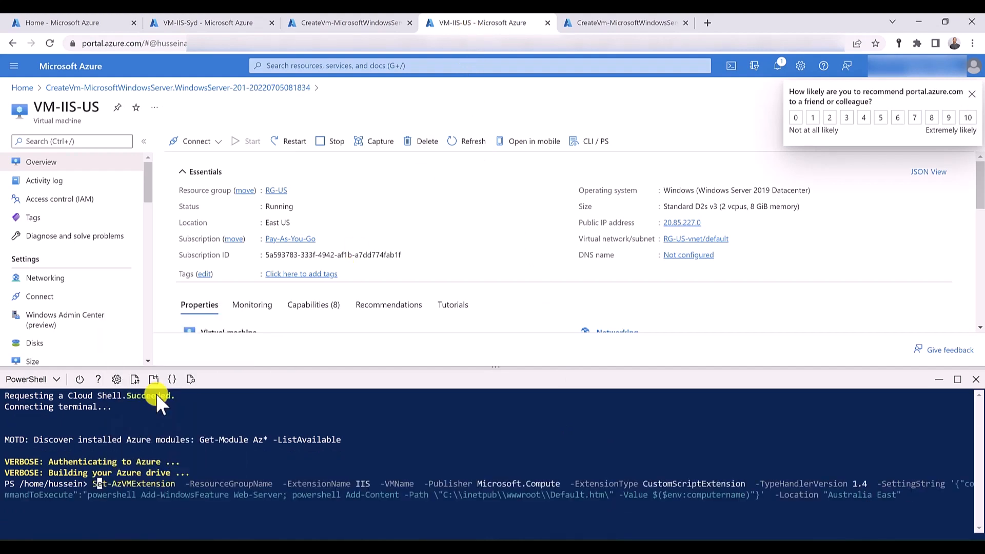
key("Right")
key("Right")
key("Right")
key("Right")
key("Right")
key("Right")
key("Right")
key("Right")
key("Right")
key("Right")
key("Right")
key("Right")
key("Right")
key("Right")
key("Right")
key("Right")
key("Right")
key("Right")
key("Right")
key("Right")
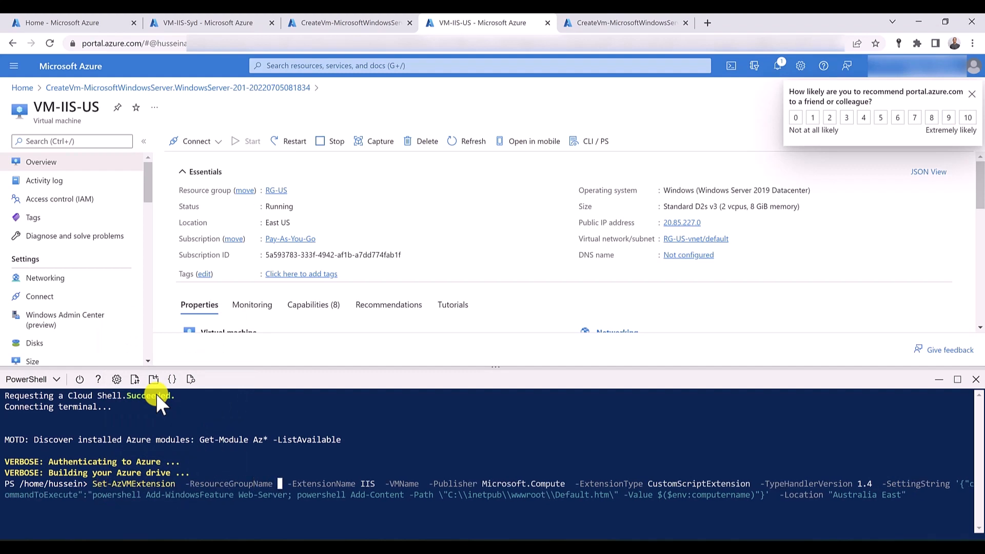
type("RG-US")
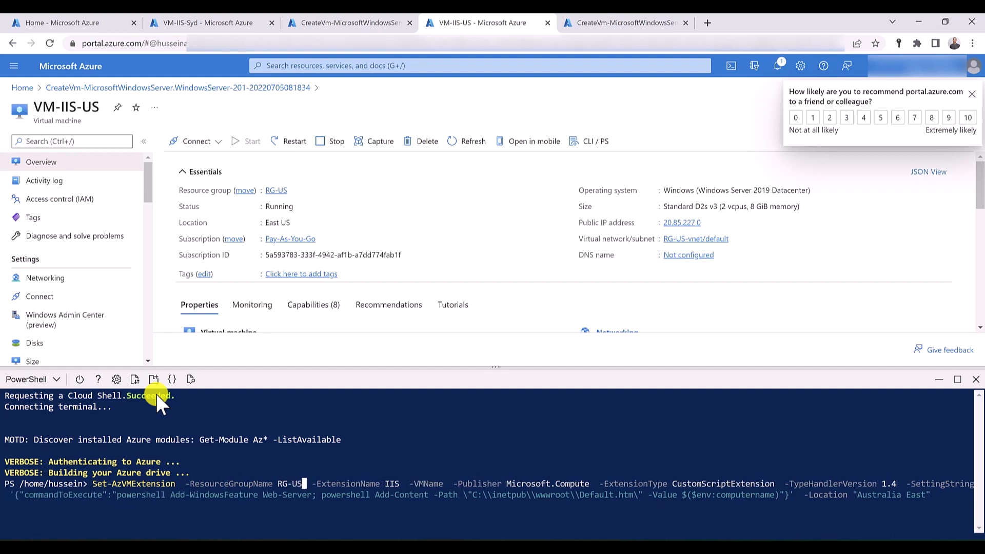
- Set the VMName parameter to VM-IIS-US and try to run the command with location "Australia East"
key("Right")
key("Right")
key("Right")
key("Right")
key("Right")
key("Right")
key("Right")
key("Right")
key("Right")
key("Right")
key("Right")
key("Right")
key("Right")
key("Right")
key("Right")
key("Right")
key("Right")
key("Right")
key("Right")
key("Right")
key("Right")
key("Right")
key("Right")
key("Right")
type("VM-IIS")
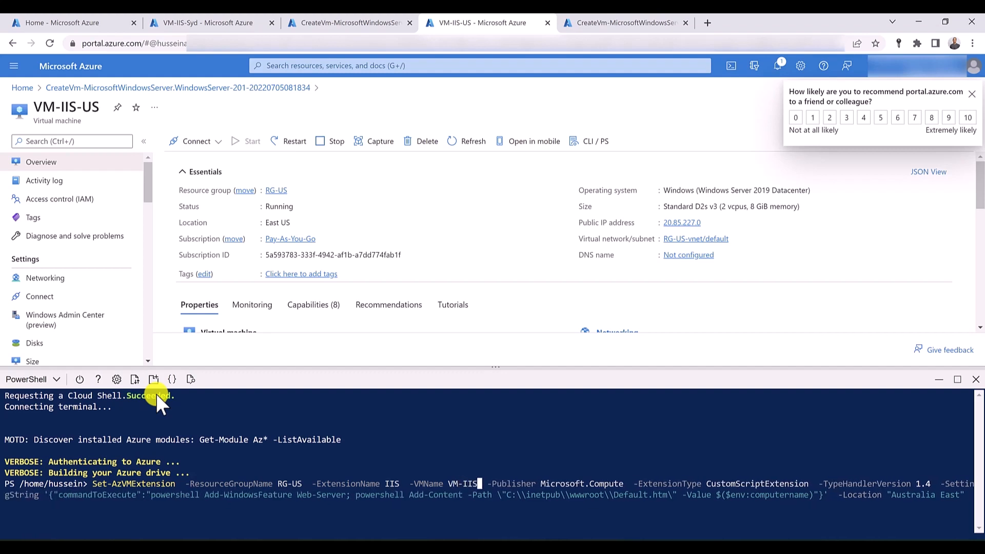
type("-US")
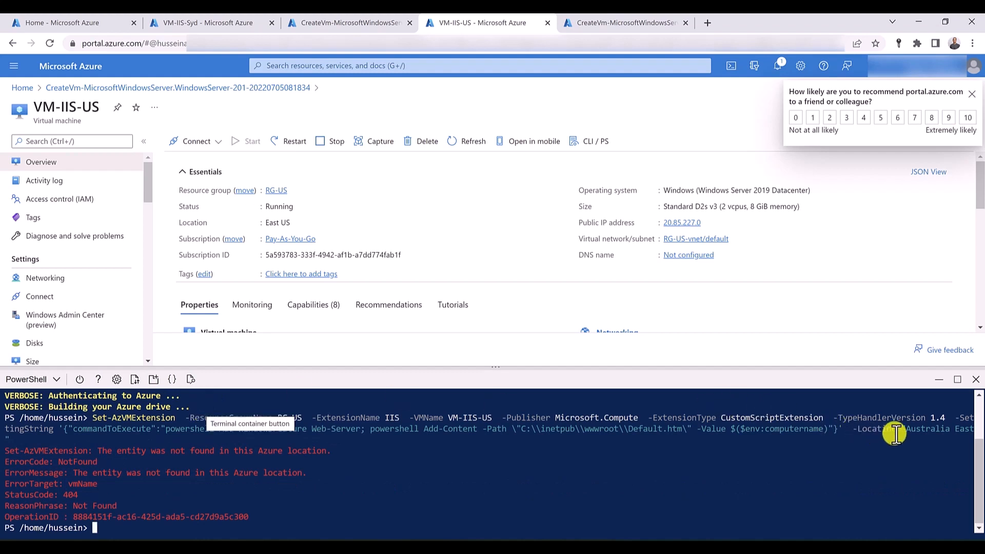
- Recall the last Set-AzVMExtension command, change its Location parameter to "East US" and run it
key("Up")
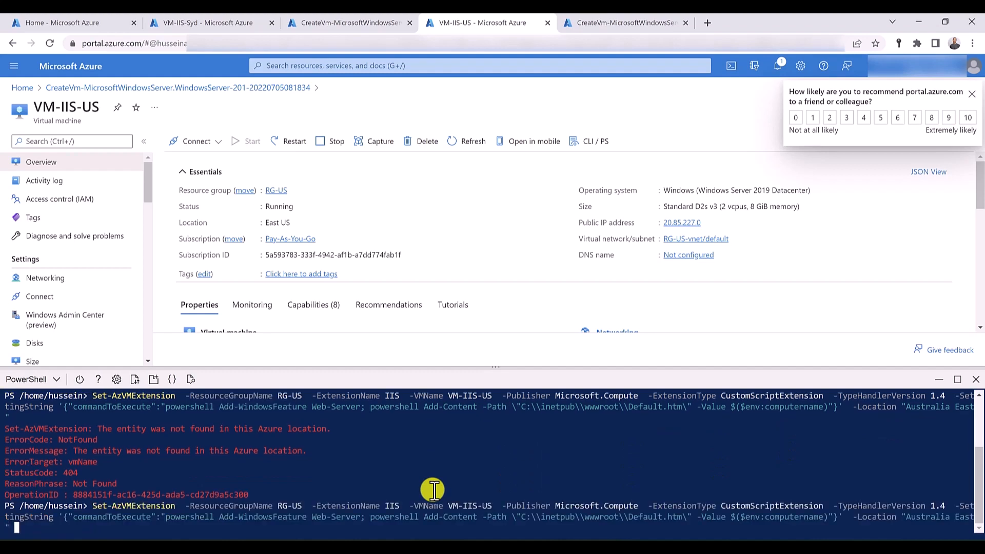
key("Left")
key("Left")
key("Left")
key("Left")
key("Left")
key("Left")
key("Left")
key("Left")
key("Left")
key("Left")
key("Left")
key("Left")
key("Left")
key("Left")
key("Left")
key("Delete")
key("Delete")
key("Delete")
key("Delete")
key("Delete")
key("Delete")
key("Delete")
key("Delete")
key("Delete")
key("Delete")
key("Right")
key("Right")
key("Right")
key("Right")
type("US")
key("Return")
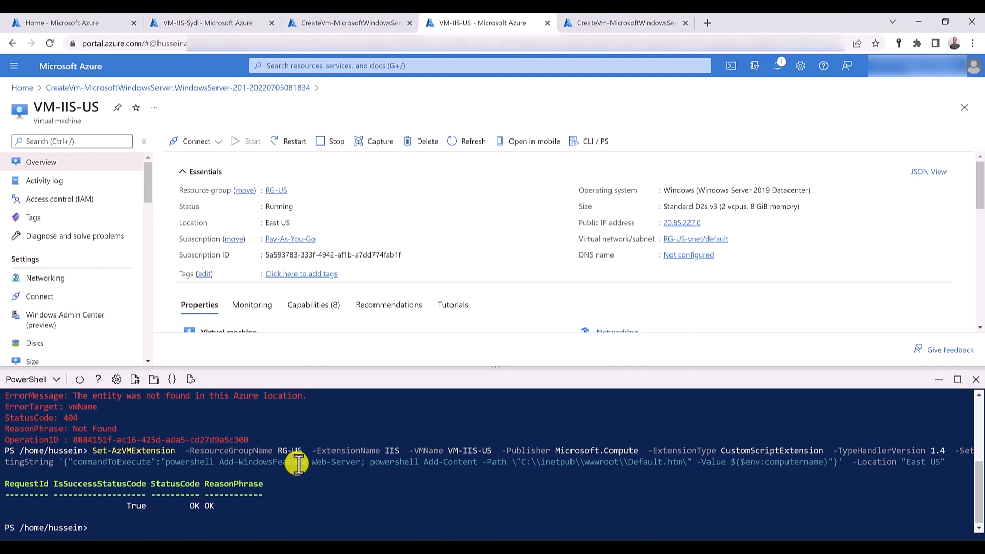
- Close the Cloud Shell of VM-IIS-Syd, then set and save the DNS name label vmiissydney for its public IP address
left_click(201, 24)
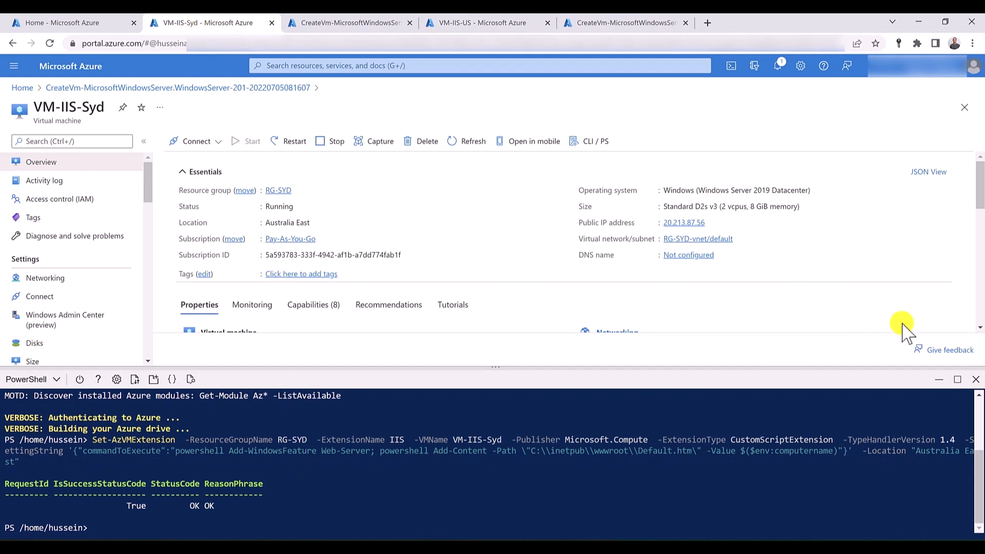
left_click(976, 379)
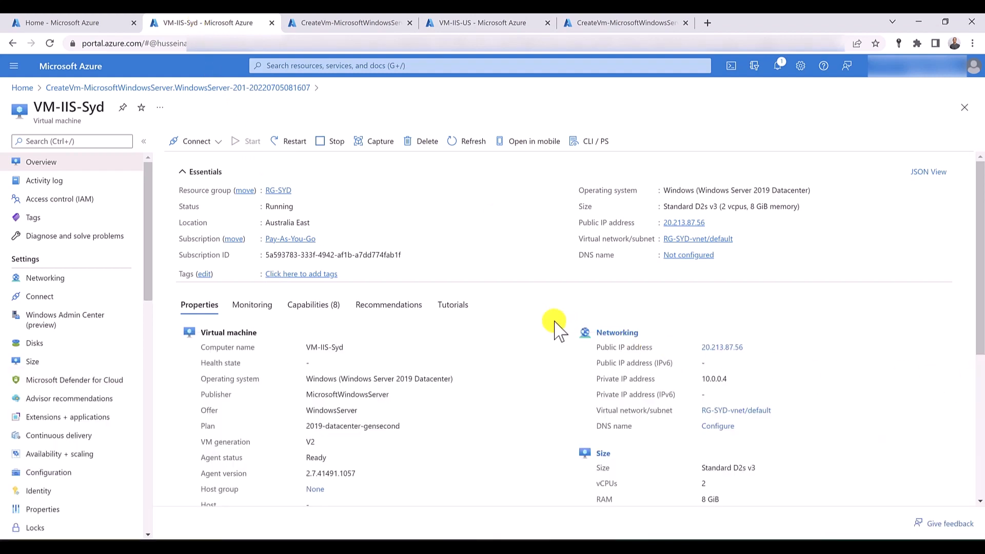
left_click(686, 255)
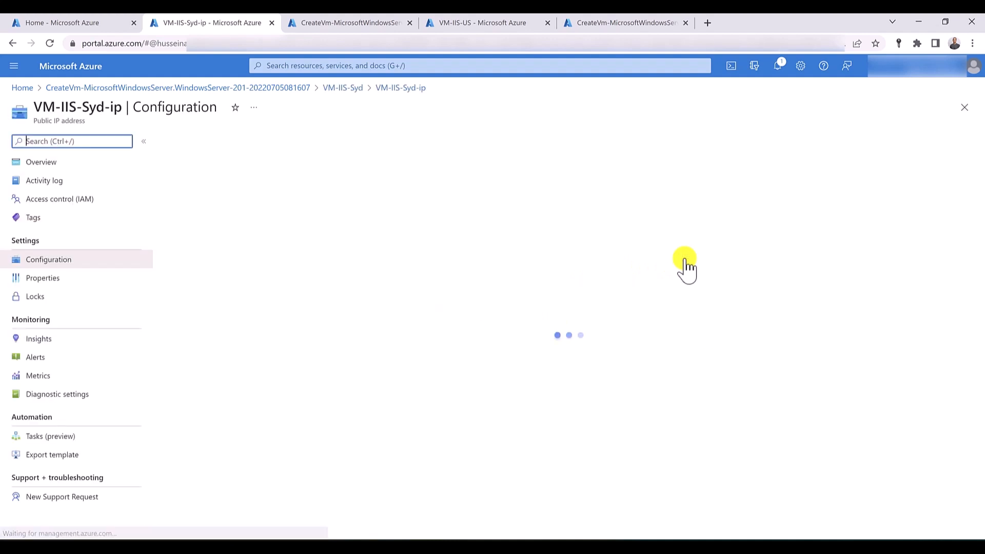
left_click(202, 288)
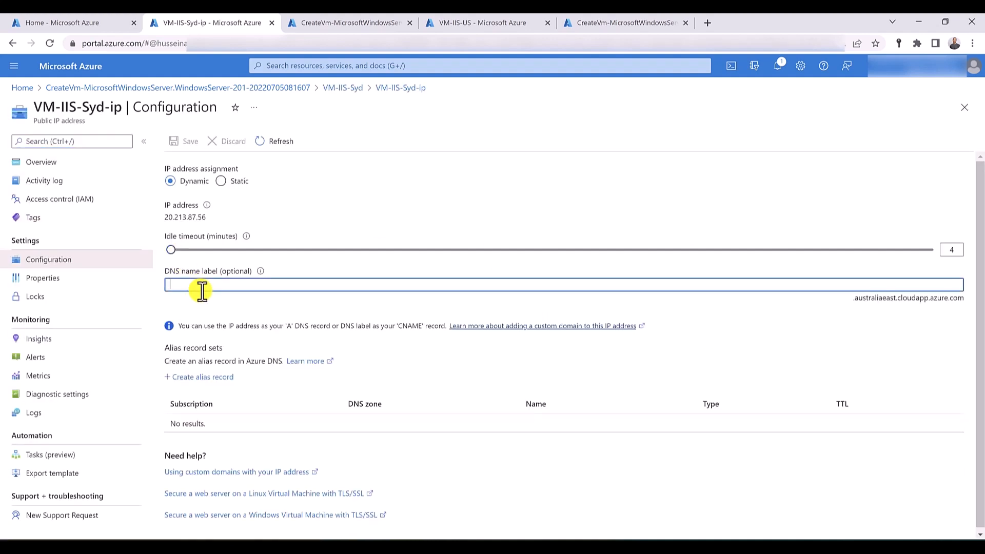
type("vmiissydney")
left_click(183, 142)
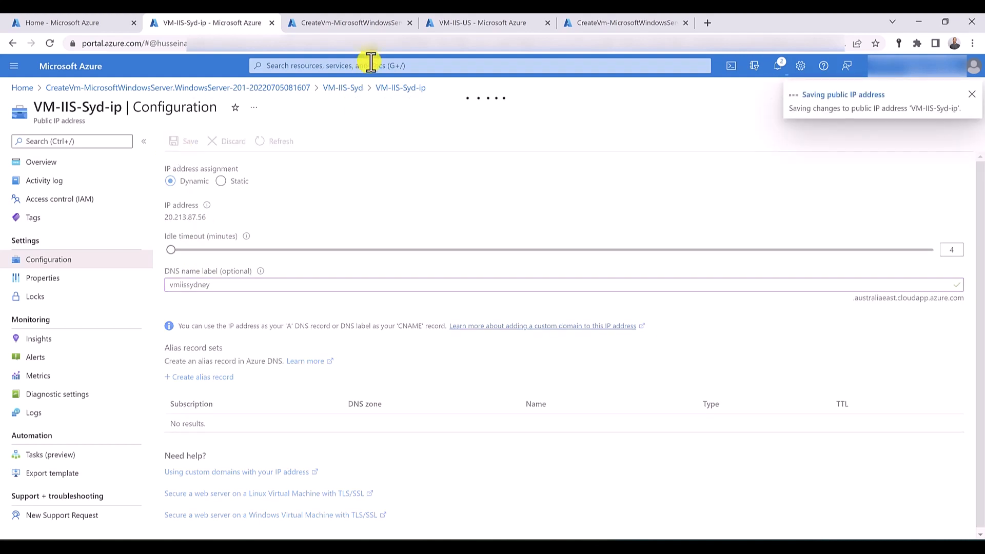
- Set the DNS name label of the VM-IIS-US public IP address to vmiisusregion and save it
left_click(450, 24)
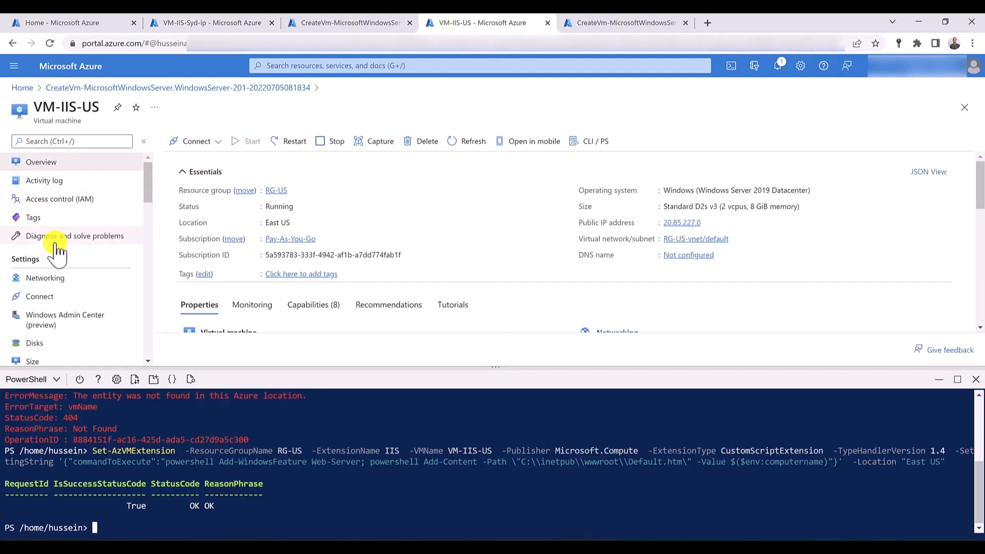
left_click(693, 255)
left_click(976, 393)
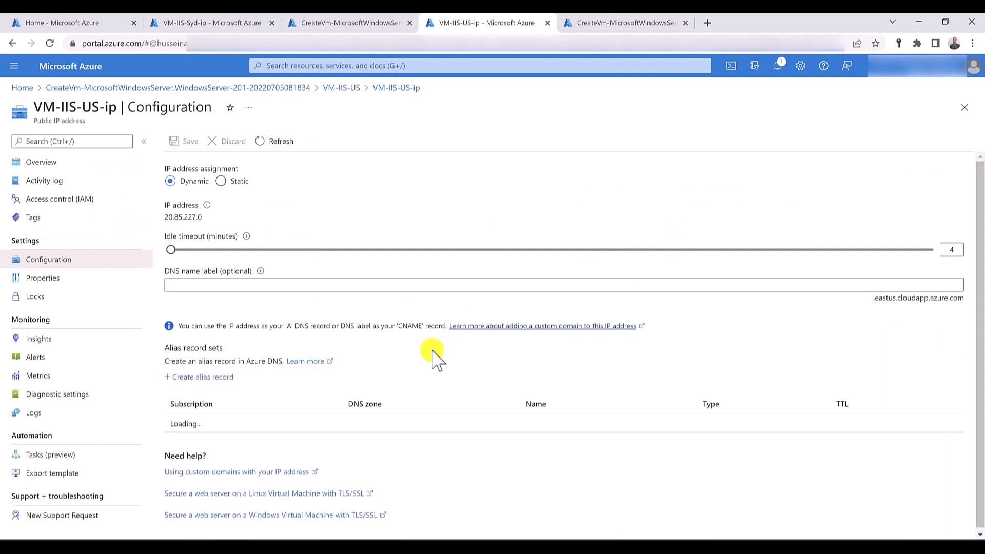
left_click(238, 285)
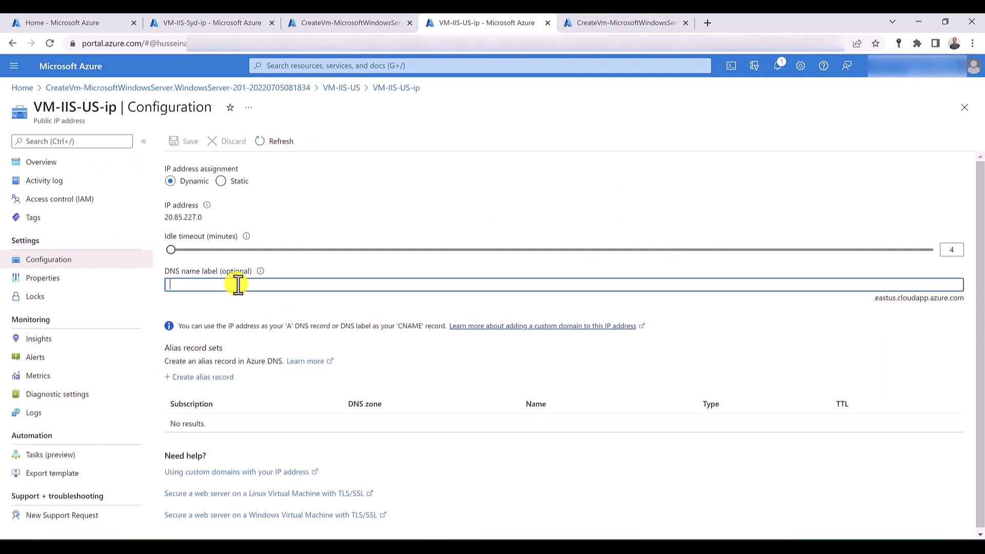
type("vmiisusregion")
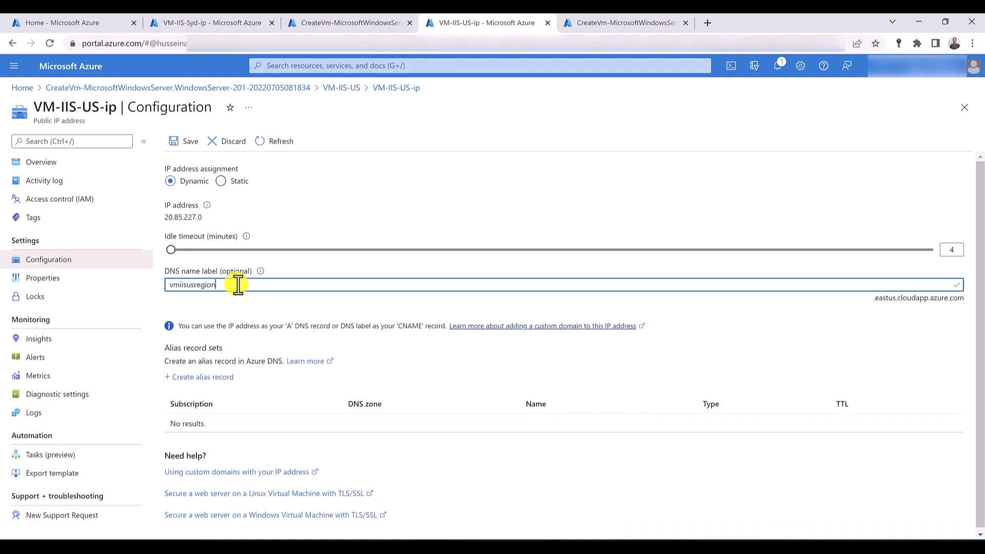
left_click(176, 145)
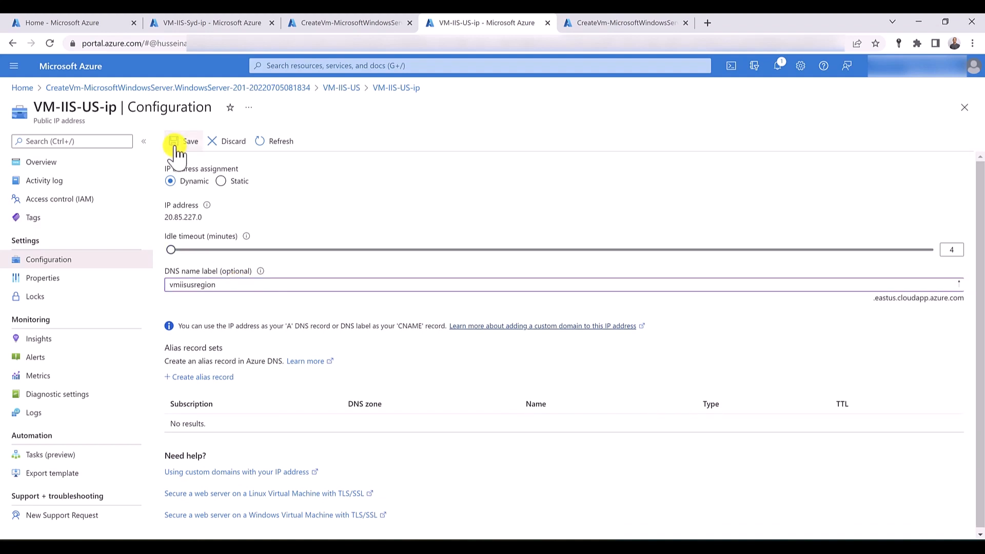
- Return to the VM-IIS-Syd virtual machine overview through its deployment and copy the machine's DNS name
left_click(220, 25)
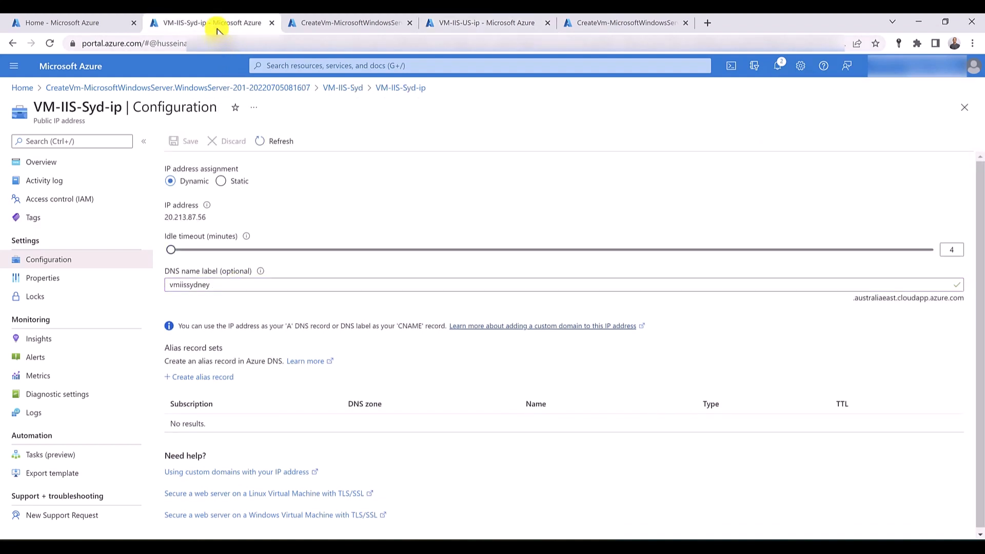
left_click(79, 163)
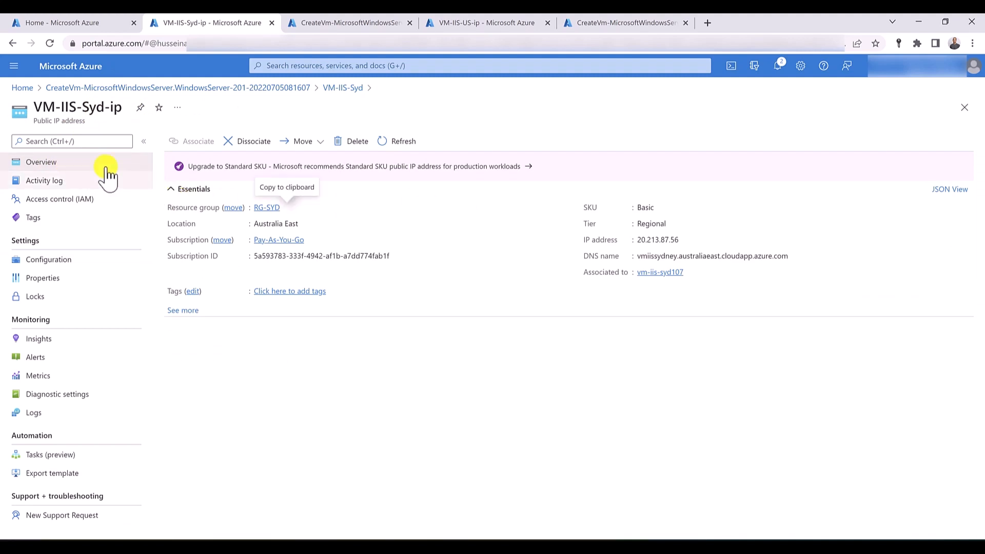
left_click(129, 89)
left_click(235, 361)
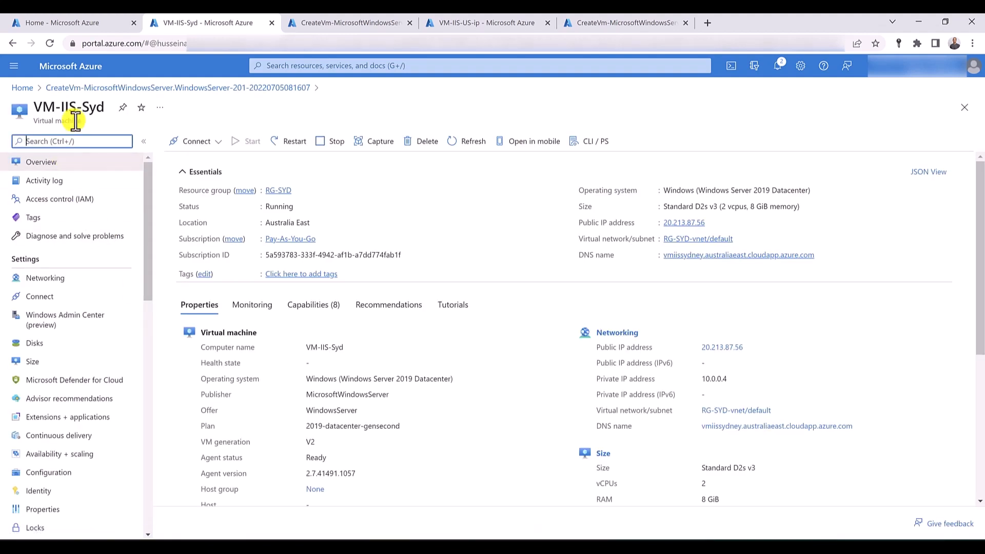
left_click(822, 255)
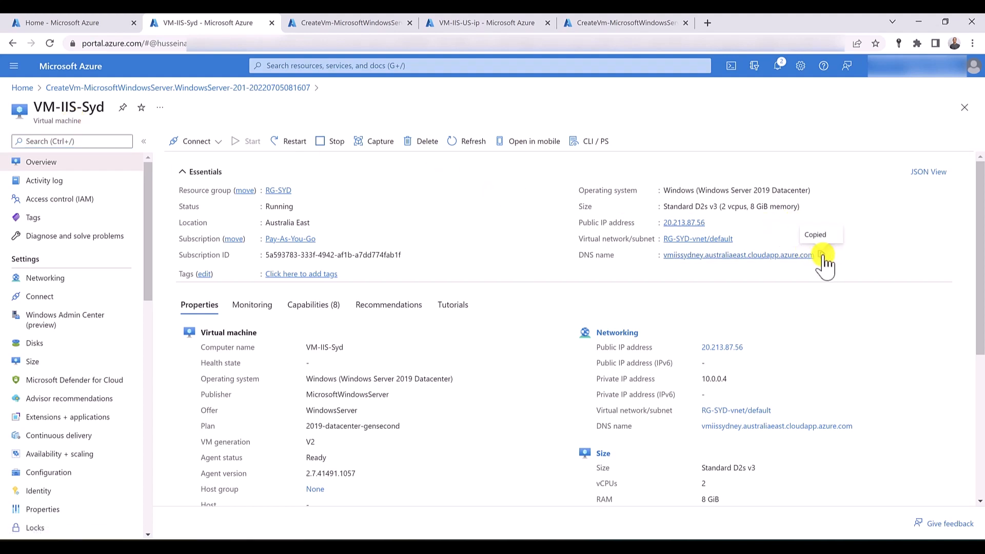
- Browse to vmiissydney.australiaeast.cloudapp.azure.com in a new browser tab to test the site, then return to the VM-IIS-Syd overview
left_click(707, 23)
key("ctrl+v")
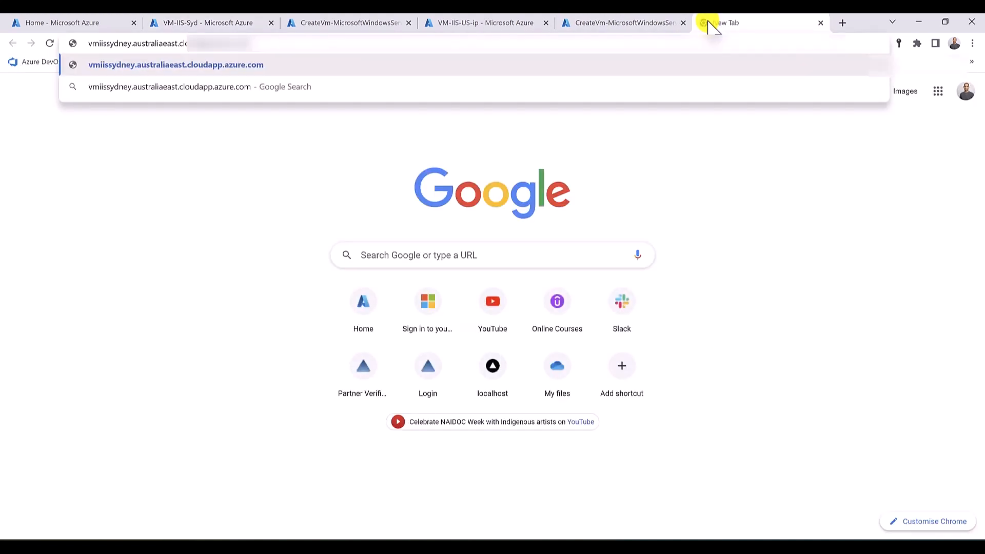
key("Return")
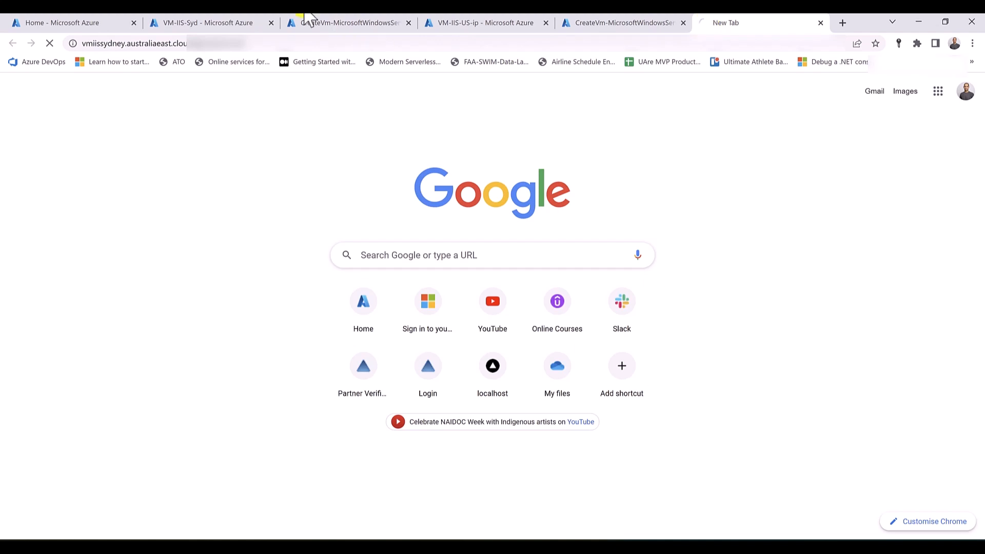
left_click(170, 23)
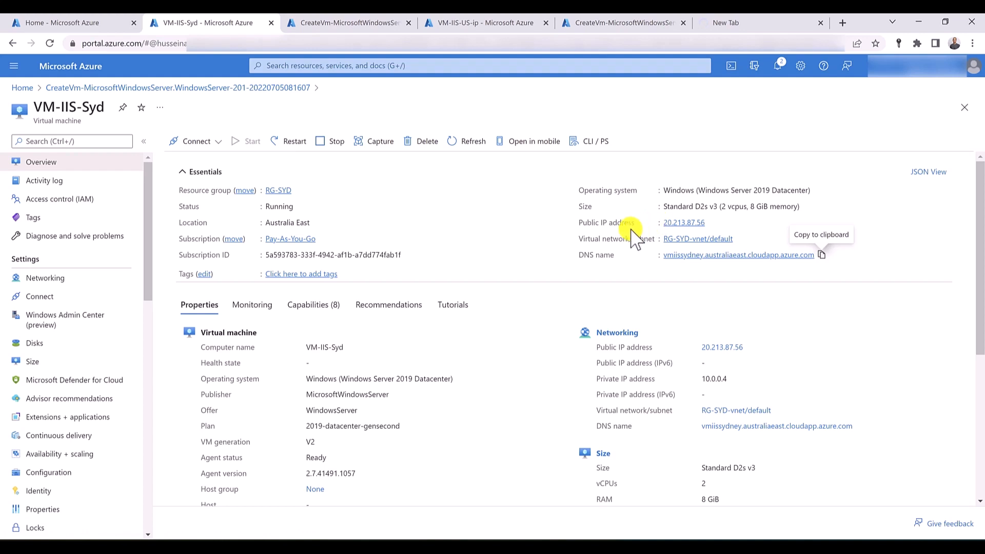
- Check the Sydney site, then start an inbound port rule in the VM-IIS-Syd networking settings with destination port 80
left_click(744, 23)
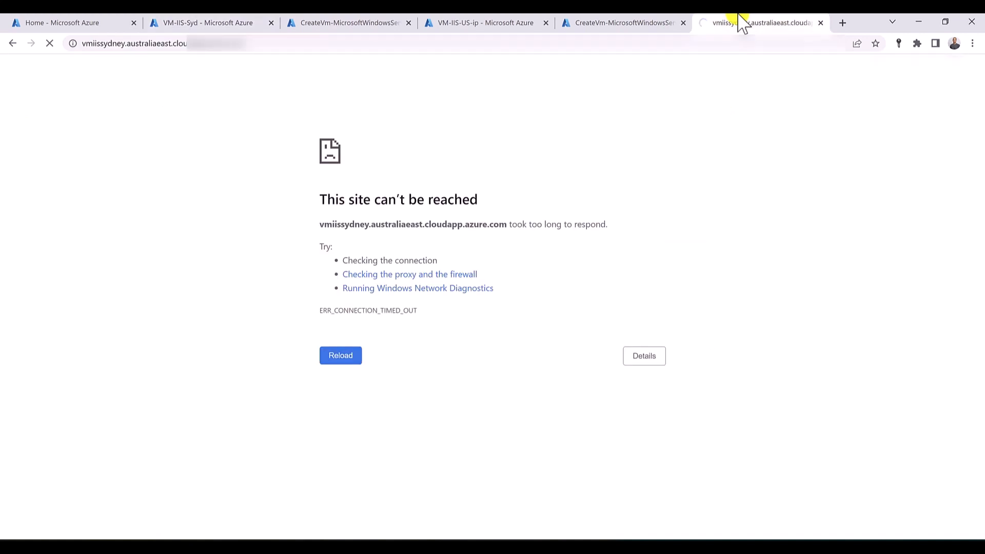
left_click(189, 22)
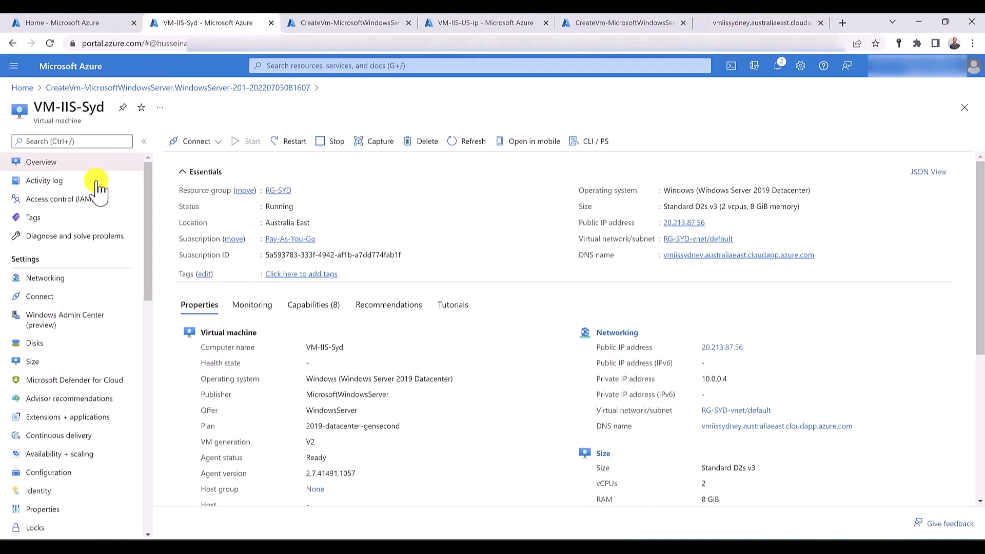
left_click(58, 281)
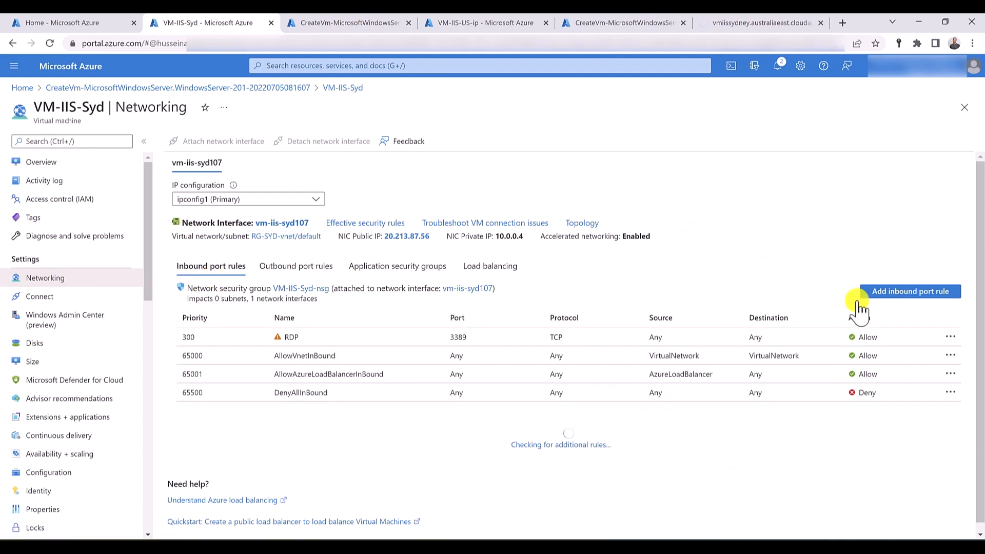
left_click(892, 293)
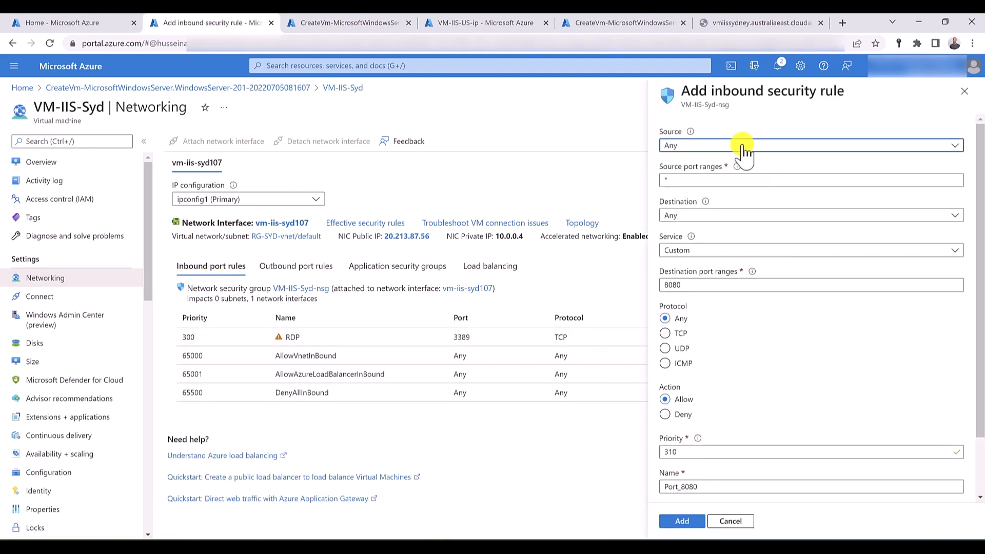
left_click(693, 286)
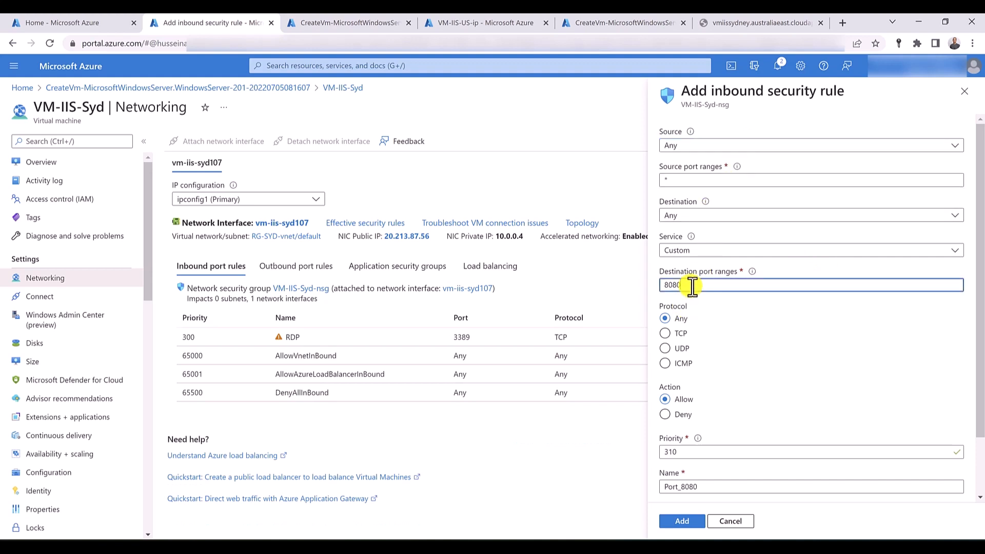
key("BackSpace")
key("BackSpace")
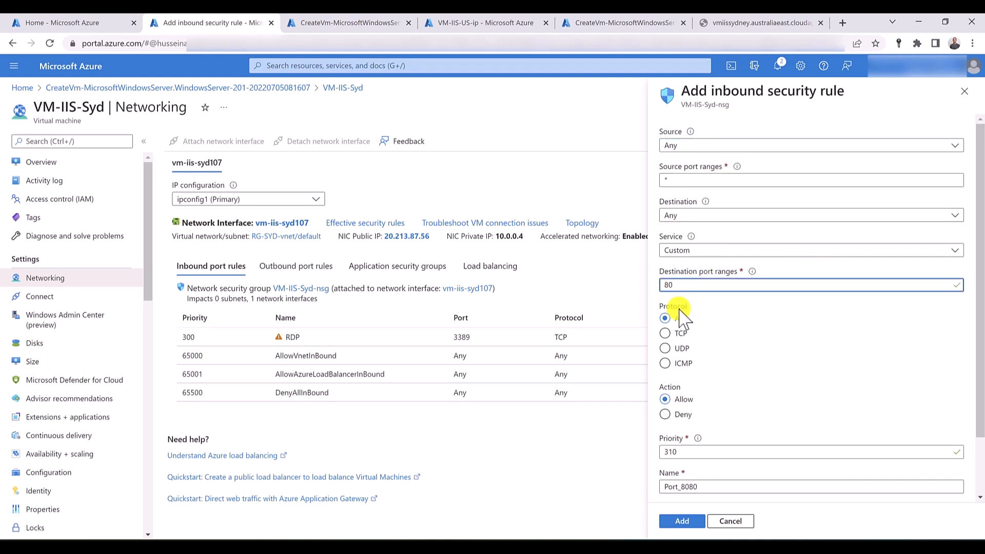
- Set the priority of the new VM-IIS-Syd inbound security rule to 305
left_click(715, 453)
key("shift+Left")
key("shift+Left")
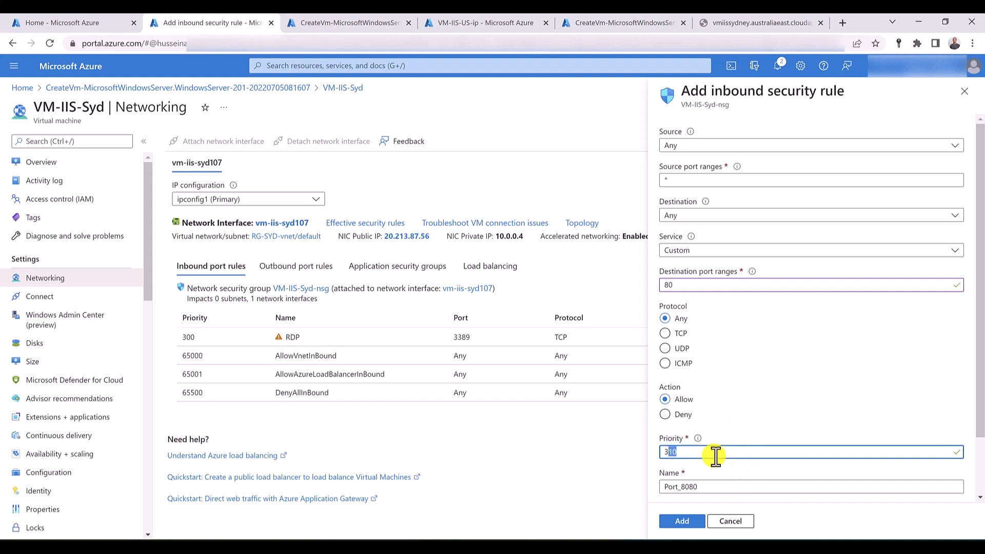
type("00")
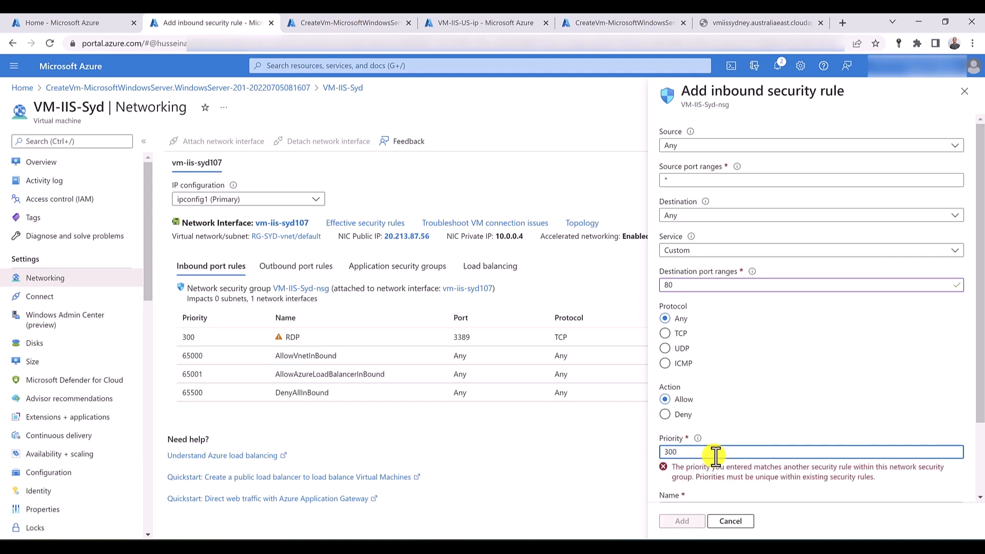
scroll(715, 455, "down", 2)
key("BackSpace")
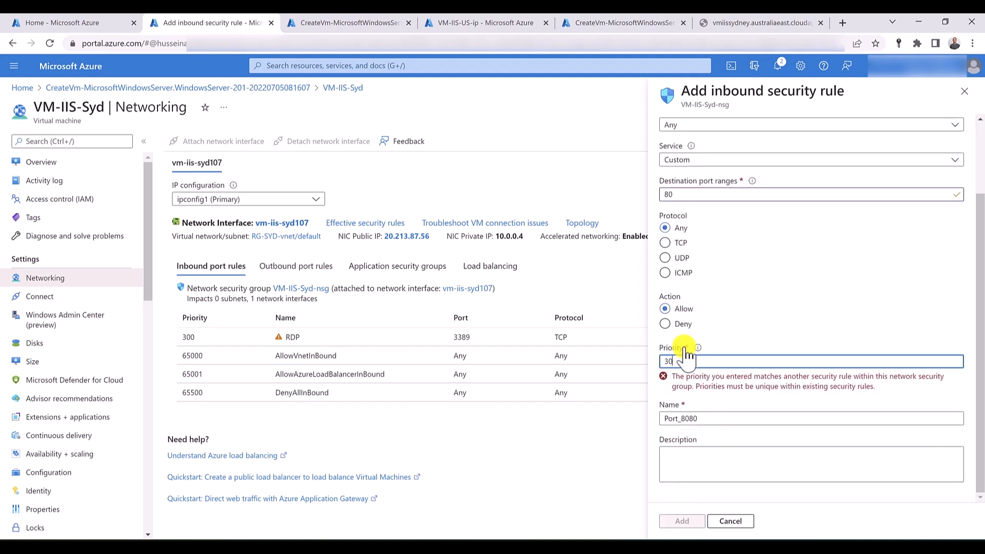
type("5")
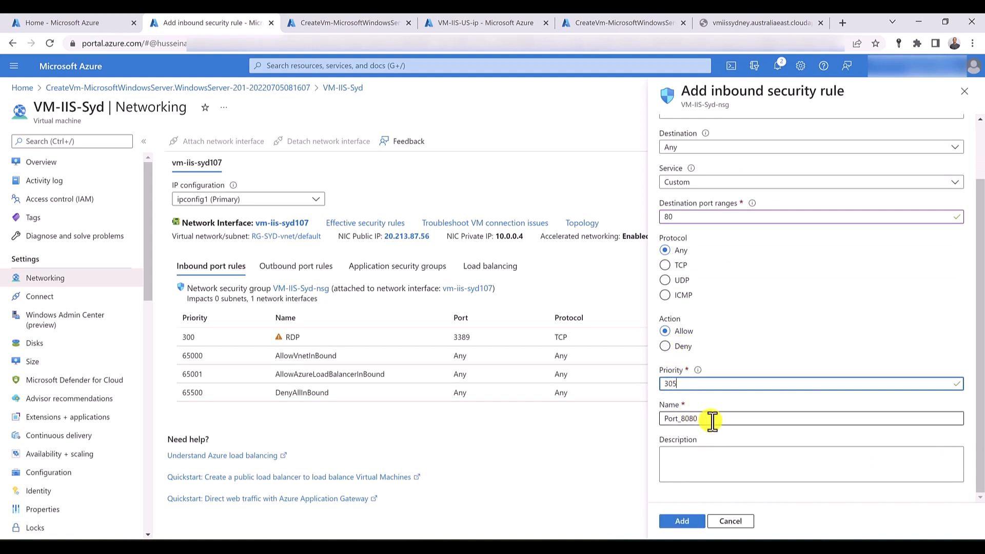
- Name the VM-IIS-Syd inbound security rule IIS_port and add it
left_click_drag(710, 419, 673, 419)
key("ctrl+a")
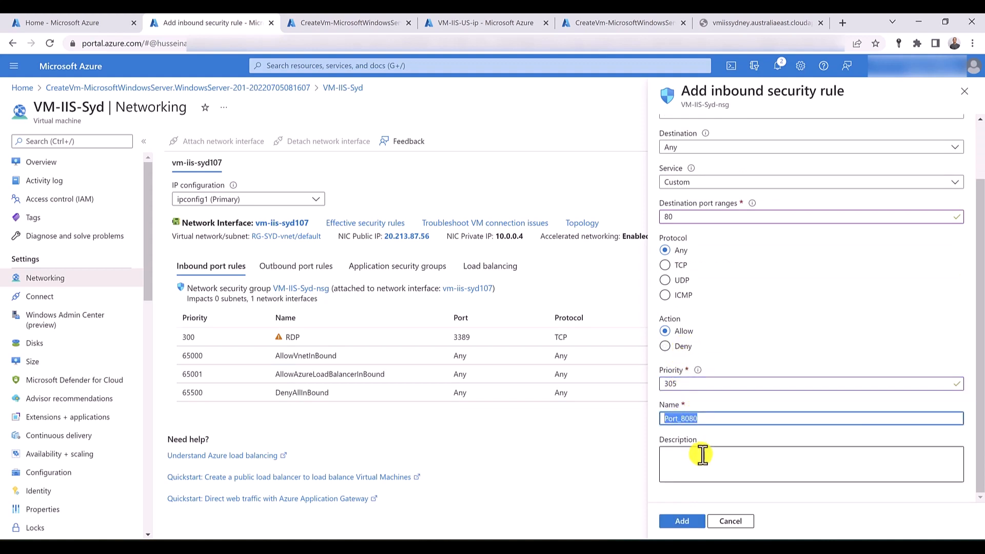
type("IIS_port")
left_click(691, 522)
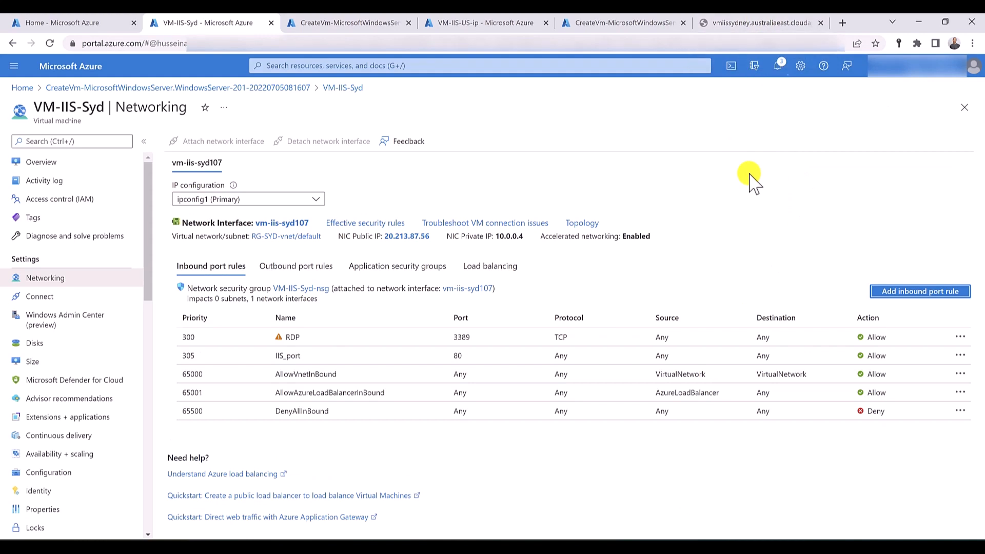
- Reload the vmiissydney site to test it, then return to the VM-IIS-US virtual machine overview through its deployment
left_click(748, 22)
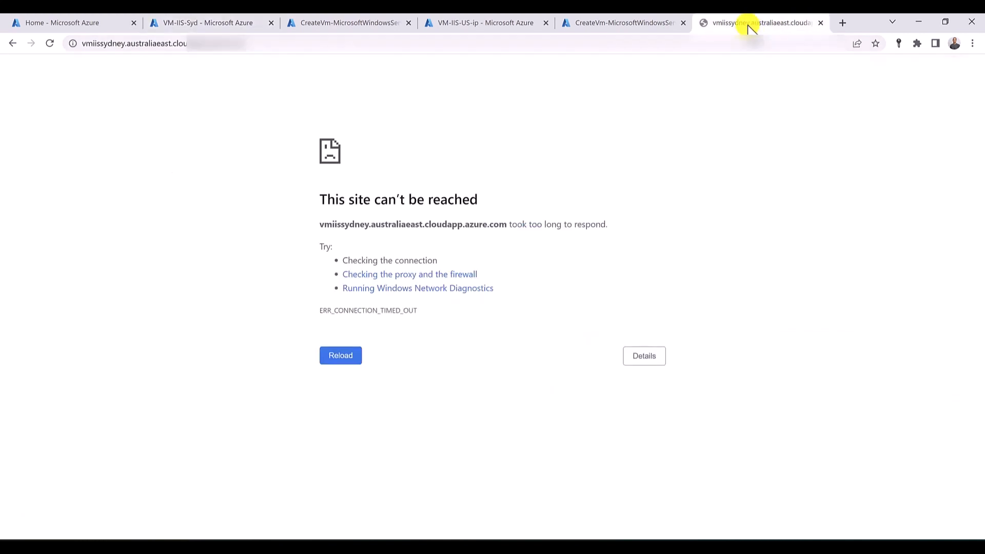
left_click(49, 43)
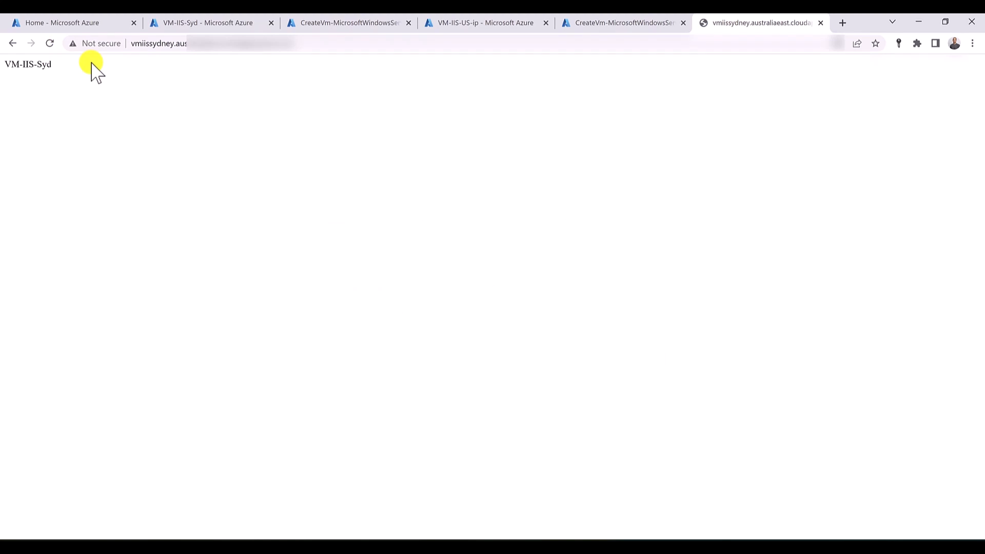
left_click(459, 23)
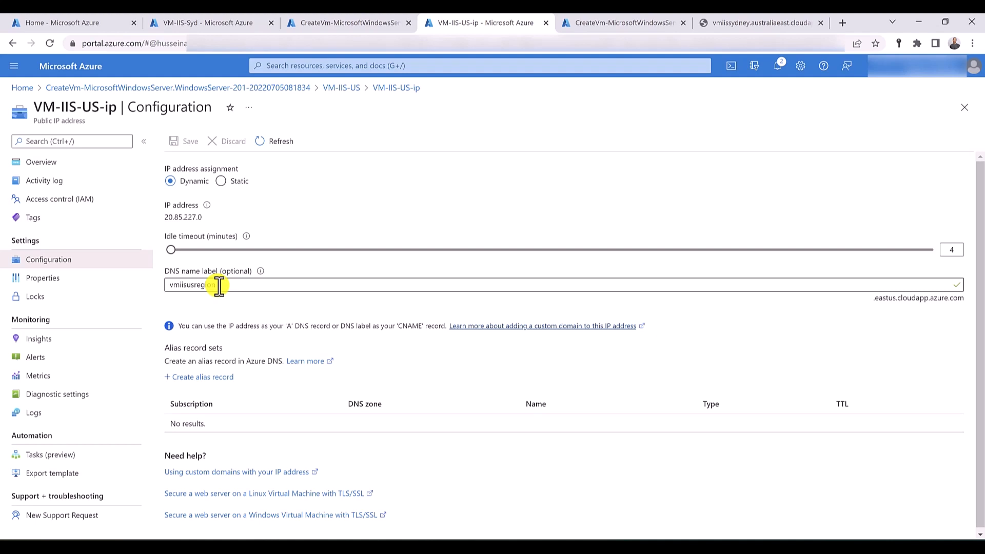
left_click(70, 175)
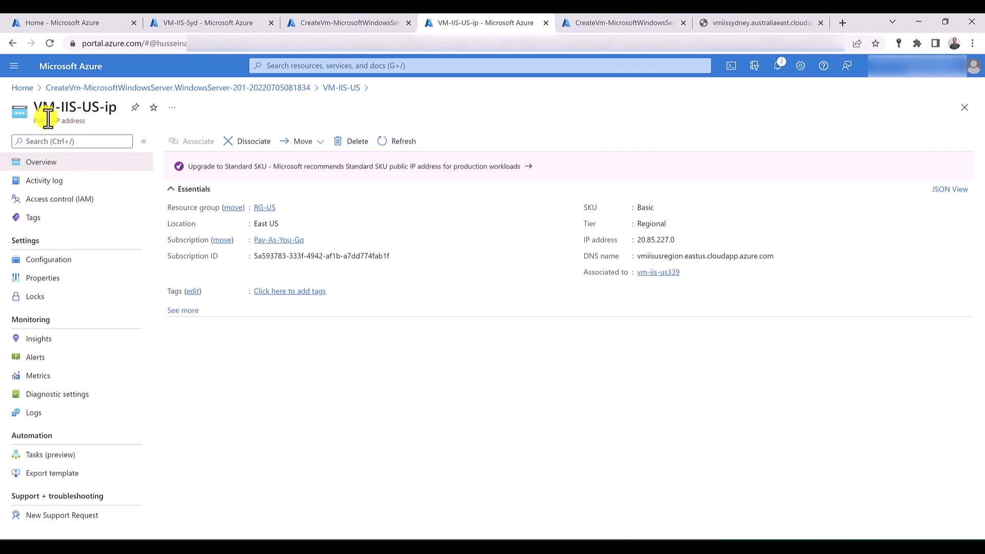
left_click(97, 87)
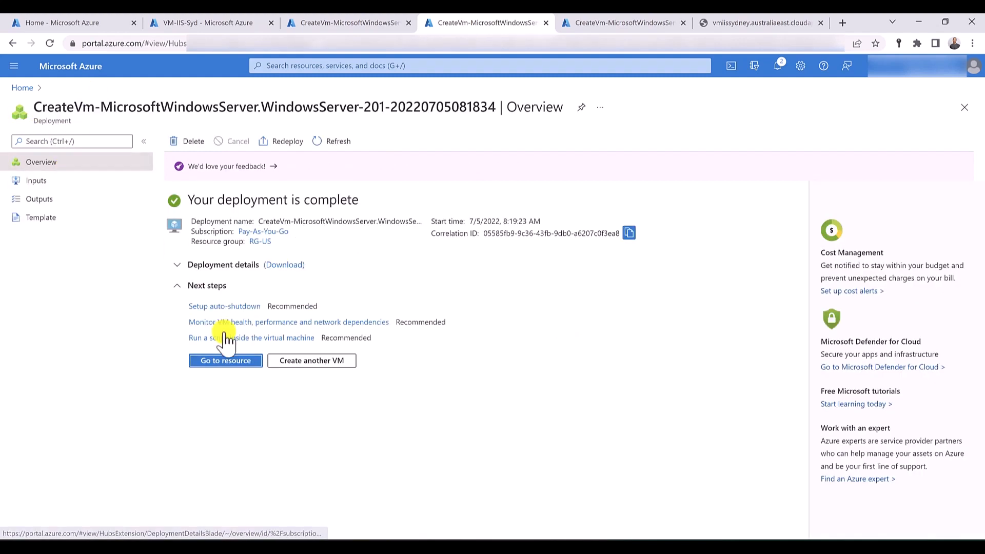
left_click(226, 361)
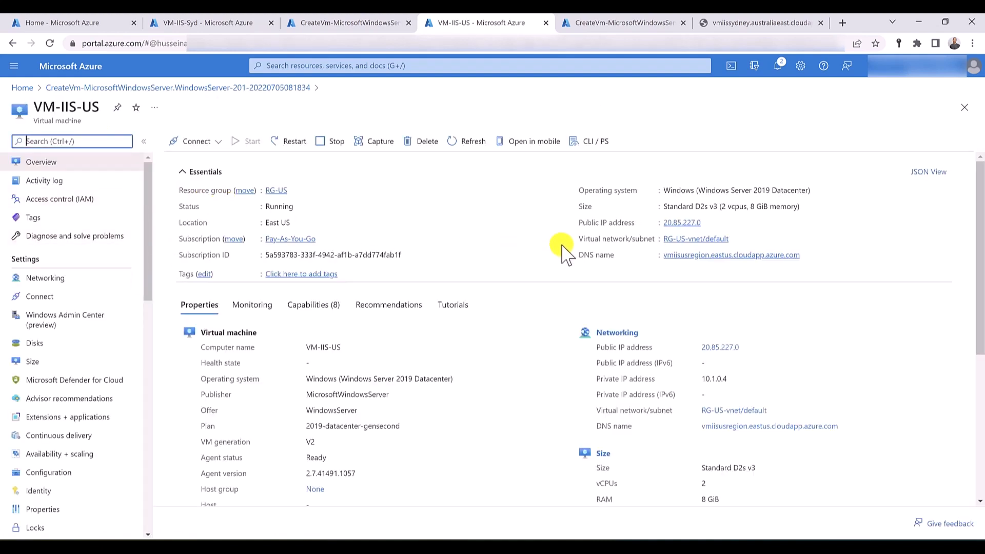
- Add an inbound port rule to VM-IIS-US for destination port 80, named IIS_Port
left_click(56, 281)
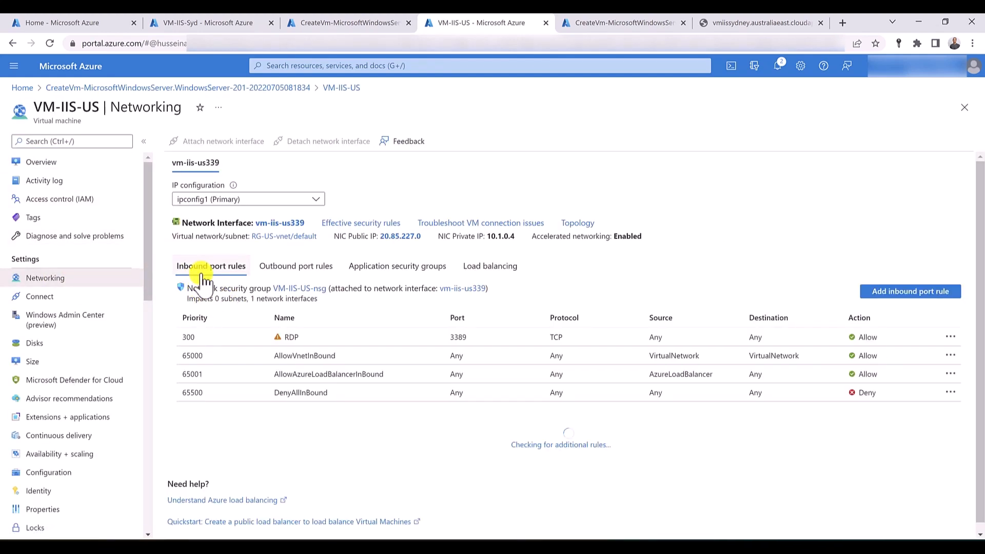
left_click(918, 300)
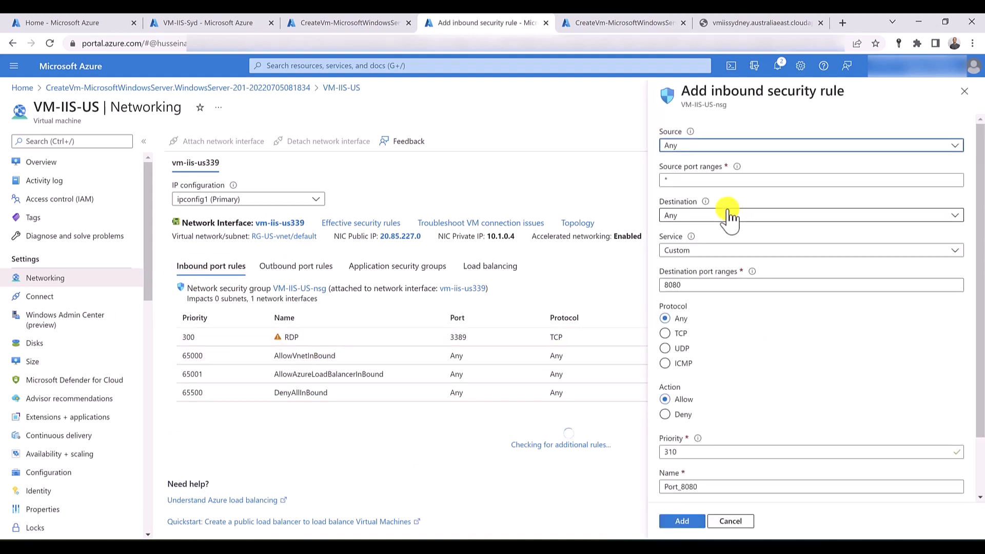
left_click(692, 285)
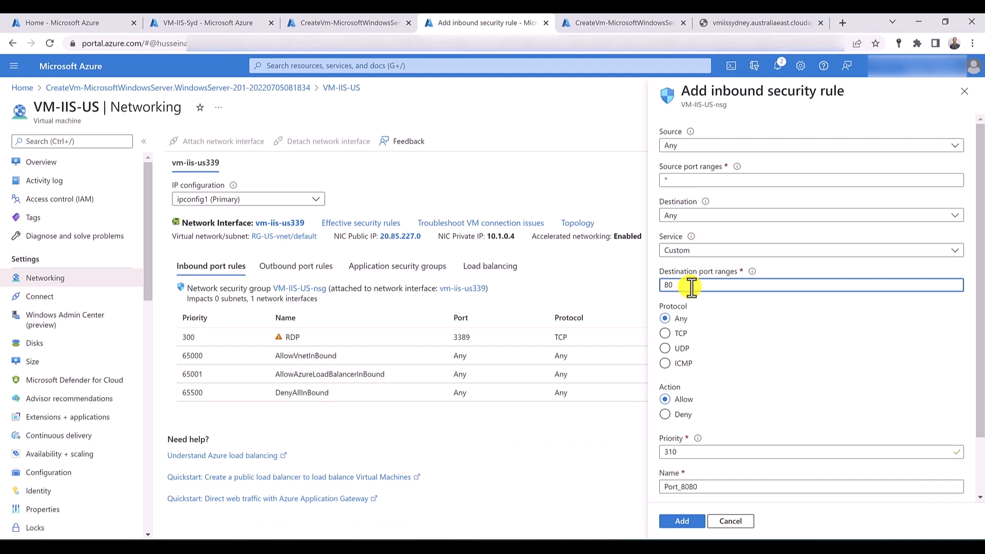
scroll(703, 406, "down", 2)
double_click(702, 419)
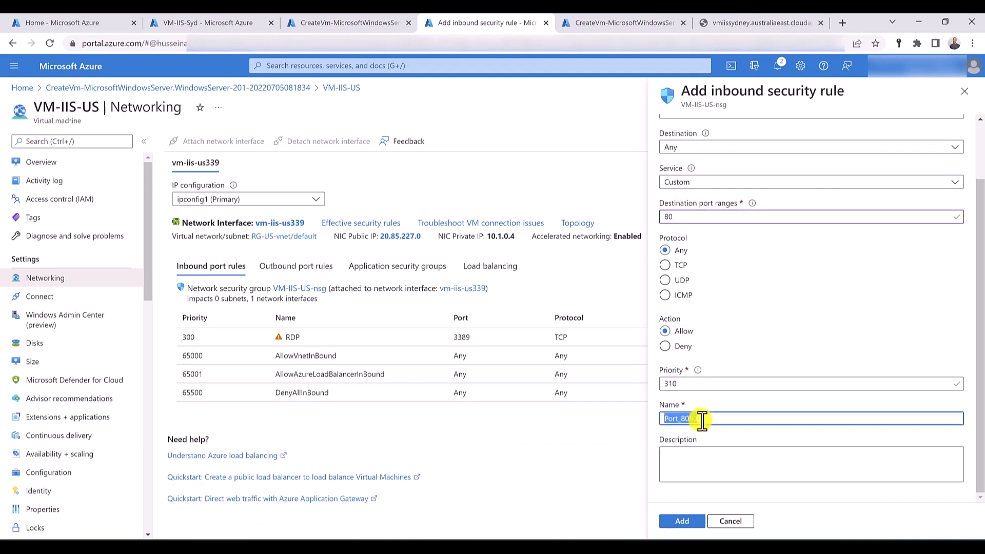
type("IIS_Port")
left_click(687, 522)
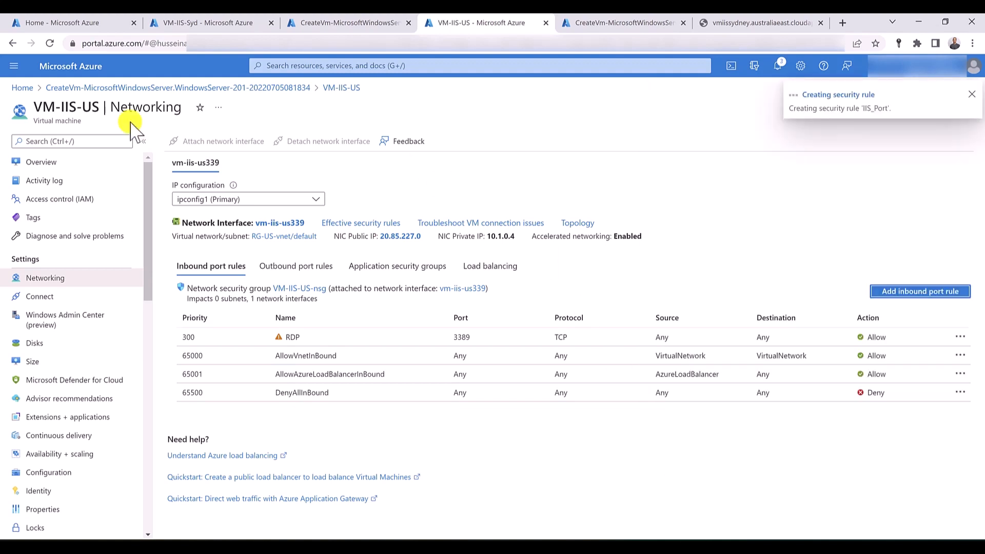
- Copy the DNS name of VM-IIS-US, browse to it in a new browser tab to test the site, and dismiss the translation prompt
left_click(39, 167)
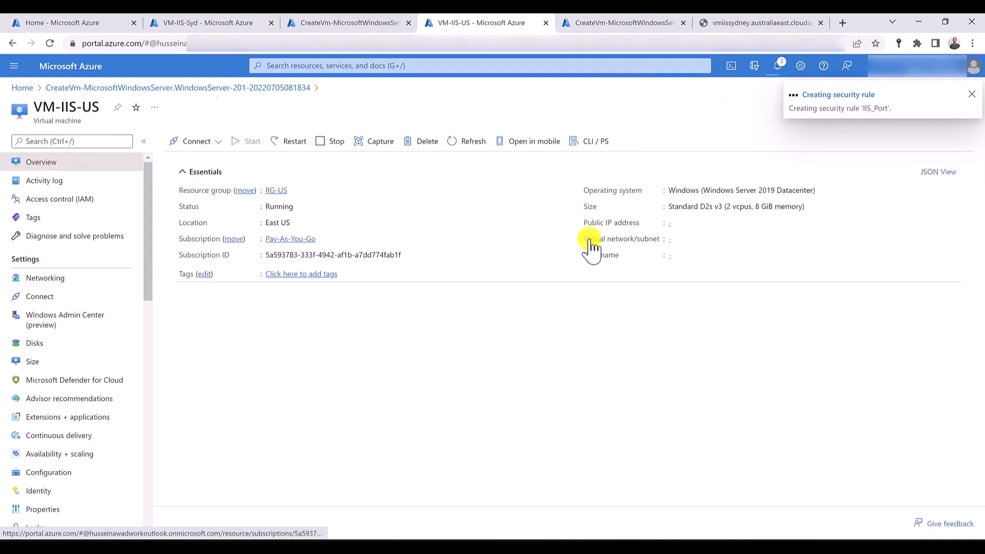
left_click(807, 256)
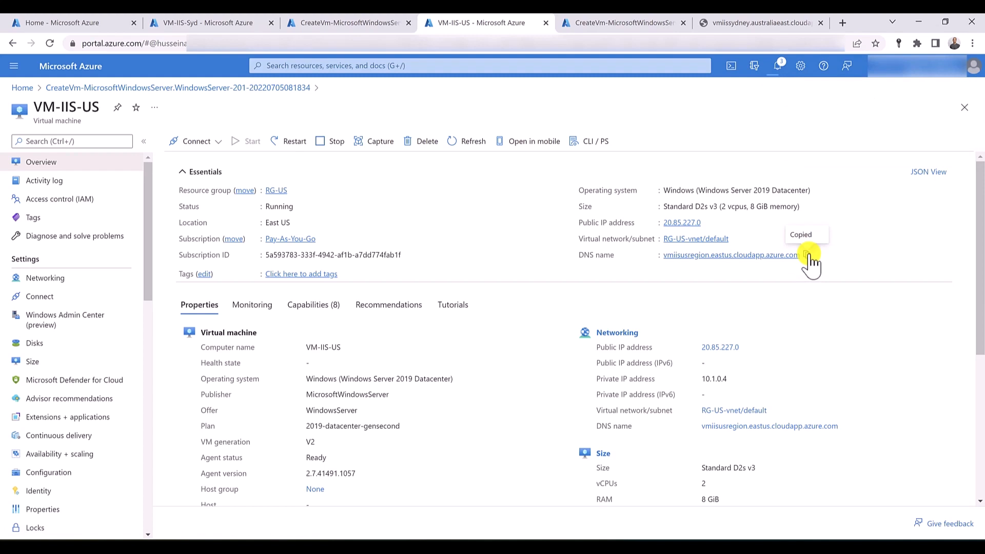
left_click(842, 22)
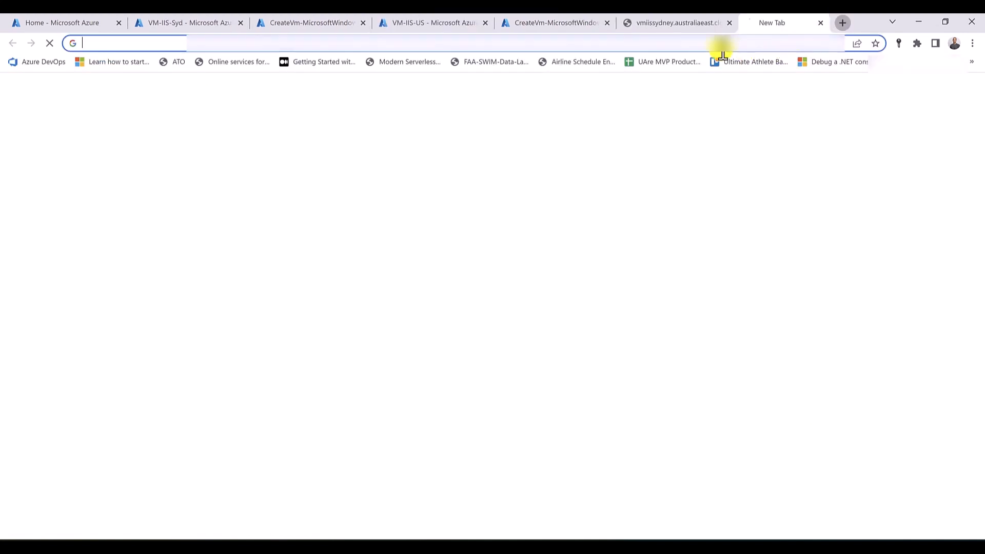
key("ctrl+v")
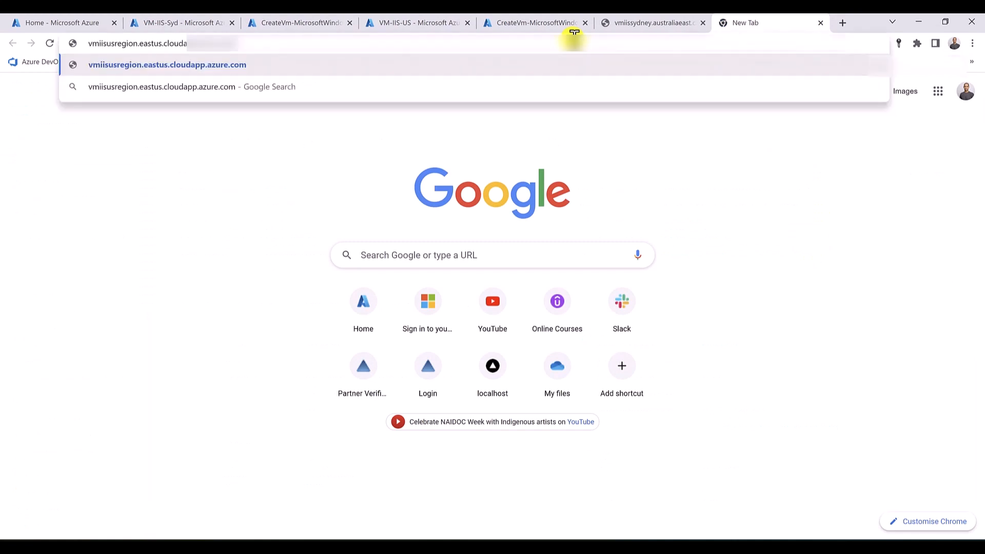
key("Return")
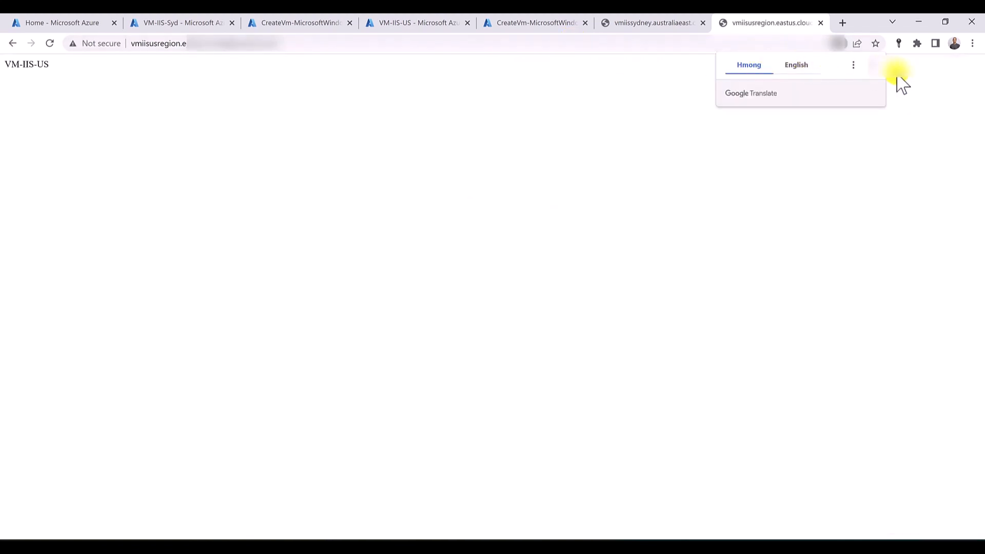
left_click(873, 65)
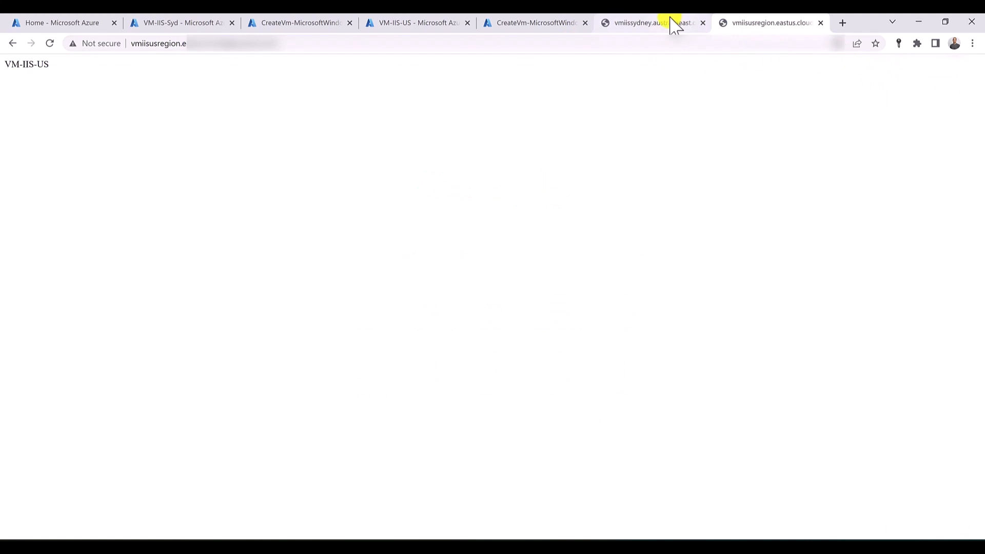
- Close the two site test tabs, then open the Traffic Manager profiles service in a new browser tab placed last
middle_click(671, 19)
middle_click(674, 24)
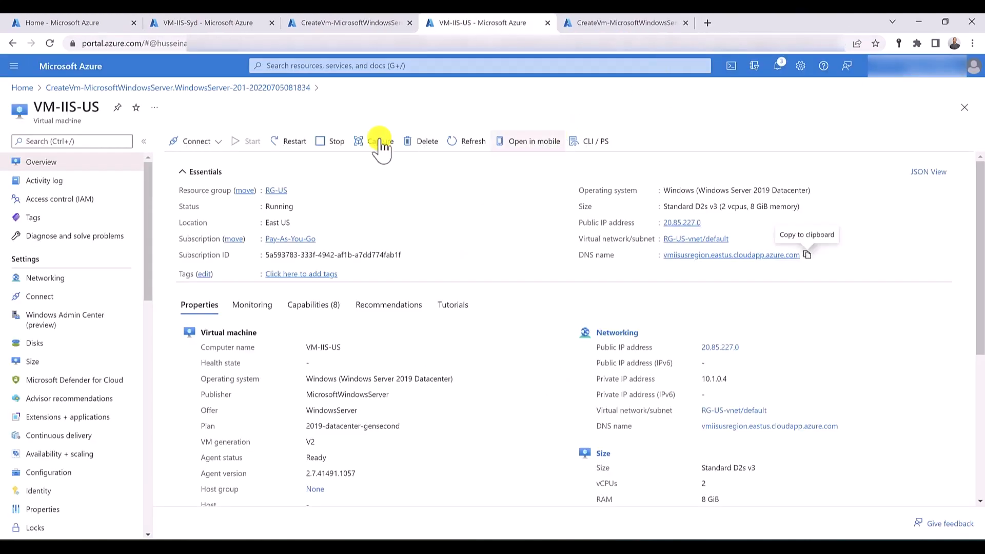
left_click(349, 69)
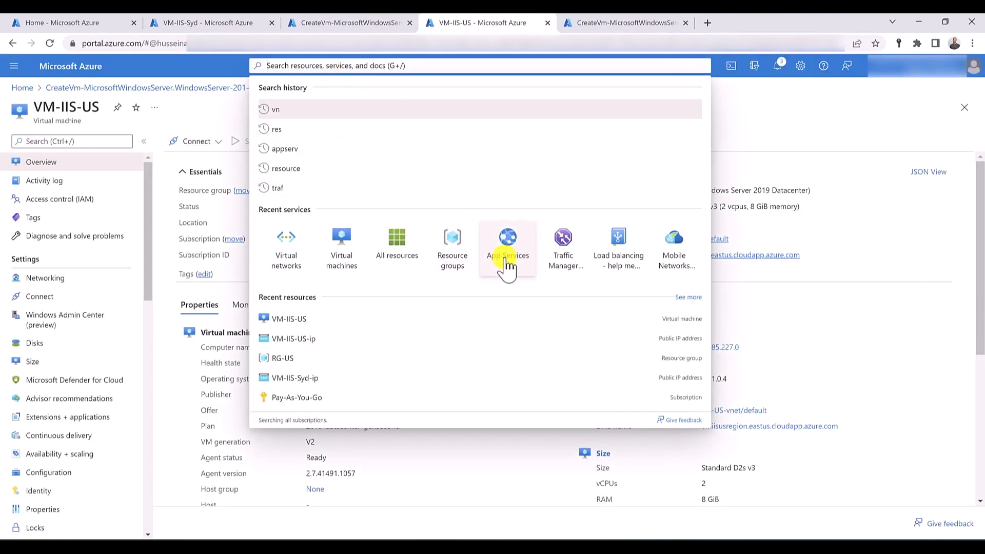
middle_click(562, 237)
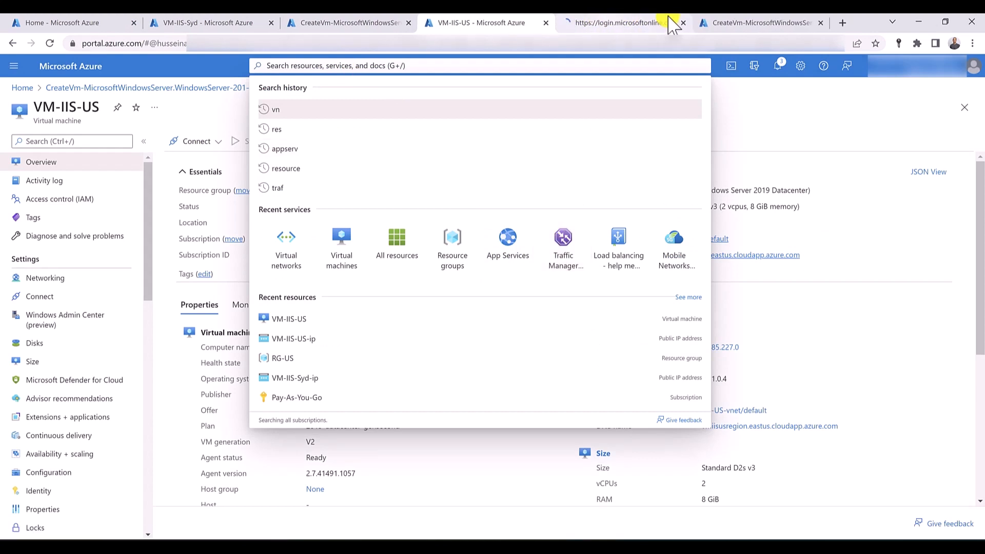
left_click_drag(676, 17, 758, 26)
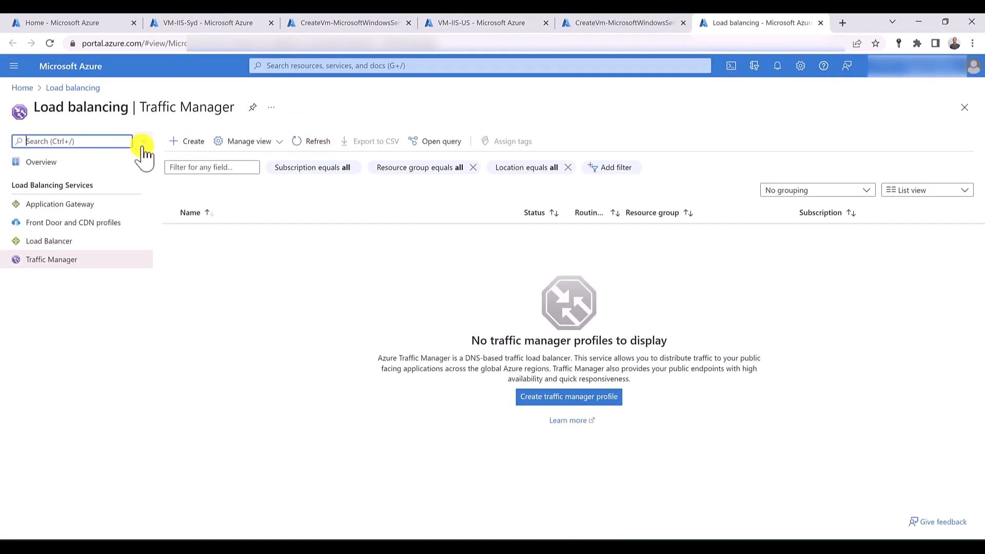
- Create a Traffic Manager profile named iisvmtraffic with the Performance routing method in resource group RG-SYD
left_click(193, 142)
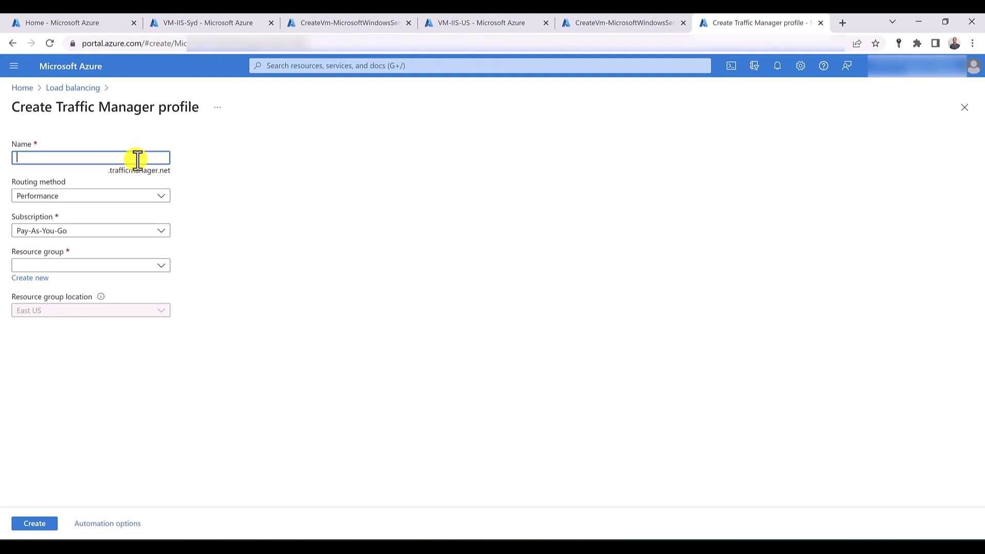
type("iisvmtraffic")
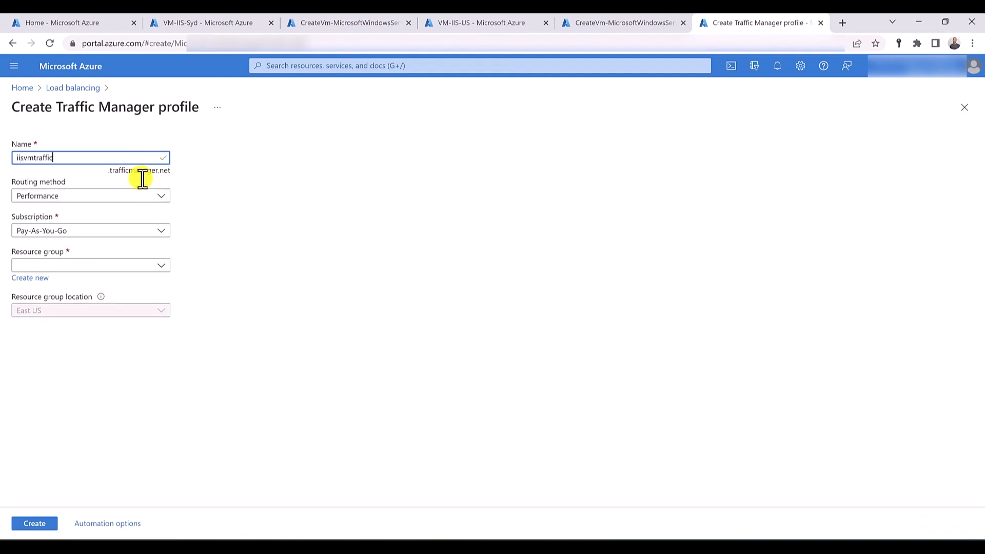
left_click(108, 197)
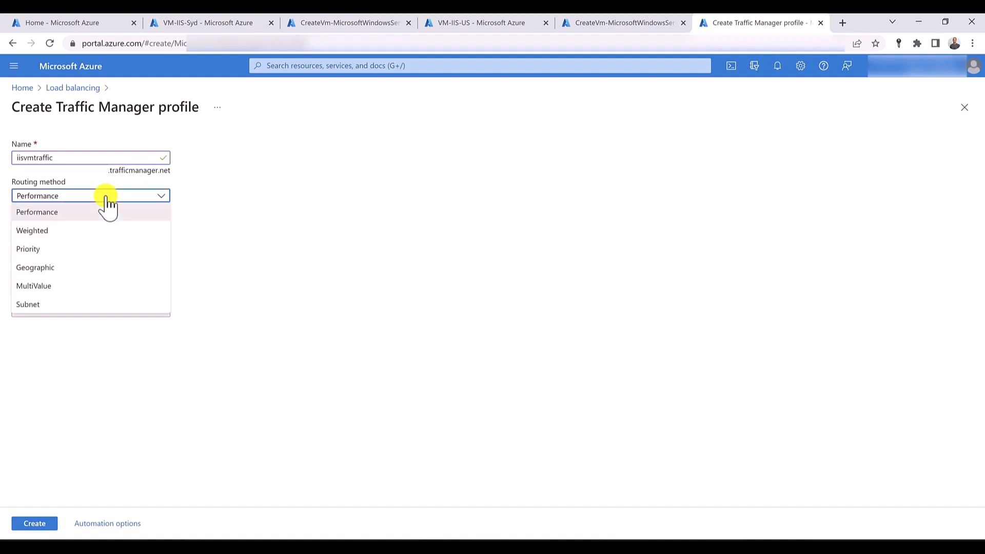
left_click(108, 198)
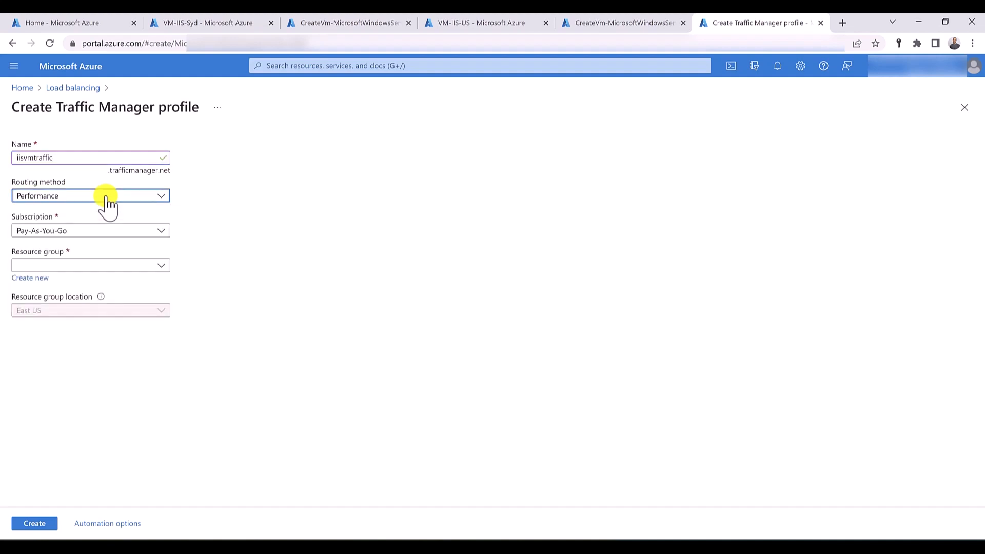
left_click(138, 264)
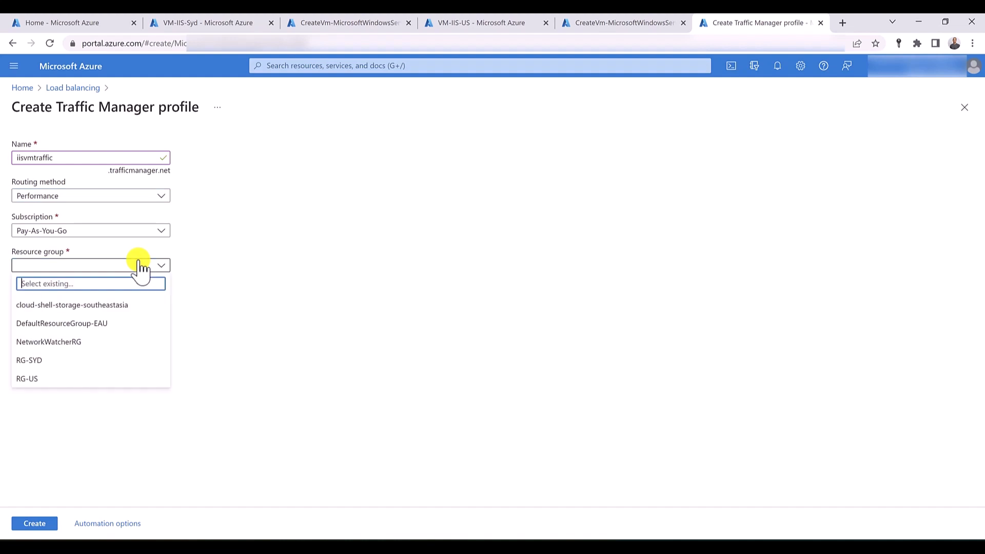
left_click(95, 361)
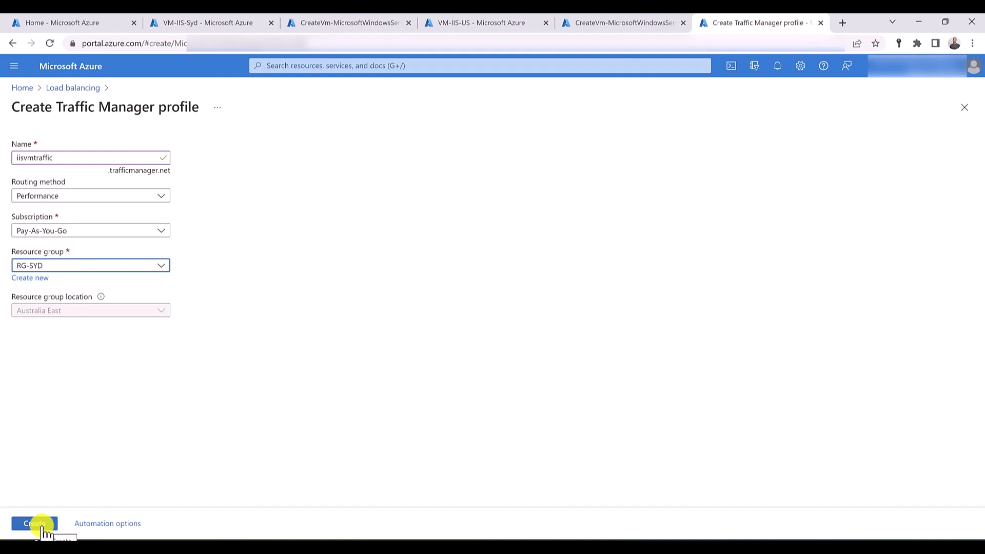
left_click(43, 527)
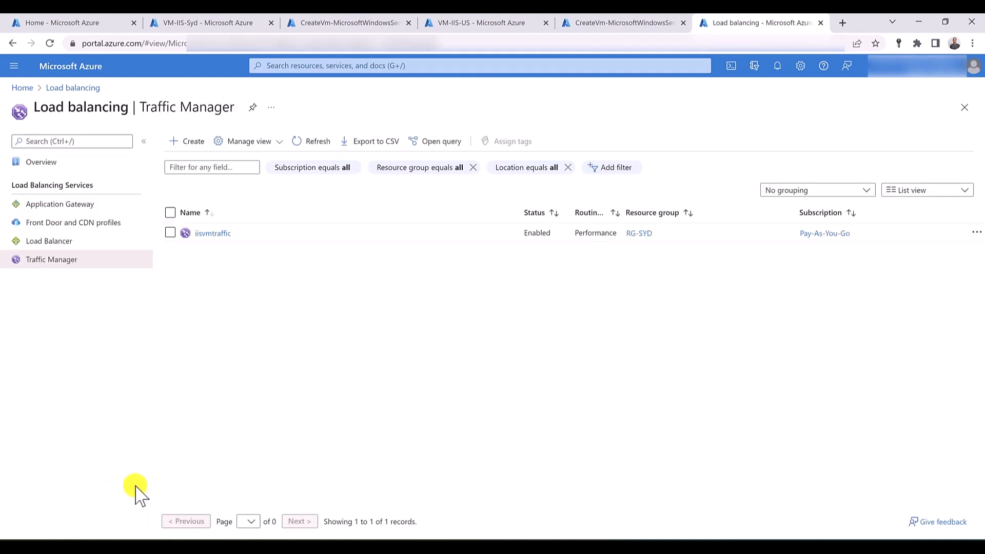
- Add an Azure endpoint named sydneyendpoint to the iisvmtraffic profile, targeting the public IP address VM-IIS-Syd-ip
left_click(213, 237)
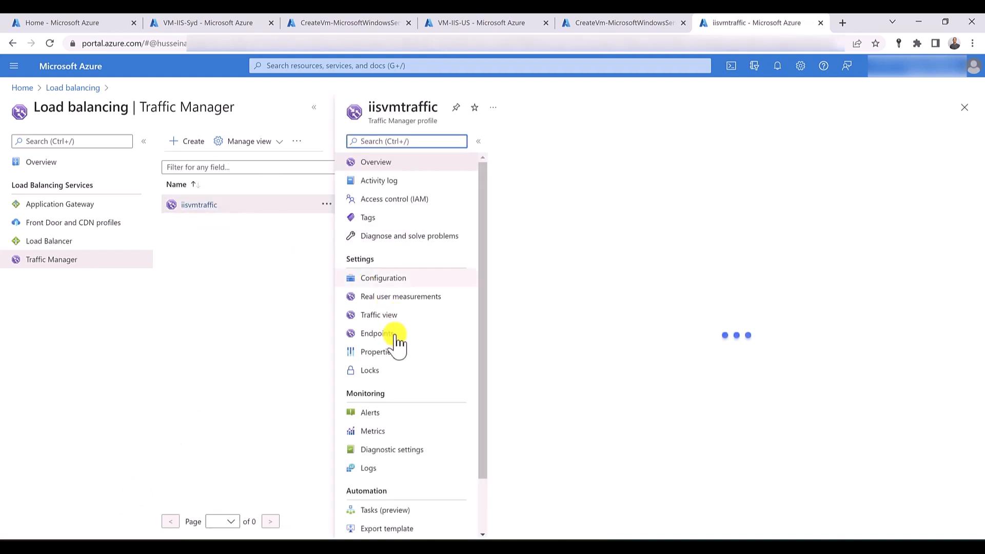
left_click(395, 336)
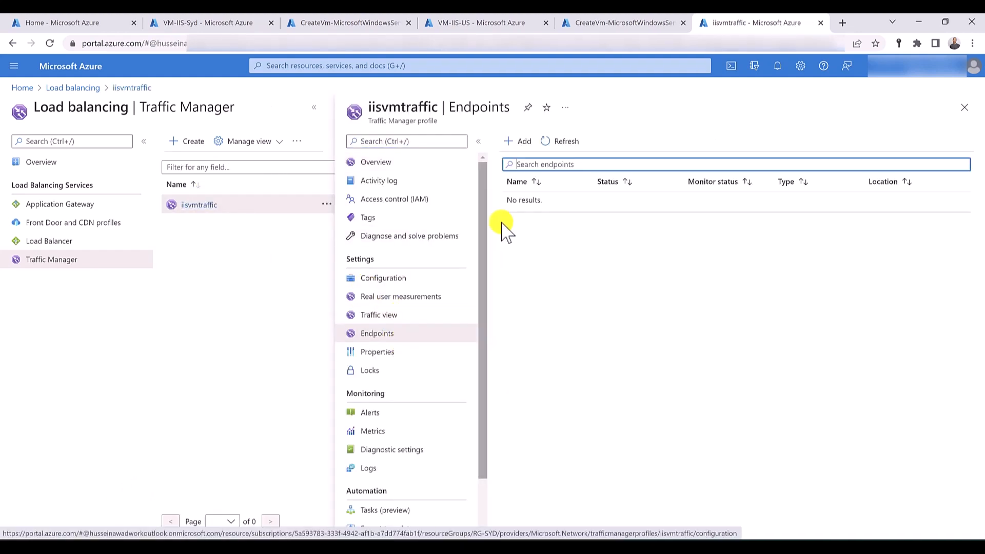
left_click(520, 146)
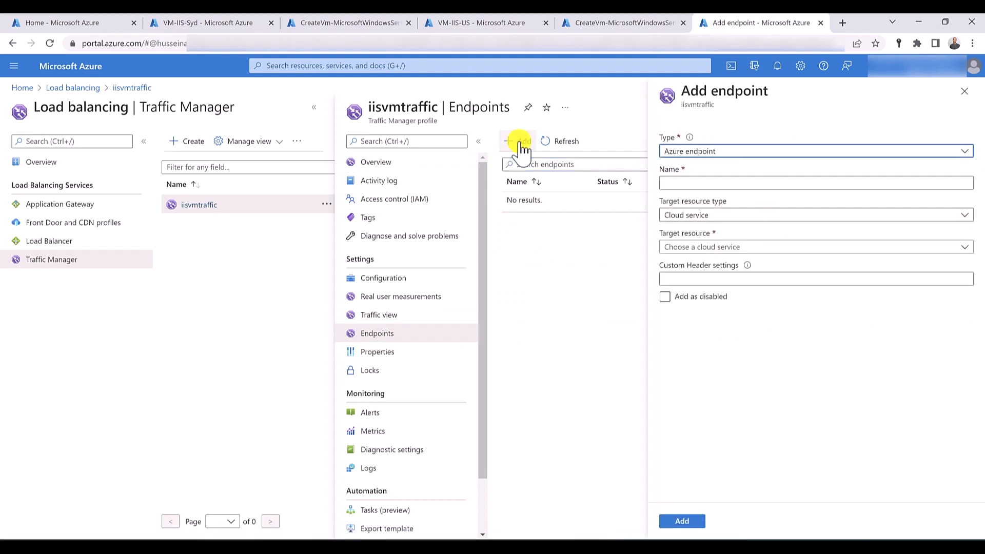
left_click(681, 186)
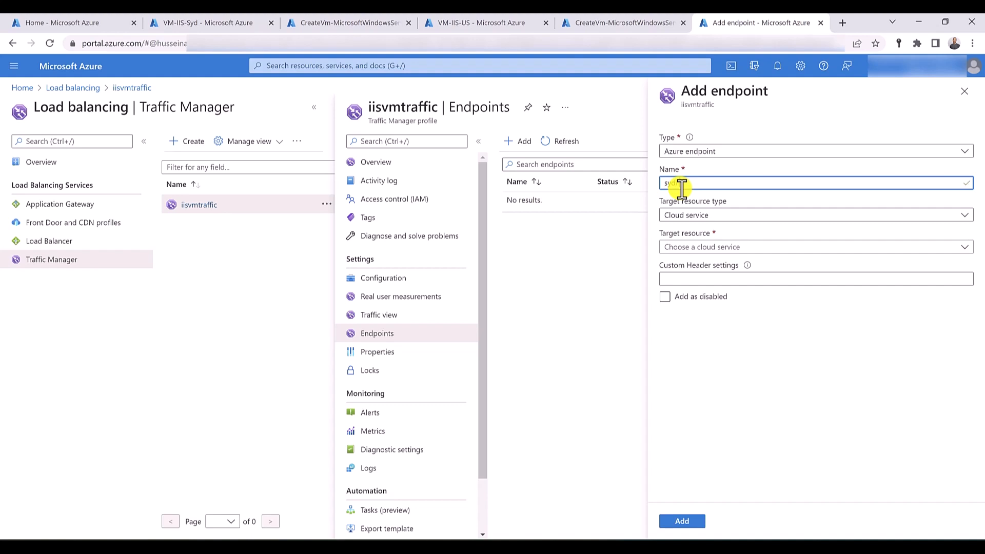
type("sydneyendpoint")
left_click(695, 215)
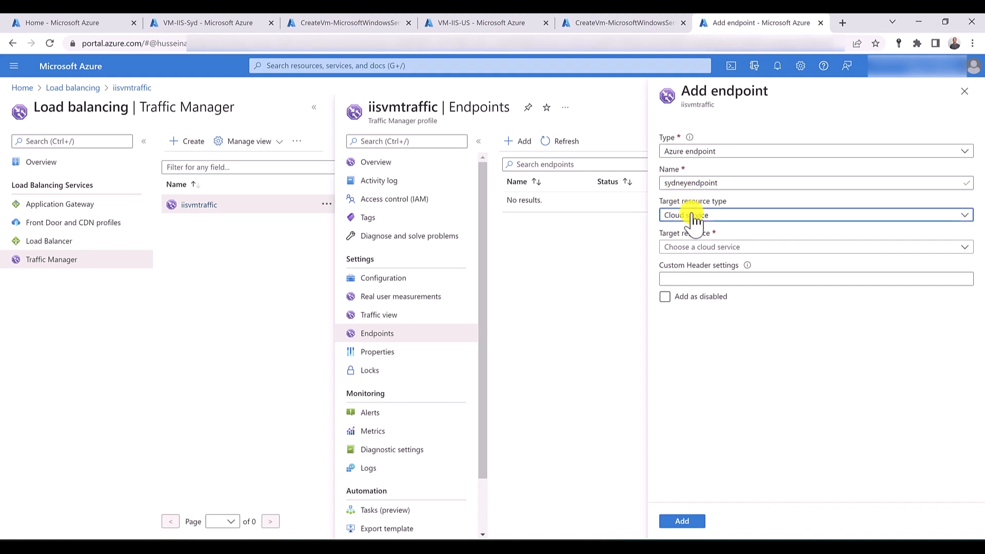
left_click(697, 287)
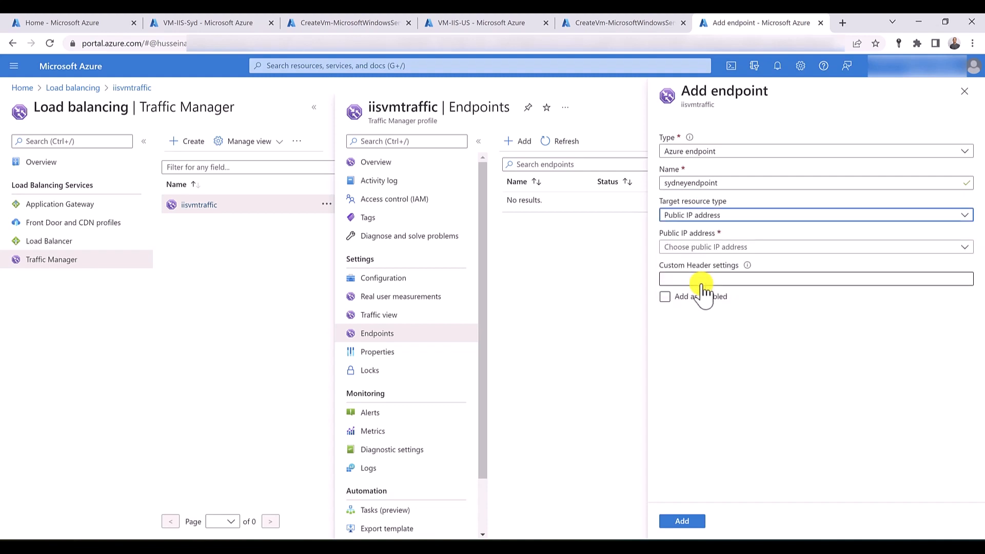
left_click(706, 249)
left_click(713, 249)
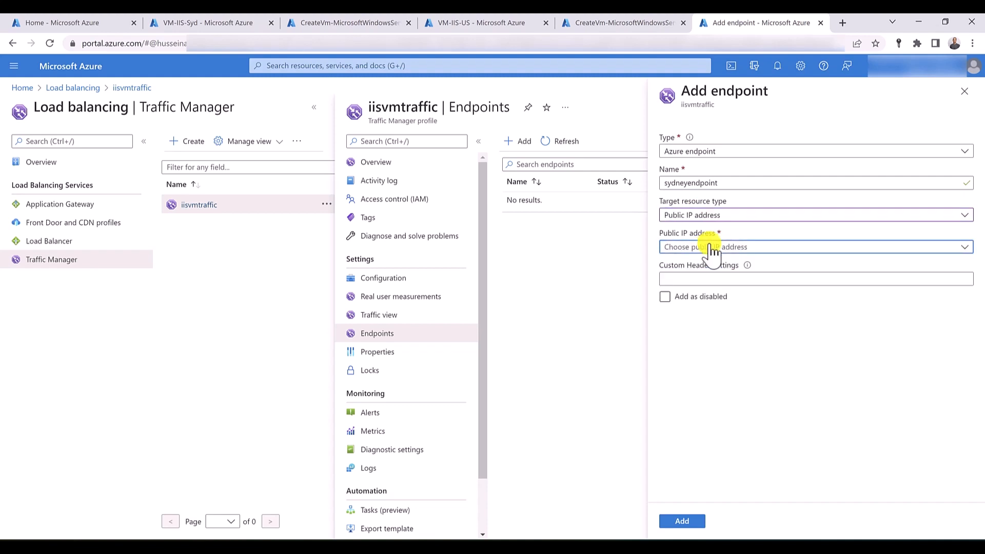
left_click(713, 249)
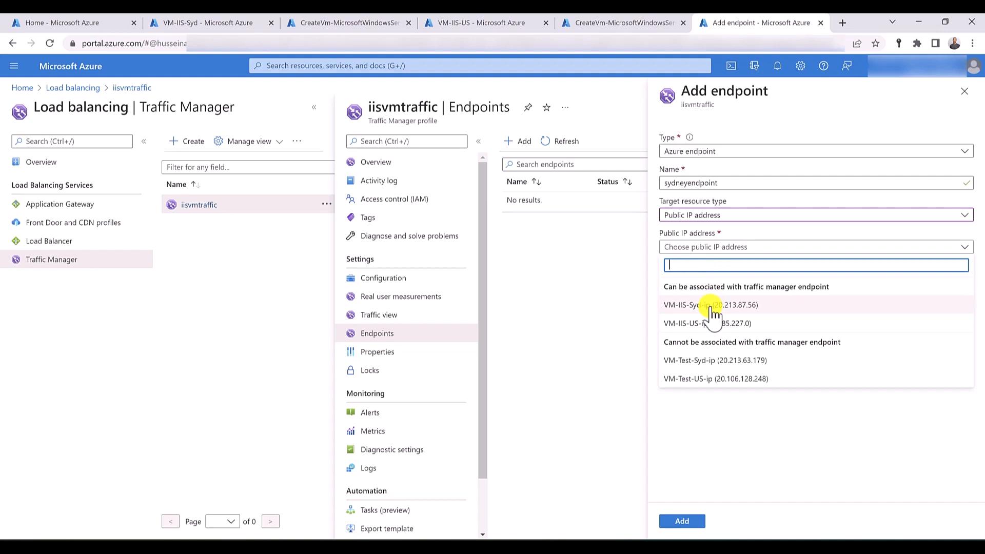
left_click(713, 307)
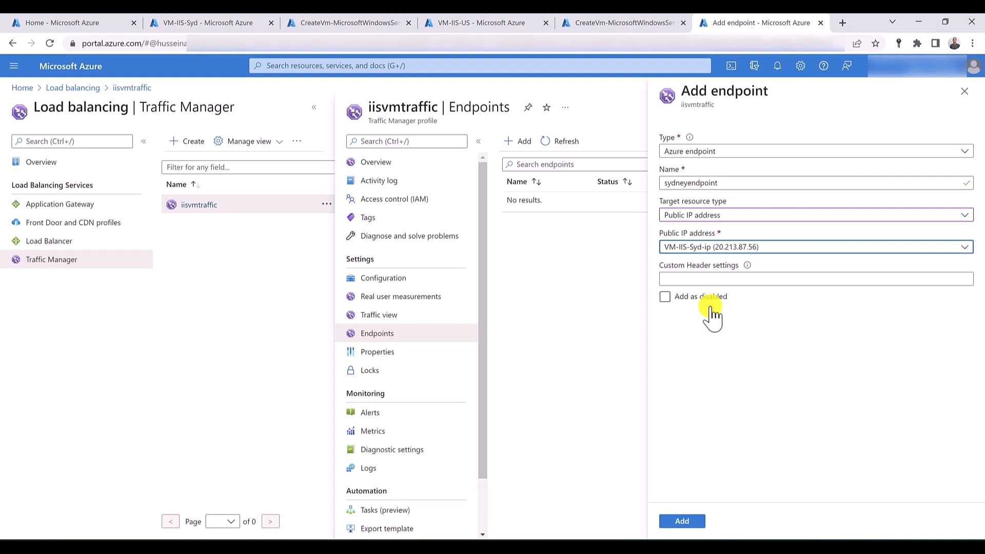
left_click(698, 523)
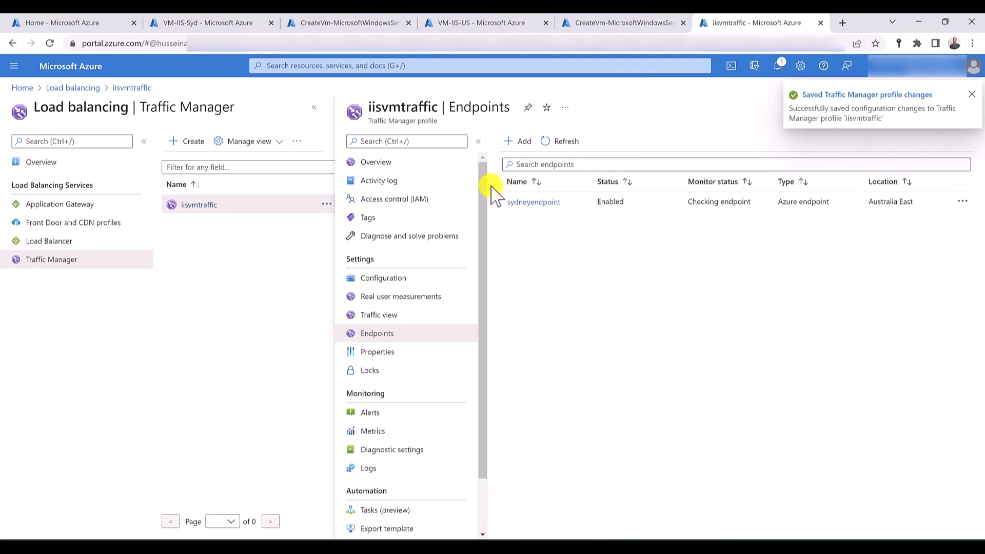
- Add a second Azure endpoint named USendpoint to the profile, targeting the public IP address VM-IIS-US-ip
left_click(515, 144)
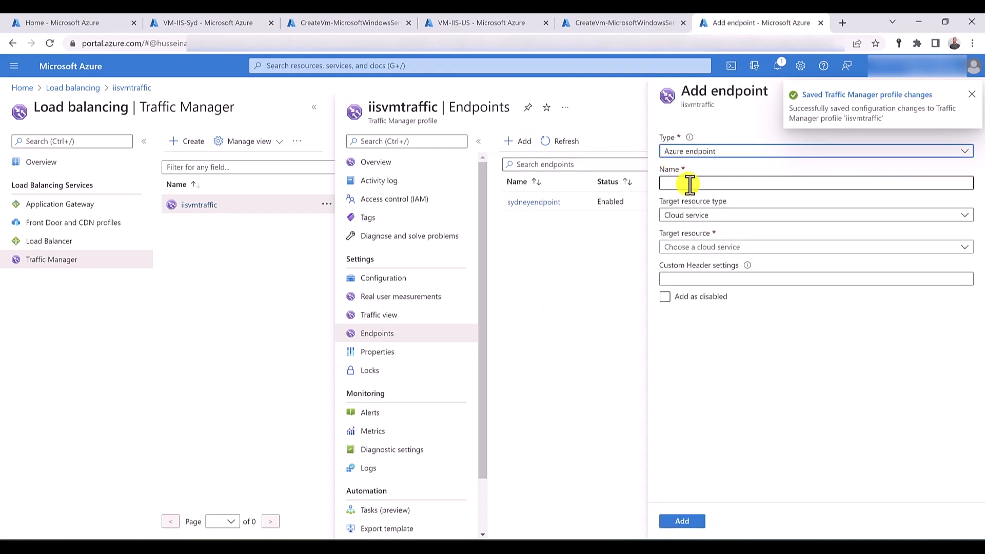
left_click(689, 184)
type("US")
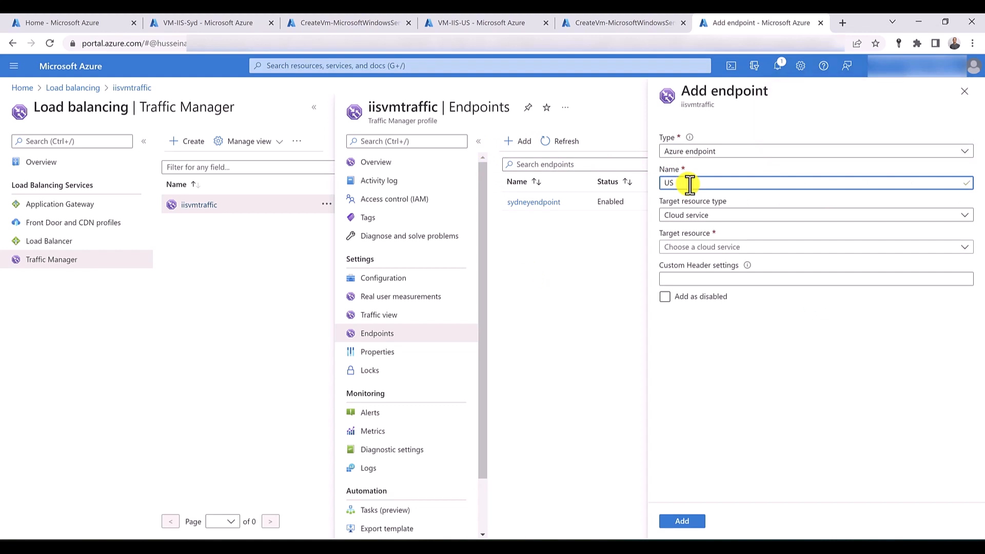
type("endpoint")
left_click(708, 217)
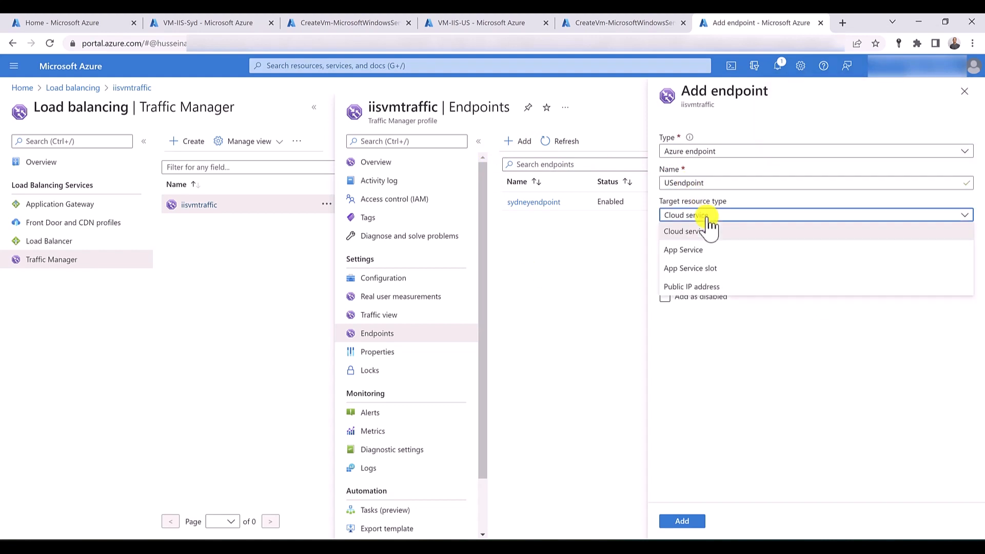
left_click(706, 287)
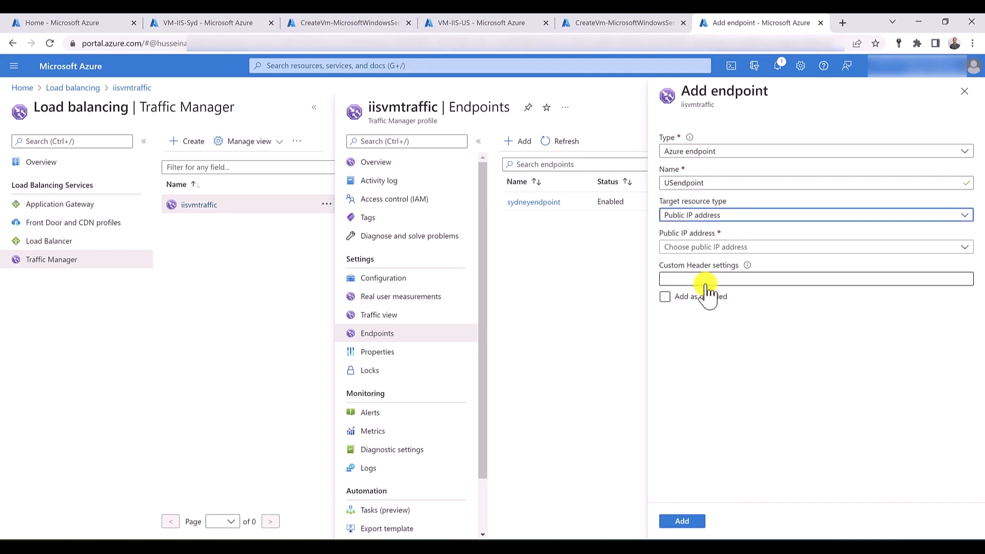
left_click(710, 248)
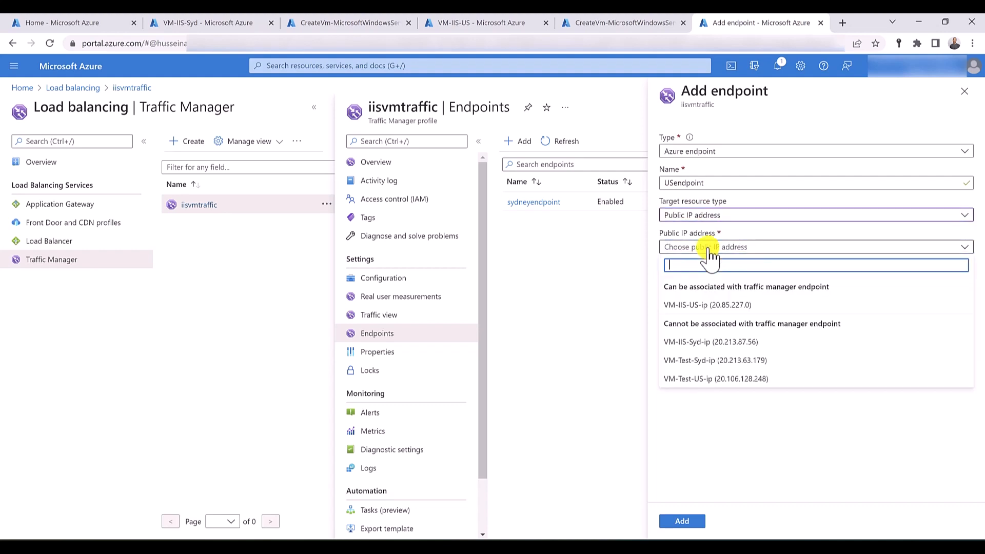
left_click(714, 306)
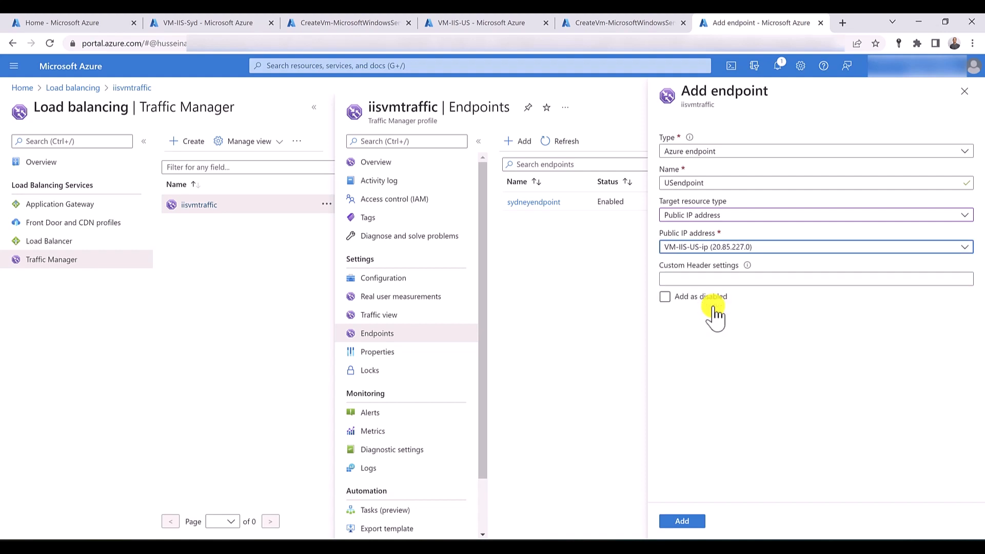
left_click(694, 523)
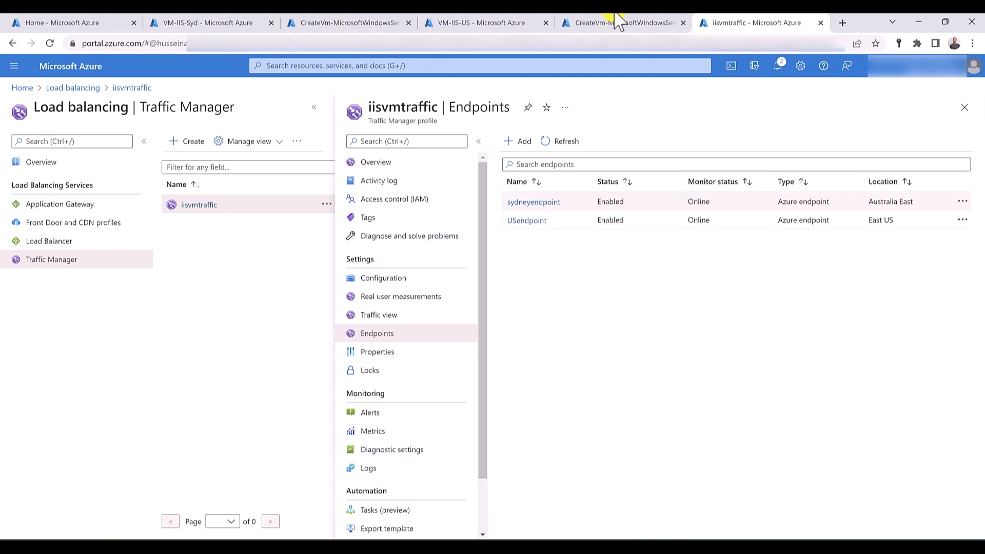
- Go to the VM-Test-Syd virtual machine from its completed deployment and download its RDP file
left_click(326, 25)
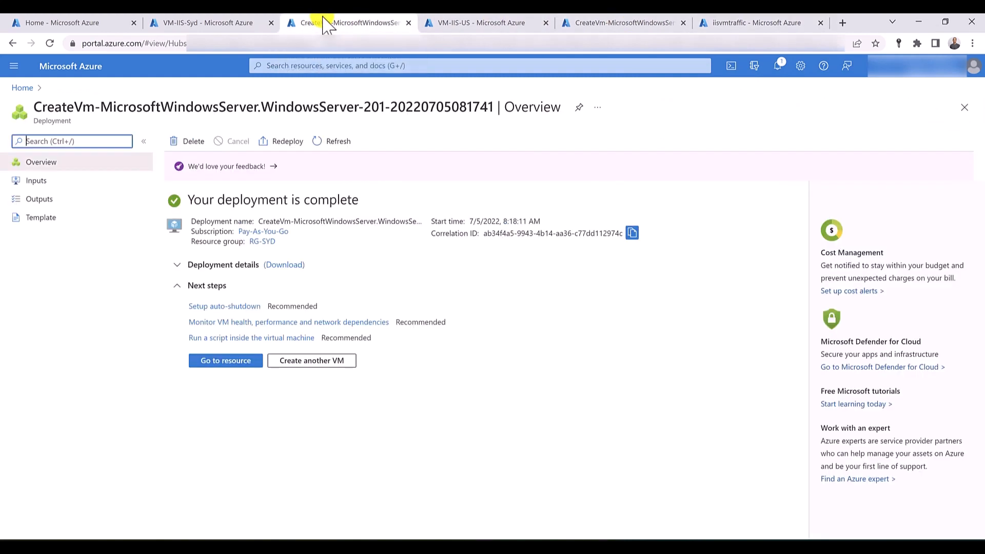
left_click(227, 361)
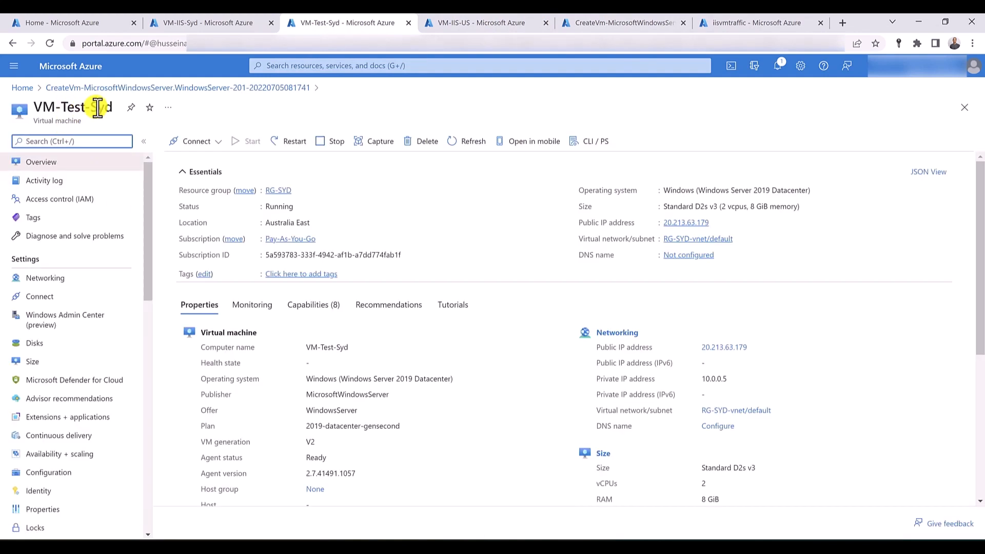
left_click(205, 144)
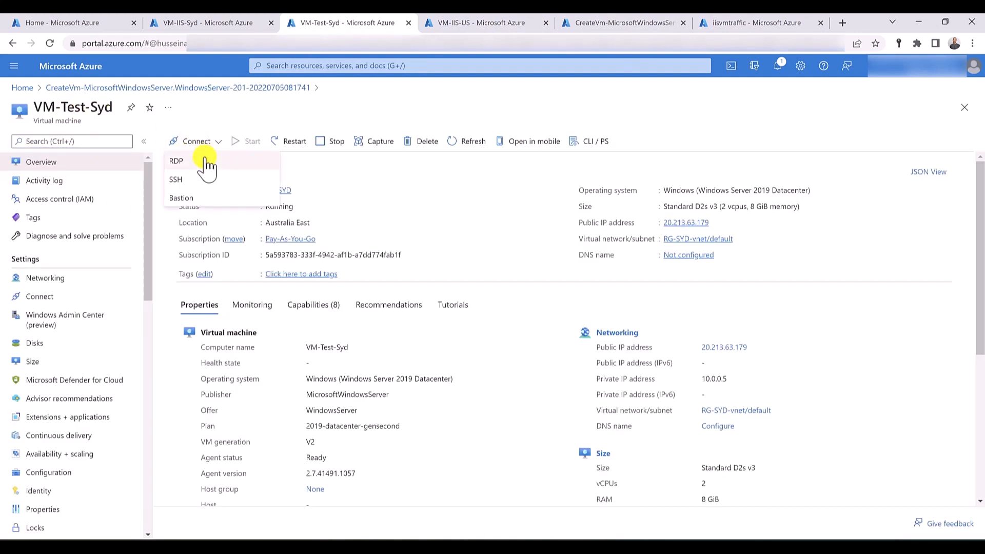
left_click(205, 161)
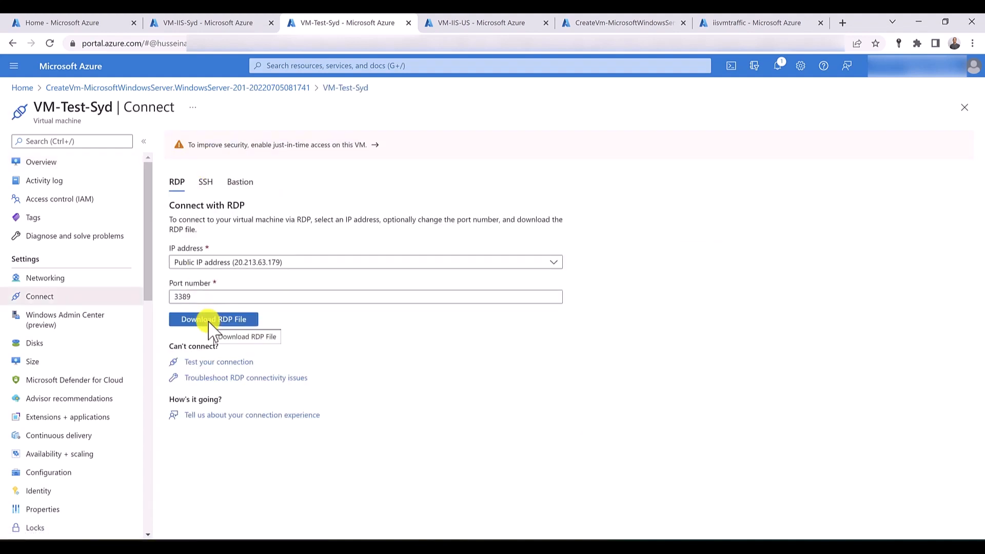
left_click(212, 325)
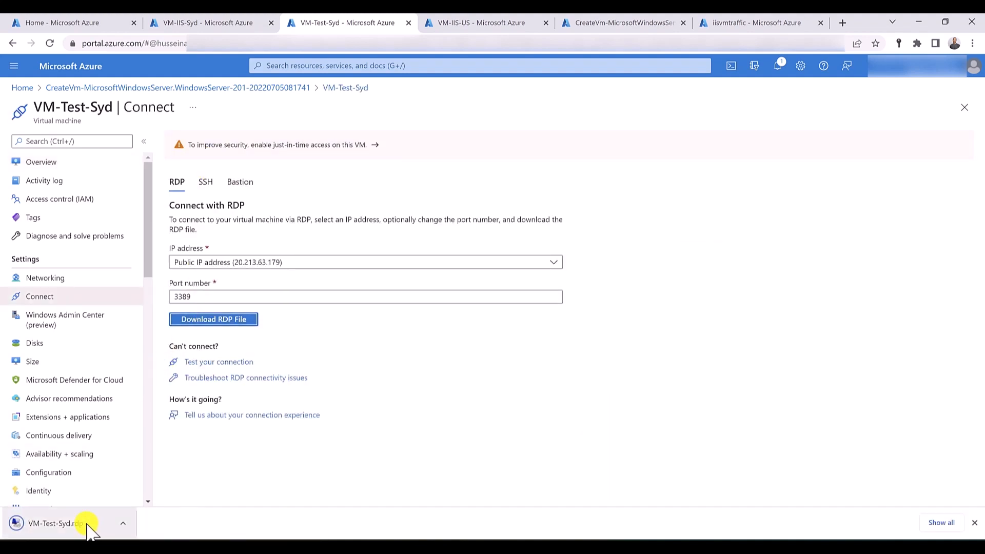
- Open the VM-Test-Syd remote desktop connection with the account user name and password, accept the certificate, and minimize the session
left_click(84, 524)
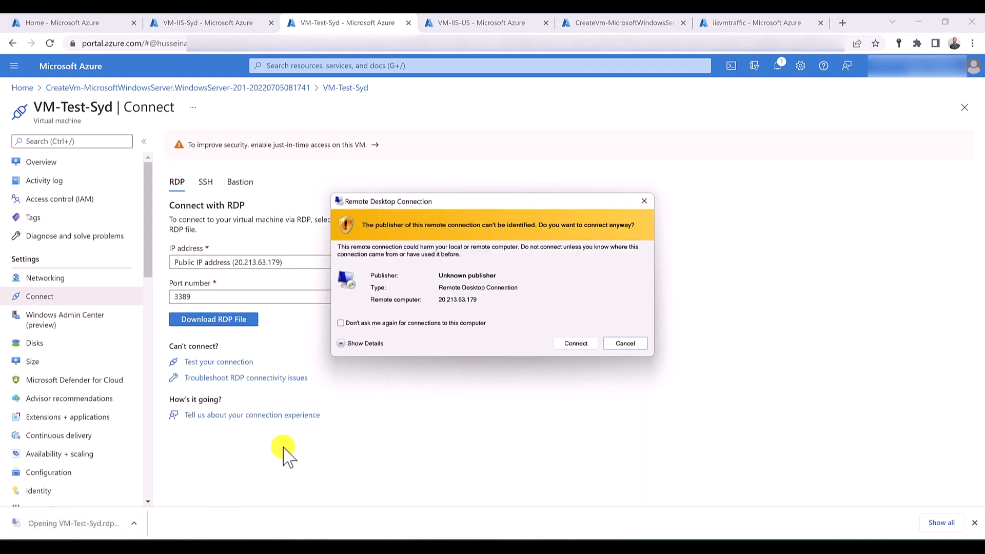
left_click(573, 347)
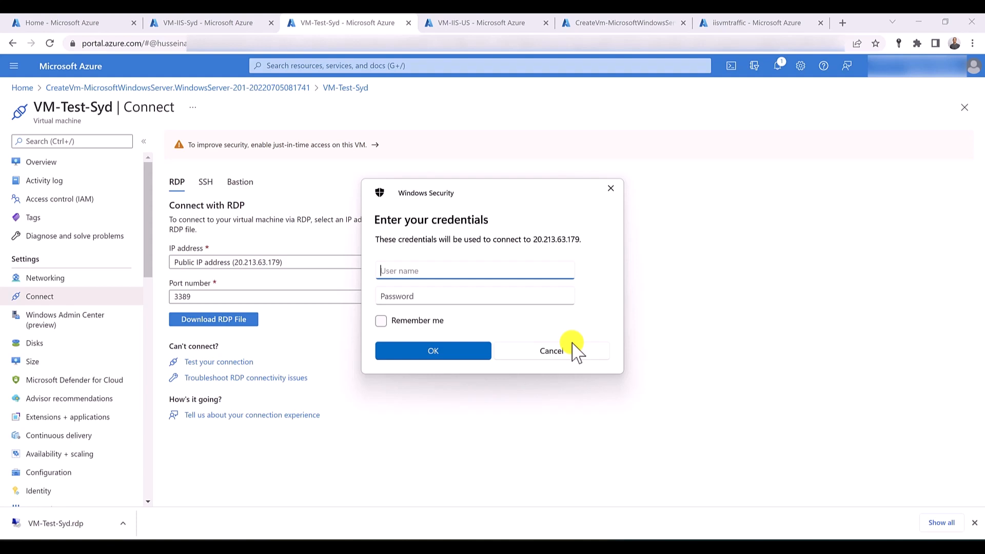
type("hussein")
key("Tab")
type("***")
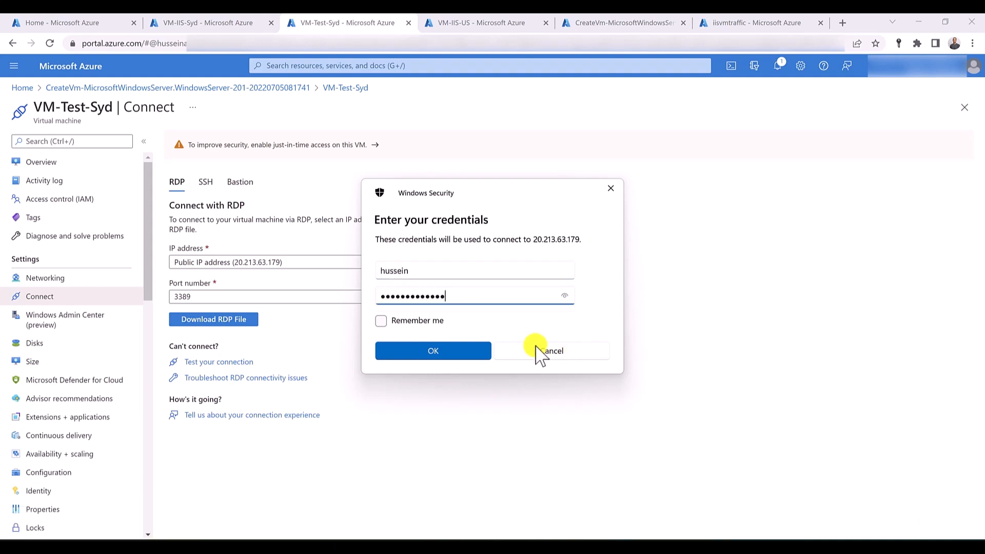
left_click(466, 356)
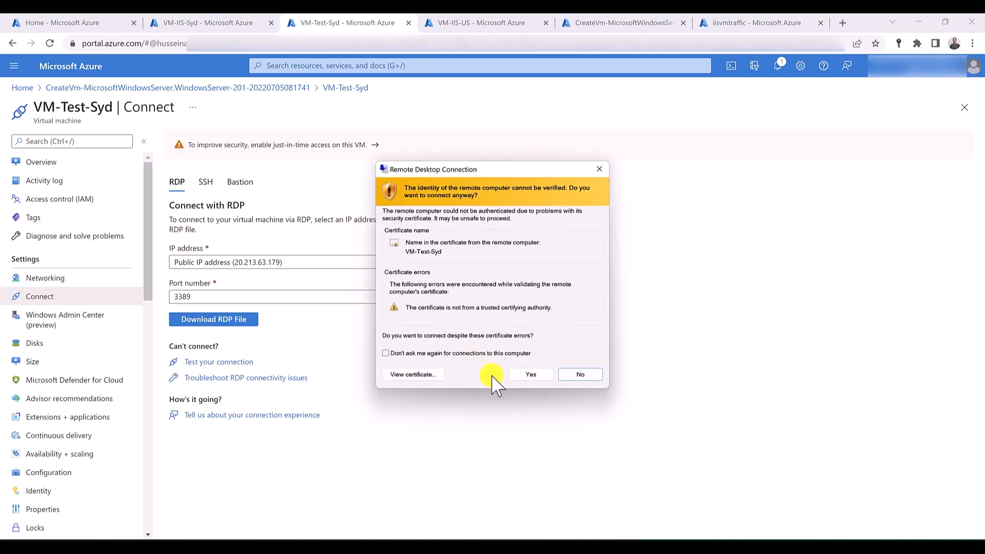
left_click(528, 376)
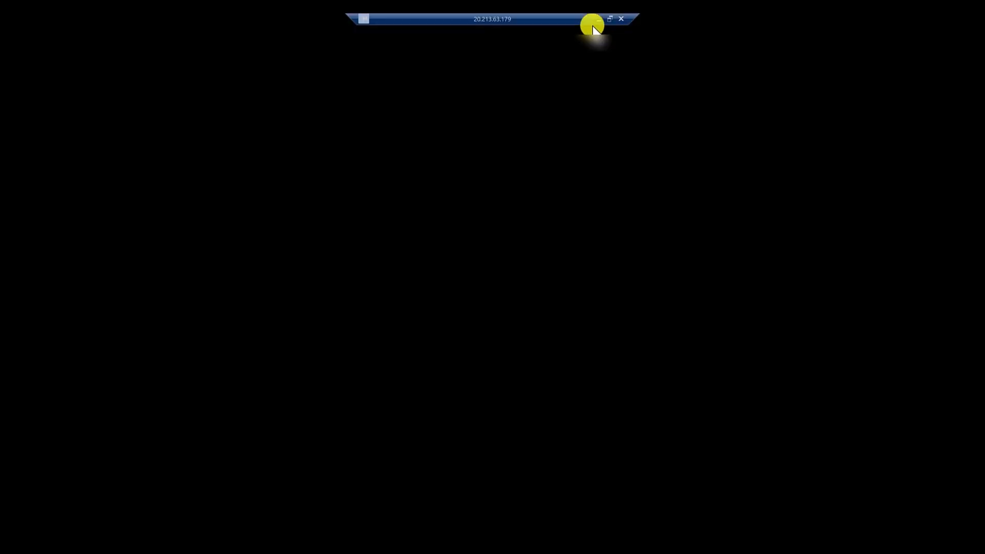
left_click(600, 25)
left_click(602, 25)
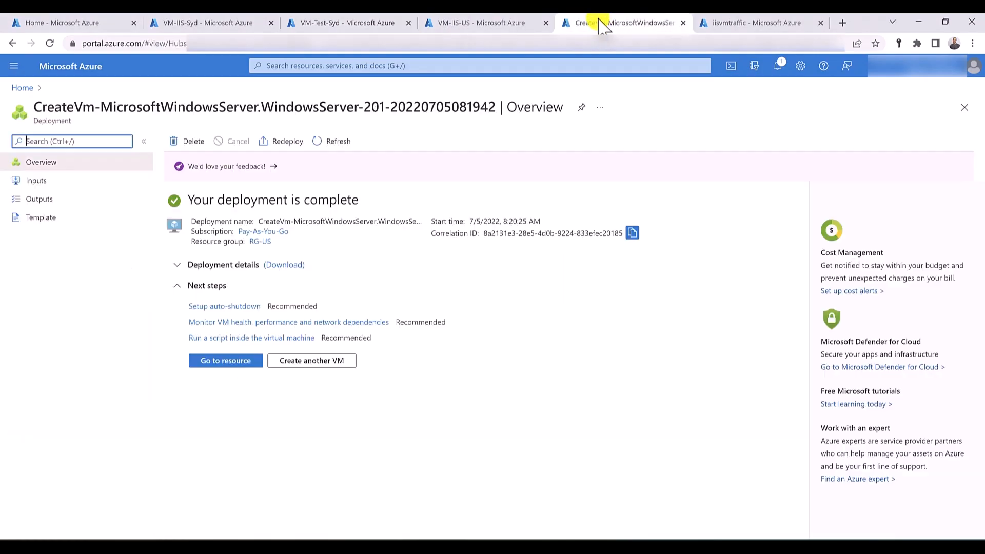
- Go to the VM-Test-US virtual machine from its completed deployment and download its RDP file
left_click(221, 364)
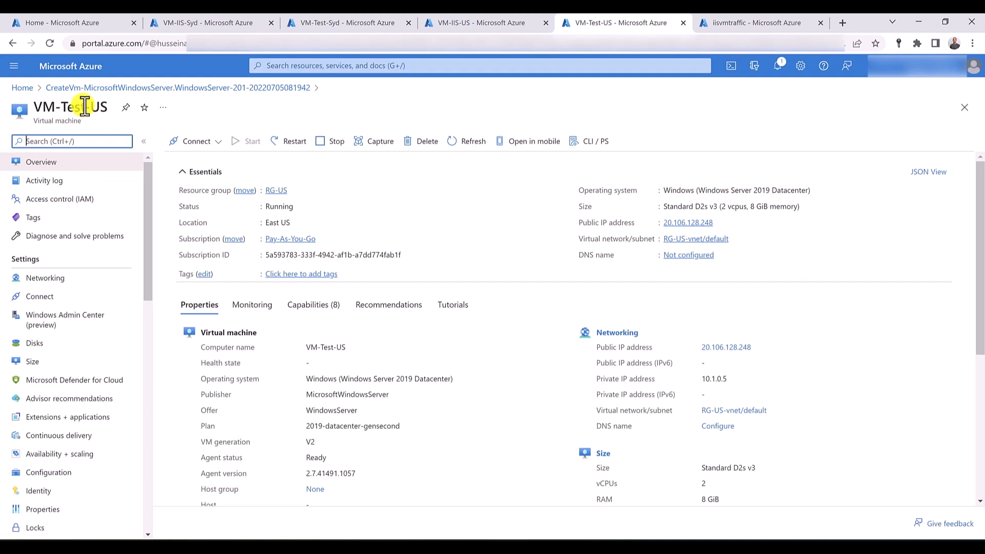
left_click(213, 144)
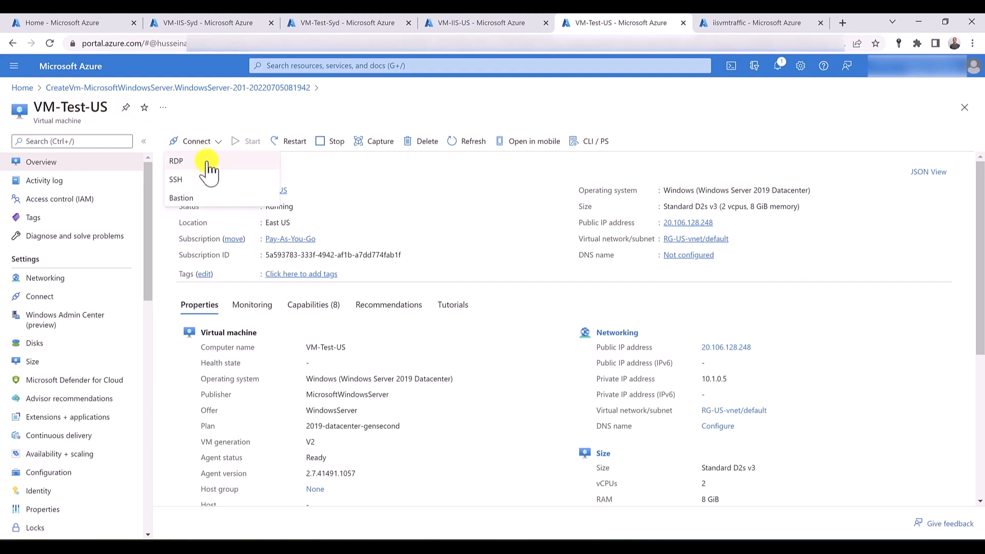
left_click(207, 163)
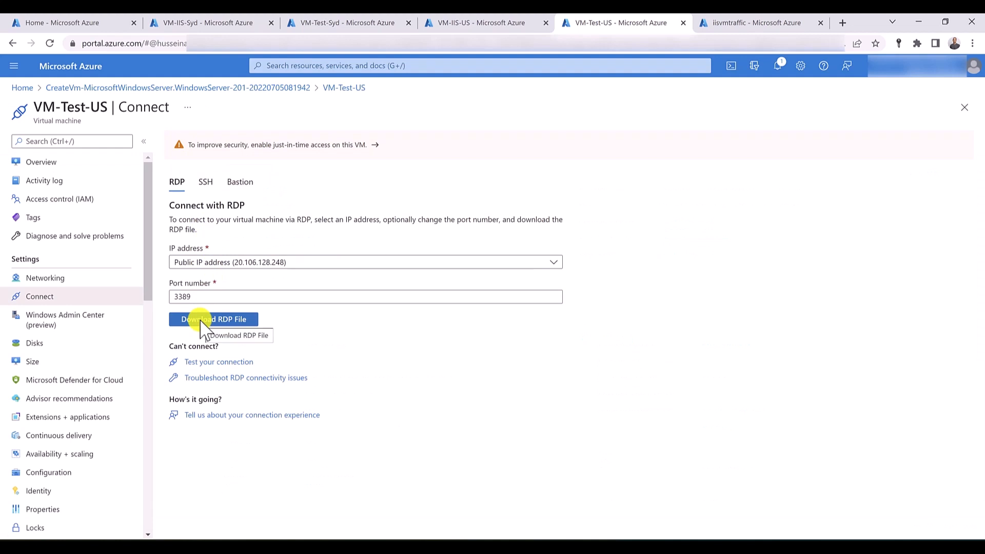
left_click(204, 328)
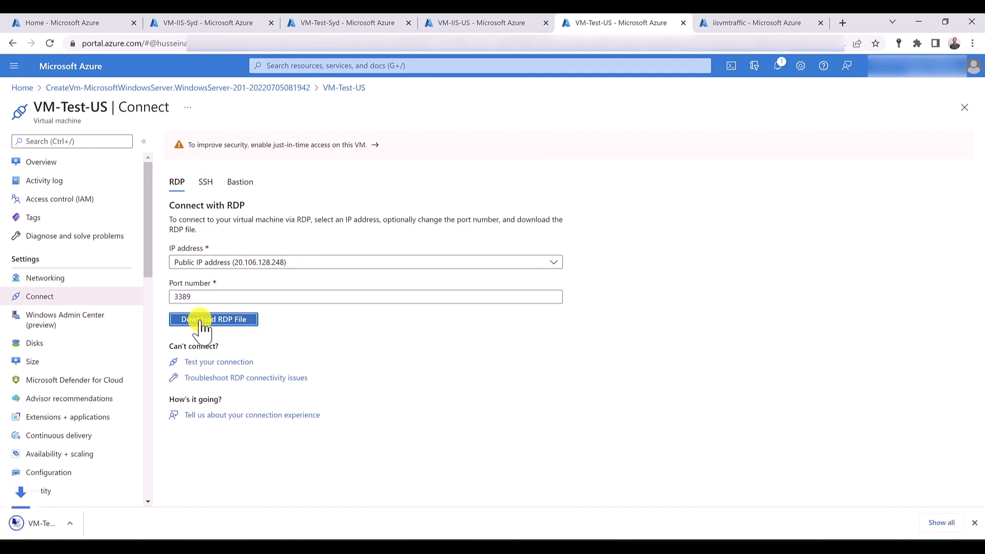
- Open the VM-Test-US remote desktop connection with the account user name and password, accept the certificate, and minimize the session
left_click(67, 525)
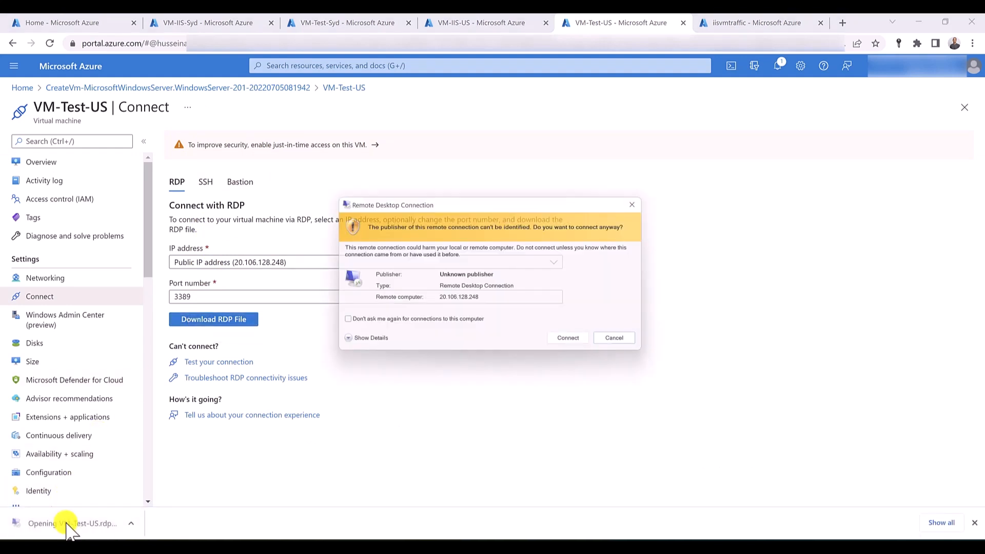
left_click(573, 344)
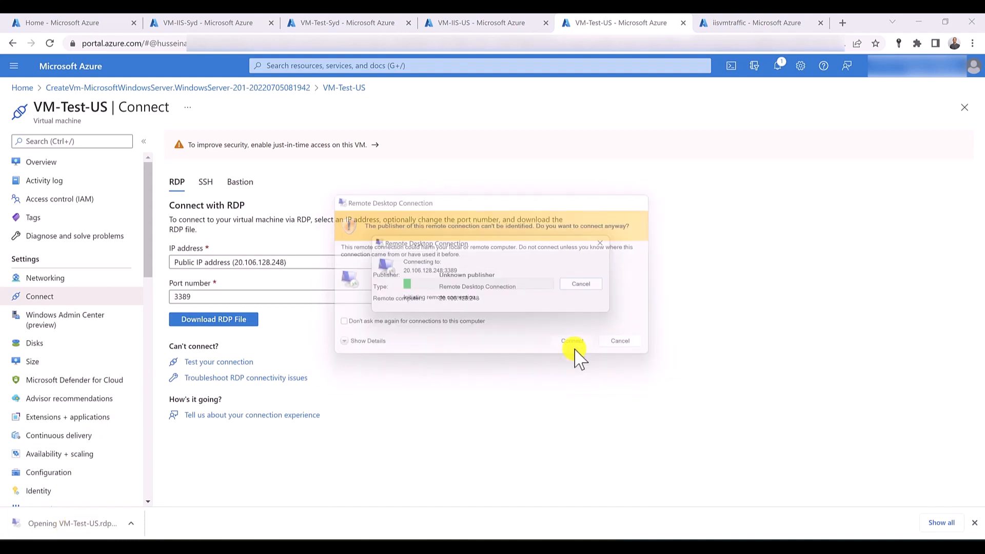
type("hussein")
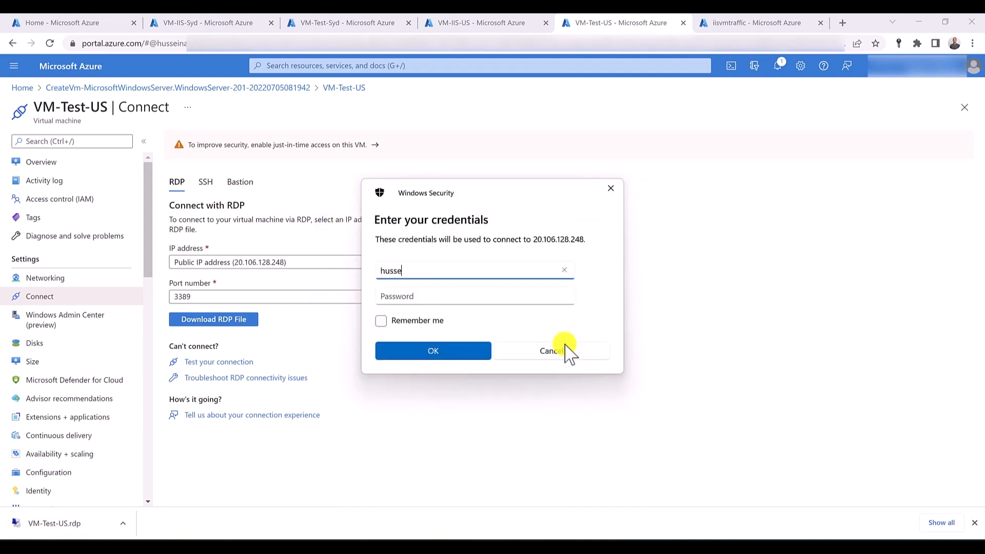
key("Tab")
type("•••••••••")
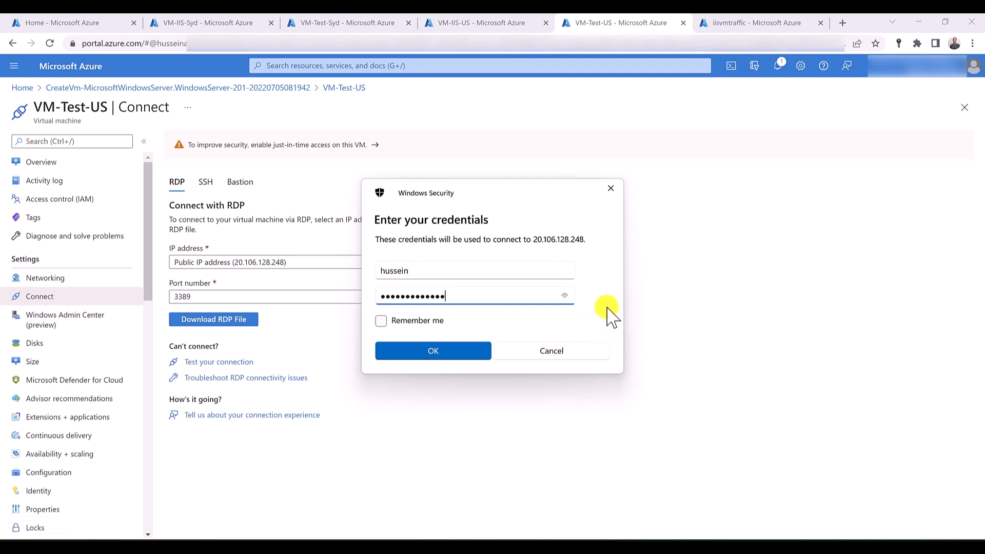
left_click(455, 351)
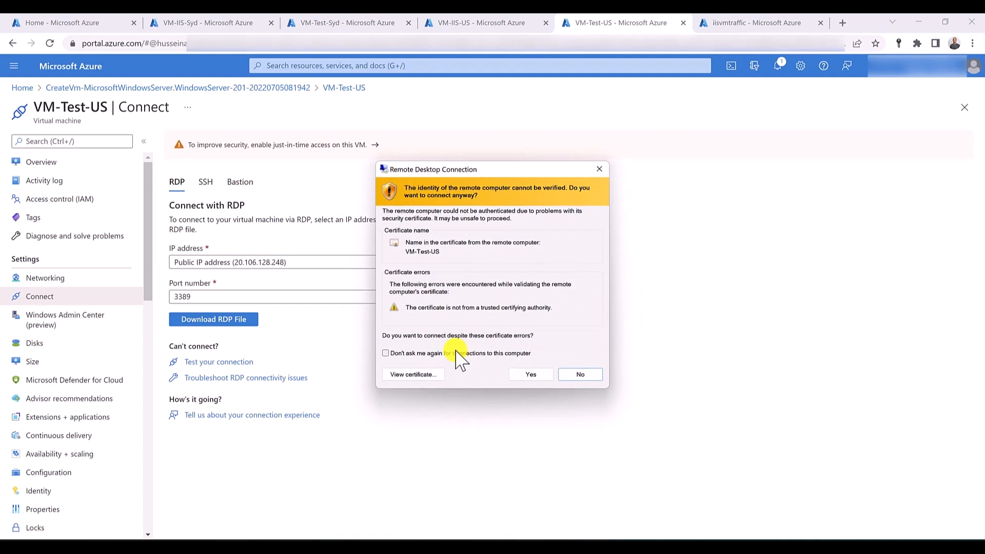
left_click(519, 375)
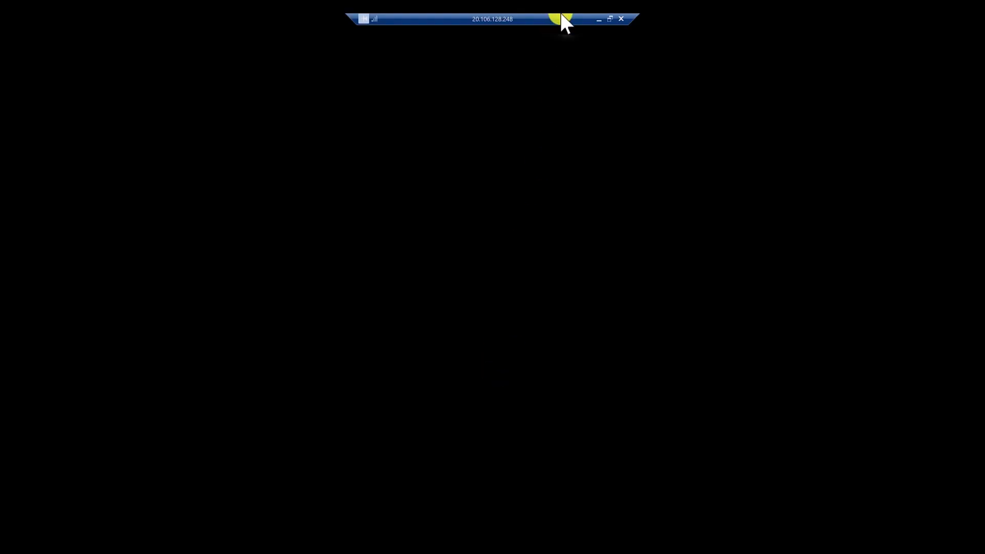
left_click(599, 19)
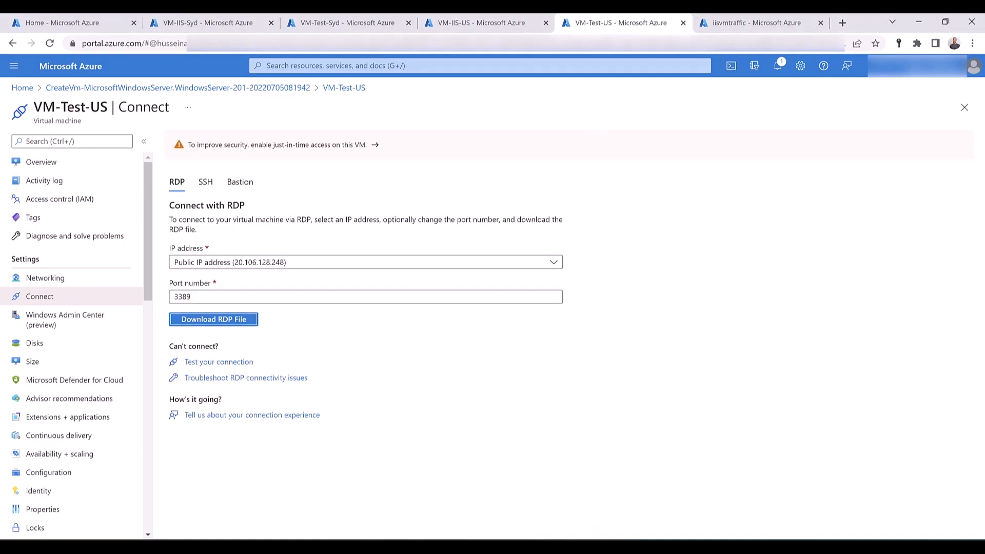
- On VM-Test-Syd, turn off IE Enhanced Security Configuration for administrators and users, and postpone the Internet Explorer 11 setup
mouse_move(582, 527)
left_click(556, 507)
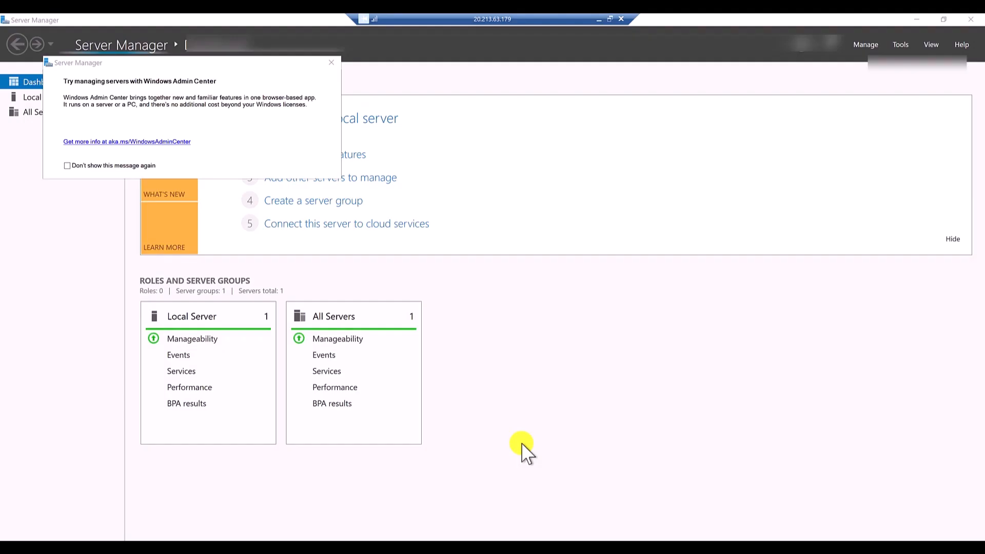
left_click(332, 65)
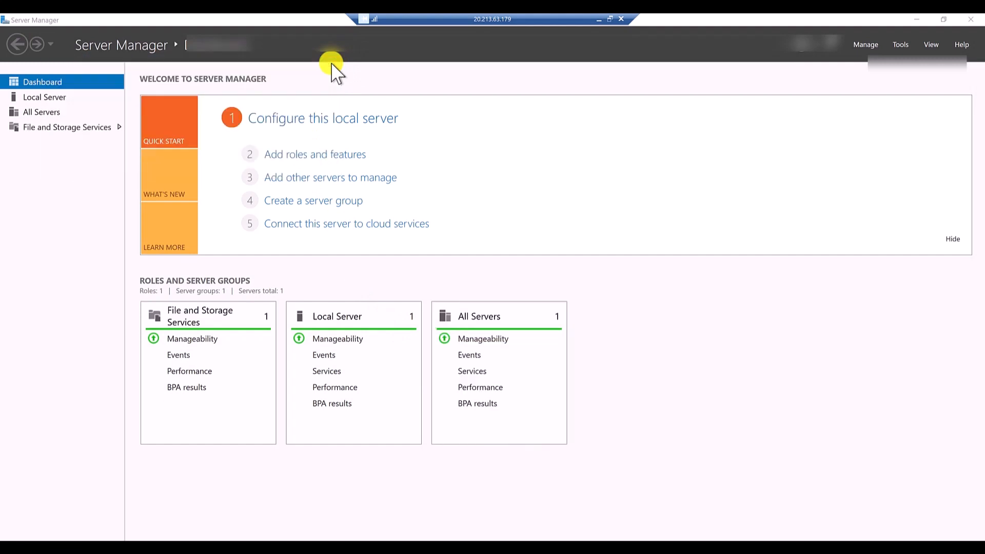
left_click(44, 97)
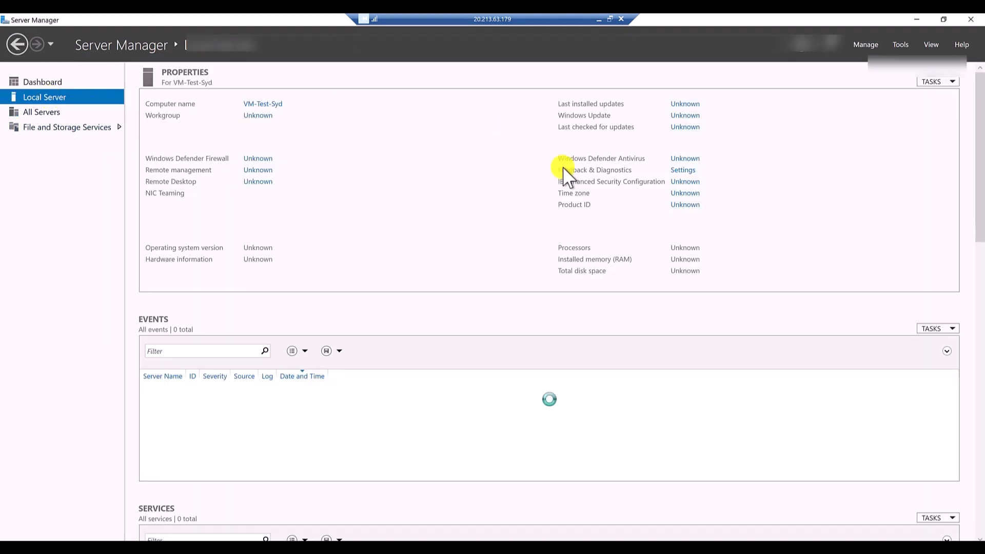
left_click(677, 182)
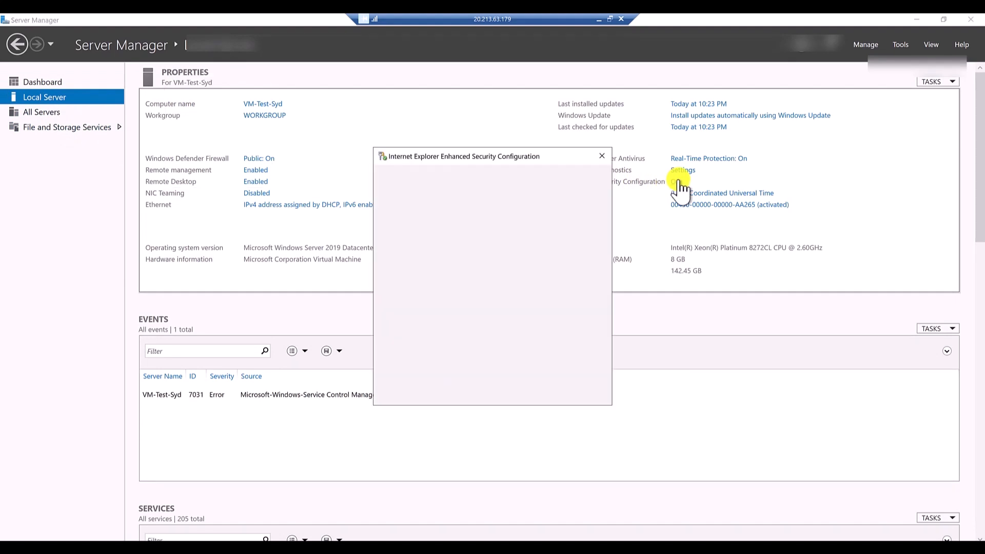
left_click(421, 269)
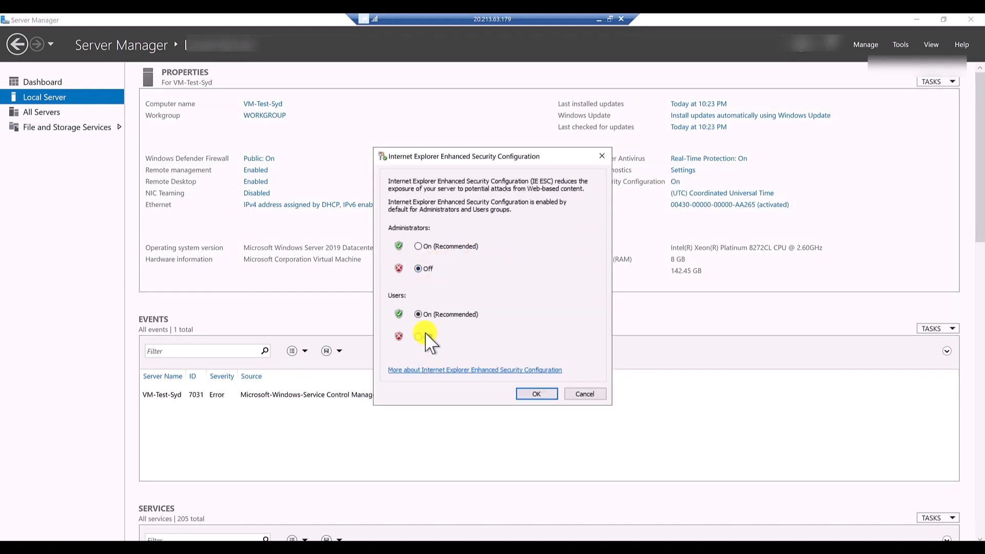
left_click(419, 337)
left_click(549, 394)
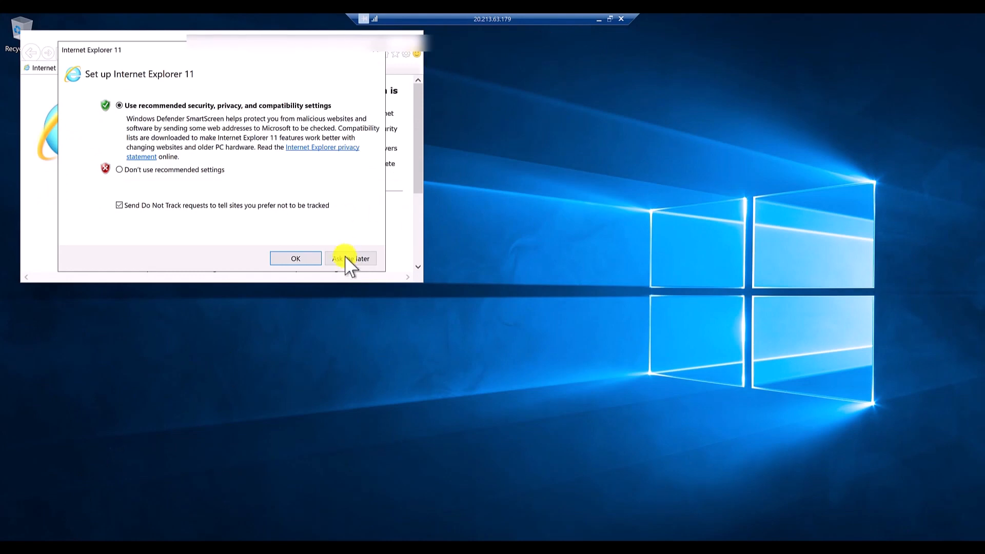
left_click(350, 258)
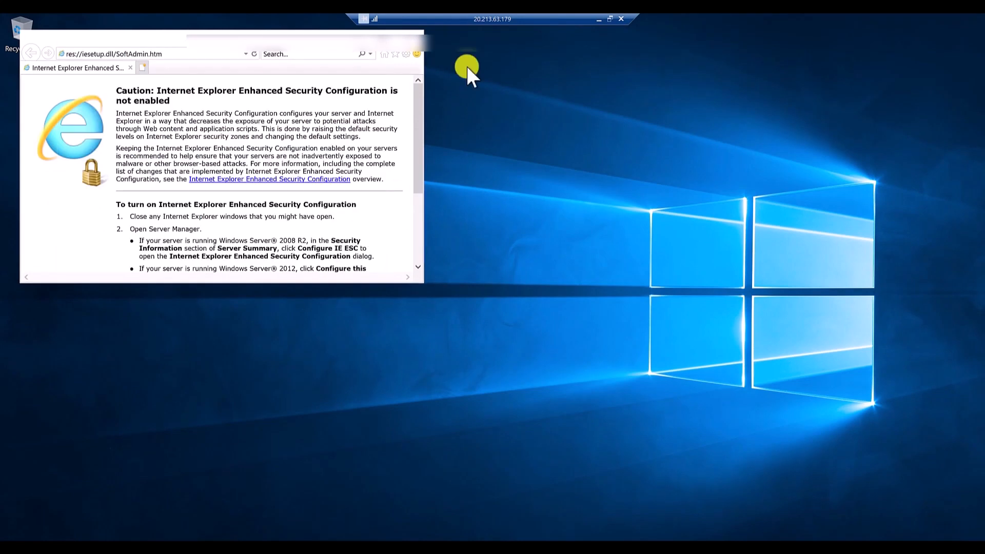
left_click(597, 19)
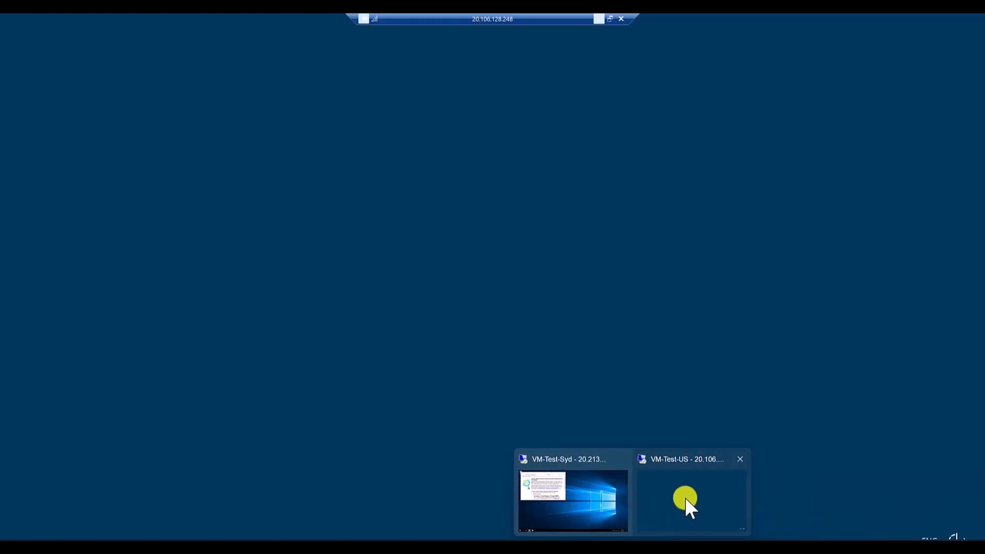
- On VM-Test-US, turn off IE Enhanced Security Configuration for both administrators and users
left_click(685, 497)
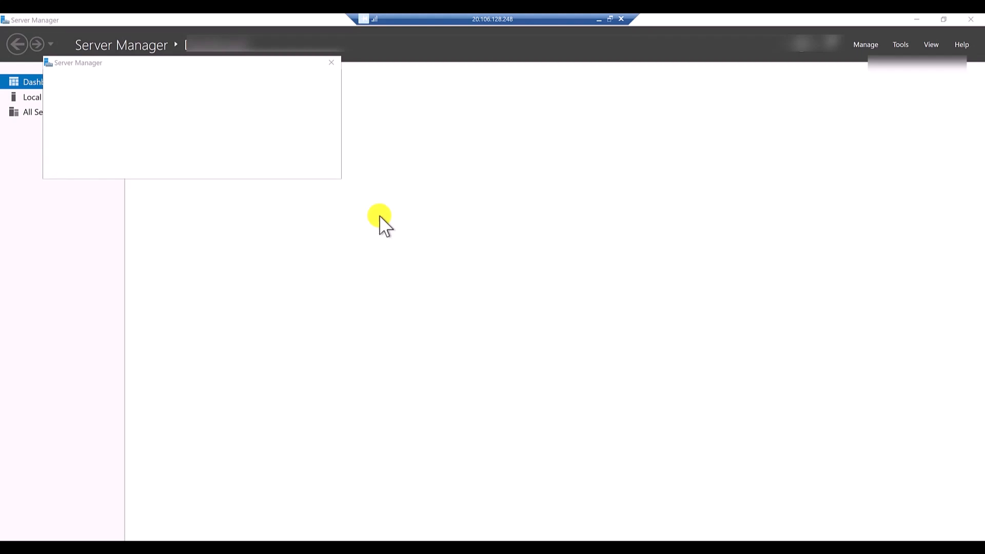
left_click(332, 63)
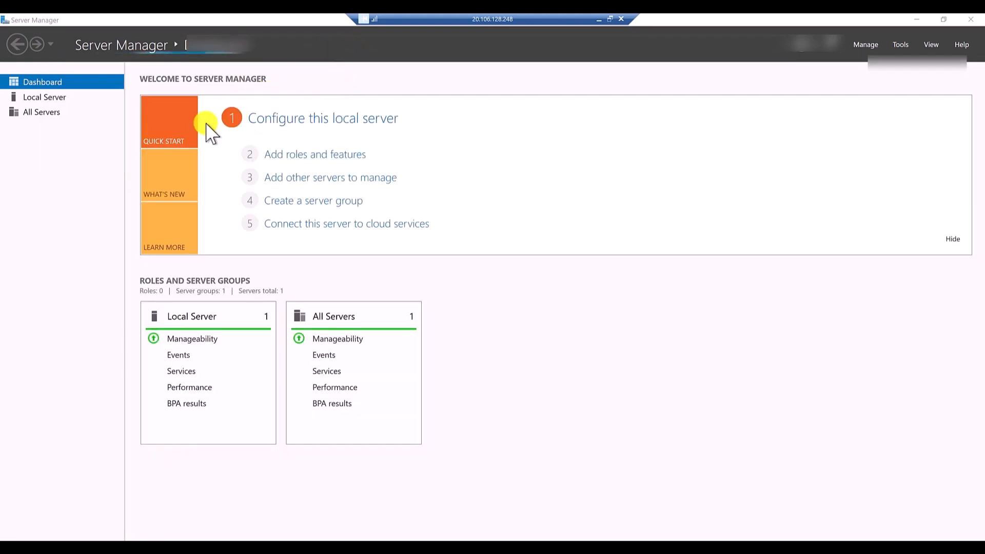
left_click(56, 99)
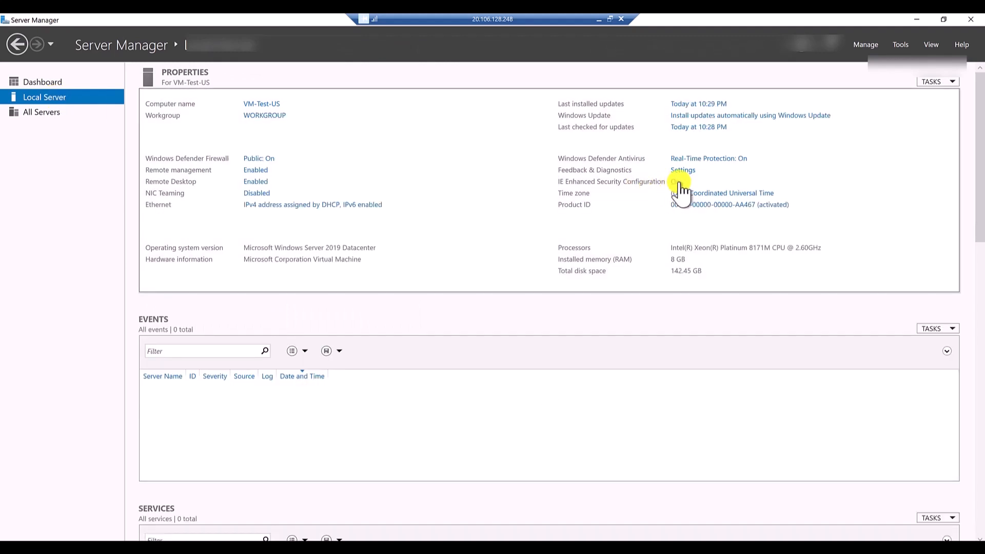
left_click(676, 182)
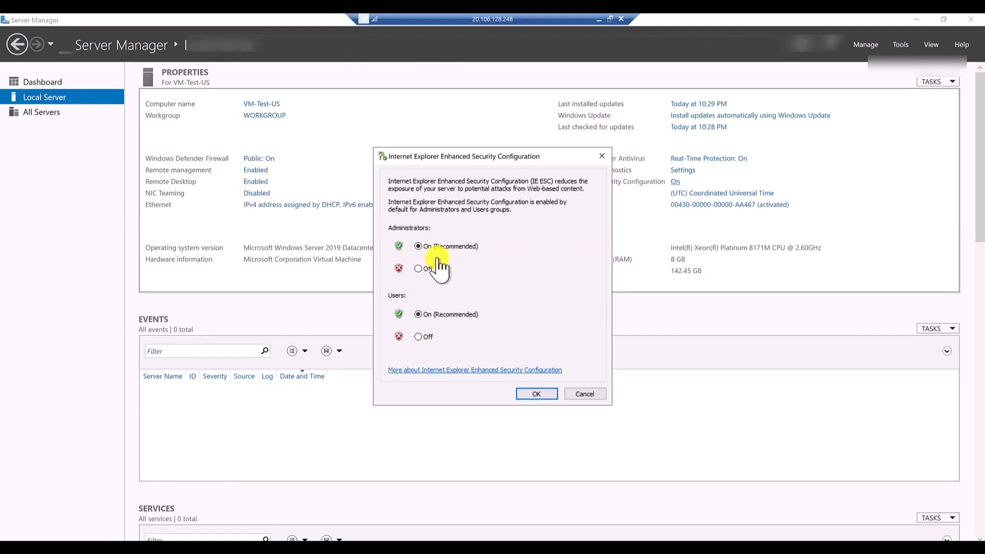
left_click(420, 337)
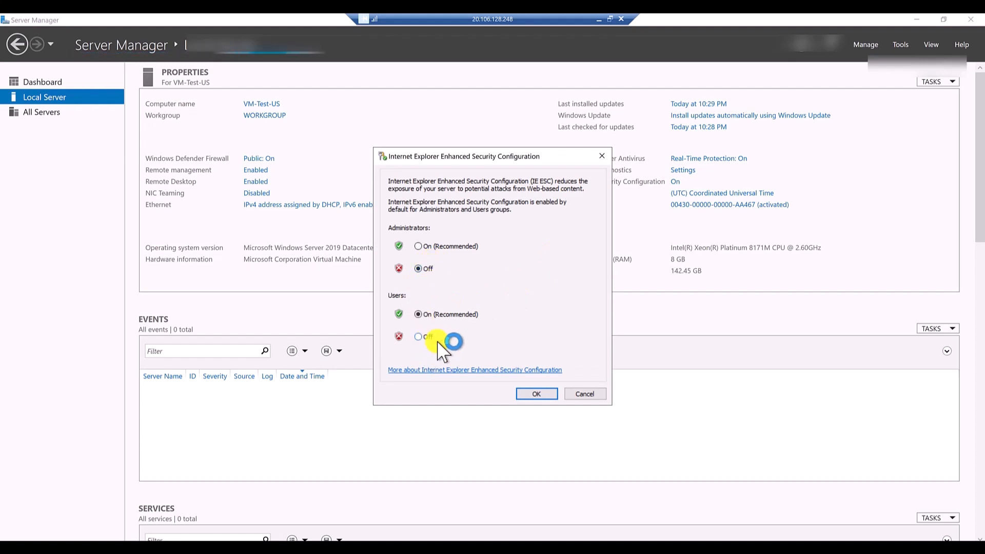
left_click(543, 395)
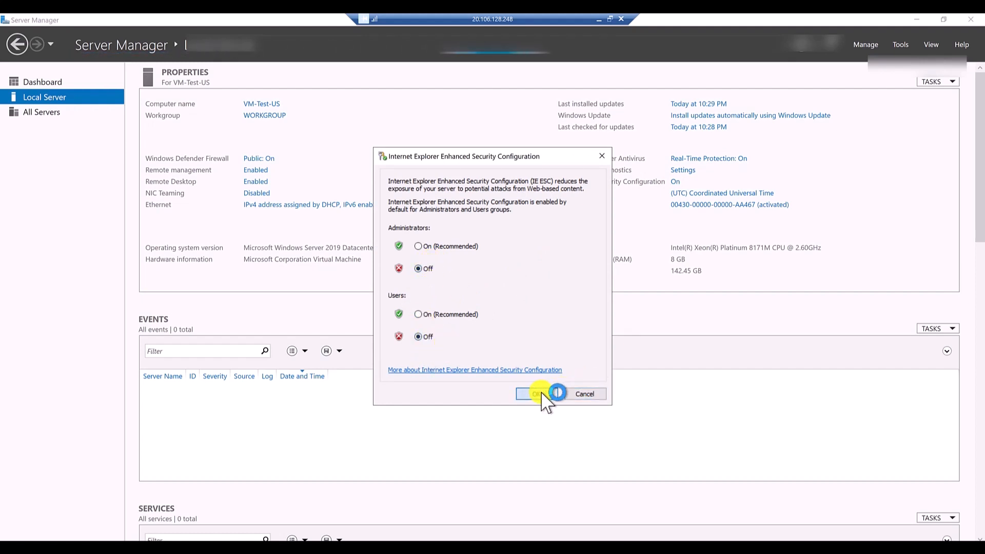
- Close Server Manager on VM-Test-US, start Internet Explorer there, and minimize the remote session
left_click(971, 21)
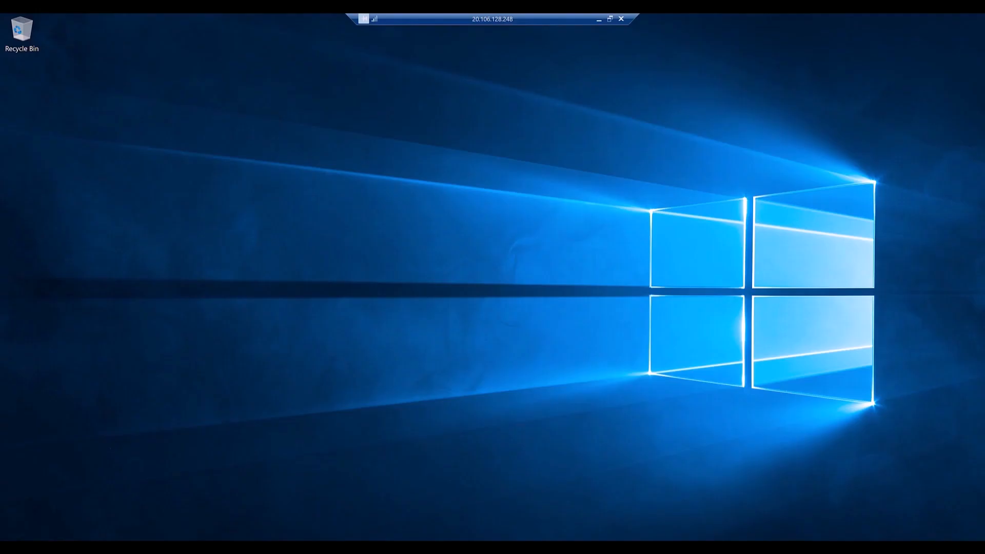
left_click(230, 547)
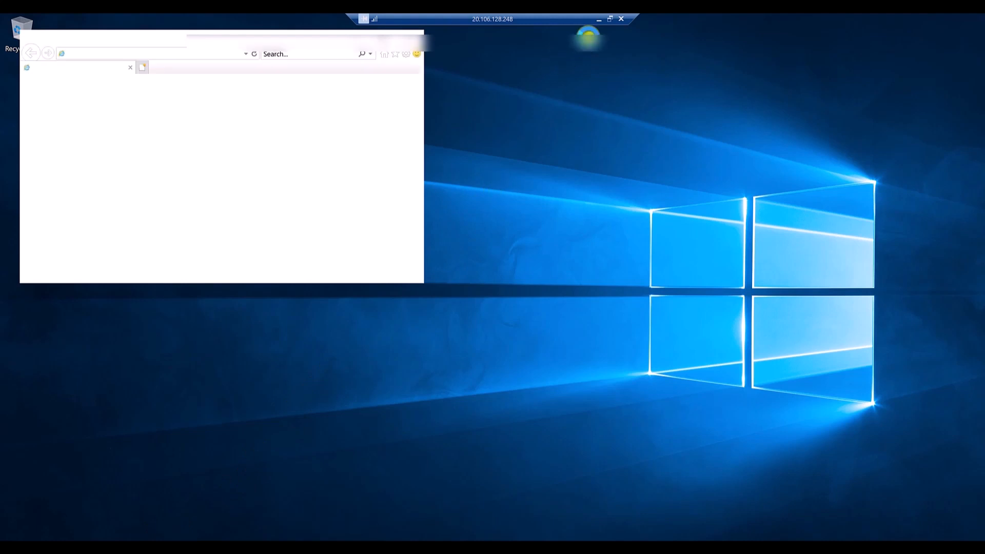
left_click(599, 19)
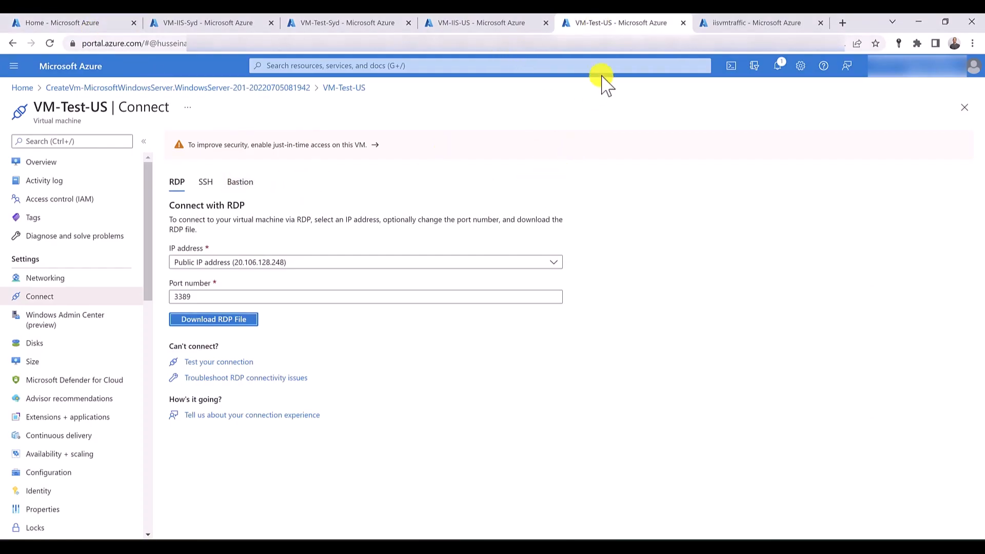
- Copy the DNS name of the iisvmtraffic Traffic Manager profile from its overview in the Azure portal
left_click(753, 23)
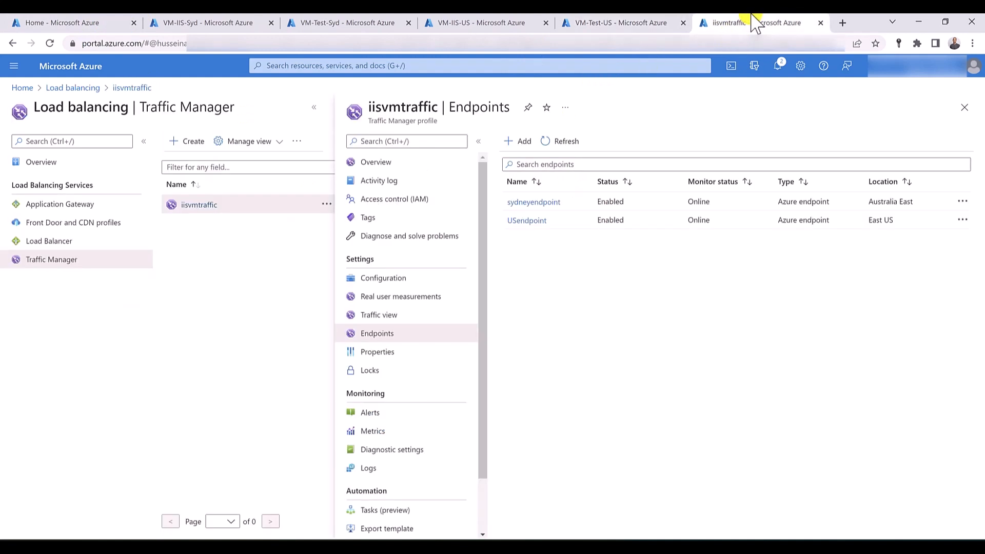
left_click(393, 162)
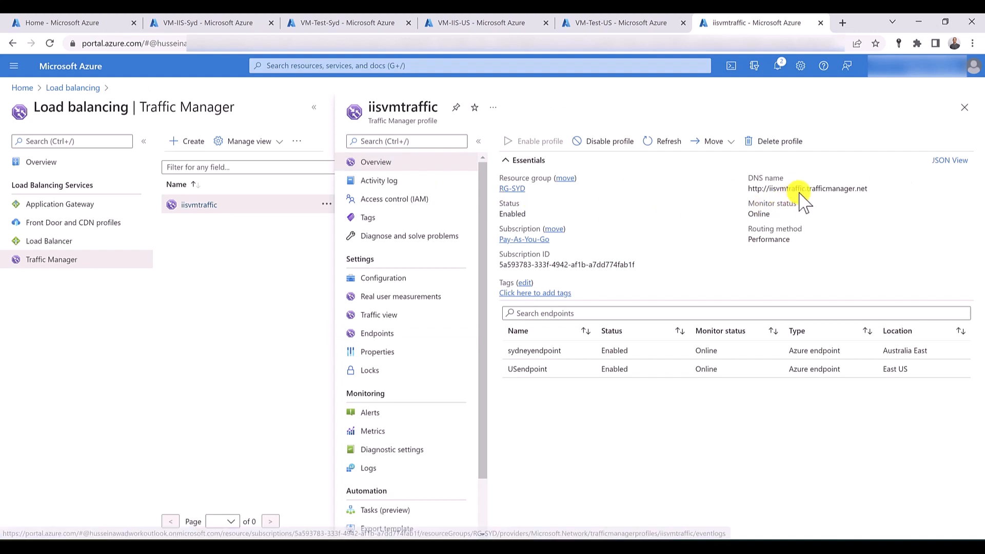
left_click(874, 190)
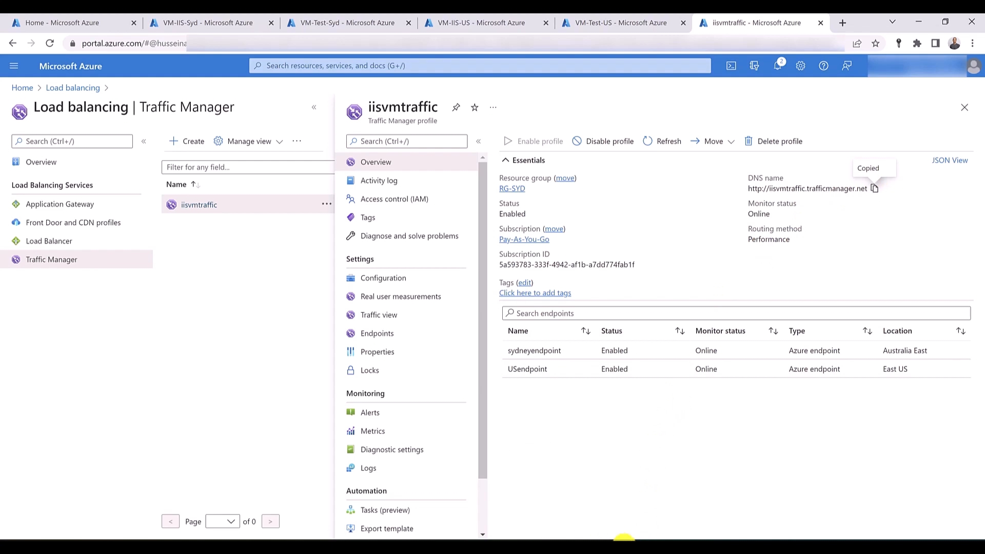
left_click(572, 480)
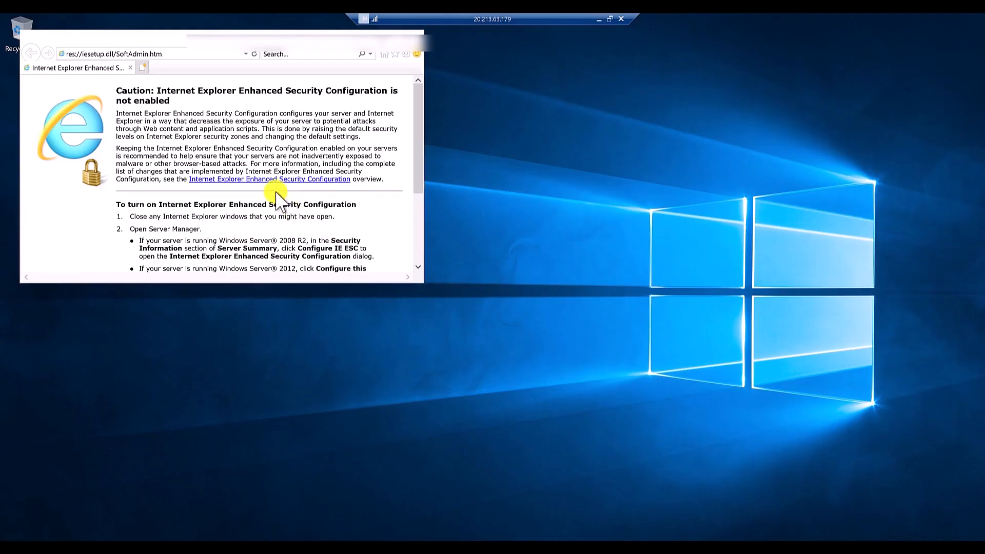
left_click(175, 53)
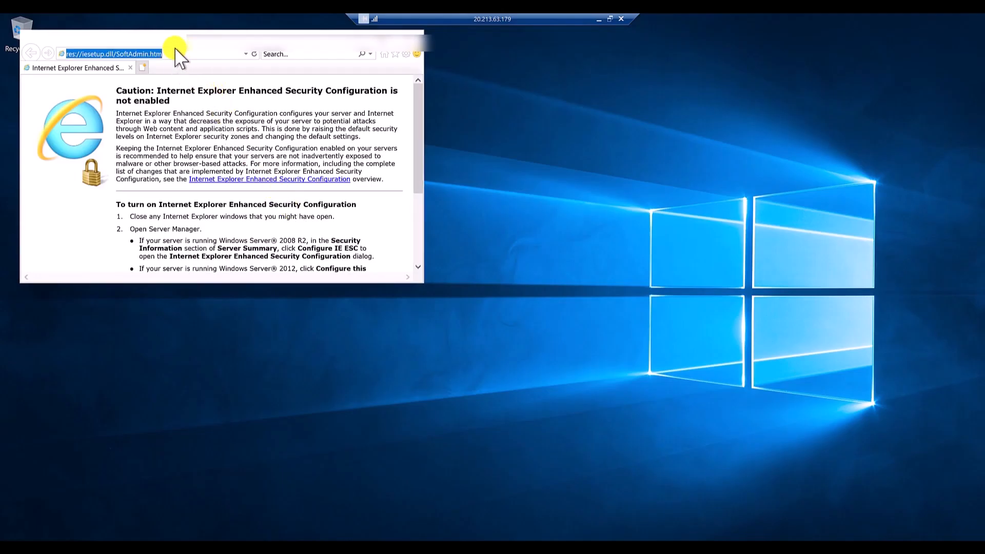
key("ctrl+v")
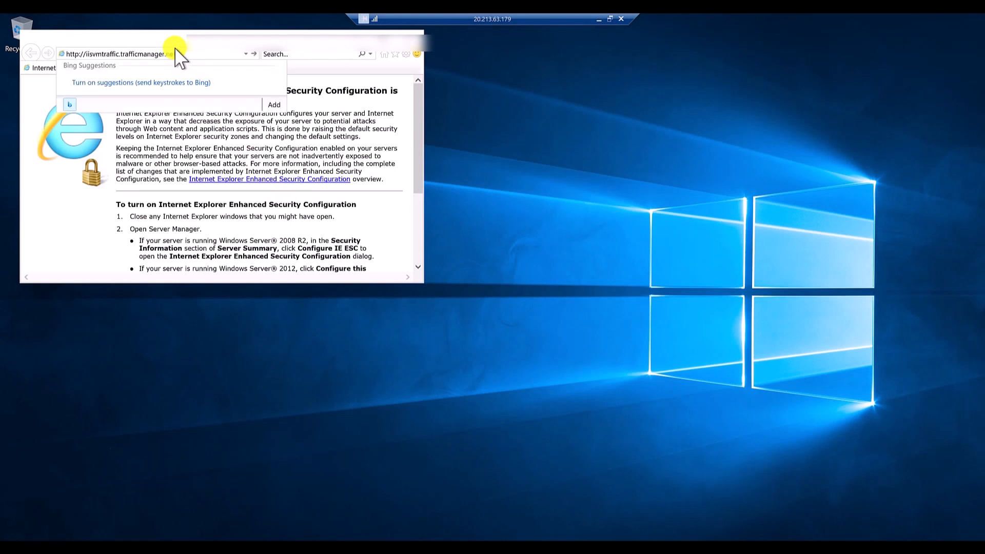
key("Return")
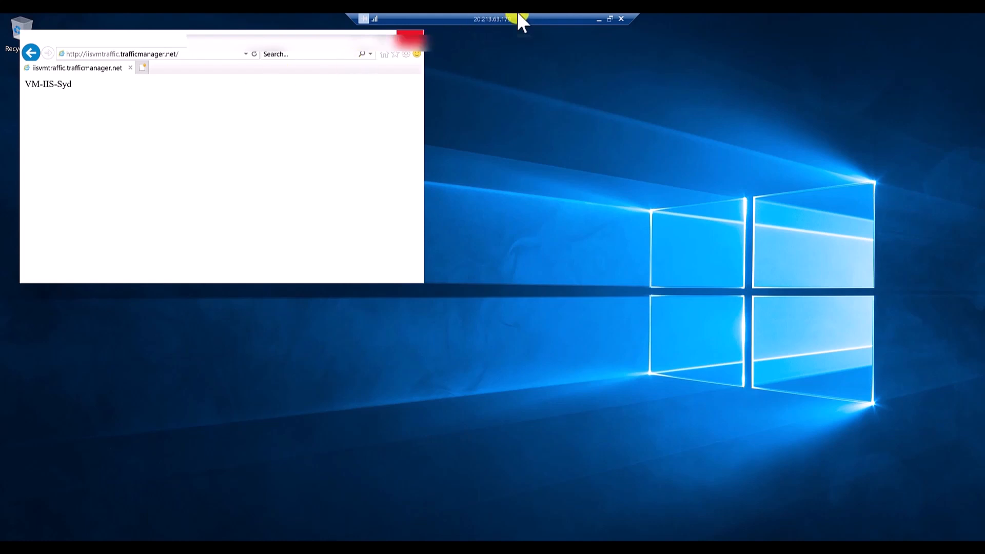
left_click(602, 20)
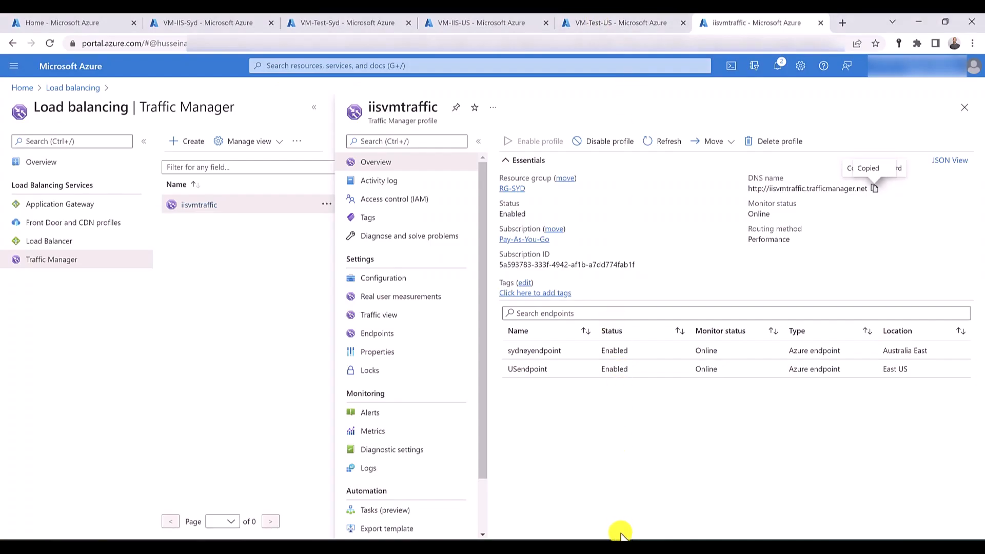
mouse_move(667, 536)
left_click(692, 510)
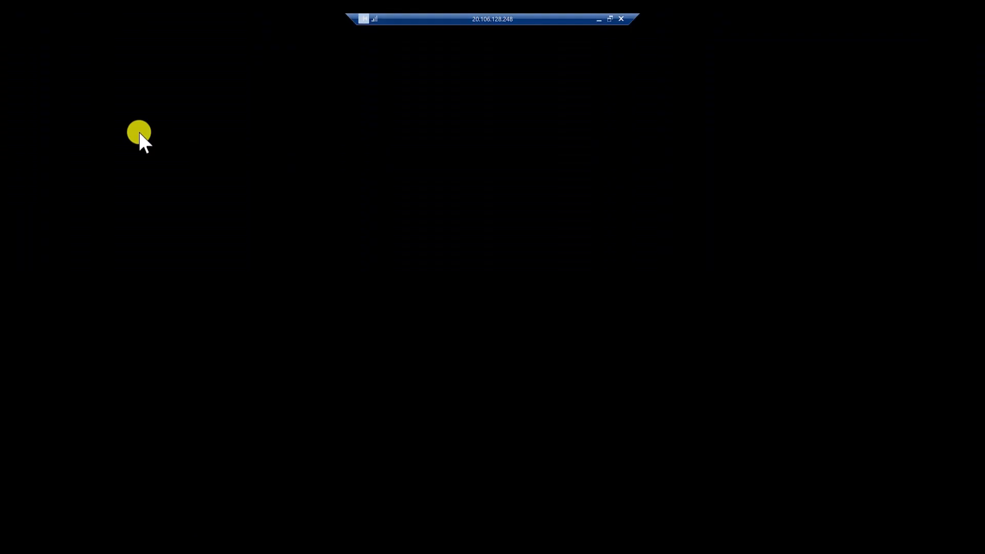
left_click(359, 261)
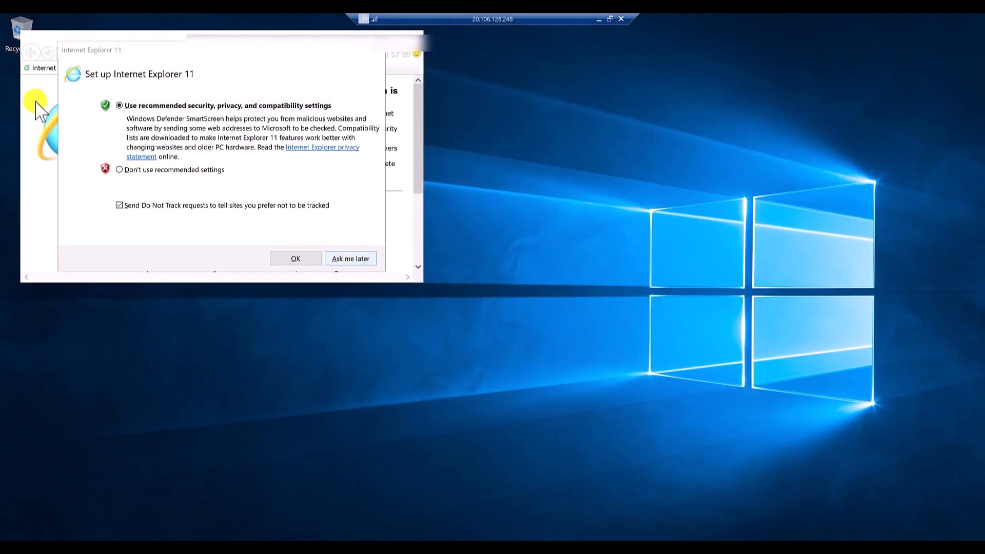
left_click(116, 54)
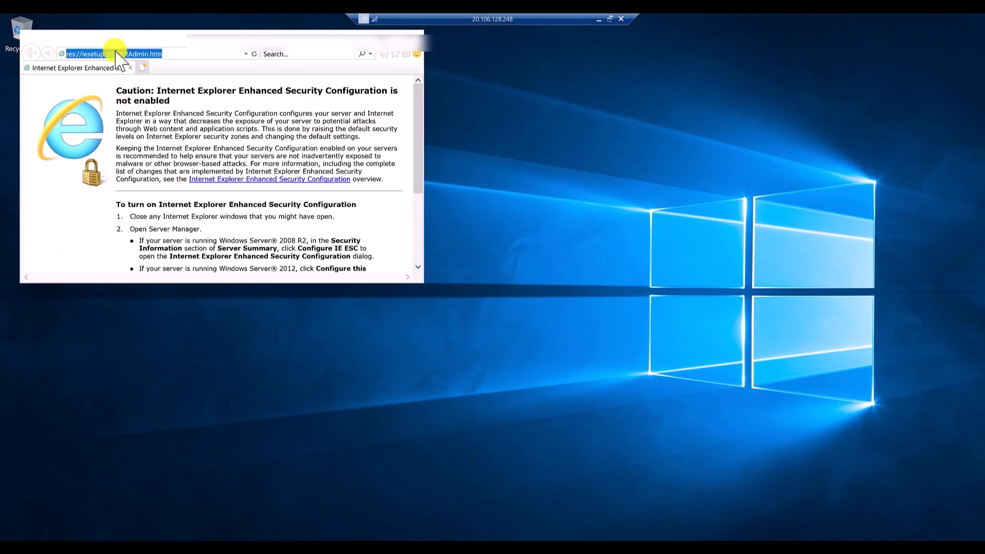
key("ctrl+v")
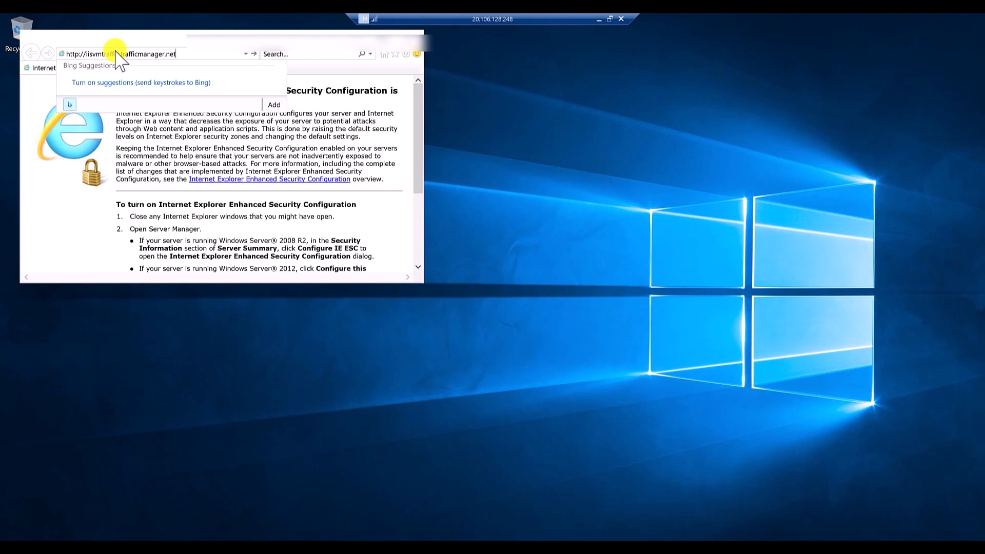
key("Return")
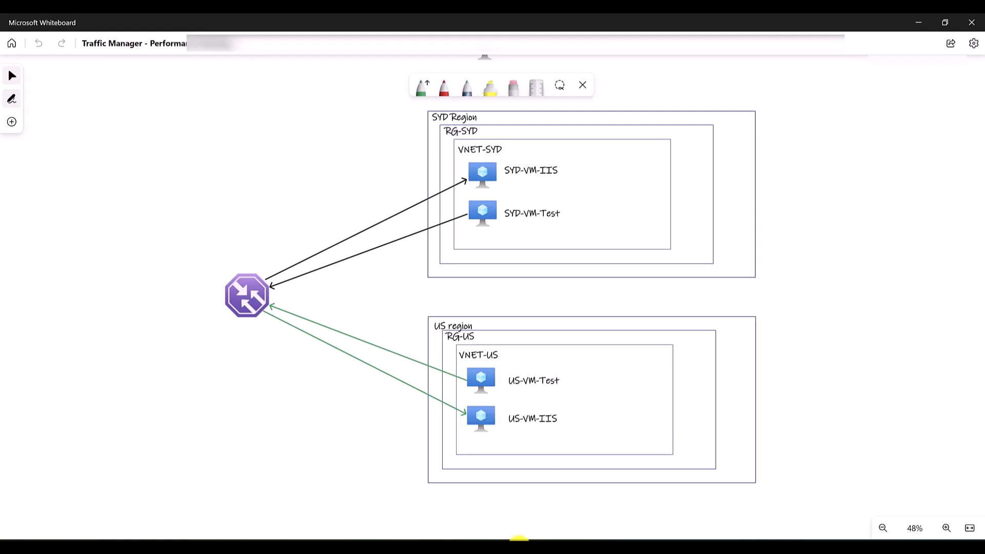
- In the Azure portal, set the status of sydneyendpoint in the iisvmtraffic profile to Disabled and save it
left_click(522, 549)
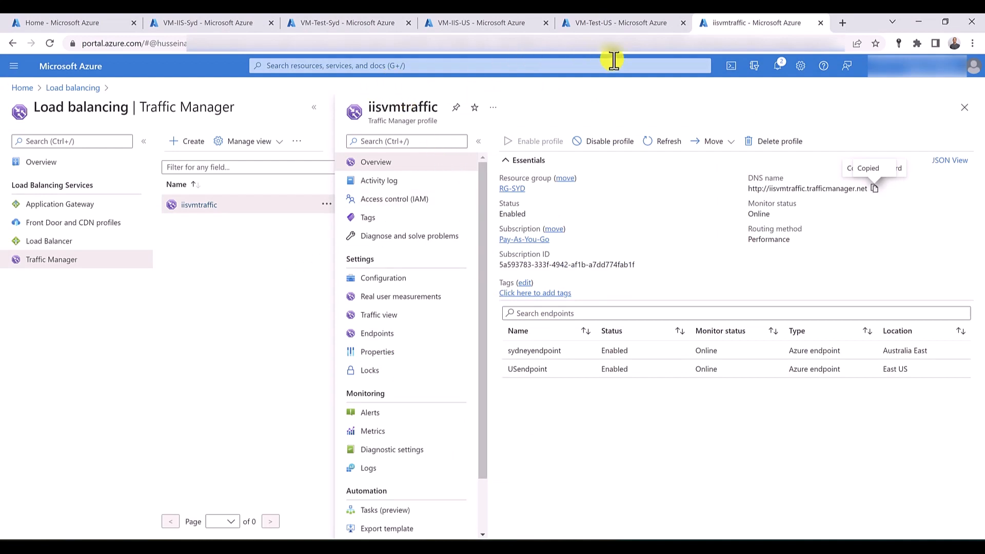
left_click(379, 334)
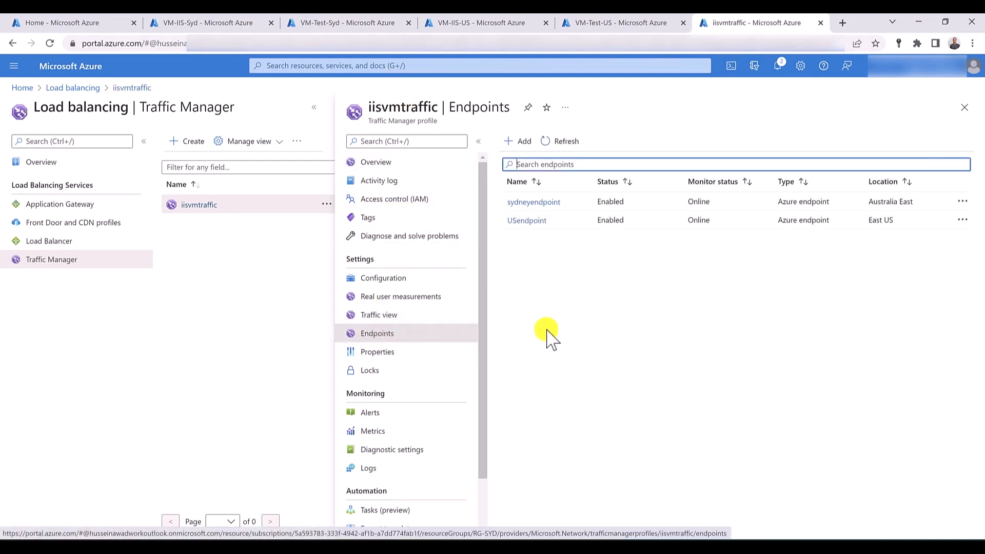
left_click(546, 205)
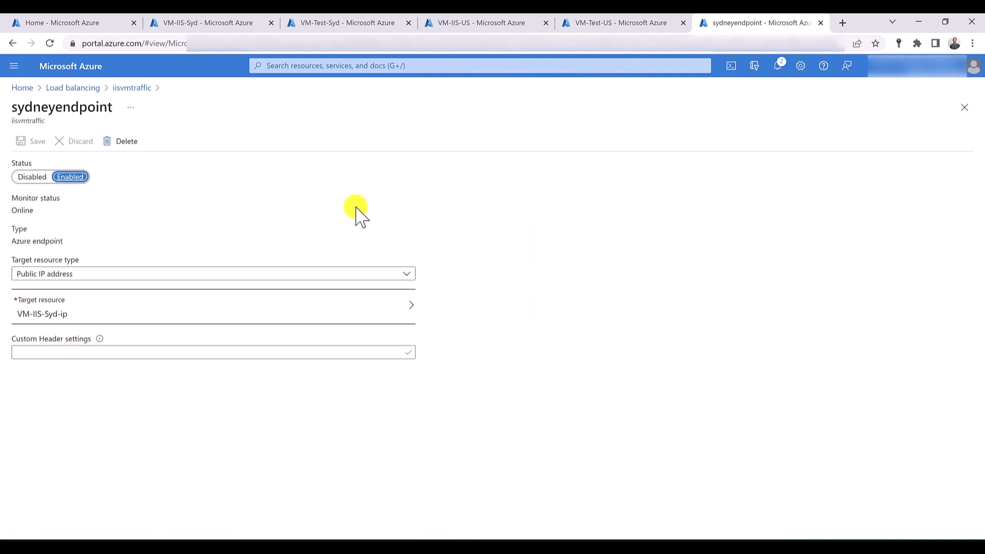
left_click(32, 177)
left_click(38, 141)
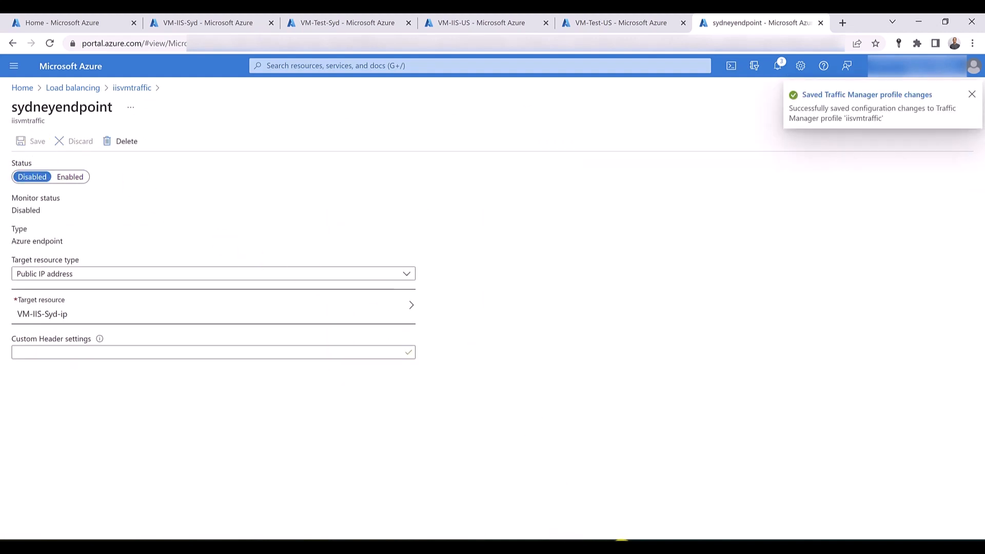
- Reload the iisvmtraffic.trafficmanager.net page on VM-Test-Syd to test failover, and minimize the remote session
mouse_move(570, 534)
left_click(556, 497)
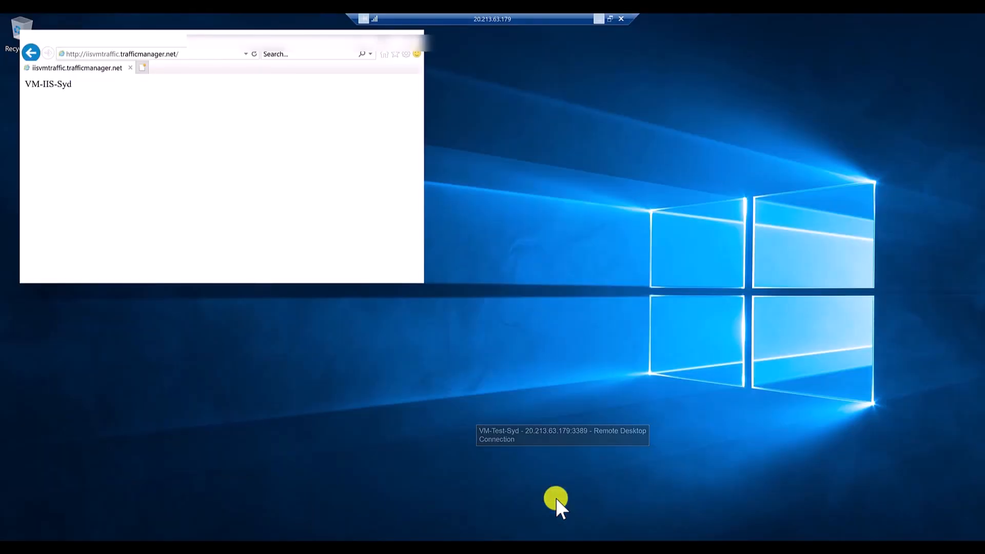
left_click(254, 54)
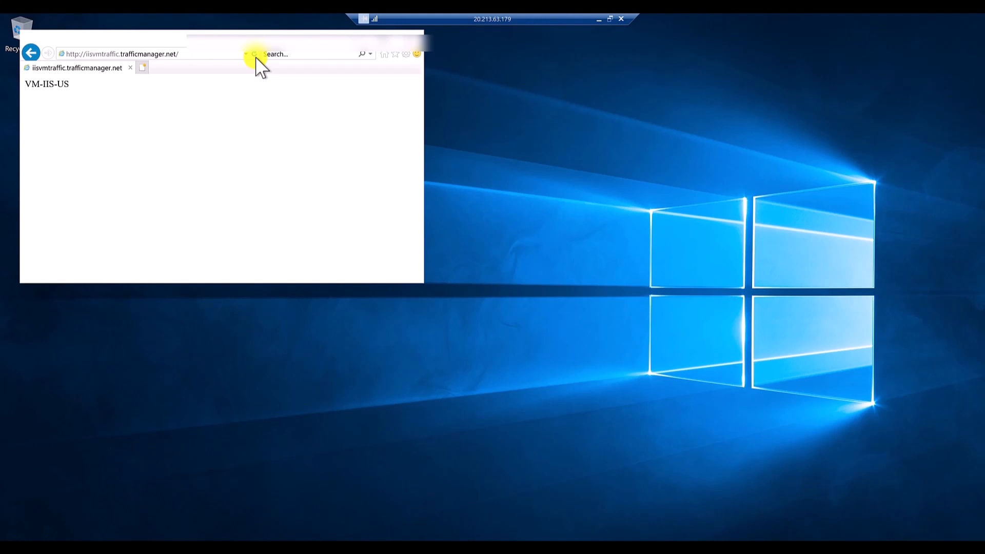
left_click(598, 19)
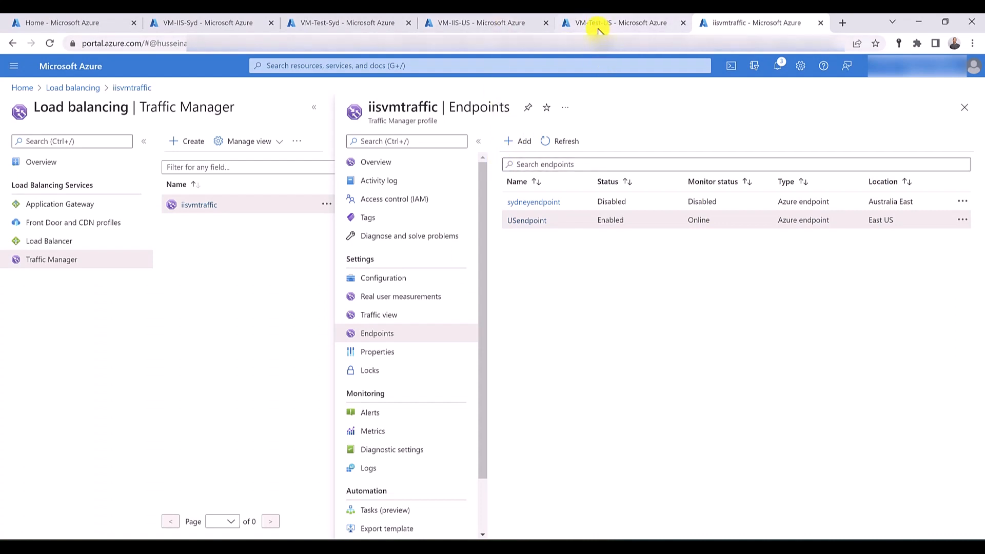
- Delete the RG-SYD resource group, entering RG-SYD as the confirmation name
left_click(311, 65)
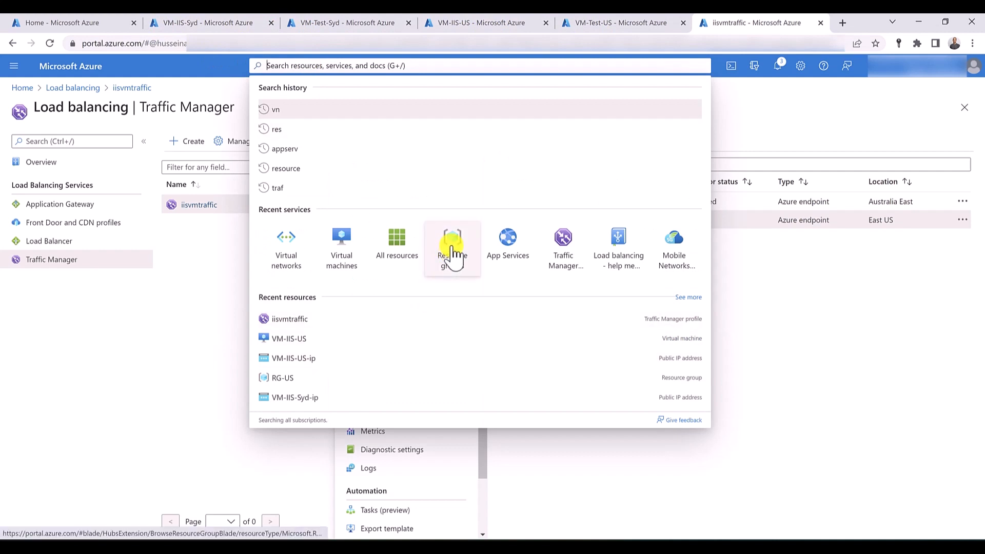
left_click(451, 251)
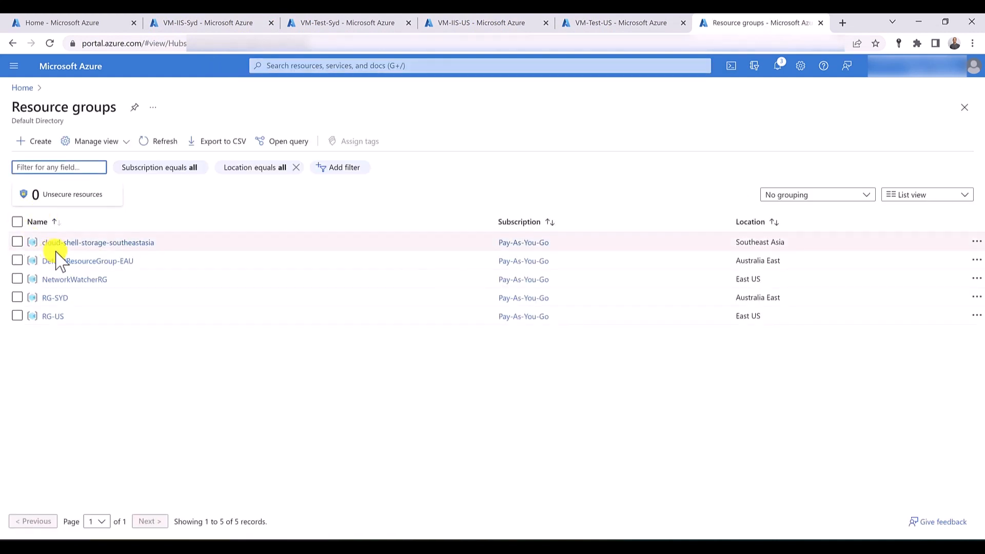
left_click(56, 298)
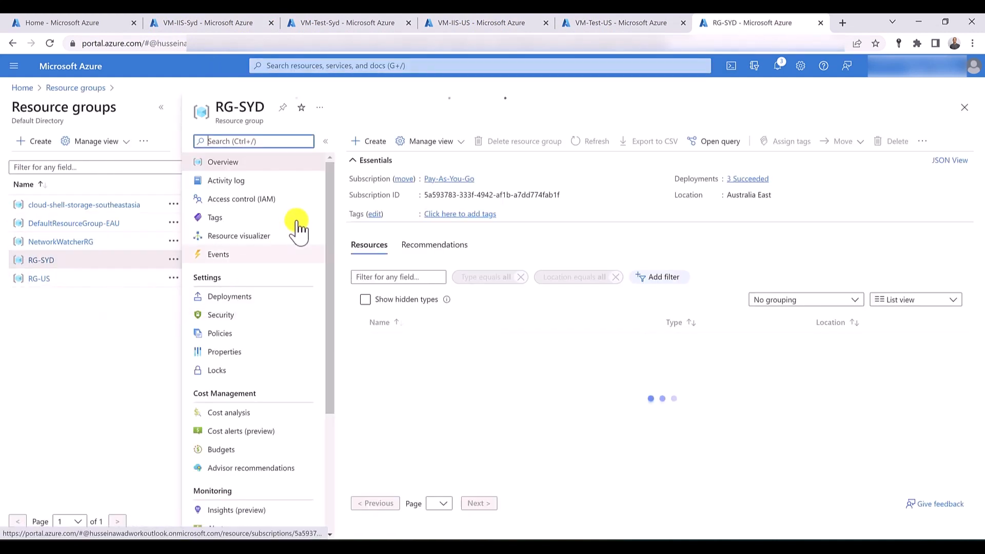
left_click(509, 148)
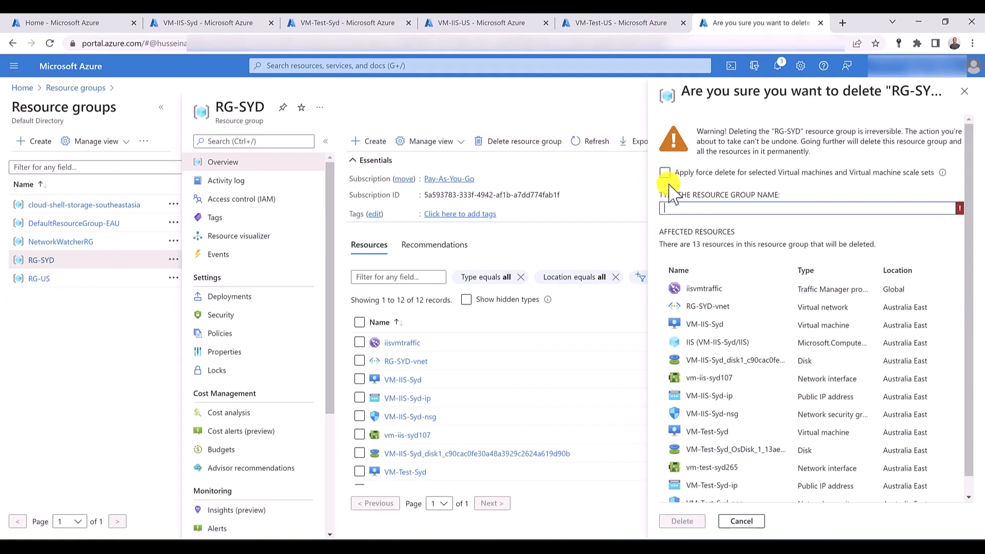
triple_click(233, 112)
left_click_drag(233, 111, 697, 210)
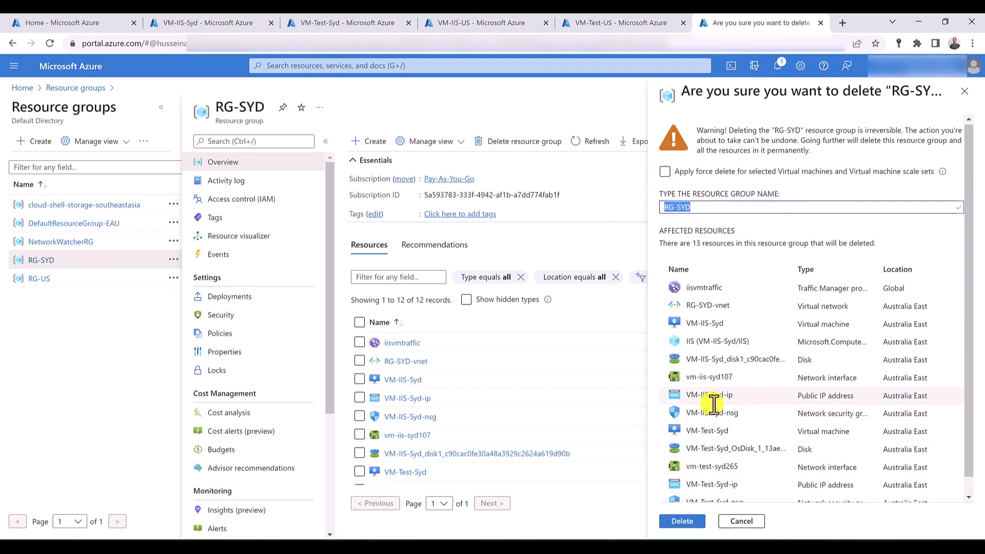
scroll(707, 461, "down", 1)
left_click(685, 521)
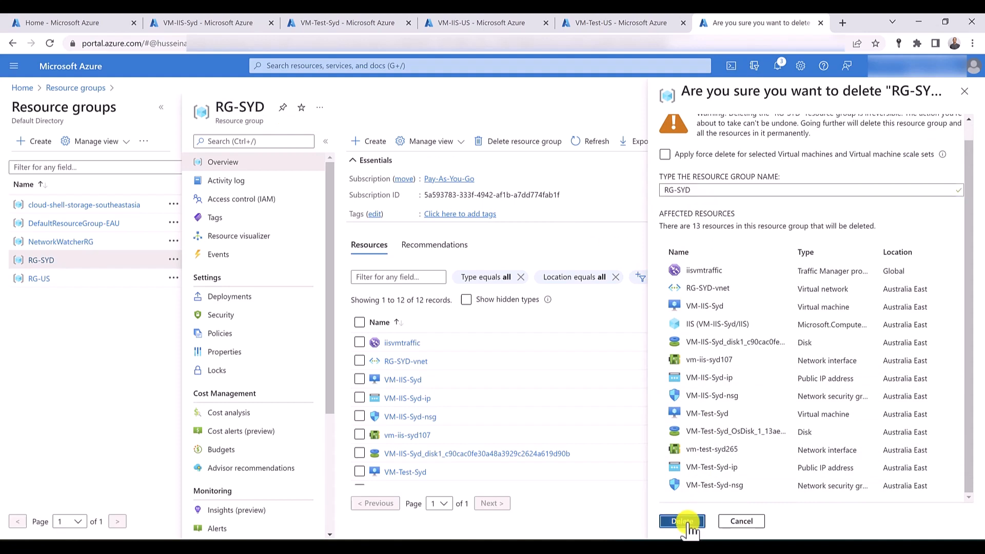
- Delete the RG-US resource group, entering RG-US as the confirmation name
left_click(40, 283)
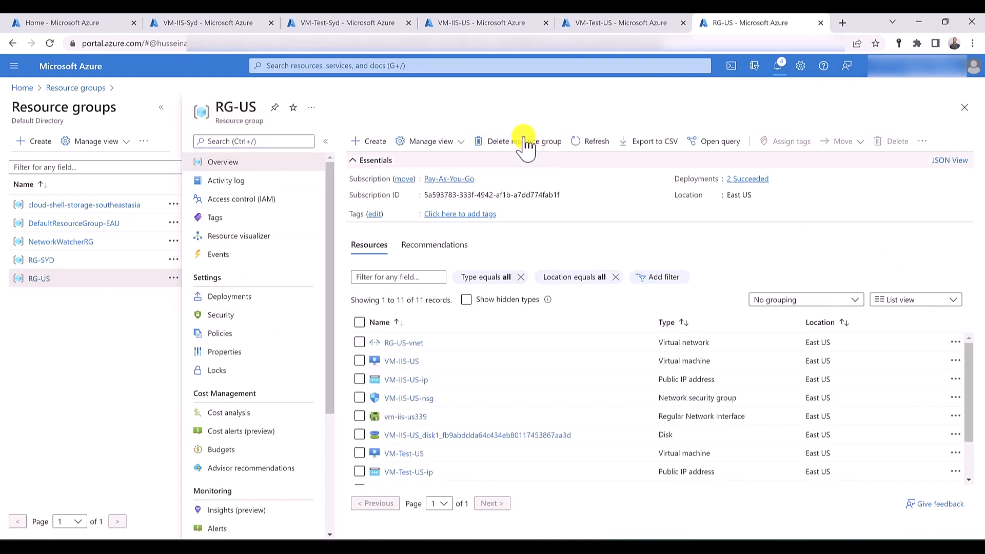
left_click(525, 147)
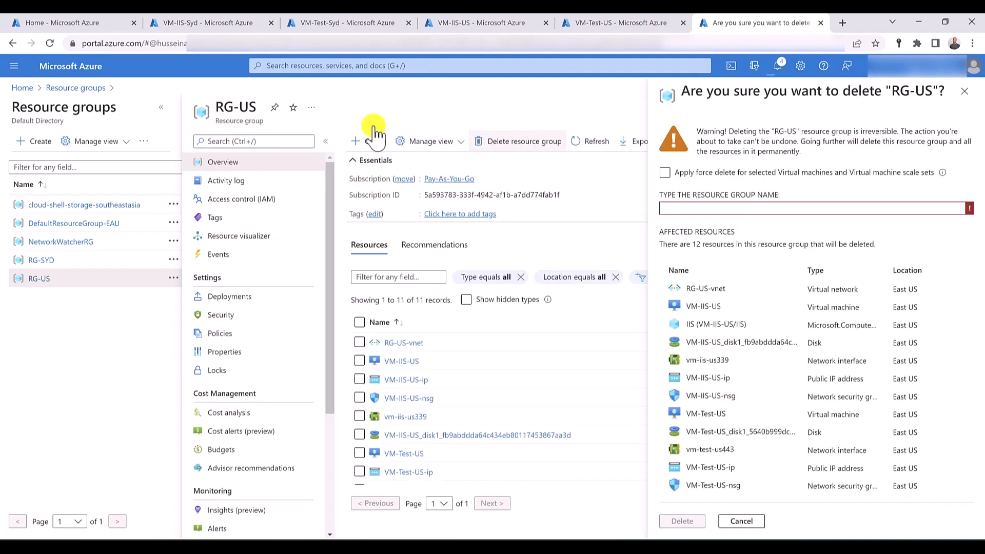
triple_click(233, 107)
left_click_drag(233, 108, 692, 213)
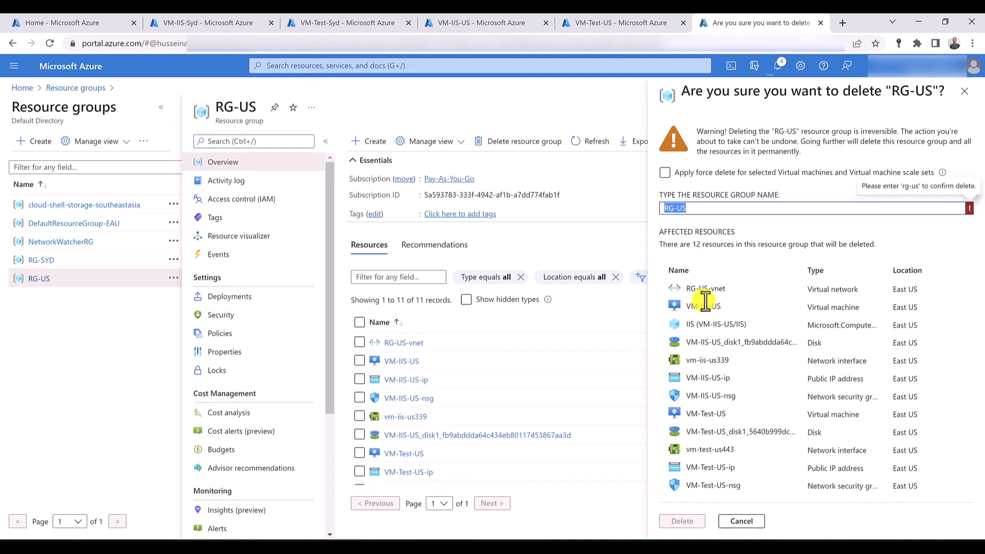
left_click(681, 521)
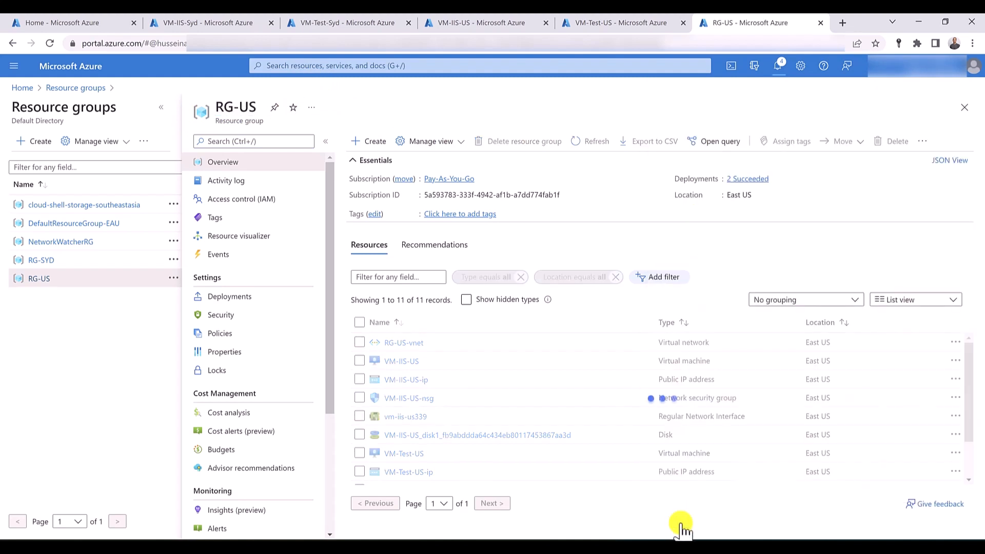
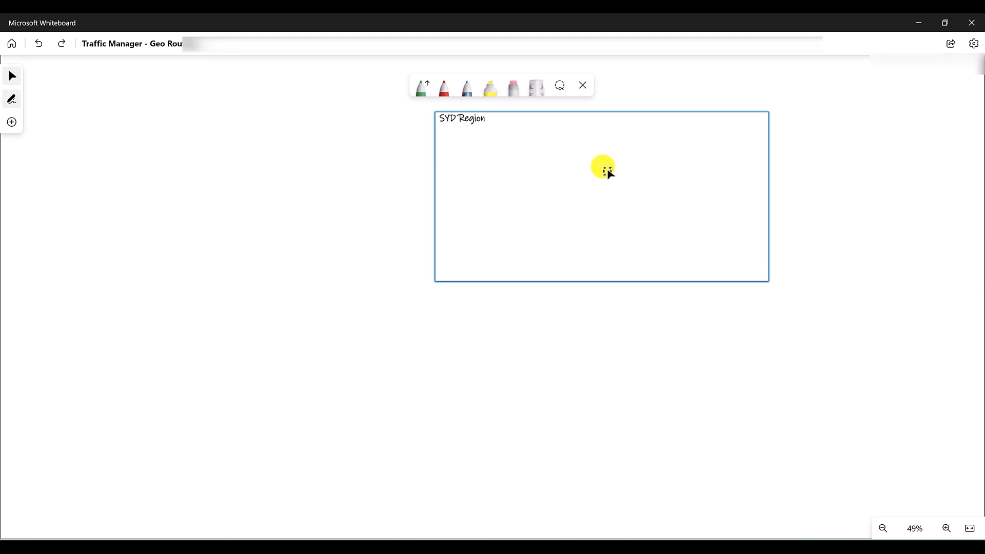
key("ctrl+v")
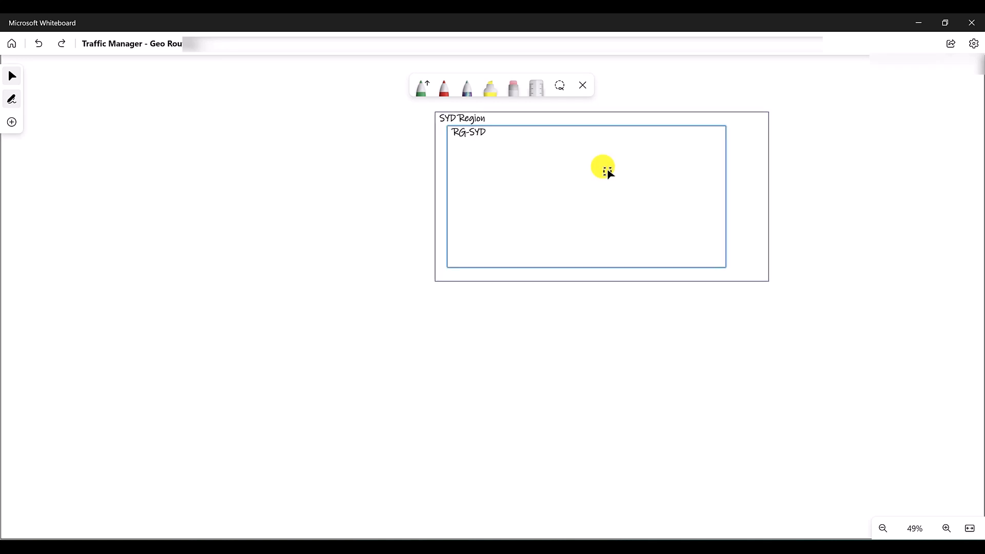
- In Microsoft Whiteboard, add the nested RG-SYD and VNET-SYD boxes with the SYD-VM-IIS and SYD-VM-Test machines inside the SYD Region box
key("ctrl+v")
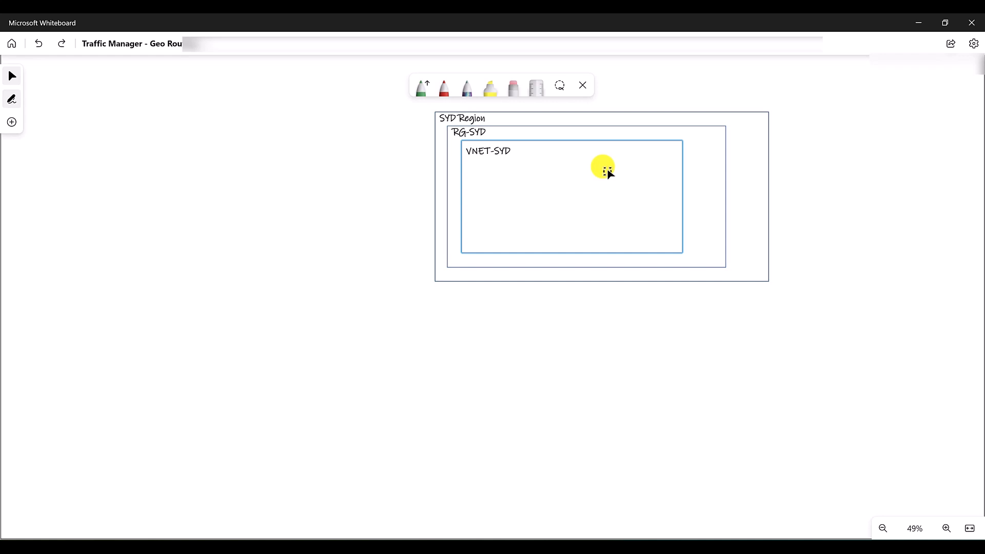
key("ctrl+v")
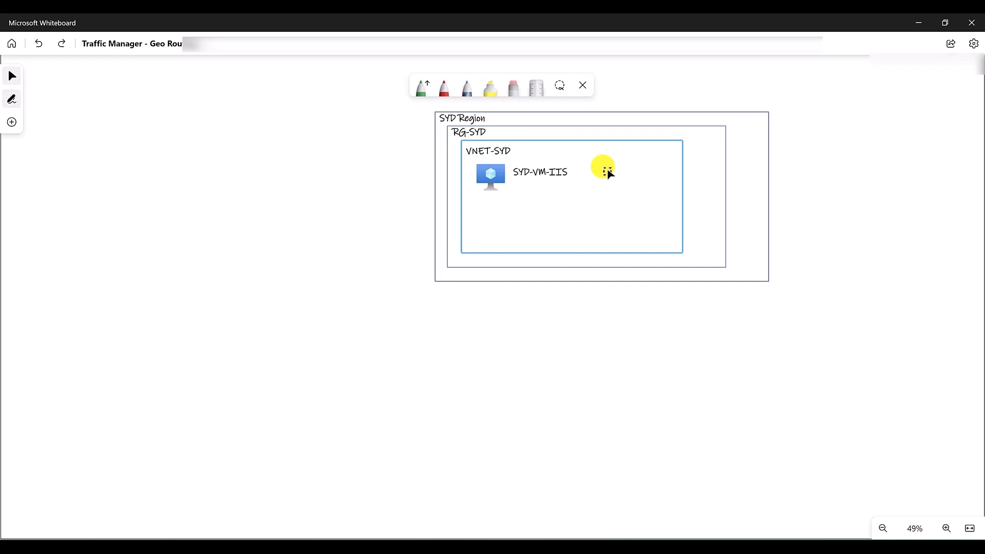
key("ctrl+v")
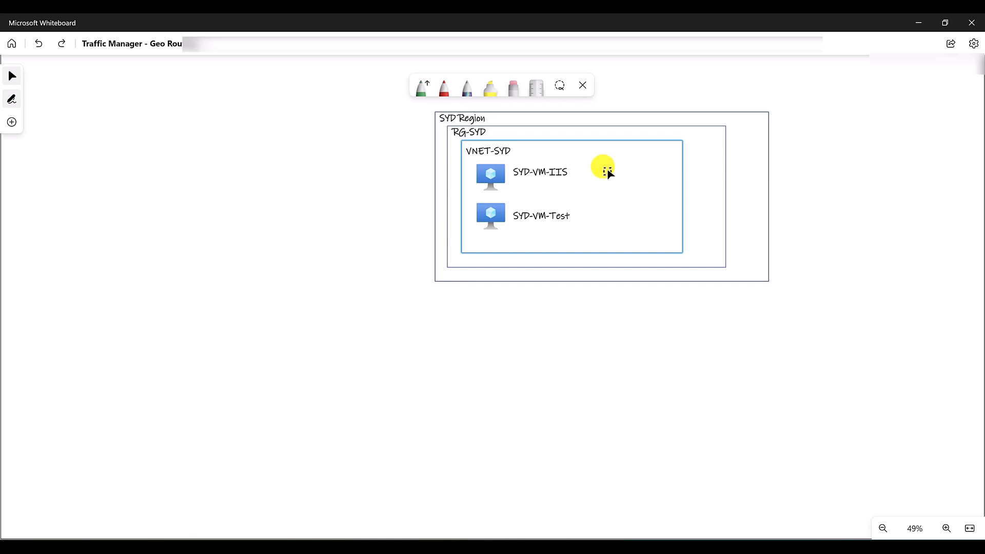
- Add a US region box with nested RG-US and VNET-US boxes holding US-VM-Test and US-VM-IIS, plus the Traffic Manager icon
key("ctrl+v")
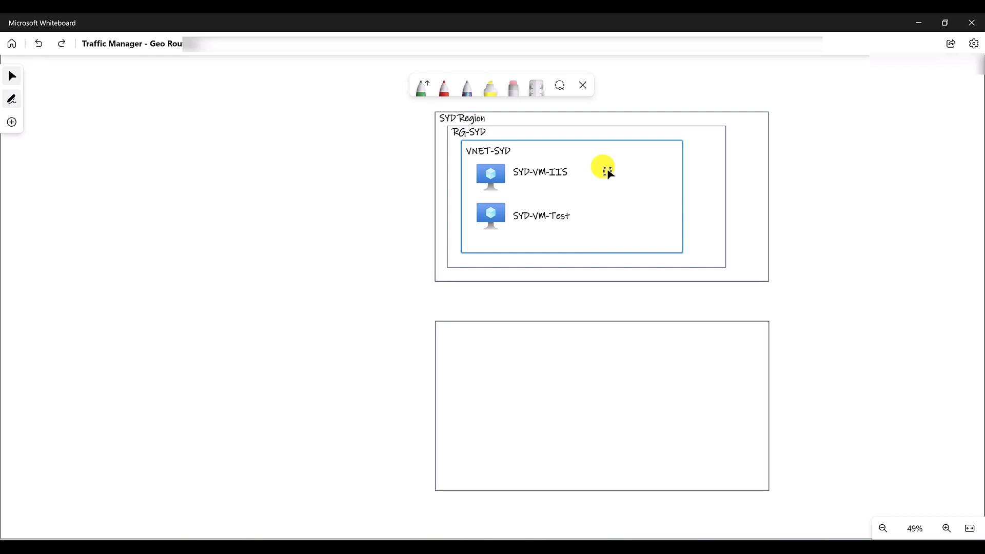
key("ctrl+v")
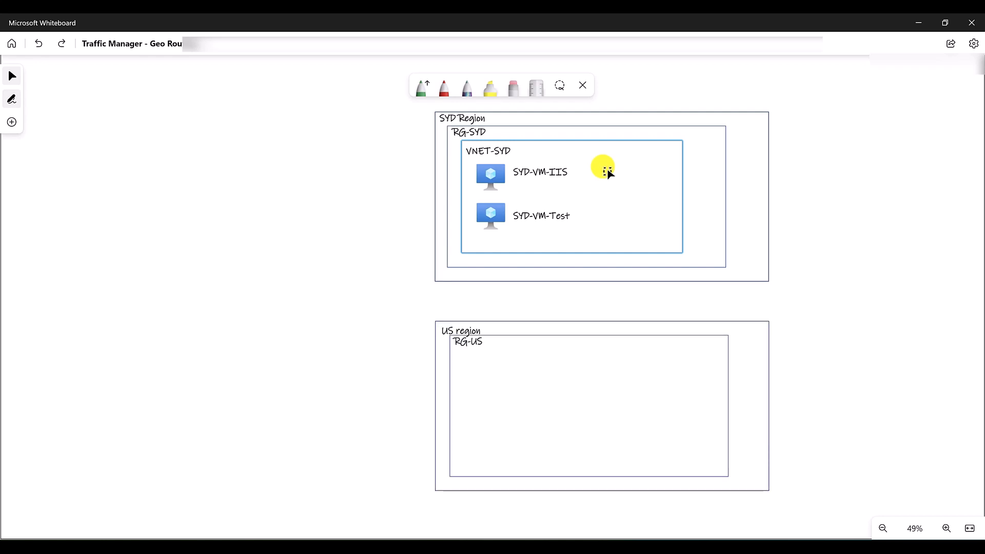
key("ctrl+v")
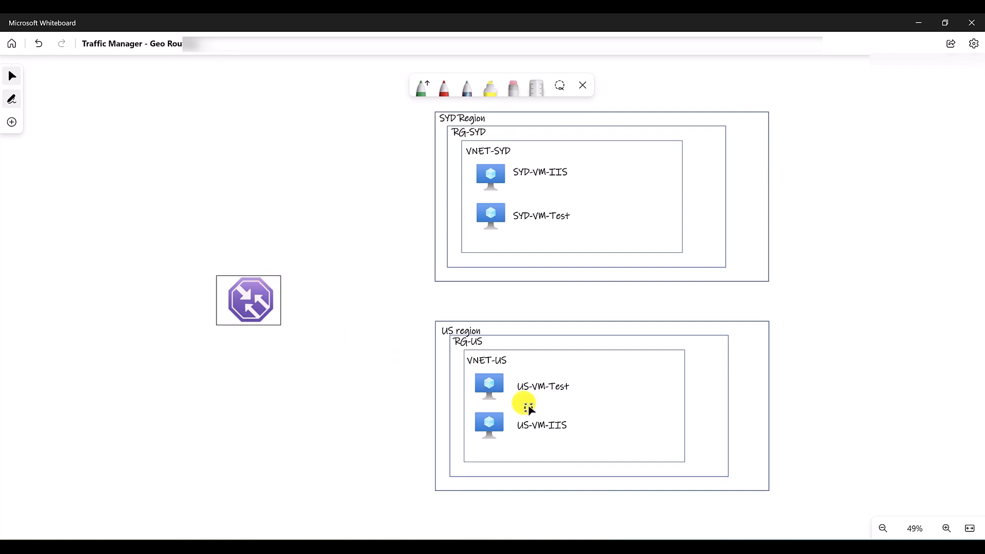
- Add routing arrows from US-VM-Test and SYD-VM-Test to the Traffic Manager icon, and from the icon to SYD-VM-IIS
key("ctrl+z")
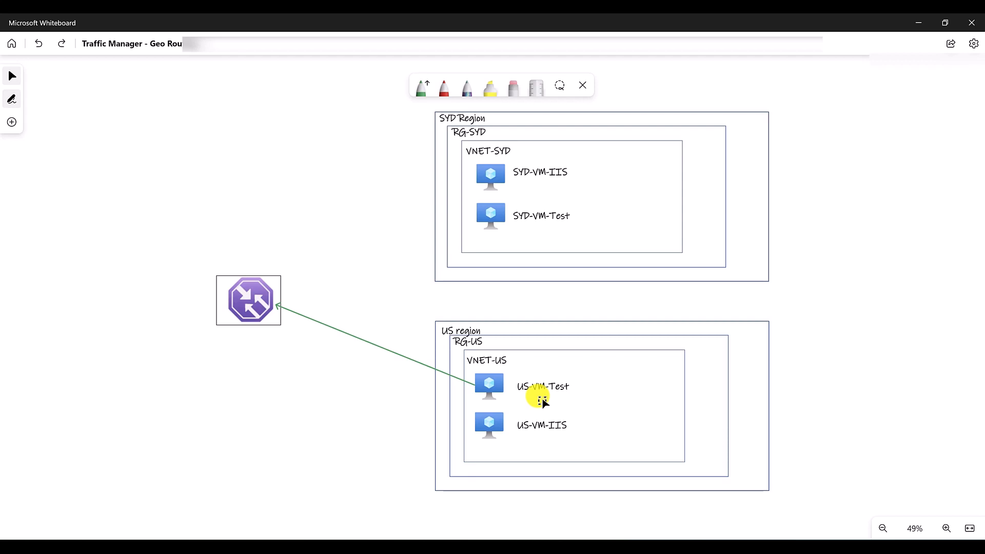
key("ctrl+z")
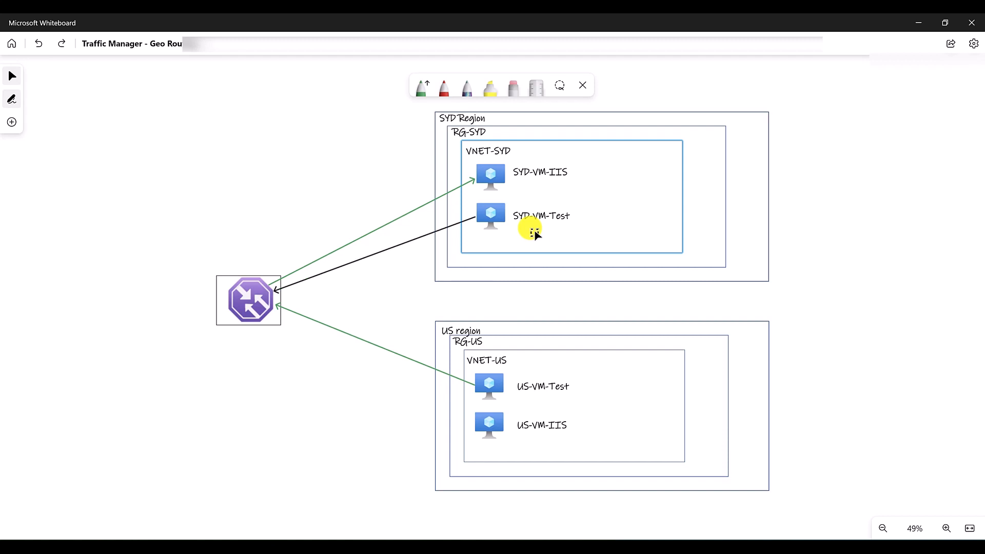
key("ctrl+z")
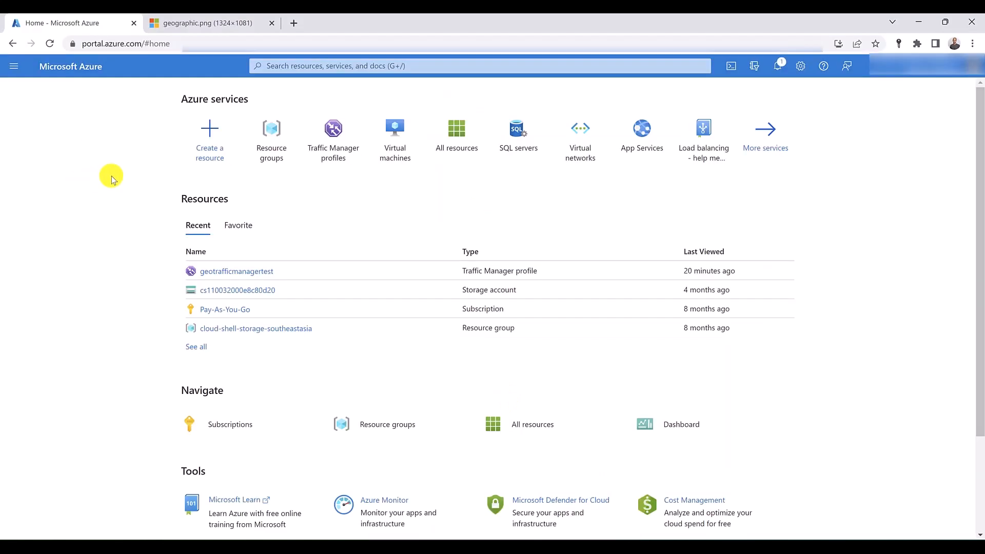
- In the Azure portal, open the Virtual machines service in four separate new browser tabs
left_click(311, 69)
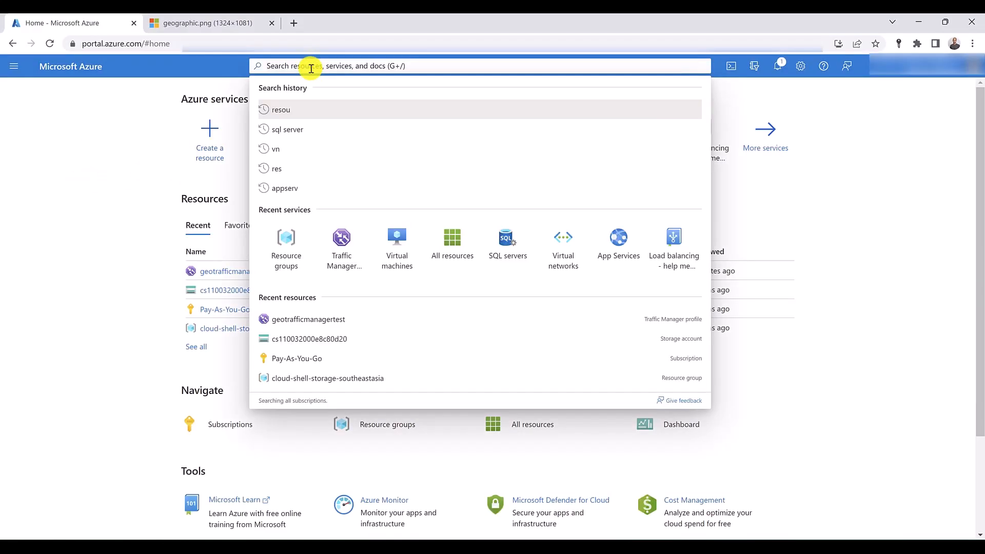
middle_click(401, 250)
middle_click(402, 251)
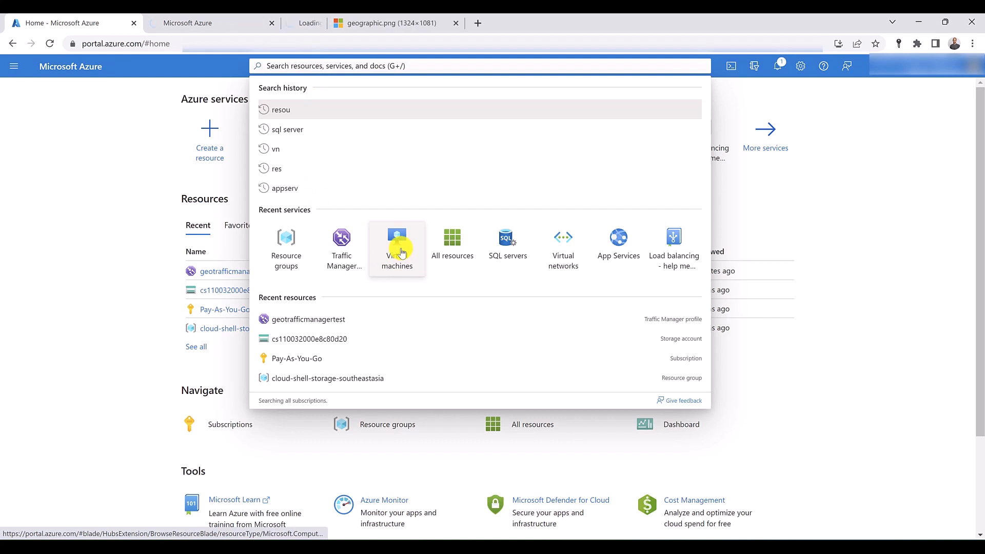
middle_click(401, 252)
middle_click(401, 251)
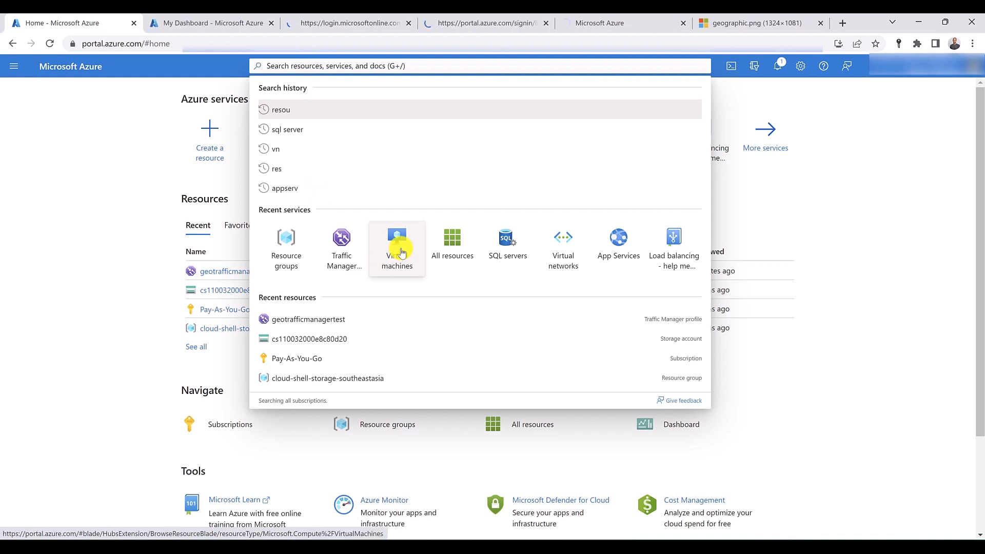
- Start creating an Azure virtual machine and assign it to a new resource group named RG-Syd
left_click(219, 22)
left_click(47, 141)
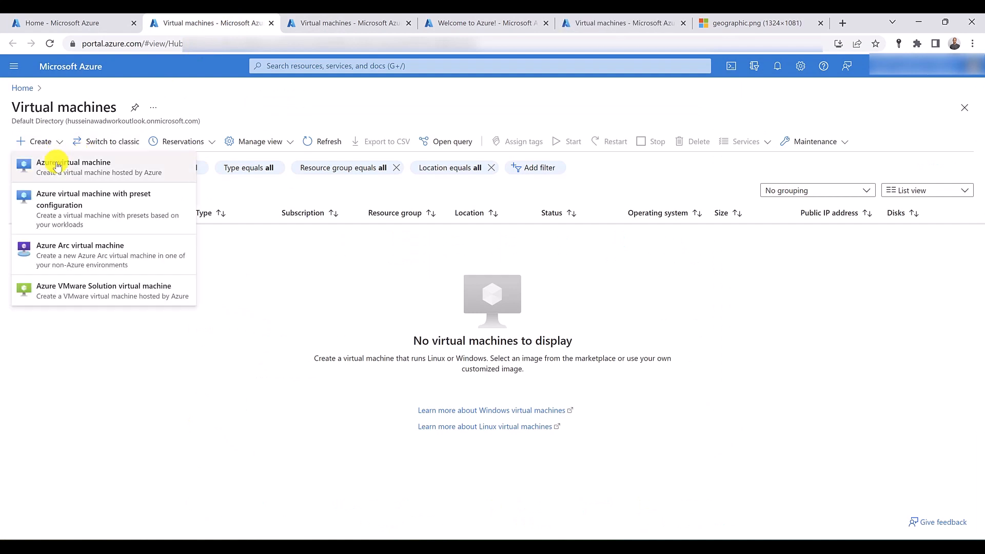
left_click(56, 164)
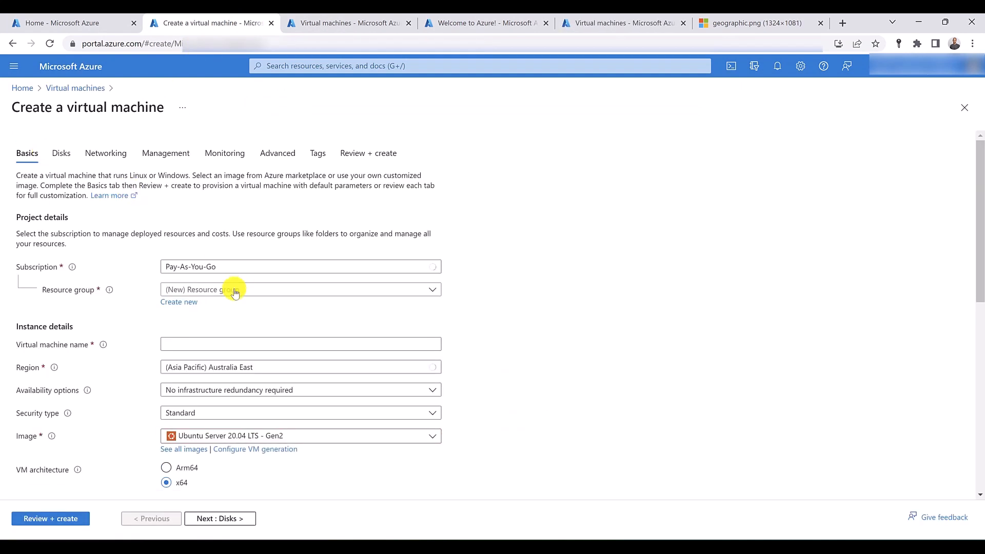
left_click(180, 301)
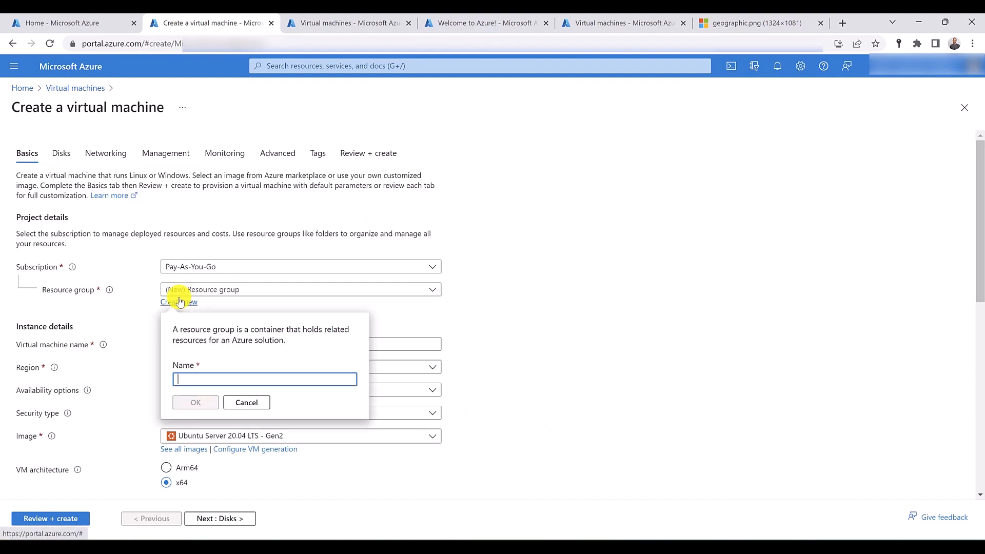
type("RG-Syg")
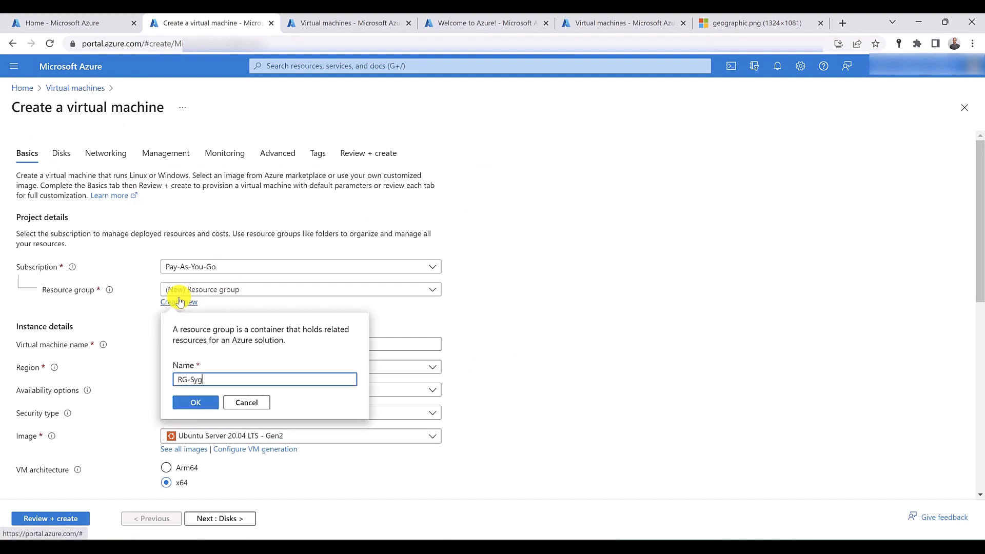
key("BackSpace")
type("d")
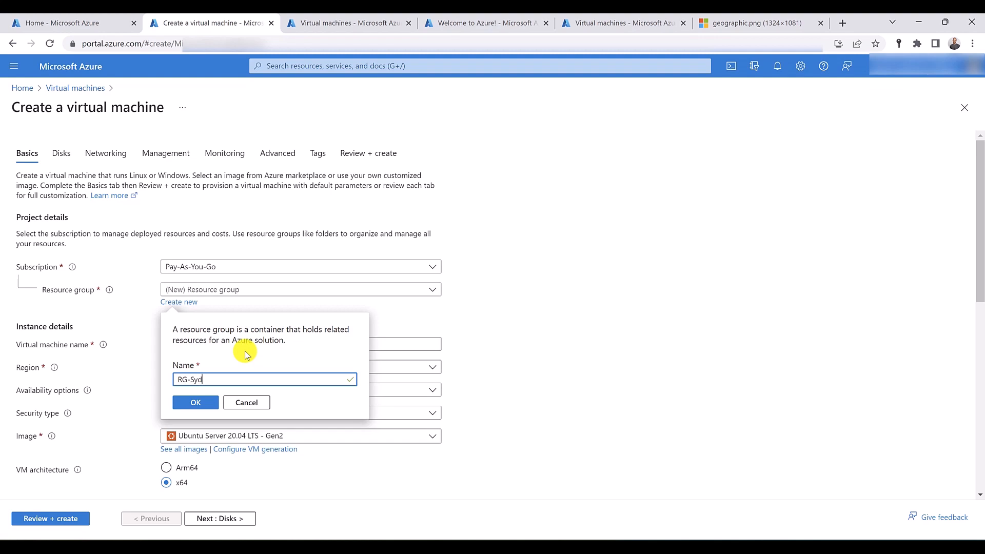
left_click(194, 401)
- Name the virtual machine syd-vm-iis and choose the Windows Server 2019 Datacenter - Gen2 image
left_click(177, 340)
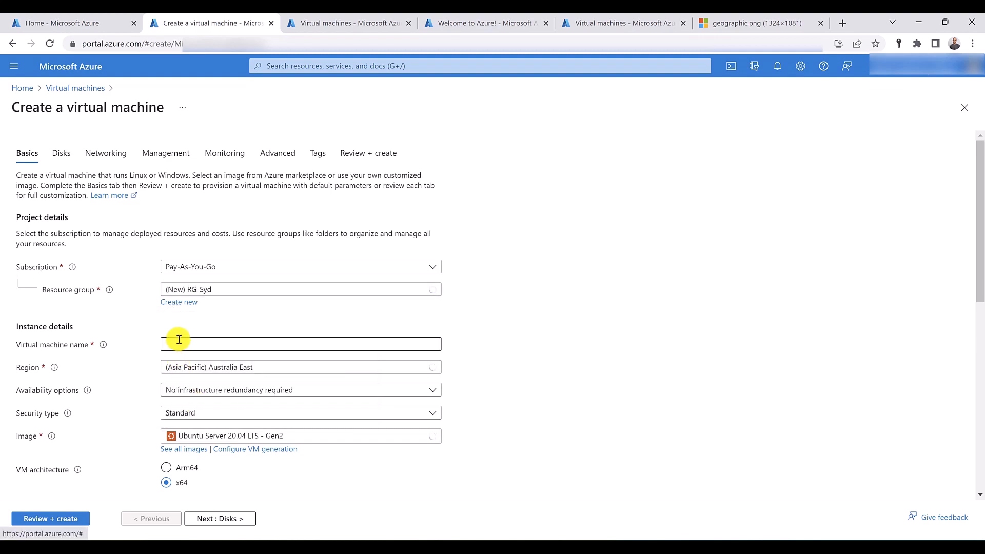
type("syd")
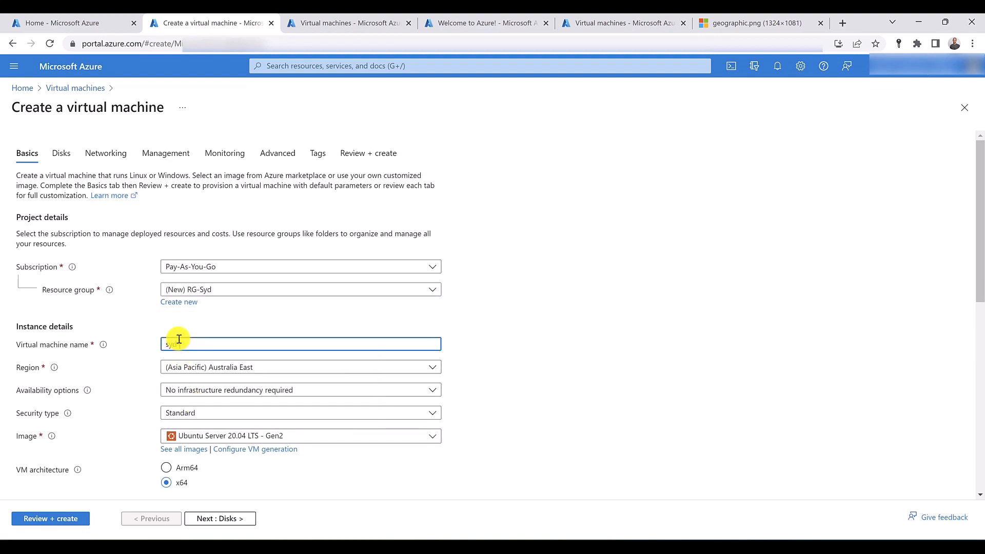
type("-vm-iis")
scroll(195, 333, "down", 2)
left_click(248, 320)
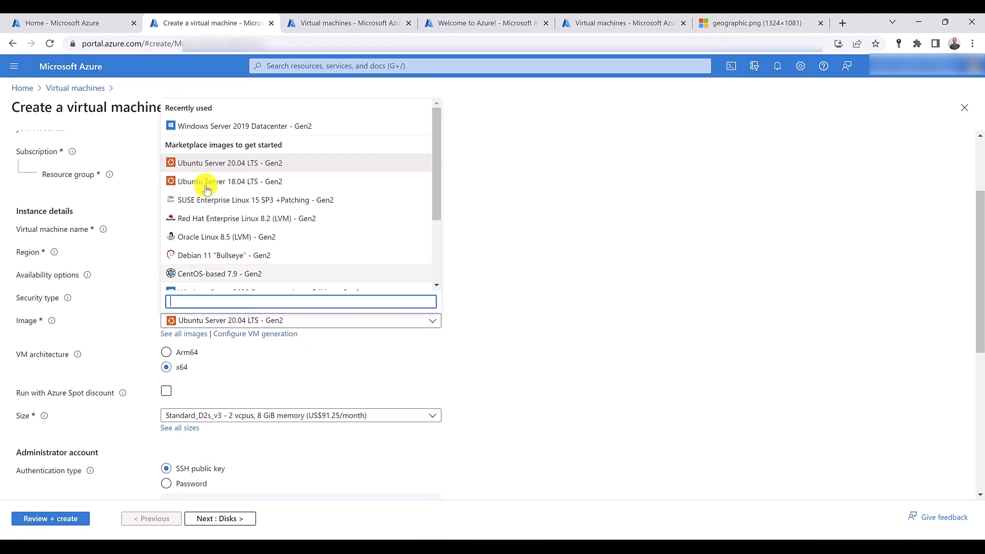
left_click(230, 126)
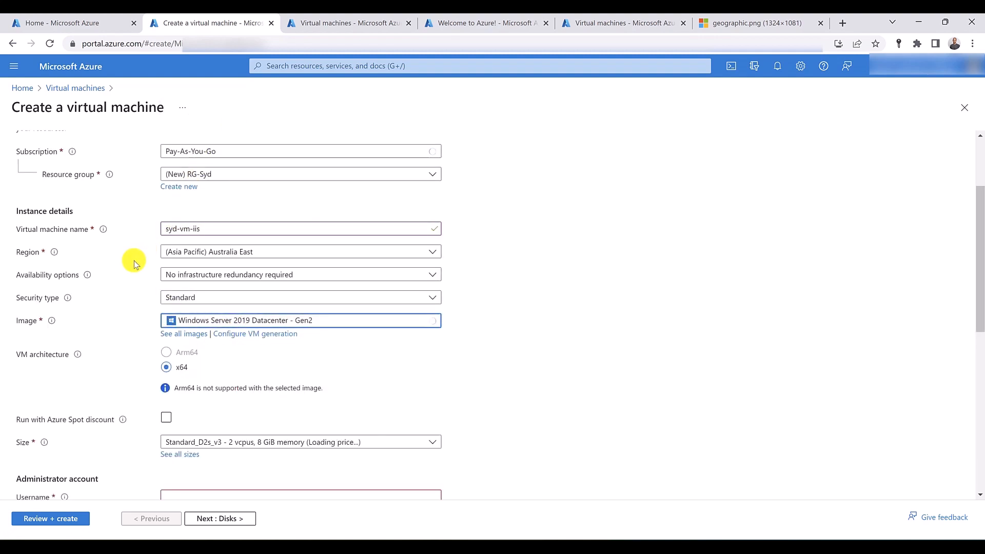
- Enter the administrator username and password for the virtual machine, and confirm the password
scroll(134, 264, "down", 4)
left_click(221, 266)
type("h")
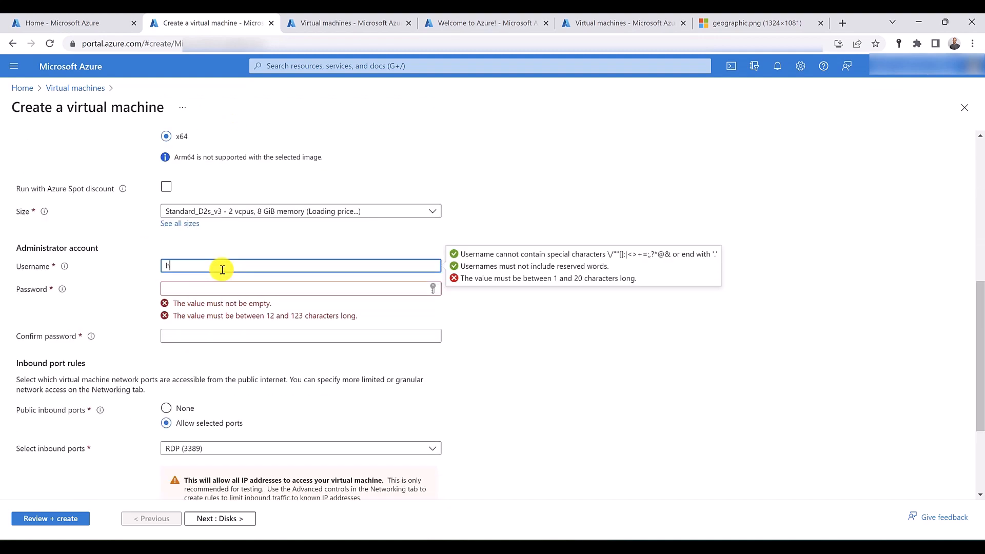
type("ussein")
key("Tab")
type("••••••")
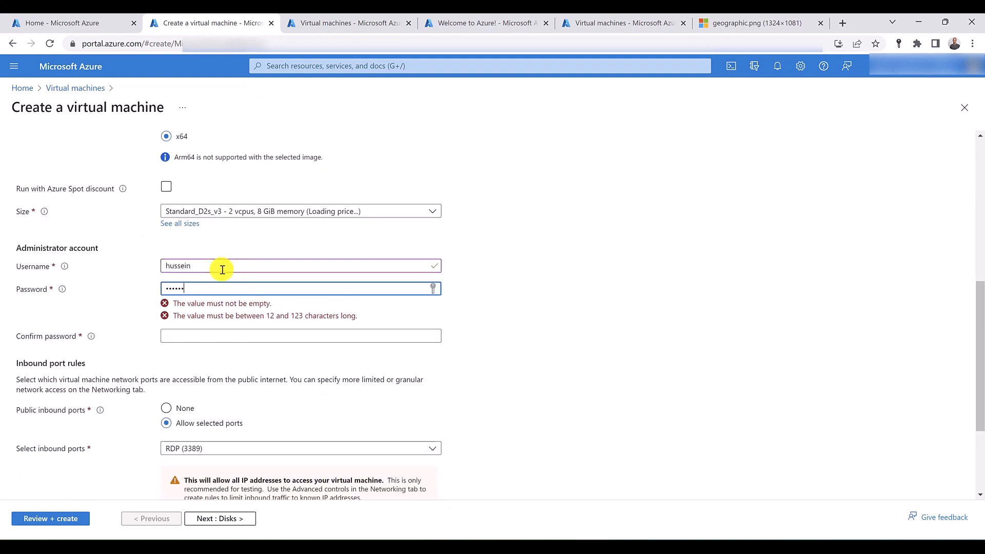
type("•••••••")
key("Tab")
type("•••")
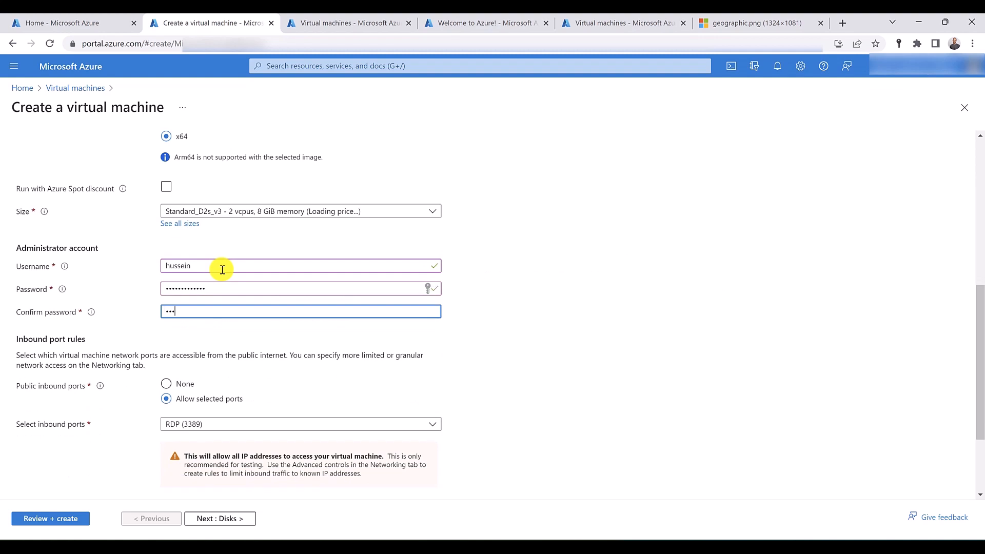
type("••••••••••")
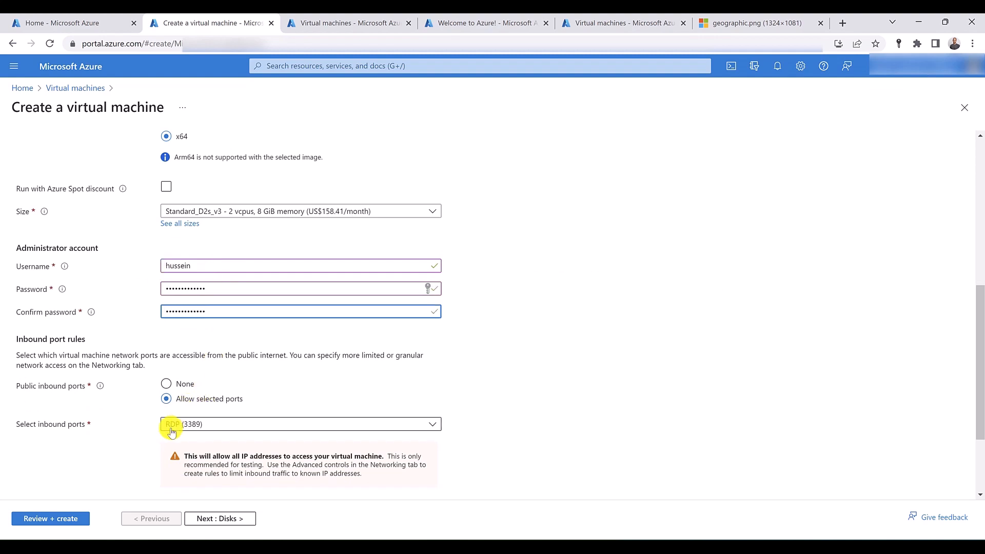
- Review the basics, keep the default disk and networking settings, and create the syd-vm-iis virtual machine
scroll(147, 405, "up", 5)
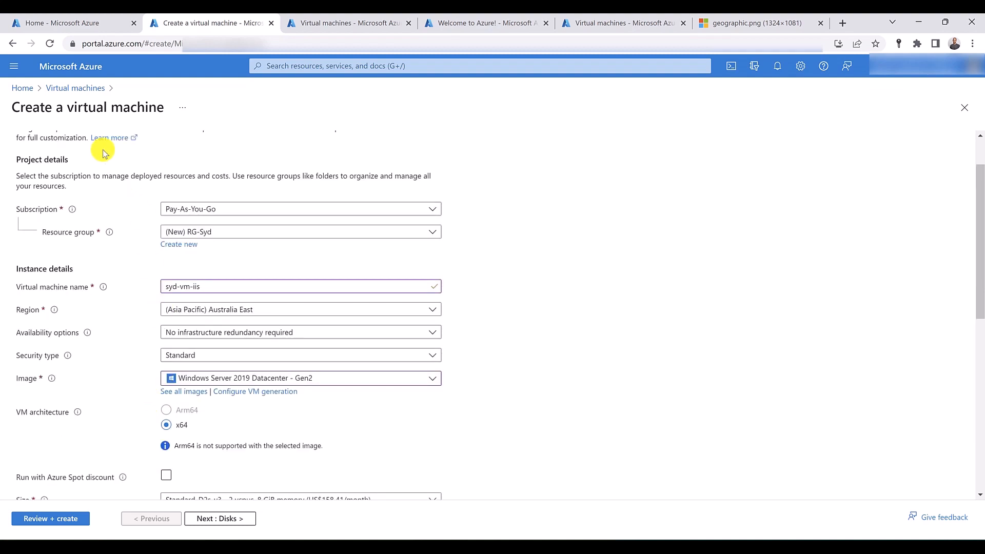
left_click(220, 519)
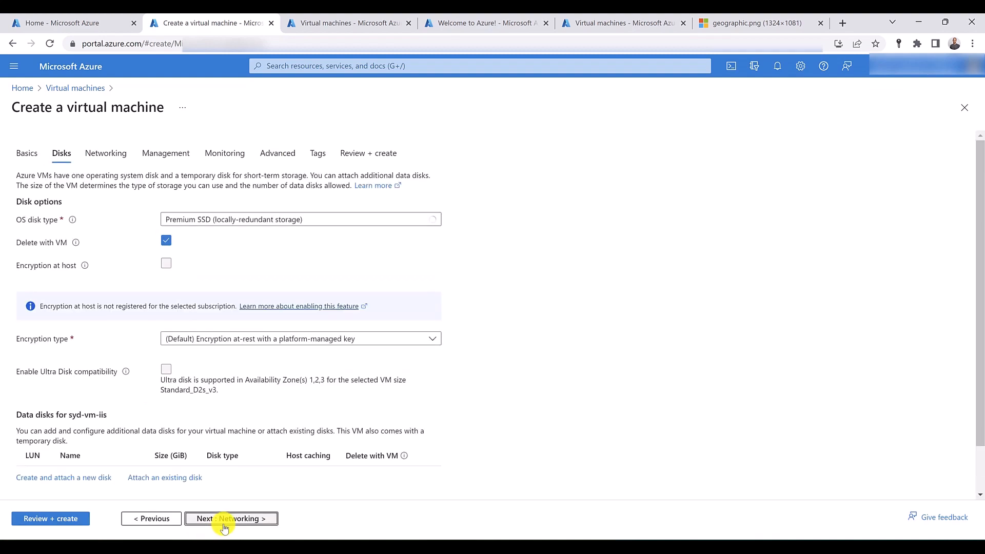
left_click(224, 519)
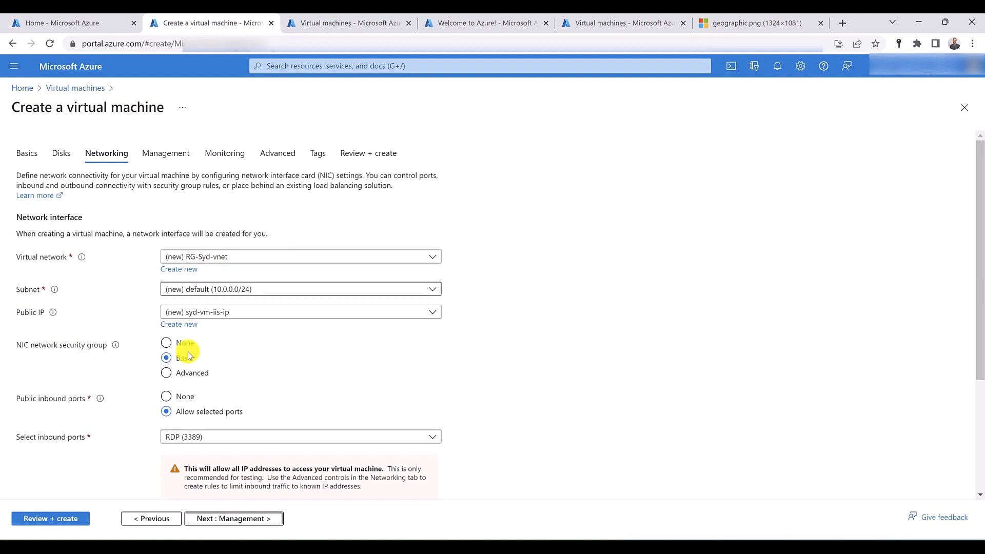
left_click(46, 520)
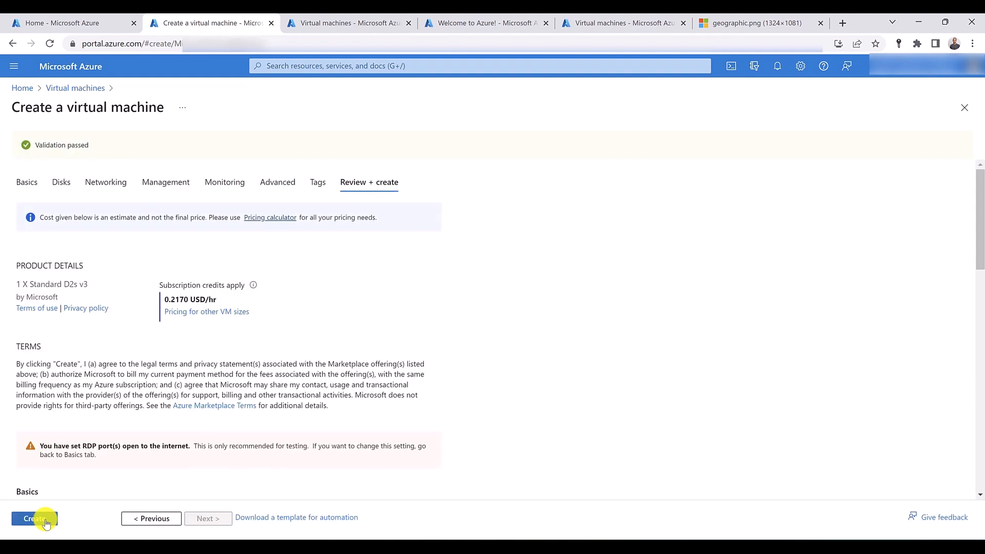
left_click(47, 522)
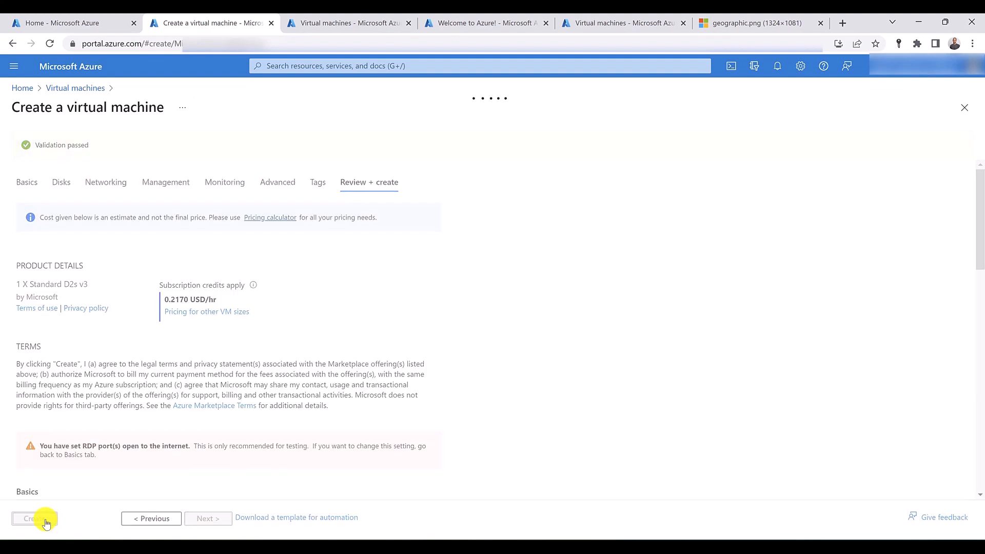
- Start creating a second Azure virtual machine from another browser tab and assign it to the existing RG-Syd resource group
left_click(328, 21)
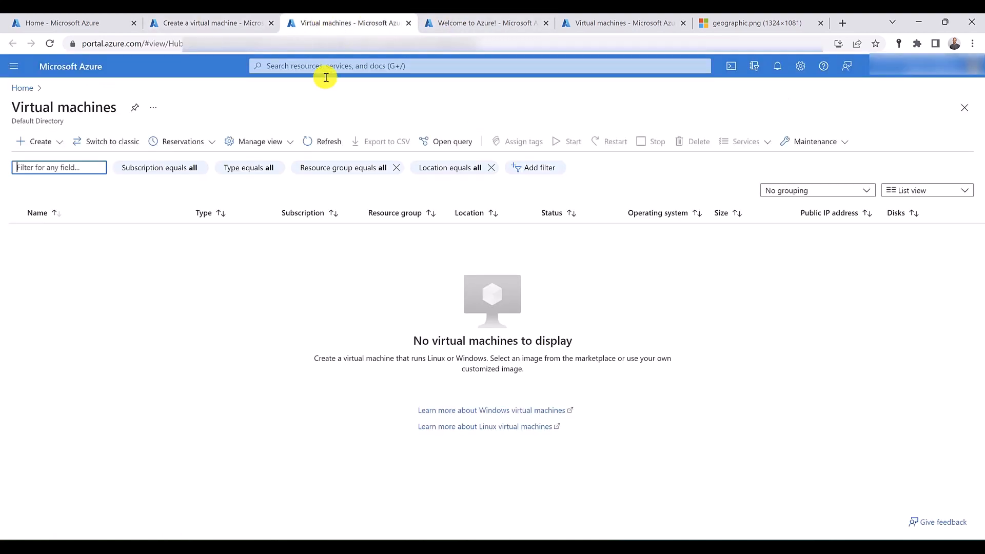
left_click(53, 151)
left_click(45, 162)
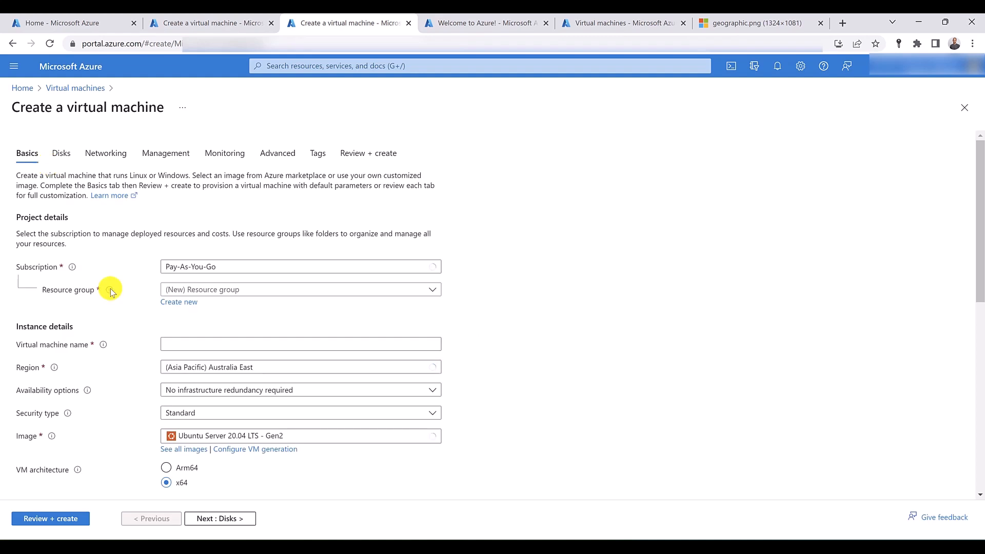
left_click(211, 290)
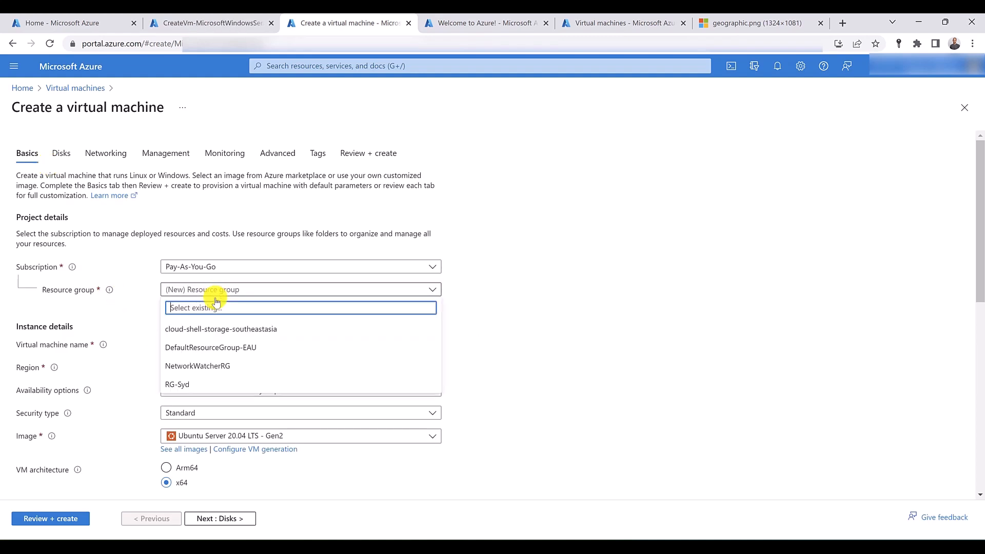
left_click(199, 389)
- Name the virtual machine syd-vm-test and choose the Windows Server 2019 Datacenter - Gen2 image
left_click(193, 346)
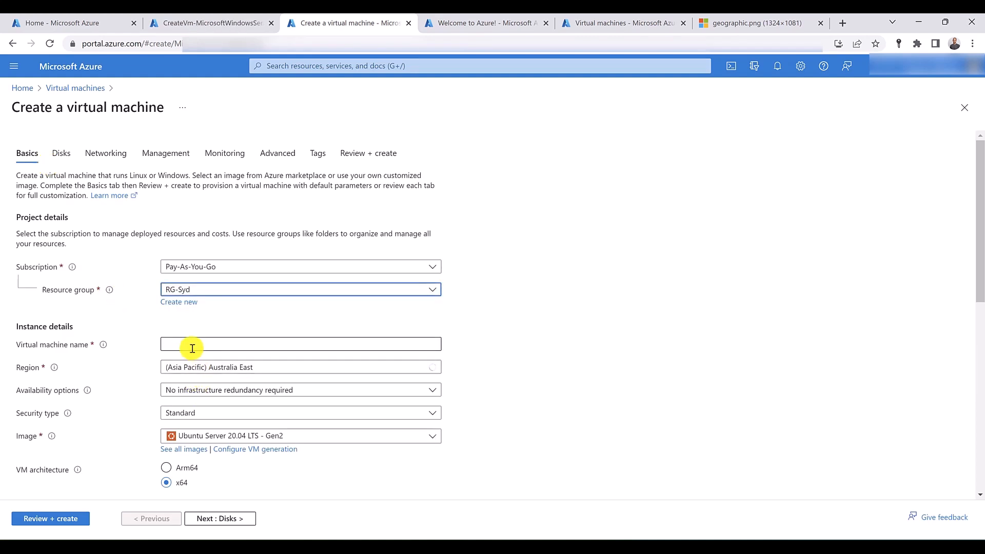
type("syd-vm-test")
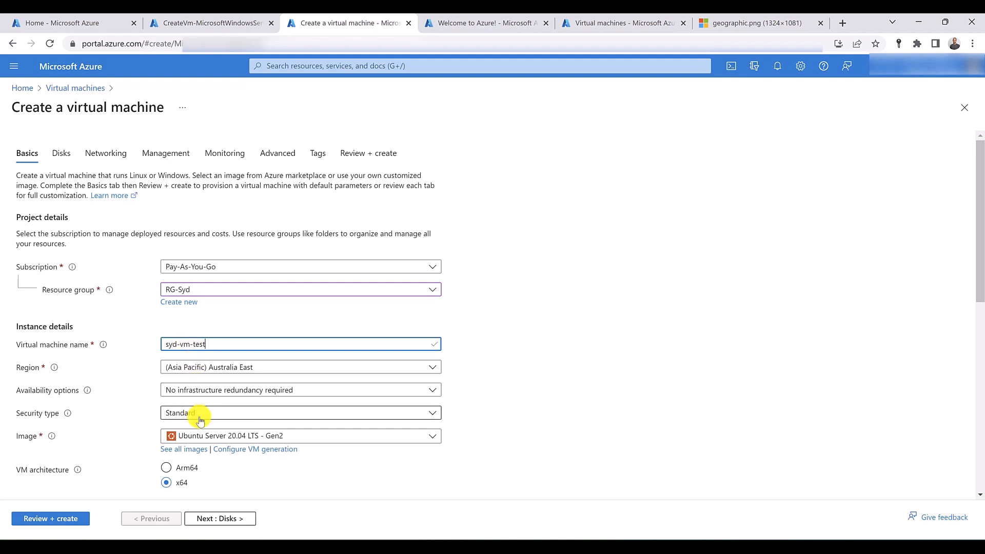
left_click(198, 435)
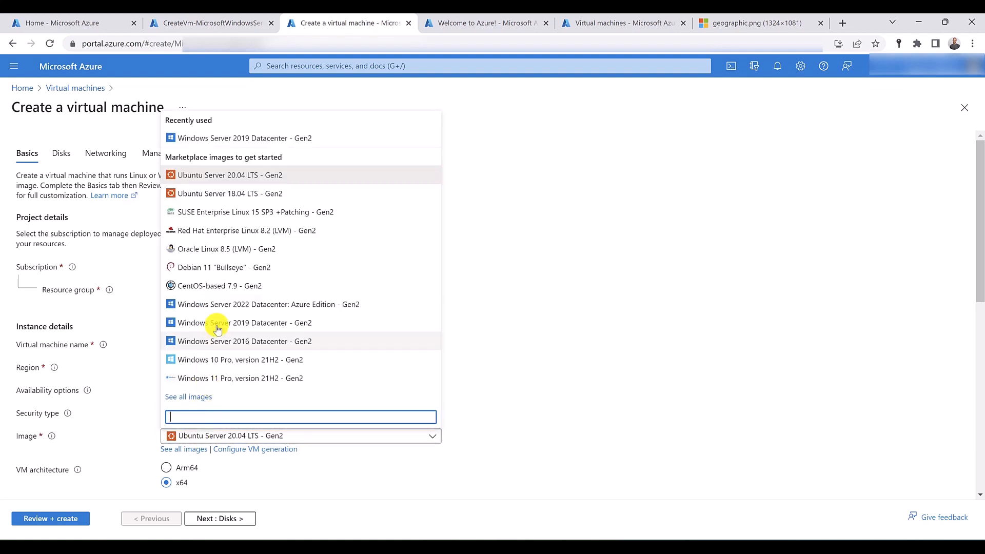
left_click(246, 135)
- Fill in the administrator username and password for the Sydney test machine, and confirm the password
scroll(71, 225, "down", 6)
scroll(71, 231, "down", 2)
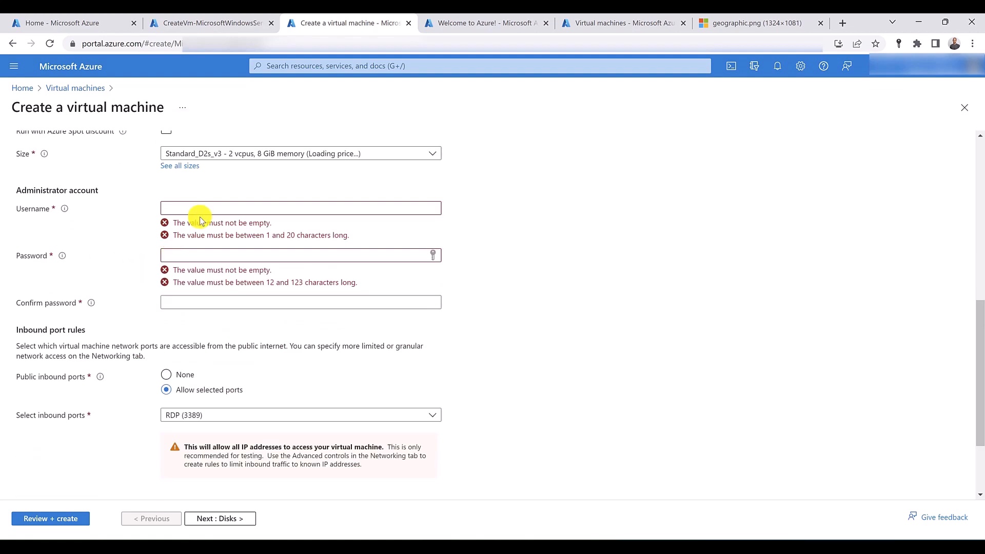
left_click(206, 207)
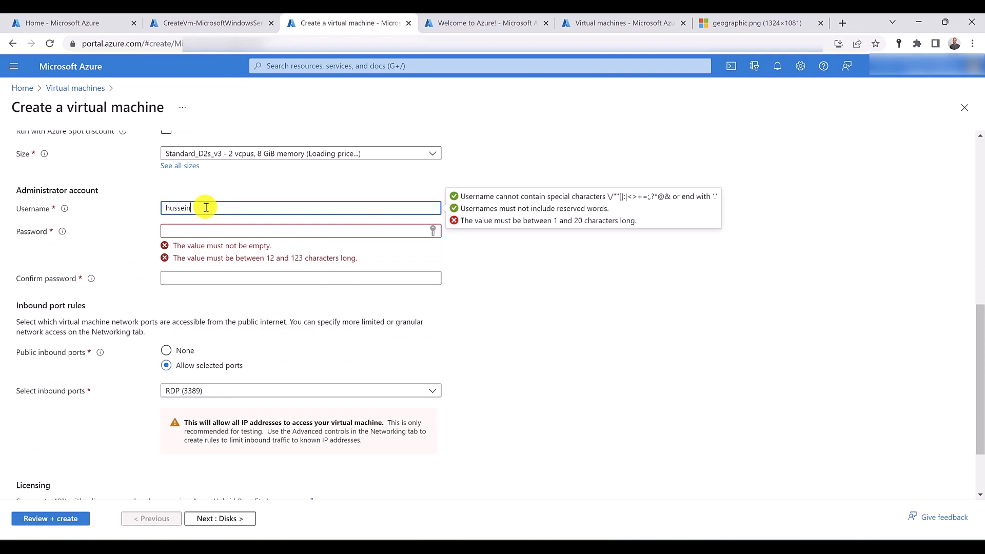
key("Tab")
type("••••••••••")
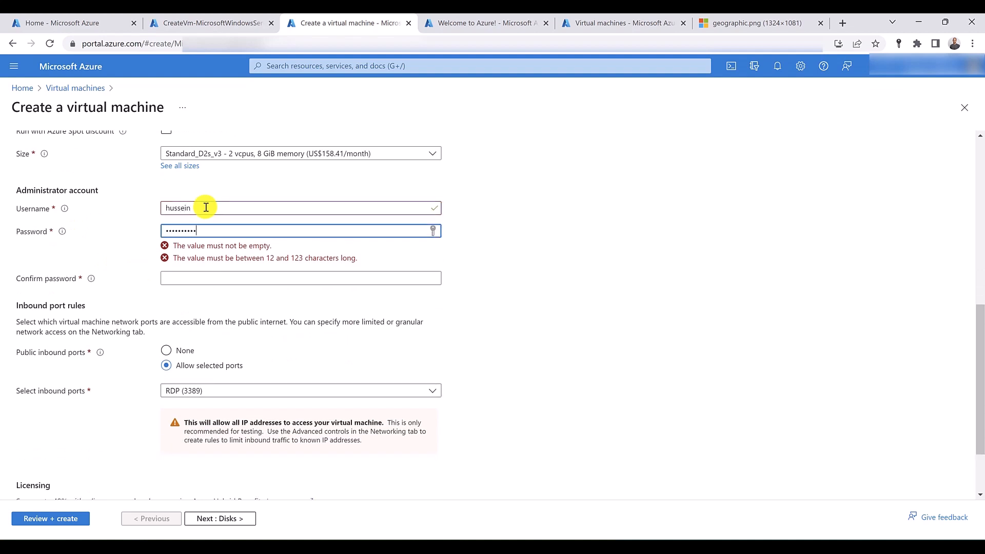
key("Tab")
type("••")
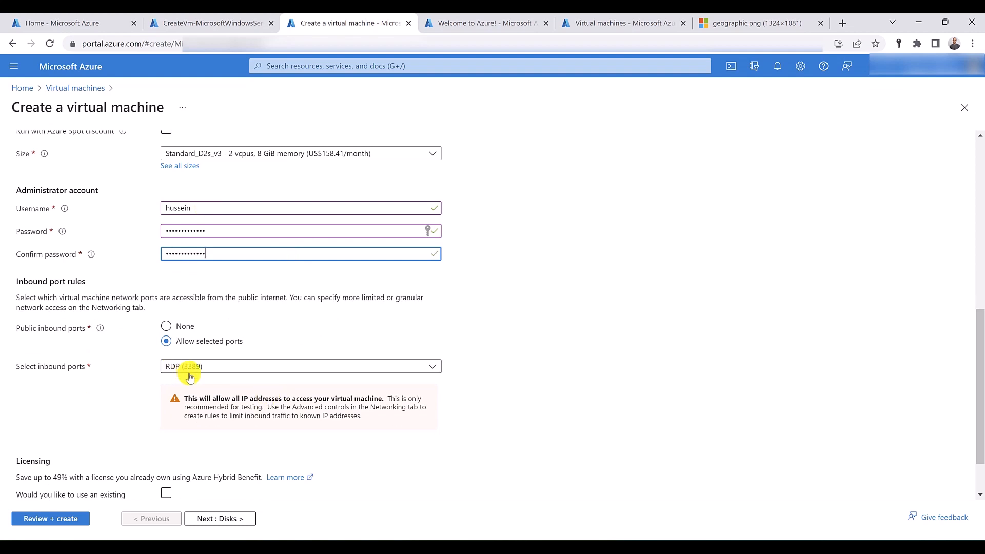
- Check the networking settings, keep the RG-Syd-vnet network and default subnet, and create the syd-vm-test virtual machine
scroll(159, 260, "up", 10)
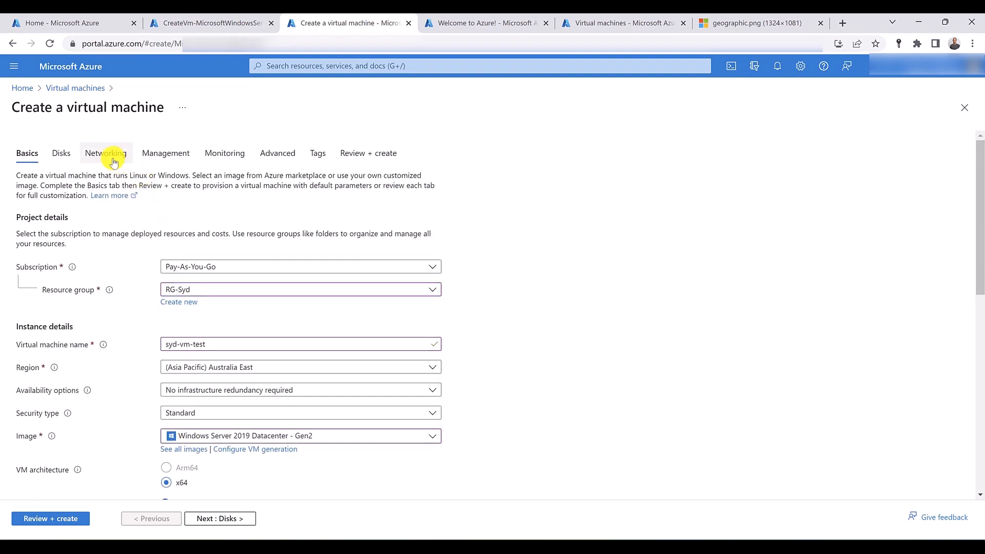
left_click(114, 161)
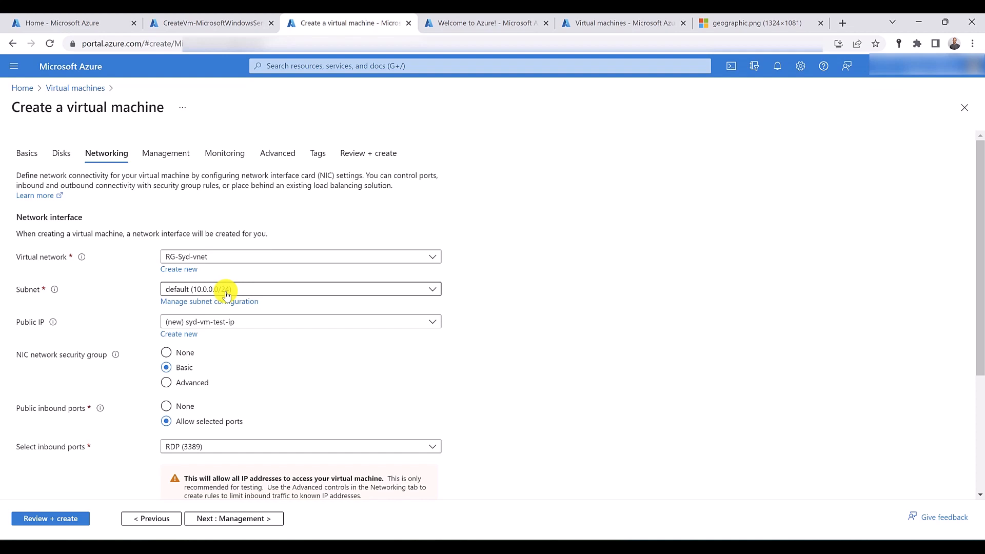
left_click(41, 517)
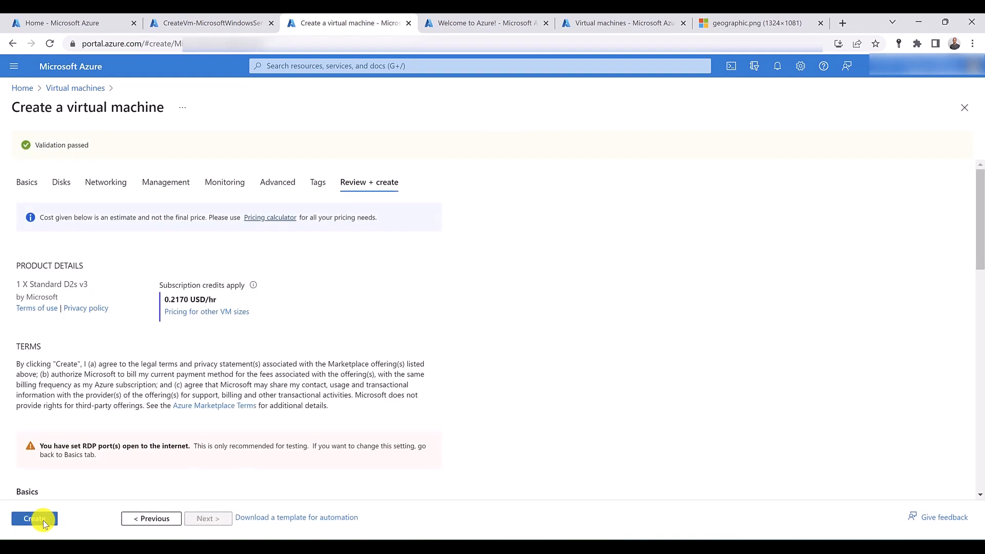
left_click(42, 517)
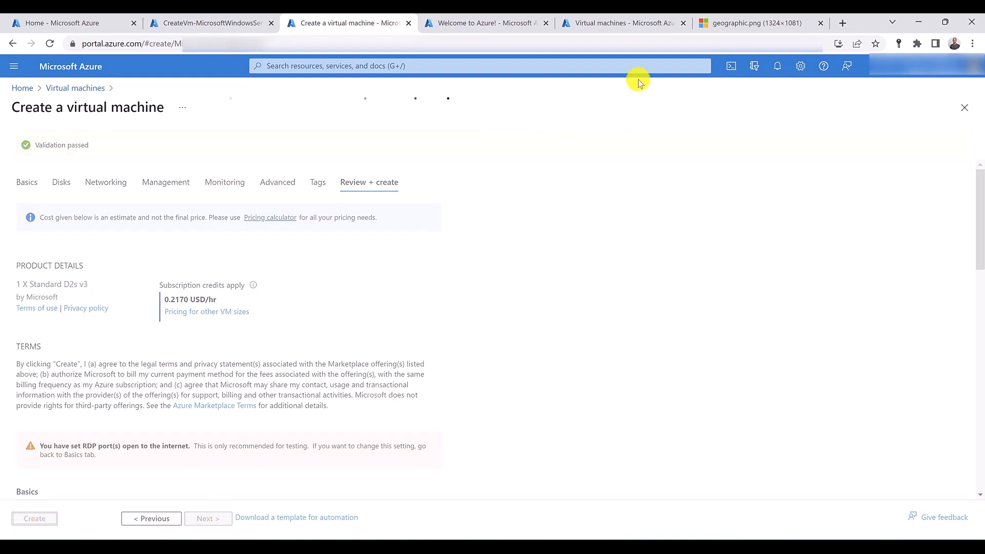
- Close the Azure welcome page, start creating another virtual machine, and assign it to a new resource group named RG-US
left_click(510, 22)
middle_click(497, 23)
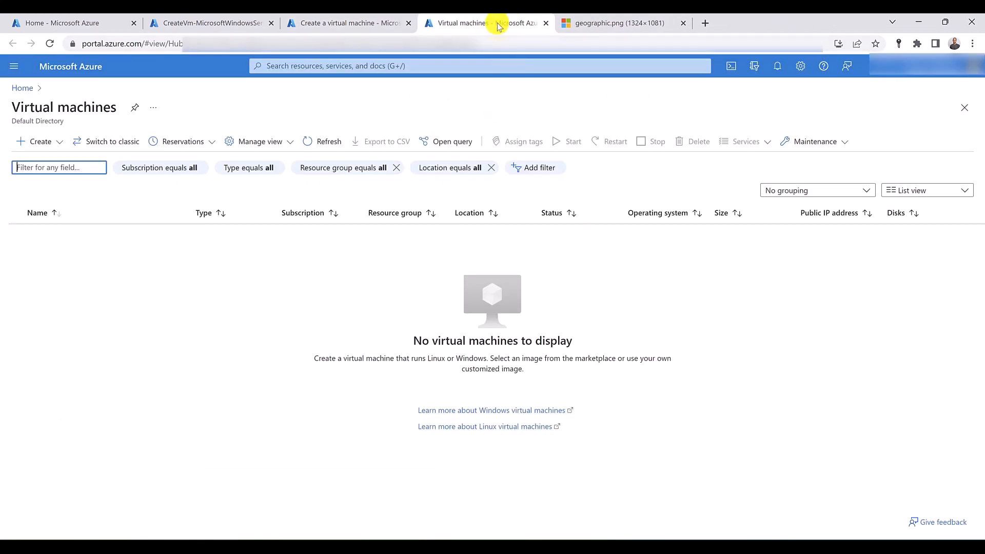
left_click(58, 140)
left_click(65, 171)
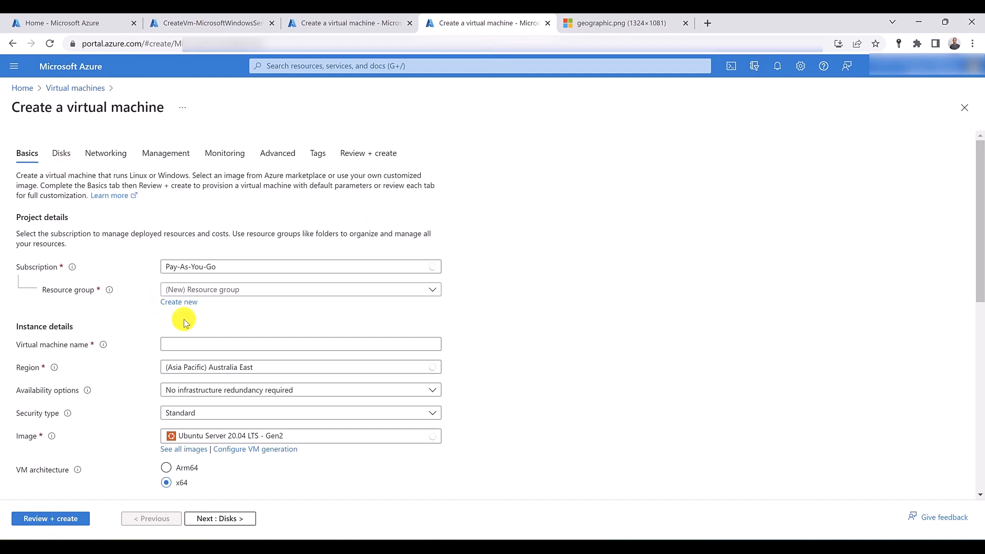
left_click(180, 302)
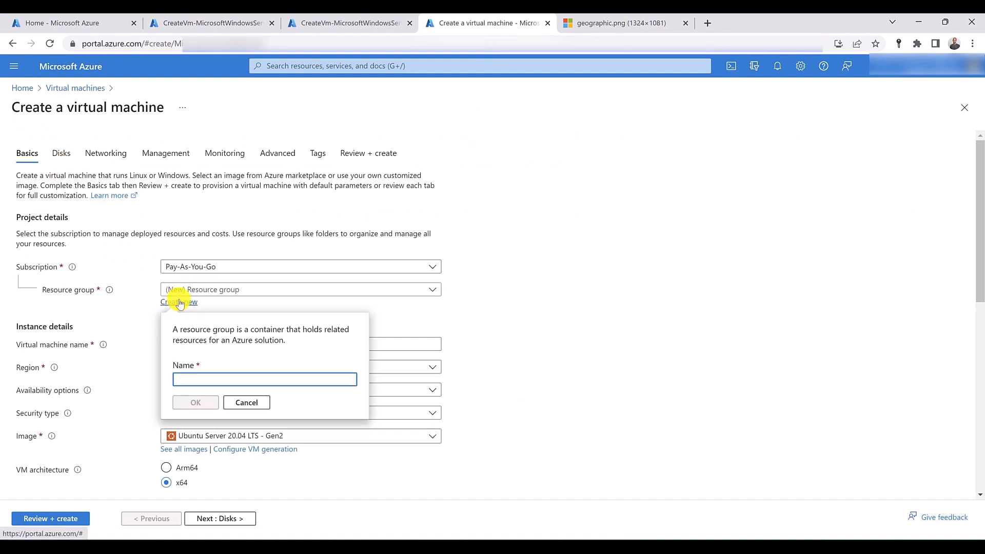
type("RG-US")
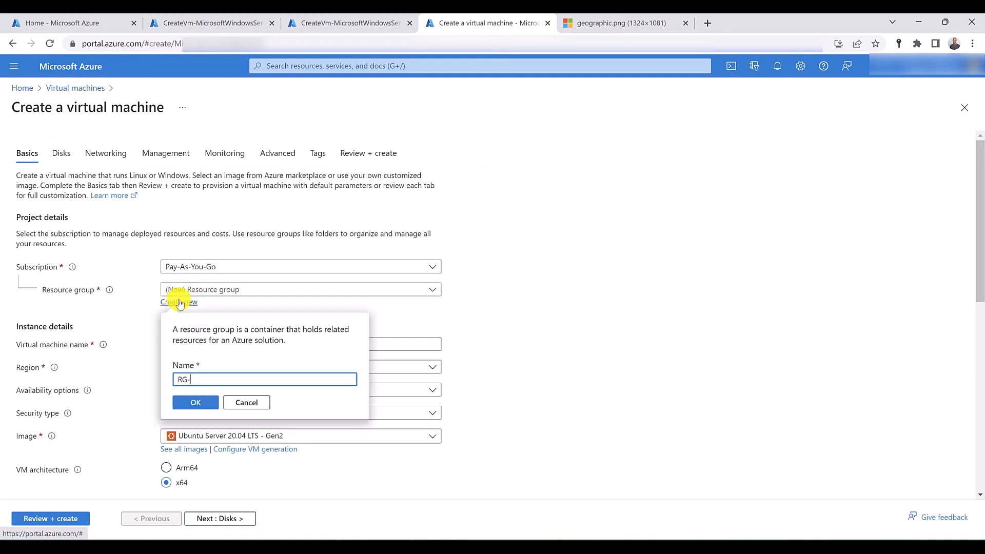
left_click(191, 403)
- Configure the instance details with the name US-Vm-iis, region (US) East US and image Windows Server 2019 Datacenter - Gen2
left_click(207, 340)
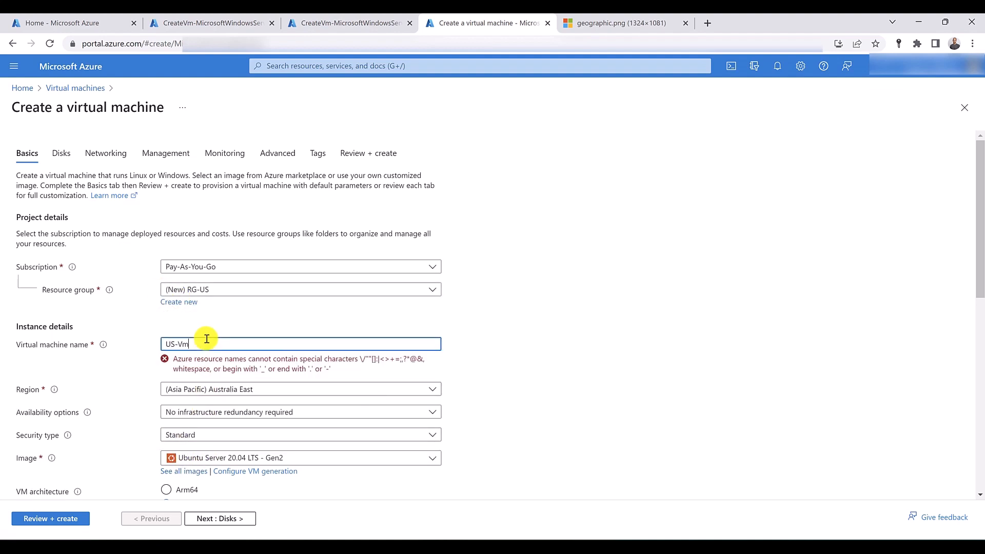
type("US-Vm-iis")
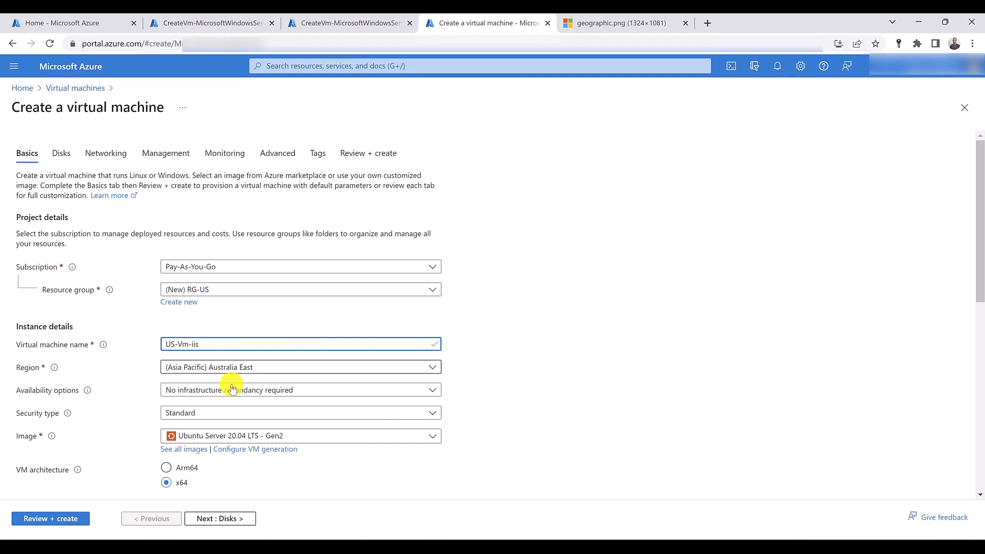
left_click(238, 367)
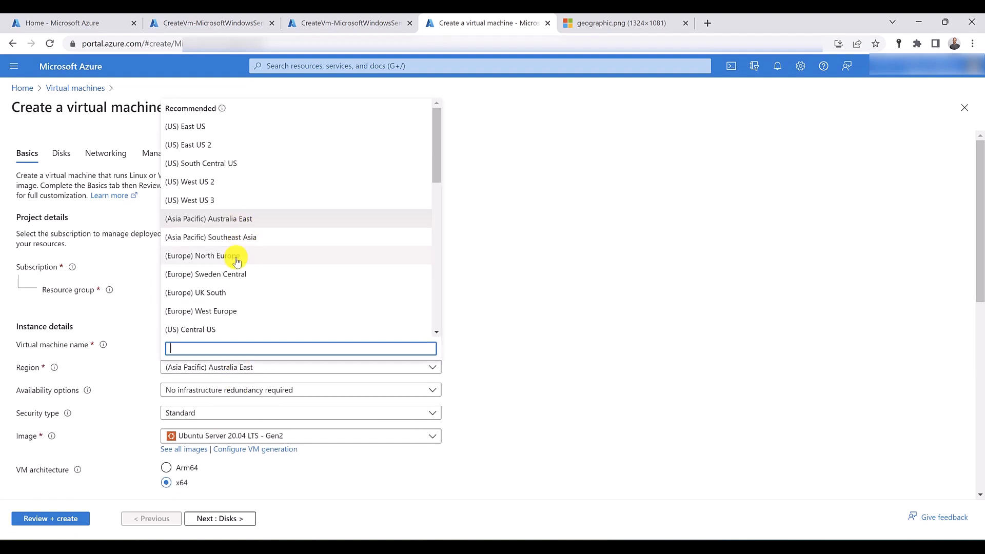
scroll(244, 308, "down", 1)
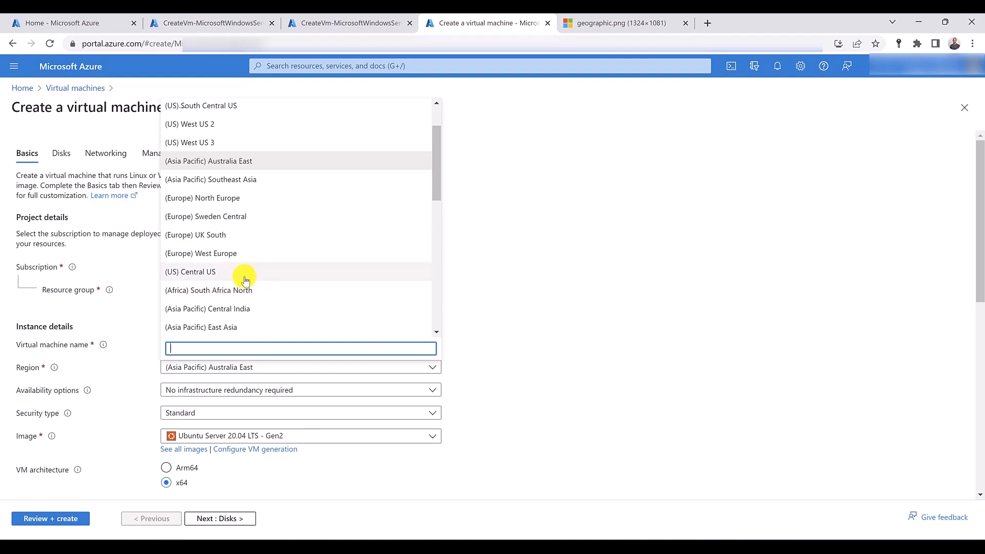
scroll(244, 262, "up", 1)
left_click(230, 127)
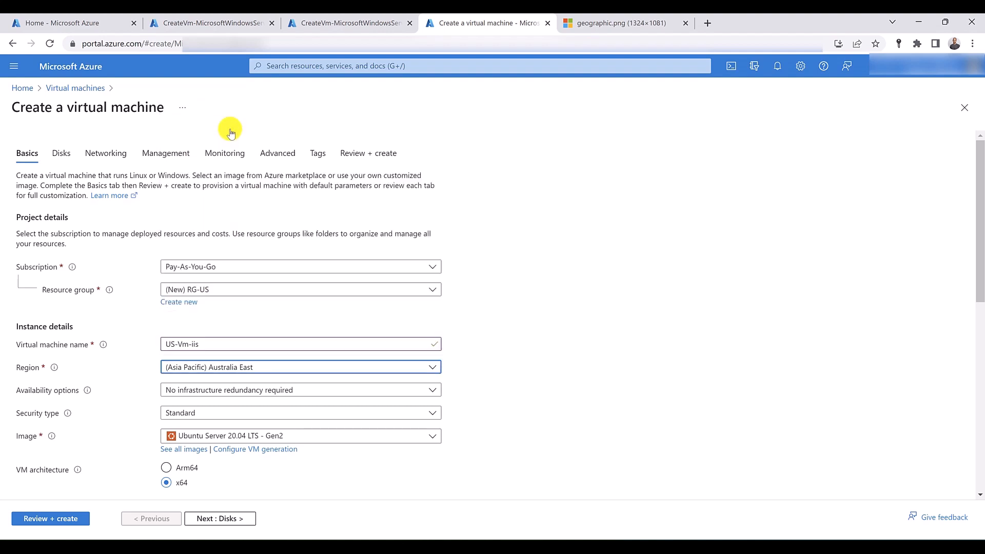
left_click(213, 435)
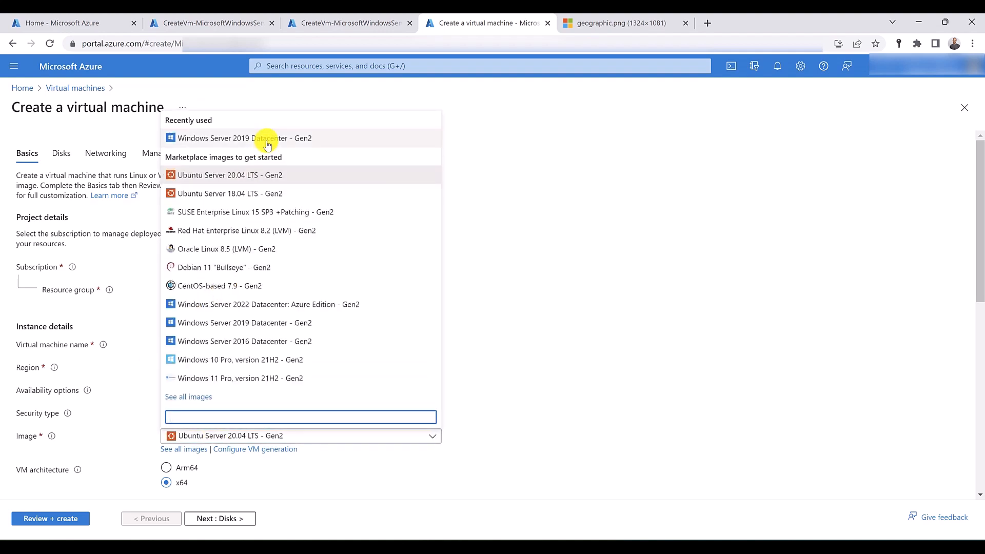
left_click(257, 137)
- Fill in the administrator username and password for the US IIS machine, and confirm the password
scroll(165, 222, "down", 5)
scroll(152, 241, "down", 3)
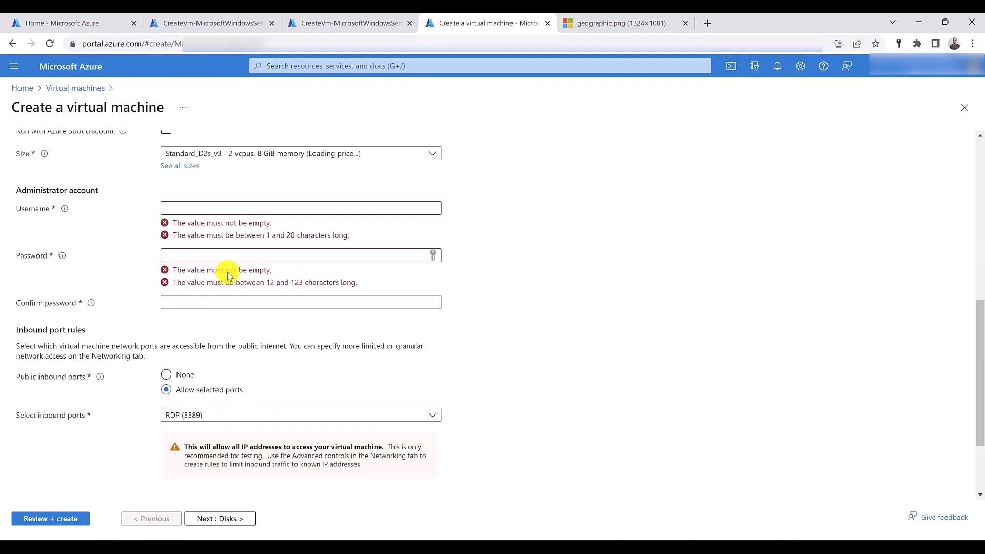
left_click(238, 208)
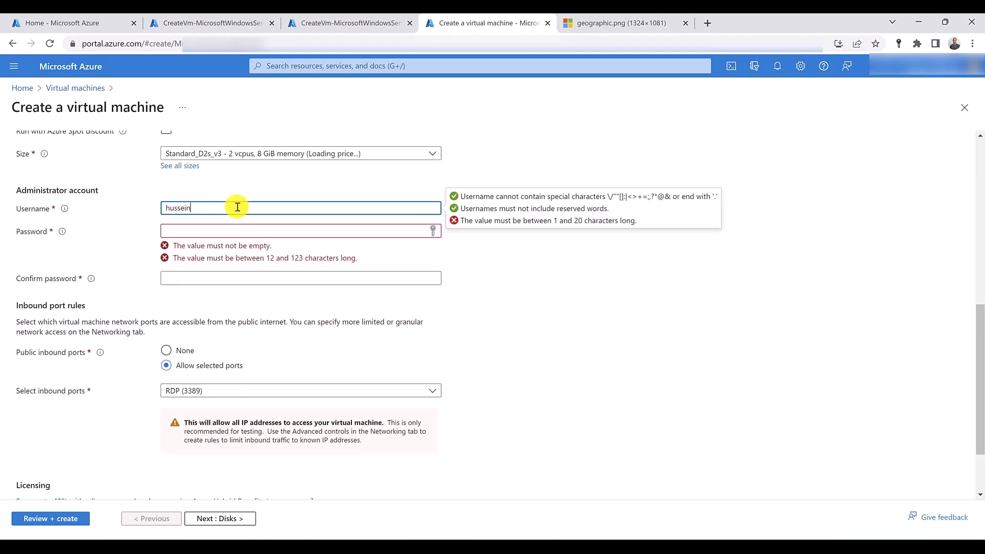
key("Tab")
type("•••••••••")
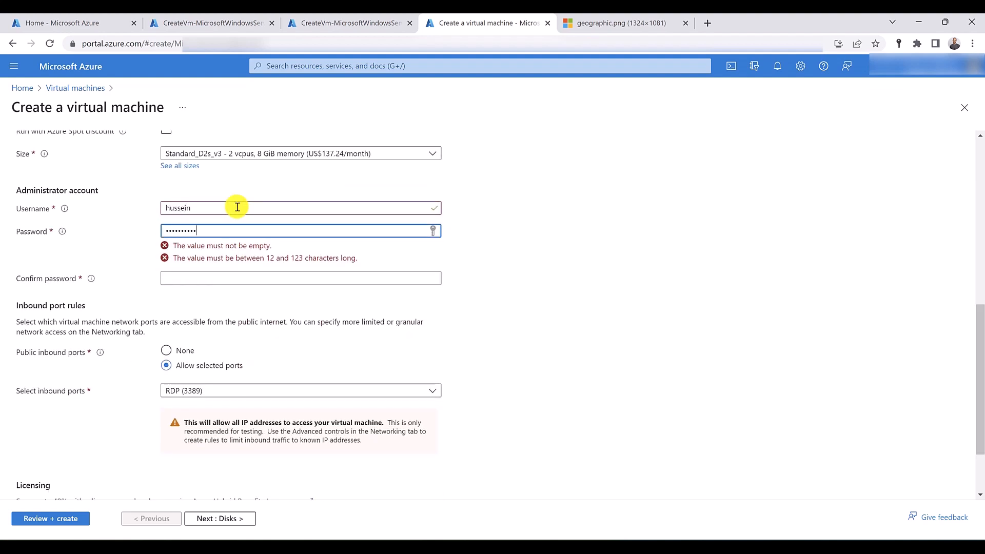
type("•••")
key("Tab")
type("•")
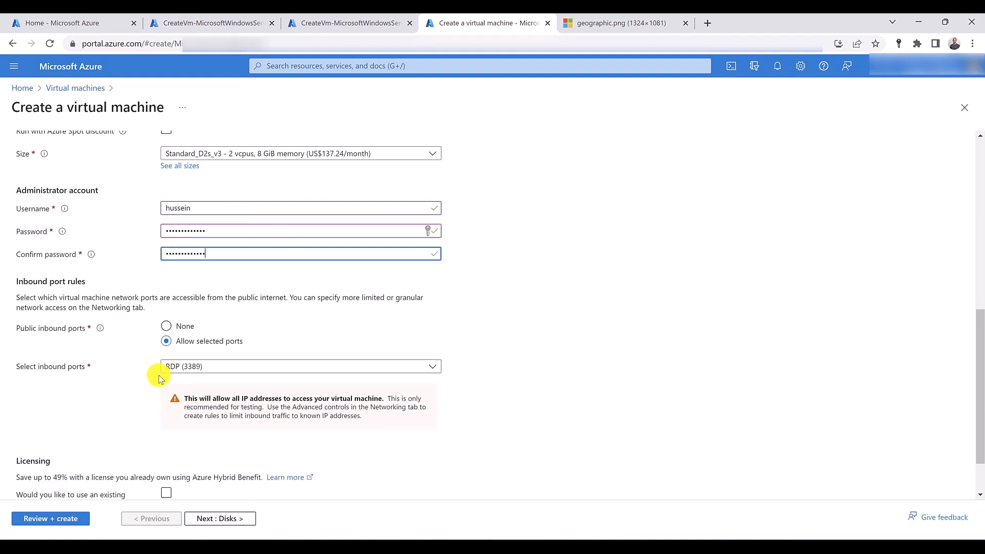
- Check the networking settings, keep the new RG-US-vnet network and default subnet, and create the US-Vm-iis virtual machine
scroll(160, 374, "up", 8)
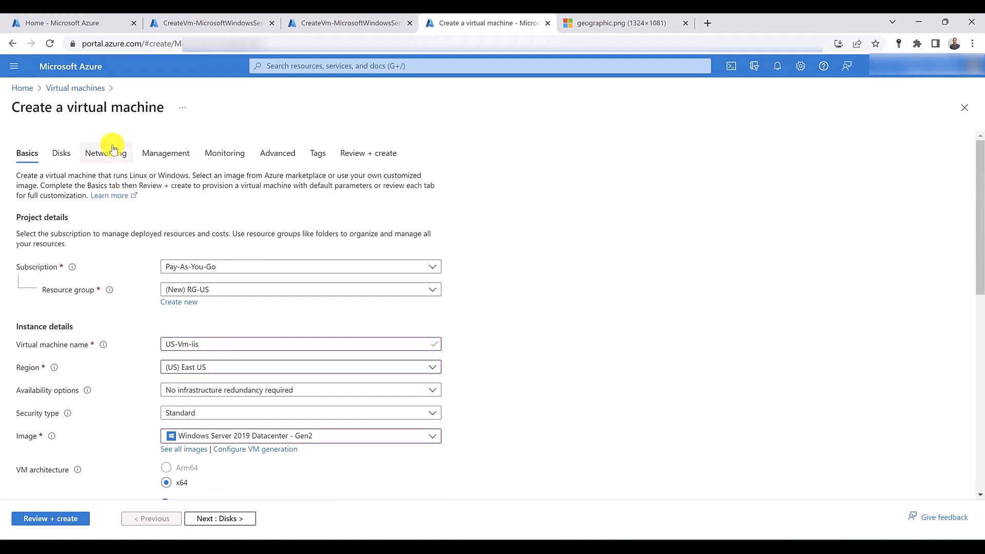
left_click(111, 154)
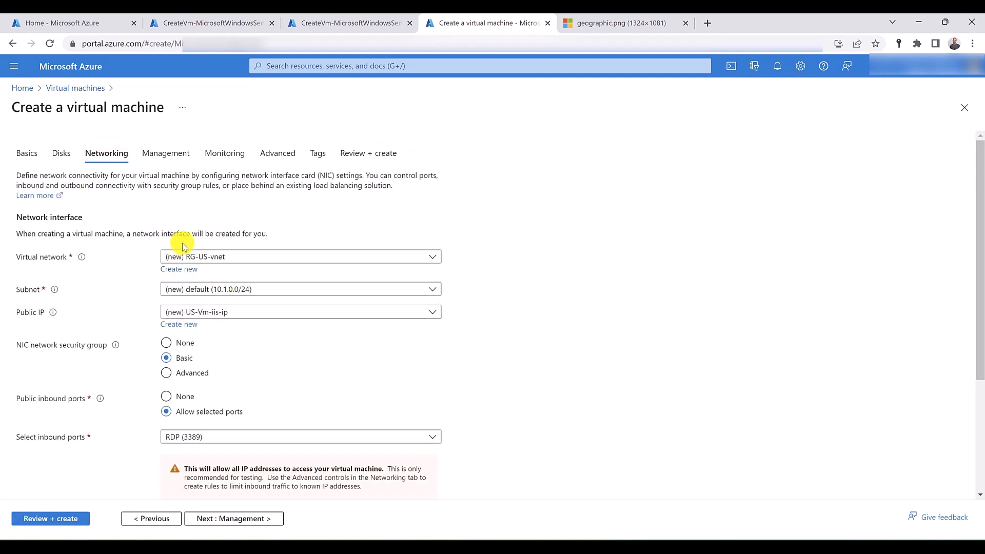
left_click(76, 519)
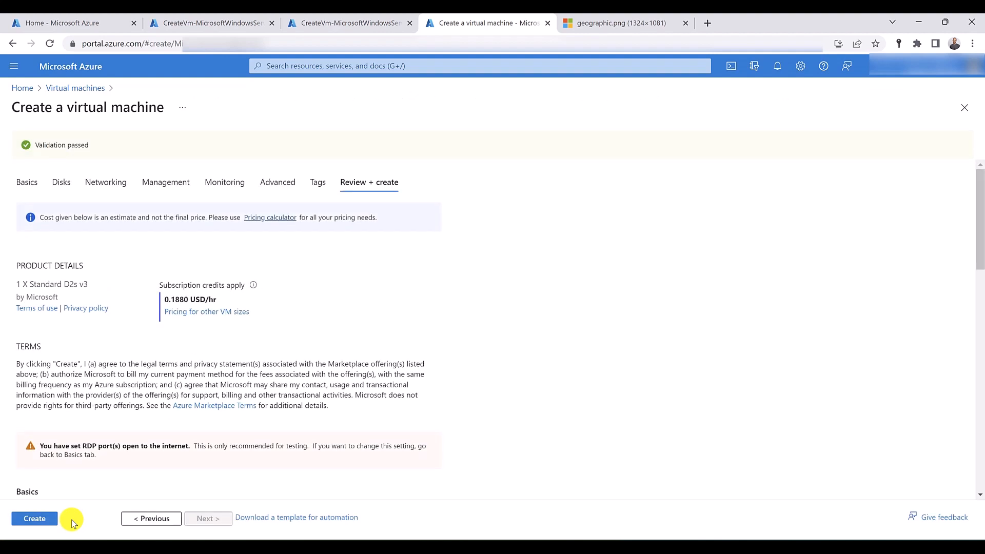
left_click(37, 519)
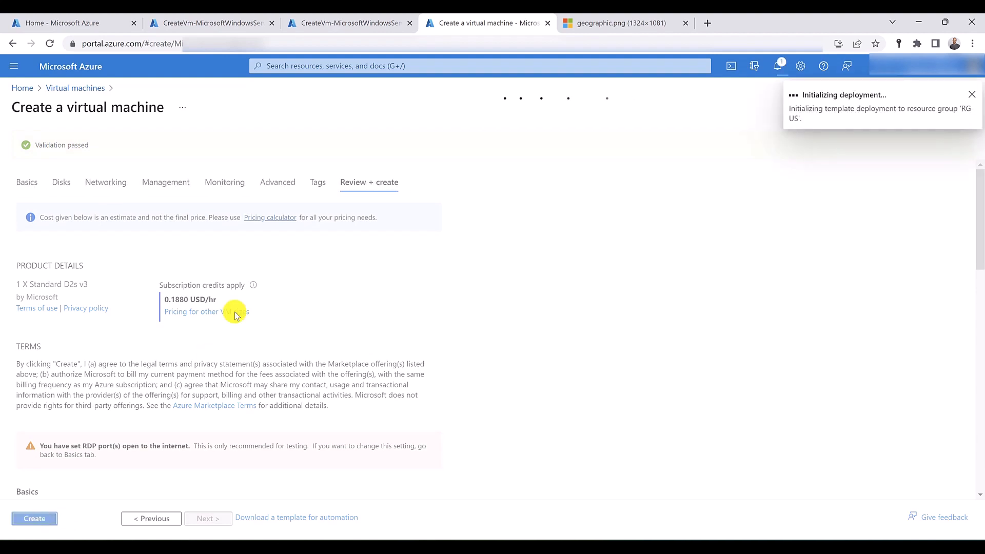
- Open the Virtual machines service from the recent services in a new browser tab and switch to it
left_click(298, 66)
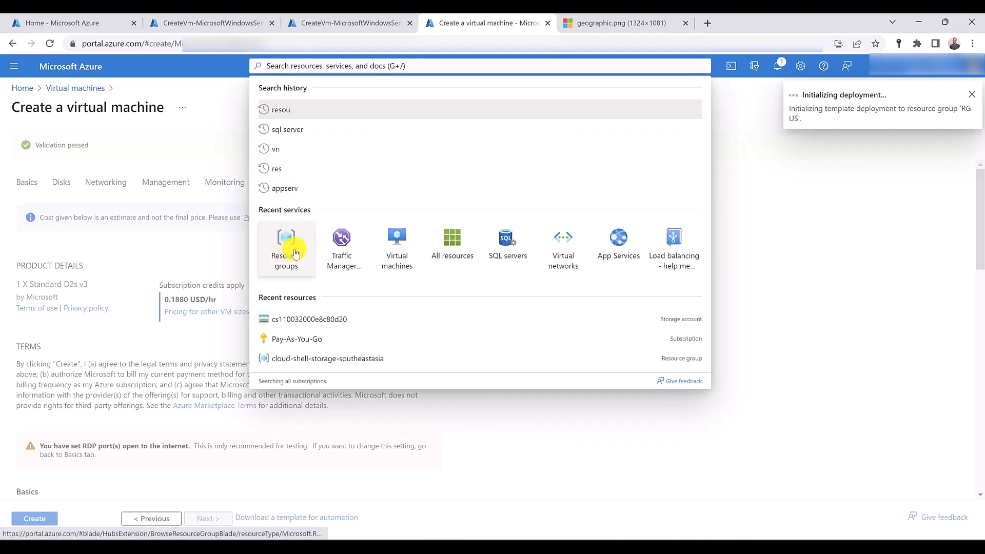
middle_click(405, 252)
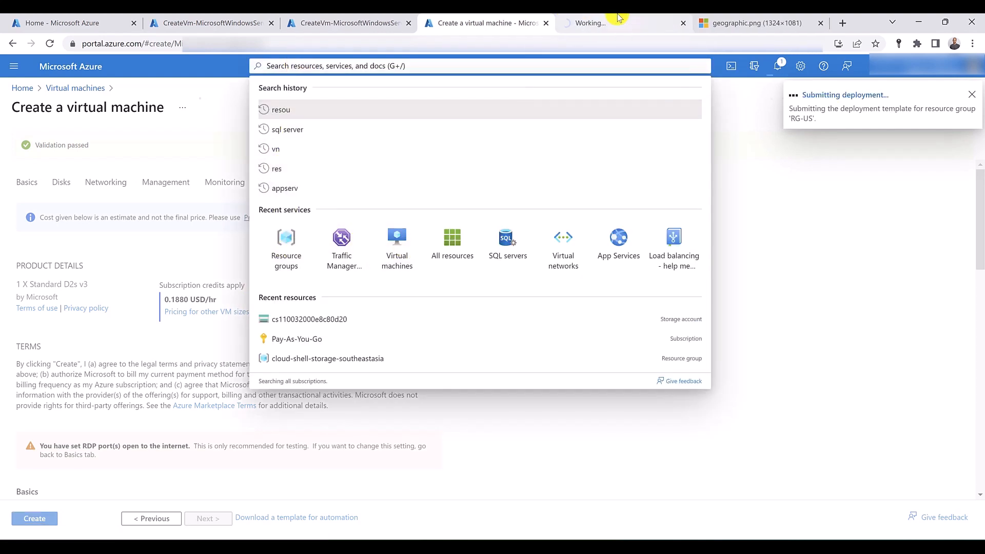
left_click(619, 20)
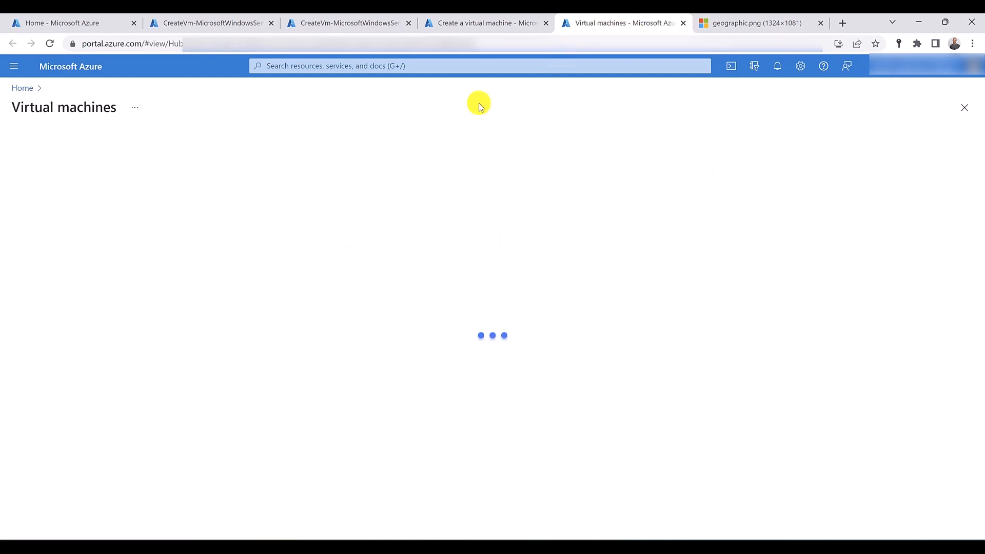
- Start a new Azure virtual machine in resource group RG-US, named US-VM-test, with image Windows Server 2019 Datacenter - Gen2
left_click(34, 141)
left_click(41, 161)
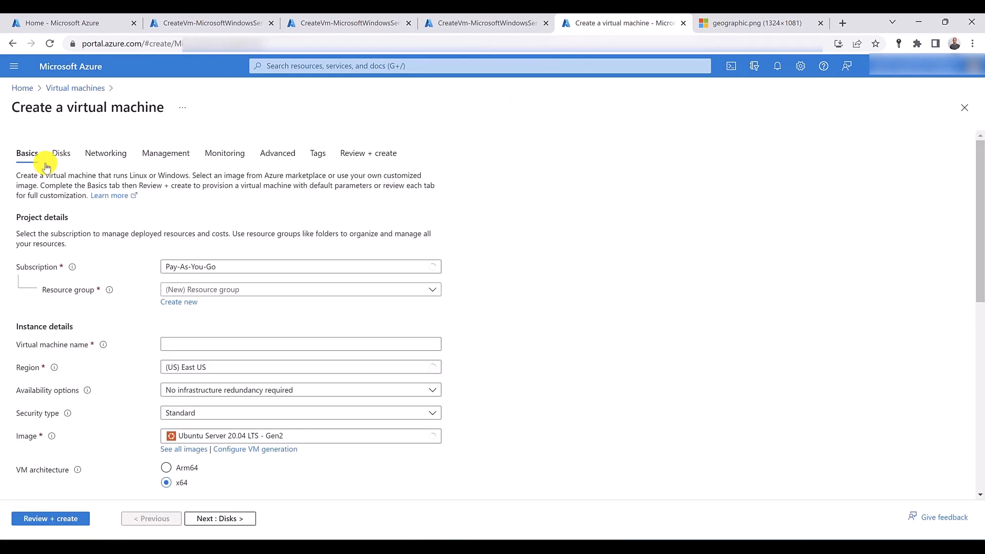
left_click(260, 290)
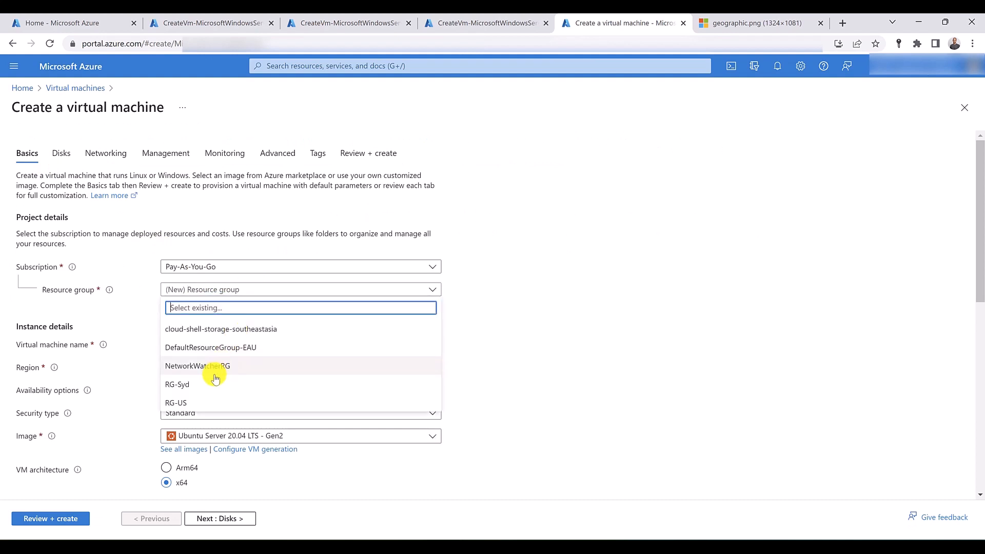
left_click(202, 400)
left_click(193, 343)
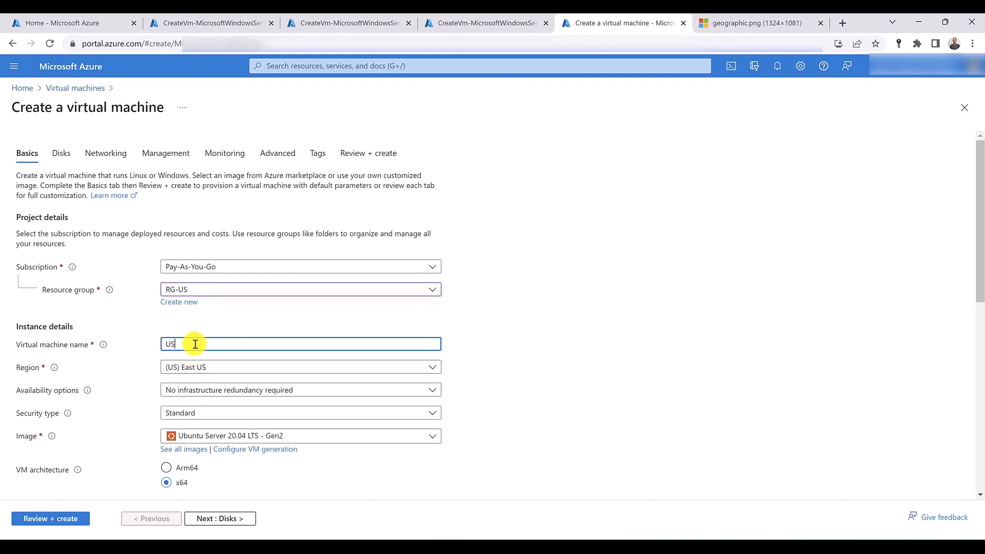
type("US-VM-test")
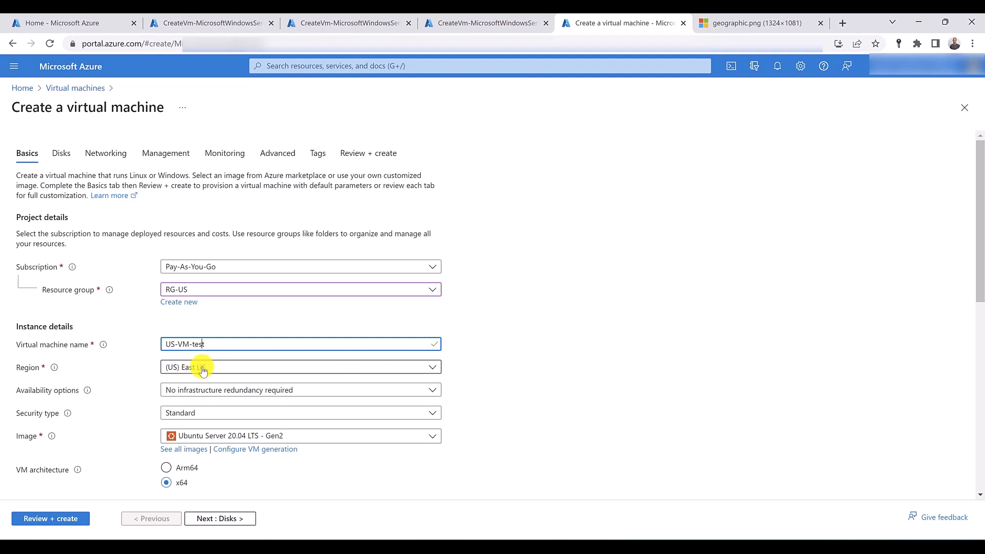
left_click(218, 435)
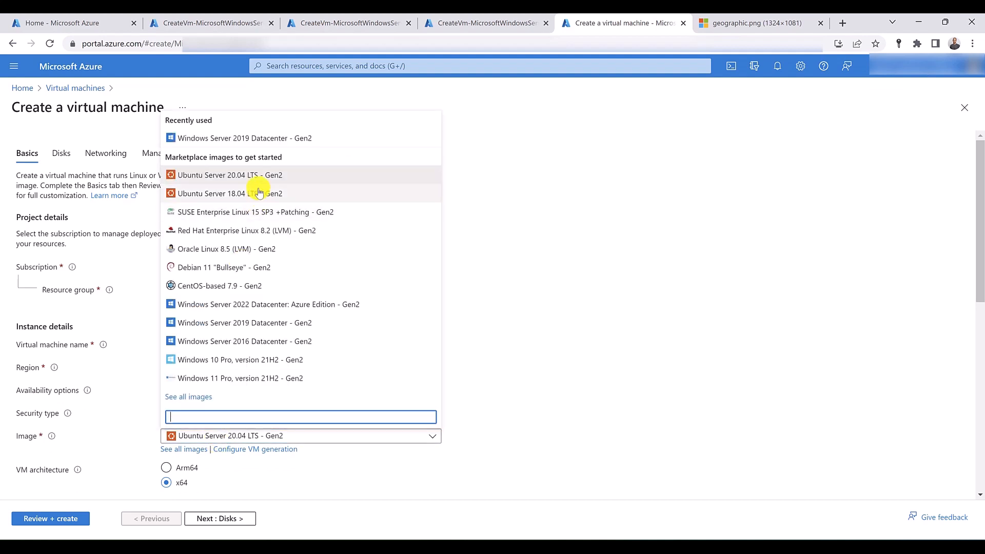
left_click(250, 138)
- Fill in the administrator username and password for the US test machine, and confirm the password
scroll(87, 319, "down", 6)
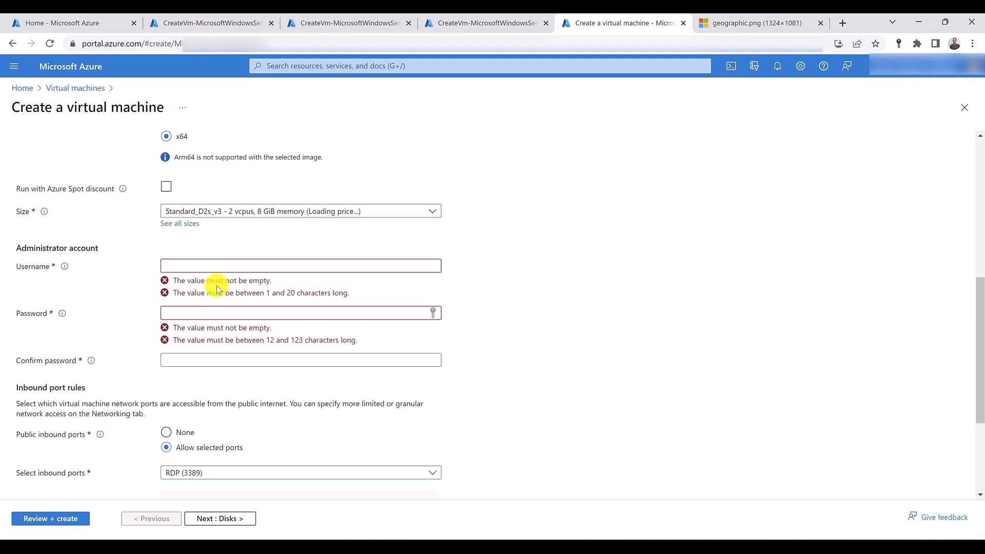
left_click(226, 267)
type("hussein")
key("Tab")
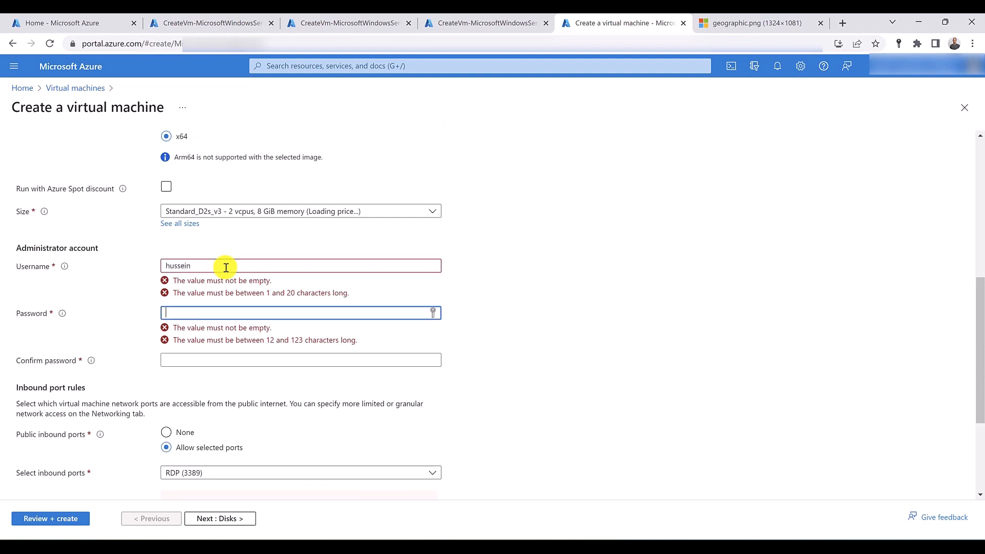
type("•••••••")
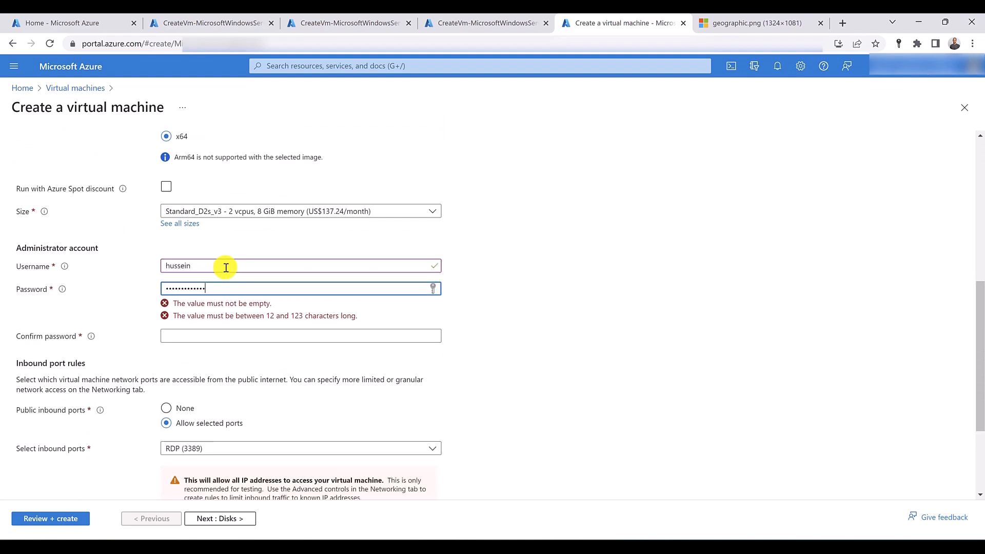
key("Tab")
type("••")
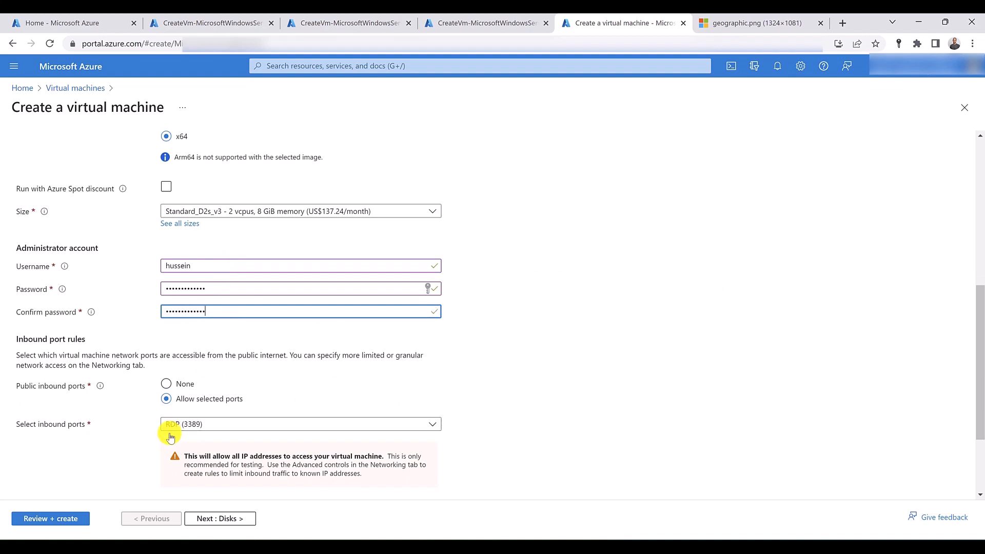
- Check the networking settings, keep the RG-US-vnet network and default subnet, and create the US-VM-test virtual machine
scroll(171, 436, "up", 7)
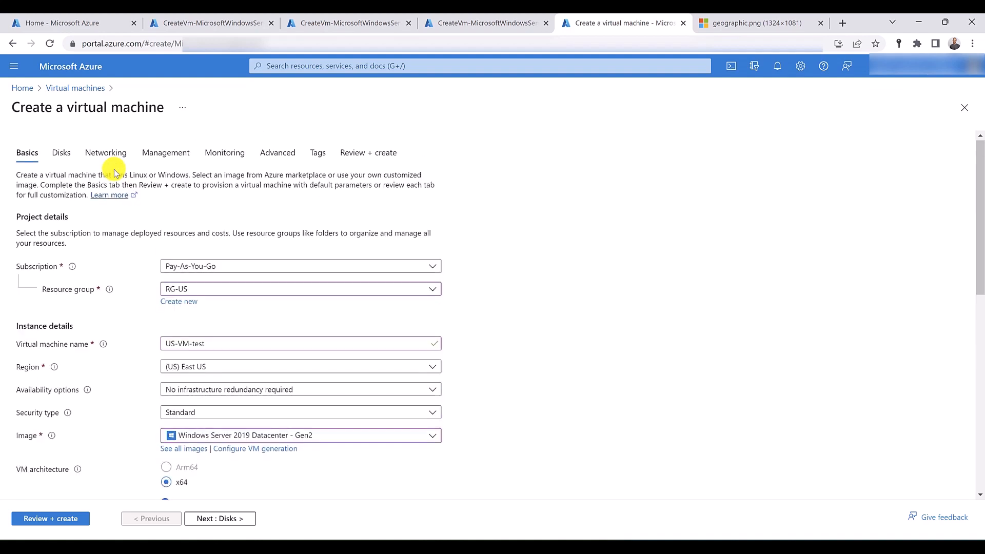
left_click(119, 156)
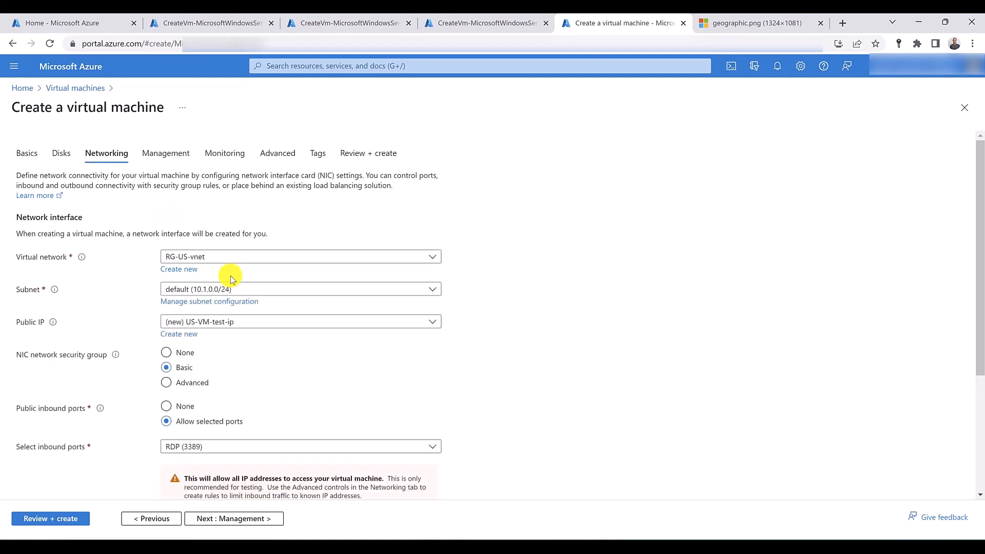
left_click(58, 519)
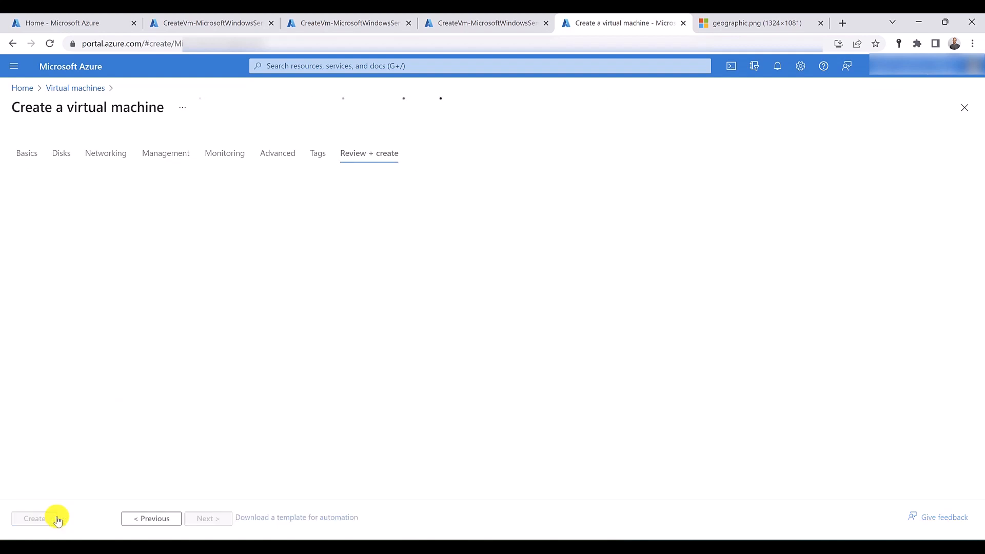
left_click(56, 518)
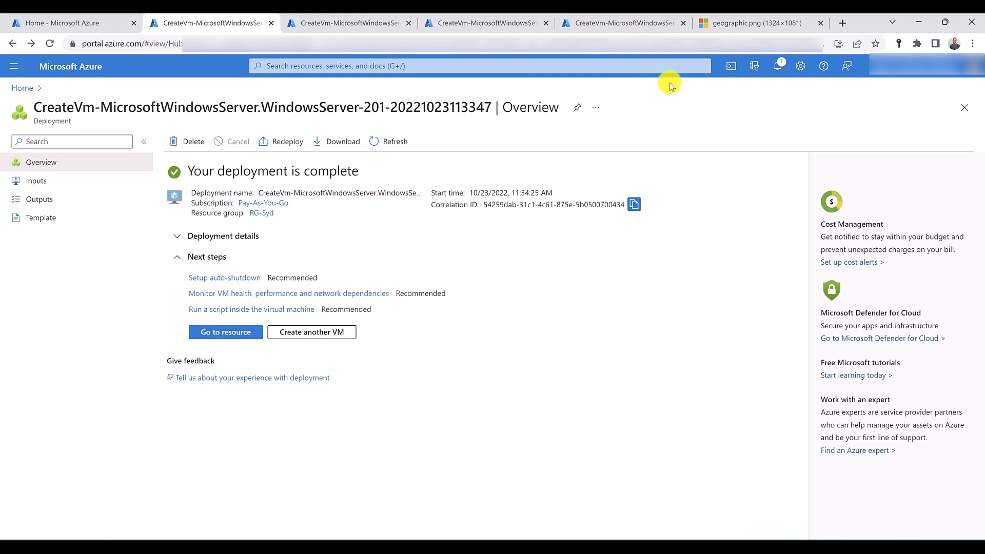
- Open a PowerShell Cloud Shell on the Sydney deployment page and paste the copied Set-AzVMExtension command for installing IIS
left_click(730, 66)
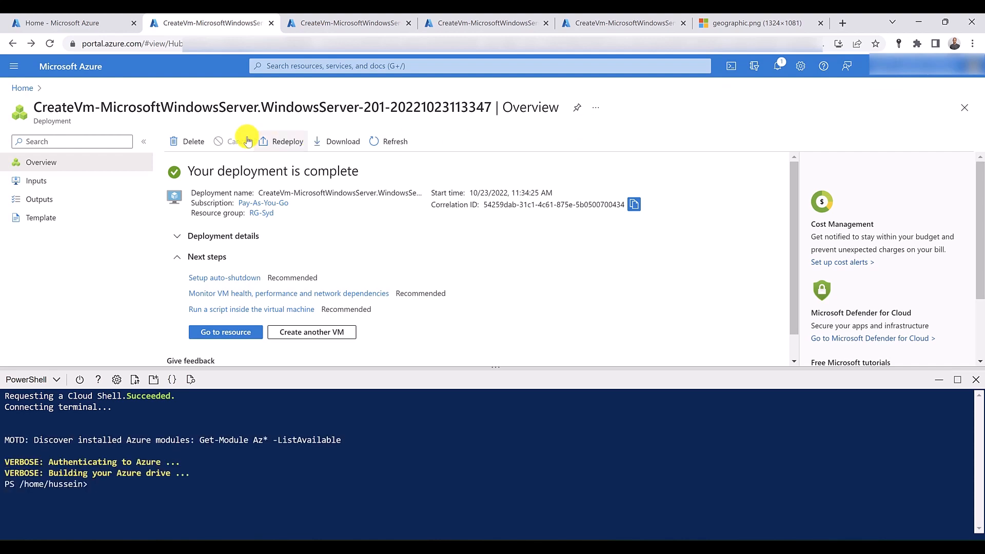
right_click(95, 493)
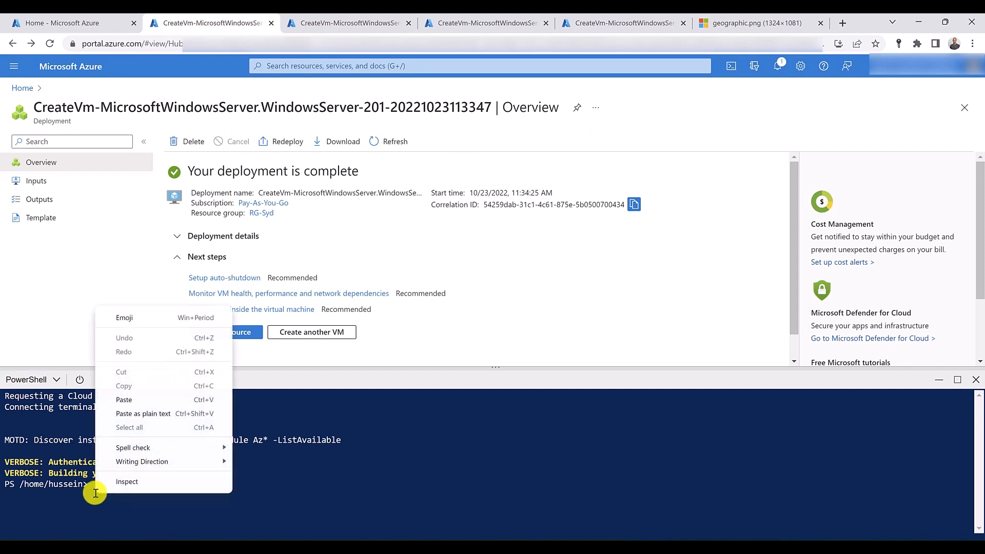
left_click(136, 401)
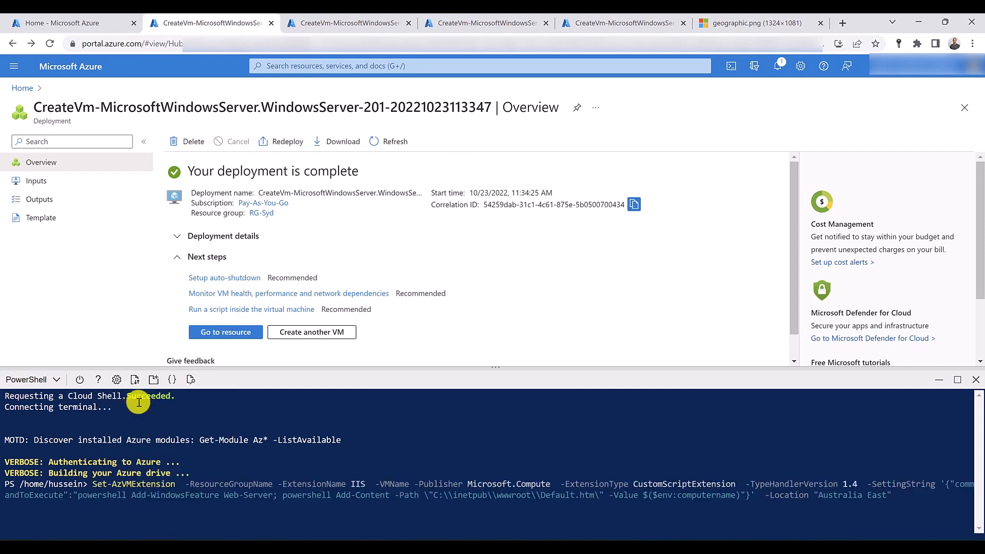
- Open the deployed syd-vm-iis resource and enter RG-Syd as the ResourceGroupName value in the IIS command
key("Right")
key("Right")
key("Right")
key("Right")
key("Right")
key("Right")
key("Right")
key("Right")
key("Right")
key("Right")
key("Right")
key("Right")
key("Right")
key("Right")
key("Right")
key("Right")
key("Right")
key("Right")
key("Right")
key("Right")
key("Right")
key("Right")
left_click(210, 332)
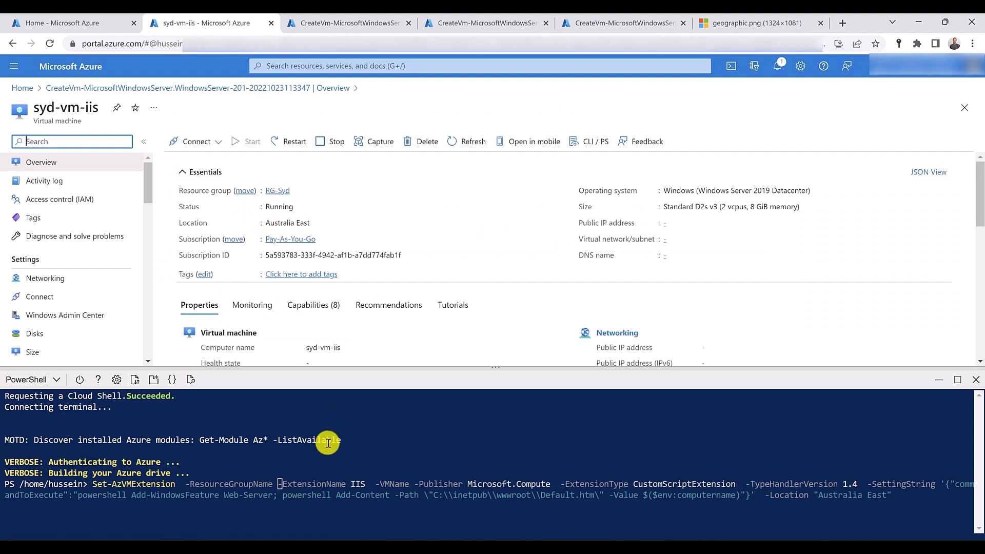
left_click(333, 537)
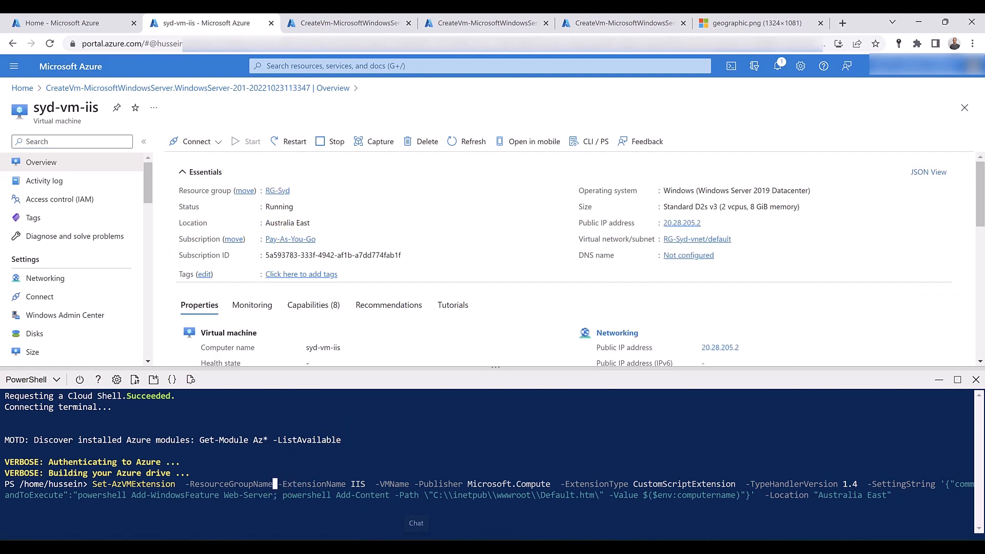
type("RG-Syd")
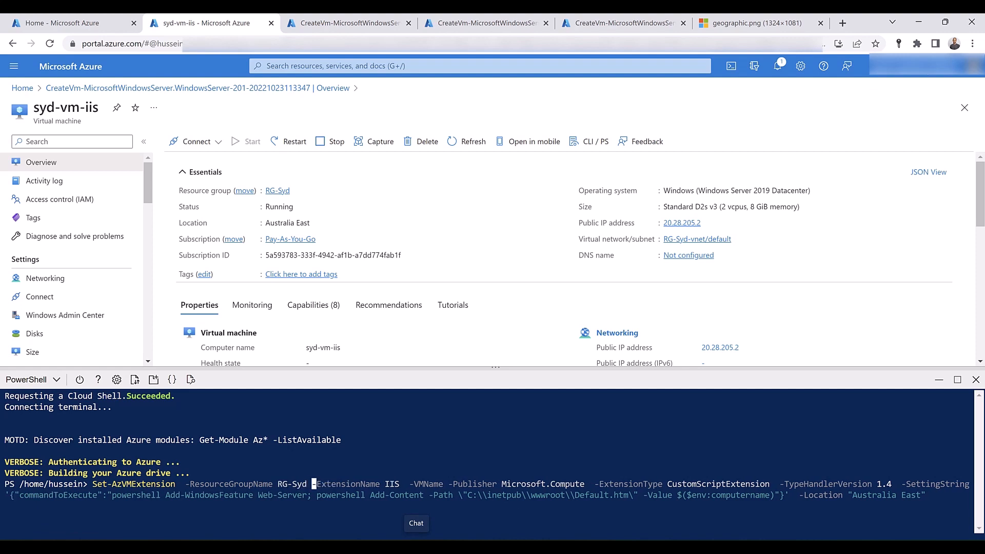
- Enter syd-vm-iis as the VMName value in the Set-AzVMExtension command and run it
key("Right")
key("Right")
key("Right")
key("Right")
key("Right")
key("Right")
key("Right")
key("Right")
key("Right")
key("Right")
key("Right")
key("Right")
key("Right")
key("Right")
key("Right")
key("Right")
key("Right")
key("Right")
key("Right")
key("Right")
key("Left")
key("Left")
key("Left")
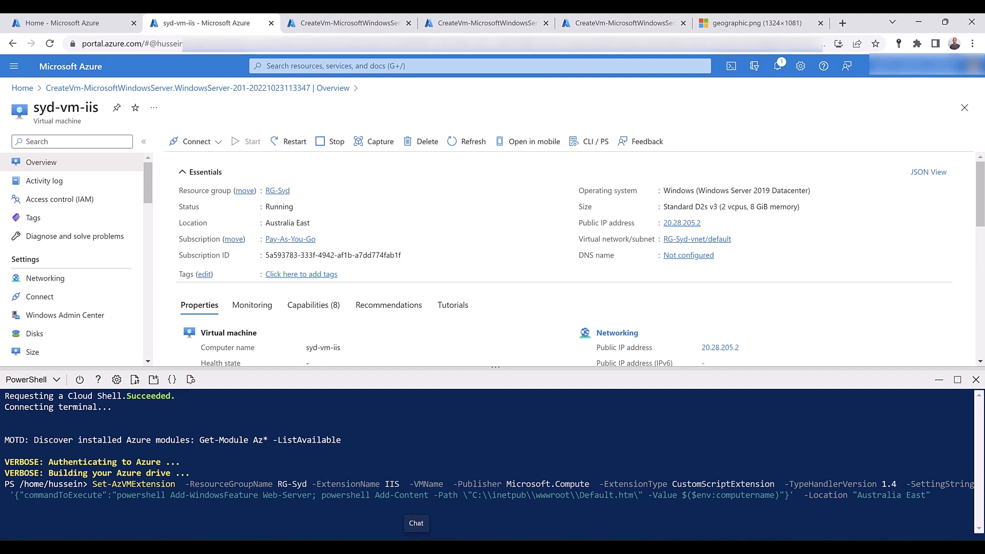
type("syd-vm")
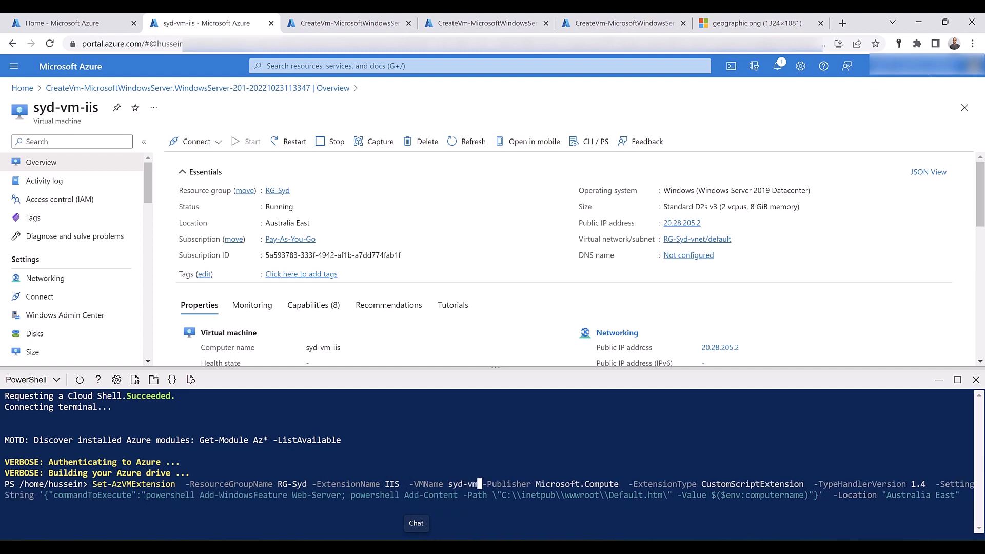
type("-iis")
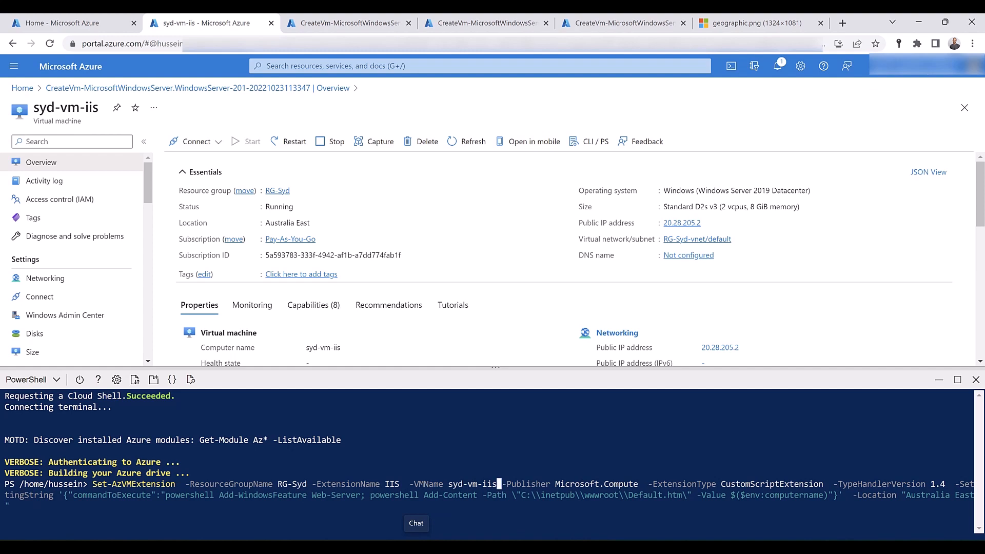
key("Return")
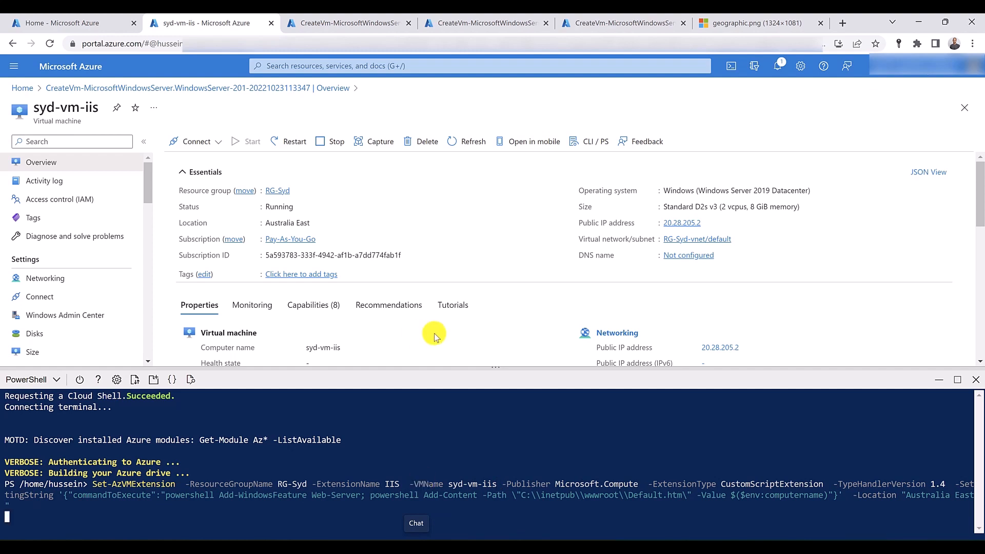
- Open the US-Vm-iis resource from its deployment, start a PowerShell Cloud Shell there, and paste the Set-AzVMExtension command
left_click(458, 17)
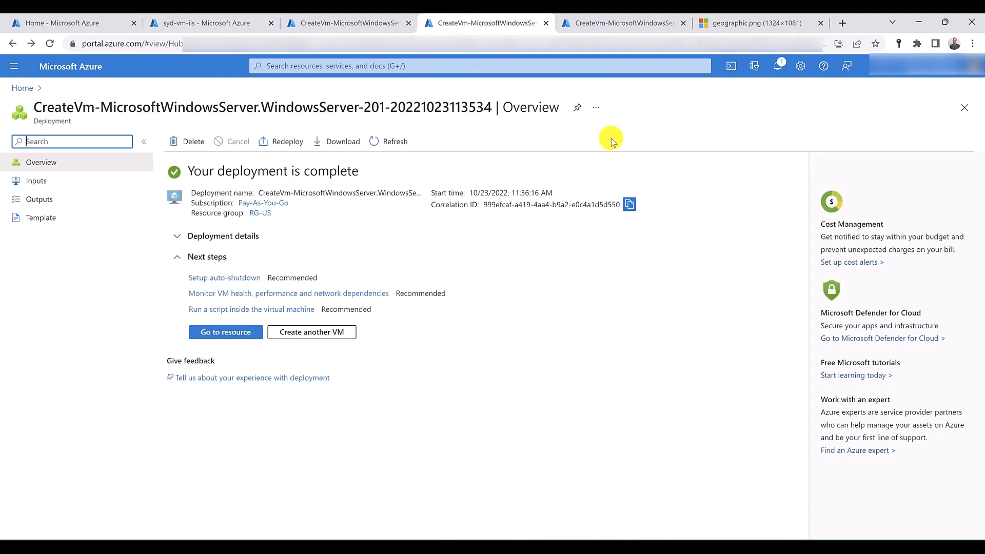
left_click(248, 332)
left_click(729, 71)
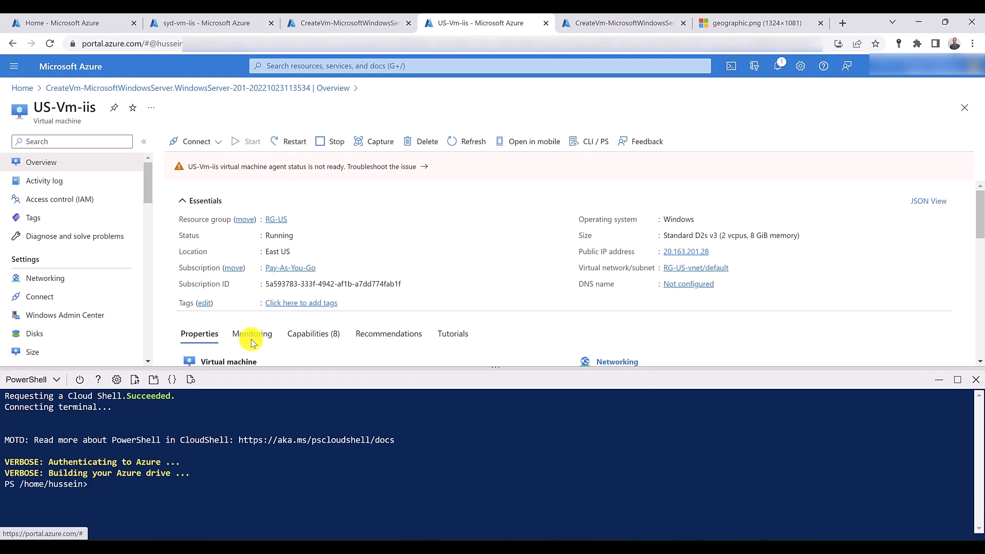
right_click(101, 489)
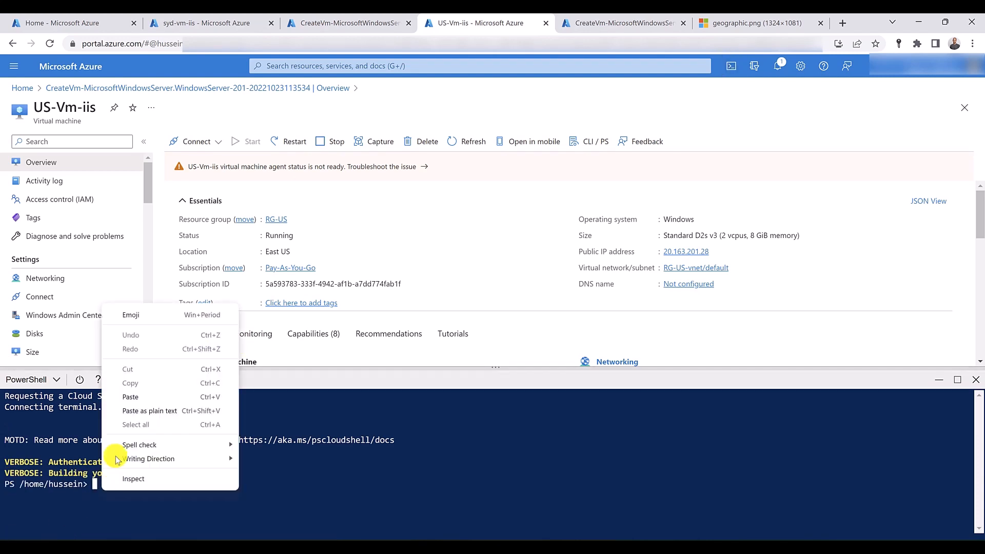
left_click(136, 397)
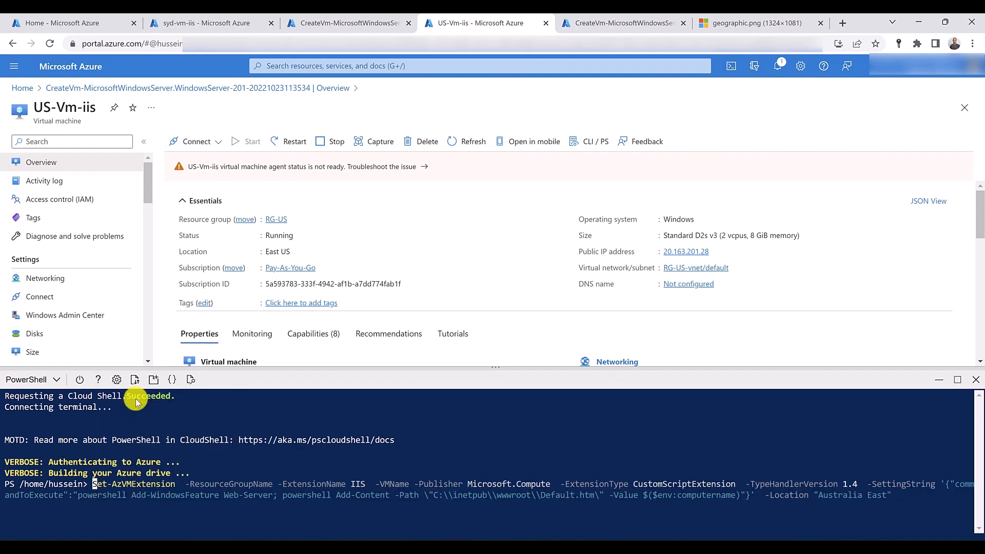
- Enter RG-US as the ResourceGroupName value in the pasted IIS command
key("Right")
key("Right")
key("Right")
key("Right")
key("Right")
key("Right")
key("Right")
key("Right")
key("Right")
key("Right")
key("Right")
key("Right")
key("Right")
key("Right")
key("Right")
key("Right")
key("Right")
key("Right")
key("Right")
key("Right")
type("RG-US")
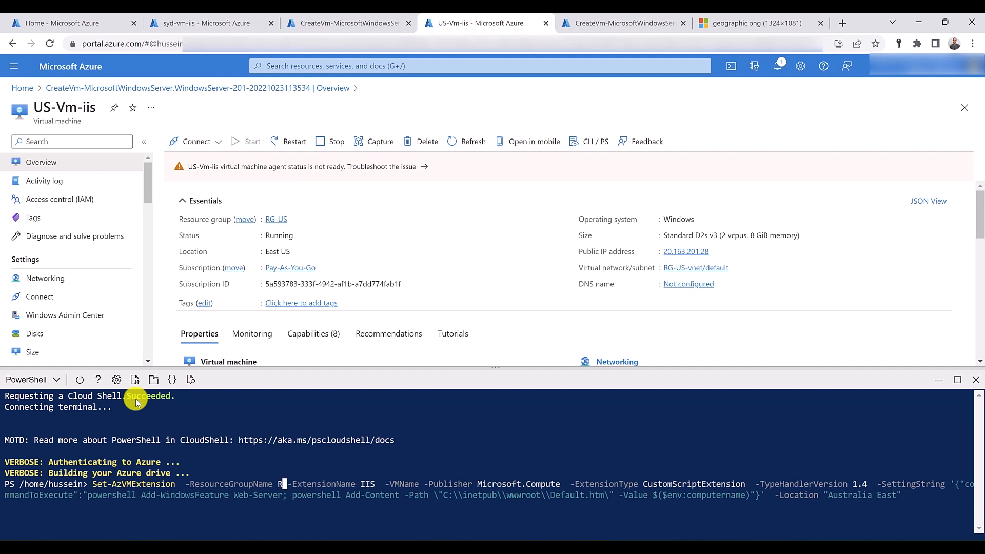
- Enter US-Vm-iis as the VMName value in the command and run it with the Australia East location
key("Right")
key("Right")
key("Right")
key("Right")
key("Right")
key("Right")
key("Right")
key("Right")
key("Right")
key("Right")
key("Right")
key("Right")
key("Right")
key("Right")
key("Right")
key("Right")
key("Right")
key("Right")
key("Right")
key("Right")
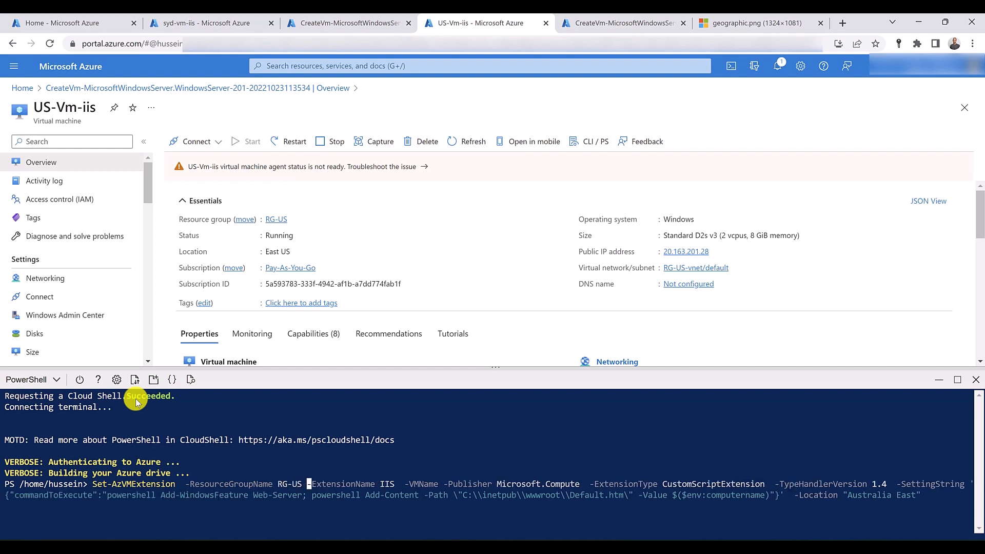
key("Right")
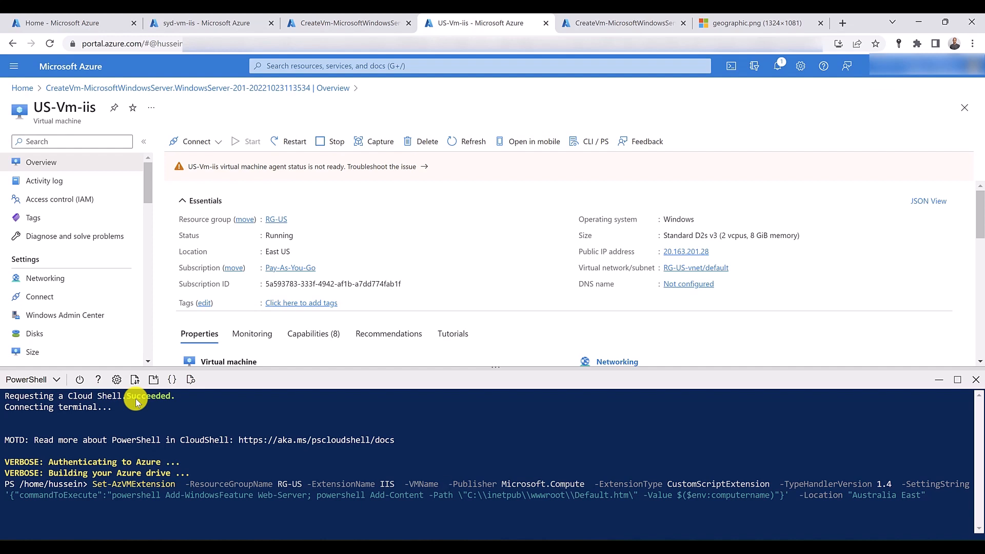
type("US-vm_i")
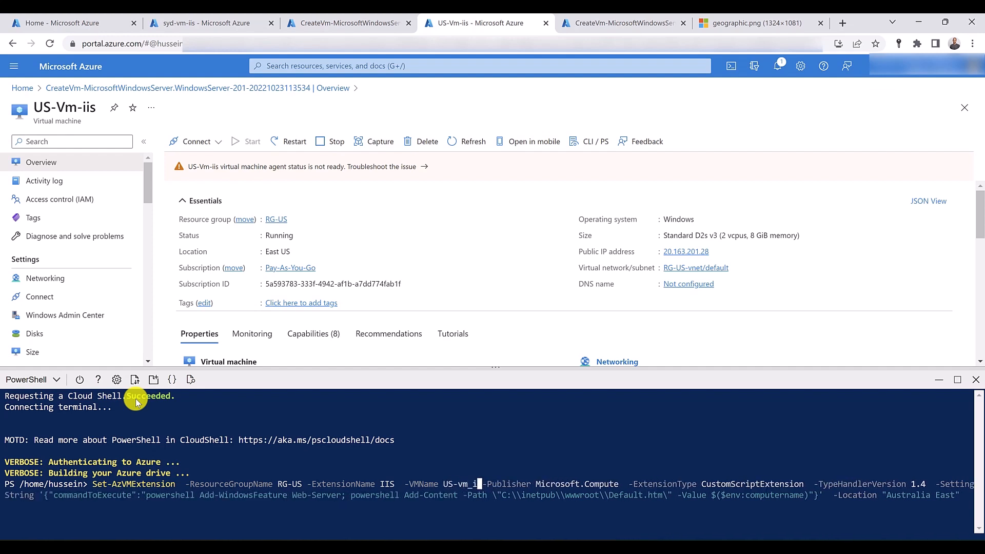
key("Left")
key("BackSpace")
type("-")
key("Right")
type("is")
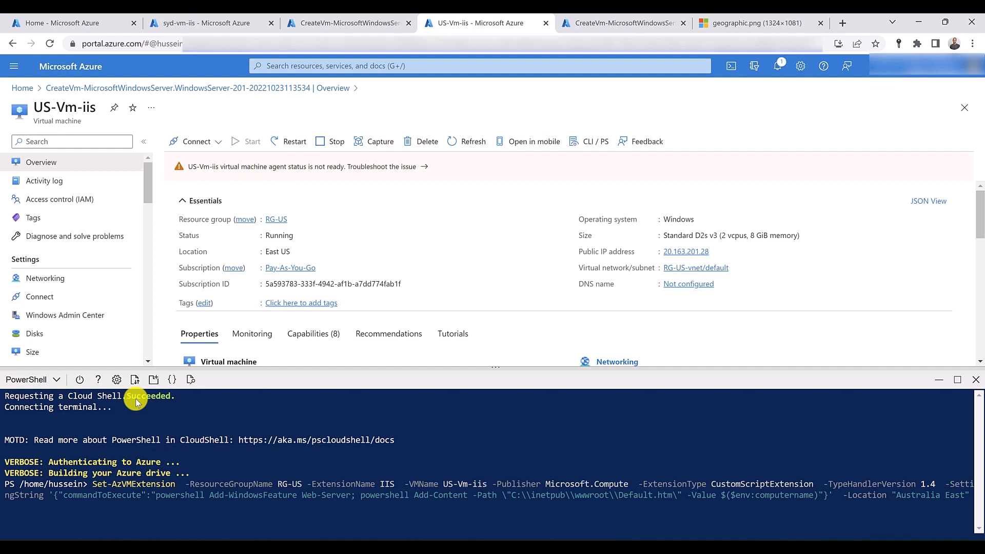
key("Return")
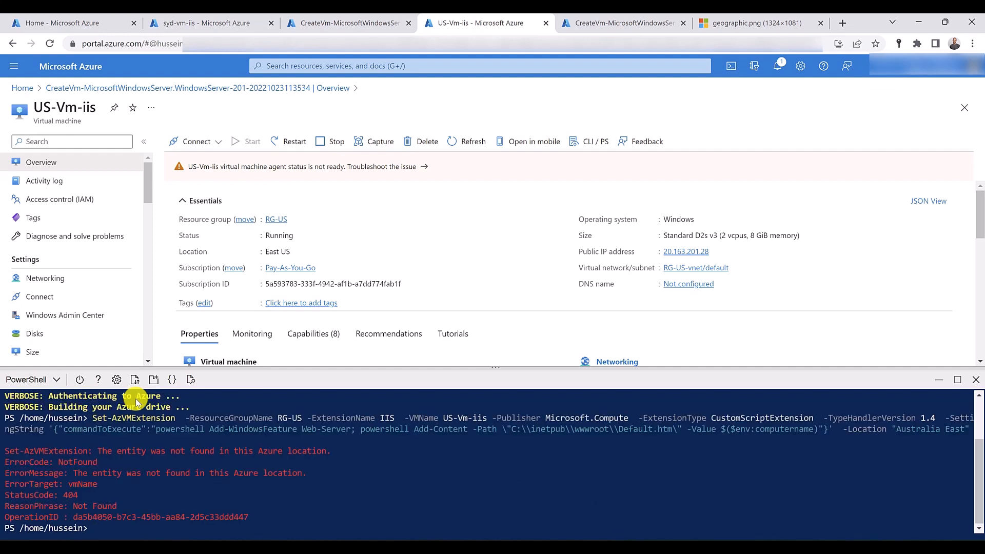
- Recall the US-Vm-iis extension command, set its Location value to East US, and run it again
key("Up")
key("Left")
key("Left")
key("Left")
key("Left")
key("Left")
key("Left")
key("Left")
key("Left")
key("Left")
key("Left")
key("Left")
key("Left")
key("Left")
key("Left")
key("Left")
key("Left")
key("Left")
key("Left")
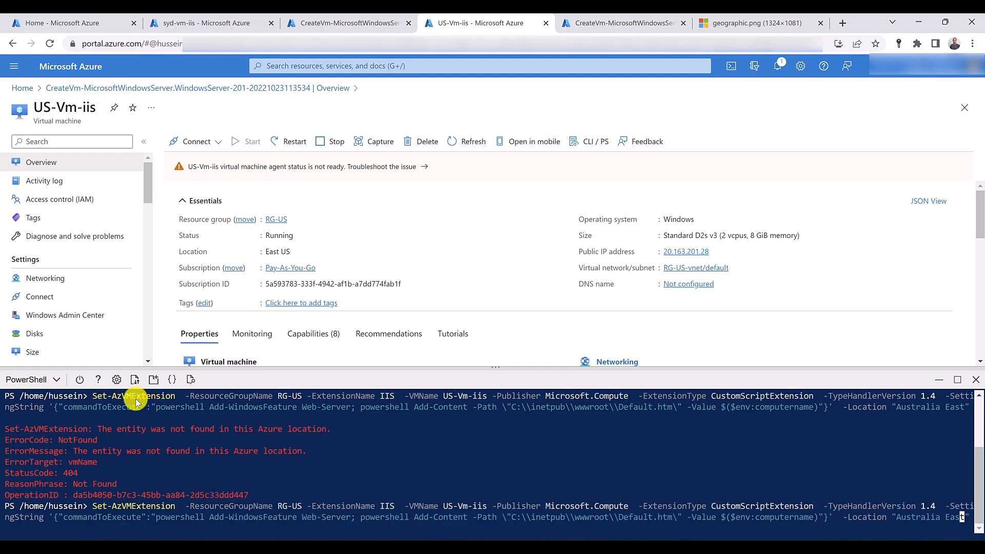
key("Right")
key("Right")
key("Right")
key("Delete")
key("Delete")
key("Delete")
key("Delete")
key("Delete")
key("Delete")
key("Delete")
key("Delete")
key("Delete")
key("Delete")
key("Right")
key("Right")
key("Right")
key("Right")
type("US")
key("Return")
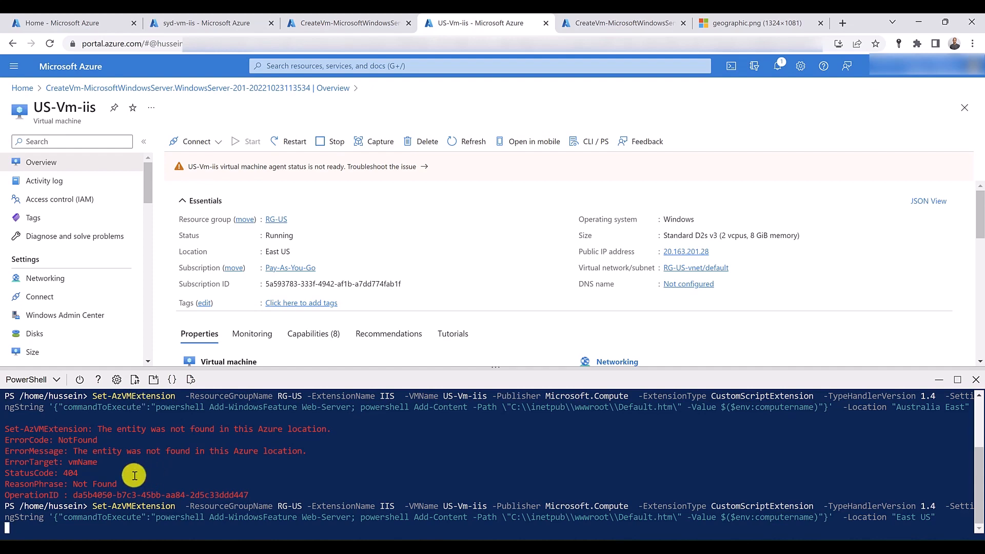
- Start creating a Traffic Manager profile from the load balancing services and name it geoprofiletest
left_click(54, 21)
left_click(345, 251)
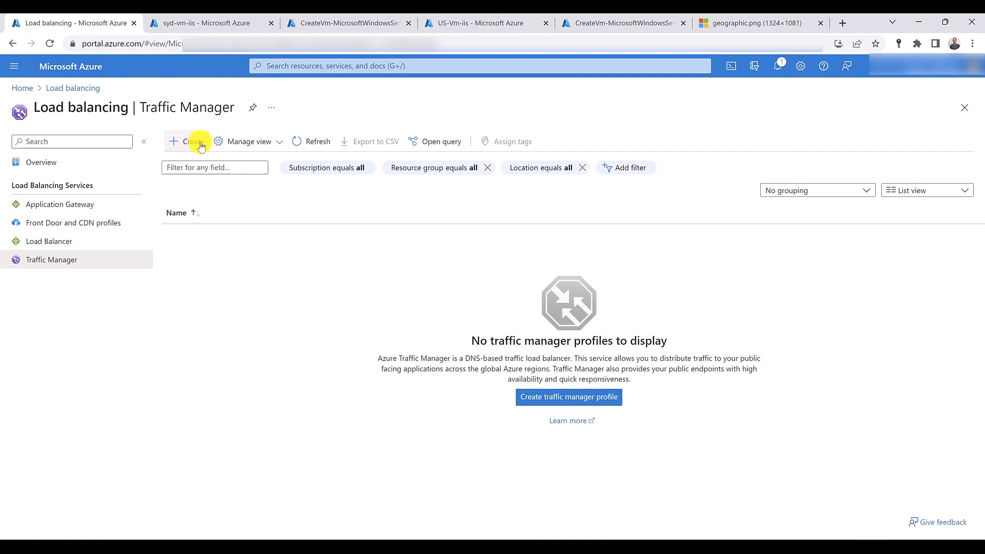
left_click(200, 144)
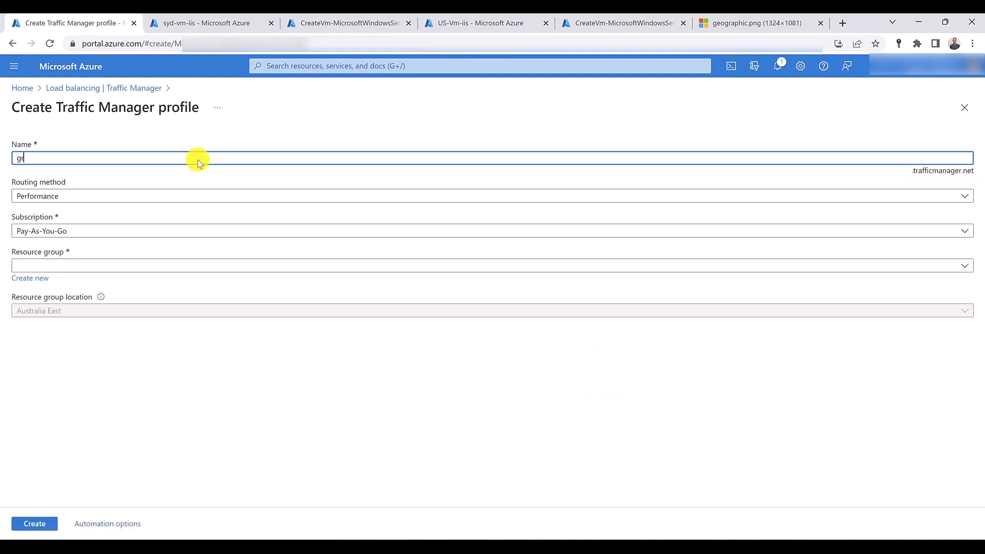
type("geo")
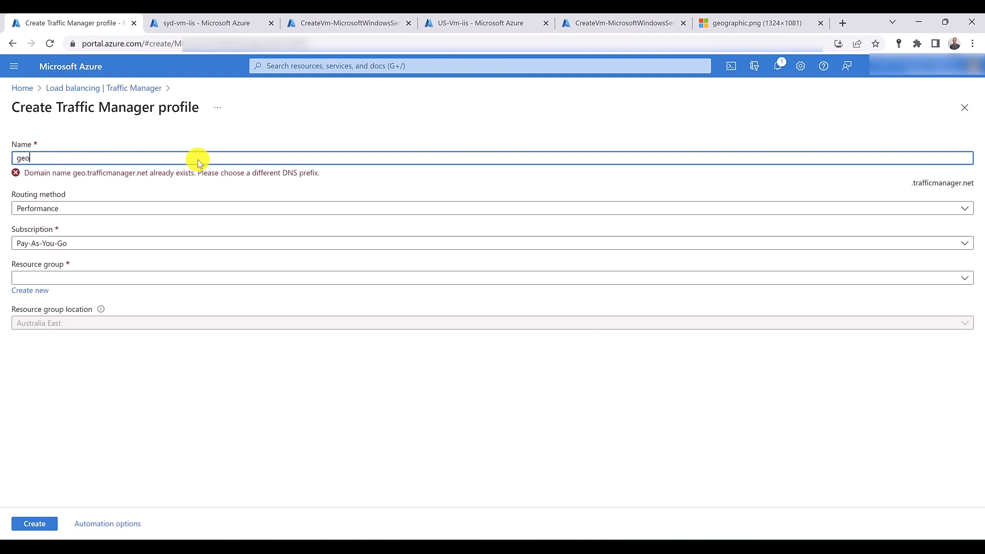
type("profile")
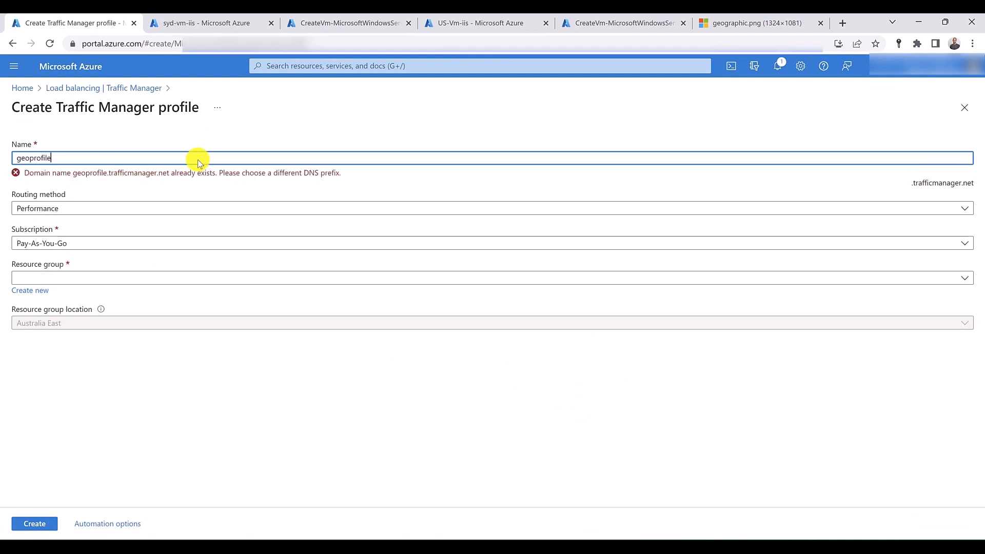
type("test")
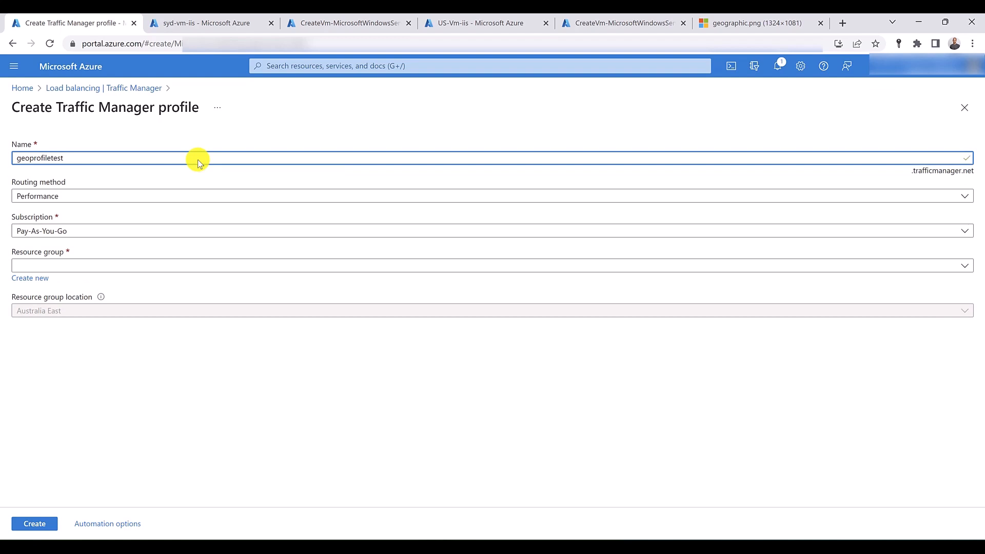
- Set the profile's routing method to Geographic, choose resource group RG-Syd, and create the profile
left_click(160, 197)
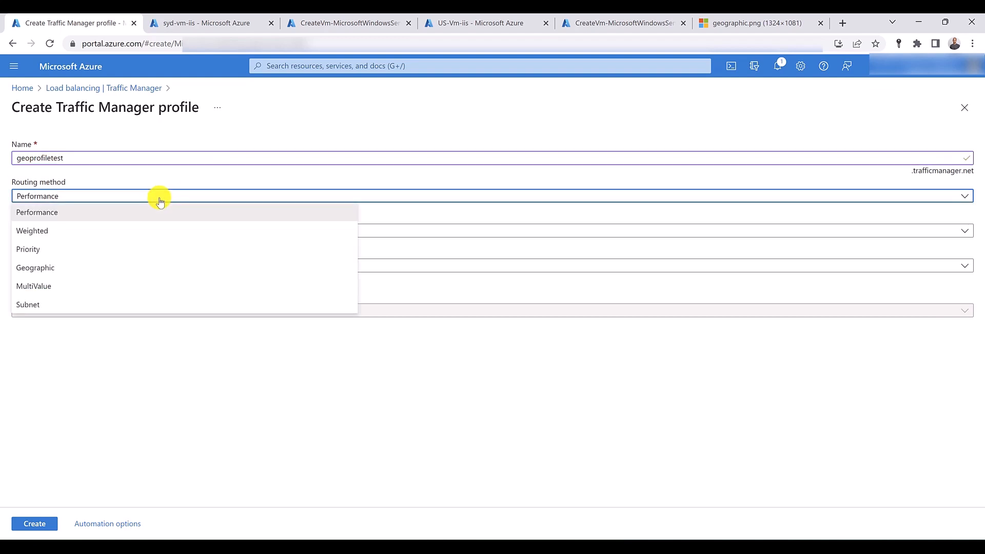
left_click(136, 267)
left_click(82, 269)
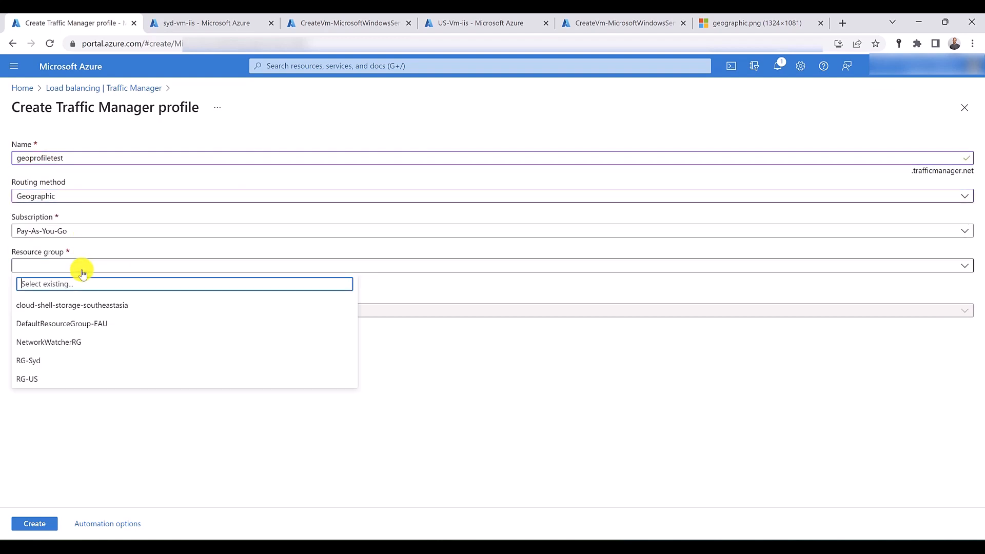
left_click(55, 363)
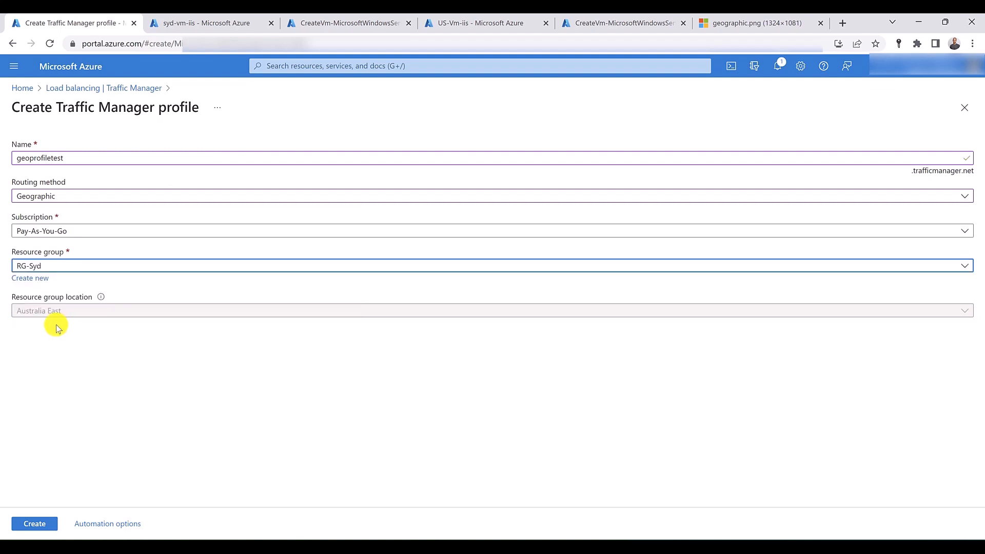
left_click(35, 523)
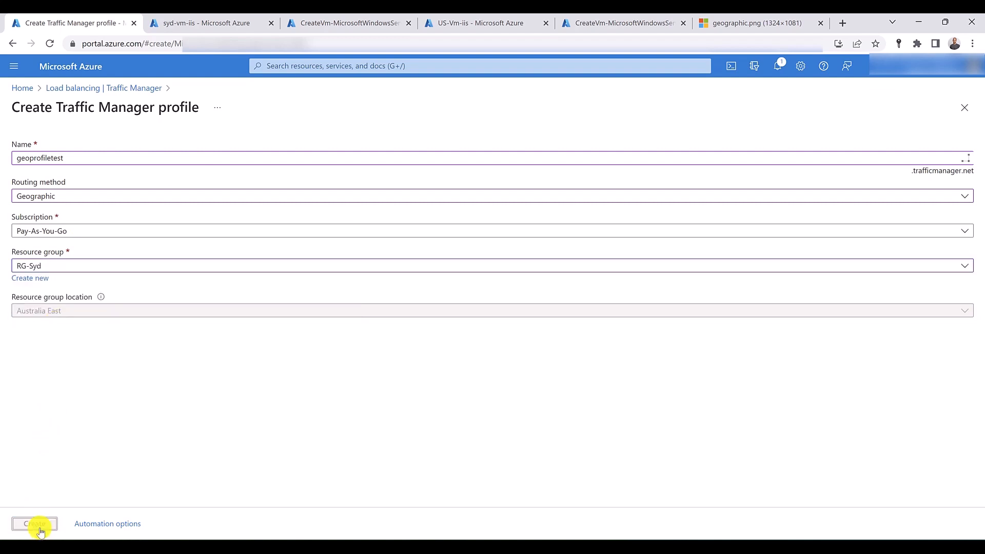
- Set the DNS name label of the syd-vm-iis public IP address to sydiisvm and save the configuration
left_click(187, 20)
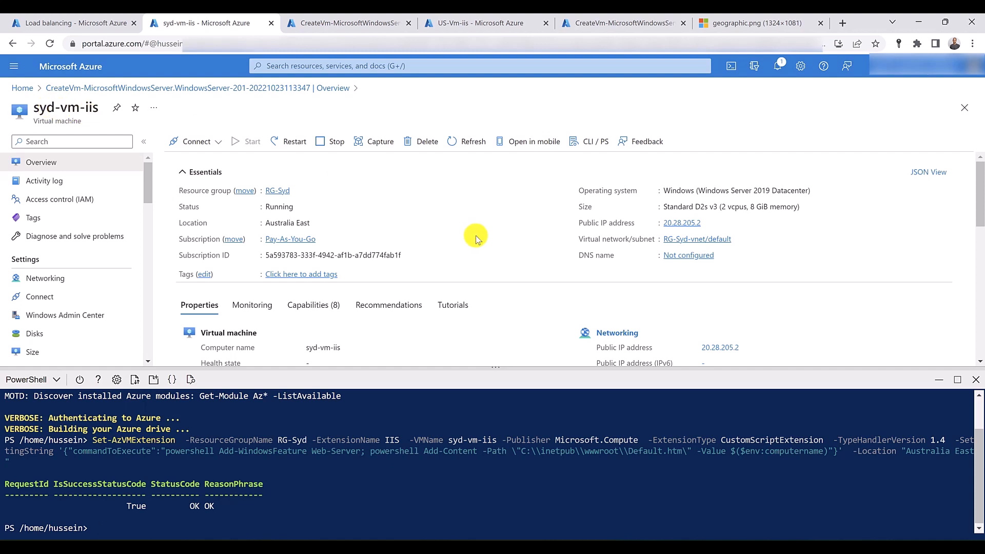
left_click(687, 256)
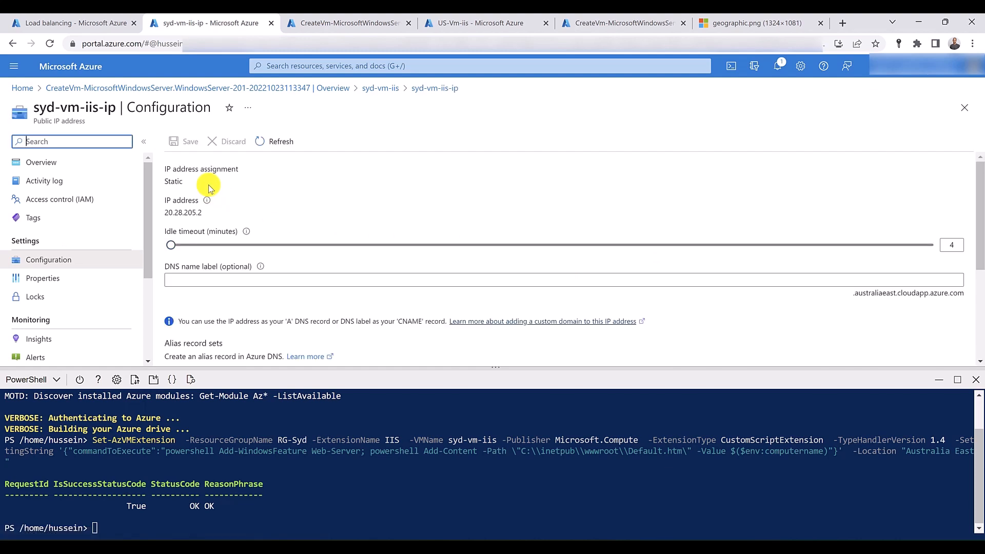
left_click(198, 279)
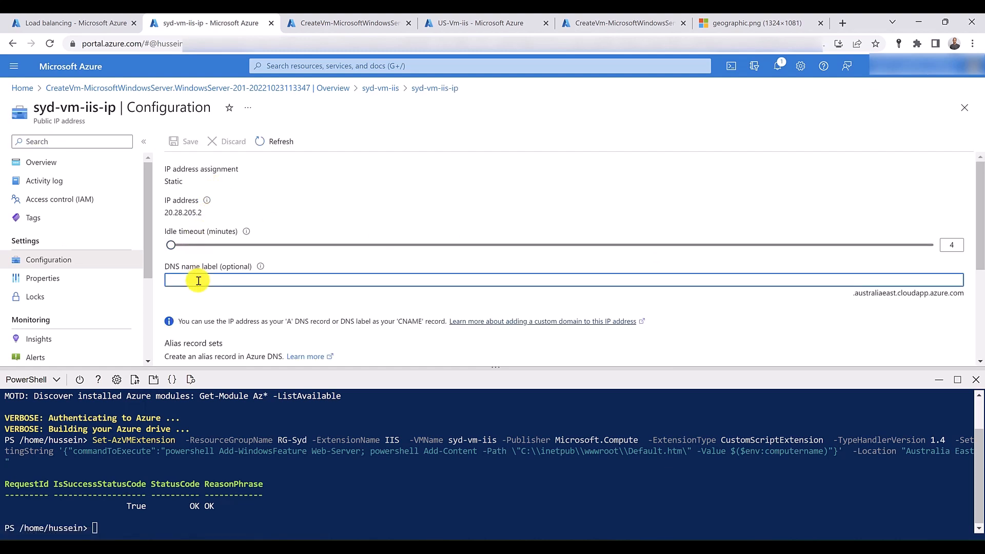
type("sydiisvm")
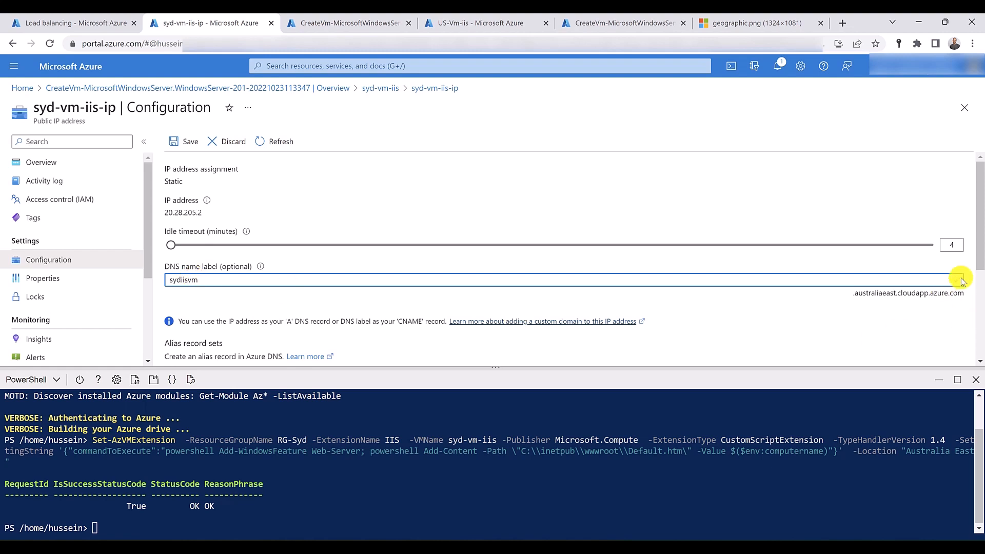
left_click(186, 145)
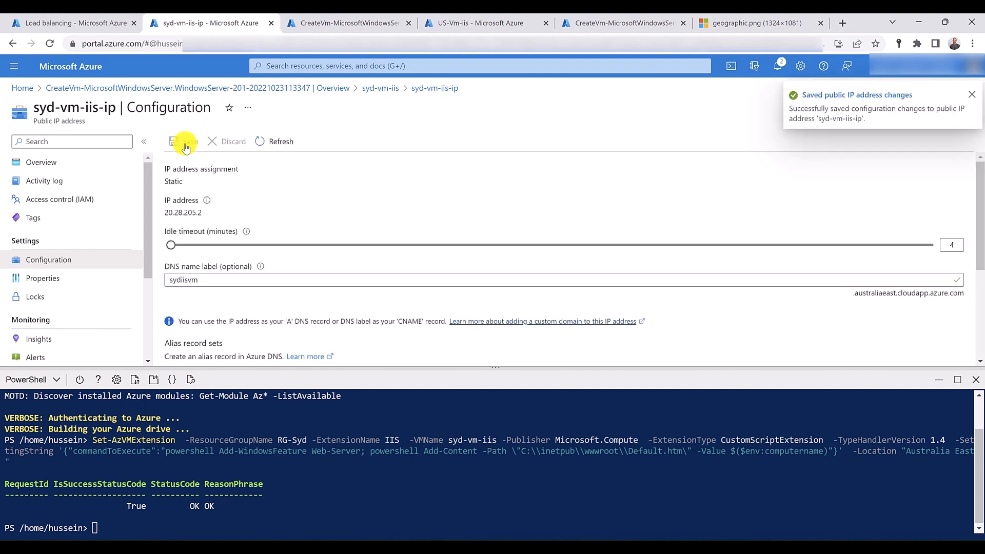
left_click(78, 169)
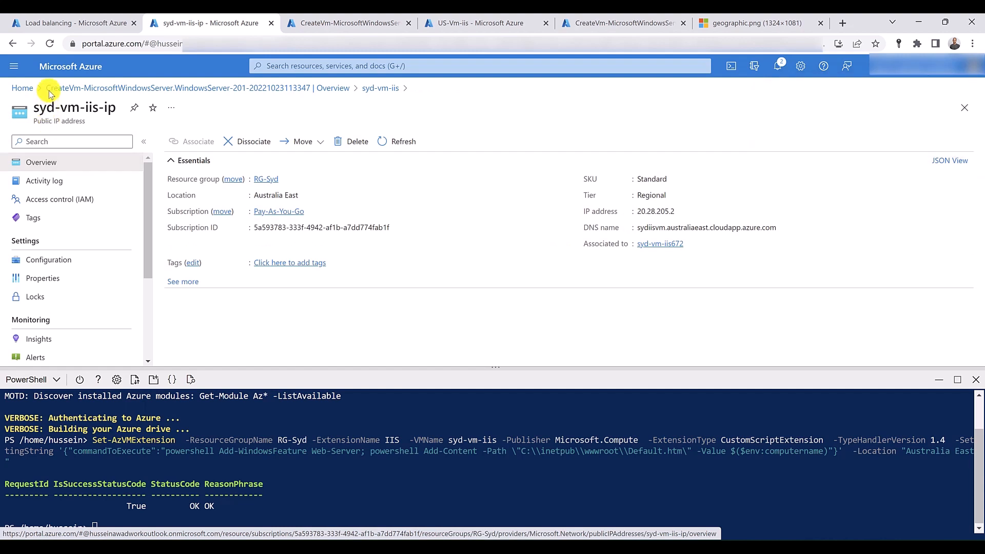
- Return to the syd-vm-iis virtual machine and add an inbound port rule that allows destination port 80
left_click(11, 45)
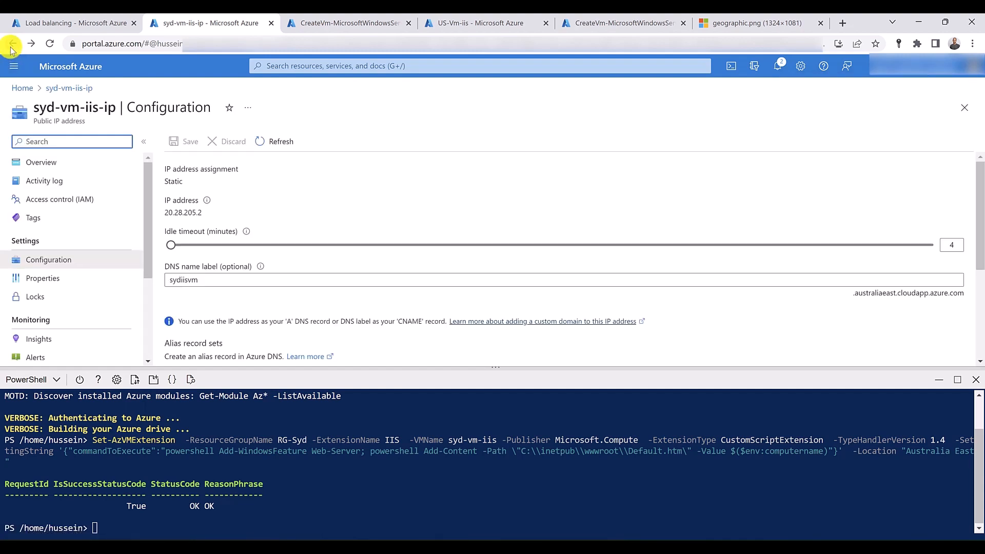
left_click(11, 46)
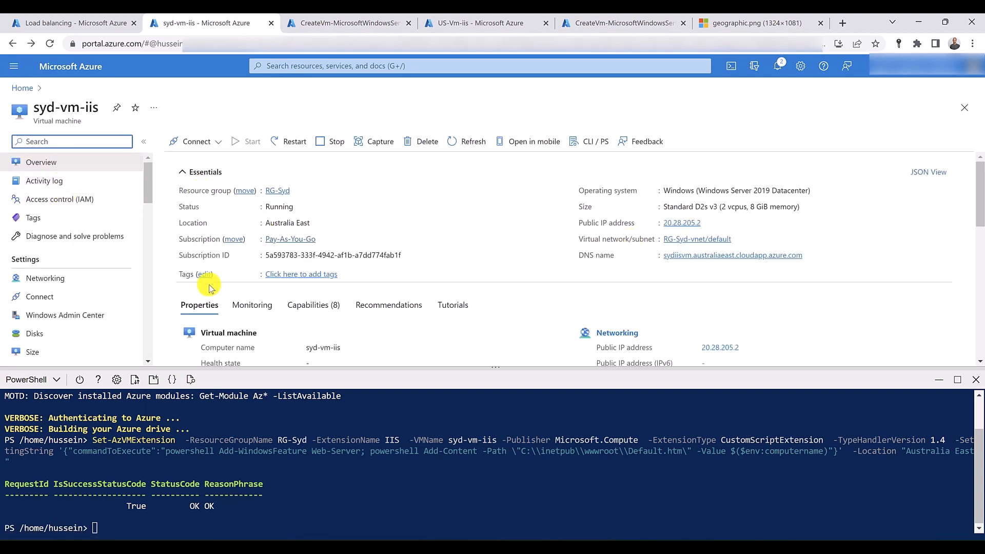
left_click(66, 277)
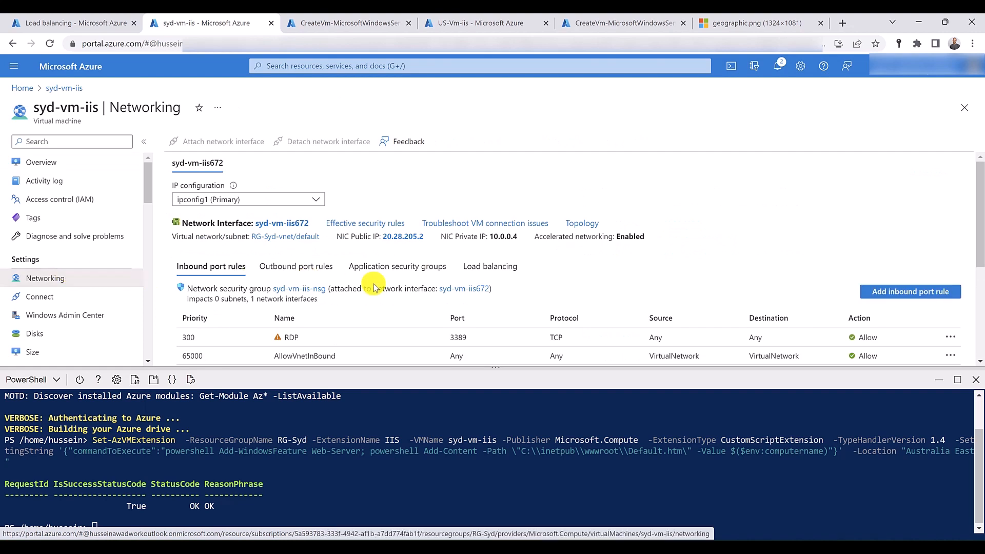
left_click(894, 292)
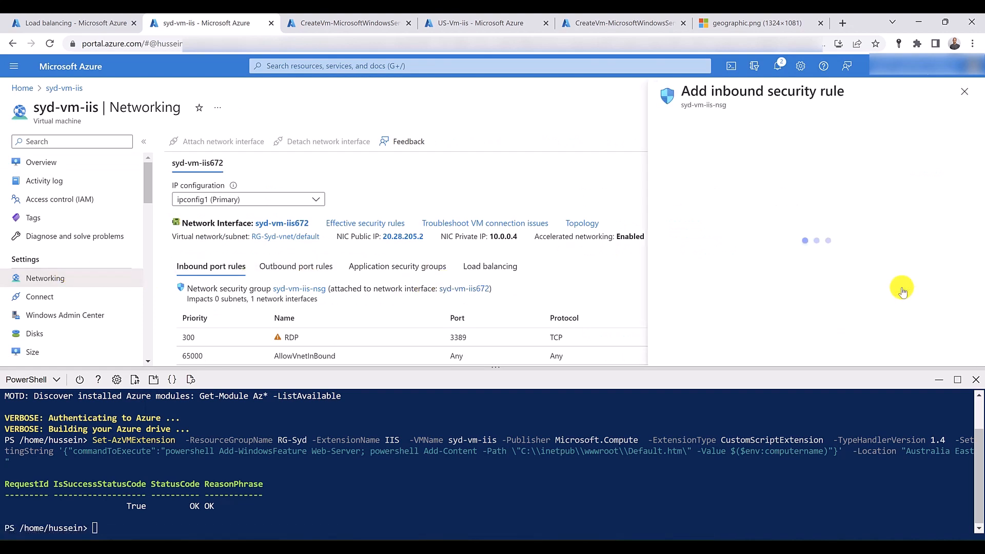
left_click(975, 379)
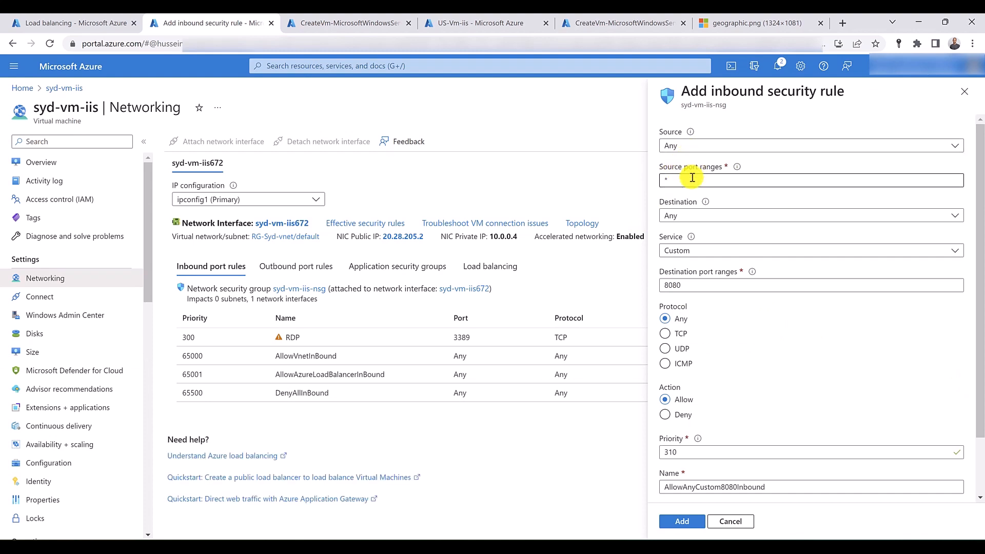
left_click(694, 290)
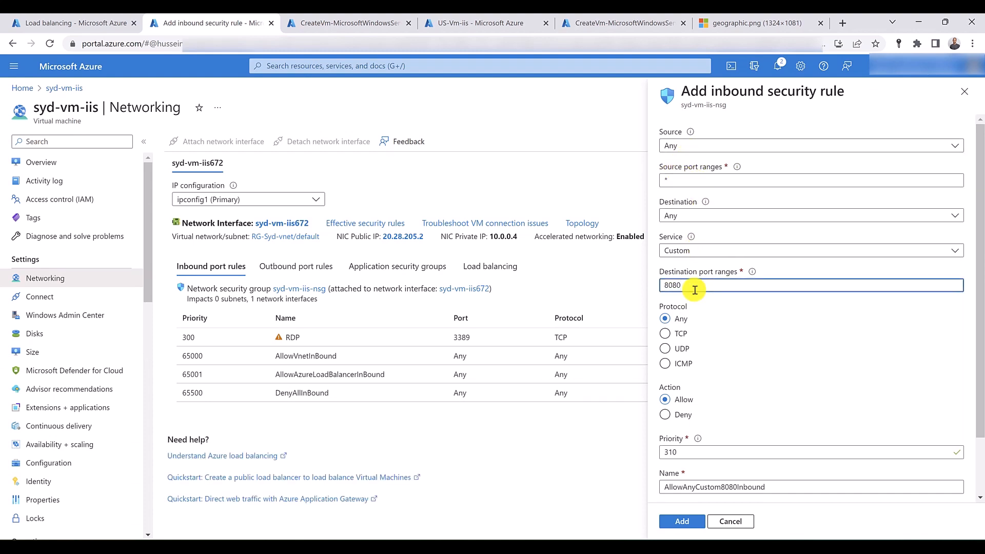
key("BackSpace")
key("BackSpace")
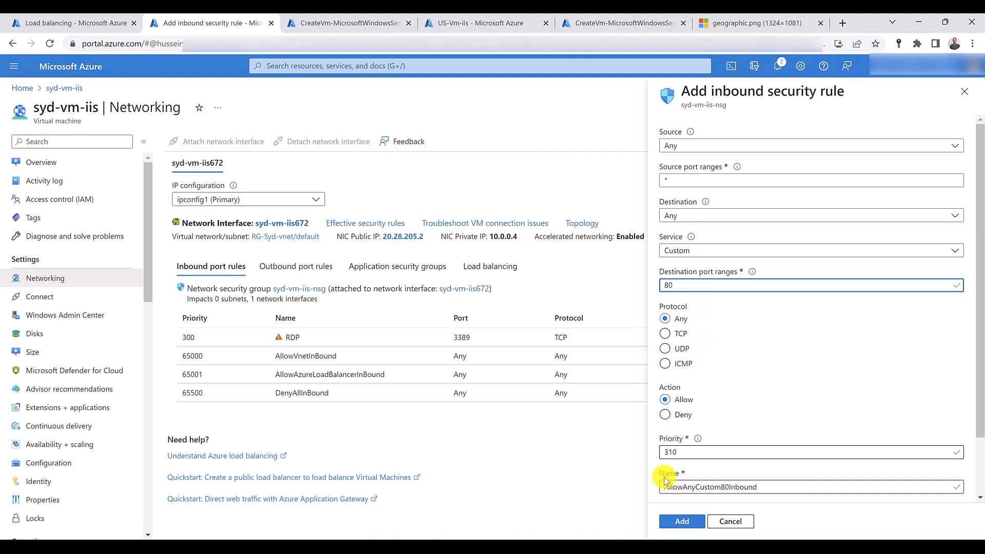
left_click(680, 522)
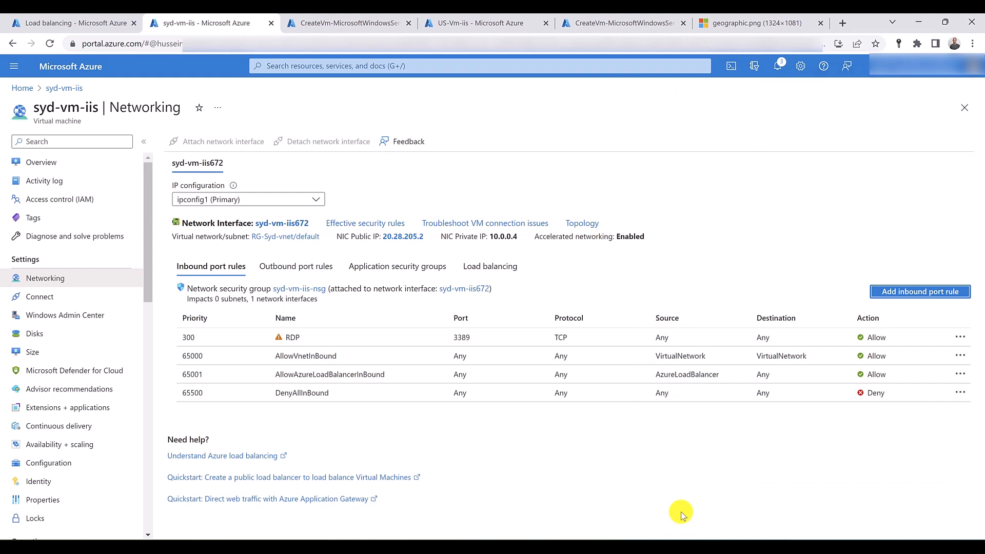
- Close Cloud Shell on US-Vm-iis, set its public IP's DNS name label to usiisvm, and save the configuration
left_click(453, 20)
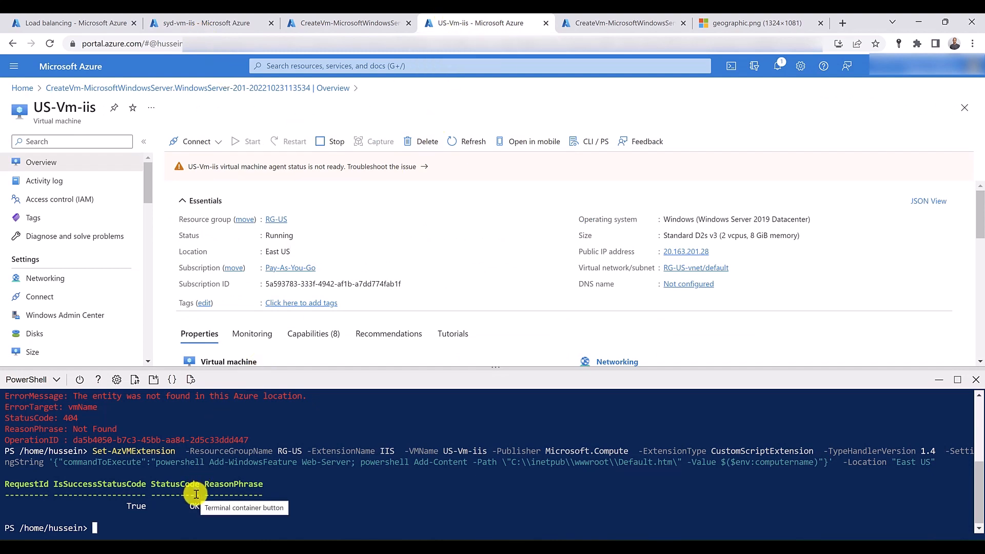
left_click(978, 380)
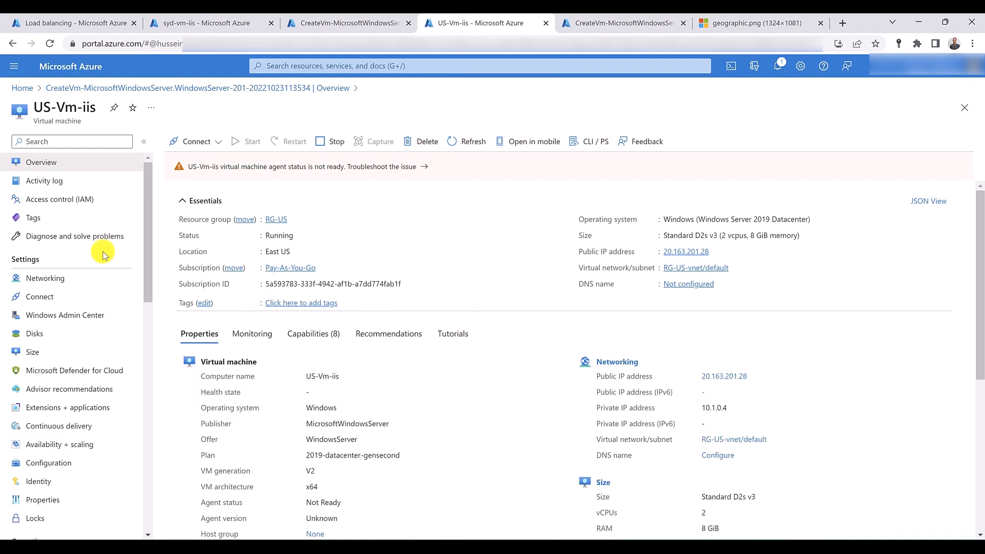
left_click(692, 285)
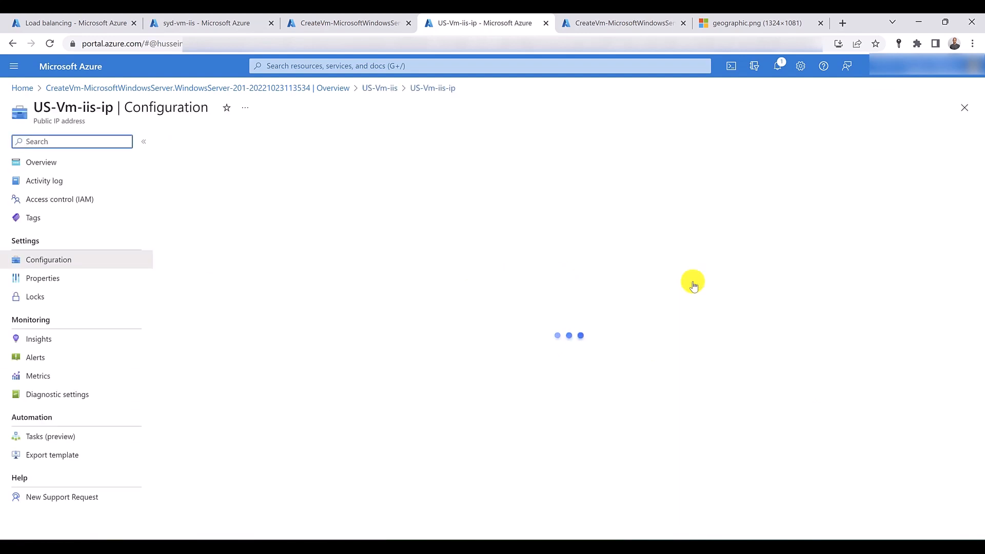
left_click(196, 277)
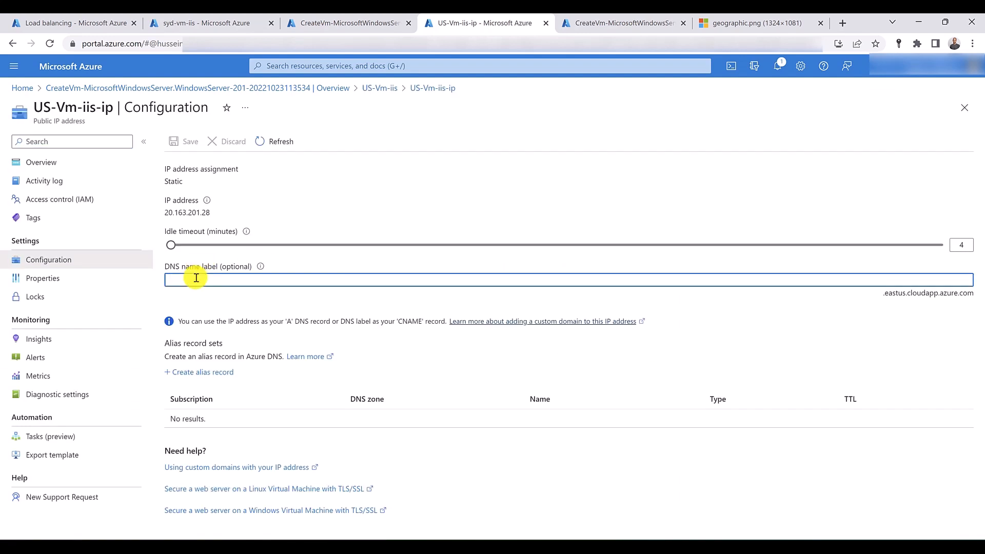
type("usiisvm")
left_click(175, 145)
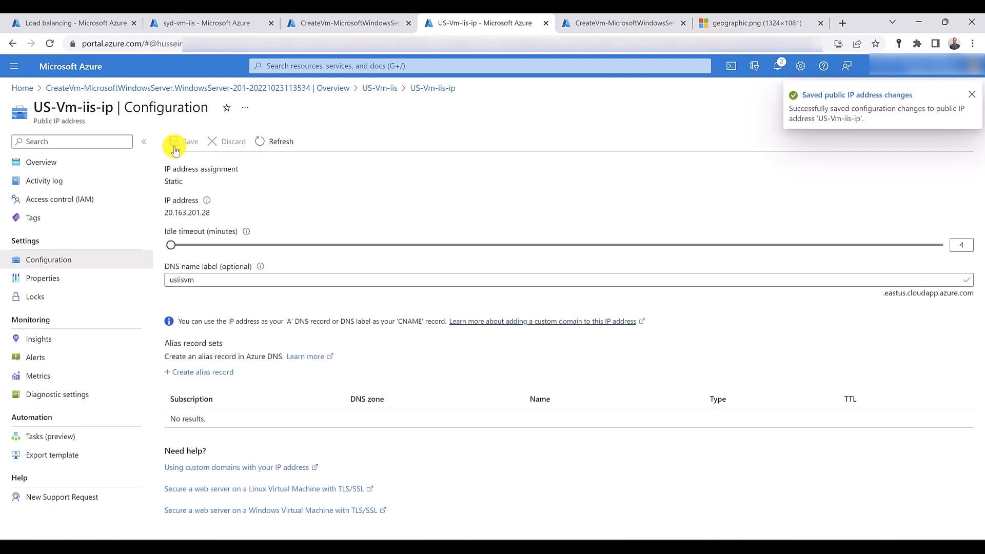
- Return to the US-Vm-iis virtual machine and add an inbound port rule for destination port 80 named AllowAnyCustom80Inbound1
left_click(14, 45)
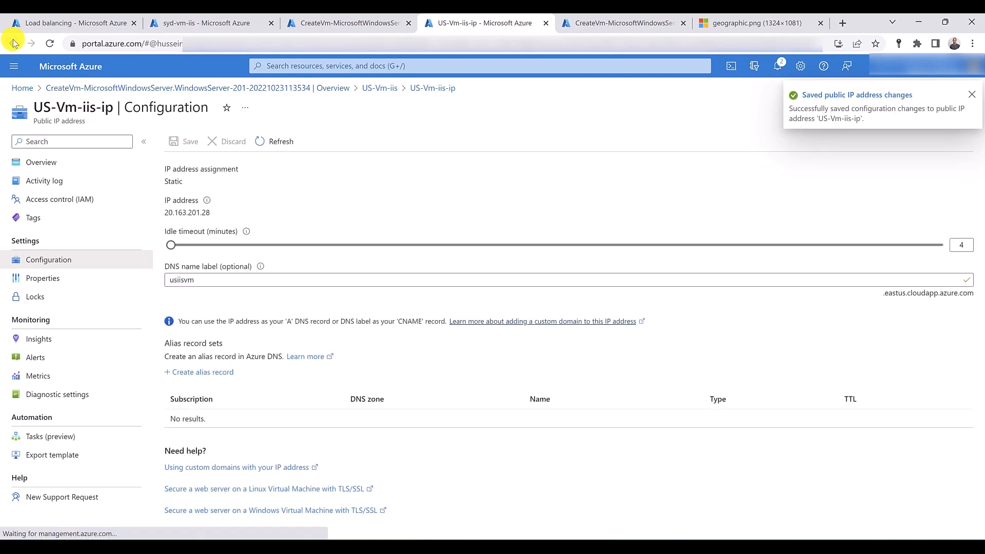
left_click(14, 44)
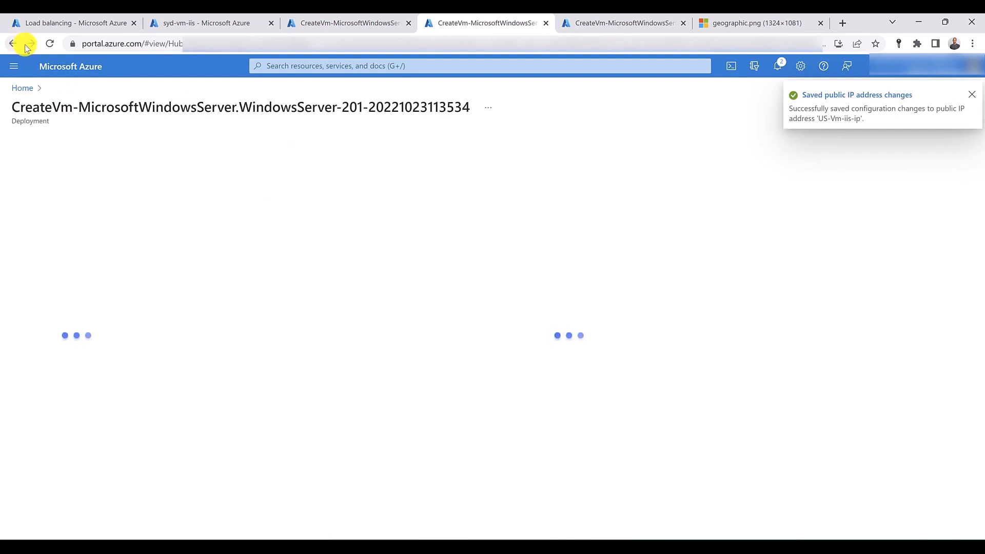
left_click(31, 44)
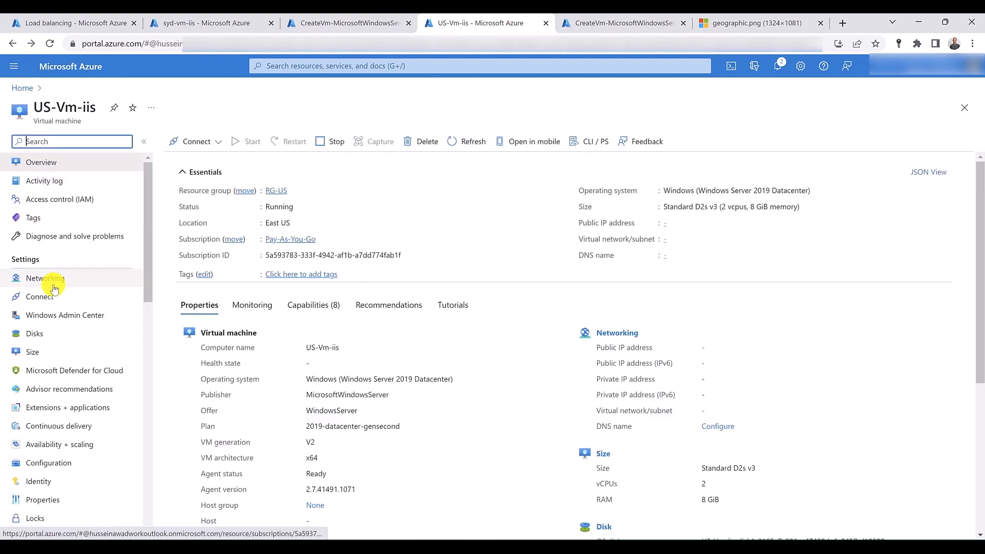
left_click(52, 279)
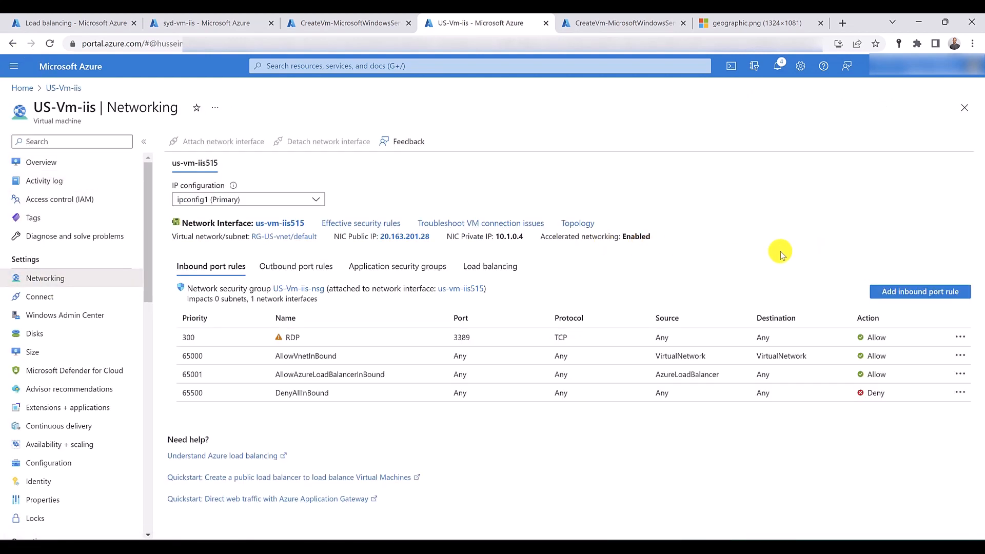
left_click(919, 292)
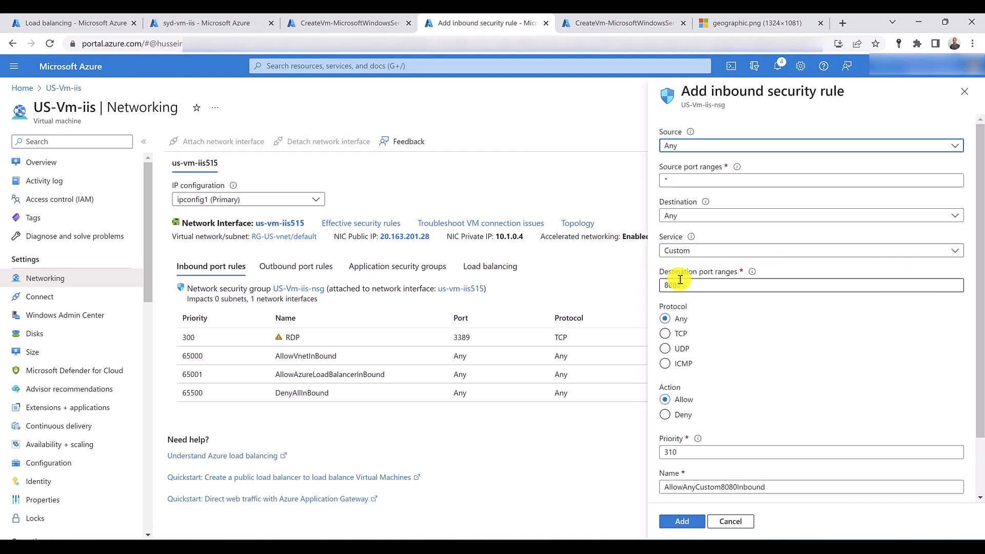
left_click(709, 285)
key("BackSpace")
key("BackSpace")
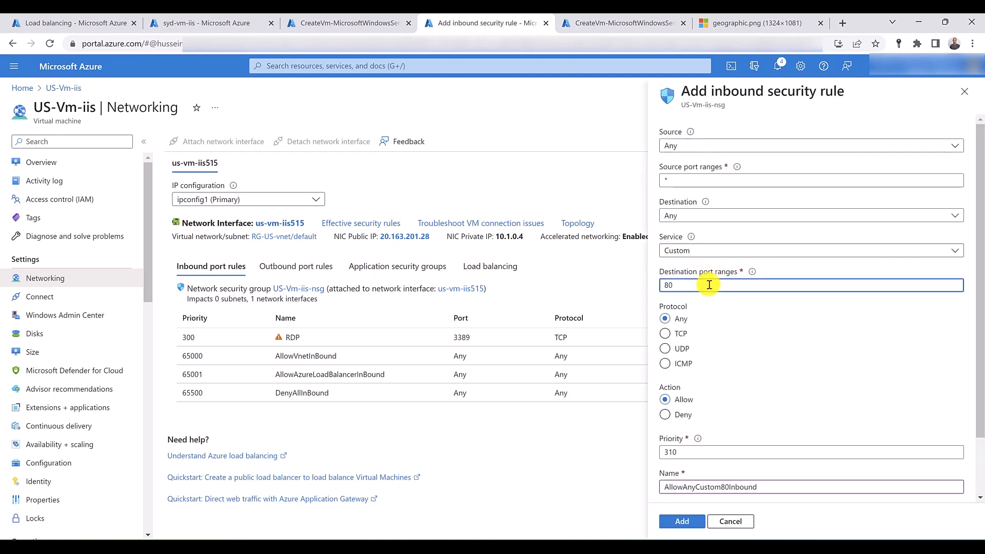
scroll(709, 285, "down", 2)
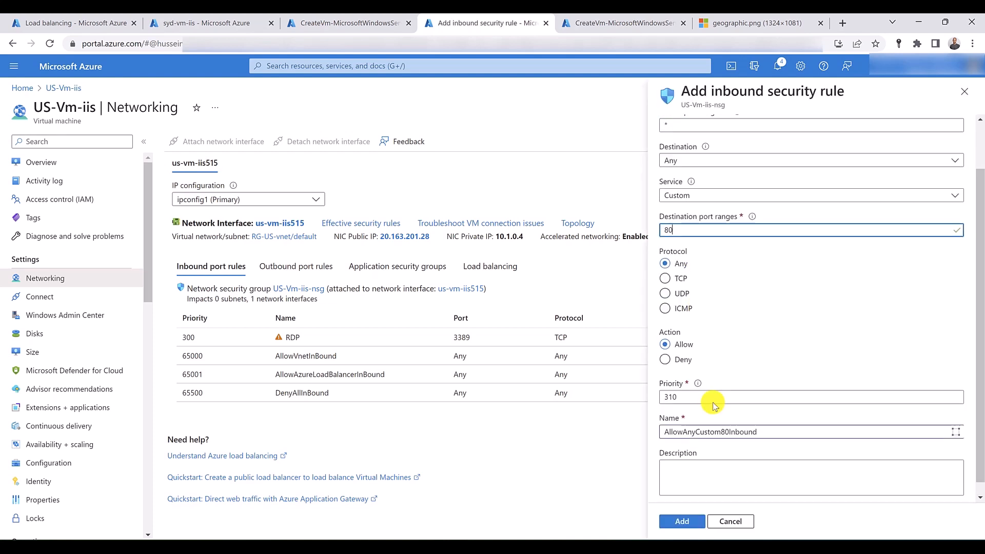
left_click(764, 420)
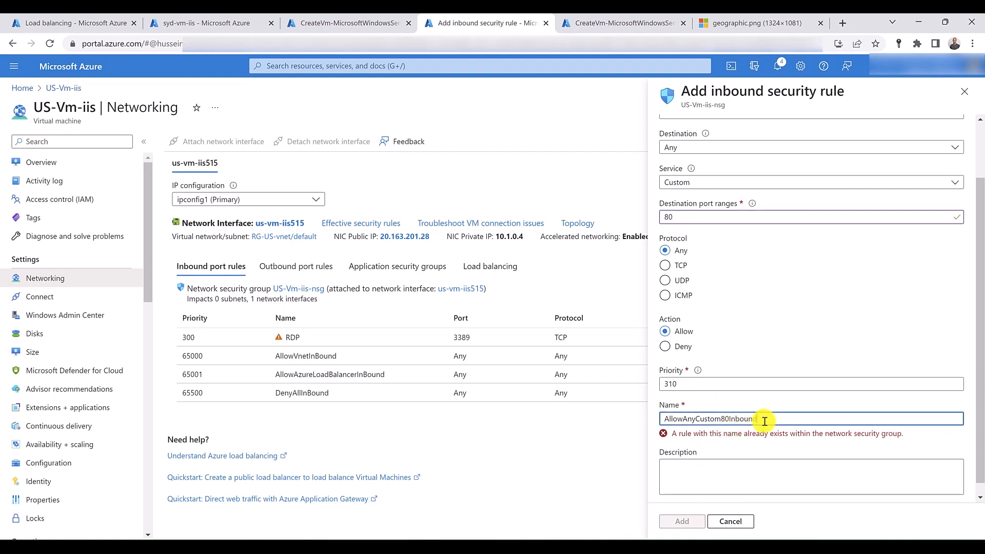
type("1")
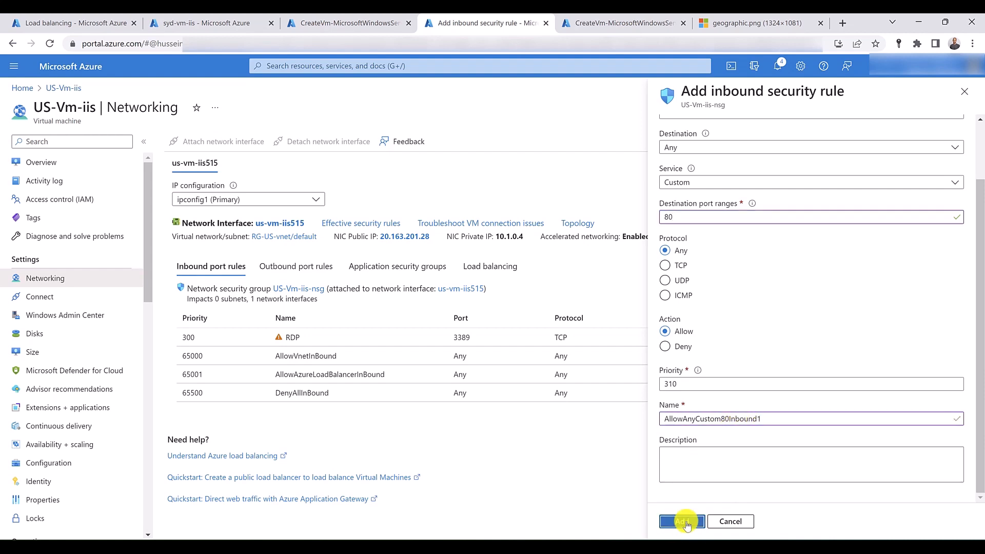
left_click(682, 521)
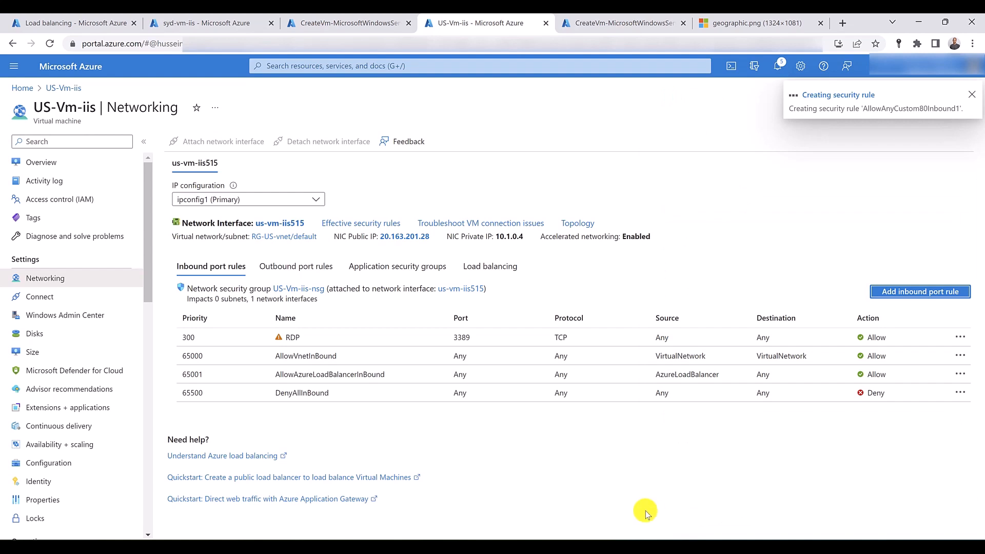
- Return to the Traffic Manager profile list, refresh it, and open the endpoints of the geoprofiletest profile
left_click(300, 21)
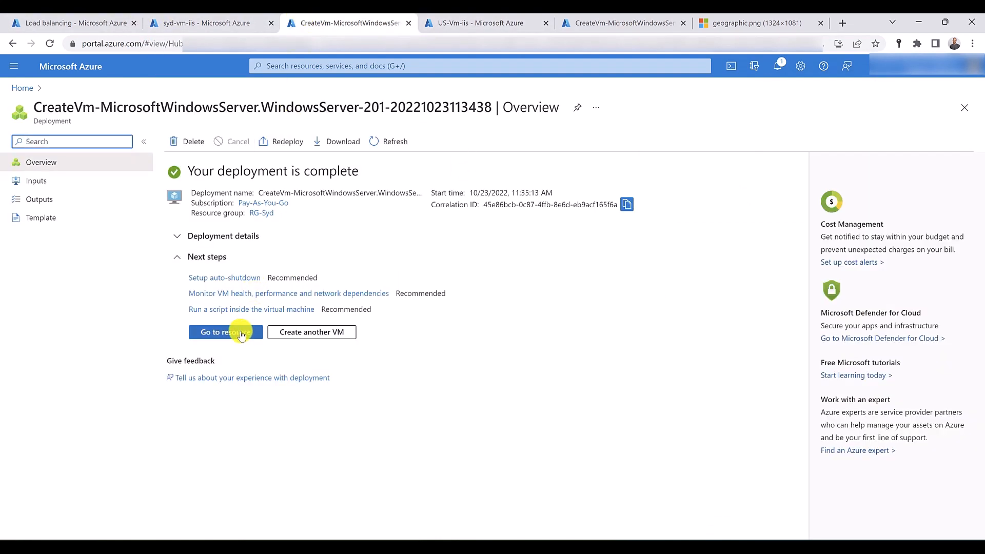
left_click(103, 22)
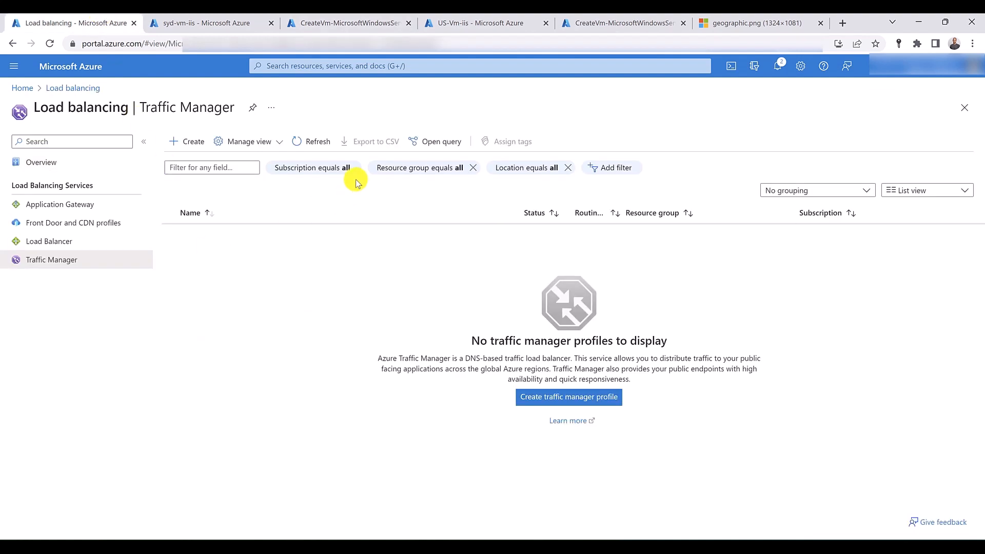
left_click(323, 141)
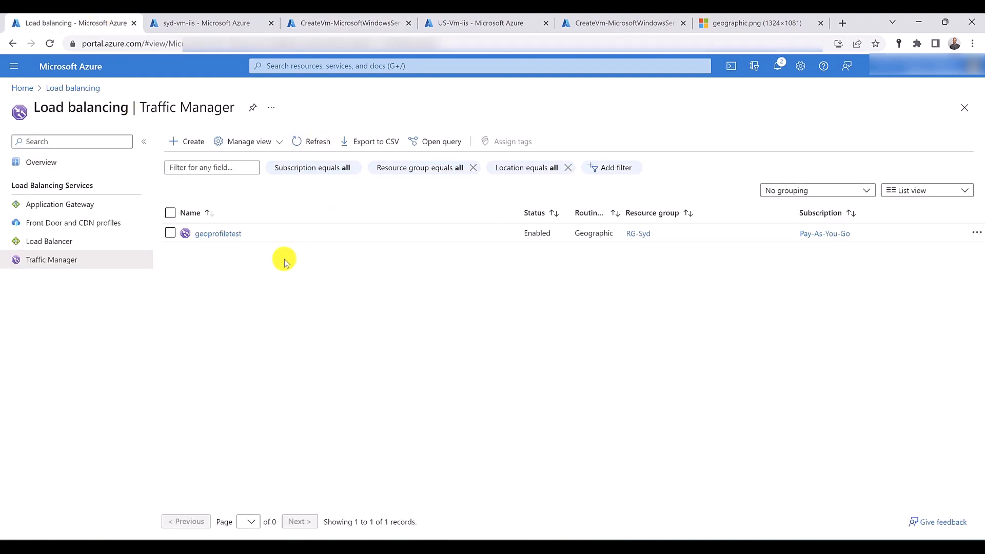
left_click(213, 235)
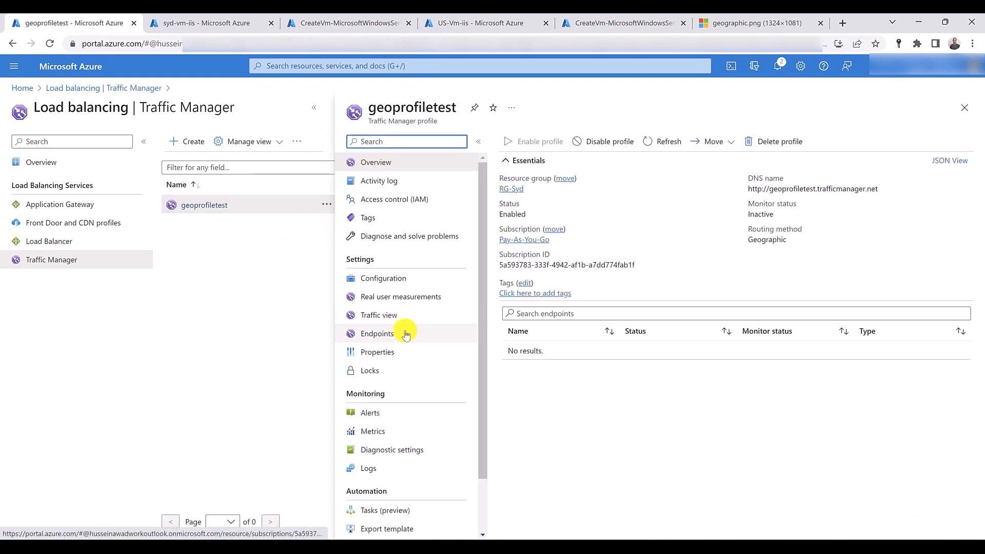
left_click(406, 334)
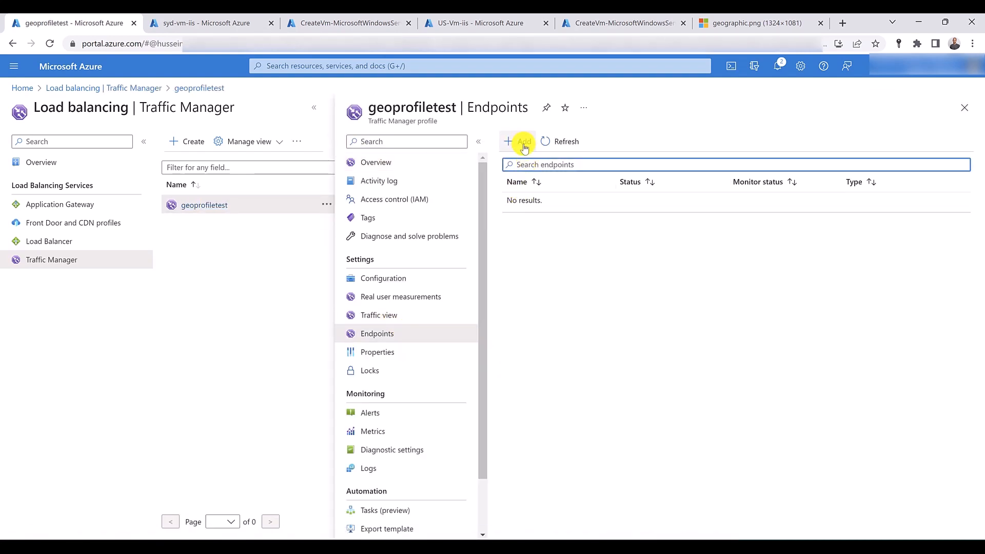
- Start a new Azure endpoint named syd with target resource type Public IP address and syd-vm-iis-ip as its address
left_click(522, 143)
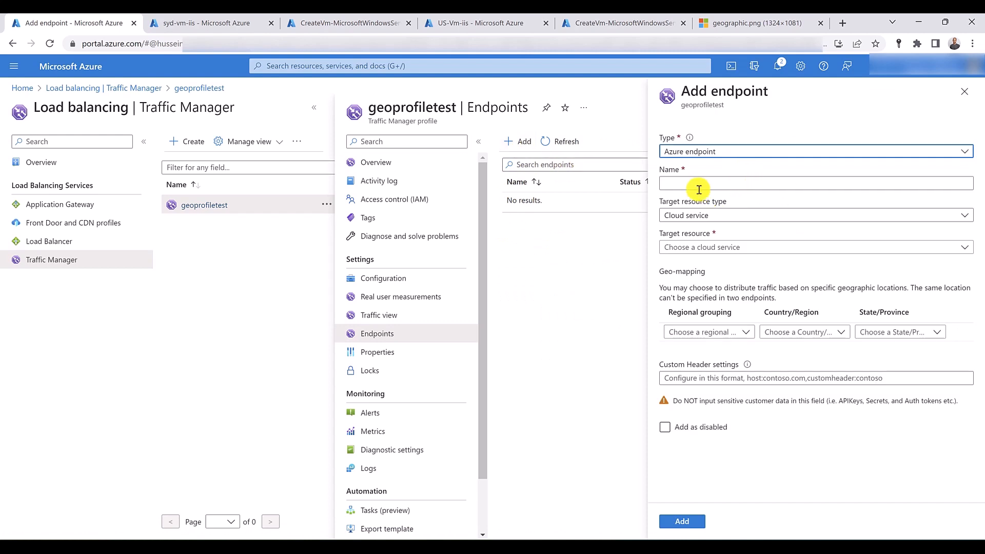
left_click(696, 187)
type("syd")
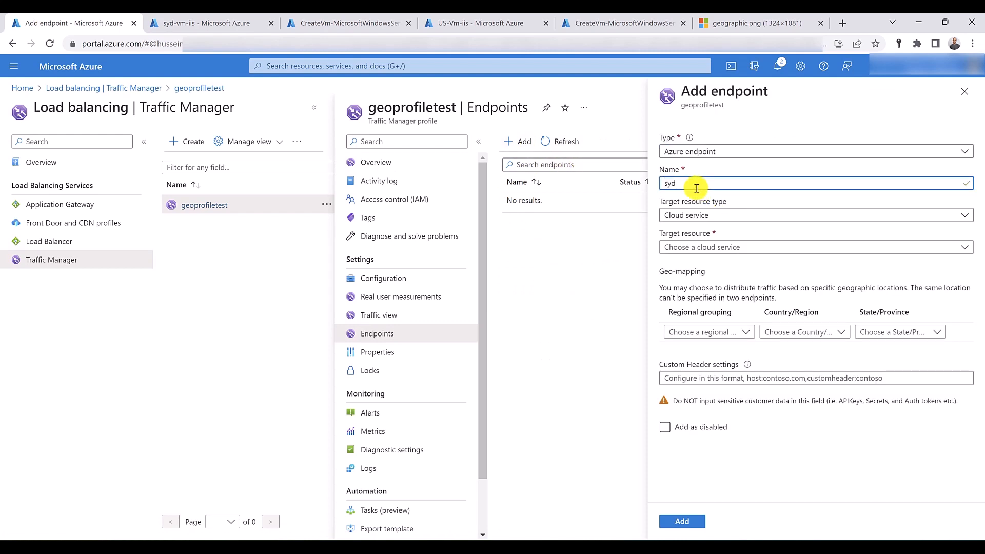
left_click(702, 215)
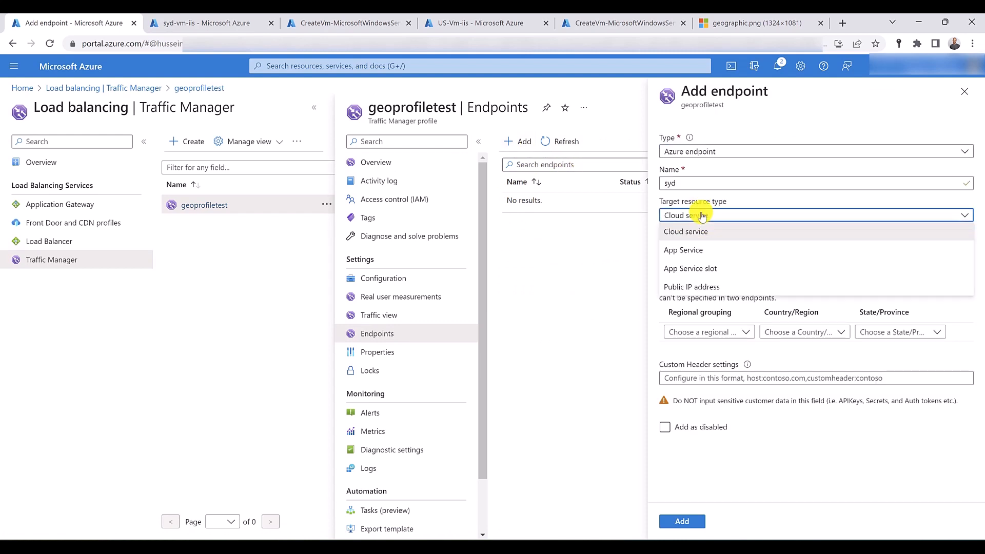
left_click(692, 286)
left_click(715, 248)
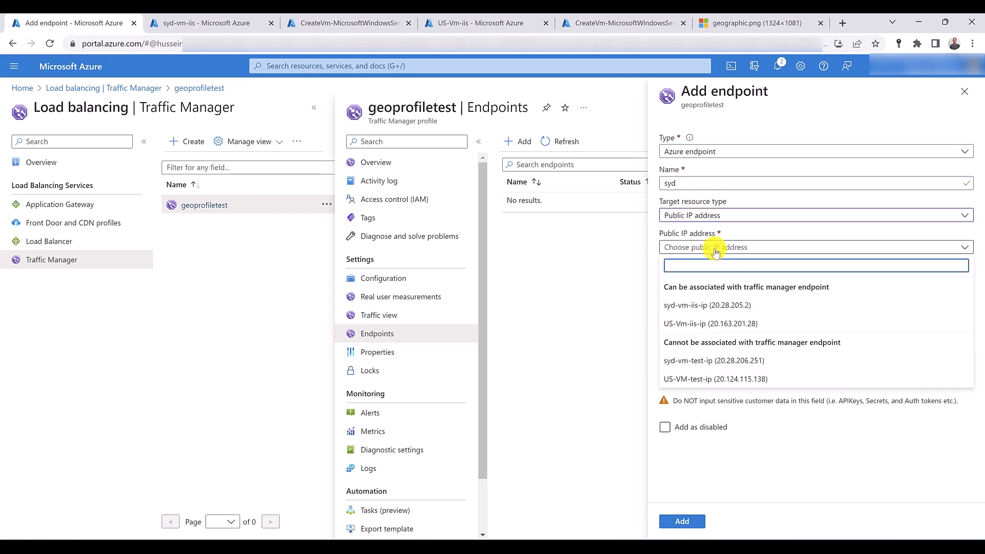
left_click(722, 305)
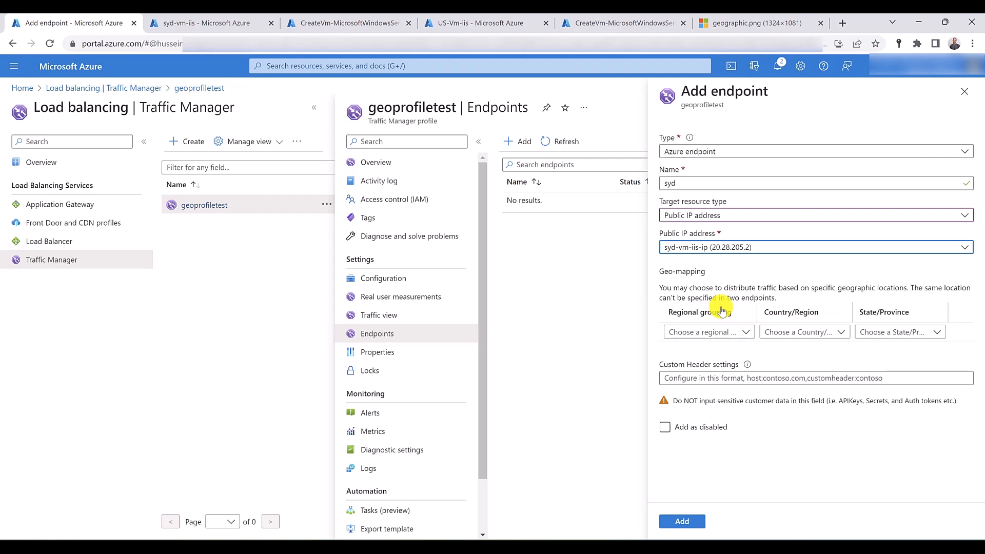
- Map the syd endpoint to the North America / Central America / Caribbean regional grouping without a specific country and add it
left_click(746, 335)
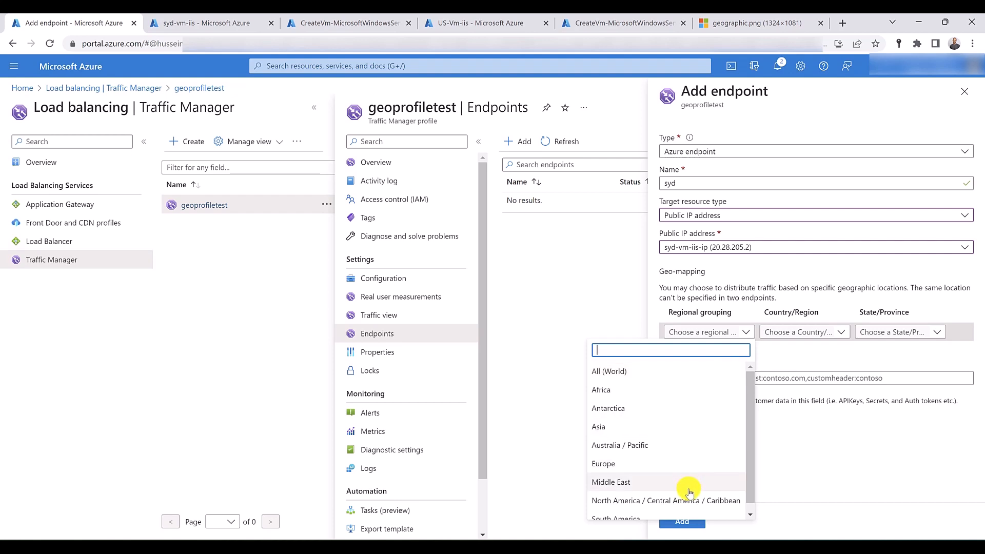
scroll(688, 500, "down", 1)
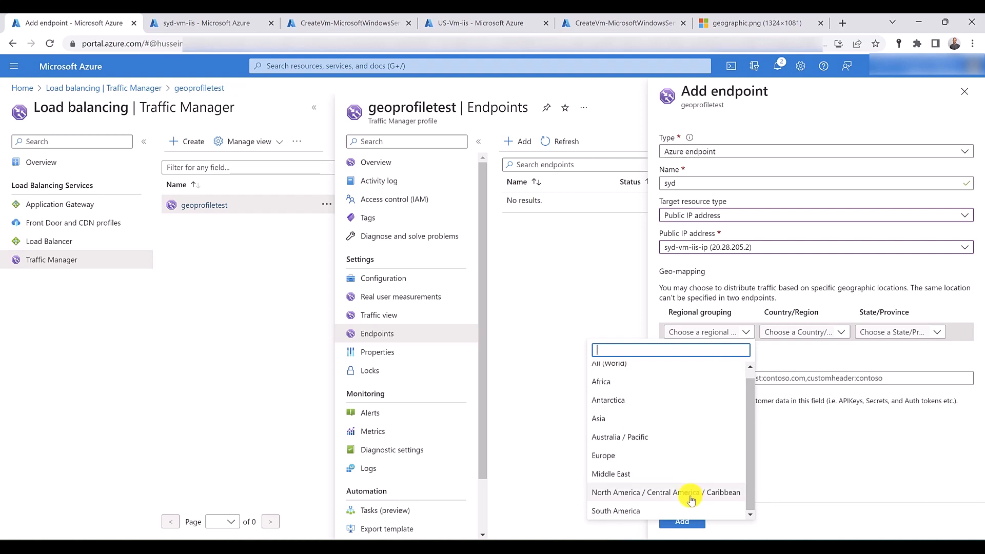
left_click(690, 493)
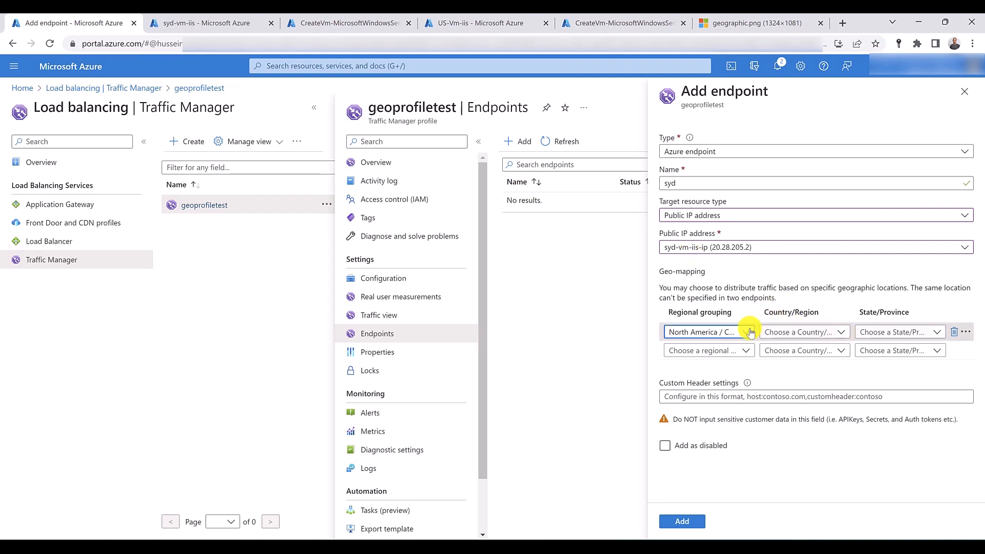
left_click(841, 332)
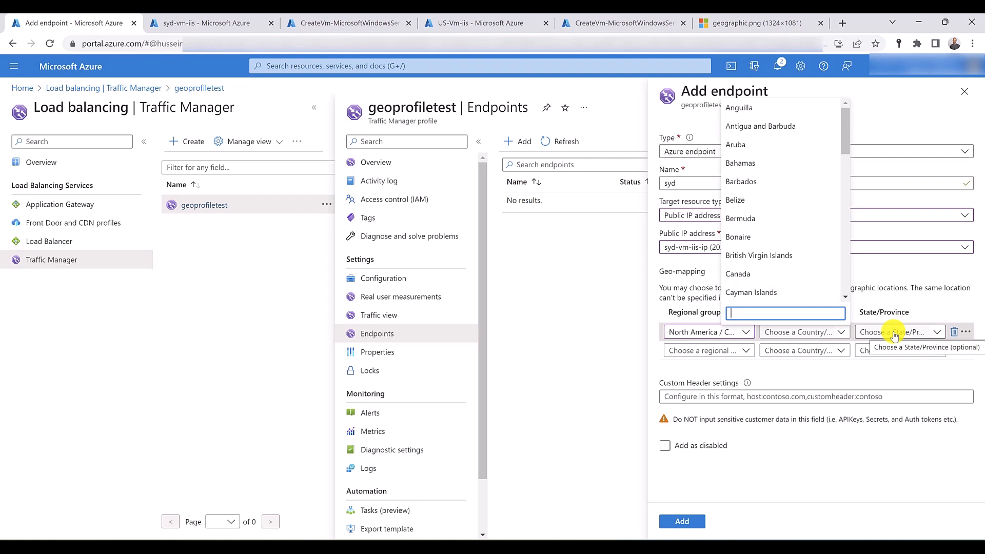
left_click(894, 373)
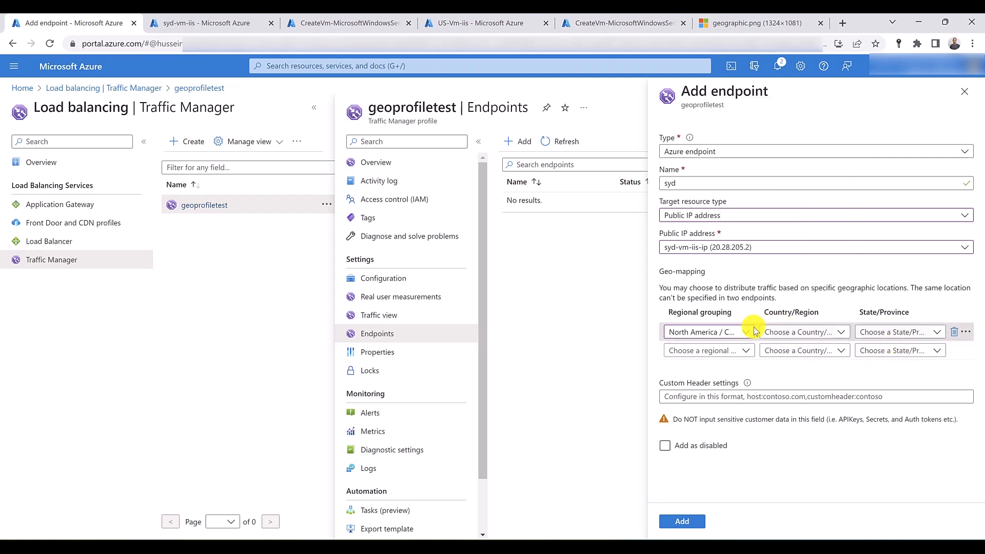
left_click(681, 523)
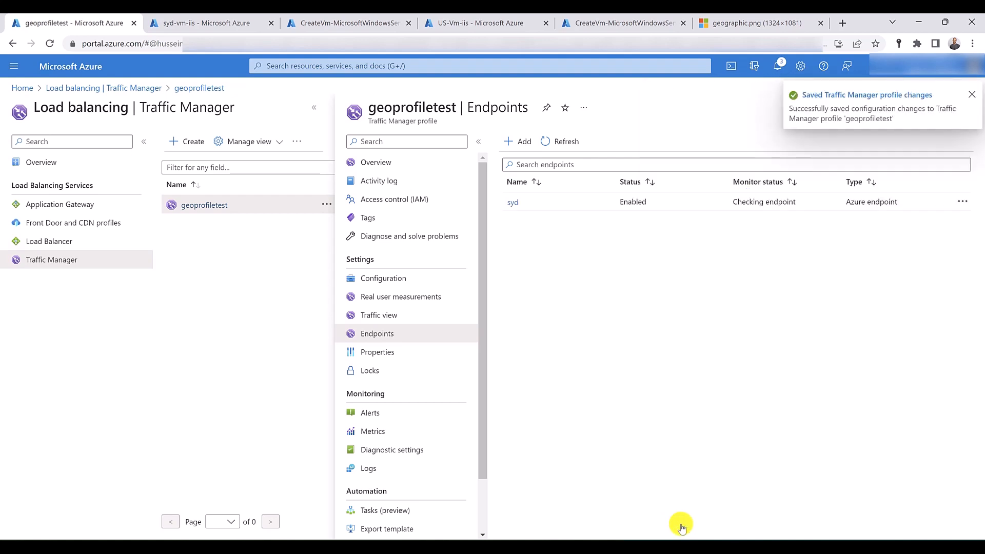
- Start a second Azure endpoint named US with target resource type Public IP address and US-Vm-iis-ip as its address
left_click(520, 145)
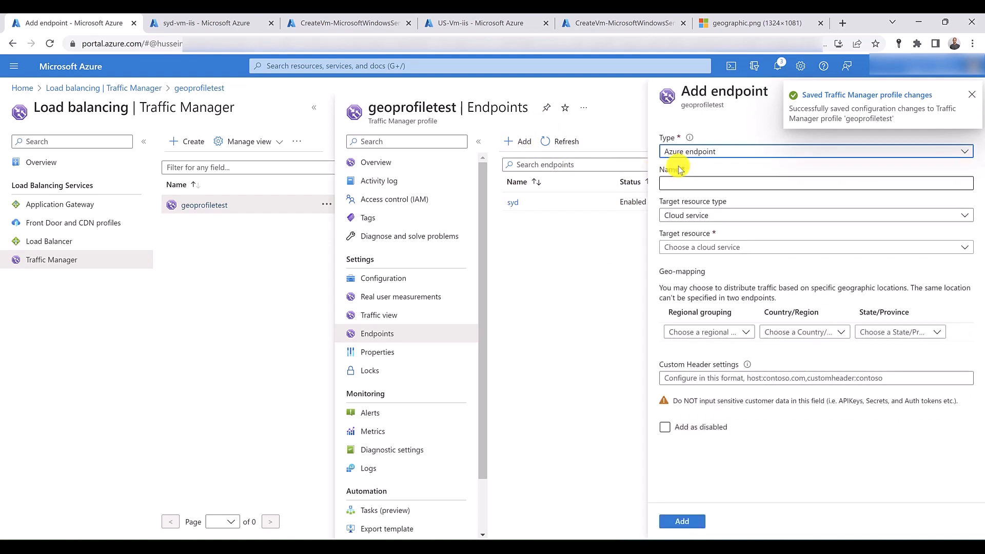
left_click(686, 184)
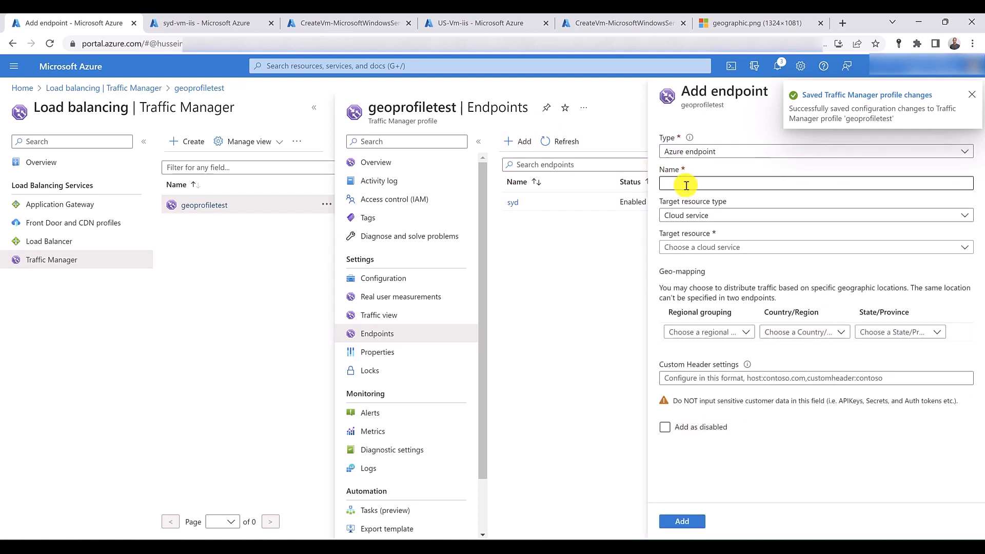
type("US")
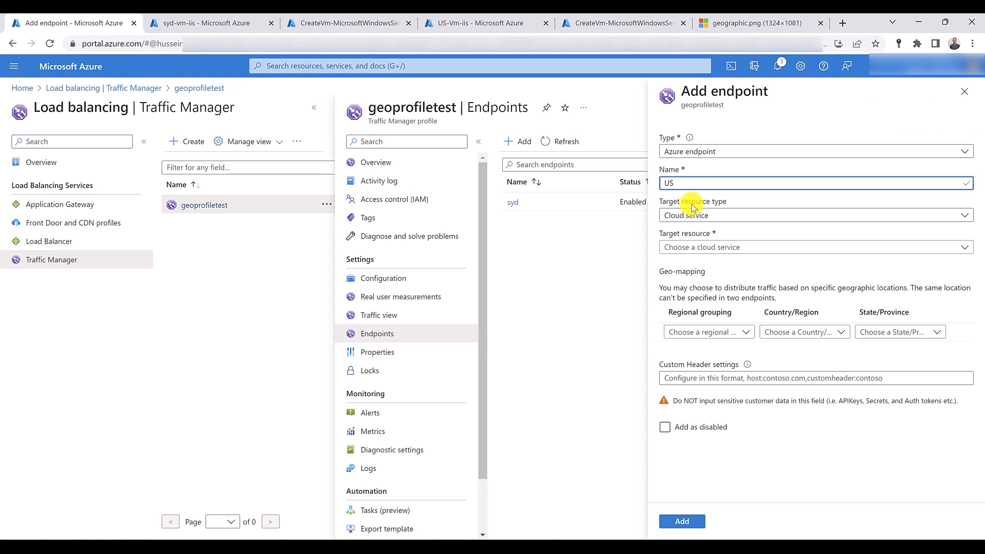
left_click(687, 214)
left_click(693, 287)
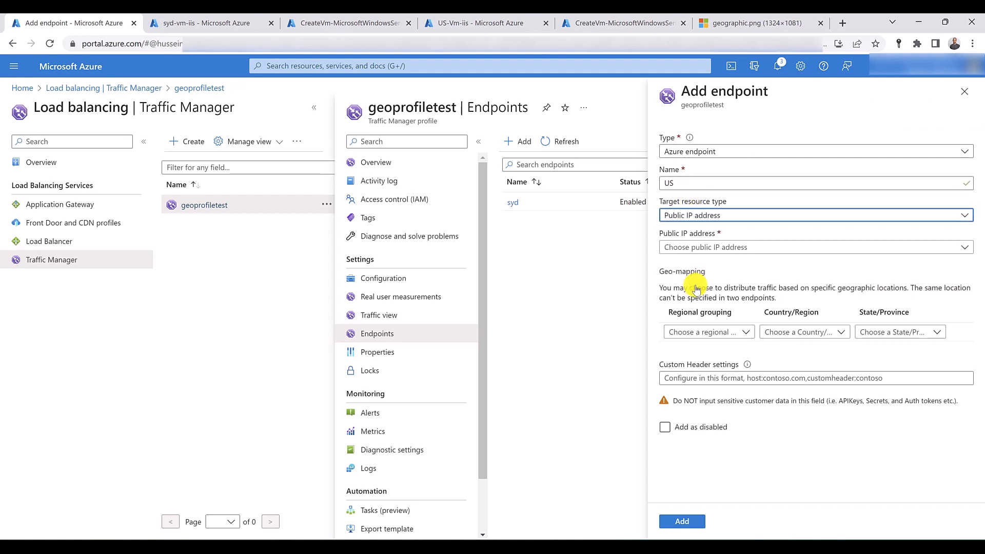
left_click(699, 246)
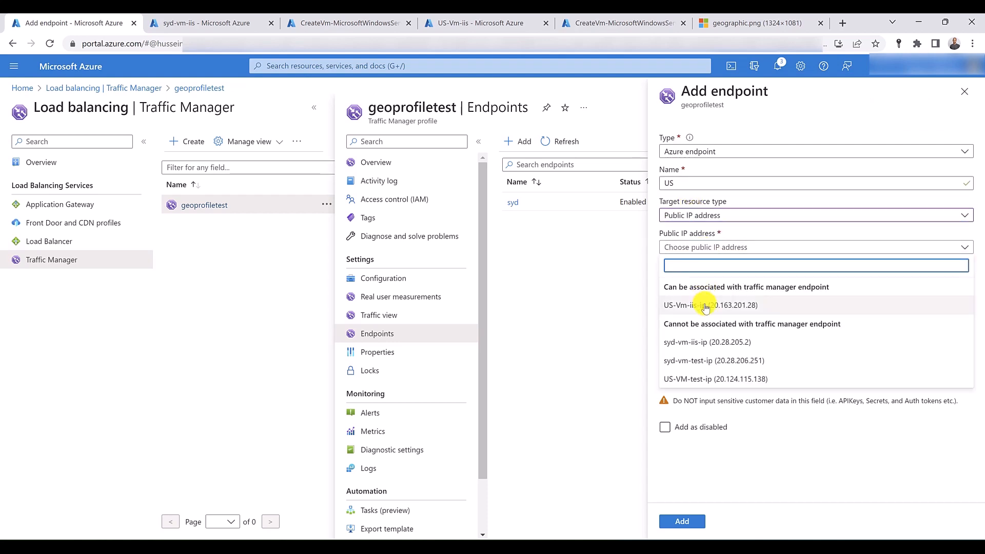
left_click(707, 306)
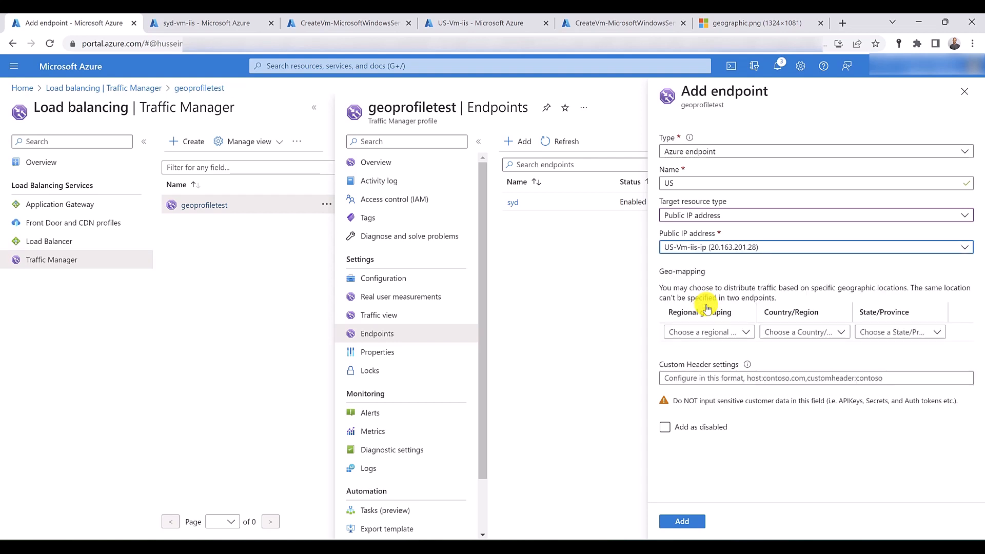
- Map the US endpoint to the Australia / Pacific regional grouping and add it to the profile
left_click(745, 334)
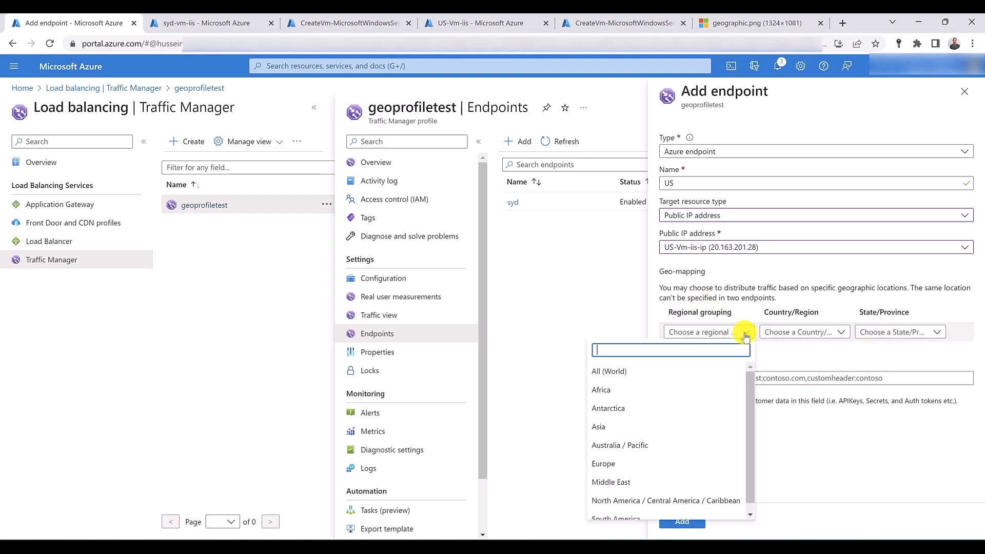
left_click(663, 448)
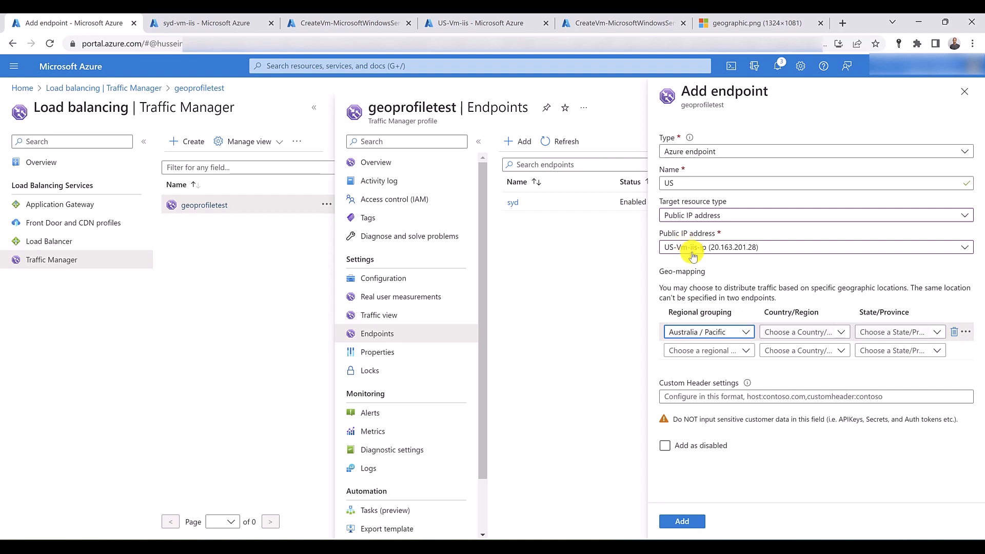
left_click(681, 522)
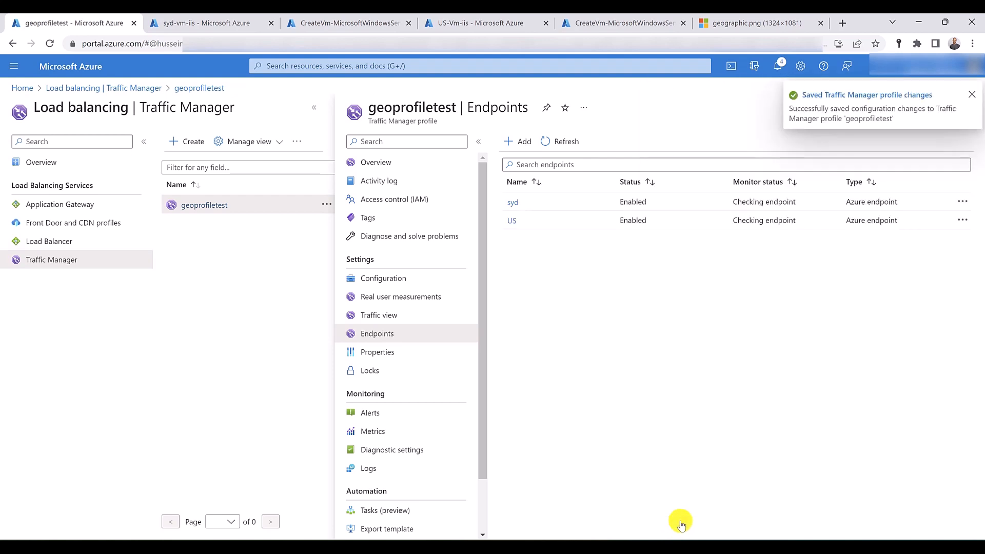
- Open the syd-vm-test virtual machine from its completed deployment, then download and launch its RDP file
left_click(198, 21)
left_click(309, 26)
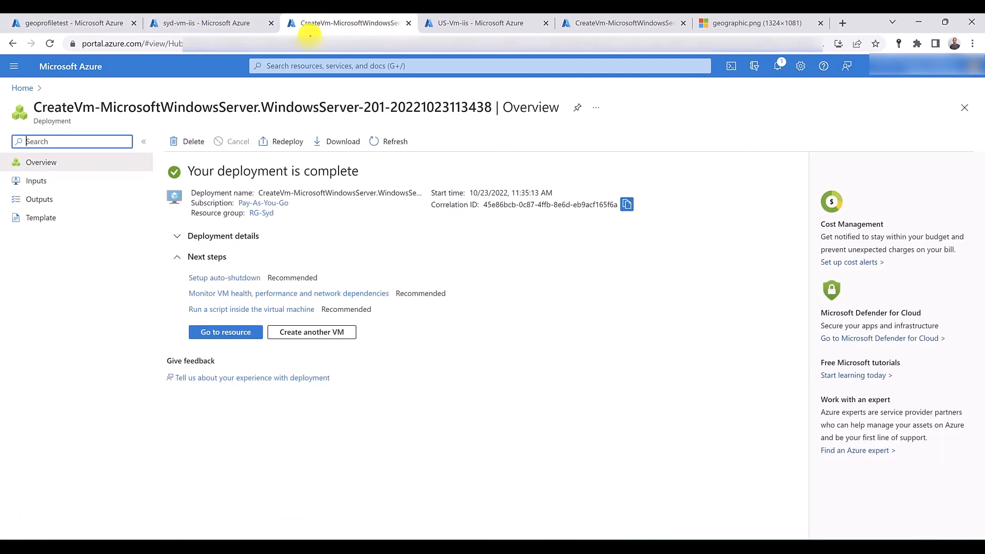
left_click(249, 333)
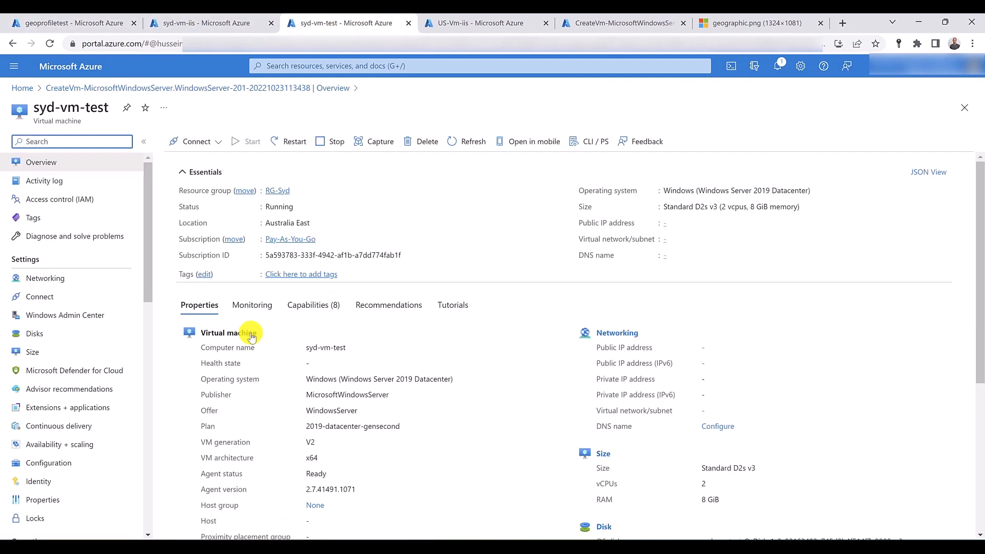
left_click(196, 141)
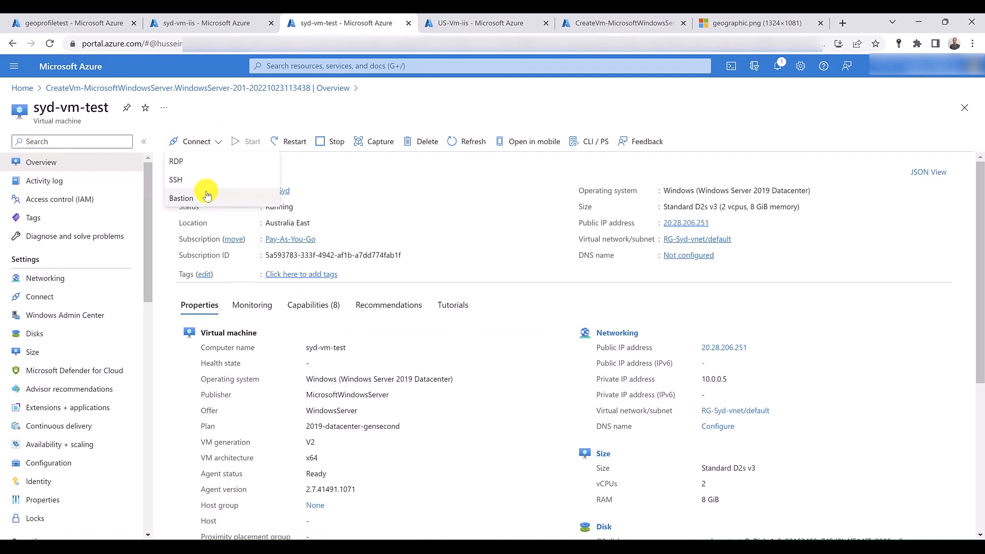
left_click(205, 161)
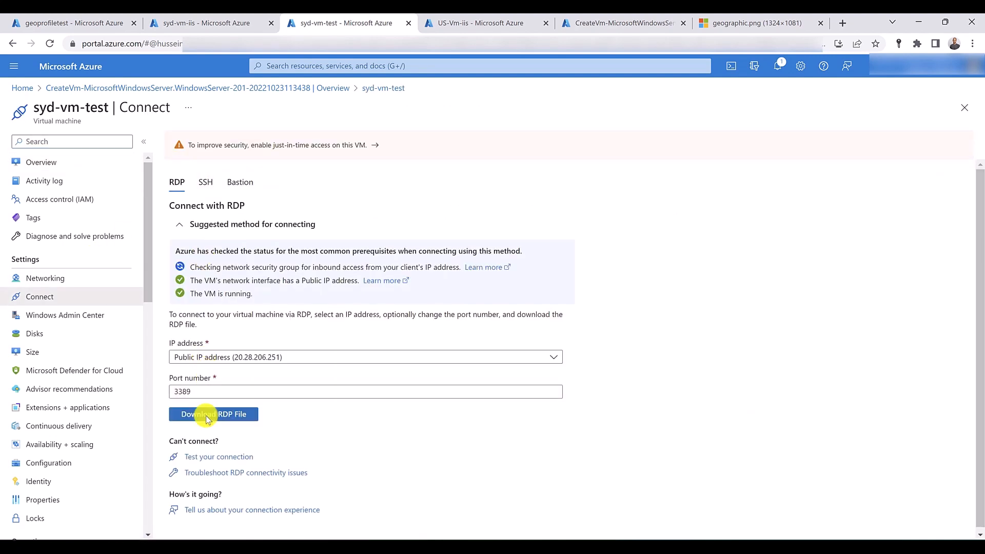
left_click(205, 413)
left_click(53, 523)
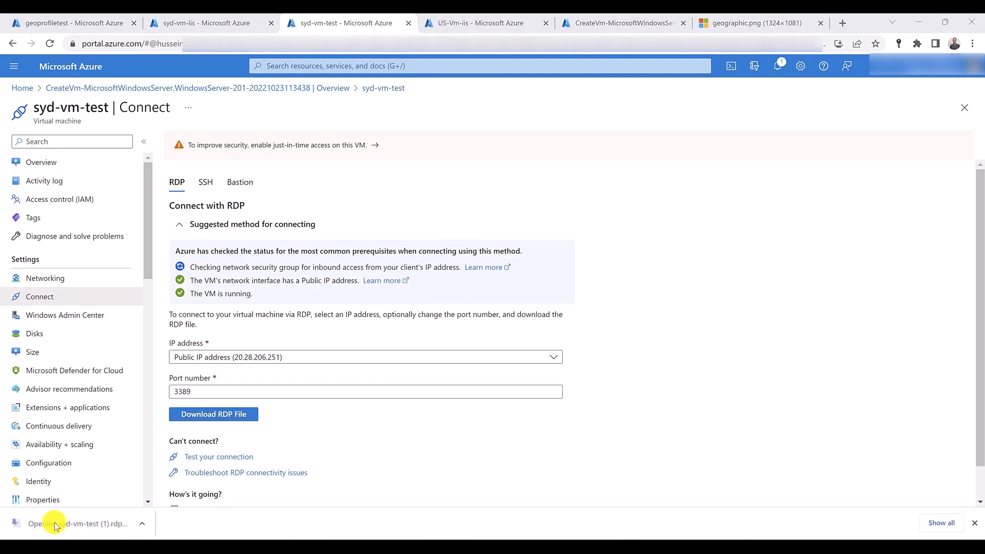
- Connect to syd-vm-test over Remote Desktop with the administrator user name and password, accept the certificate, and minimize the session
left_click(577, 345)
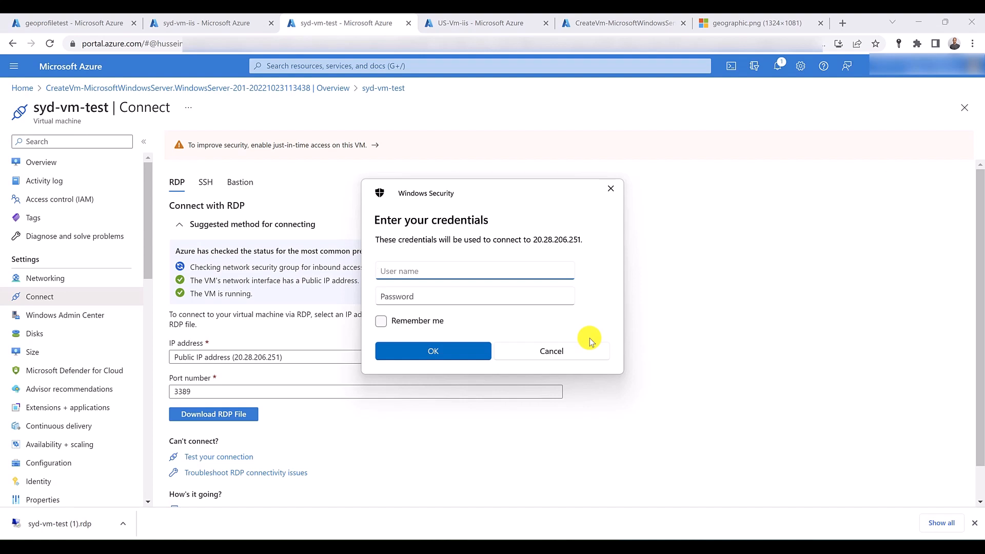
type("hussein")
key("Tab")
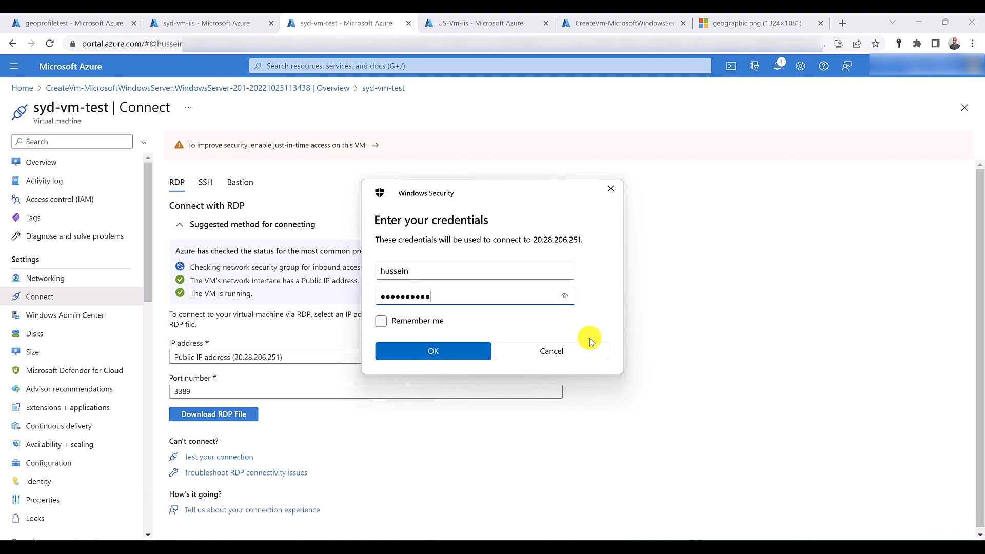
left_click(486, 351)
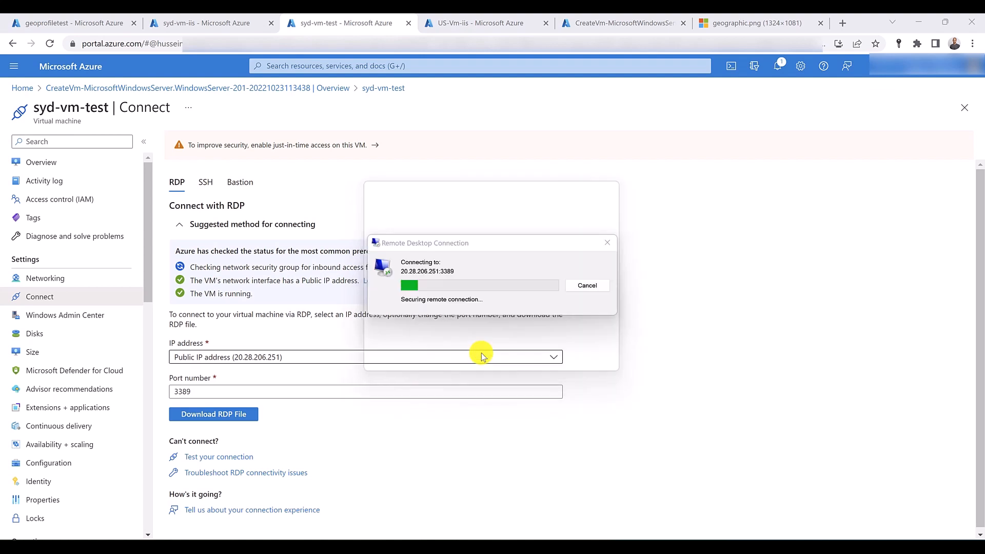
left_click(538, 375)
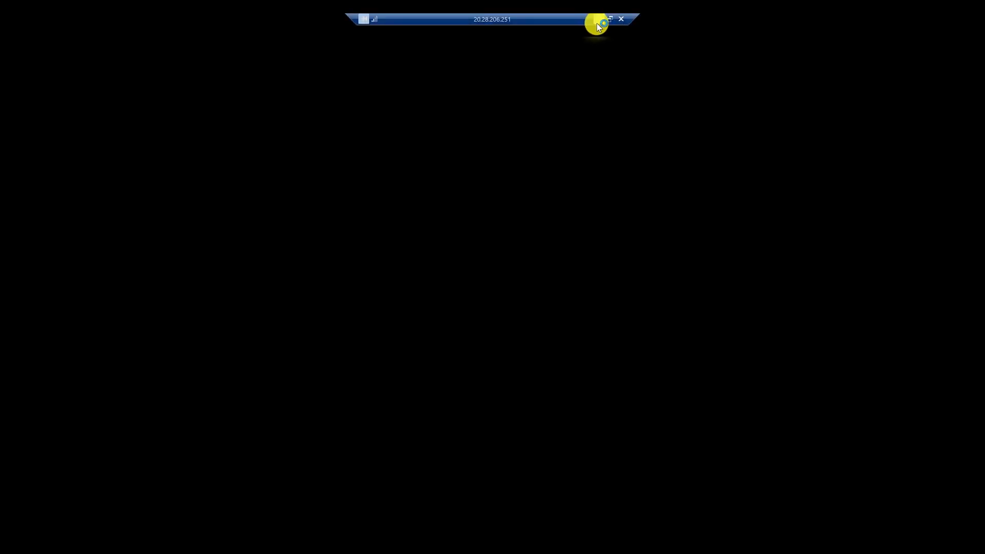
left_click(594, 21)
- Open US-VM-test from its completed deployment, download its RDP file, and launch the Remote Desktop connection
left_click(597, 24)
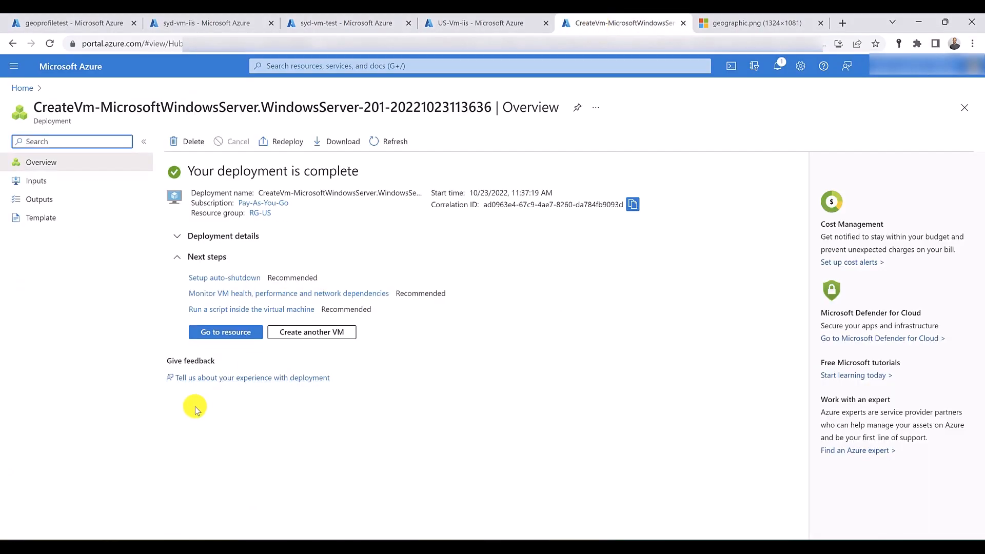
left_click(232, 333)
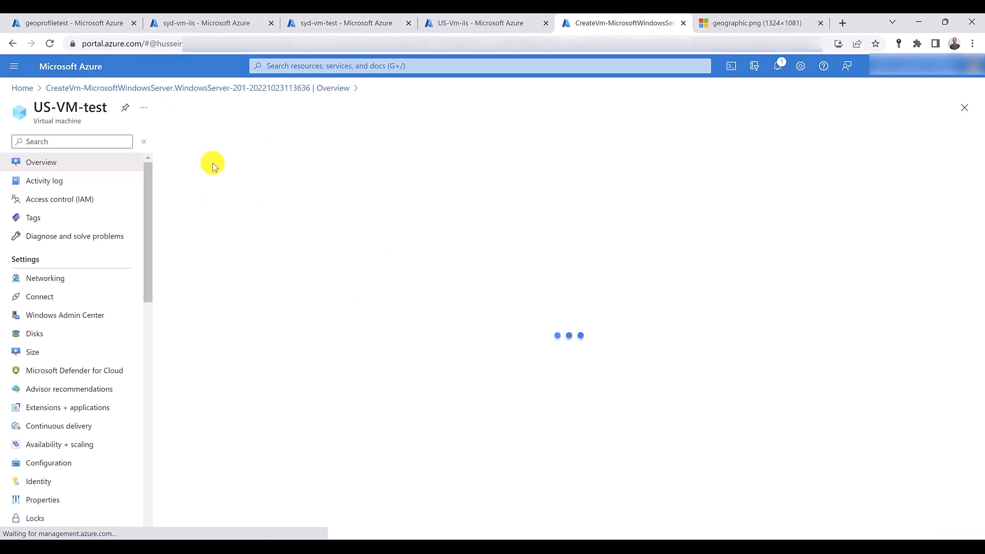
left_click(209, 149)
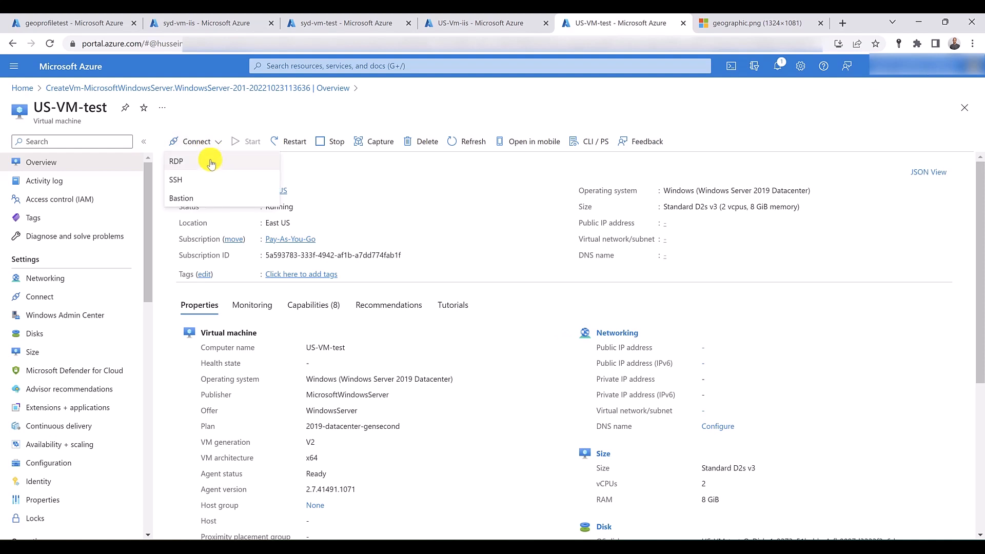
left_click(210, 166)
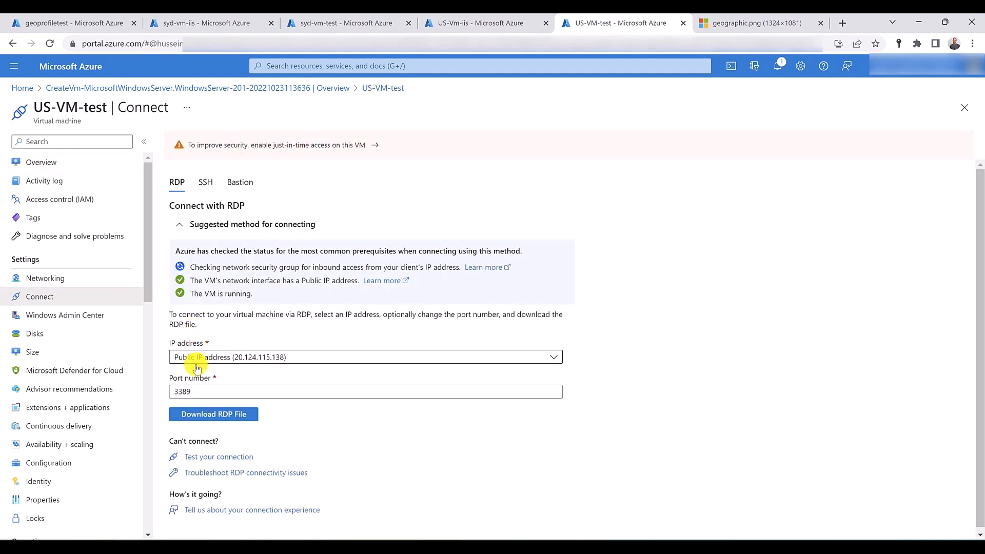
left_click(199, 421)
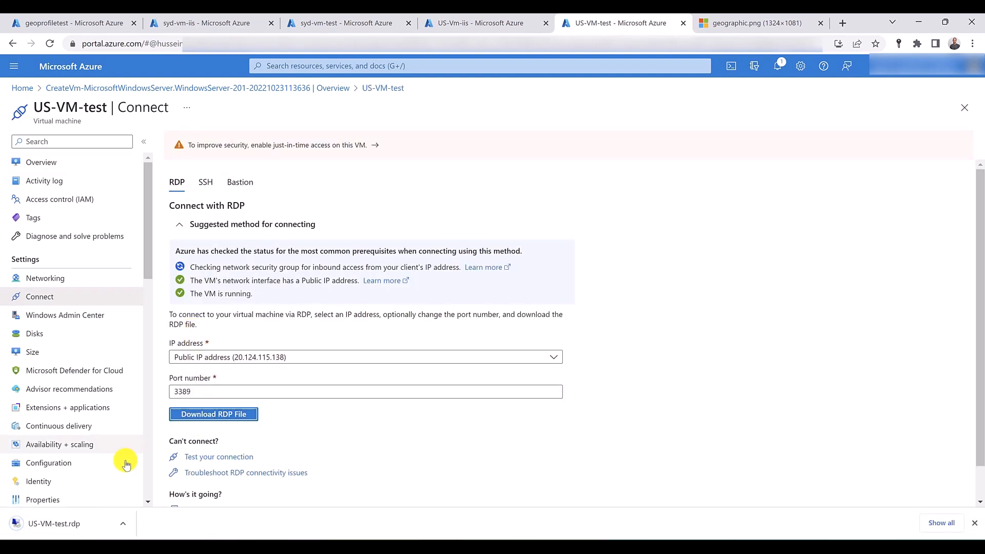
left_click(87, 520)
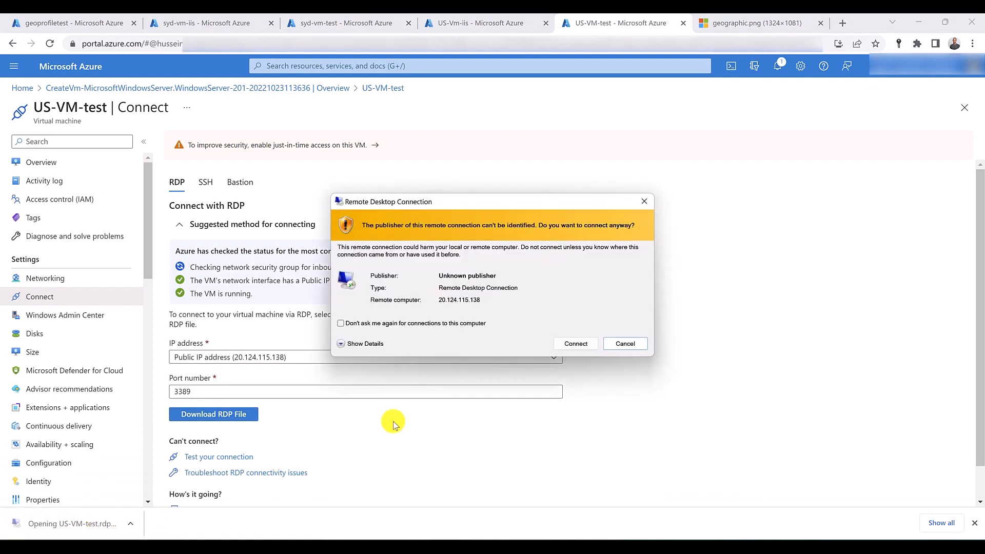
left_click(575, 343)
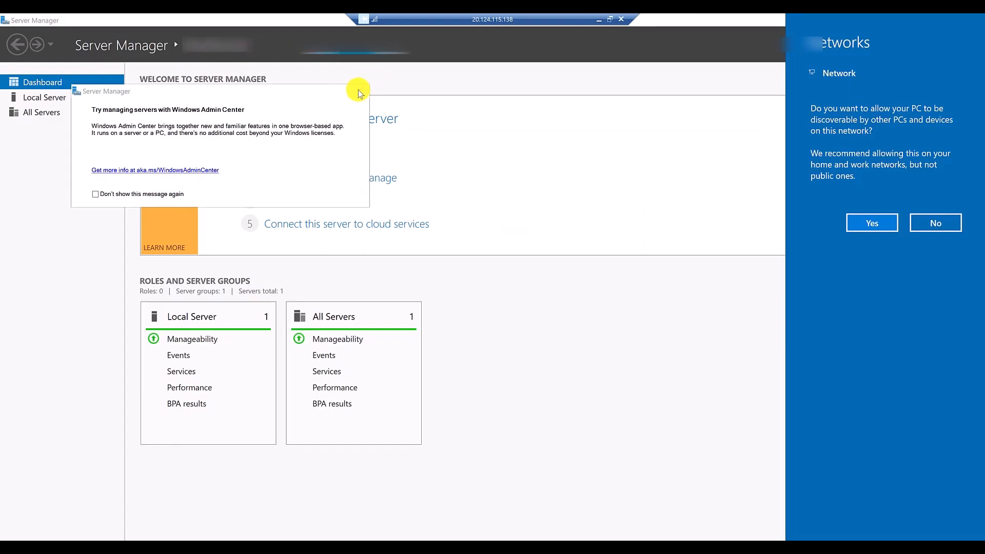
- Turn off IE Enhanced Security Configuration for administrators and users on US-VM-test, and minimize its remote session
left_click(45, 98)
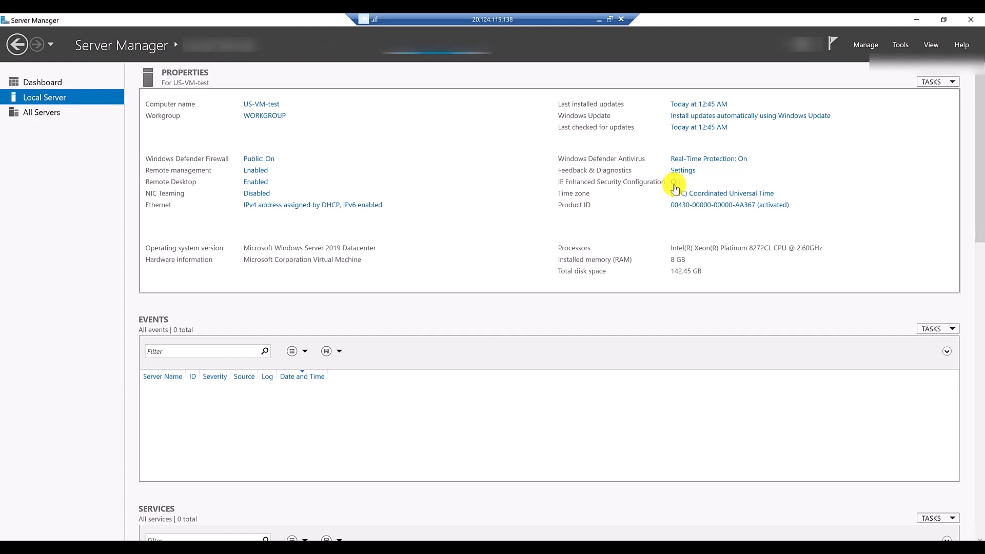
left_click(675, 185)
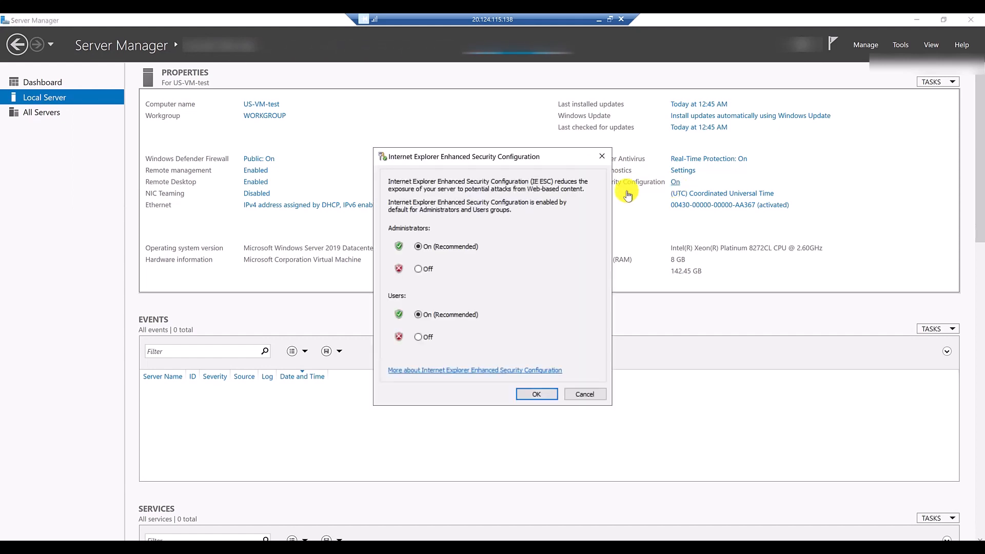
left_click(423, 270)
left_click(419, 337)
left_click(537, 396)
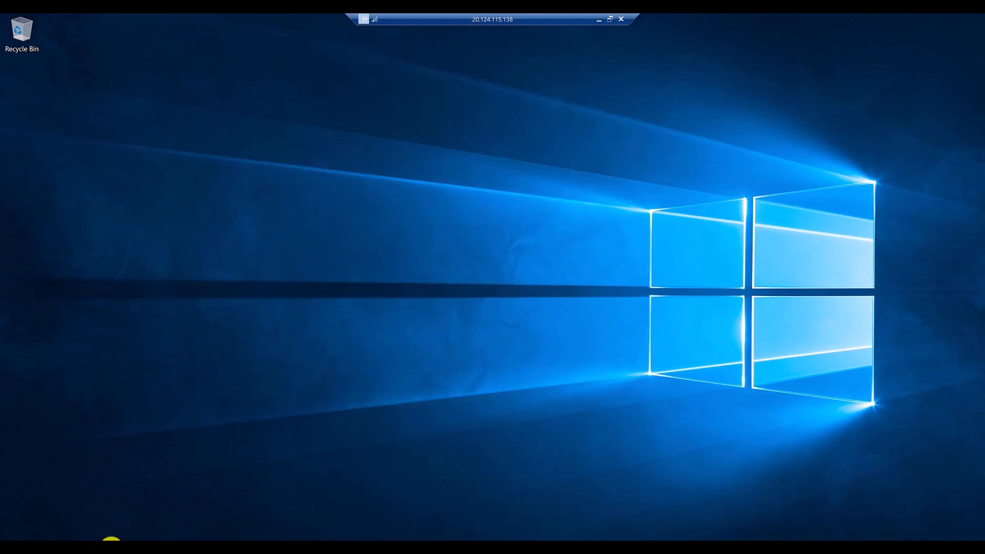
left_click(598, 19)
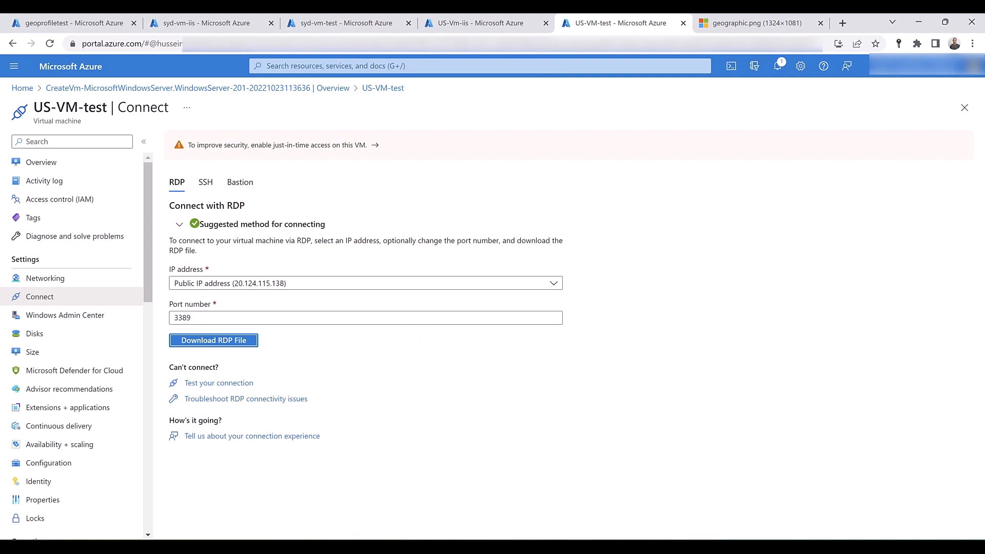
- In the syd-vm-test remote session, turn off IE Enhanced Security Configuration for administrators and users, close Server Manager, and minimize the session
mouse_move(626, 534)
left_click(624, 501)
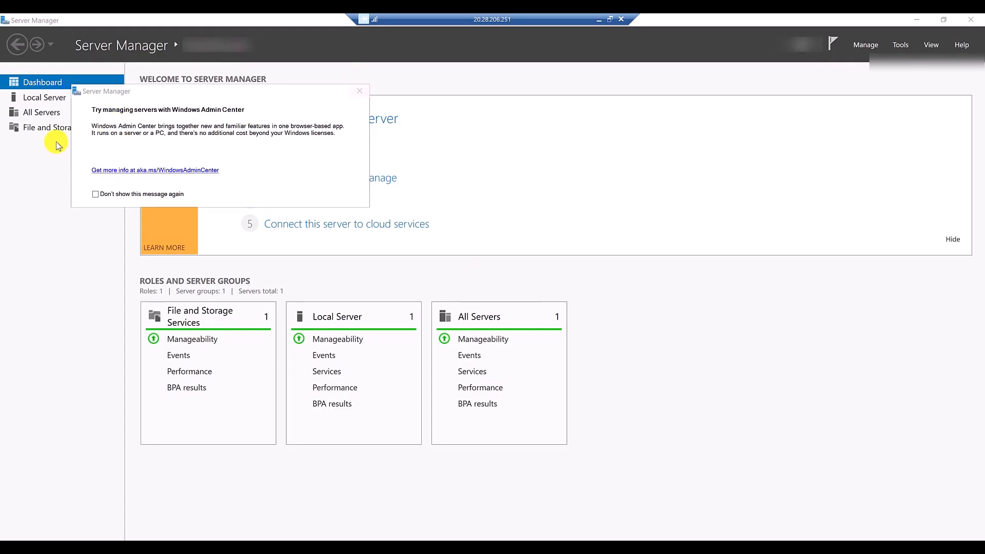
left_click(46, 92)
left_click(46, 96)
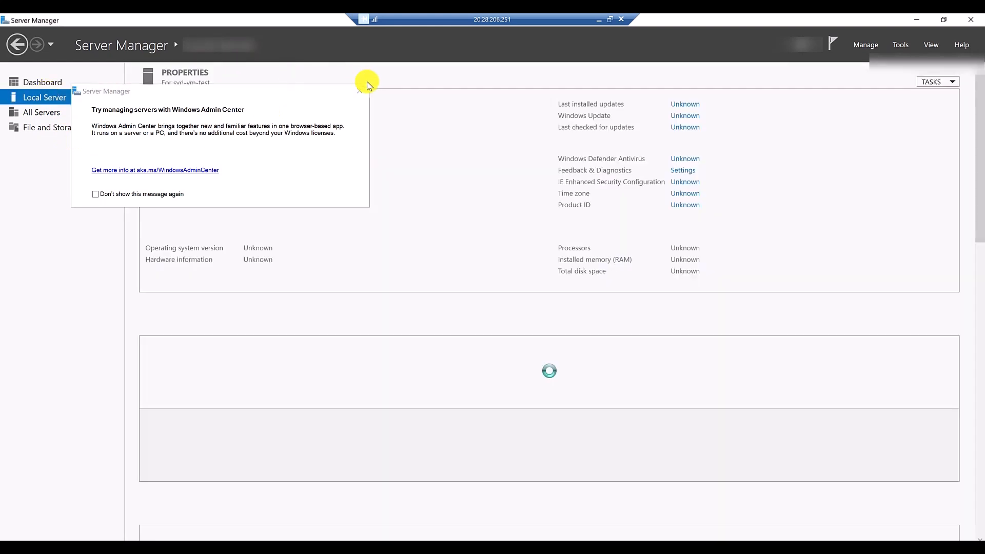
left_click(359, 91)
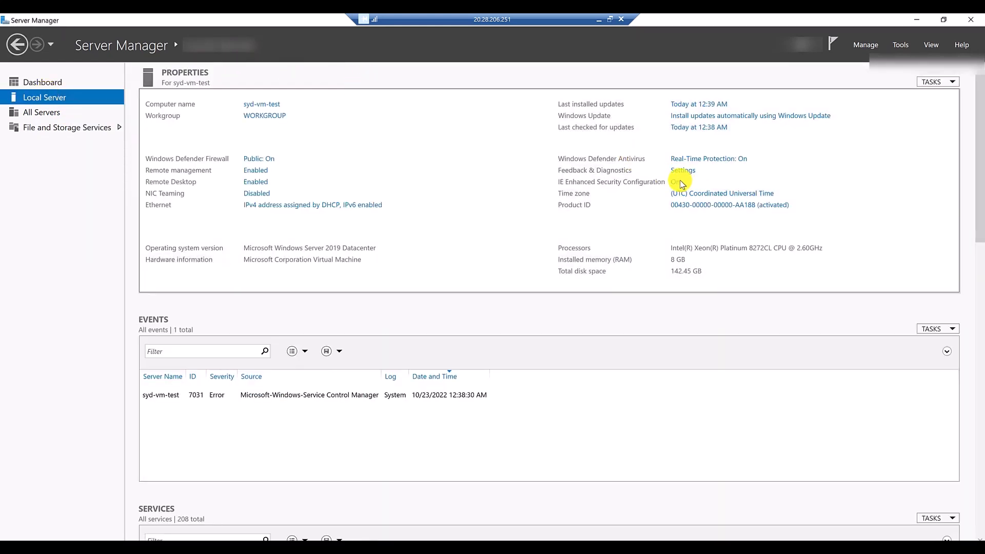
left_click(675, 182)
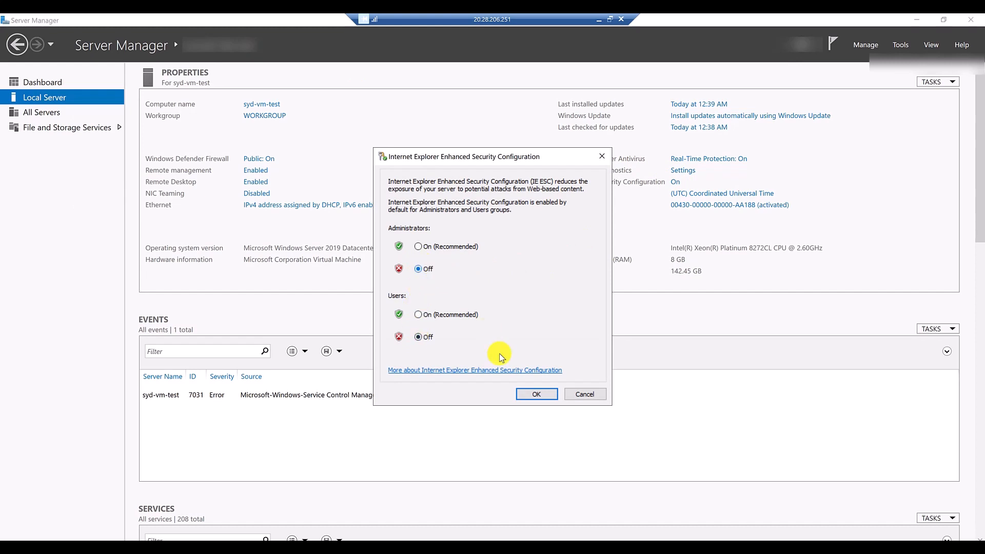
left_click(539, 395)
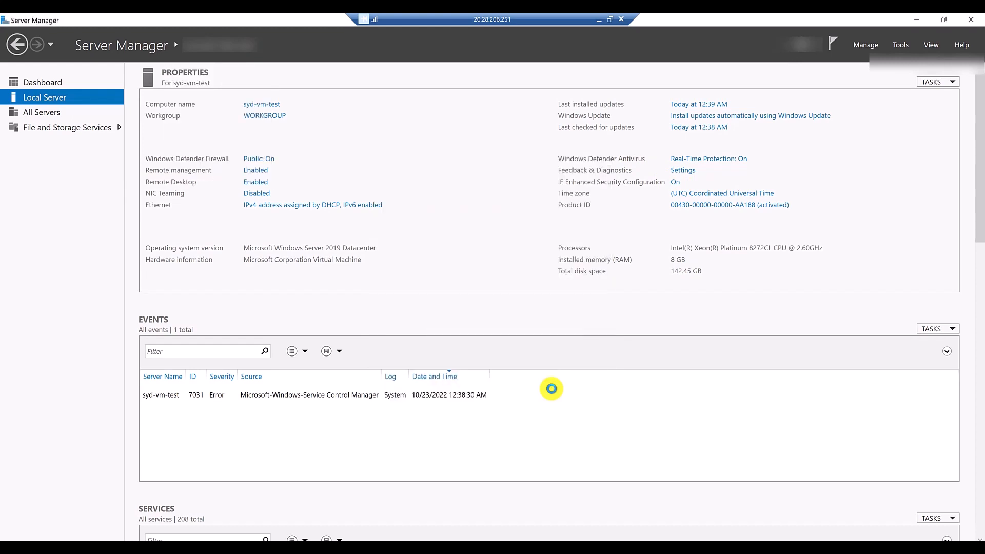
left_click(968, 22)
left_click(603, 18)
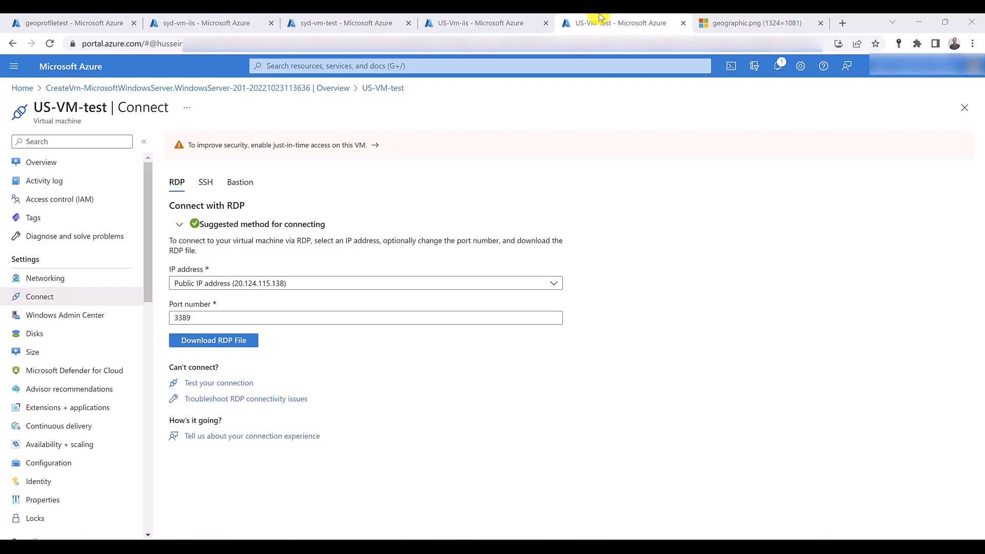
- Refresh the endpoint list of the geoprofiletest profile and copy the profile's DNS name from its overview
left_click(86, 19)
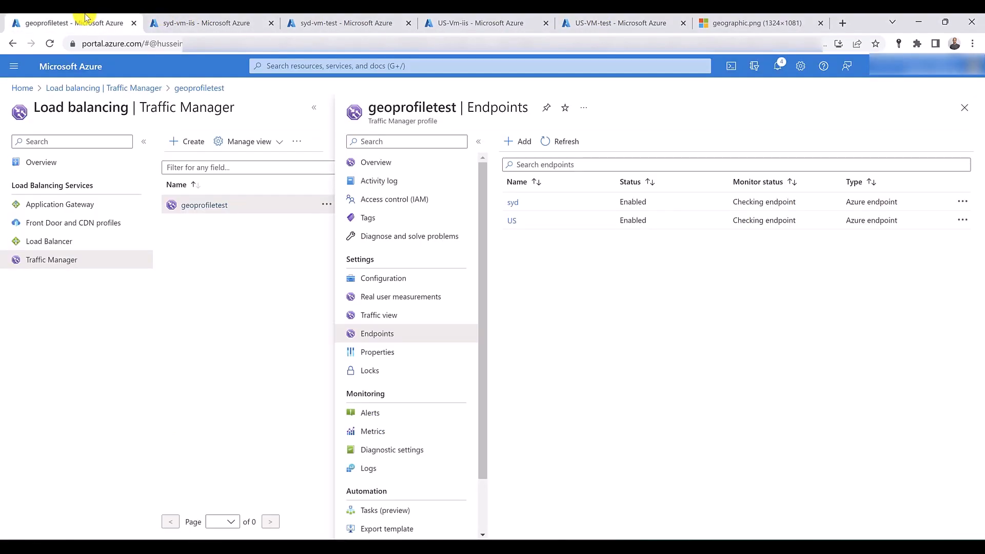
left_click(552, 141)
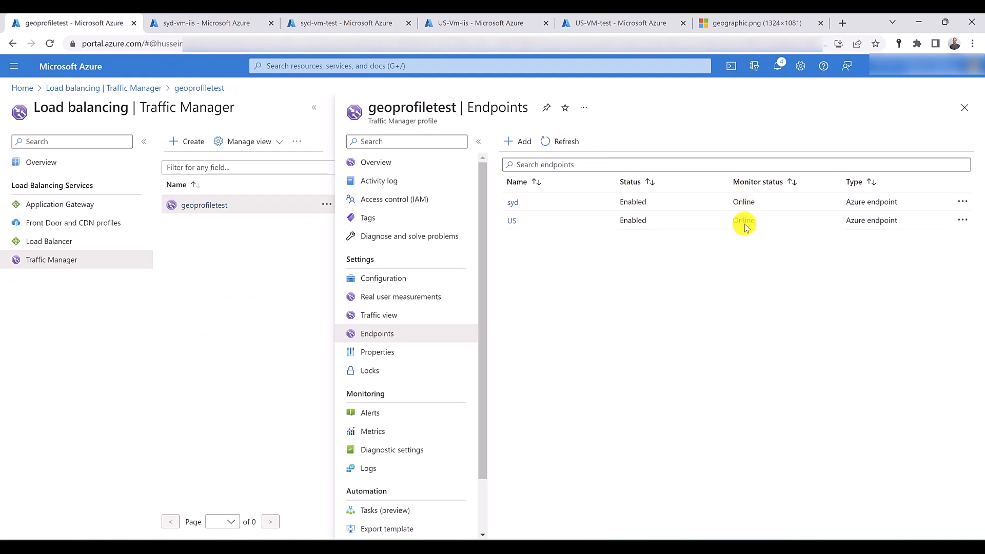
left_click(393, 168)
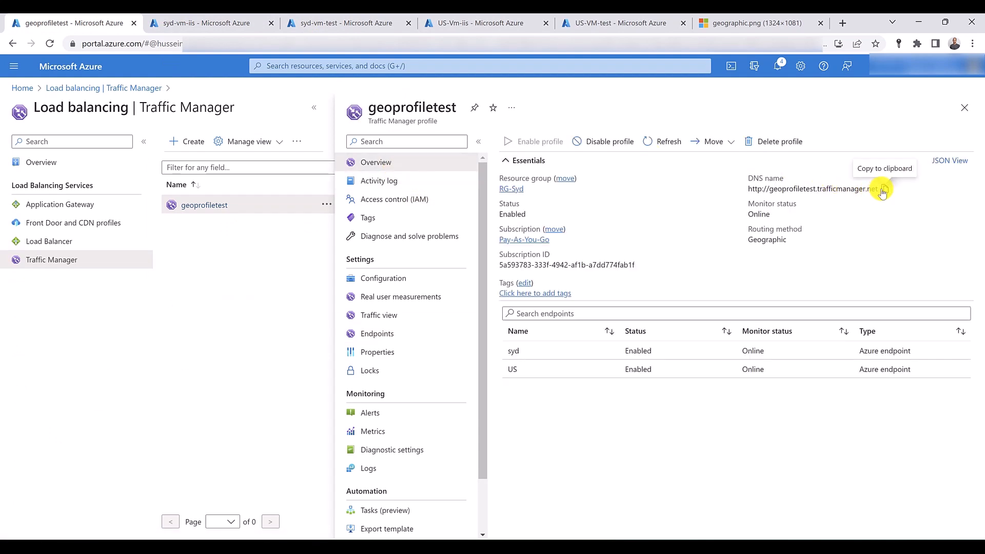
left_click(884, 190)
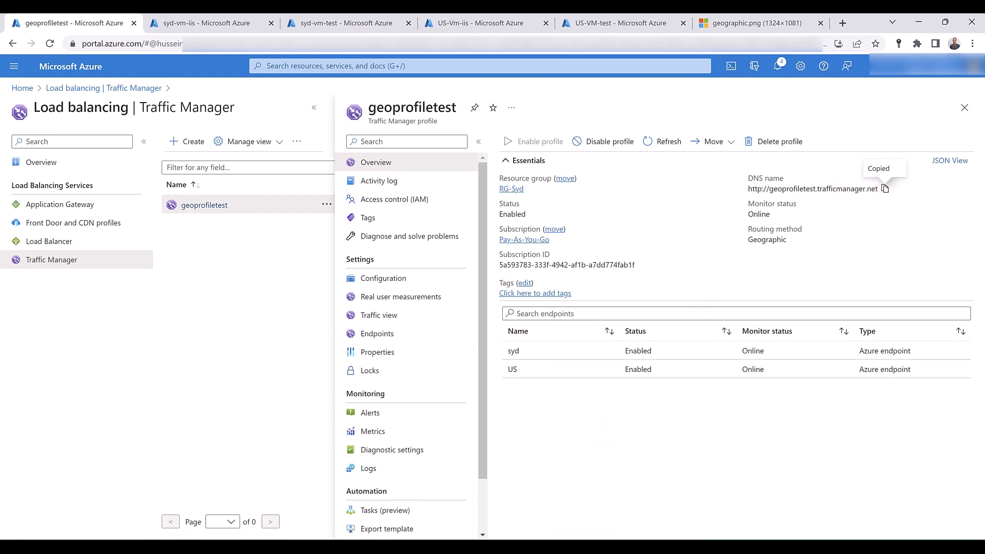
left_click(586, 505)
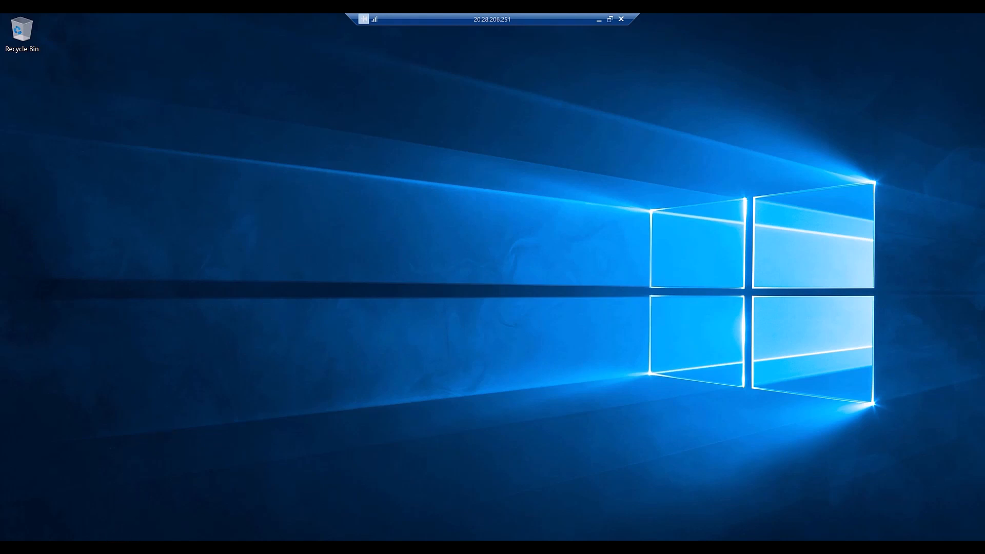
left_click(111, 546)
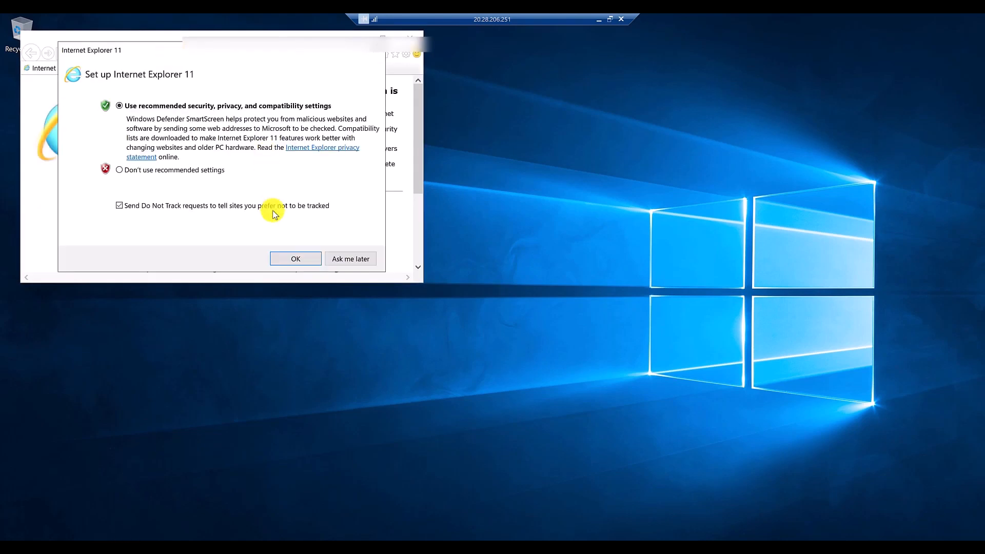
left_click(343, 259)
left_click(159, 55)
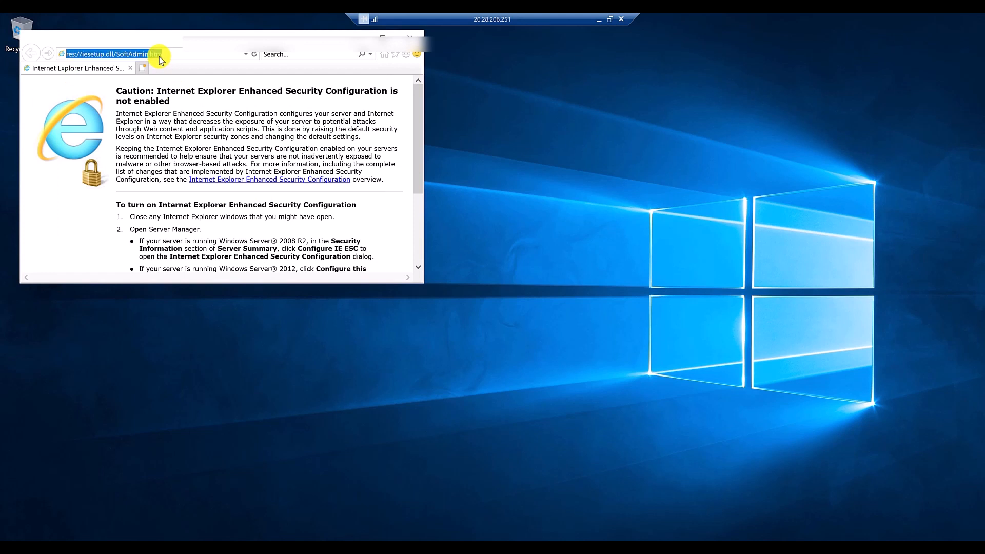
key("ctrl+v")
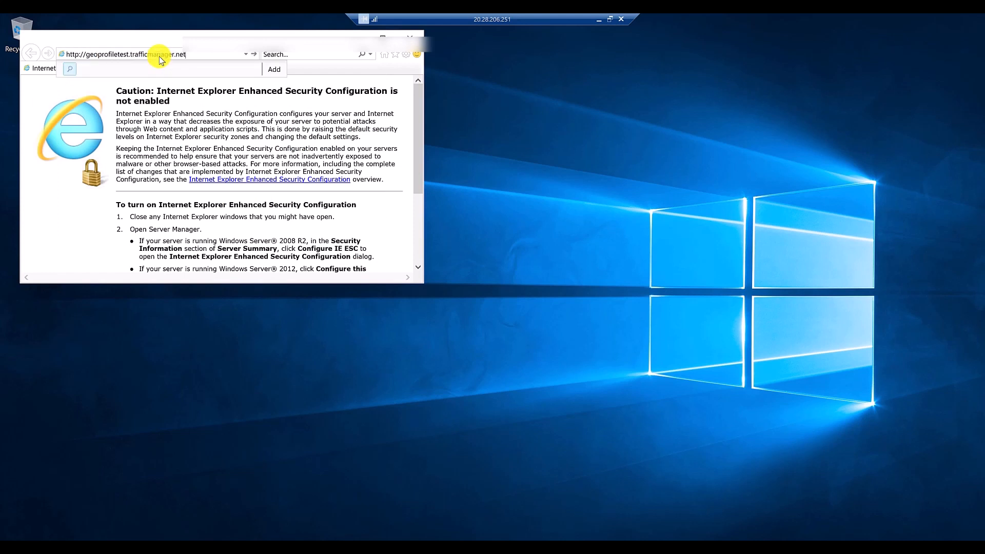
key("Return")
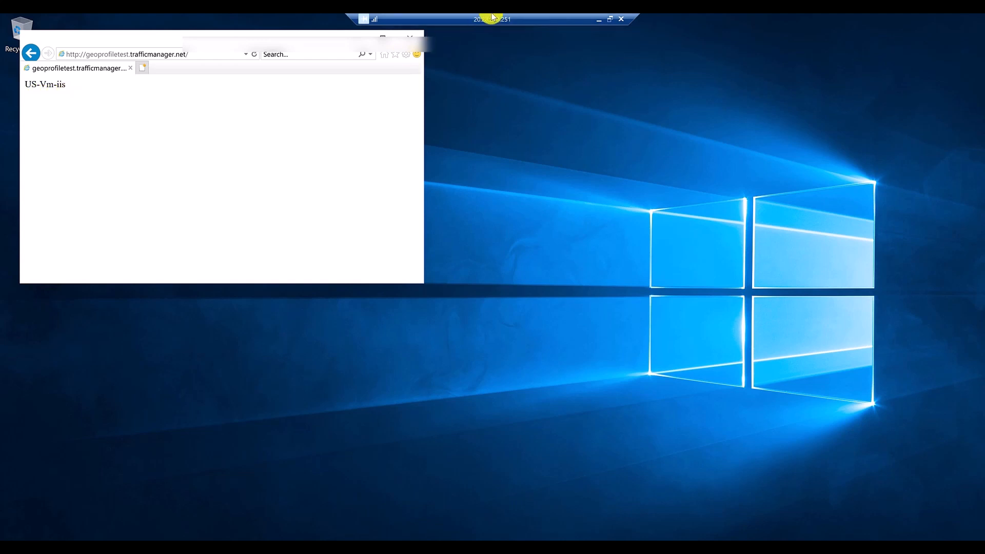
left_click(598, 19)
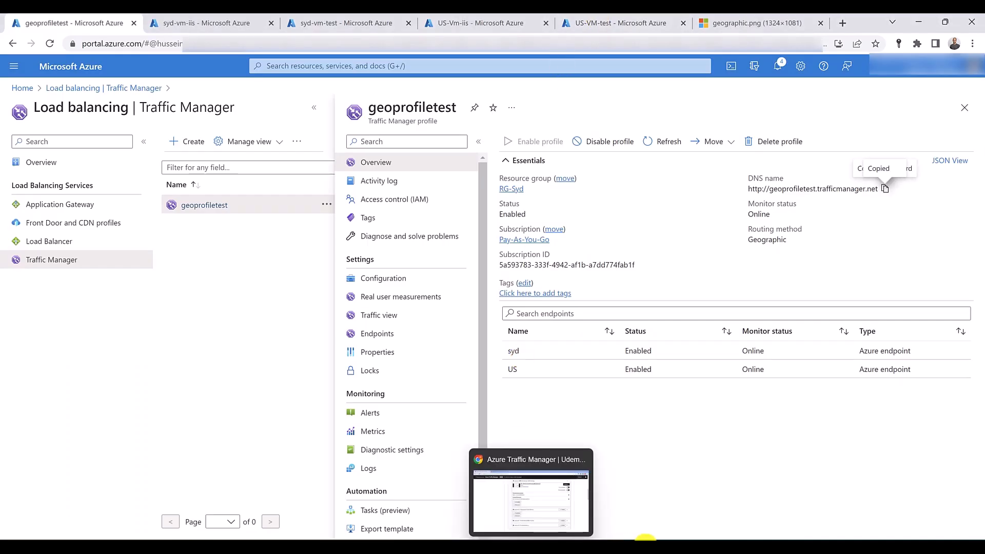
left_click(692, 488)
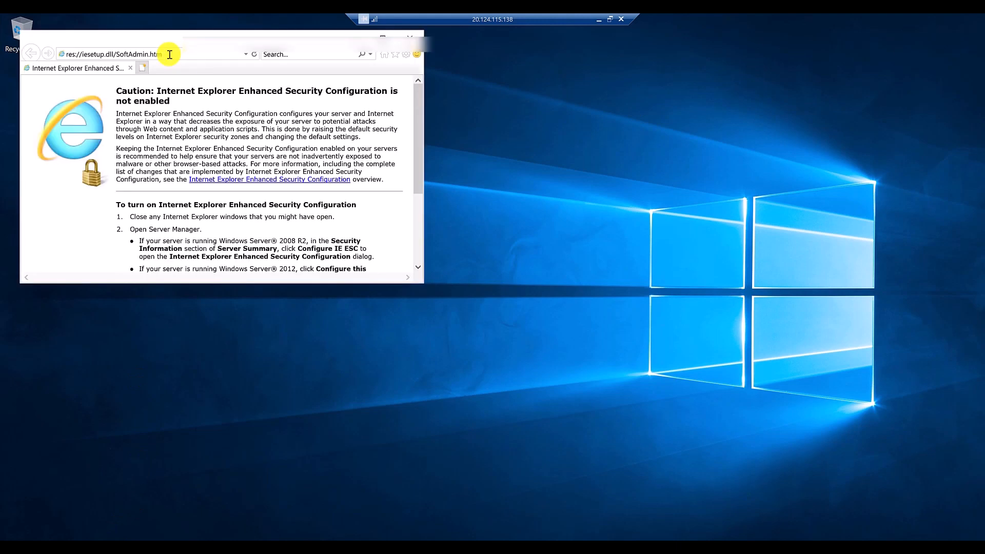
left_click(170, 55)
right_click(169, 54)
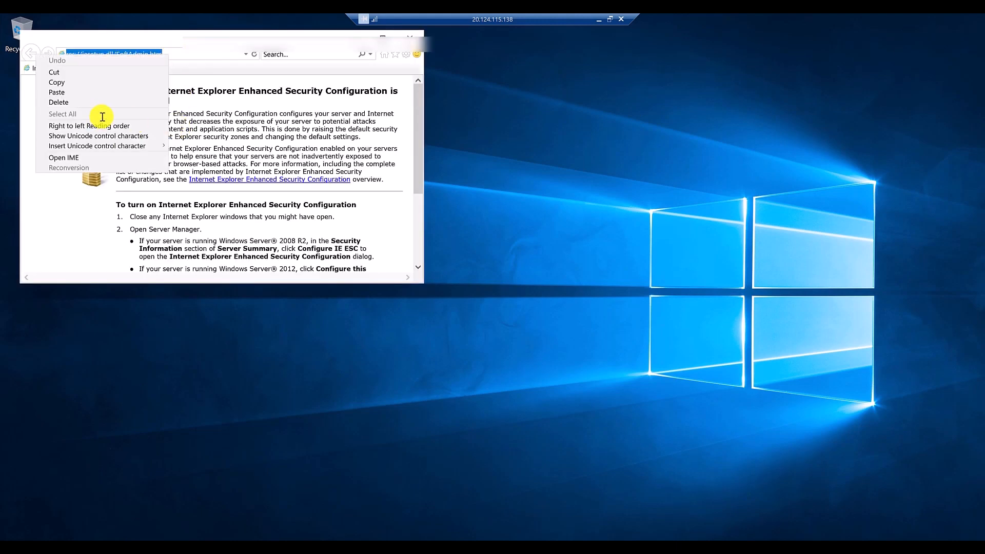
left_click(105, 92)
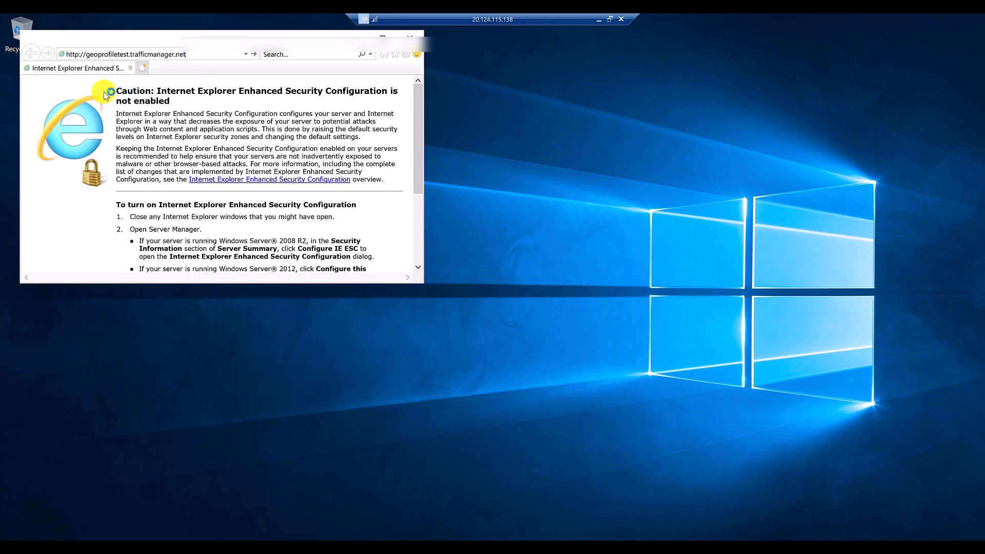
key("Return")
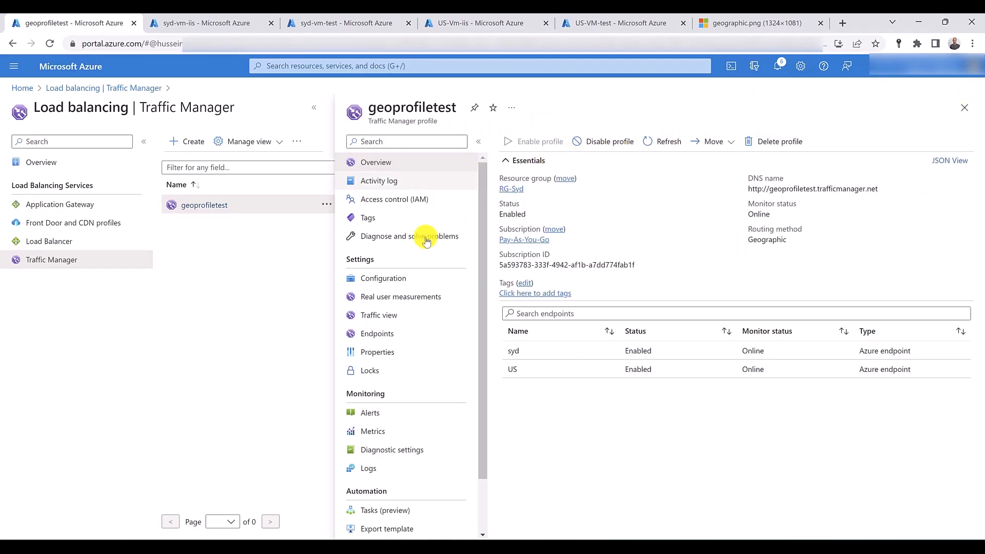
left_click(405, 336)
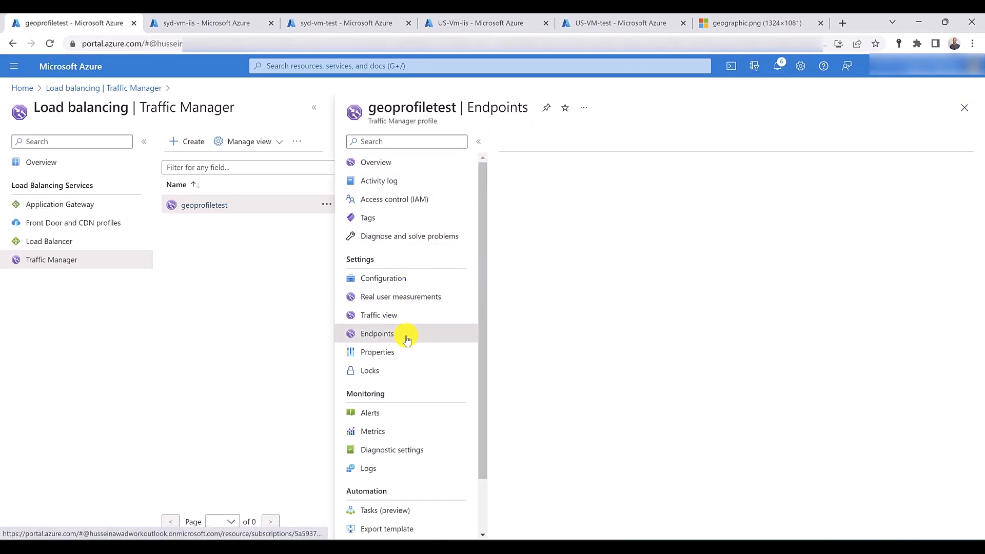
left_click(522, 146)
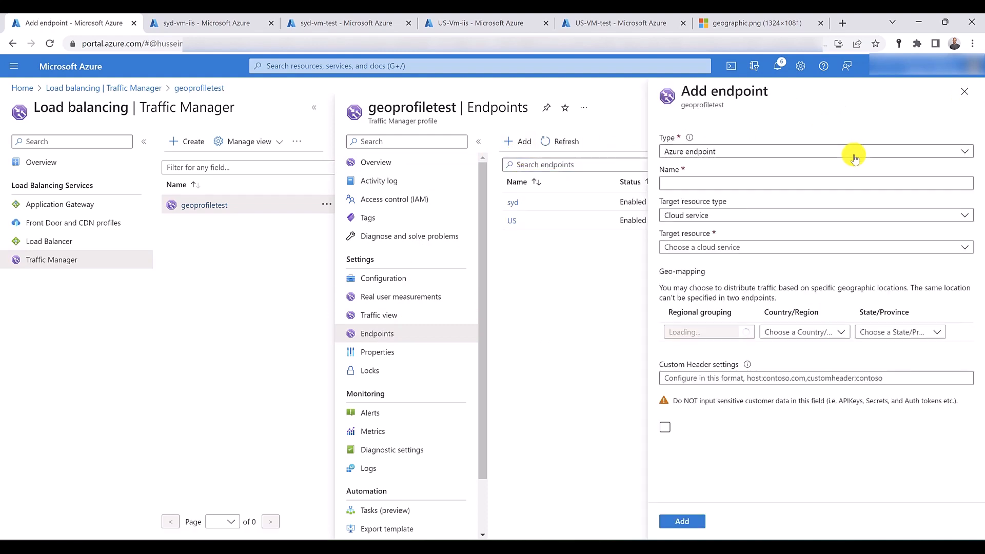
left_click(847, 153)
left_click(753, 186)
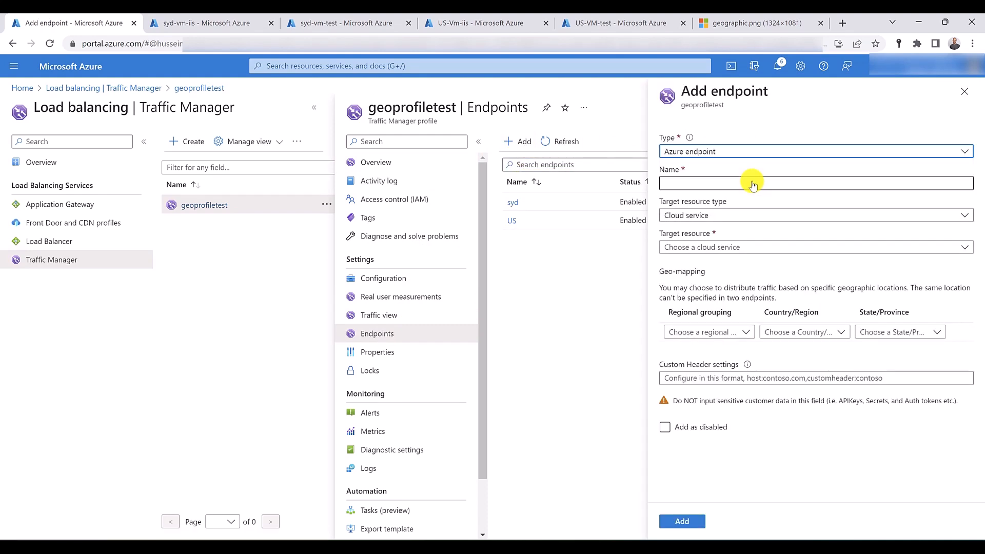
left_click(752, 182)
type("google")
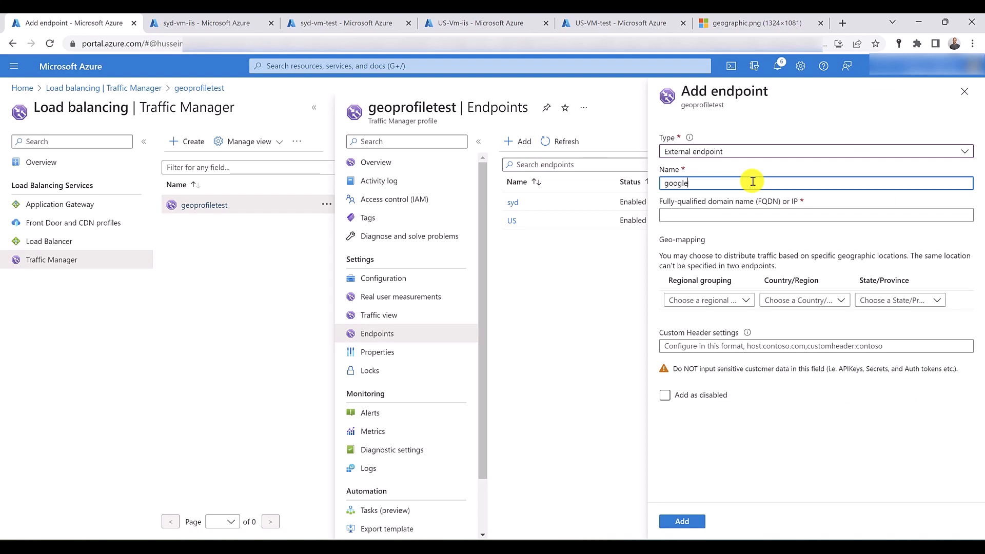
key("Tab")
type("ww")
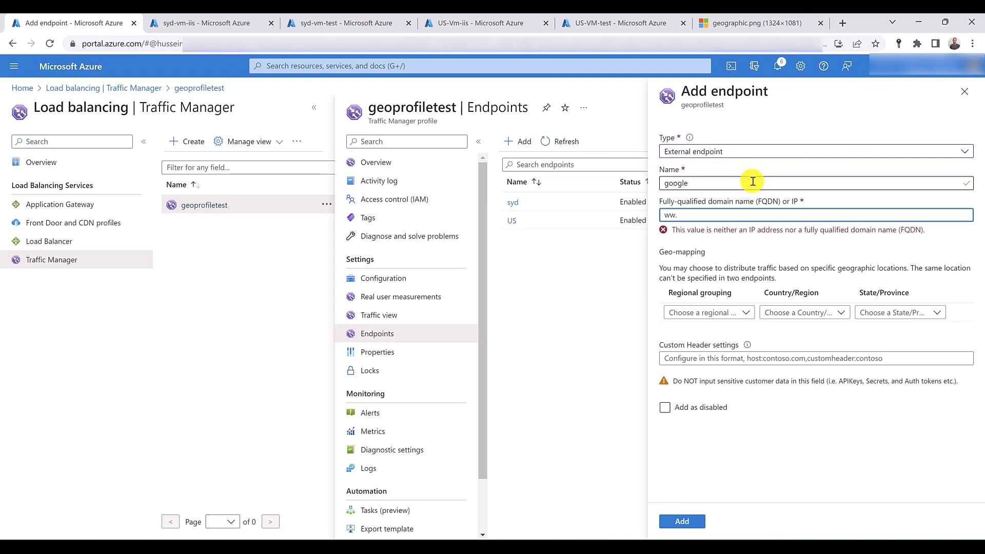
type("w.google.com")
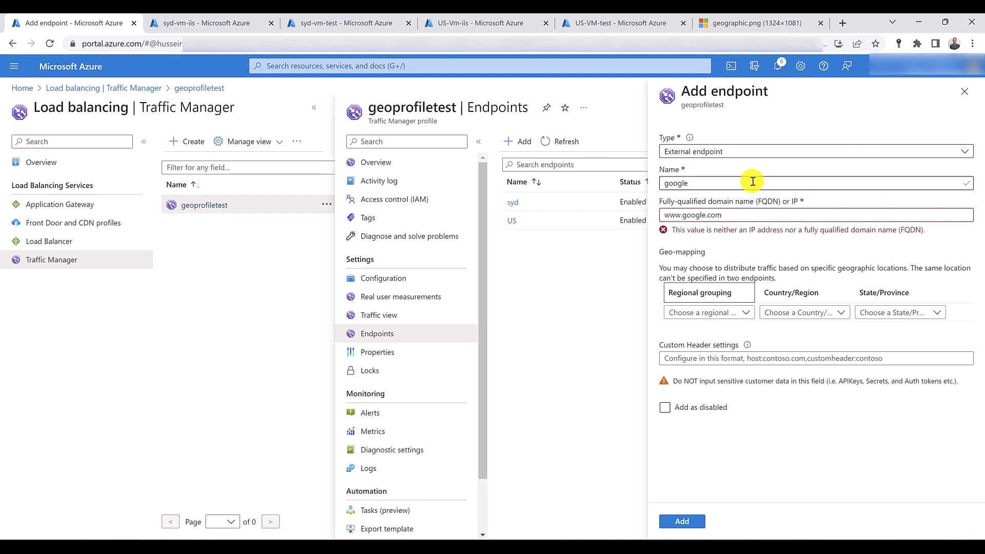
- Try to add the google endpoint with geo-mapping for Australia / Pacific, first without a country and again with Australia as the country
left_click(739, 299)
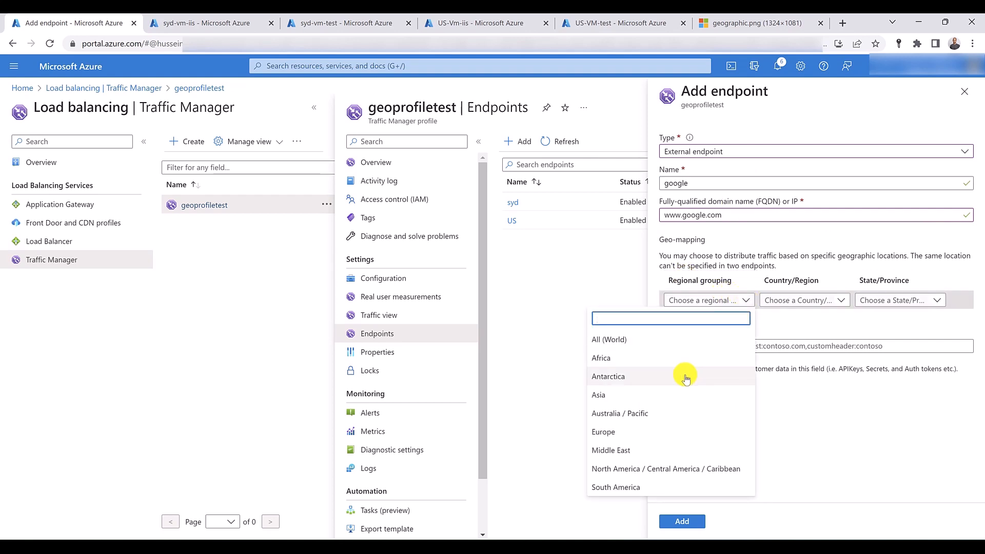
left_click(663, 413)
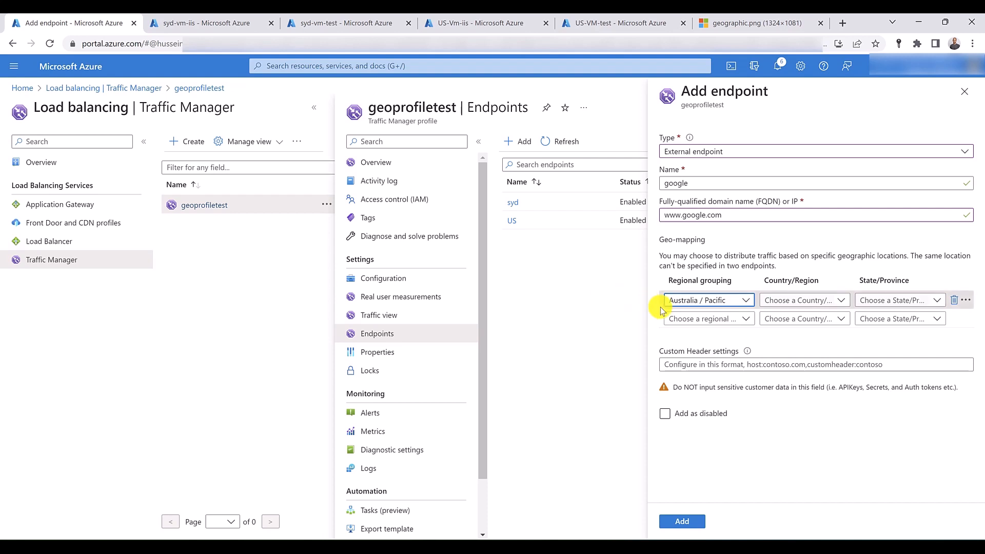
left_click(685, 521)
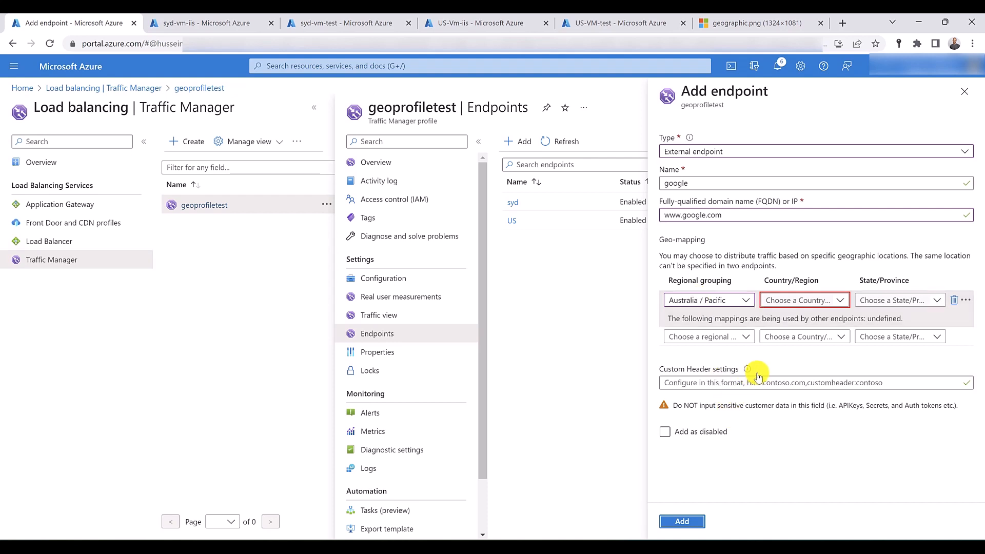
left_click(842, 301)
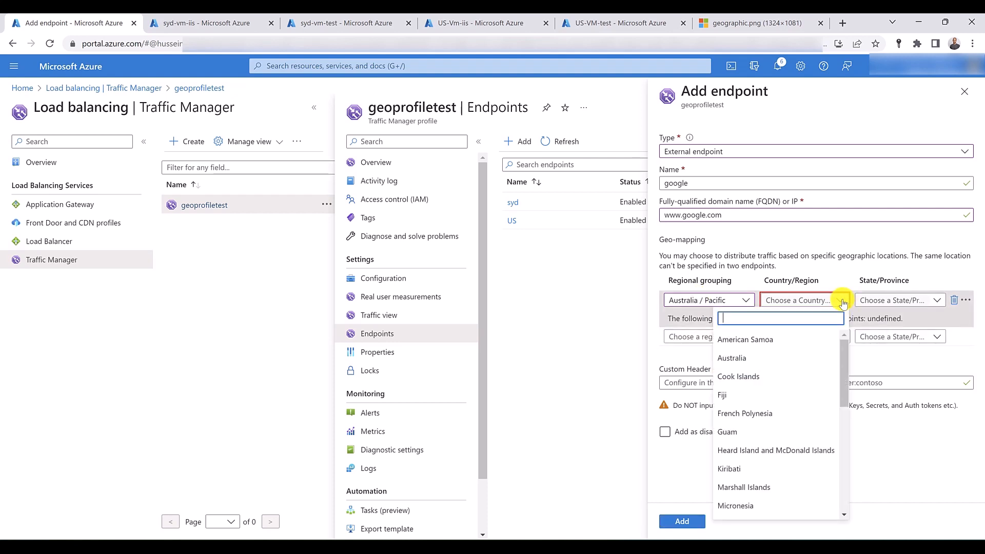
left_click(806, 357)
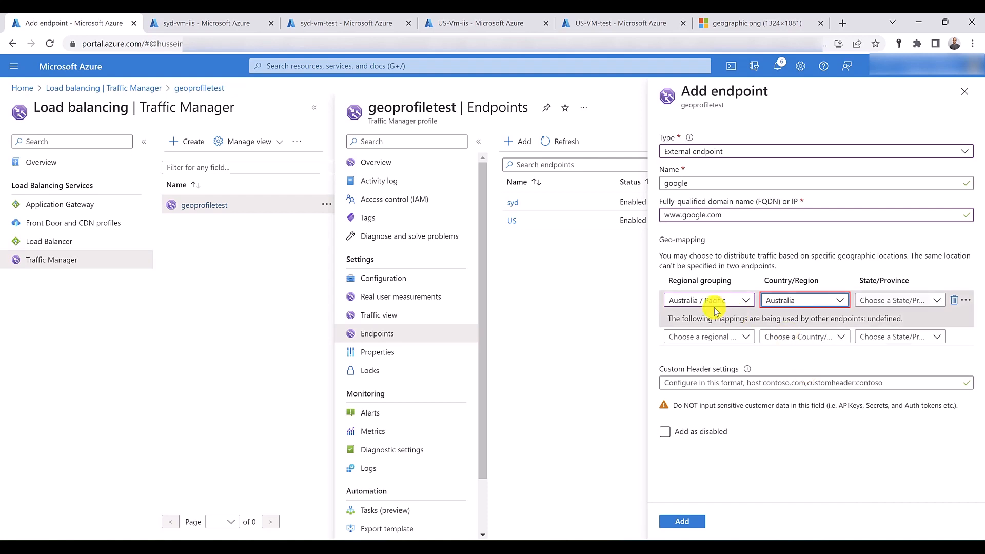
left_click(682, 522)
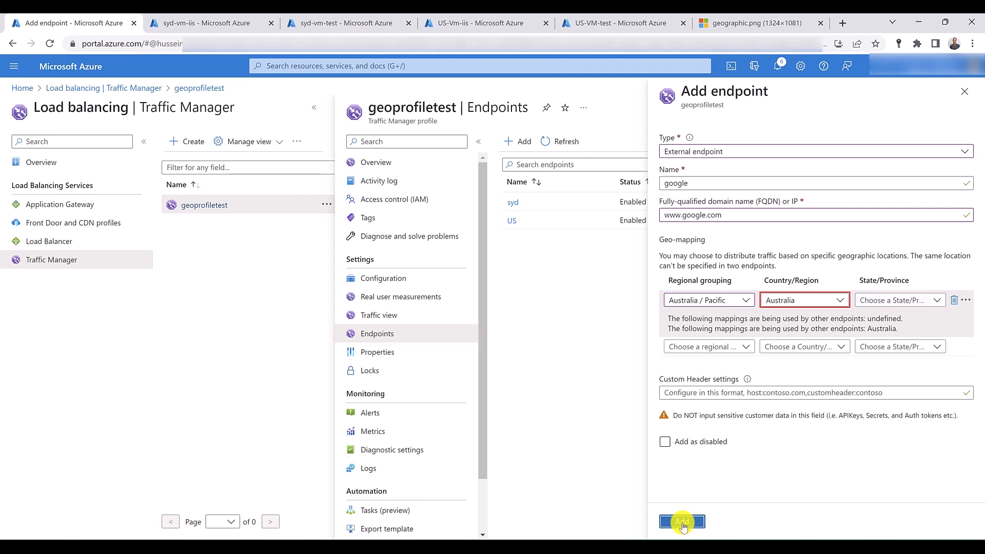
- Narrow the google endpoint's geo-mapping to New South Wales and add the endpoint
left_click(946, 301)
left_click(943, 300)
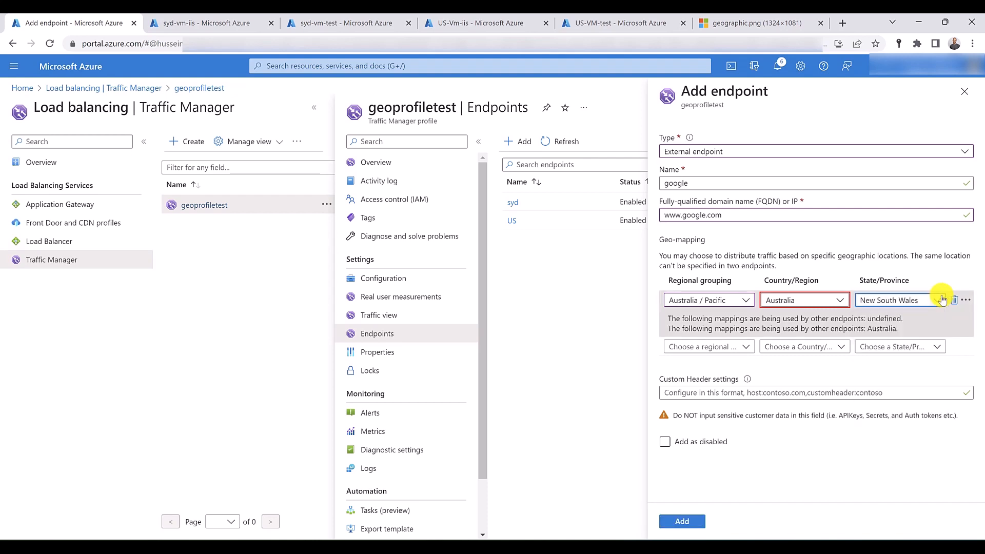
left_click(943, 300)
left_click(925, 354)
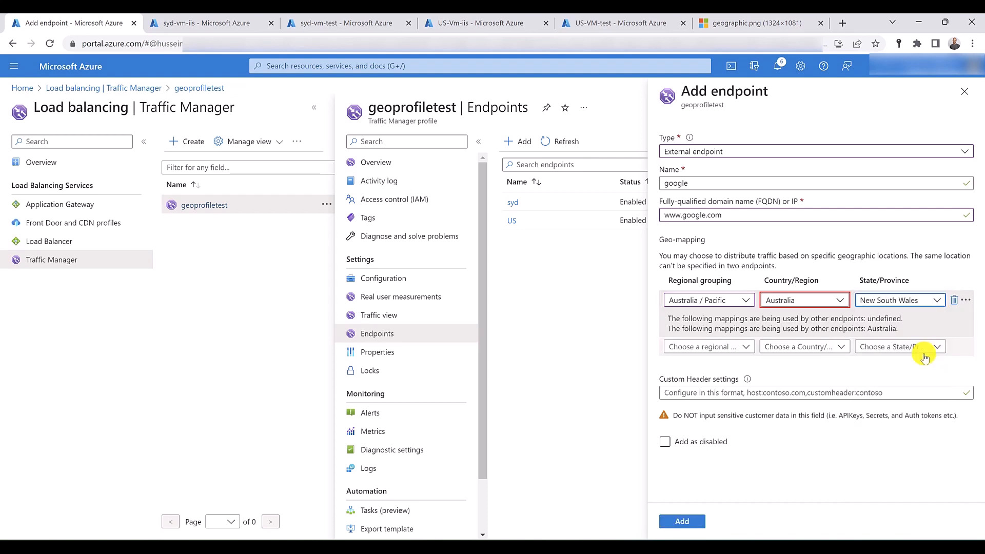
left_click(691, 524)
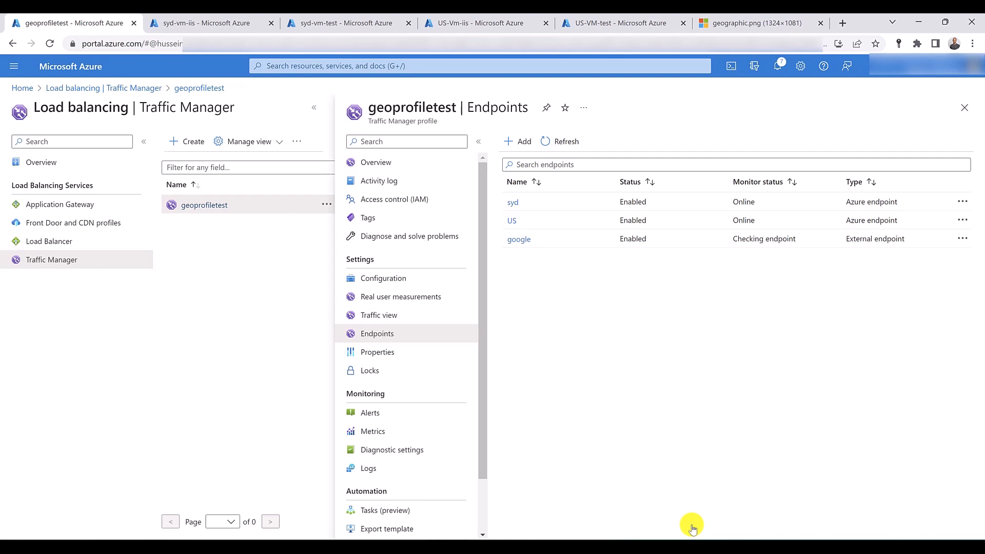
- Delete the google endpoint from the geoprofiletest profile
left_click(524, 244)
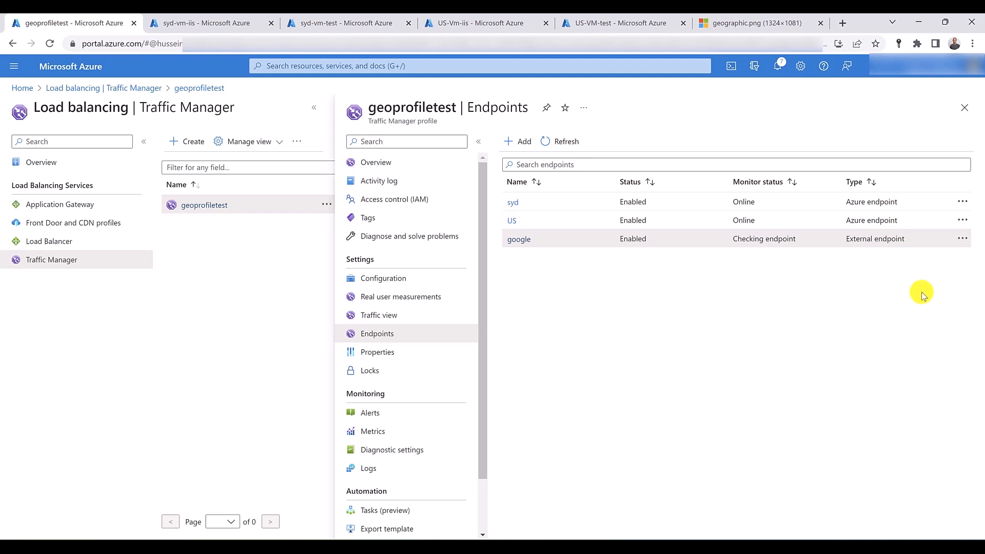
left_click(962, 239)
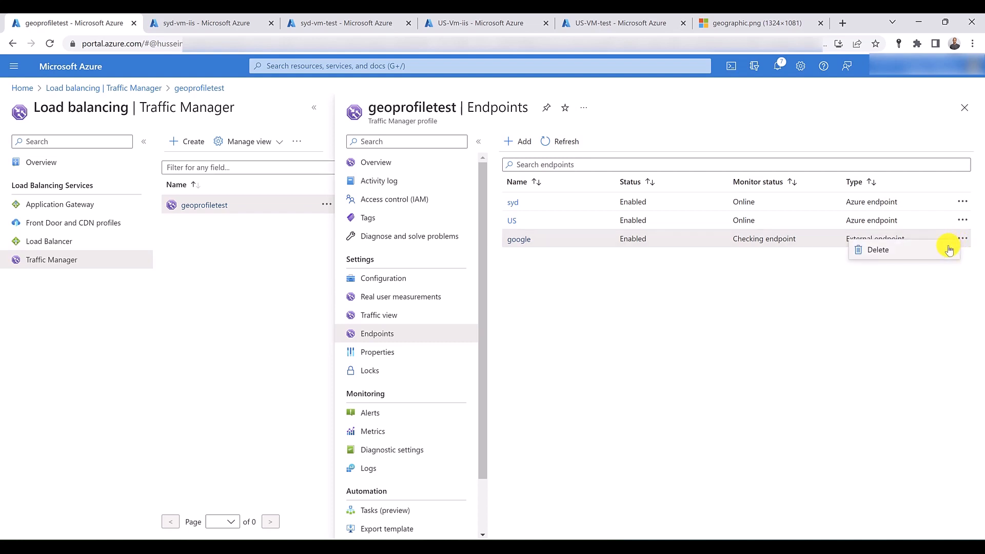
left_click(949, 249)
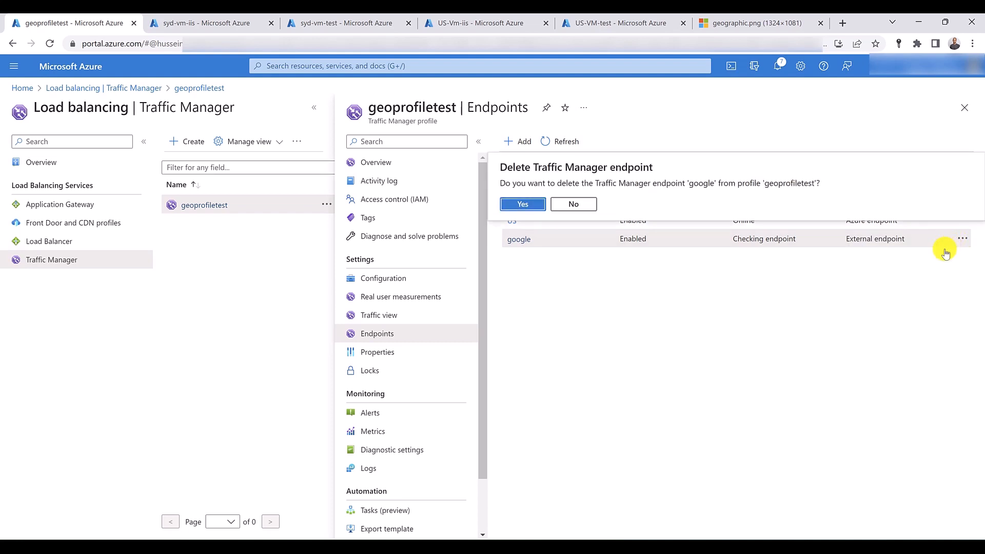
left_click(521, 205)
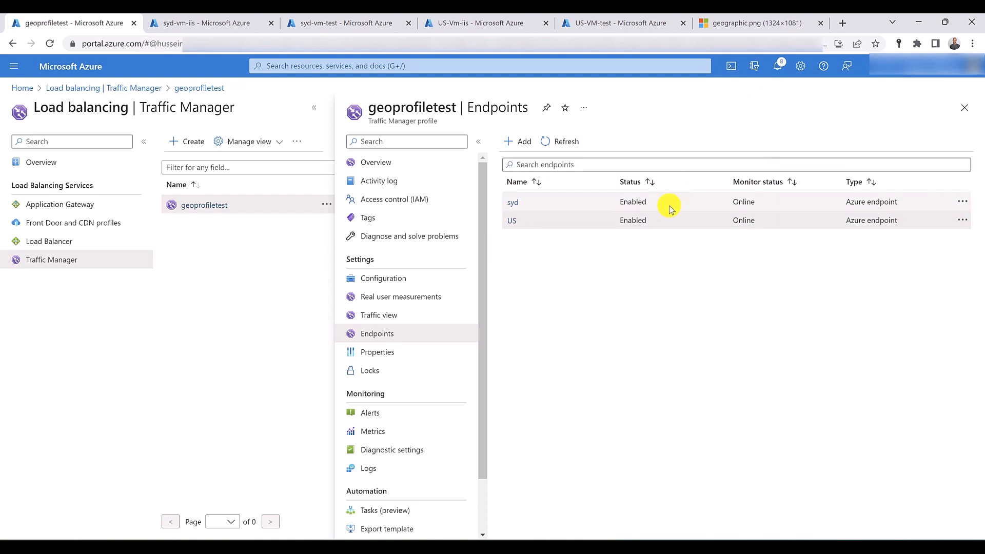
- Open the syd endpoint of geoprofiletest, set its status to Disabled, and save the change
left_click(962, 201)
left_click(811, 255)
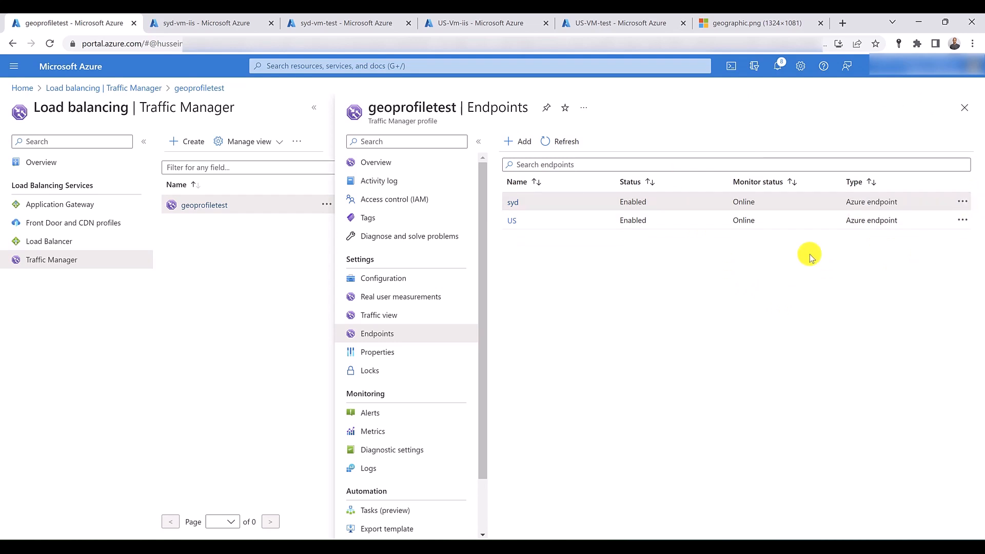
left_click(513, 202)
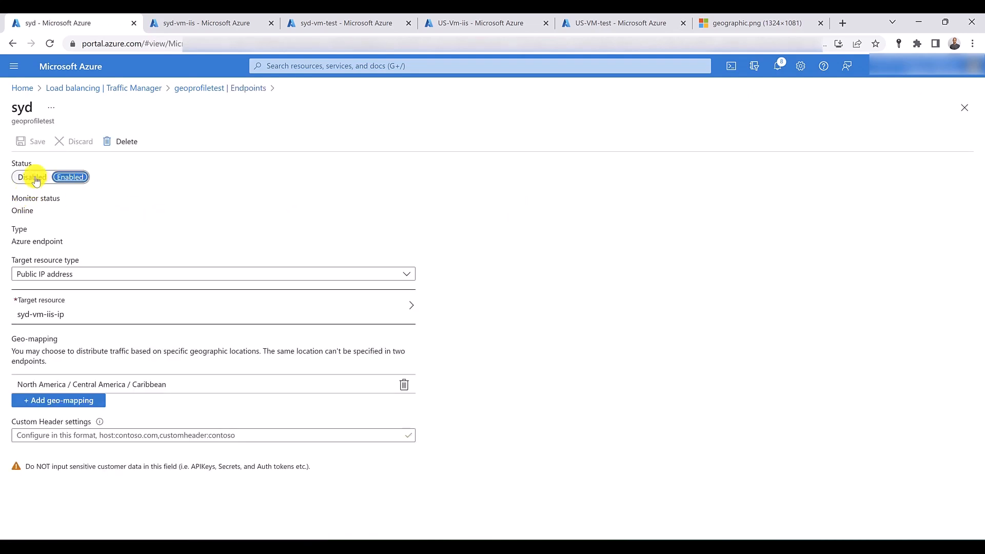
left_click(32, 177)
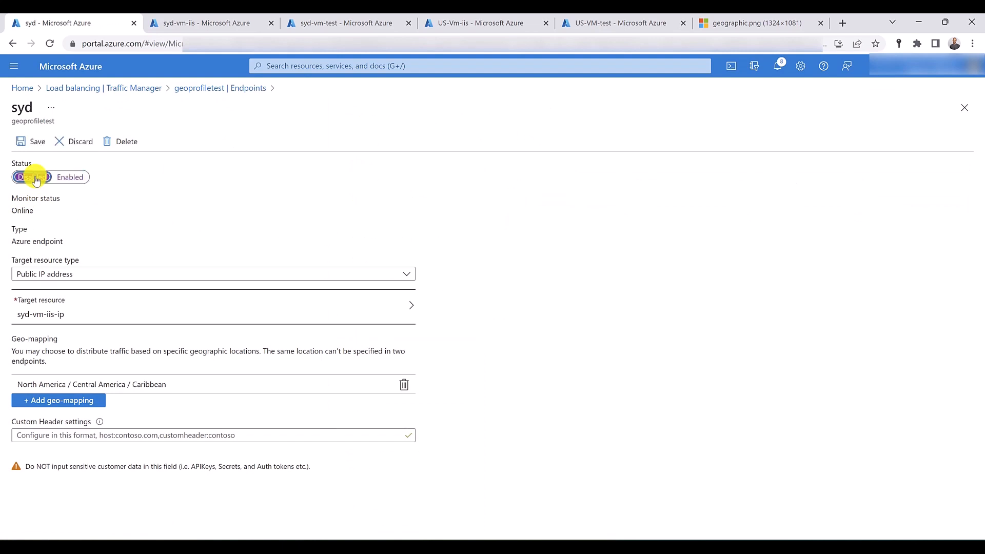
left_click(31, 141)
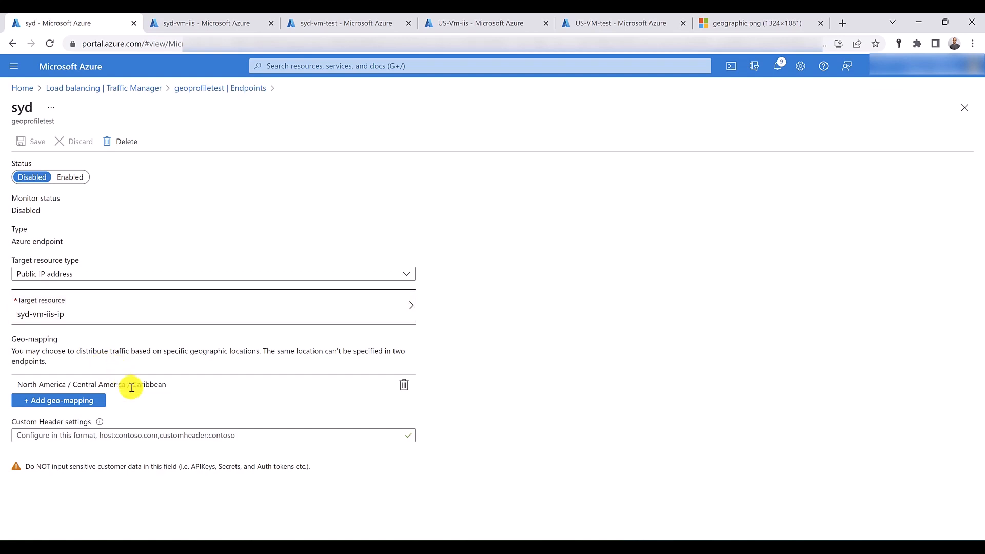
- Switch to the US-VM-test remote session and reload geoprofiletest.trafficmanager.net in its browser
mouse_move(673, 536)
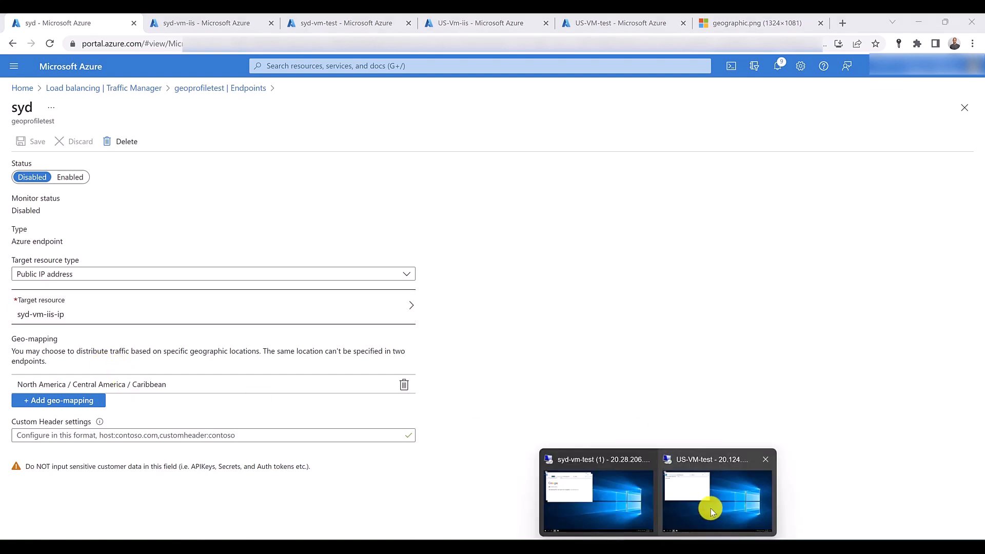
left_click(725, 488)
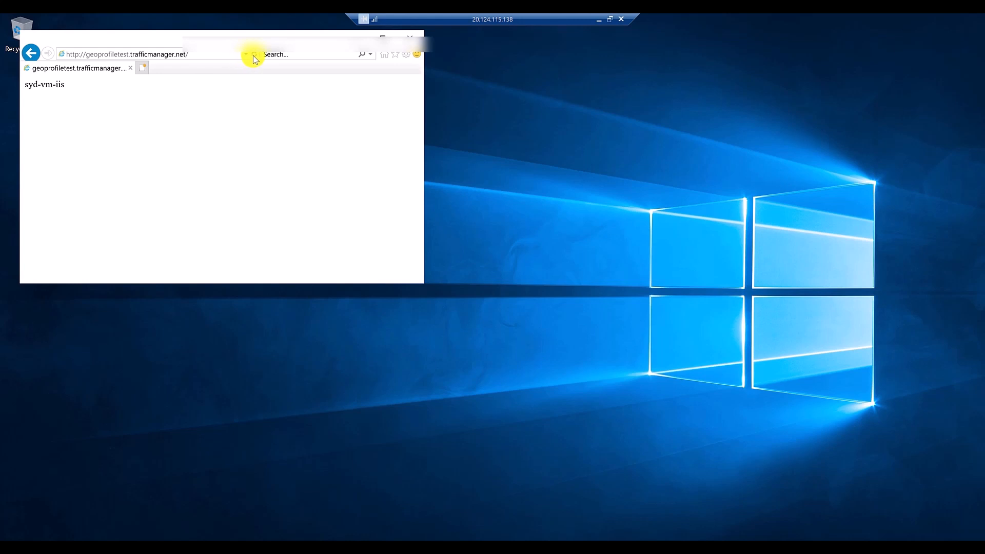
left_click(255, 55)
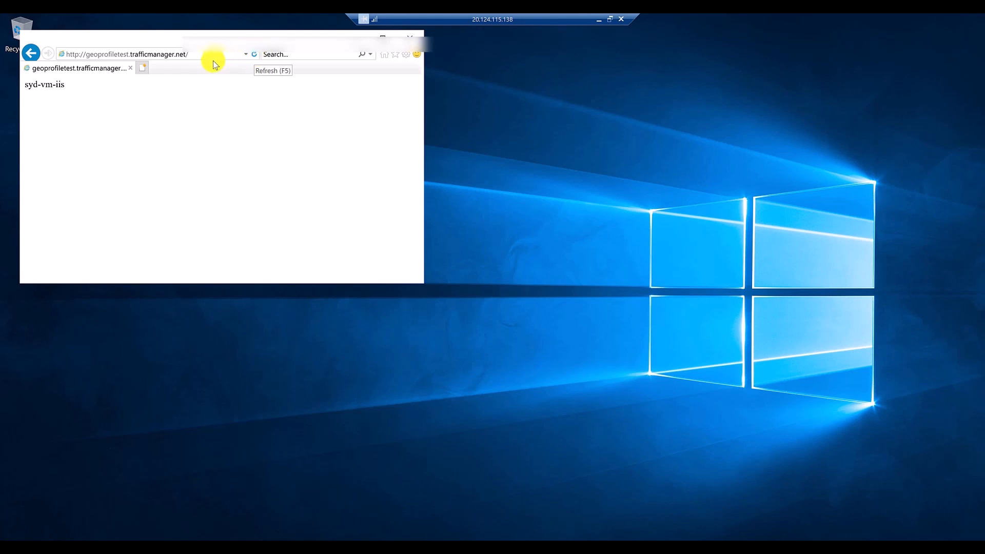
- Copy the geoprofiletest.trafficmanager.net address, open it in a new InPrivate window, and return to the Azure portal
left_click(200, 59)
key("ctrl+c")
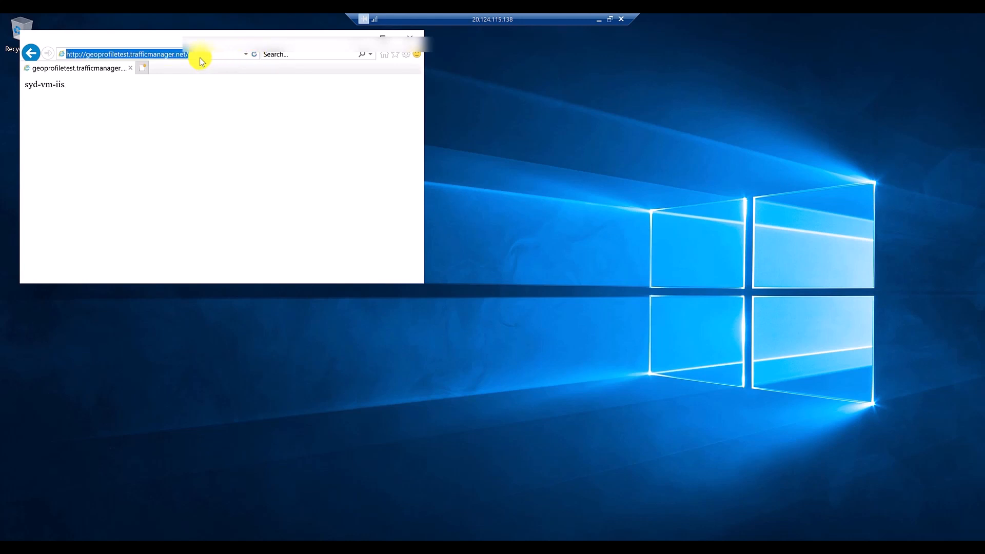
left_click(406, 54)
mouse_move(378, 95)
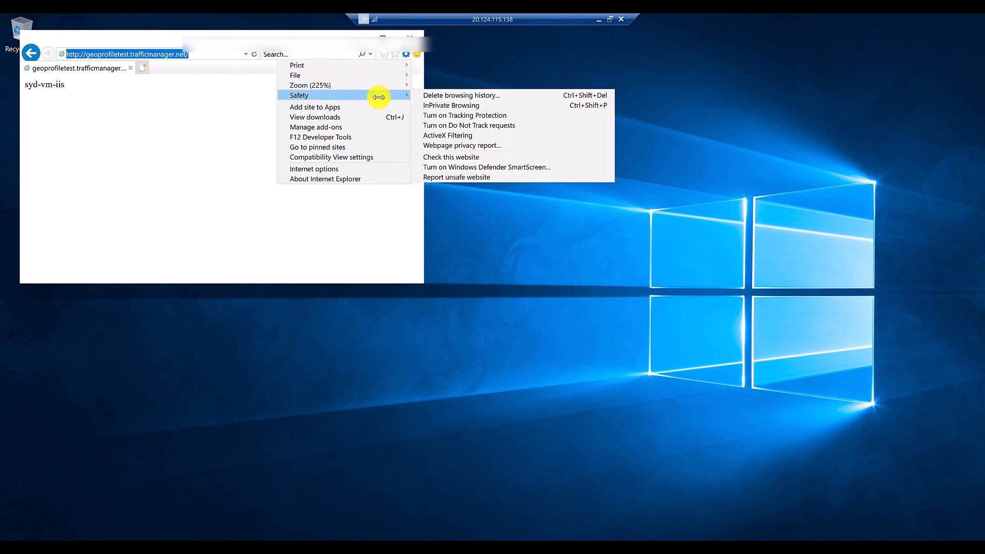
left_click(451, 106)
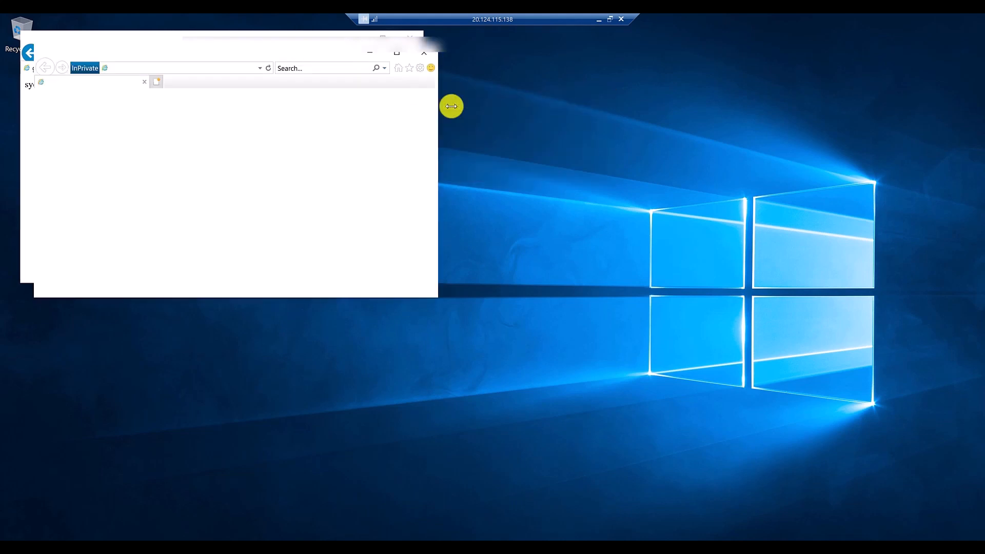
key("ctrl+v")
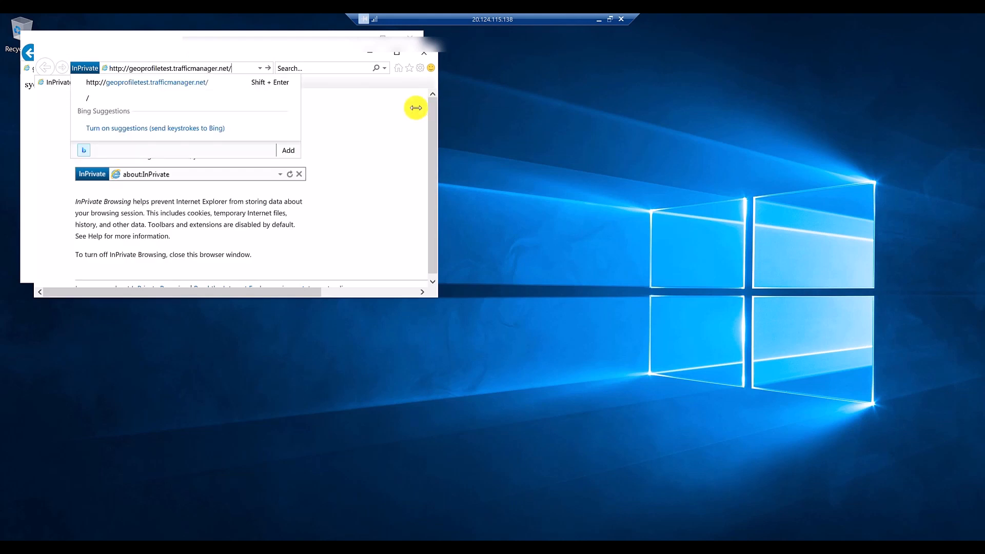
key("Return")
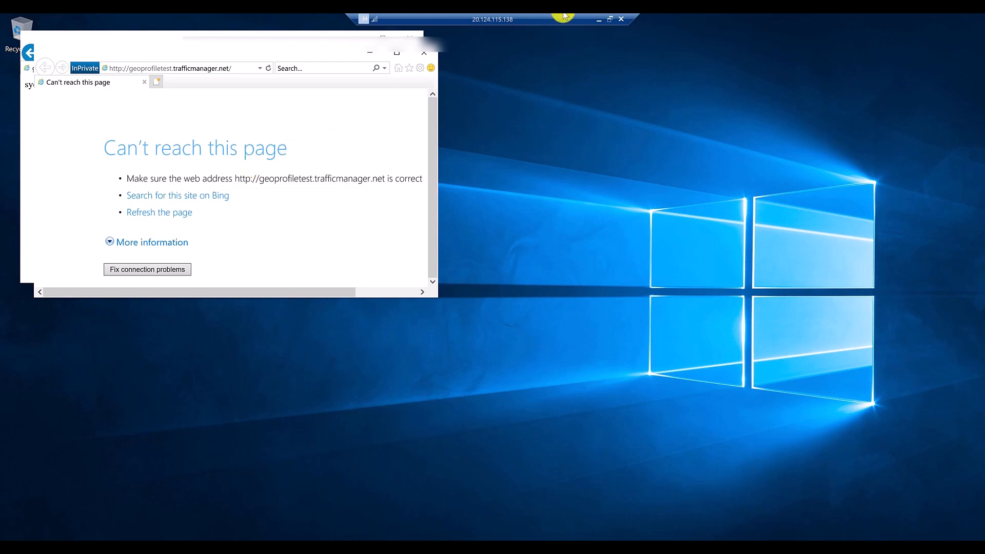
left_click(599, 19)
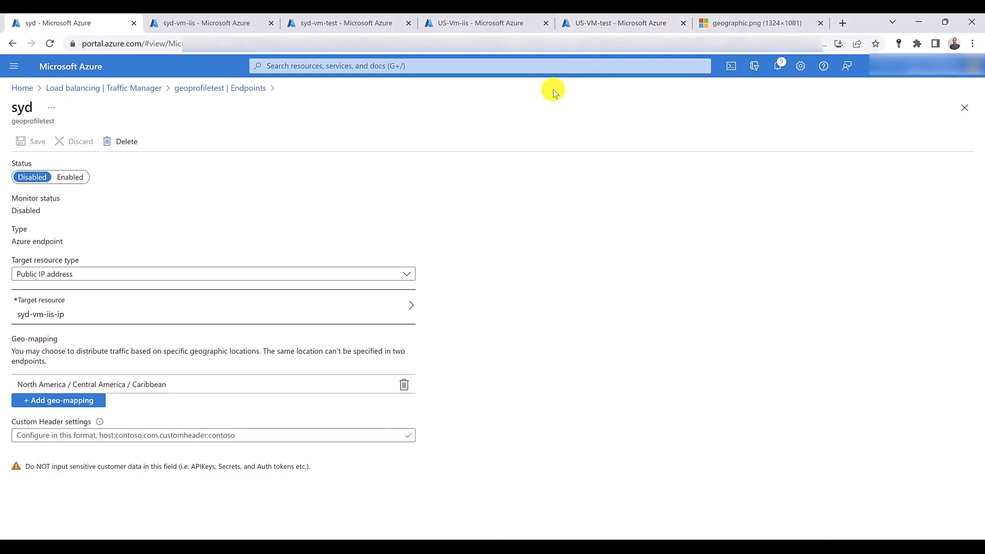
- From the geoprofiletest endpoints list, start a new endpoint with All (World) as its regional grouping, and discard it
left_click(224, 90)
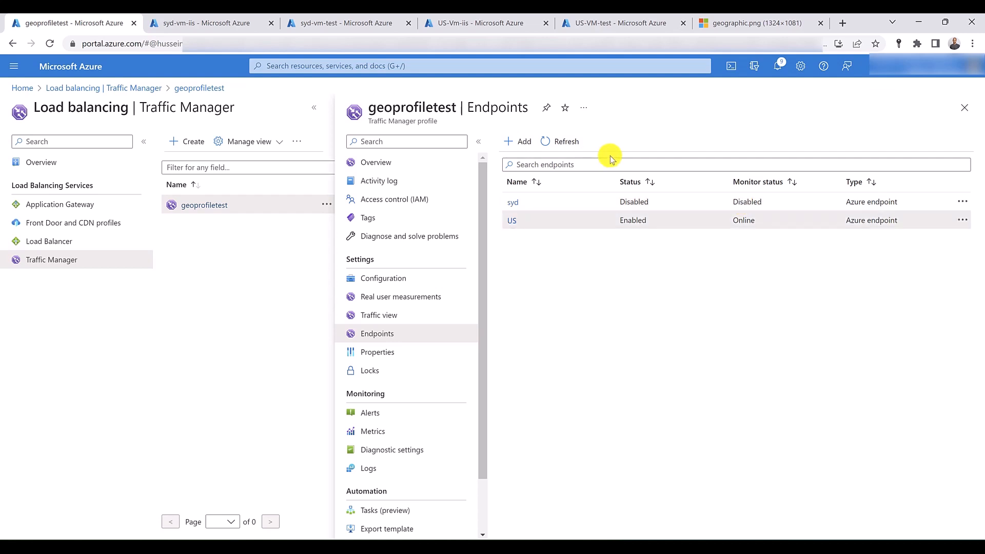
left_click(520, 143)
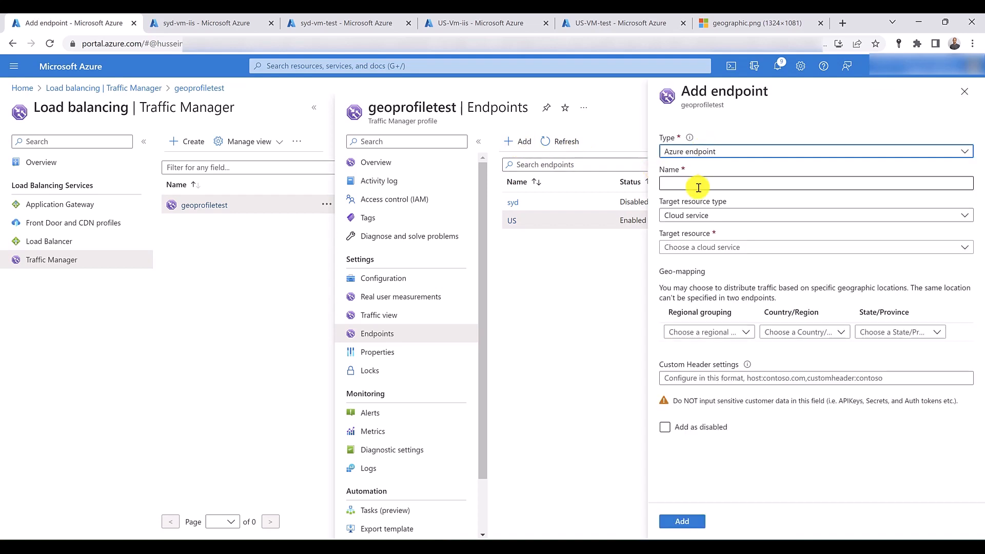
left_click(744, 332)
left_click(685, 371)
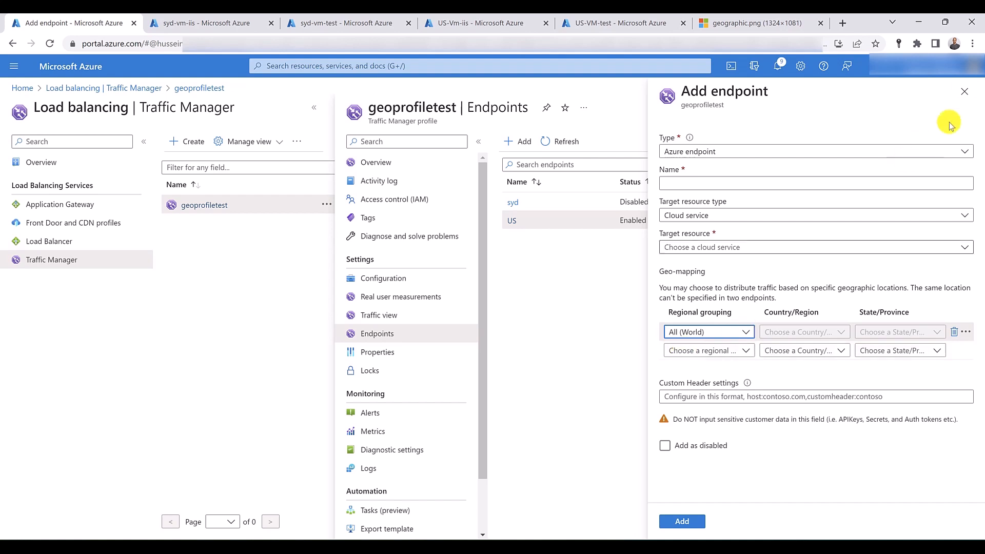
left_click(964, 93)
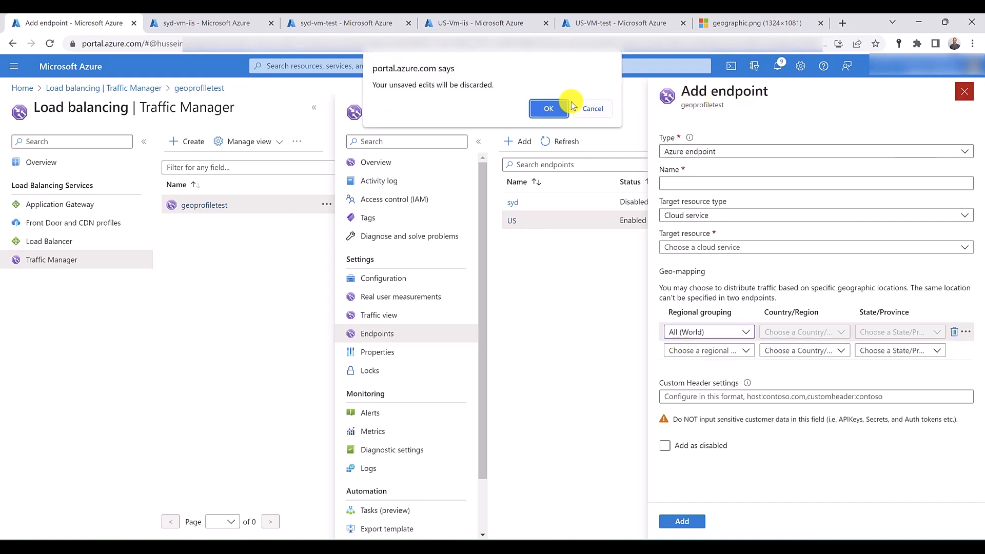
left_click(548, 105)
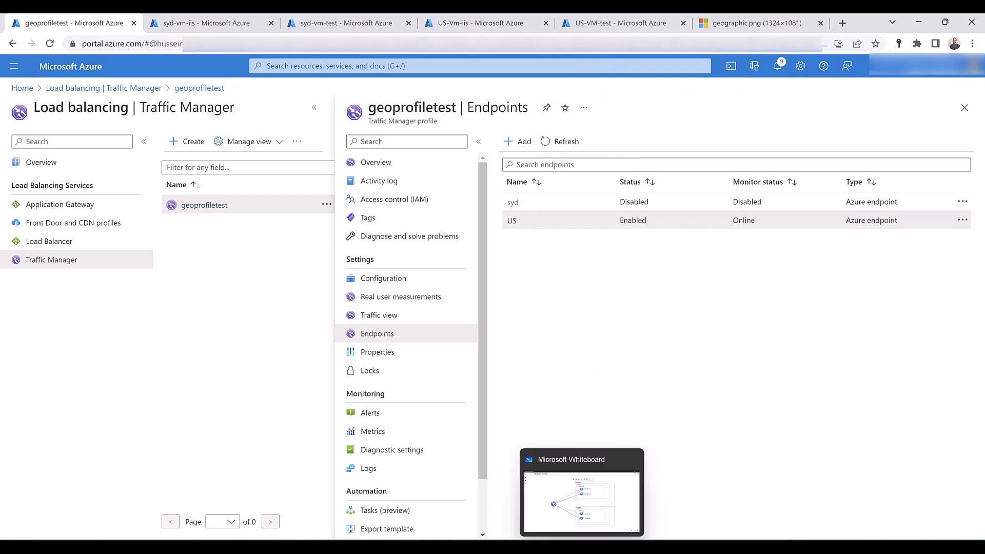
- Switch to Microsoft Whiteboard to review the Traffic Manager geo-routing diagram, and return to the Azure portal
left_click(584, 545)
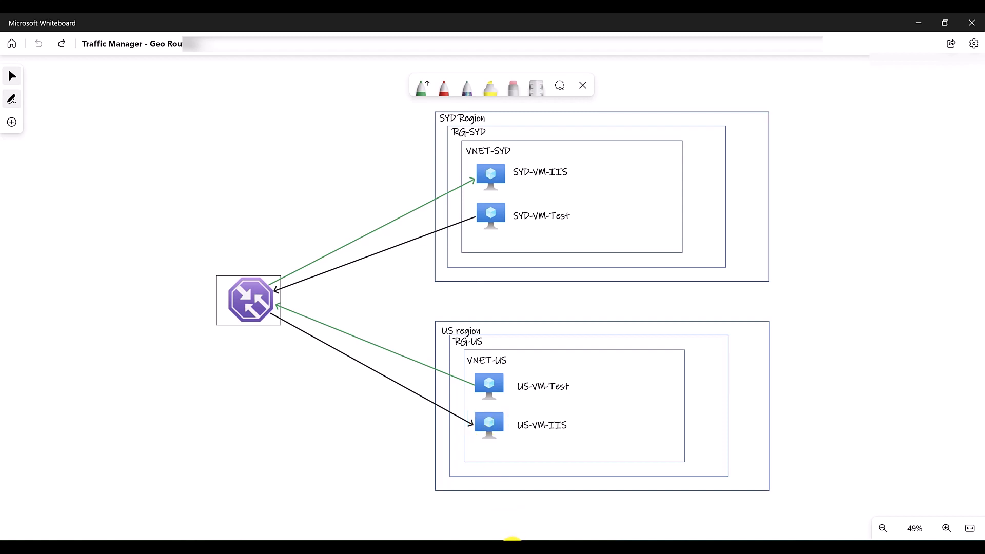
mouse_move(513, 541)
left_click(462, 501)
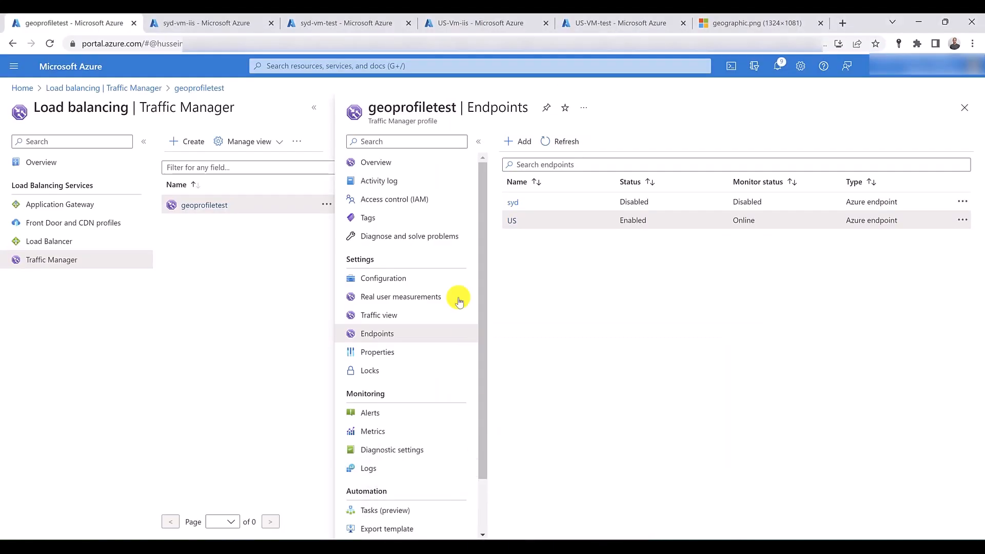
- Open the RG-Syd resource group and delete it, entering its name as the confirmation
left_click(306, 67)
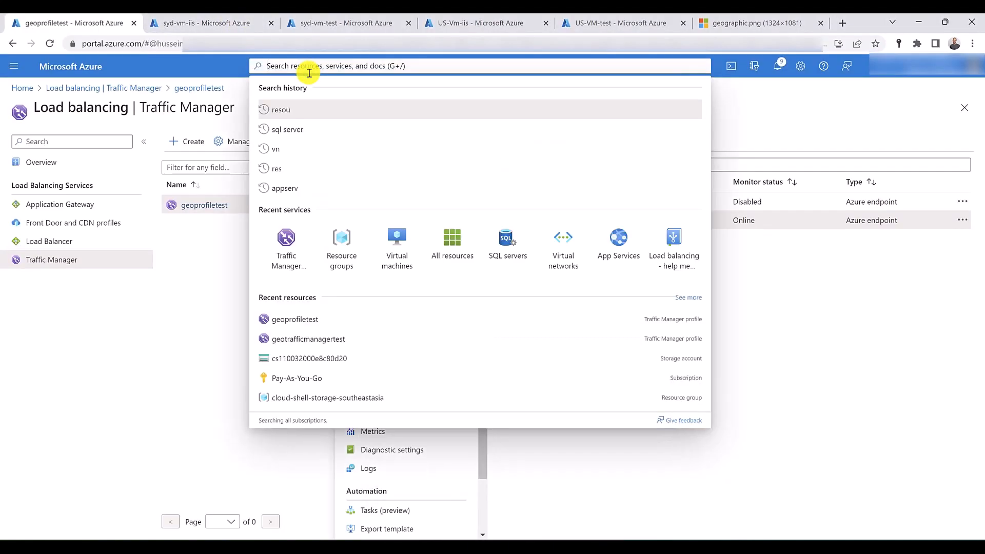
left_click(359, 258)
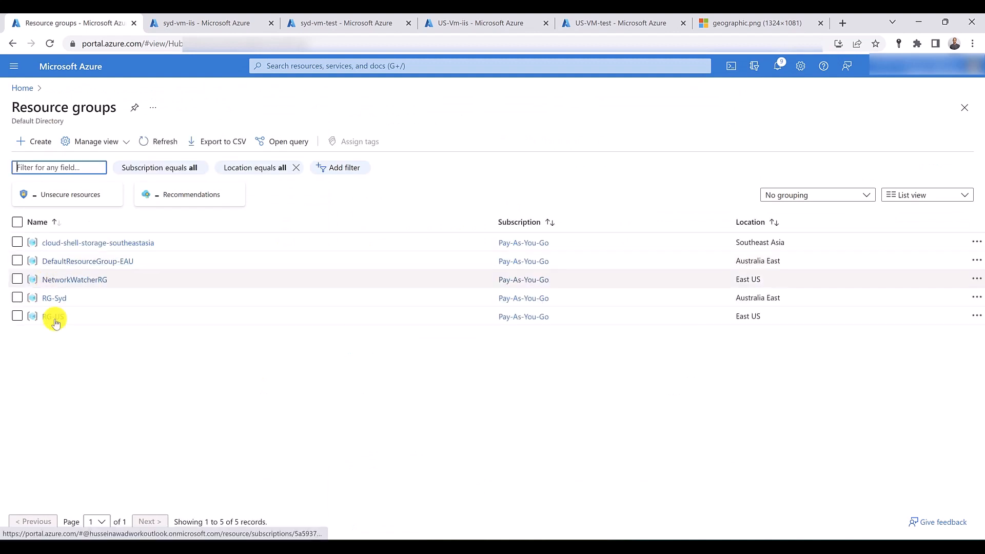
left_click(57, 299)
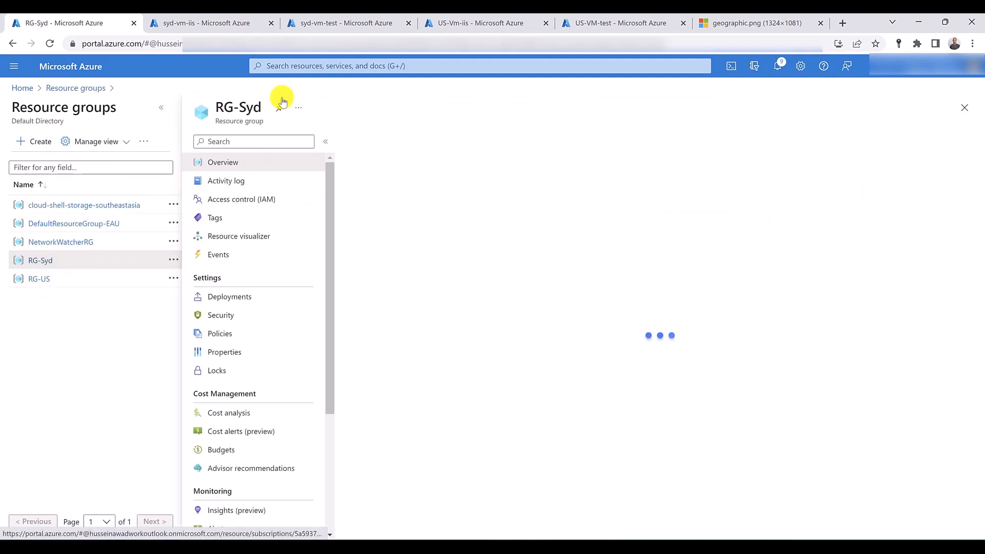
left_click(523, 142)
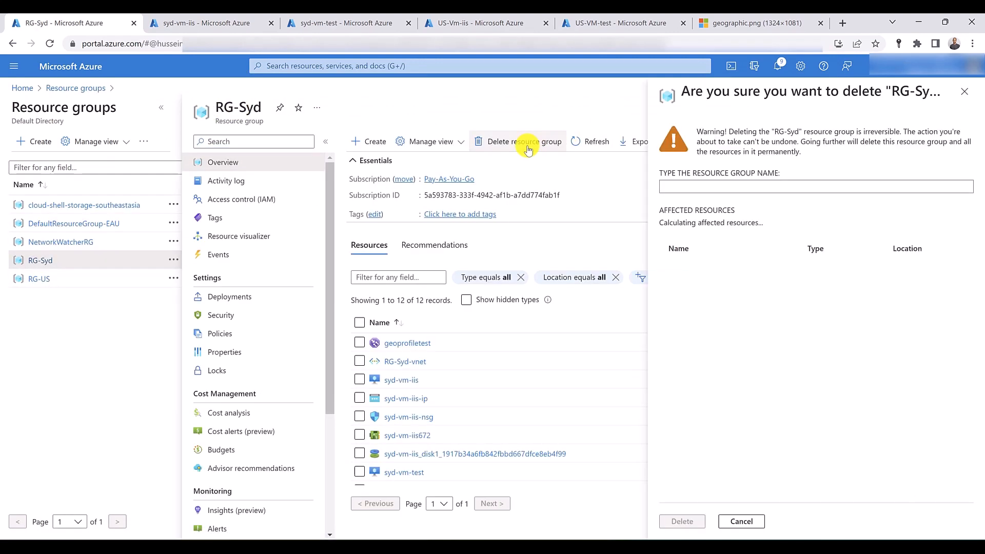
double_click(221, 106)
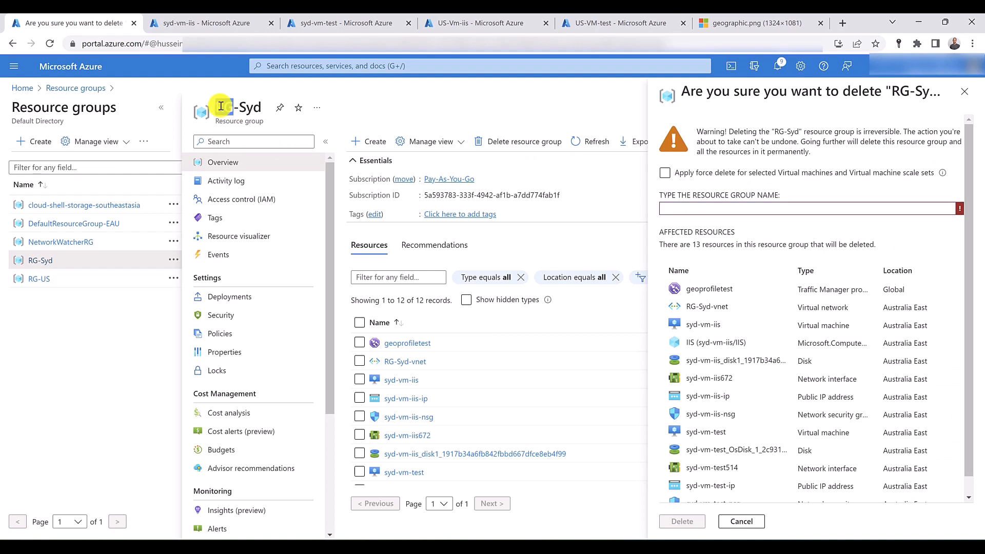
left_click_drag(221, 107, 703, 207)
left_click(681, 522)
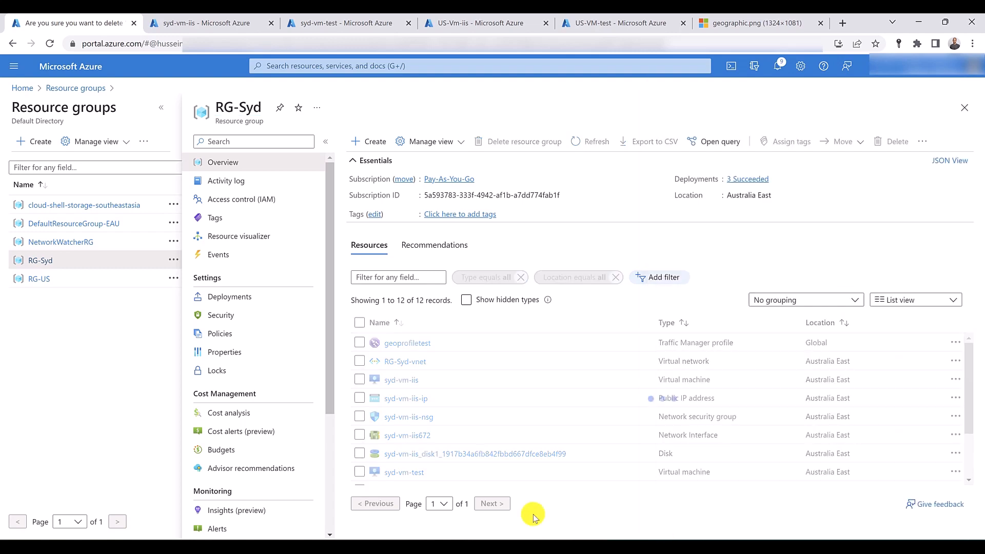
- Open the RG-US resource group and delete it, entering its name as the confirmation
left_click(39, 281)
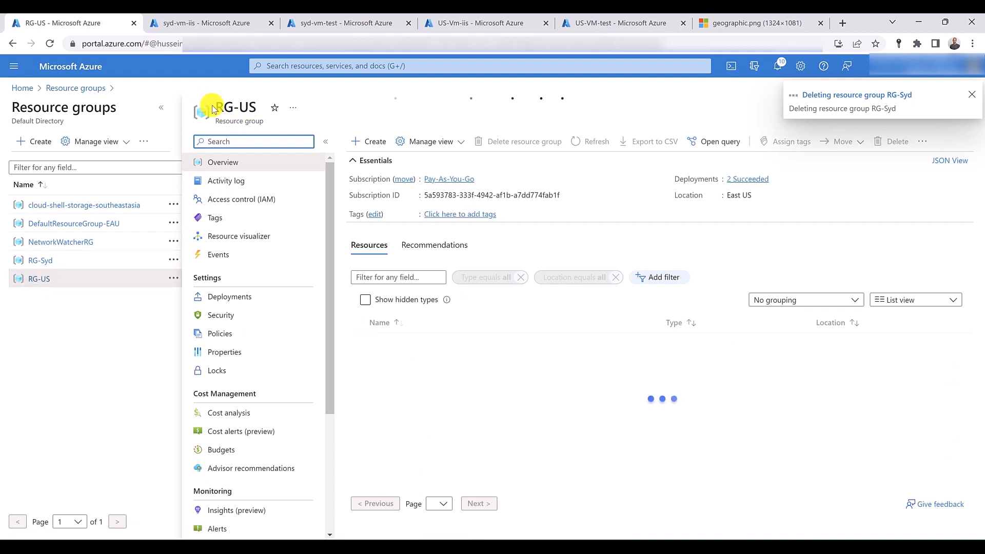
left_click_drag(214, 107, 254, 104)
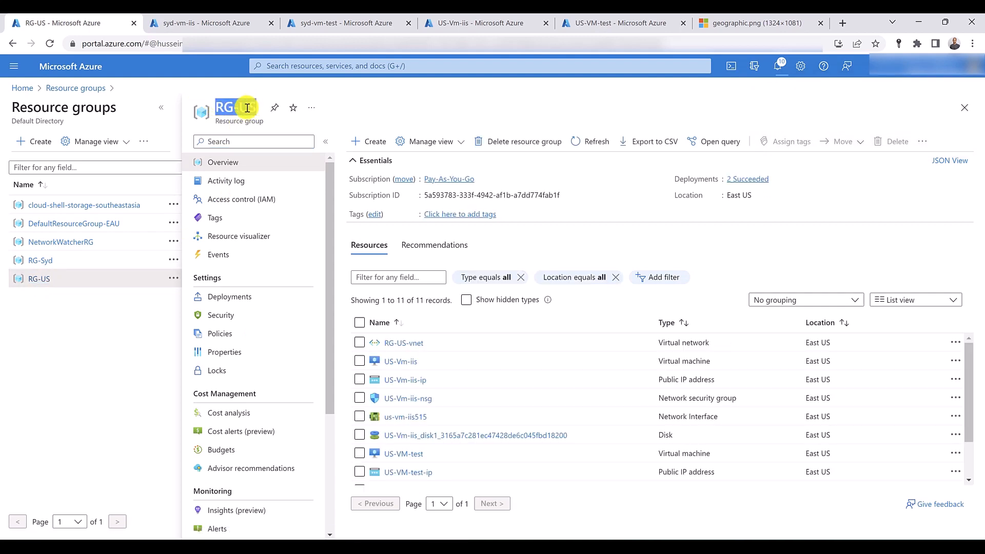
right_click(249, 108)
left_click(277, 129)
left_click(511, 142)
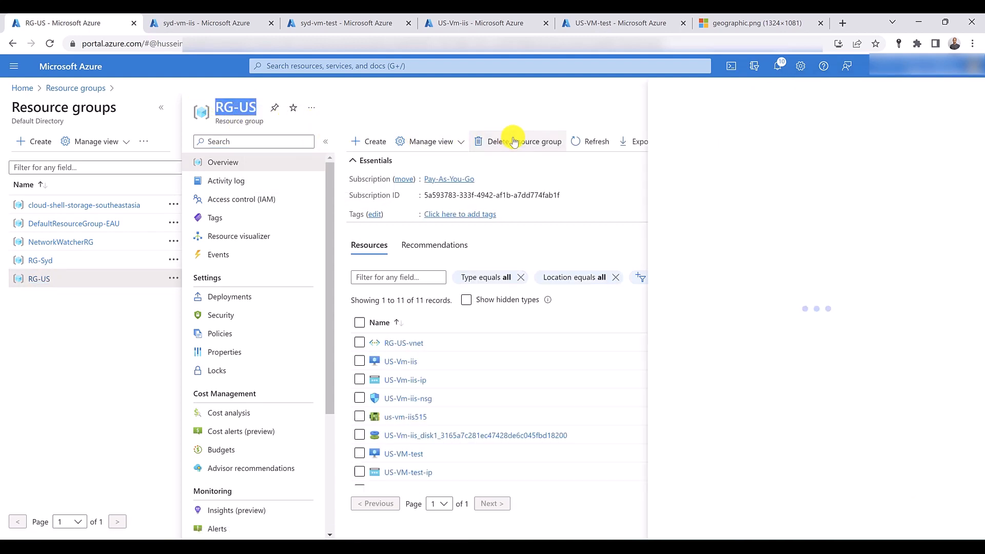
right_click(740, 208)
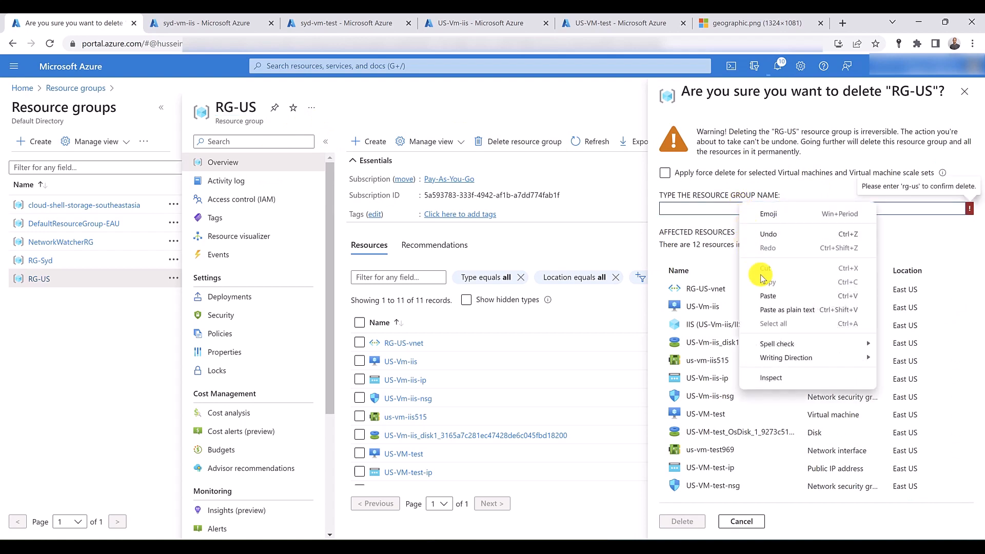
left_click(767, 296)
left_click(685, 521)
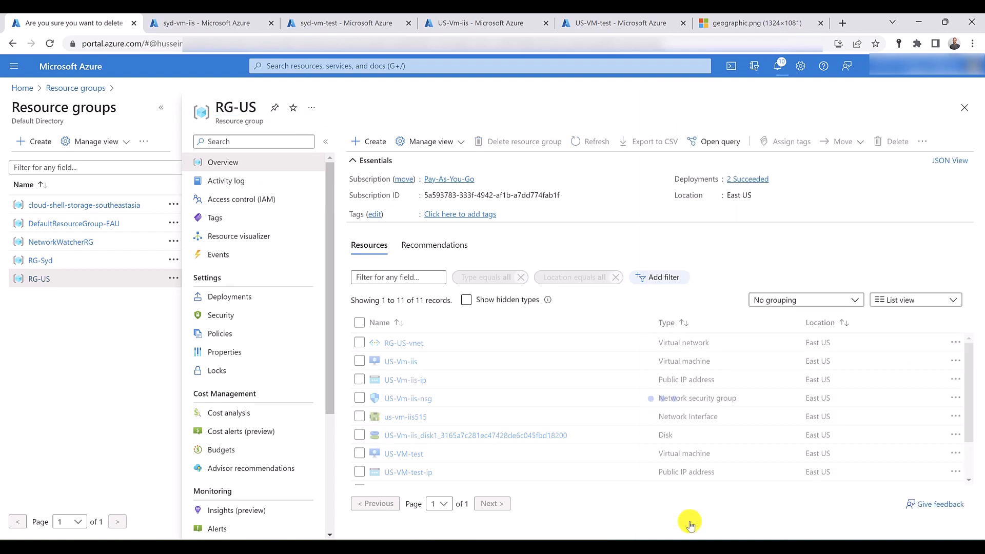
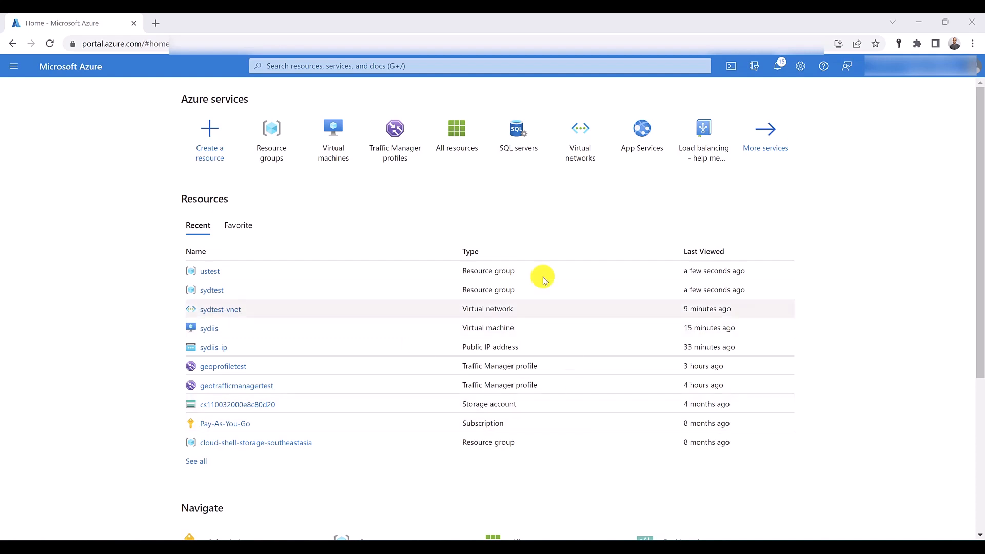
- Start a new Traffic Manager profile named subnetroutingtest that uses the Subnet routing method
left_click(397, 143)
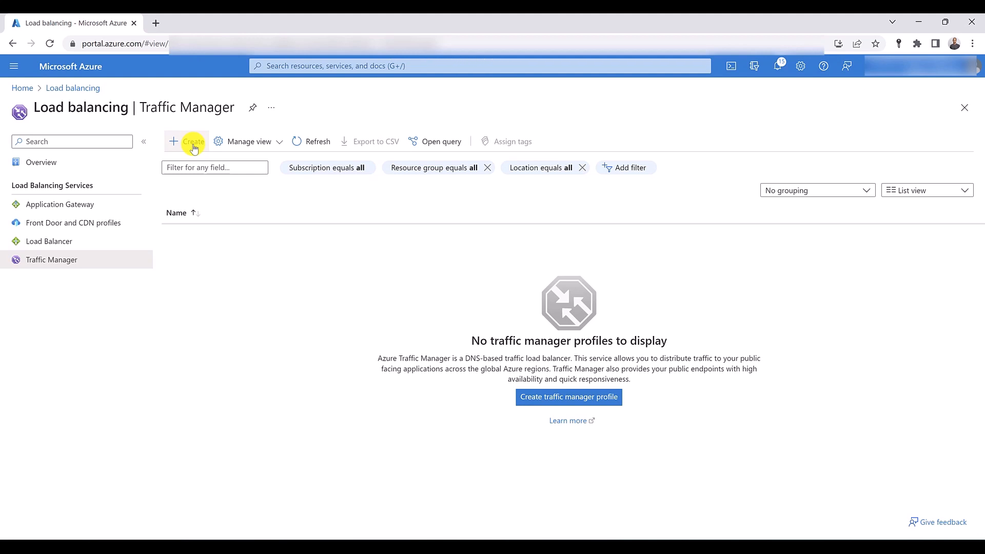
left_click(193, 146)
type("su")
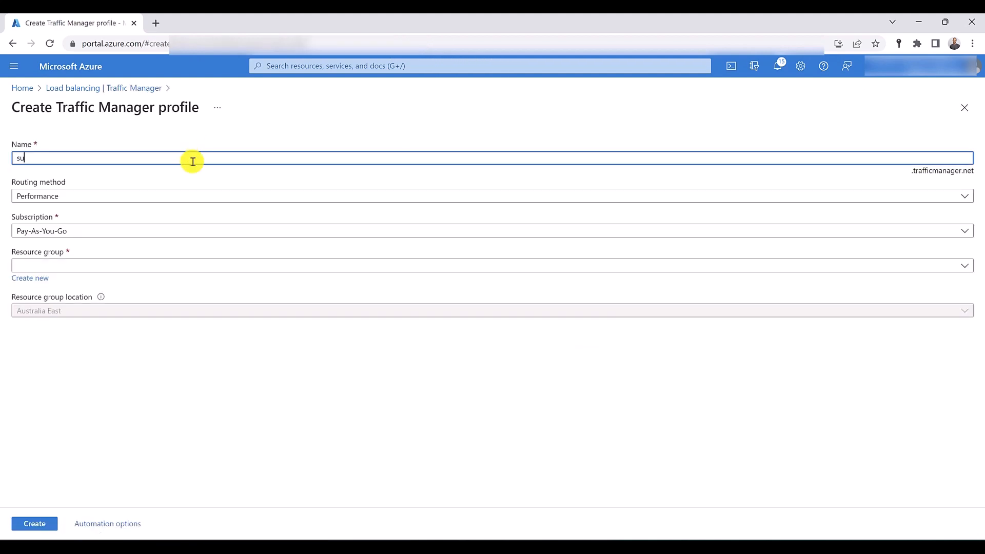
type("bnetroutingtest")
left_click(139, 196)
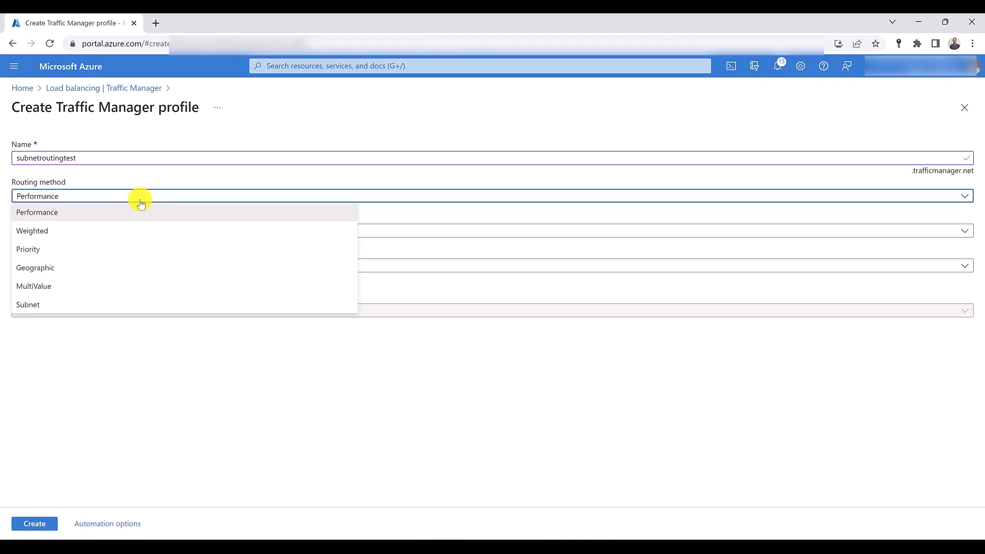
left_click(107, 303)
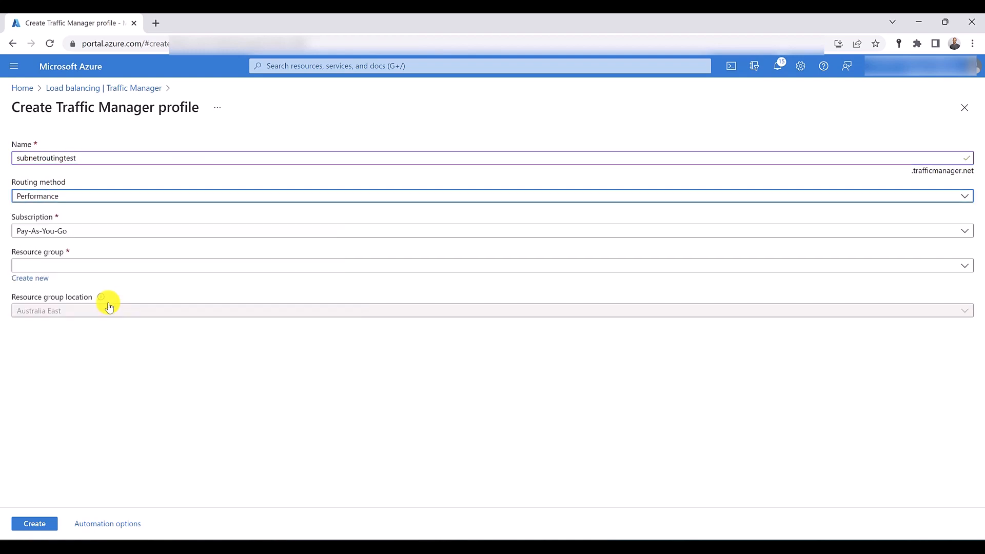
- Assign the profile to a new resource group named RG-syd in Australia East and create the profile
left_click(83, 266)
left_click(64, 354)
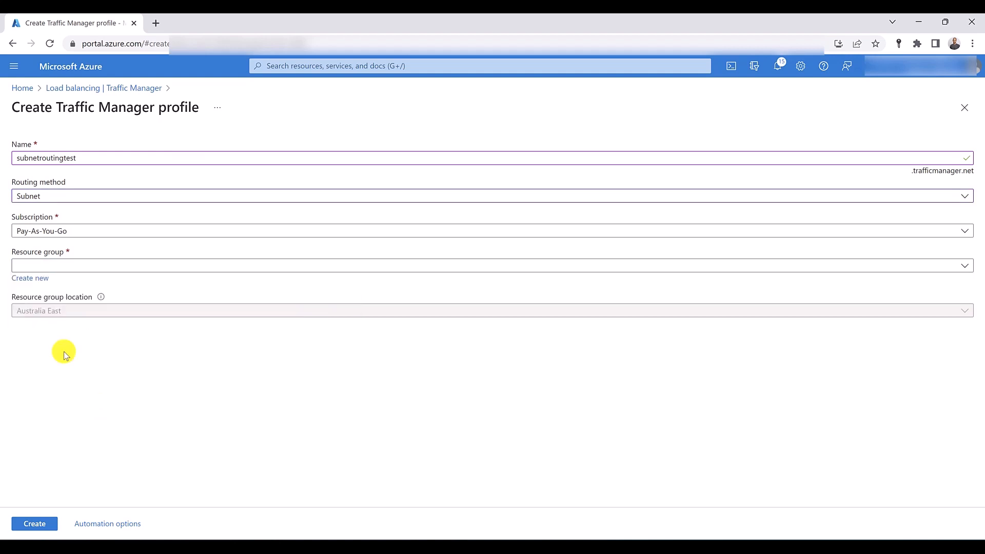
left_click(46, 271)
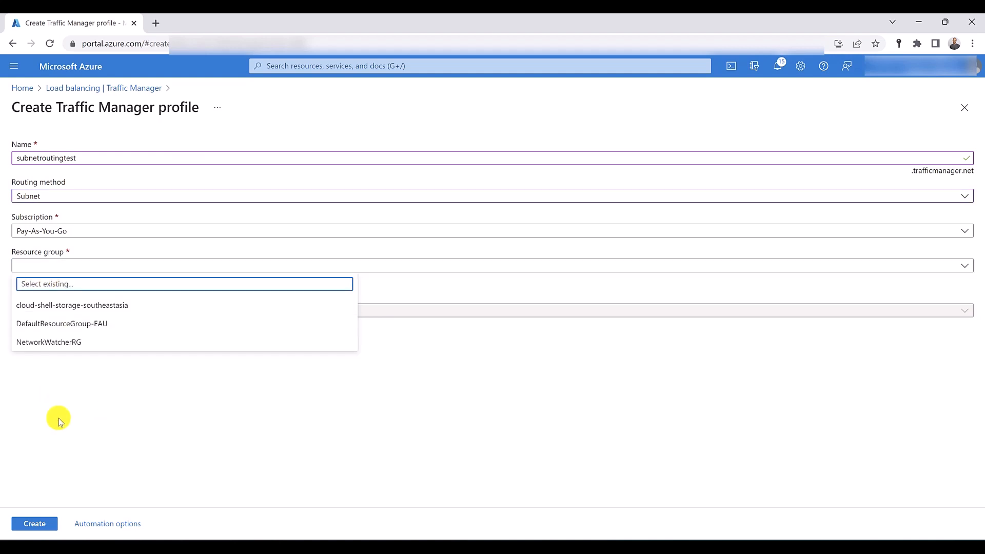
left_click(59, 417)
left_click(28, 278)
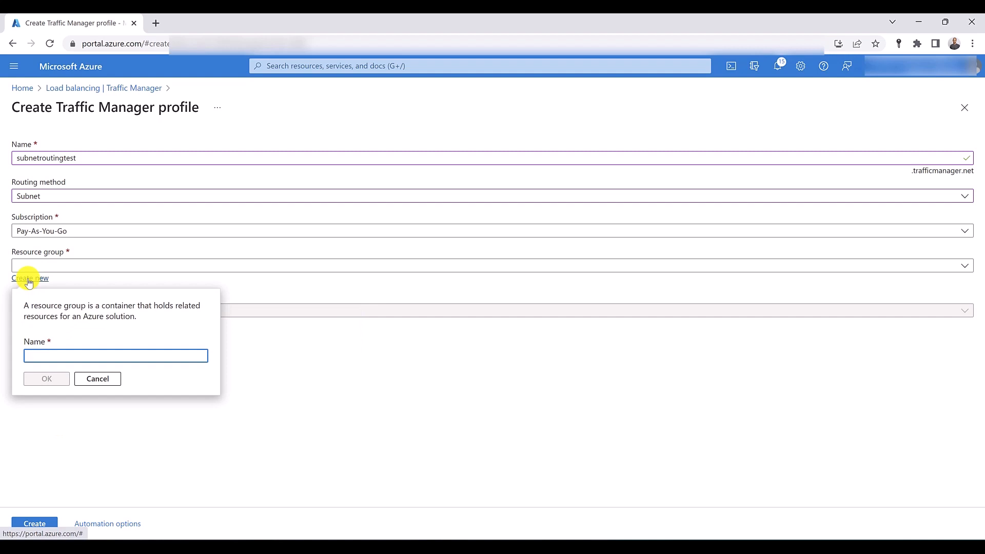
type("RG-syd")
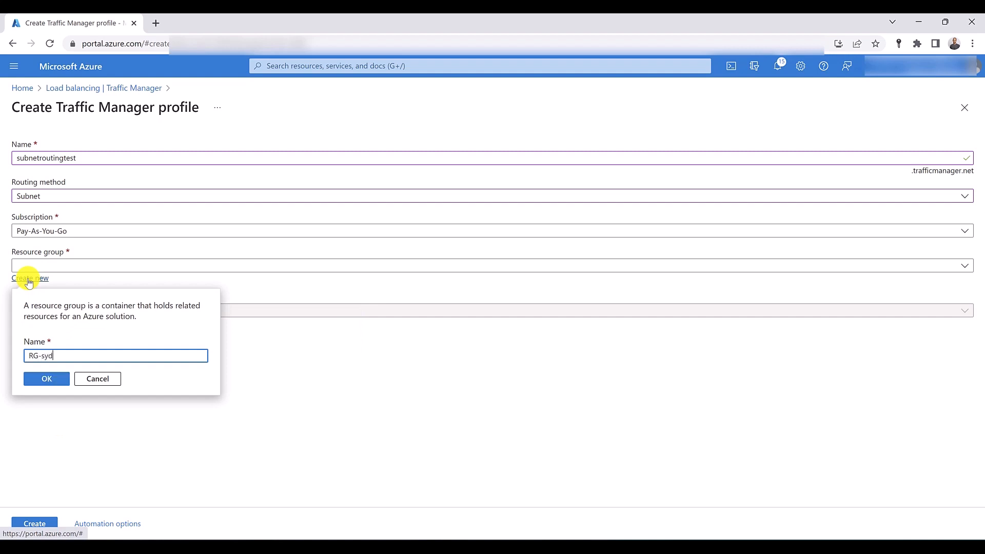
left_click(45, 380)
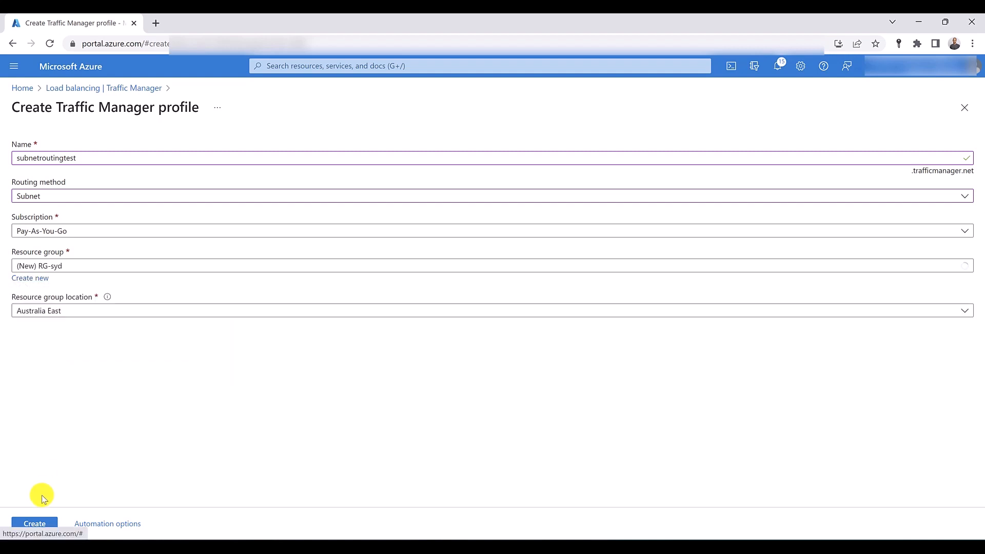
left_click(36, 523)
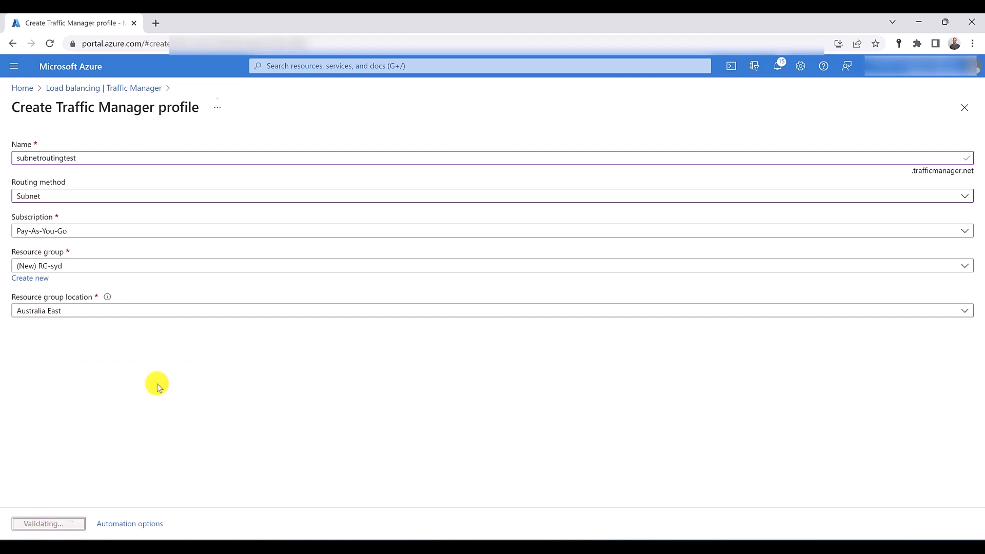
- Open the Virtual machines service in a new browser tab and start creating an Azure virtual machine
left_click(293, 67)
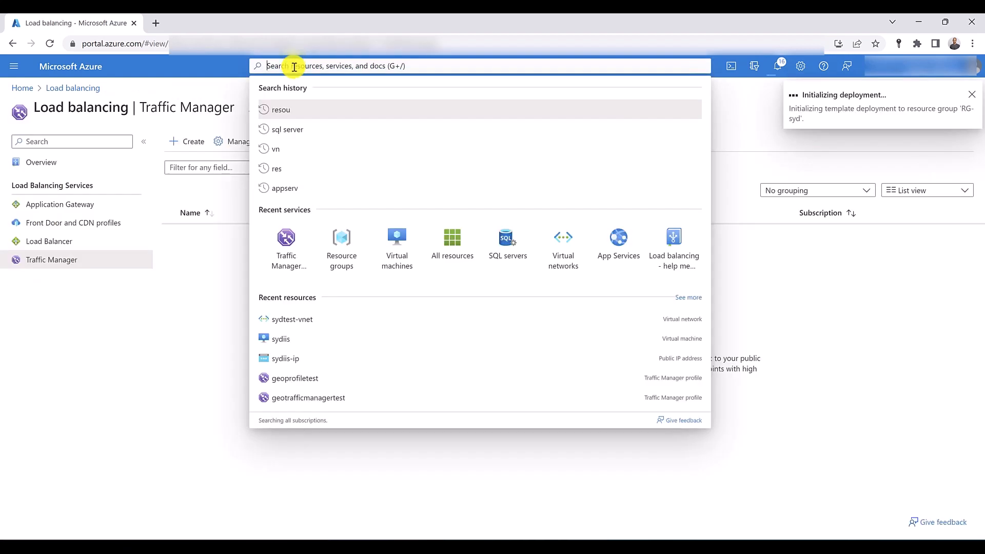
middle_click(401, 256)
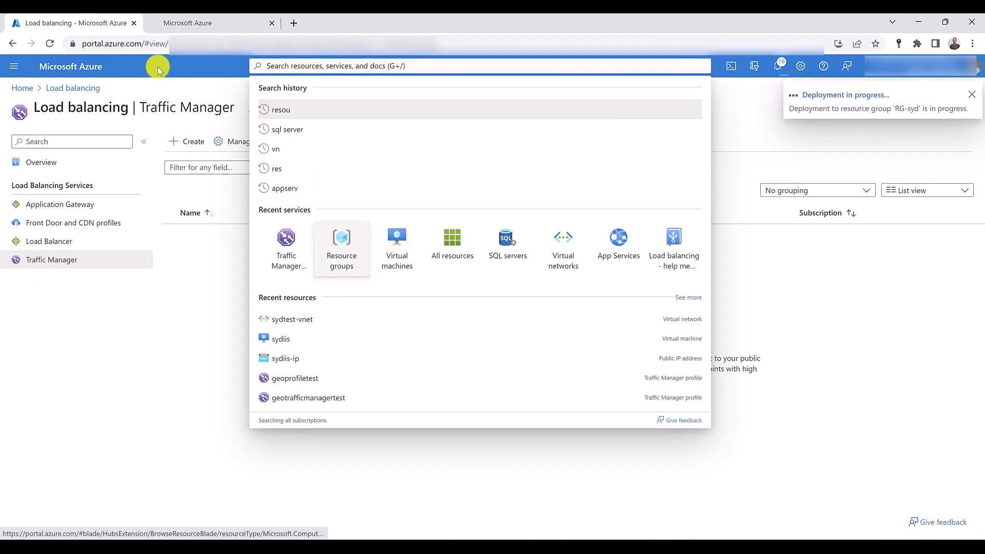
left_click(211, 21)
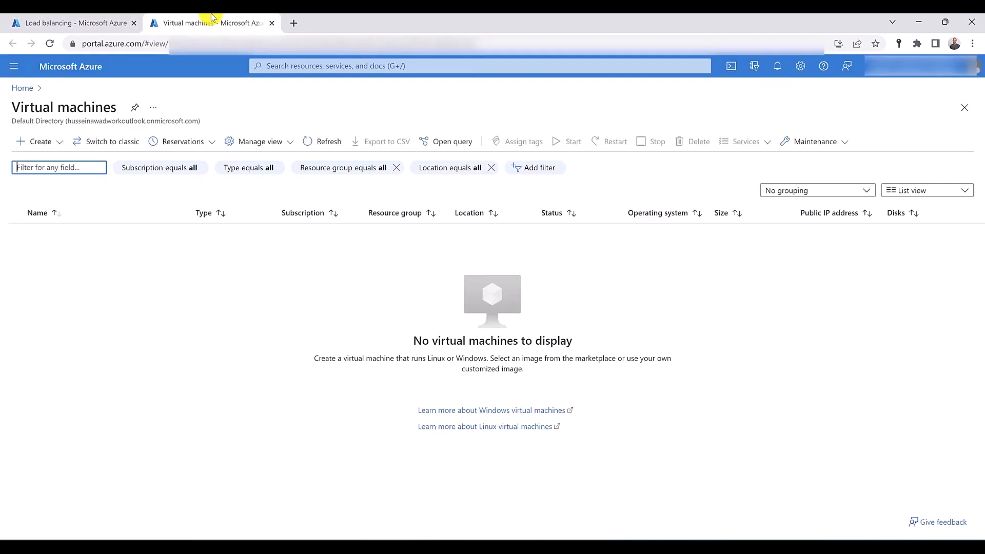
left_click(58, 146)
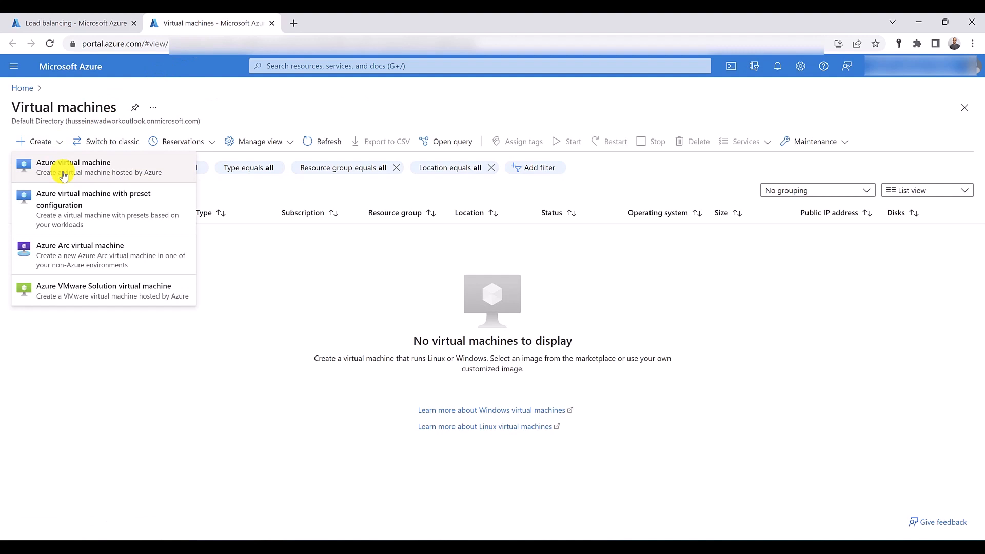
left_click(63, 174)
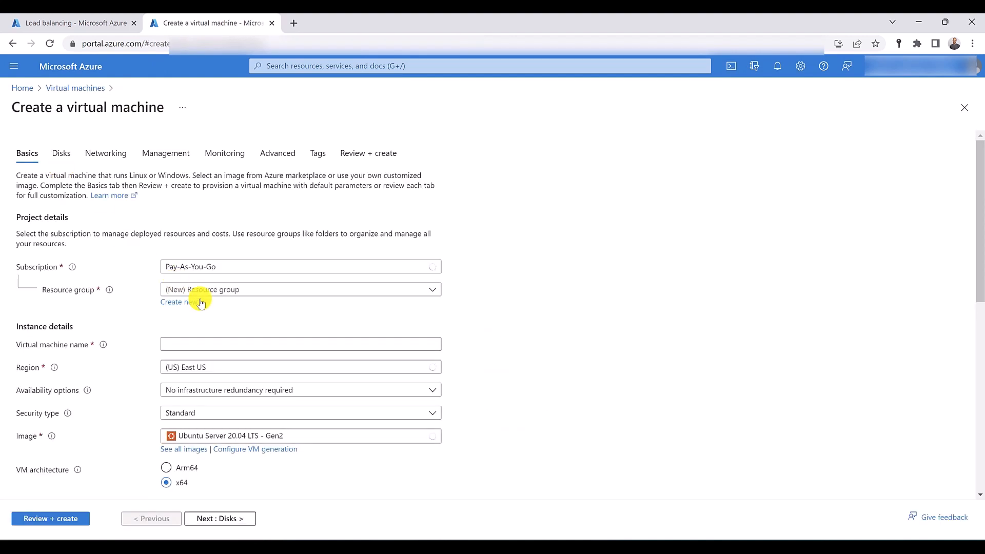
- Place the virtual machine in resource group RG-syd, name it syd-iis and choose the Windows Server 2019 Datacenter - Gen2 image
left_click(257, 289)
left_click(216, 383)
left_click(195, 345)
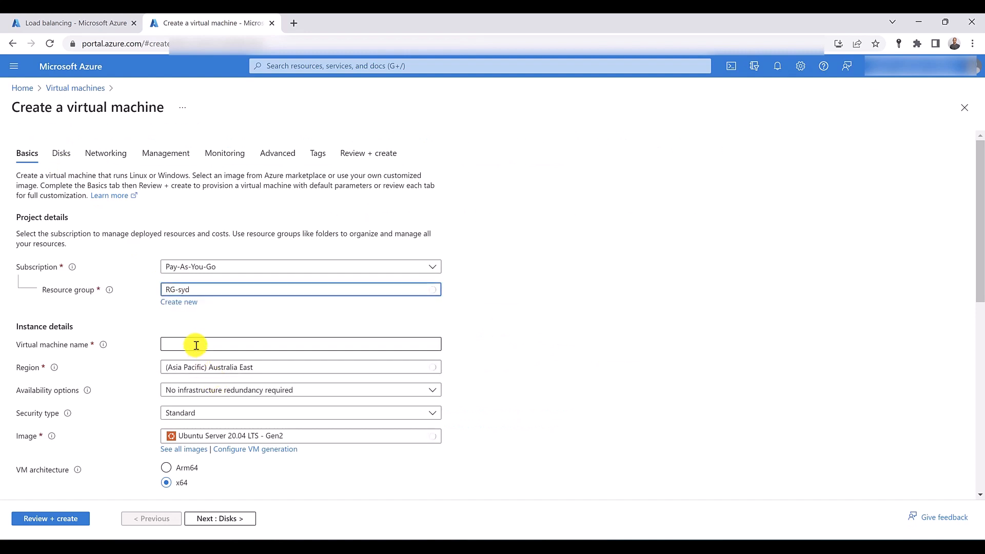
type("syd")
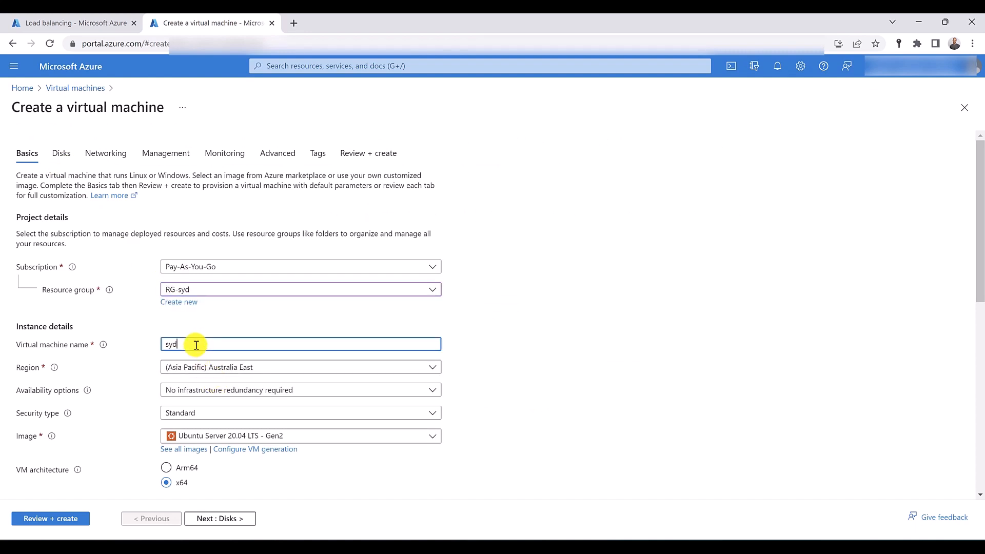
type("-i")
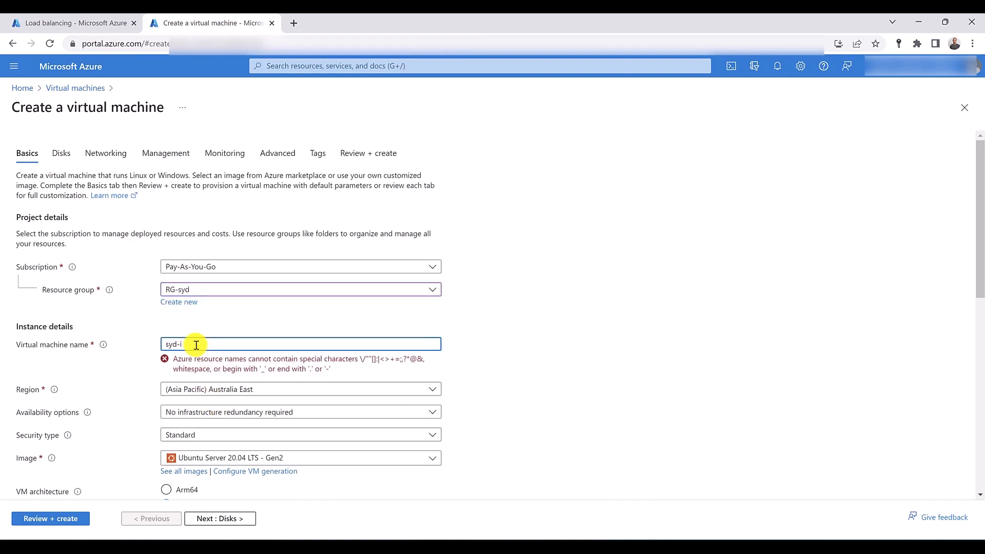
type("is")
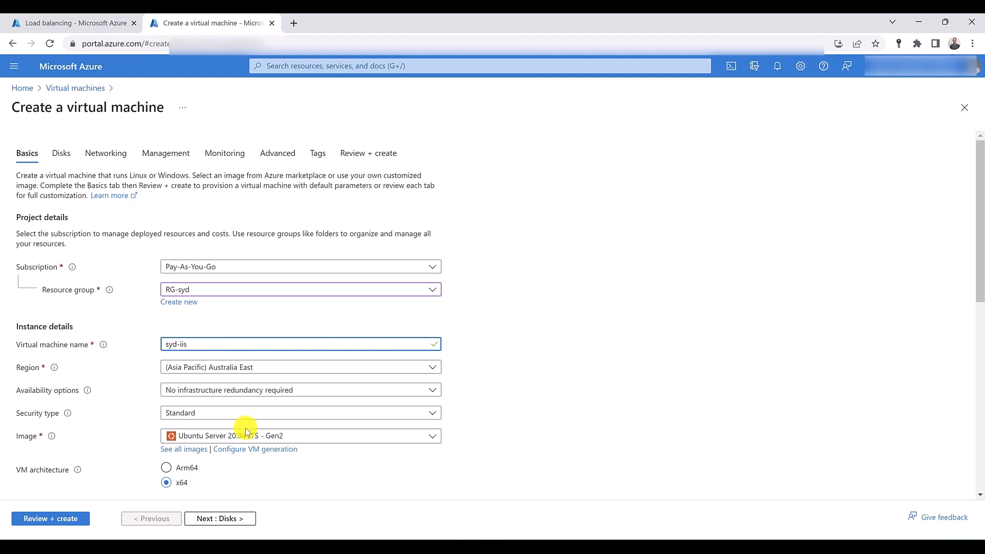
left_click(248, 436)
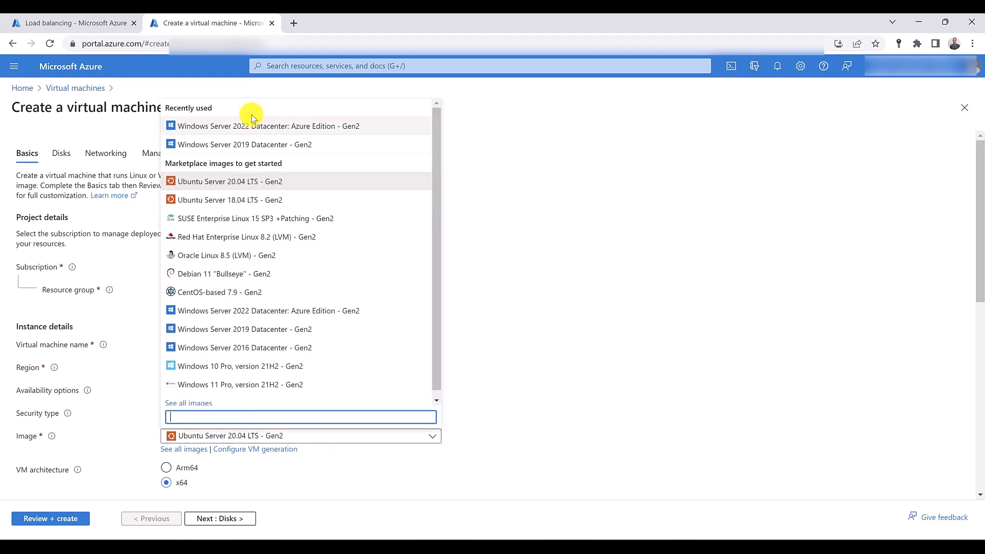
left_click(267, 144)
- Fill in the administrator account's username and password, and confirm the password
scroll(154, 333, "down", 5)
left_click(217, 323)
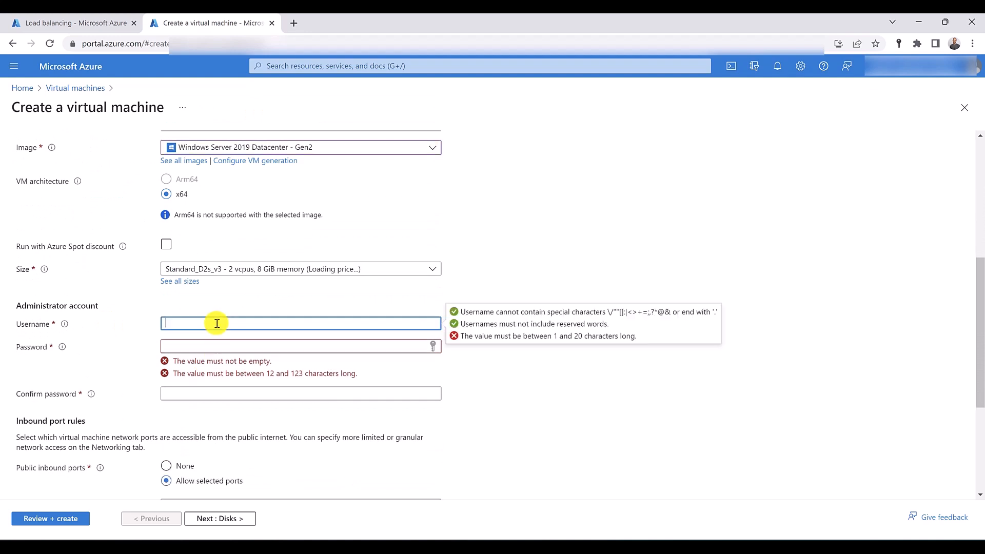
type("hussein")
key("Tab")
type("•••••••••")
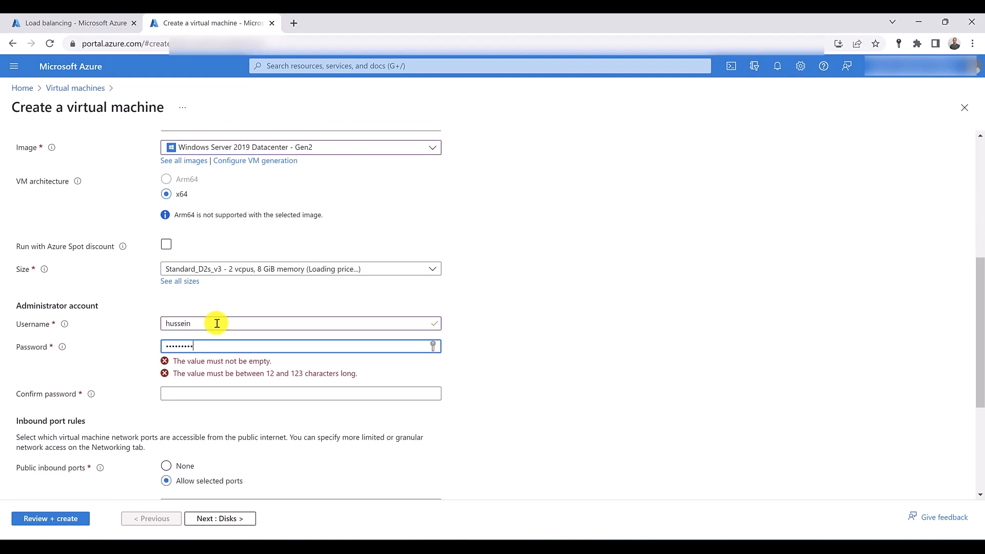
type("••••")
key("Tab")
type("••••••••")
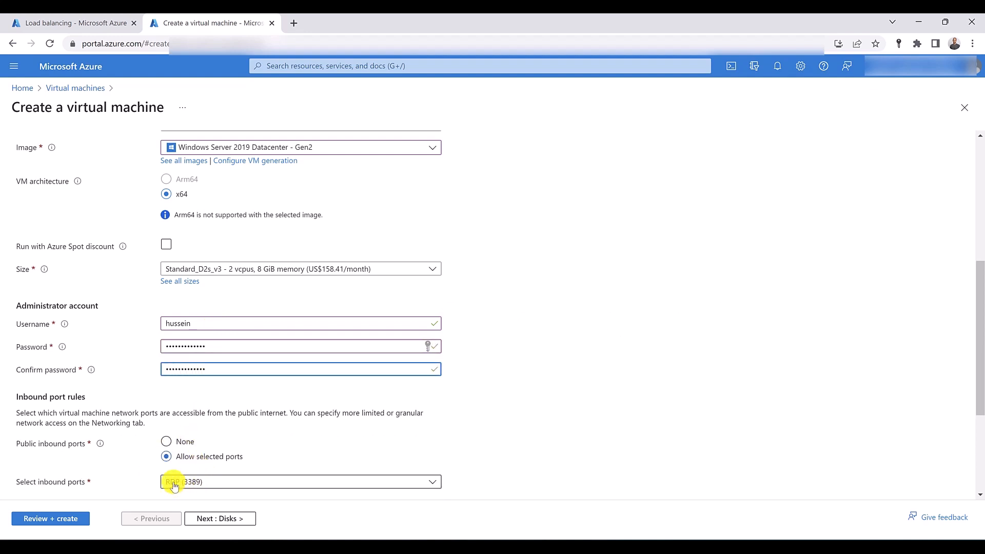
- Check the virtual machine's networking settings, validate the configuration and create the machine
scroll(149, 359, "up", 6)
left_click(102, 150)
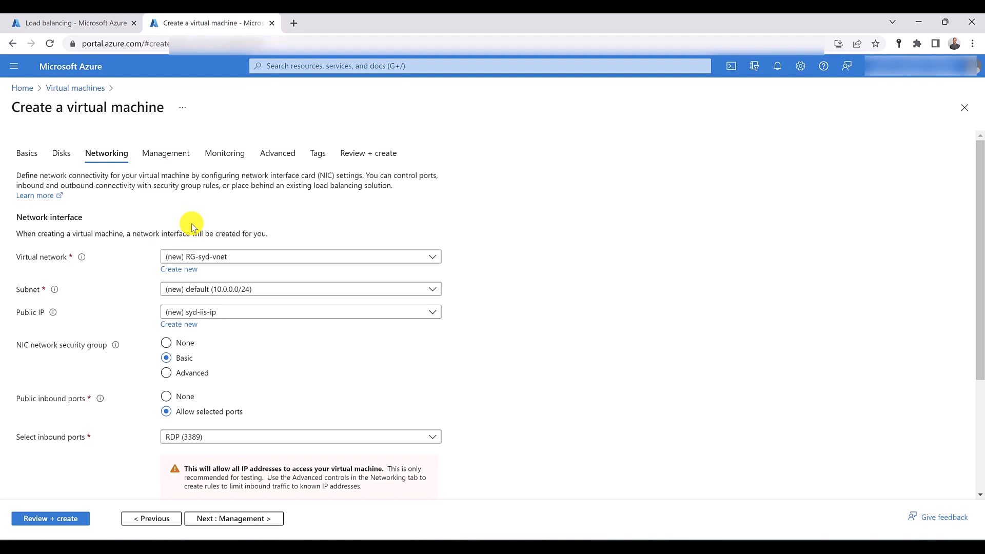
left_click(70, 518)
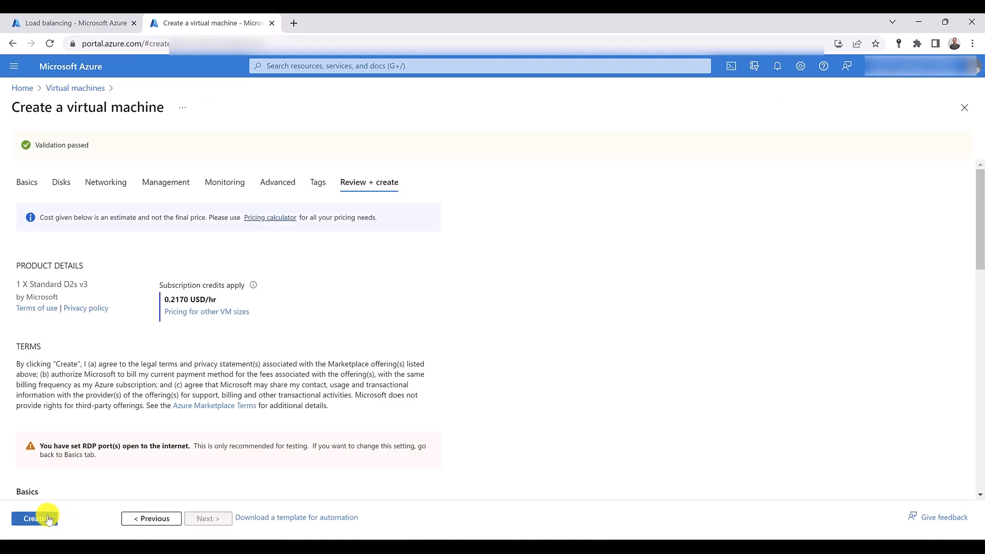
left_click(45, 519)
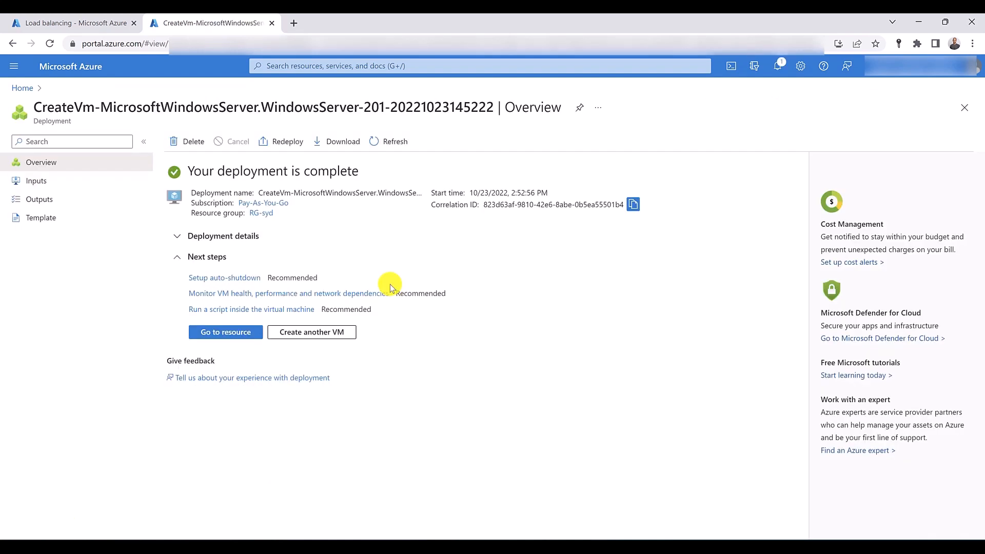
- Open a PowerShell Cloud Shell session and paste the Set-AzVMExtension command for the IIS extension with location Australia East
left_click(728, 73)
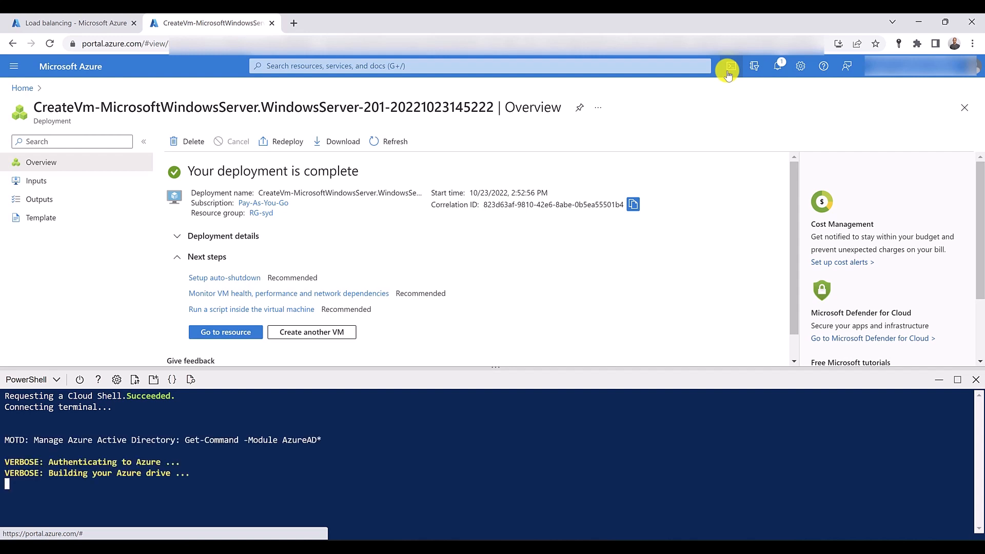
right_click(139, 482)
left_click(195, 388)
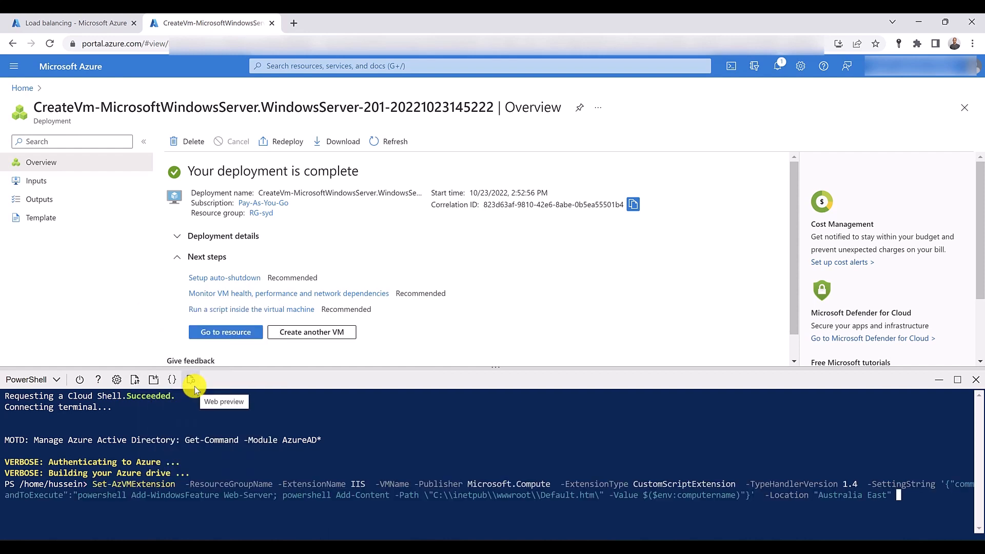
- Open the deployed virtual machine's overview and enter RG-syd as the -ResourceGroupName value in the pasted command
key("Home")
key("Right")
key("Right")
key("Right")
key("Right")
key("Right")
key("Right")
key("Right")
key("Right")
key("Right")
key("Right")
key("Right")
key("Right")
key("Right")
key("Right")
key("Right")
key("Right")
key("Right")
key("Right")
key("Right")
key("Right")
key("Right")
key("Right")
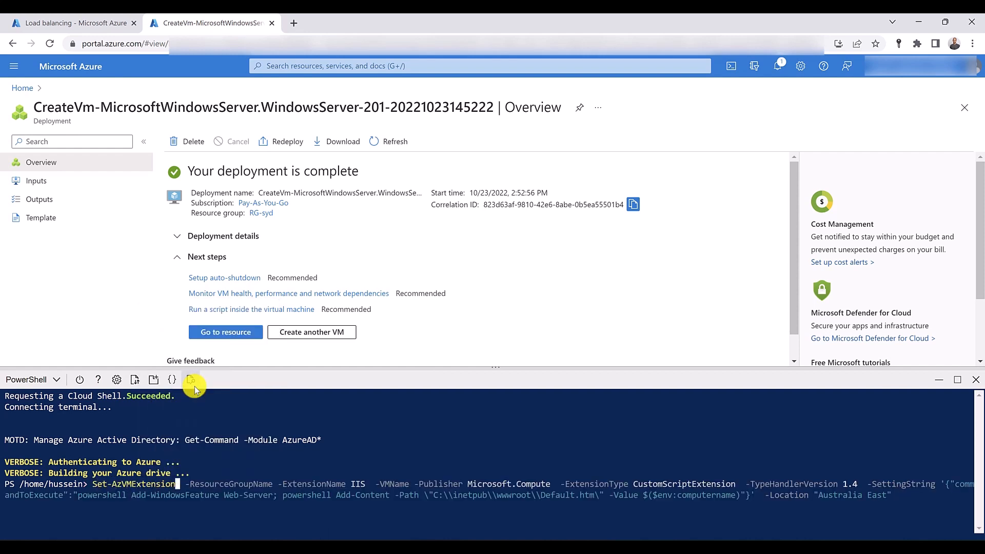
key("Left")
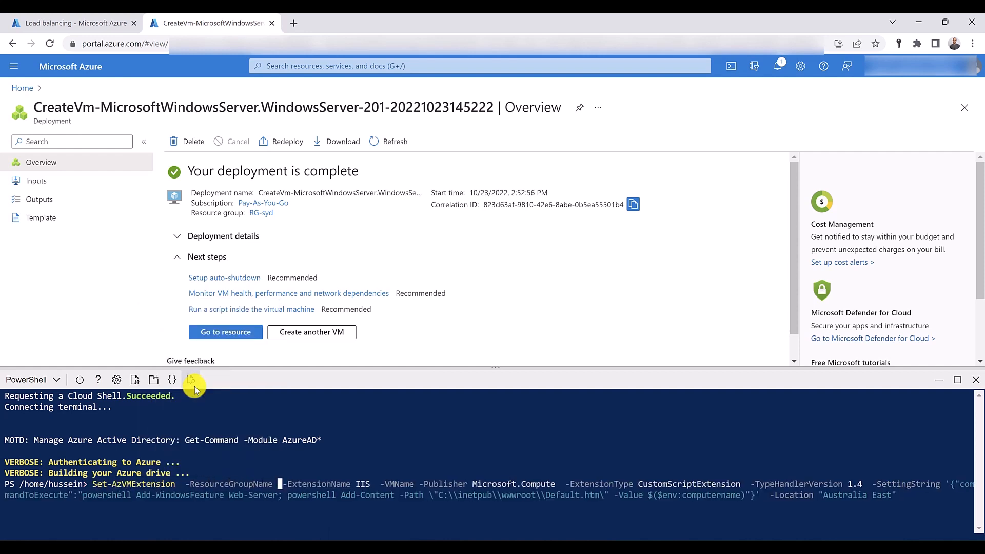
left_click(220, 334)
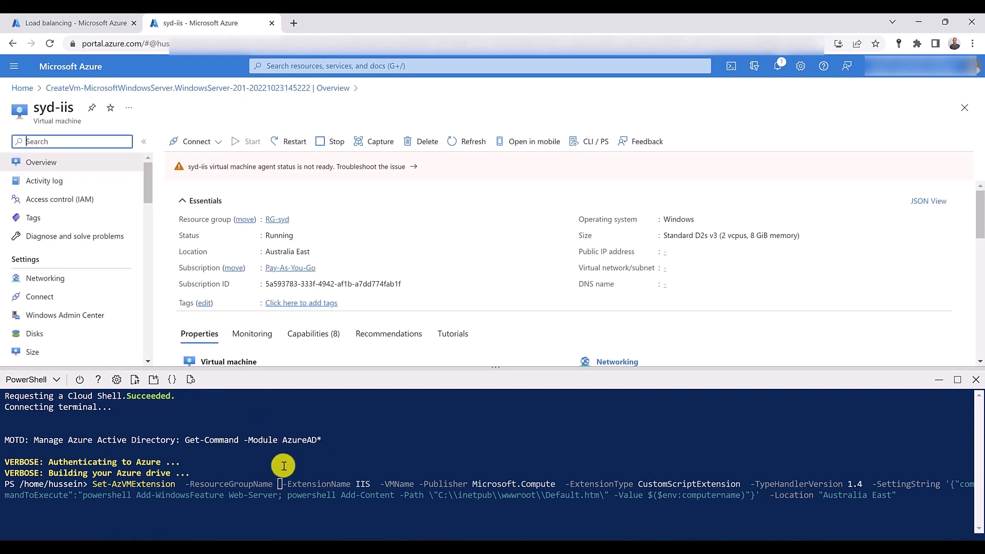
left_click(280, 485)
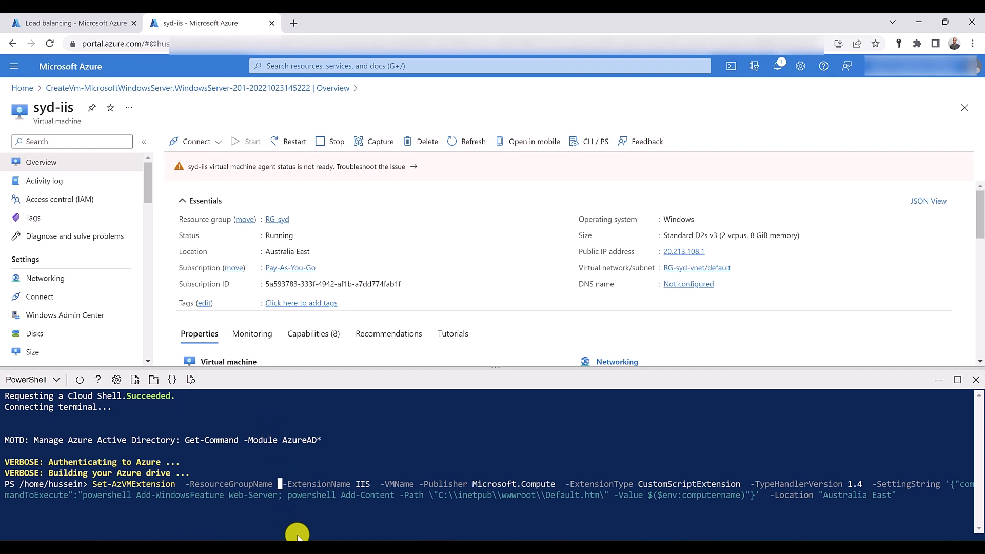
type("RG-syd")
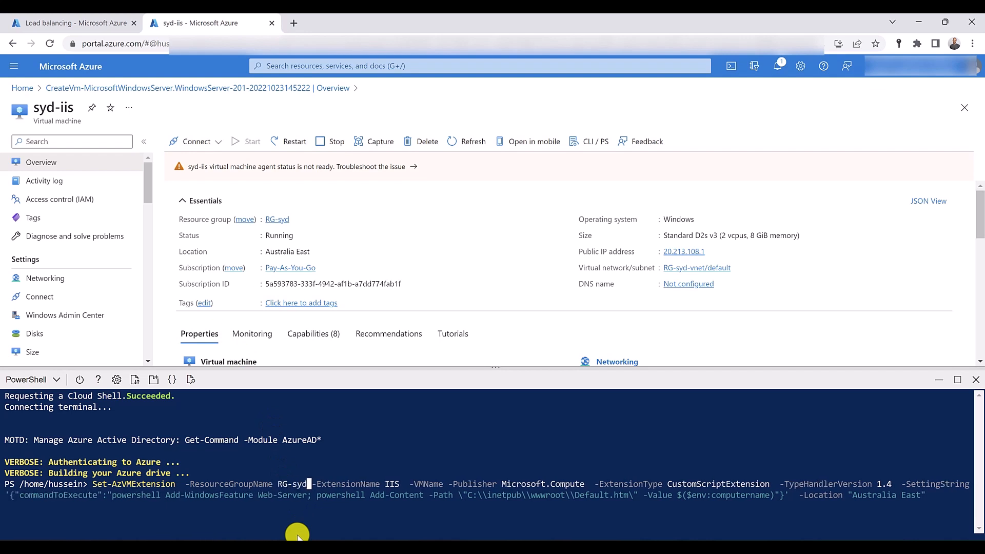
- Enter syd-iis as the -VMName value in the Set-AzVMExtension command and run it
key("Right")
key("Right")
key("Right")
key("Right")
key("Right")
key("Right")
key("Right")
key("Right")
key("Right")
key("Right")
key("Right")
key("Right")
key("Right")
key("Right")
key("Right")
key("Right")
key("Right")
key("Right")
key("Right")
key("Right")
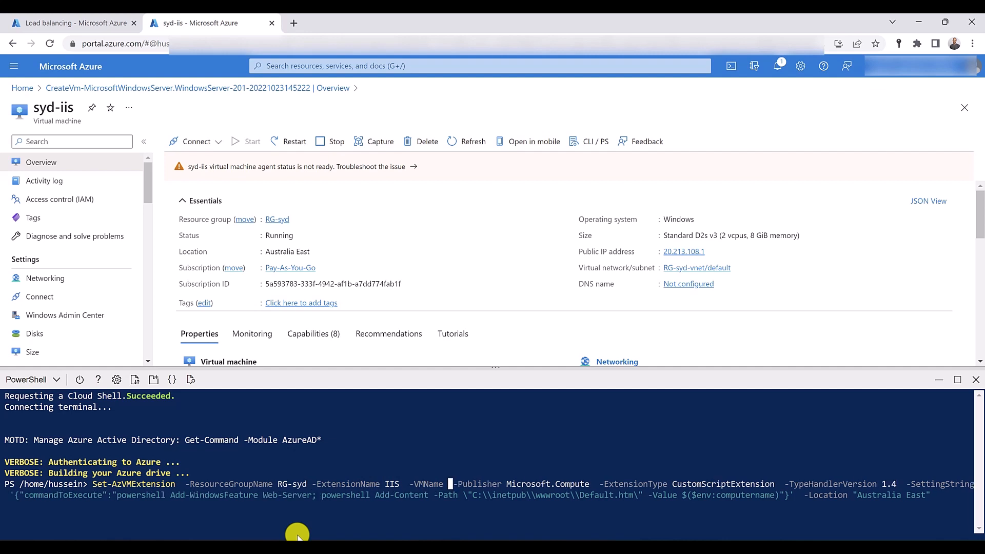
type("syd-")
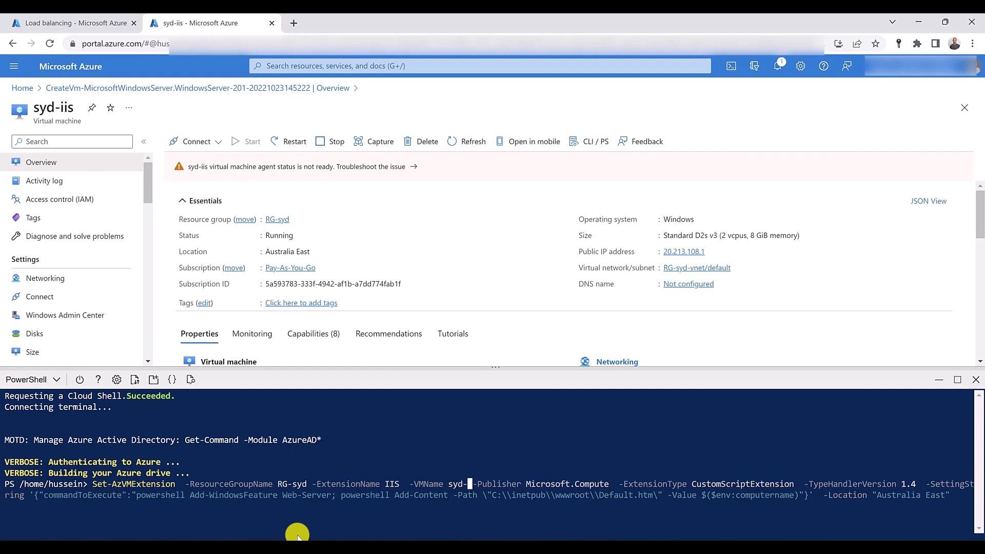
type("iis")
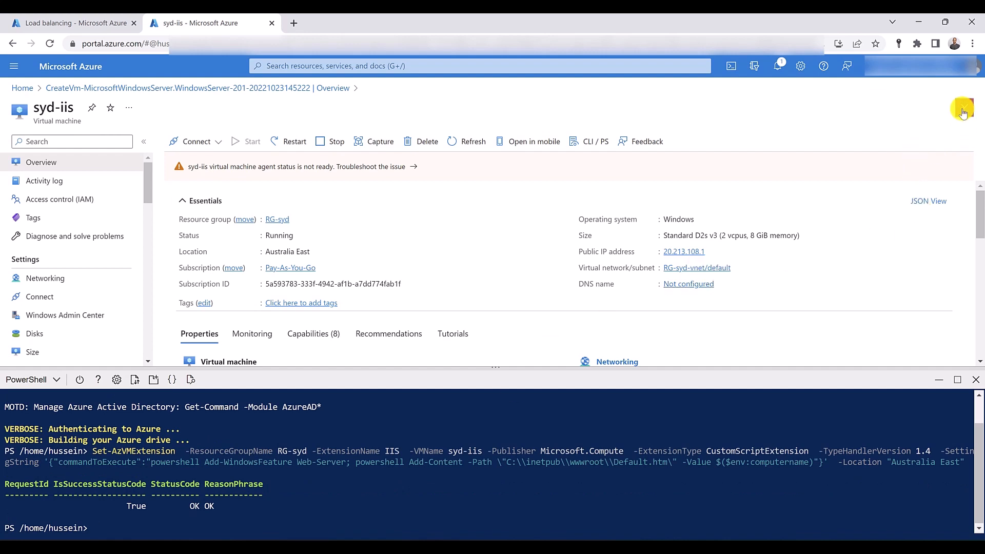
- Set the DNS name label of the virtual machine's public IP address to sydiis, save it, and close the Cloud Shell
left_click(678, 286)
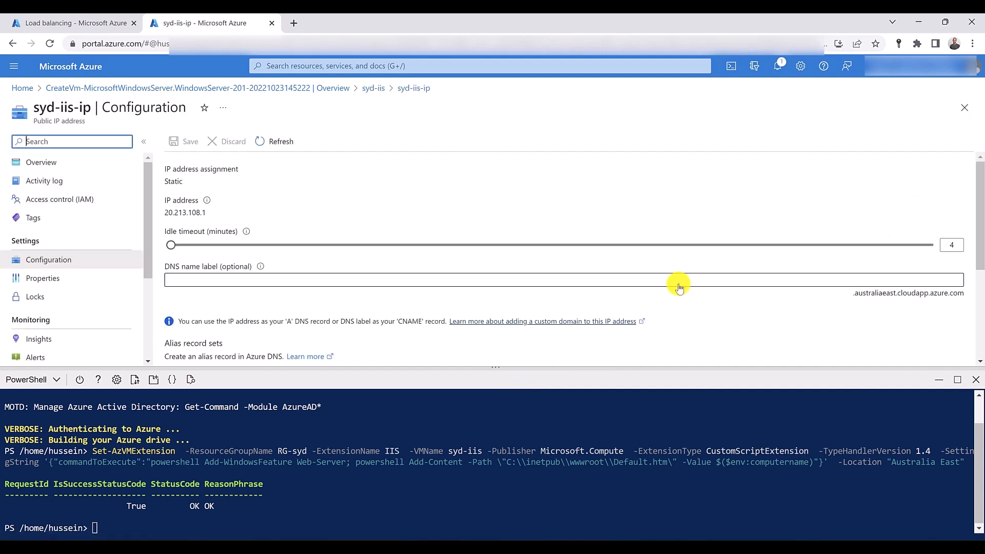
left_click(342, 277)
type("sydiis")
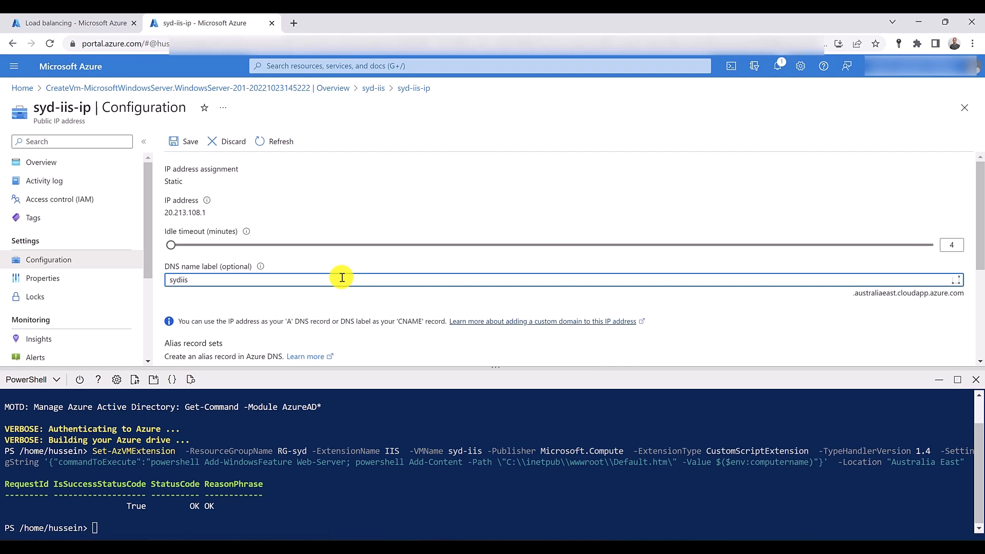
left_click(186, 144)
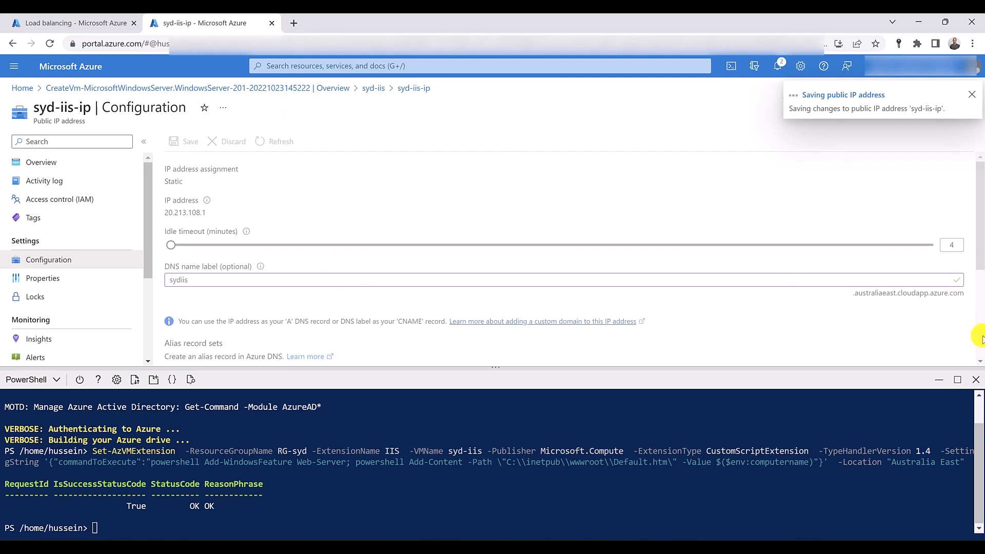
left_click(975, 379)
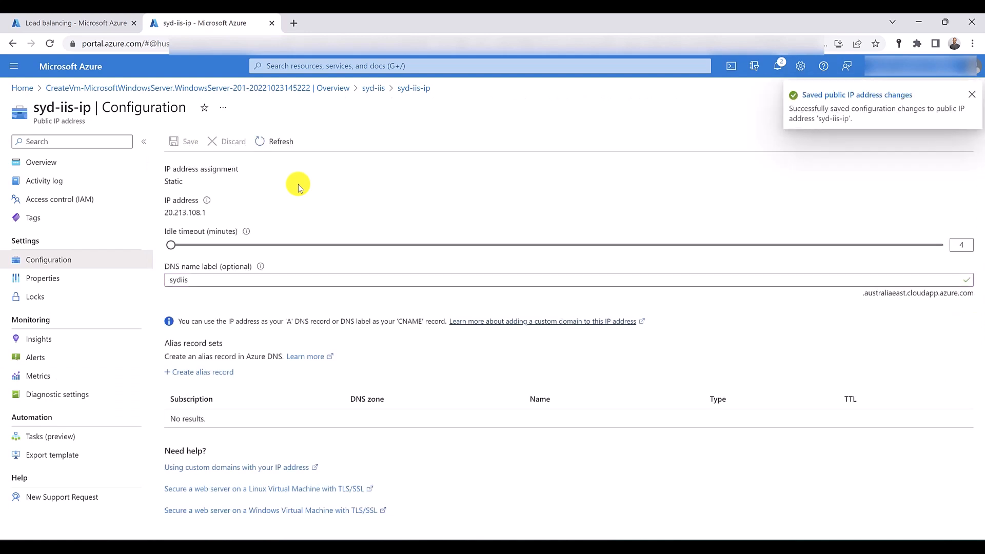
- Add an inbound security rule to the syd-iis virtual machine that allows destination port 80
left_click(368, 91)
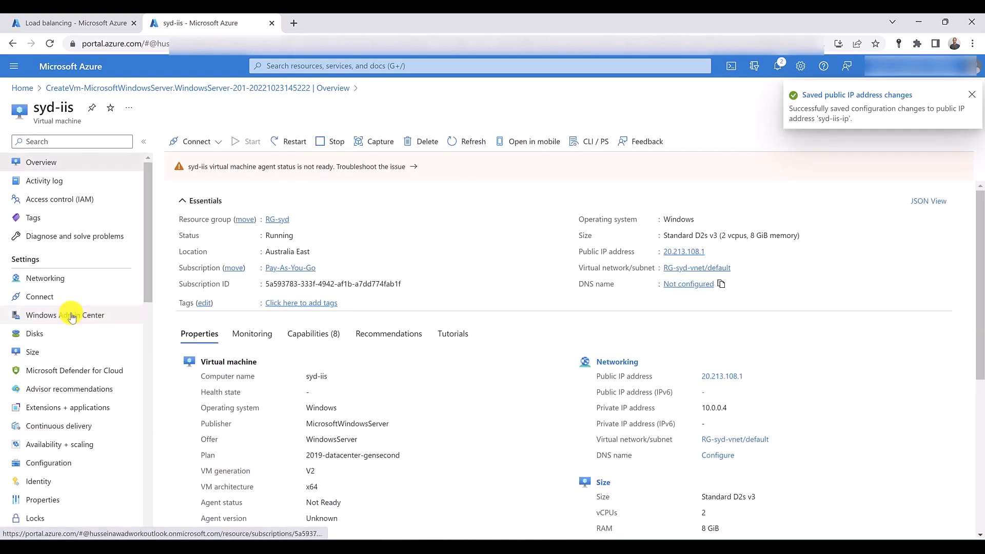
left_click(70, 276)
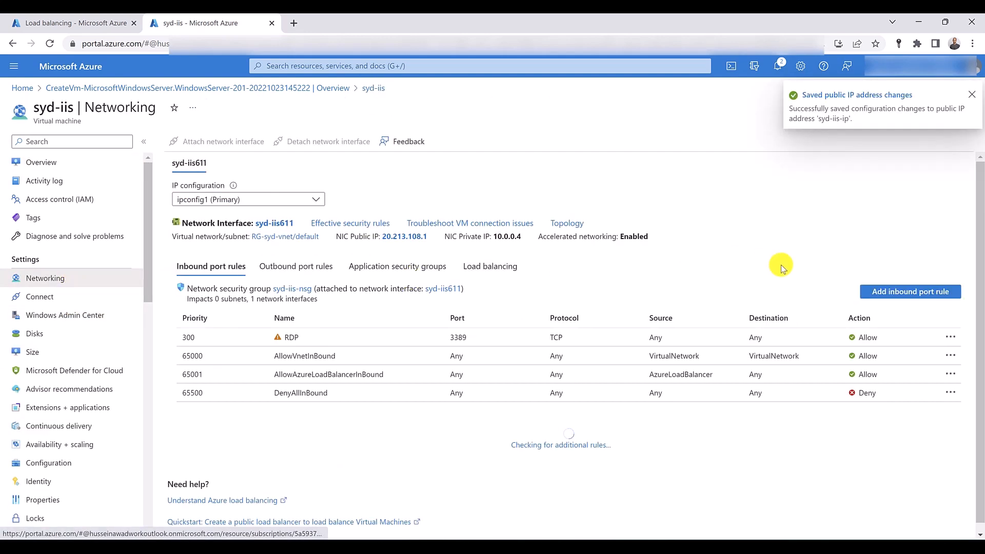
left_click(918, 297)
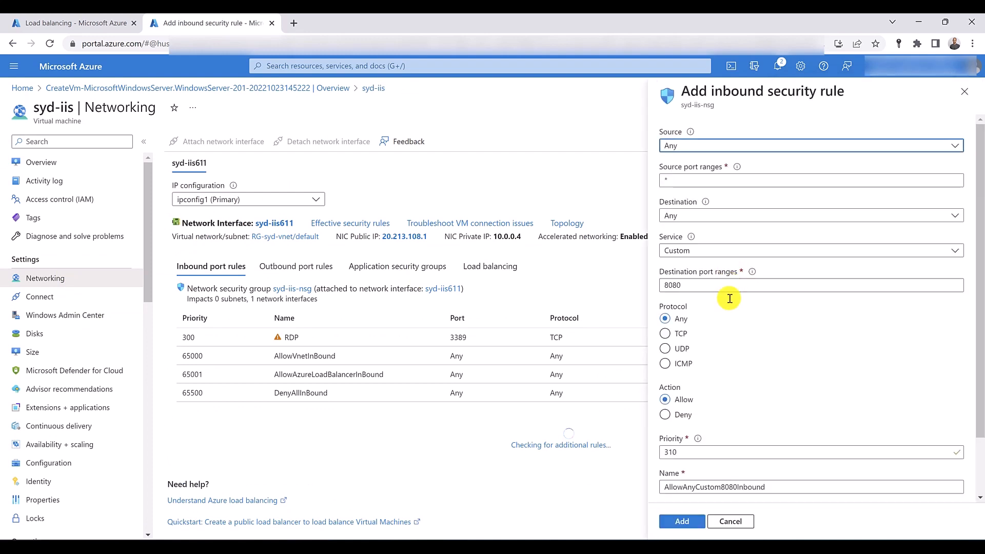
left_click(714, 289)
key("BackSpace")
key("BackSpace")
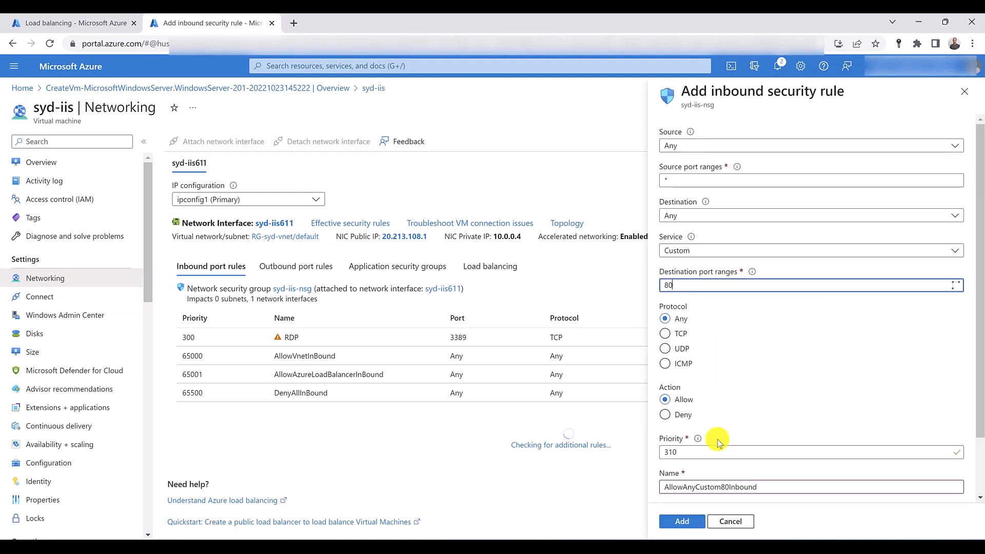
left_click(682, 522)
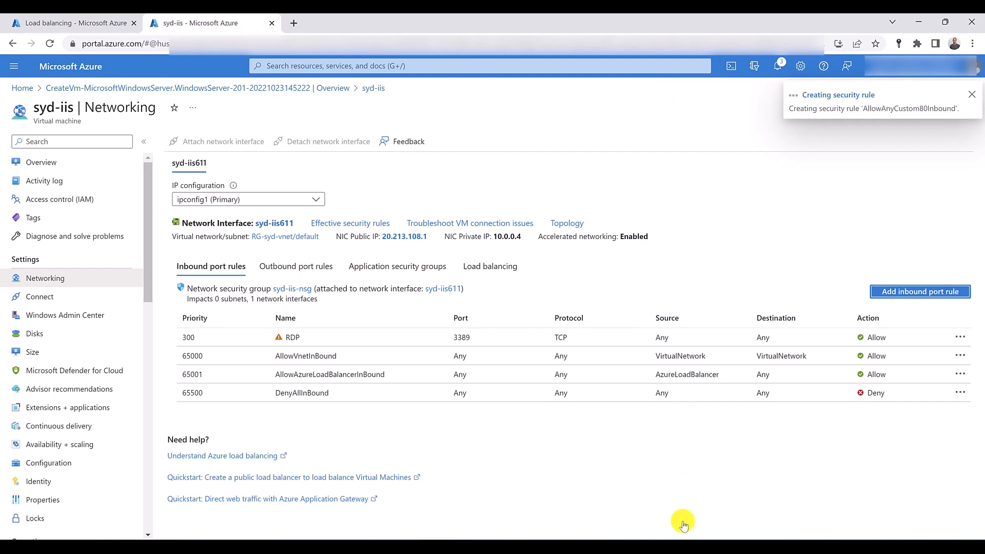
- Copy the syd-iis virtual machine's DNS name from its overview and open it in a new browser tab
left_click(55, 166)
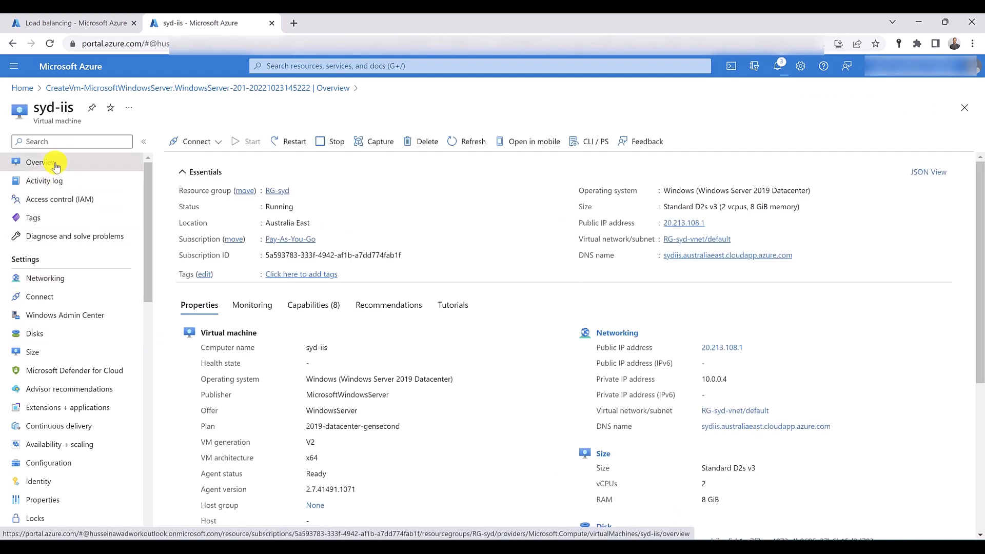
left_click(799, 255)
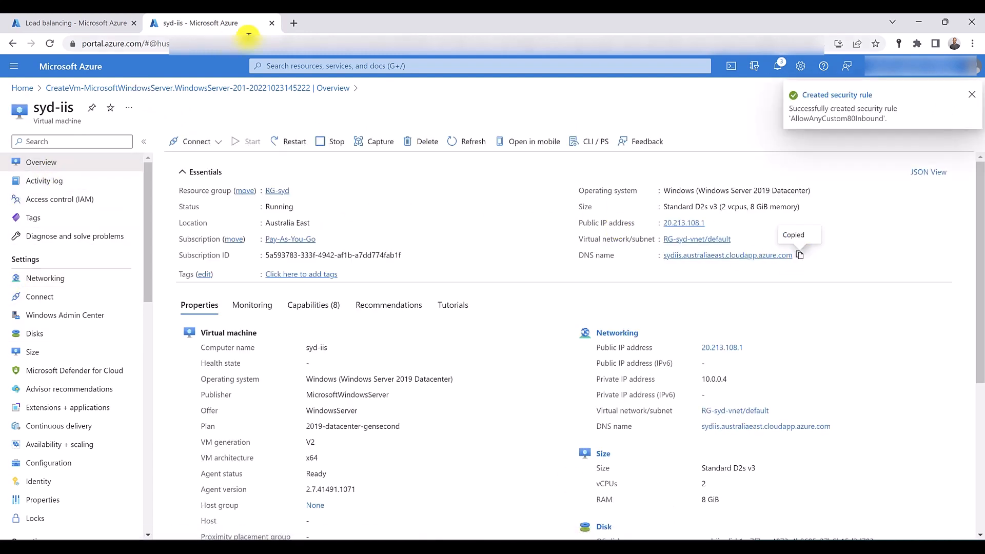
left_click(294, 24)
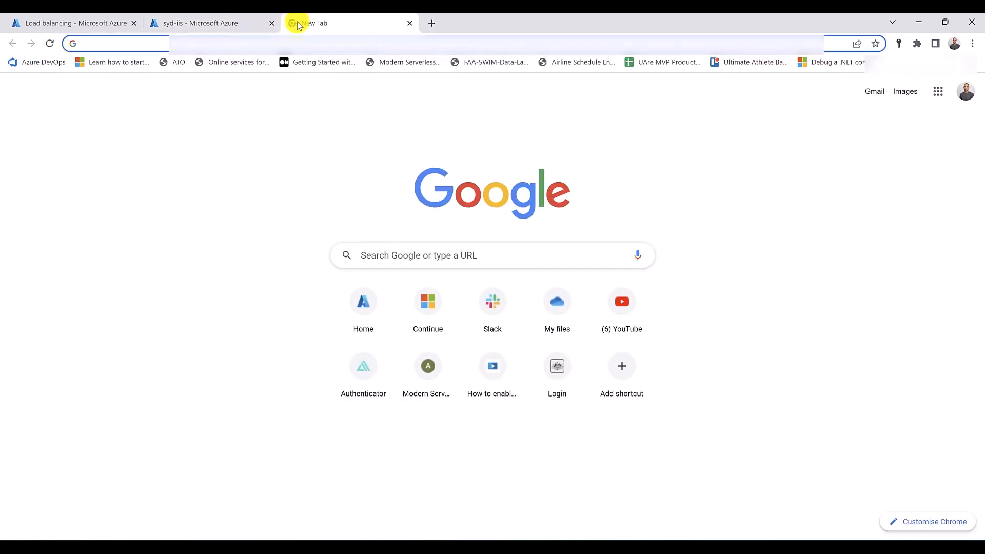
key("ctrl+v")
key("Return")
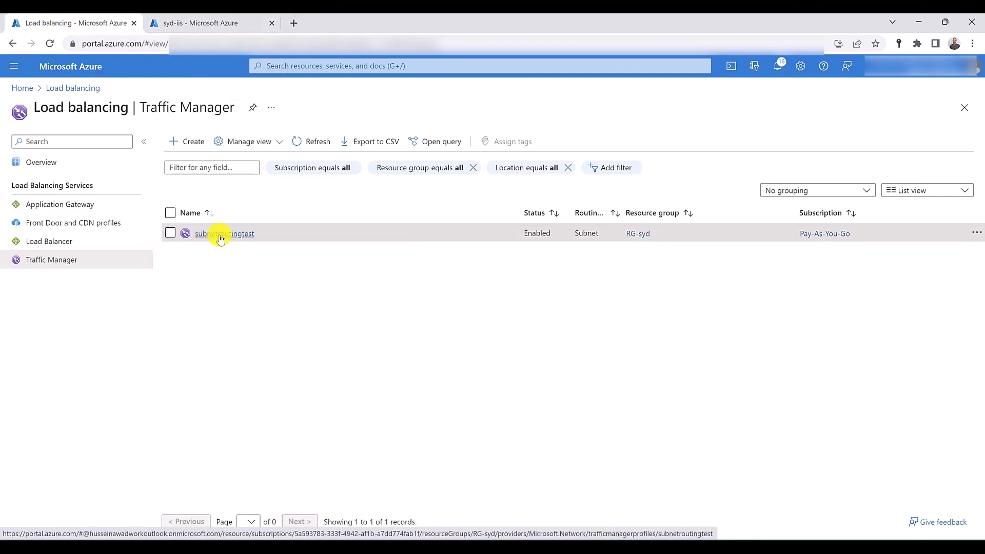
- Open the endpoints of the subnetroutingtest profile and start a new Azure endpoint named syd
left_click(219, 236)
left_click(400, 333)
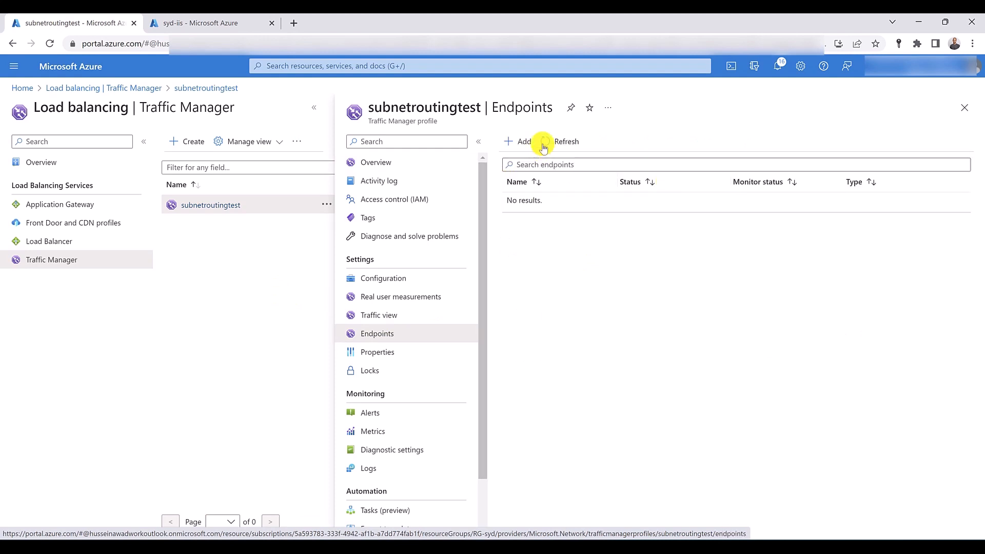
left_click(522, 139)
left_click(693, 185)
type("syd")
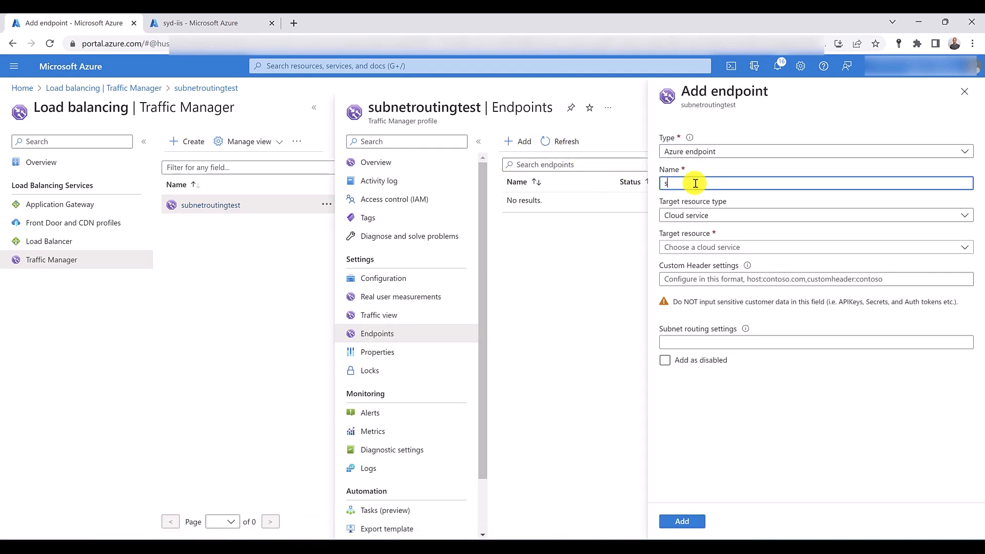
- Set the endpoint's target resource type to Public IP address and choose syd-iis-ip as the address
left_click(690, 224)
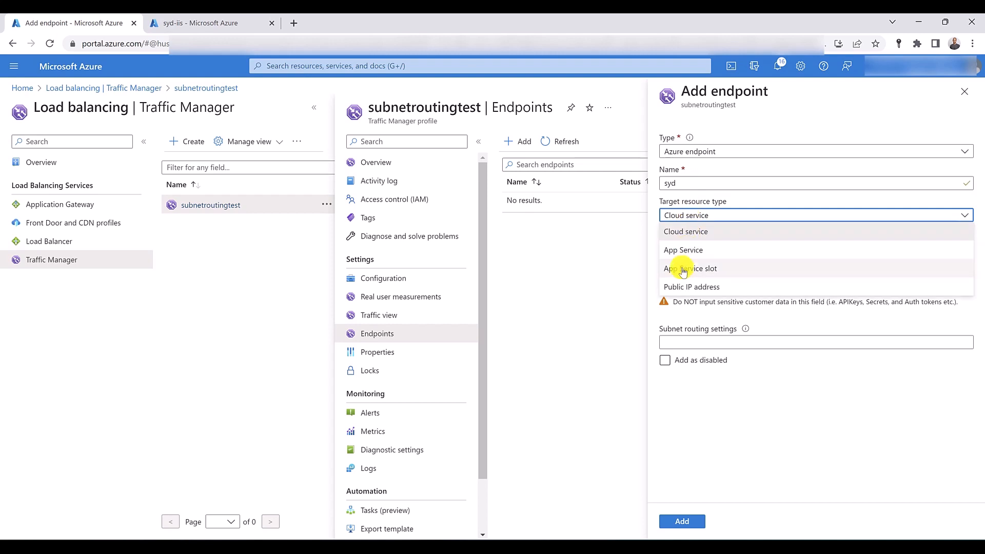
left_click(682, 285)
left_click(689, 248)
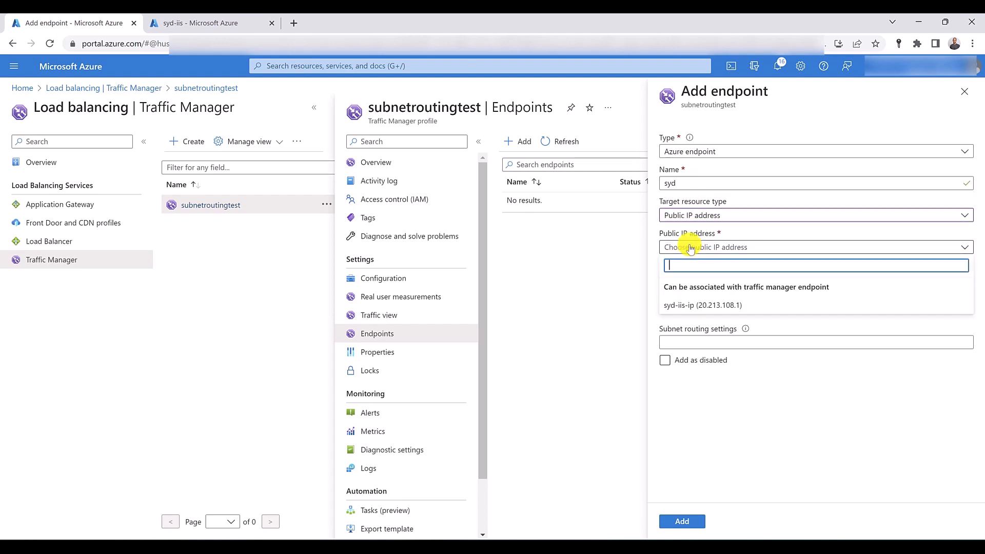
left_click(691, 305)
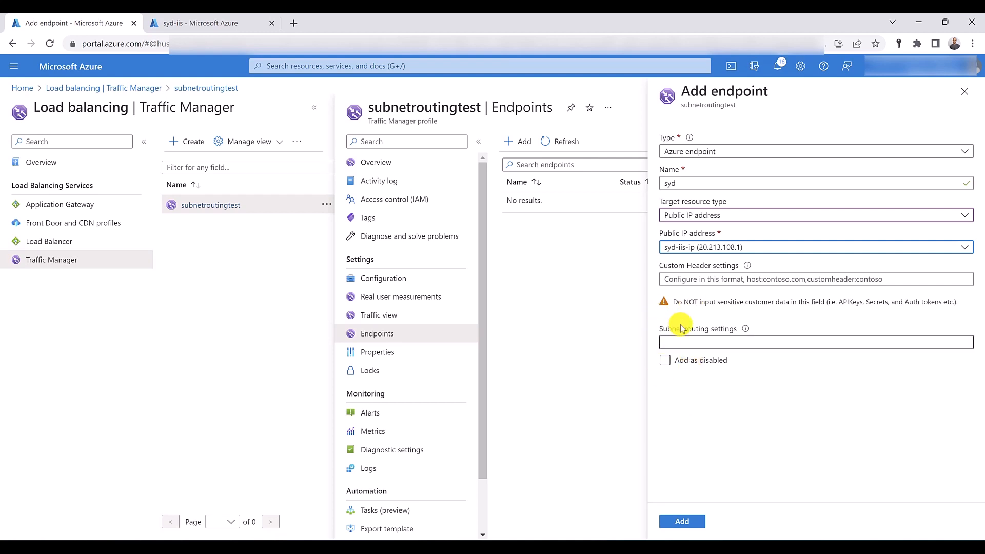
- Enter 10.0.0.0/24 as the endpoint's subnet routing settings
left_click(718, 343)
type("10")
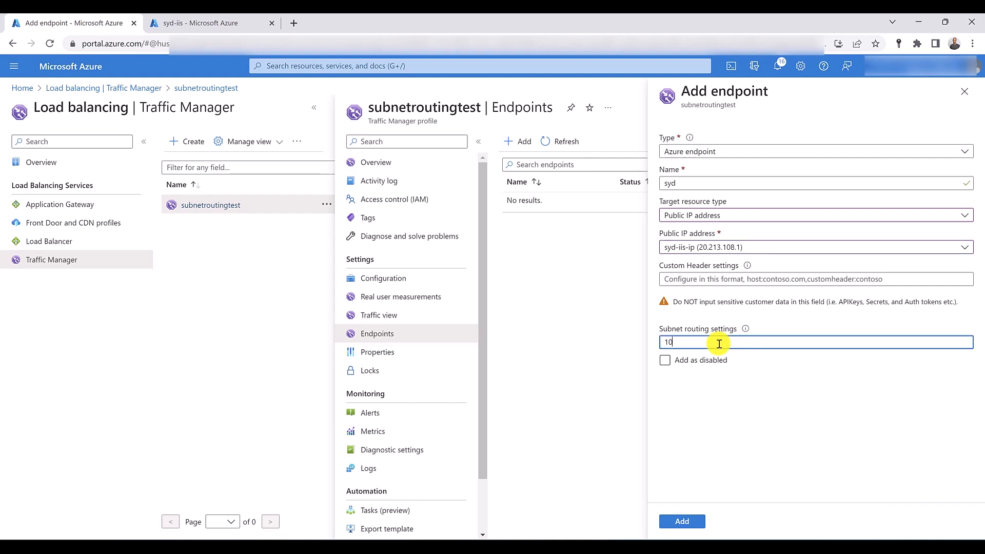
type(".0.0.0/24")
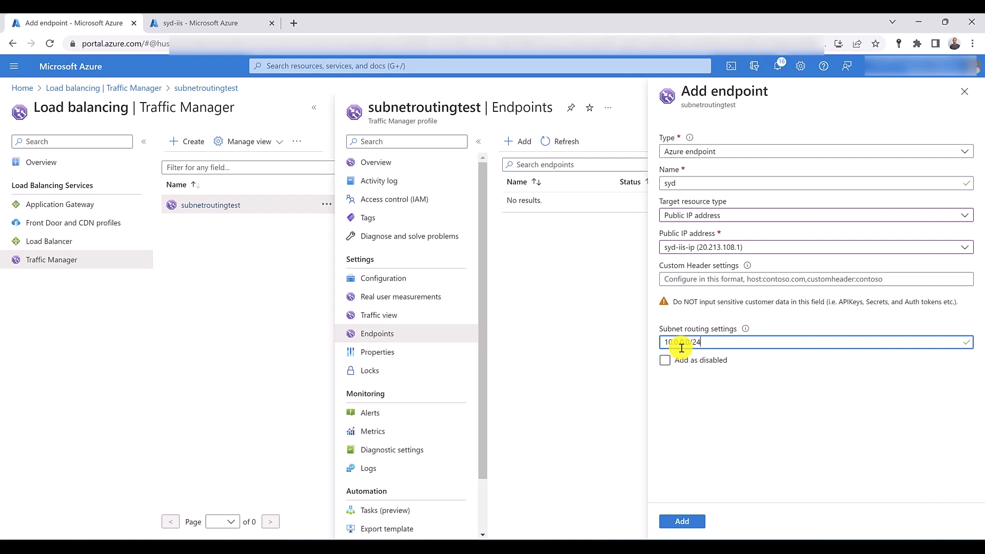
left_click(749, 392)
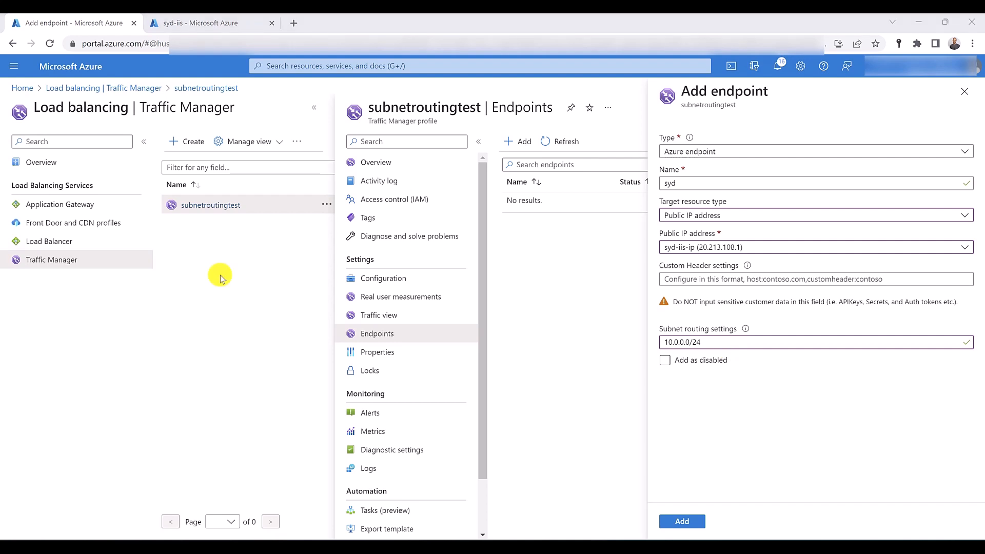
- Return to the virtual machine's browser tab, open the RG-syd resource group and copy its name
left_click(218, 22)
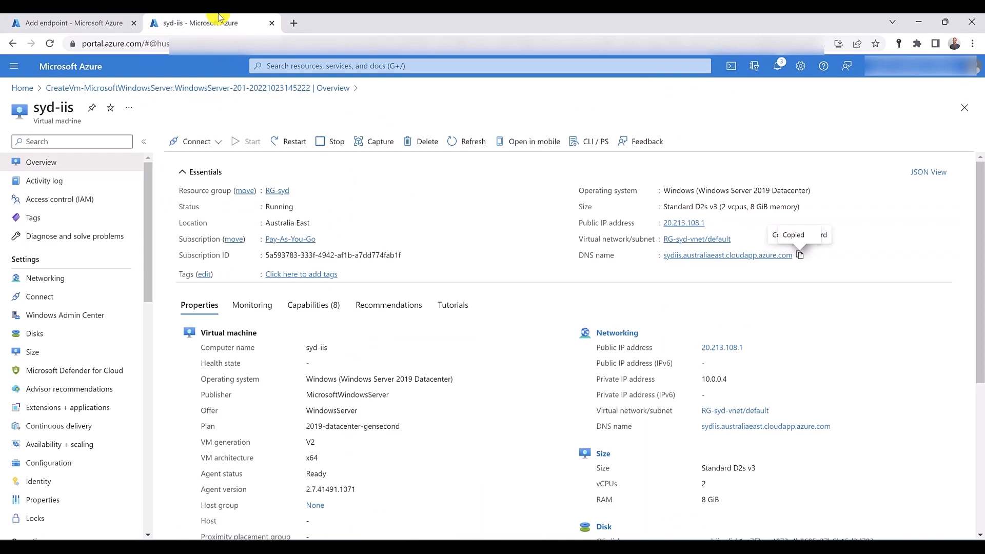
left_click(283, 71)
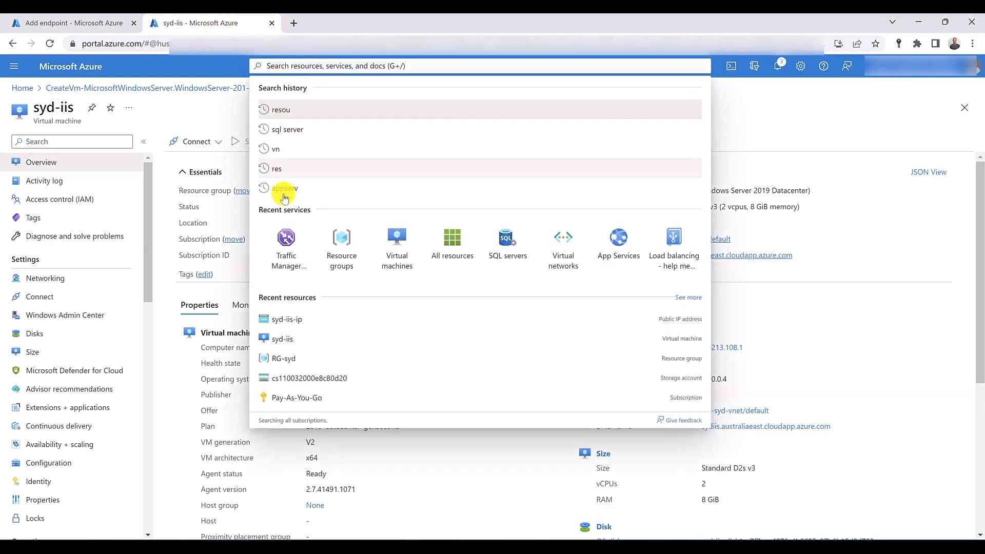
key("Escape")
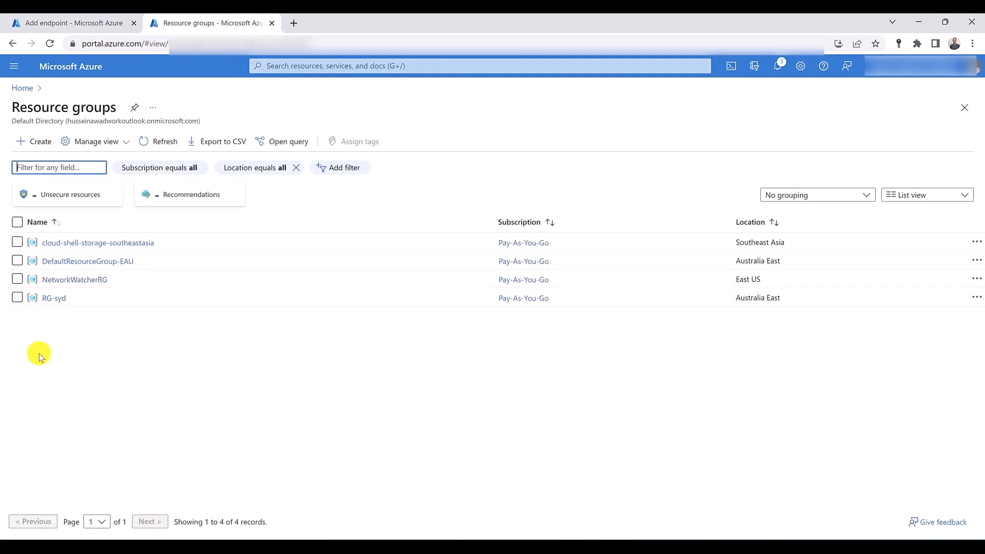
left_click(54, 300)
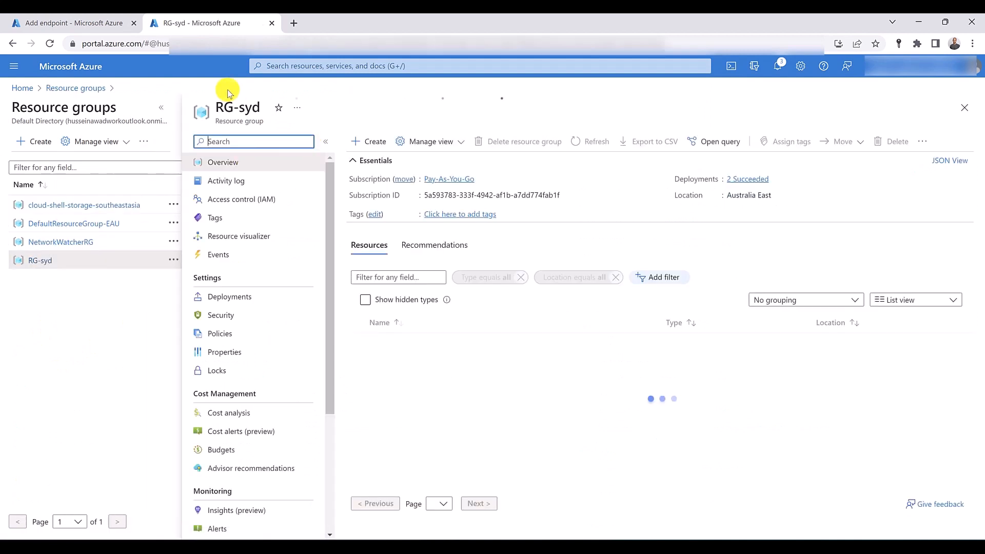
triple_click(229, 105)
right_click(229, 107)
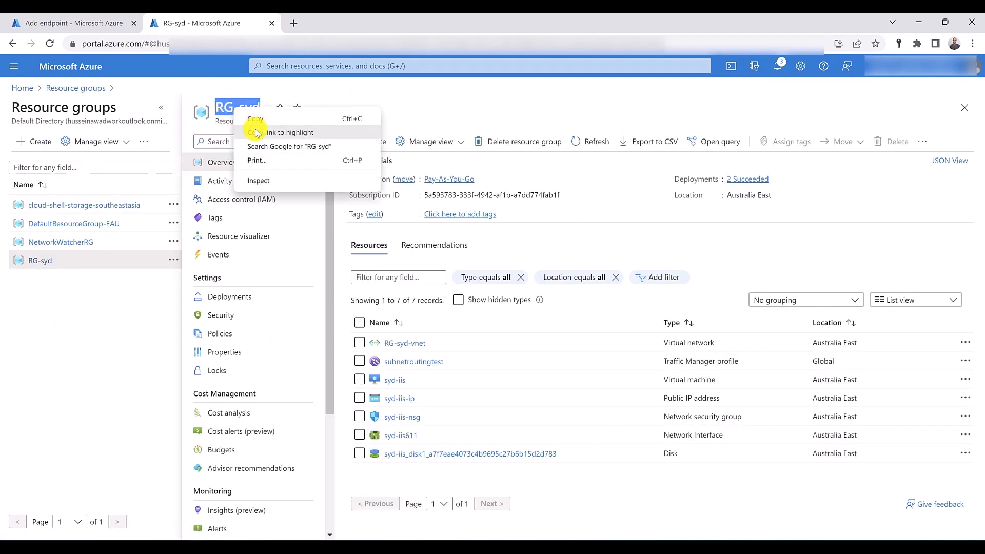
left_click(258, 124)
- Delete the RG-syd resource group, pasting its name to confirm the deletion
left_click(486, 142)
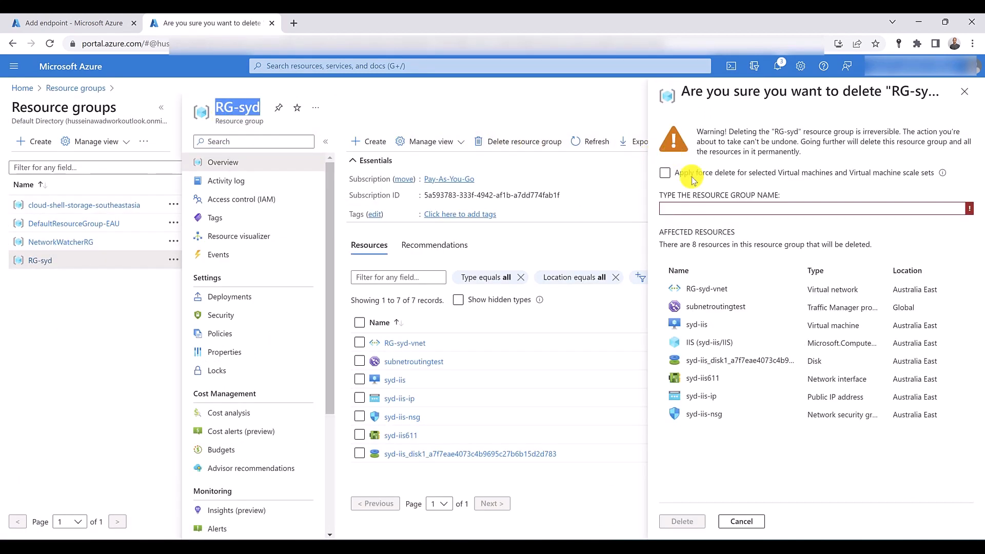
left_click(698, 206)
right_click(697, 206)
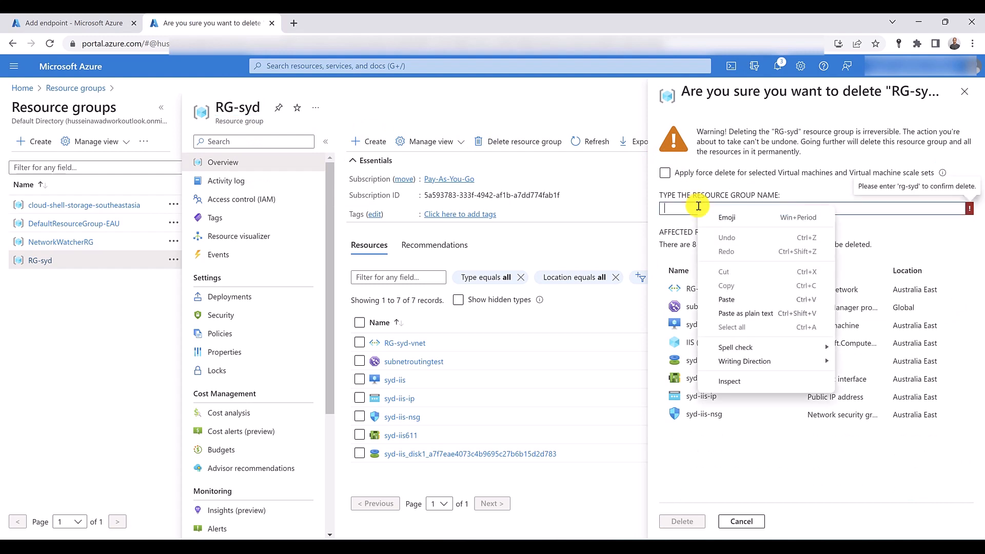
left_click(718, 300)
left_click(684, 521)
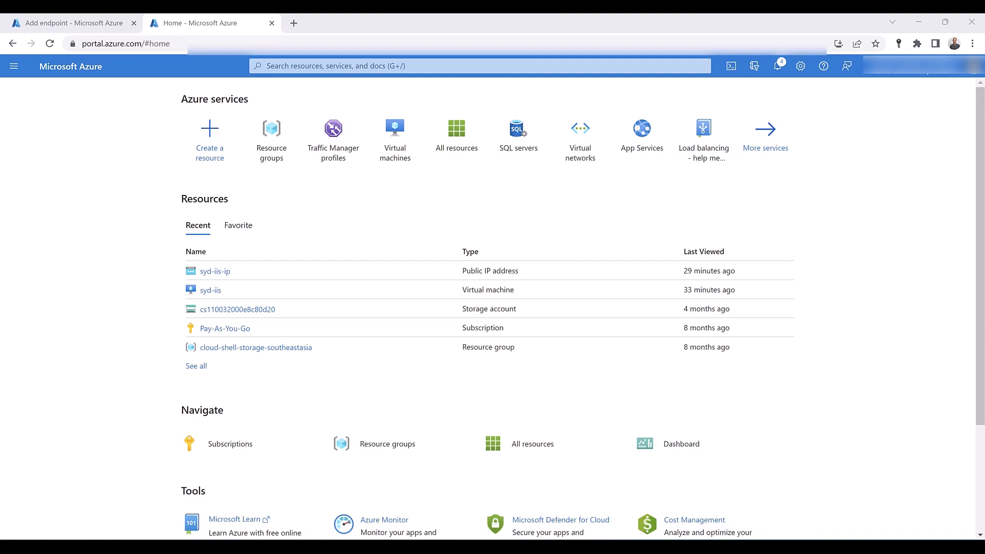
- Start creating a new Traffic Manager profile and name it multivaluetest
left_click(333, 155)
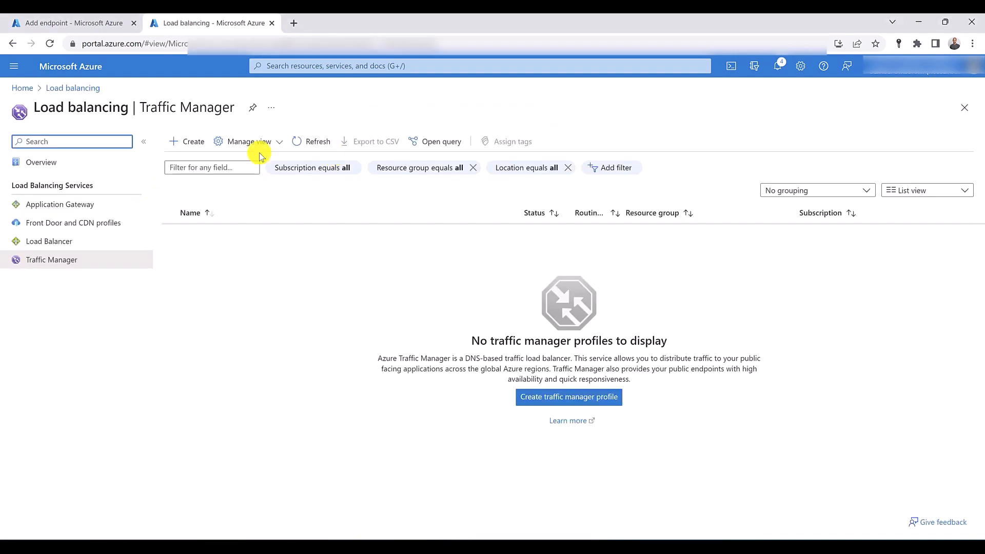
left_click(181, 148)
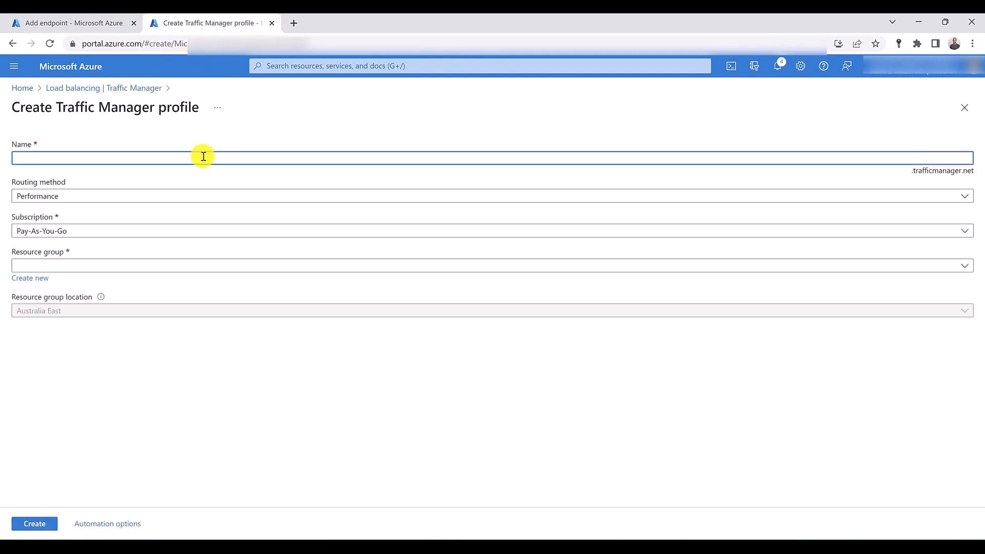
type("multivaluetest")
key("Tab")
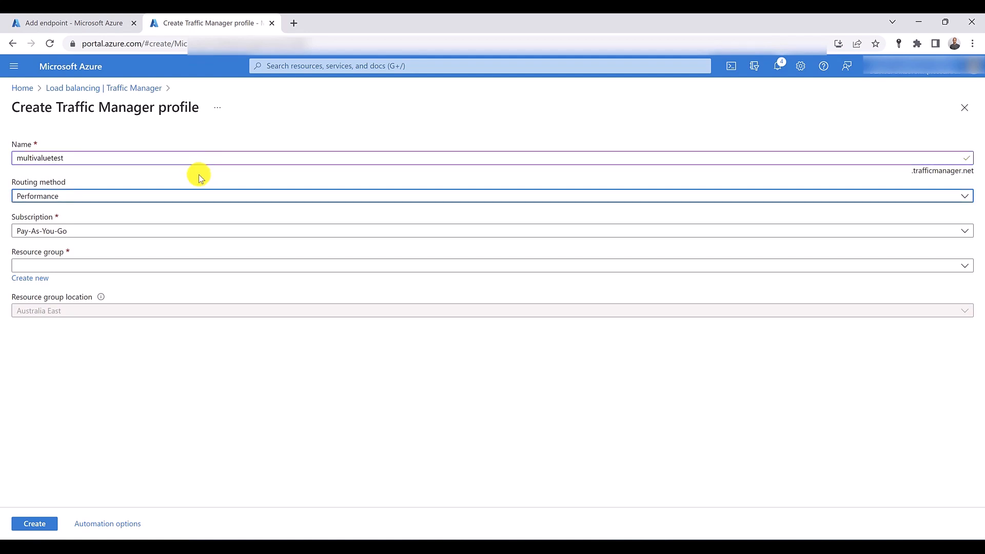
- Set the routing method to MultiValue, assign a new resource group named RG-SYD, and create the Traffic Manager profile
left_click(187, 191)
left_click(91, 286)
left_click(36, 278)
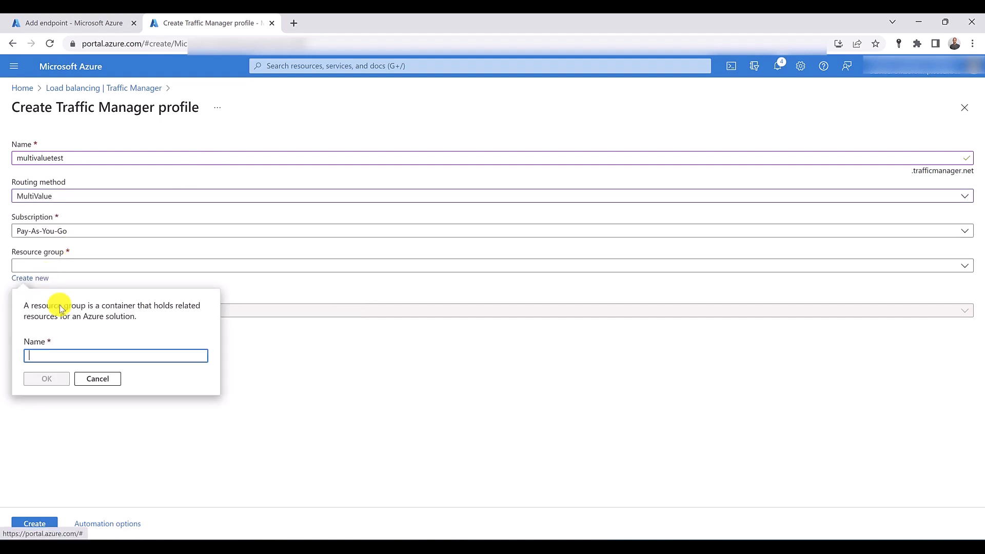
type("RG-")
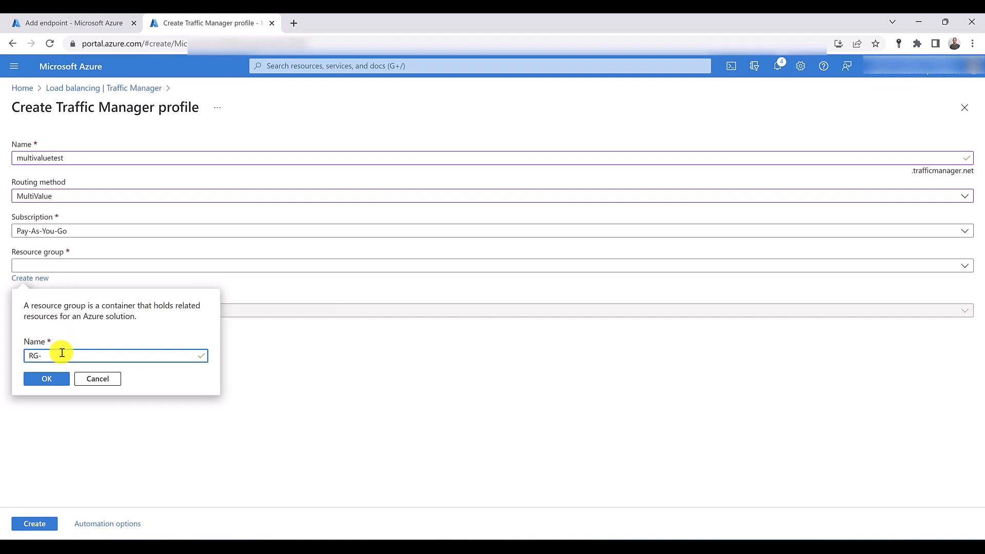
type("SYD")
left_click(48, 377)
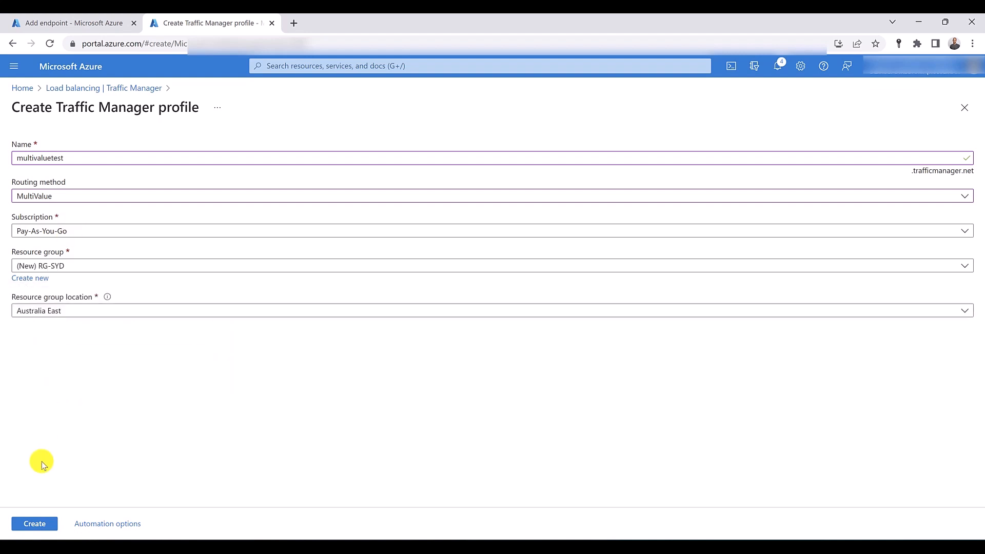
left_click(34, 524)
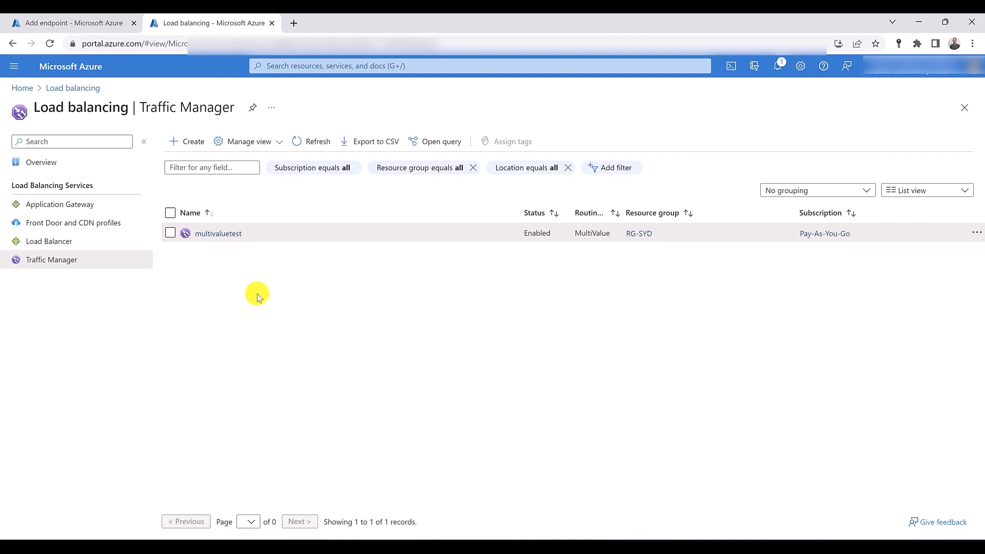
- Open the multivaluetest profile's endpoints and try to add an Azure endpoint with its details left blank
left_click(226, 233)
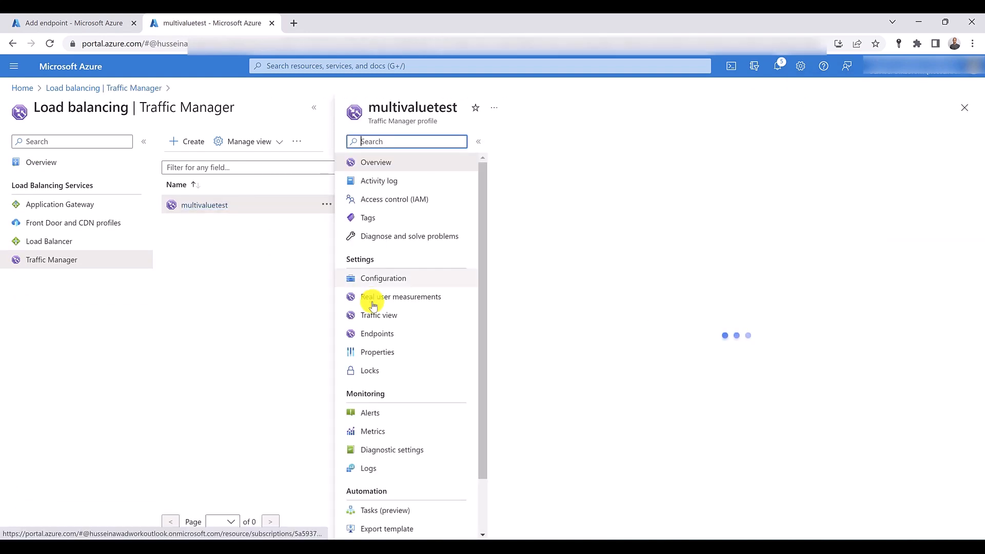
left_click(385, 334)
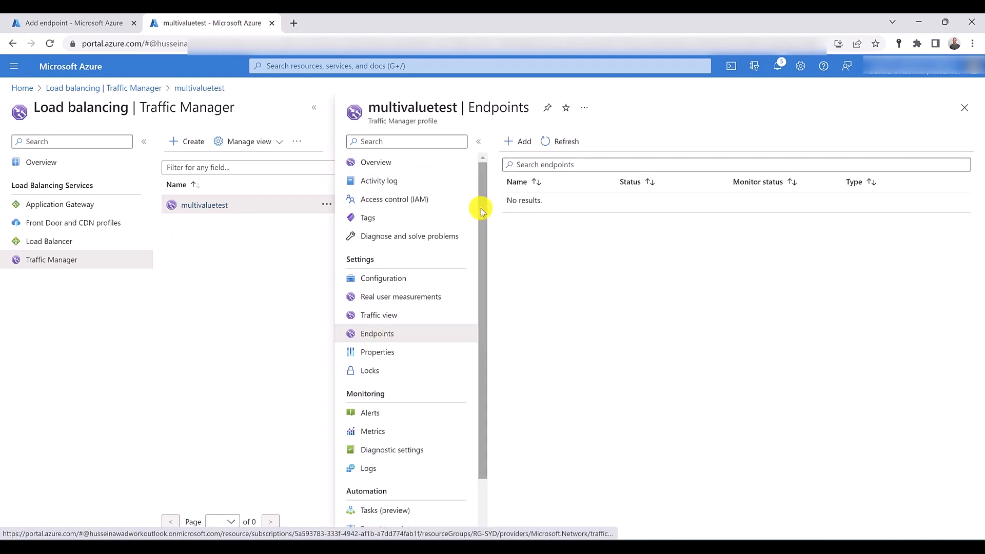
left_click(517, 142)
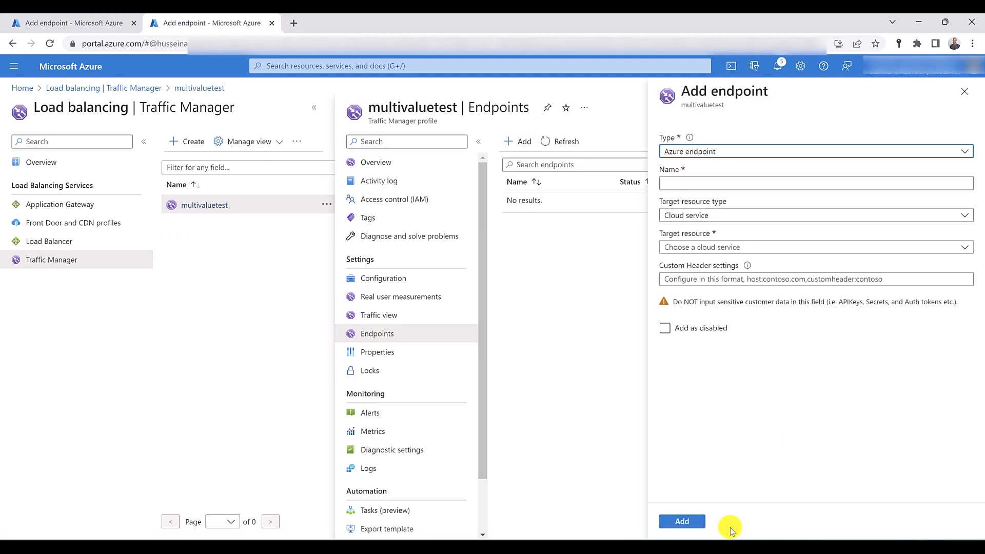
left_click(685, 522)
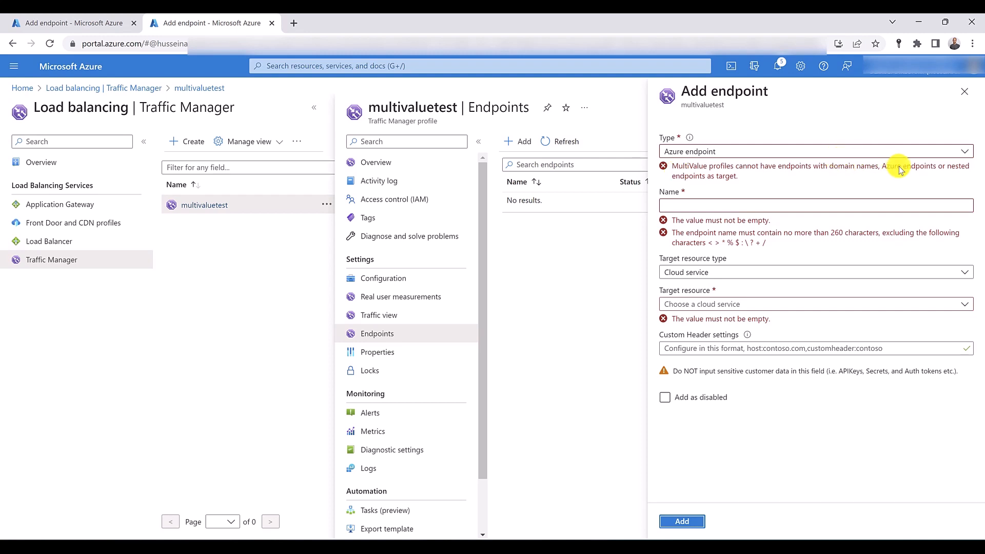
- Change the new endpoint's type to External endpoint and name it google.com
left_click(730, 153)
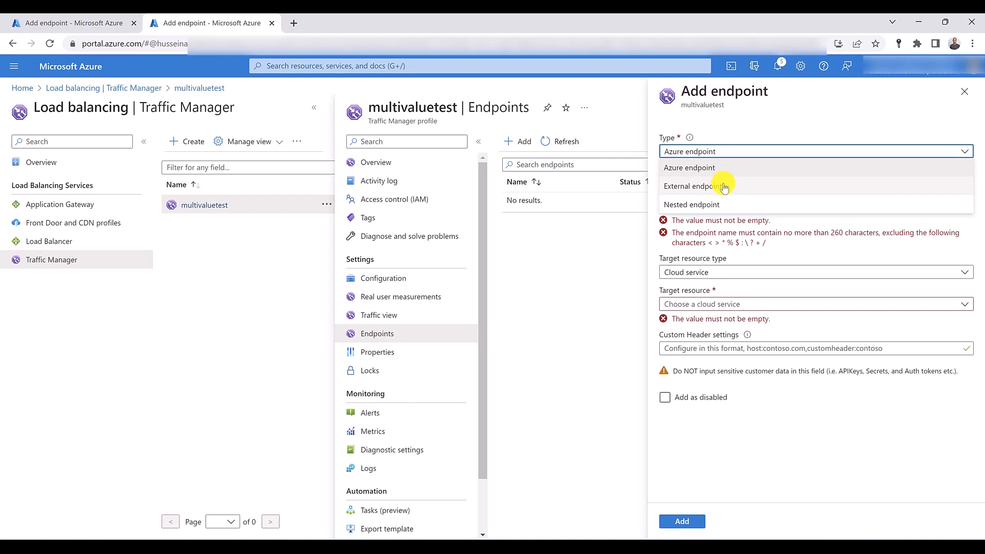
left_click(723, 187)
left_click(724, 184)
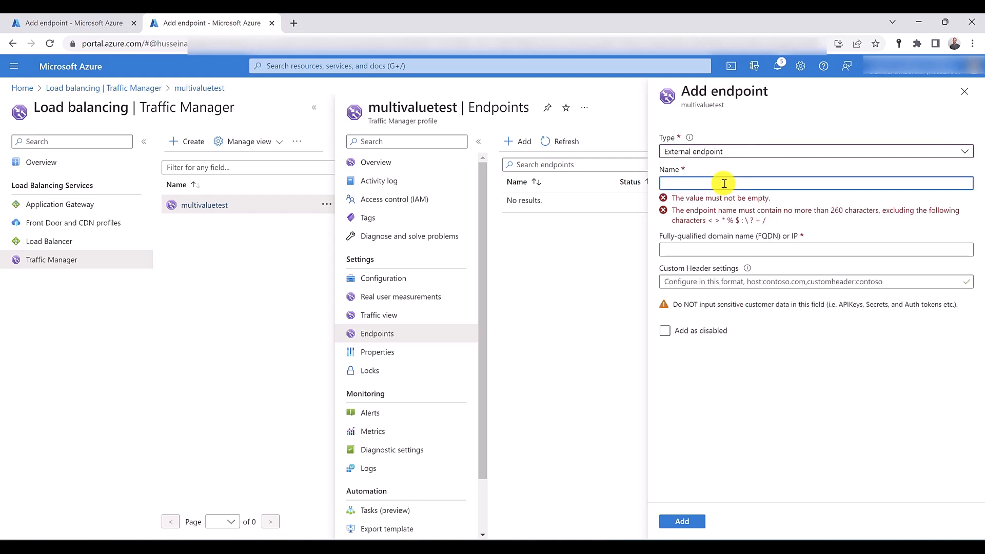
type("google.com")
key("Tab")
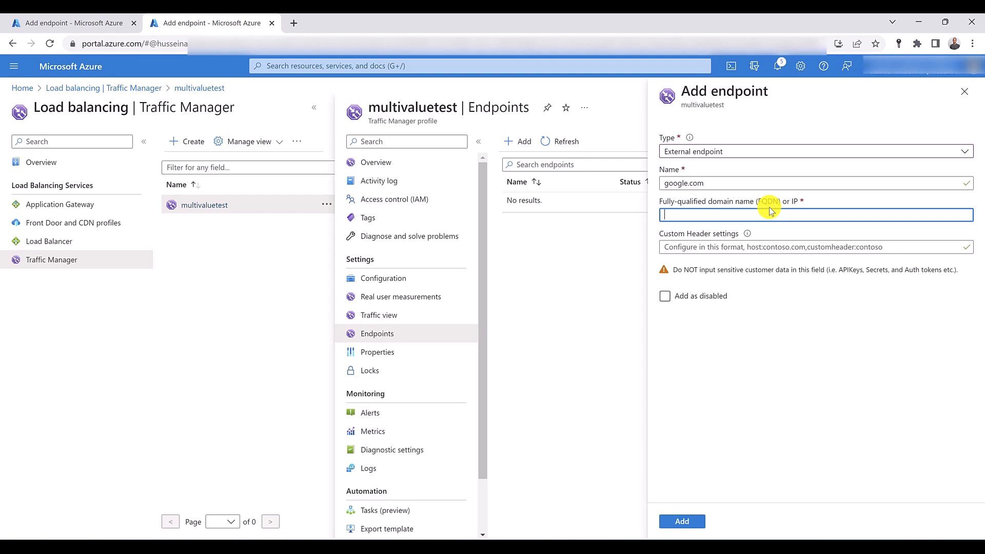
- Leave the endpoint form, discarding the unsaved edits, and open the RG-SYD resource group
left_click(332, 62)
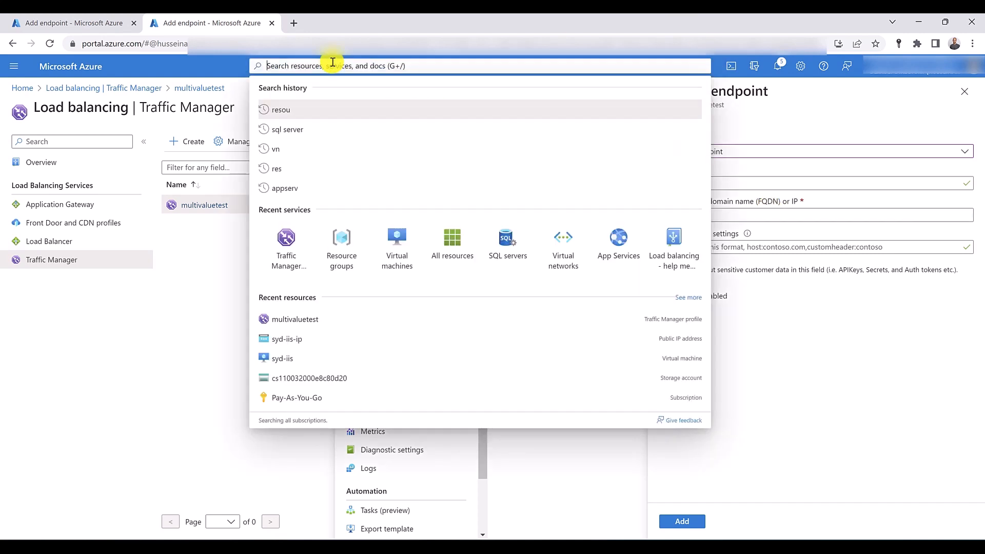
left_click(343, 259)
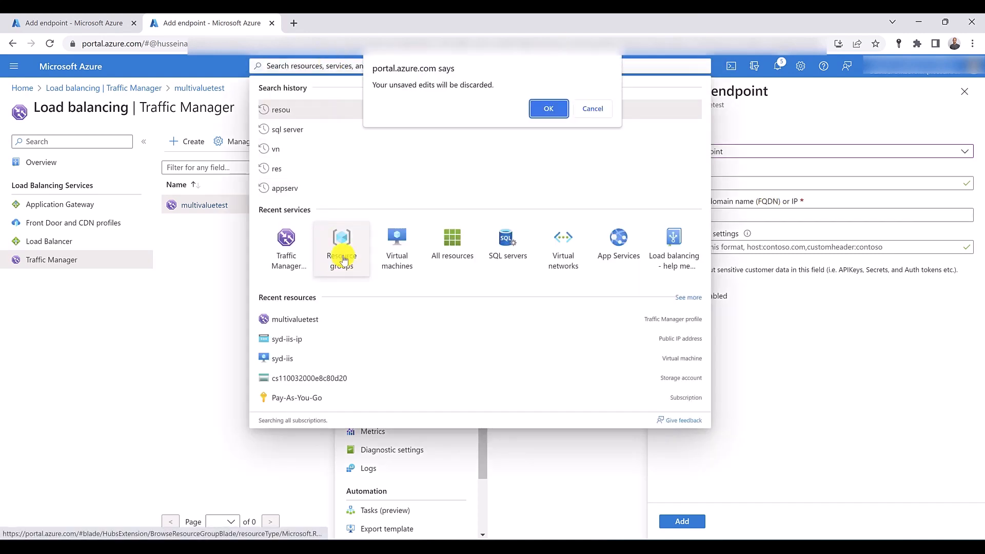
left_click(543, 110)
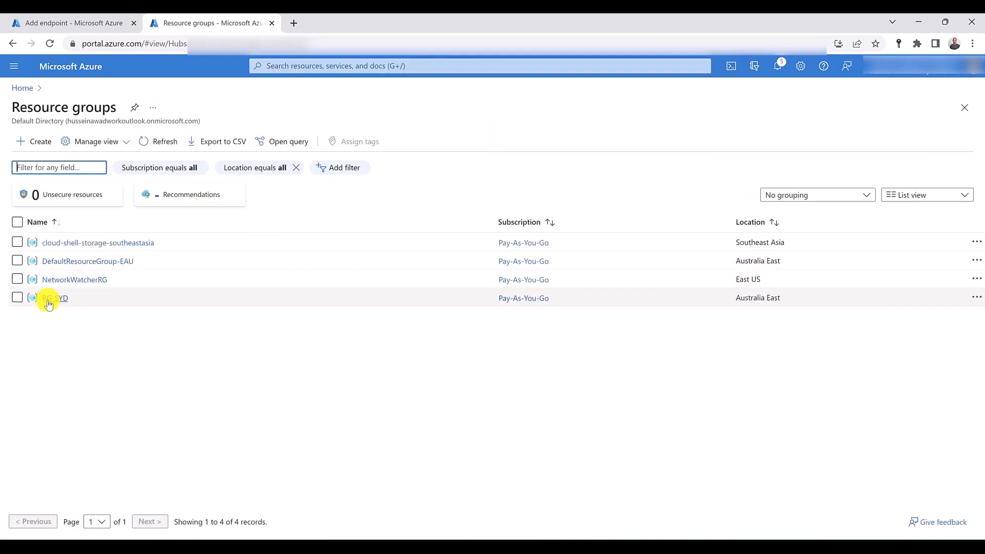
left_click(49, 302)
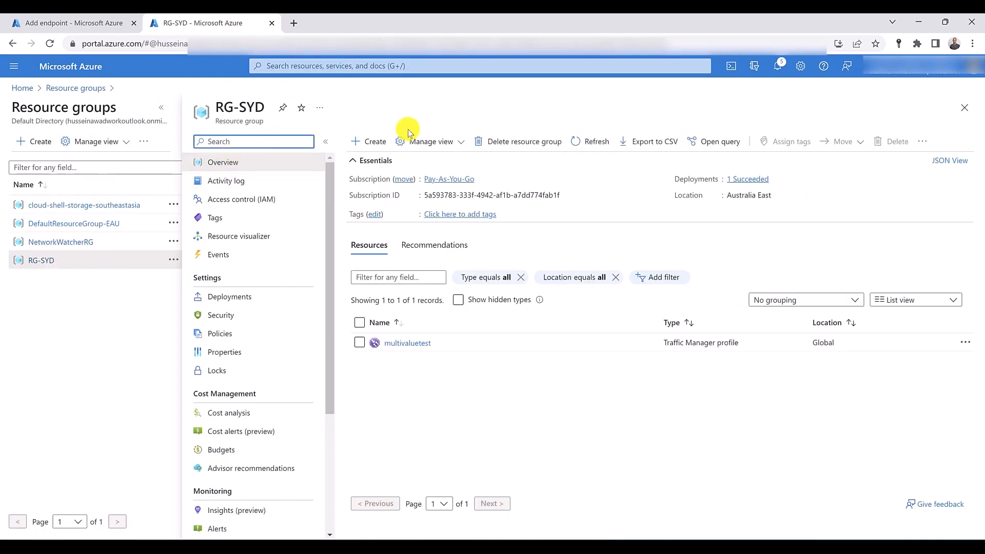
- Delete the RG-SYD resource group, copying its name from the heading into the confirmation field
left_click(508, 140)
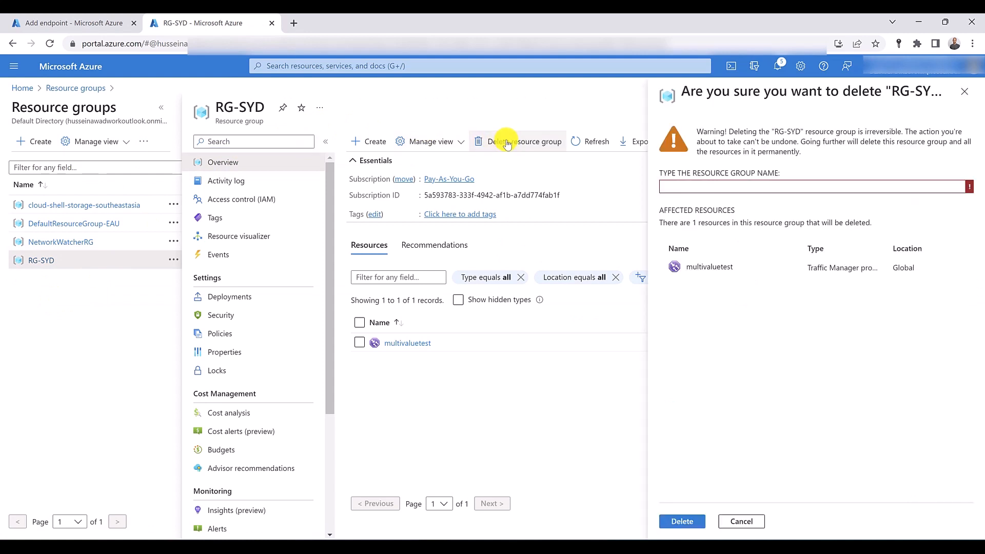
double_click(237, 108)
right_click(237, 107)
left_click(308, 119)
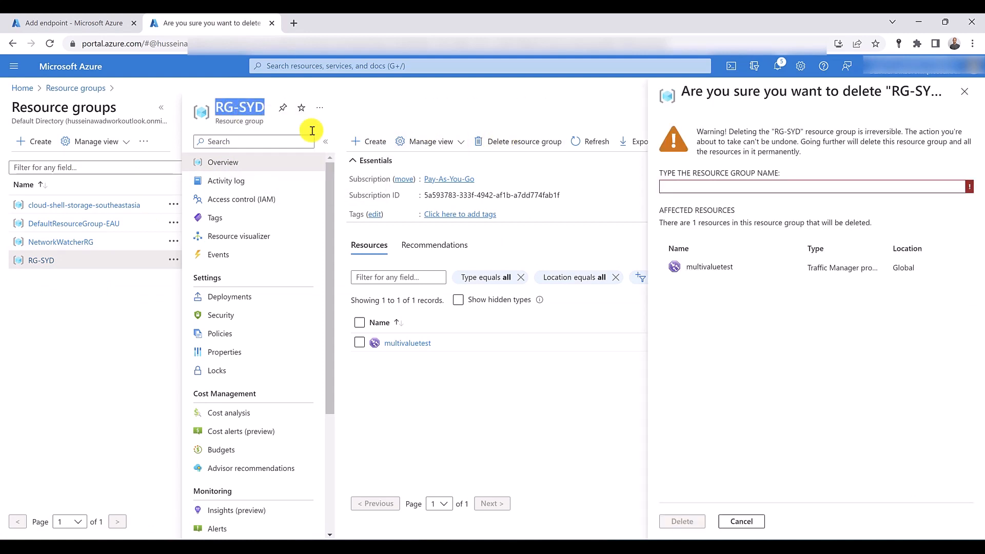
left_click(714, 188)
right_click(710, 190)
left_click(753, 287)
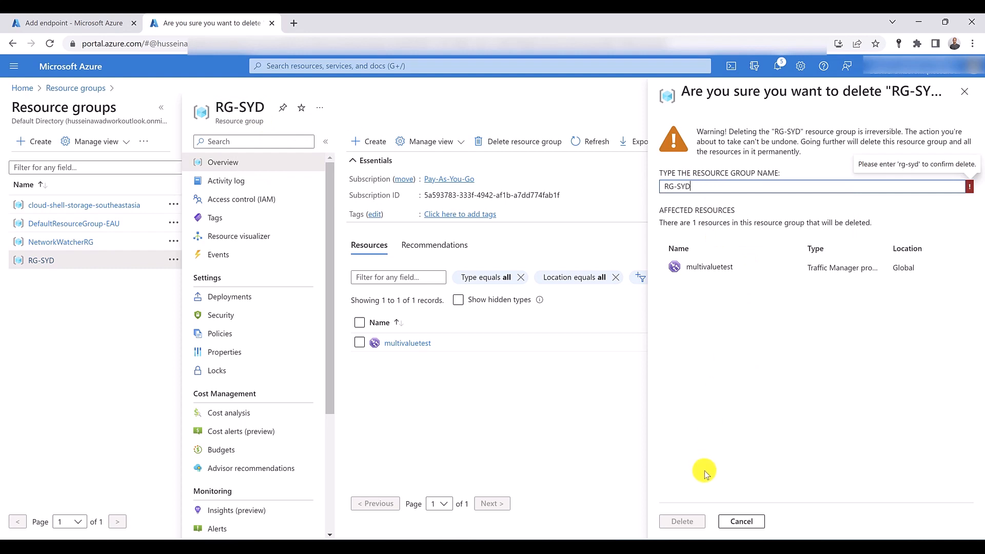
left_click(684, 523)
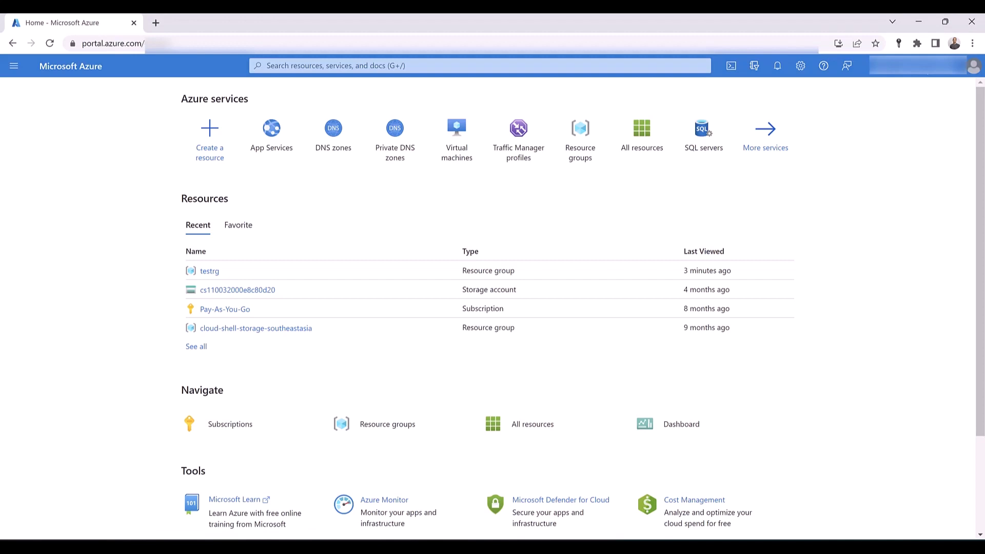
- Open the virtual machines list in a new browser tab and start creating an Azure virtual machine
left_click(453, 153, "ctrl")
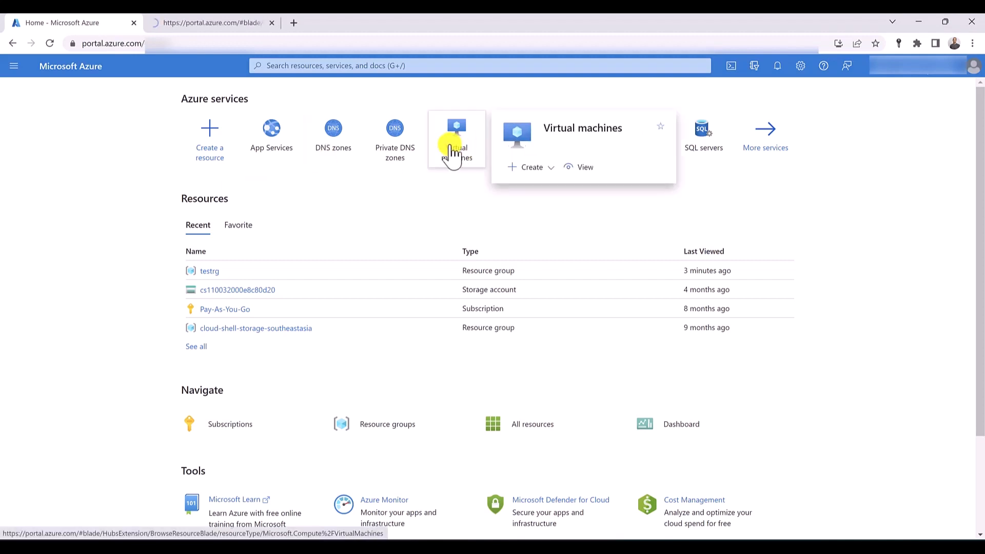
left_click(221, 26)
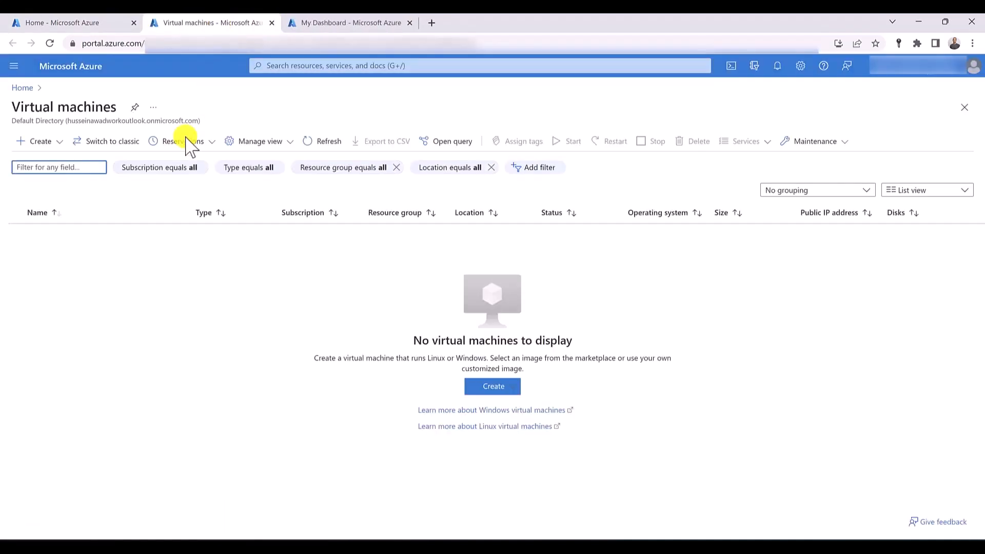
left_click(54, 142)
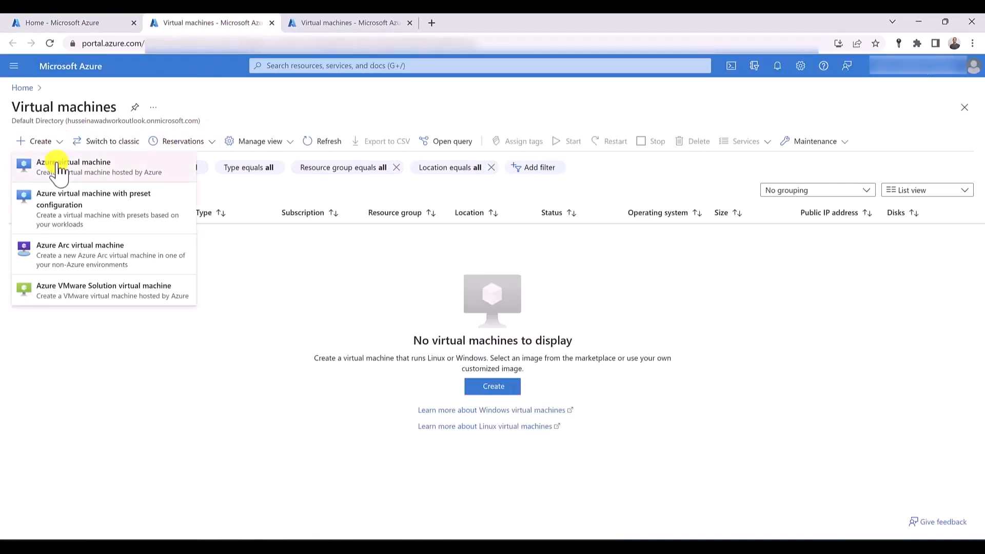
left_click(51, 164)
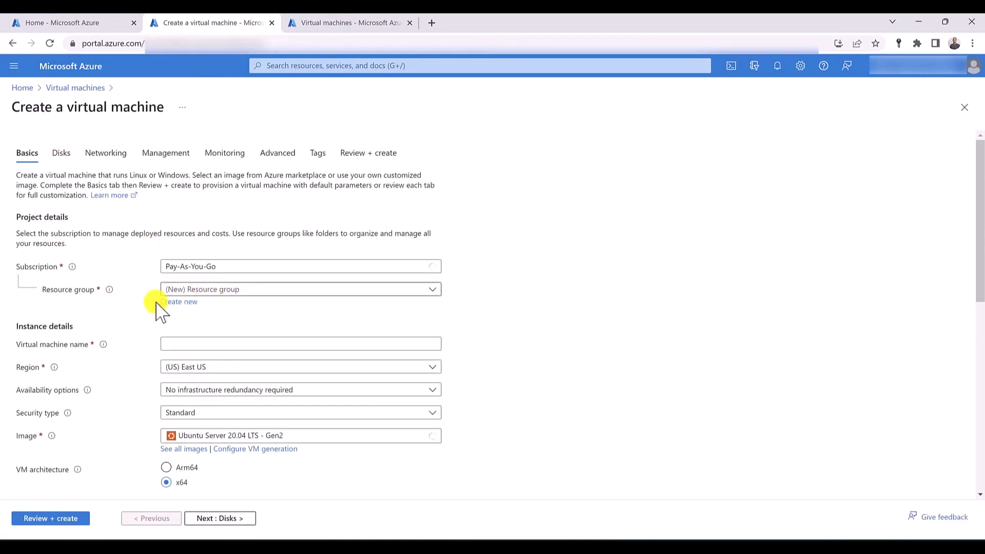
- Create a new resource group named RG-Syd for the virtual machine
left_click(193, 303)
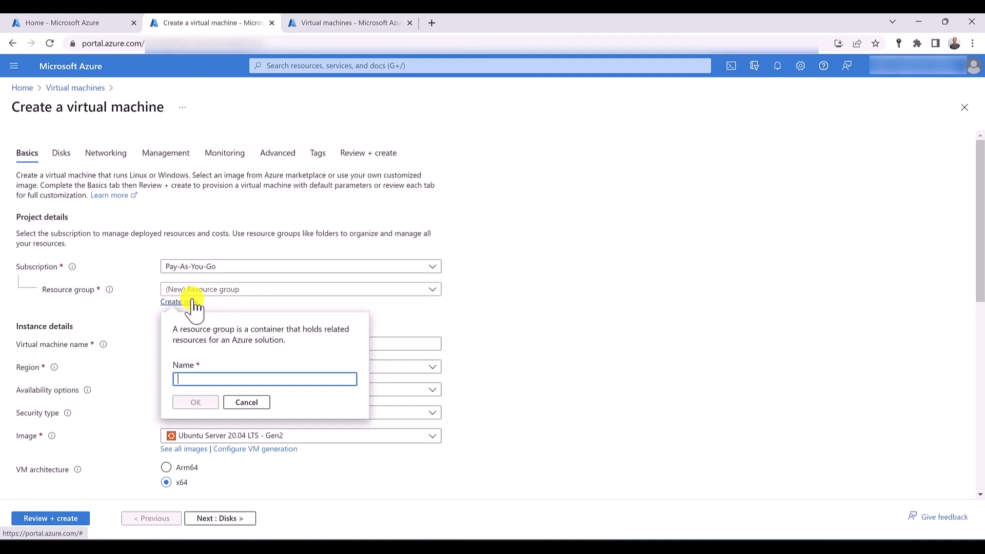
type("RG-Sy")
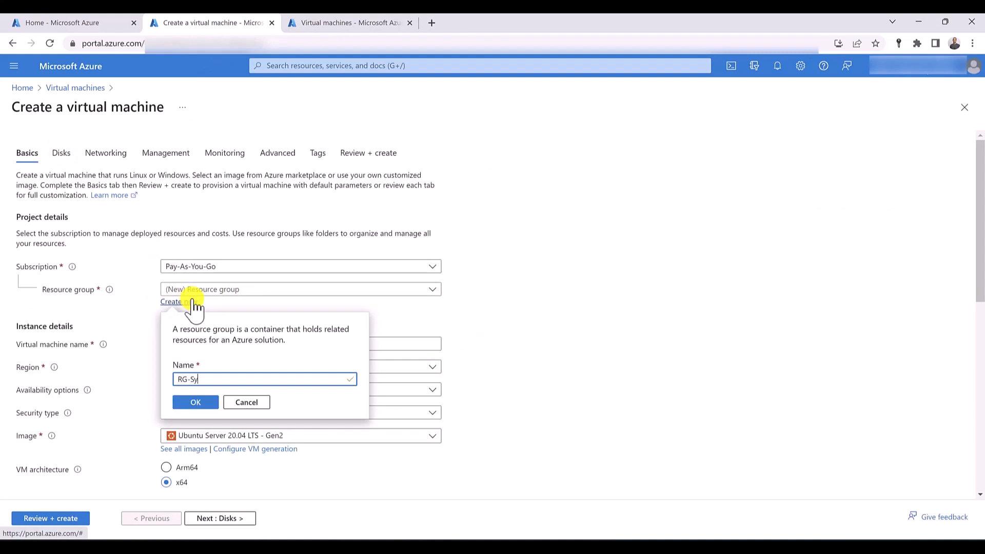
type("d")
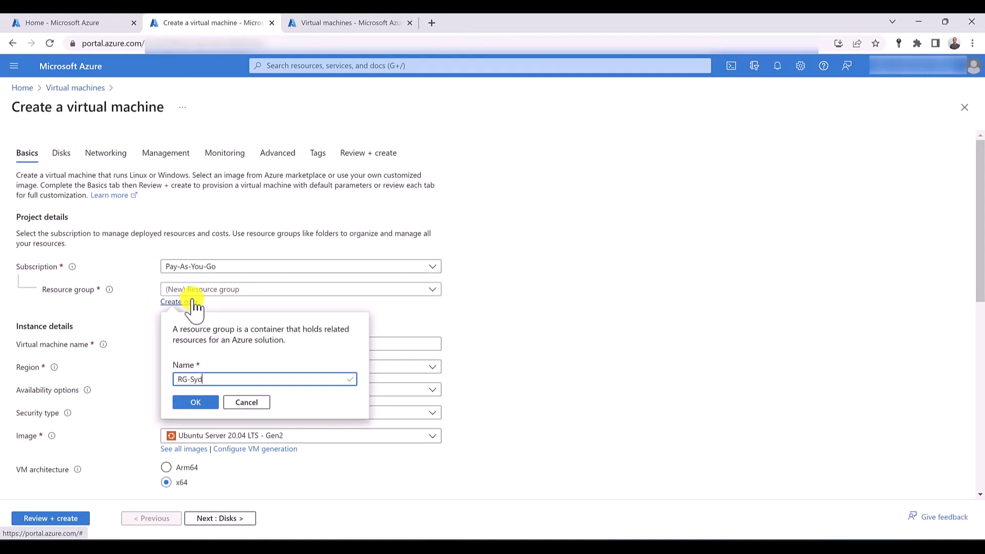
left_click(211, 403)
- Name the virtual machine vm01, with region Australia East and image Windows Server 2019 Datacenter - Gen2
left_click(244, 342)
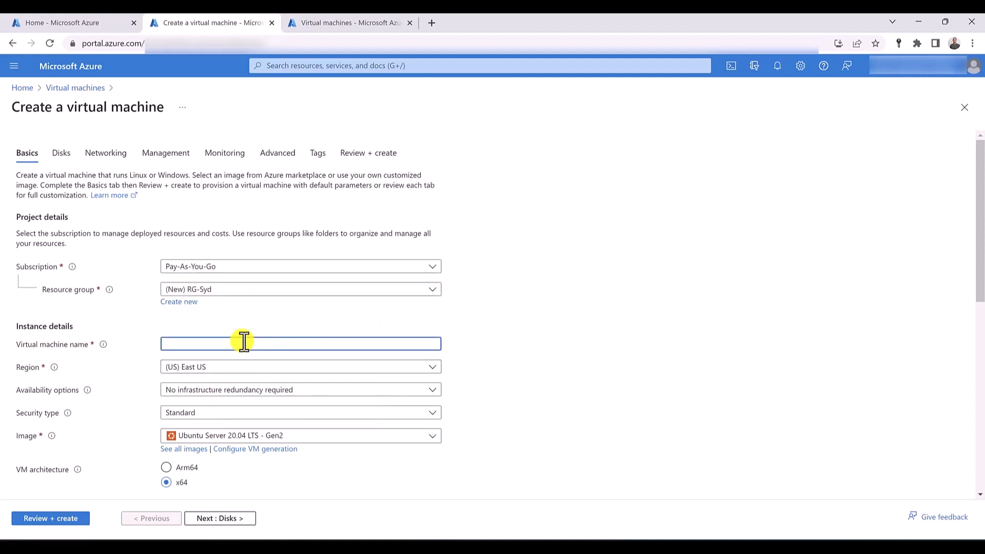
type("vm01")
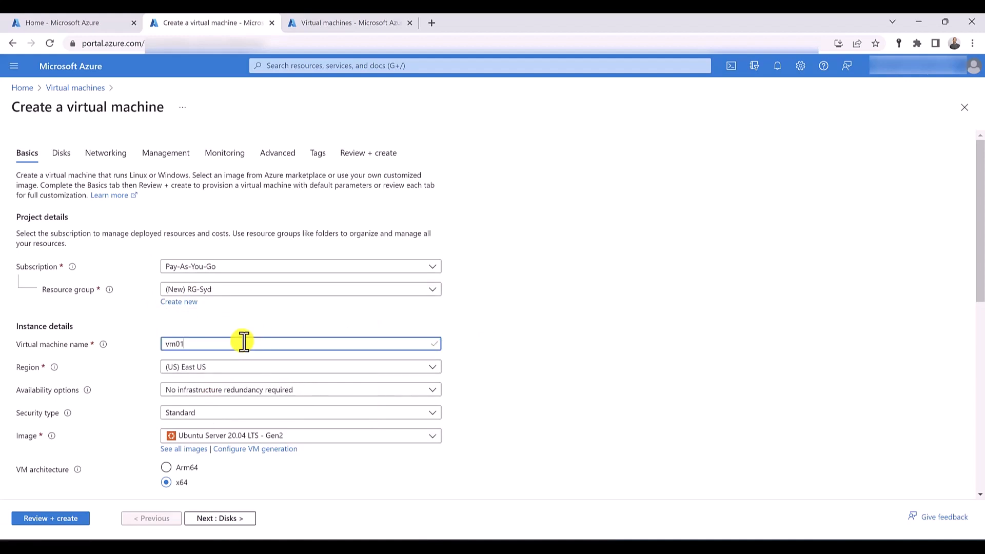
left_click(213, 366)
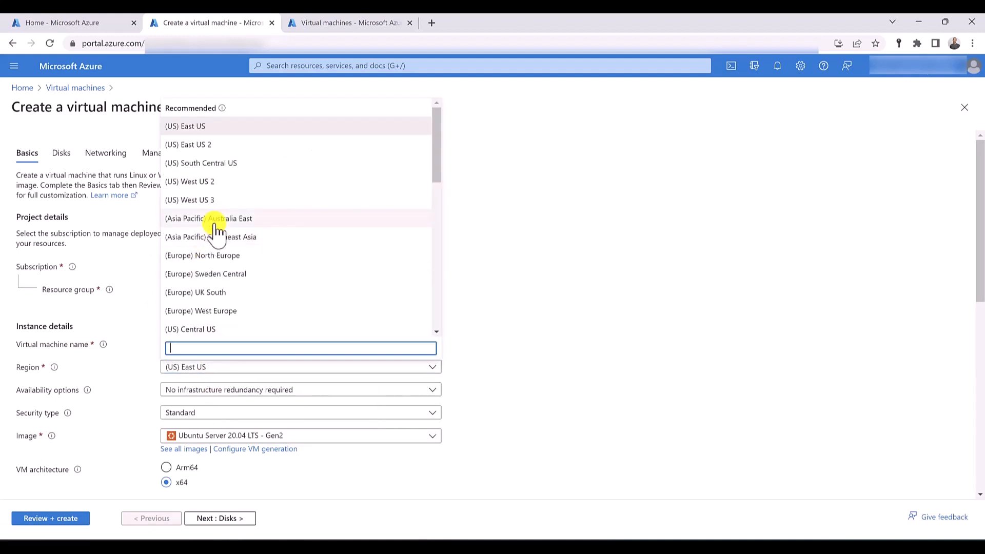
left_click(215, 221)
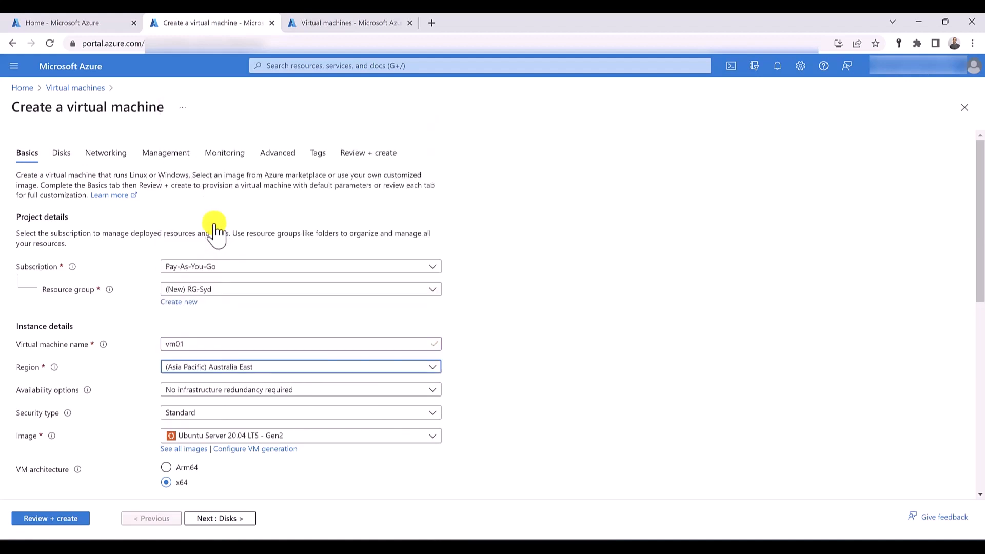
left_click(215, 436)
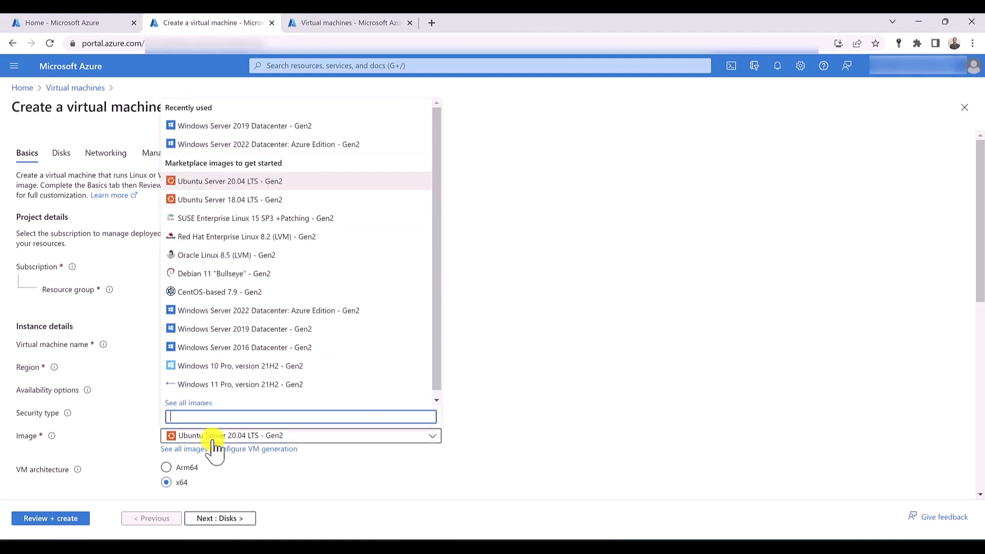
left_click(227, 130)
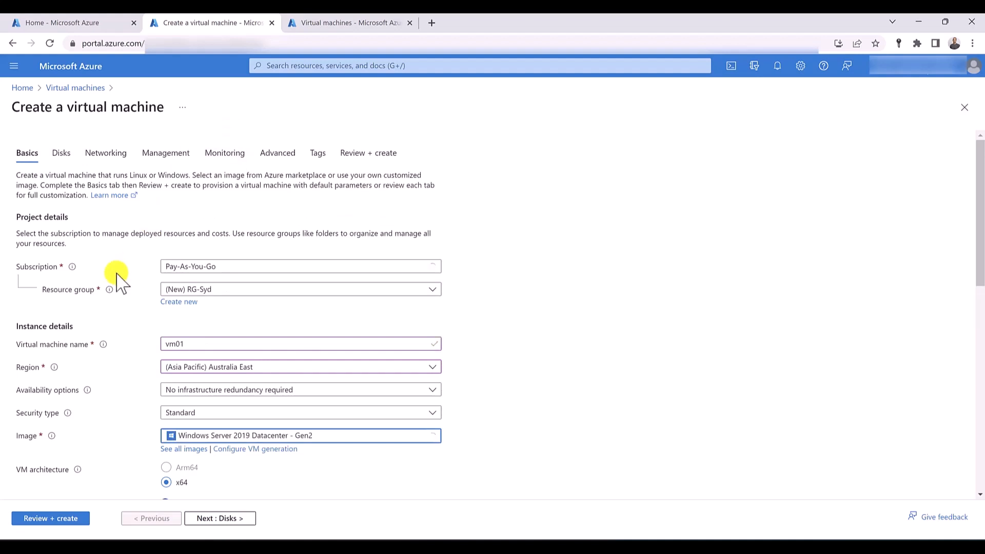
- Fill in the administrator account's username and password, and confirm the password
scroll(114, 275, "down", 7)
left_click(193, 267)
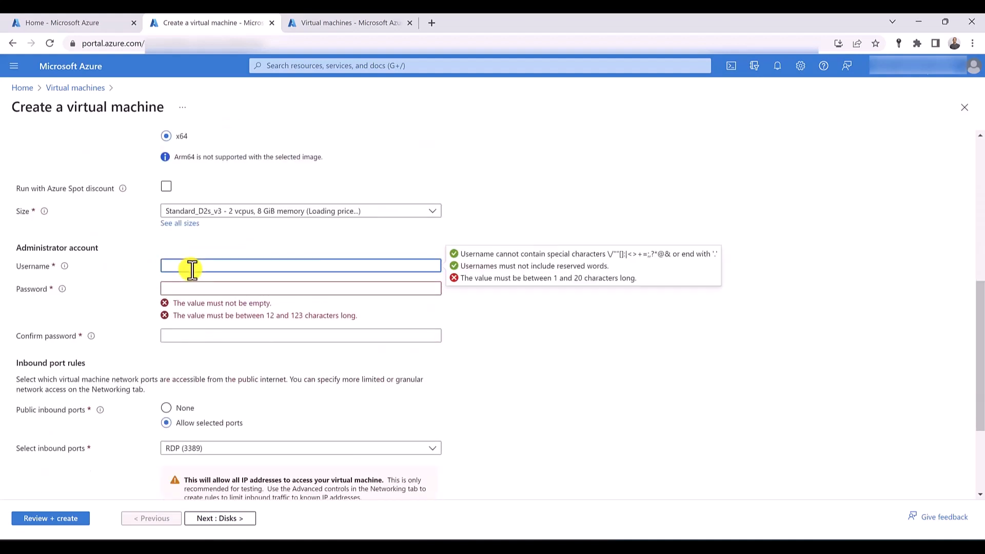
type("hussein")
key("Tab")
type("••••")
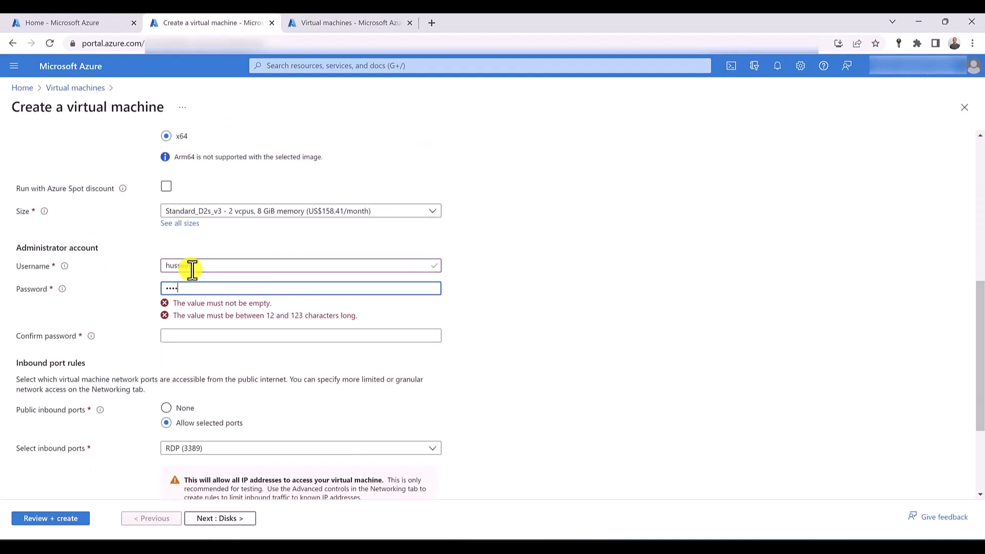
key("ctrl+a")
type("•••••••••")
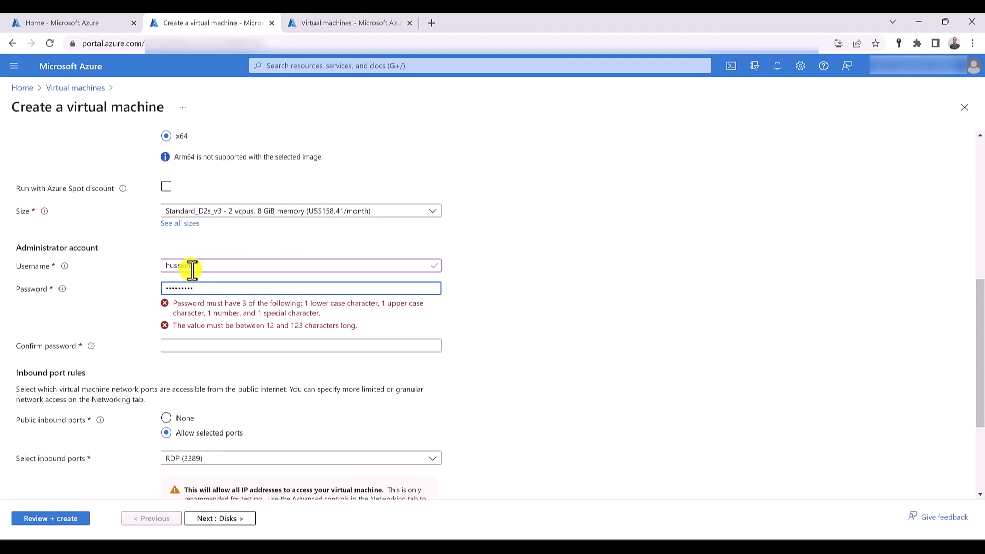
type("••••")
key("Tab")
type("••••••••••")
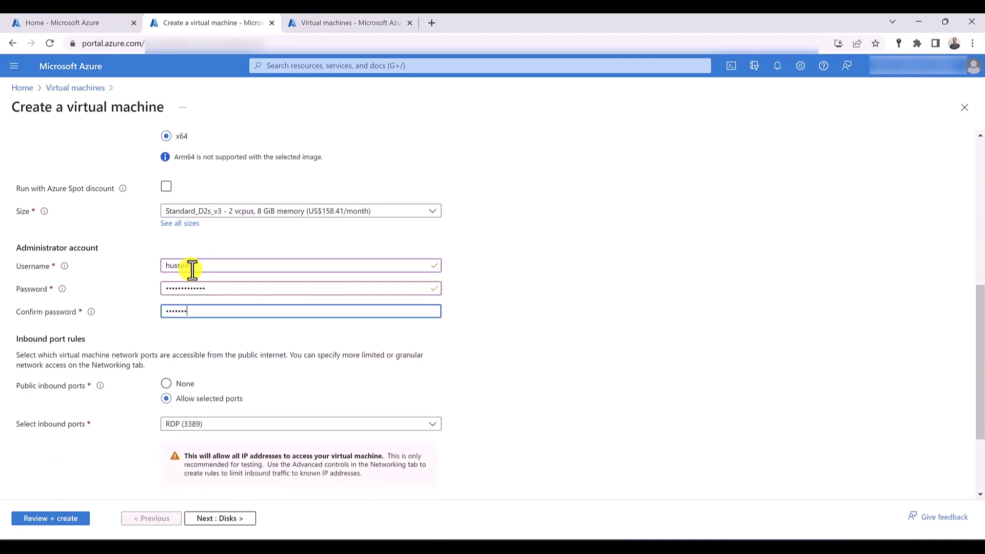
type("•••")
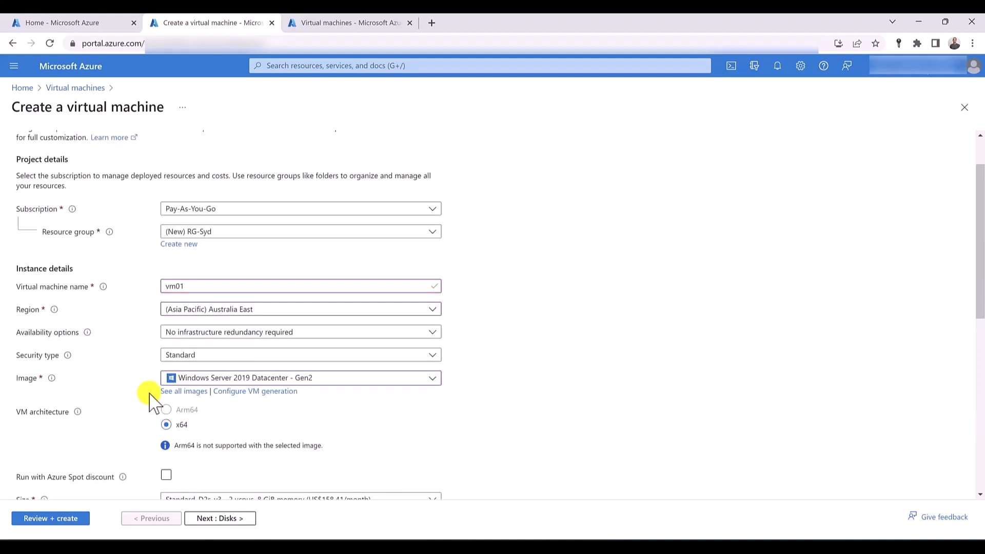
- Check the networking settings for vm01, validate the configuration and create the virtual machine
scroll(151, 405, "up", 5)
scroll(112, 216, "up", 3)
left_click(114, 154)
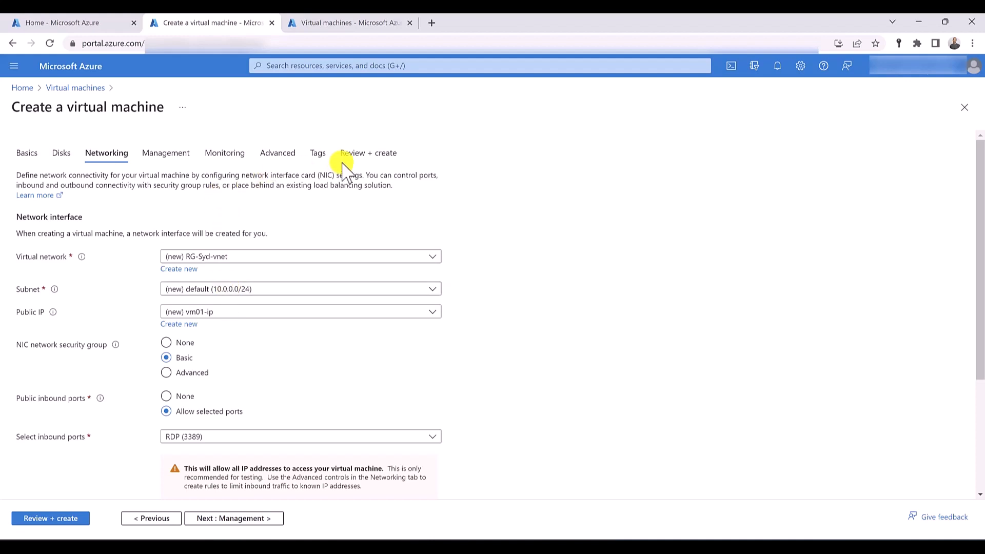
left_click(366, 153)
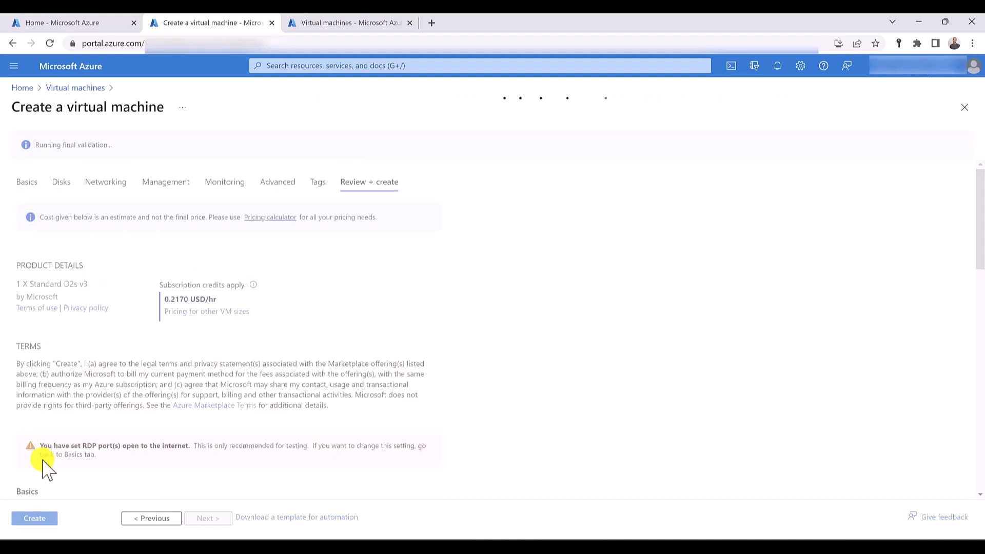
left_click(35, 519)
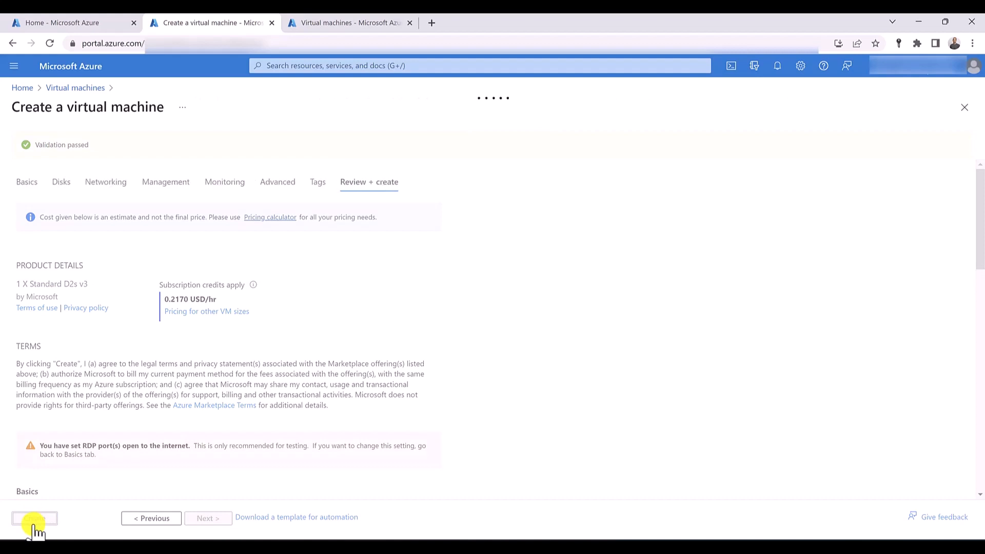
- Start creating a second Azure virtual machine from the other open portal tab, using the existing resource group RG-Syd
left_click(347, 24)
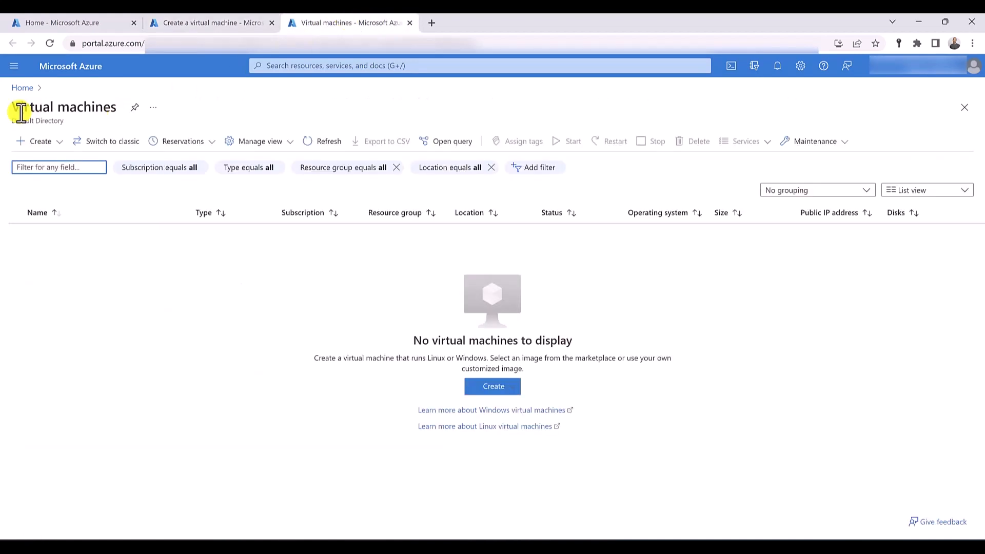
left_click(39, 141)
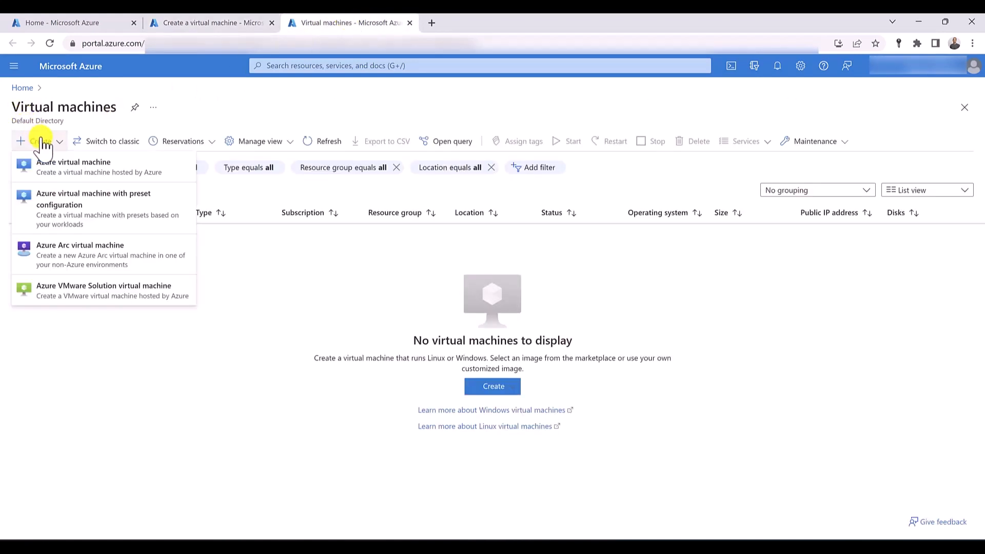
left_click(55, 169)
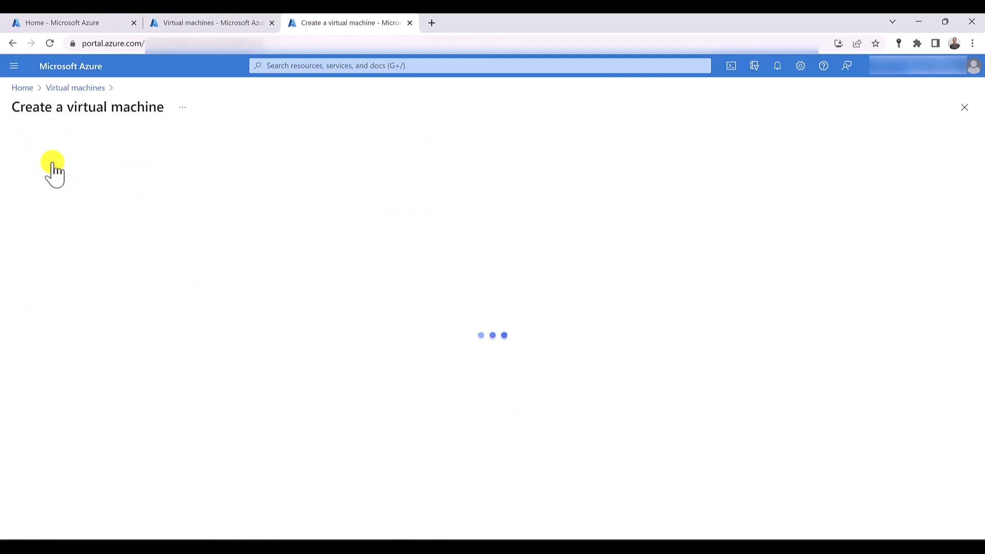
left_click(236, 290)
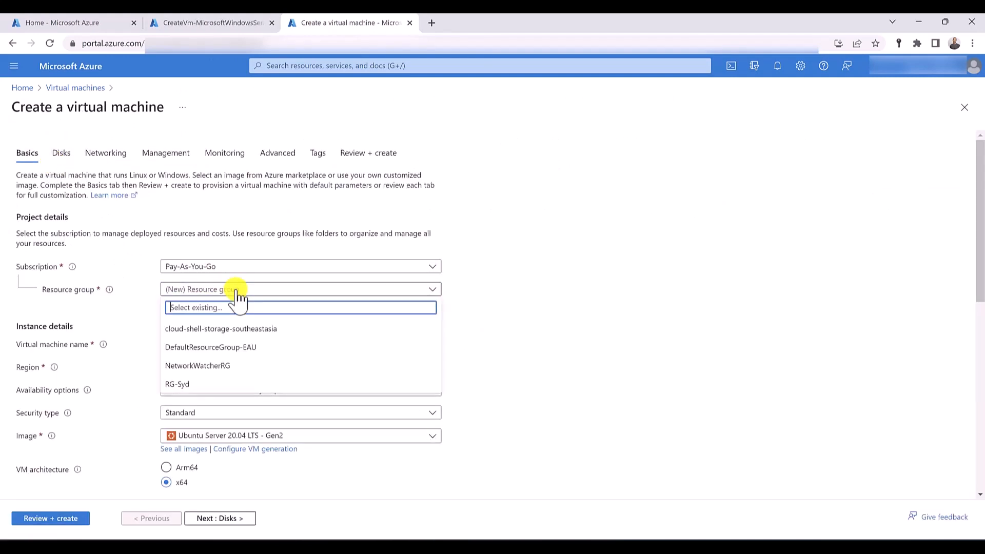
left_click(194, 386)
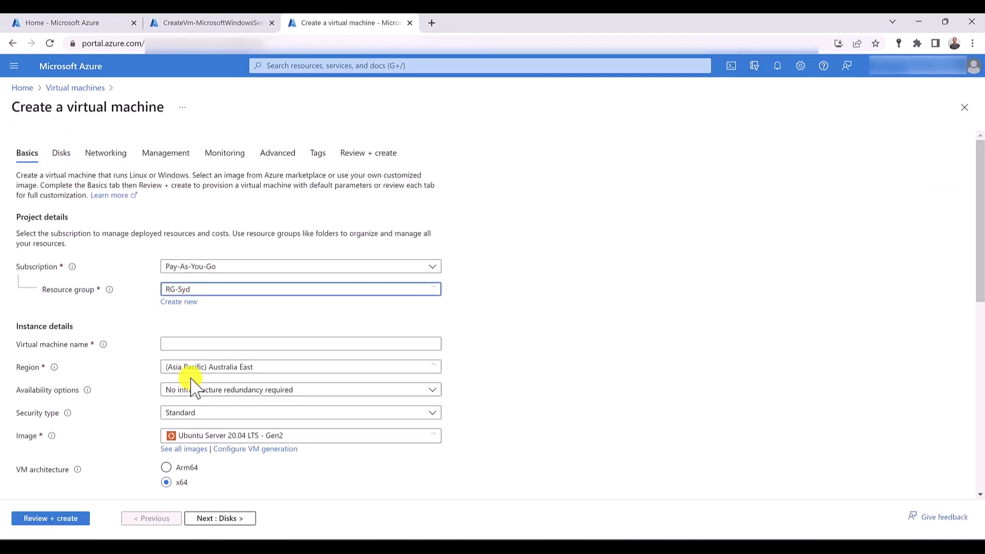
- Name the second virtual machine vm02 and choose the Windows Server 2019 Datacenter - Gen2 image
left_click(178, 343)
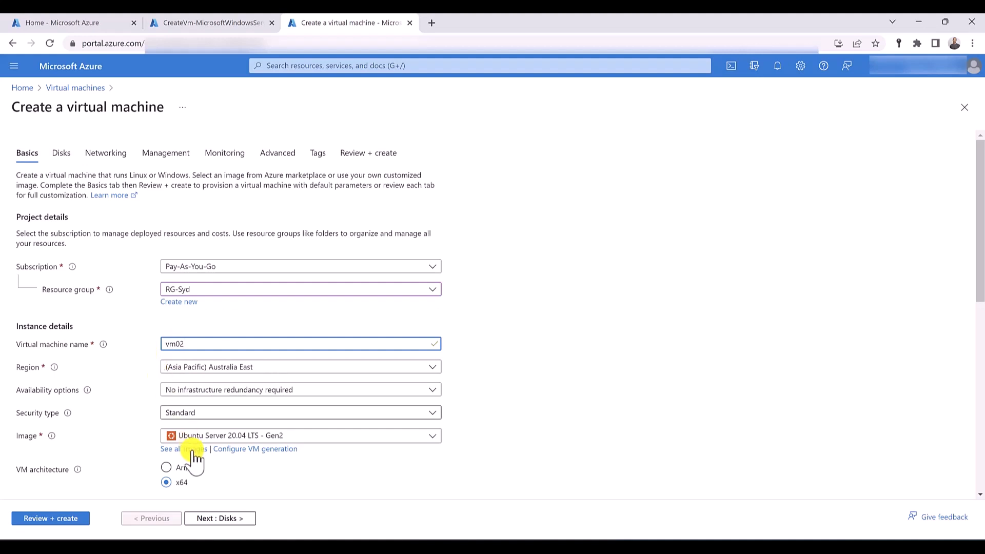
left_click(231, 436)
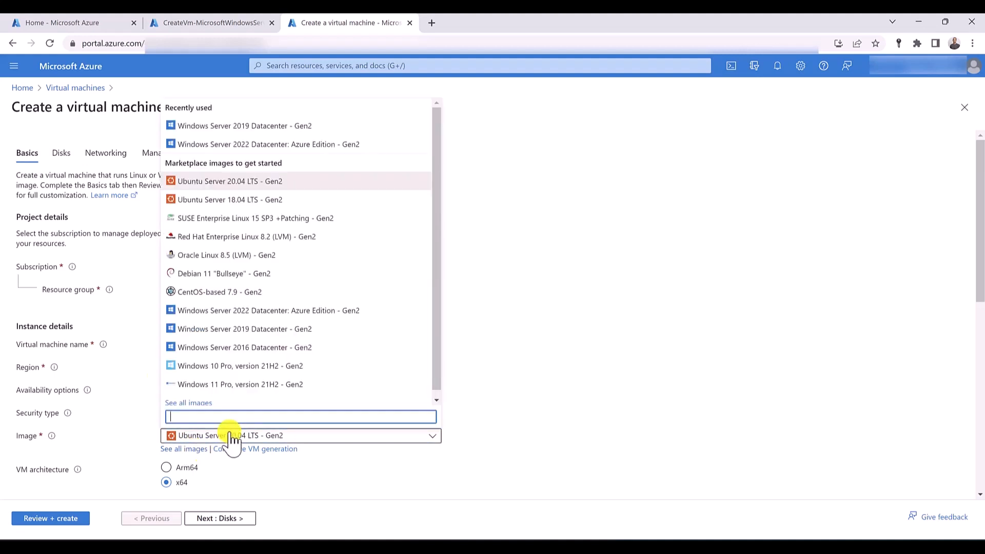
left_click(236, 129)
- Enter the administrator username for vm02, plus the account password and its confirmation
scroll(84, 242, "down", 7)
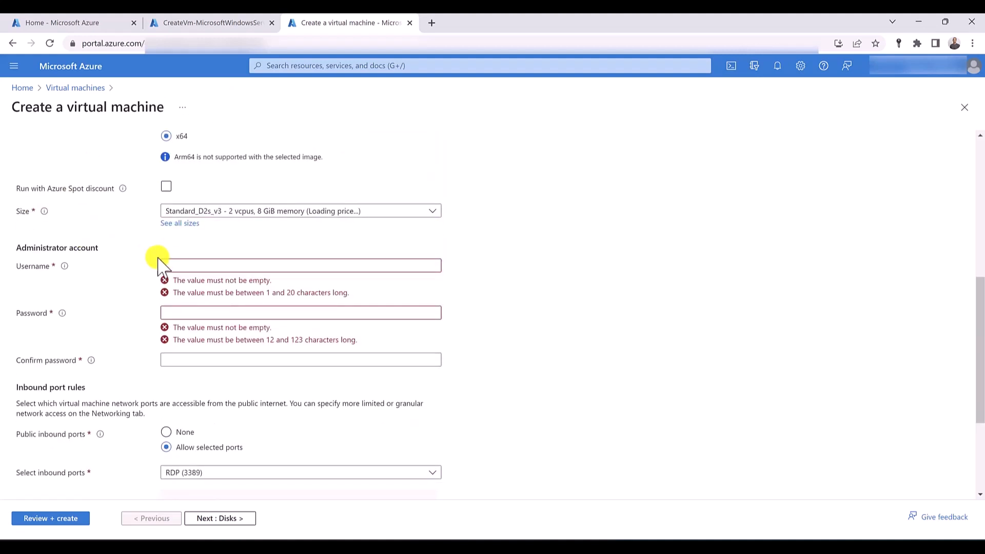
left_click(169, 265)
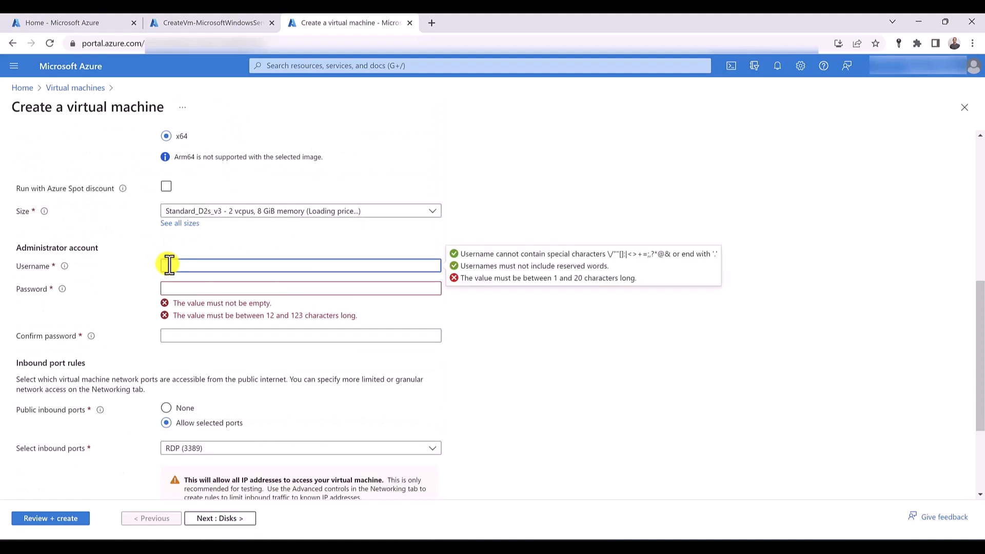
type("hussein")
key("Tab")
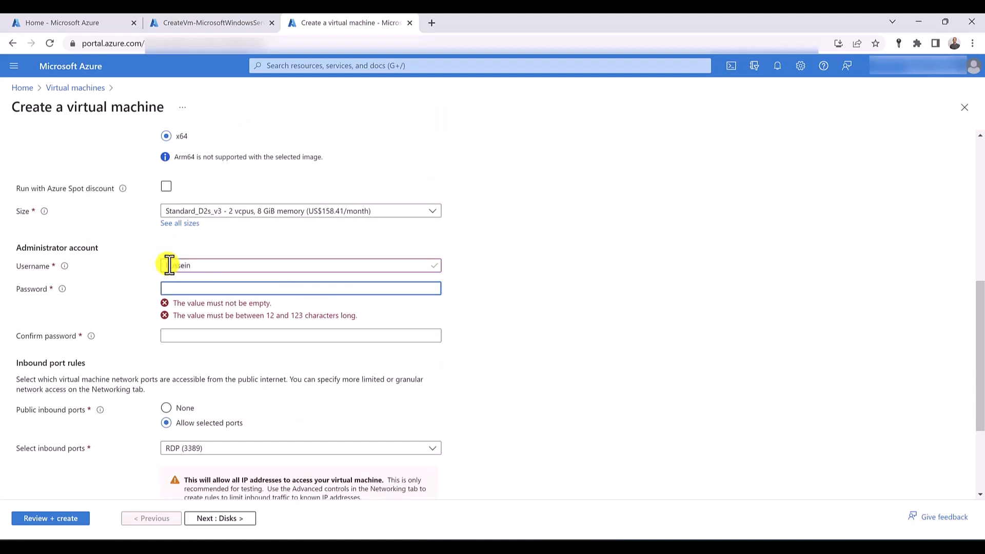
type("***")
key("Tab")
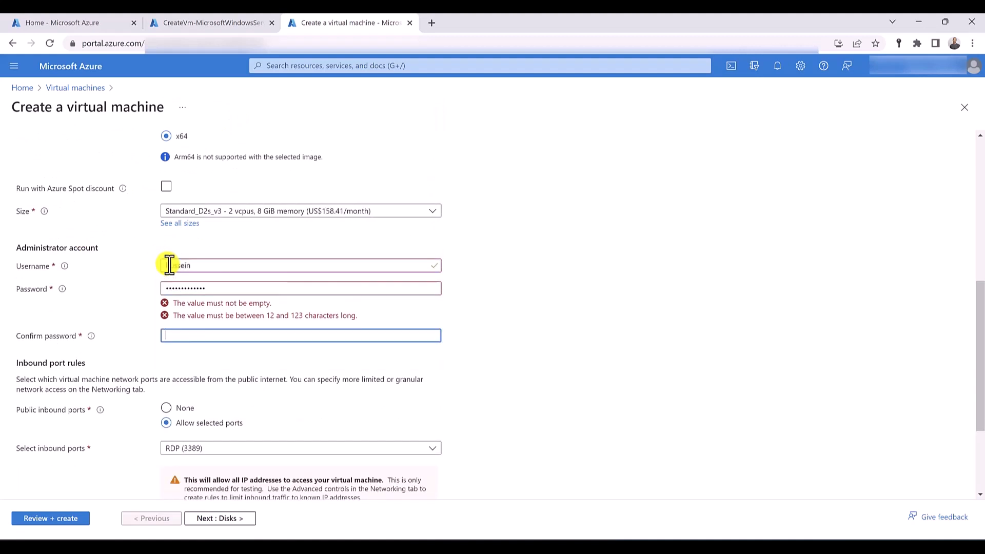
type("*")
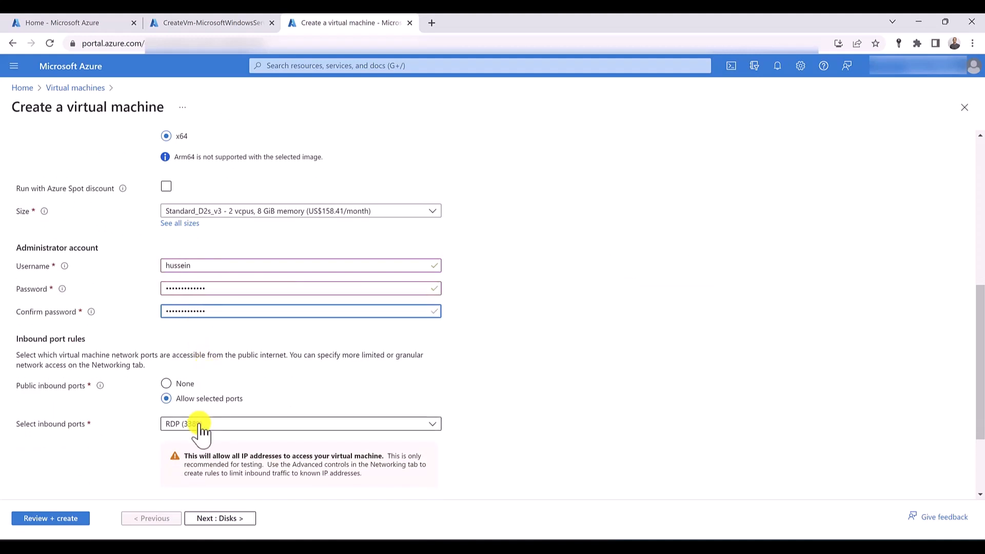
- Check the networking settings for vm02, validate the configuration and create the virtual machine
scroll(144, 370, "up", 6)
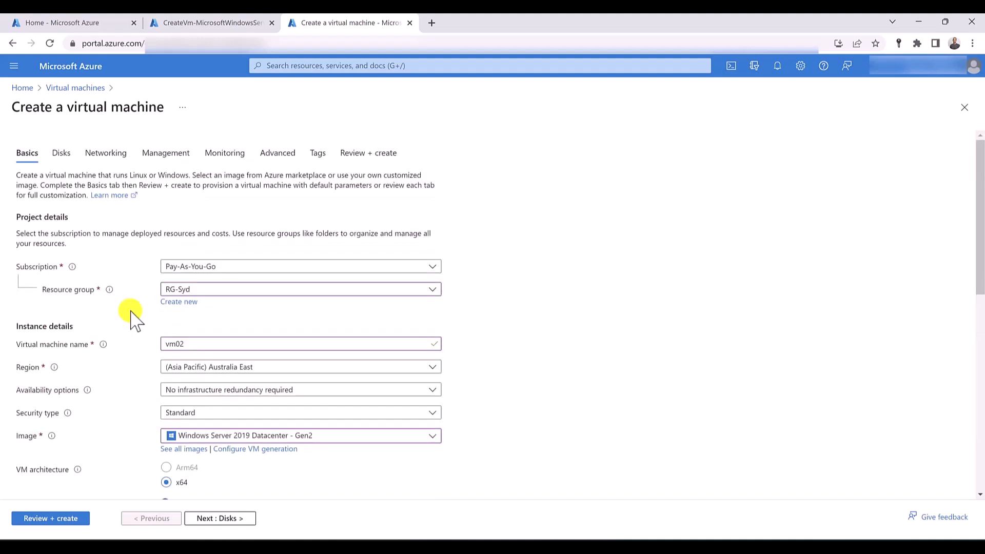
left_click(103, 155)
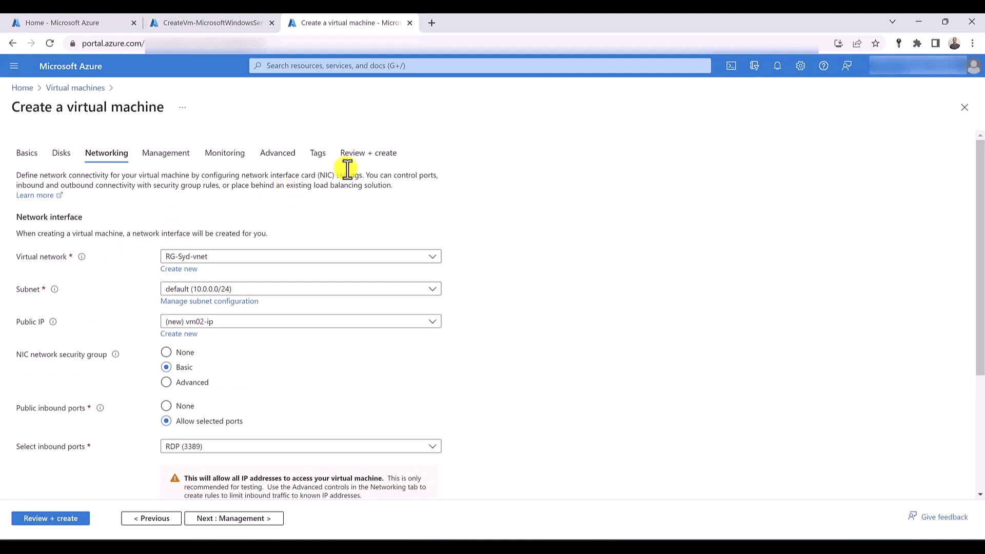
left_click(383, 154)
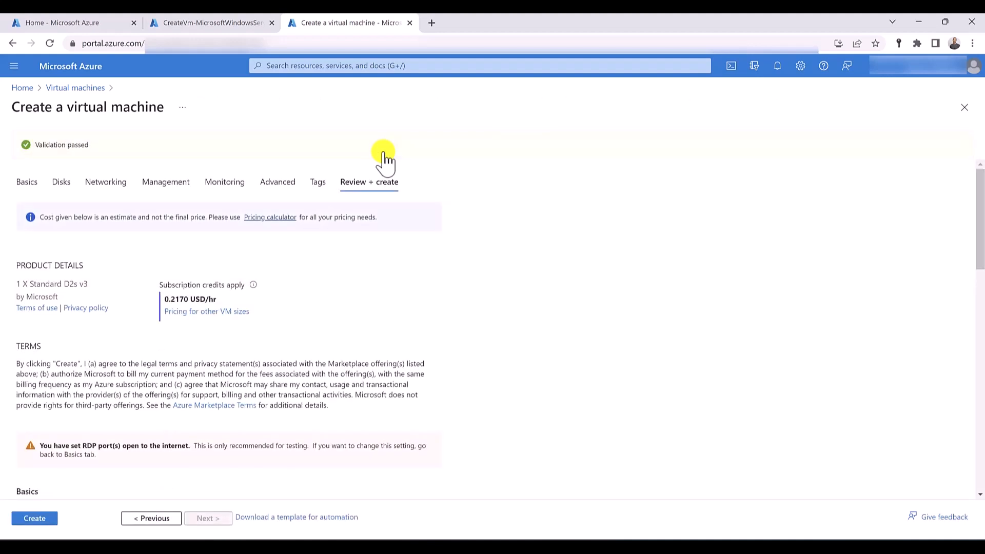
left_click(36, 522)
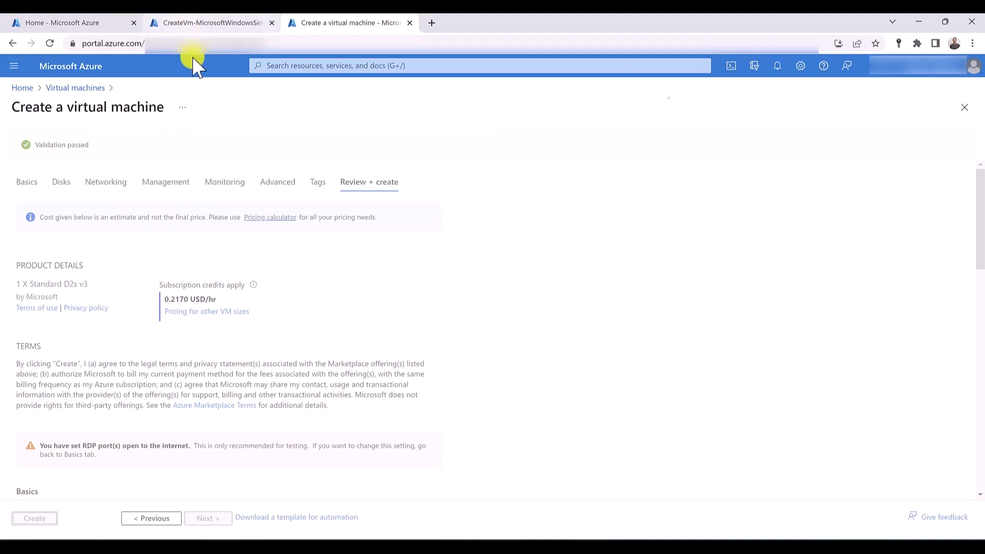
- Open the deployed vm01 resource and save the DNS name label vm01-trafficmangger on its public IP address
left_click(188, 23)
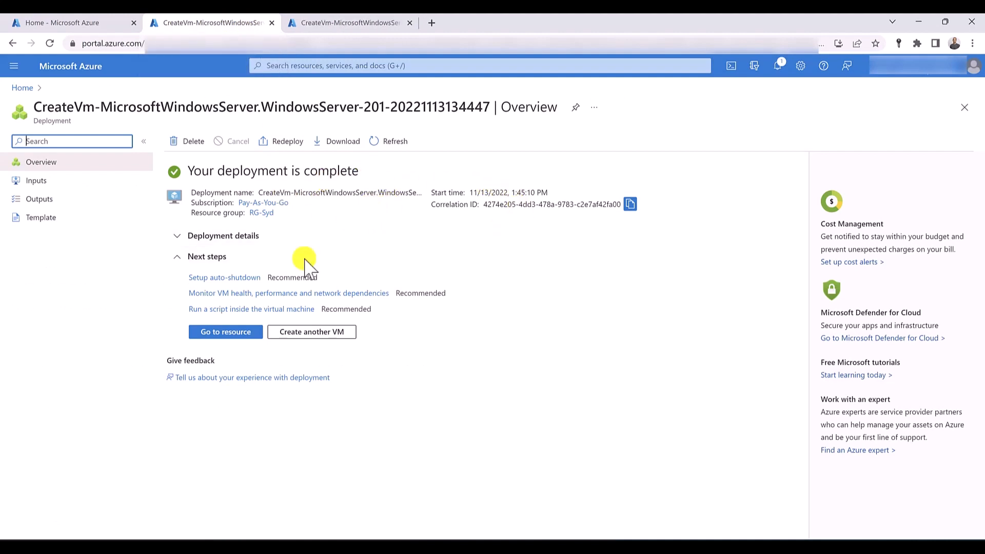
left_click(233, 334)
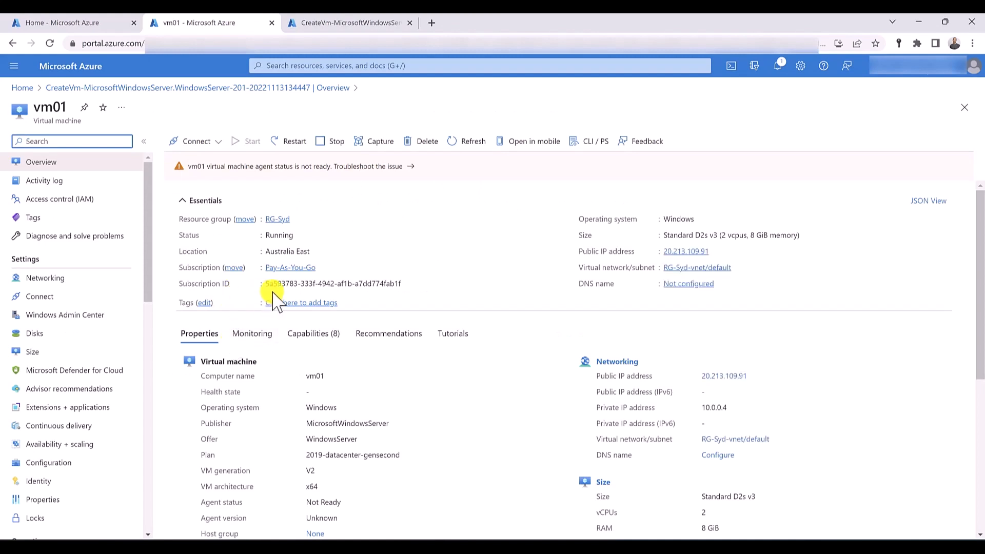
left_click(688, 284)
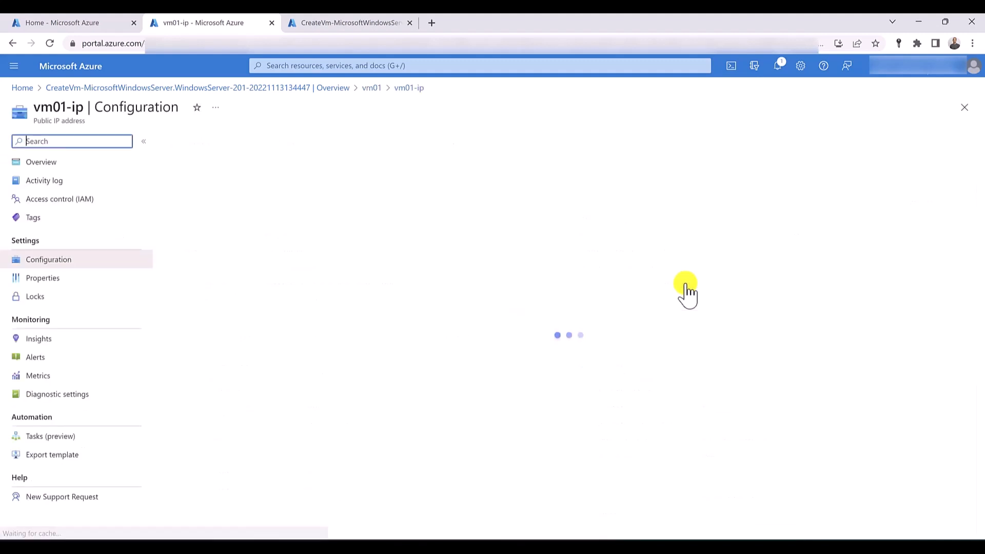
left_click(220, 284)
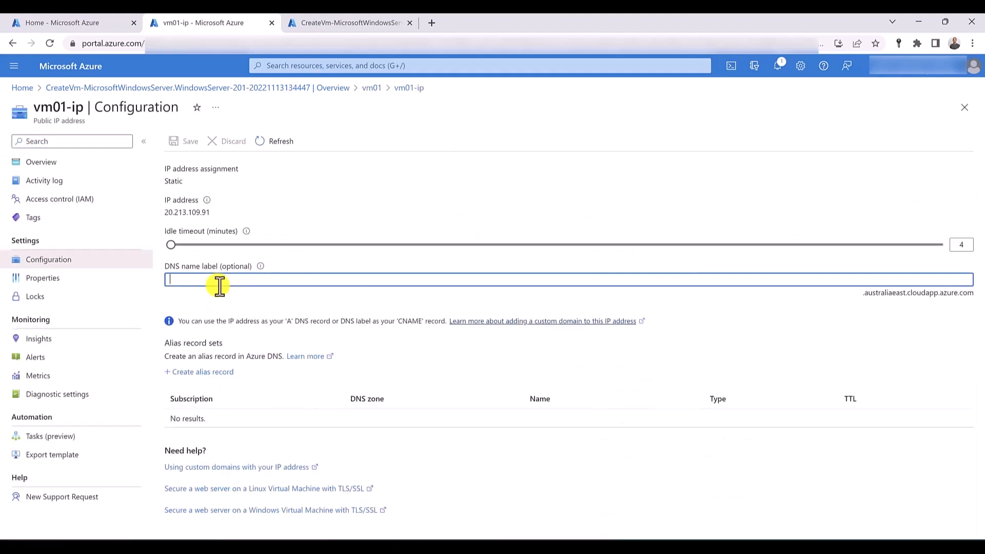
type("vm01-trafficmangger")
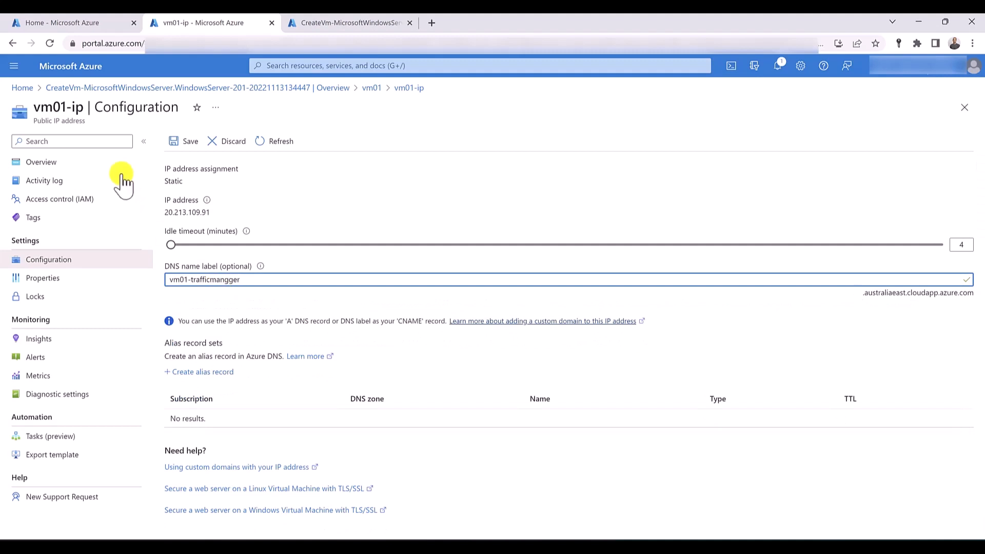
left_click(175, 144)
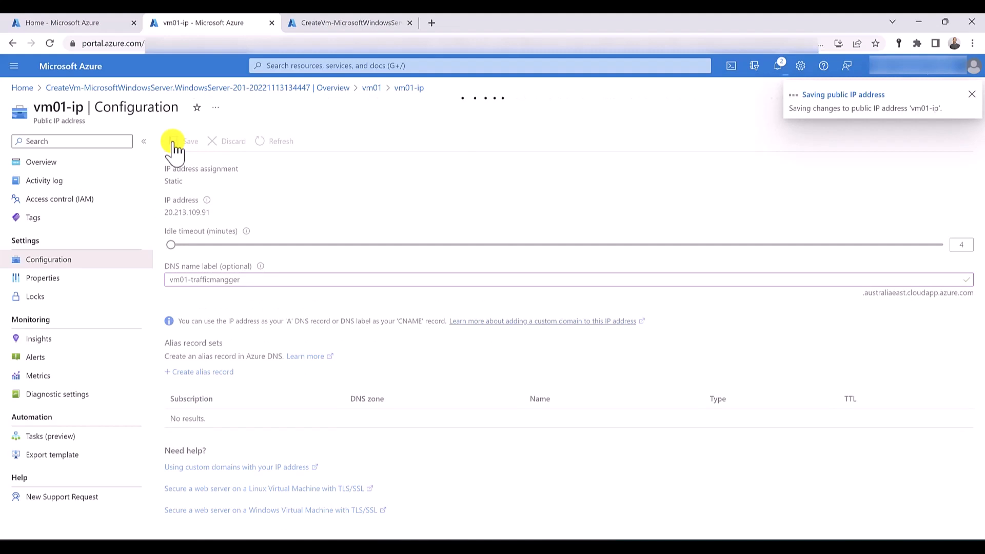
- Add an inbound security rule to vm01's networking that allows destination port 80 from any source
left_click(370, 88)
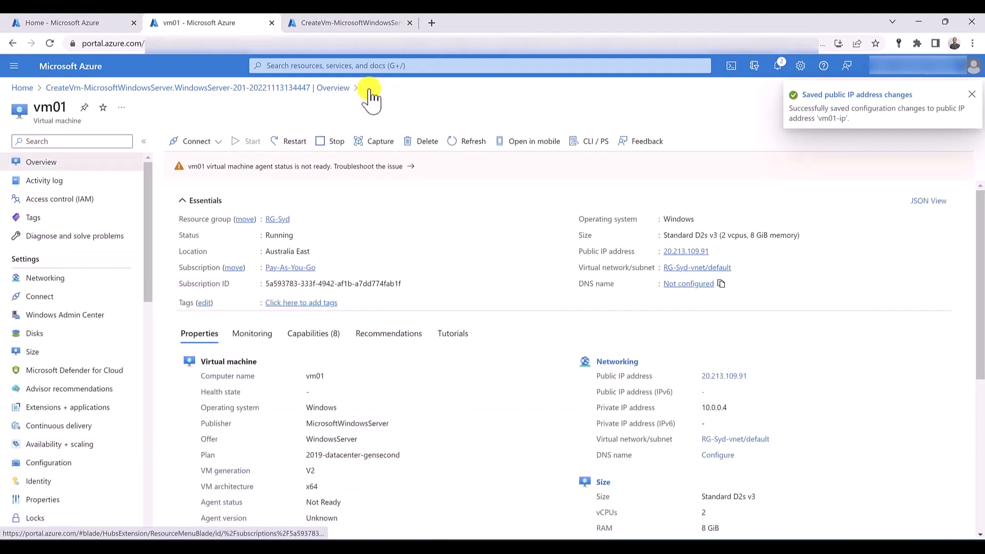
left_click(91, 285)
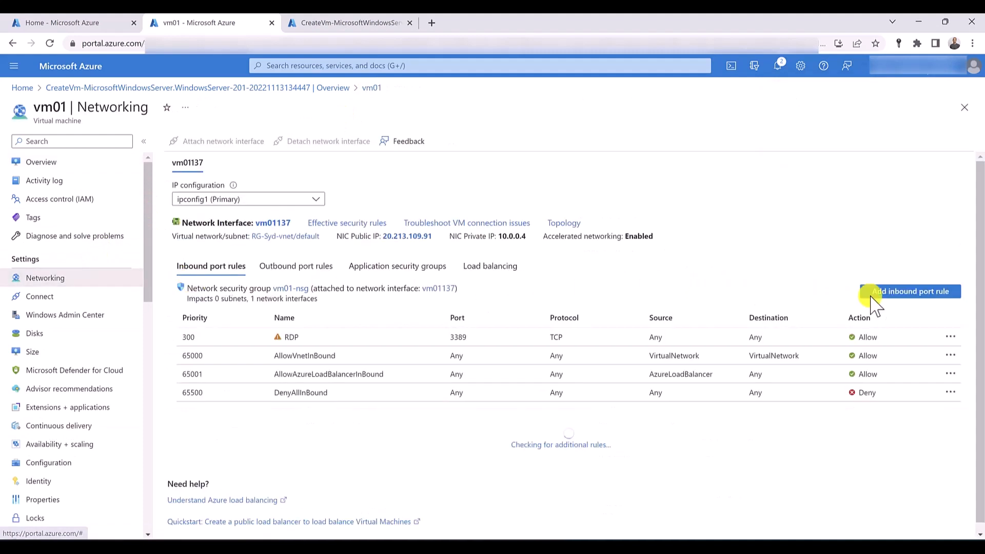
left_click(905, 296)
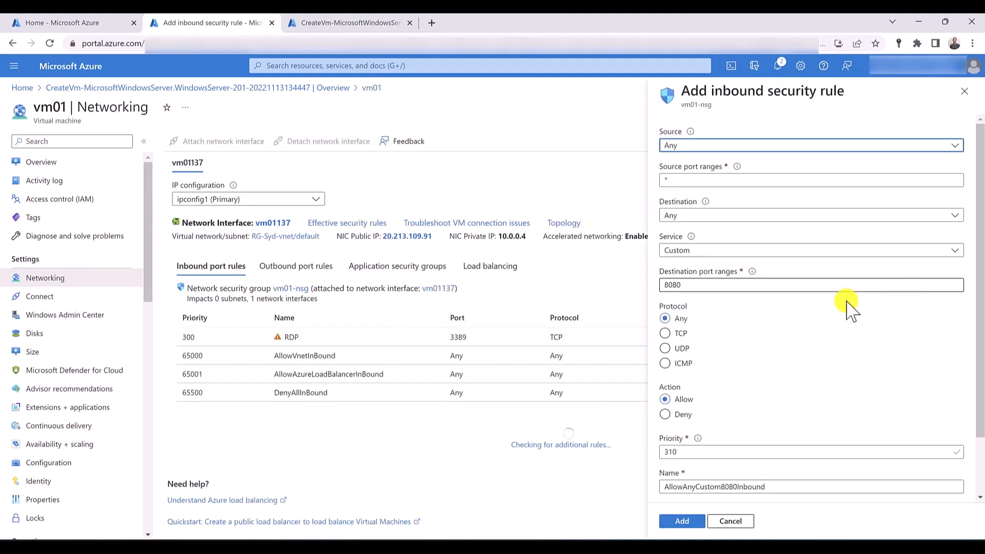
left_click(753, 290)
key("BackSpace")
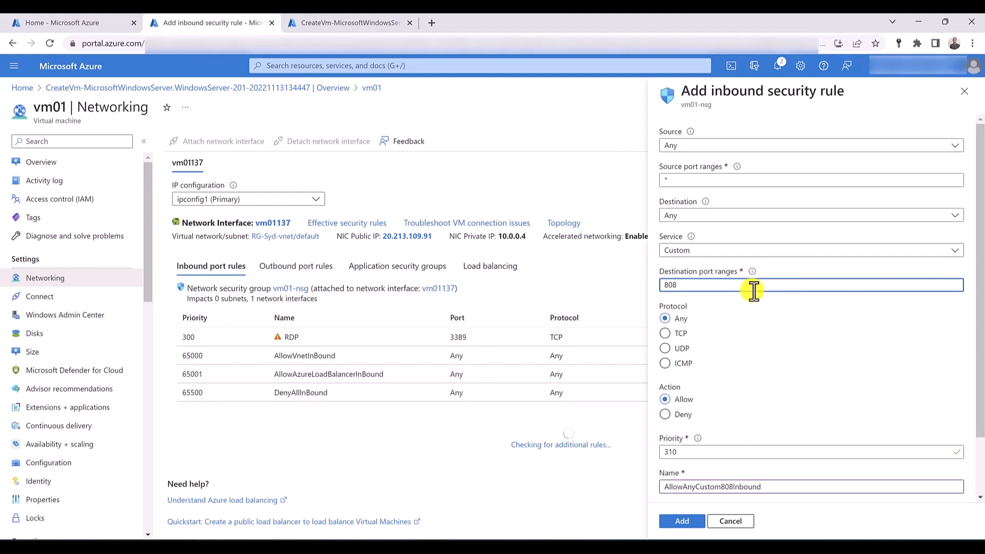
key("BackSpace")
left_click(683, 522)
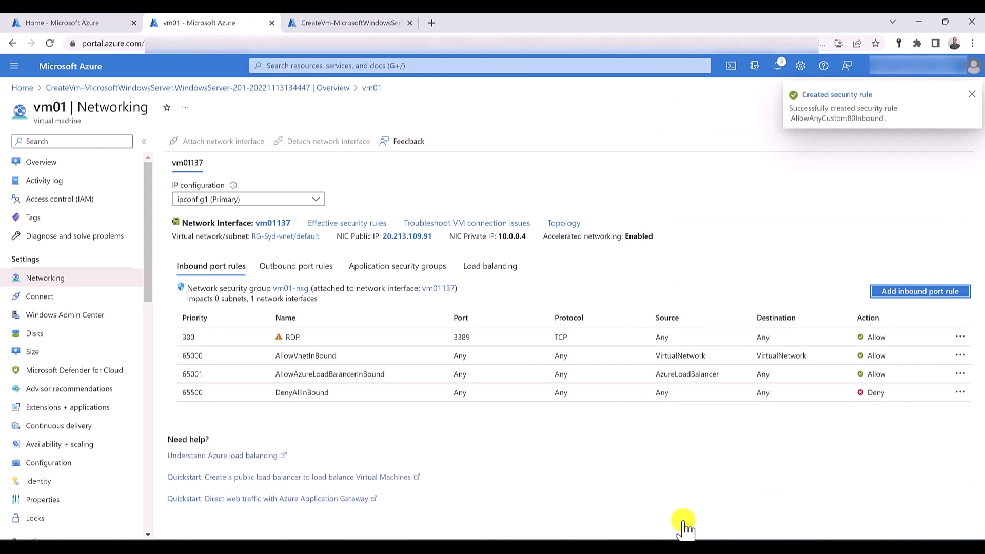
- Start a PowerShell Cloud Shell from vm01, paste the copied Set-AzVMExtension IIS install command, and set its ResourceGroupName to RG-Syd
left_click(732, 66)
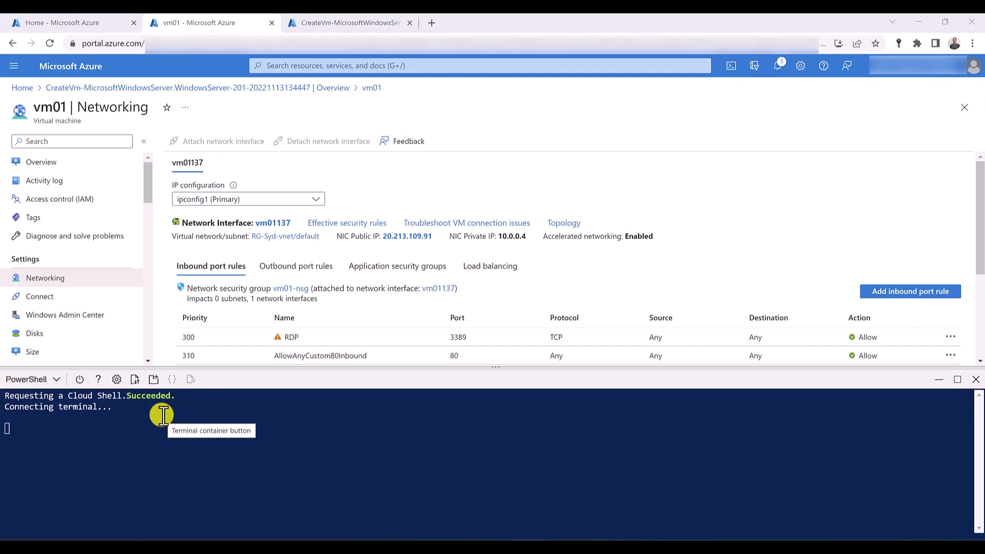
right_click(135, 524)
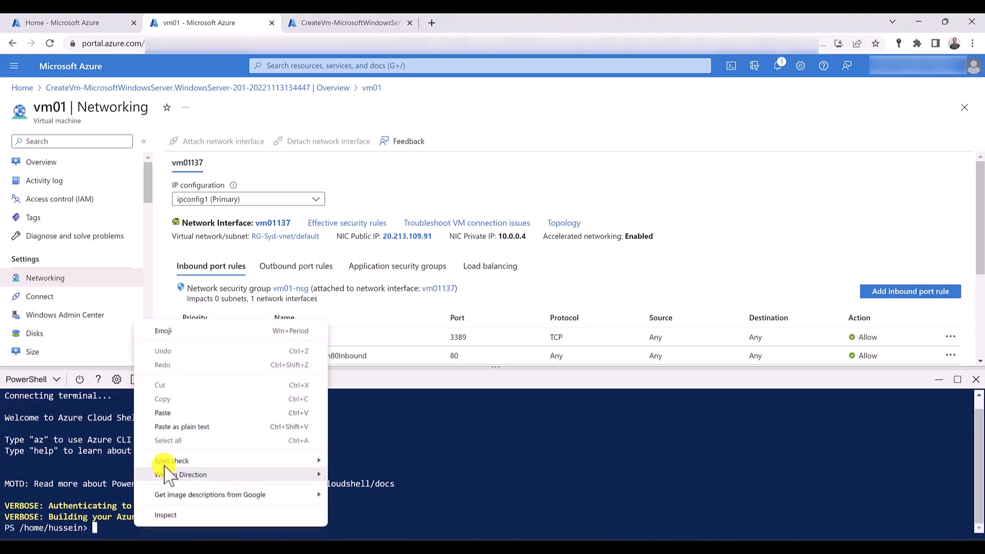
left_click(174, 409)
key("Home")
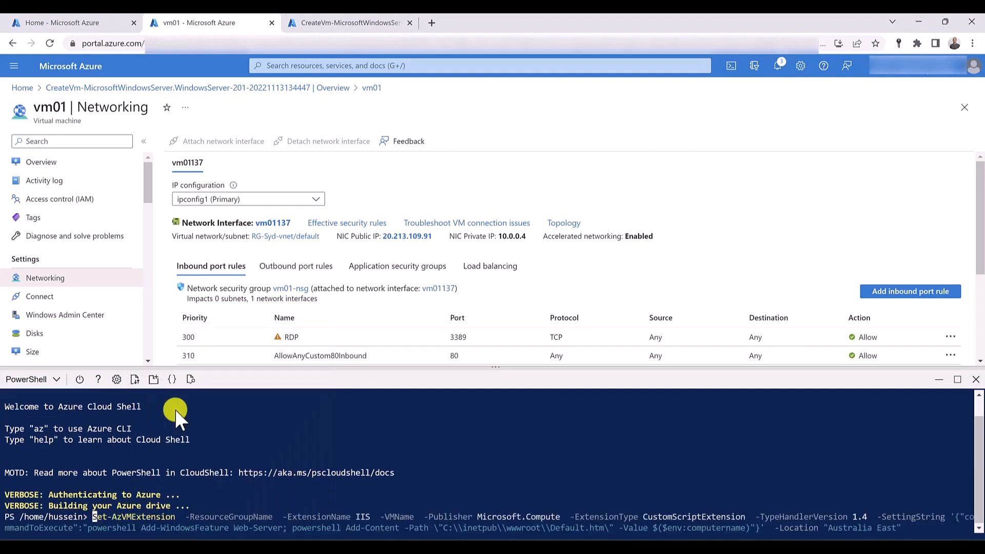
key("Right")
key("Right")
key("Right")
key("Right")
key("Right")
key("Right")
key("Right")
key("Right")
key("Right")
key("Right")
key("Right")
key("Right")
key("Right")
key("Right")
key("Right")
key("Right")
key("Right")
key("Right")
key("Right")
key("Right")
key("Right")
key("Right")
key("Right")
key("Right")
key("Right")
key("Right")
key("Right")
key("Right")
key("Right")
key("Right")
type("rg")
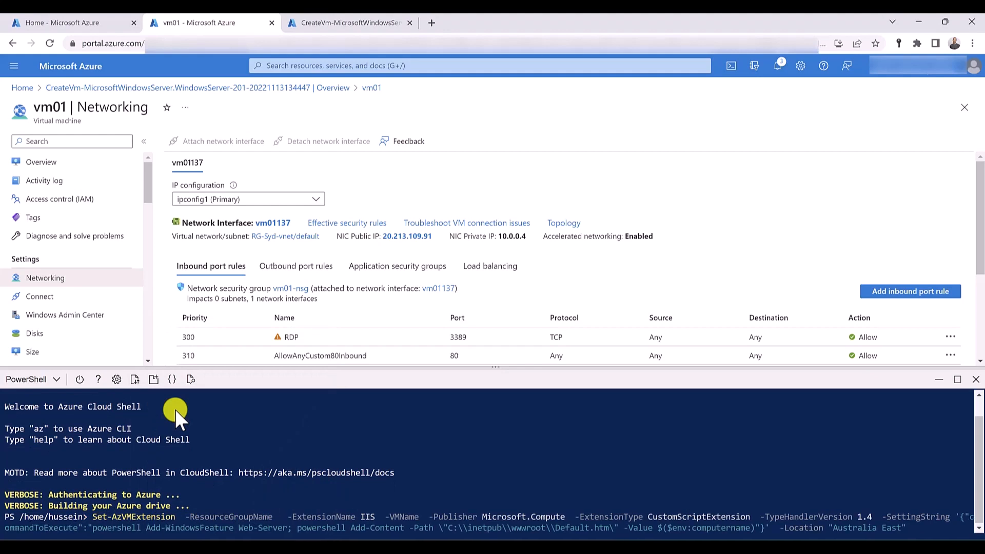
key("BackSpace")
key("BackSpace")
type("RG-Syd")
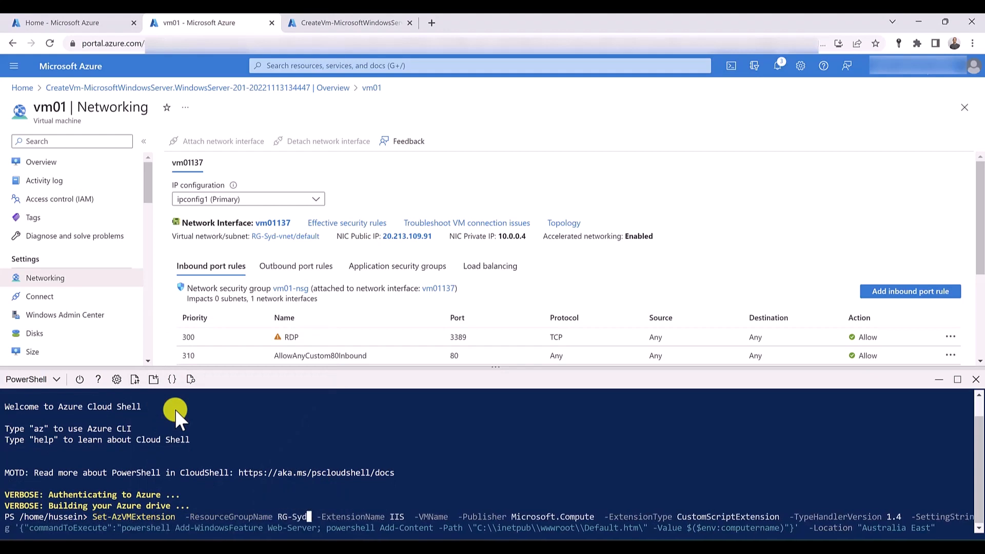
- Set the VMName parameter of the Set-AzVMExtension command to vm01 and run the command
key("Right")
key("Right")
key("Right")
key("Right")
key("Right")
key("Right")
key("Right")
key("Right")
key("Right")
key("Right")
key("Right")
key("Right")
key("Right")
key("Right")
key("Right")
key("Right")
key("Right")
key("Right")
key("Right")
key("Right")
type("vm")
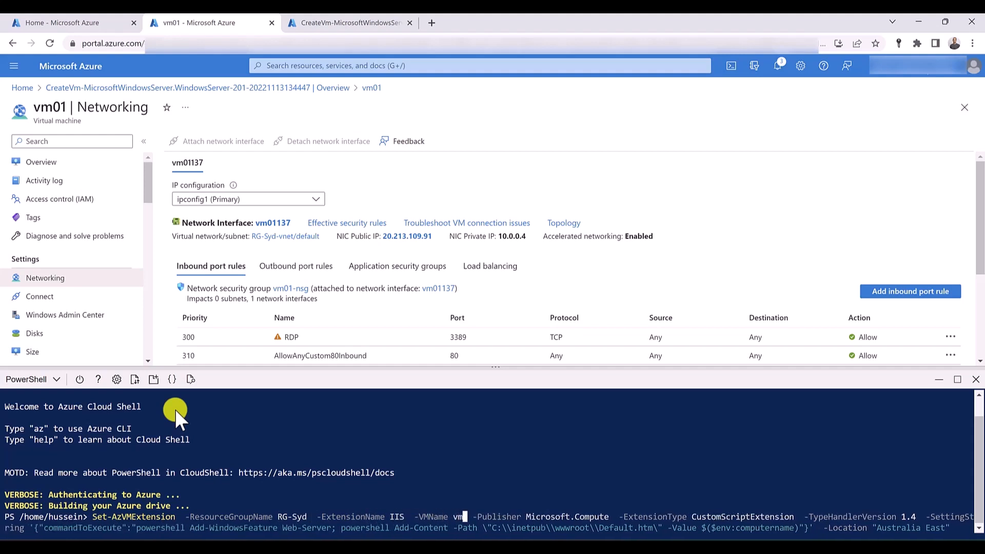
type("01")
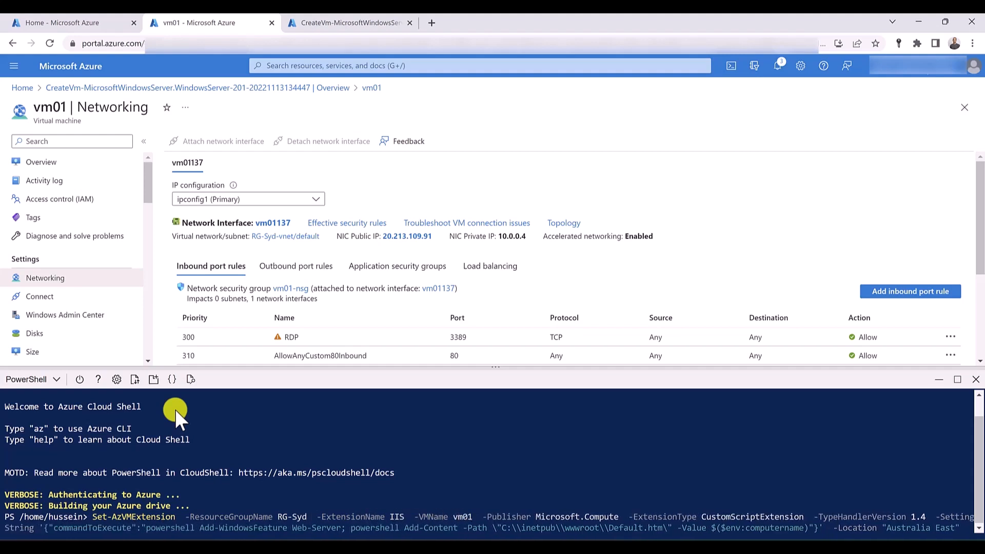
key("Return")
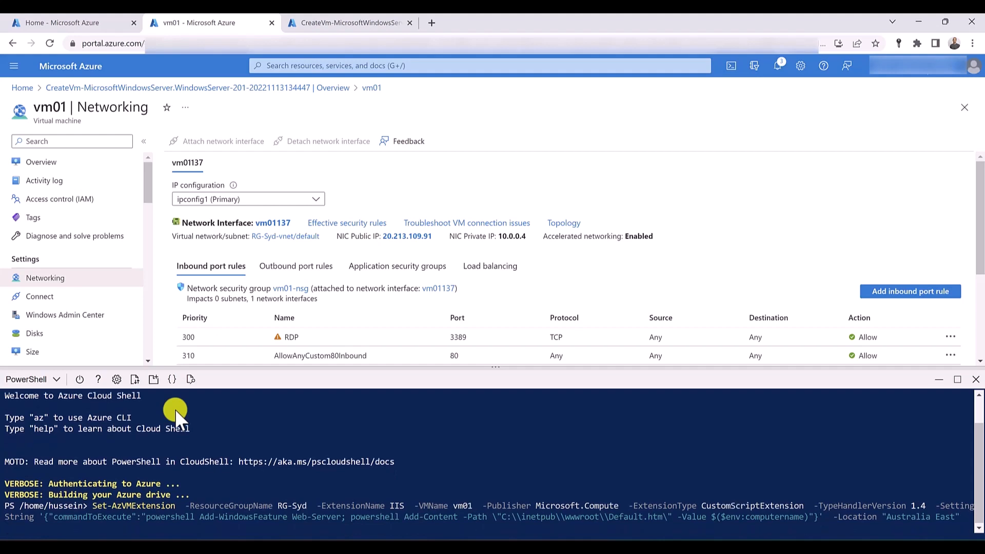
- Open the deployed vm02 resource and save the DNS name label vm02-trafficmanager on its public IP address
left_click(329, 23)
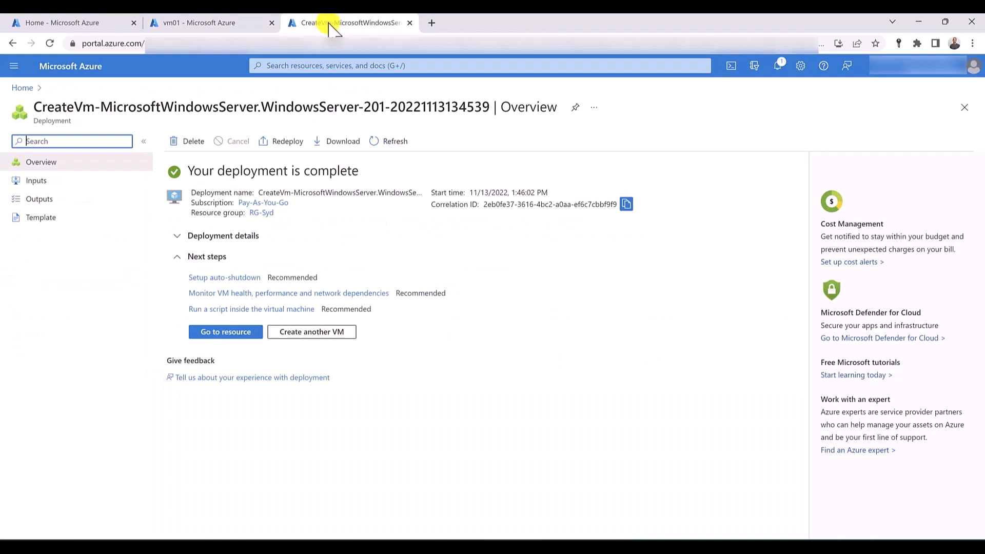
left_click(244, 333)
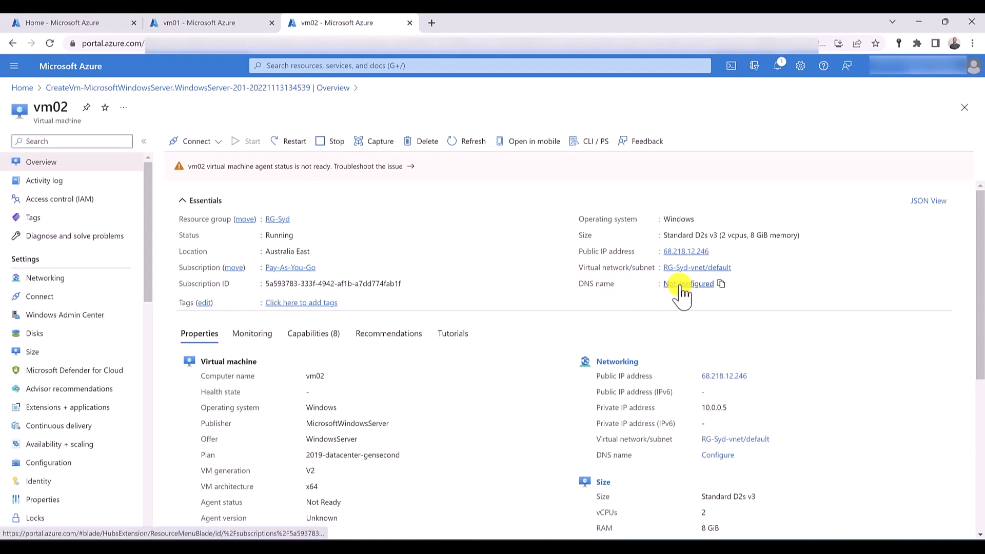
left_click(680, 286)
left_click(345, 279)
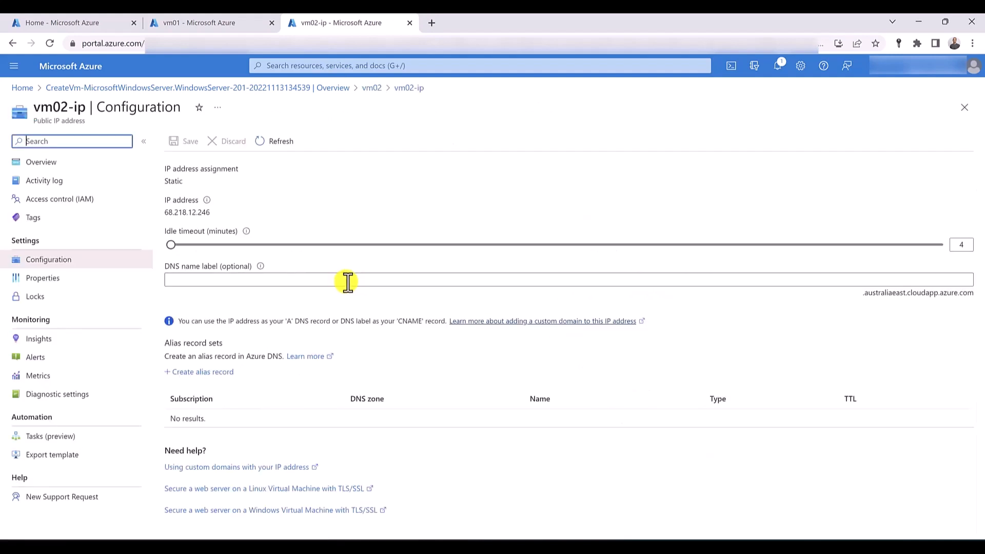
type("vm")
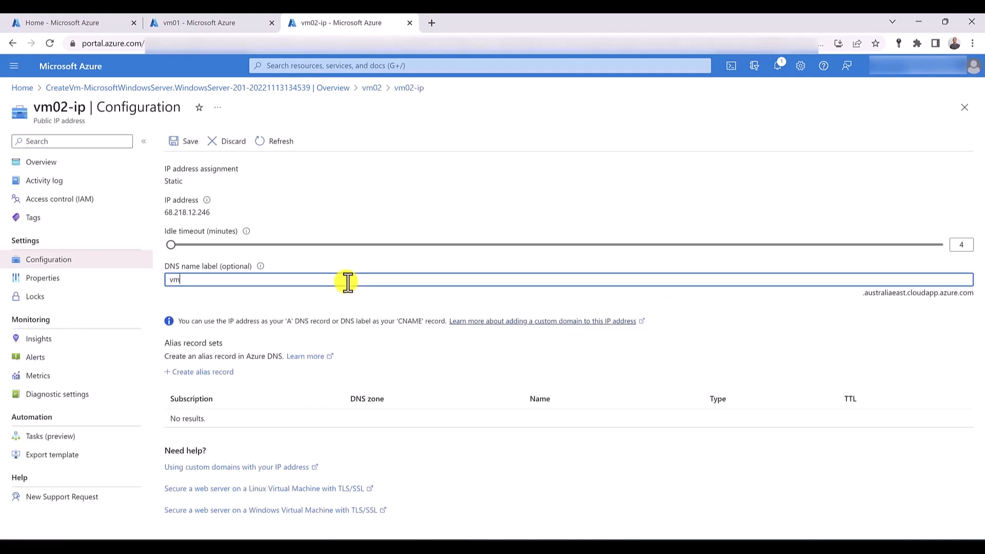
type("02-trafficmanager")
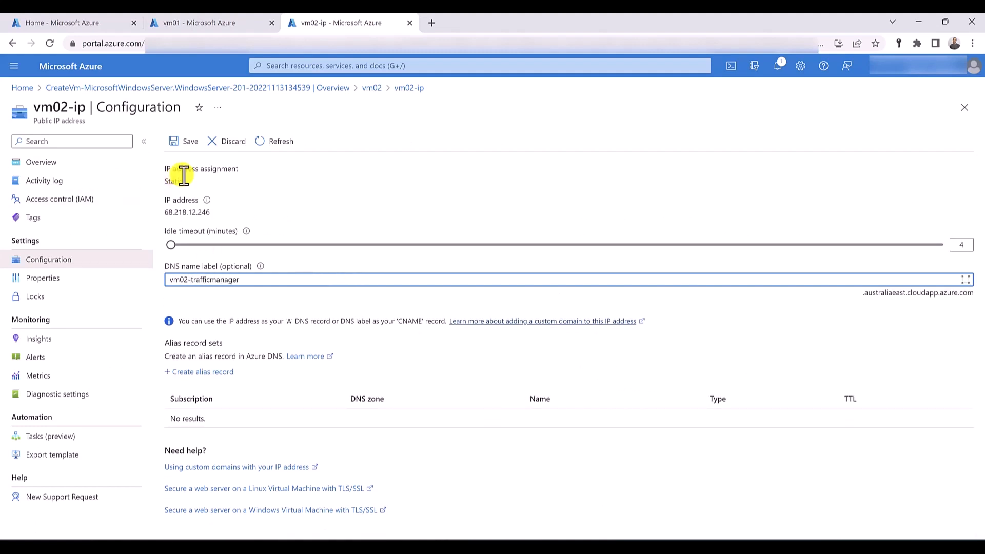
left_click(187, 146)
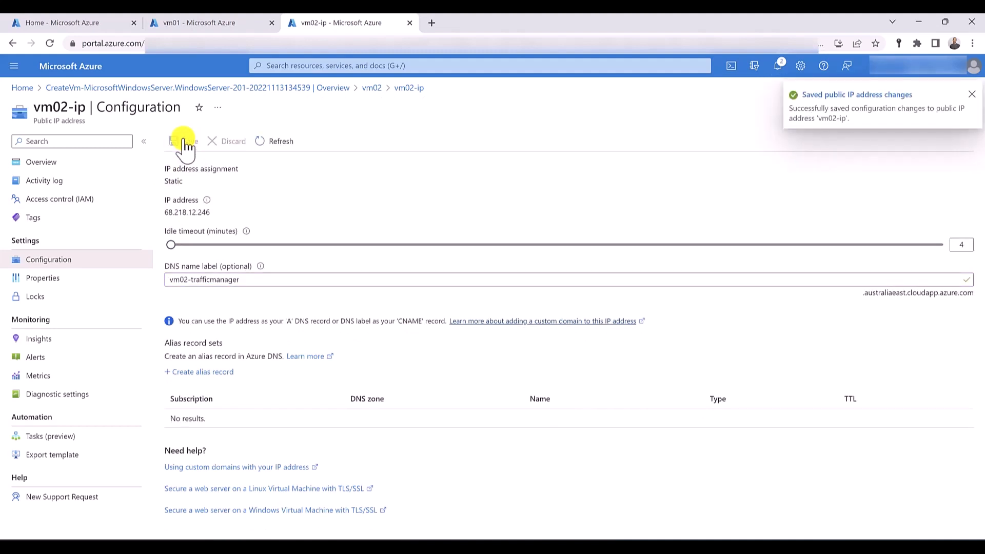
- Add an inbound security rule to vm02's networking that allows destination port 80 from any source
left_click(374, 90)
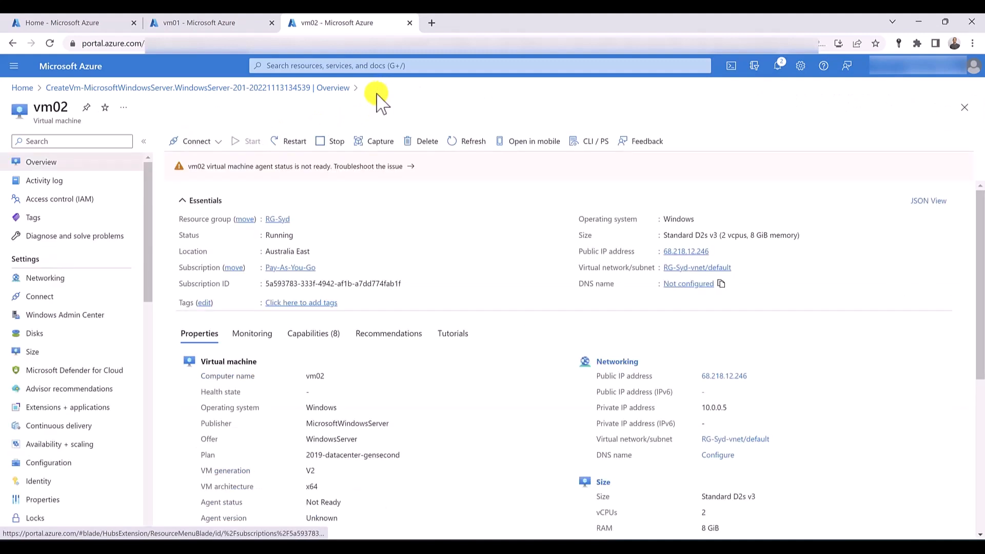
left_click(49, 281)
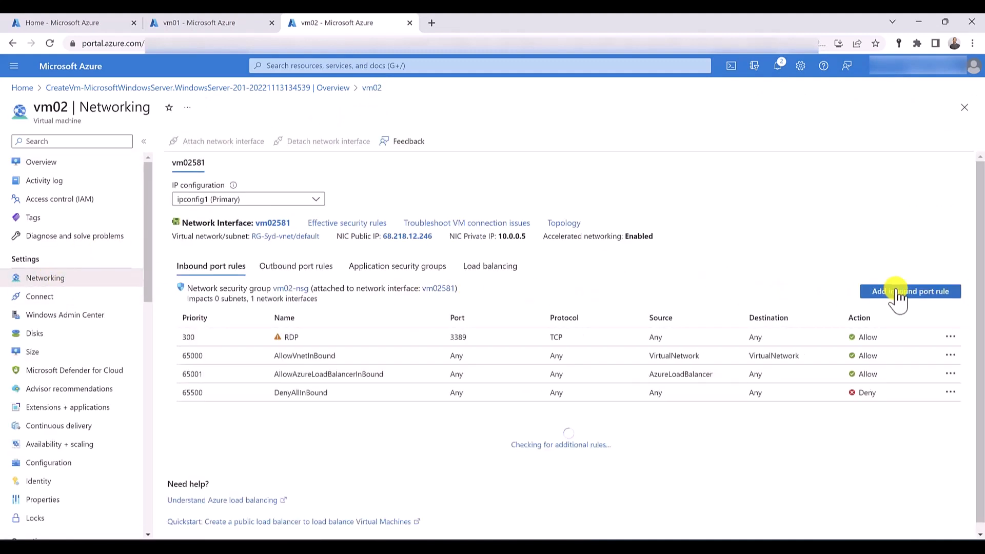
left_click(899, 298)
left_click(781, 284)
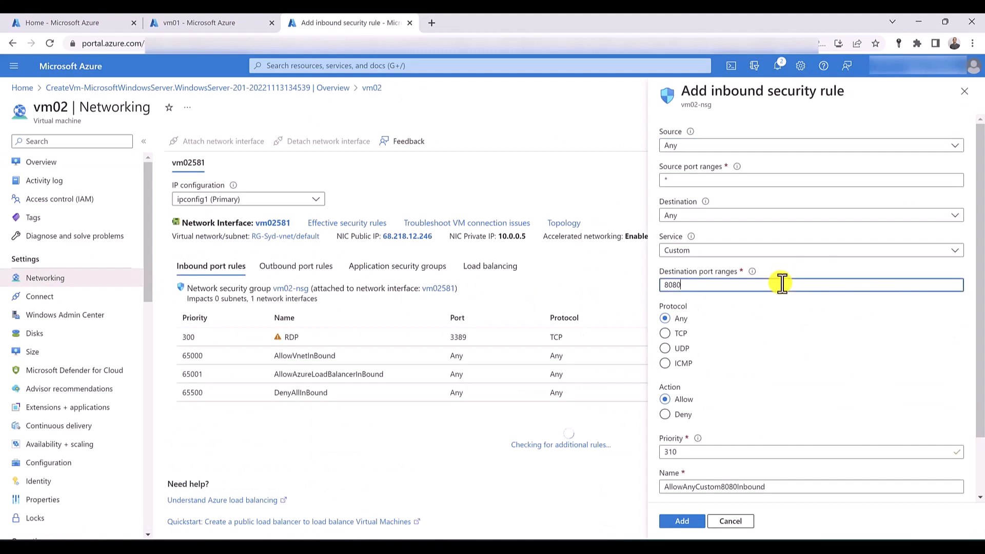
key("BackSpace")
key("BackSpace")
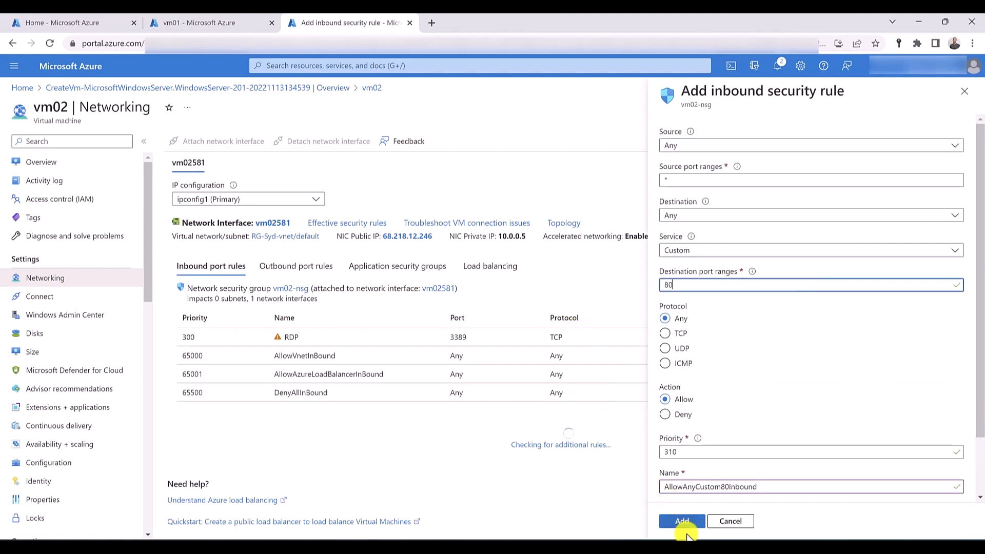
left_click(686, 525)
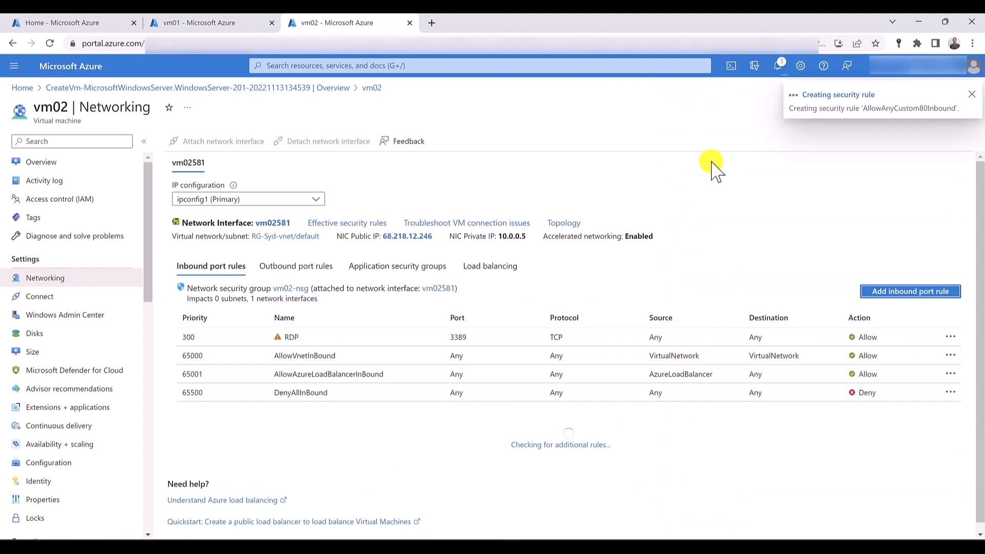
- Start a PowerShell Cloud Shell from vm02, paste the copied Set-AzVMExtension IIS install command, and set its ResourceGroupName to RG-Syd
left_click(737, 68)
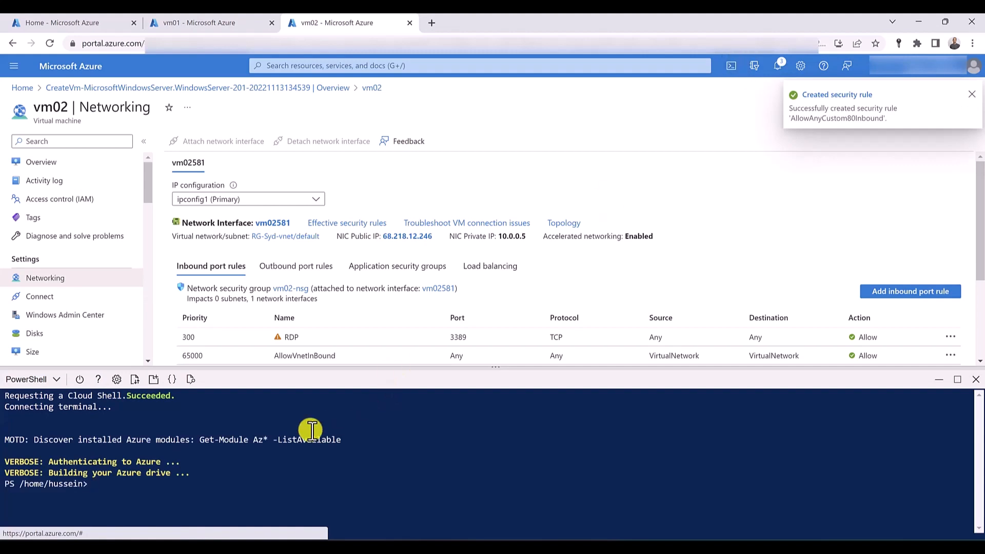
right_click(103, 485)
left_click(150, 373)
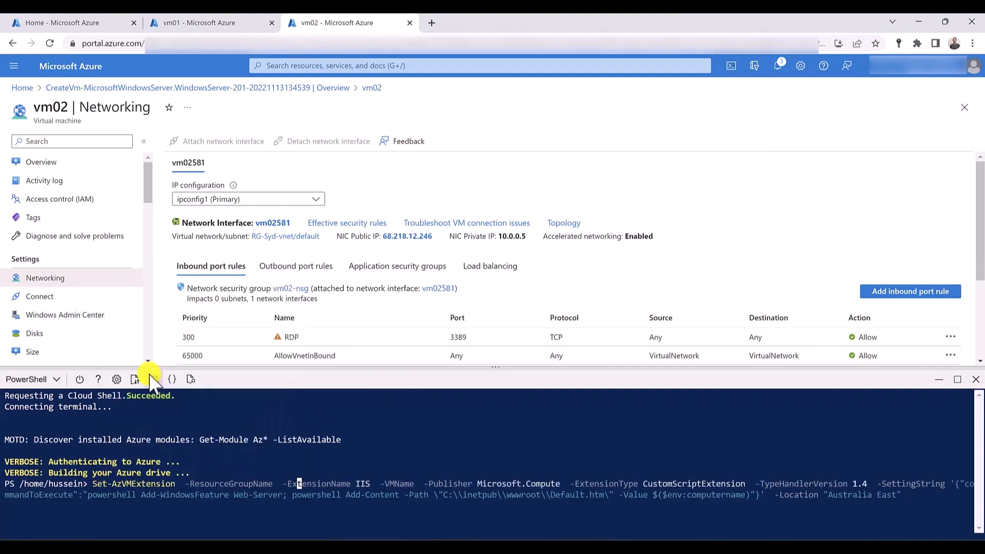
key("Left")
key("Left")
key("Left")
key("Left")
key("Left")
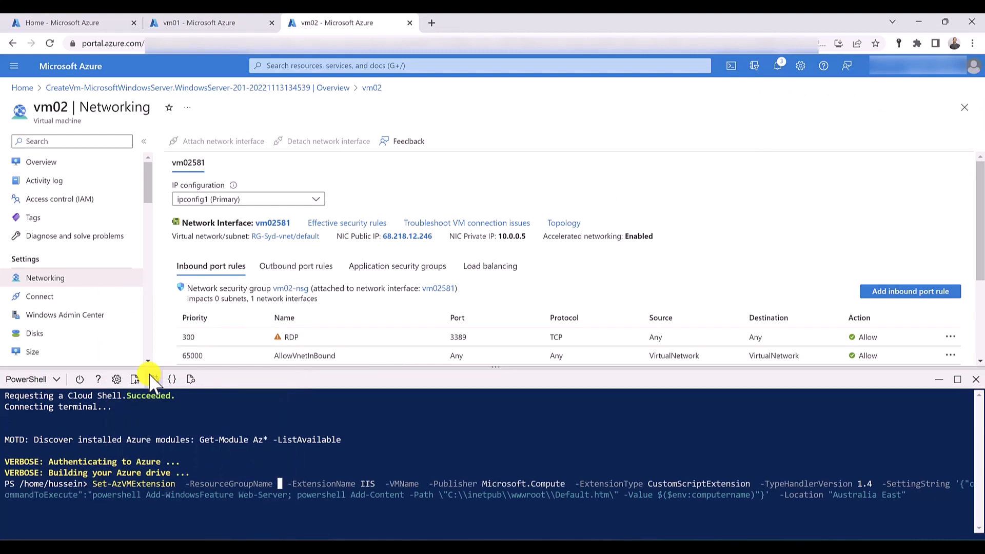
type("RG-Syd")
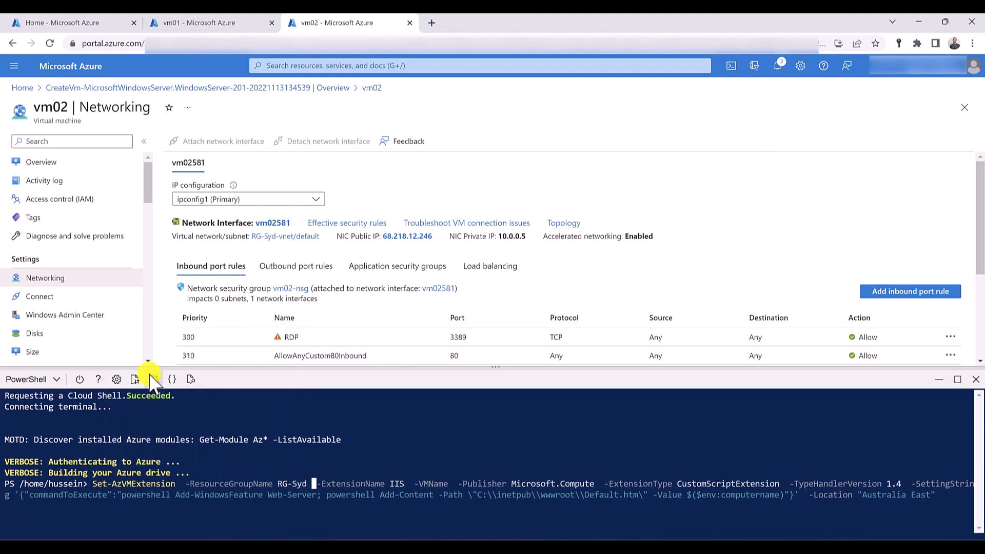
- Set the command's VMName to vm02 and run it, and check the output of the IIS installation on vm01
key("Right")
key("Right")
key("Right")
key("Right")
key("Right")
key("Right")
key("Right")
key("Right")
key("Right")
key("Right")
key("Right")
key("Right")
key("Right")
type("vm")
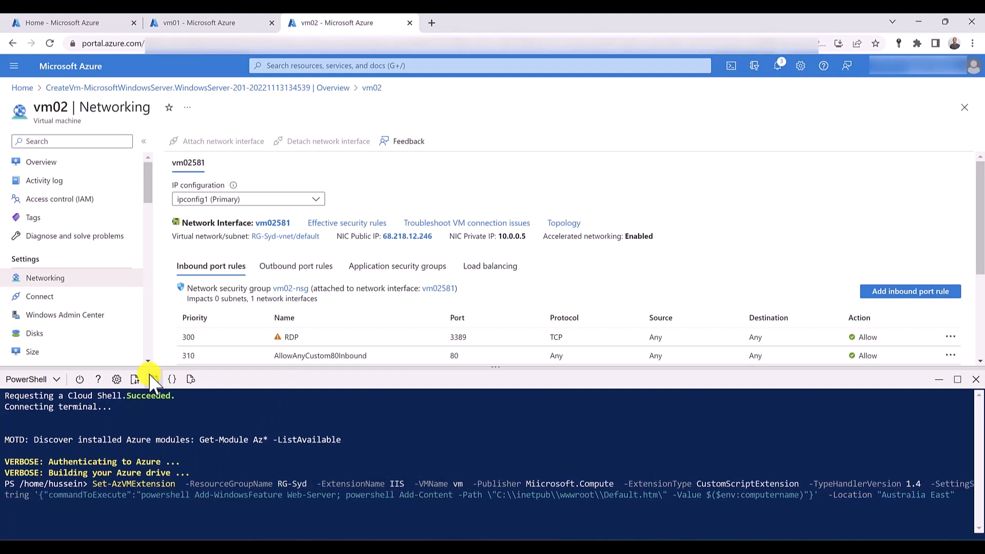
type("02")
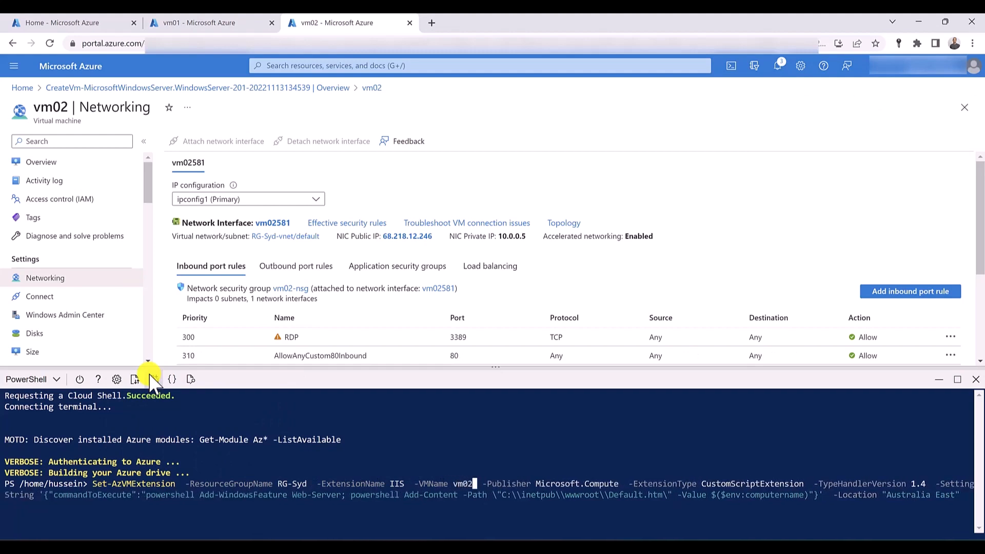
key("Return")
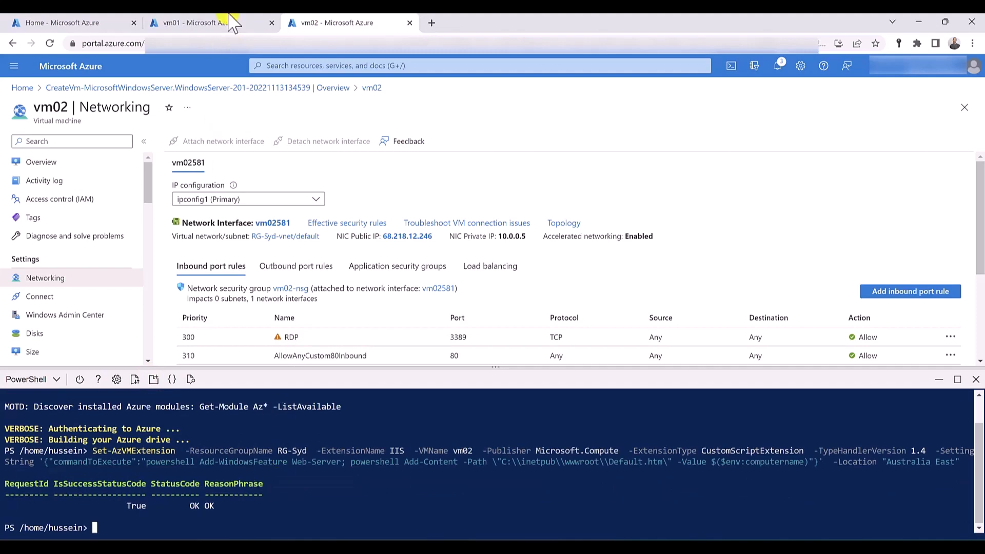
left_click(195, 23)
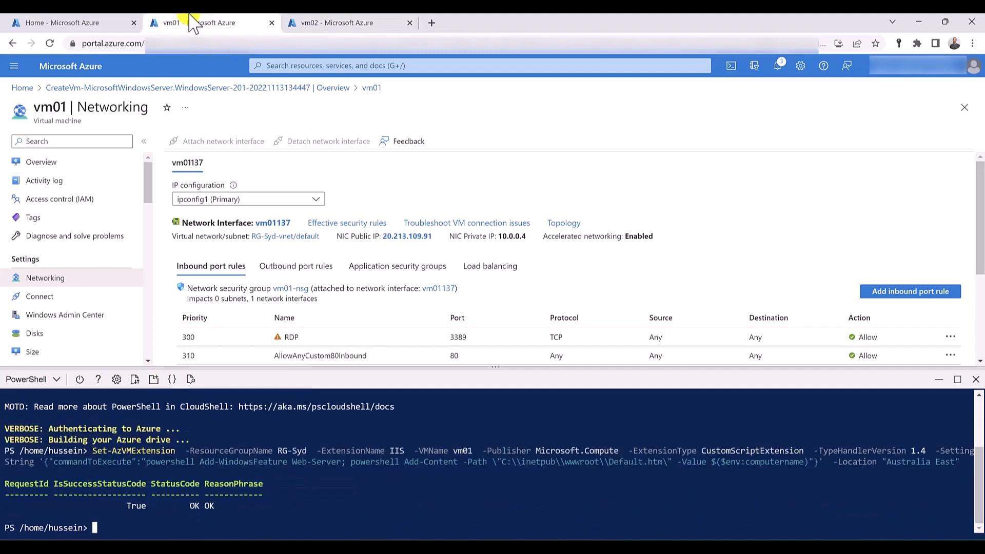
- Begin a new Traffic Manager profile from the portal home page, naming it trafficmanager followed by the owner's first name
left_click(69, 22)
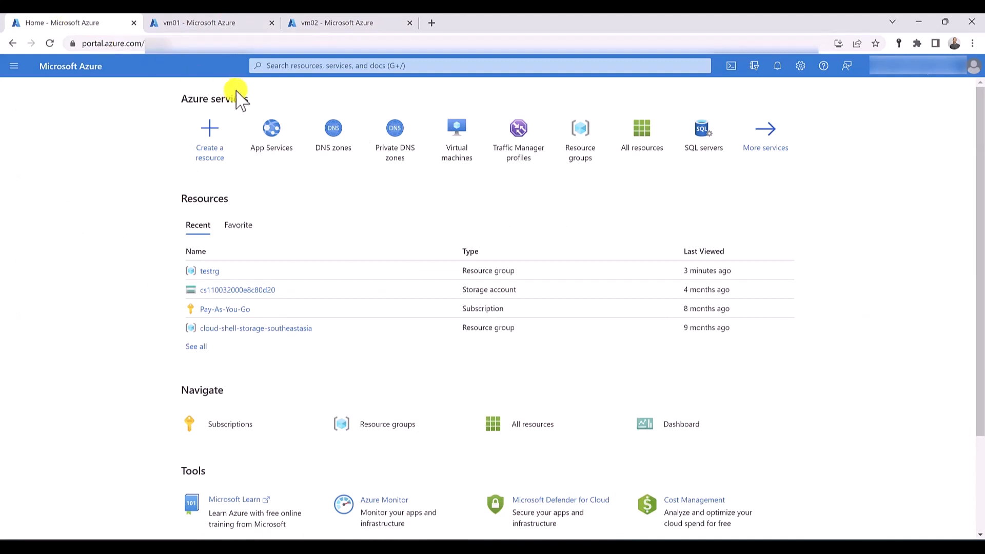
left_click(518, 153)
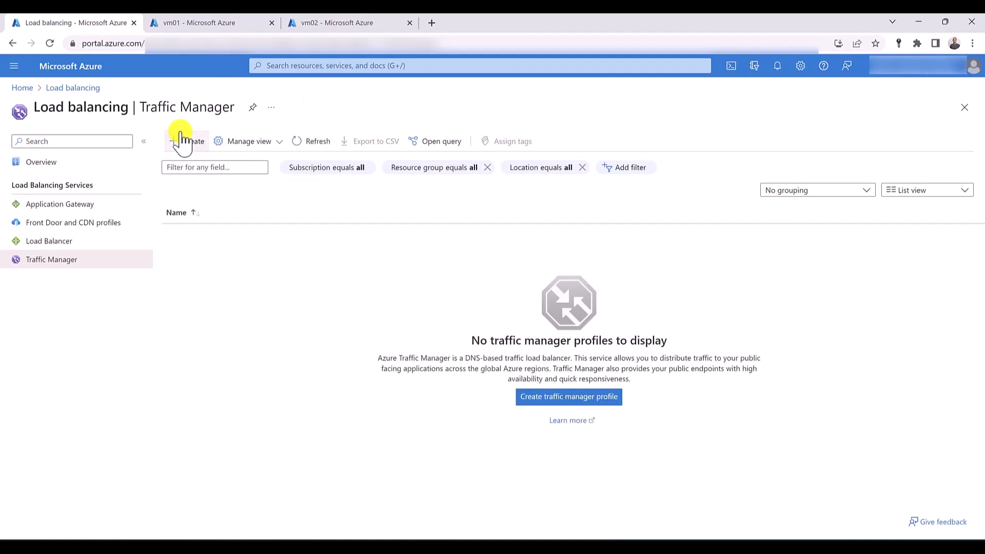
left_click(181, 141)
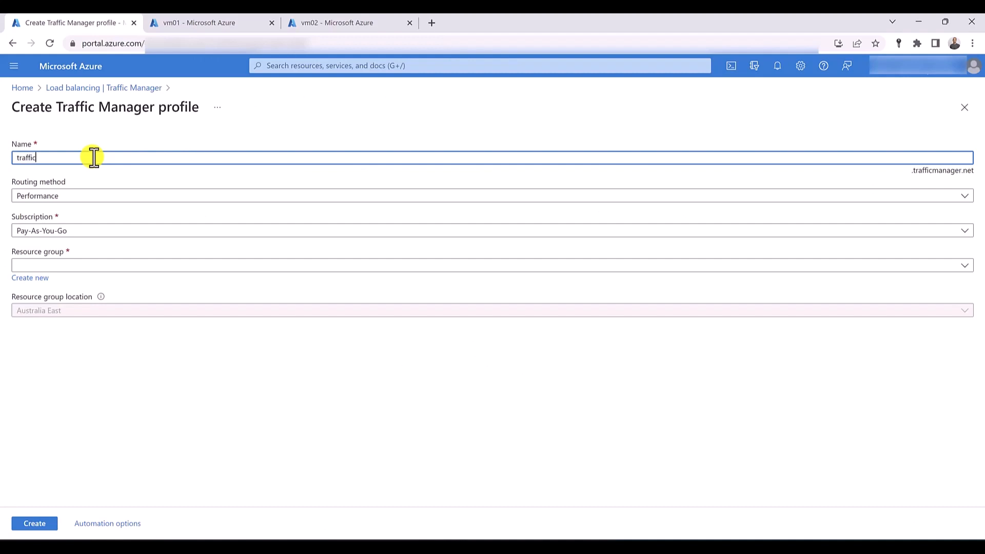
type("trafficmanagerhussein")
key("Tab")
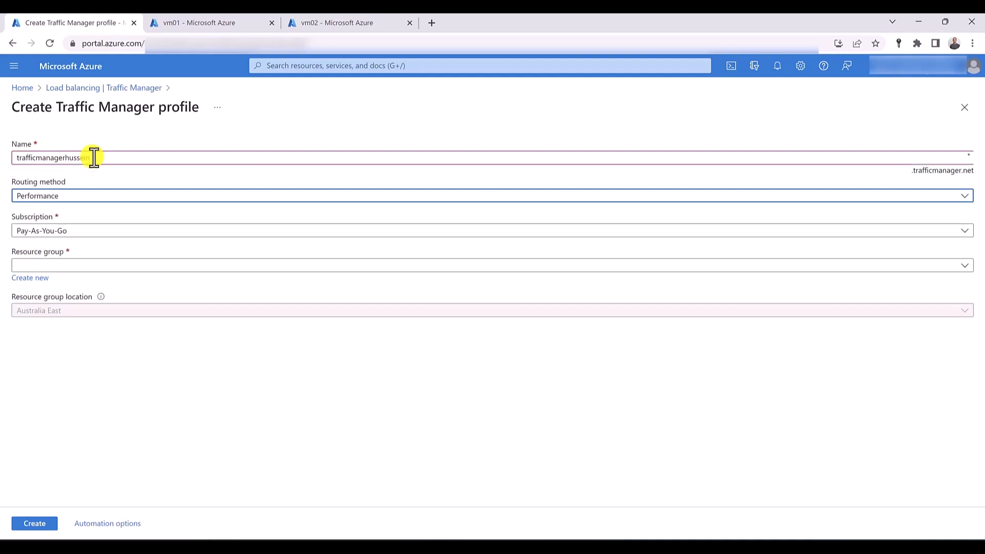
- Set the profile's routing method to Priority and its resource group to RG-Syd, and create the profile
left_click(76, 198)
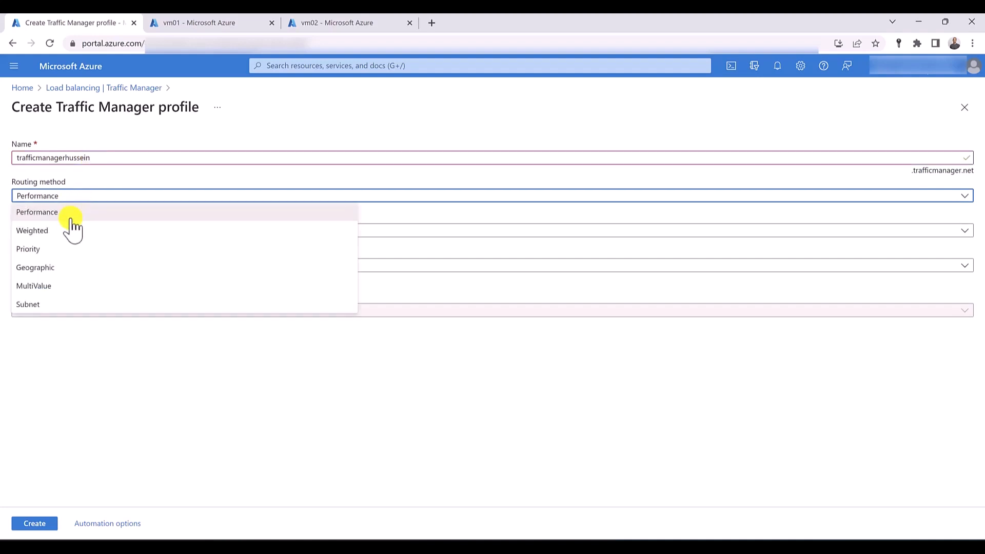
left_click(70, 249)
left_click(75, 266)
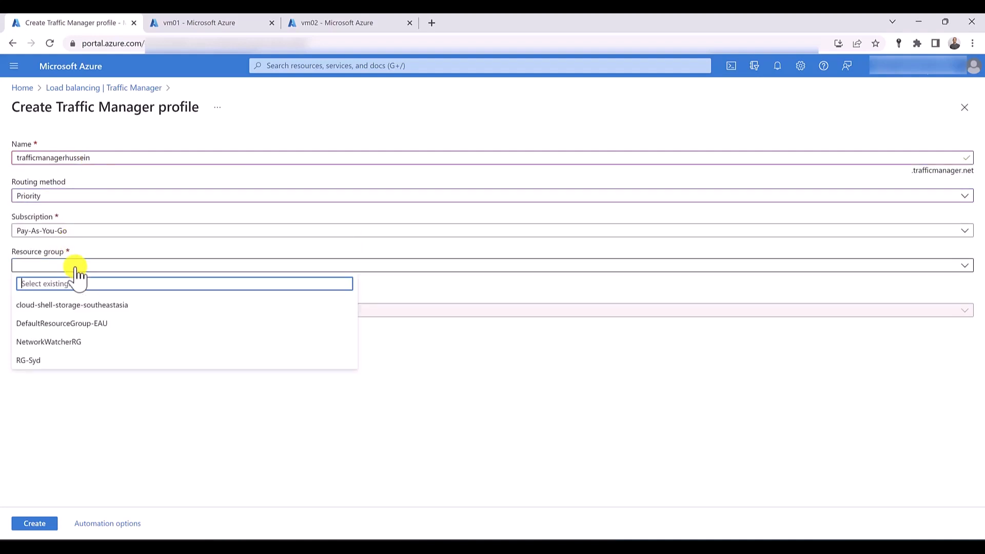
left_click(58, 365)
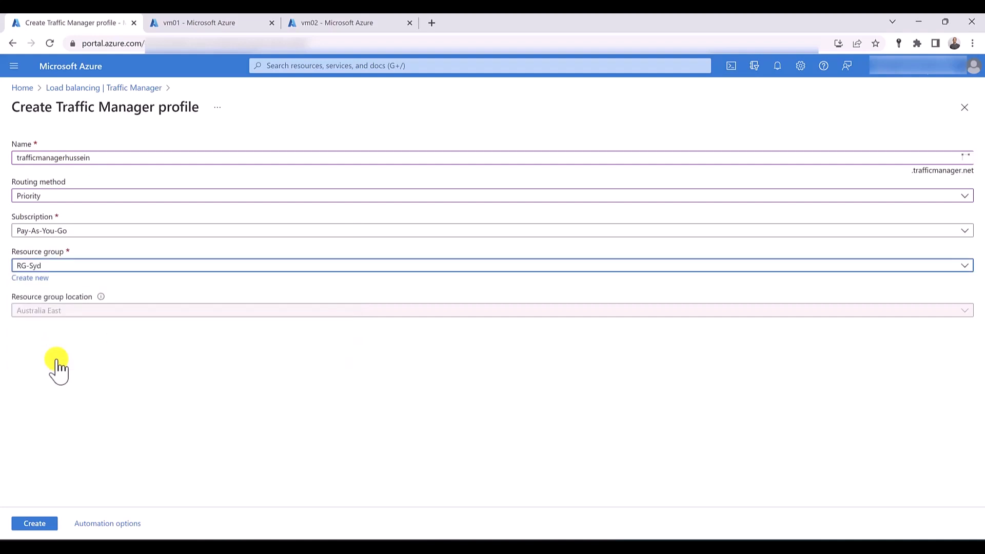
left_click(23, 524)
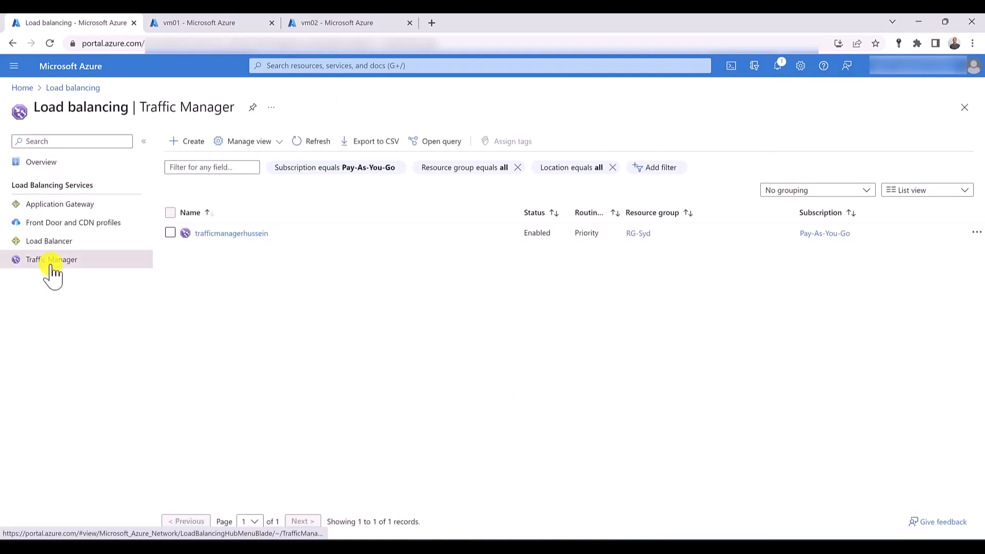
- Open the Traffic Manager profile's endpoints and begin adding an Azure endpoint named vm01
left_click(47, 262)
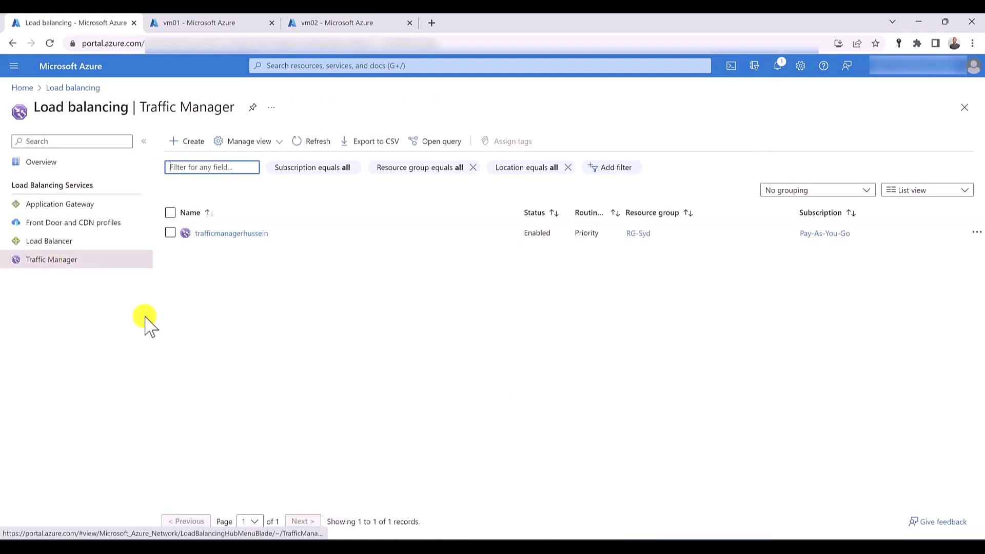
left_click(225, 233)
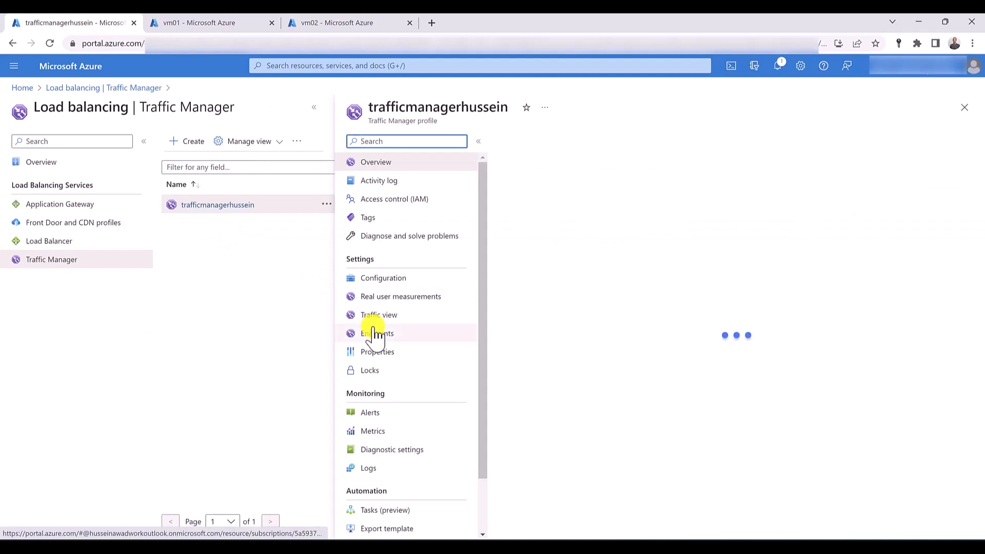
left_click(376, 336)
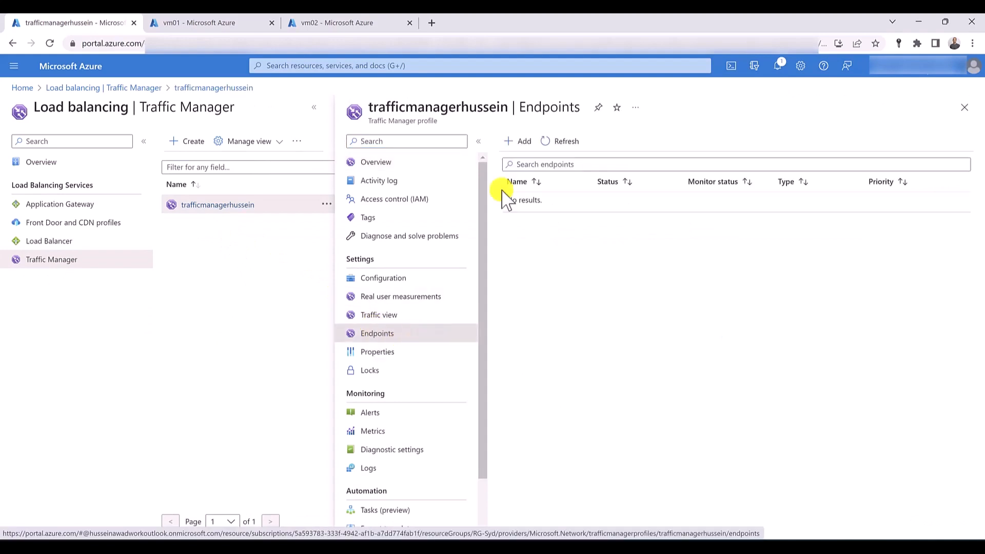
left_click(519, 146)
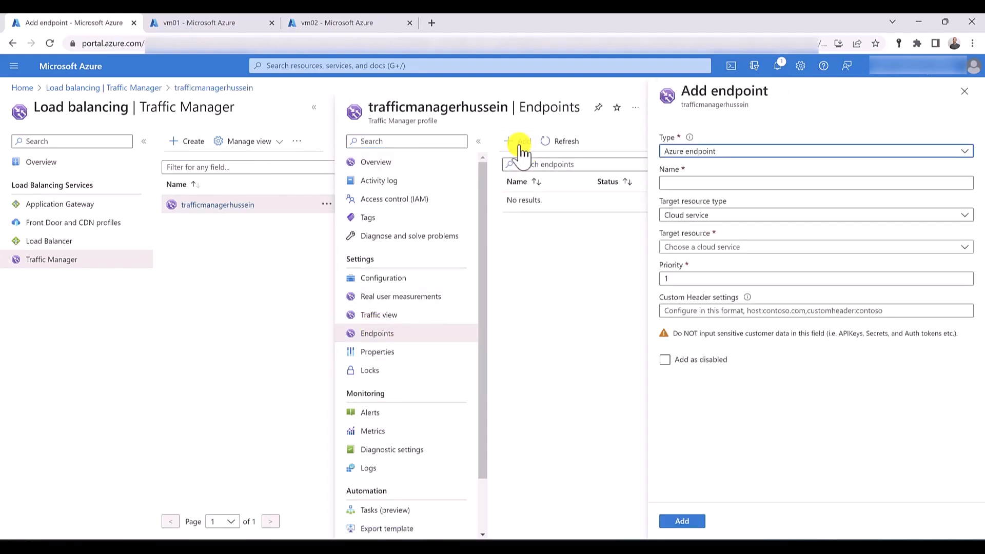
left_click(704, 183)
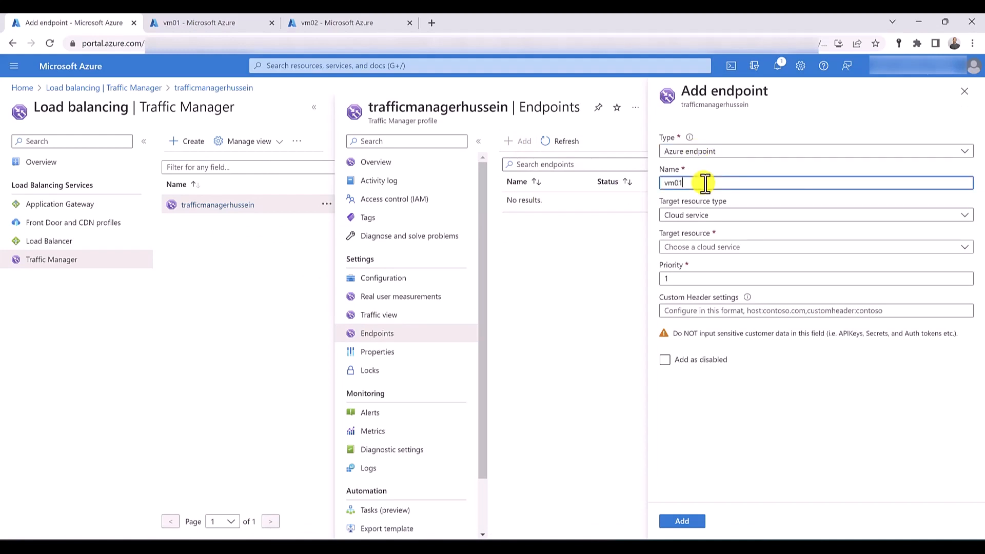
type("vm01")
- Target the vm01 endpoint at the public IP address vm01-ip with priority 1, and add it to the profile
left_click(707, 215)
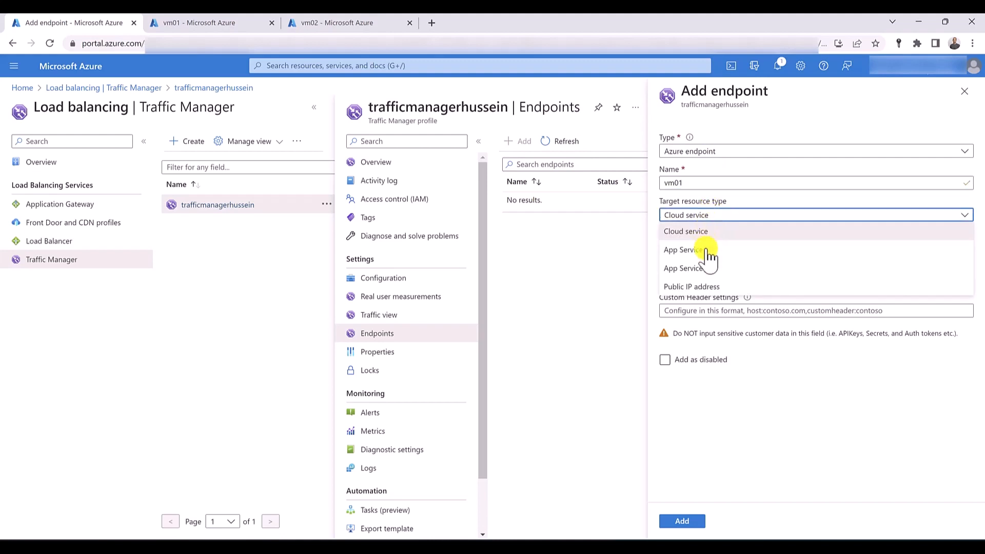
left_click(707, 286)
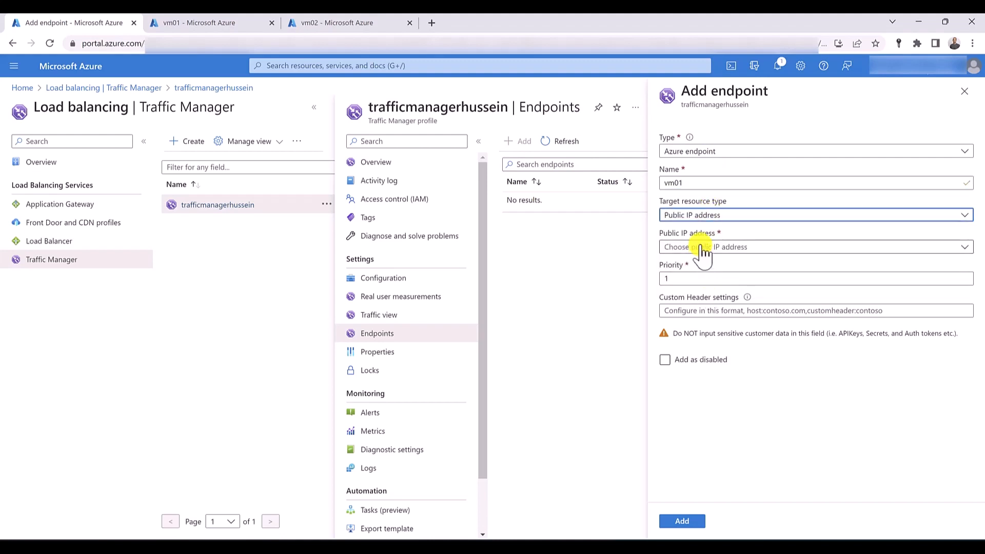
left_click(704, 251)
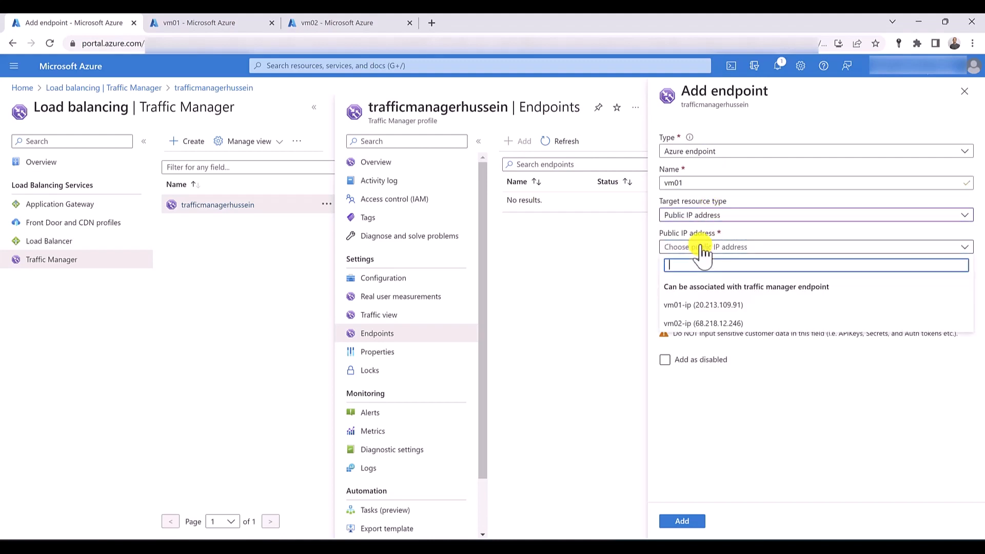
left_click(709, 308)
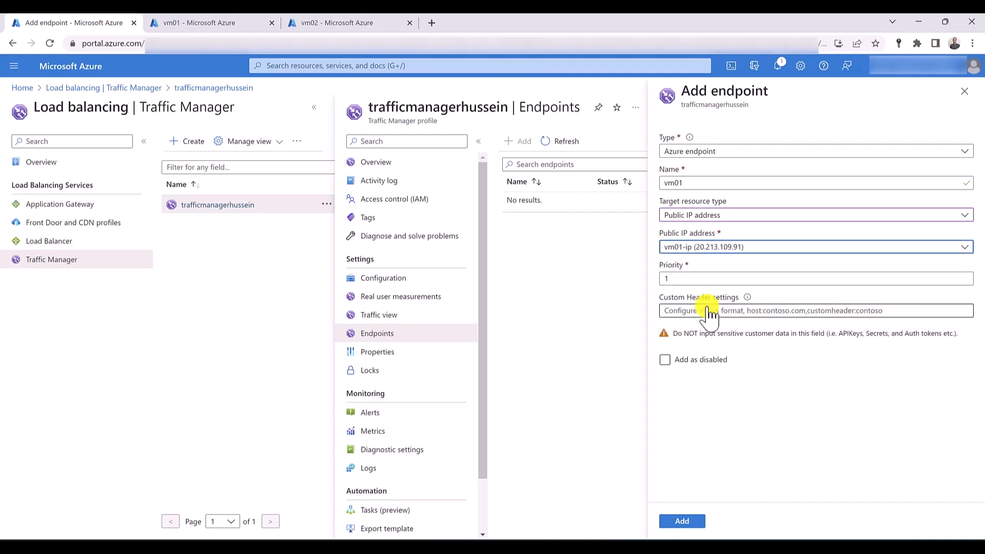
left_click(688, 277)
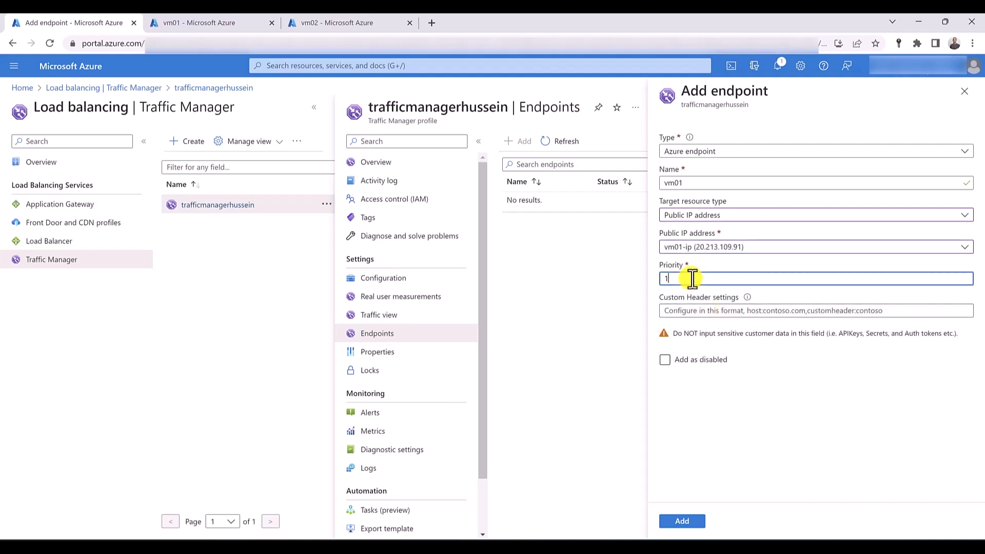
left_click(685, 521)
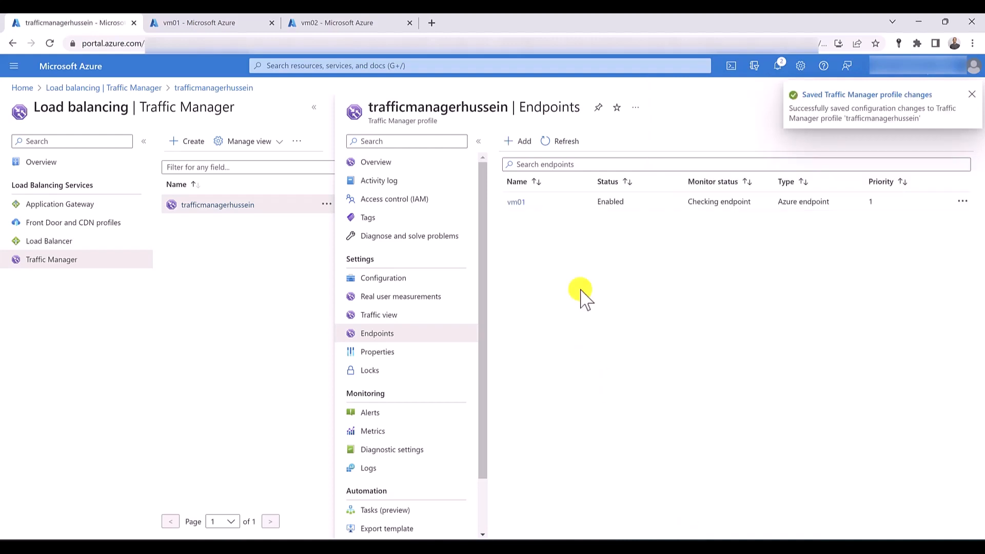
- Add a second Azure endpoint named vm02, targeting the public IP address vm02-ip with priority 2
left_click(516, 144)
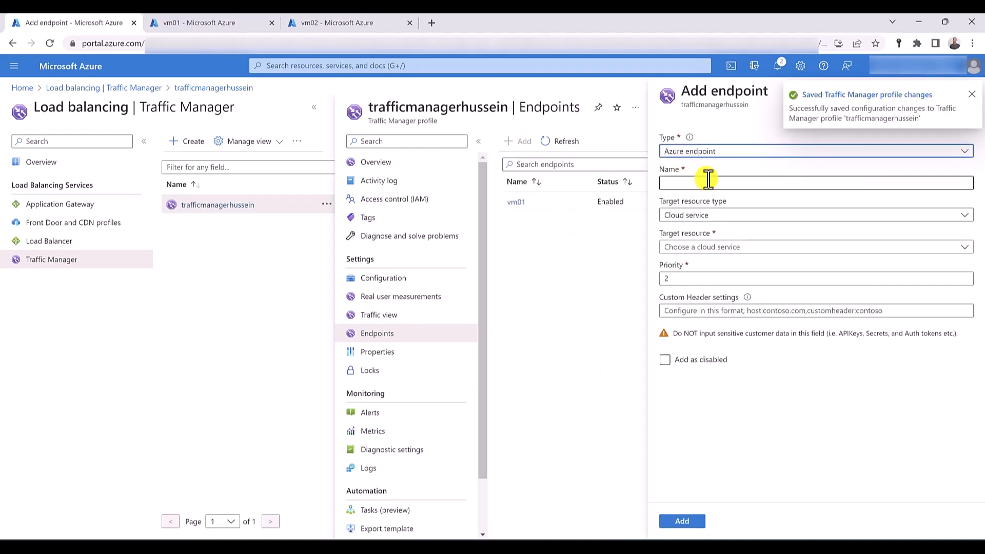
left_click(708, 180)
type("vm")
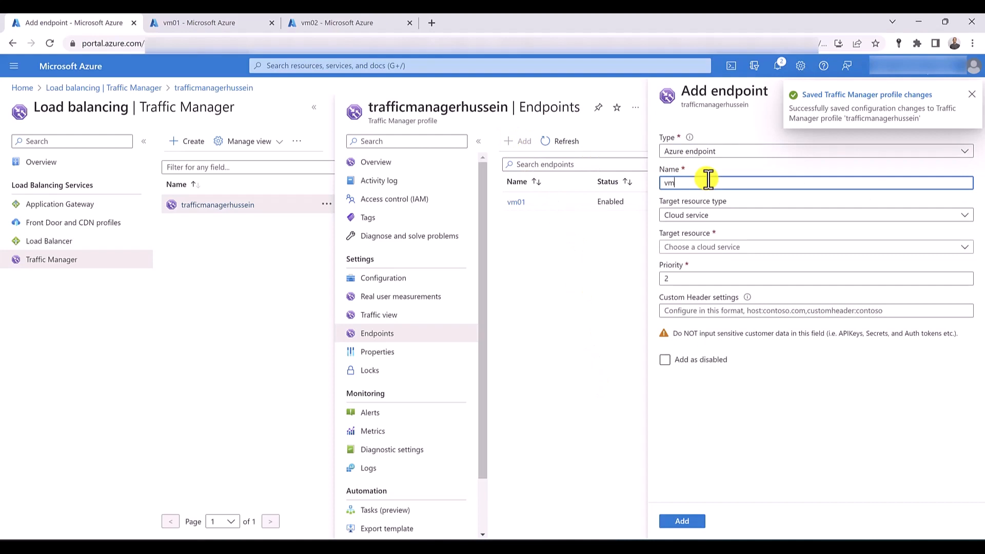
type("02")
left_click(676, 215)
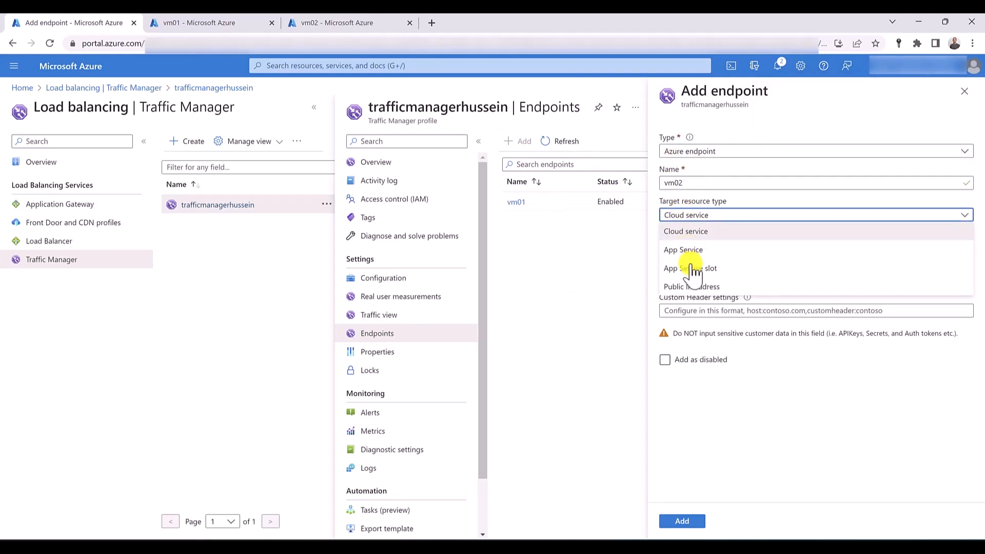
left_click(692, 285)
left_click(688, 247)
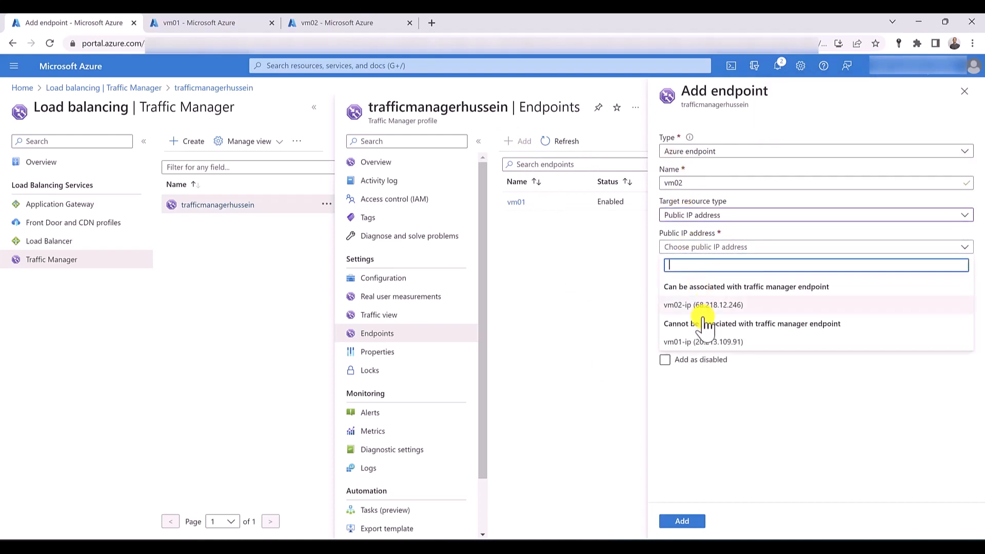
left_click(703, 306)
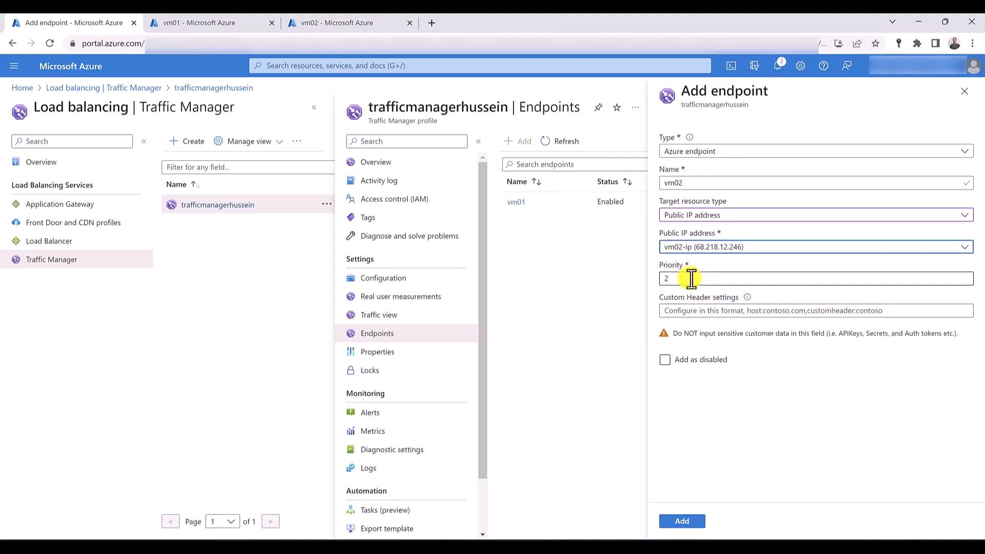
left_click(682, 527)
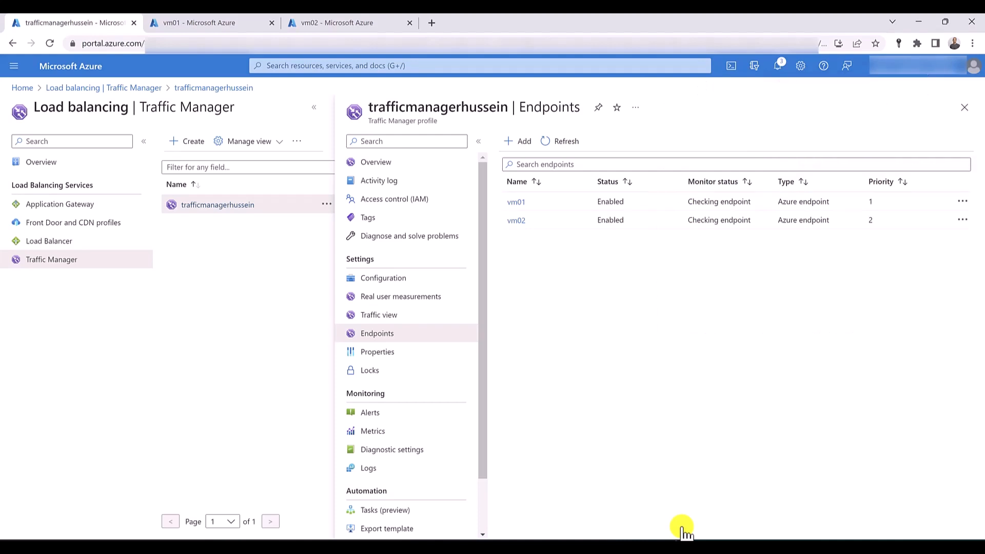
- Copy the Traffic Manager profile's DNS name, load it in a new browser tab to check which server responds, and close that tab
left_click(412, 165)
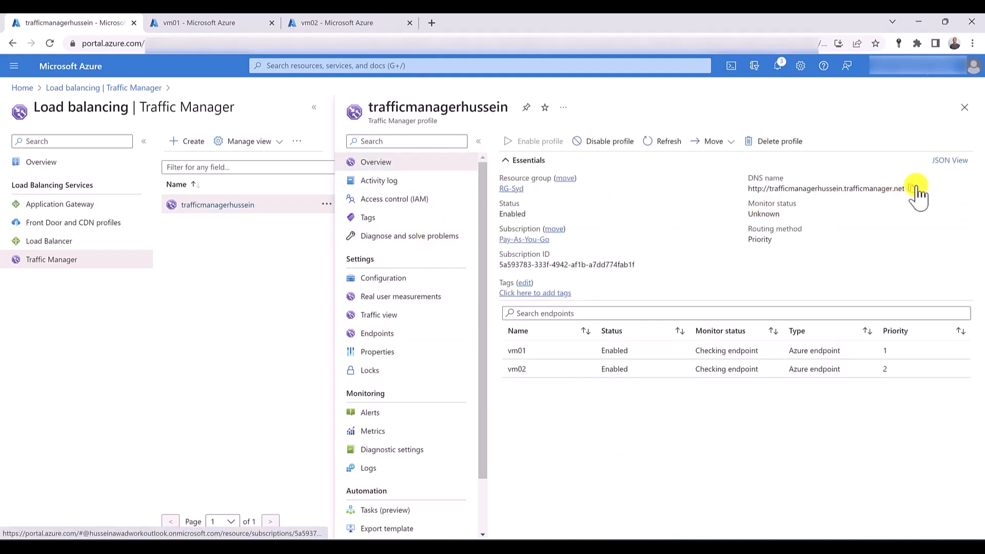
left_click(911, 189)
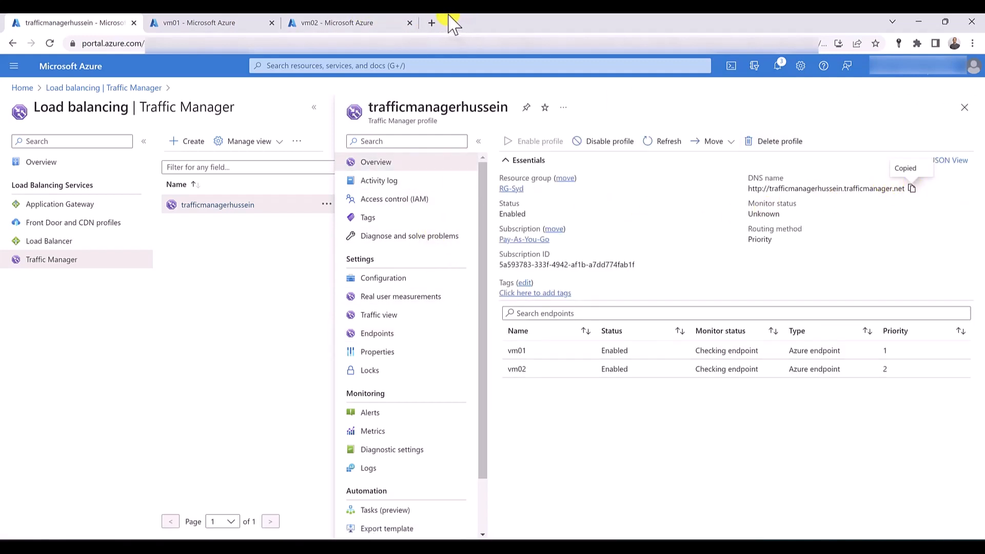
left_click(430, 24)
left_click(425, 38)
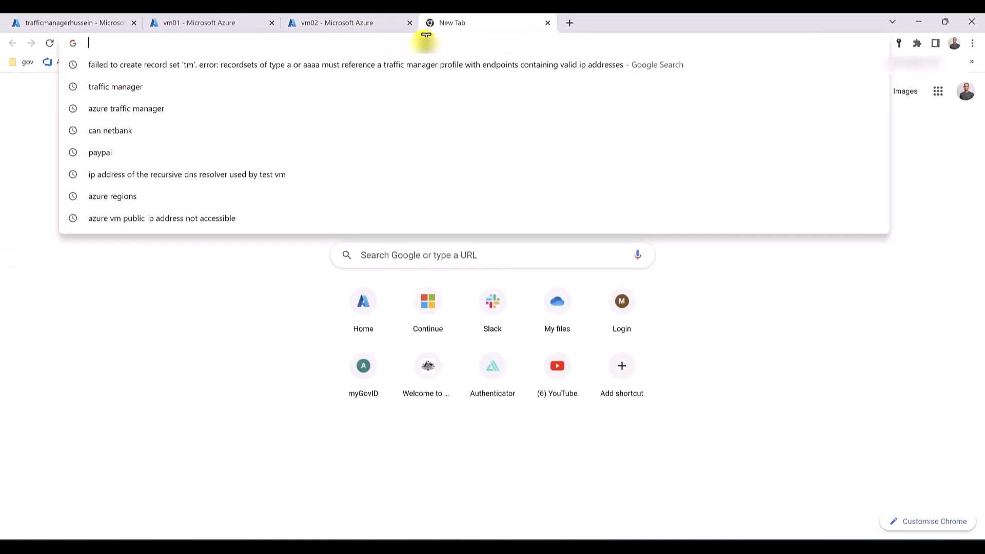
key("ctrl+v")
key("Return")
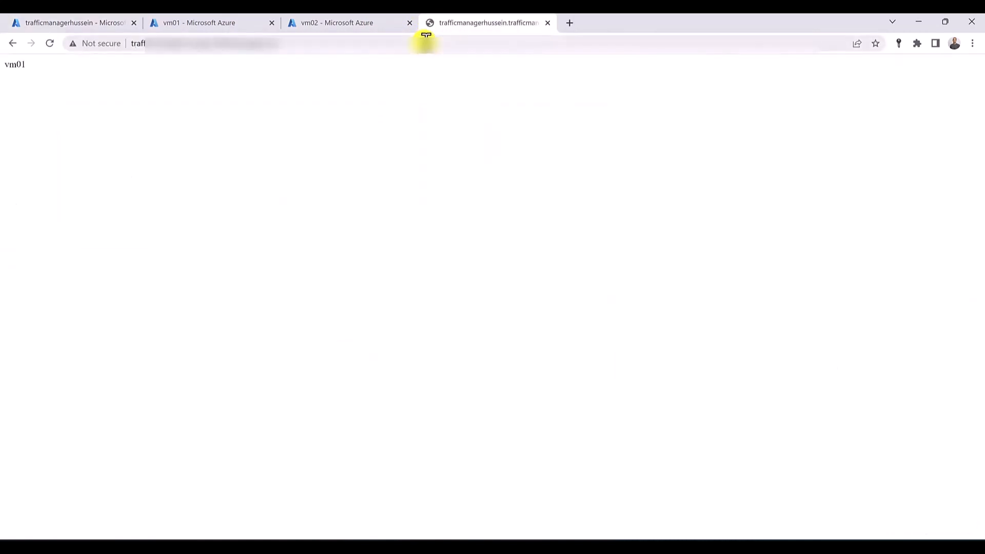
double_click(14, 66)
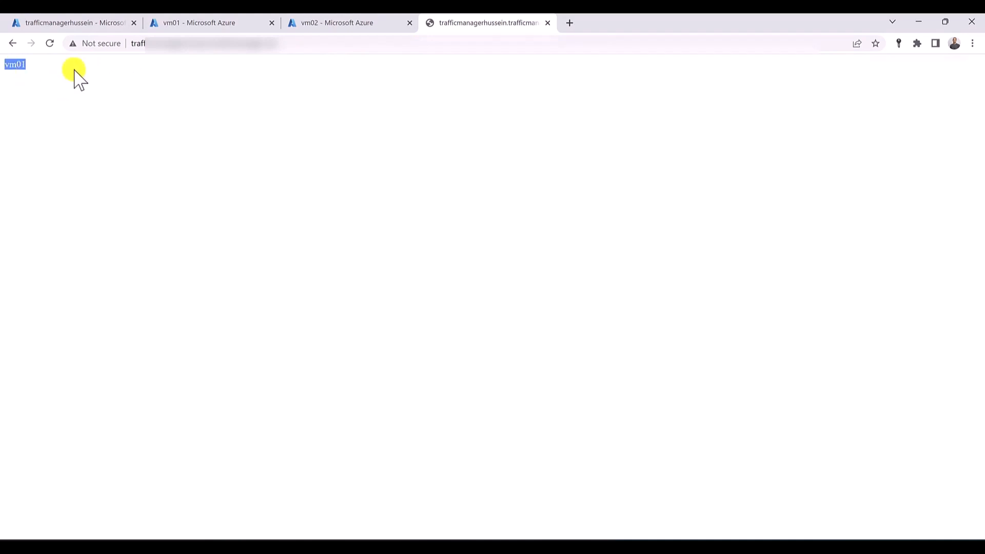
middle_click(448, 19)
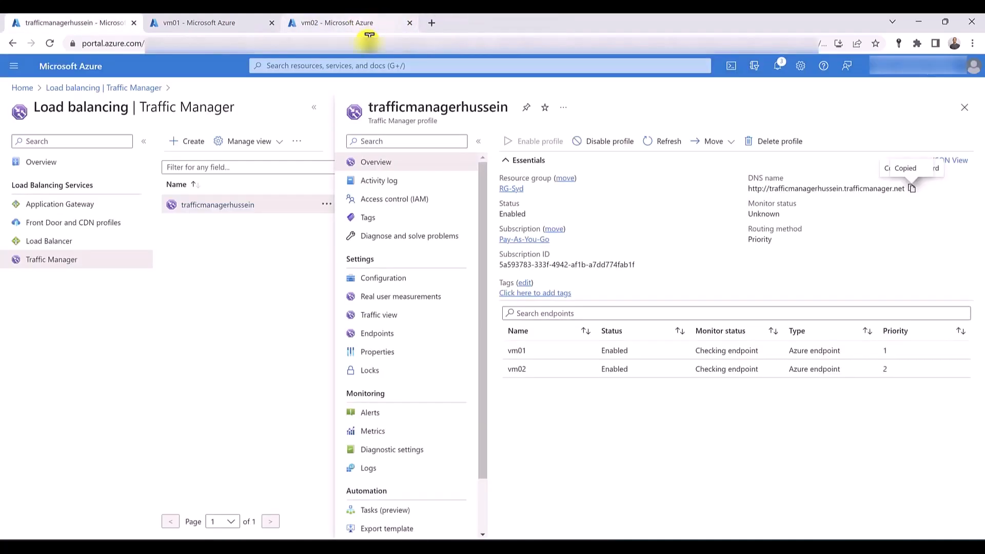
- Open DNS zones in a separate browser tab and begin a new zone in the resource group RG-Syd
left_click(361, 23)
left_click(356, 65)
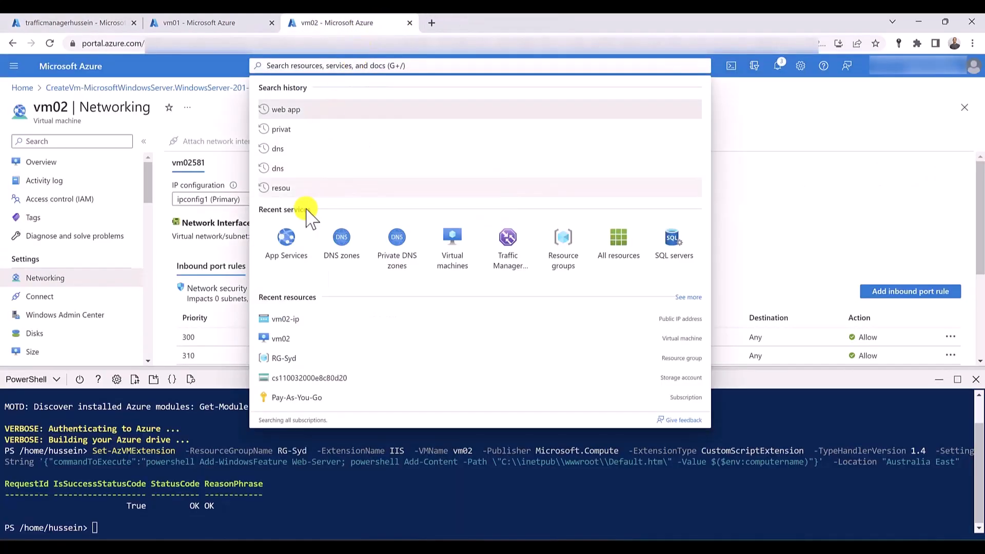
middle_click(340, 252)
left_click(476, 24)
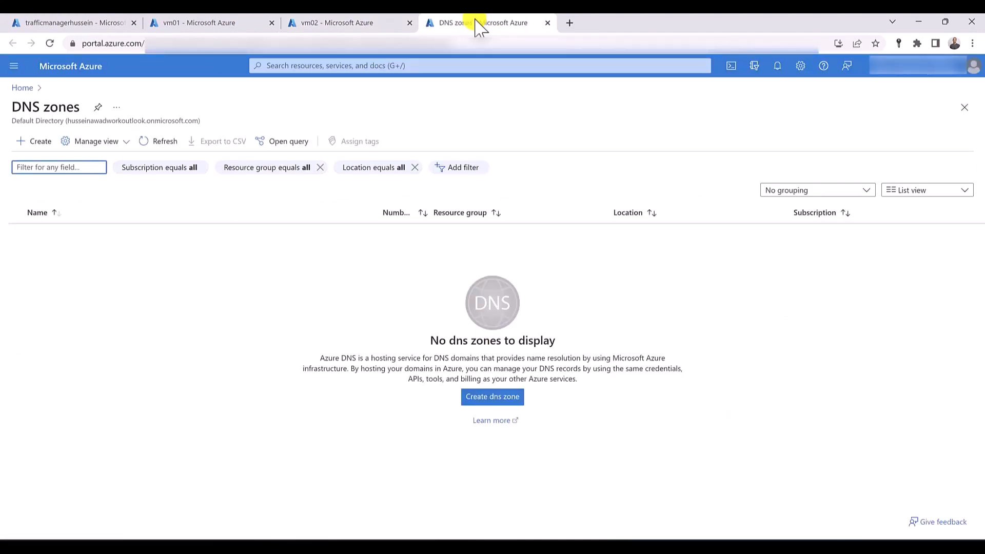
left_click(32, 148)
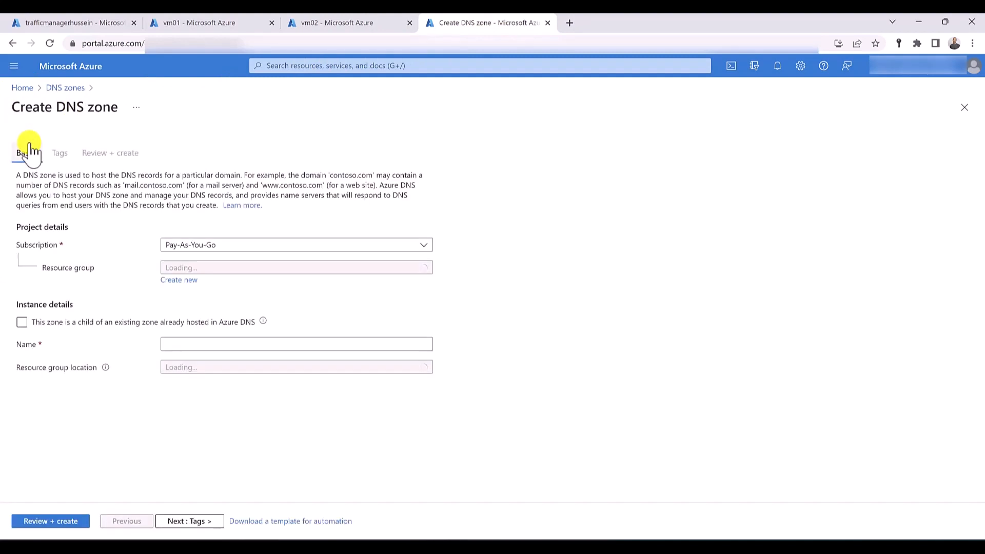
left_click(230, 269)
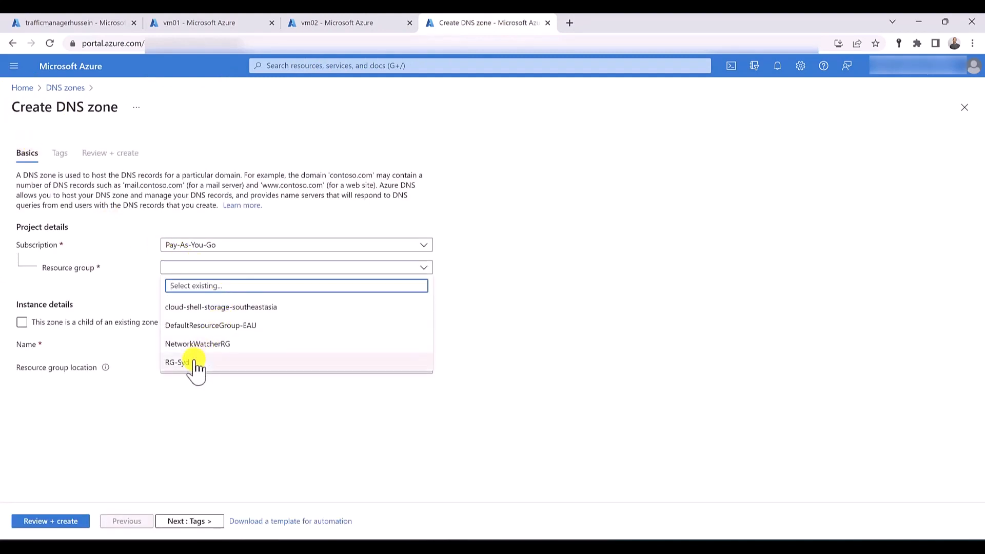
left_click(196, 365)
- Name the DNS zone trafficmanager.com and create it
left_click(195, 348)
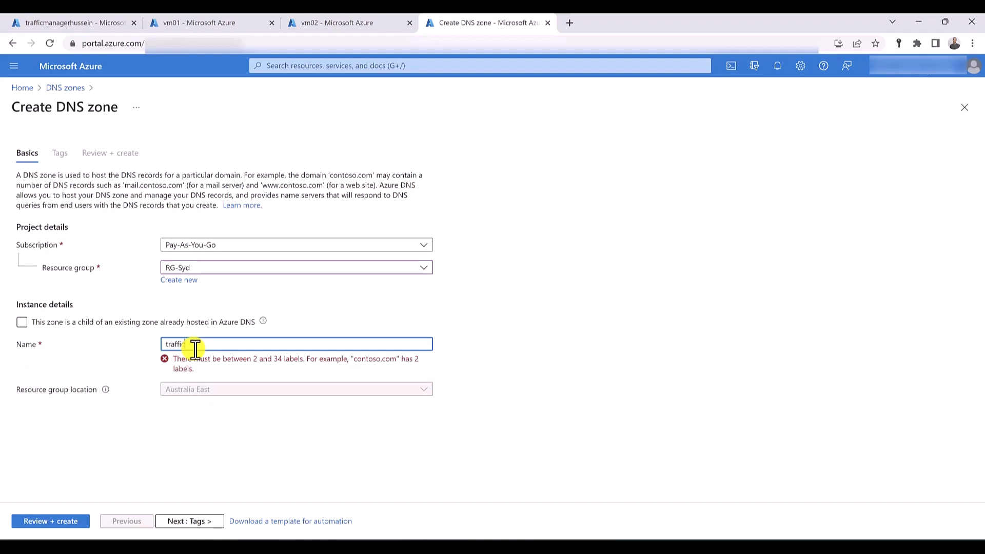
type("trafficmanager.com")
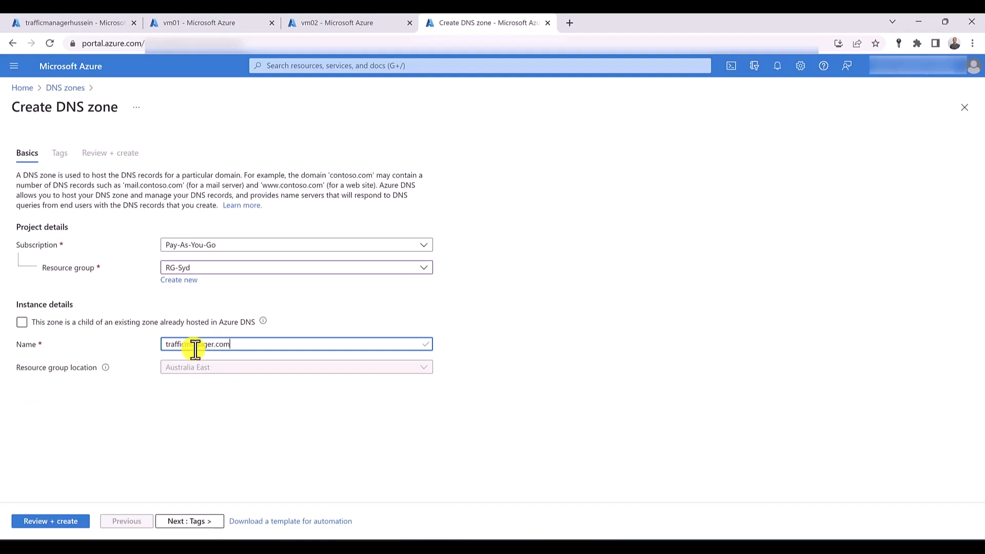
left_click(44, 522)
left_click(44, 524)
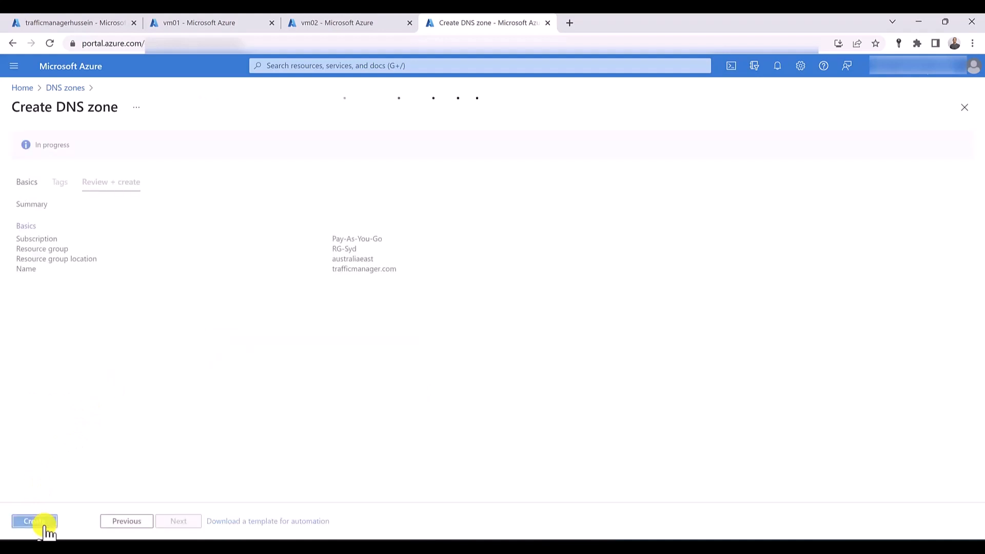
left_click(45, 527)
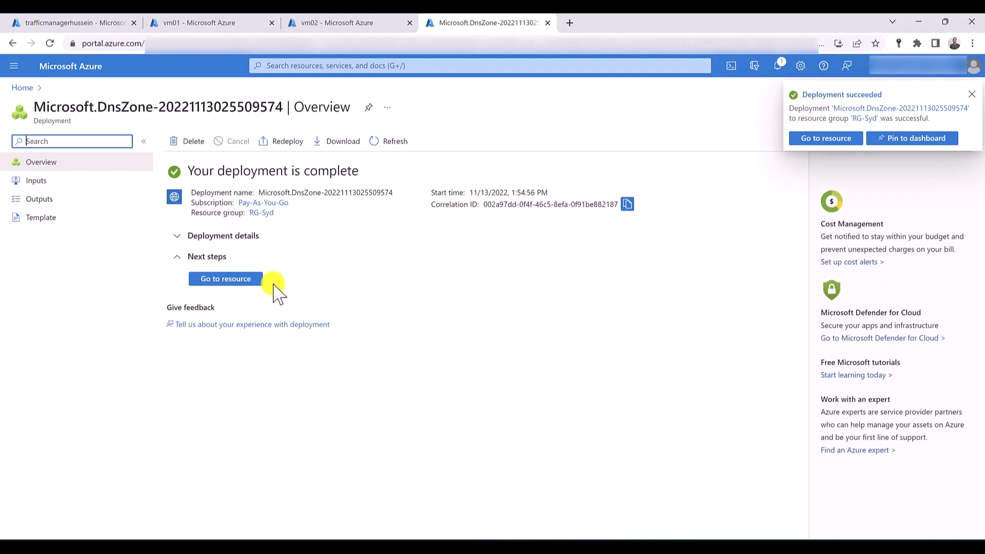
- Try to add an alias A record set named tm in the trafficmanager.com zone, pointing to the Traffic Manager profile as its Azure resource
left_click(220, 279)
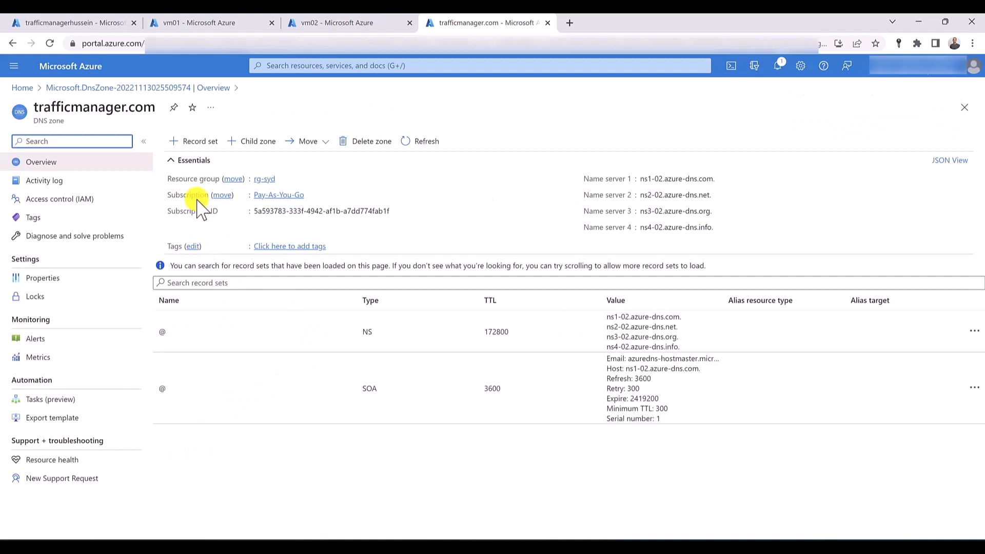
left_click(198, 143)
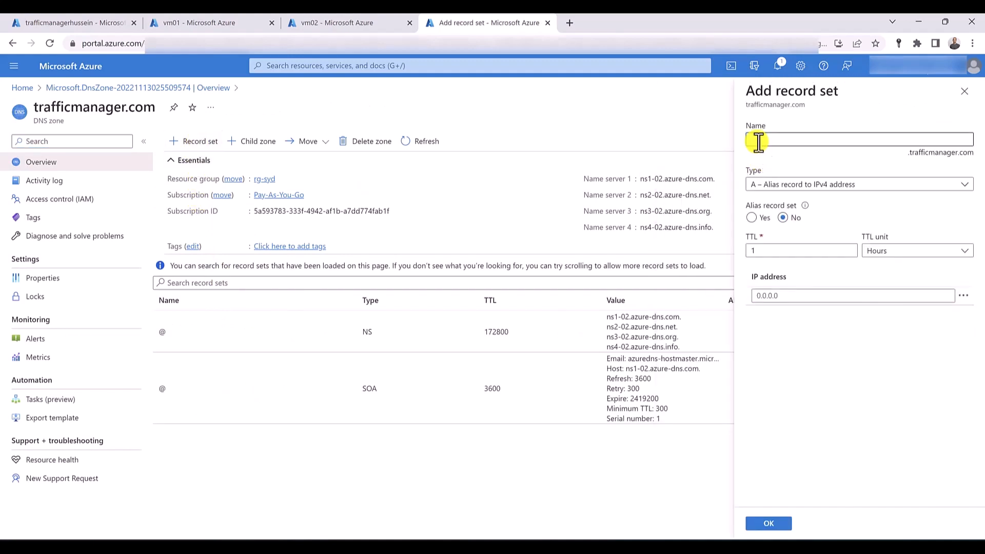
left_click(758, 142)
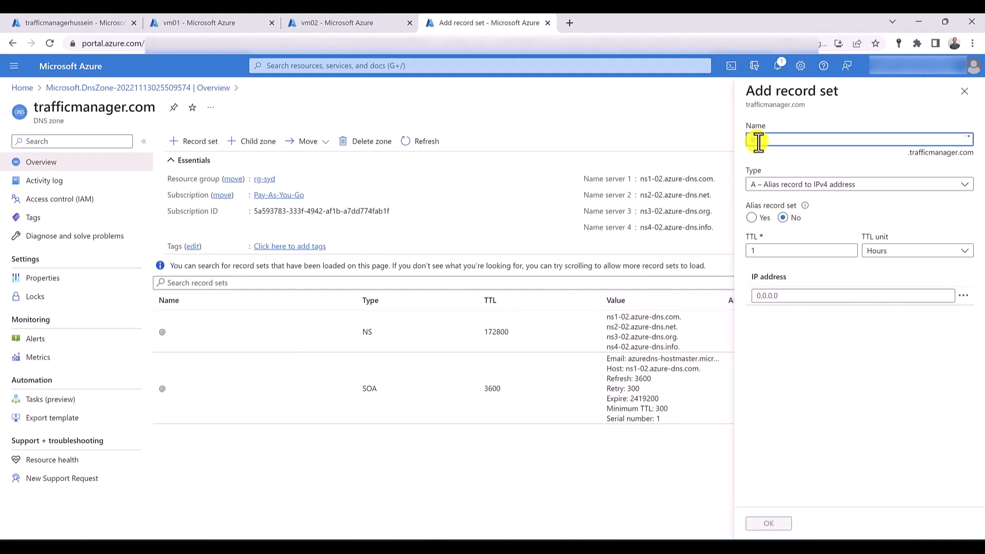
type("tm")
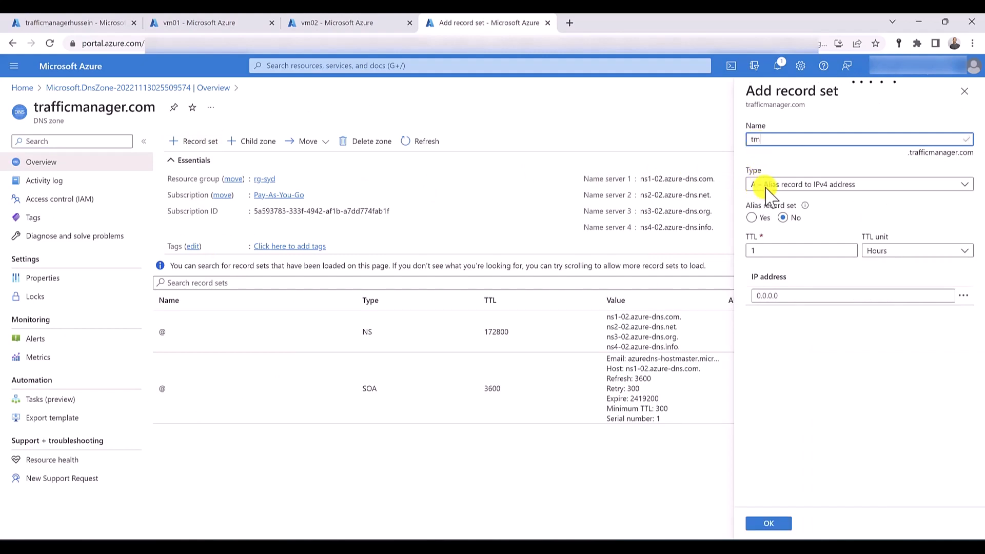
left_click(751, 218)
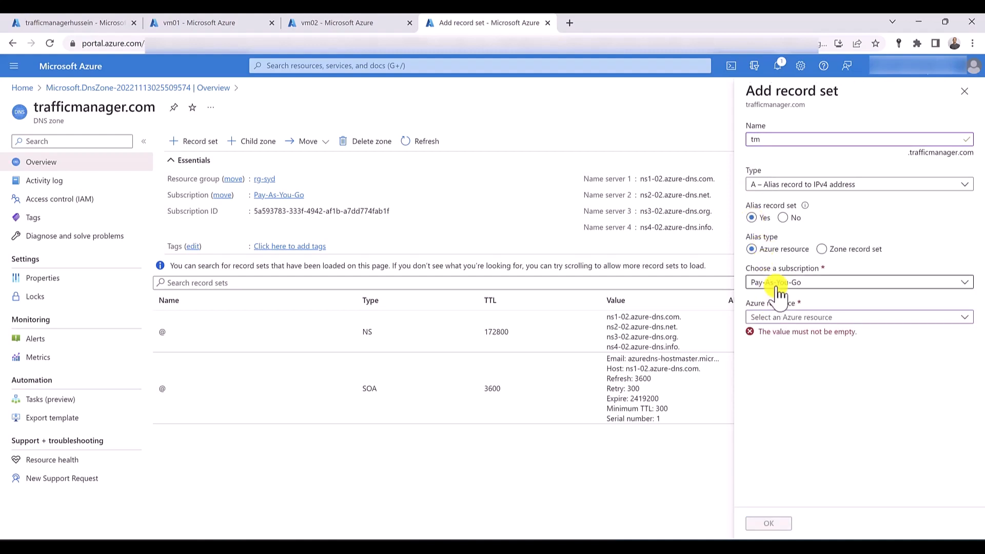
left_click(788, 319)
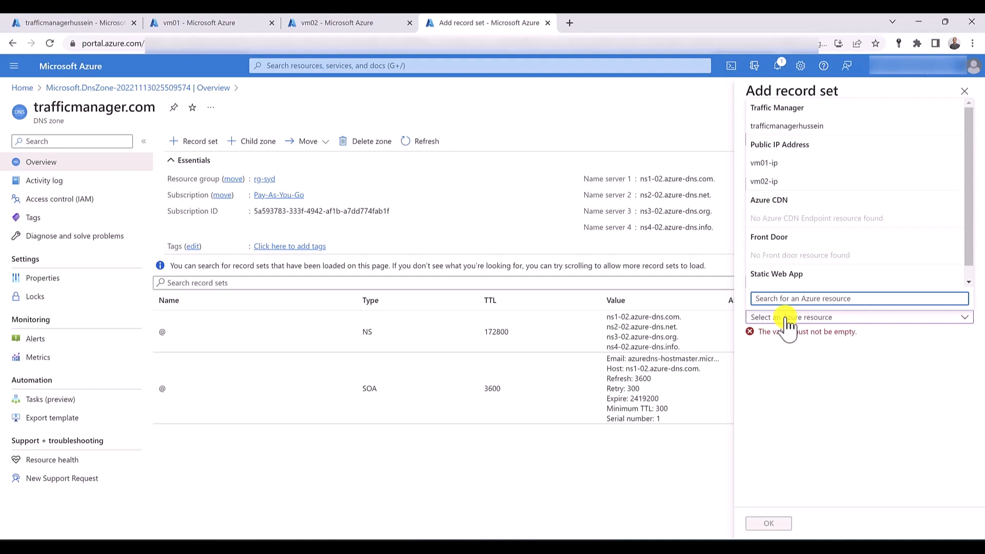
left_click(784, 127)
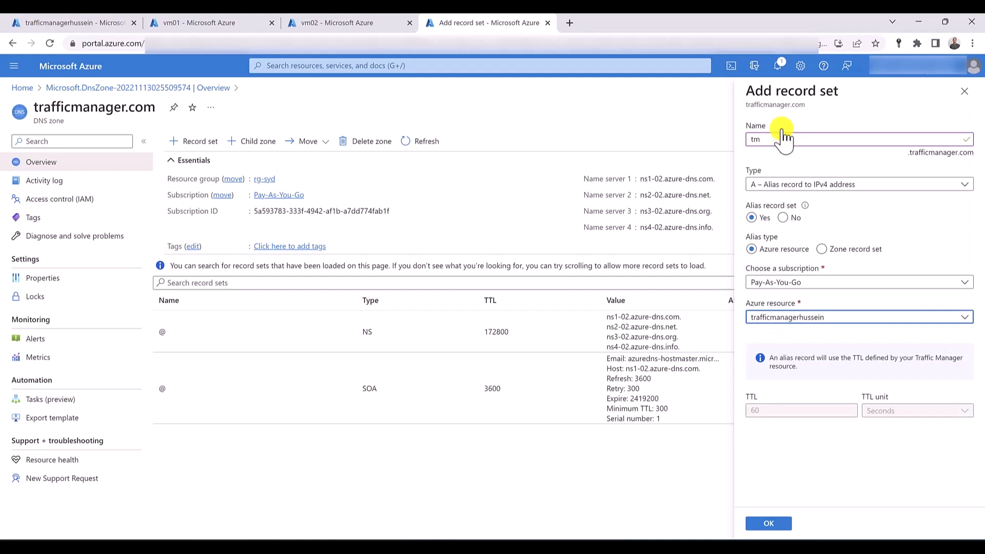
left_click(777, 524)
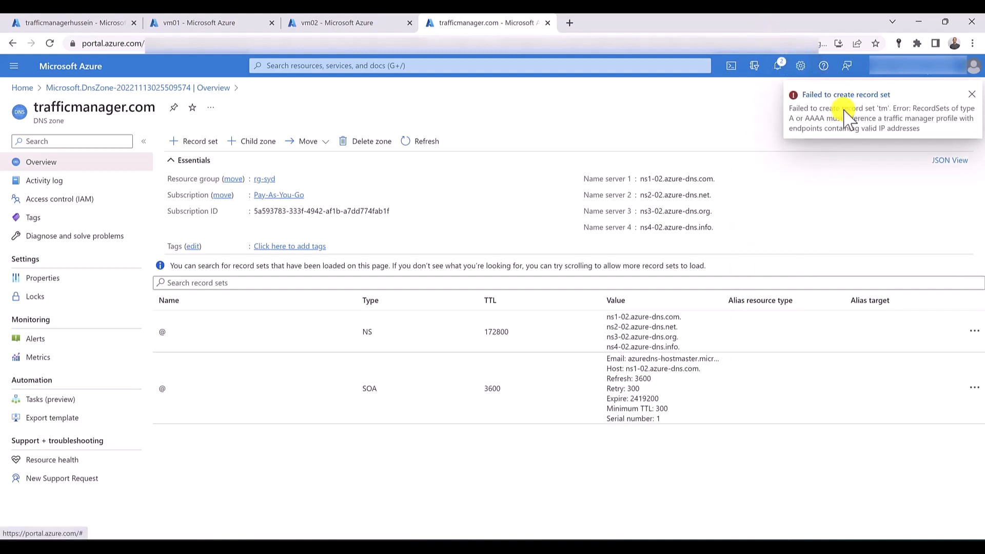
- Delete the Azure endpoints vm01 and vm02 from the Traffic Manager profile
left_click(104, 23)
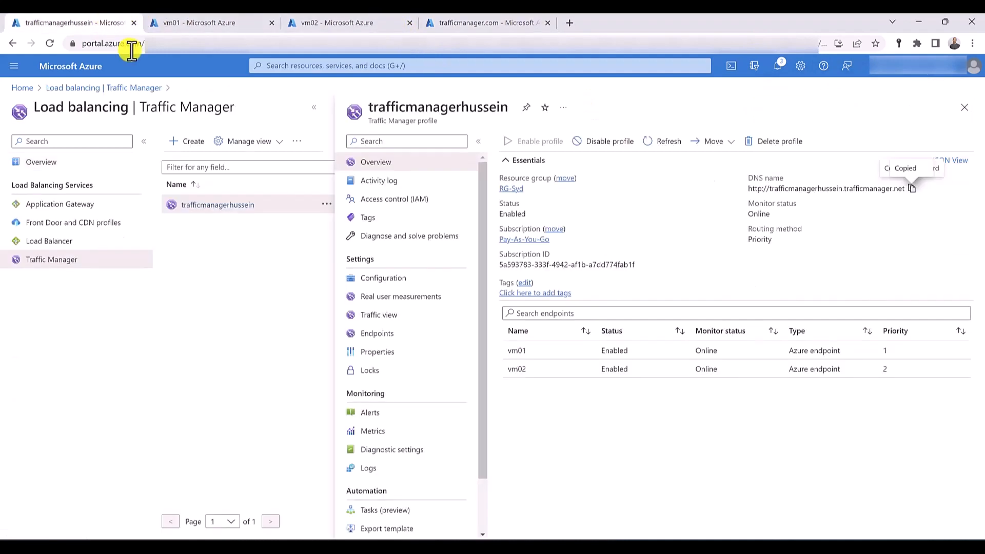
left_click(380, 340)
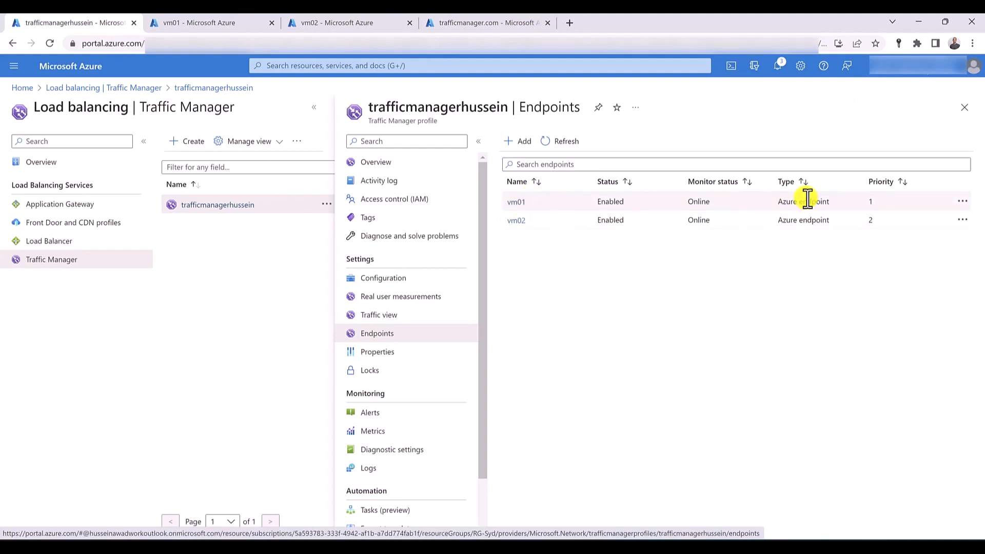
left_click(508, 22)
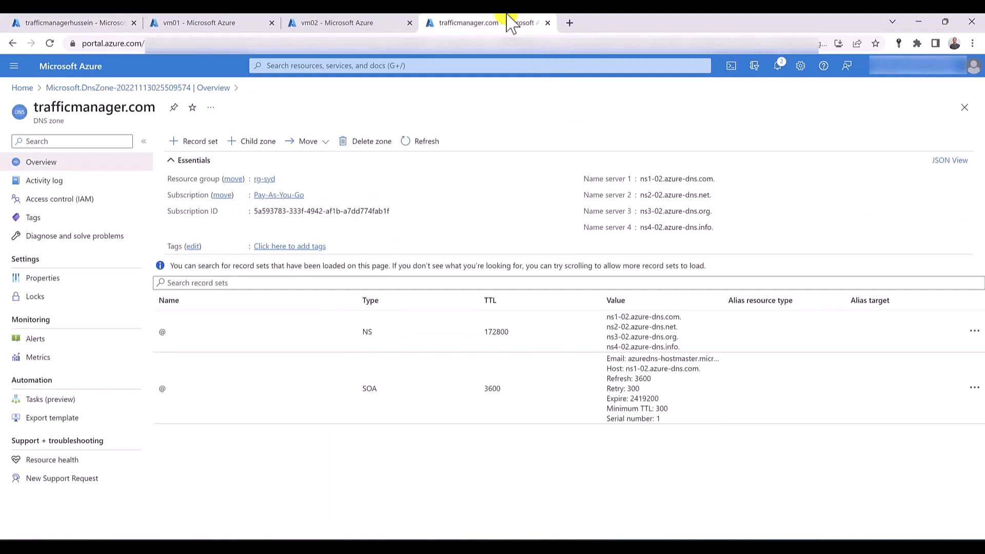
left_click(72, 22)
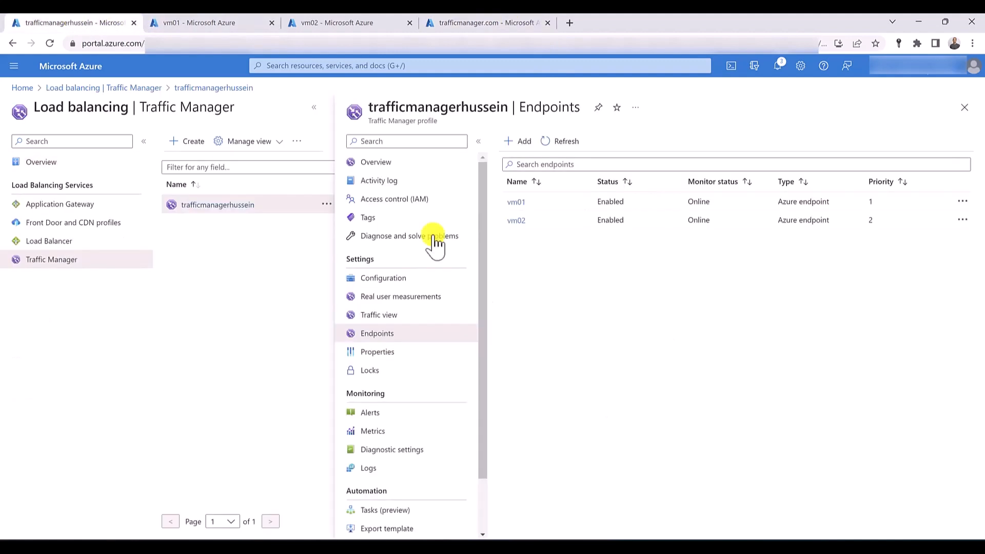
left_click(962, 202)
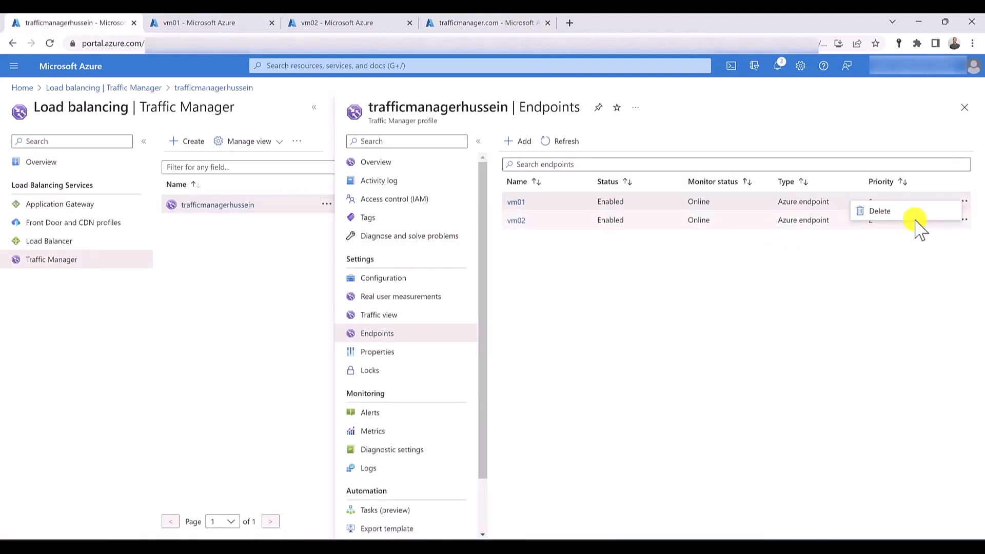
left_click(906, 215)
left_click(523, 203)
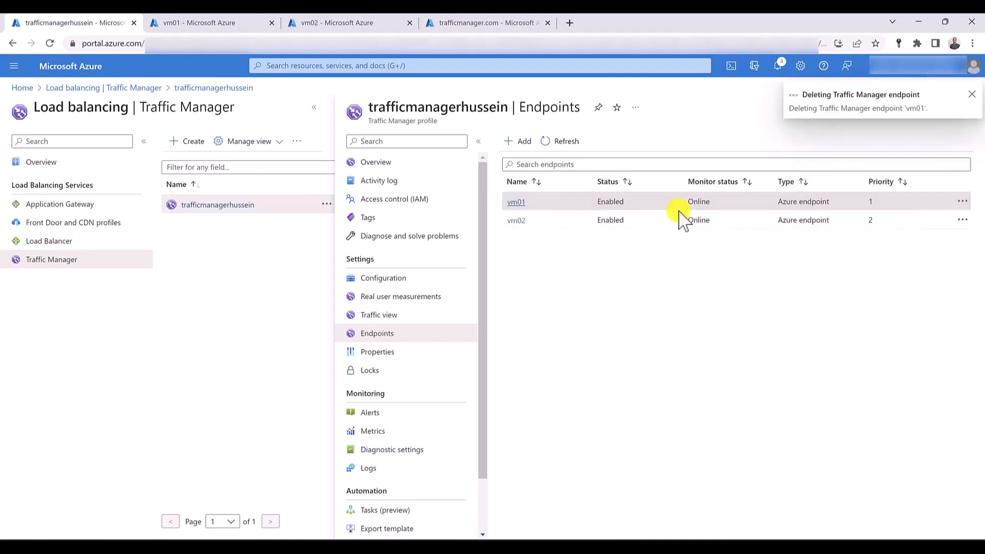
left_click(962, 219)
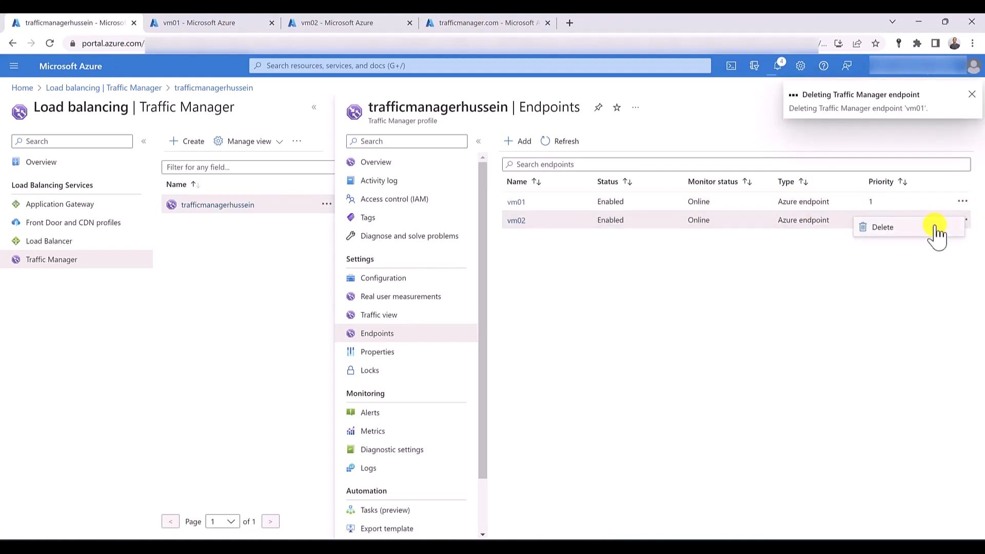
left_click(875, 224)
left_click(521, 204)
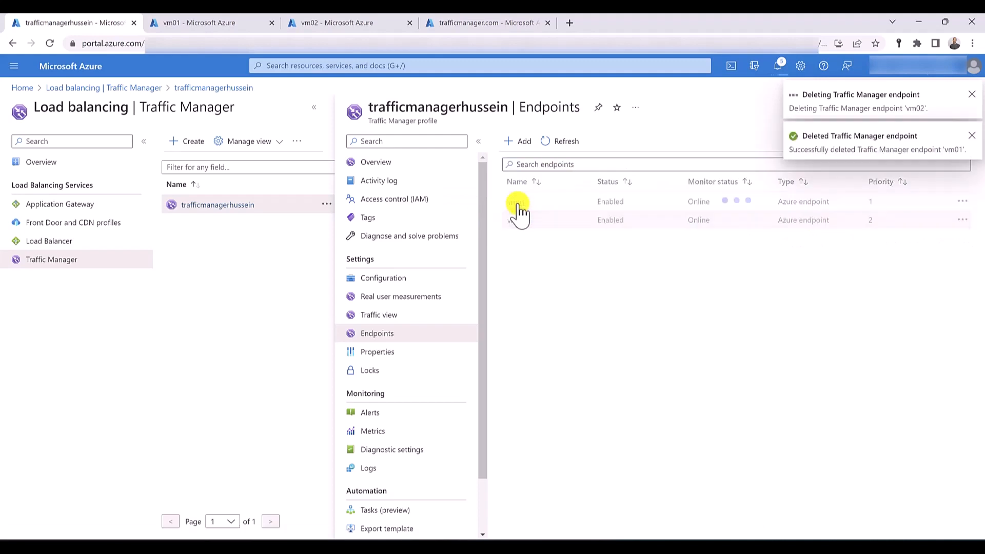
- Begin a new endpoint in the Traffic Manager profile with type External endpoint and name vm01
left_click(514, 143)
left_click(718, 152)
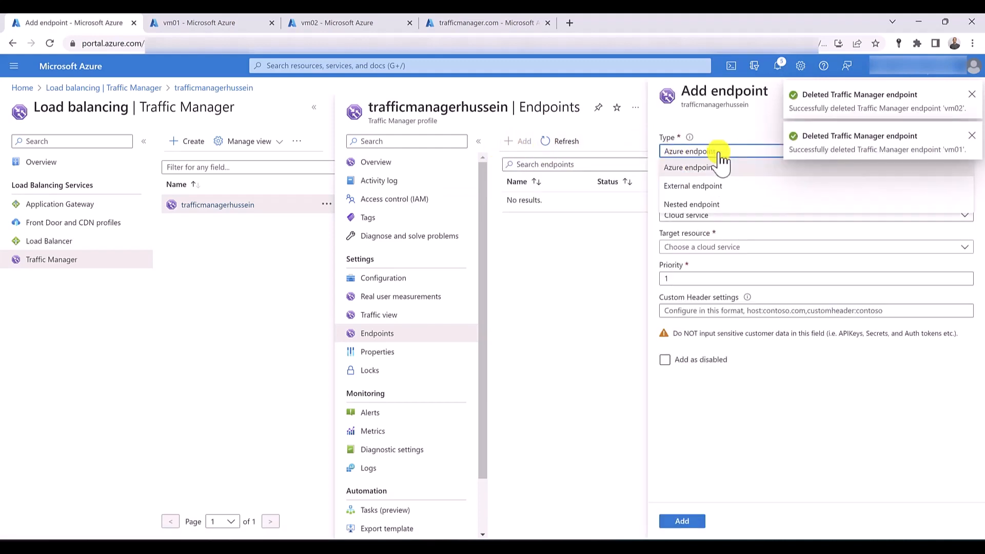
left_click(708, 187)
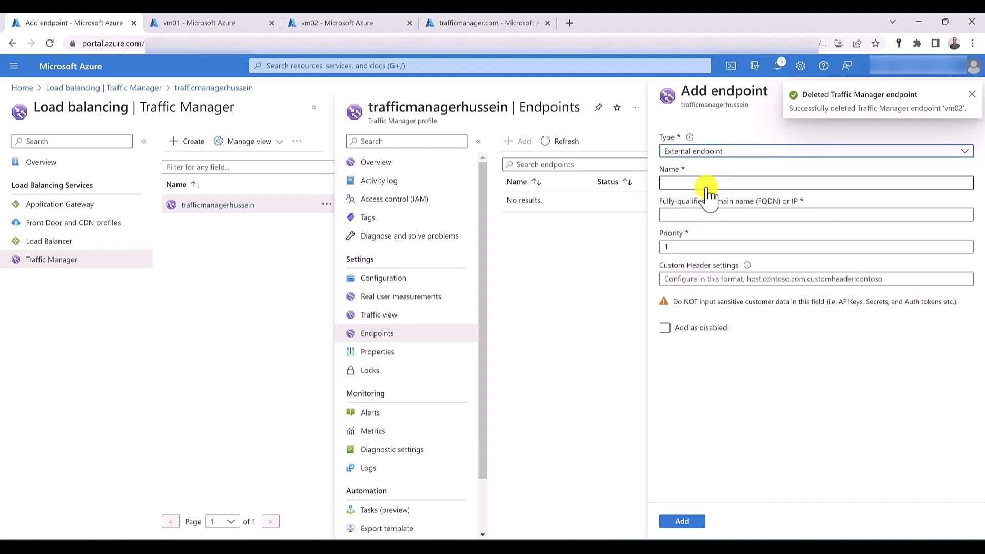
left_click(708, 183)
type("vm")
key("BackSpace")
key("BackSpace")
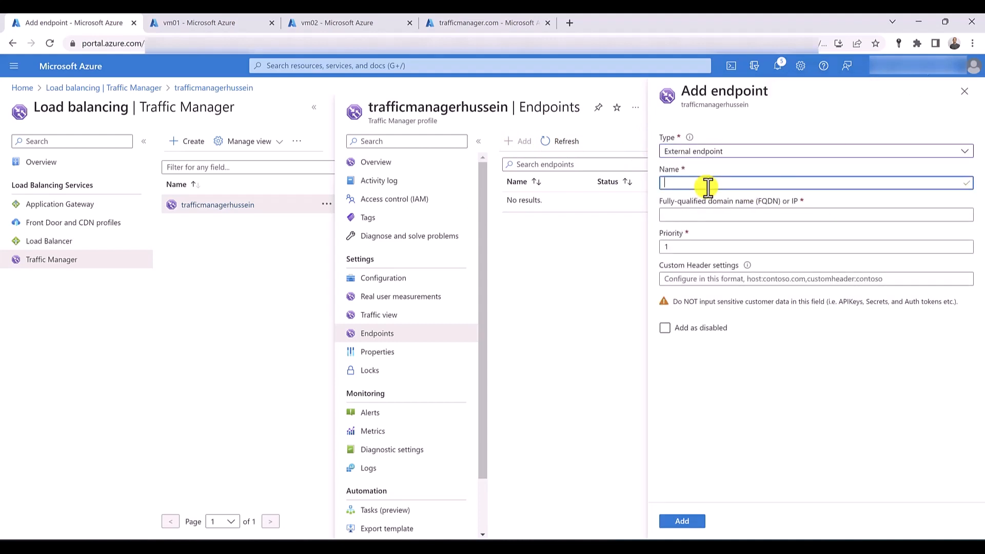
type("vm01")
- Copy vm01's public IP address from its overview, use 20.213.109.91 as the endpoint's target, and add the endpoint with priority 1
left_click(693, 214)
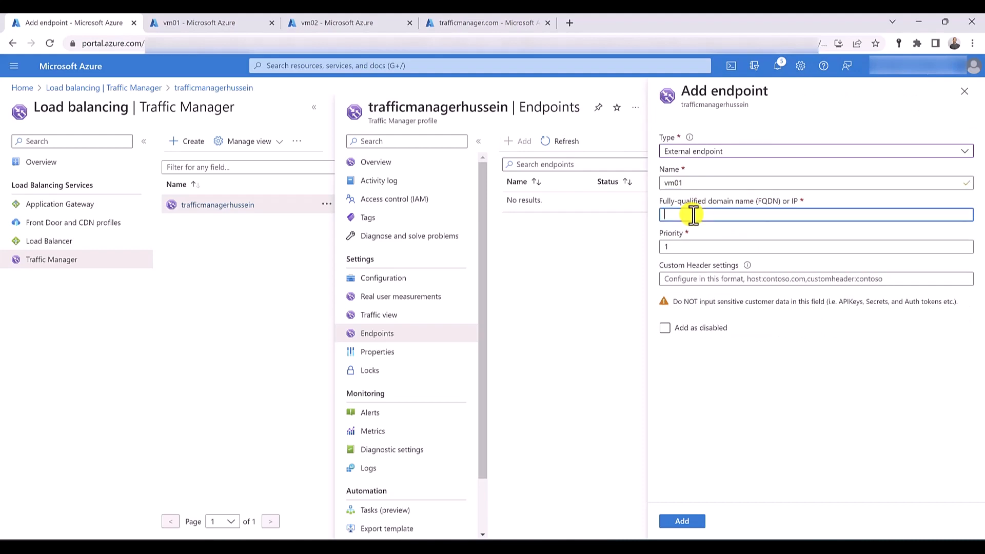
left_click(236, 23)
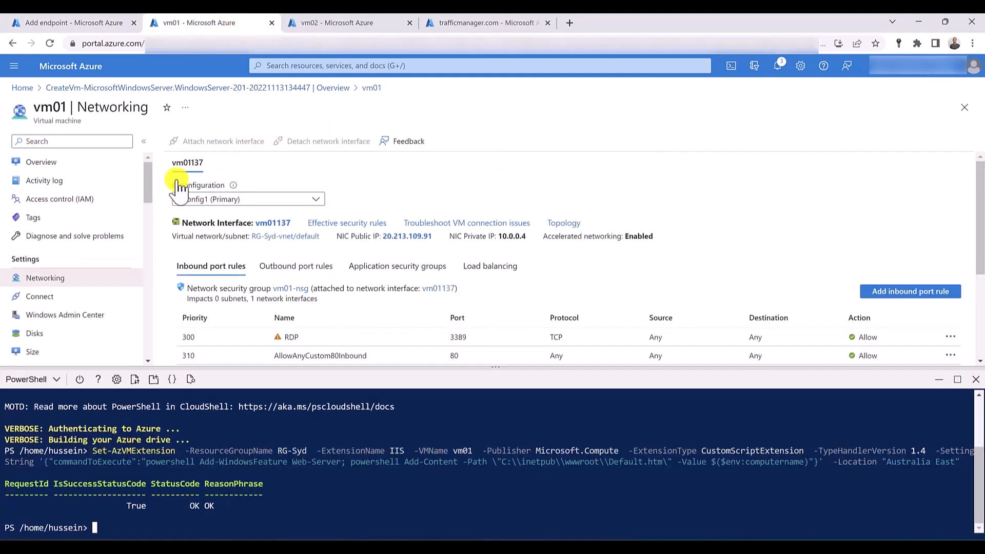
left_click(64, 162)
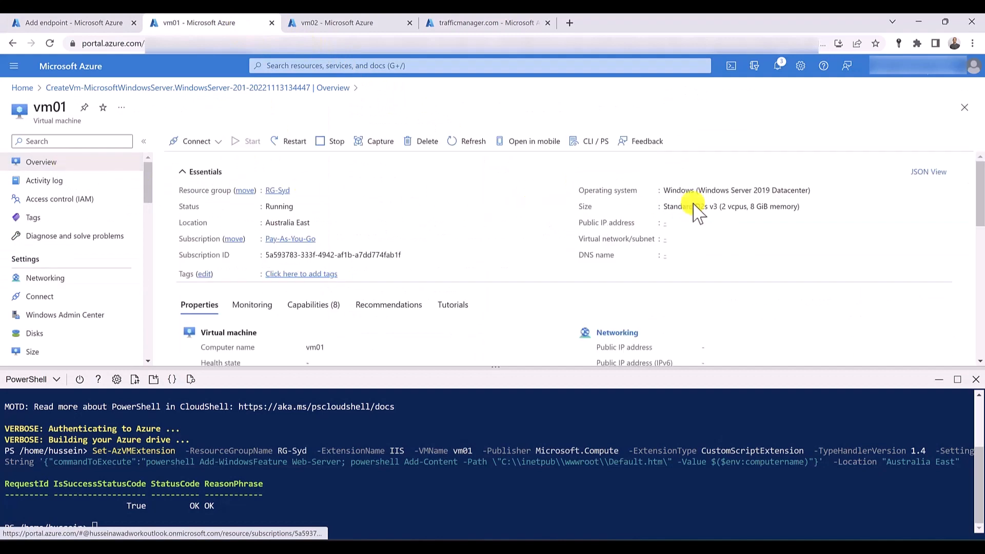
left_click(716, 222)
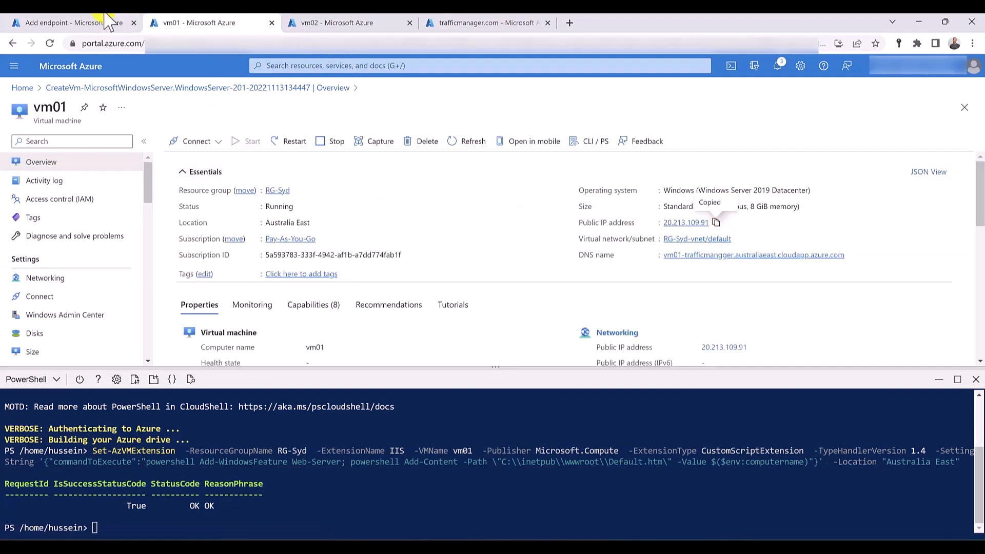
left_click(109, 23)
key("ctrl+v")
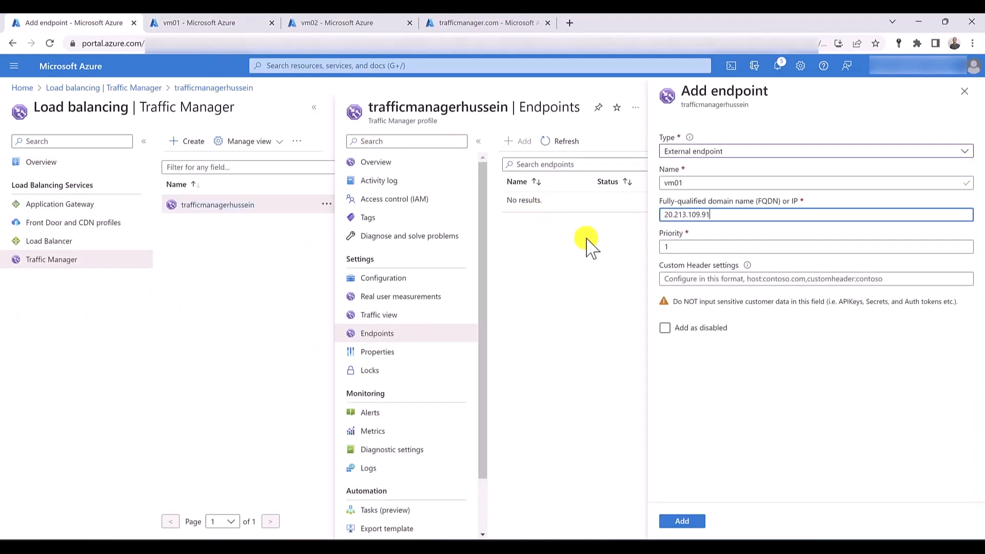
left_click(687, 522)
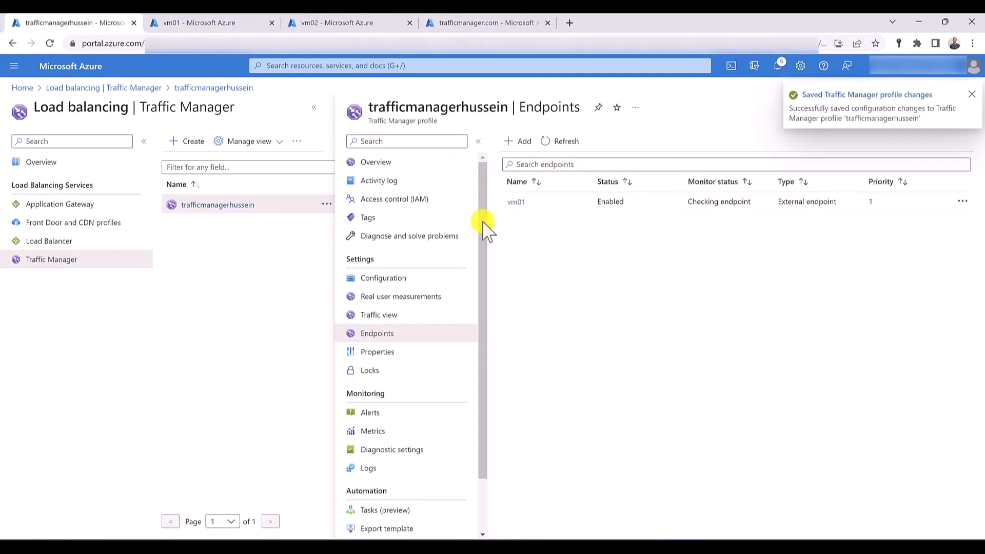
- Add a second external endpoint named vm02 with priority 2, targeting 68.218.12.246 copied from the public IP address in vm02's overview
left_click(516, 143)
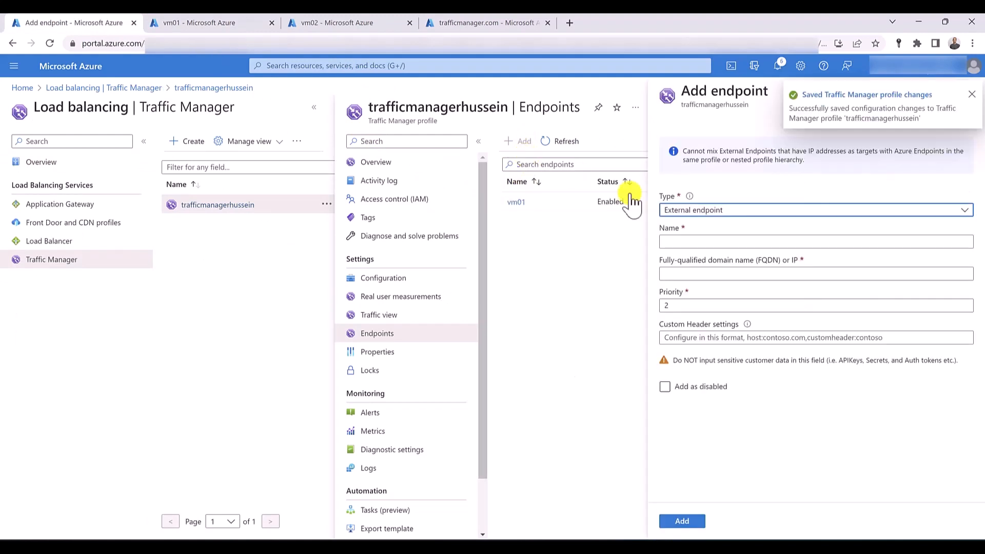
left_click(711, 240)
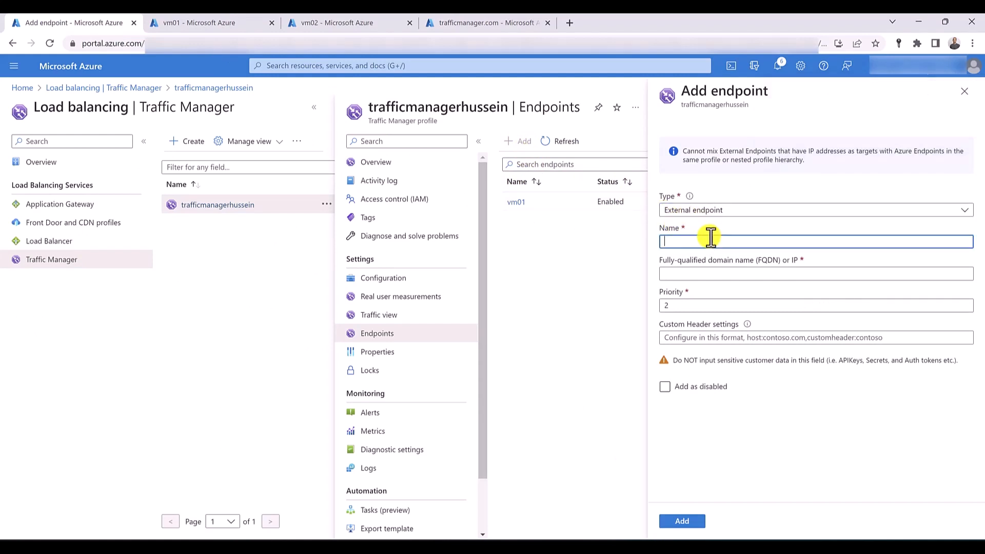
type("vm02")
left_click(349, 23)
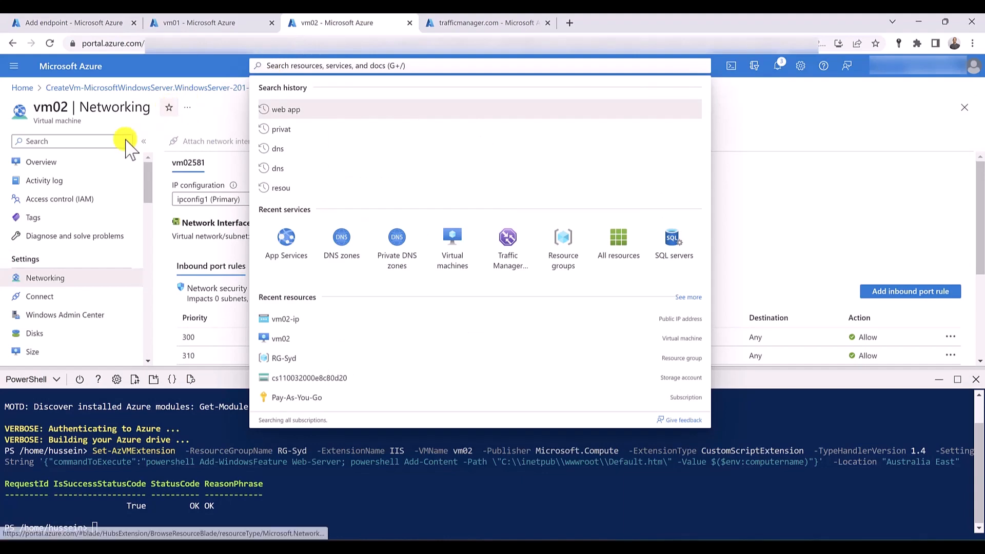
left_click(90, 162)
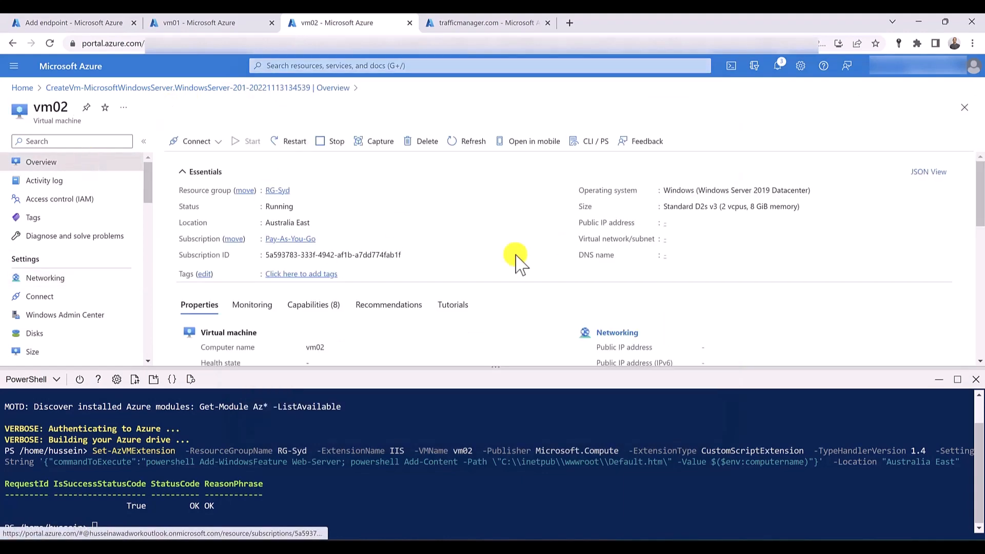
left_click(716, 222)
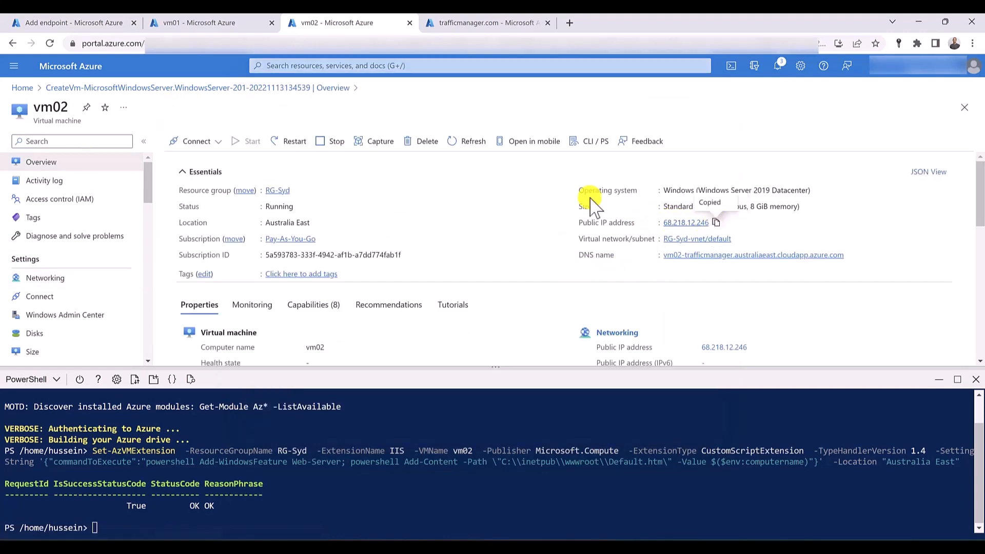
left_click(110, 20)
left_click(699, 274)
right_click(699, 277)
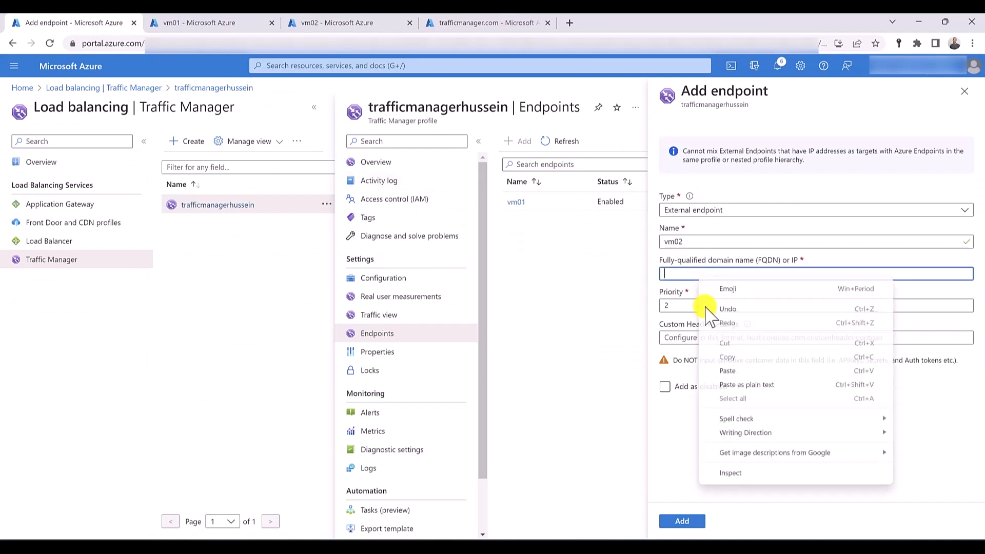
left_click(730, 371)
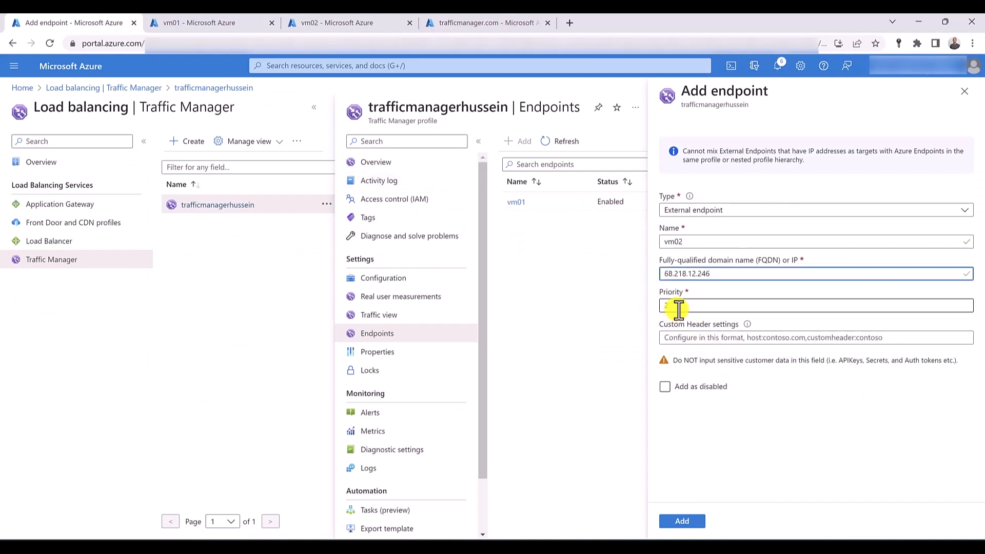
left_click(686, 522)
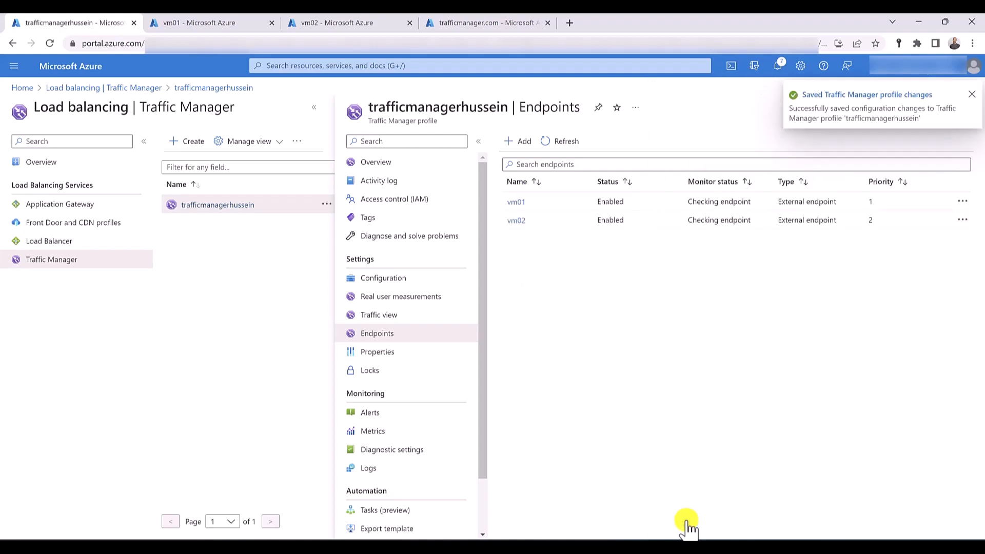
- Add an A alias record set named tm to the trafficmanager.com DNS zone, targeting the Traffic Manager profile as its Azure resource
left_click(486, 23)
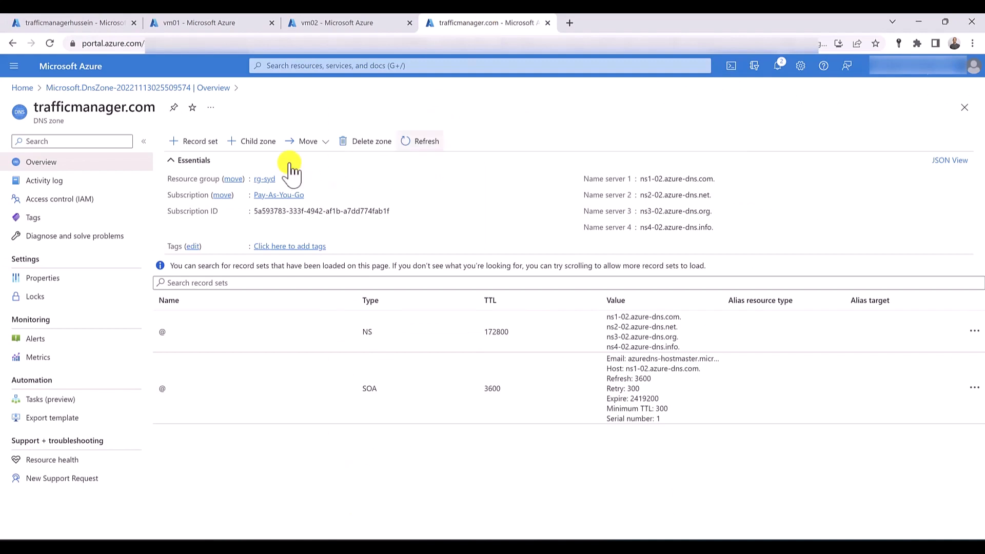
left_click(196, 143)
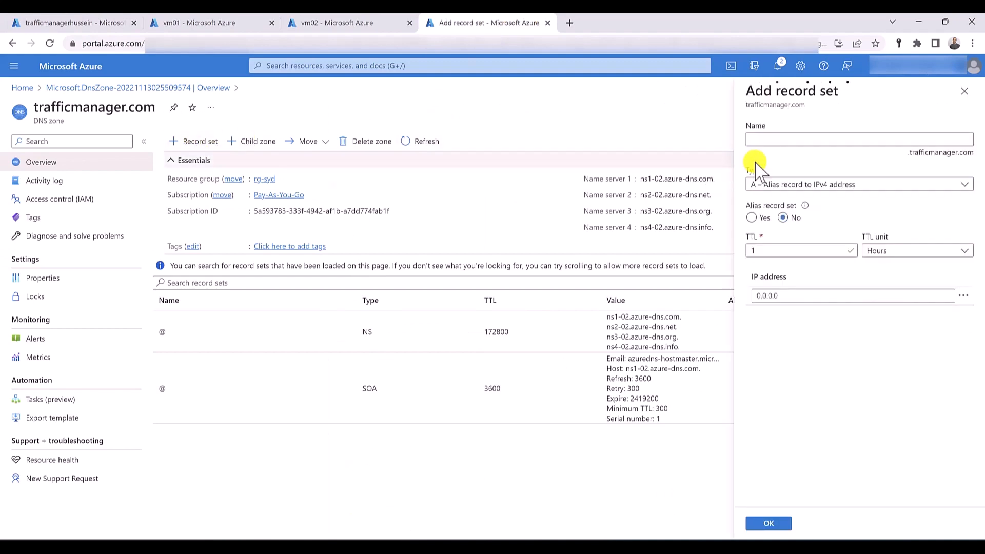
left_click(775, 140)
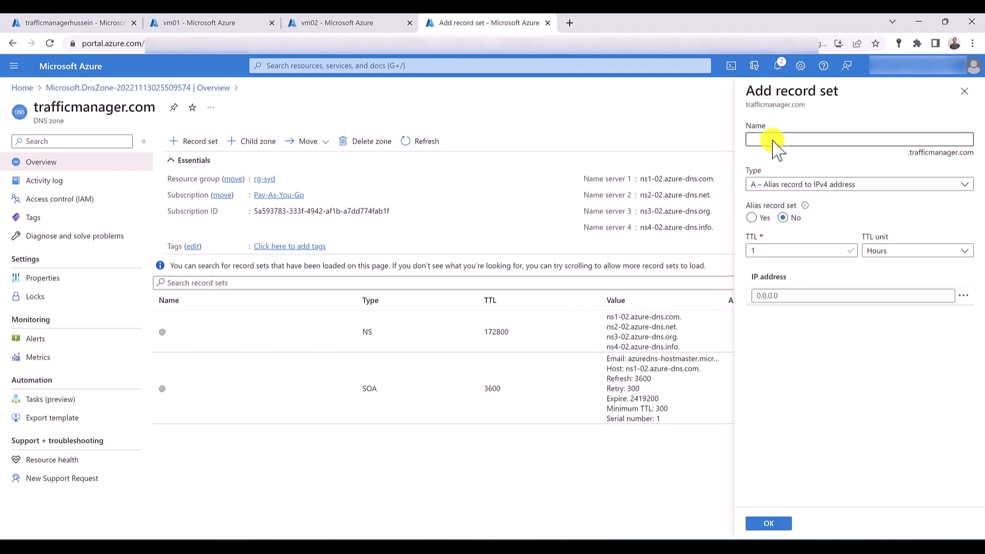
left_click(773, 140)
type("tm")
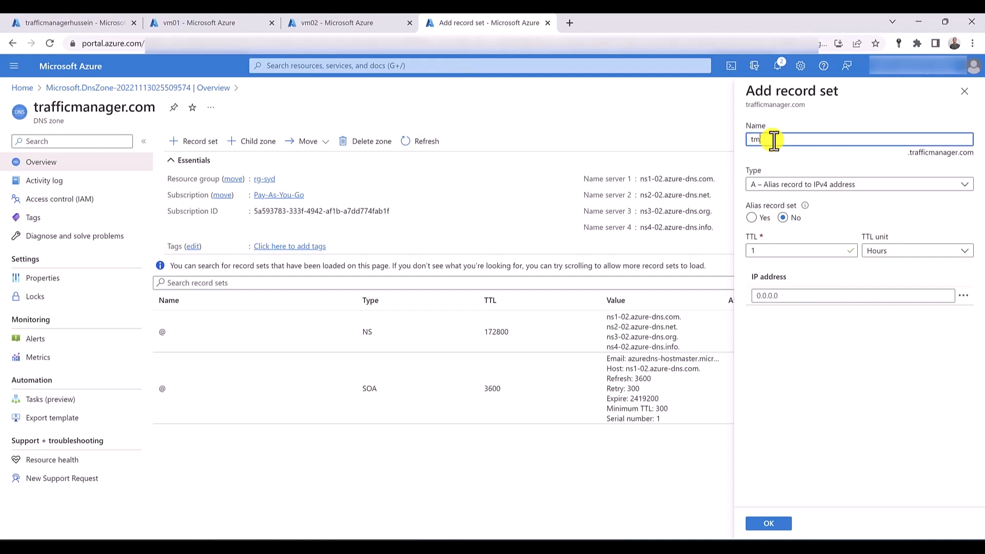
left_click(751, 217)
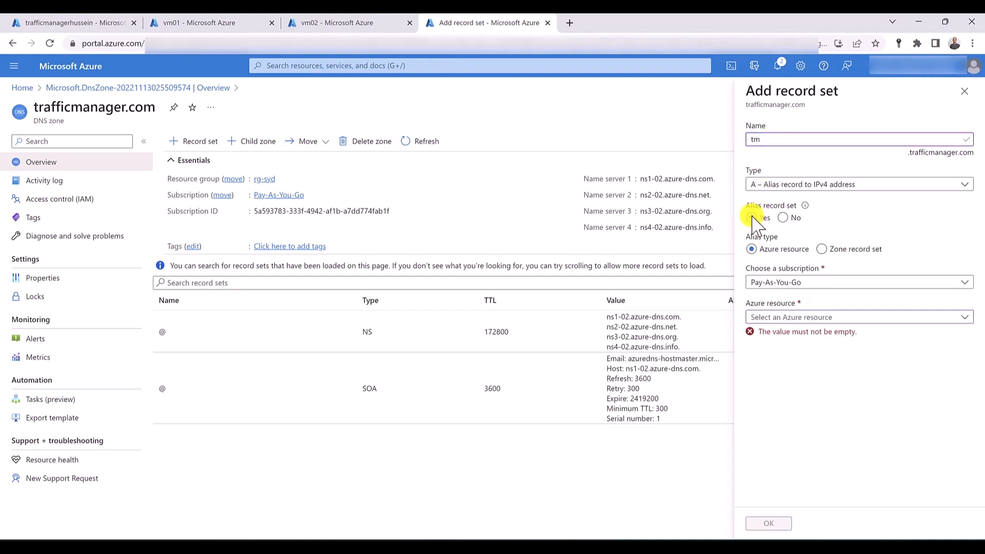
left_click(782, 317)
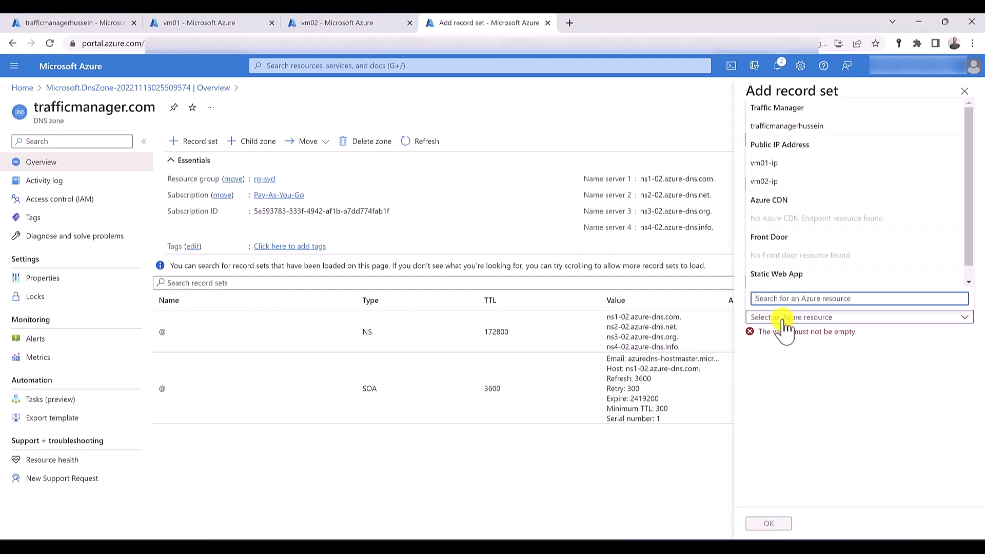
left_click(792, 127)
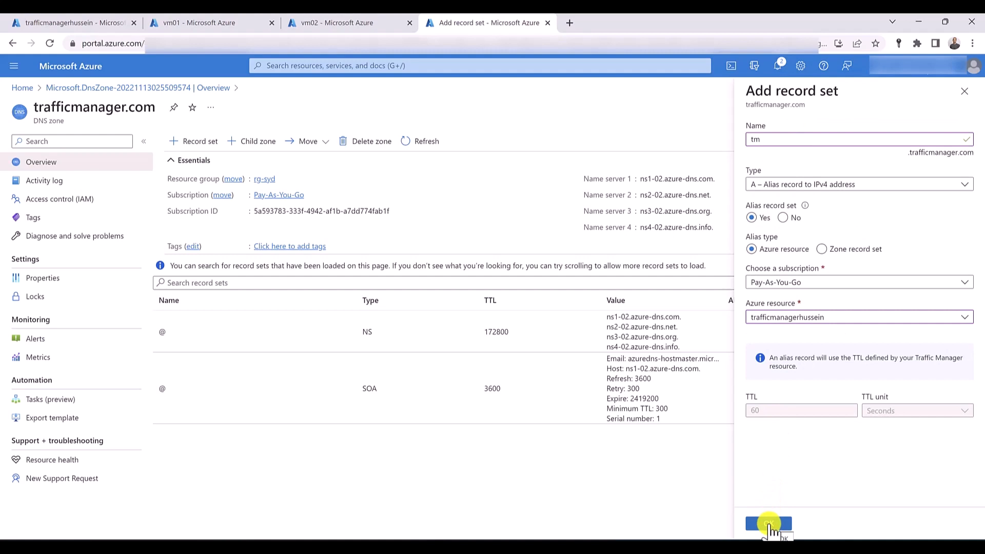
left_click(768, 523)
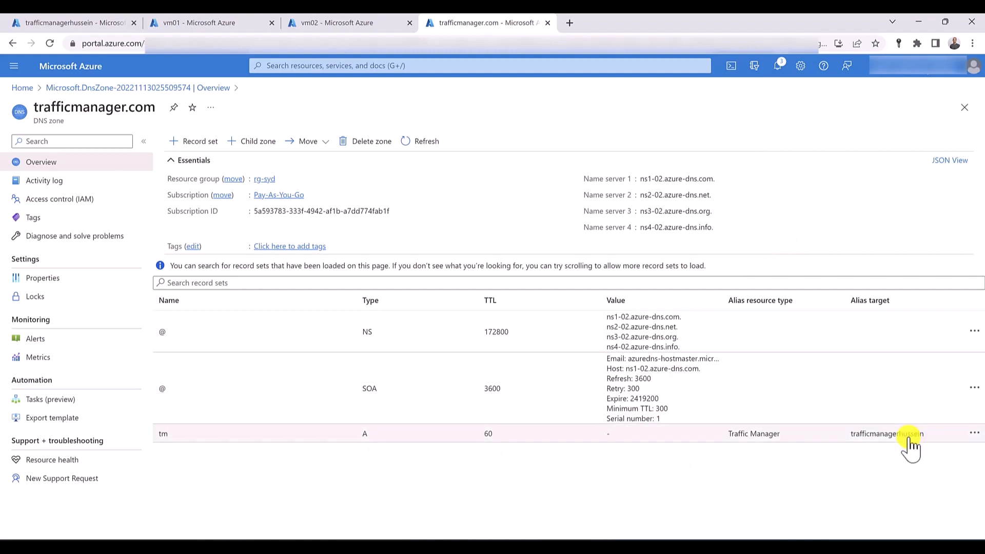
- Try browsing to the tm record's alias target name with .com appended in a new browser tab, and close that tab and the DNS zone's
left_click_drag(851, 435, 928, 439)
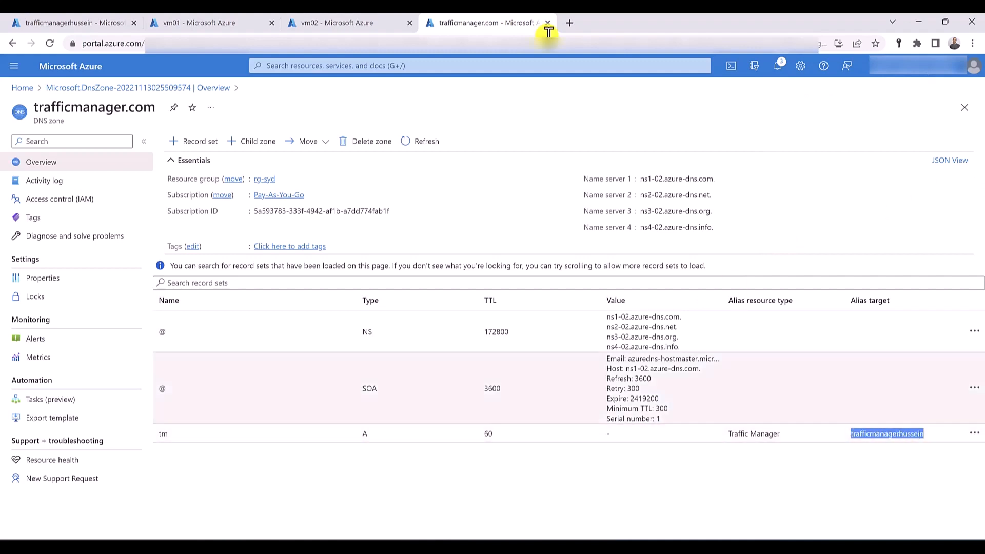
left_click(572, 23)
key("ctrl+v")
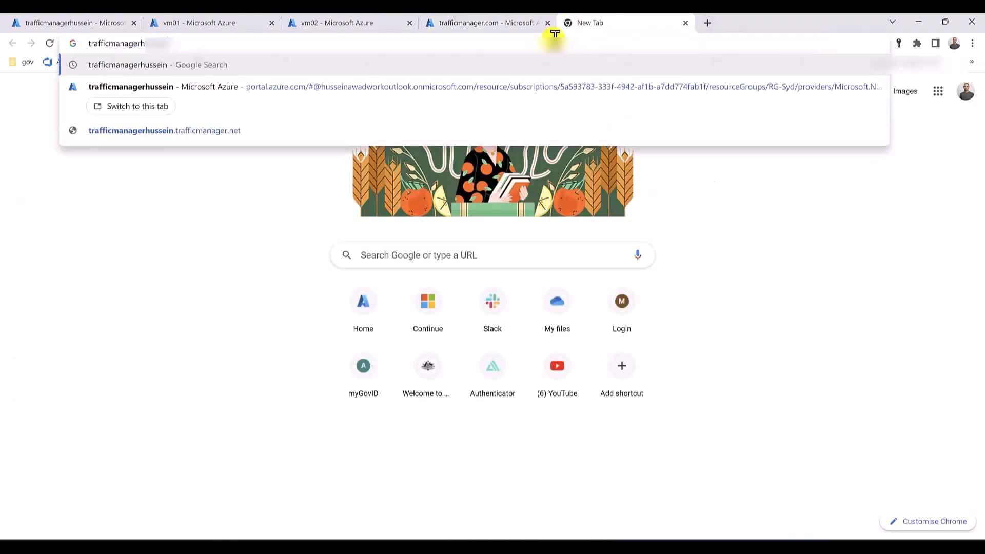
type(".com")
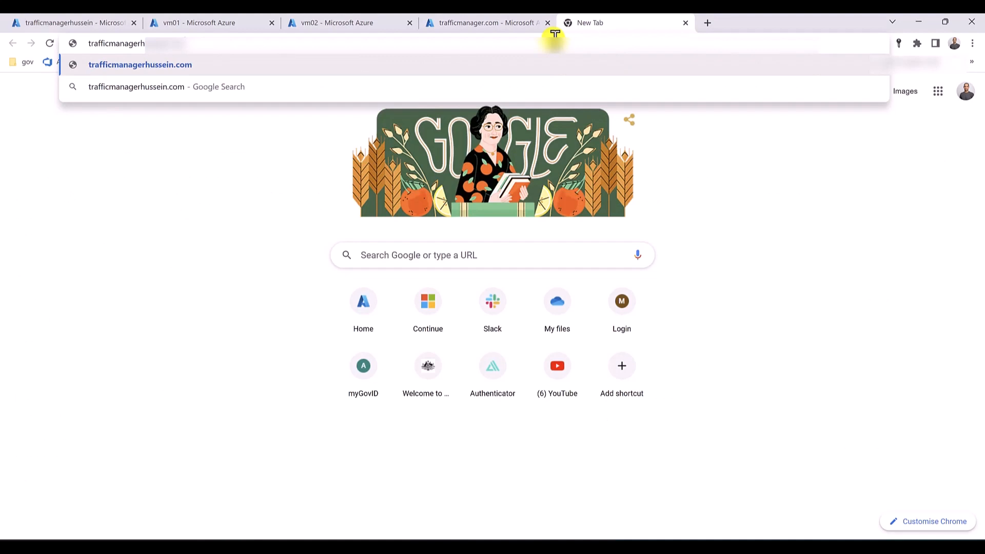
key("Return")
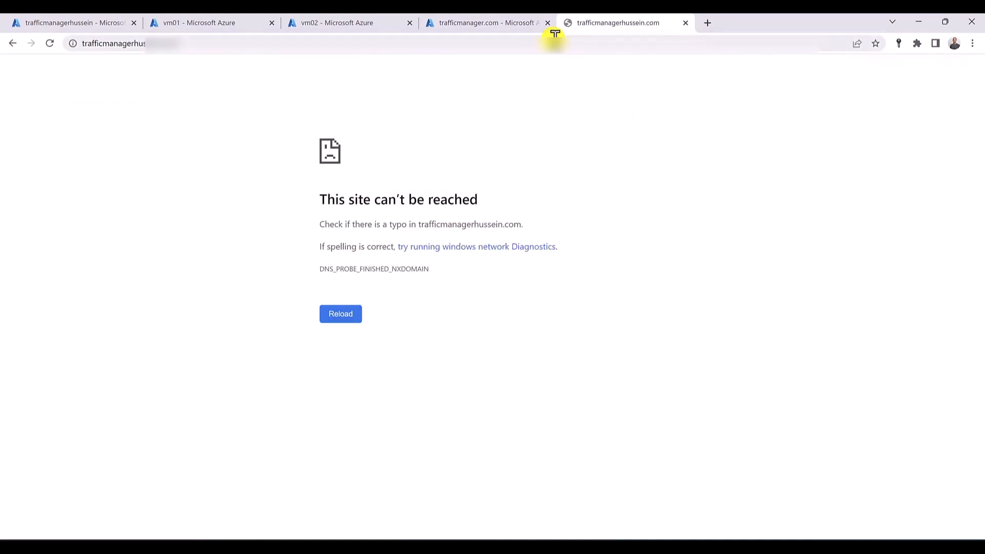
left_click(209, 43)
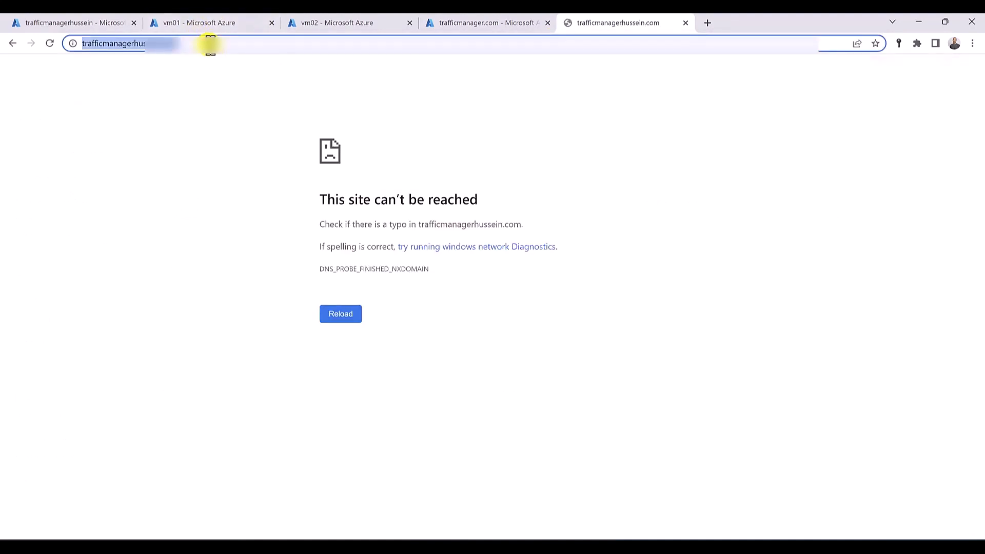
middle_click(650, 14)
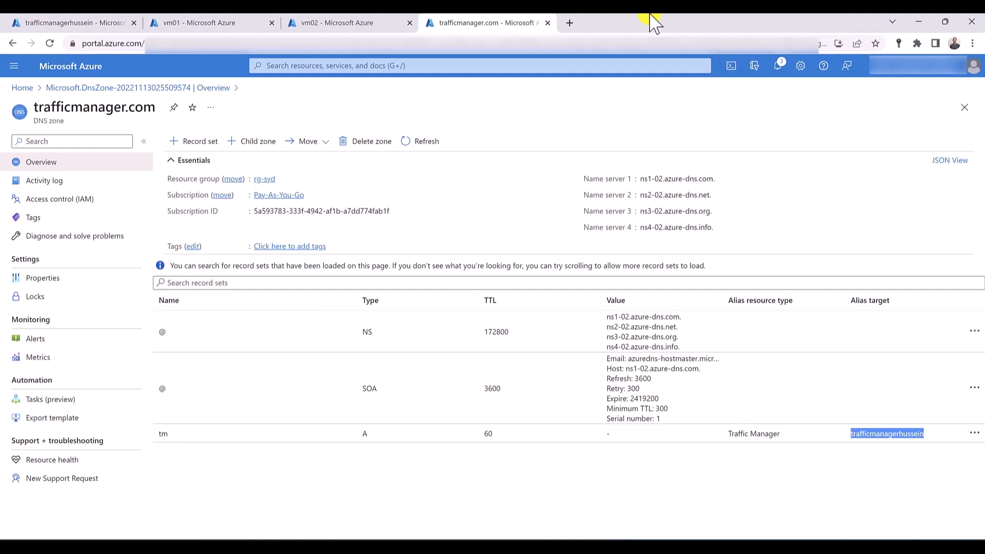
key("ctrl+w")
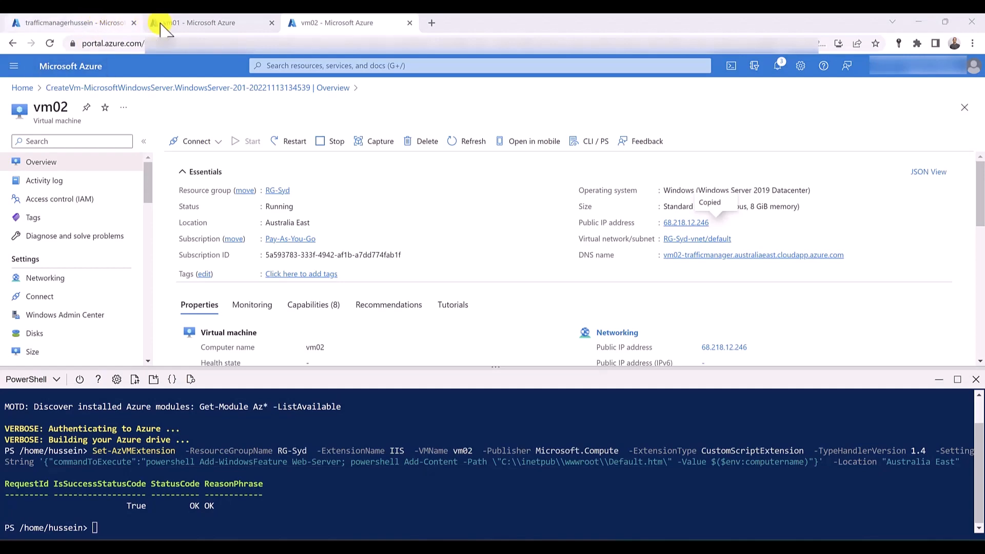
- Open the Resource groups list from the vm02 page and close Cloud Shell
left_click(193, 23)
left_click(347, 24)
left_click(336, 66)
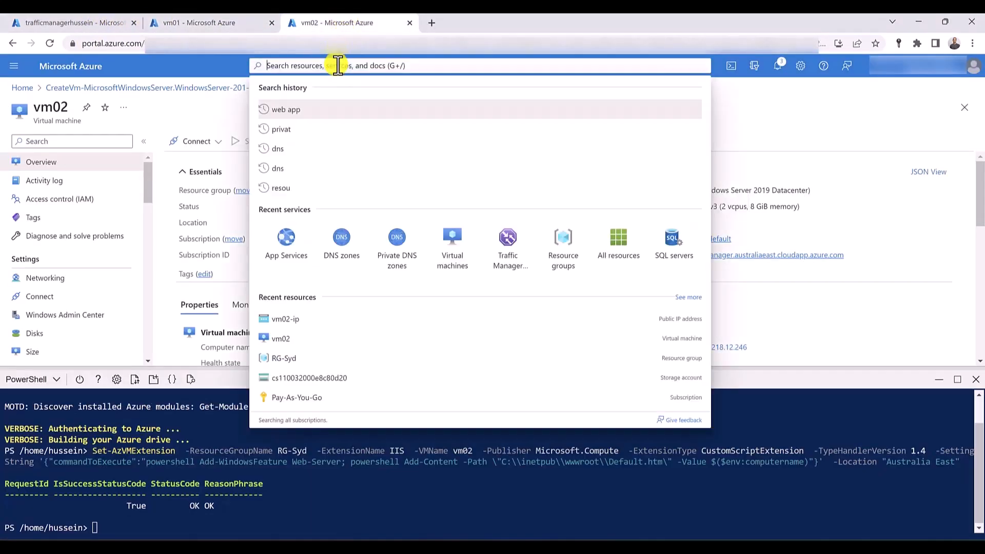
left_click(565, 238)
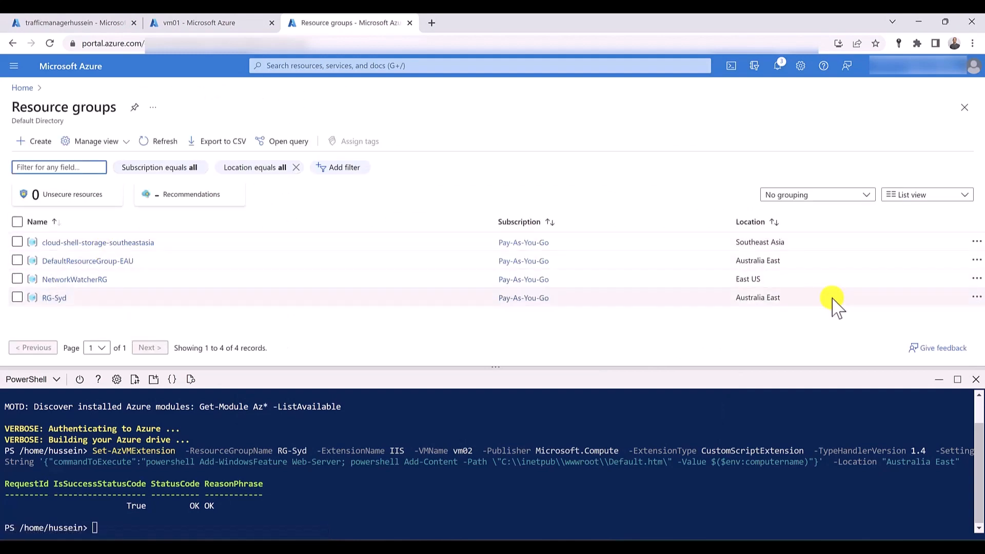
left_click(972, 380)
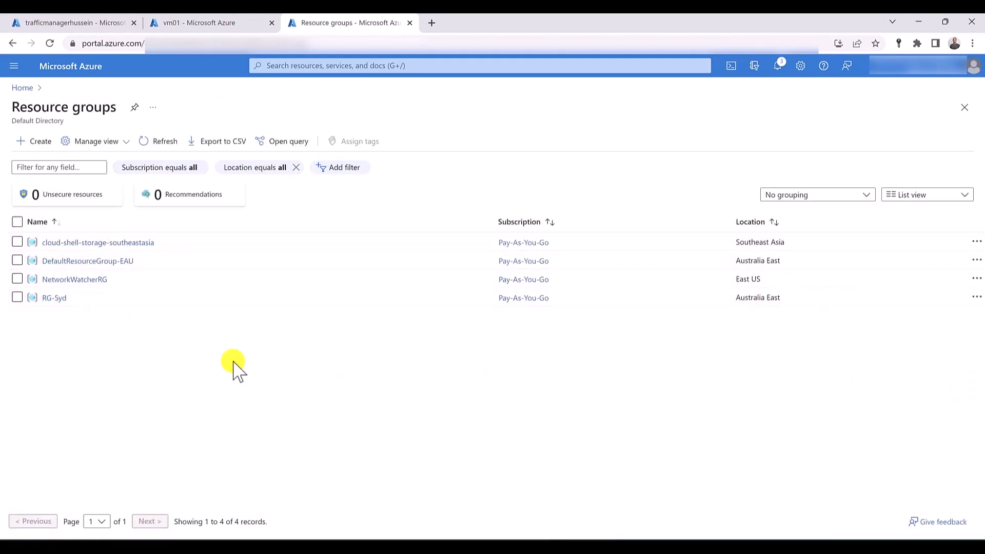
- Delete the RG-Syd resource group with all its resources, confirming with the name RG-Syd
left_click(53, 298)
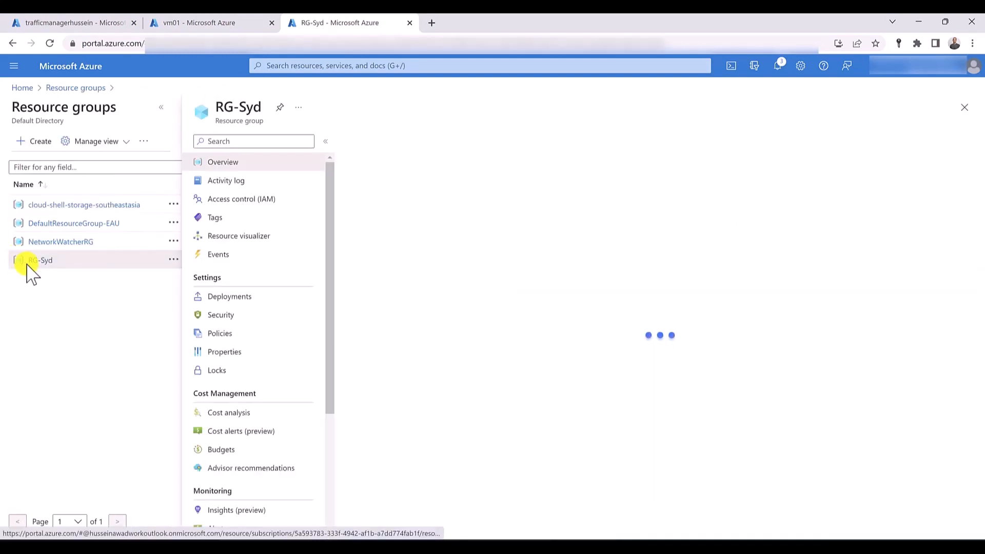
left_click(525, 149)
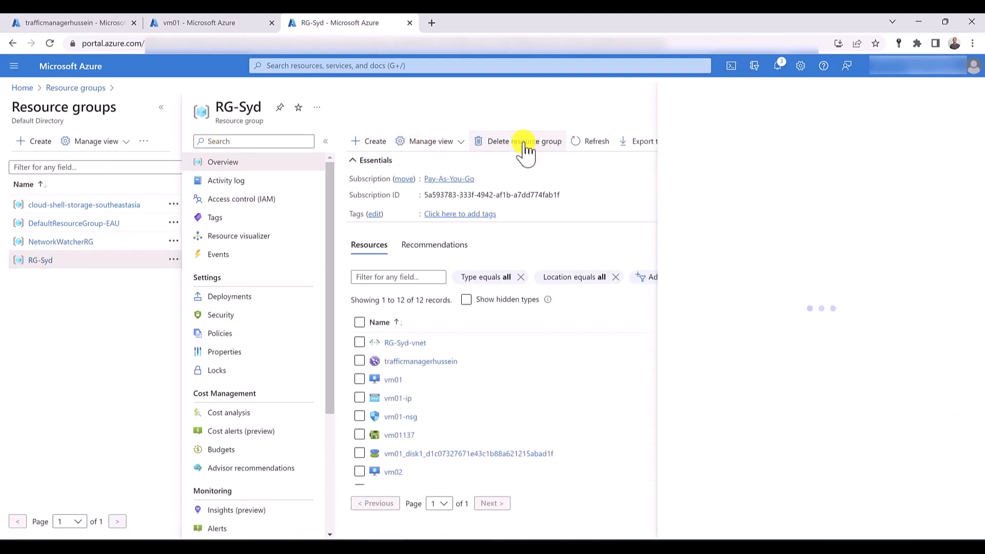
left_click_drag(216, 107, 738, 208)
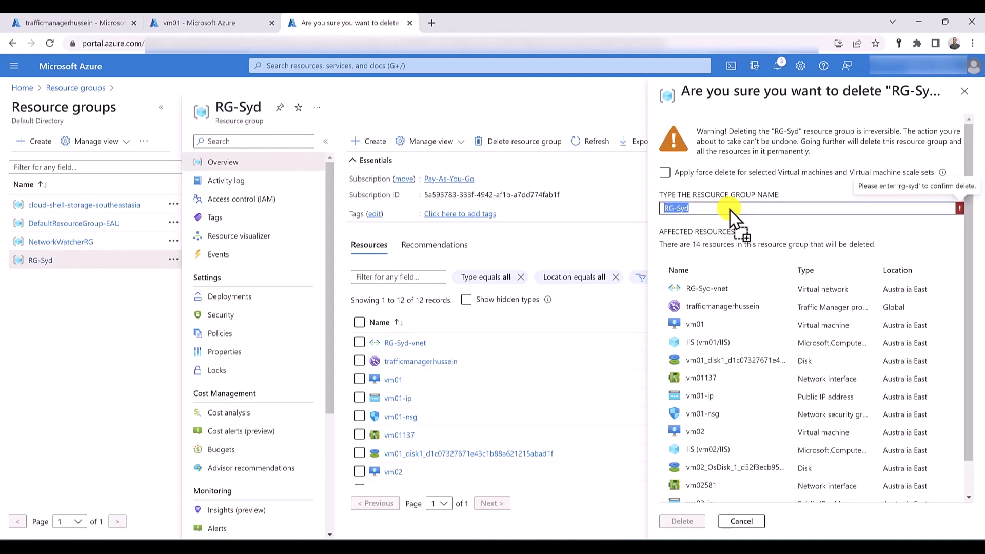
left_click(682, 521)
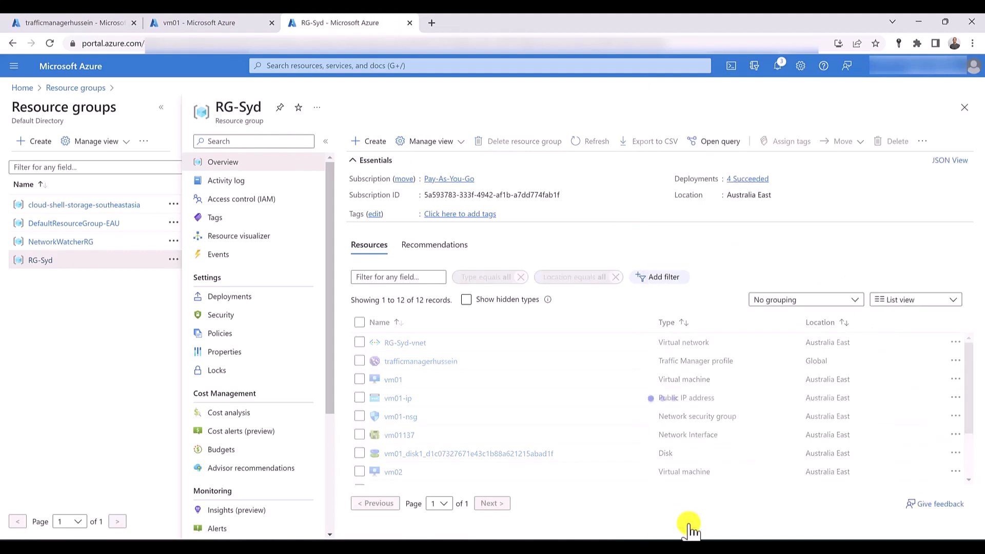
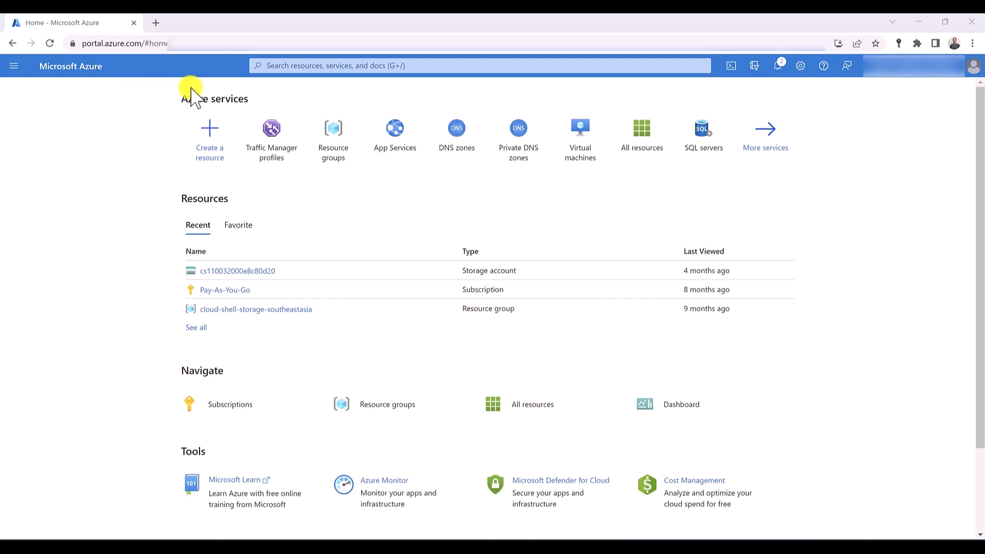
- Create a Traffic Manager profile named trafficmanager- plus the owner's first name, with Priority routing, in the RG-Syd resource group
left_click(269, 136)
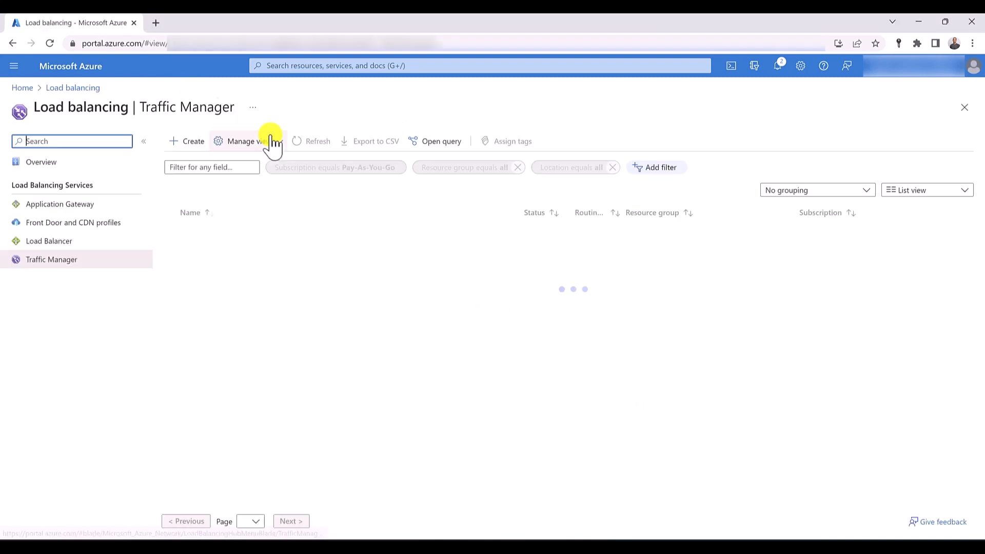
left_click(186, 144)
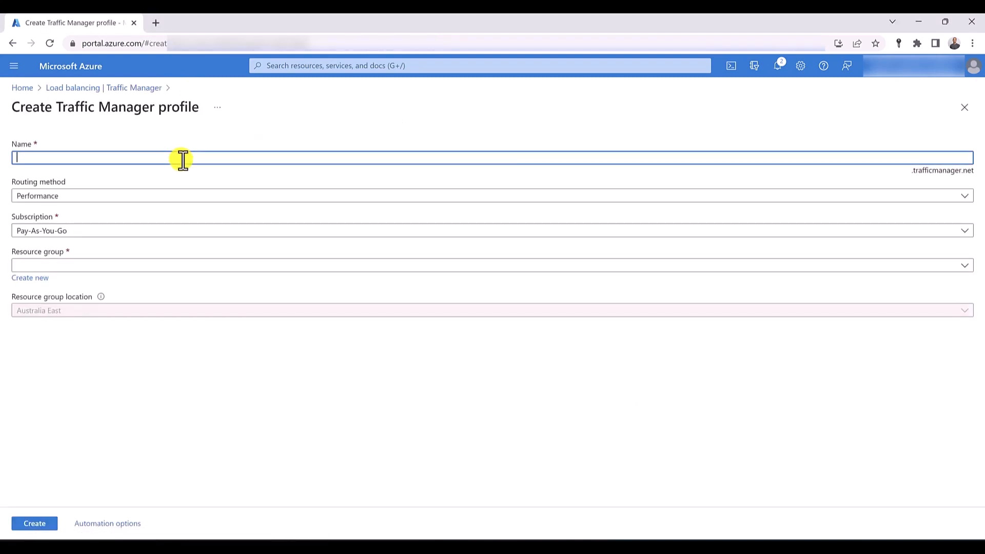
type("trafficmanager-hussein")
key("Tab")
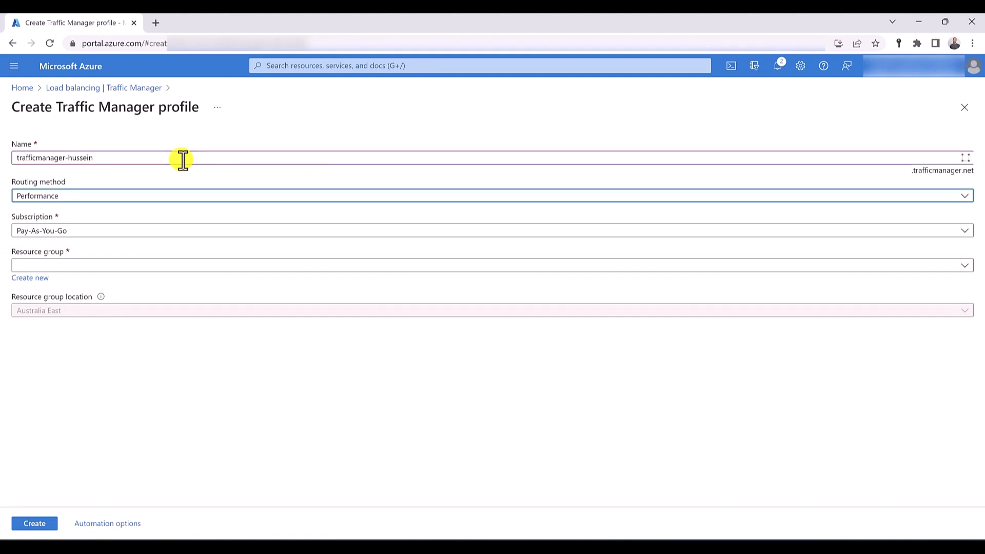
left_click(129, 198)
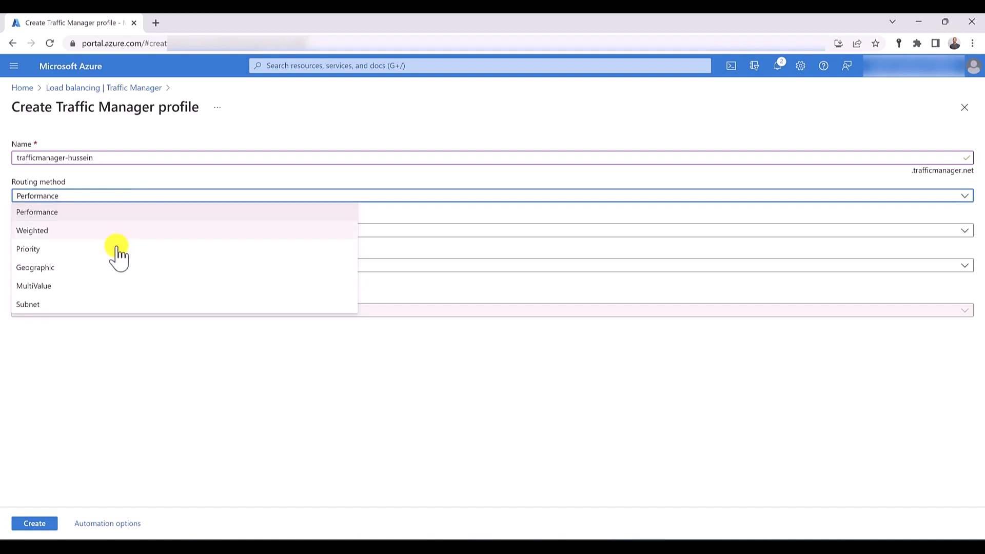
left_click(116, 250)
left_click(66, 267)
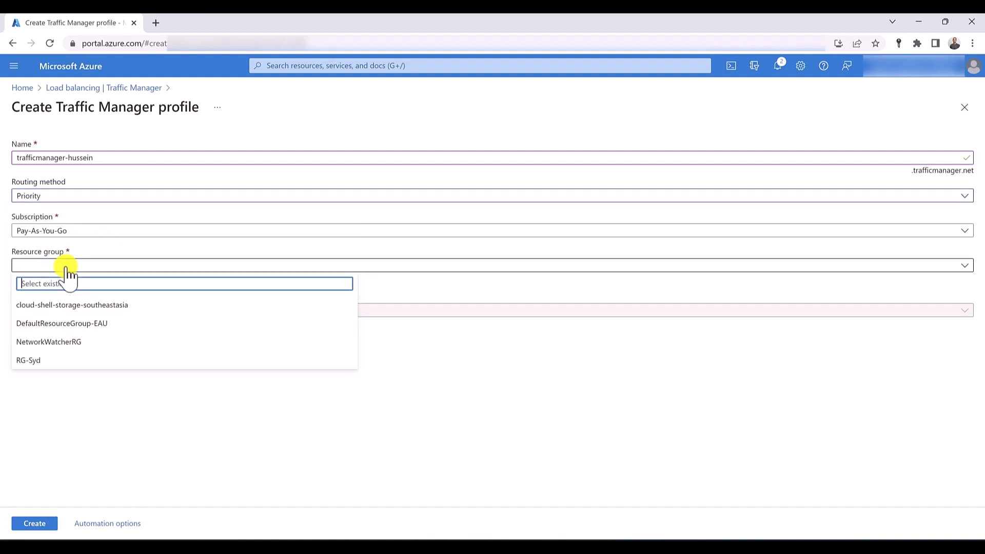
left_click(59, 362)
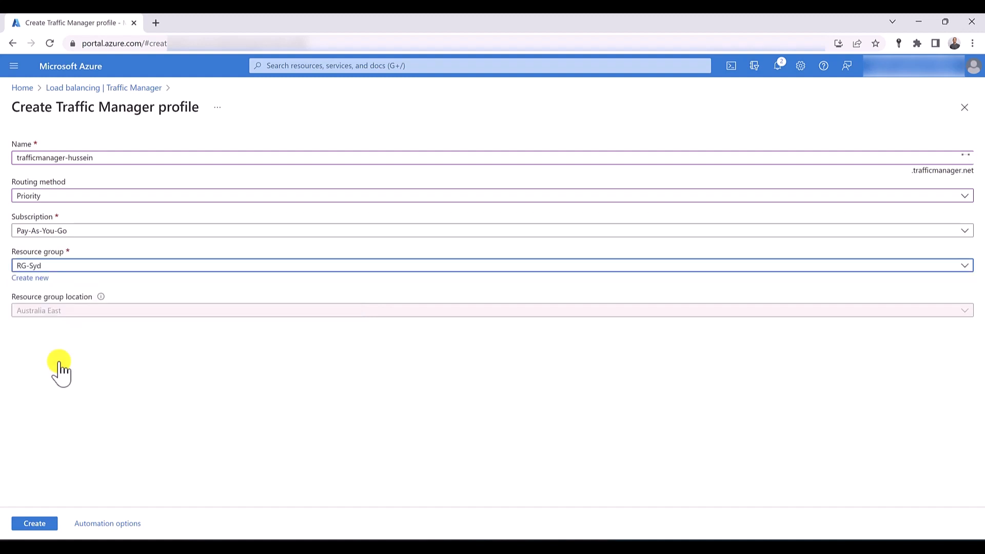
left_click(40, 523)
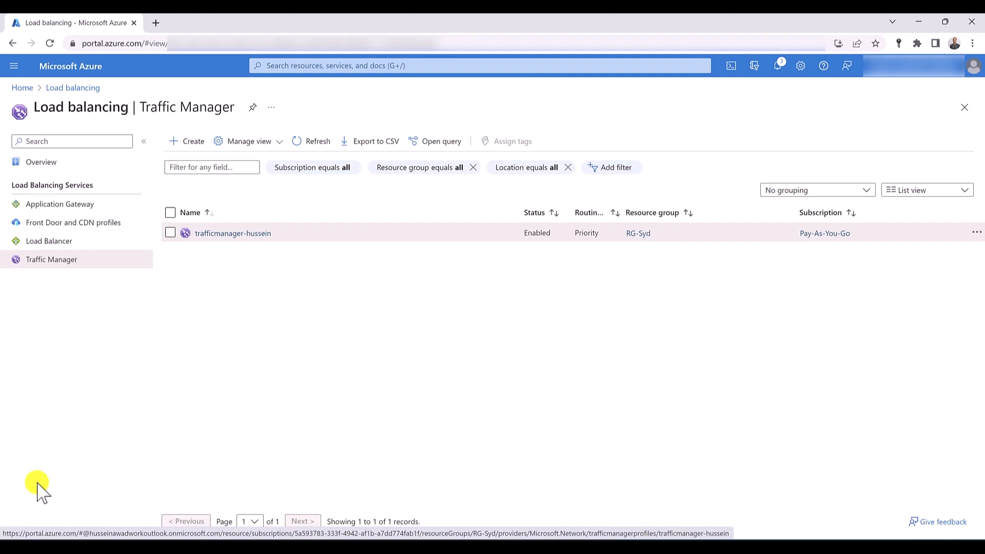
- Start adding an endpoint to the new Traffic Manager profile and review the available endpoint types and Azure target resource types
left_click(238, 234)
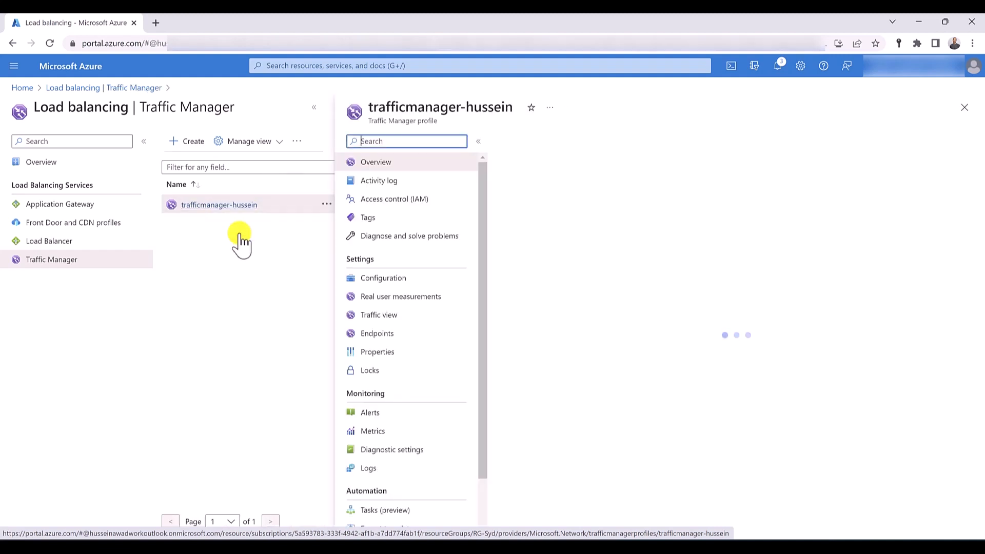
left_click(393, 336)
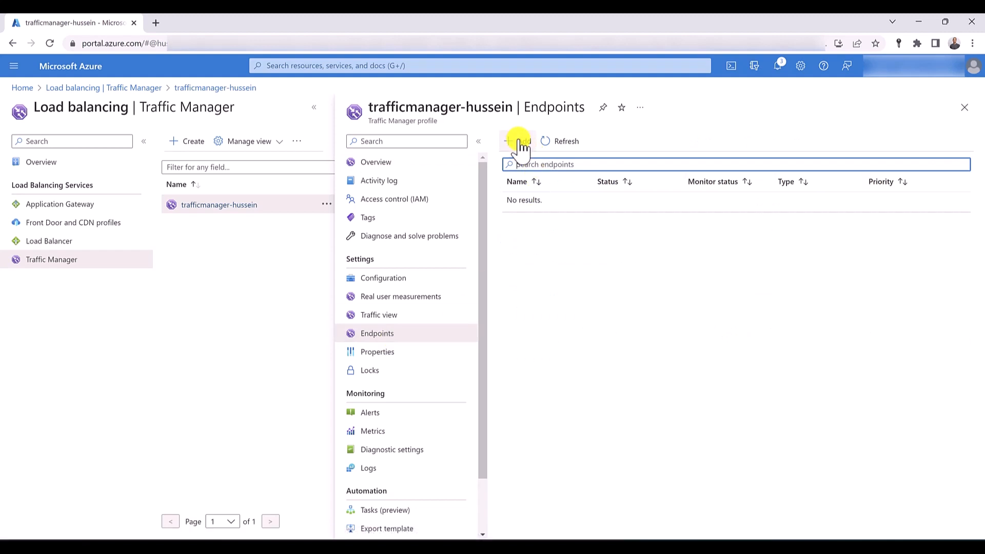
left_click(522, 144)
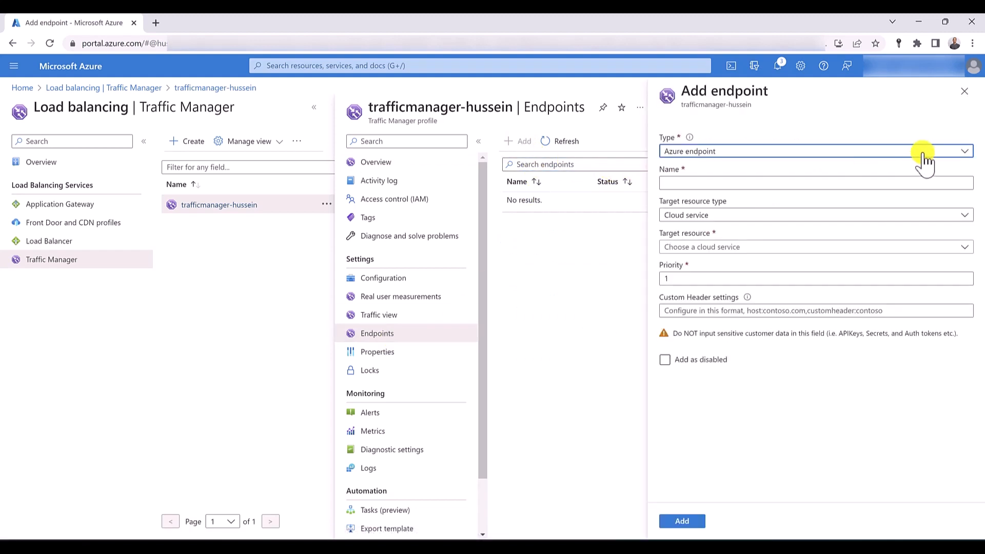
left_click(923, 154)
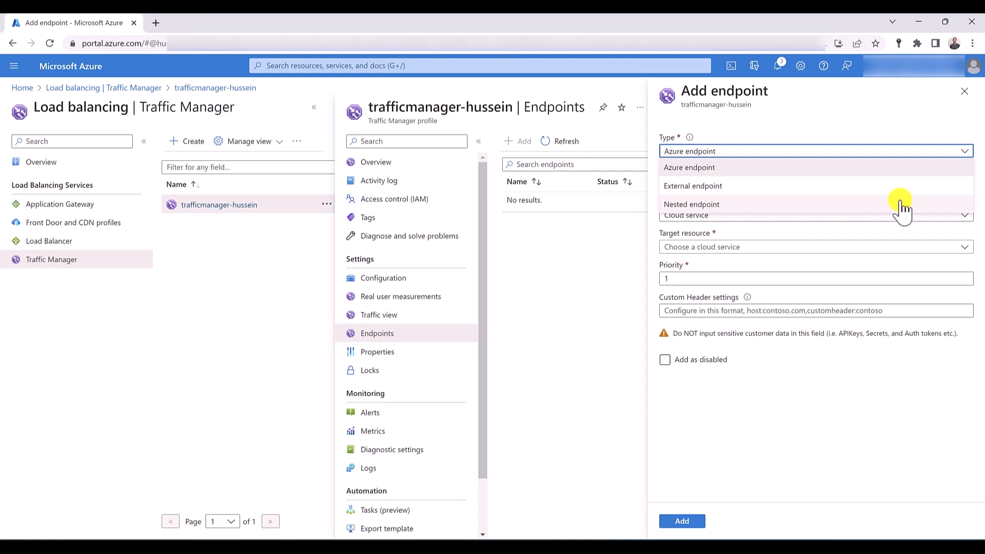
left_click(872, 169)
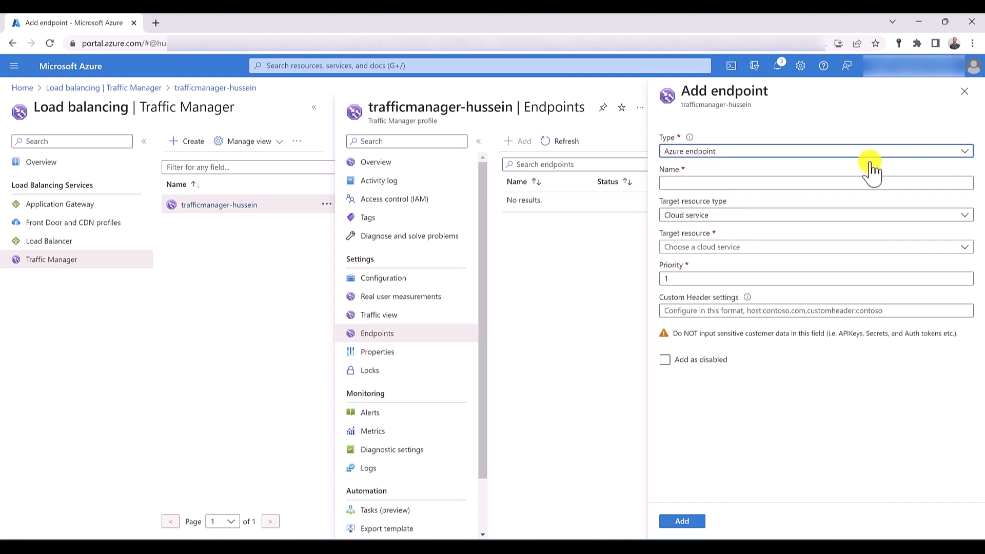
left_click(867, 216)
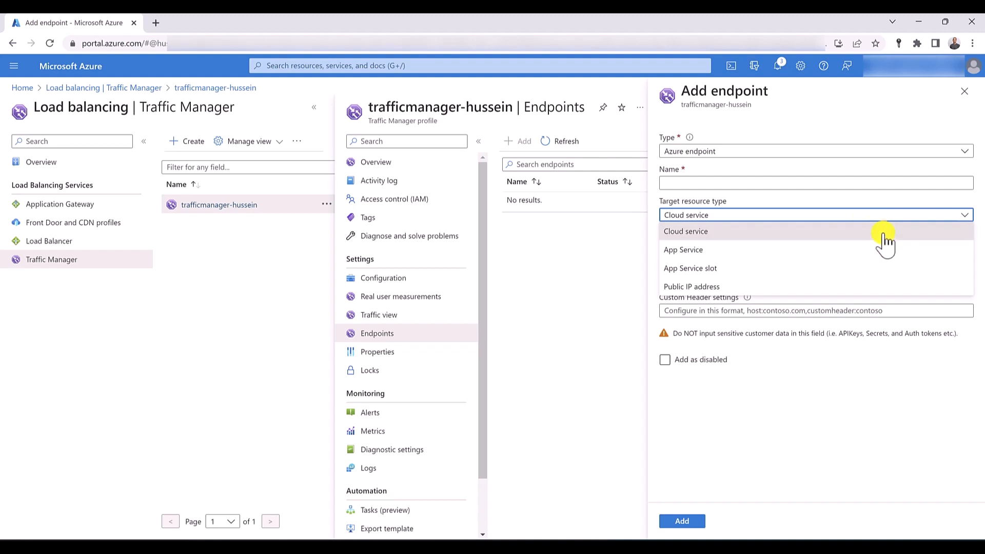
left_click(882, 232)
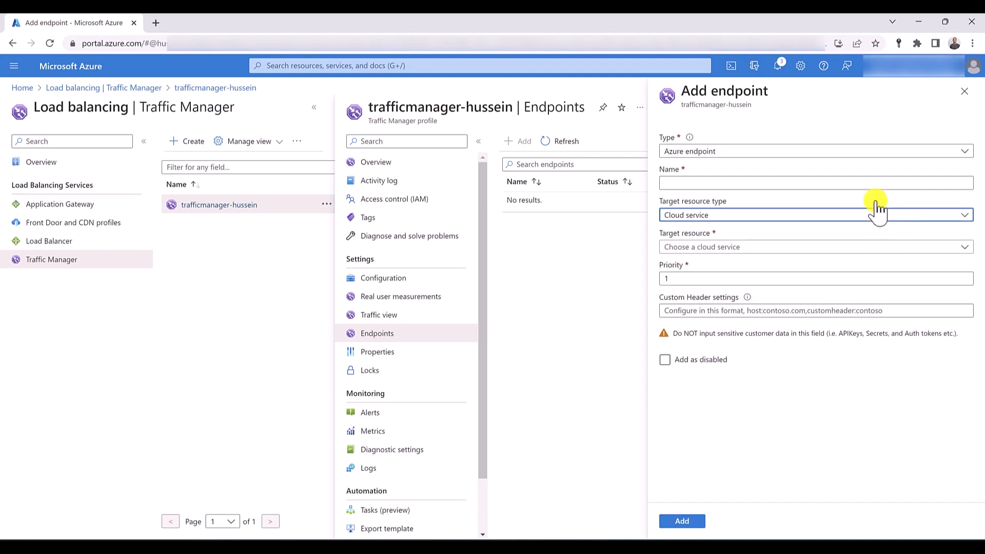
left_click(879, 217)
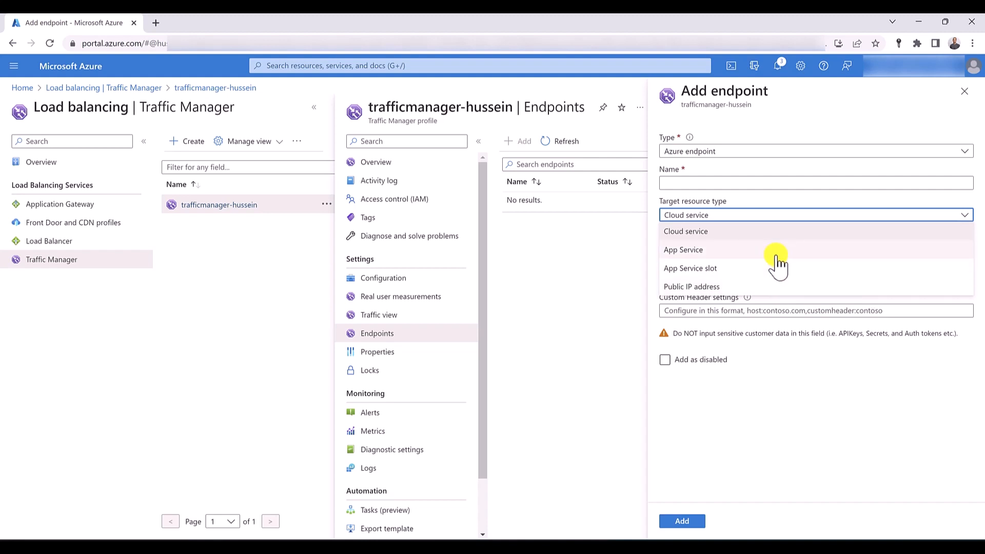
- Open App Services in three new browser tabs and switch to the first of them
left_click(339, 66)
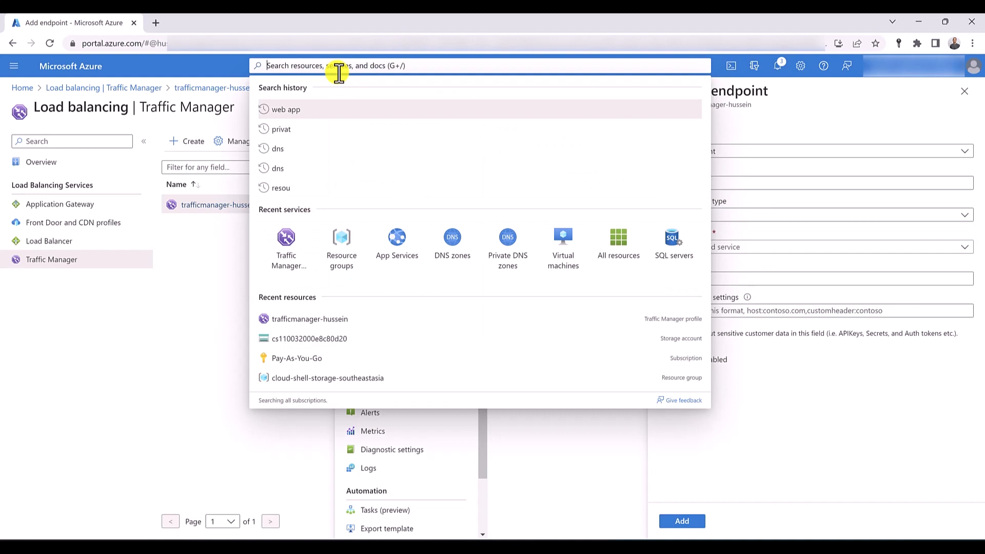
middle_click(403, 250)
middle_click(403, 251)
middle_click(403, 251)
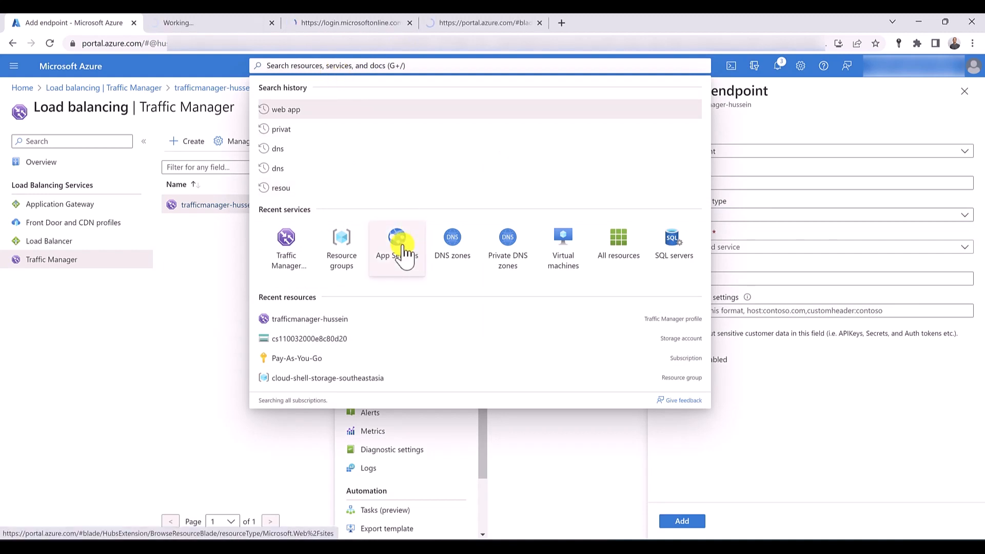
left_click(187, 20)
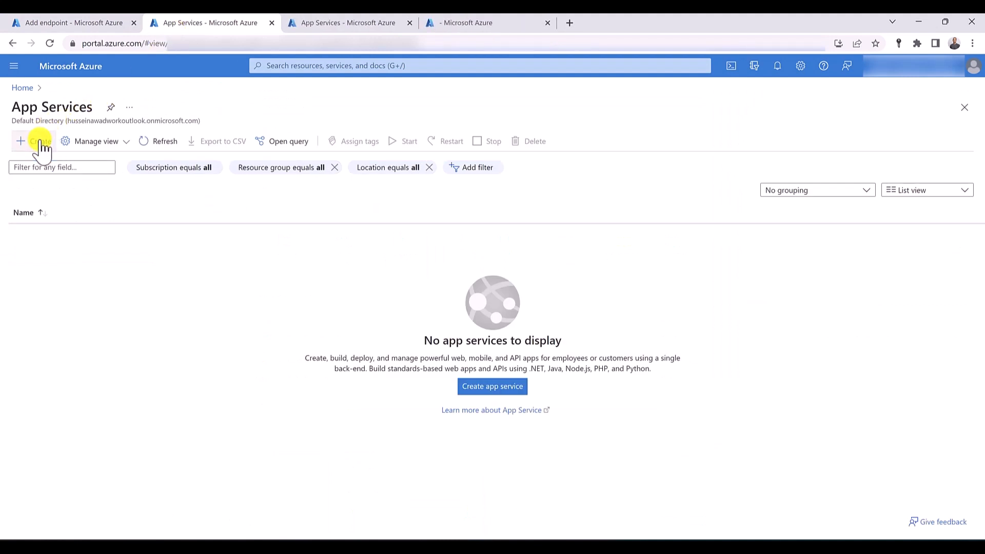
- Start a web app in RG-Syd, named webapp01- plus the owner's first name, with the .NET 6 (LTS) runtime stack
left_click(41, 144)
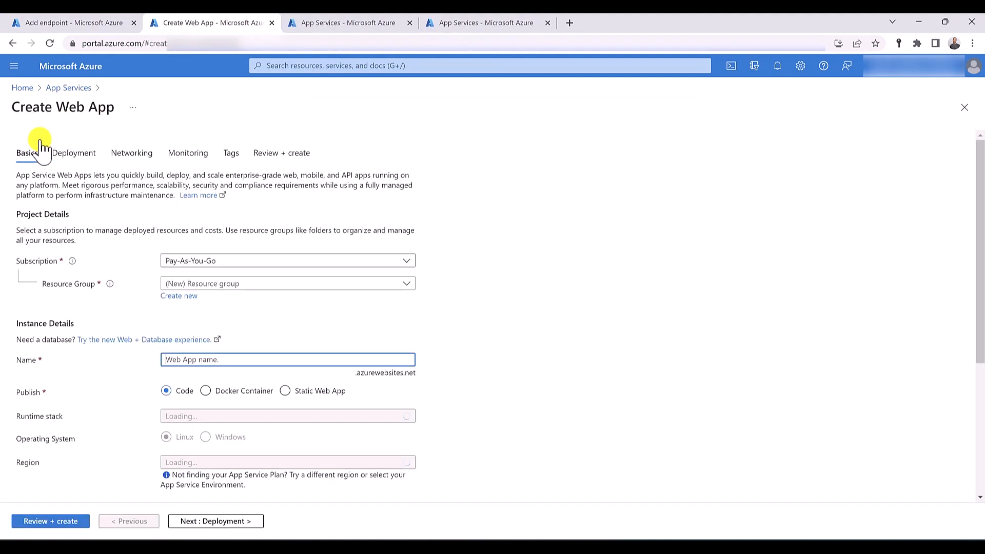
left_click(236, 285)
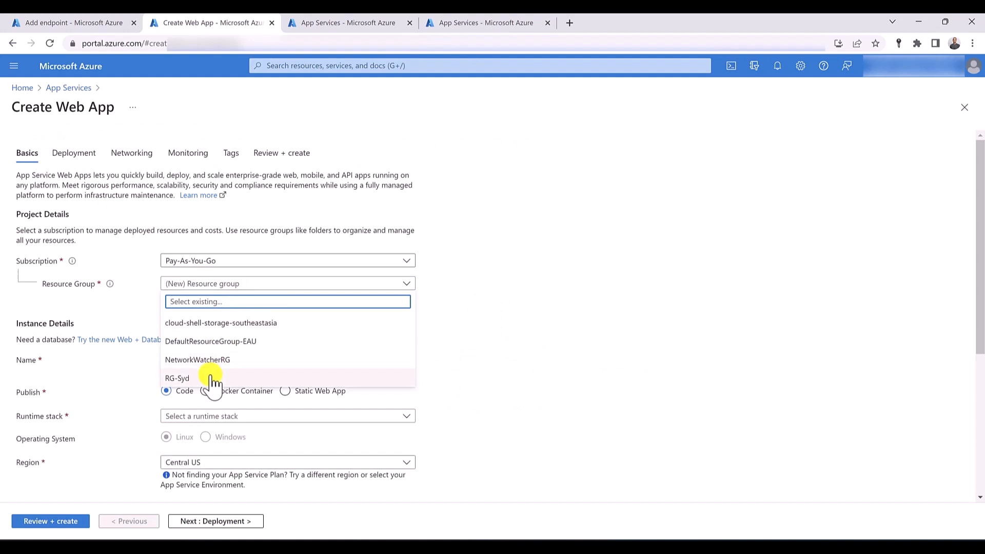
left_click(263, 377)
left_click(217, 362)
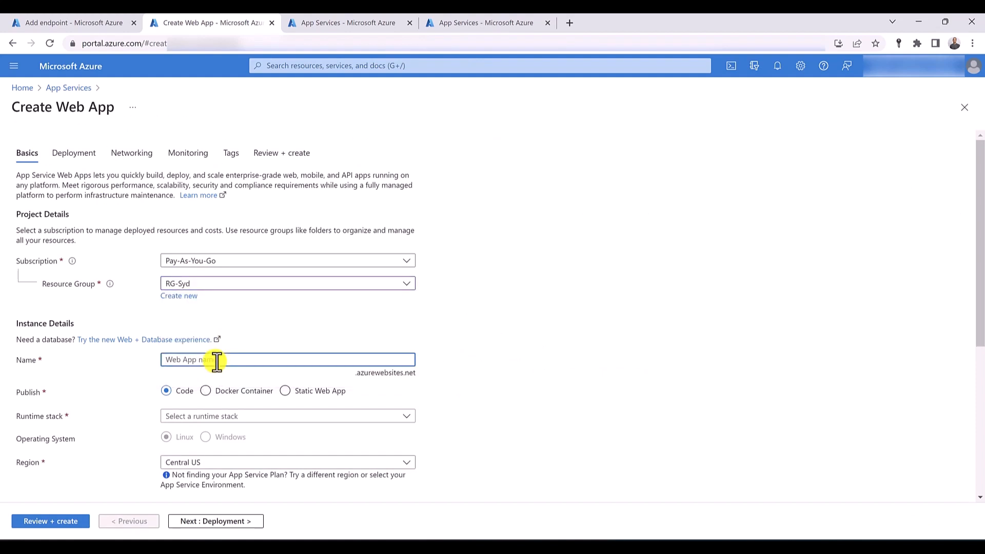
type("webapp-")
key("BackSpace")
type("01-hussein")
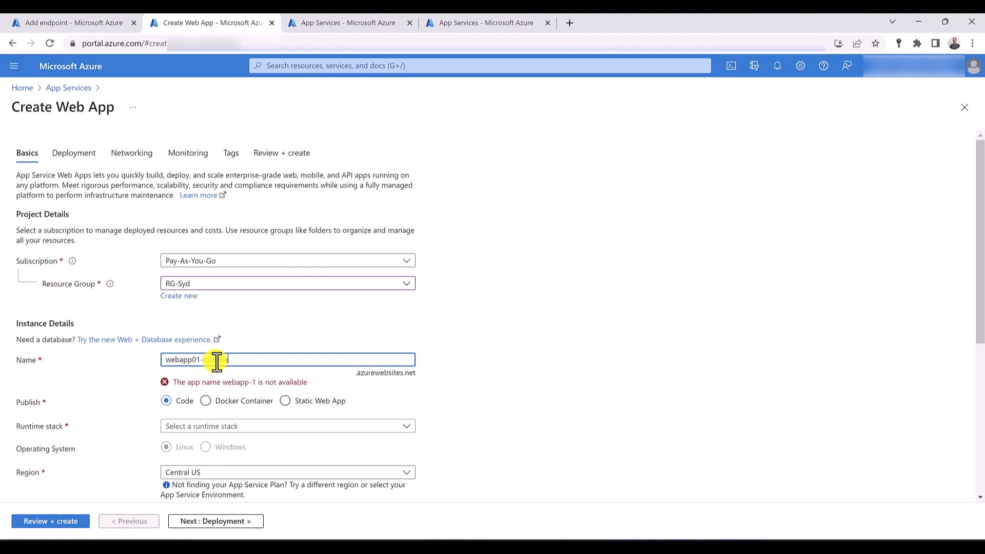
left_click(207, 415)
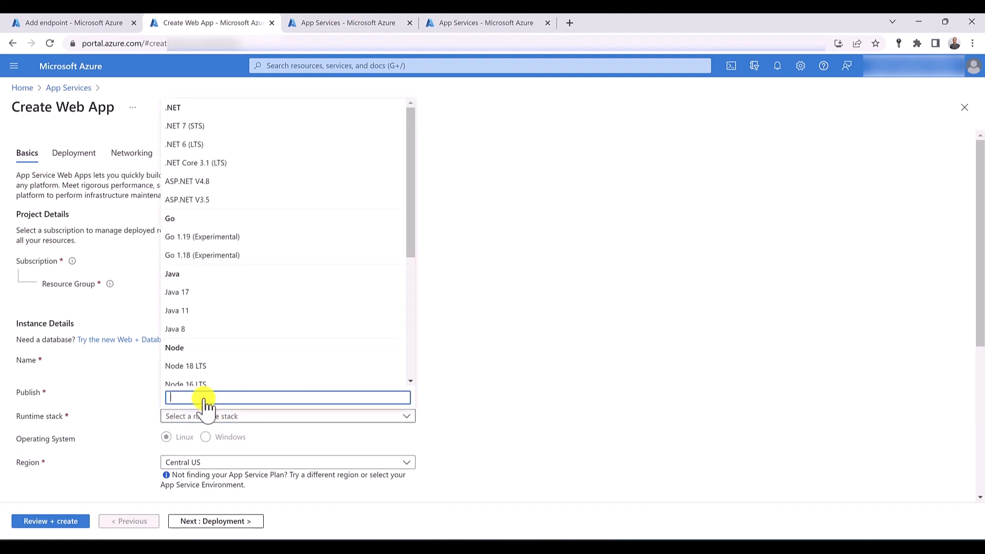
left_click(193, 145)
- Review the web app's pricing plan, disable Application Insights and create the web app
scroll(132, 251, "down", 2)
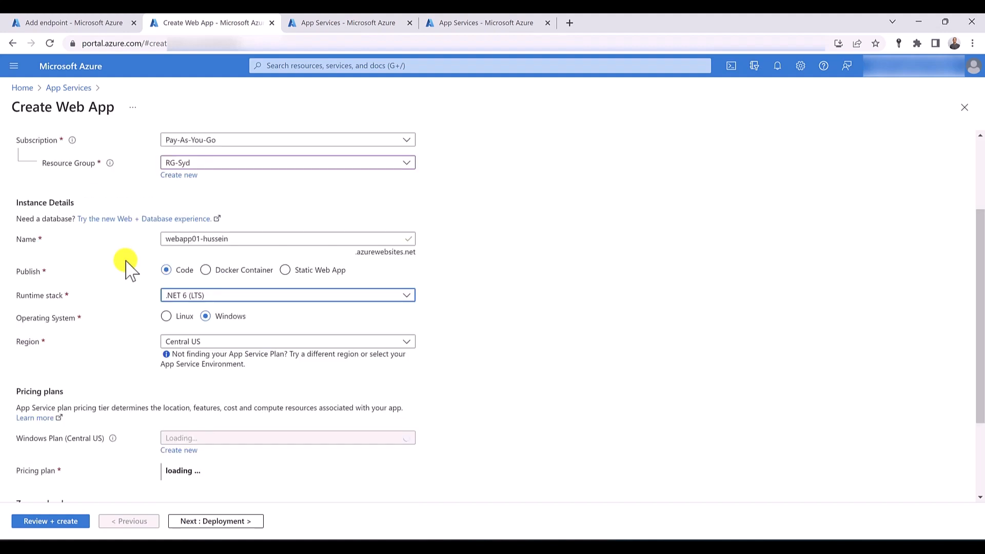
scroll(131, 267, "down", 3)
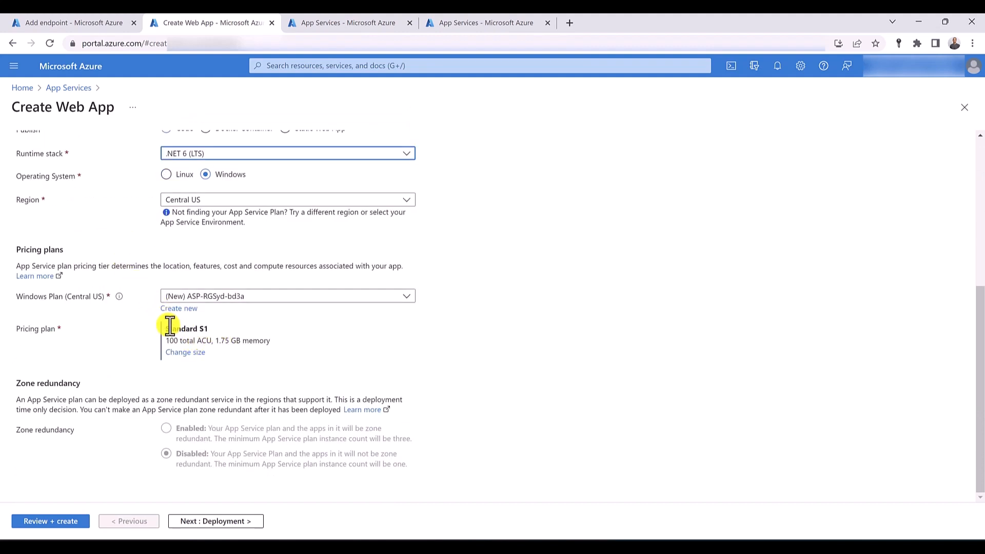
scroll(139, 298, "up", 5)
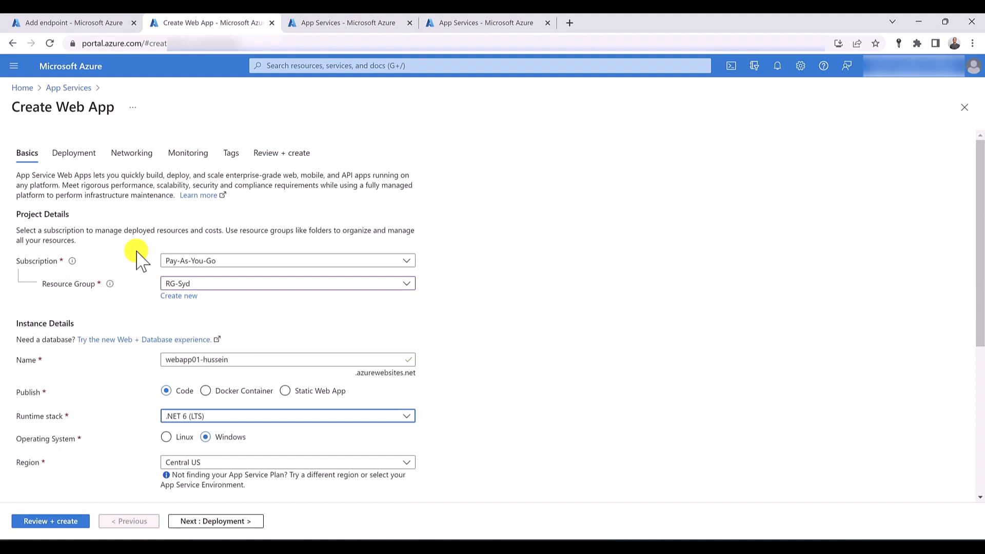
left_click(177, 163)
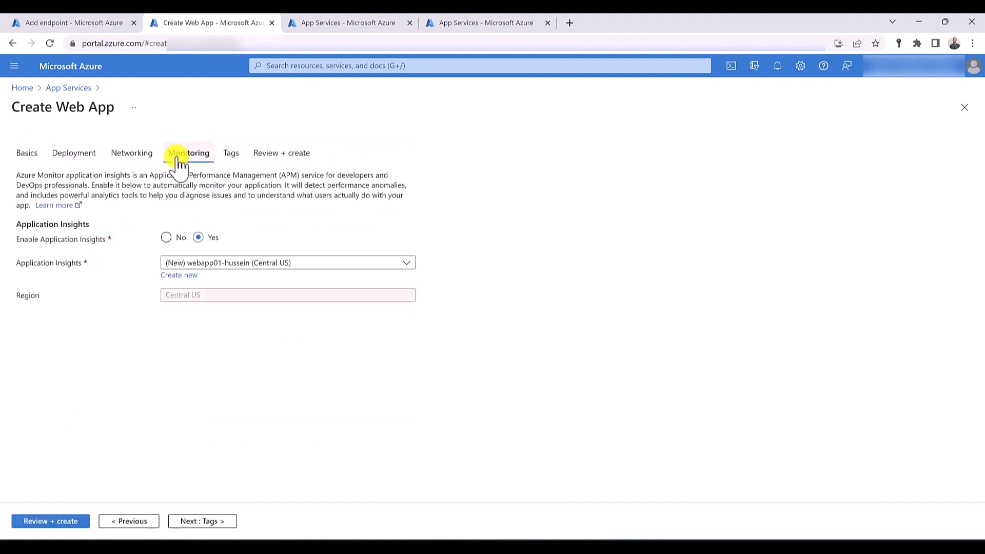
left_click(166, 237)
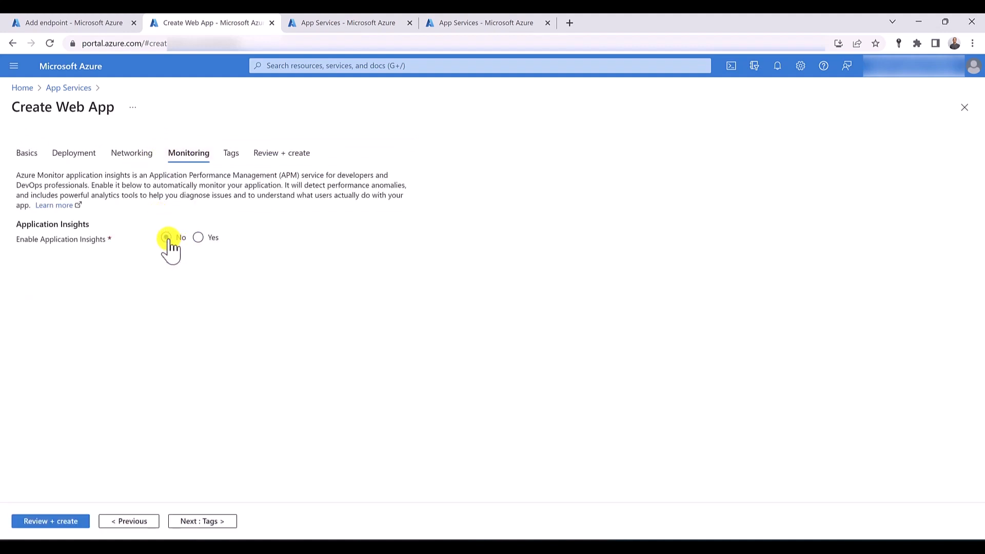
left_click(62, 522)
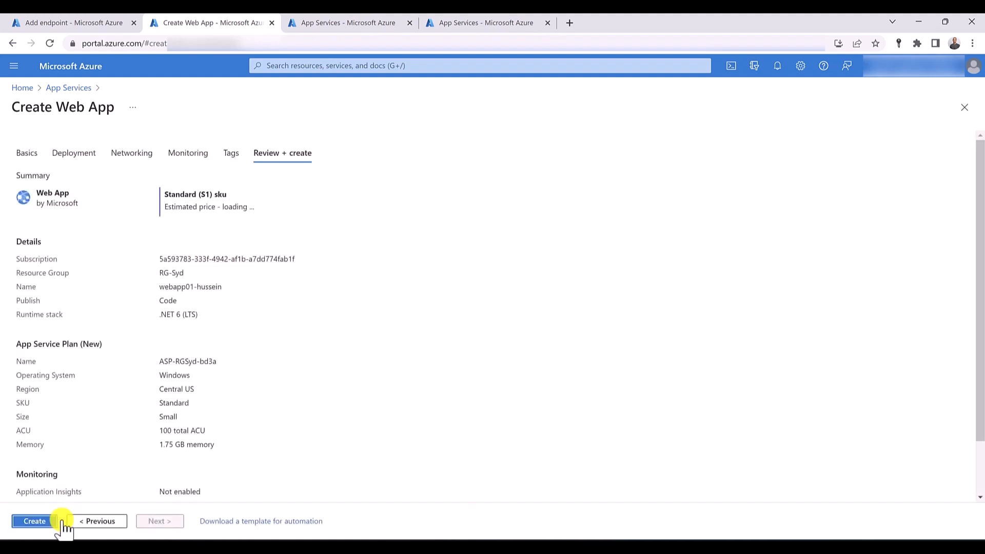
left_click(44, 523)
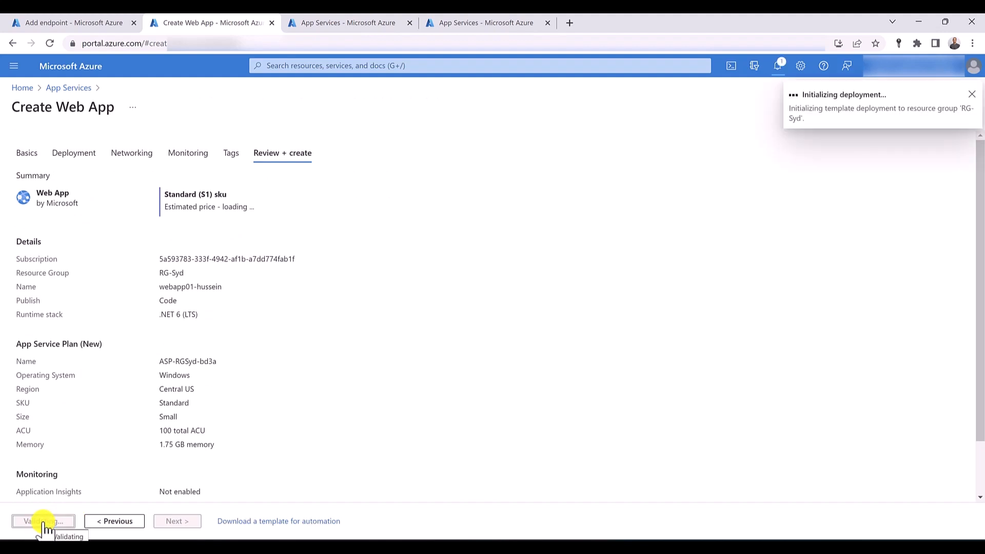
- Start a second web app in RG-Syd, named webapp02- plus the owner's first name, with the .NET 6 (LTS) runtime stack
left_click(341, 24)
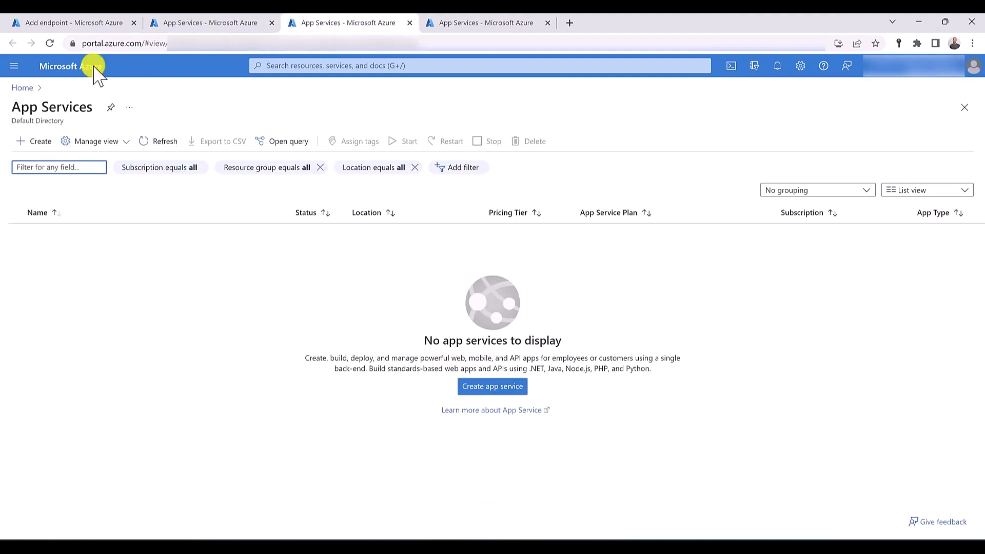
left_click(41, 142)
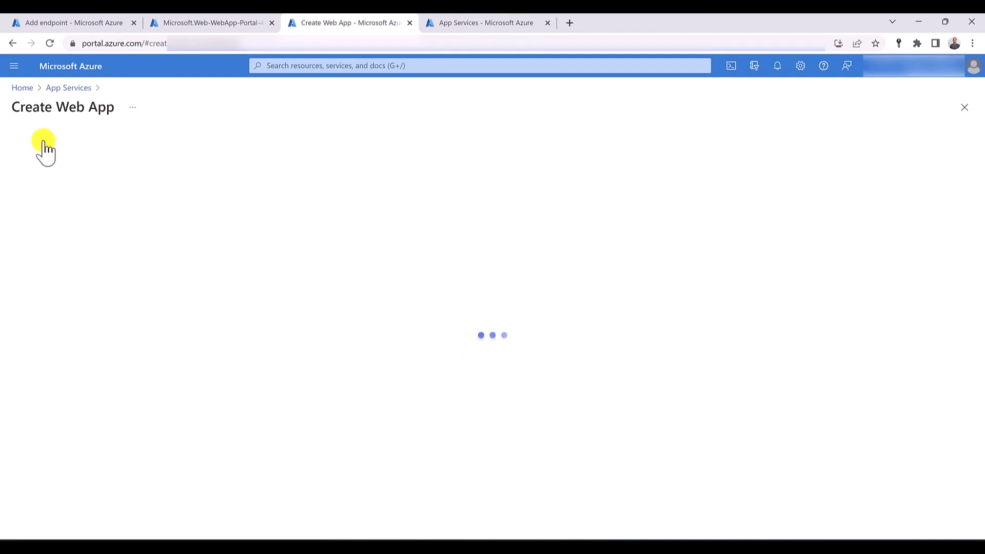
left_click(238, 283)
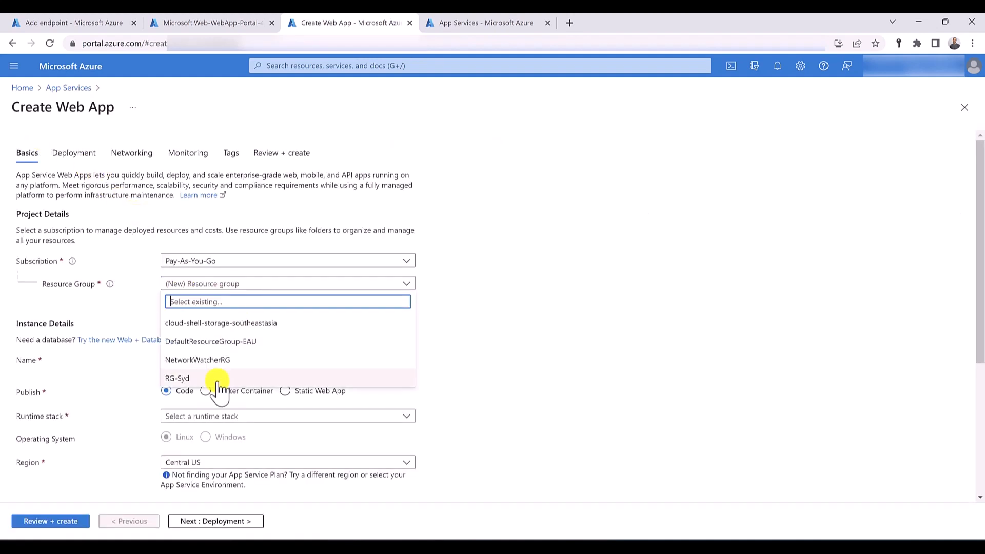
left_click(213, 378)
left_click(207, 360)
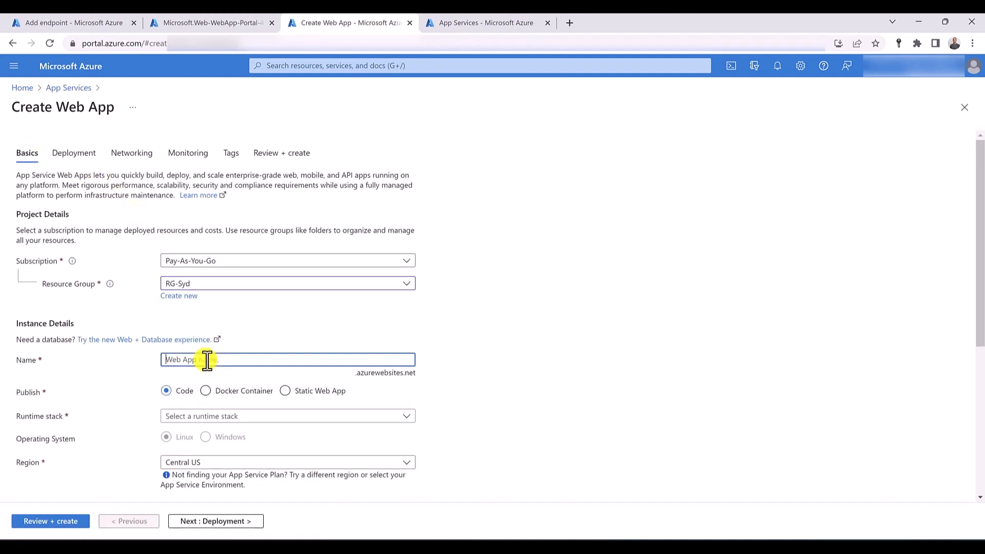
type("webapp02-hussein")
left_click(205, 415)
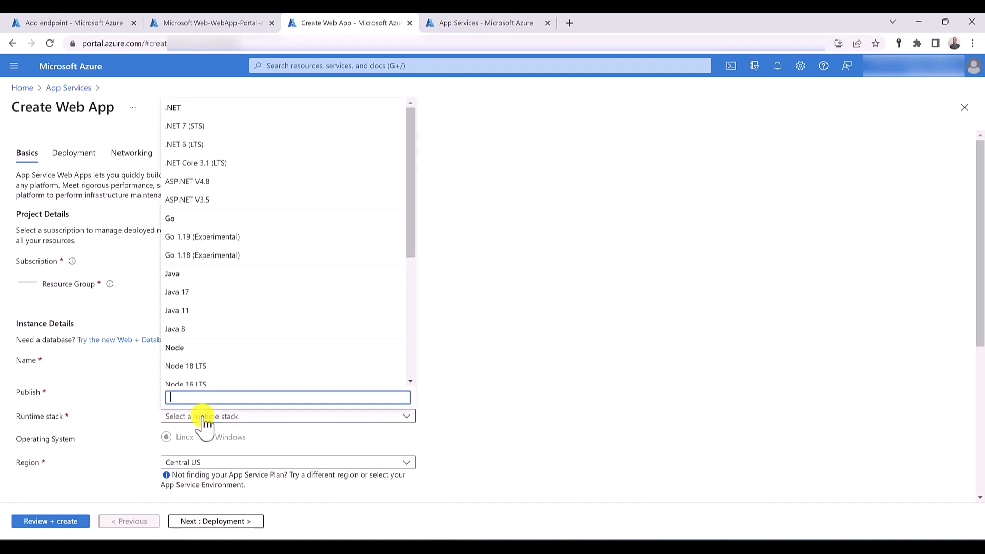
left_click(226, 146)
- Disable Application Insights for the second web app and create it
scroll(141, 292, "down", 5)
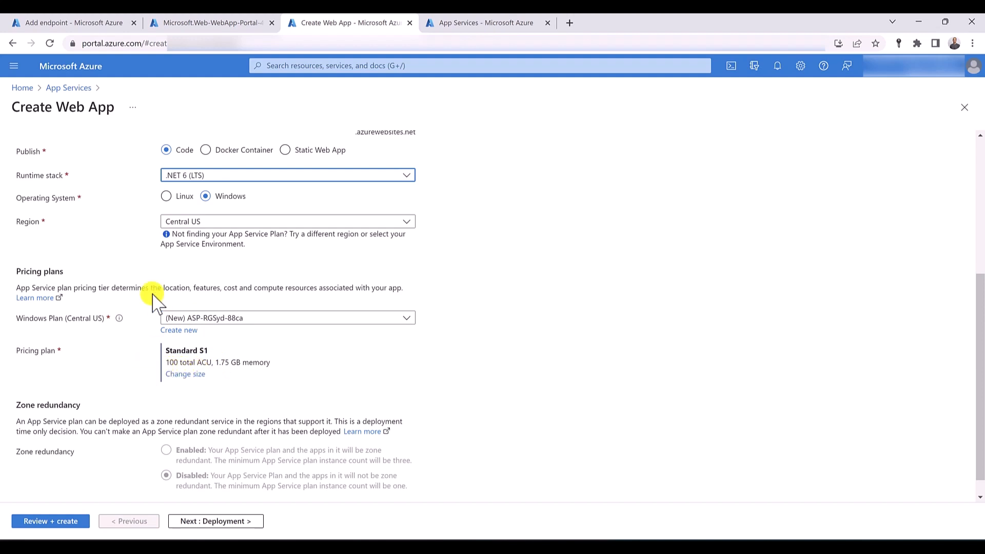
scroll(154, 293, "up", 5)
left_click(186, 154)
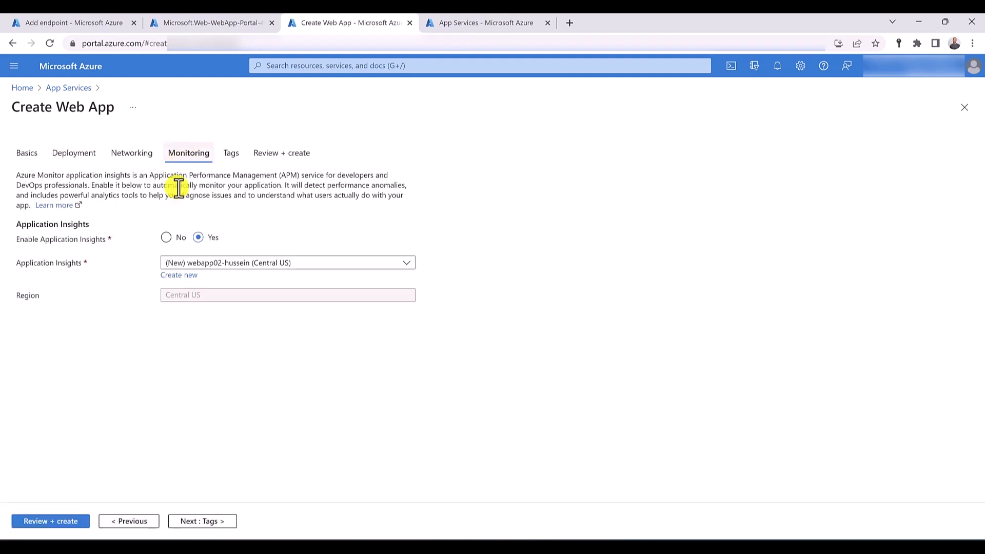
left_click(165, 237)
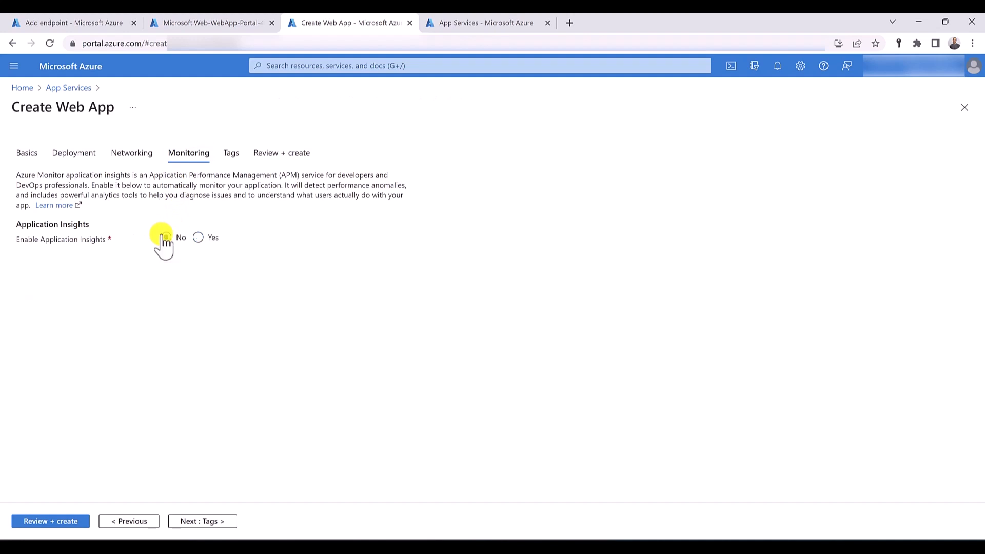
left_click(56, 521)
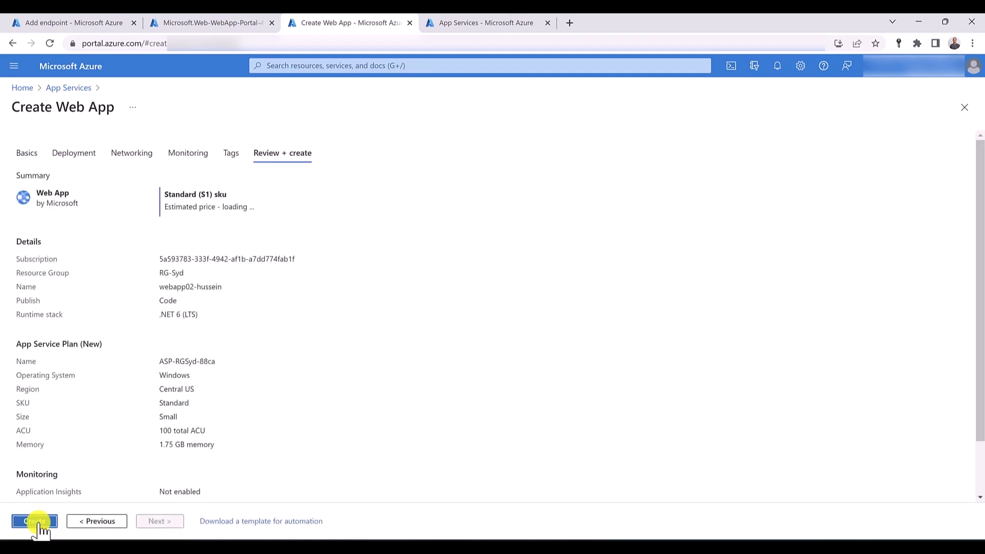
left_click(36, 521)
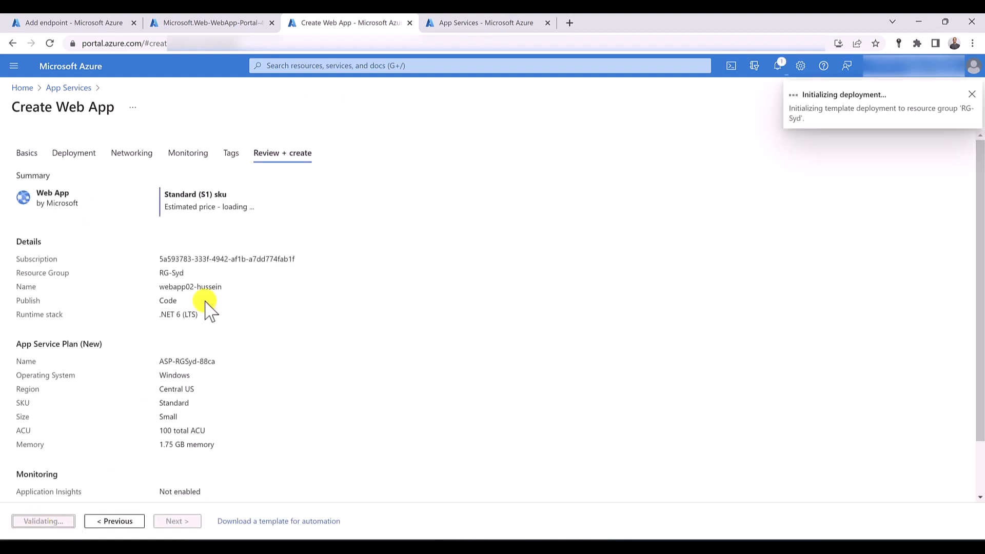
- Start a third web app in RG-Syd from the last App Services tab, named webapp03, with the .NET 6 (LTS) runtime stack
left_click(454, 22)
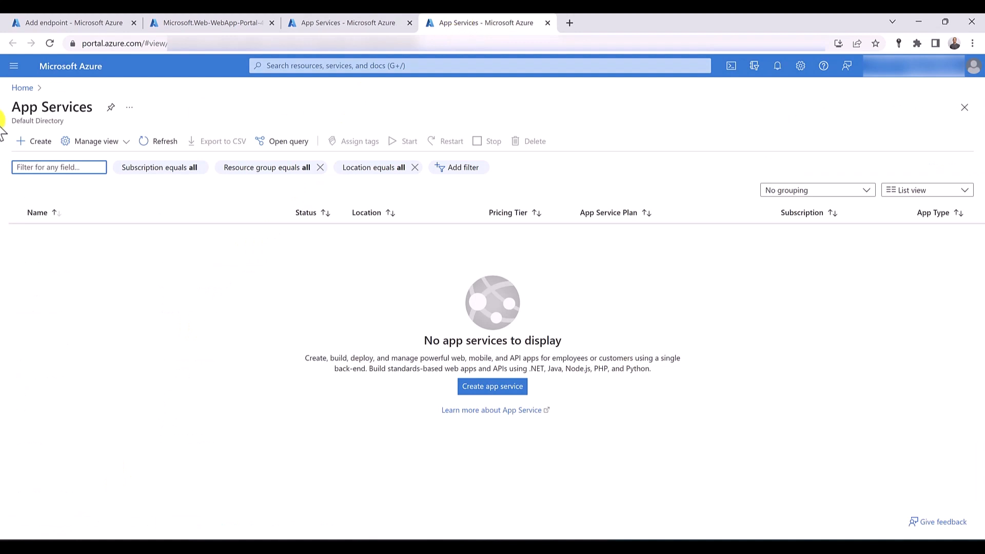
left_click(41, 146)
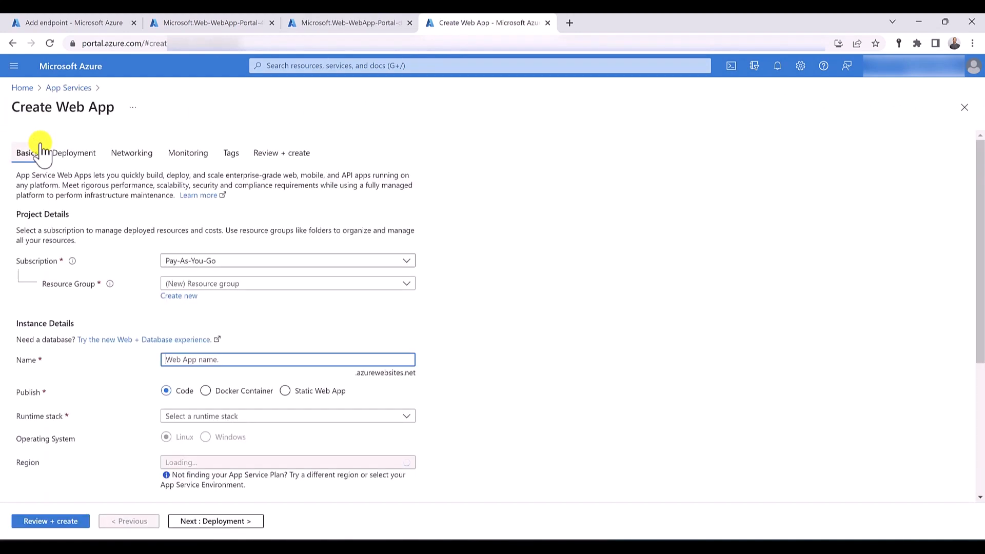
left_click(248, 283)
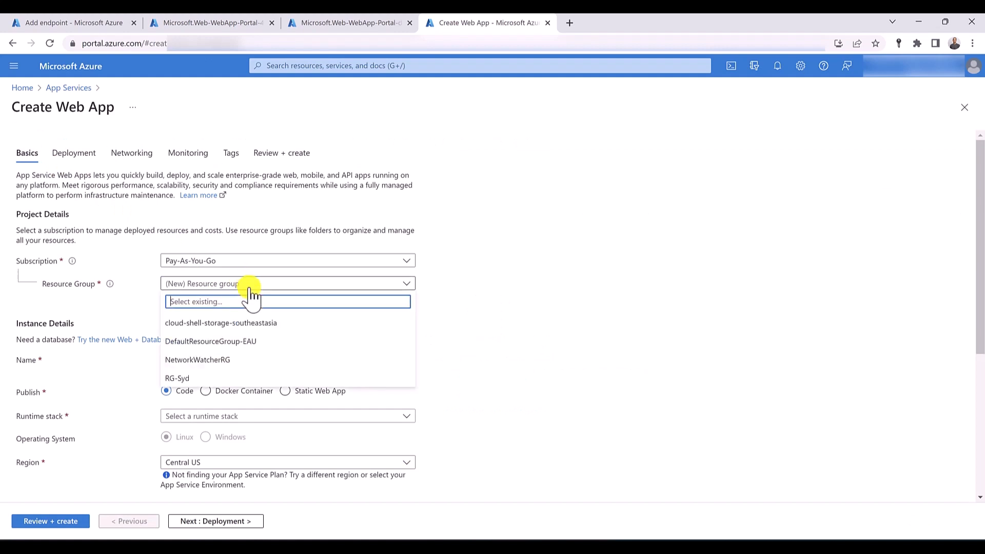
left_click(194, 378)
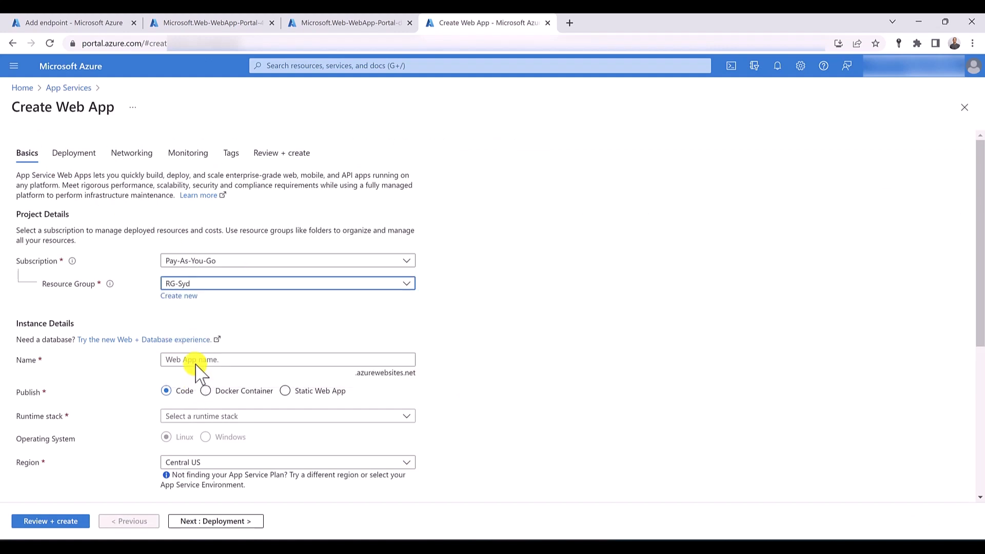
left_click(198, 360)
type("weba")
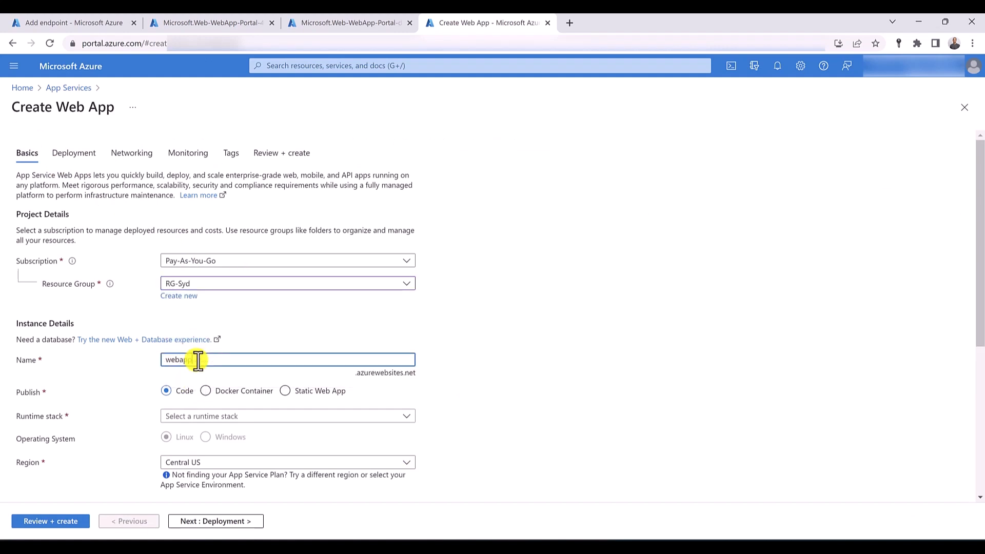
type("pp03")
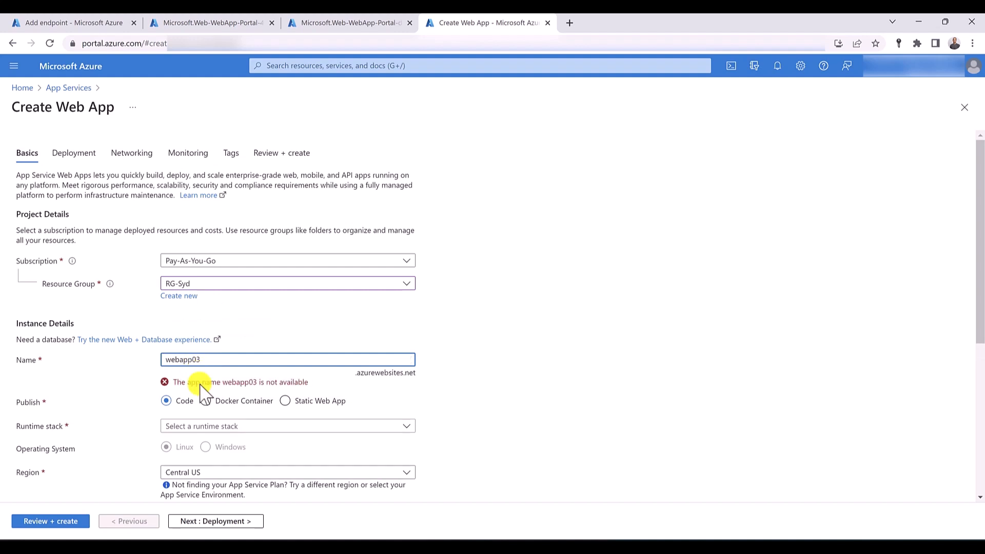
left_click(212, 429)
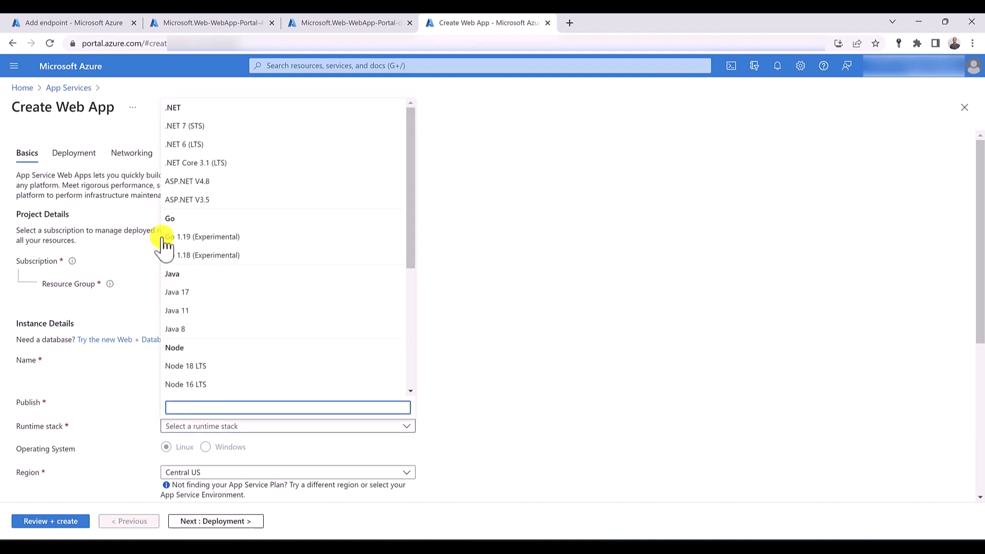
left_click(189, 148)
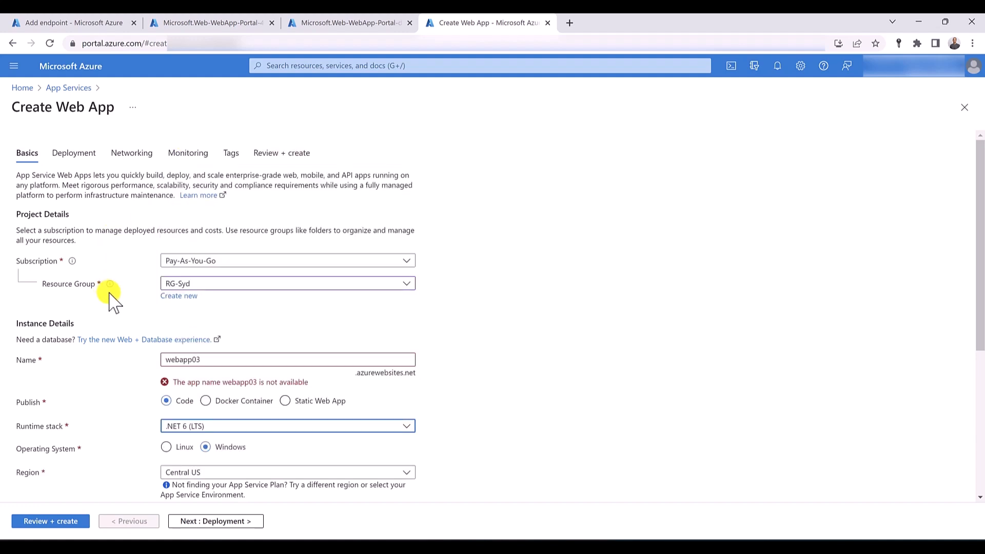
- Set the third web app's region to Australia East and append a hyphen and the owner's first name to its name
scroll(107, 297, "down", 5)
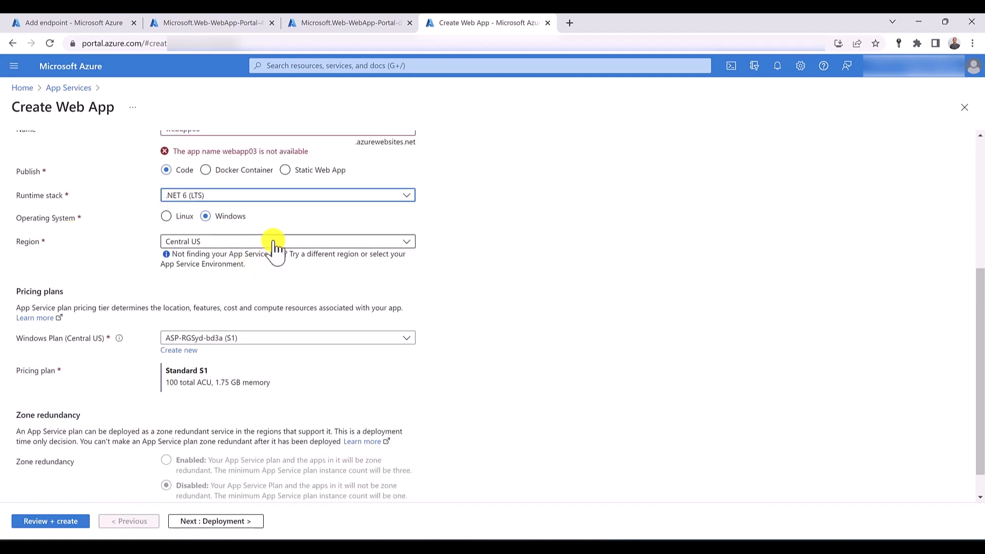
left_click(273, 241)
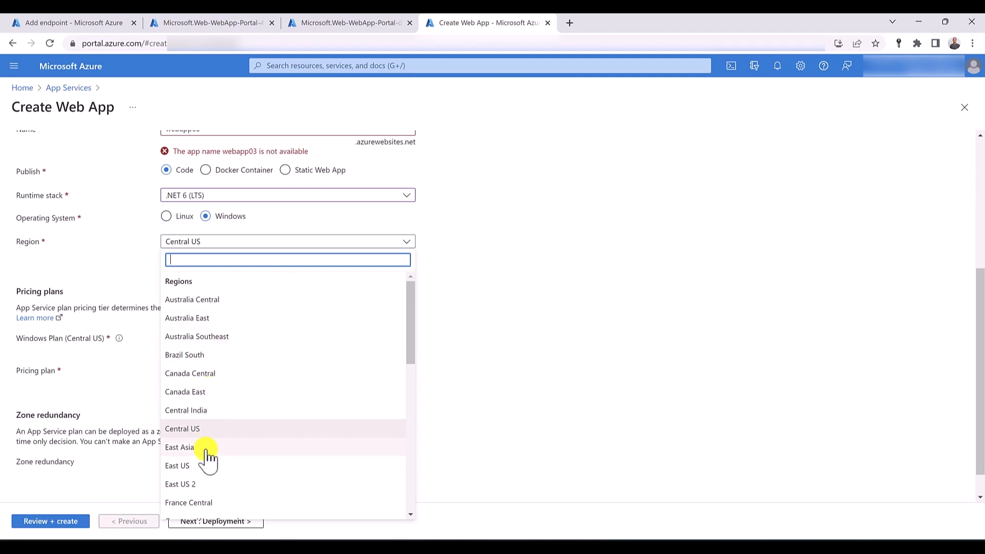
left_click(198, 318)
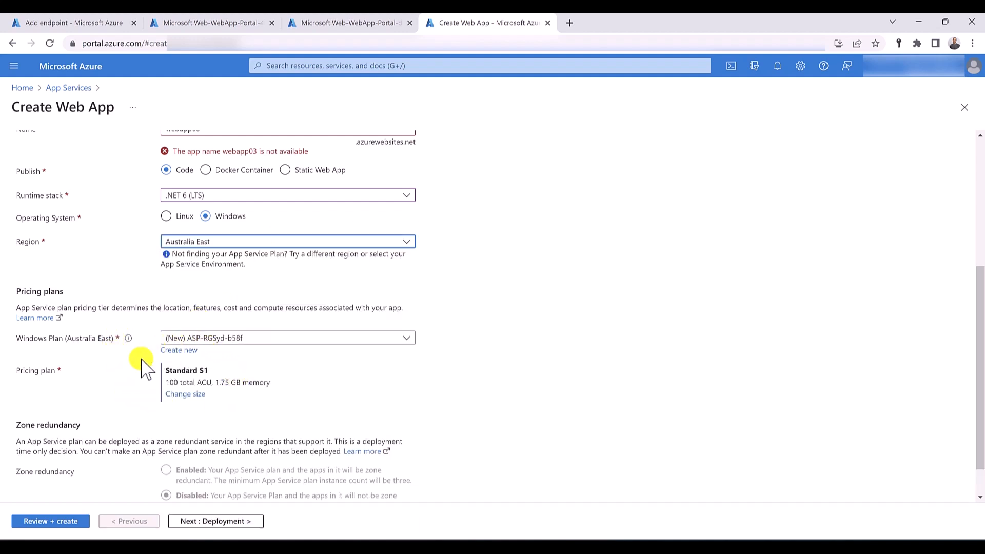
scroll(189, 349, "up", 5)
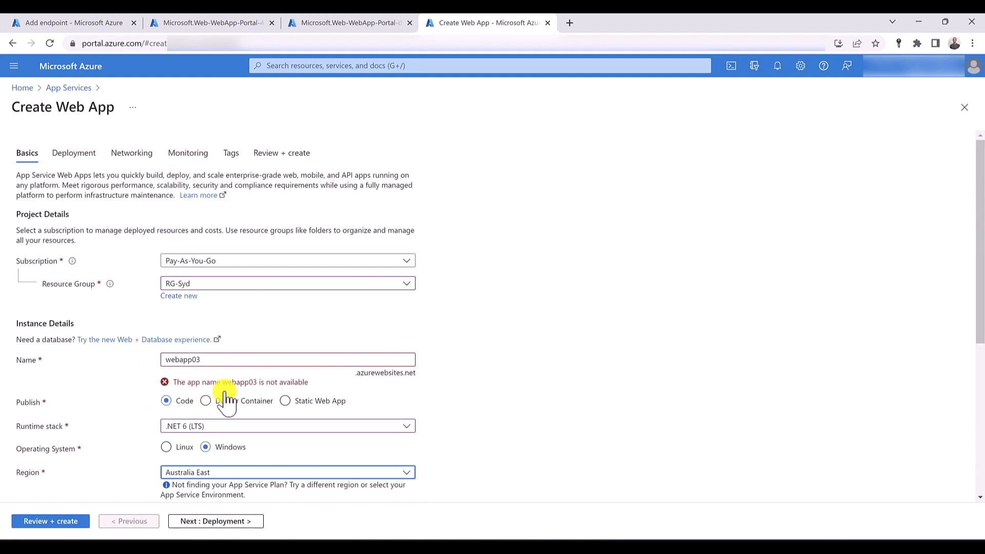
left_click(227, 362)
type("-hussein")
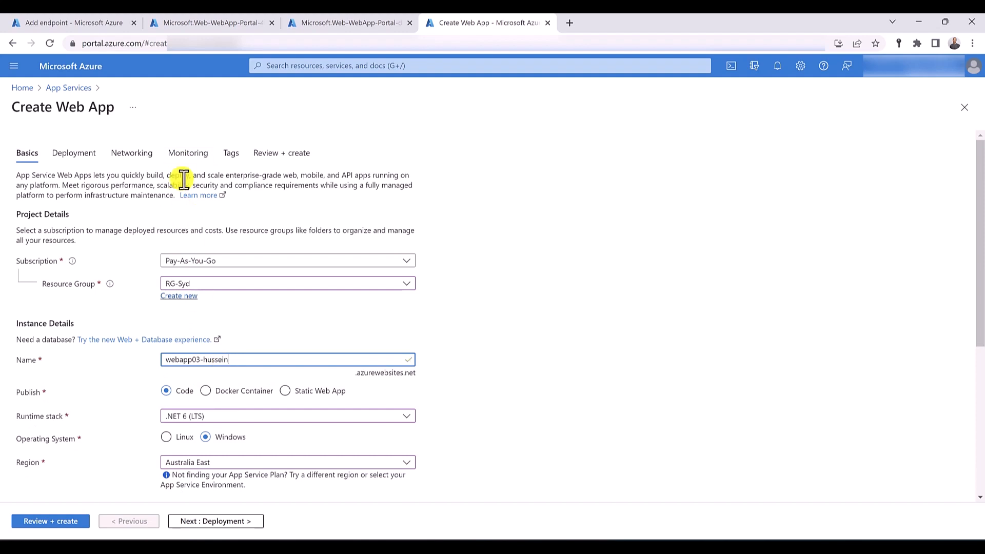
- Disable Application Insights for the Australia East web app and create it
left_click(188, 152)
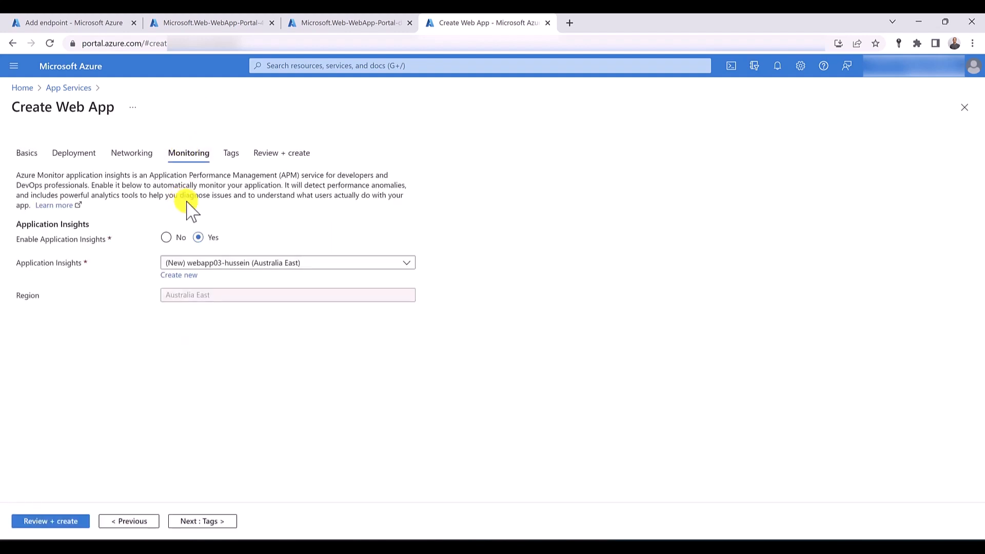
left_click(166, 237)
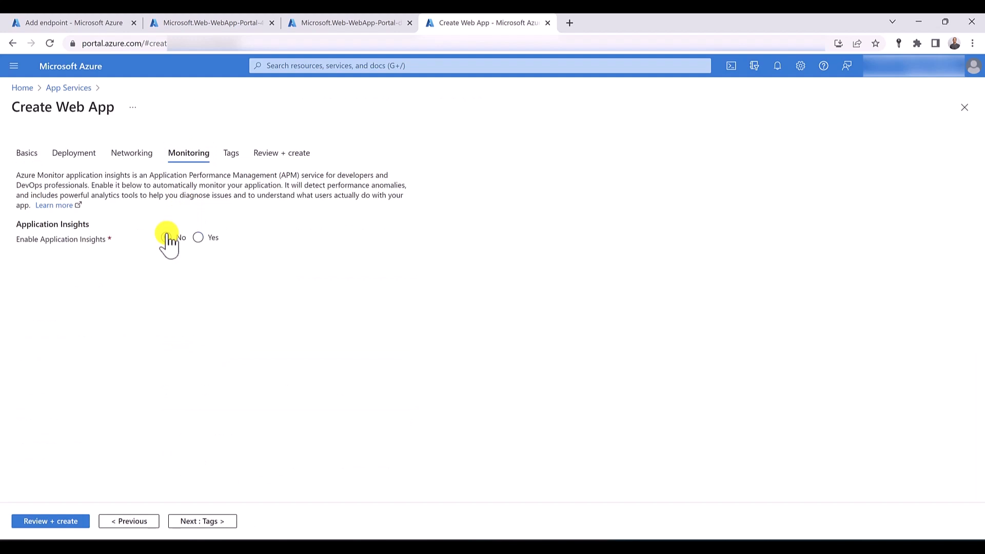
left_click(55, 525)
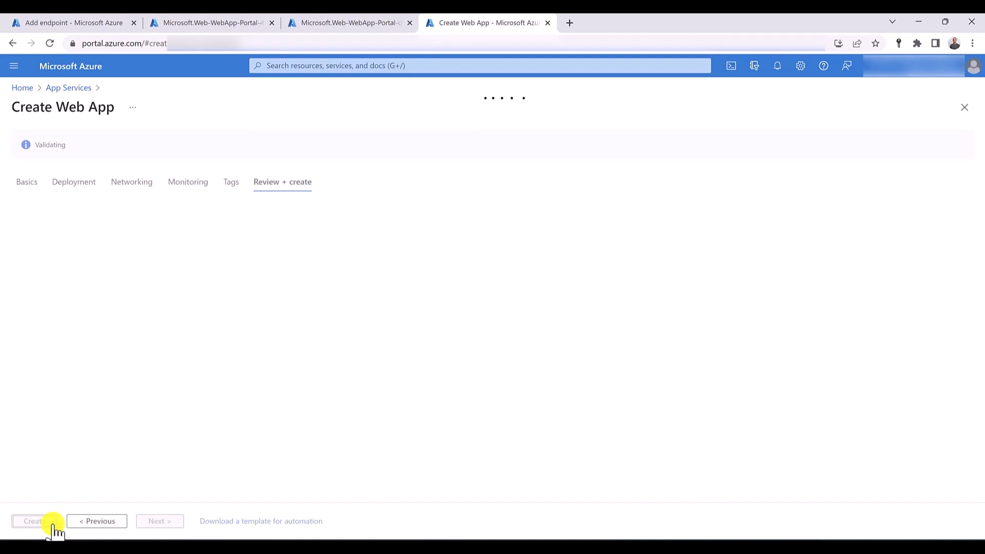
left_click(35, 521)
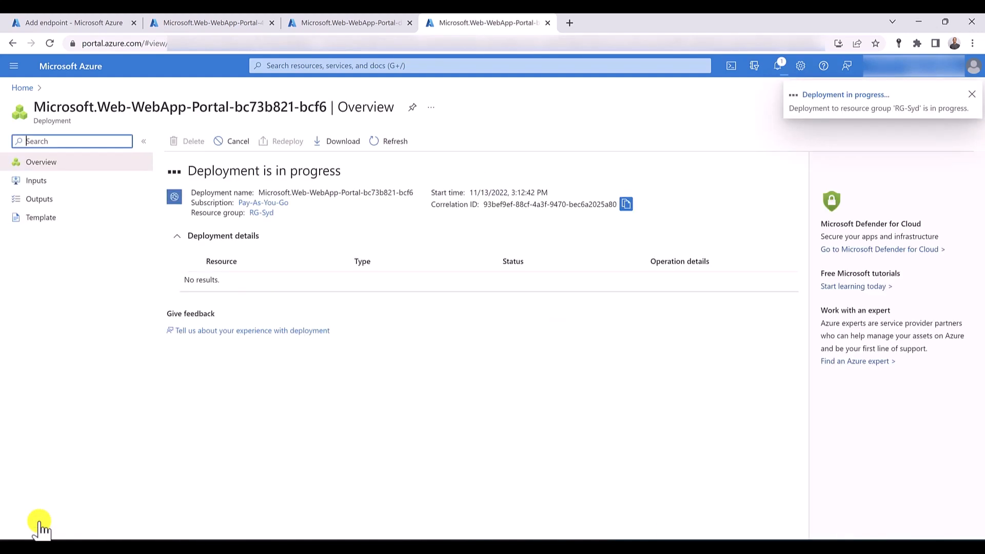
- Open the App Services list in the first web app's tab, check the apps' locations and refresh the list
left_click(220, 23)
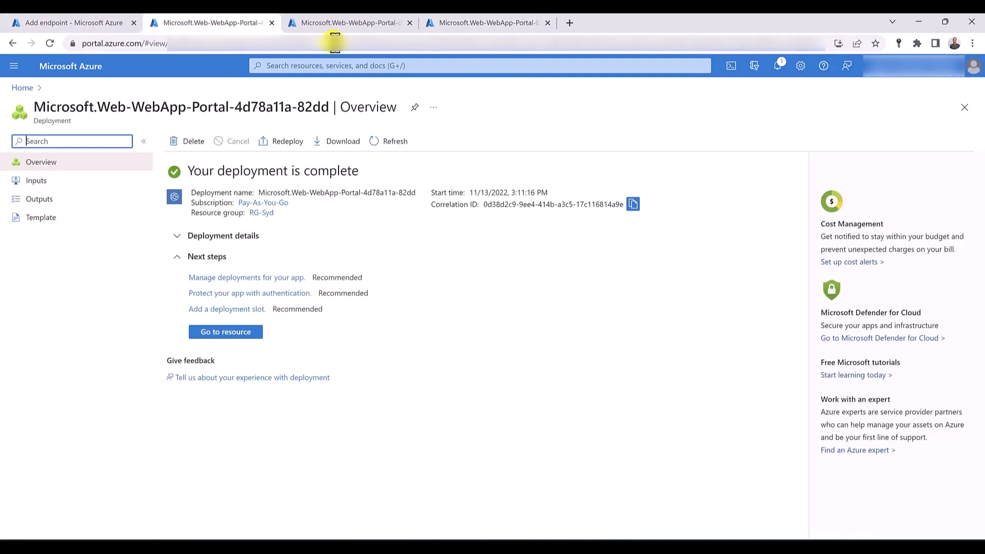
left_click(315, 66)
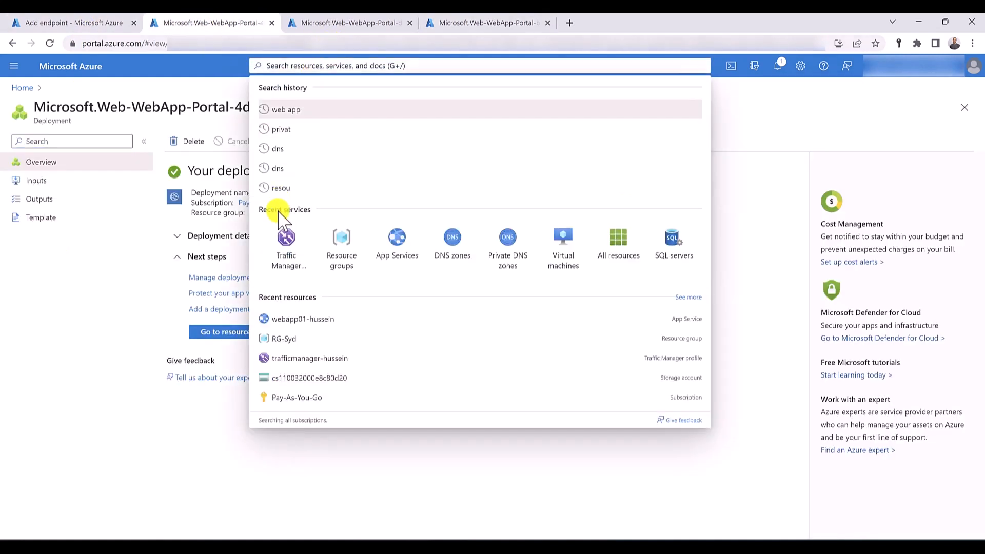
left_click(397, 248)
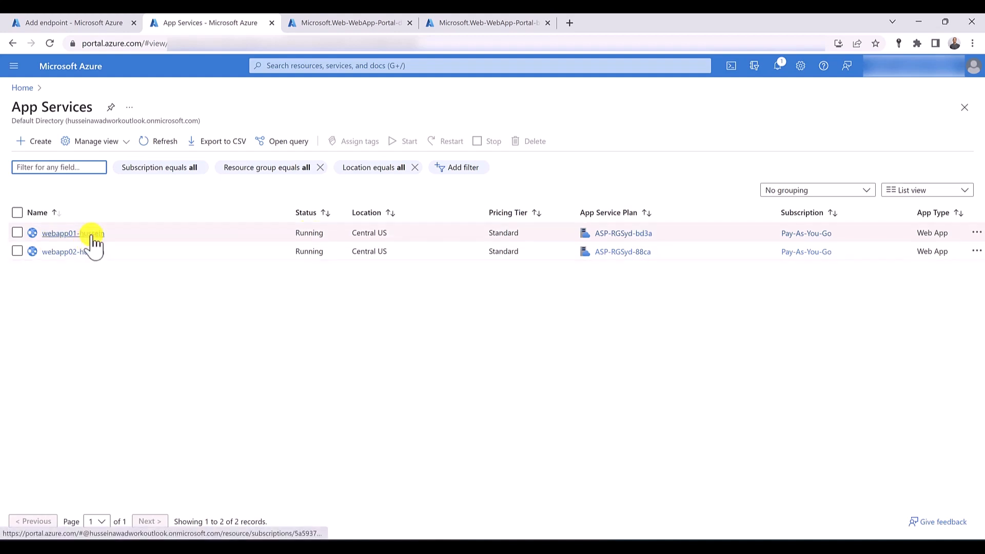
left_click_drag(354, 234, 388, 246)
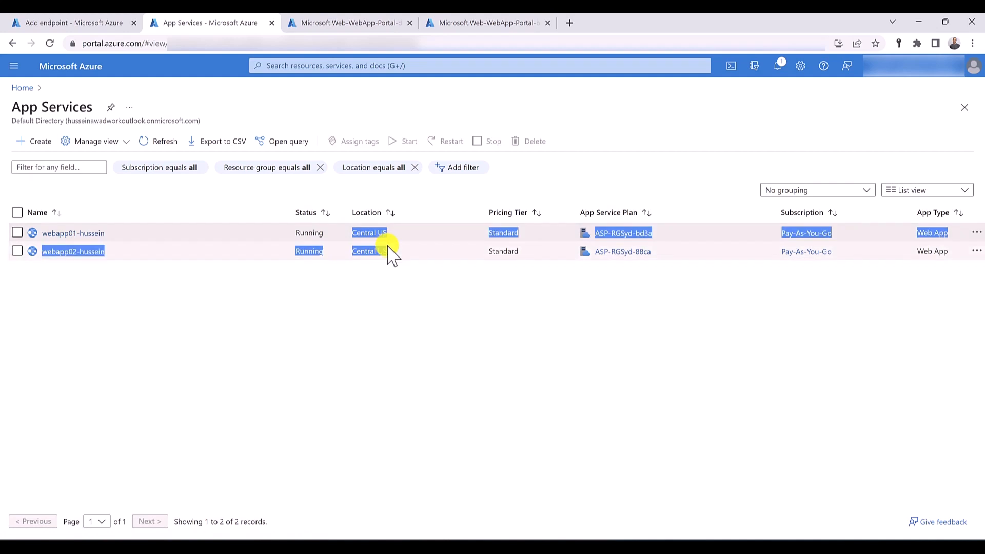
left_click(388, 247)
left_click(155, 143)
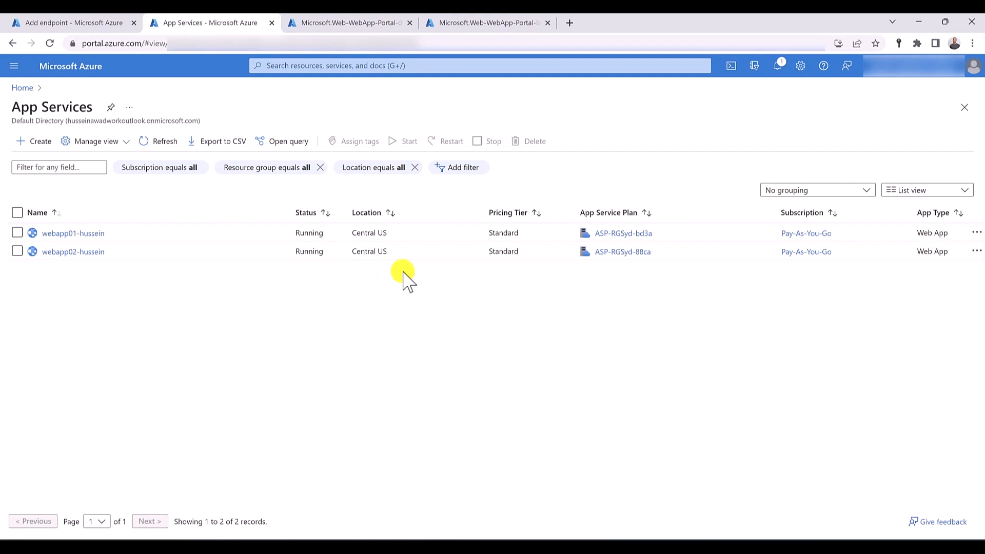
- Return to the Add endpoint form of the Traffic Manager profile and name the first Azure endpoint webapp01
left_click(84, 23)
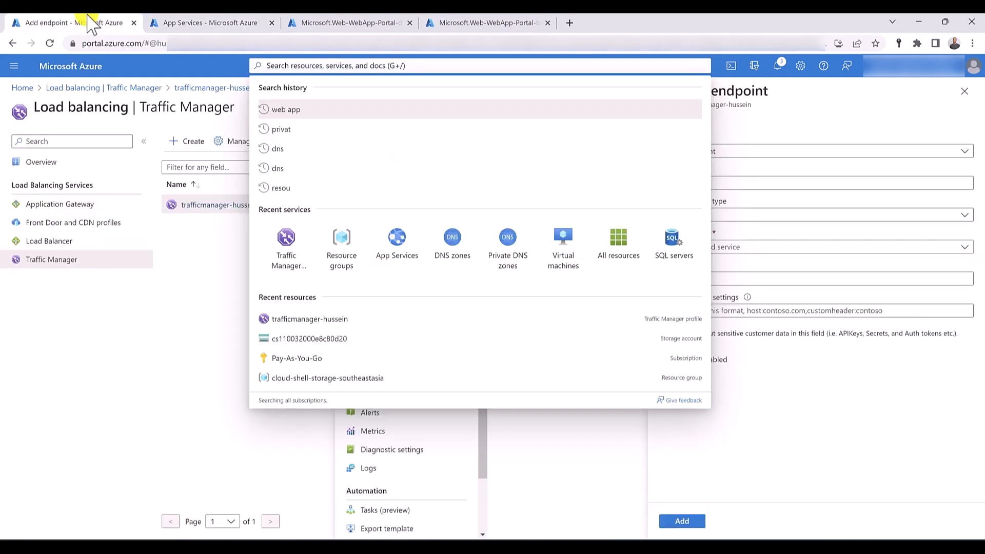
left_click(195, 315)
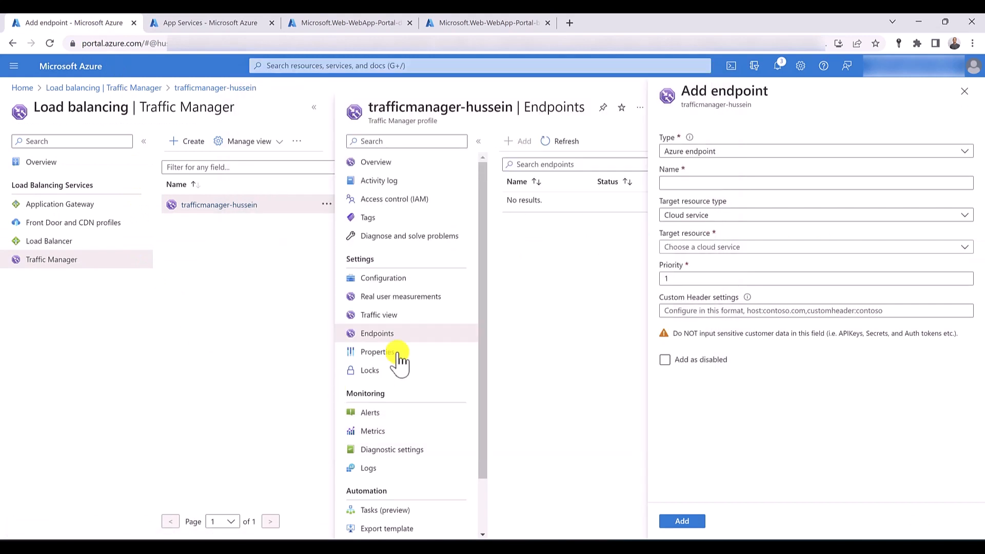
left_click(703, 180)
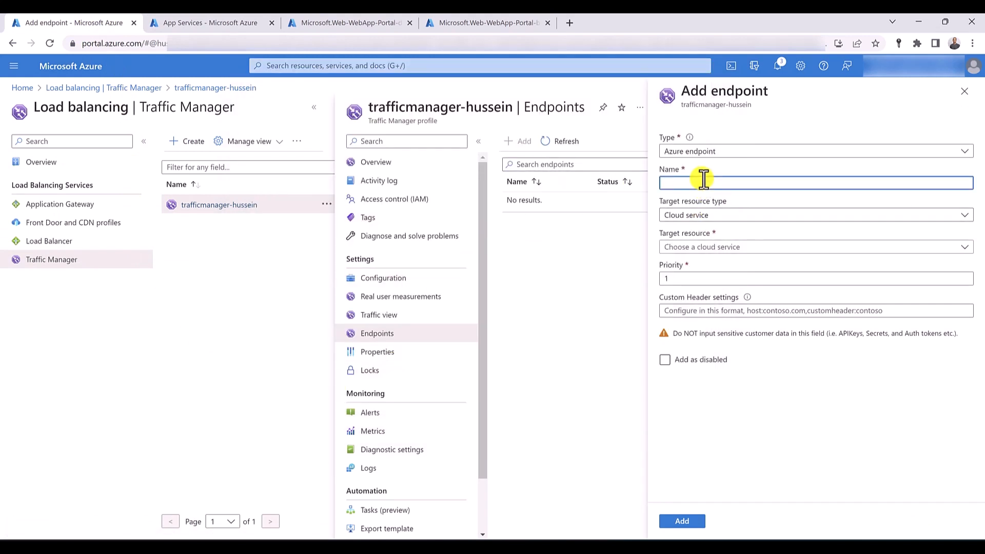
type("a")
key("BackSpace")
type("webapp01")
- Target the webapp01 App Service in Central US and add the endpoint with priority 1
left_click(708, 215)
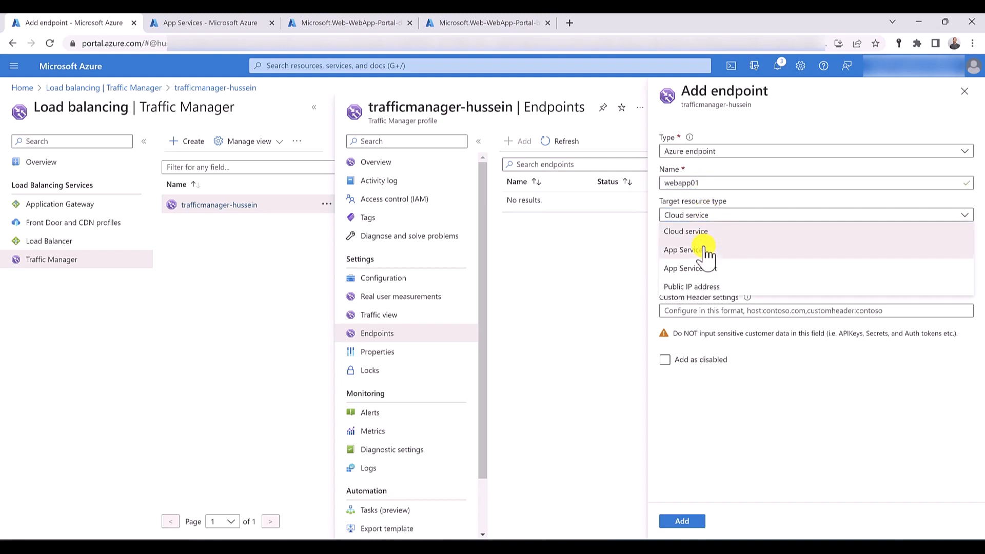
left_click(706, 250)
left_click(705, 248)
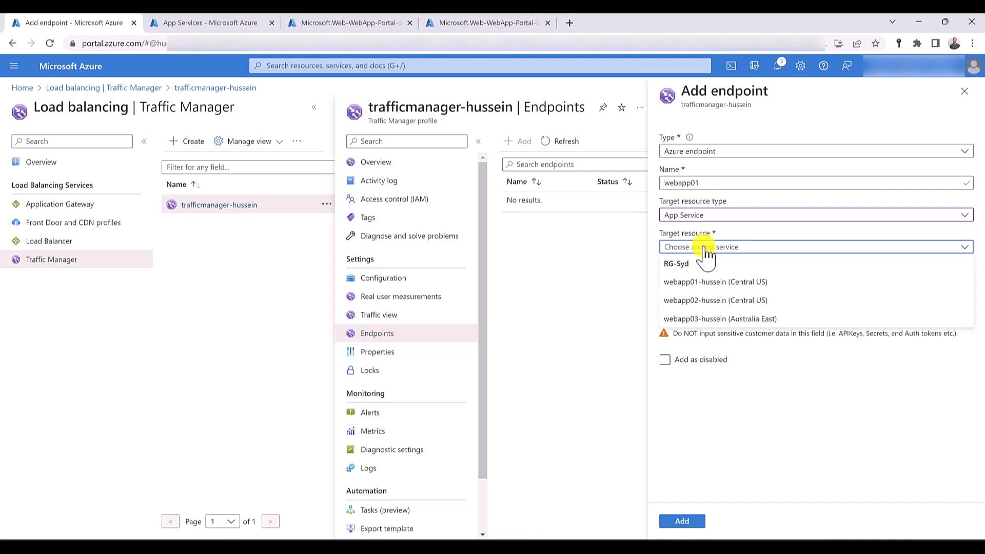
left_click(720, 284)
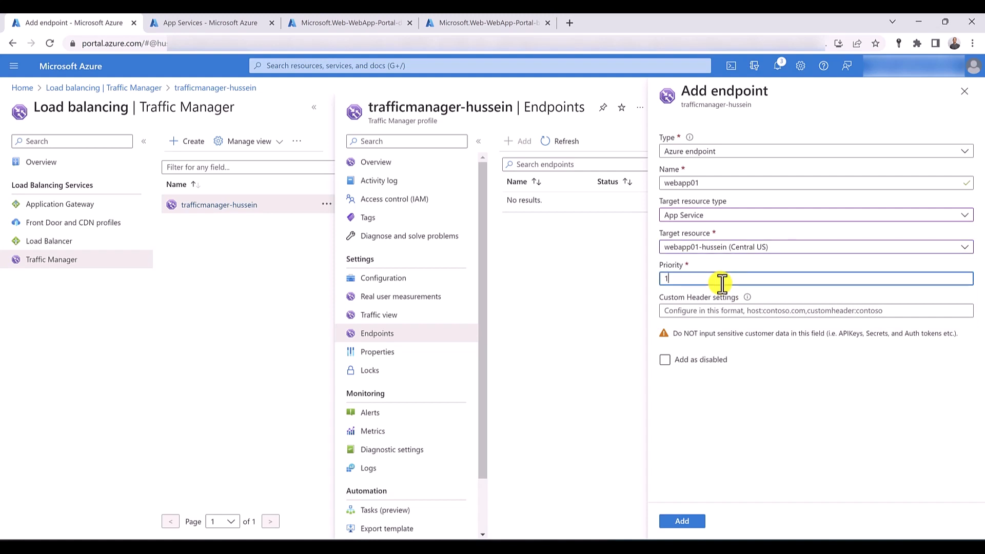
left_click(682, 521)
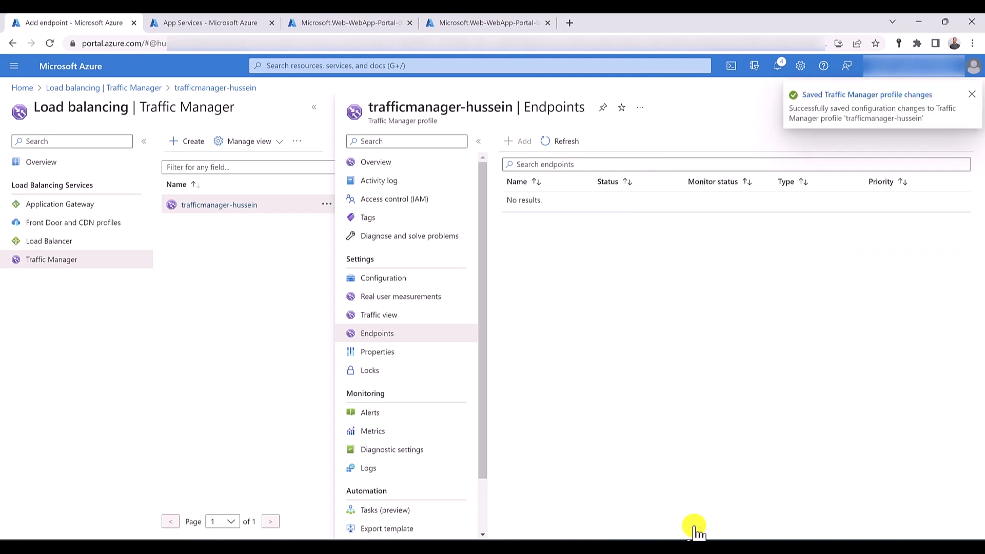
- Try to add an Azure endpoint named webapp02 targeting the webapp02 App Service in Central US with priority 2
left_click(522, 142)
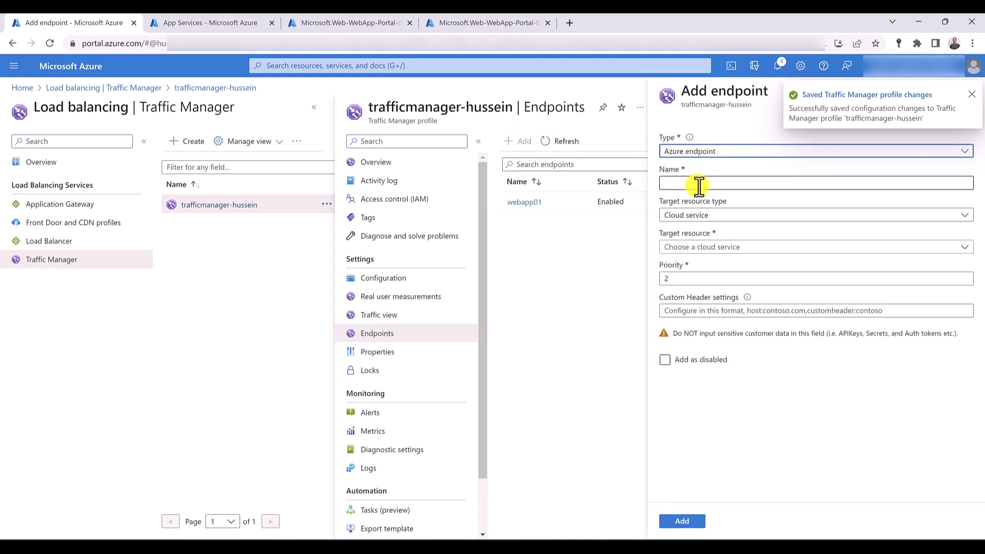
left_click(699, 184)
type("webapp02")
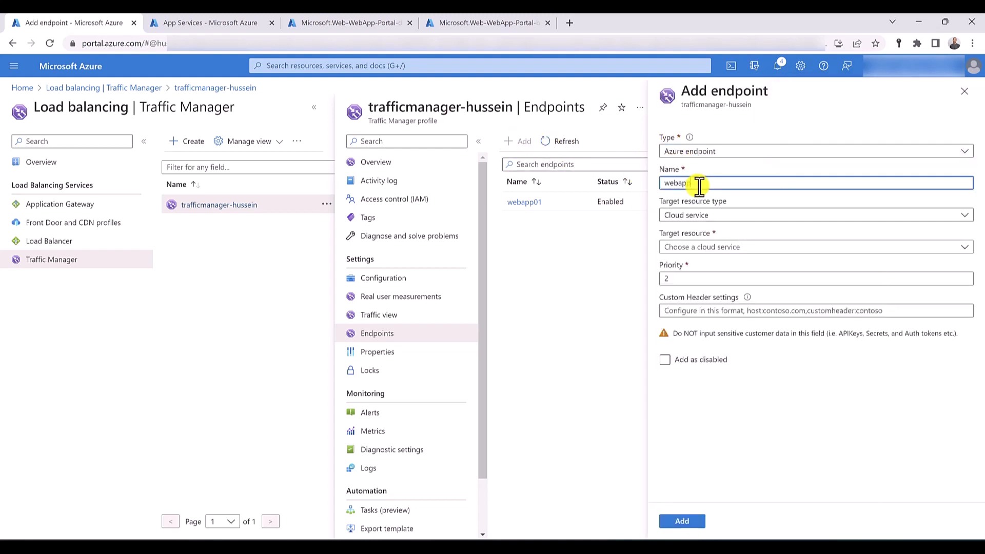
left_click(694, 214)
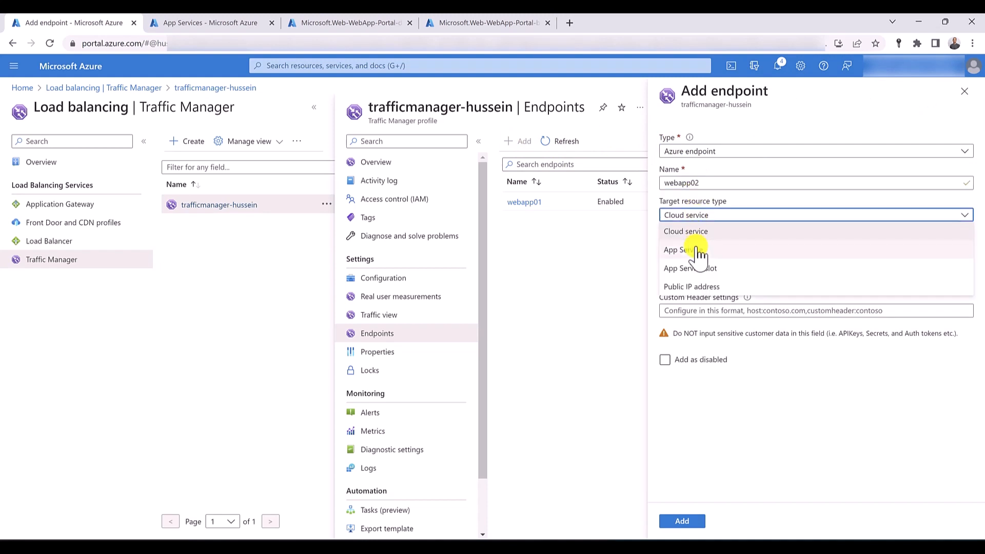
left_click(698, 250)
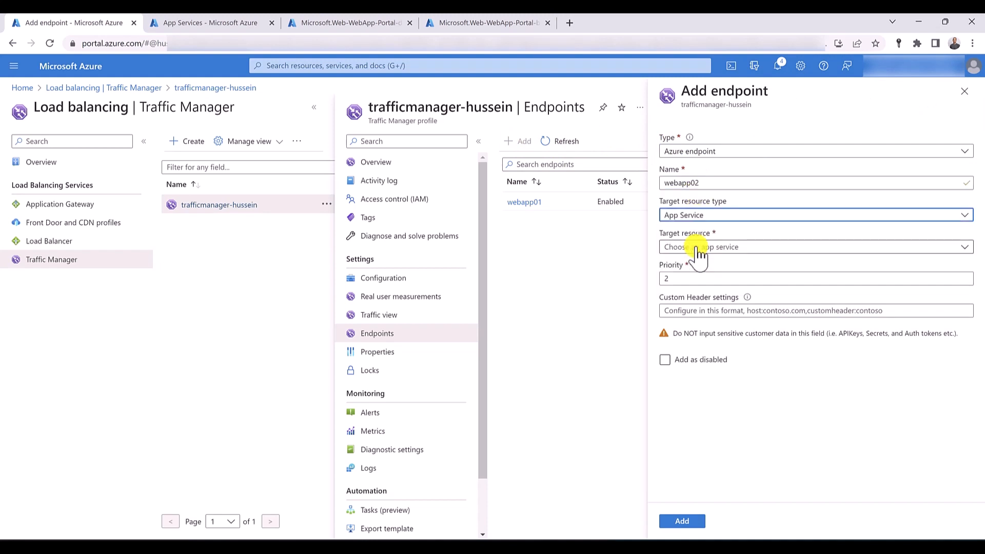
left_click(697, 246)
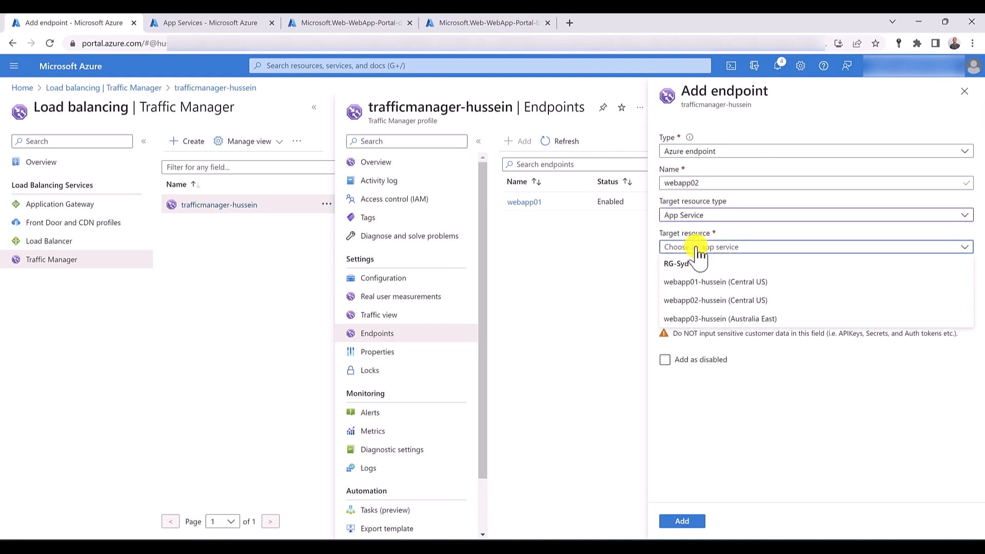
left_click(738, 301)
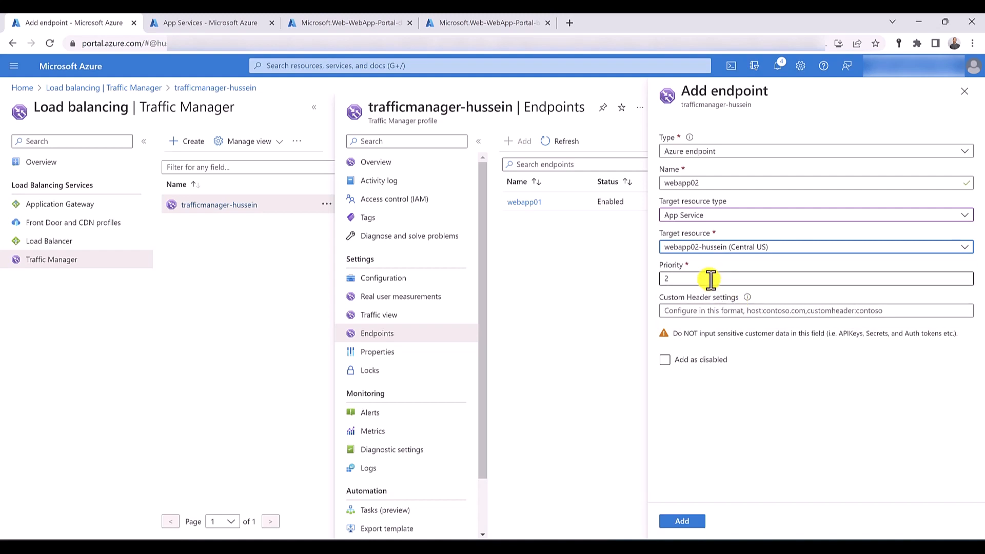
left_click(689, 521)
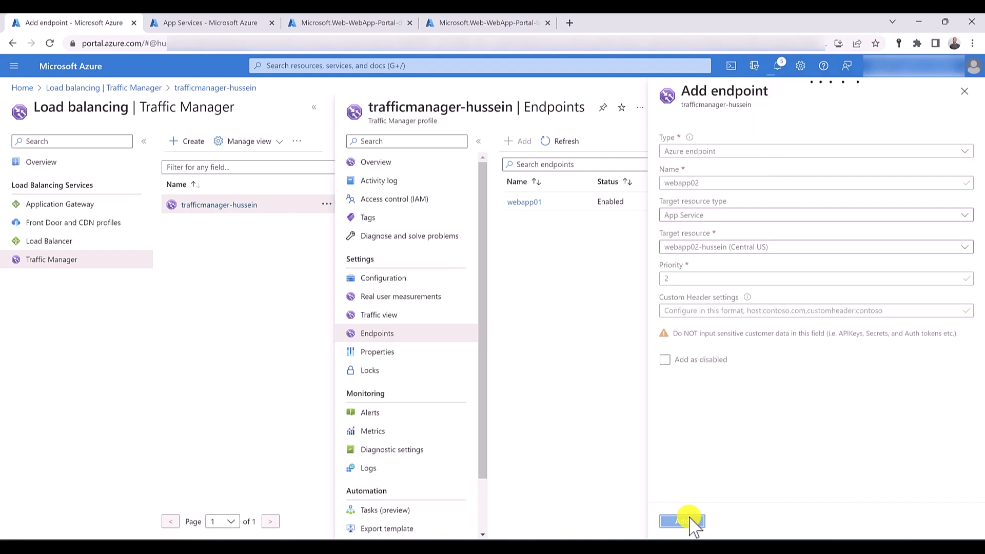
left_click(689, 518)
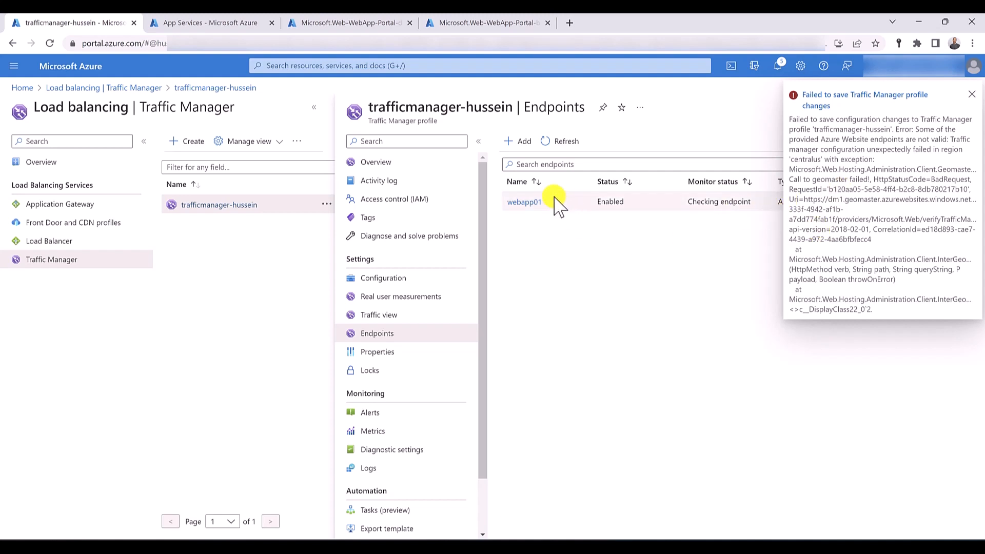
- Review the webapp01 endpoint's details, dismiss the notification and return to the profile's endpoints
left_click(527, 205)
left_click(971, 94)
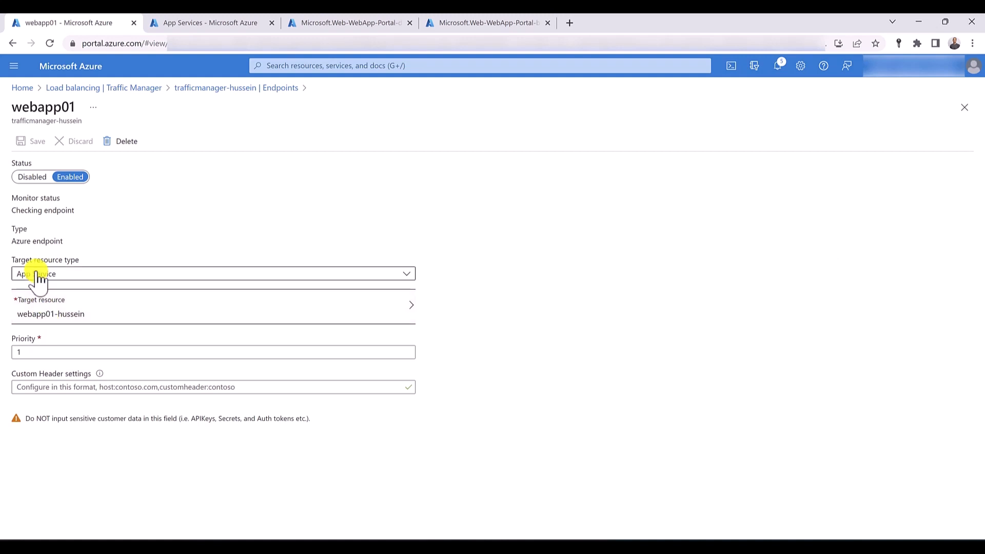
left_click(215, 88)
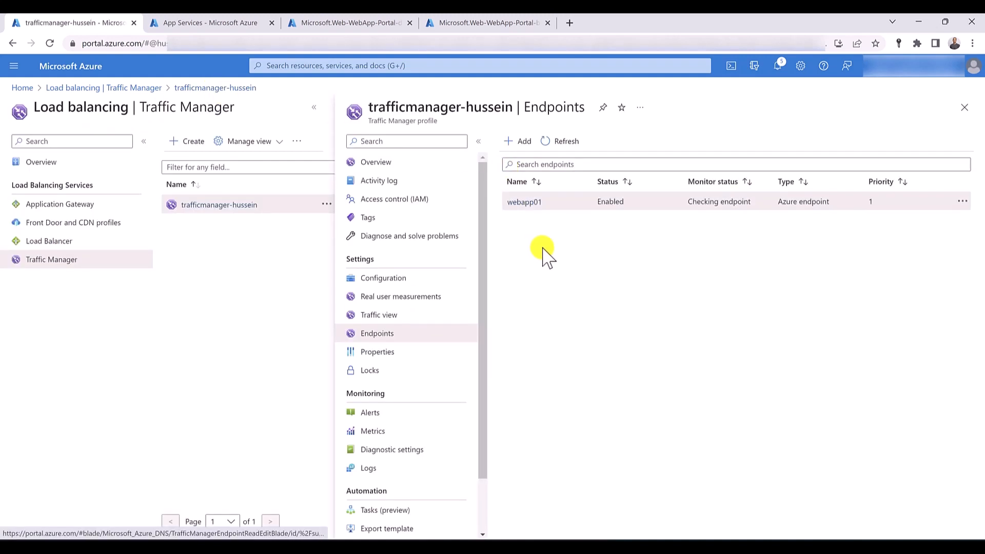
- Start a new Azure endpoint that targets the webapp03 App Service in Australia East
left_click(519, 143)
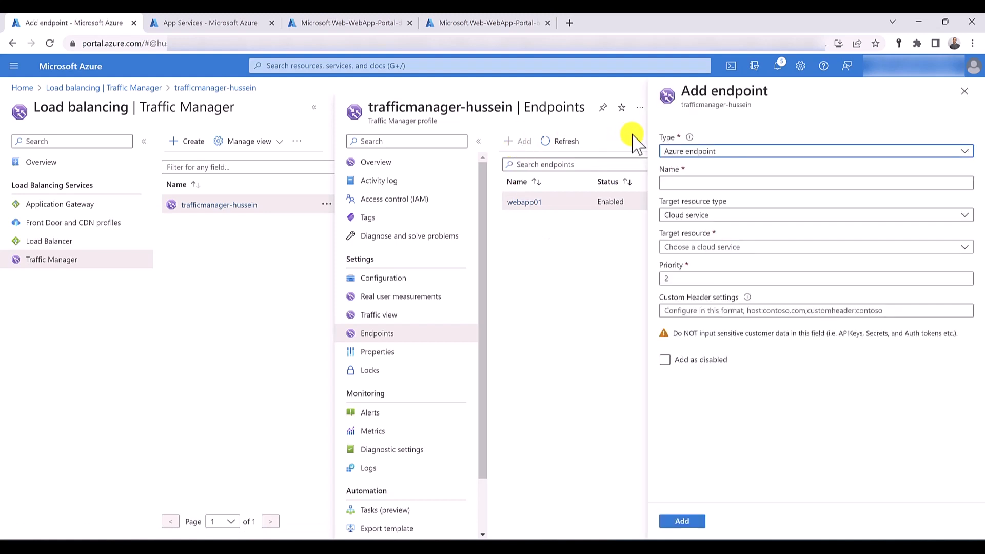
left_click(699, 216)
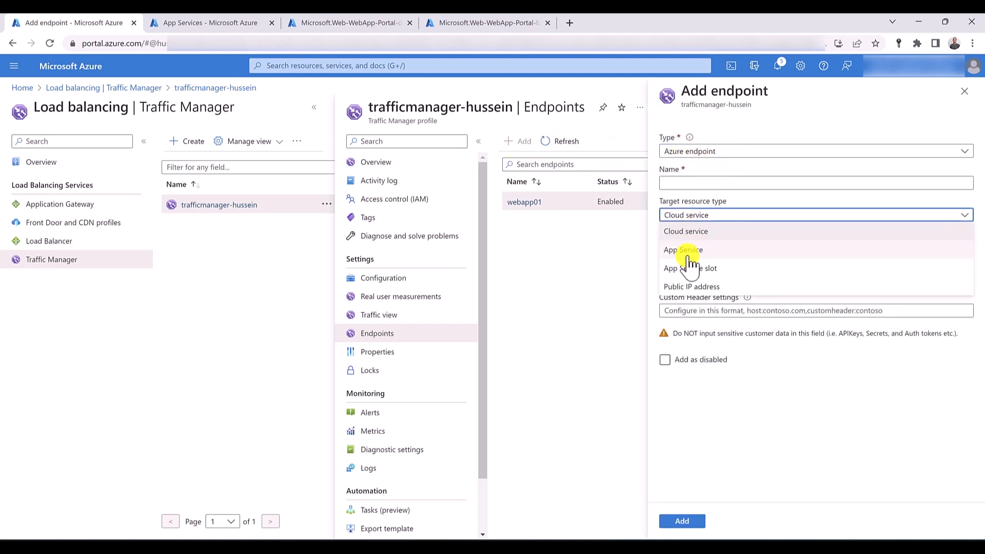
left_click(688, 250)
left_click(689, 249)
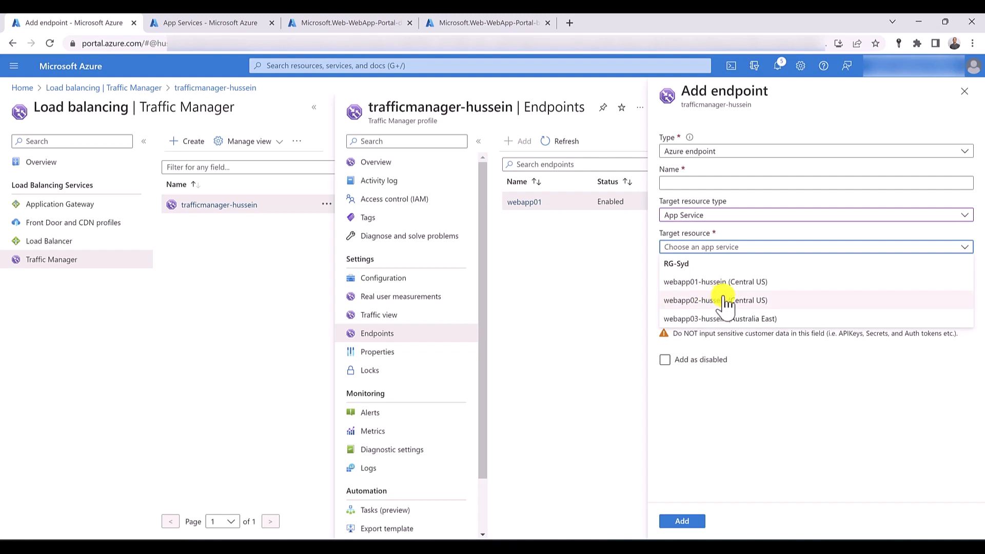
left_click(782, 319)
- Name the Australia East endpoint webapp03, set its priority to 3 and add it
left_click(707, 180)
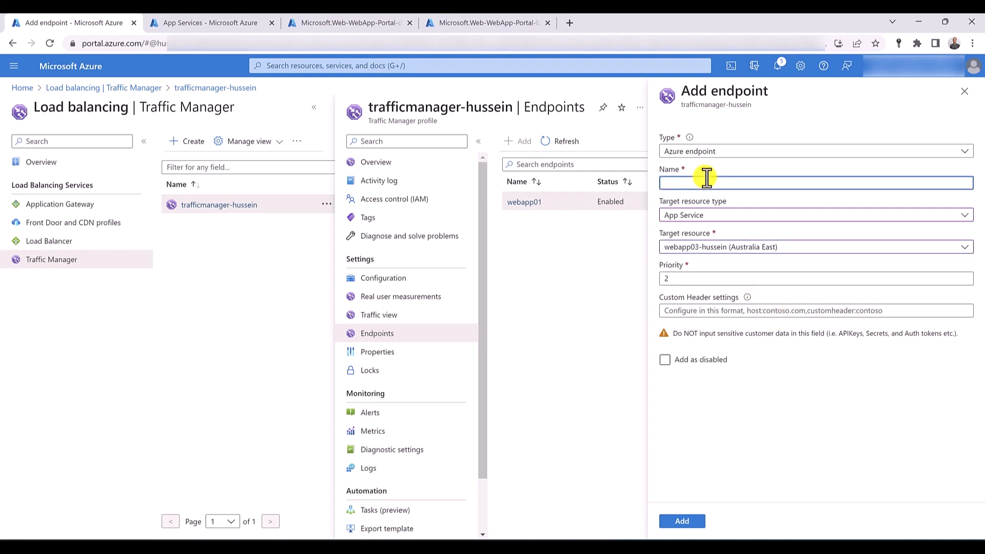
type("webapp03")
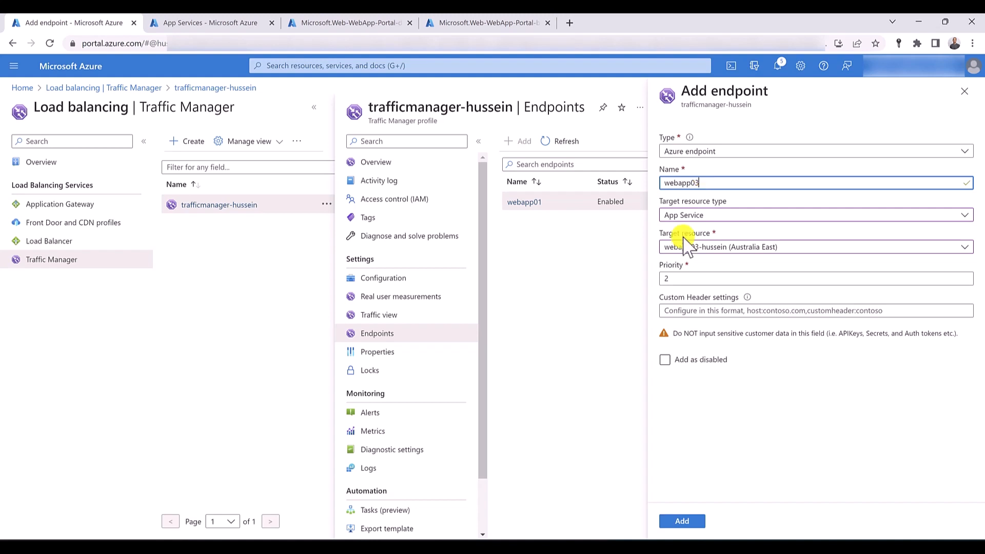
key("Tab")
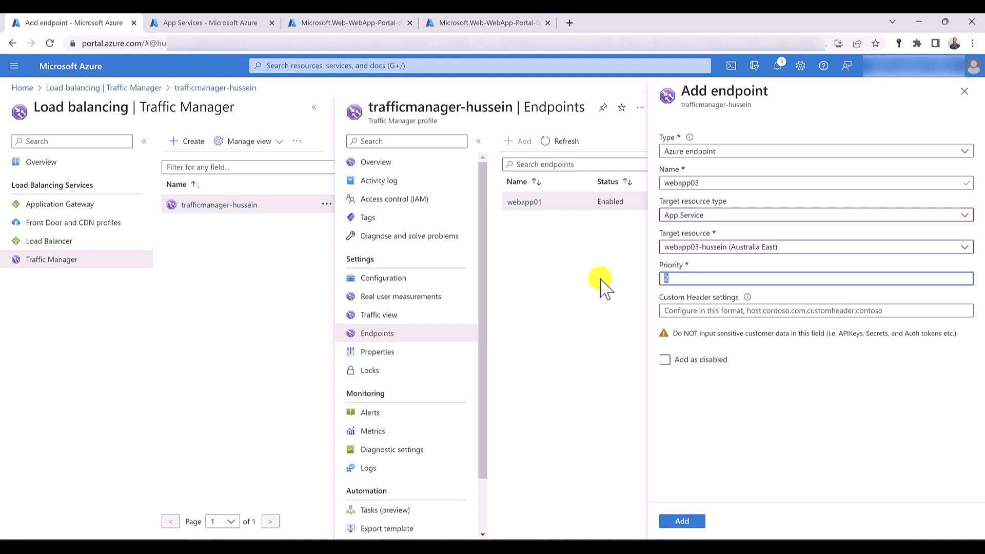
type("3")
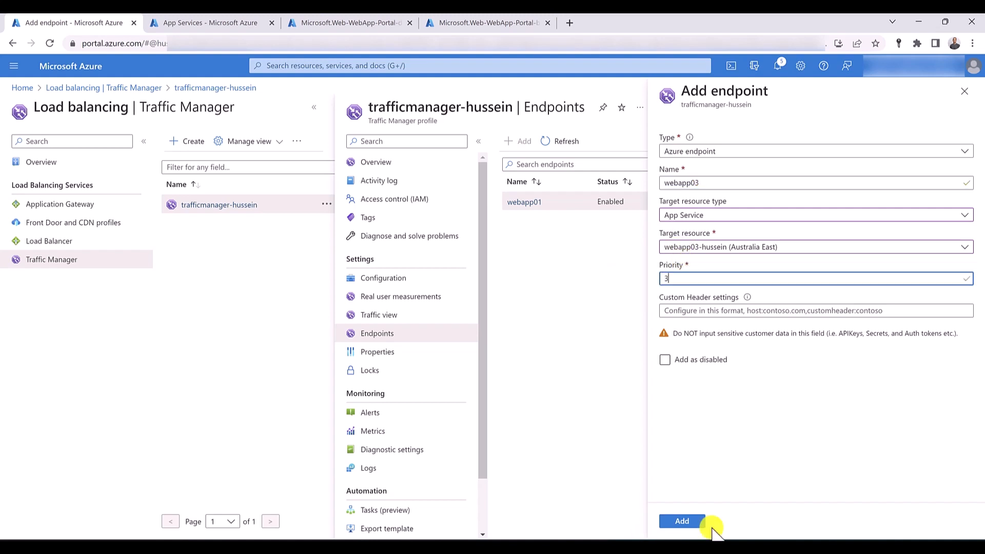
left_click(682, 522)
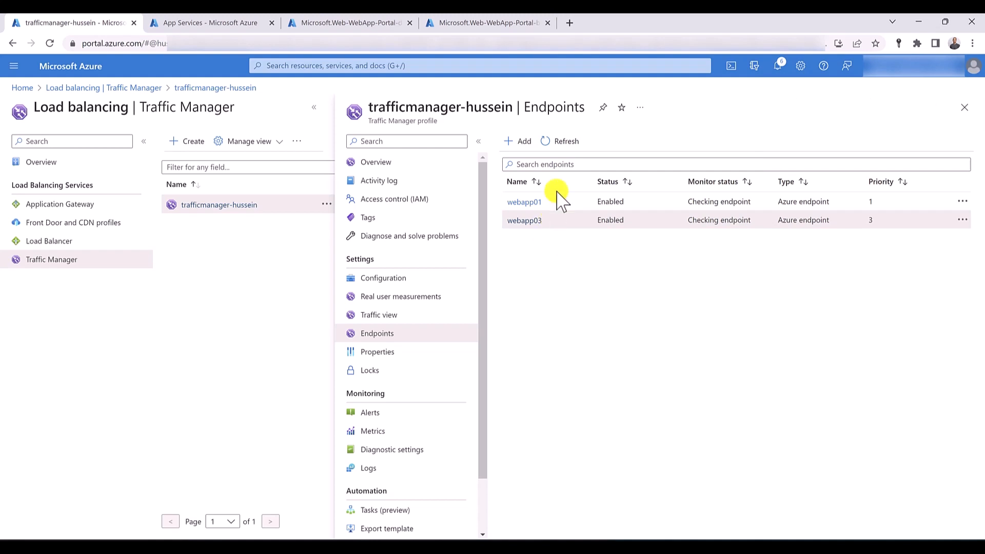
- Start another Azure endpoint and view the target resource types it offers
left_click(525, 142)
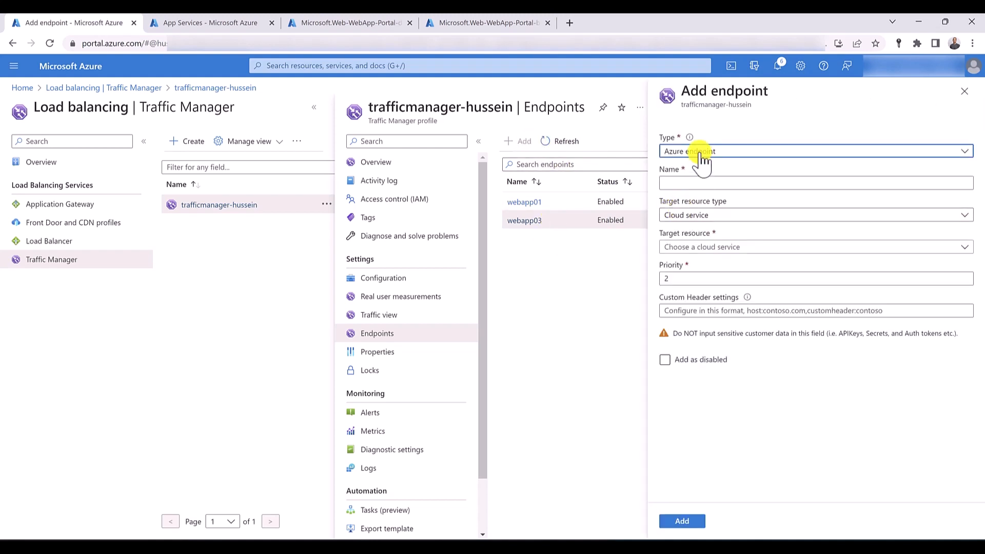
left_click(714, 215)
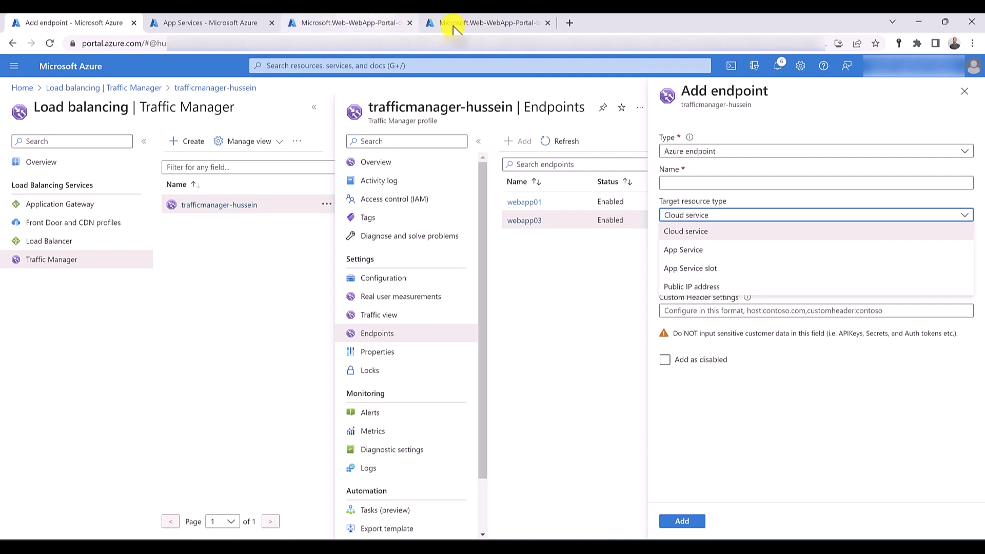
- In the App Services tab, add a deployment slot named slot01 to the webapp01 web app without cloning settings
left_click(200, 25)
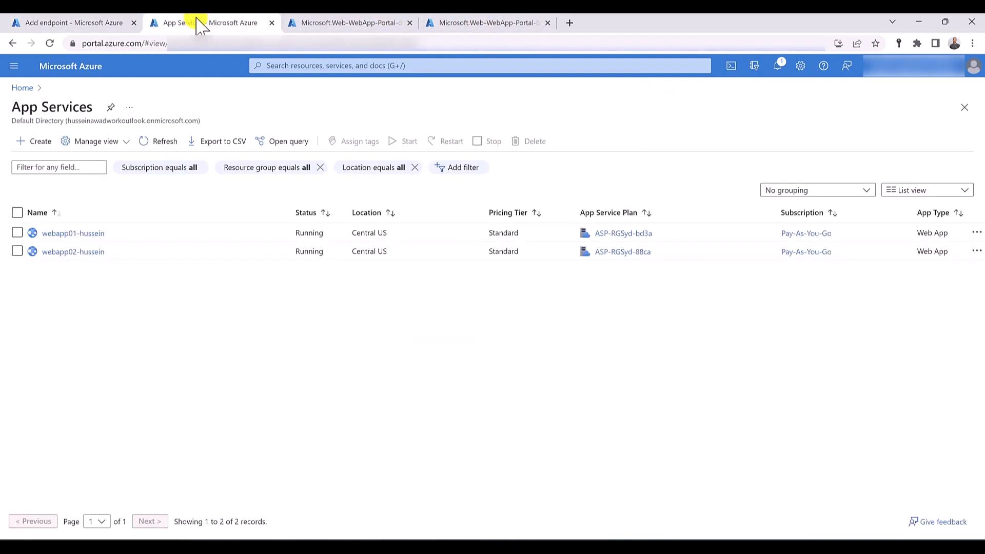
left_click(67, 236)
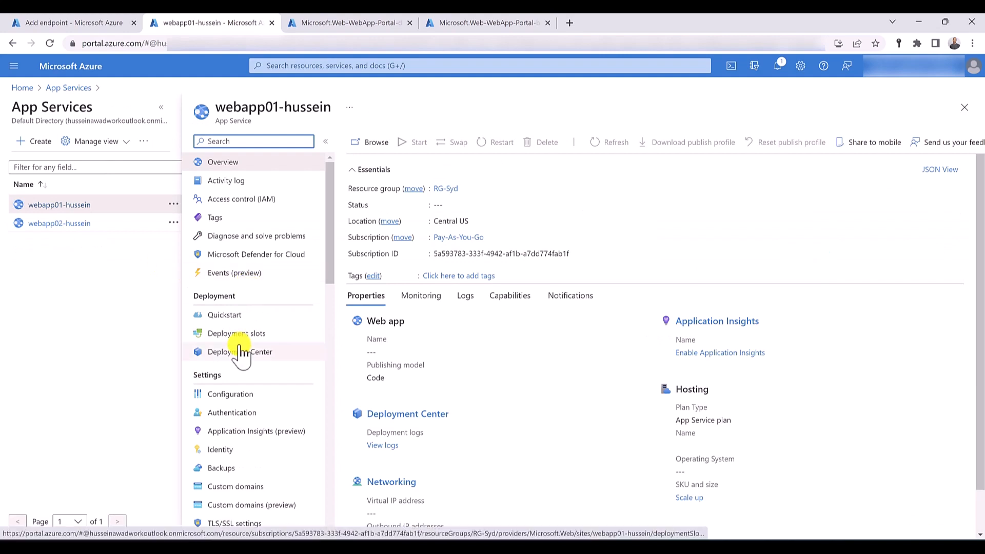
left_click(239, 334)
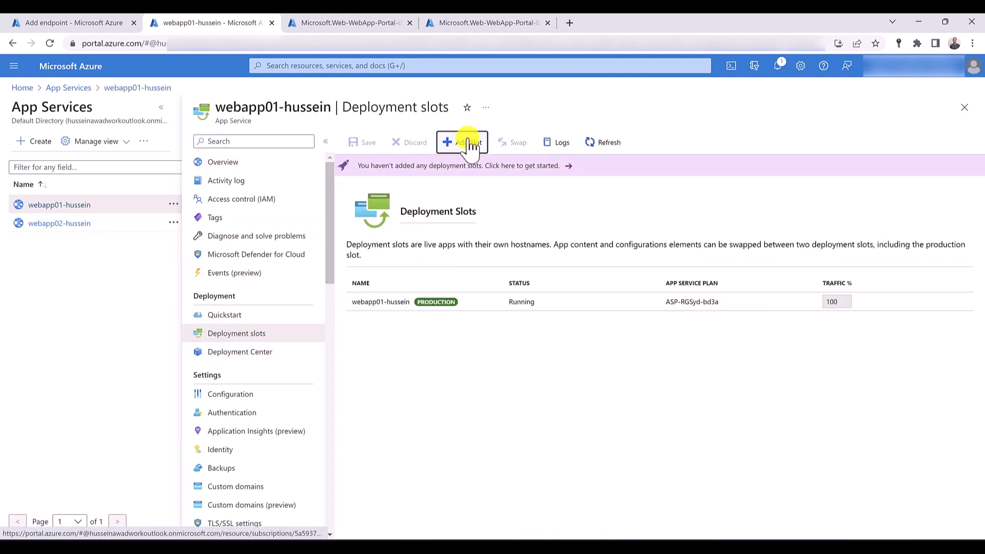
left_click(467, 143)
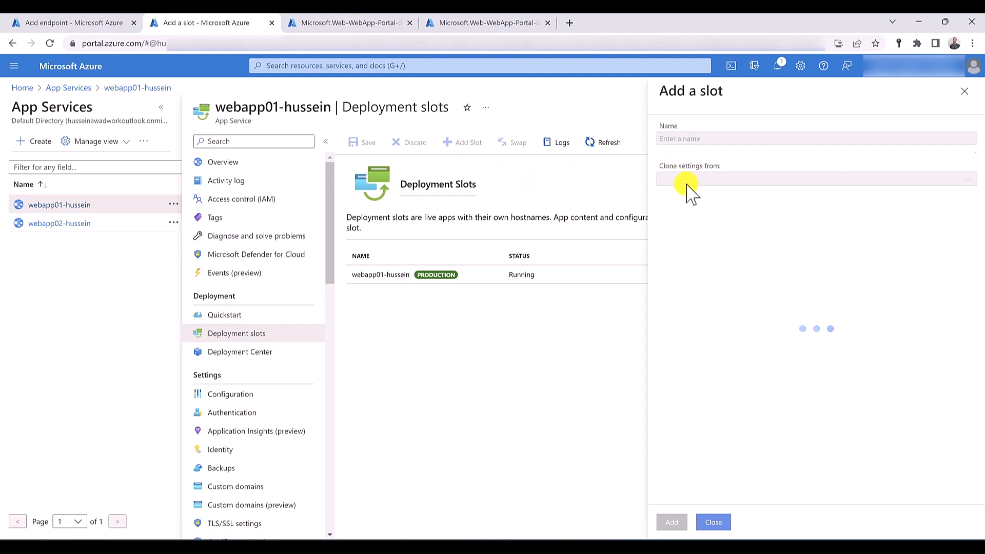
left_click(677, 139)
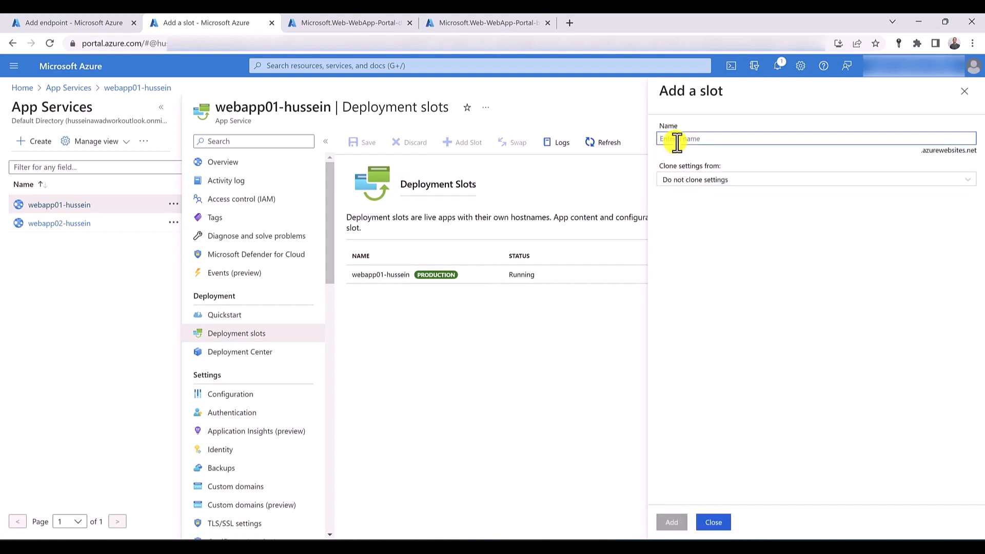
type("slot01")
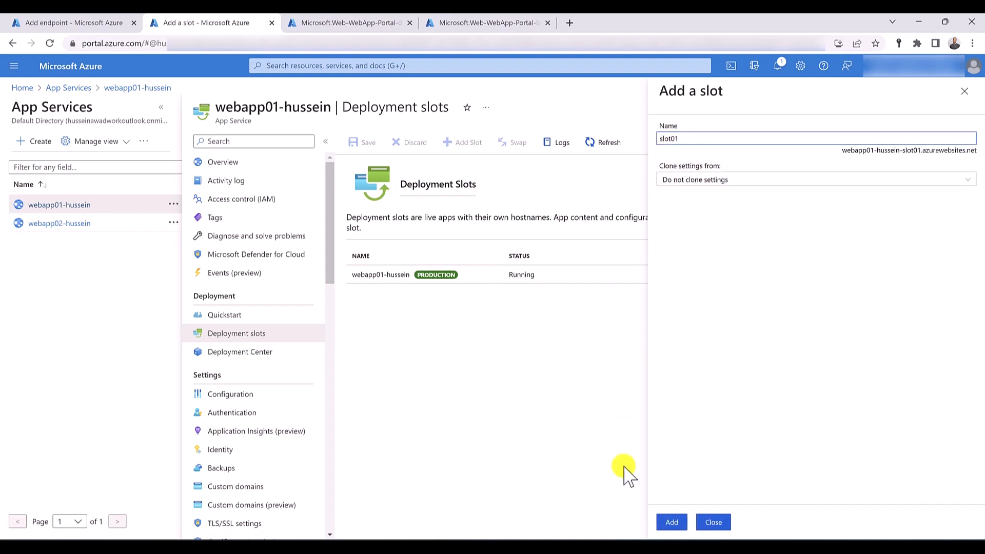
left_click(675, 522)
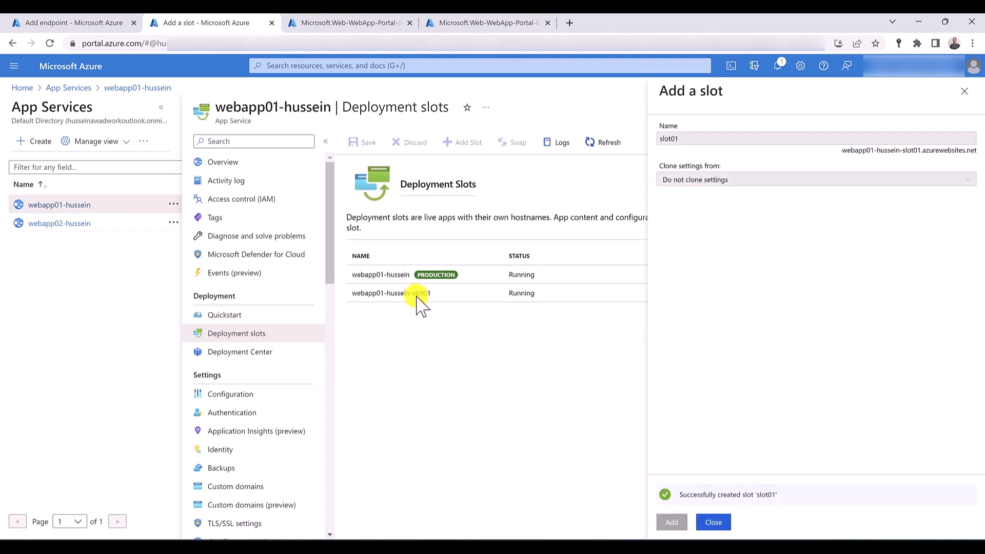
left_click(713, 522)
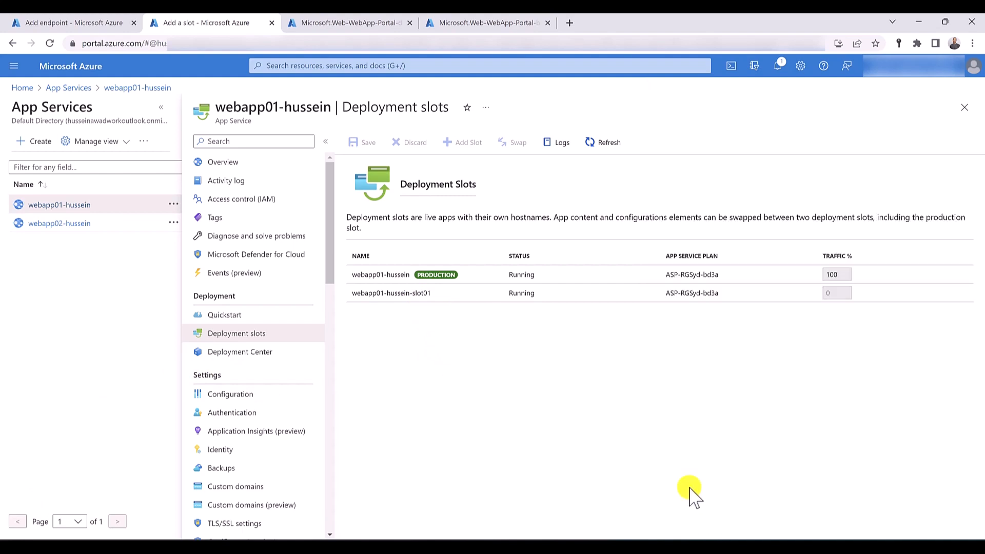
- In the Traffic Manager tab, discard the unfinished endpoint and delete the webapp01 endpoint from the profile
left_click(72, 22)
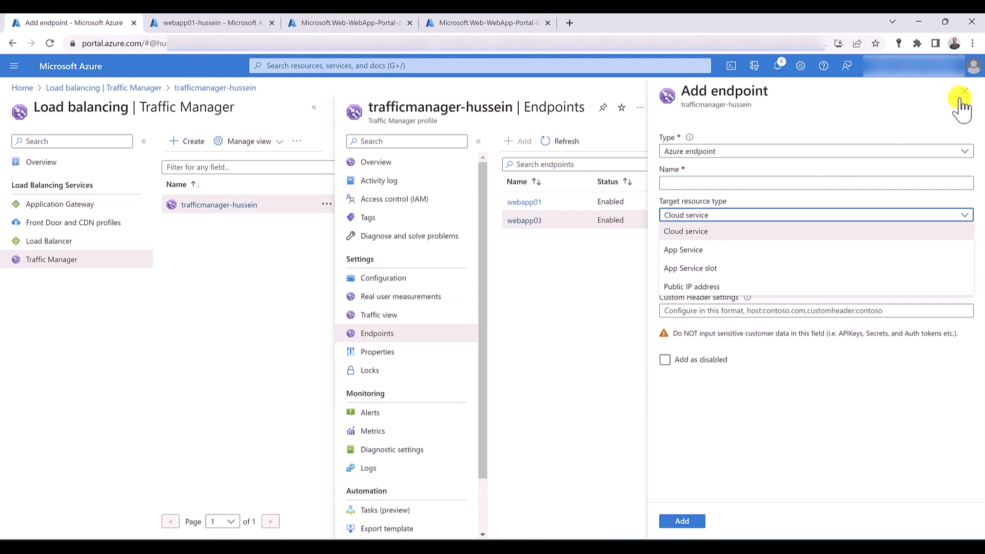
left_click(909, 129)
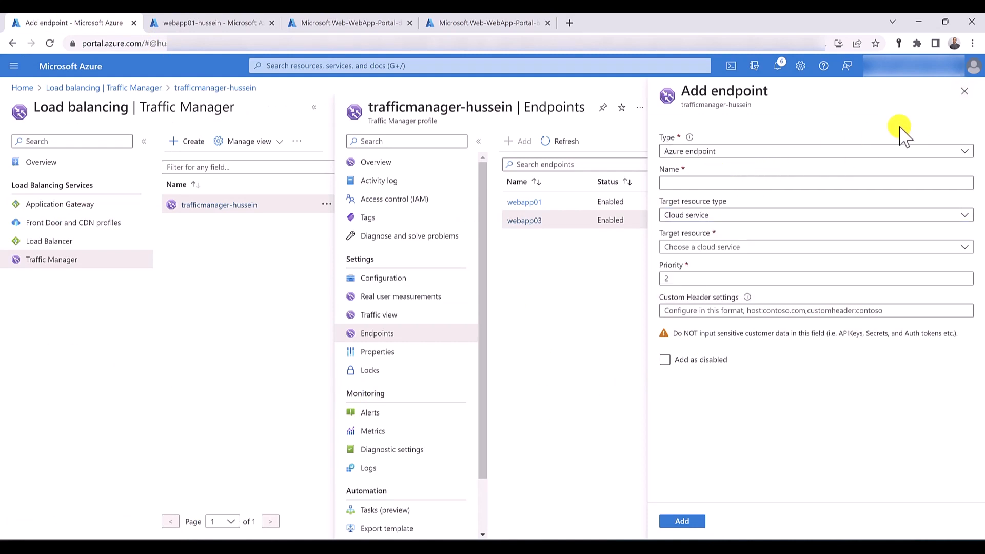
left_click(965, 92)
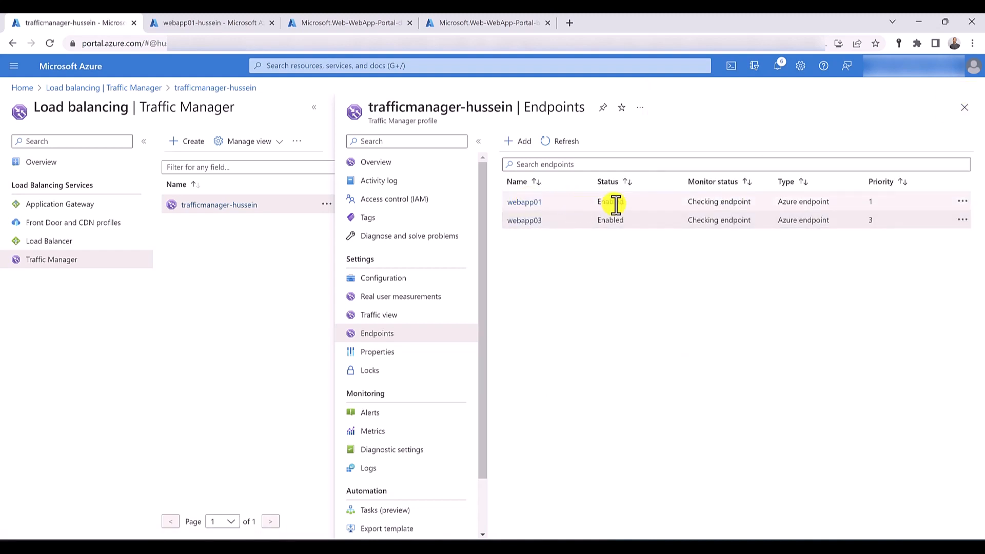
left_click(963, 201)
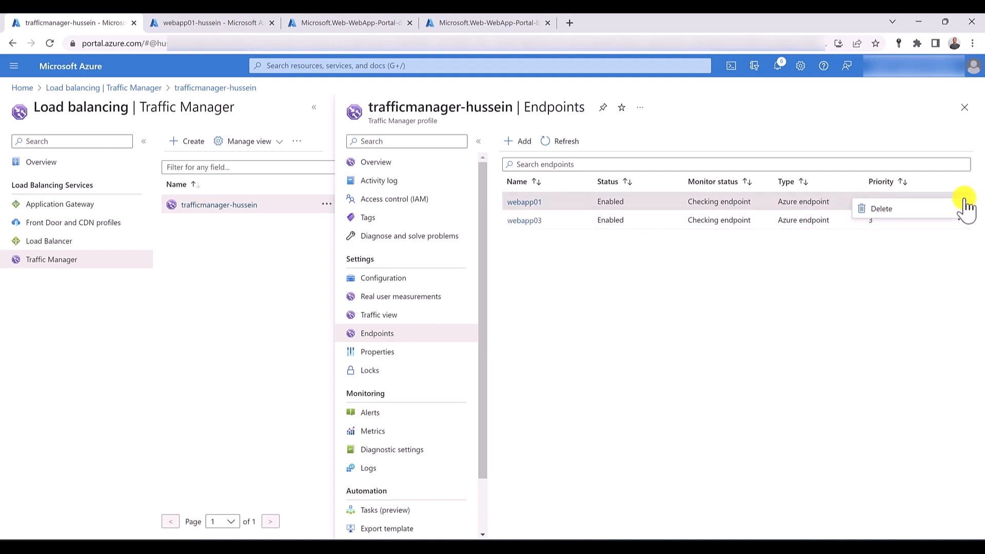
left_click(931, 215)
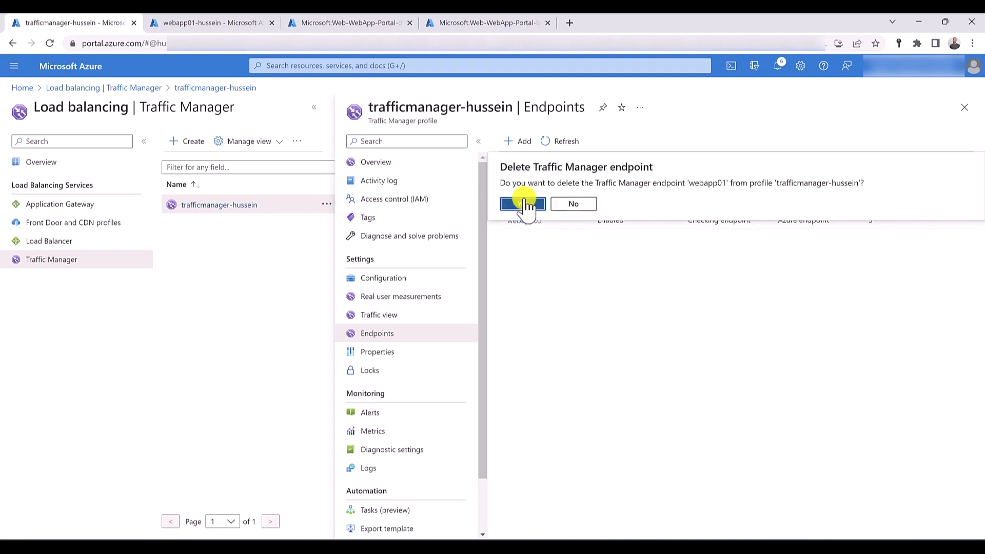
left_click(522, 204)
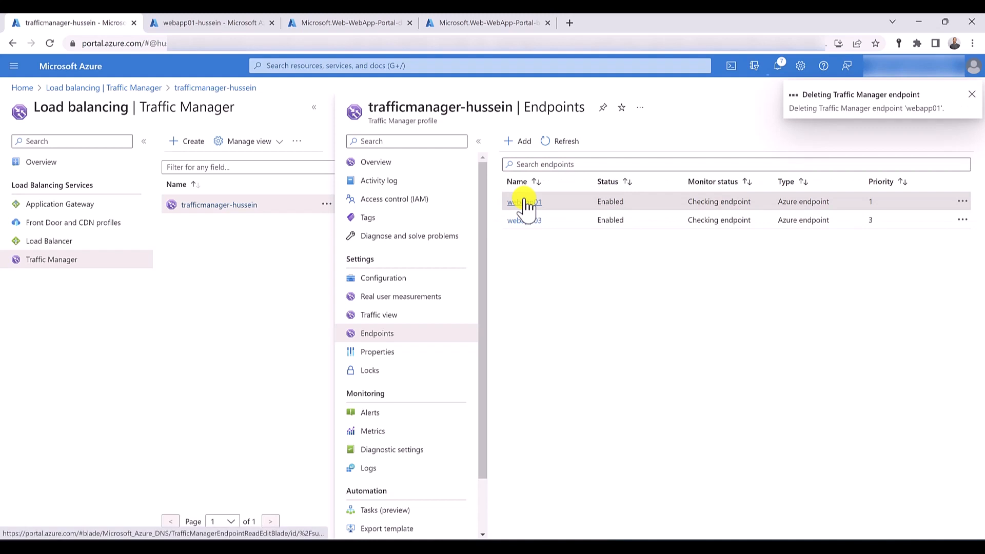
- Start a new Azure endpoint named webapp01-slot with App Service slot as its target resource type
left_click(518, 148)
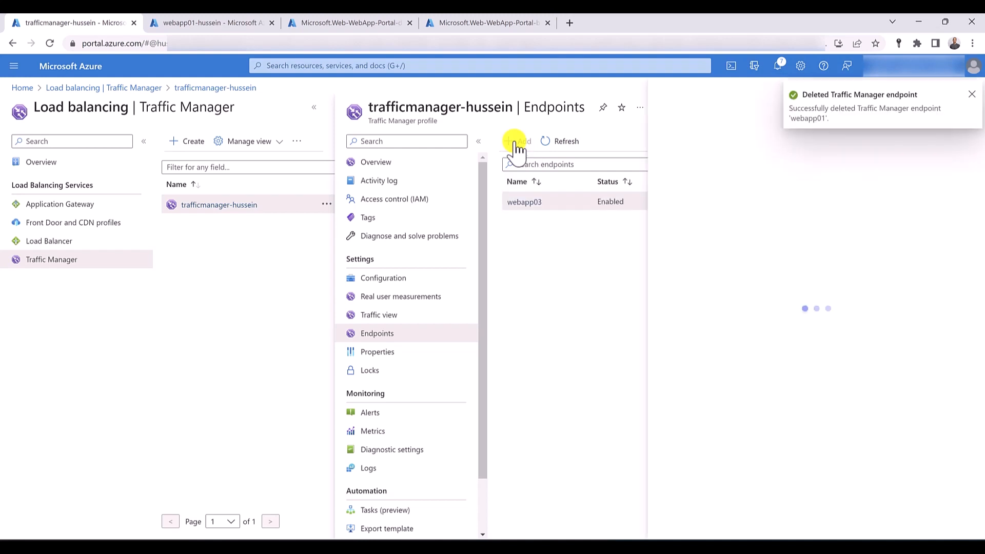
left_click(749, 182)
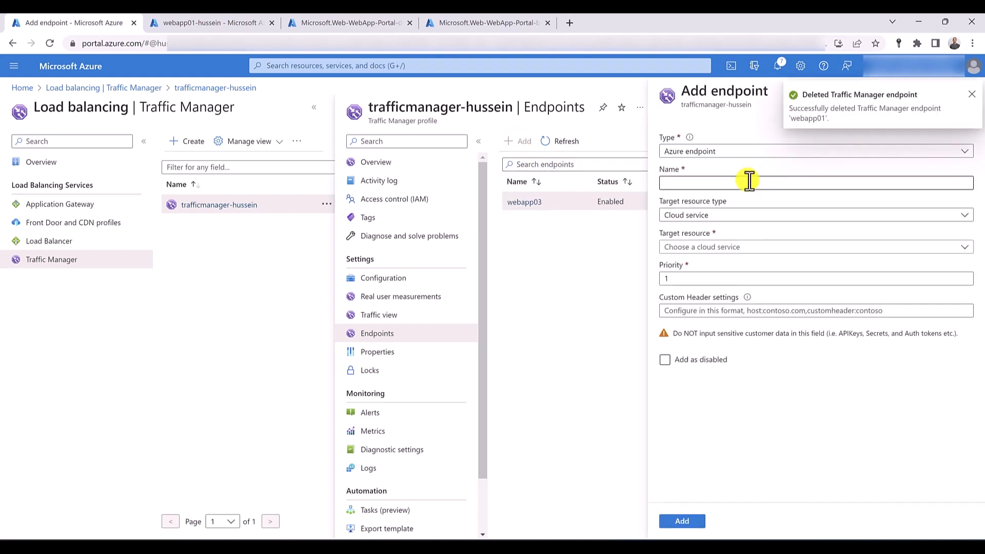
type("webapp01-slot")
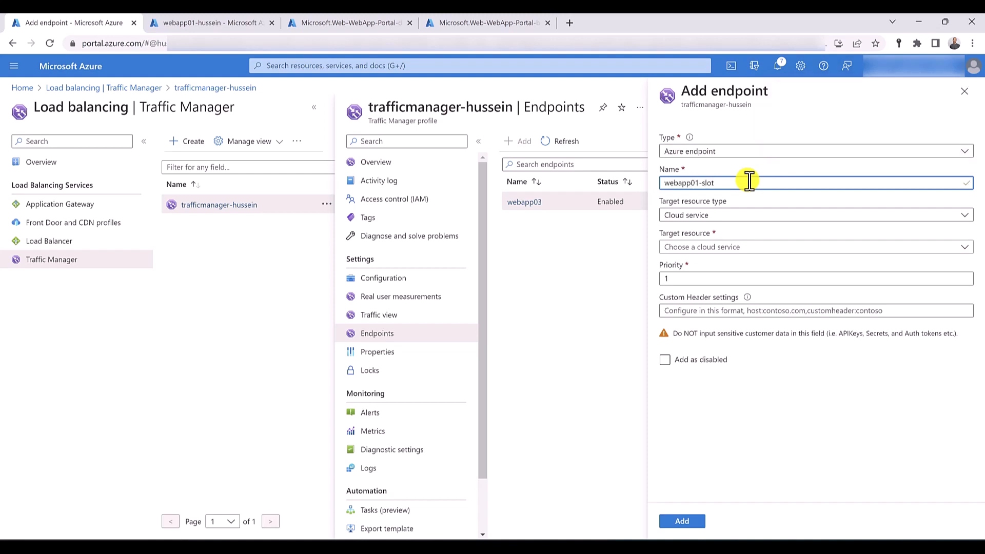
left_click(753, 213)
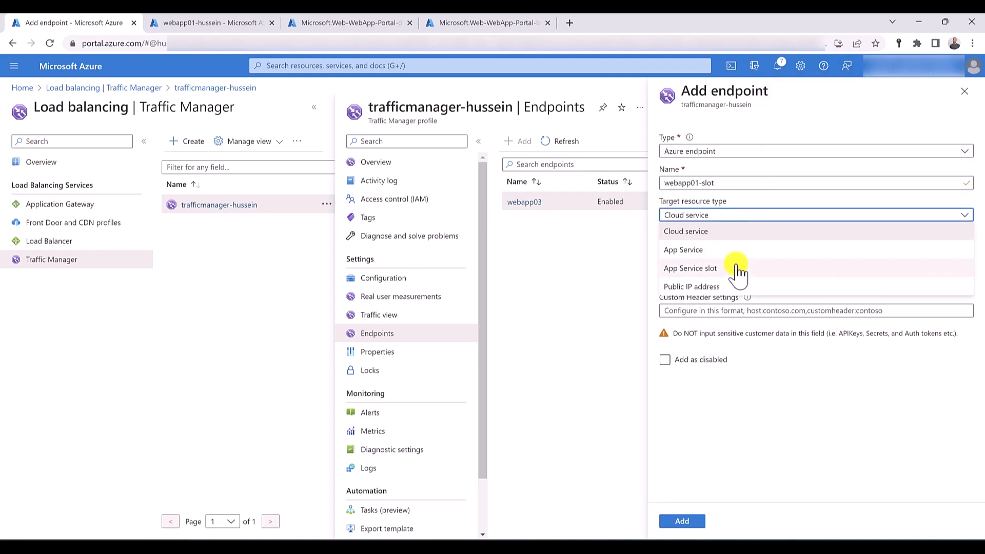
left_click(738, 269)
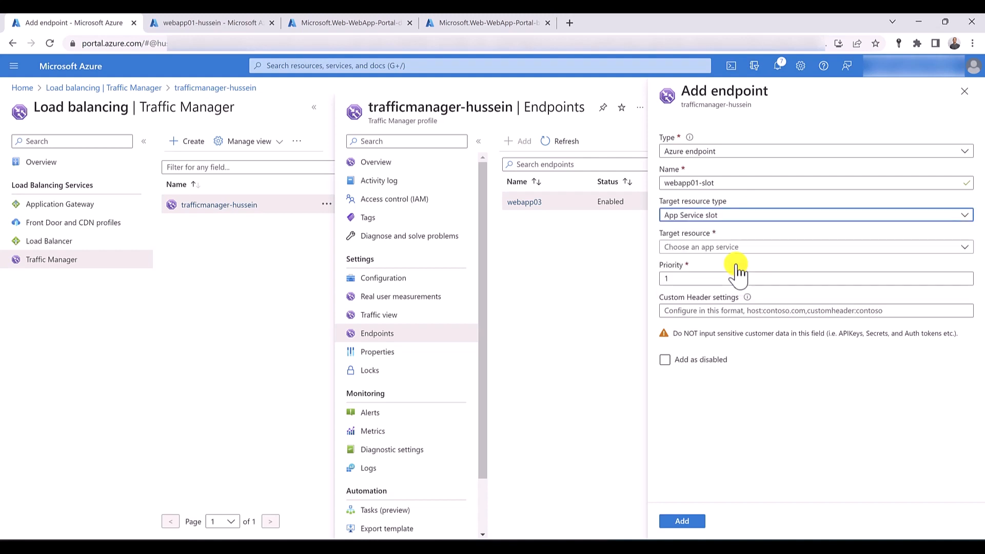
- Target the webapp01 app in Central US with its slot01 slot, and add the endpoint
left_click(692, 249)
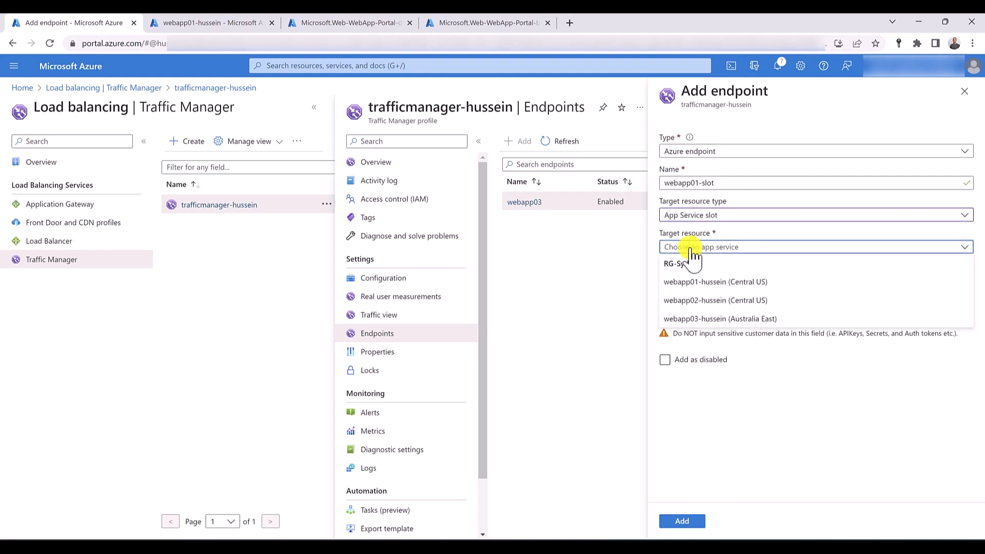
left_click(741, 283)
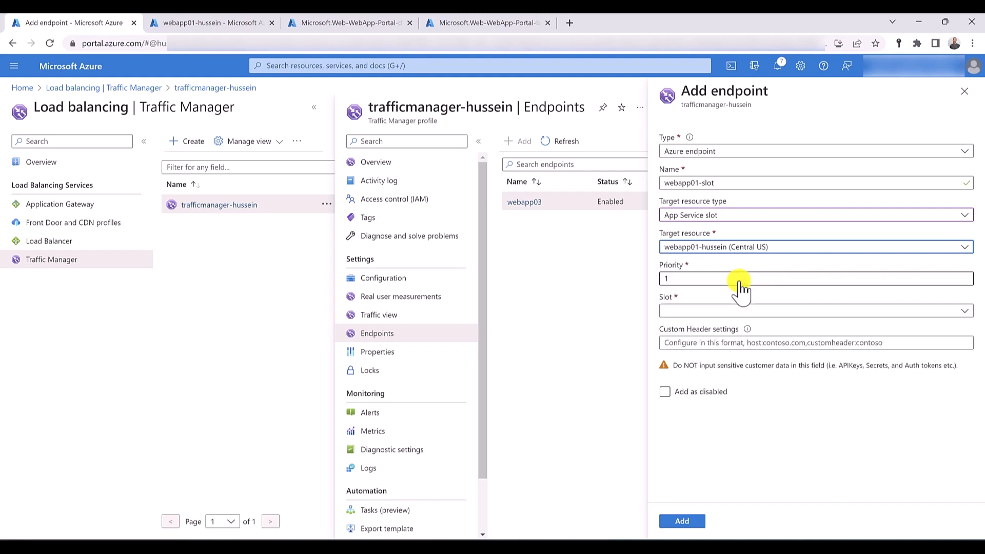
left_click(680, 310)
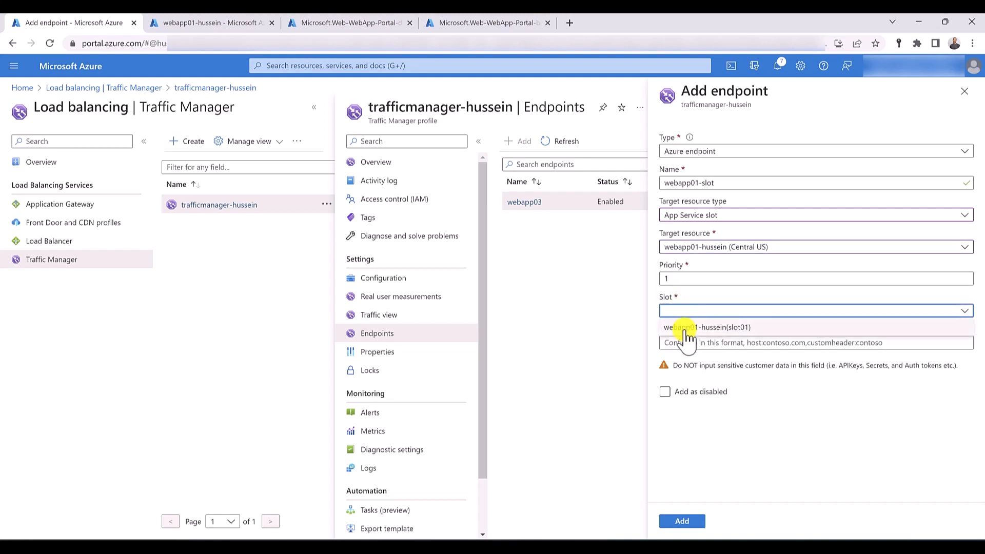
left_click(686, 331)
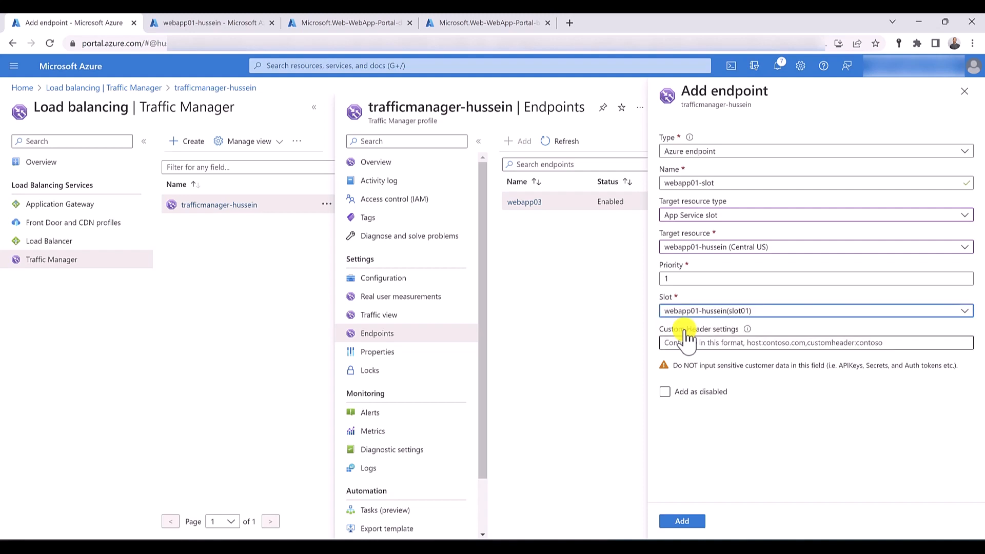
left_click(683, 522)
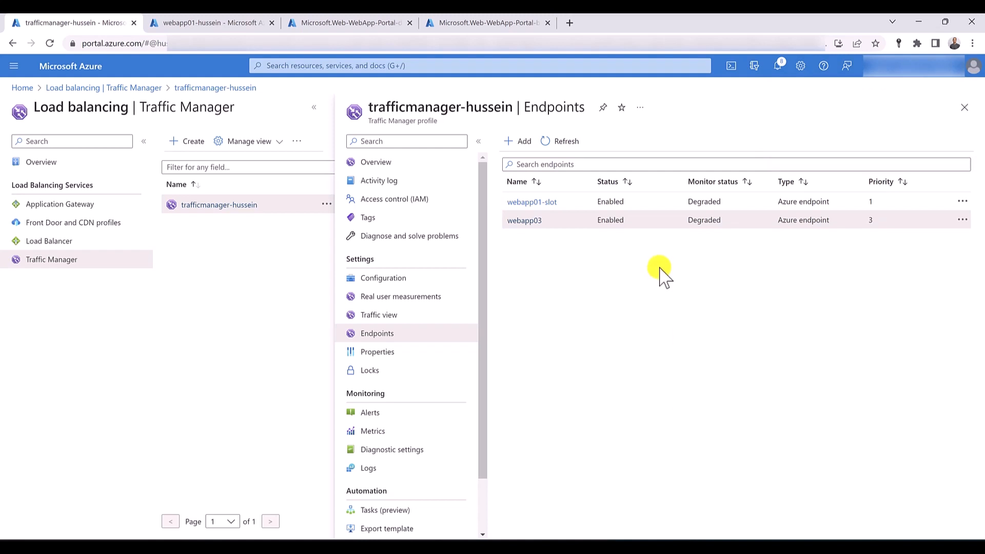
- Try to add another Azure endpoint named webapp01 that targets the webapp01 App Service in Central US
left_click(524, 144)
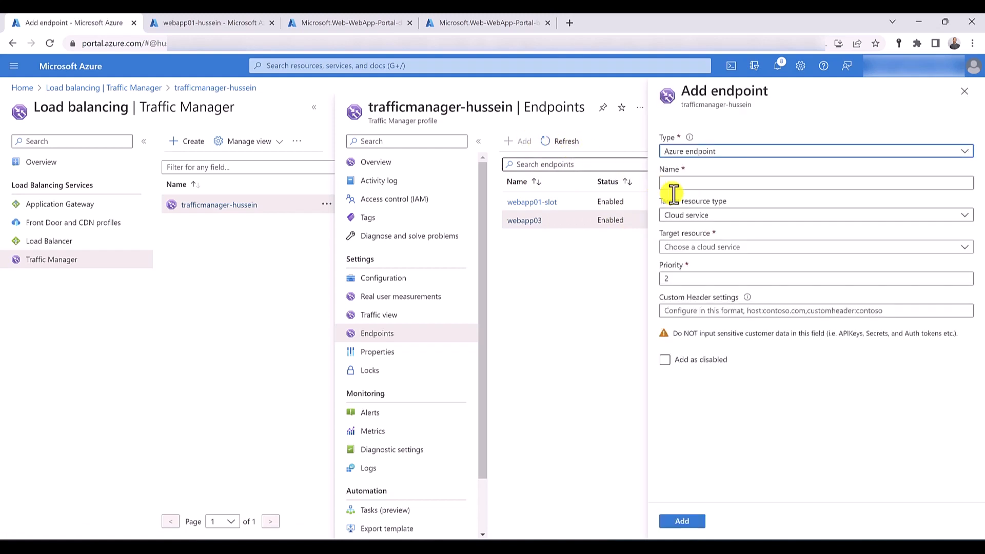
left_click(711, 185)
type("webapp")
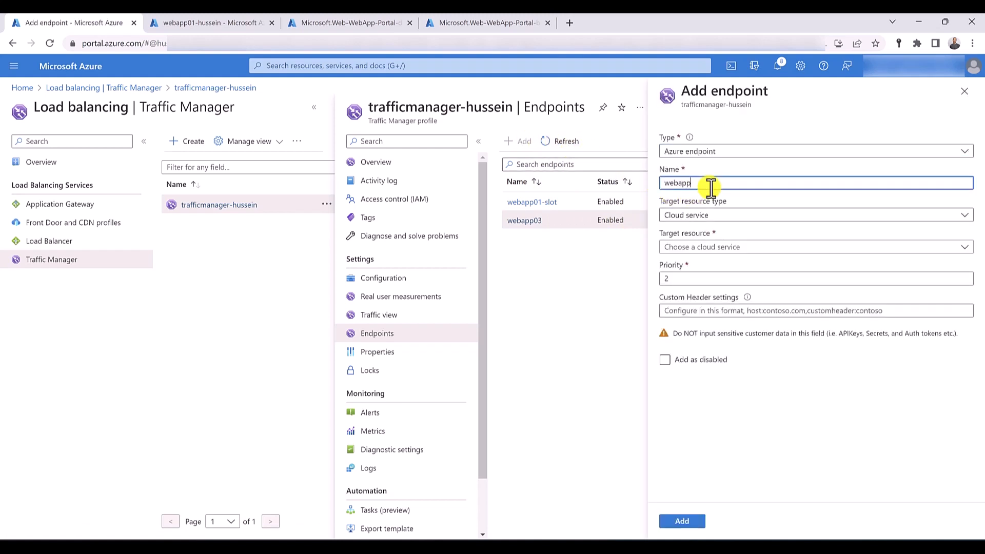
type("01")
left_click(714, 217)
left_click(699, 251)
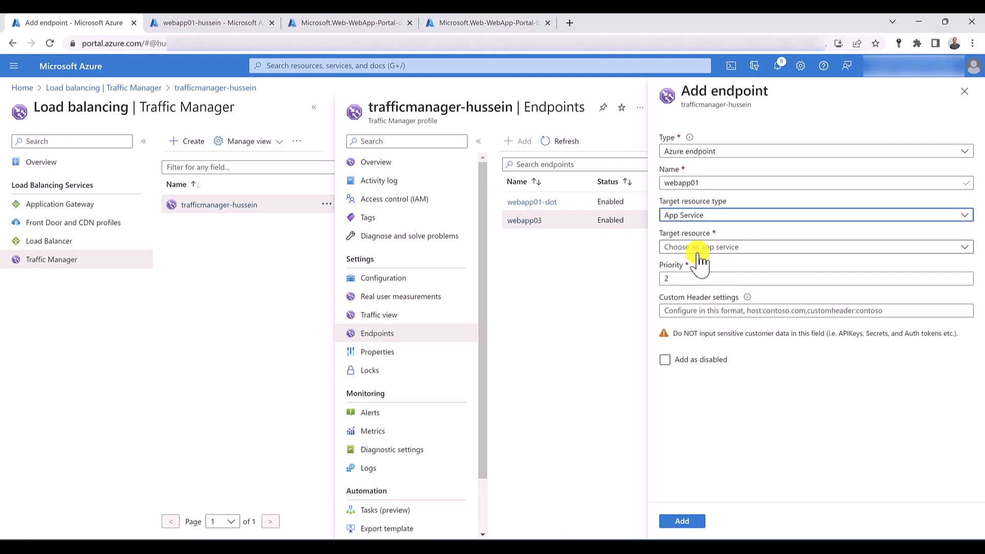
left_click(698, 247)
left_click(709, 283)
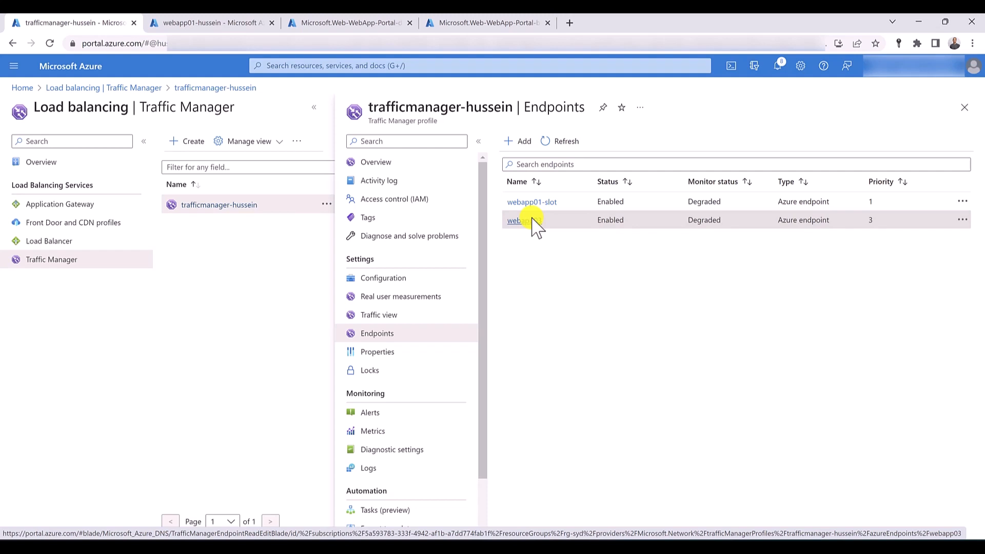
- In the App Services tab, open webapp01's App Service plan from its overview and highlight the plan's pricing tier
left_click(182, 23)
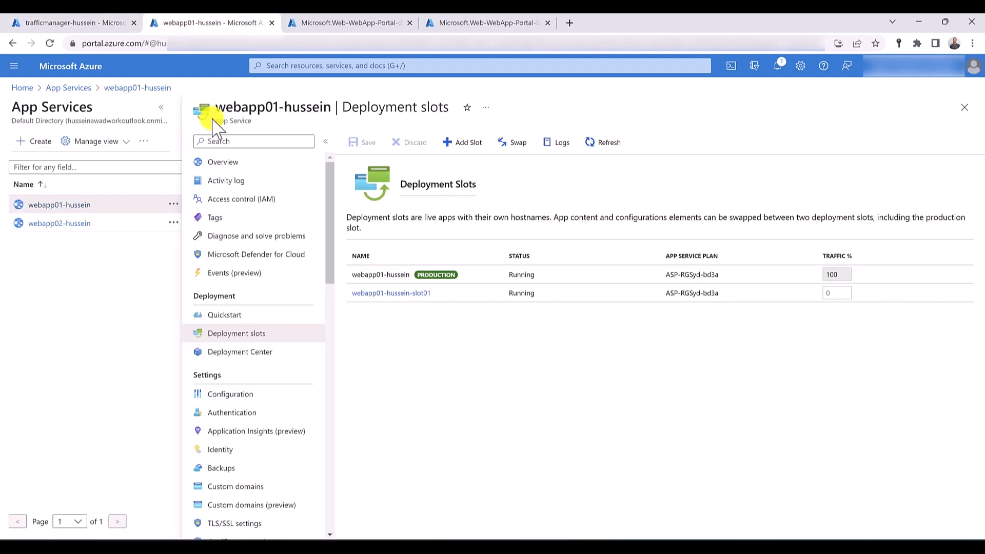
left_click(256, 161)
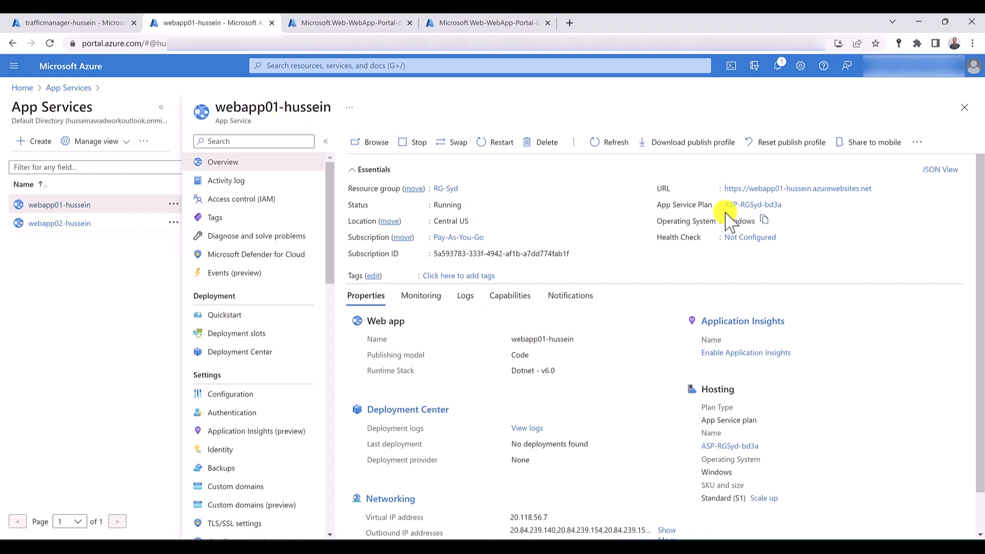
left_click(771, 205)
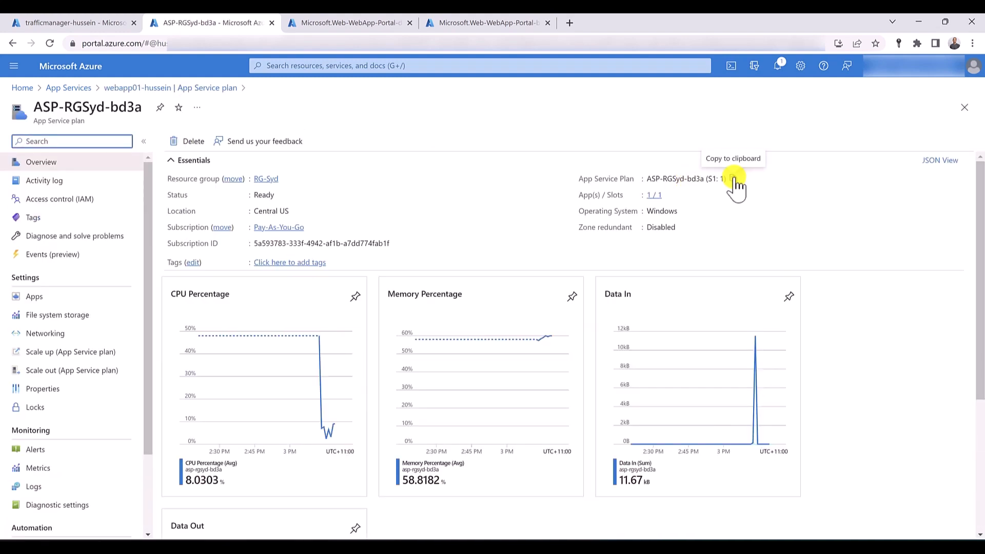
left_click_drag(708, 179, 727, 180)
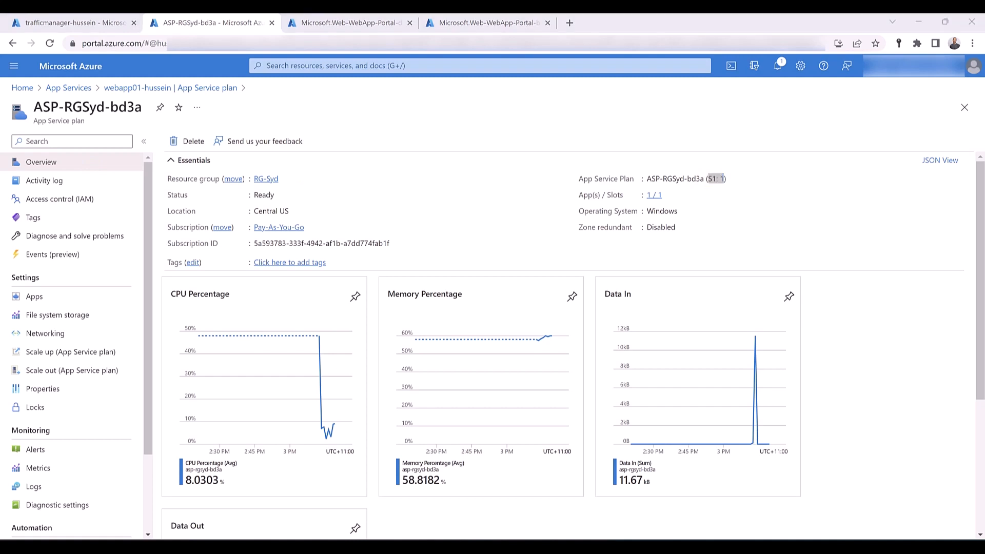
- Open the Microsoft Learn page on Traffic Manager endpoint types in a new browser tab and highlight the 'Standard' SKU requirement for web apps
left_click(570, 24)
type("https://learn.microsoft.com/en-us/azure/traffic-manager/traffic-manager-endpoint-types#web-apps-as-endpoints")
key("Return")
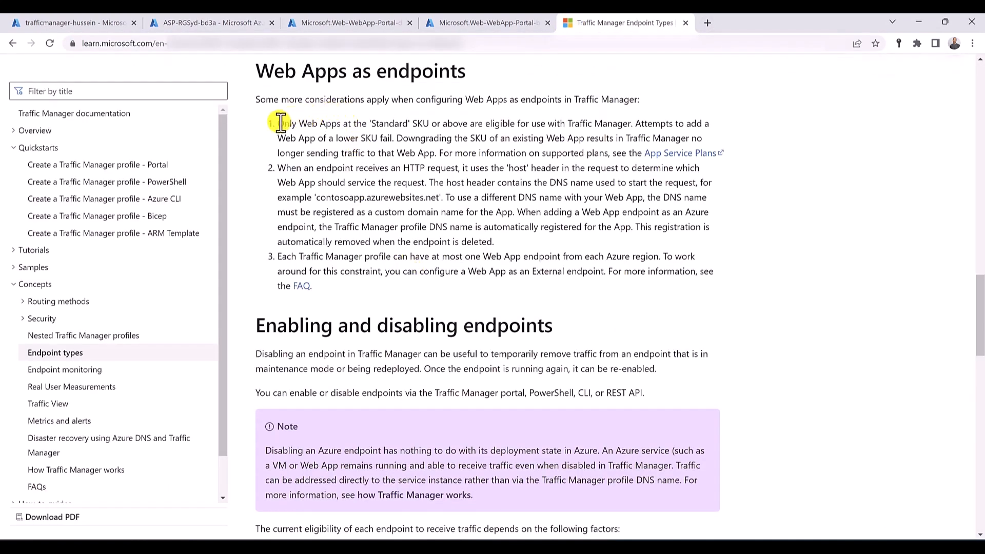
left_click_drag(278, 123, 429, 123)
left_click(374, 138)
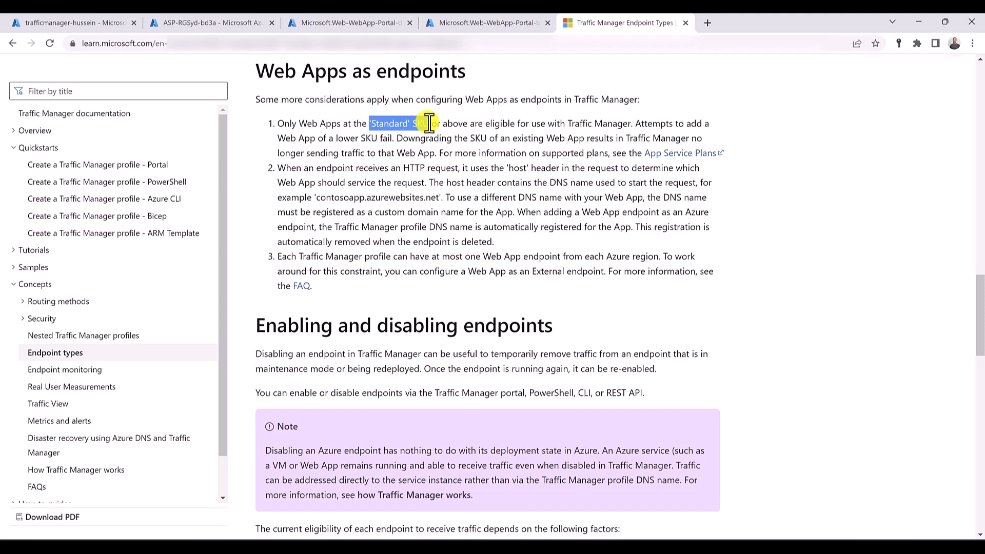
- Compare the App Service plan's tier and the Traffic Manager endpoints with the documented requirements for web app endpoints
left_click(247, 23)
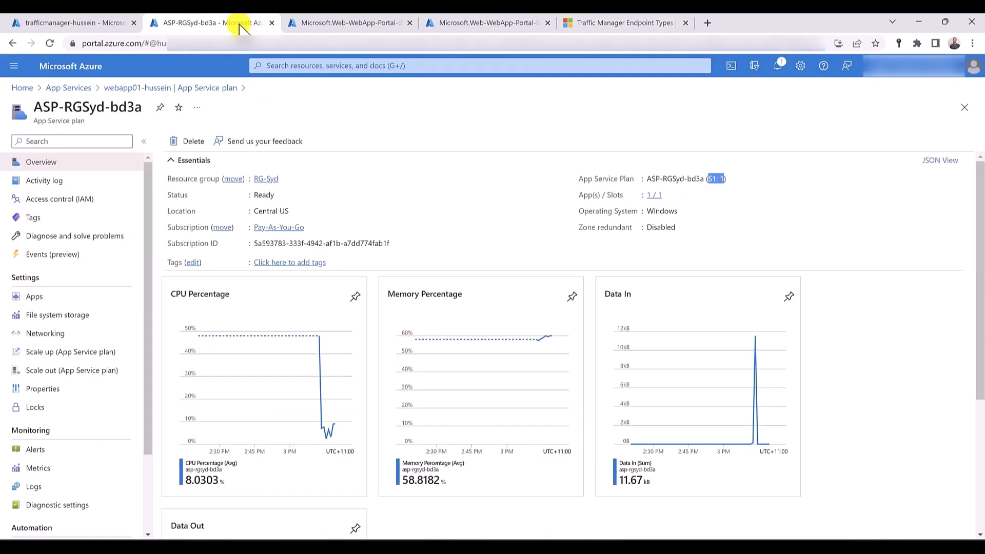
left_click(77, 21)
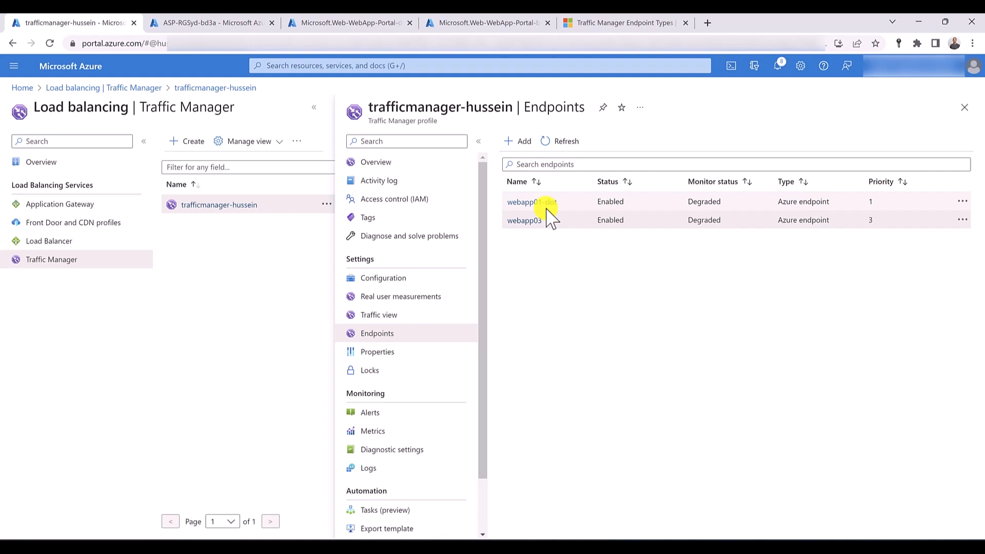
left_click(598, 25)
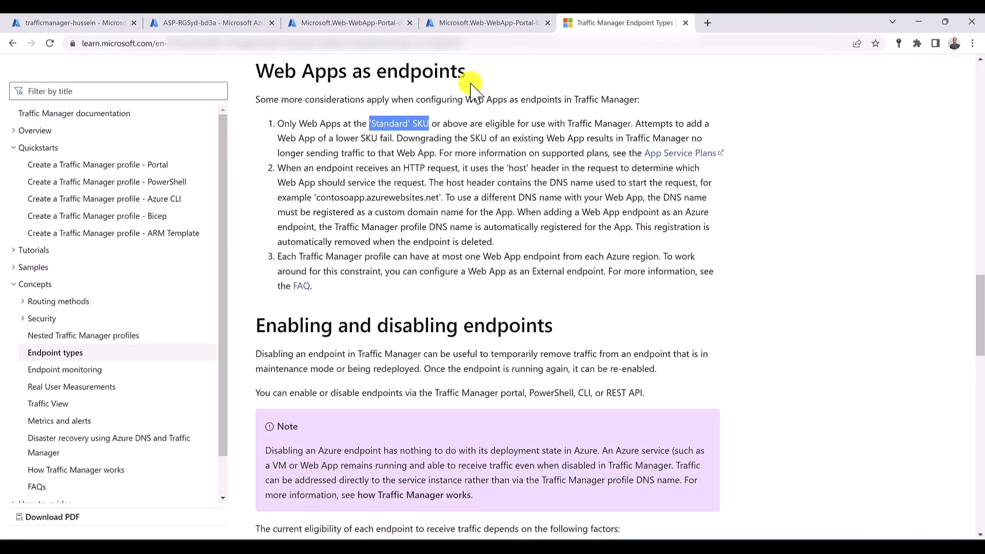
left_click(47, 23)
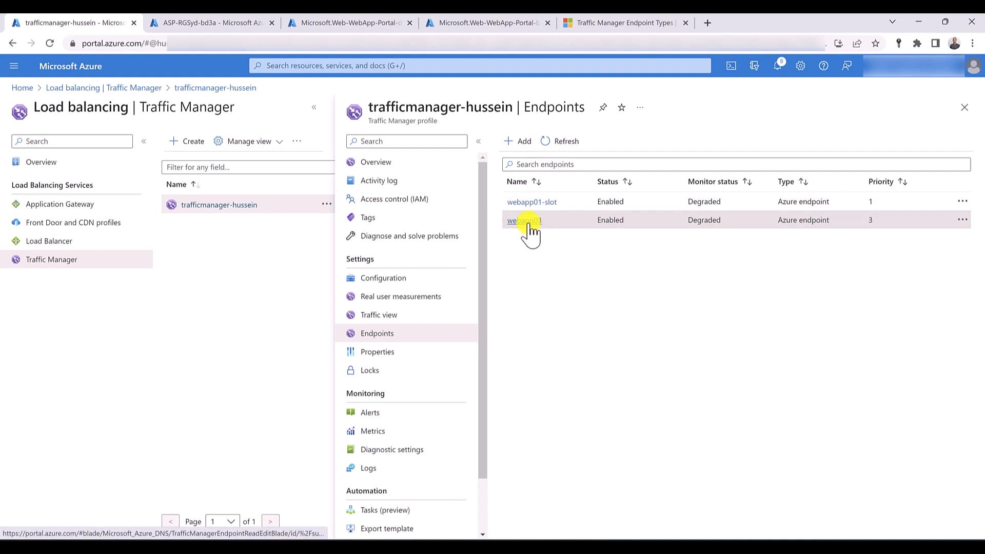
left_click(213, 22)
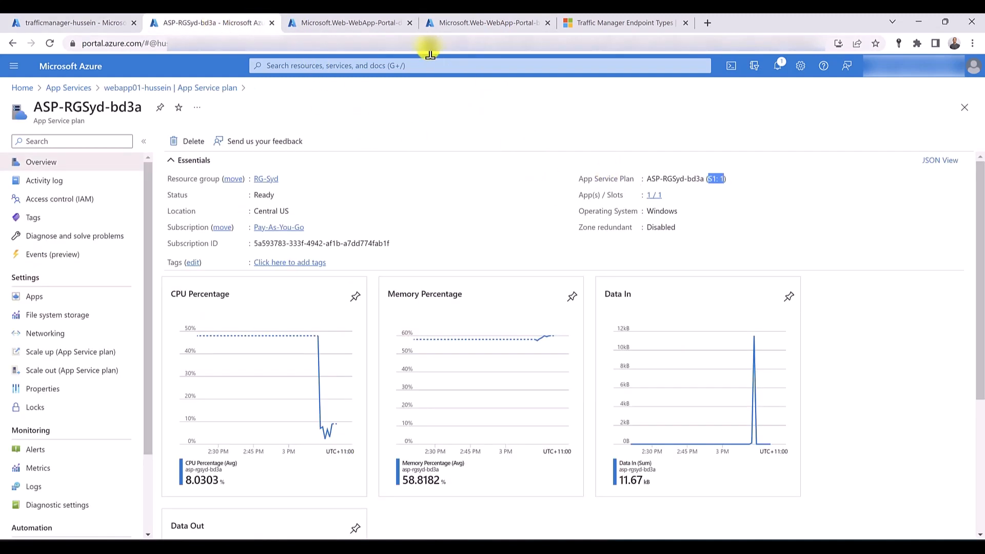
left_click(117, 22)
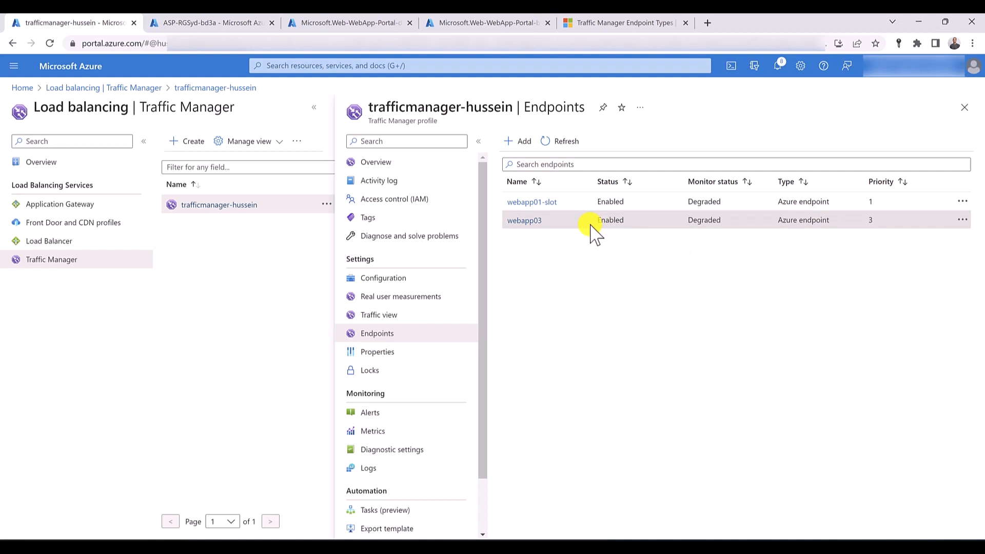
- Stop the webapp01 App Service from its overview page and confirm the stop
left_click(251, 22)
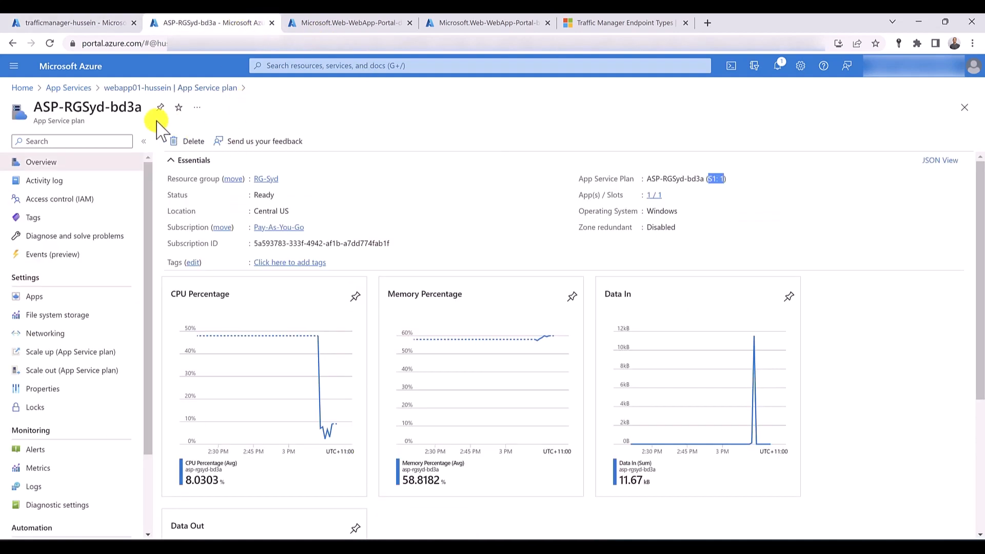
left_click(133, 88)
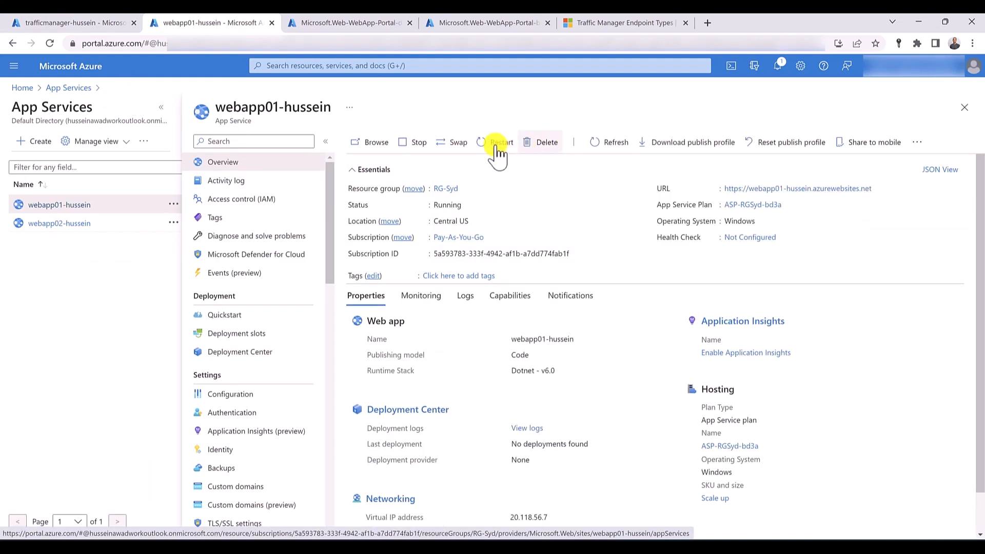
left_click(409, 148)
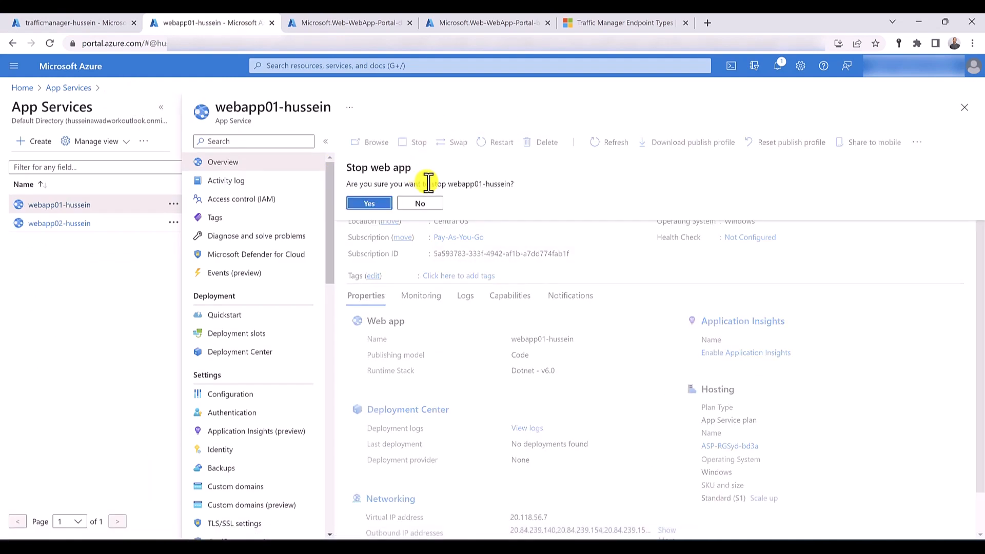
left_click(375, 205)
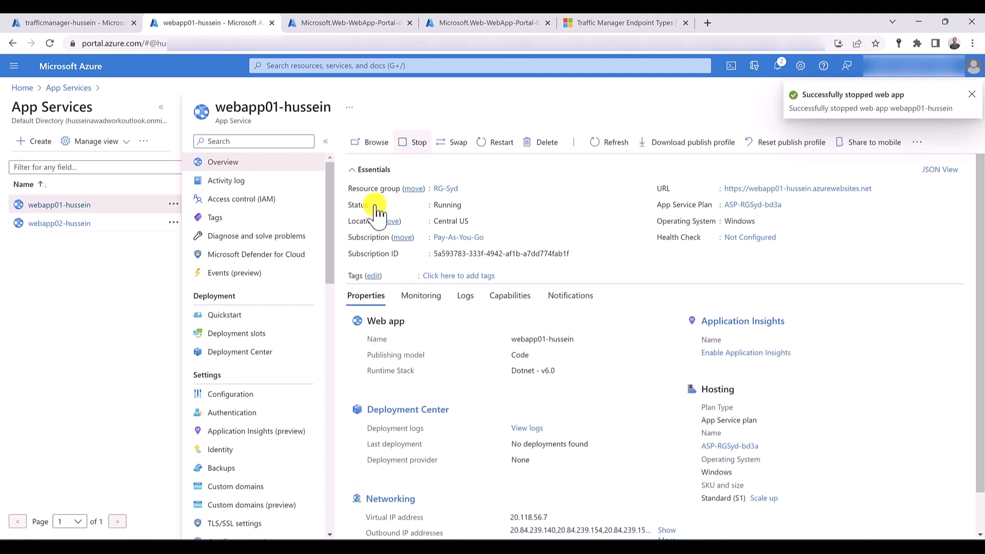
- Refresh the Traffic Manager profile's endpoints and check the status and monitor status of webapp01-slot
left_click(77, 24)
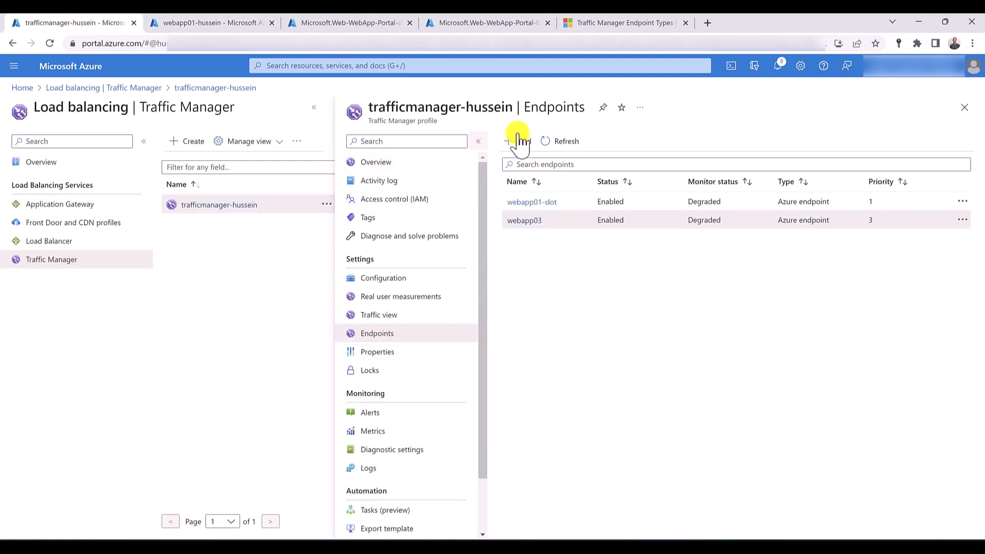
left_click(578, 142)
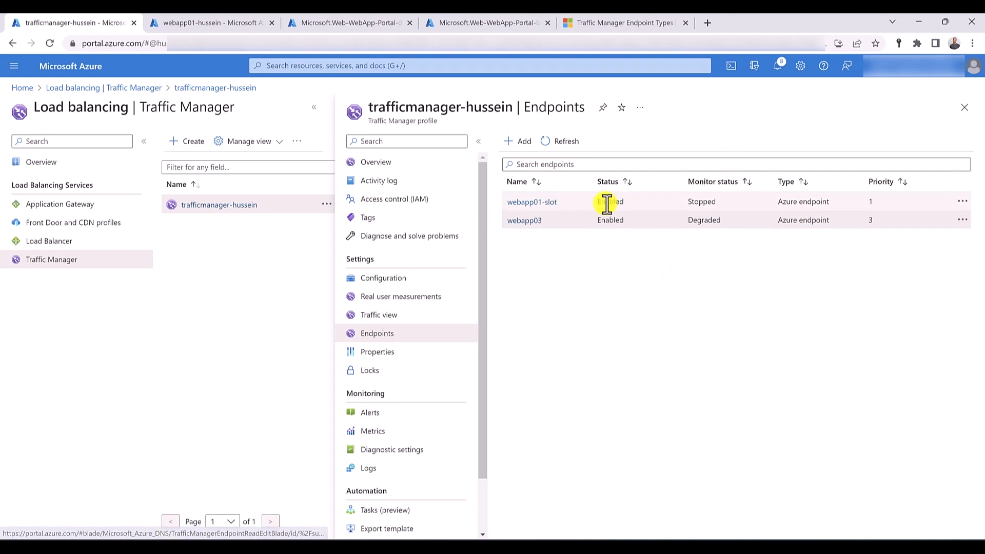
left_click_drag(626, 203, 605, 203)
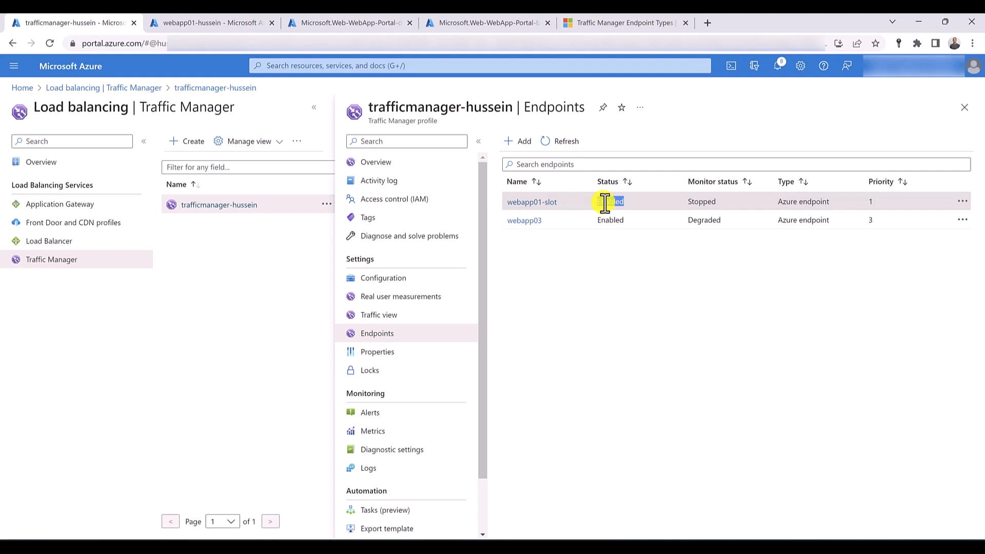
left_click(605, 203)
- Start the webapp01 App Service again and refresh the Traffic Manager endpoints list
left_click(212, 22)
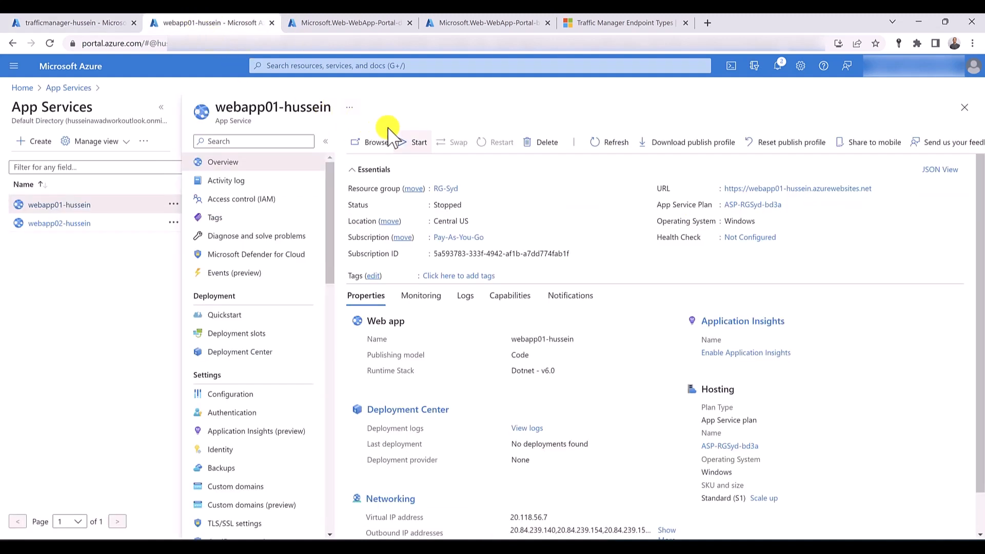
left_click(416, 146)
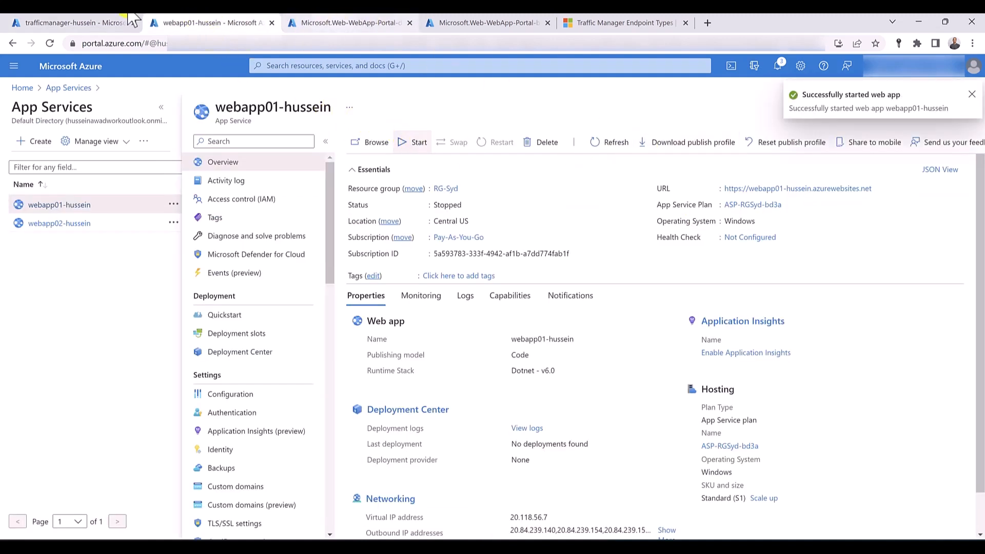
left_click(94, 23)
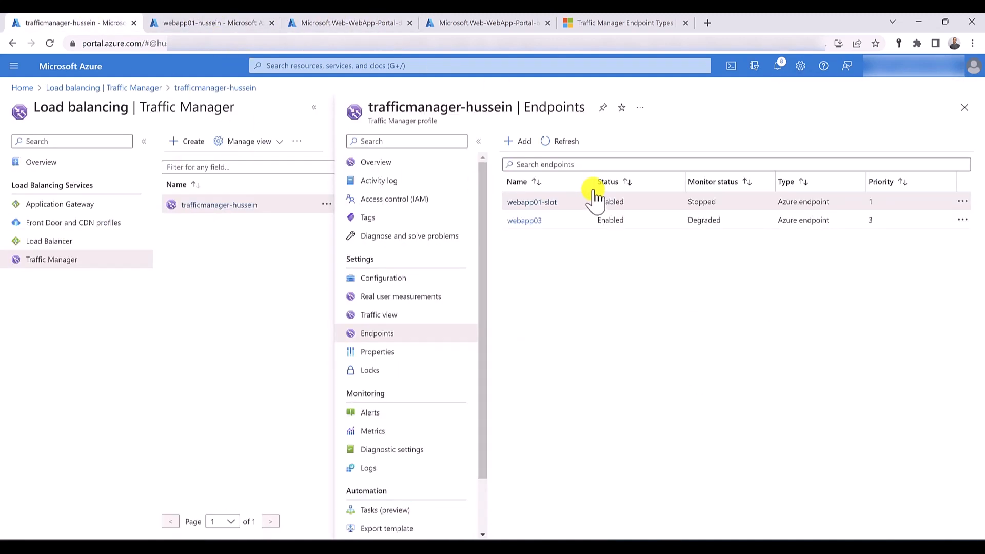
left_click(566, 143)
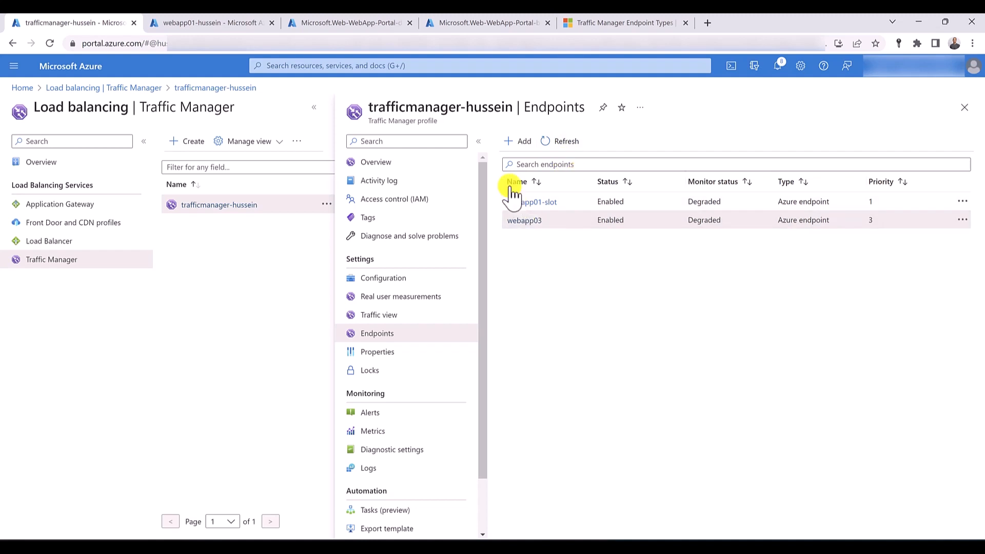
- Delete the webapp03 and webapp01-slot endpoints from the Traffic Manager profile and dismiss the notifications
left_click(964, 224)
left_click(927, 237)
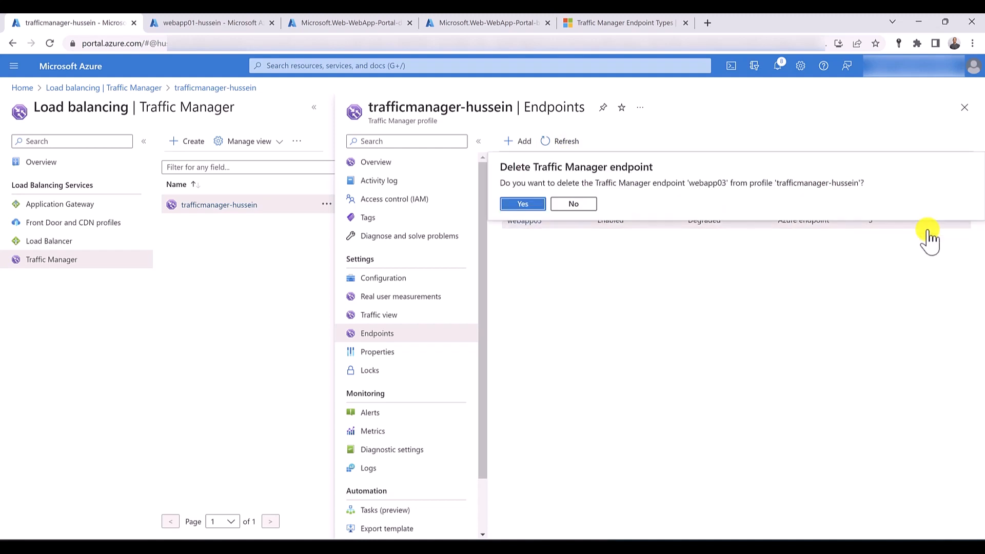
left_click(525, 205)
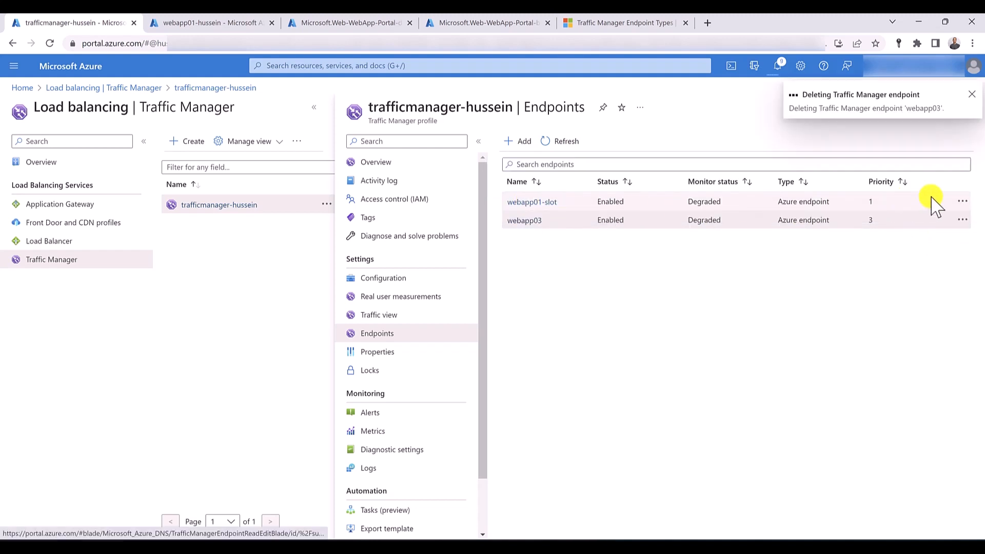
left_click(961, 201)
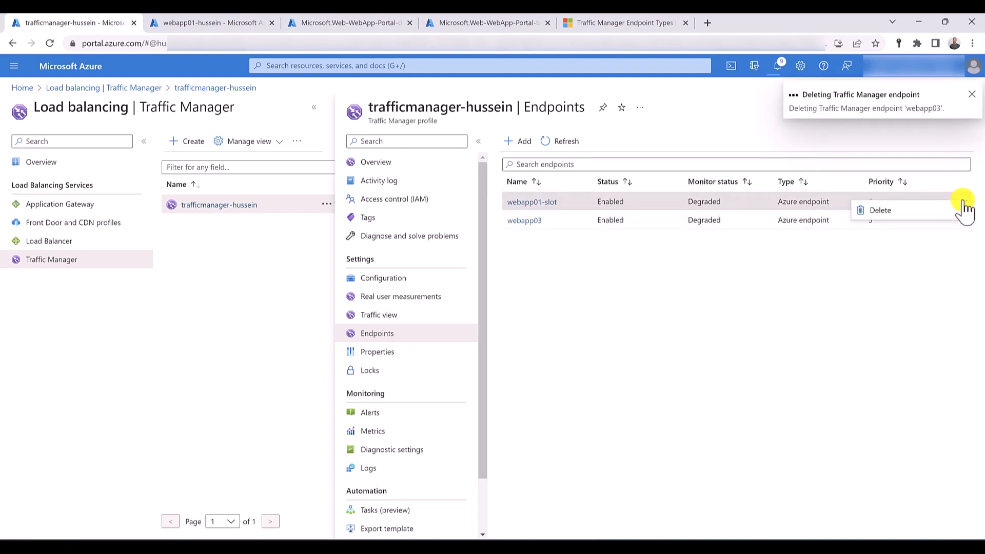
left_click(922, 214)
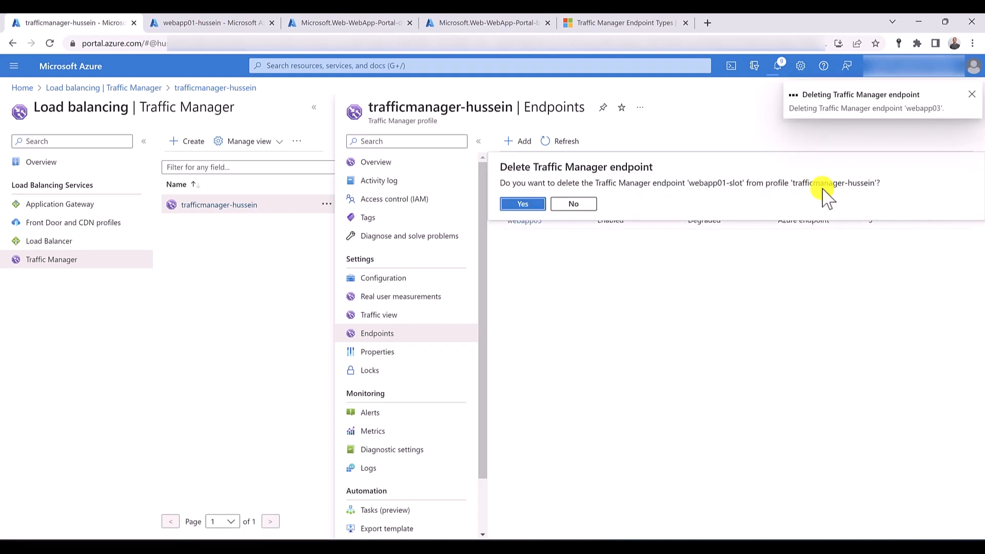
left_click(528, 204)
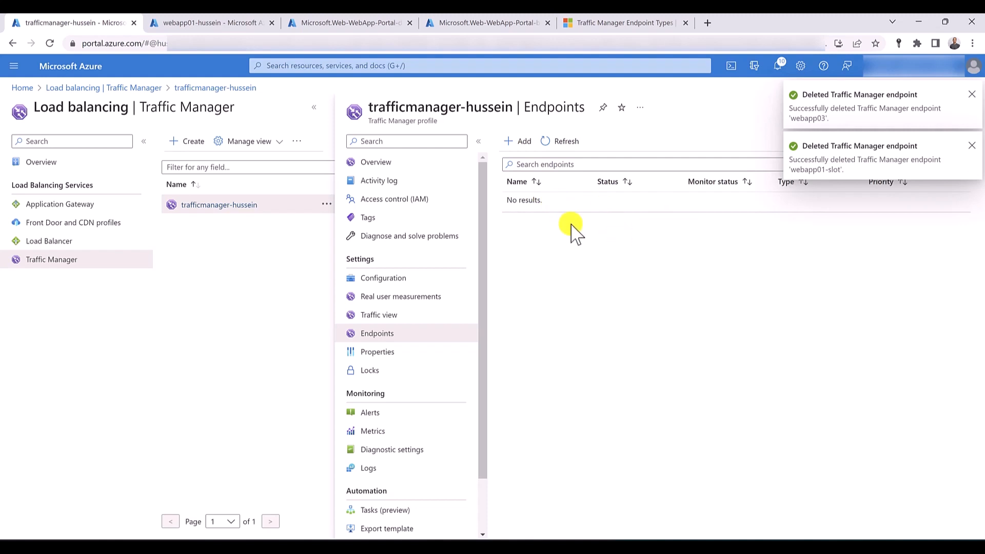
left_click(971, 95)
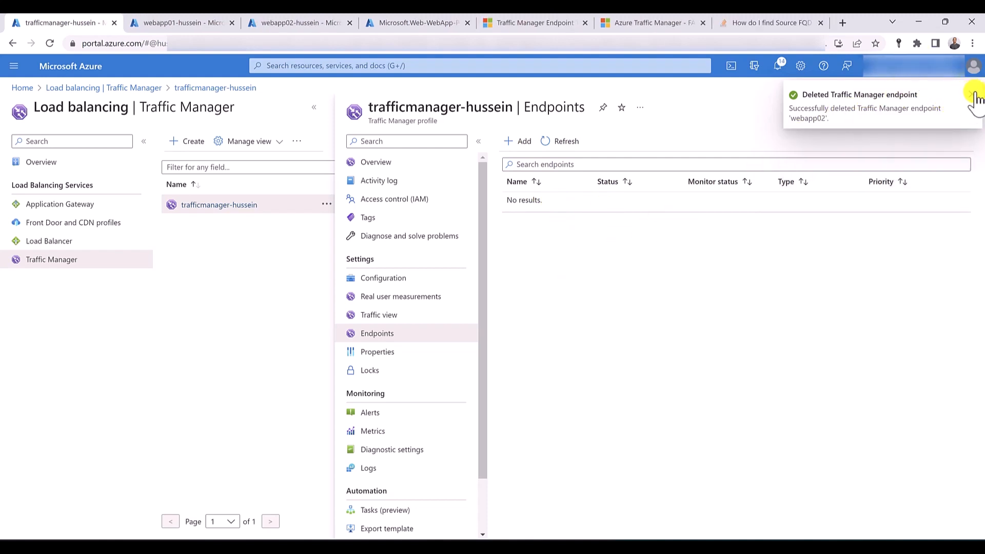
left_click(971, 94)
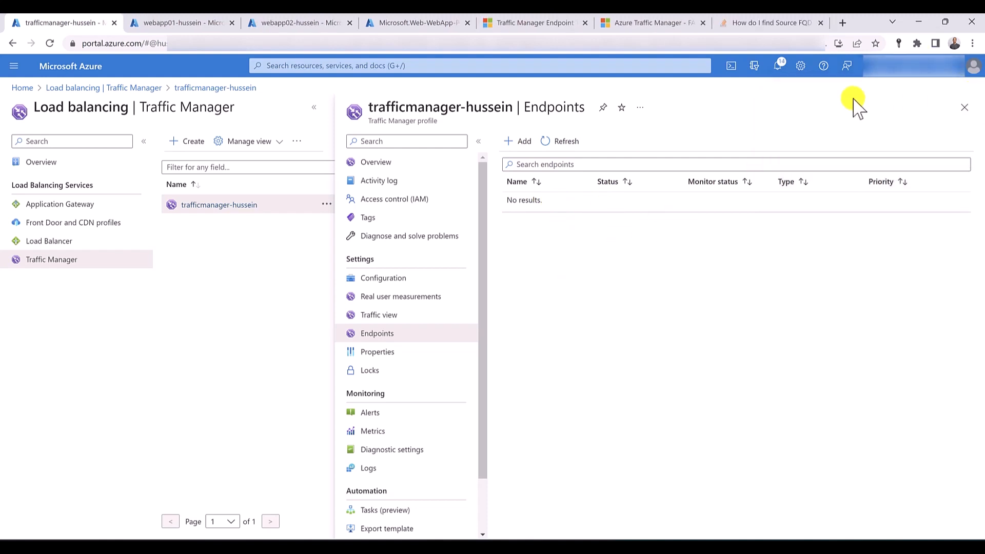
- Begin a new Traffic Manager endpoint of type External endpoint and name it webapp01
left_click(518, 141)
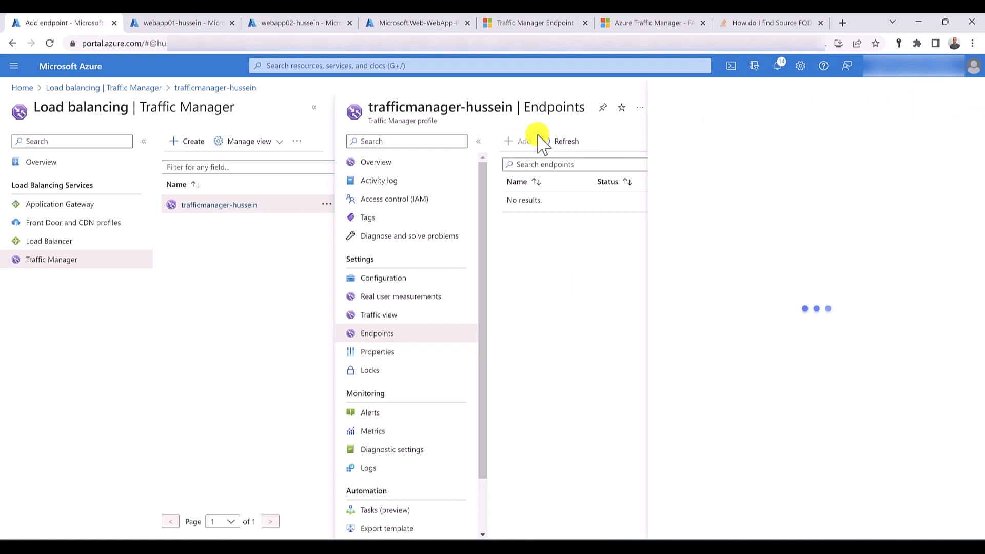
left_click(747, 153)
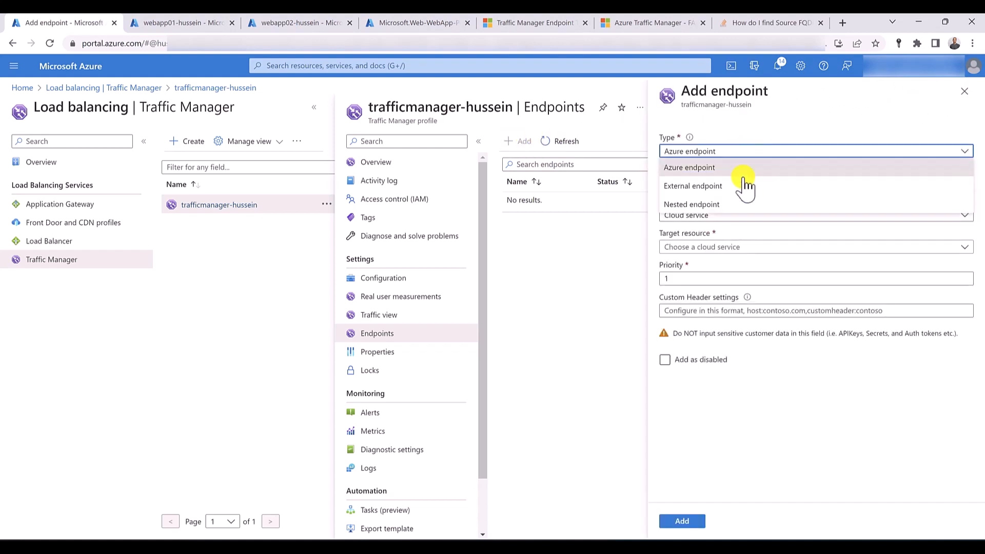
left_click(746, 183)
left_click(745, 183)
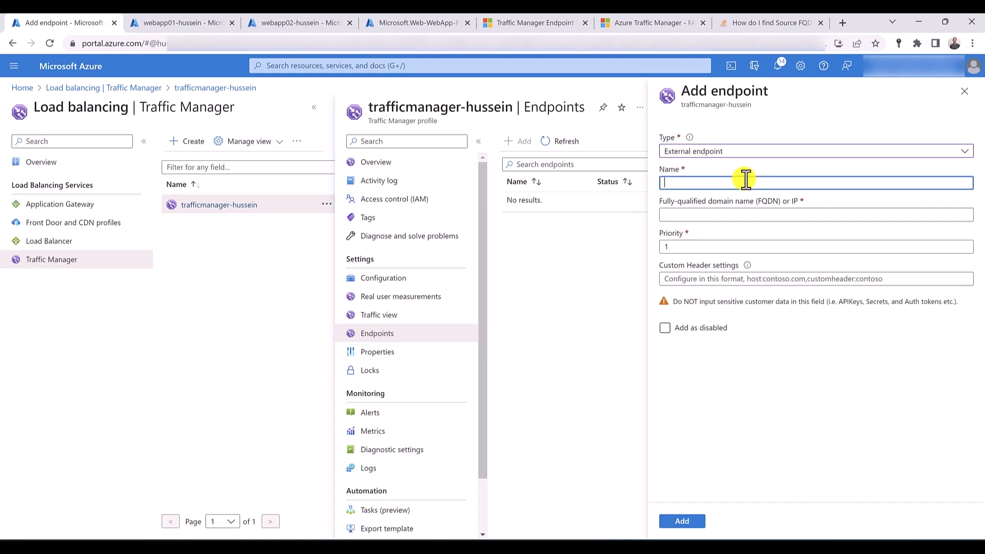
type("webapp")
type("02")
key("BackSpace")
type("1")
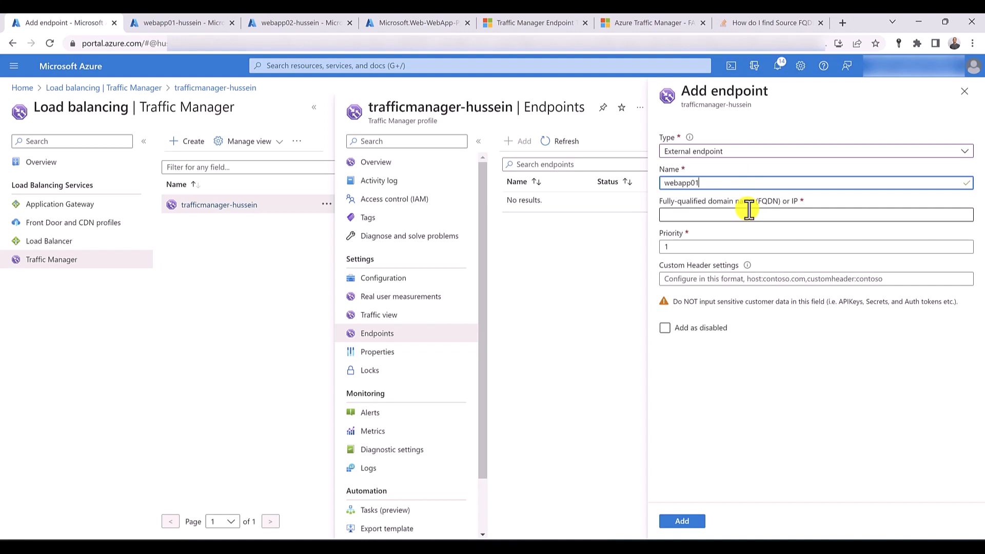
- Copy webapp01's URL from its App Service overview and paste it as the new endpoint's fully-qualified domain name
left_click(177, 23)
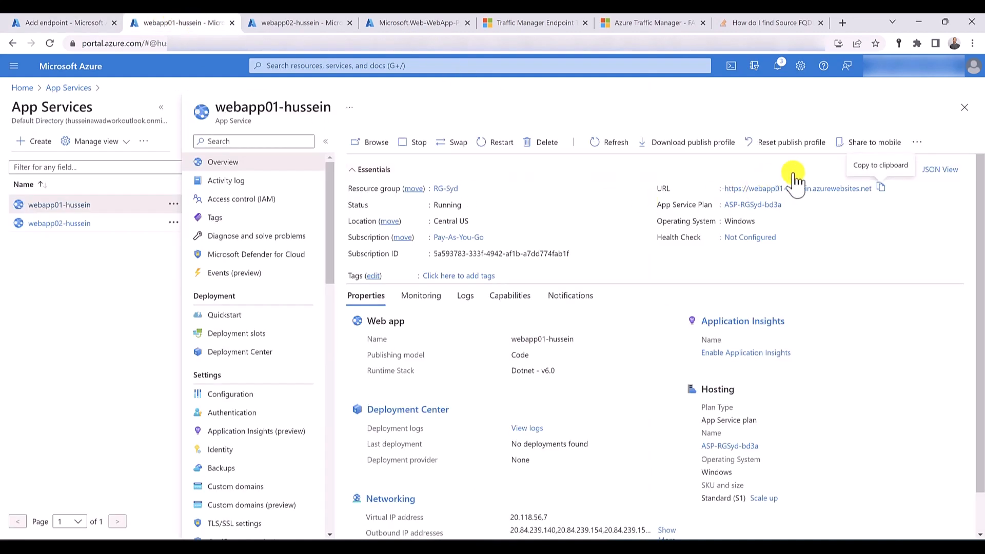
left_click(880, 189)
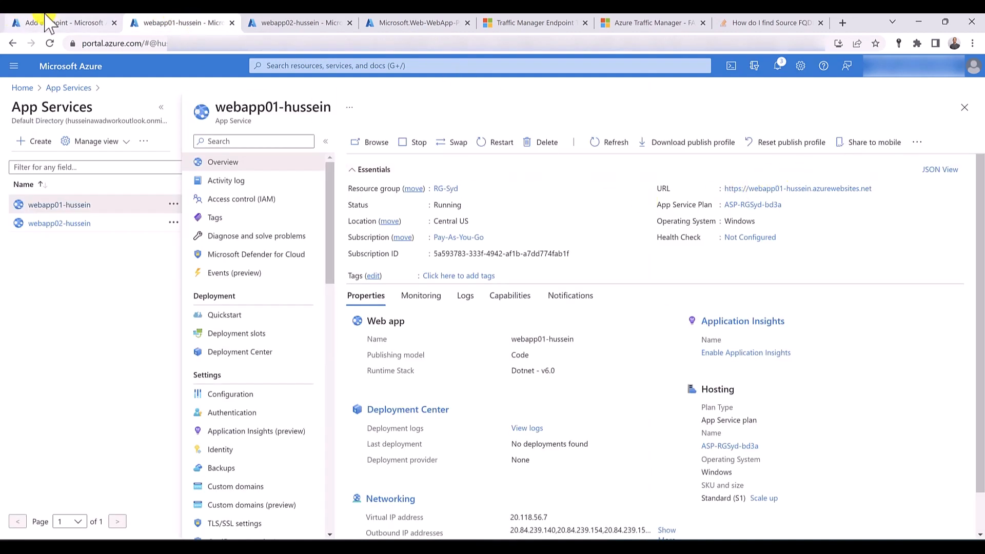
left_click(48, 22)
left_click(692, 214)
key("ctrl+v")
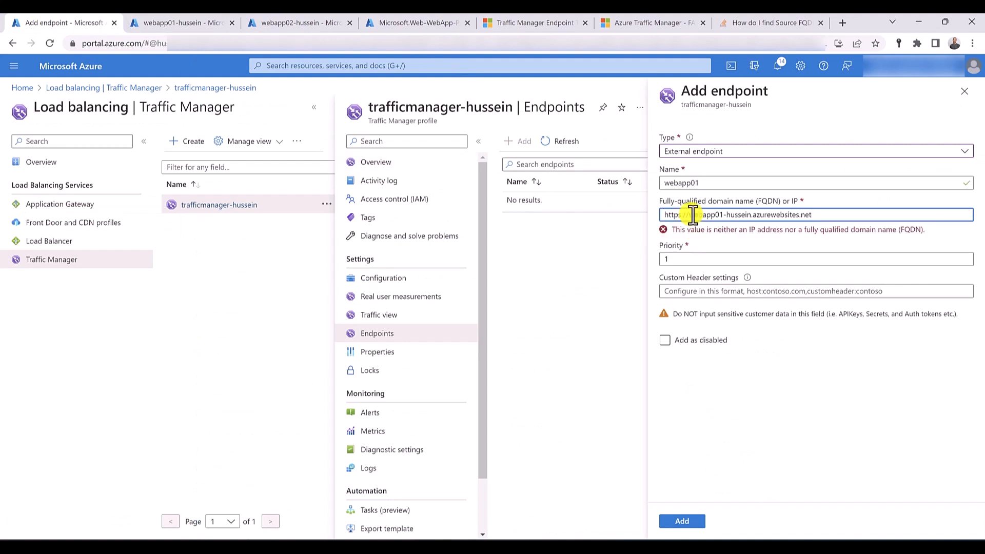
left_click(692, 215, "shift")
key("End")
key("shift+Right")
key("shift+Right")
key("shift+Right")
key("shift+Right")
key("shift+Right")
key("shift+Right")
key("shift+Right")
key("shift+Right")
key("Delete")
left_click(675, 246)
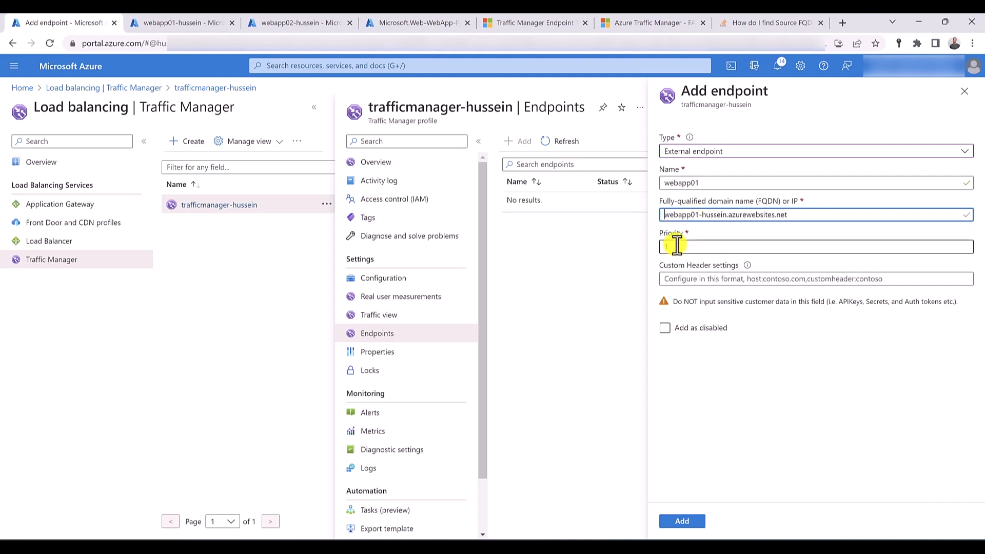
left_click(683, 521)
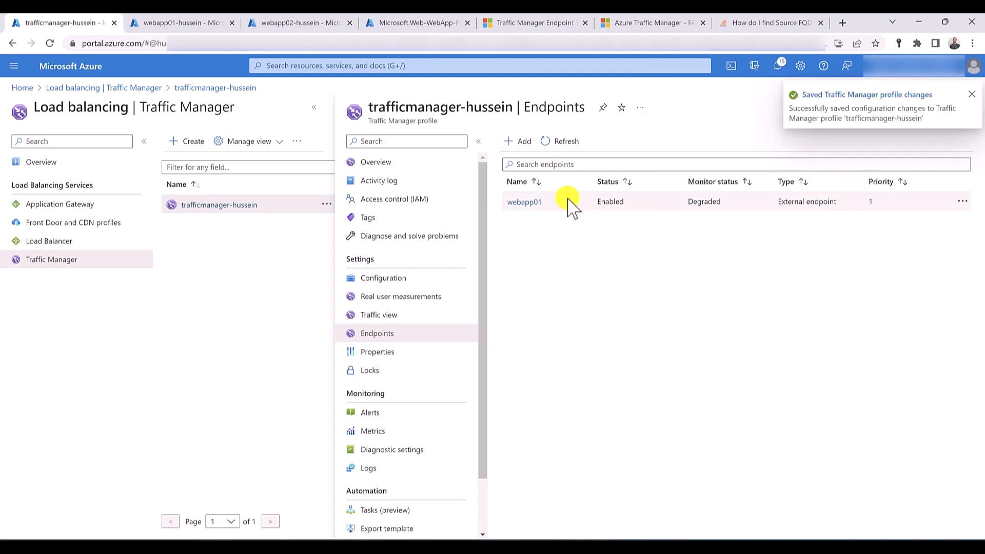
- Begin a second Traffic Manager endpoint of type External endpoint and name it webapp02
left_click(521, 140)
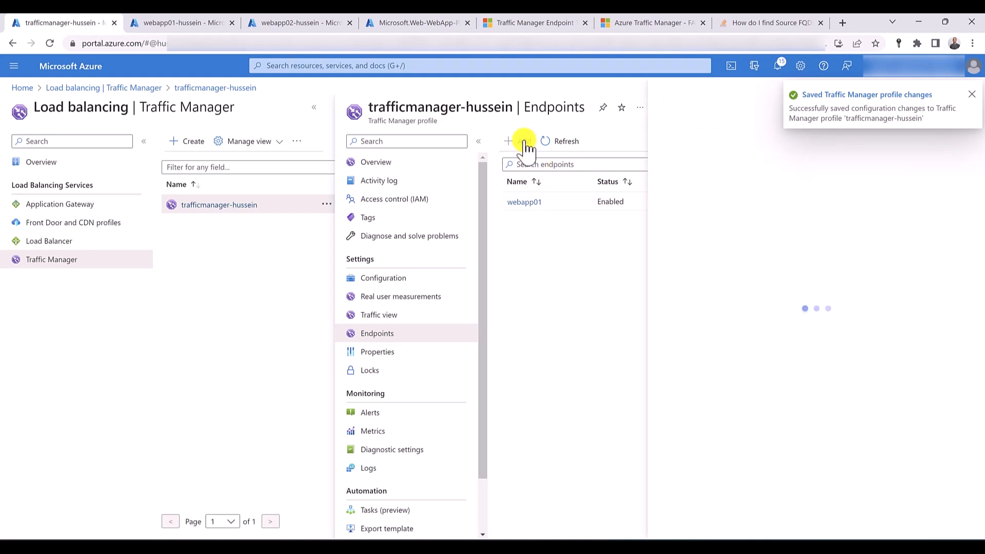
left_click(717, 152)
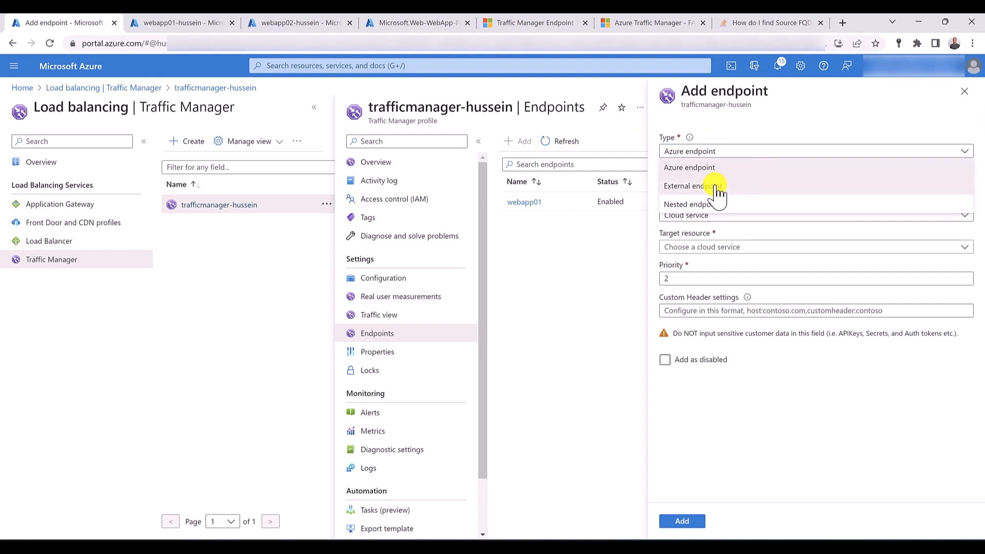
left_click(717, 190)
left_click(716, 184)
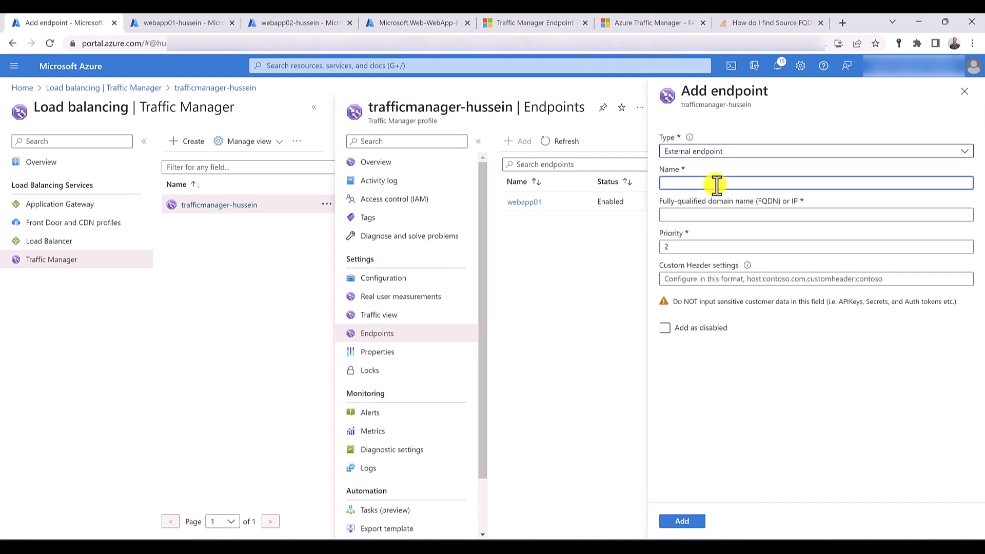
type("webapp02")
key("Tab")
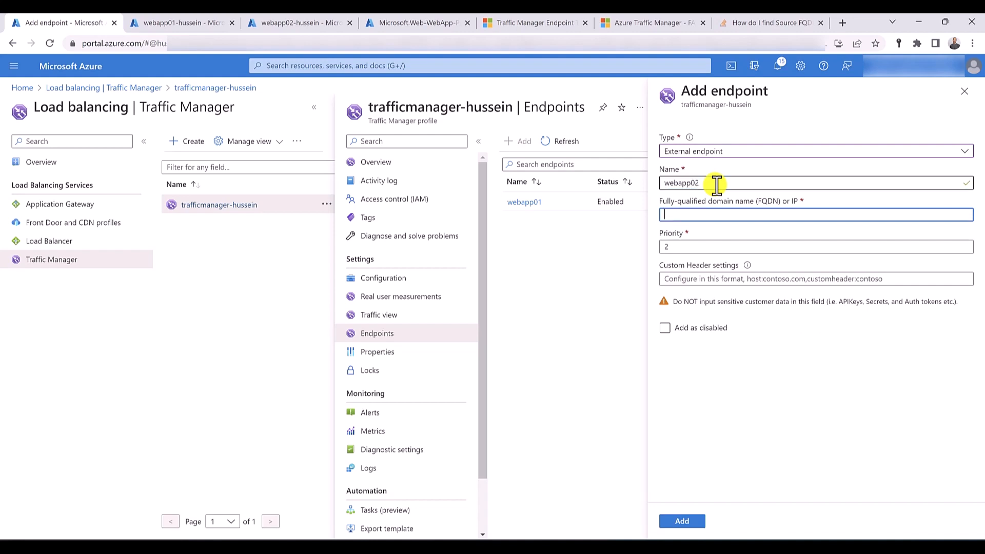
left_click(268, 23)
left_click(787, 189)
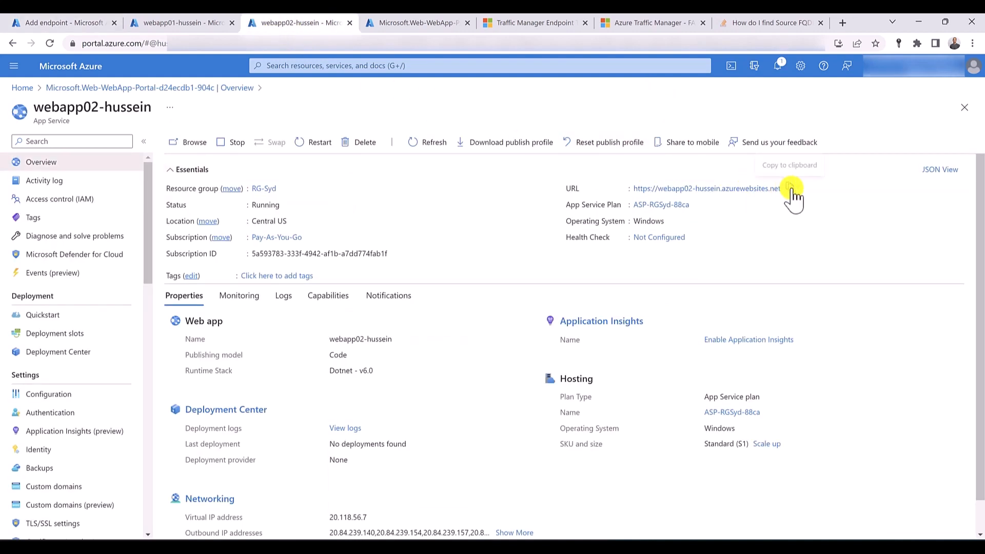
left_click(64, 23)
key("ctrl+v")
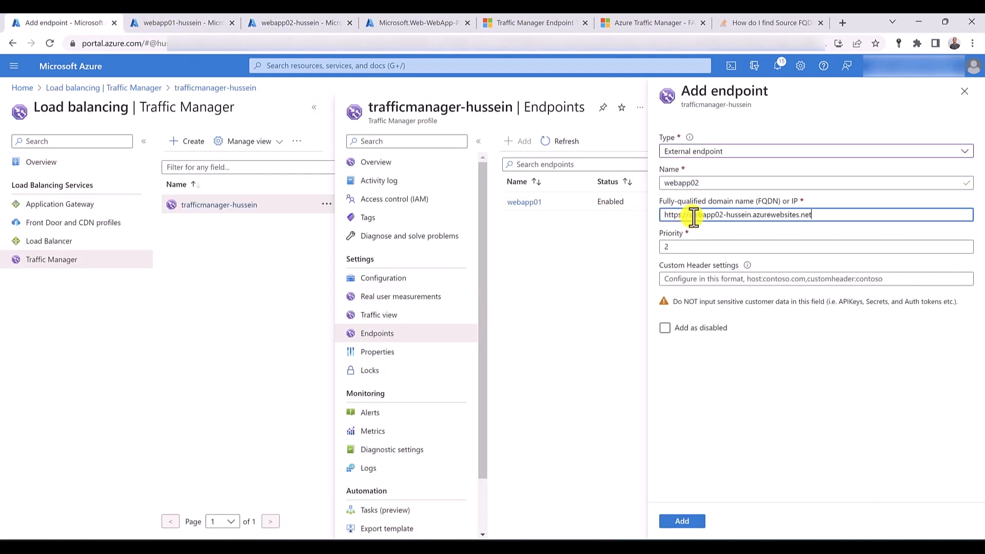
key("ctrl+shift+Right")
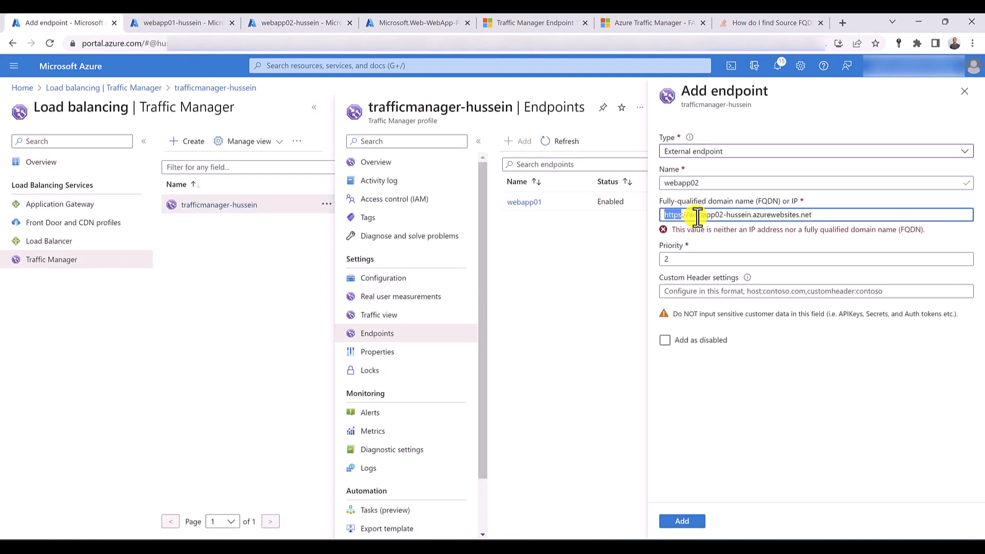
key("shift+Right")
key("BackSpace")
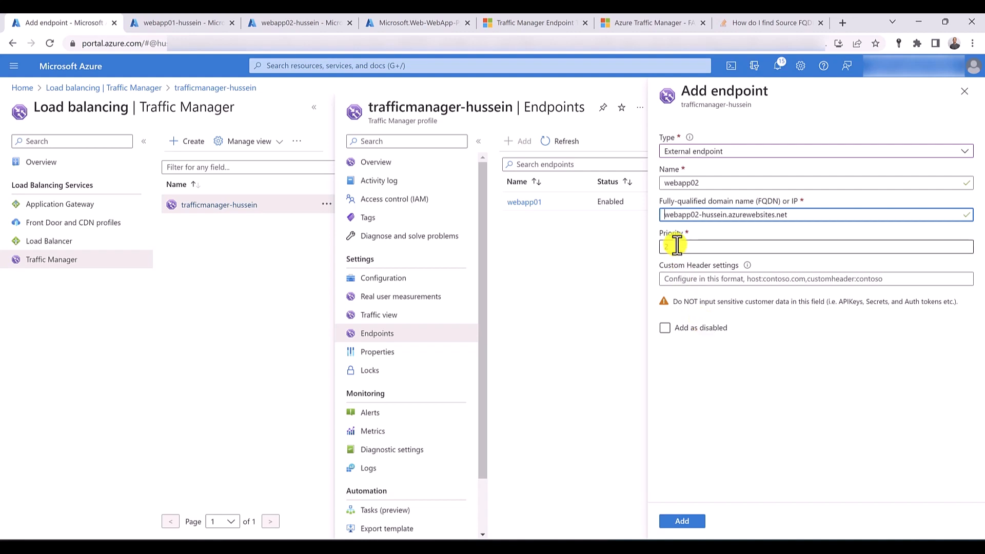
- Add the webapp02 external endpoint to the Traffic Manager profile with priority 2
left_click(694, 522)
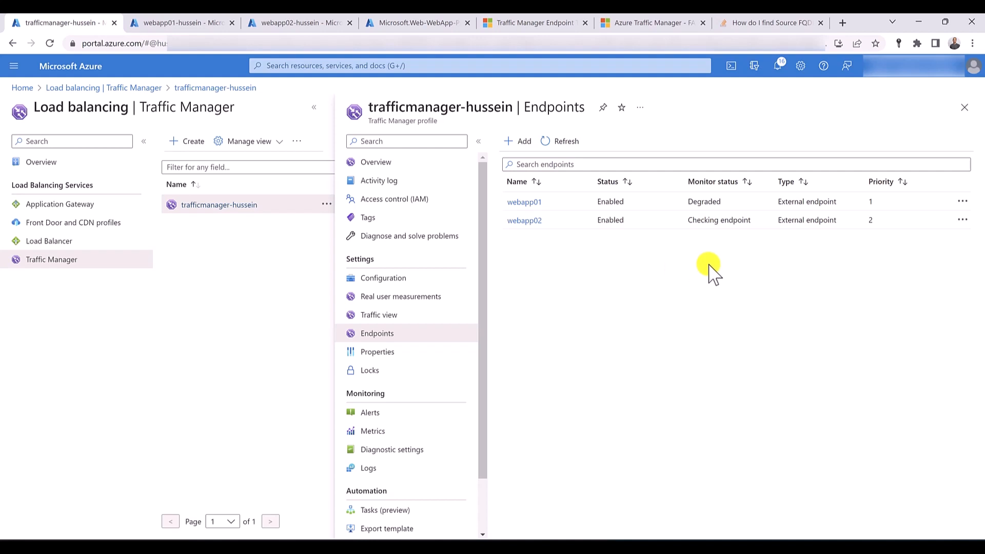
- Start another endpoint and examine the fields offered for the External endpoint and Nested endpoint types
left_click(515, 142)
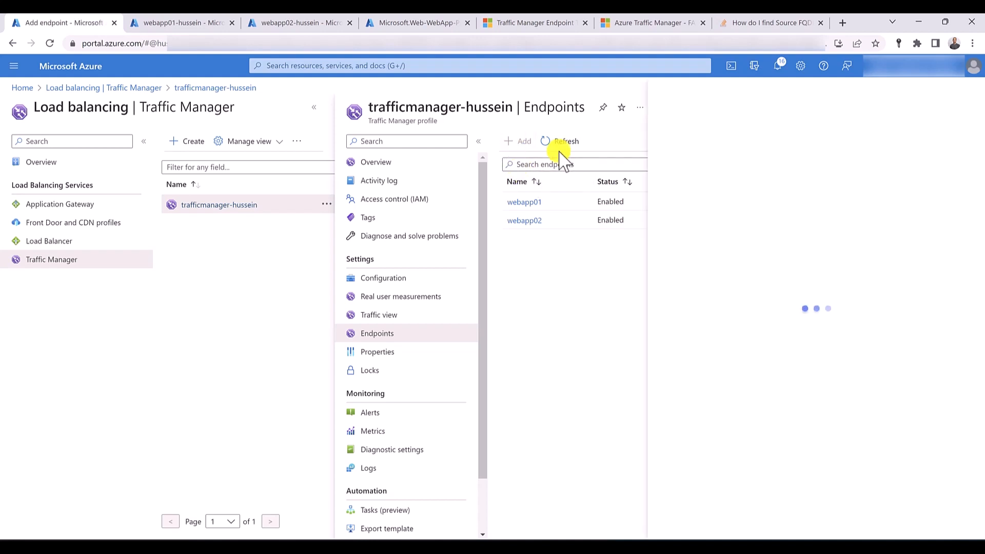
left_click(713, 152)
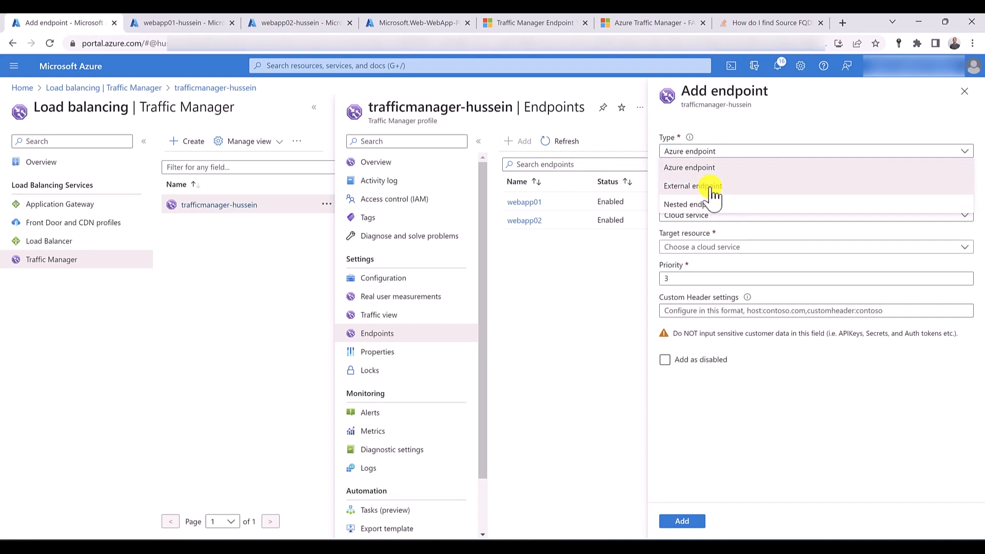
left_click(712, 189)
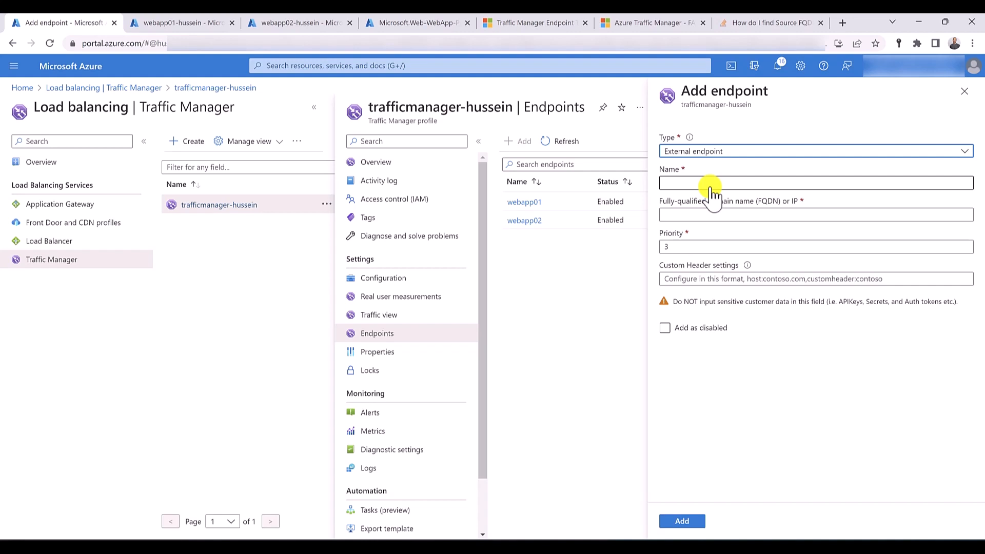
left_click(727, 153)
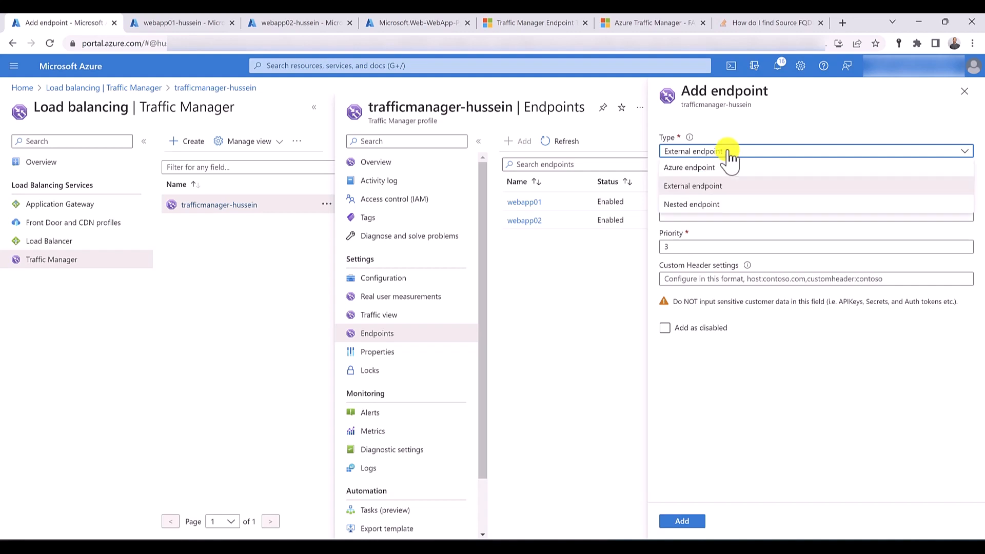
left_click(727, 206)
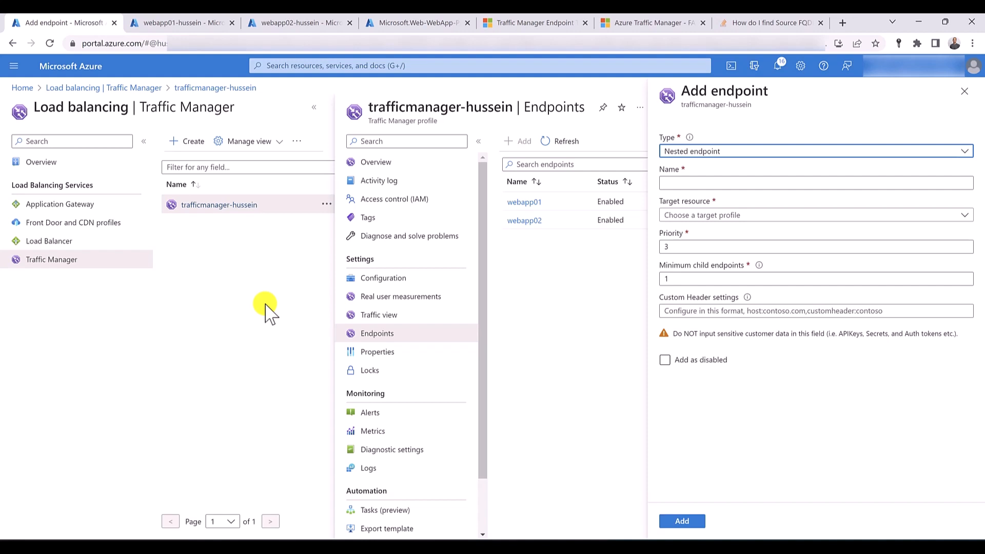
- Find the resource groups through the portal search, discarding the unsaved endpoint, and open the RG-Syd resource group
left_click(294, 66)
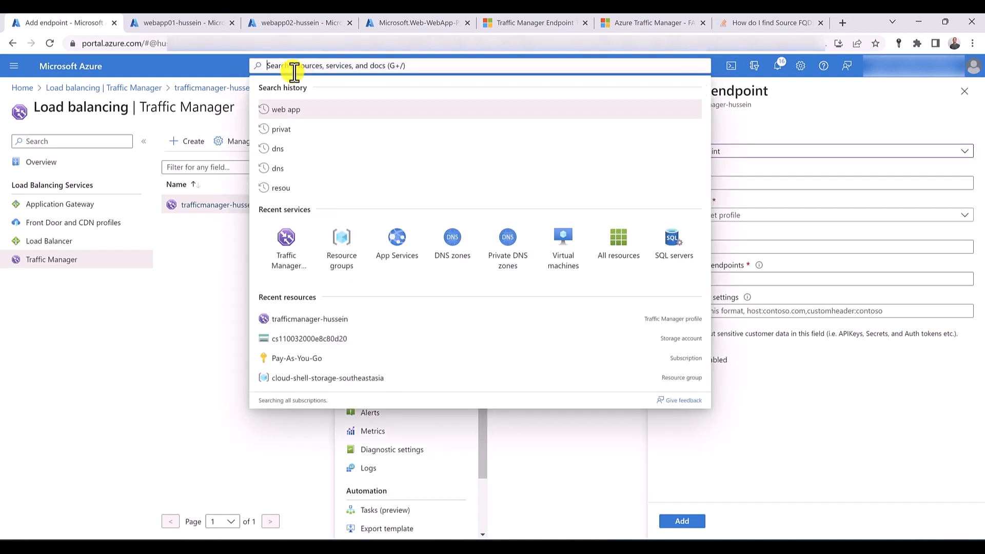
type("rg")
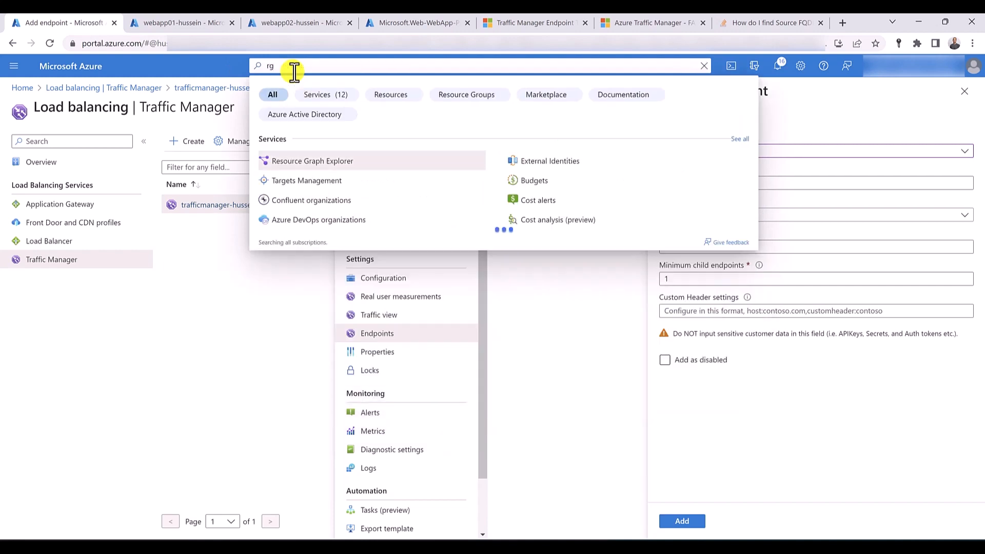
left_click_drag(294, 71, 194, 77)
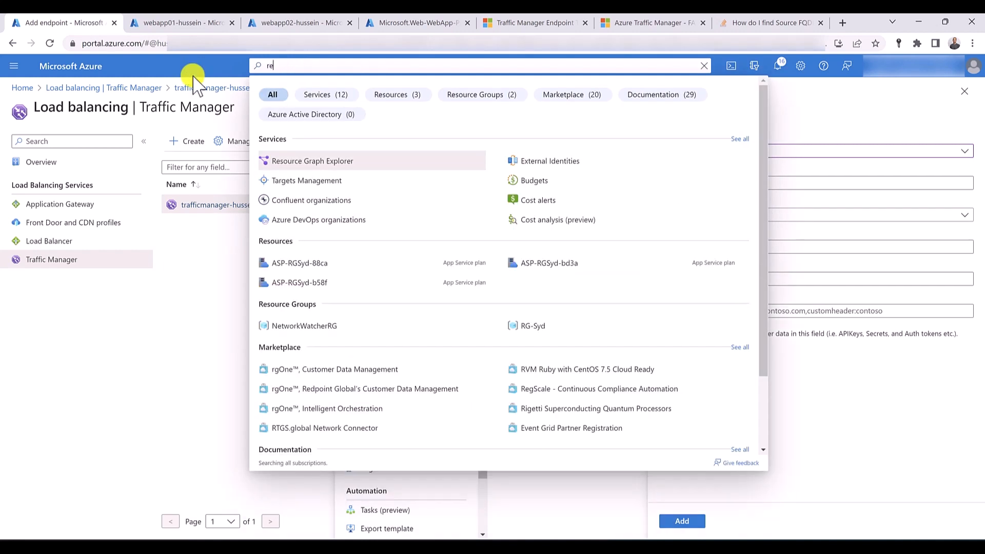
type("resou")
left_click(314, 167)
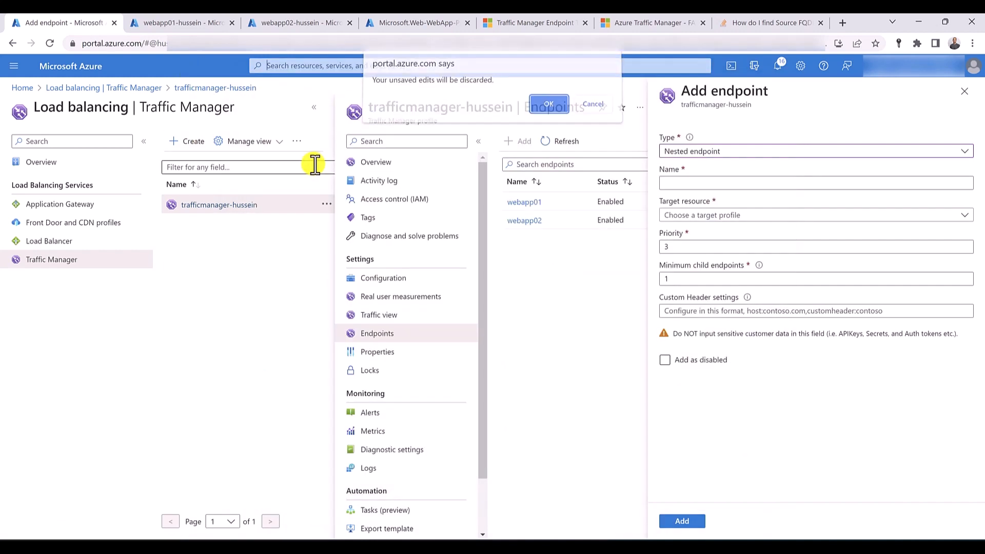
left_click(544, 106)
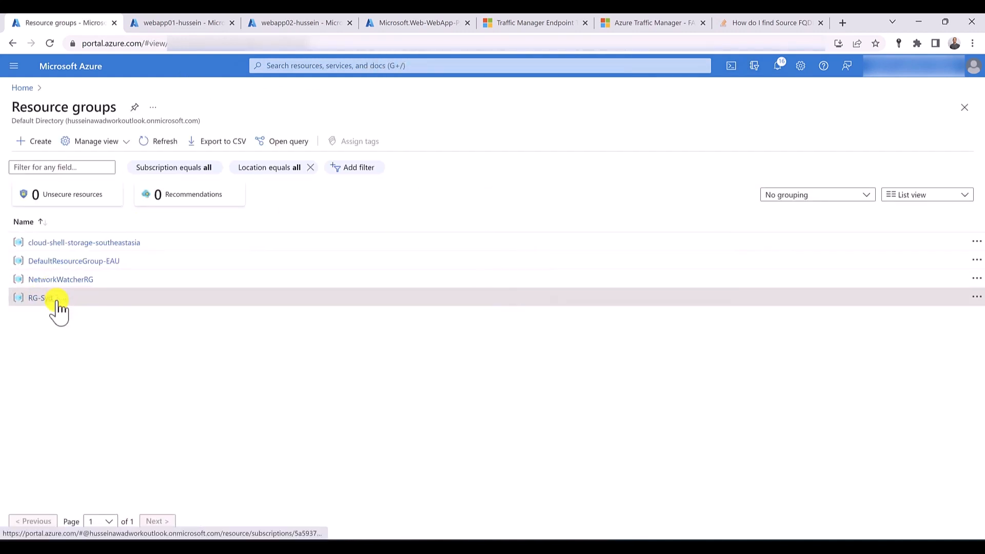
left_click(56, 299)
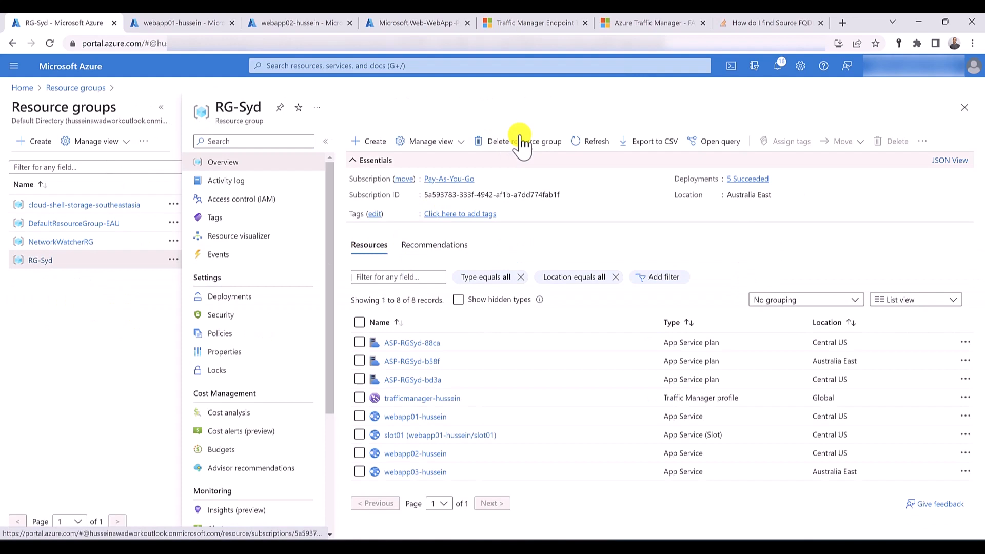
- Delete the RG-Syd resource group with all its resources, confirming with its name
left_click(484, 142)
triple_click(240, 100)
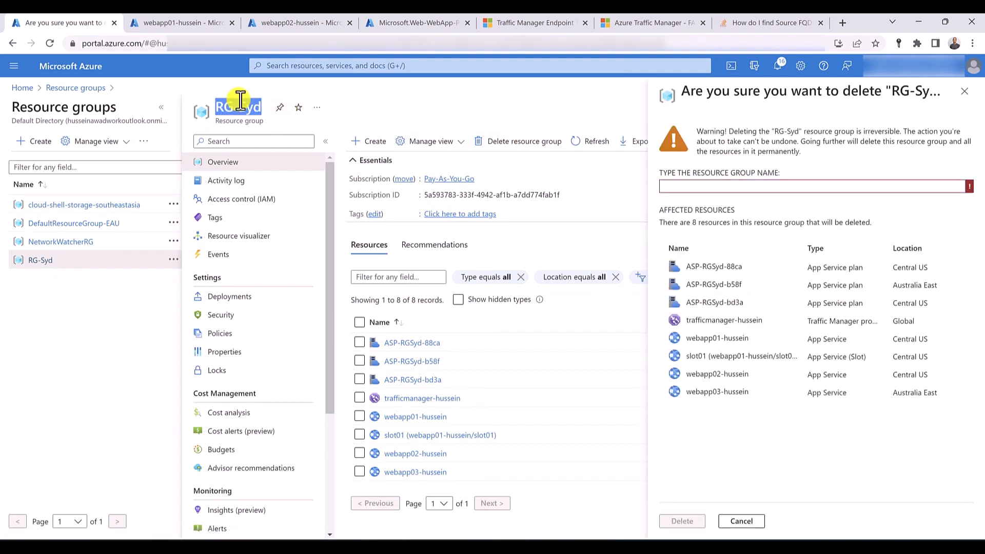
left_click_drag(240, 106, 707, 187)
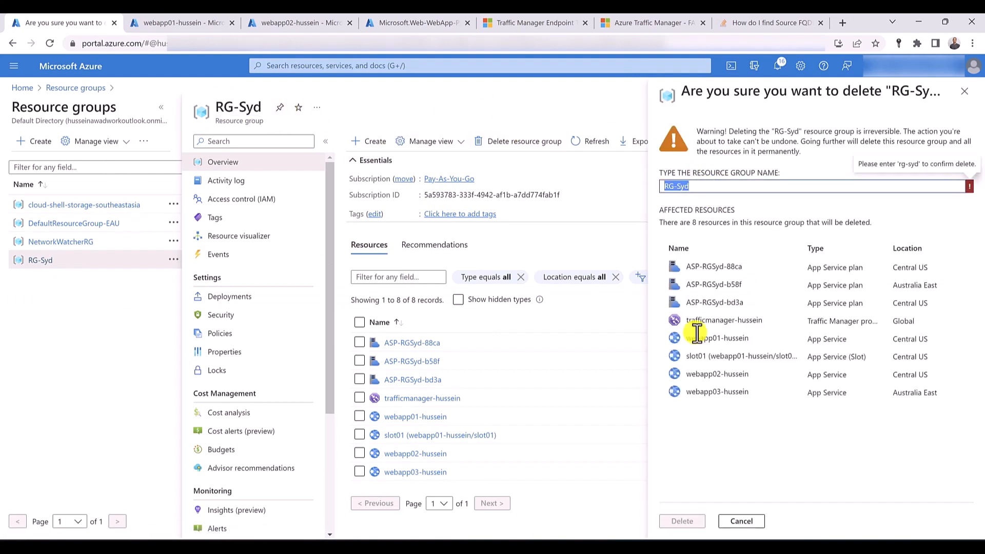
left_click(689, 521)
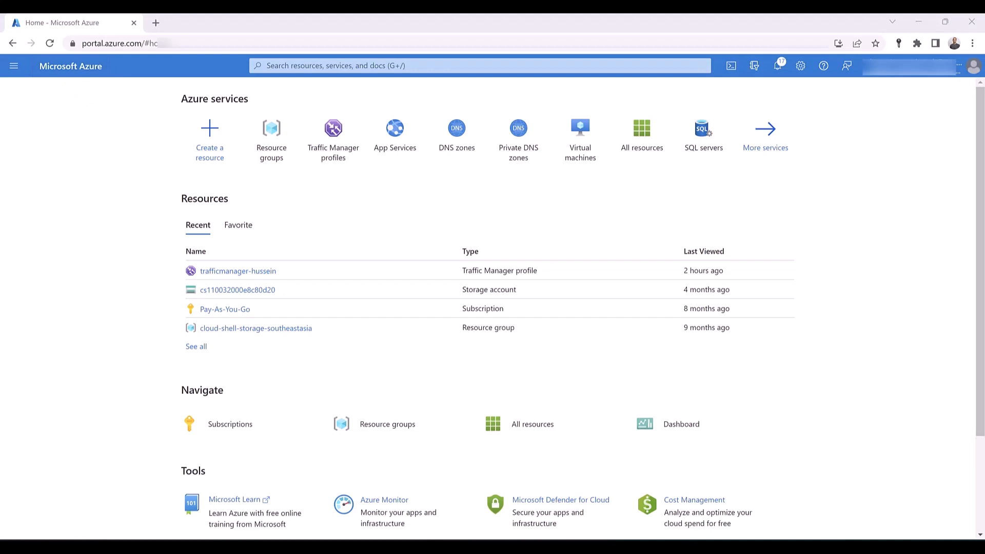
- Begin a new Traffic Manager profile named trafficmanager-monitoring with the Priority routing method
left_click(337, 148)
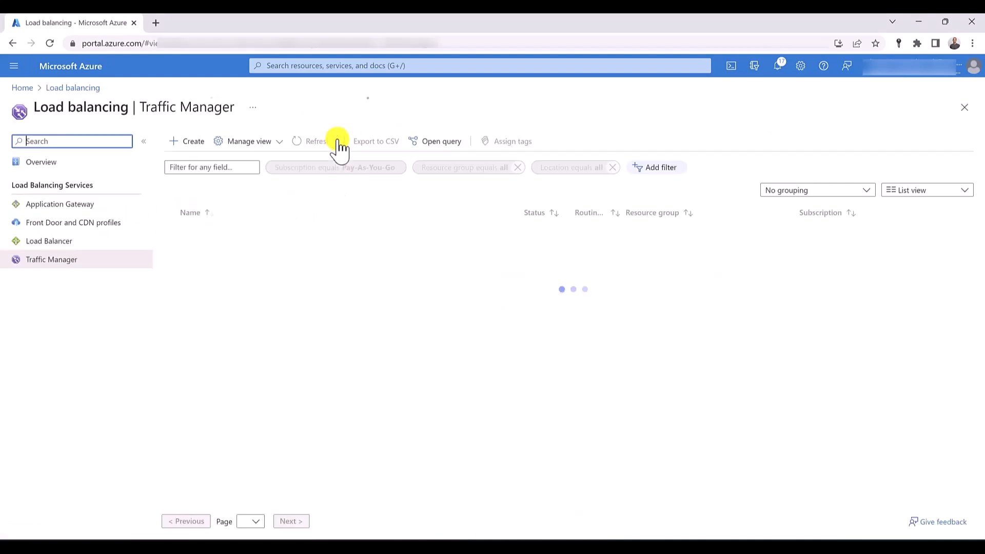
left_click(194, 149)
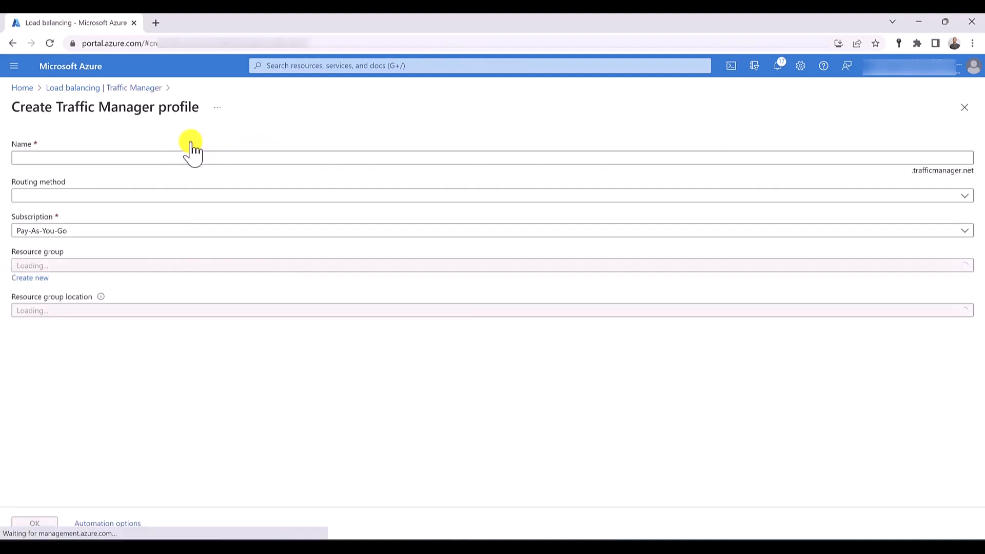
left_click(85, 154)
type("trafficmanager-")
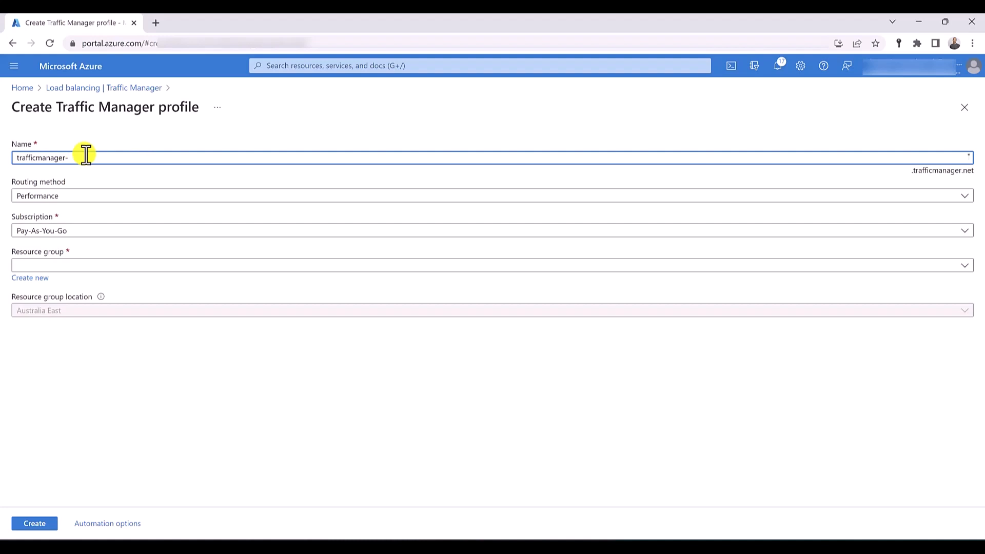
type("monitoring")
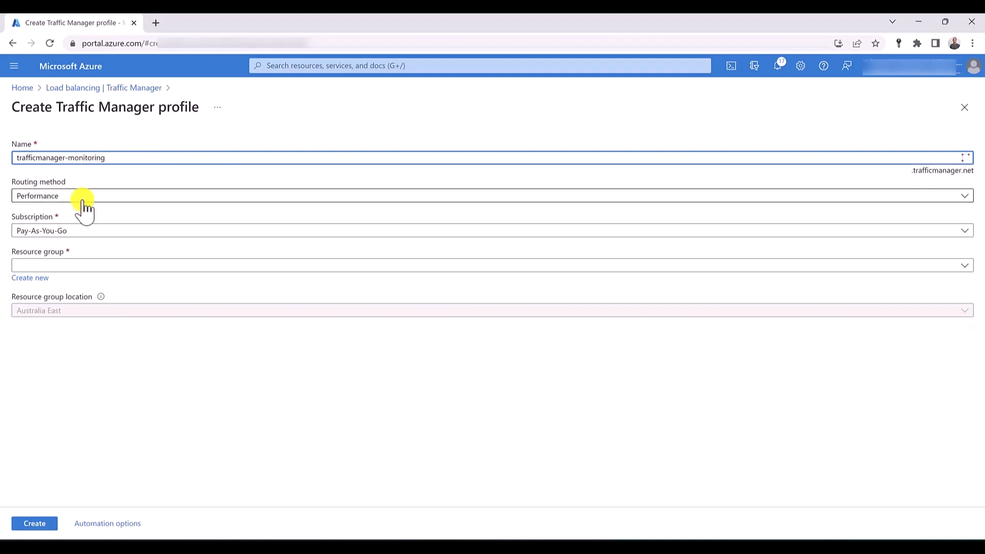
left_click(83, 202)
left_click(77, 250)
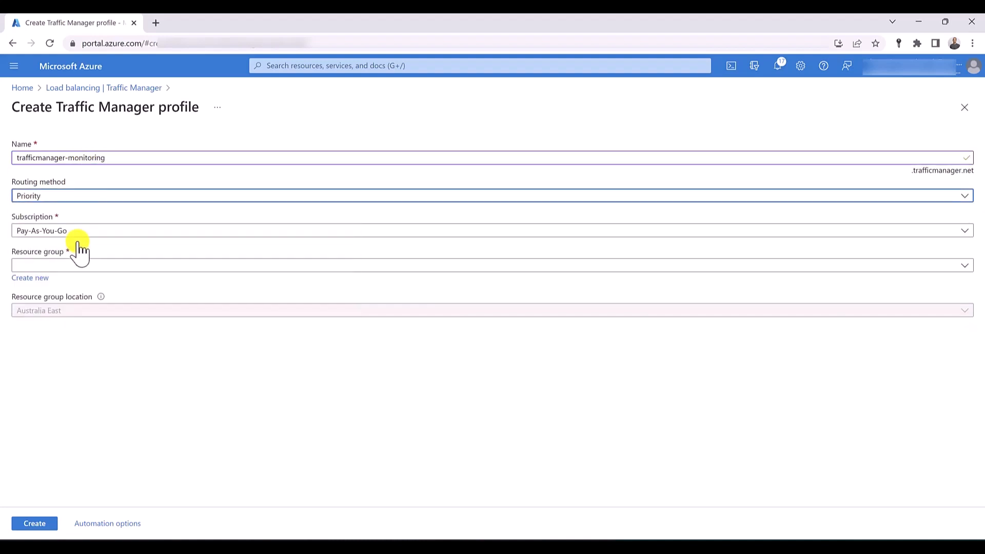
- Create the trafficmanager-monitoring profile in a new resource group named RG-SYD
left_click(43, 286)
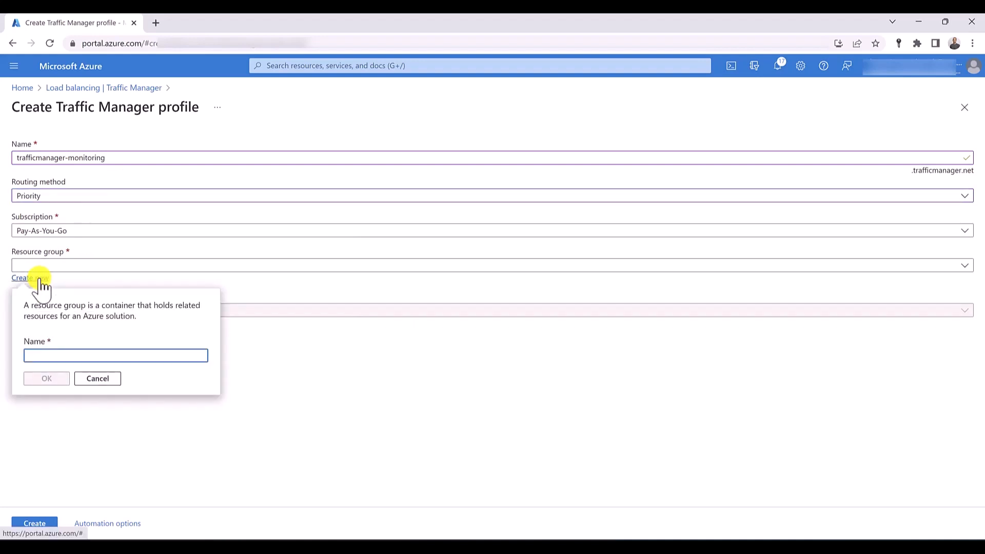
type("RG-SY")
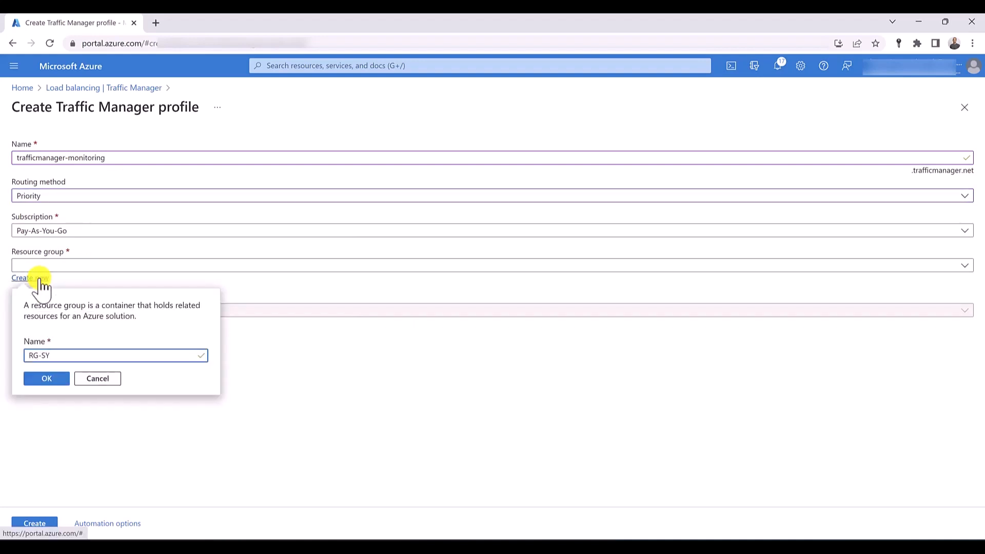
type("D")
left_click(63, 380)
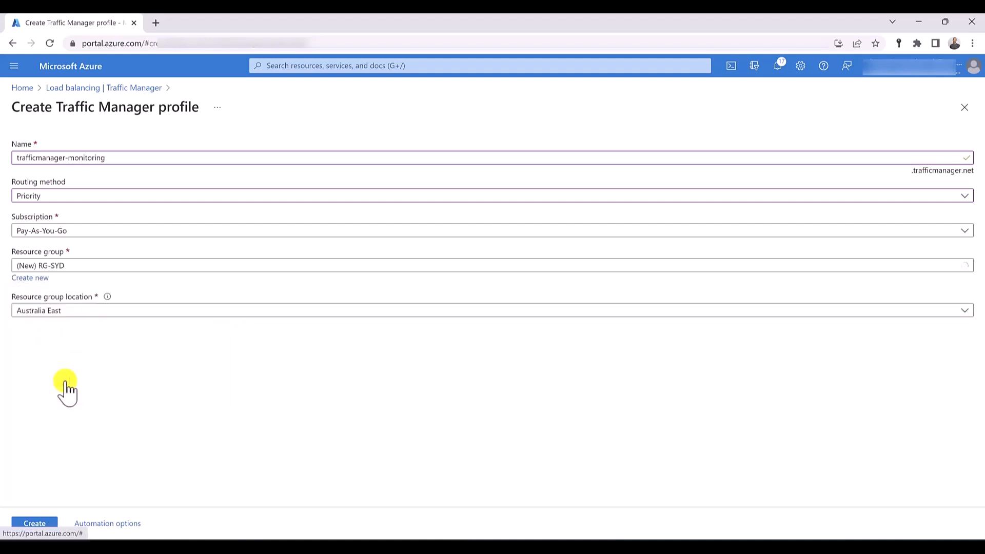
left_click(35, 523)
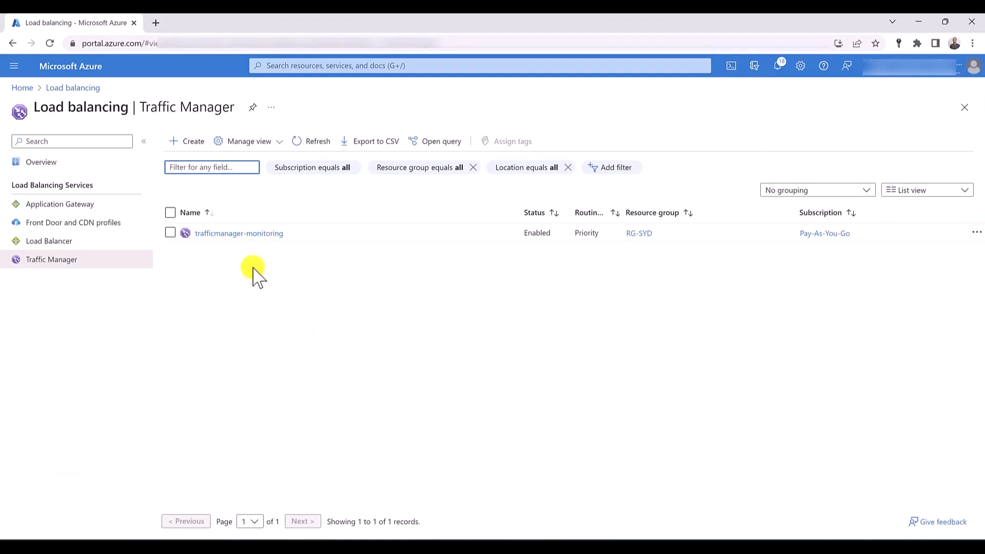
- Open the configuration of trafficmanager-monitoring and review its routing method options and DNS time to live
left_click(235, 235)
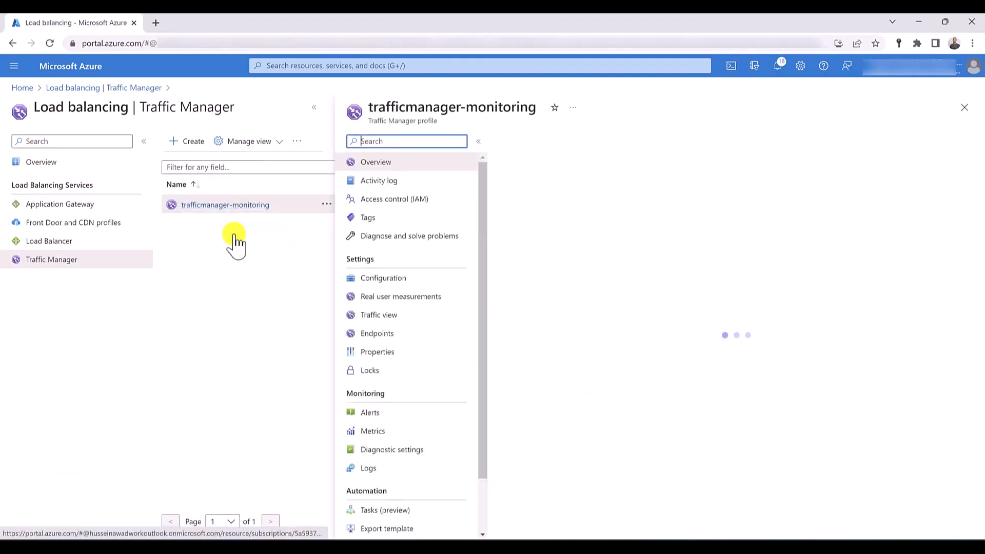
left_click(396, 280)
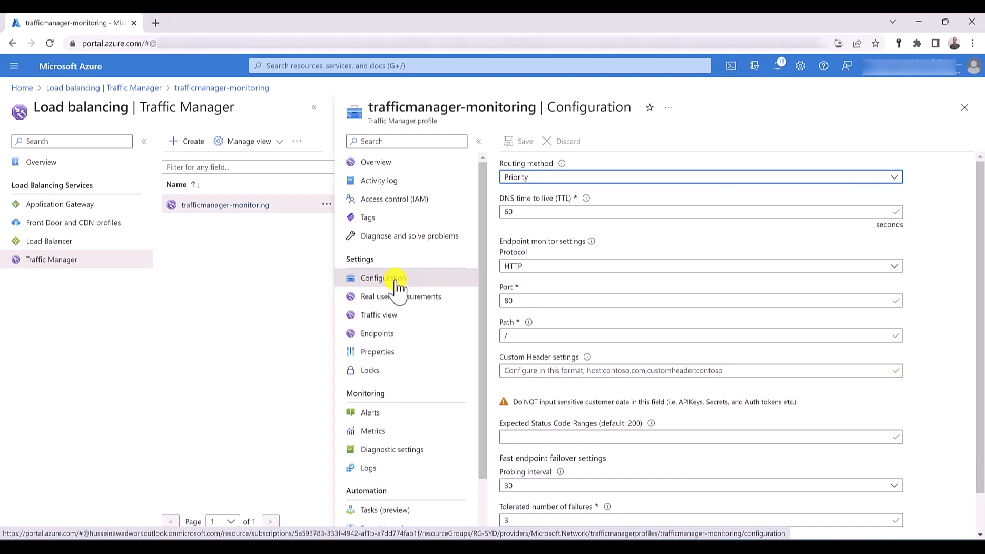
left_click(574, 178)
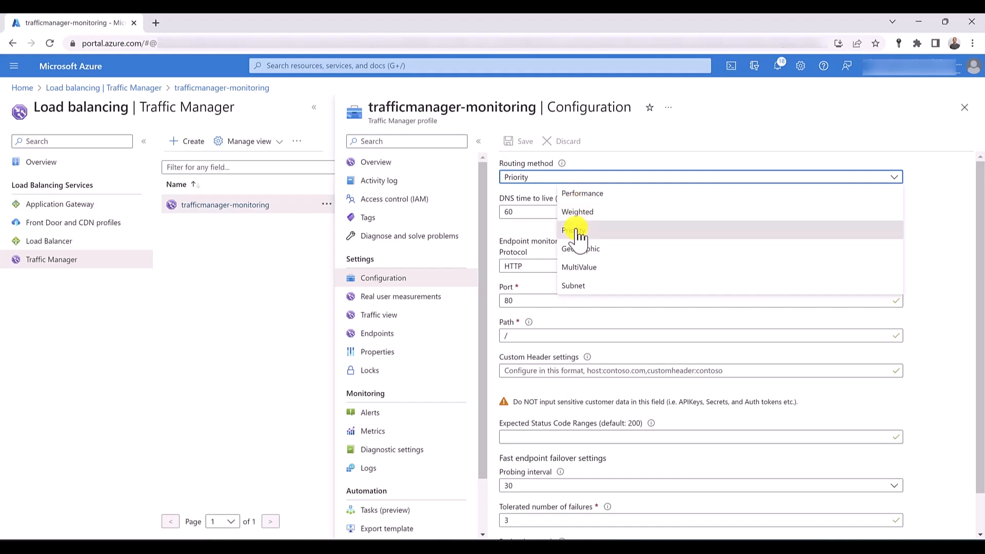
left_click(516, 238)
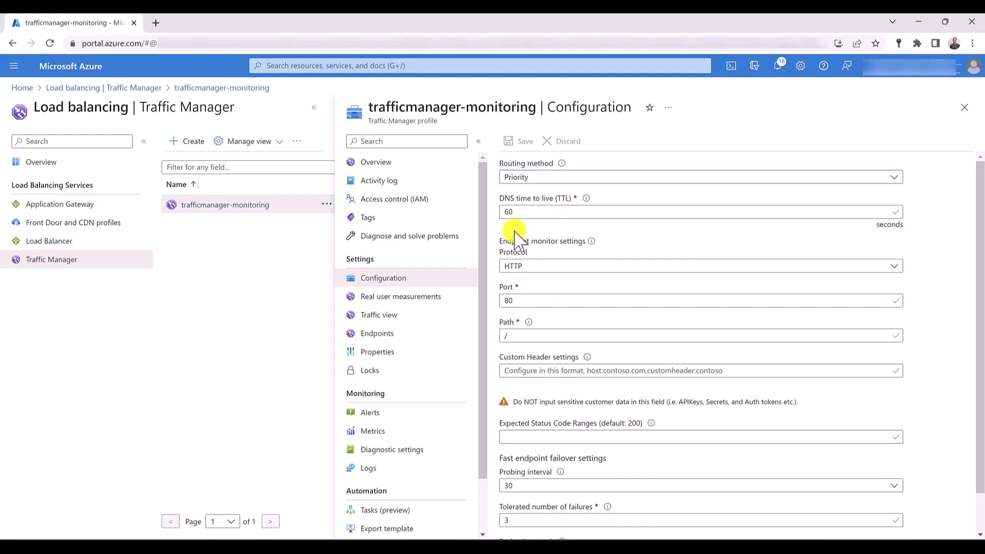
left_click(518, 216)
scroll(538, 259, "down", 1)
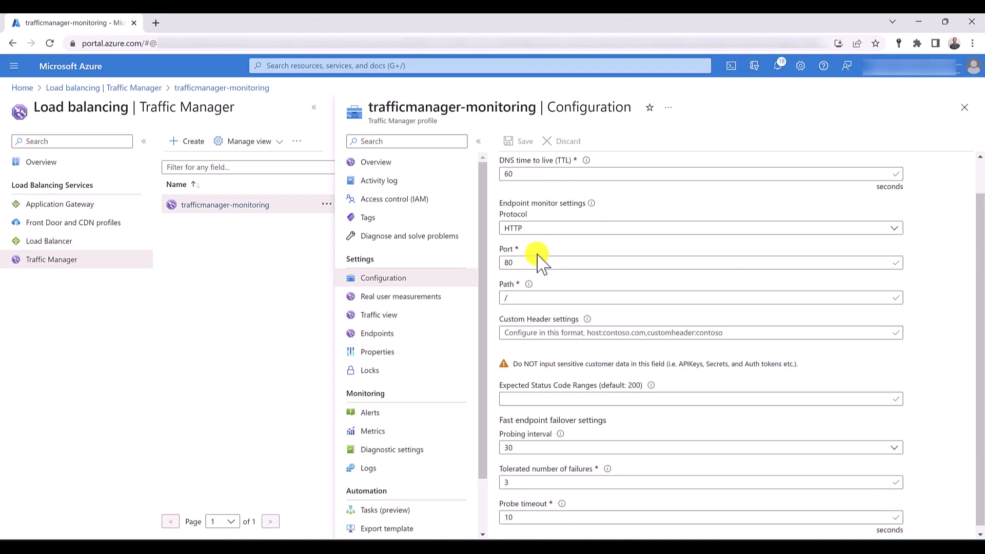
- Set the endpoint monitor protocol to HTTPS in the trafficmanager-monitoring configuration
left_click(561, 226)
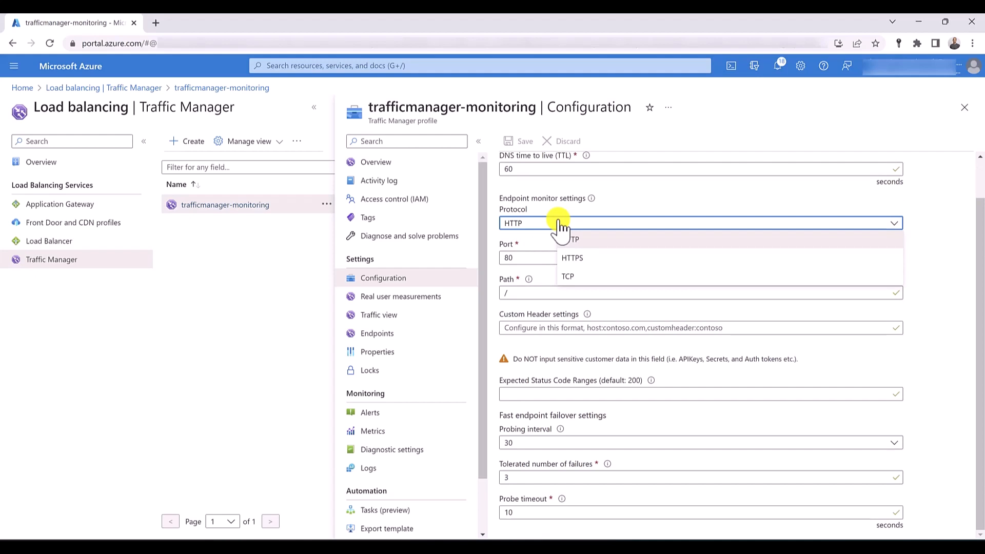
left_click(572, 257)
left_click(585, 226)
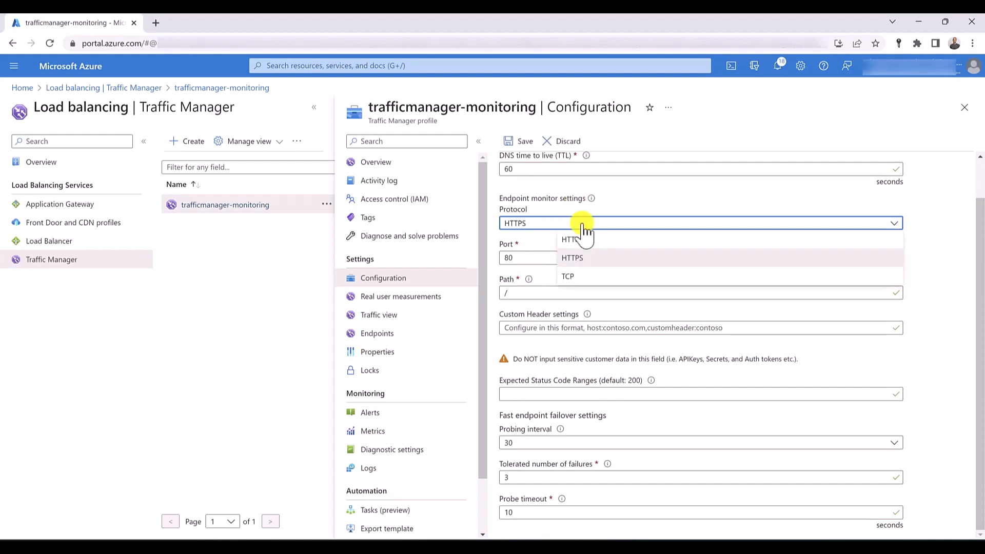
left_click(627, 260)
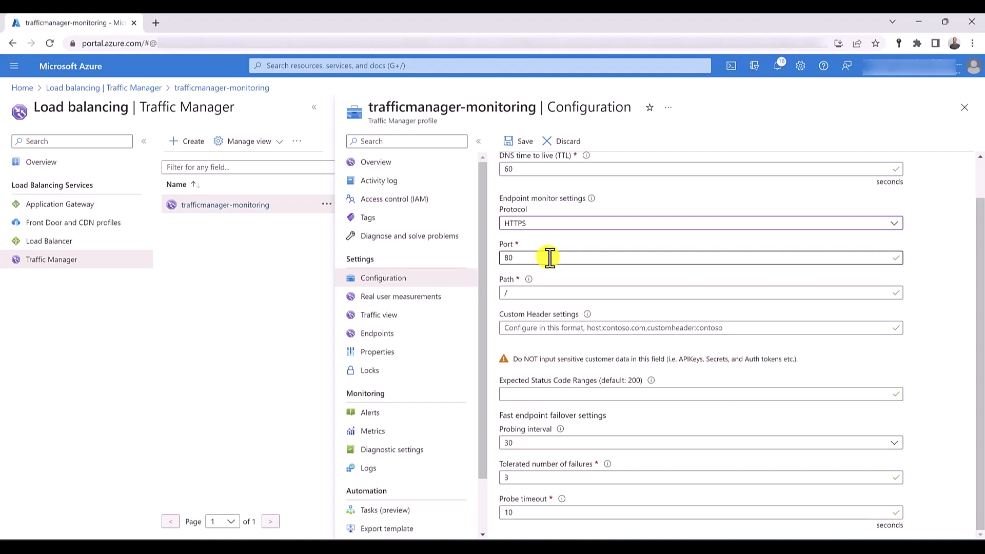
- Examine the path and custom header fields of the endpoint monitor settings
double_click(551, 290)
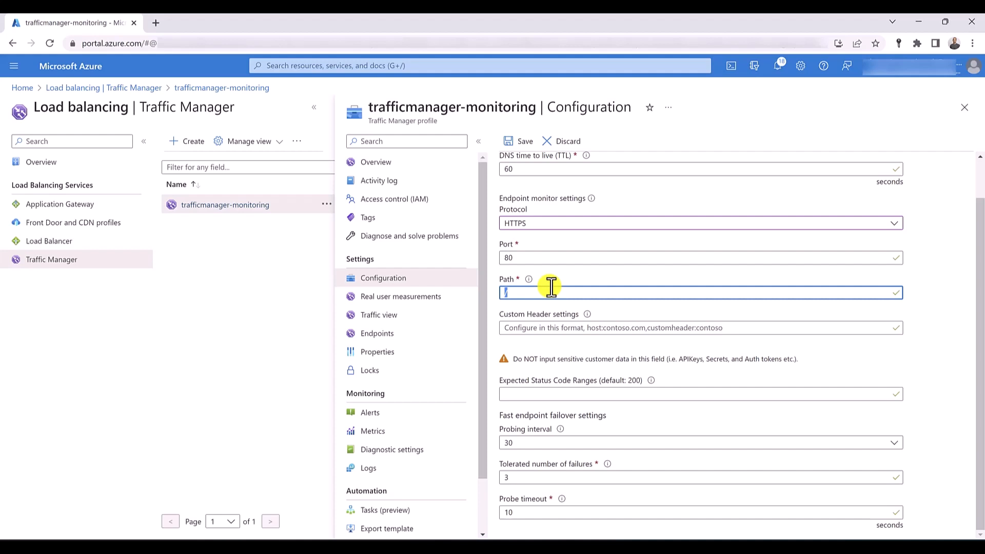
left_click(551, 287)
left_click(548, 327)
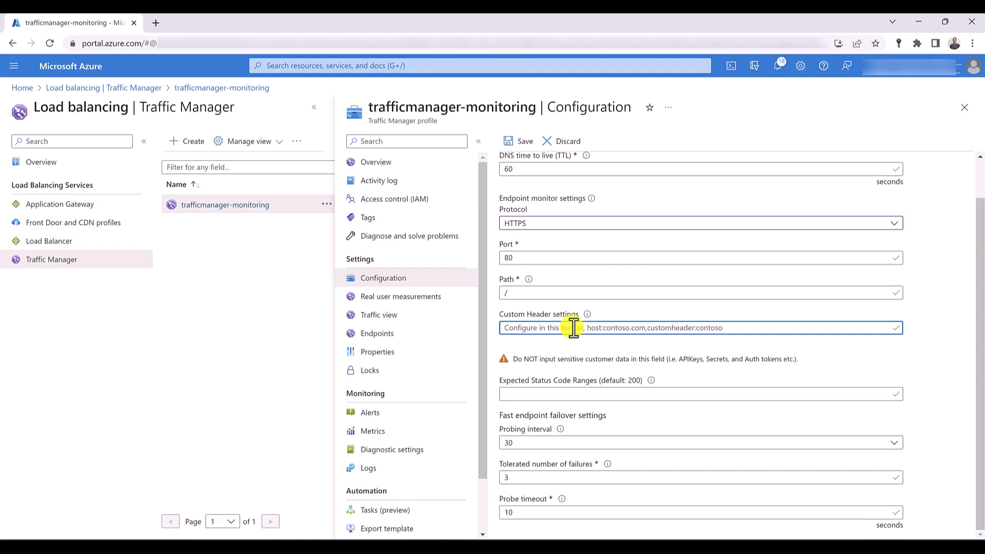
left_click(386, 340, "ctrl")
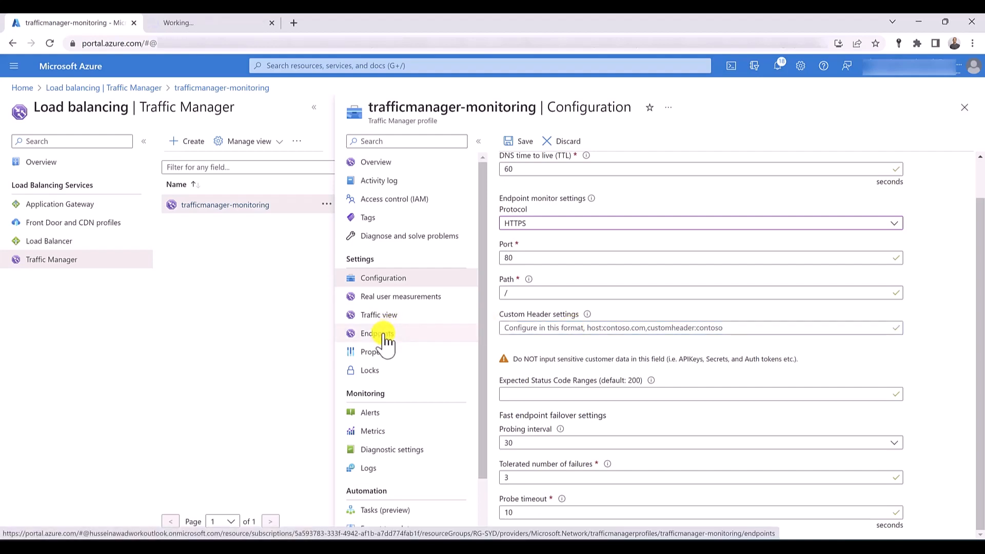
- Open the add-endpoint form of trafficmanager-monitoring, inspect its custom header settings field, and return to the profile configuration
left_click(200, 23)
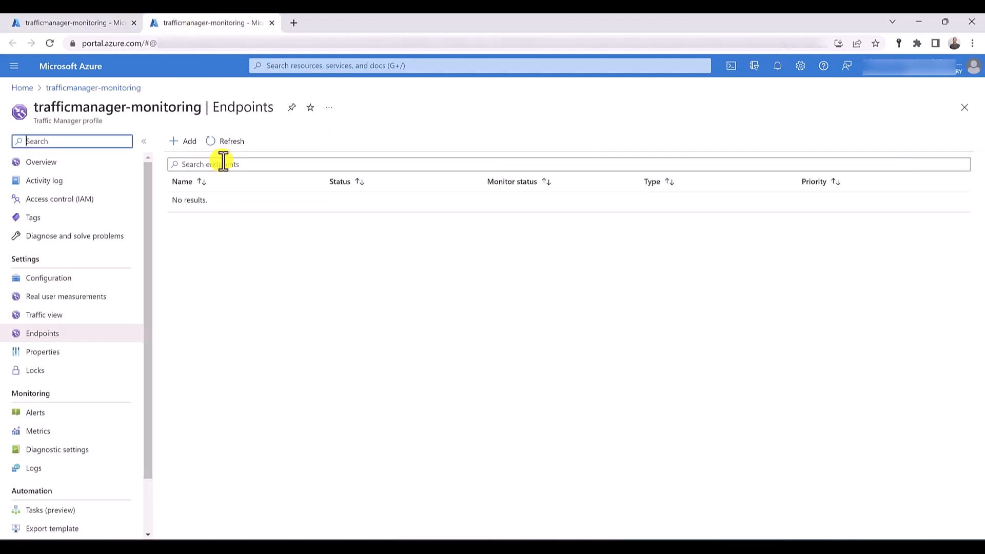
left_click(185, 141)
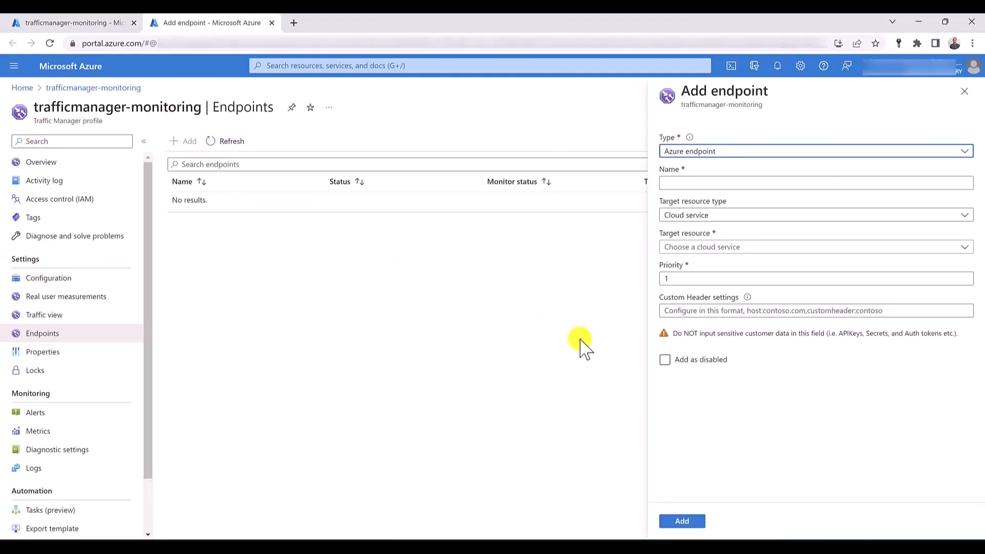
left_click(687, 311)
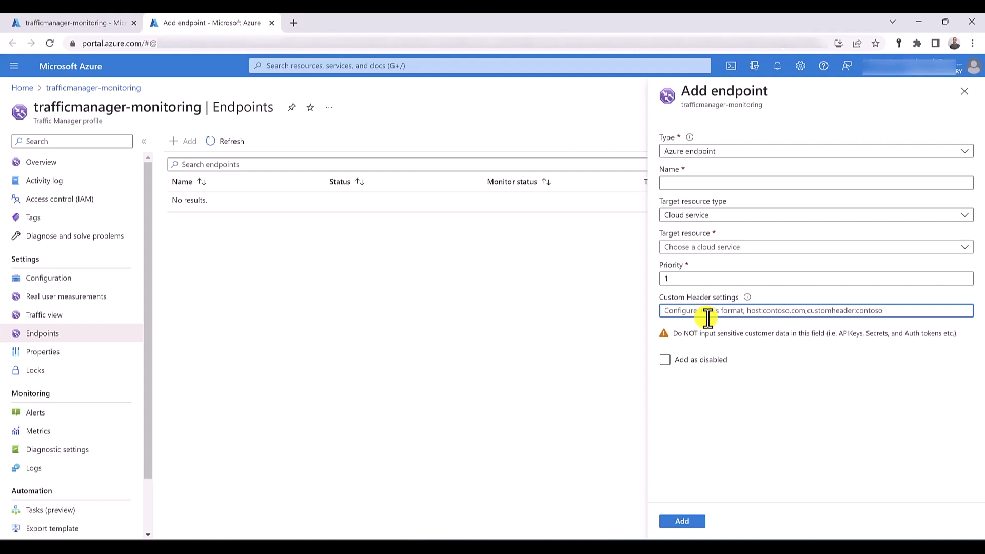
left_click(109, 21)
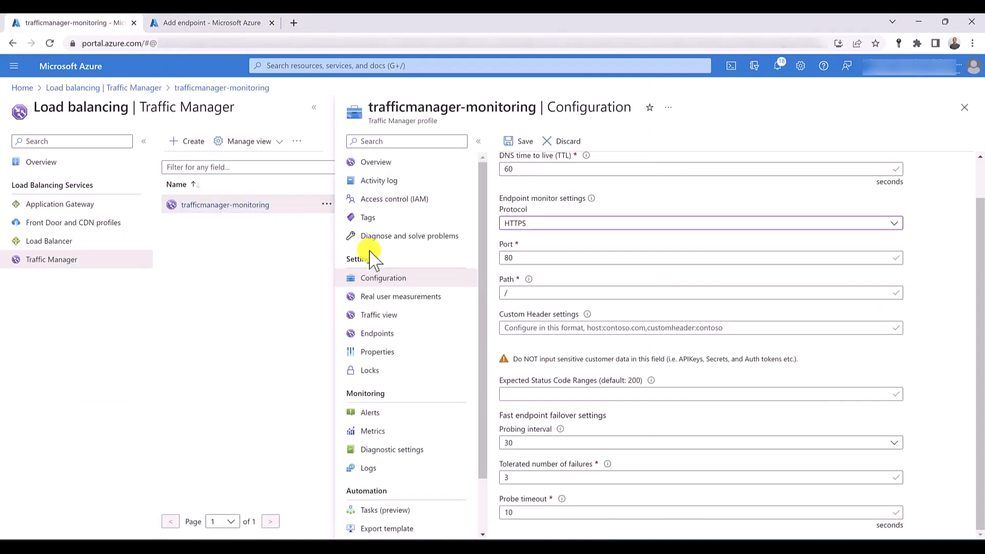
left_click(537, 327)
type("*")
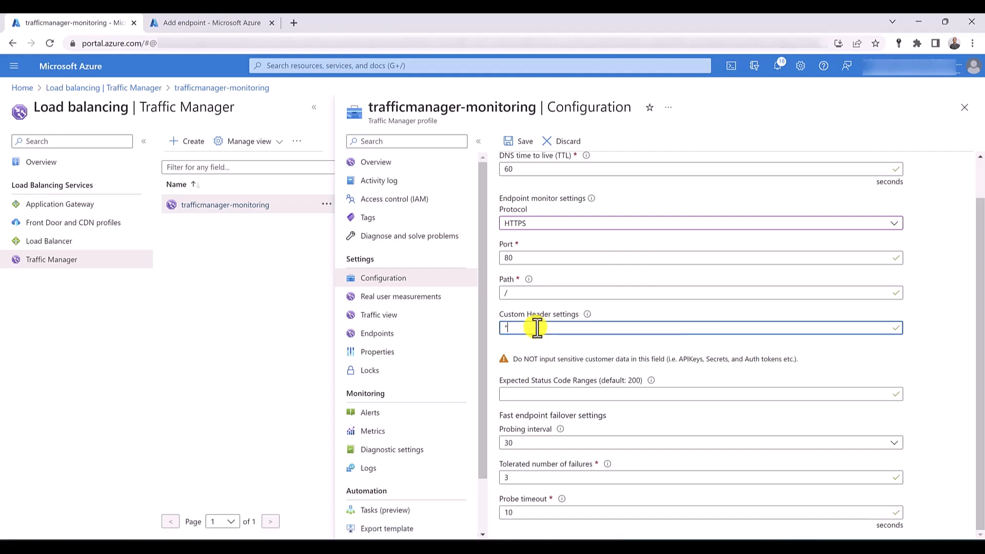
key("BackSpace")
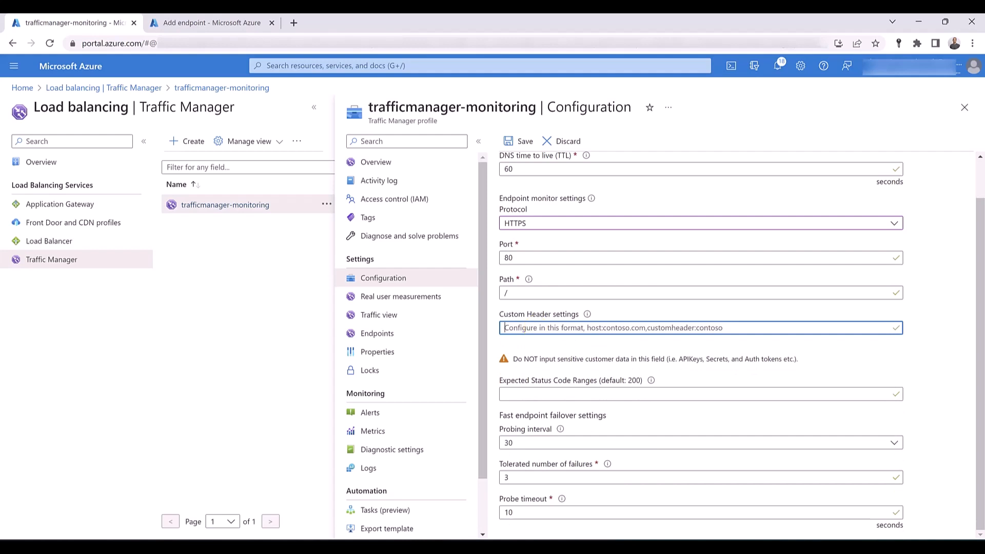
- Try 200-299,300-350 as the expected status code ranges and clear the field to fall back on the default
left_click(624, 398)
type("200")
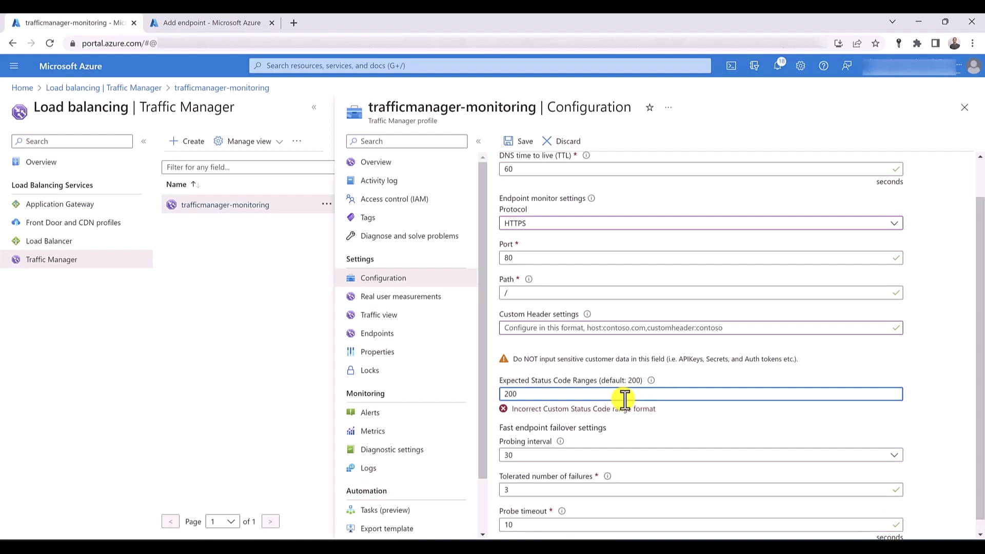
type("-299")
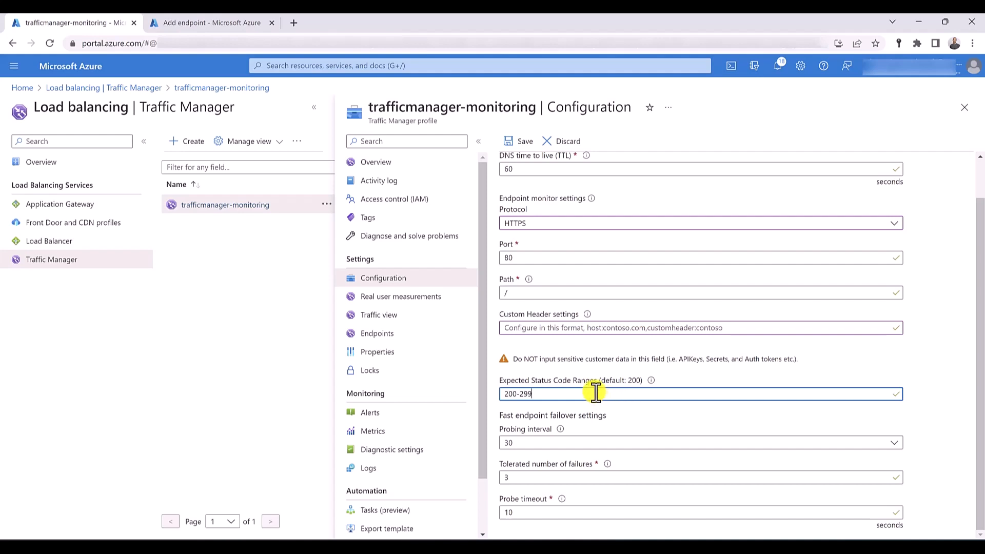
left_click_drag(595, 395, 496, 397)
left_click(534, 394)
type(",300-350")
key("ctrl+a")
key("BackSpace")
left_click_drag(606, 380, 639, 384)
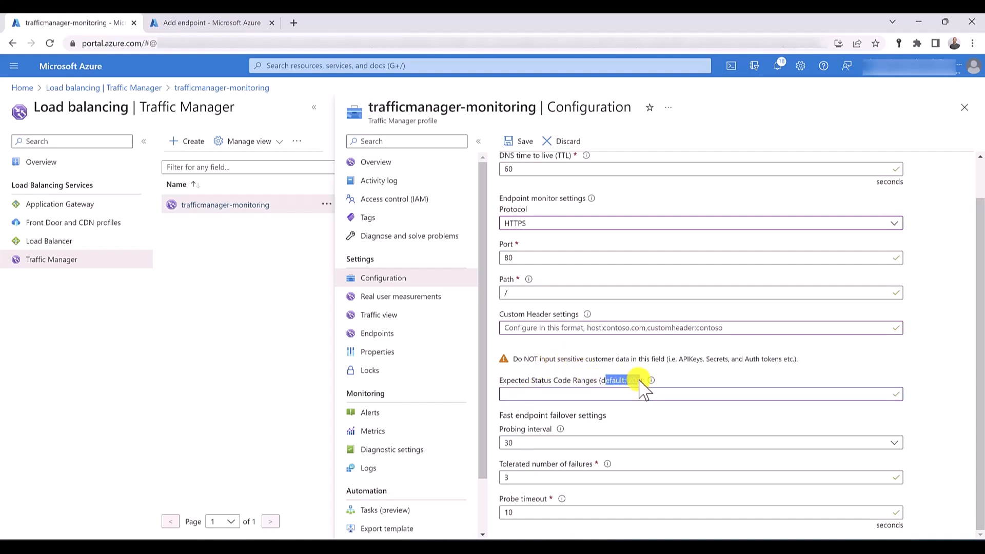
left_click(622, 380)
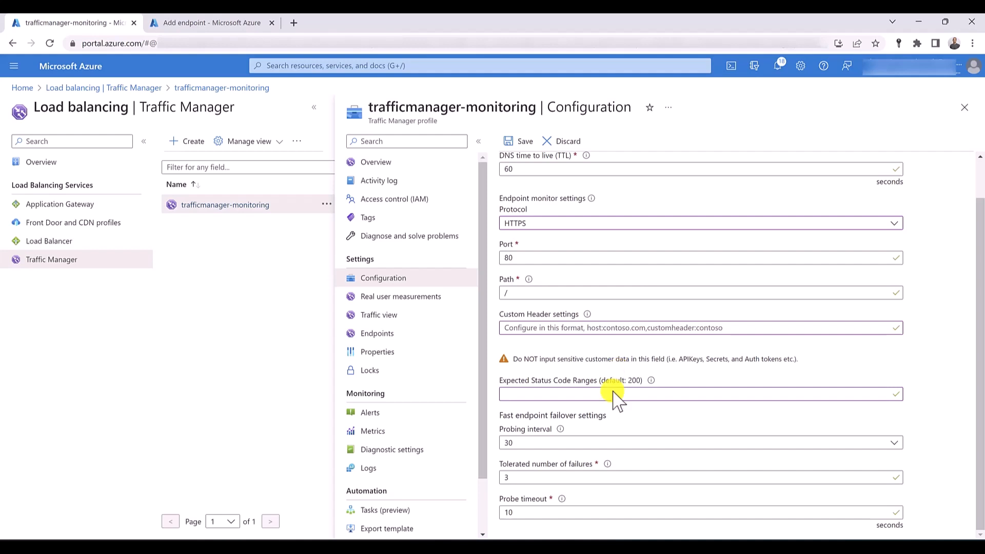
- Try a probing interval of 10 in the fast endpoint failover settings and return it to 30
left_click(604, 443)
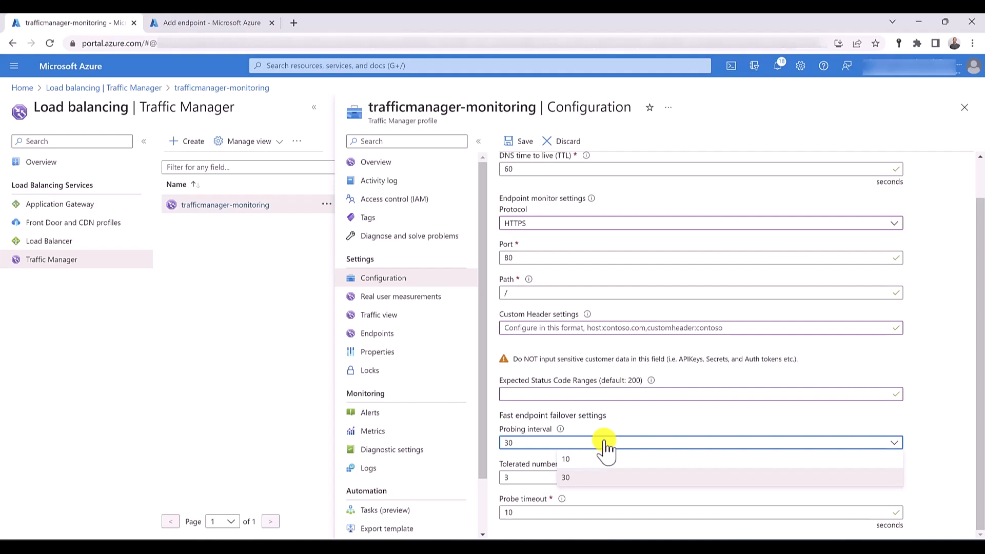
left_click(566, 459)
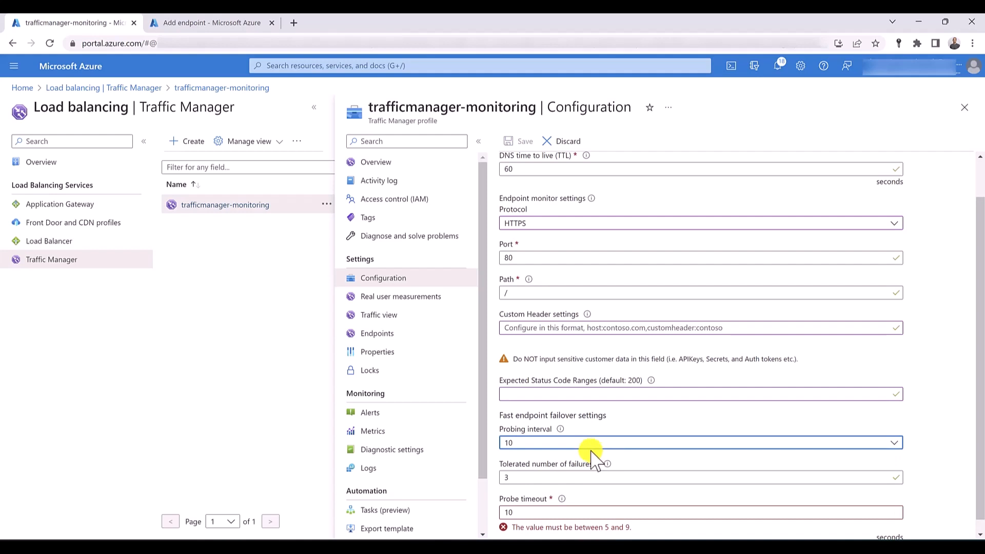
left_click(583, 444)
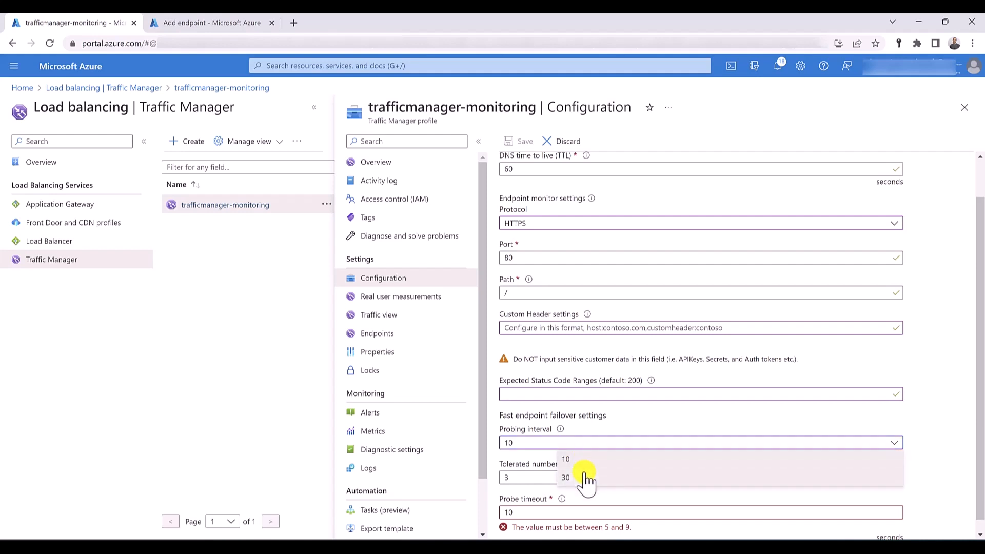
left_click(565, 478)
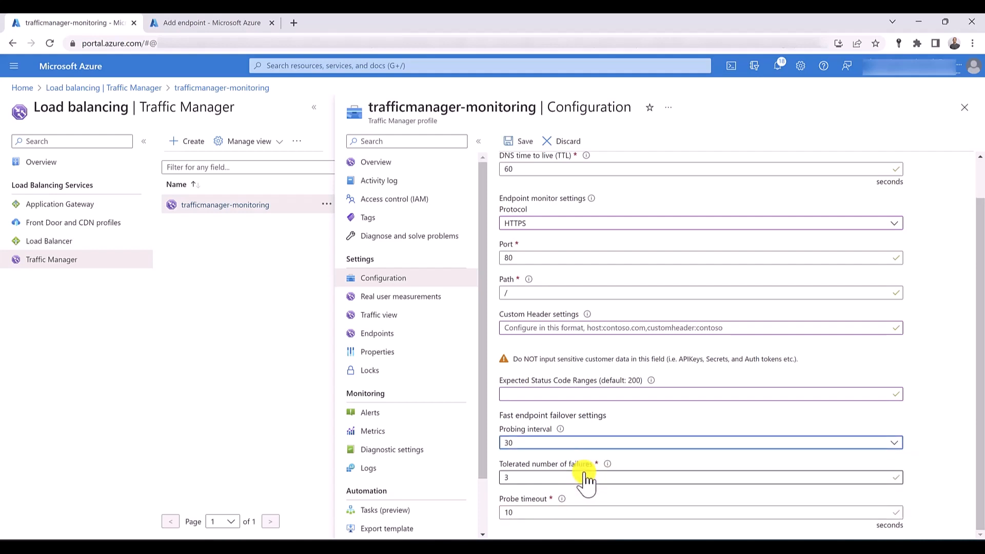
- Try 0 and 10 as the tolerated number of failures and restore the value to 3
double_click(538, 477)
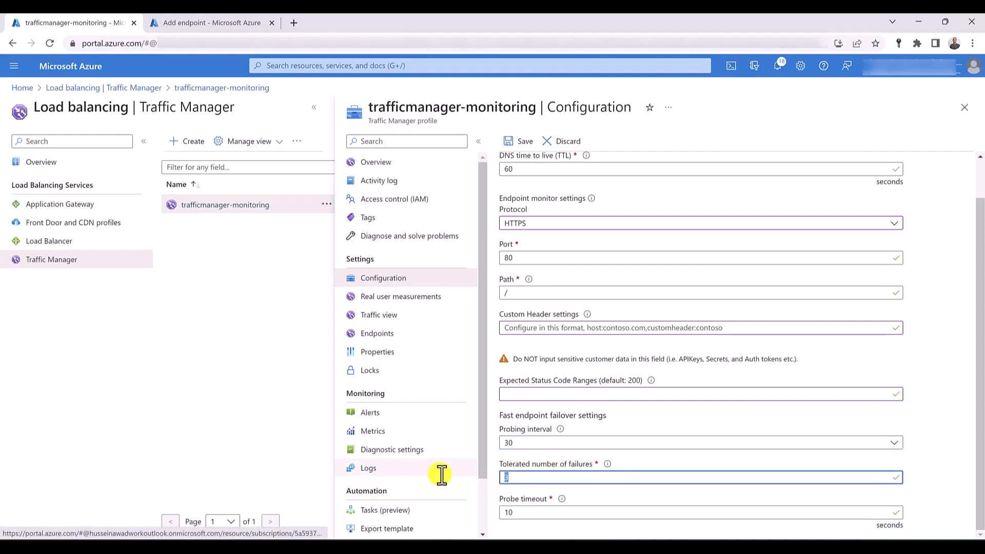
type("0")
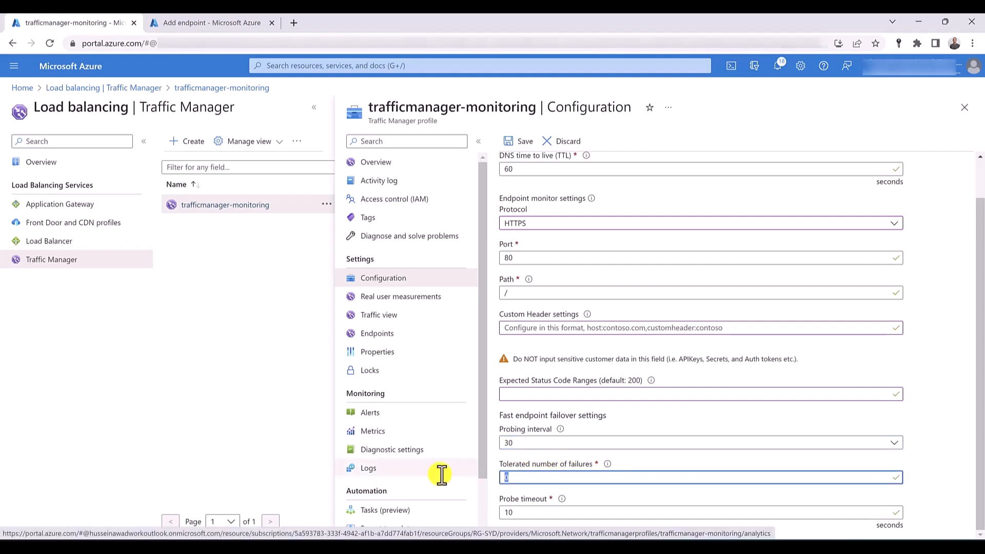
type("10")
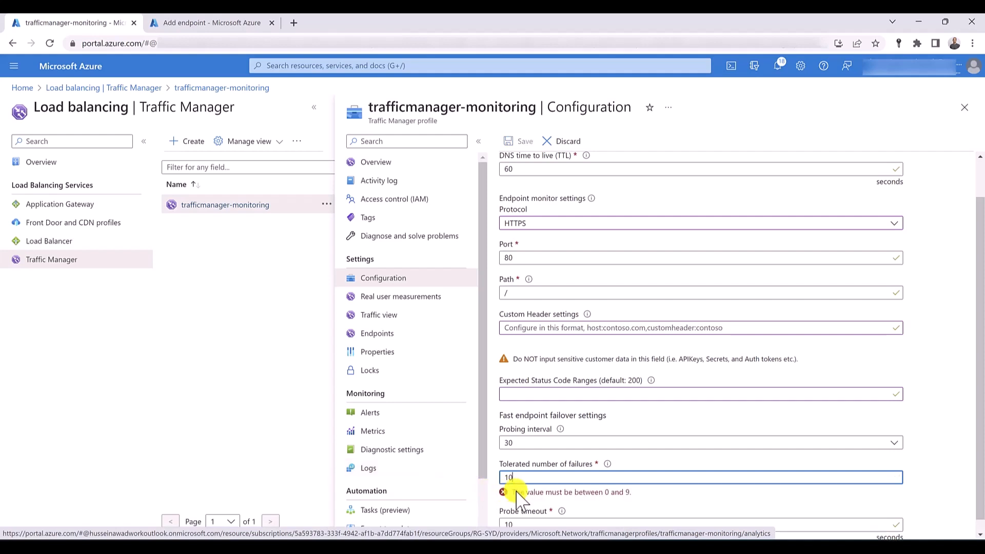
double_click(534, 479)
type("0")
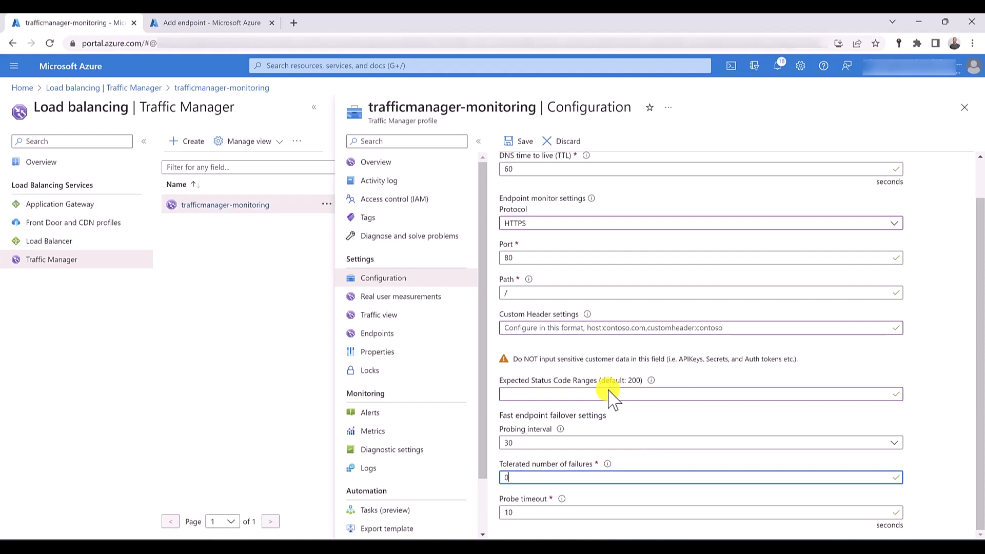
key("ctrl+a")
type("3")
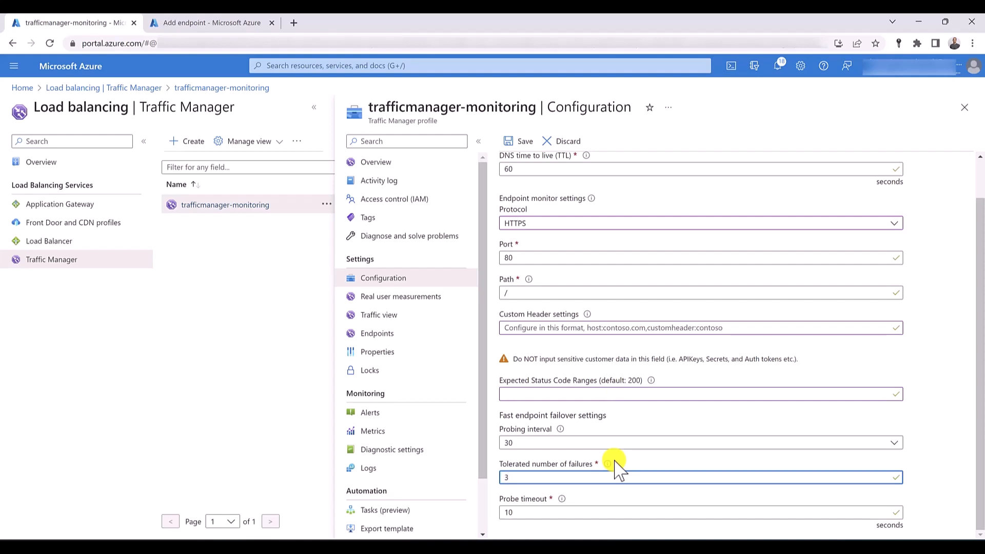
- Try a probe timeout of 15 seconds and restore it to 10
left_click(546, 515)
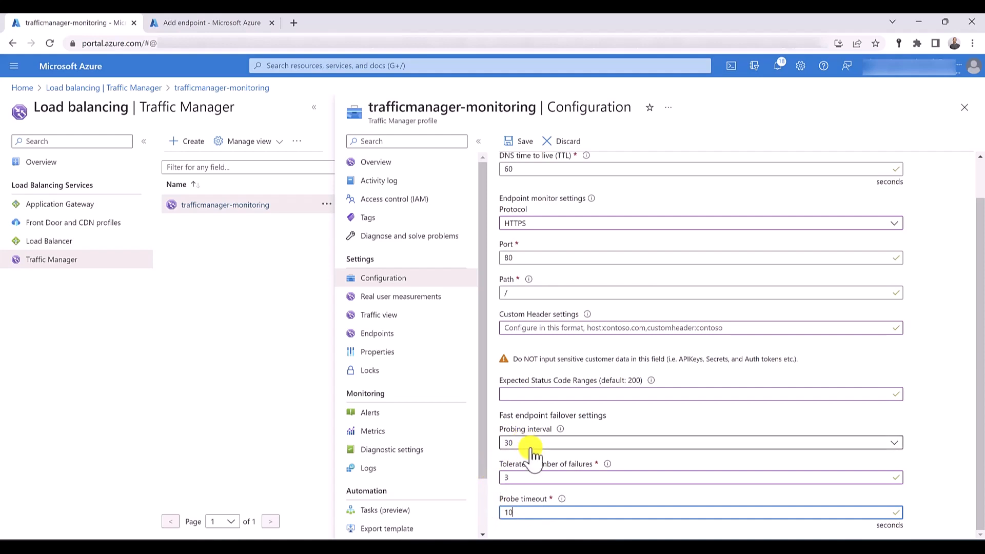
double_click(508, 512)
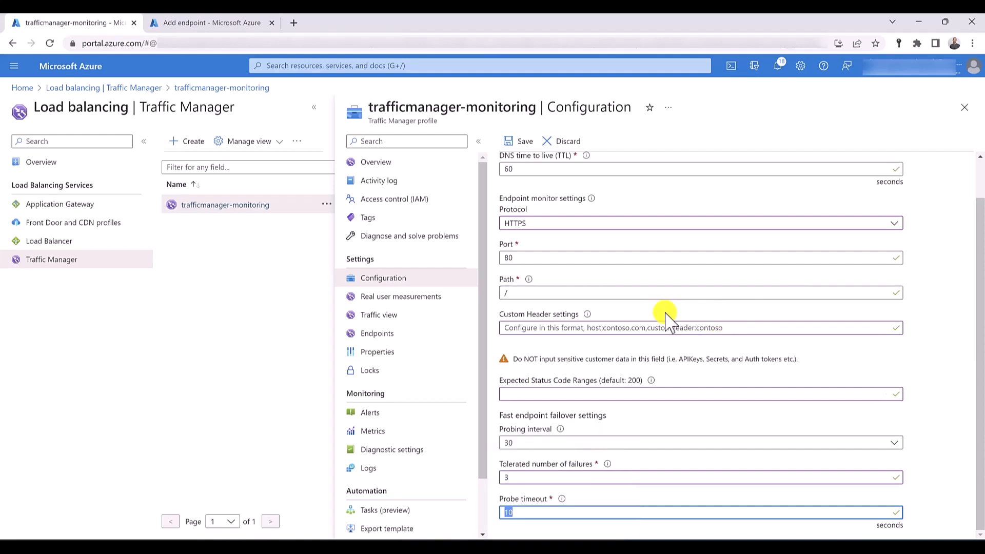
type("15")
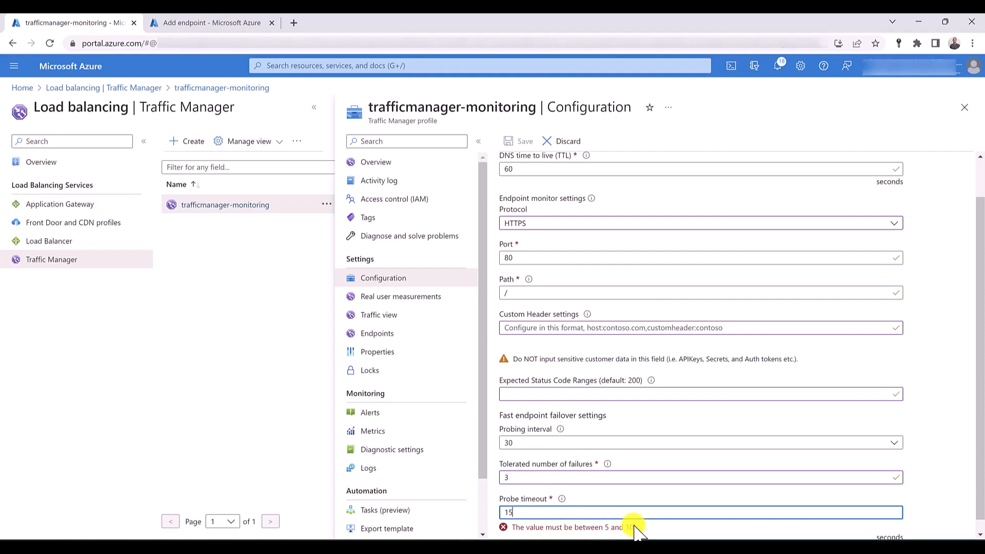
left_click_drag(635, 525, 595, 527)
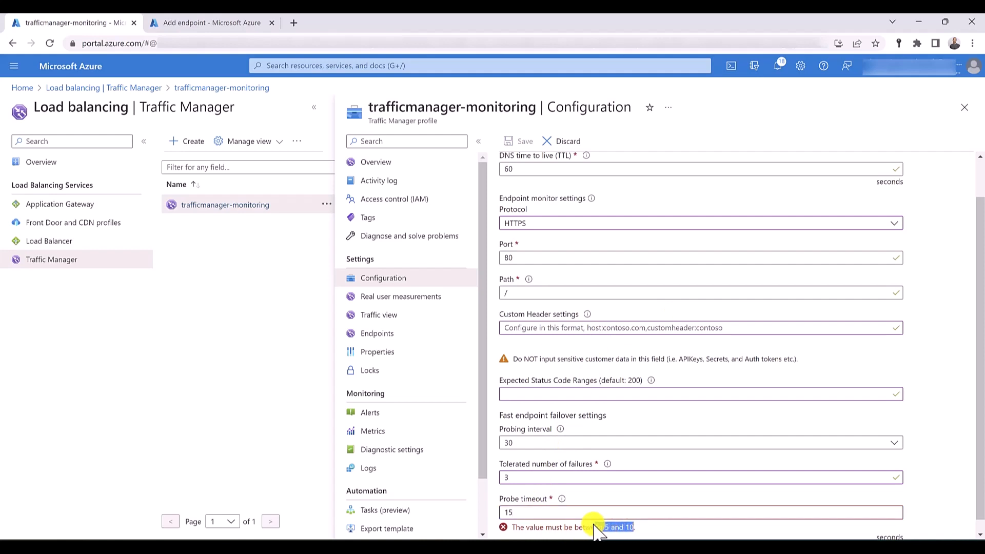
double_click(531, 513)
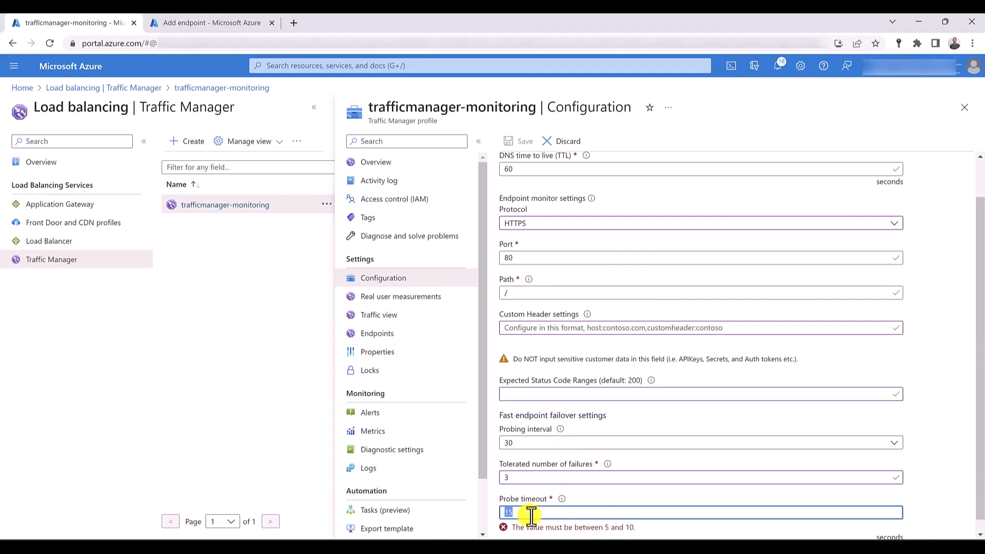
type("10")
- Set the probing interval to 10 and the probe timeout to 9 seconds
left_click(546, 452)
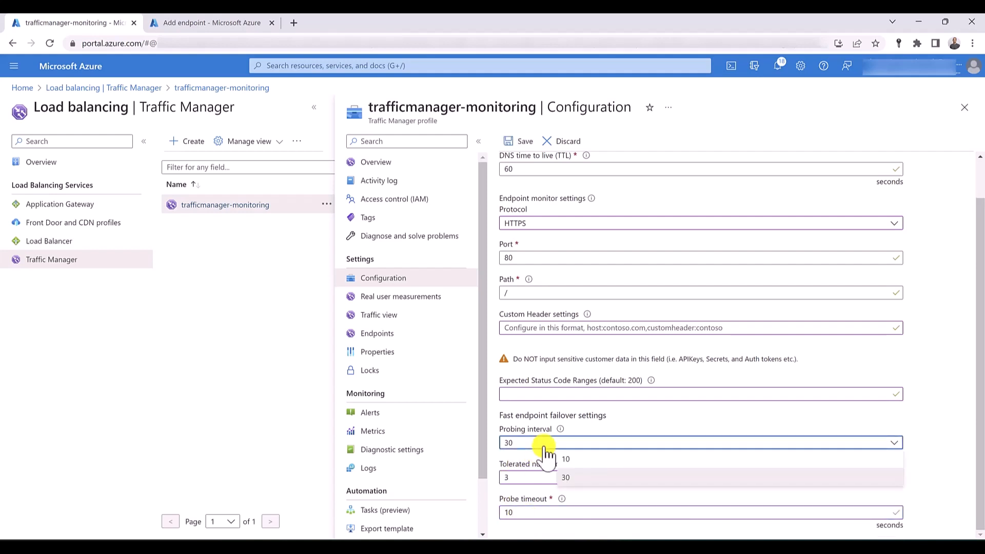
left_click(571, 459)
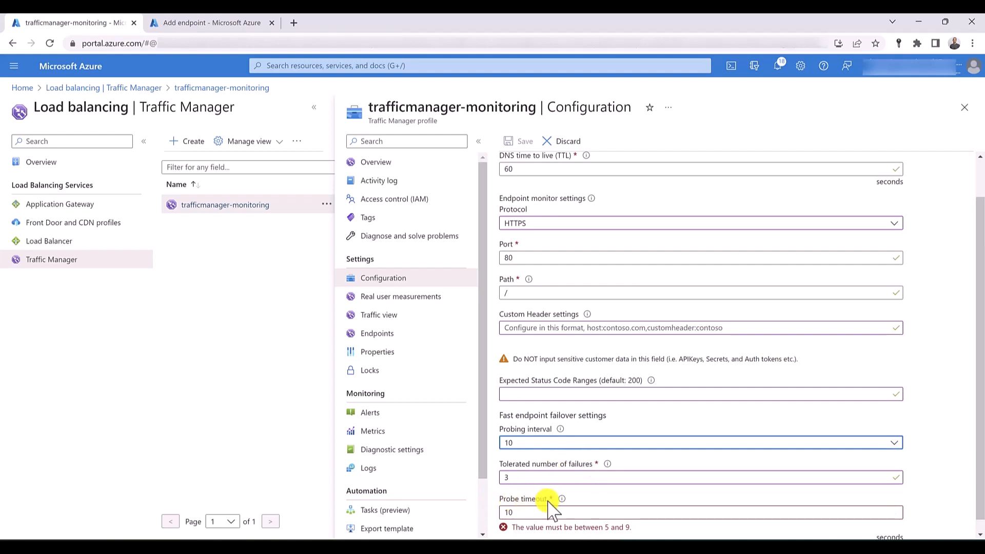
left_click_drag(591, 527, 490, 528)
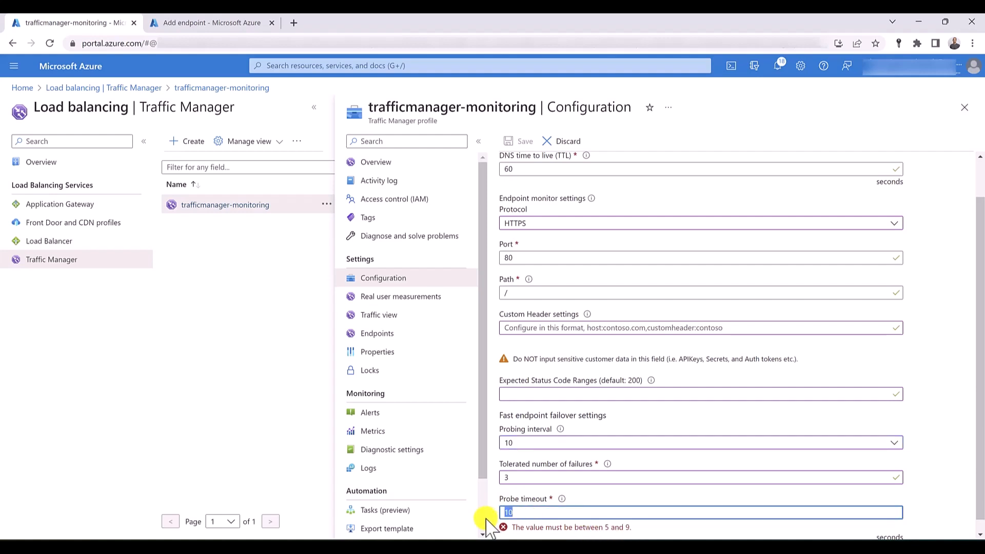
type("9")
- Set the probing interval back to 30 and the probe timeout back to 10 seconds
left_click(553, 441)
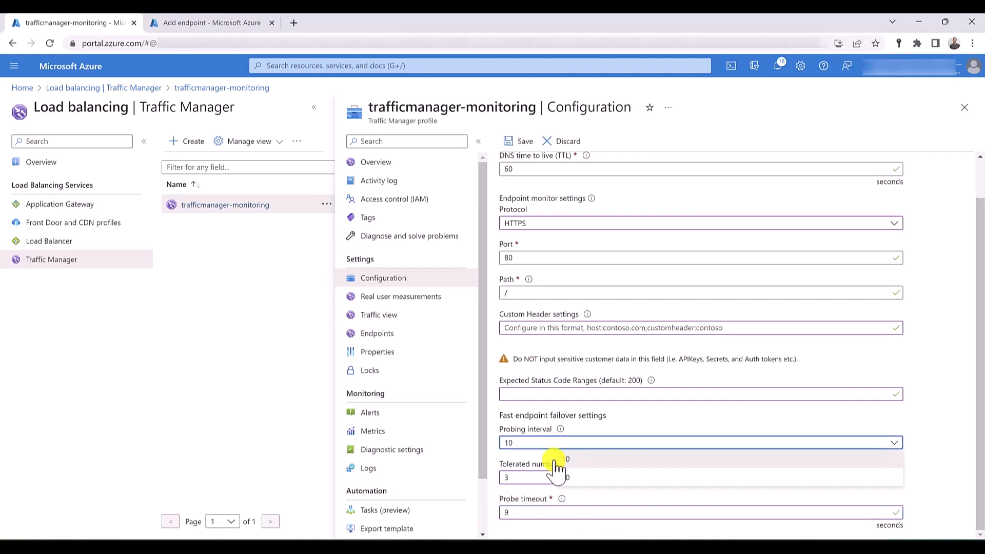
left_click(592, 478)
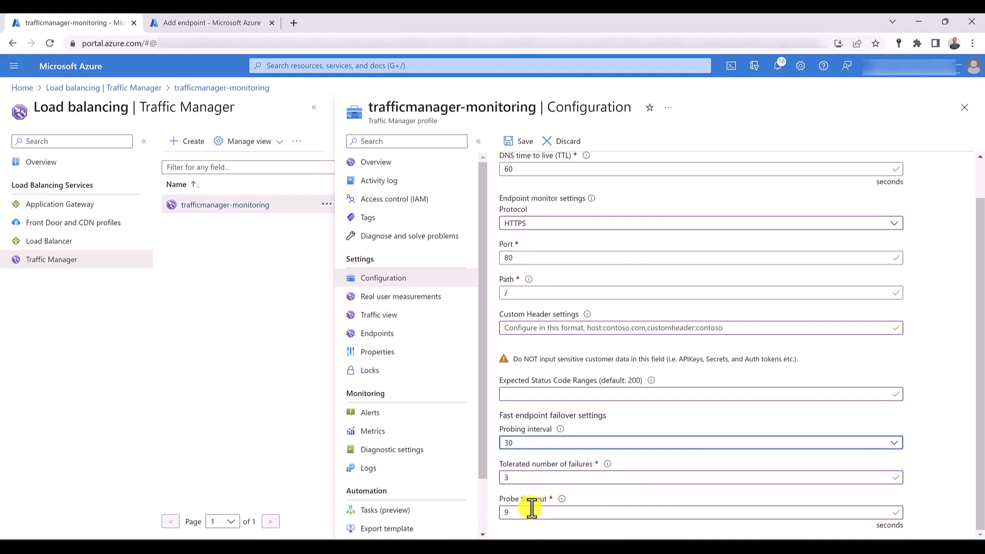
left_click(532, 512)
key("BackSpace")
type("10")
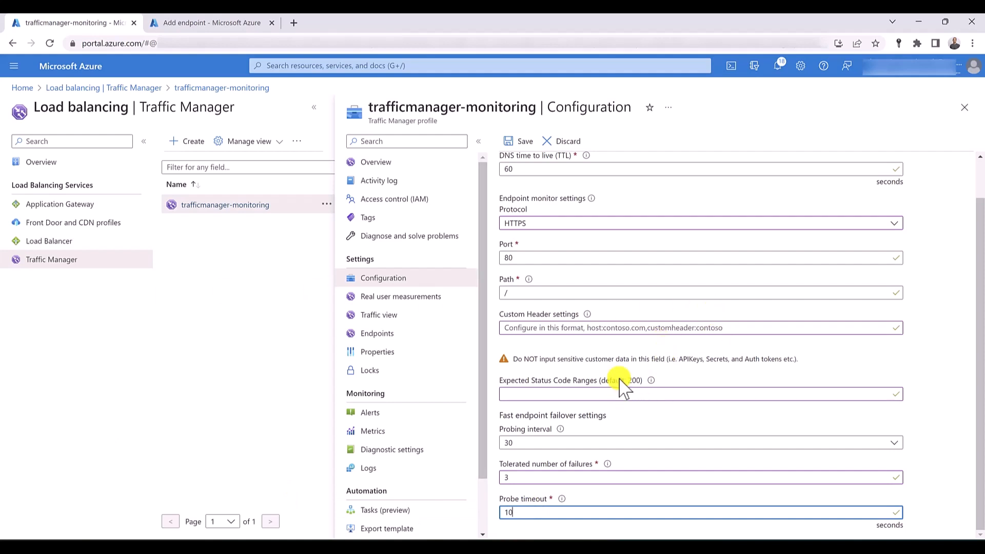
- Review the endpoint monitor settings and discard the unsaved changes to the trafficmanager-monitoring configuration
scroll(622, 387, "up", 1)
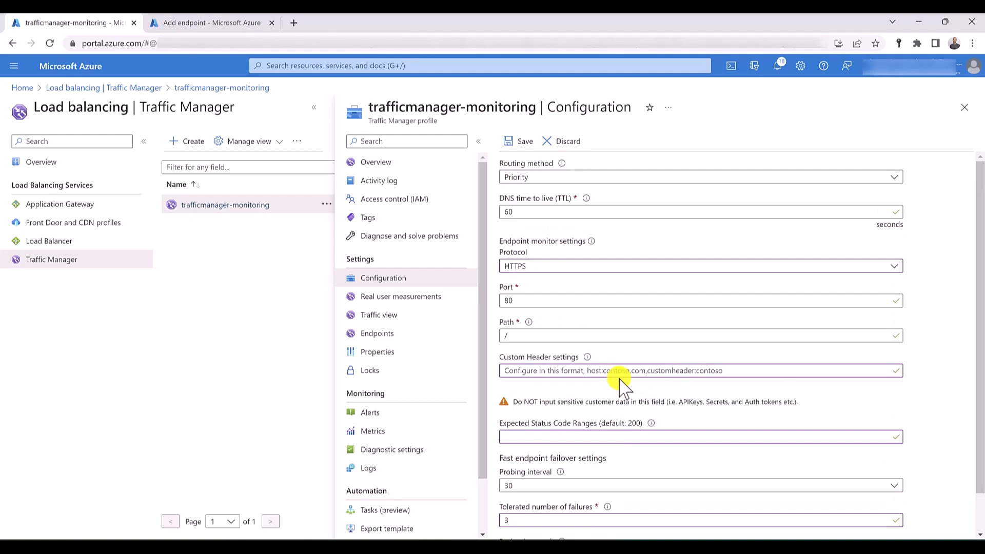
scroll(622, 387, "down", 1)
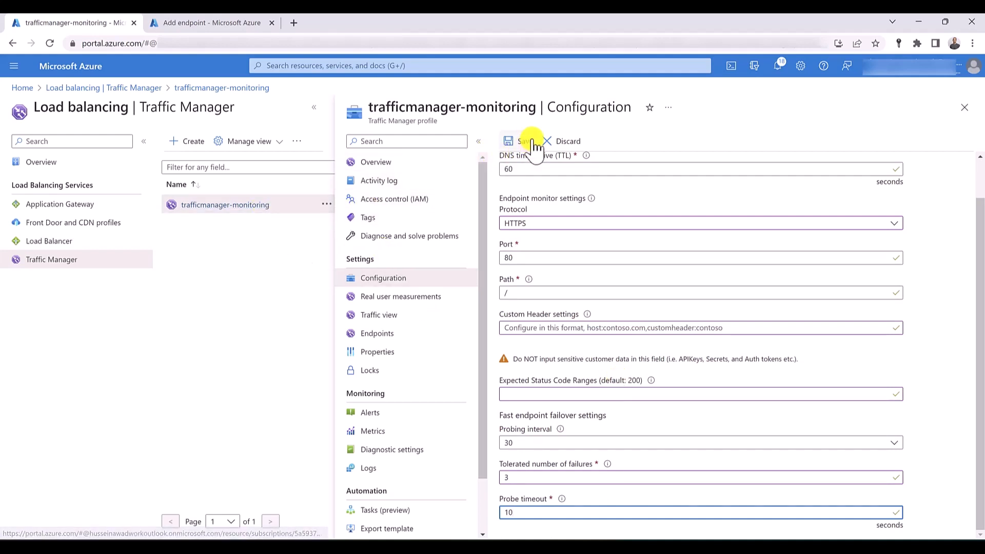
left_click(560, 145)
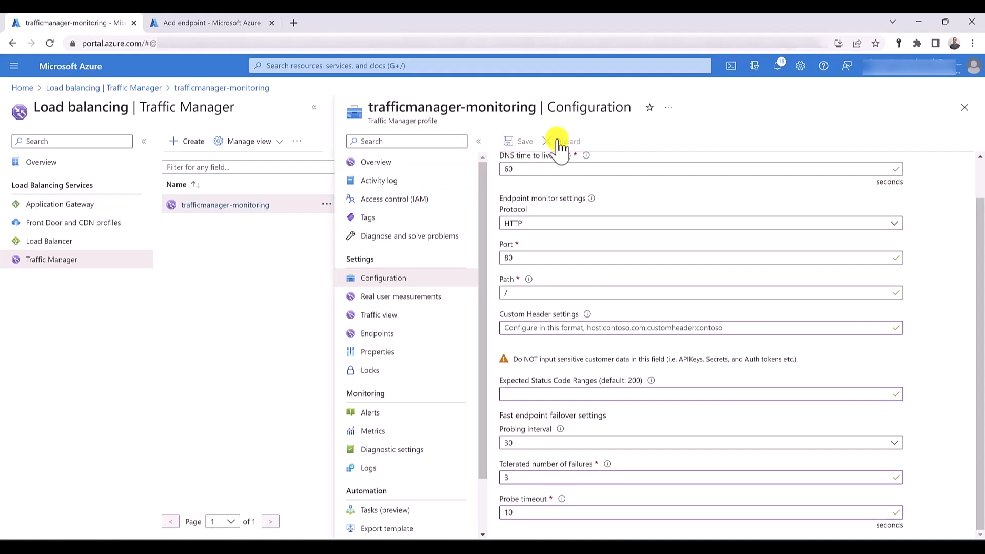
- Switch to the timeline.png diagram from Microsoft Learn that illustrates Traffic Manager endpoint monitoring status
left_click(322, 22)
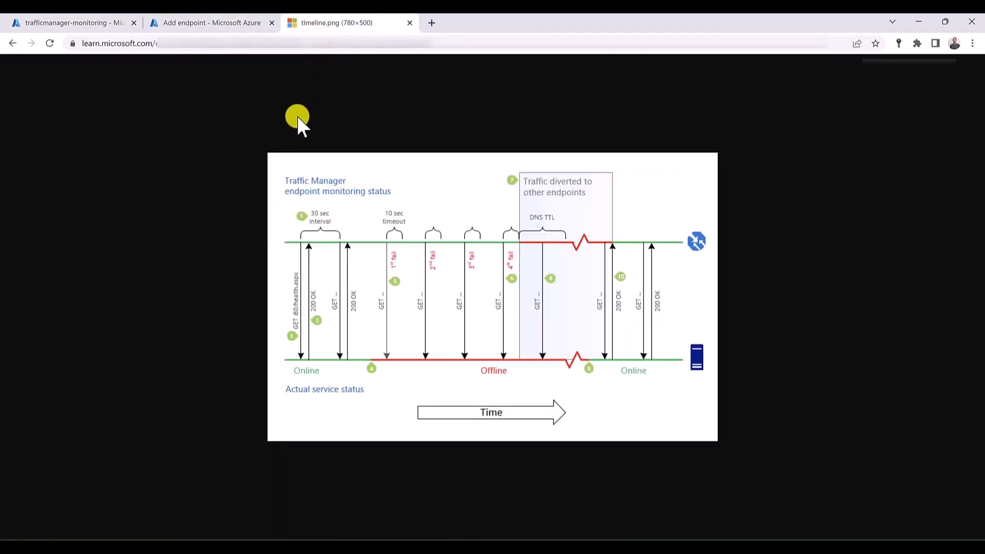
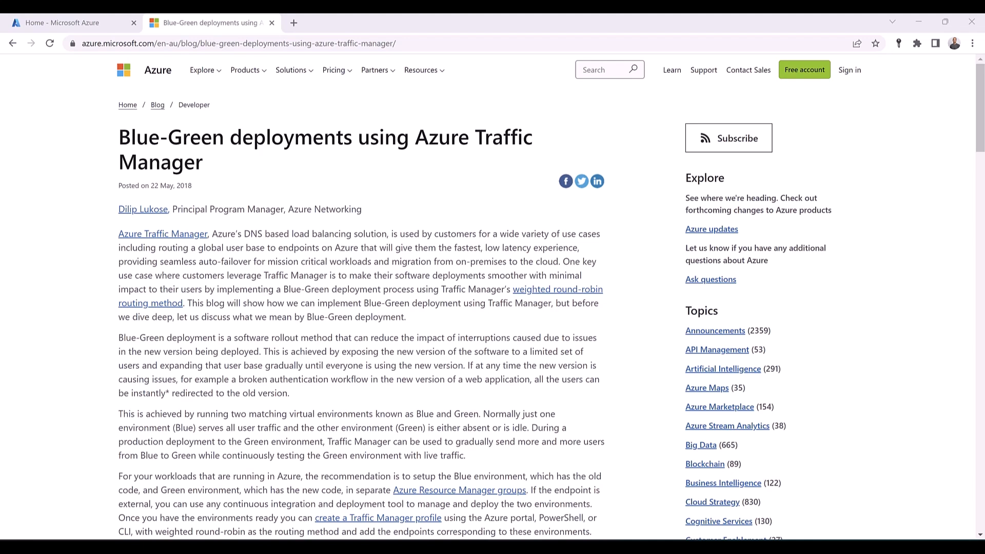
- Review the Blue-Green deployments article's weighted endpoint example and traffic diagram, and close the article
scroll(222, 277, "down", 15)
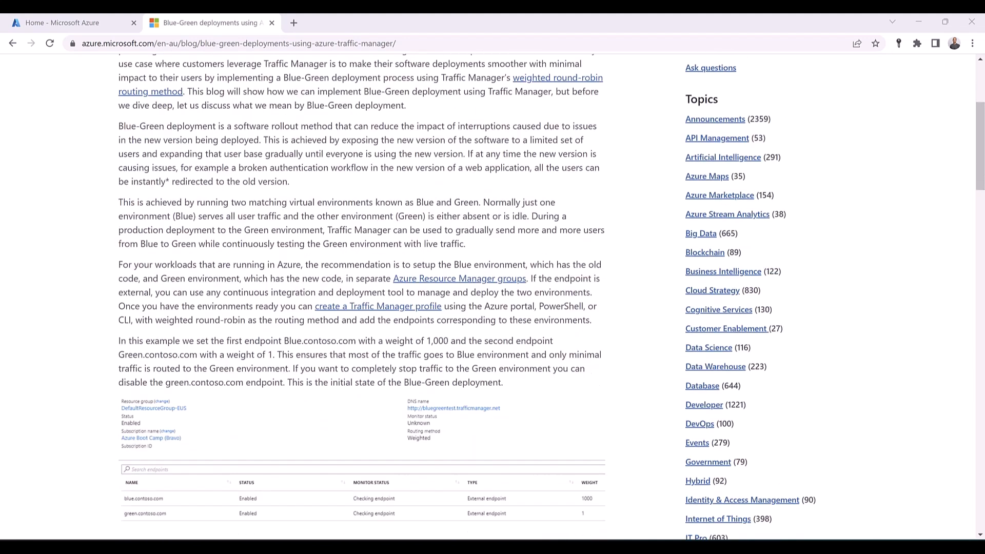
scroll(222, 276, "up", 1)
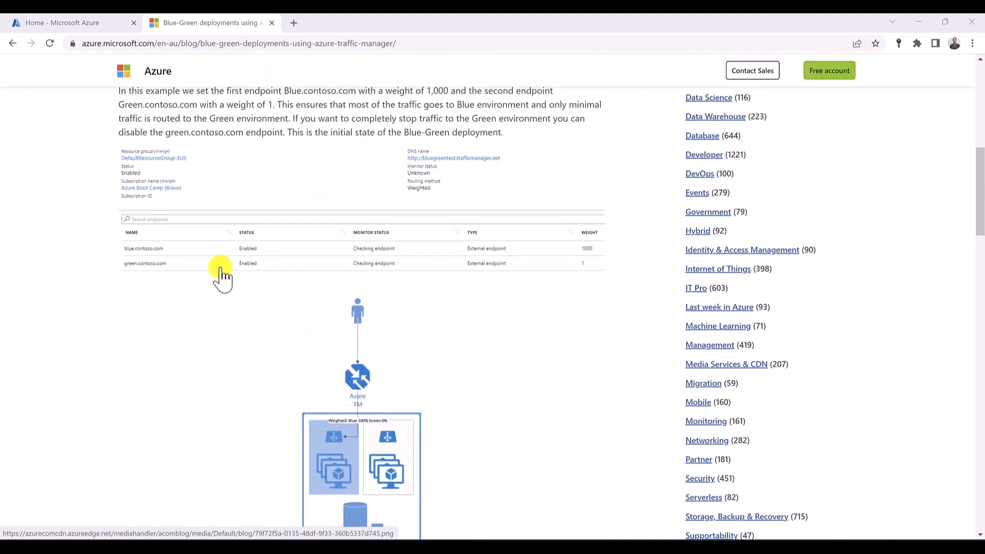
scroll(222, 277, "down", 1)
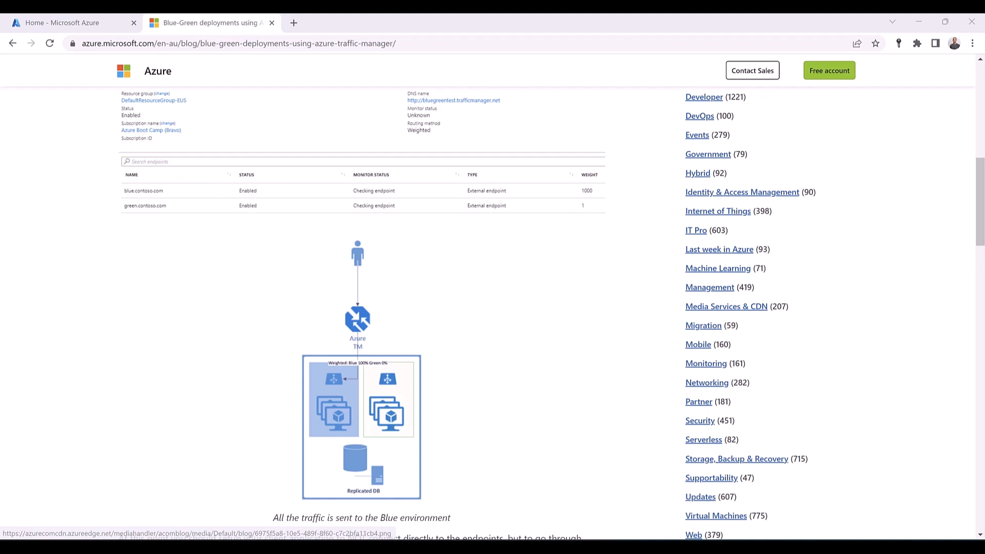
key("ctrl+w")
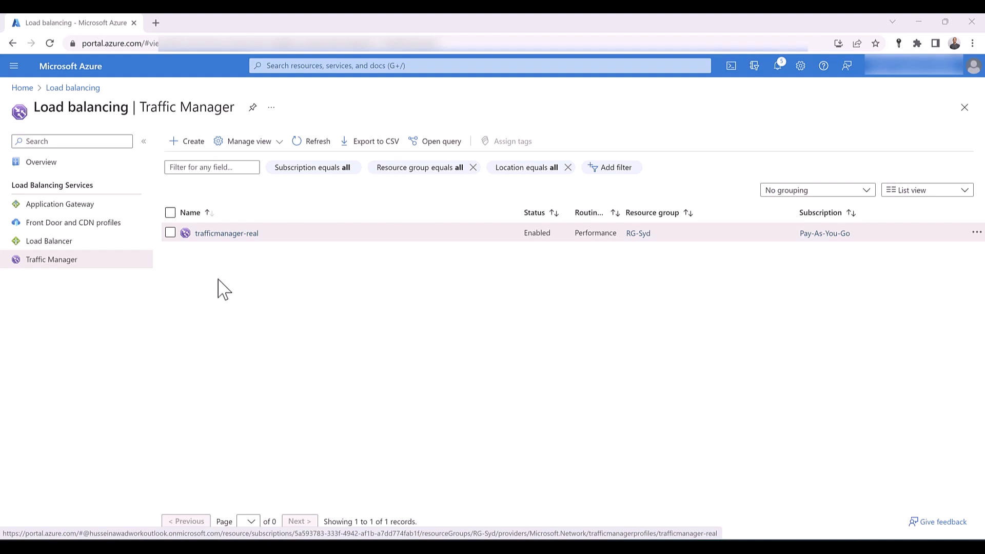
- Start adding a diagnostic setting to the trafficmanager-real Traffic Manager profile
left_click(218, 234)
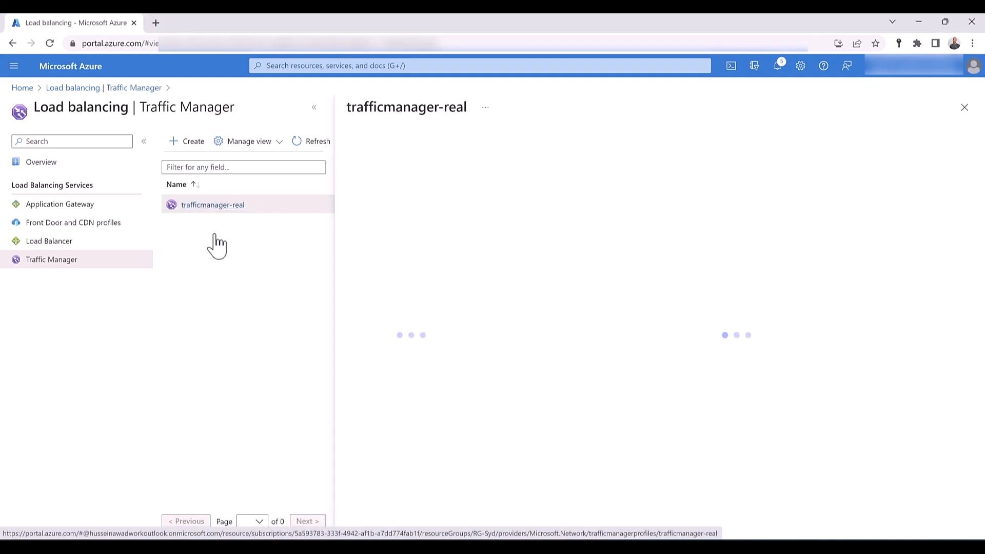
scroll(369, 253, "down", 3)
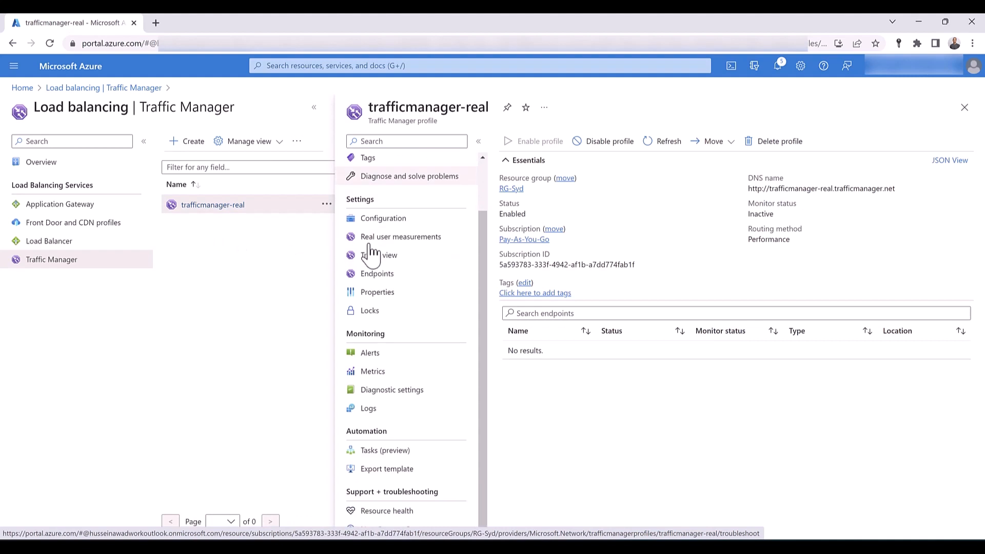
left_click(386, 394)
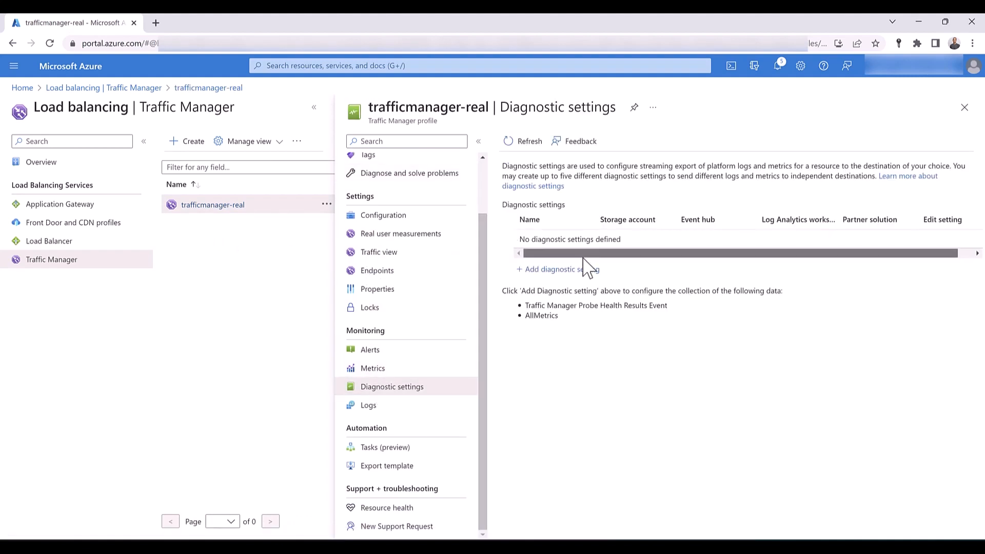
left_click_drag(585, 255, 545, 252)
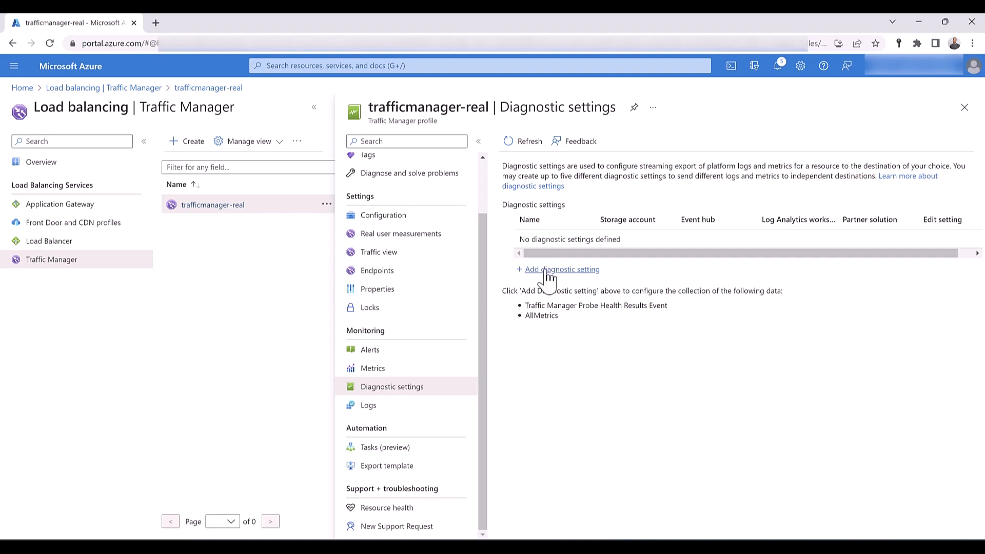
left_click(547, 270)
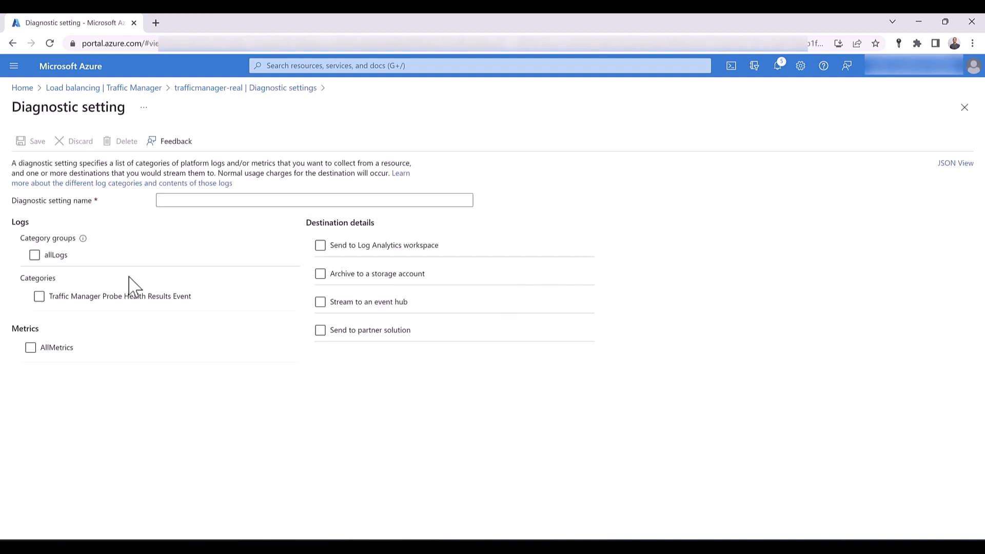
- Name the diagnostic setting mydiagnosticSettings and select allLogs and AllMetrics for collection
left_click(179, 199)
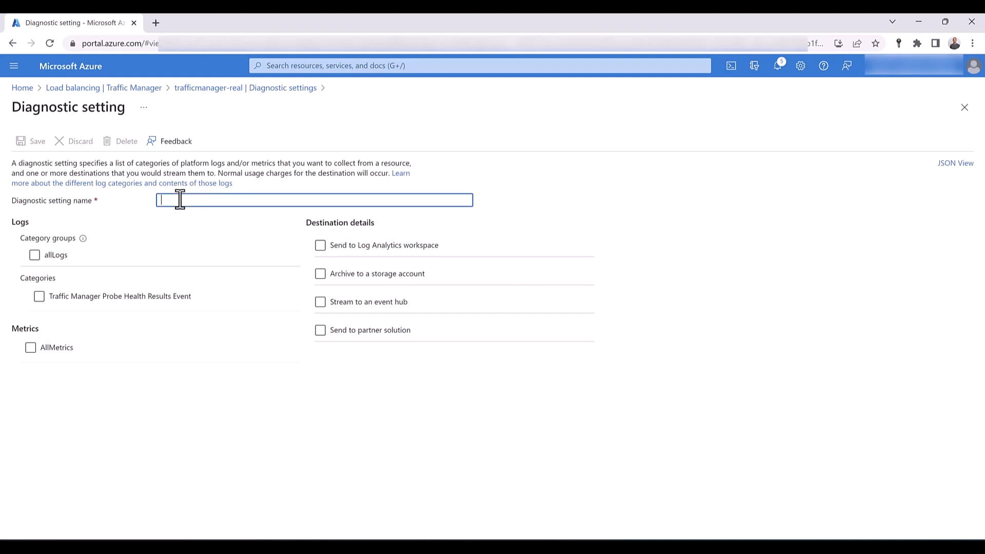
type("mydiagnosticSettings")
left_click(35, 255)
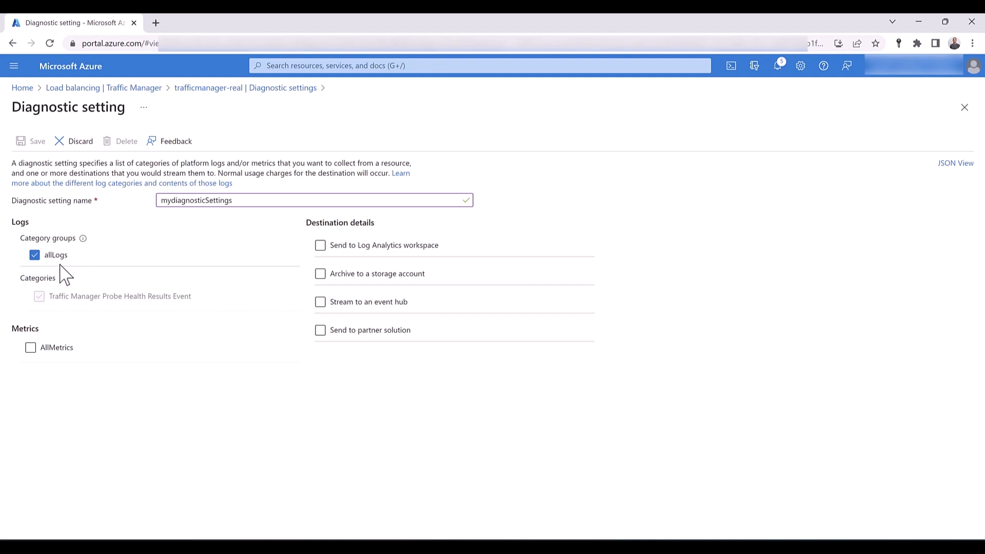
left_click(31, 348)
- Send the diagnostic data to the default Log Analytics workspace, save the setting and close it
left_click(321, 246)
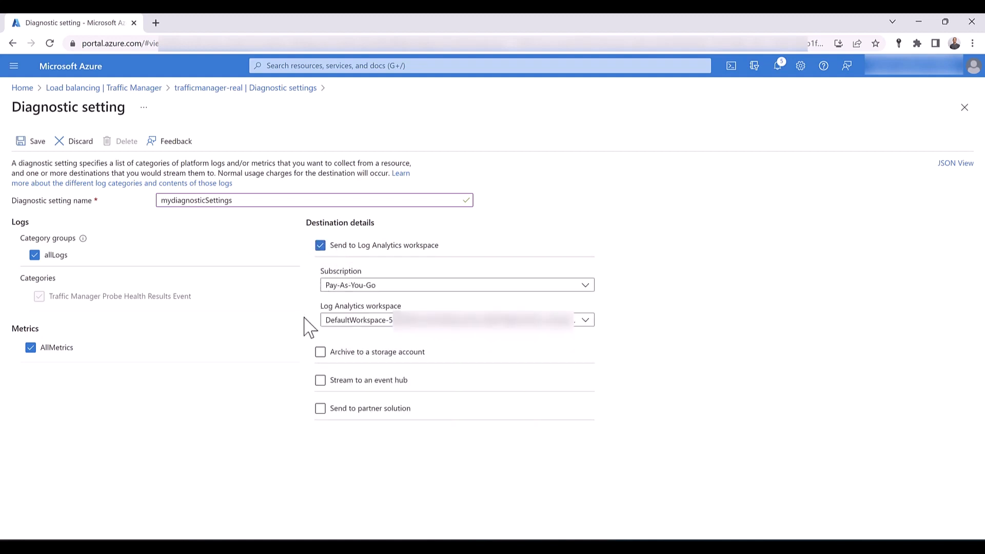
left_click(330, 322)
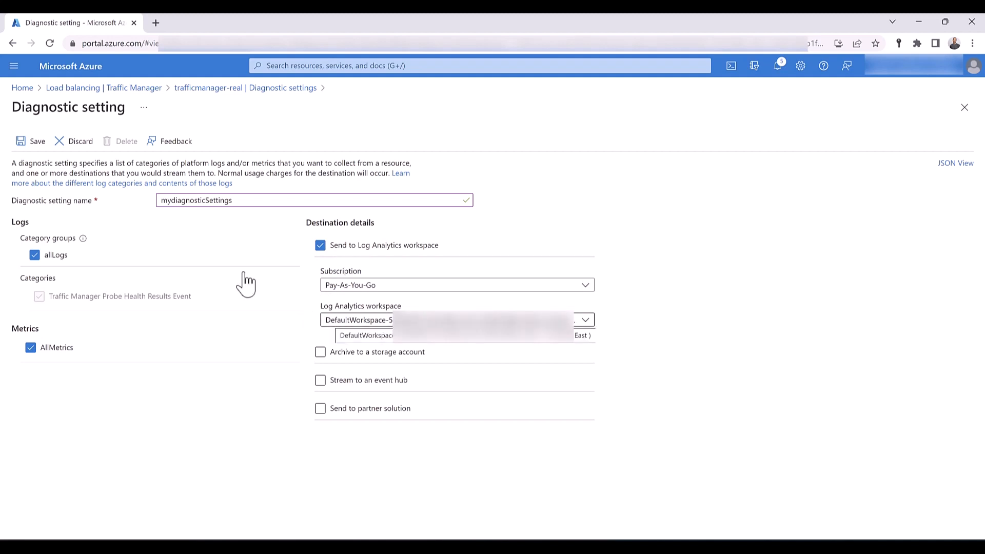
left_click(37, 153)
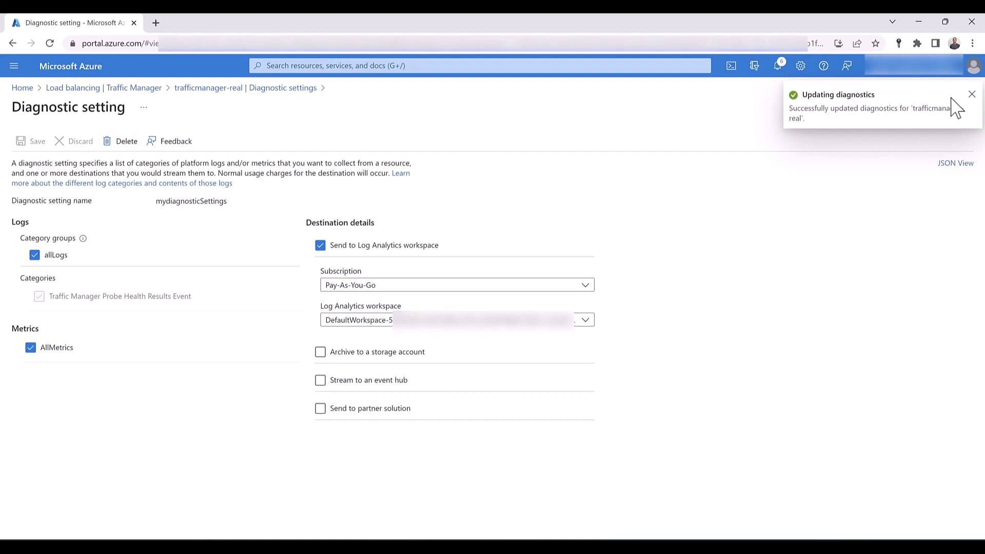
left_click(970, 97)
left_click(965, 108)
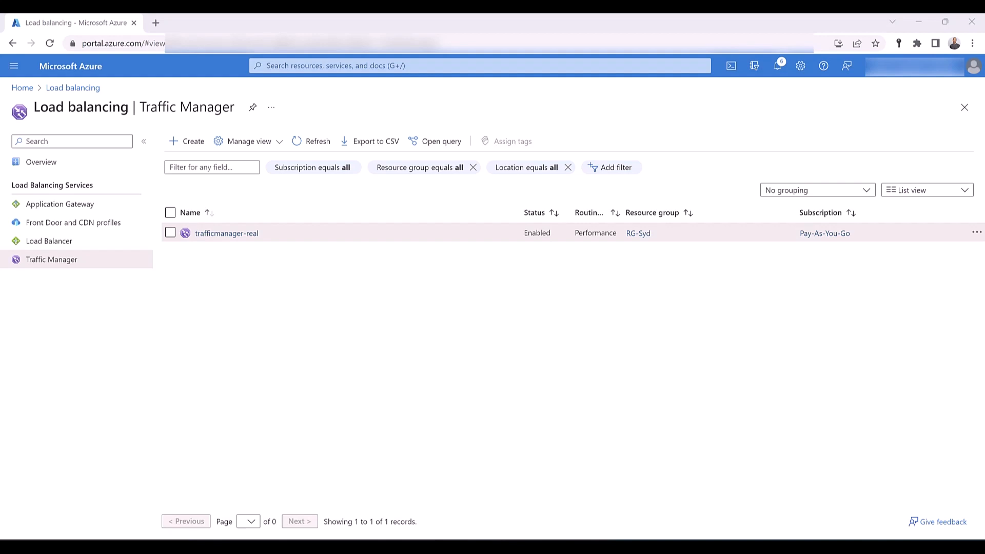
- Chart the Endpoint Status by Endpoint metric for trafficmanager-real with Avg aggregation
left_click(247, 235)
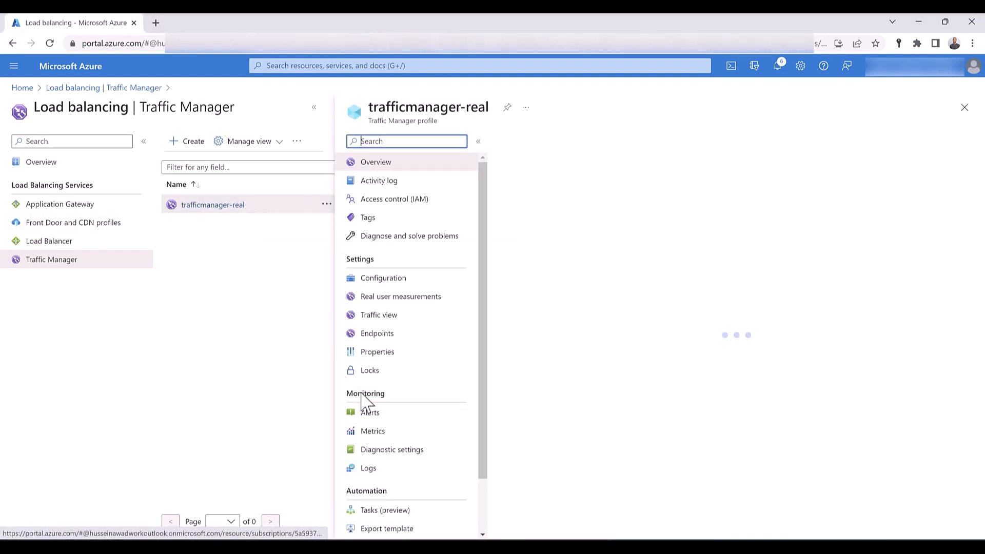
left_click(379, 435)
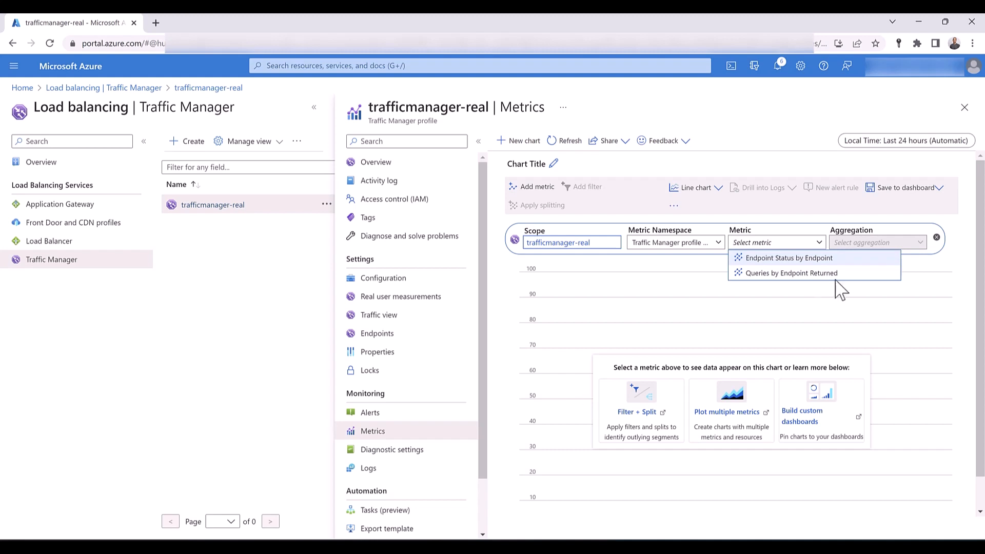
mouse_move(842, 264)
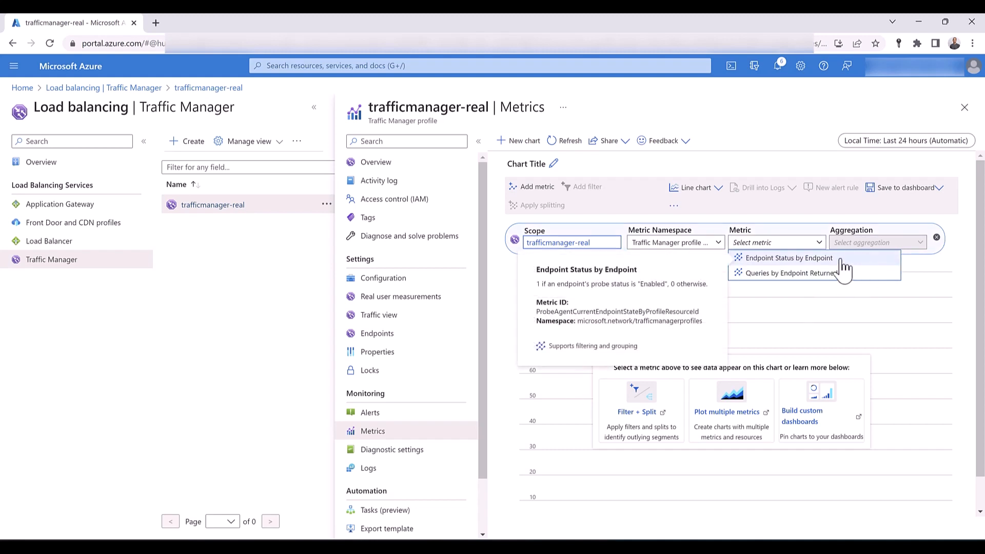
left_click(809, 242)
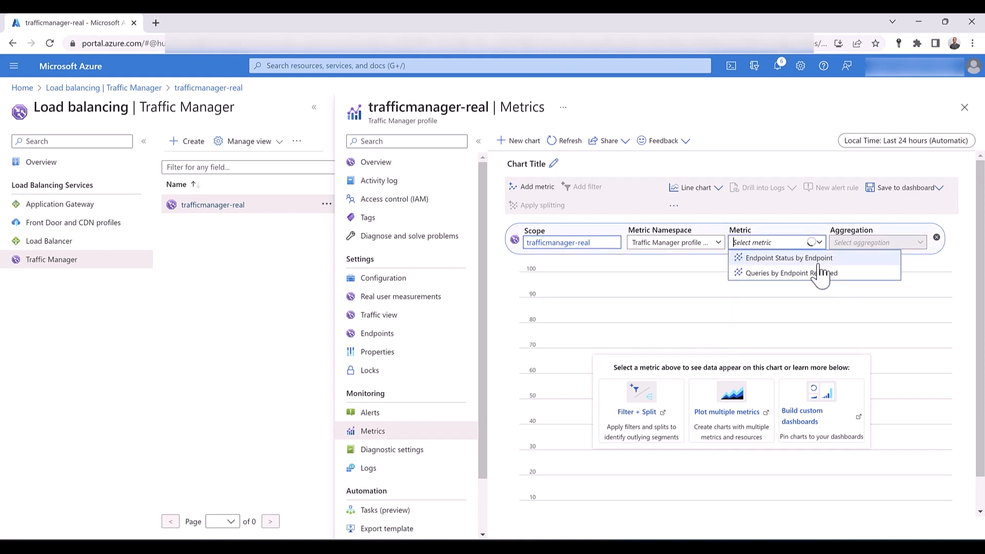
left_click(818, 260)
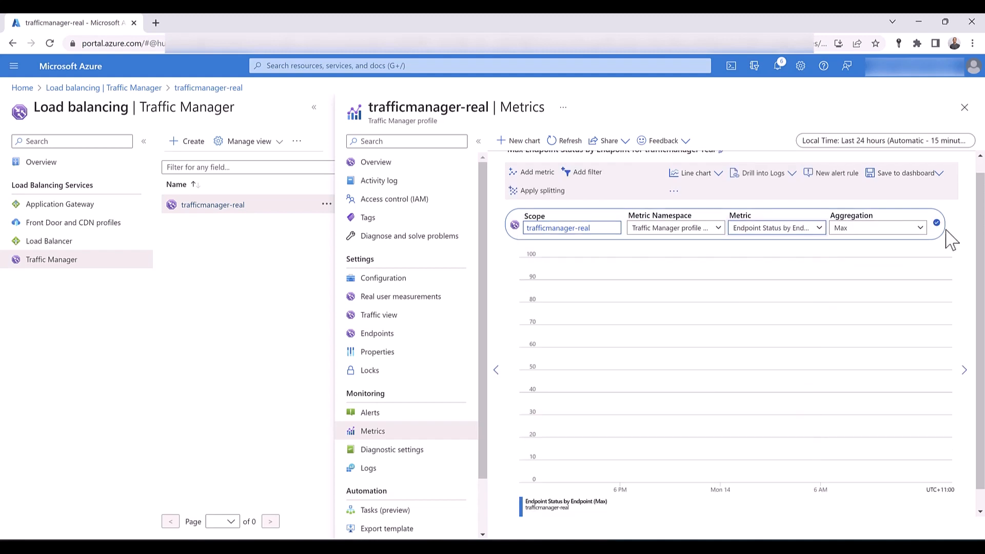
left_click(914, 229)
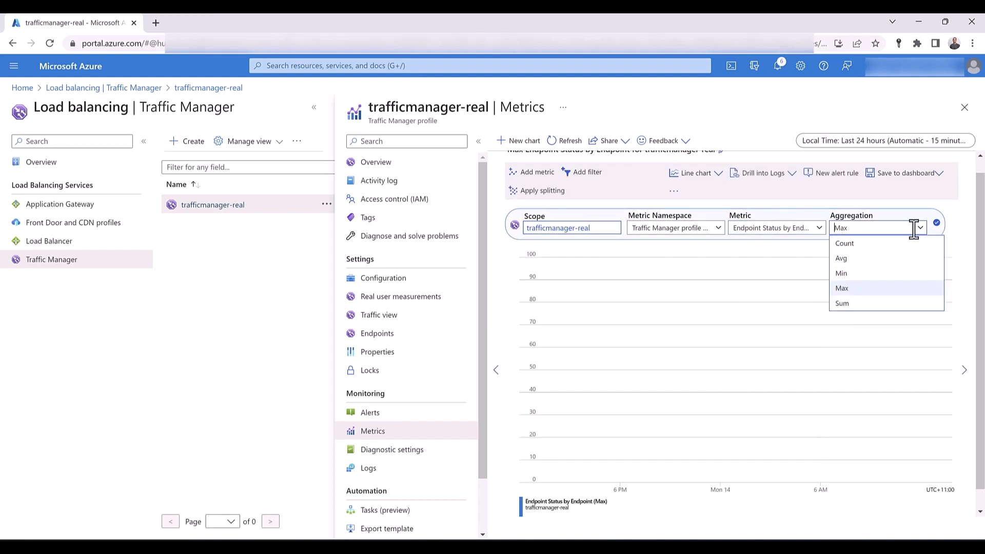
left_click(898, 258)
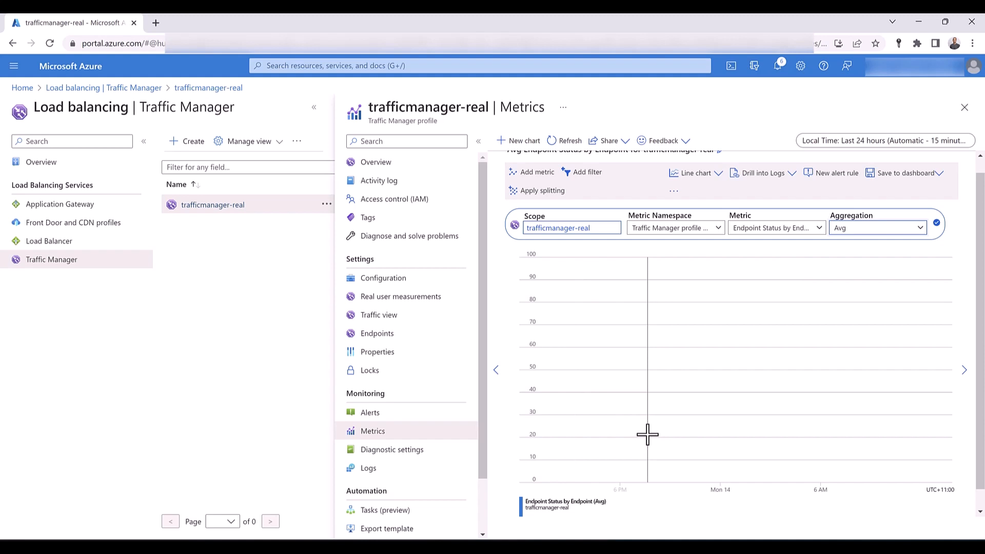
- Switch the chart's metric to Queries by Endpoint Returned and set its aggregation to Avg
left_click(768, 229)
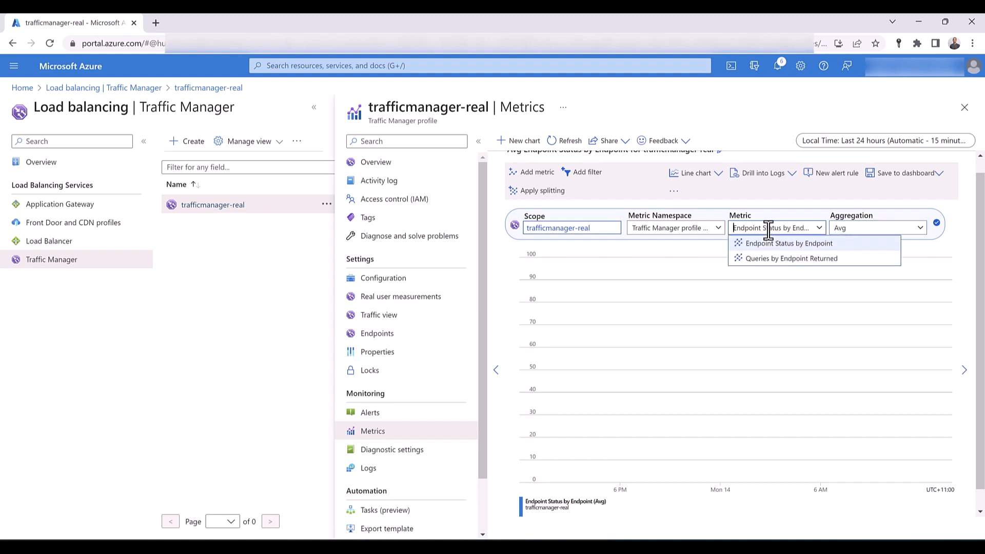
left_click(774, 258)
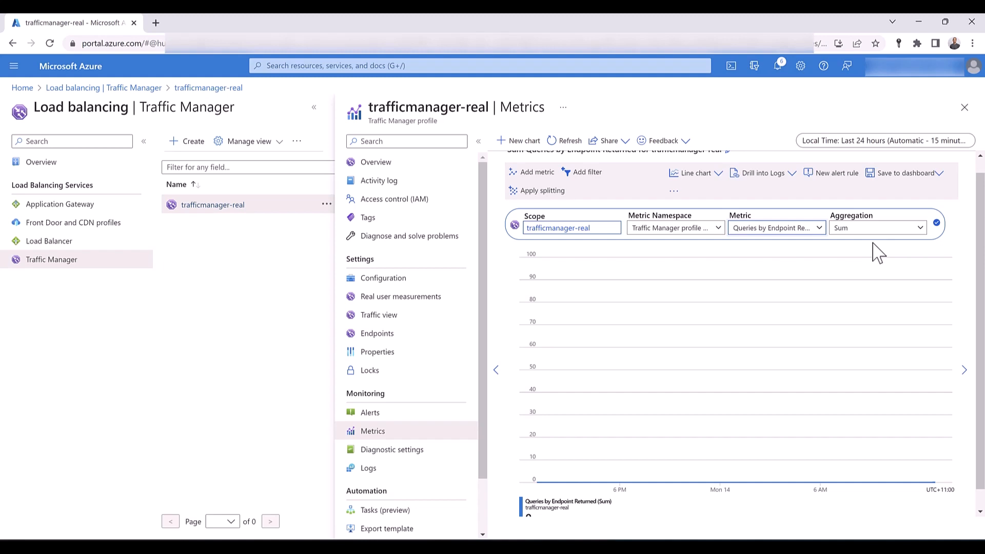
left_click(919, 230)
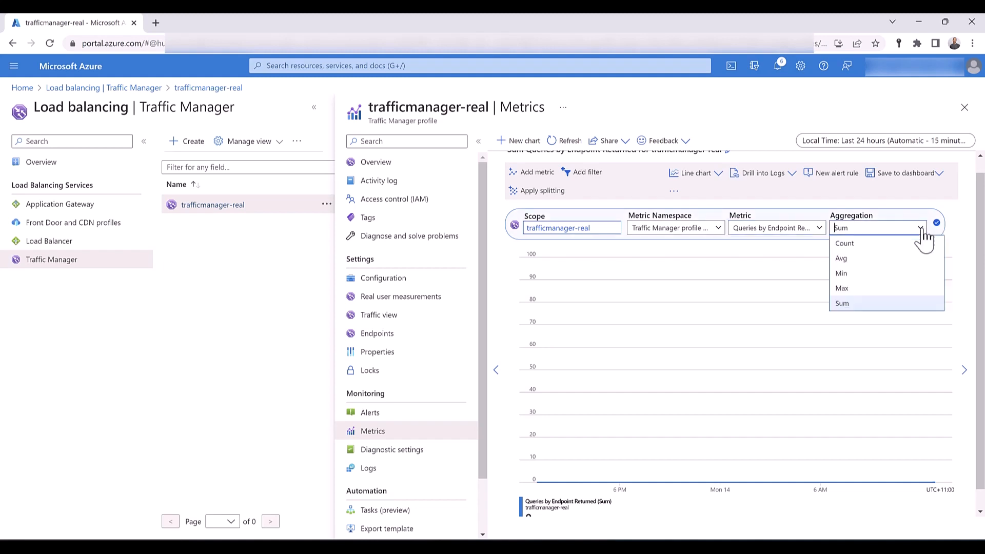
left_click(897, 260)
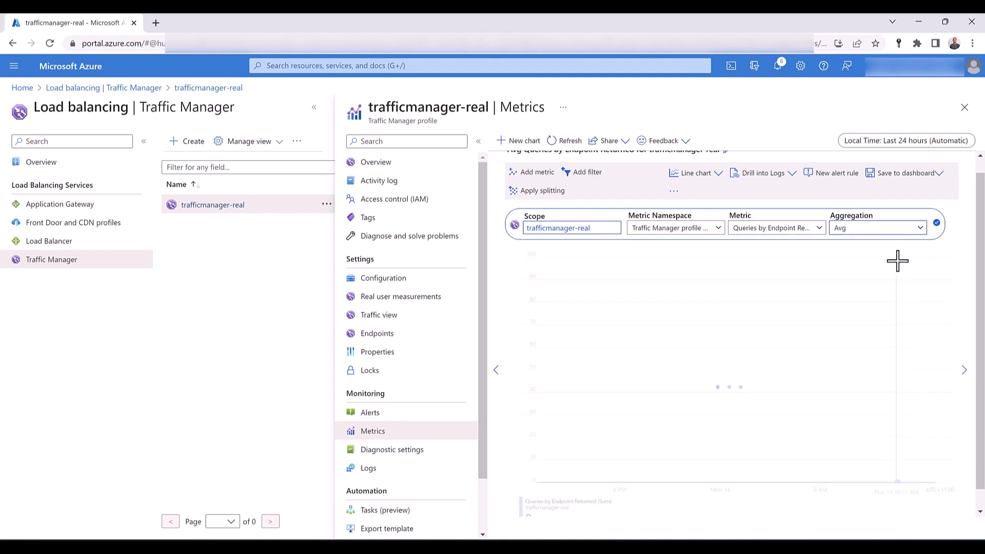
left_click(937, 224)
- Add a chart filter on the Endpoint Name property and check its selectable values
left_click(585, 173)
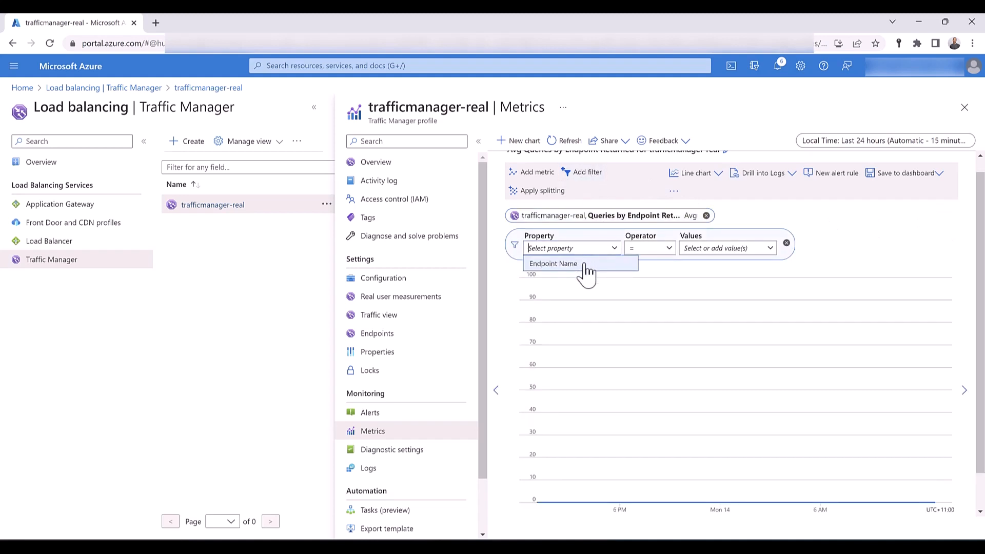
left_click(585, 265)
left_click(770, 249)
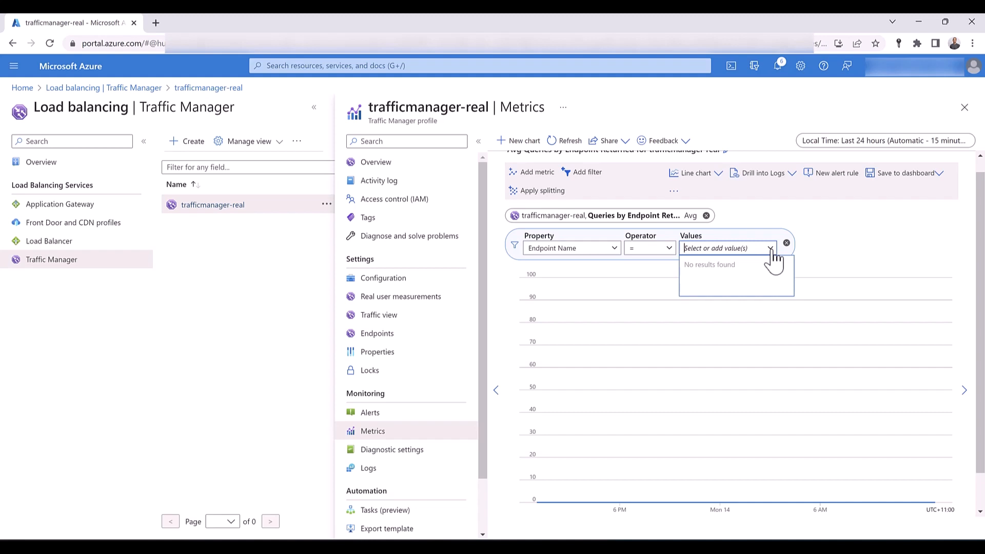
scroll(823, 259, "up", 1)
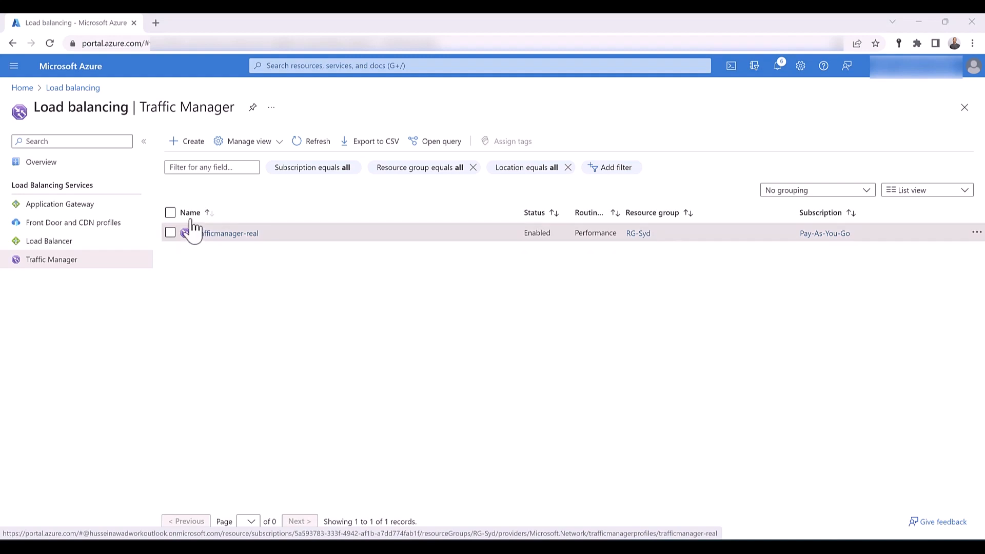
- Start an alert rule for trafficmanager-real using the Endpoint Status by Endpoint signal
left_click(212, 236)
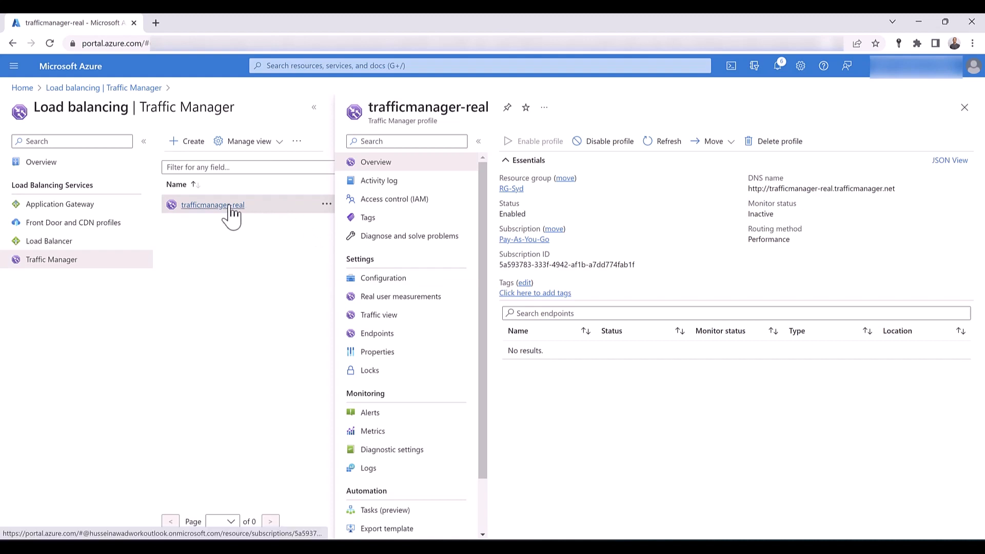
left_click(371, 415)
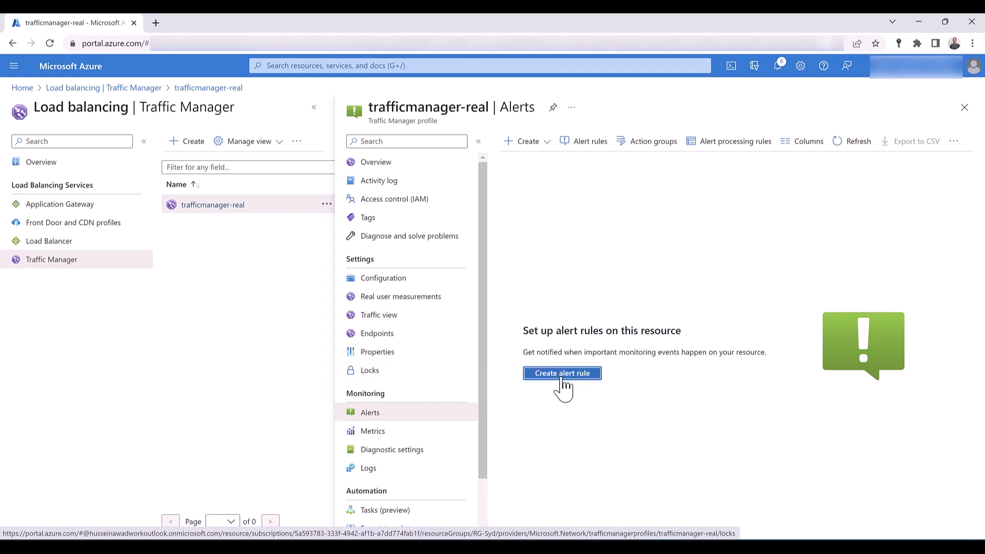
left_click(562, 372)
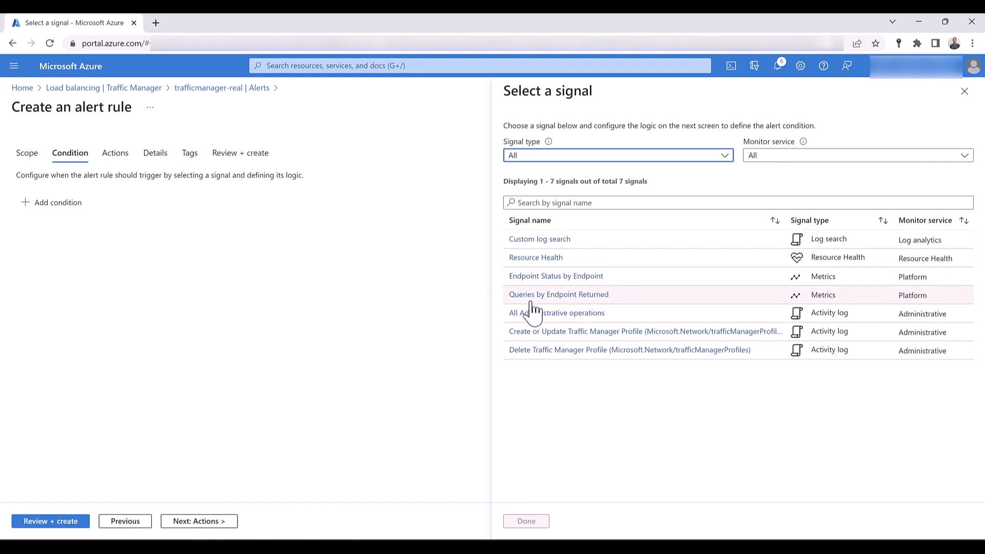
left_click(558, 277)
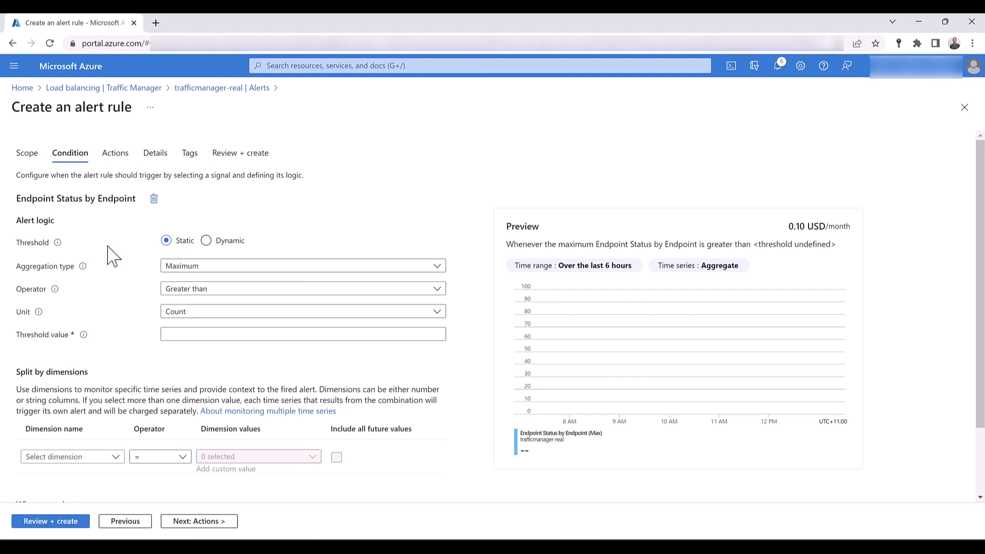
- Set the alert condition's aggregation type to Average and its operator to Less than
left_click(209, 268)
left_click(204, 283)
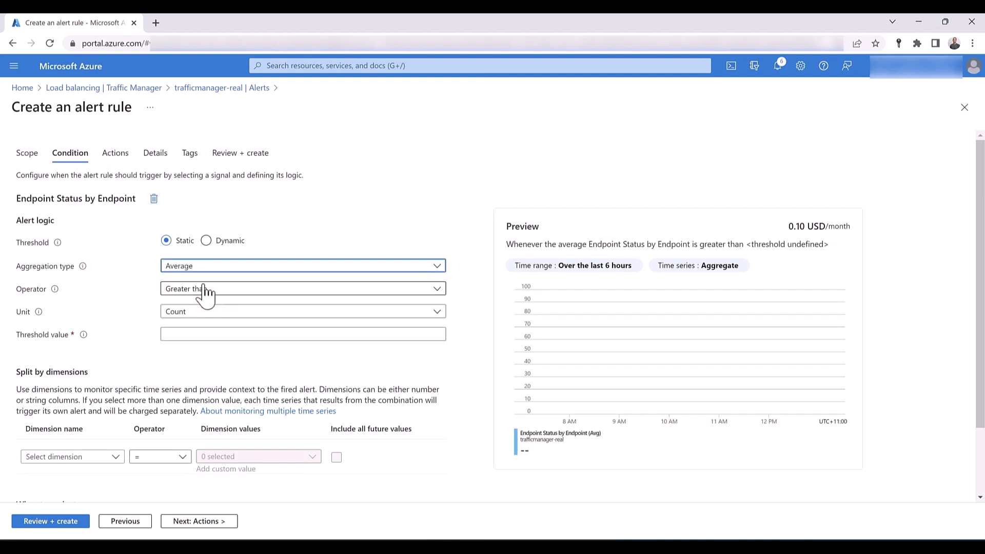
left_click(177, 290)
left_click(179, 361)
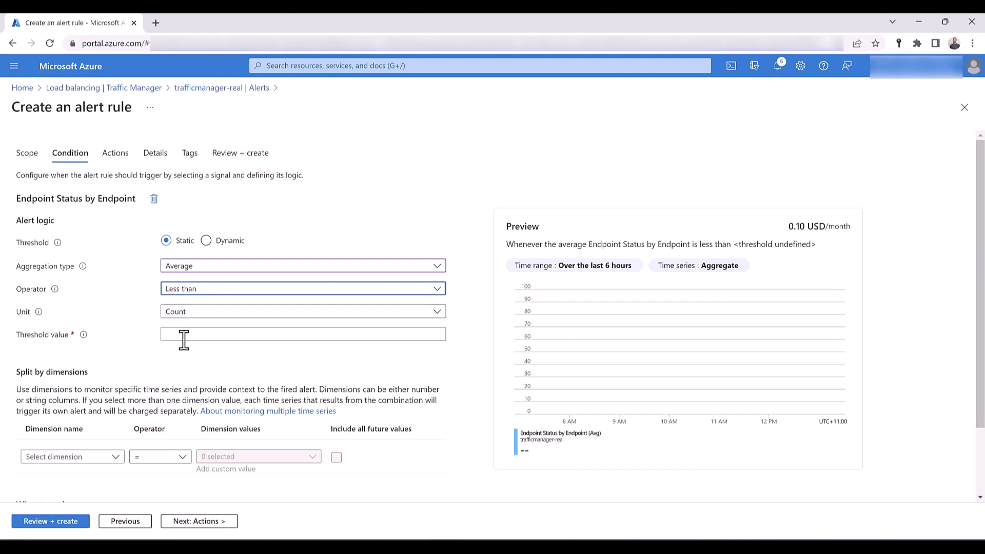
- Set the alert condition's threshold value to 1 and check the dimensions available for splitting
left_click(183, 336)
type("1")
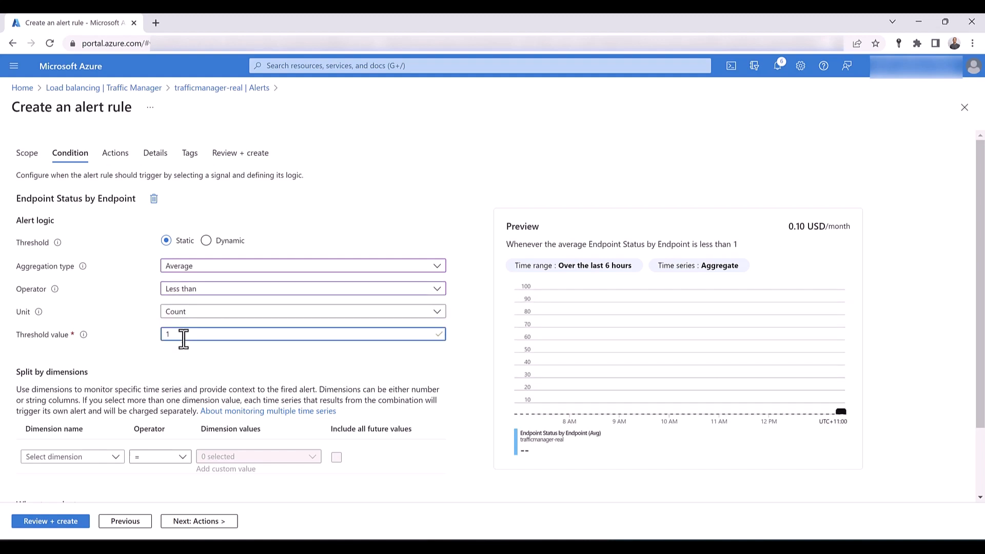
scroll(183, 339, "down", 2)
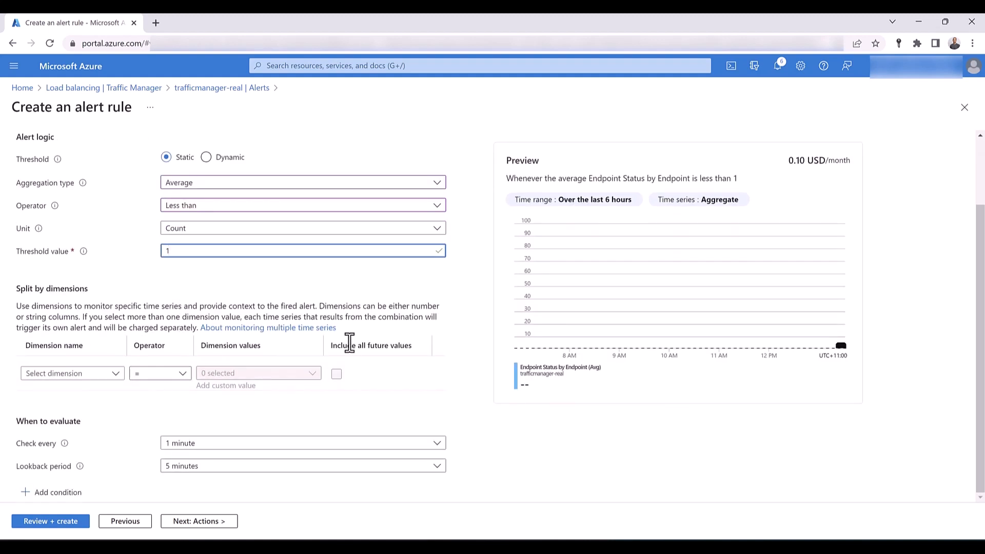
left_click(113, 380)
left_click(114, 379)
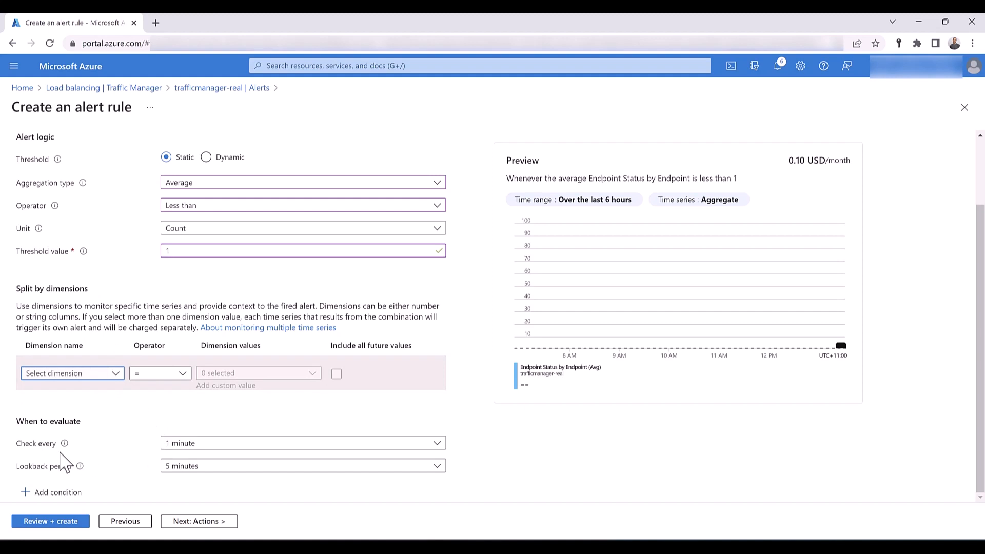
- Set the alert condition to be checked every 5 minutes with a lookback period of 24 hours
left_click(188, 444)
left_click(196, 373)
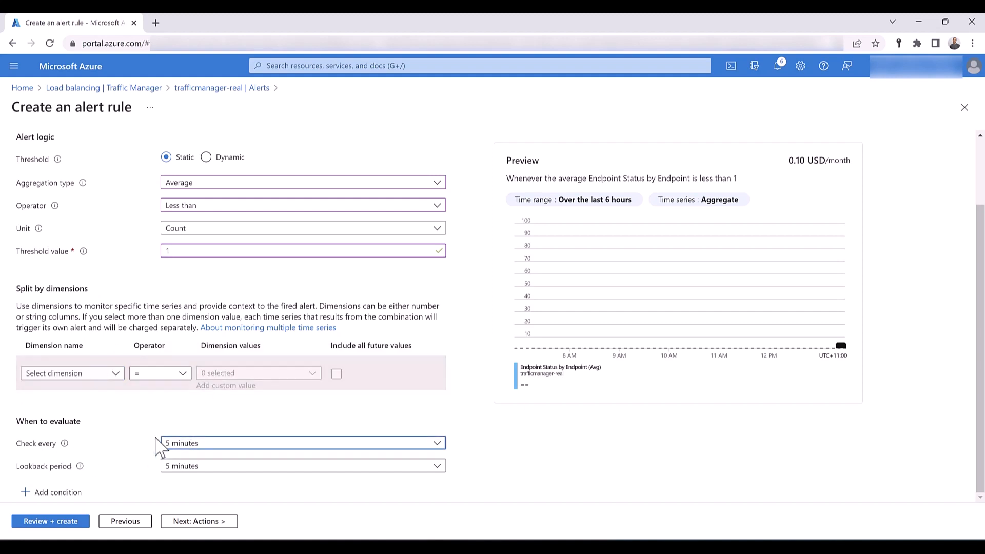
left_click(220, 467)
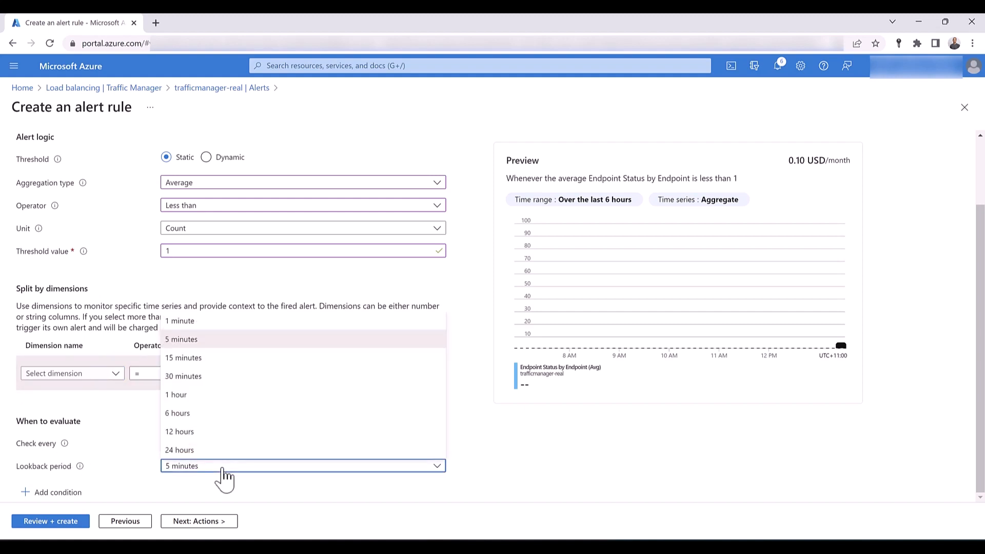
left_click(207, 451)
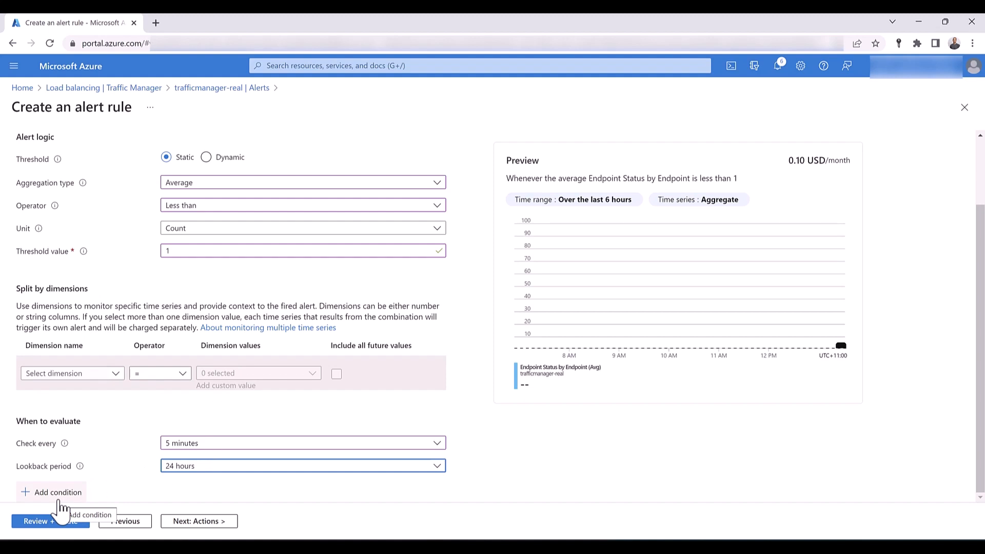
- In the alert rule details, set the severity to 0 - Critical and name the rule "endpoint status is less than 50"
left_click(221, 521)
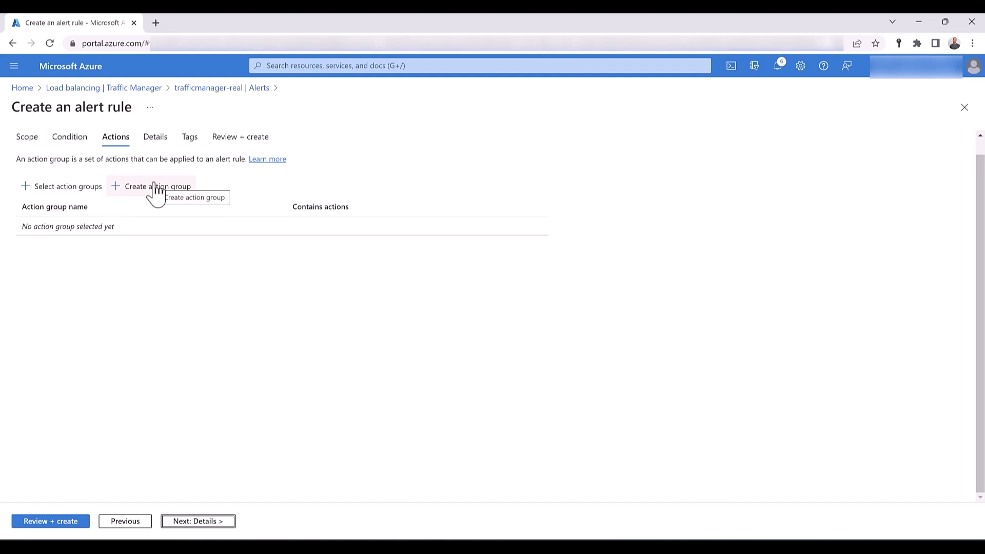
left_click(155, 138)
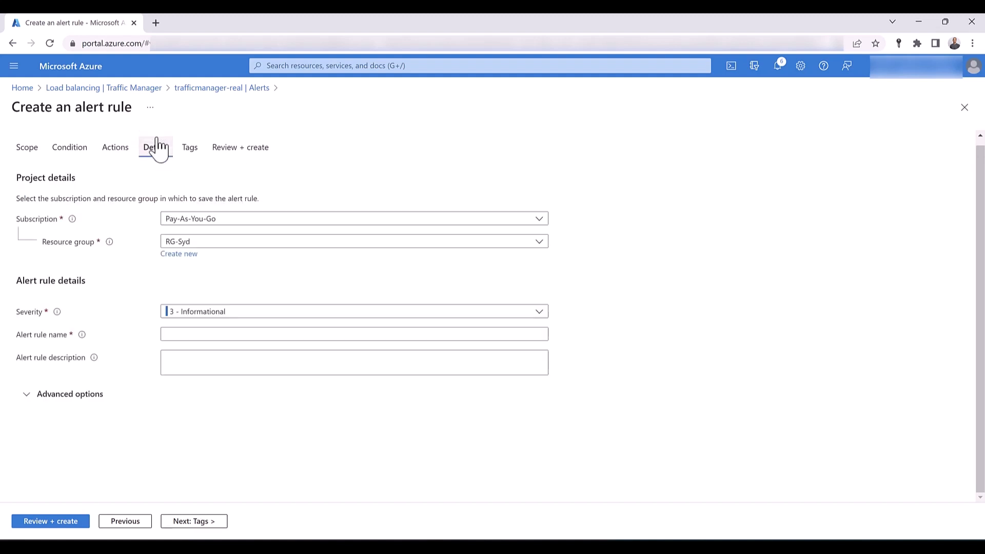
left_click(178, 313)
left_click(189, 327)
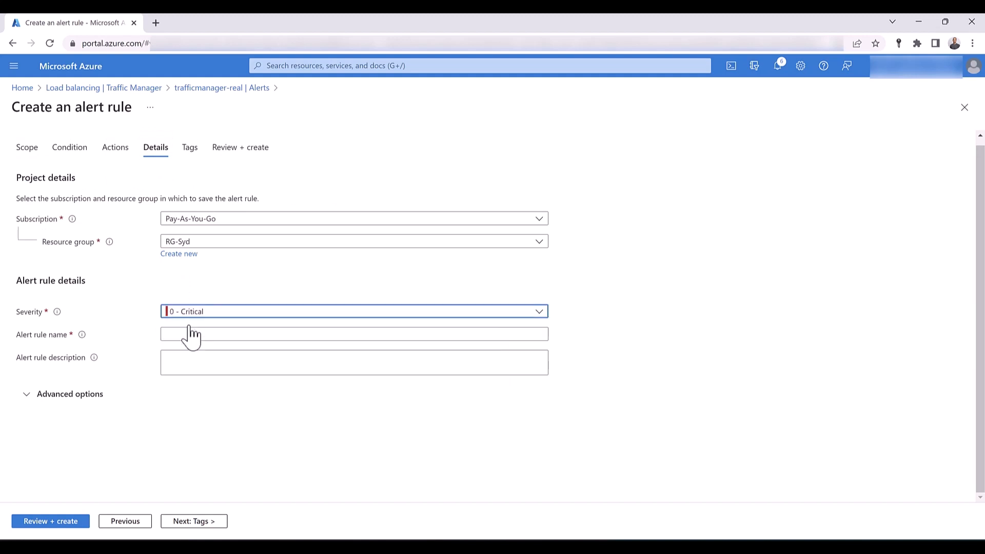
left_click(193, 336)
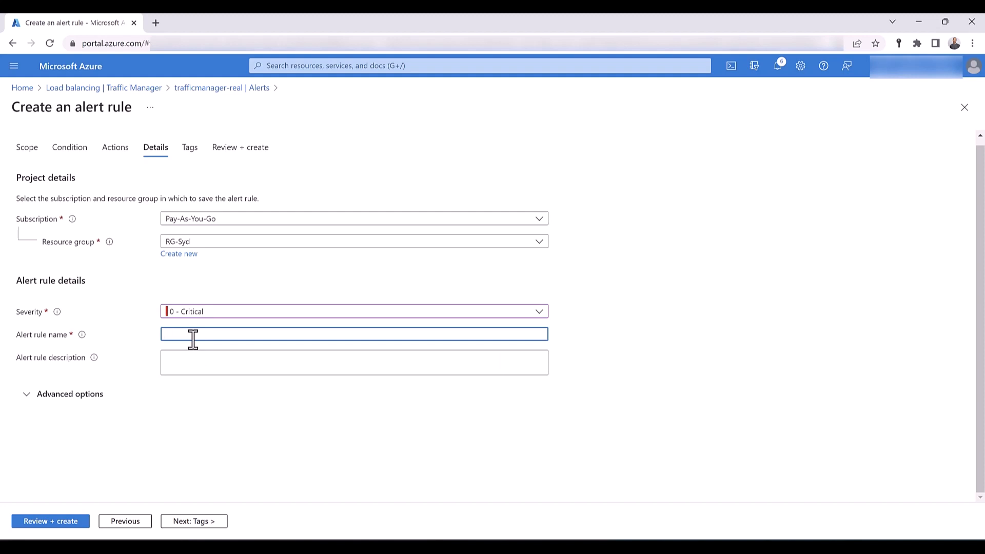
type("endpoints status is less than 50%")
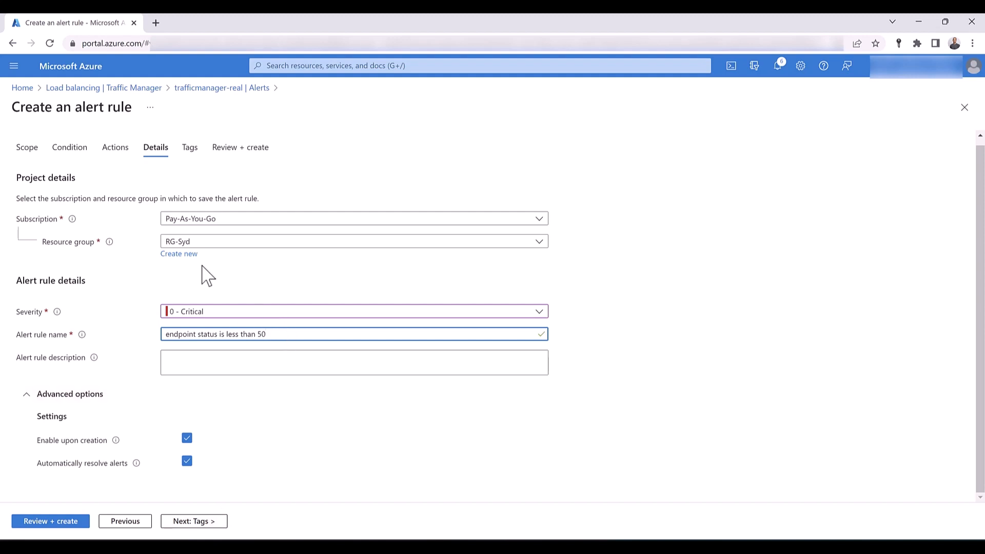
- Leave the alert rule's tags empty, then review and create the rule
left_click(185, 521)
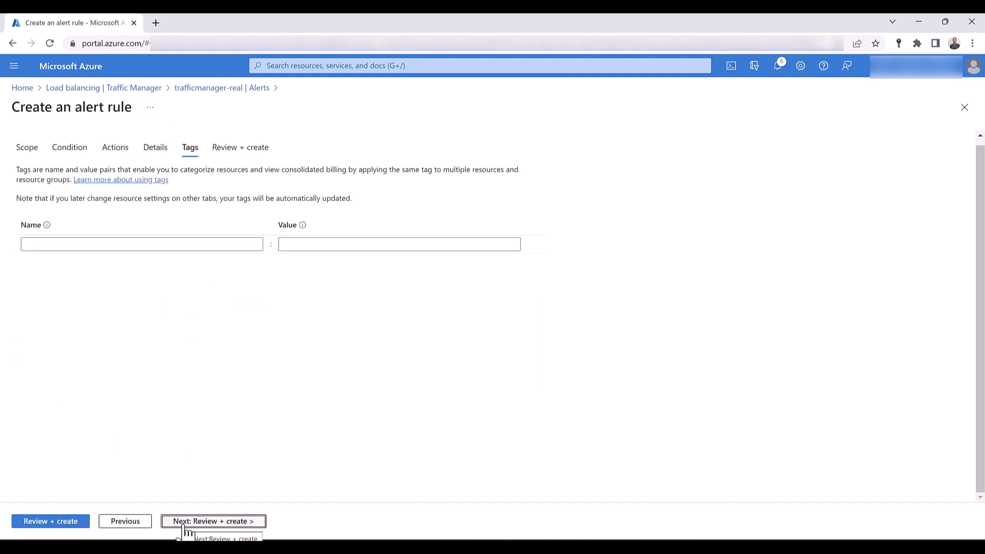
left_click(47, 521)
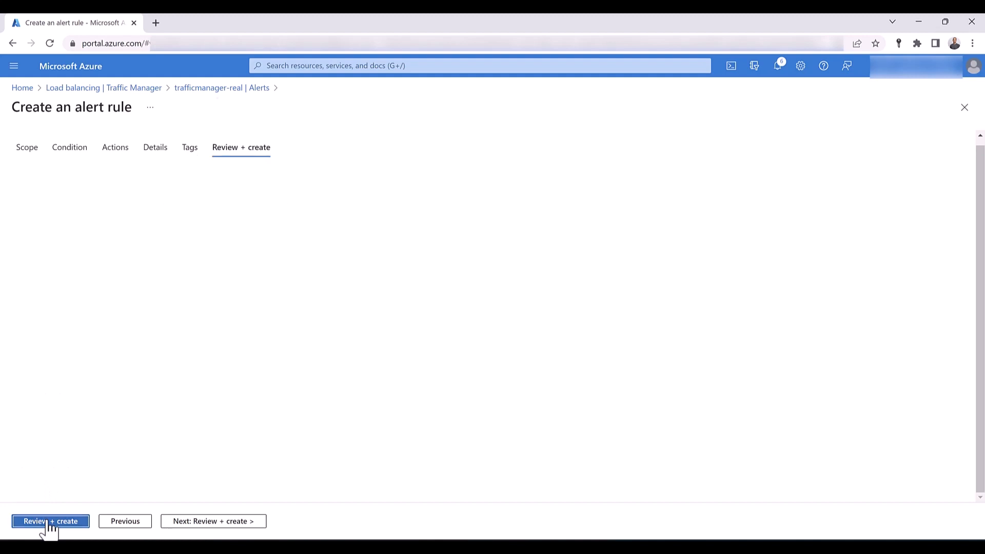
left_click(48, 523)
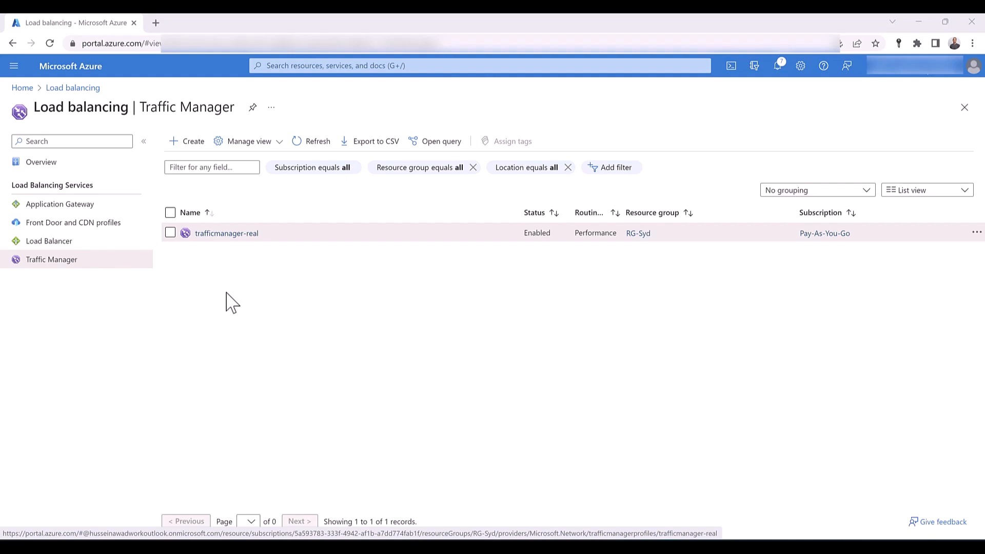
- Open the trafficmanager-real profile and review its example log queries and diagnostic settings
left_click(226, 233)
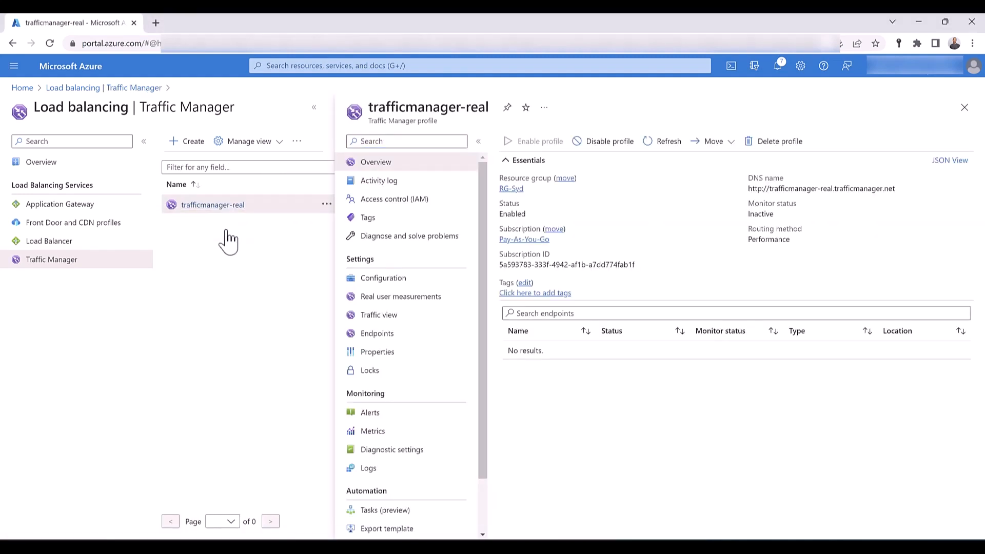
scroll(395, 318, "down", 2)
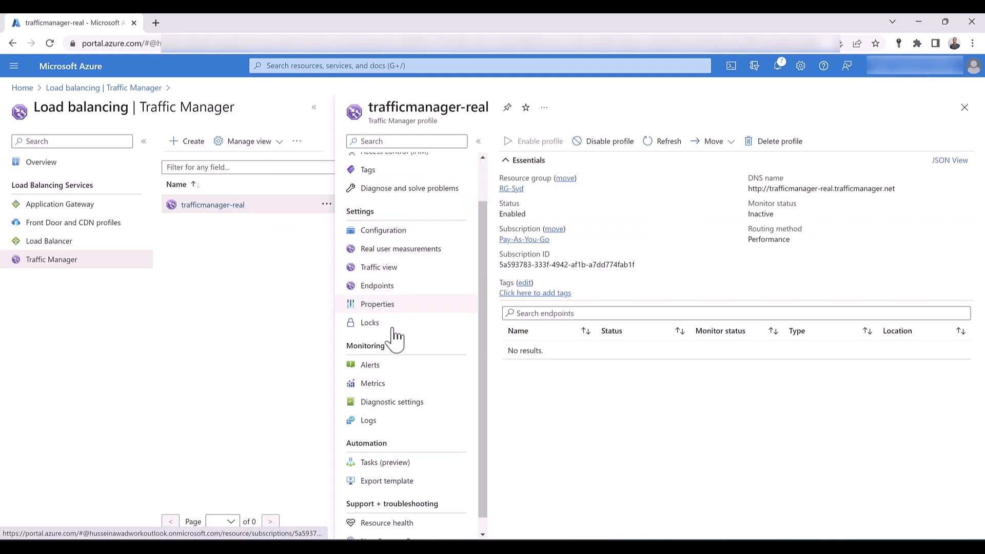
left_click(378, 410)
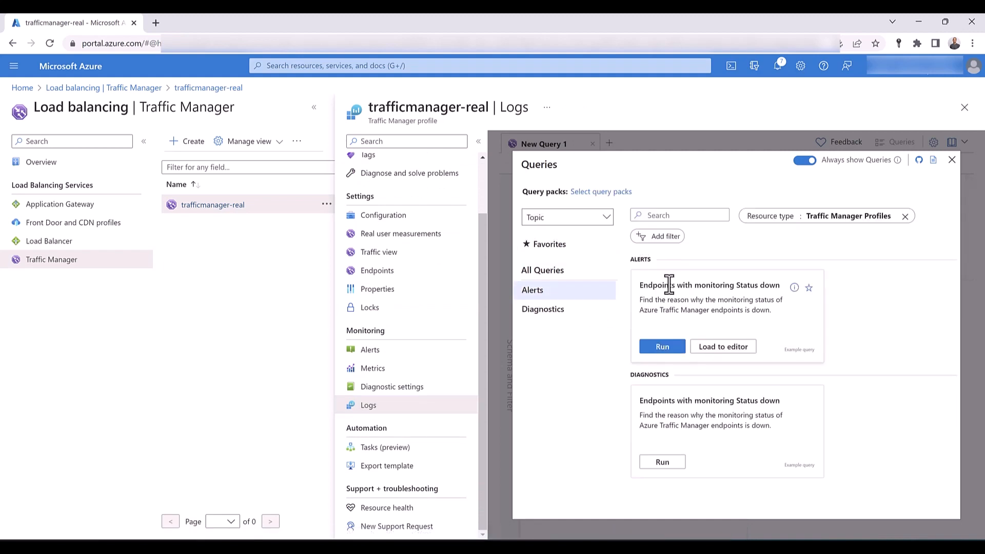
left_click(412, 392)
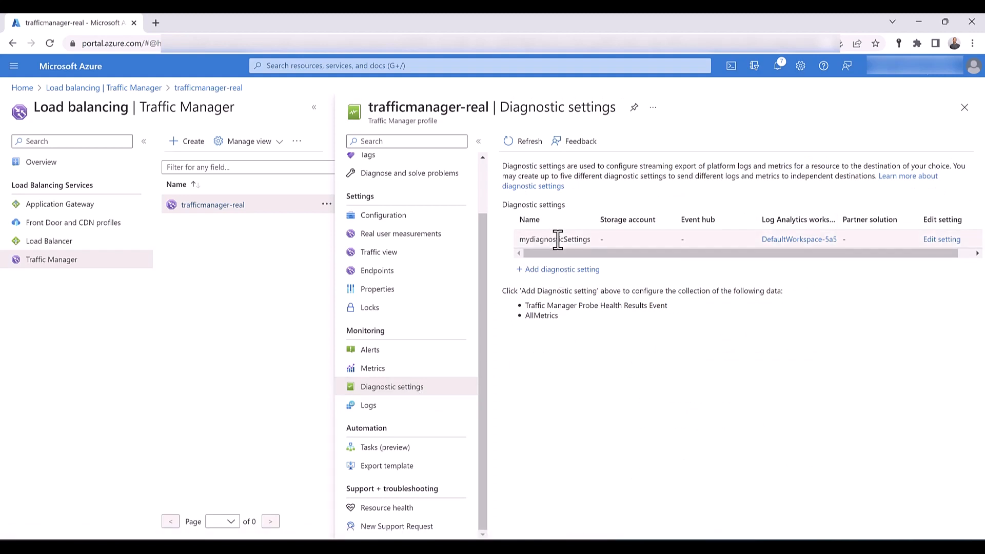
- Run the example alert query "Endpoints with monitoring Status down" in the profile's logs
left_click(373, 406)
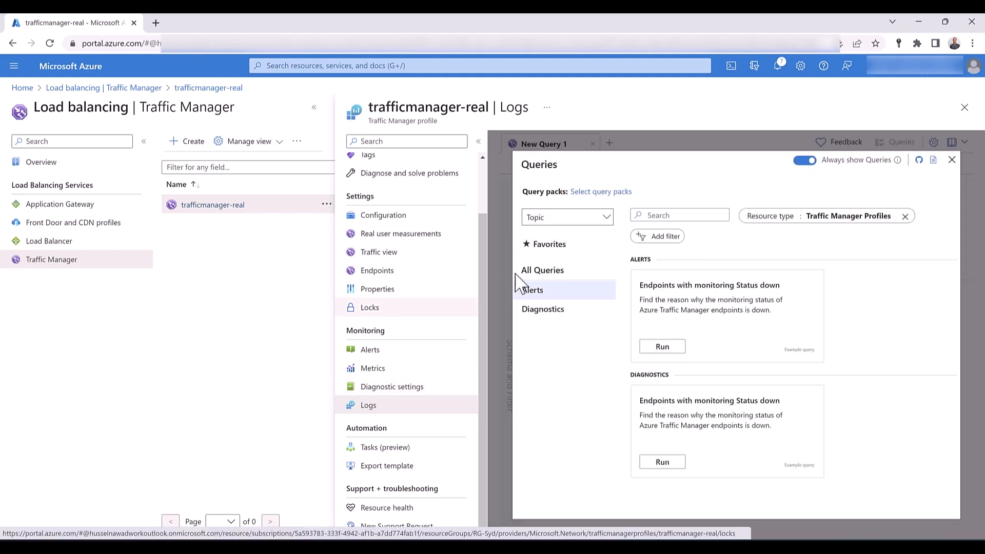
scroll(435, 484, "up", 2)
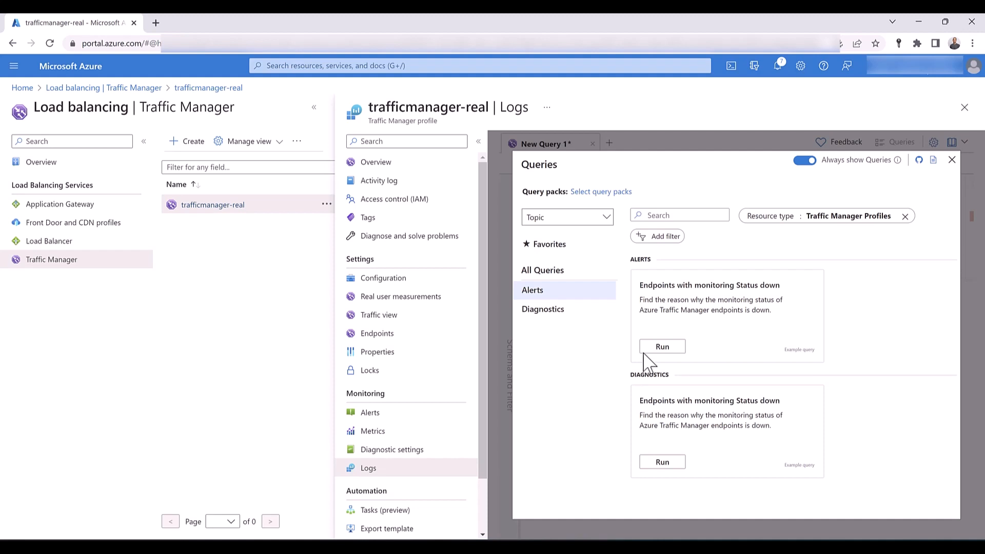
left_click(661, 347)
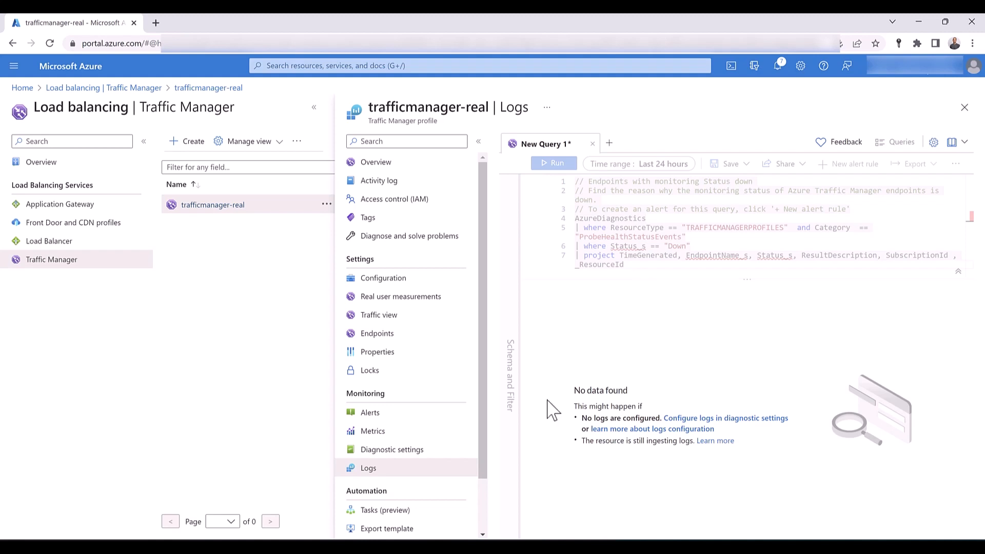
- Discard the log query and review the signals offered for a new alert rule on trafficmanager-real
left_click(418, 416)
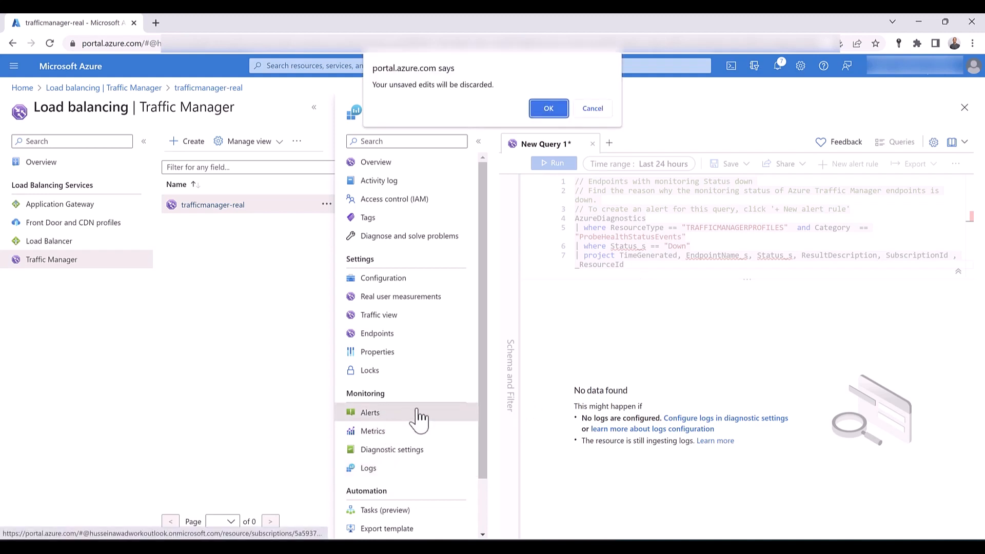
left_click(550, 110)
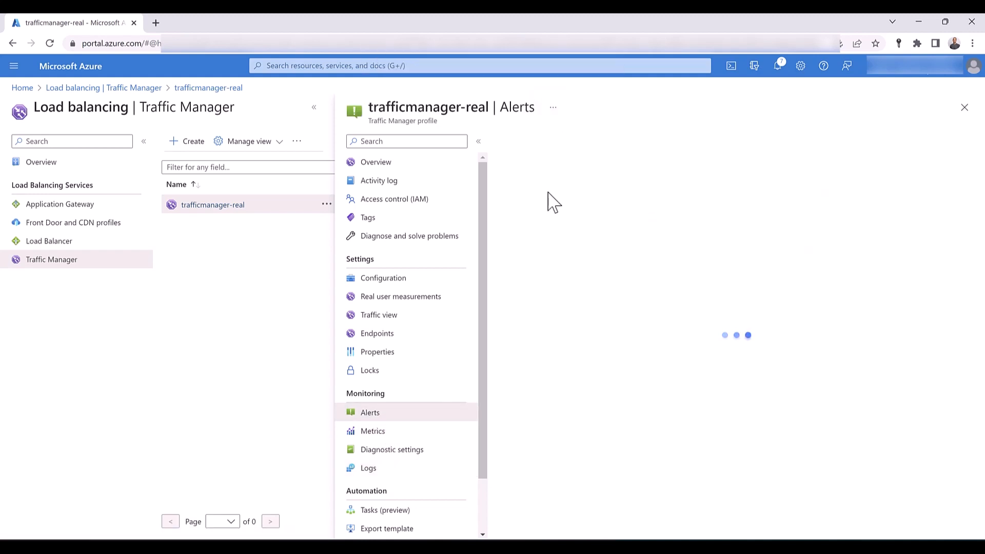
left_click(521, 142)
left_click(526, 163)
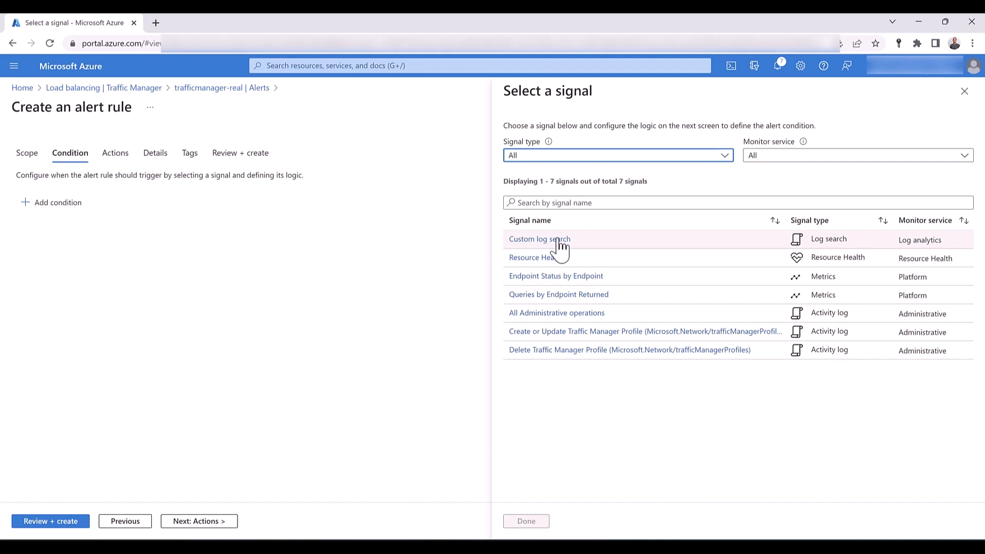
left_click(964, 90)
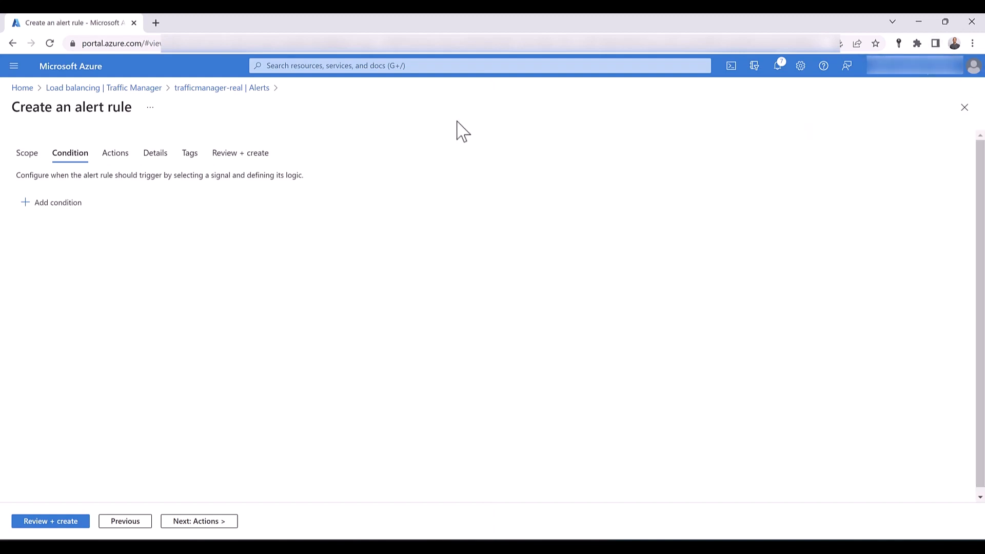
- Delete the trafficmanager-real Traffic Manager profile
left_click(146, 90)
left_click(215, 234)
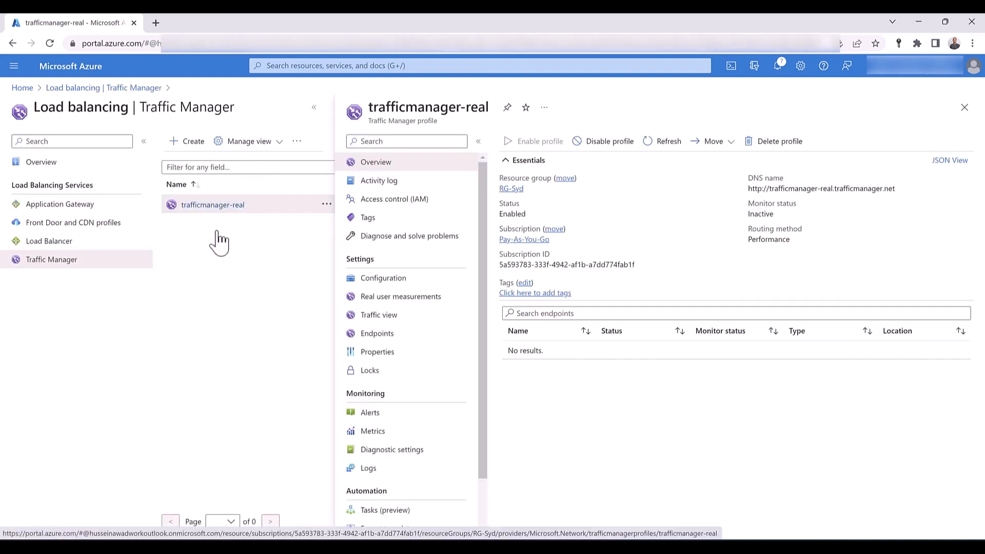
left_click(776, 147)
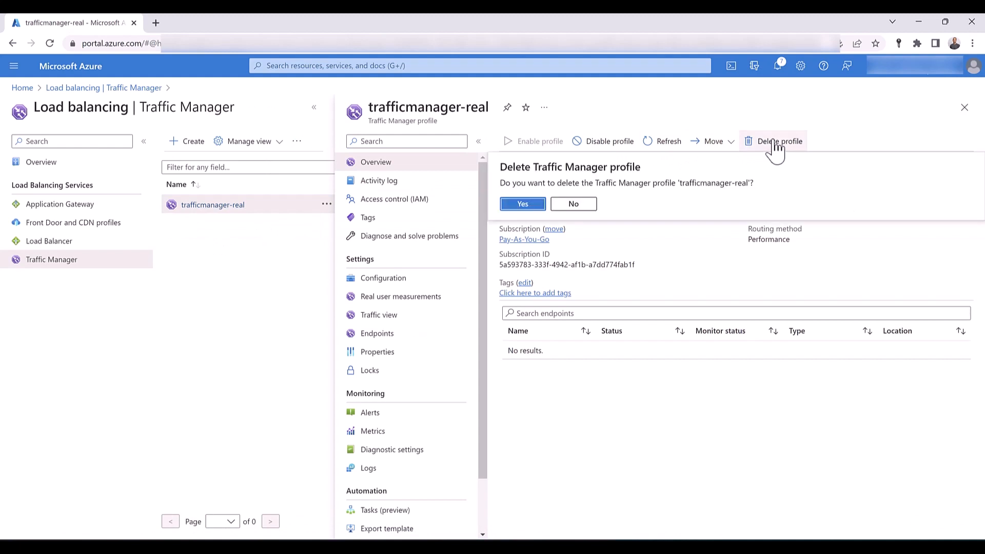
left_click(523, 205)
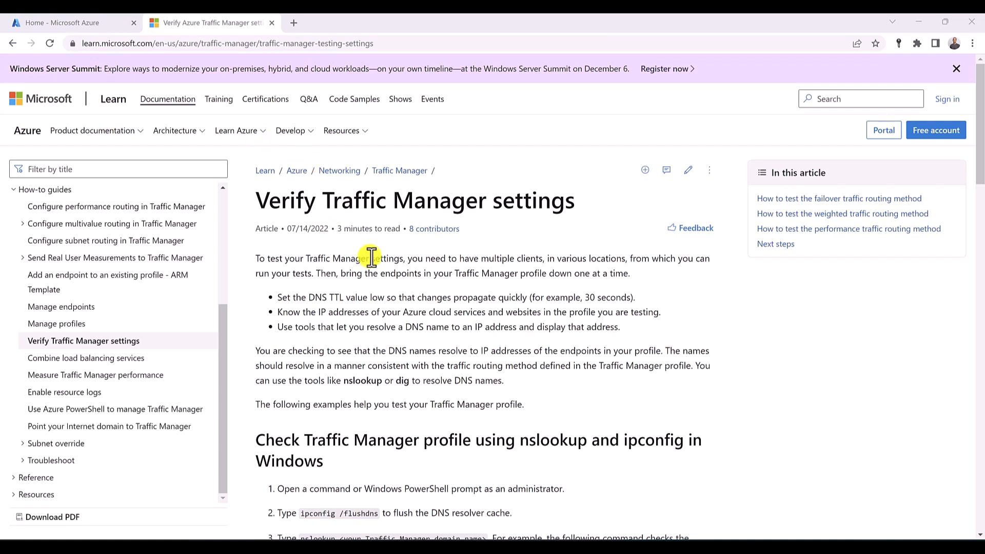
- Read the Verify Traffic Manager settings article, covering nslookup checks and tests of the failover, weighted and performance routing methods
scroll(372, 256, "down", 1)
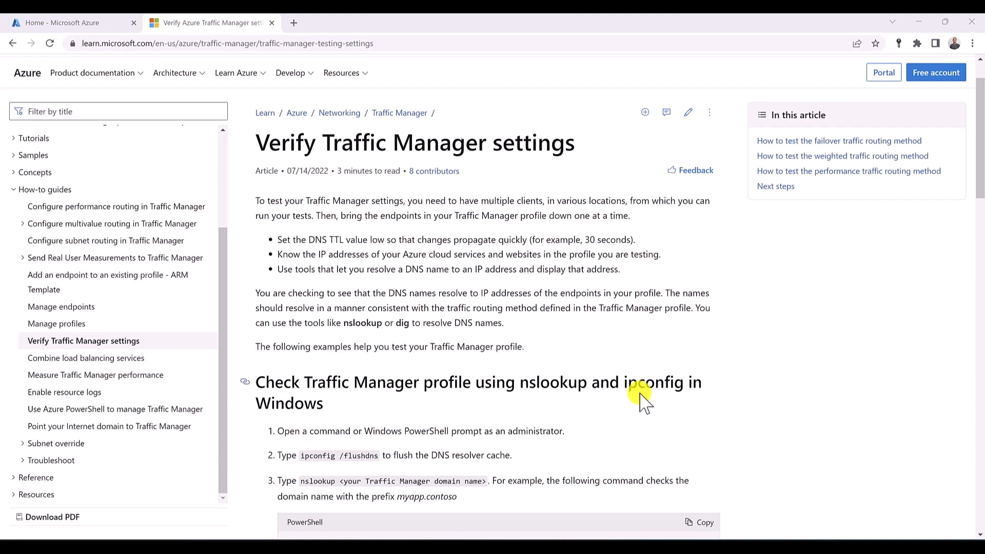
scroll(642, 403, "down", 8)
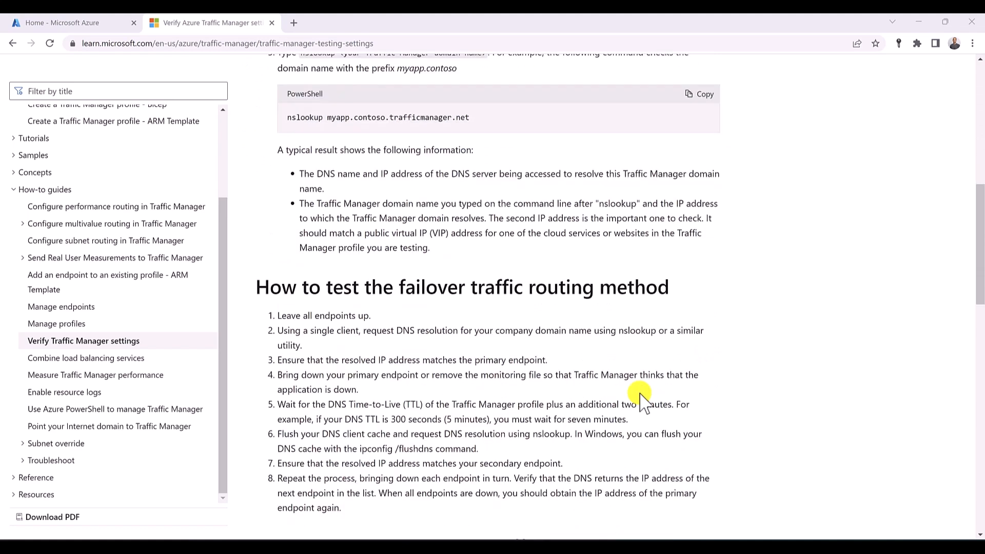
scroll(642, 403, "down", 3)
scroll(644, 402, "down", 2)
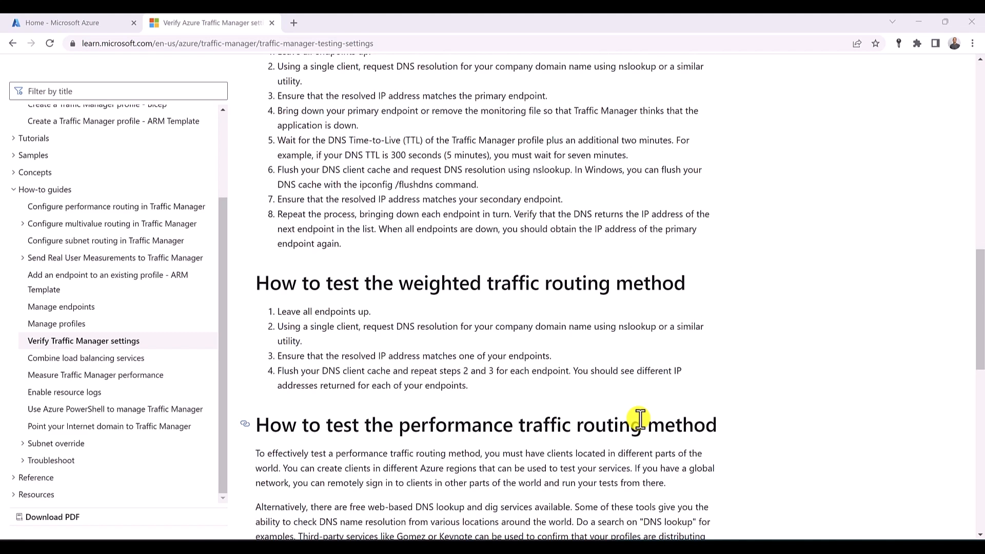
scroll(640, 418, "down", 4)
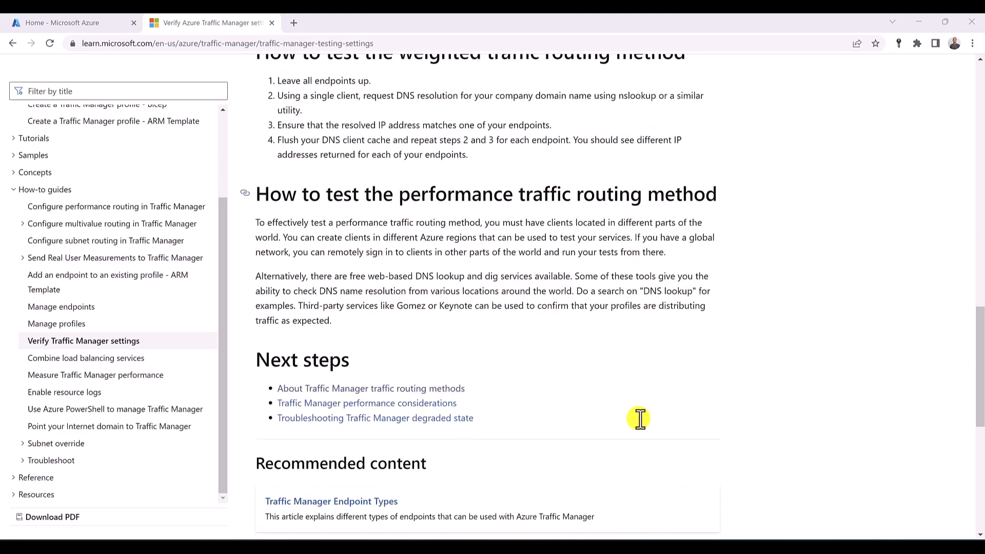
scroll(640, 418, "up", 15)
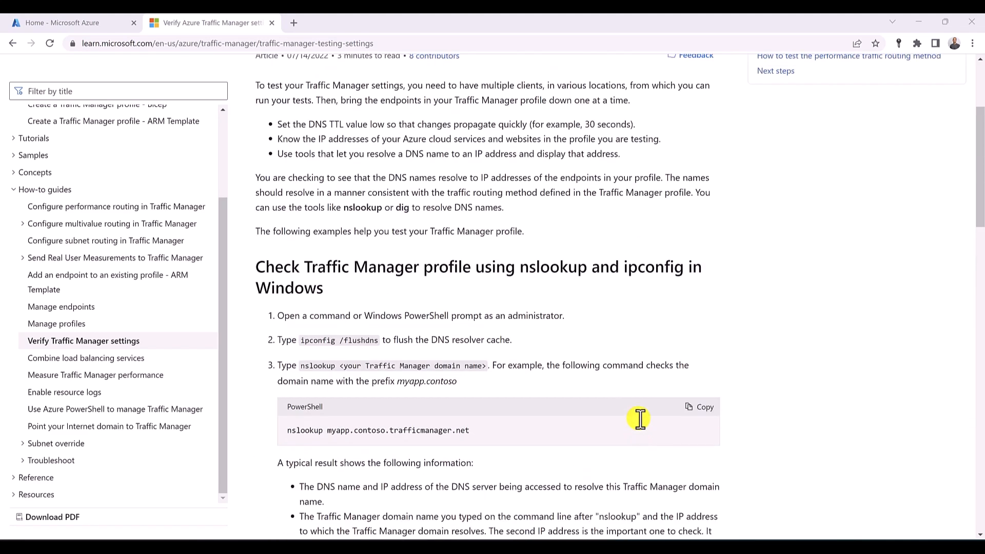
scroll(640, 418, "up", 3)
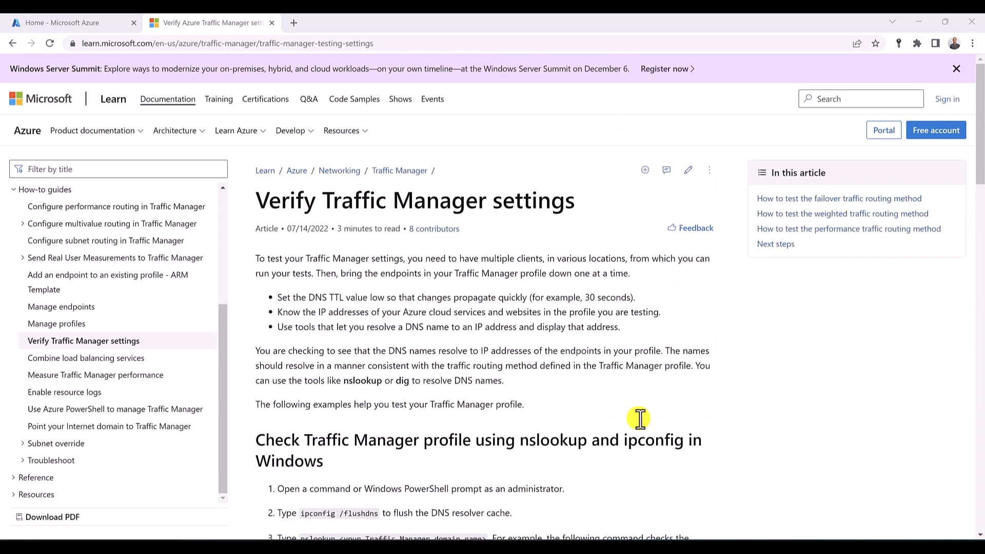
- Read the Measure Traffic Manager performance article, including its DNS measurement tools, and close the documentation
left_click(96, 375)
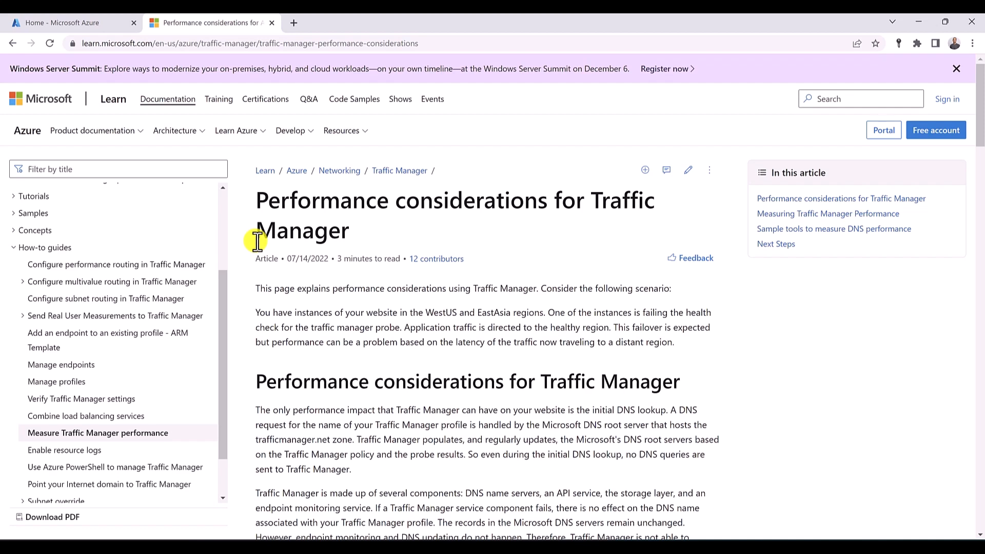
scroll(257, 241, "down", 15)
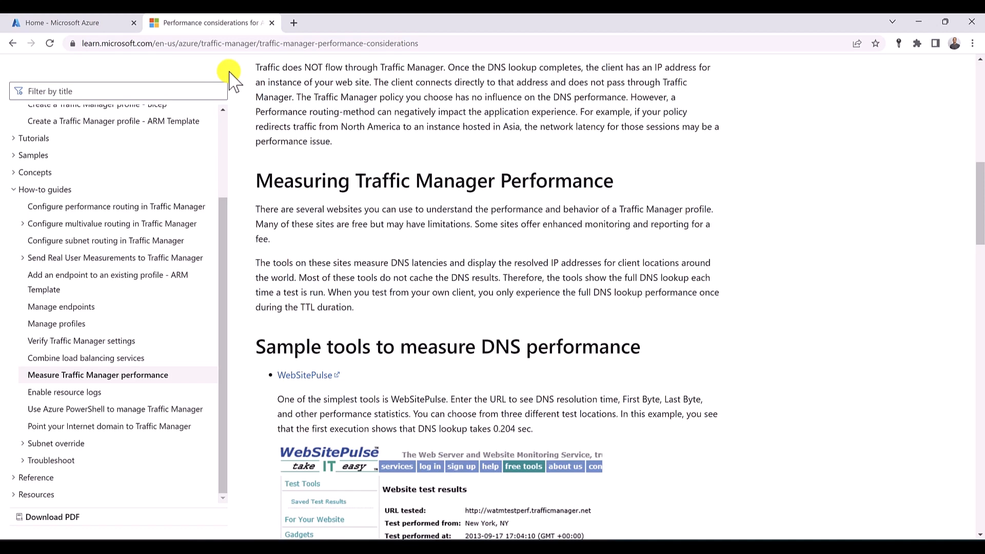
key("ctrl+w")
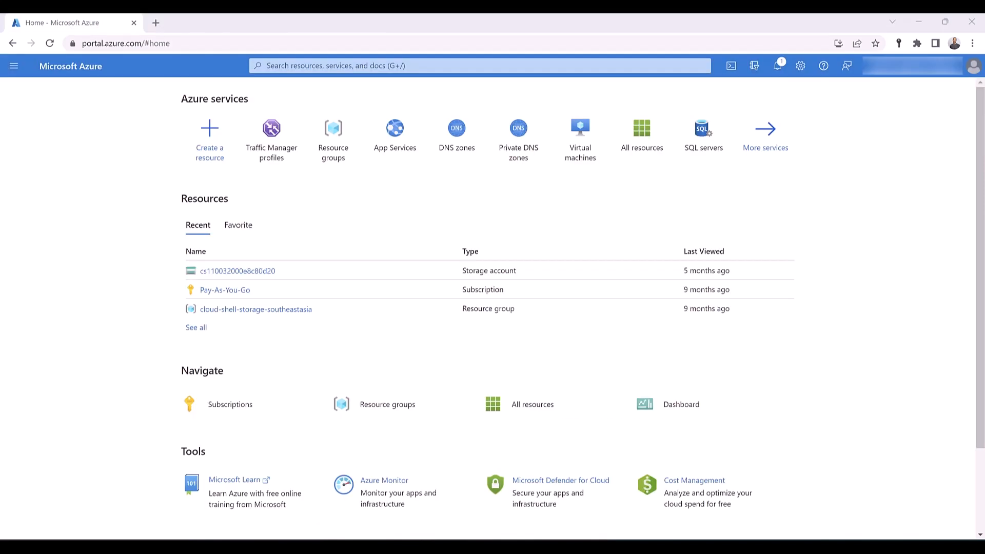